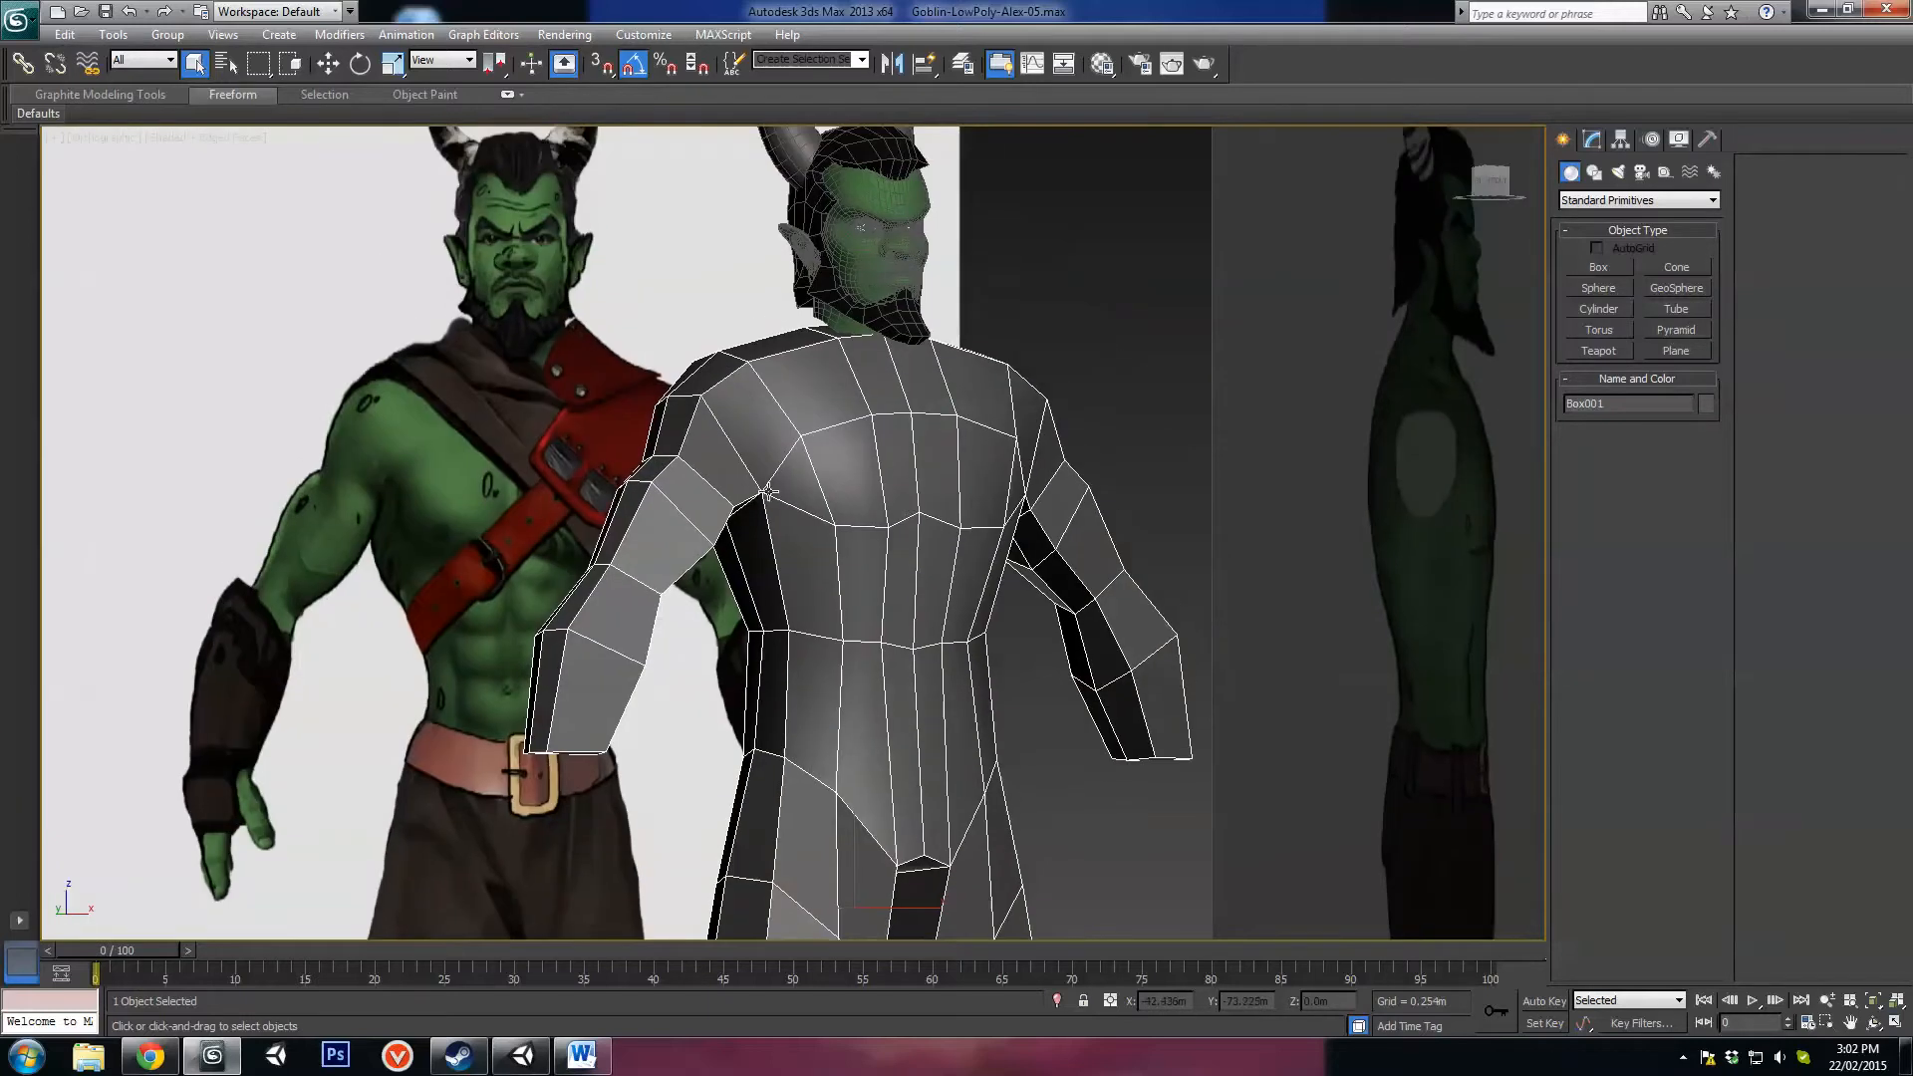
Step: Hide every unselected object so only the goblin's body mesh remains in view
middle_click_drag(823, 491, 811, 511, "alt")
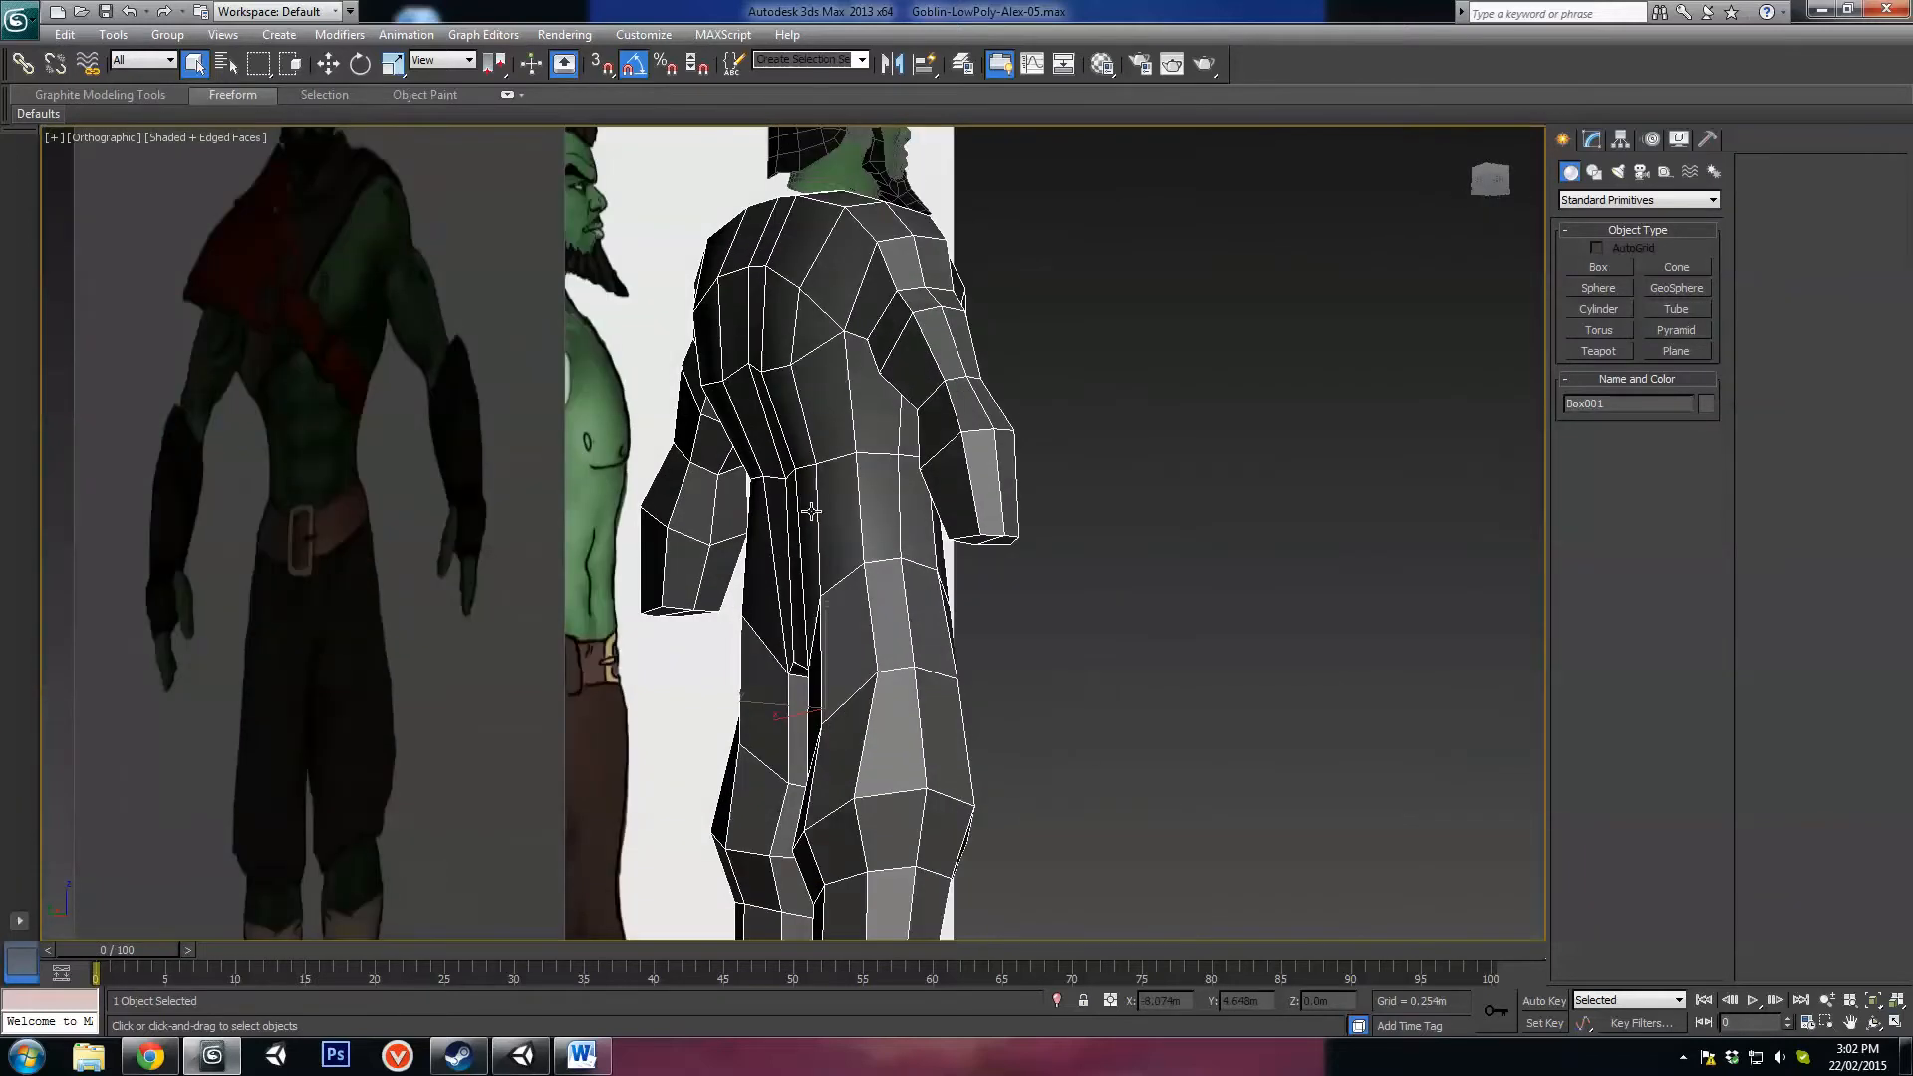
mouse_move(813, 637)
middle_mouse_down("alt")
mouse_move(805, 669)
mouse_move(812, 615)
middle_mouse_up("alt")
right_click(840, 534)
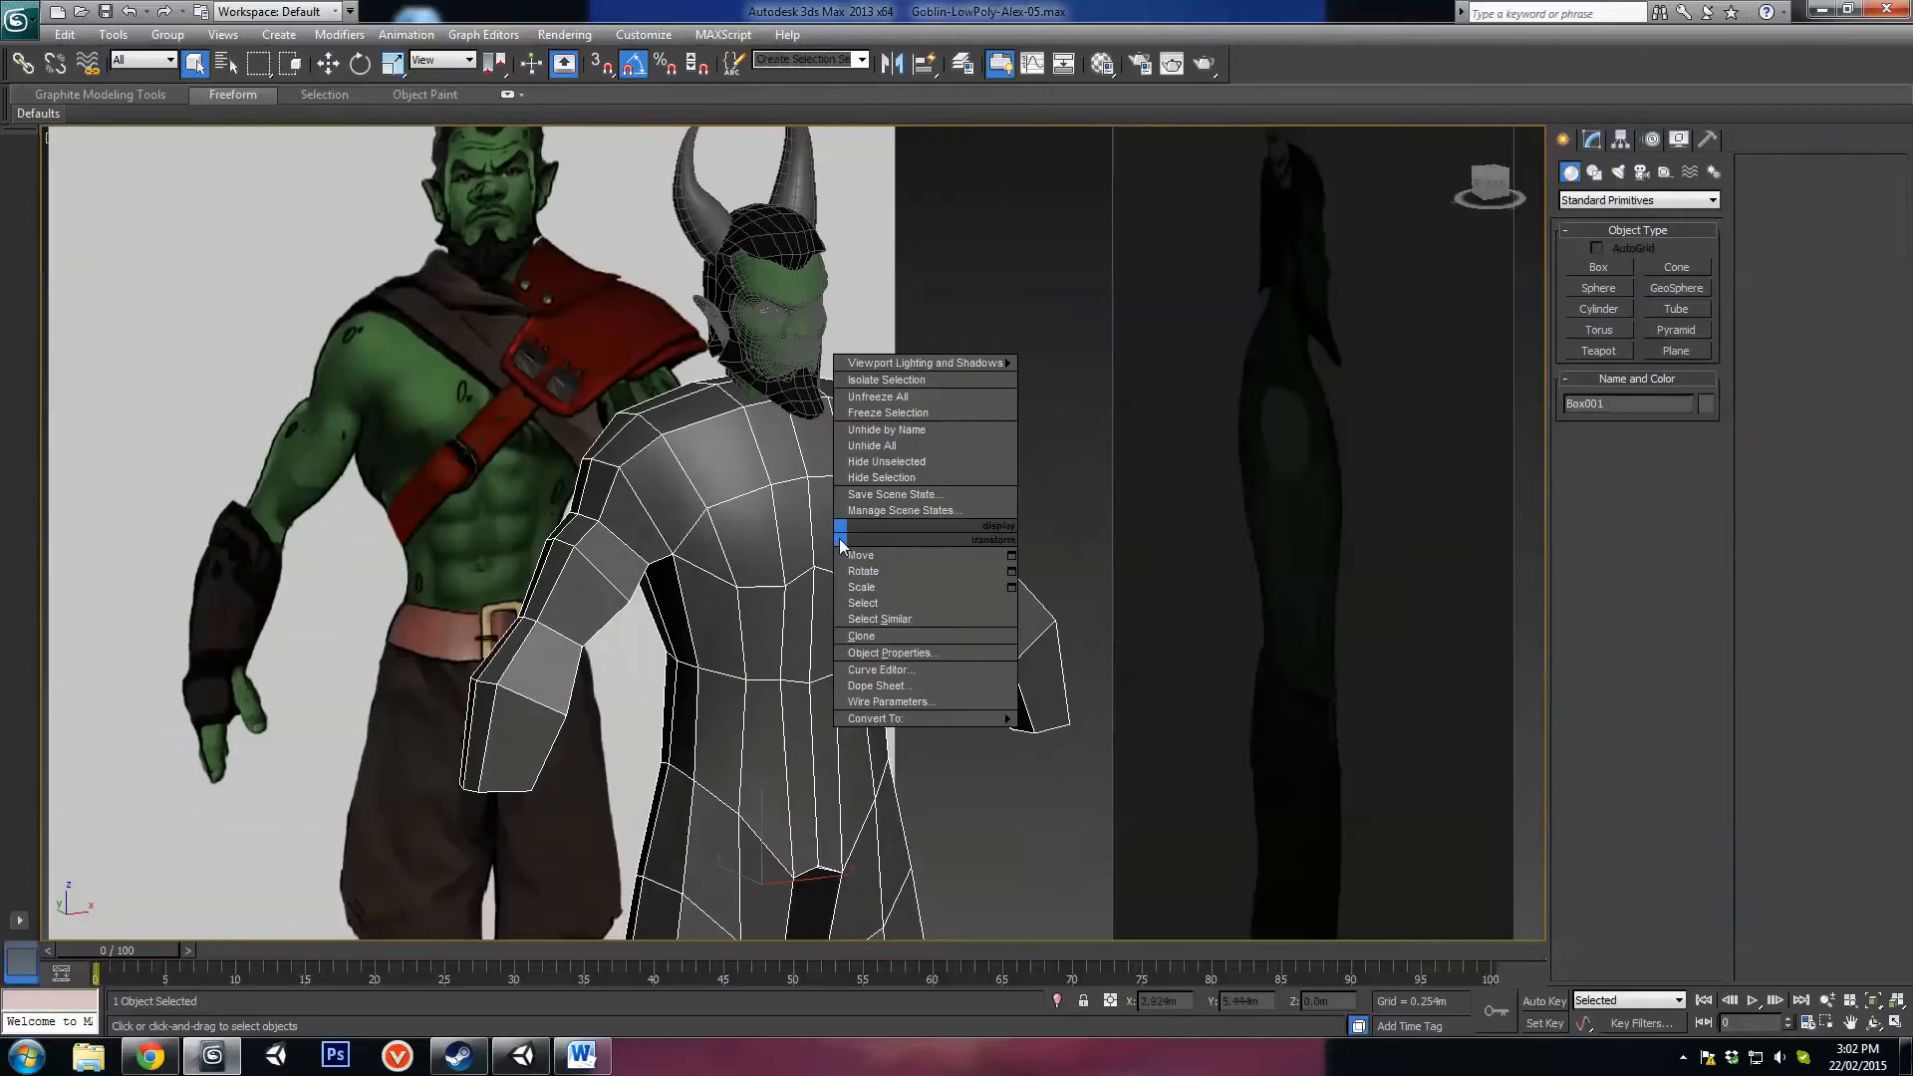
left_click(876, 463)
mouse_move(876, 466)
middle_mouse_down("alt")
mouse_move(1007, 419)
mouse_move(869, 498)
middle_mouse_up("alt")
scroll(867, 468, "up", 4)
middle_click_drag(787, 371, 773, 588)
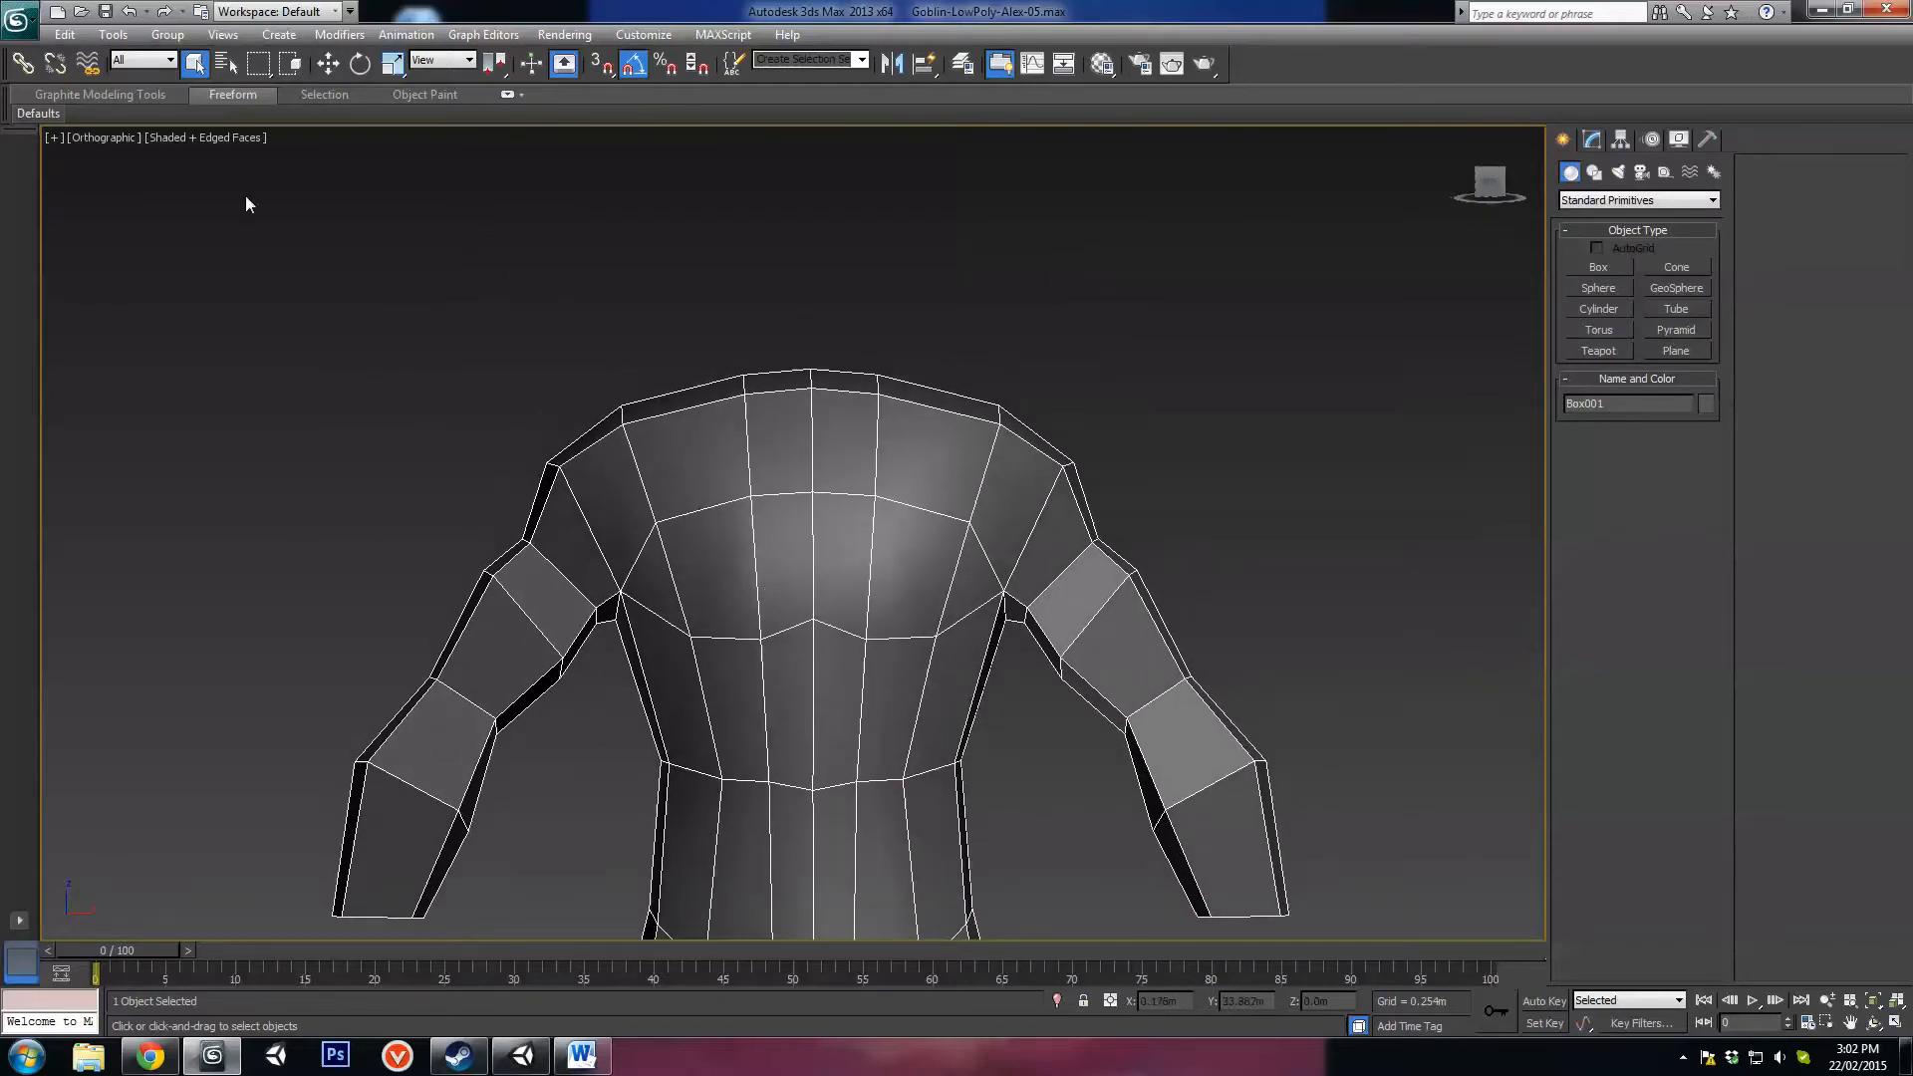
Step: Save the scene as the next incremented version, Goblin-LowPoly-Alex-06
left_click(18, 16)
left_click(74, 239)
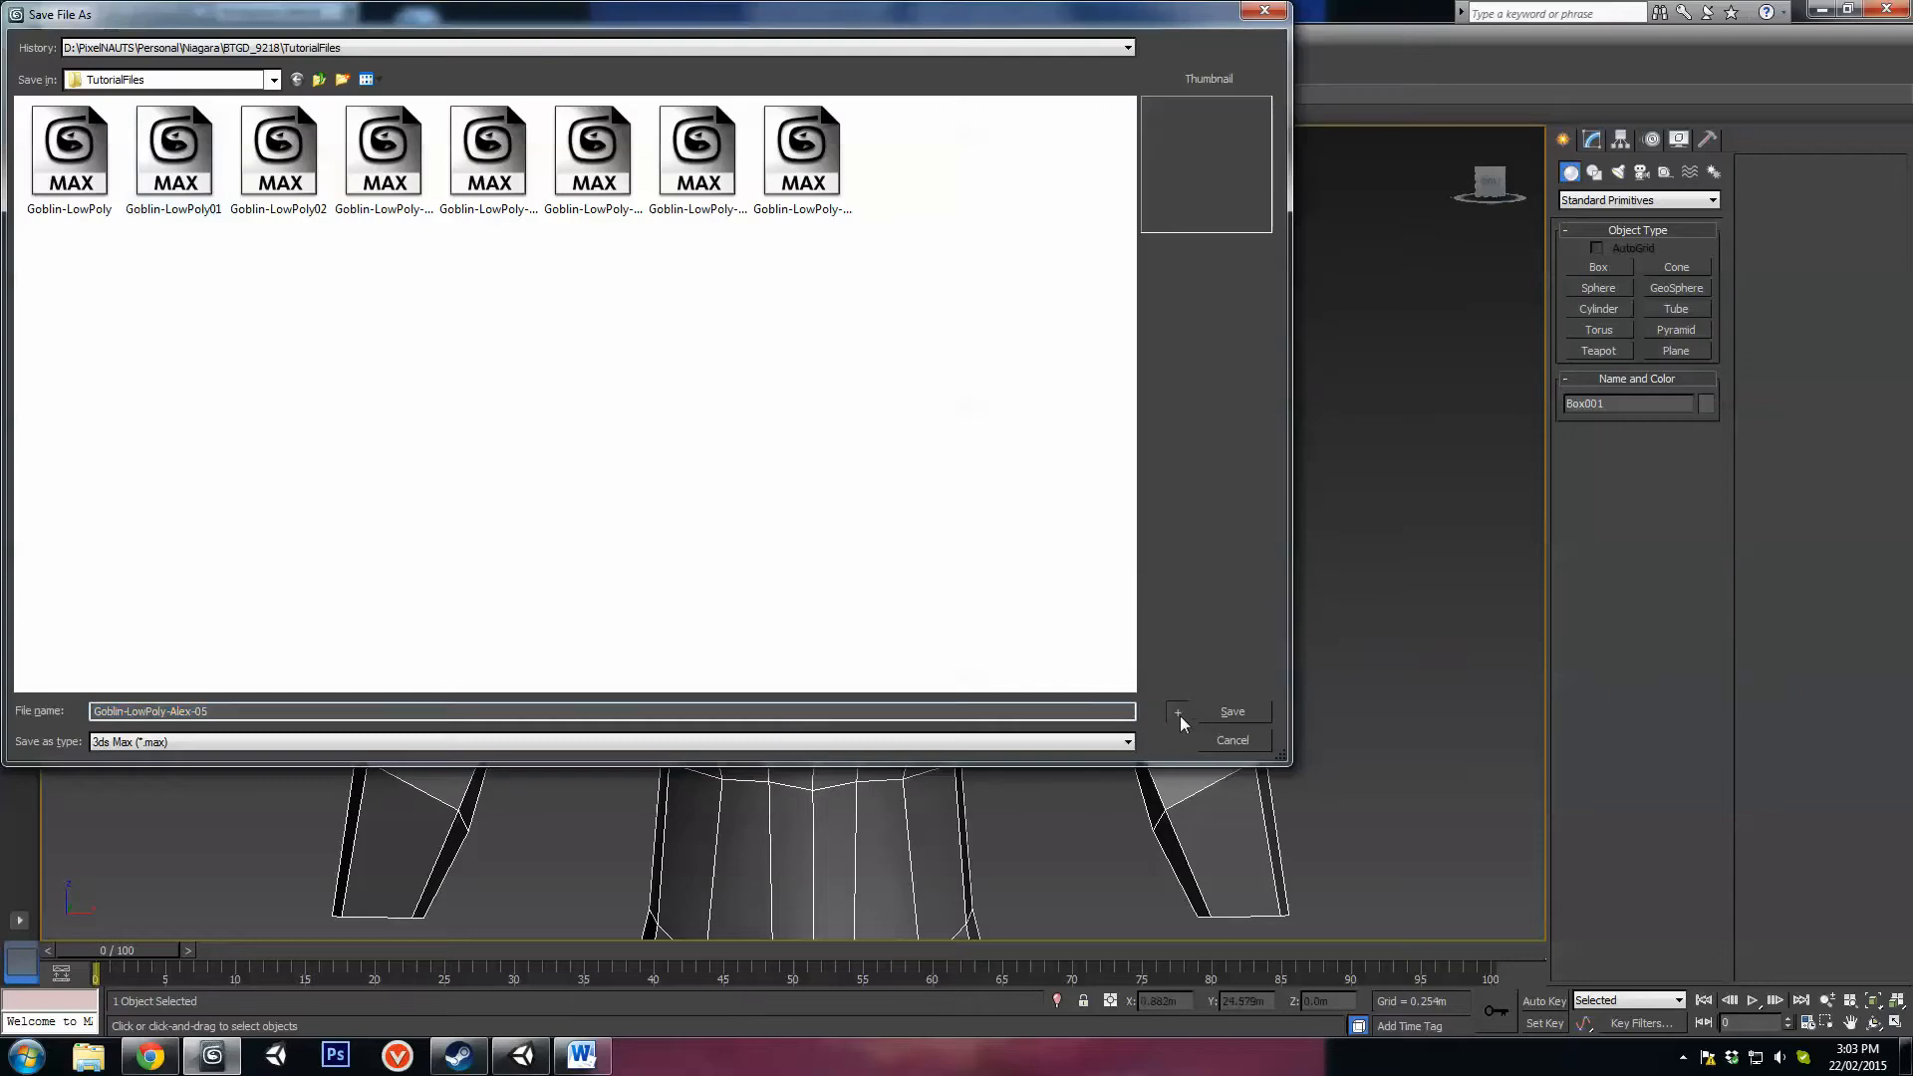
left_click(1180, 716)
Step: Examine the edge flow across the front of the chest and shoulders
scroll(619, 499, "up", 5)
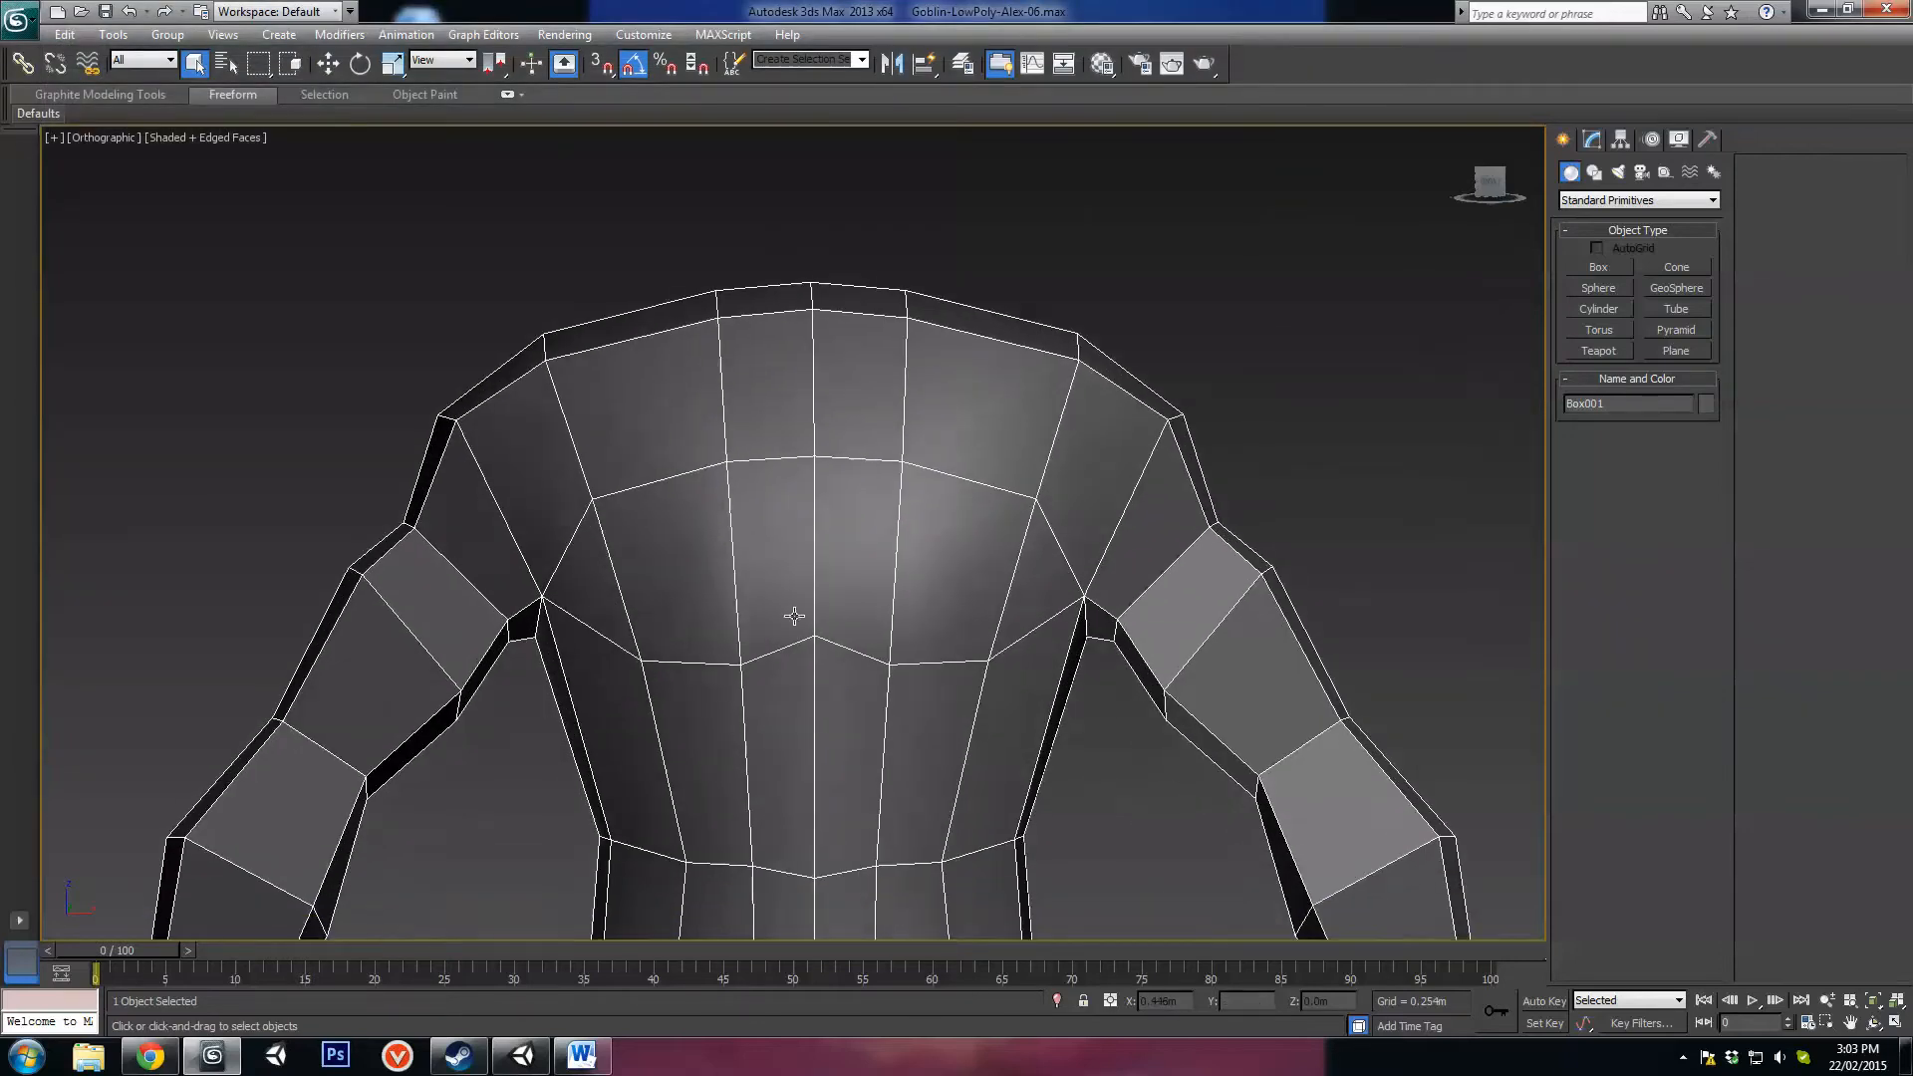
scroll(852, 630, "down", 4)
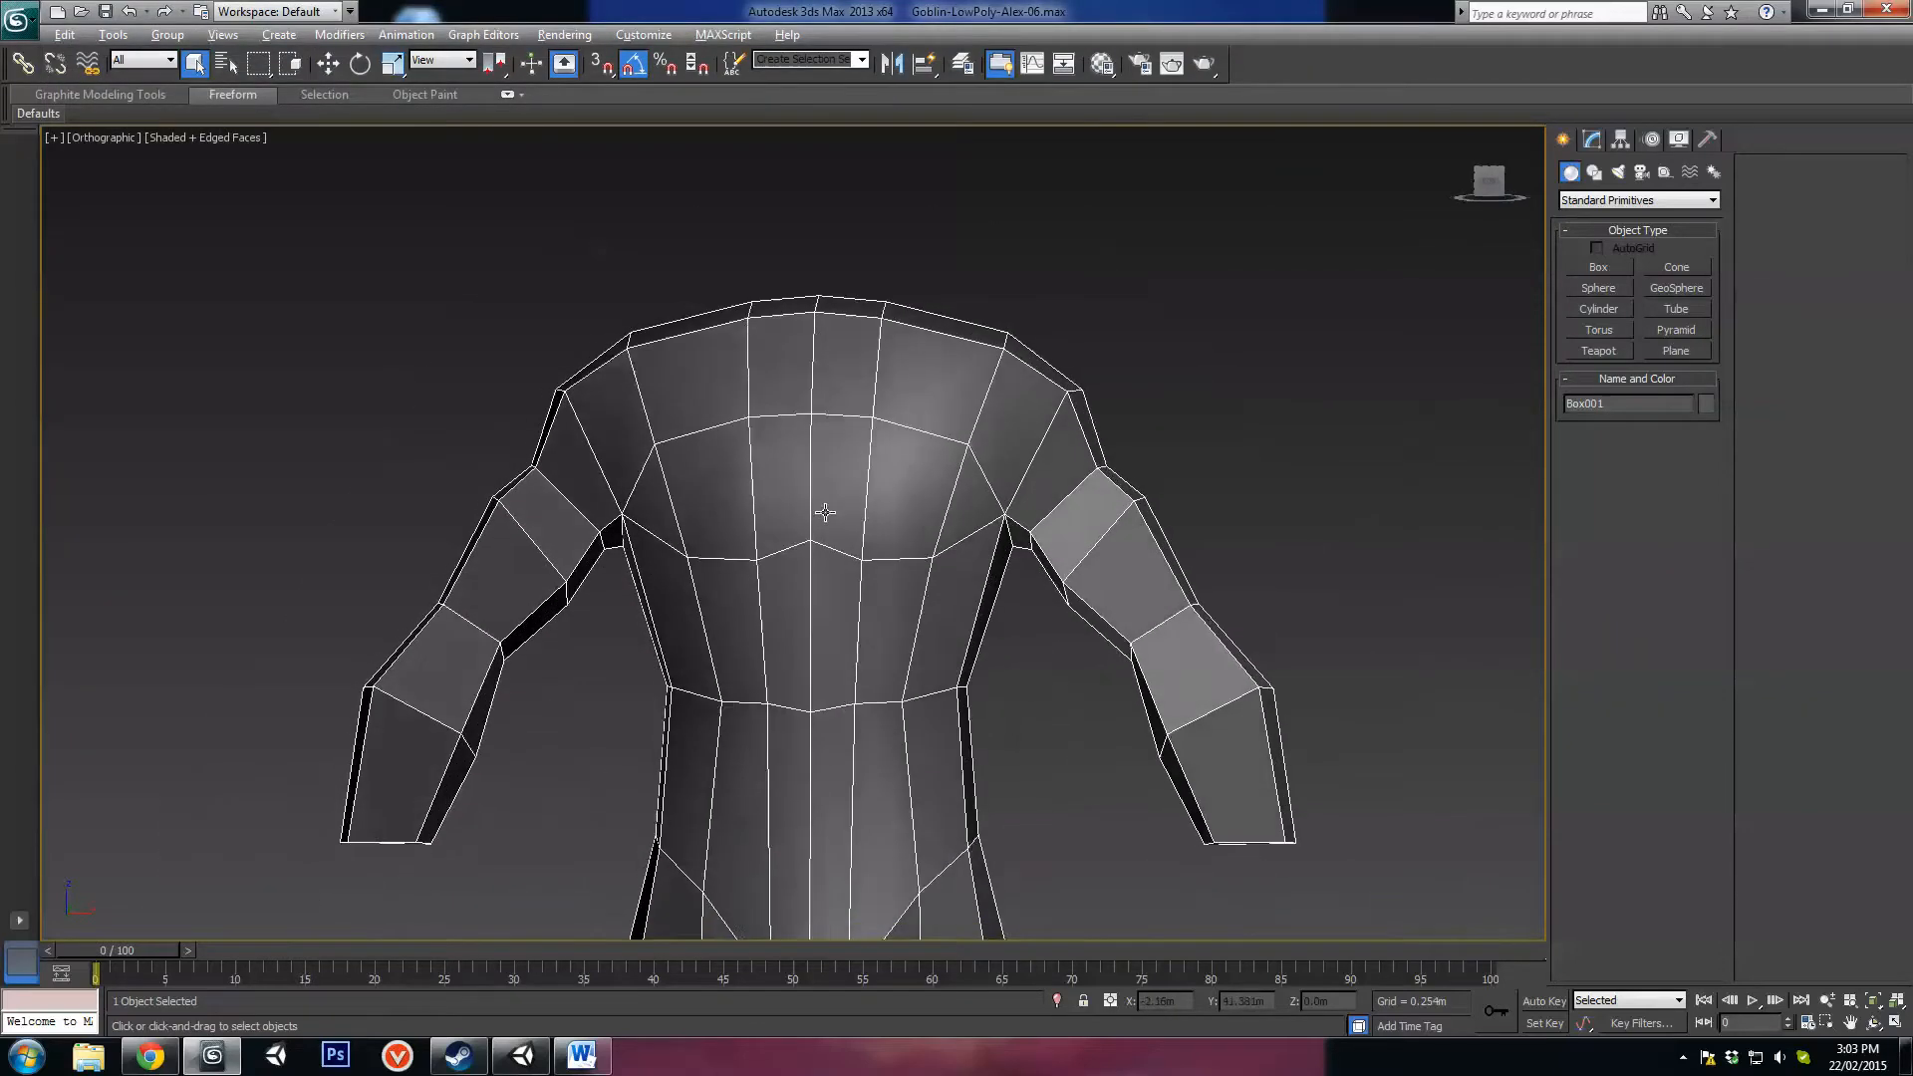
mouse_move(714, 495)
middle_mouse_down()
mouse_move(718, 545)
mouse_move(692, 582)
mouse_move(679, 499)
middle_mouse_up()
scroll(690, 578, "up", 1)
scroll(764, 305, "down", 1)
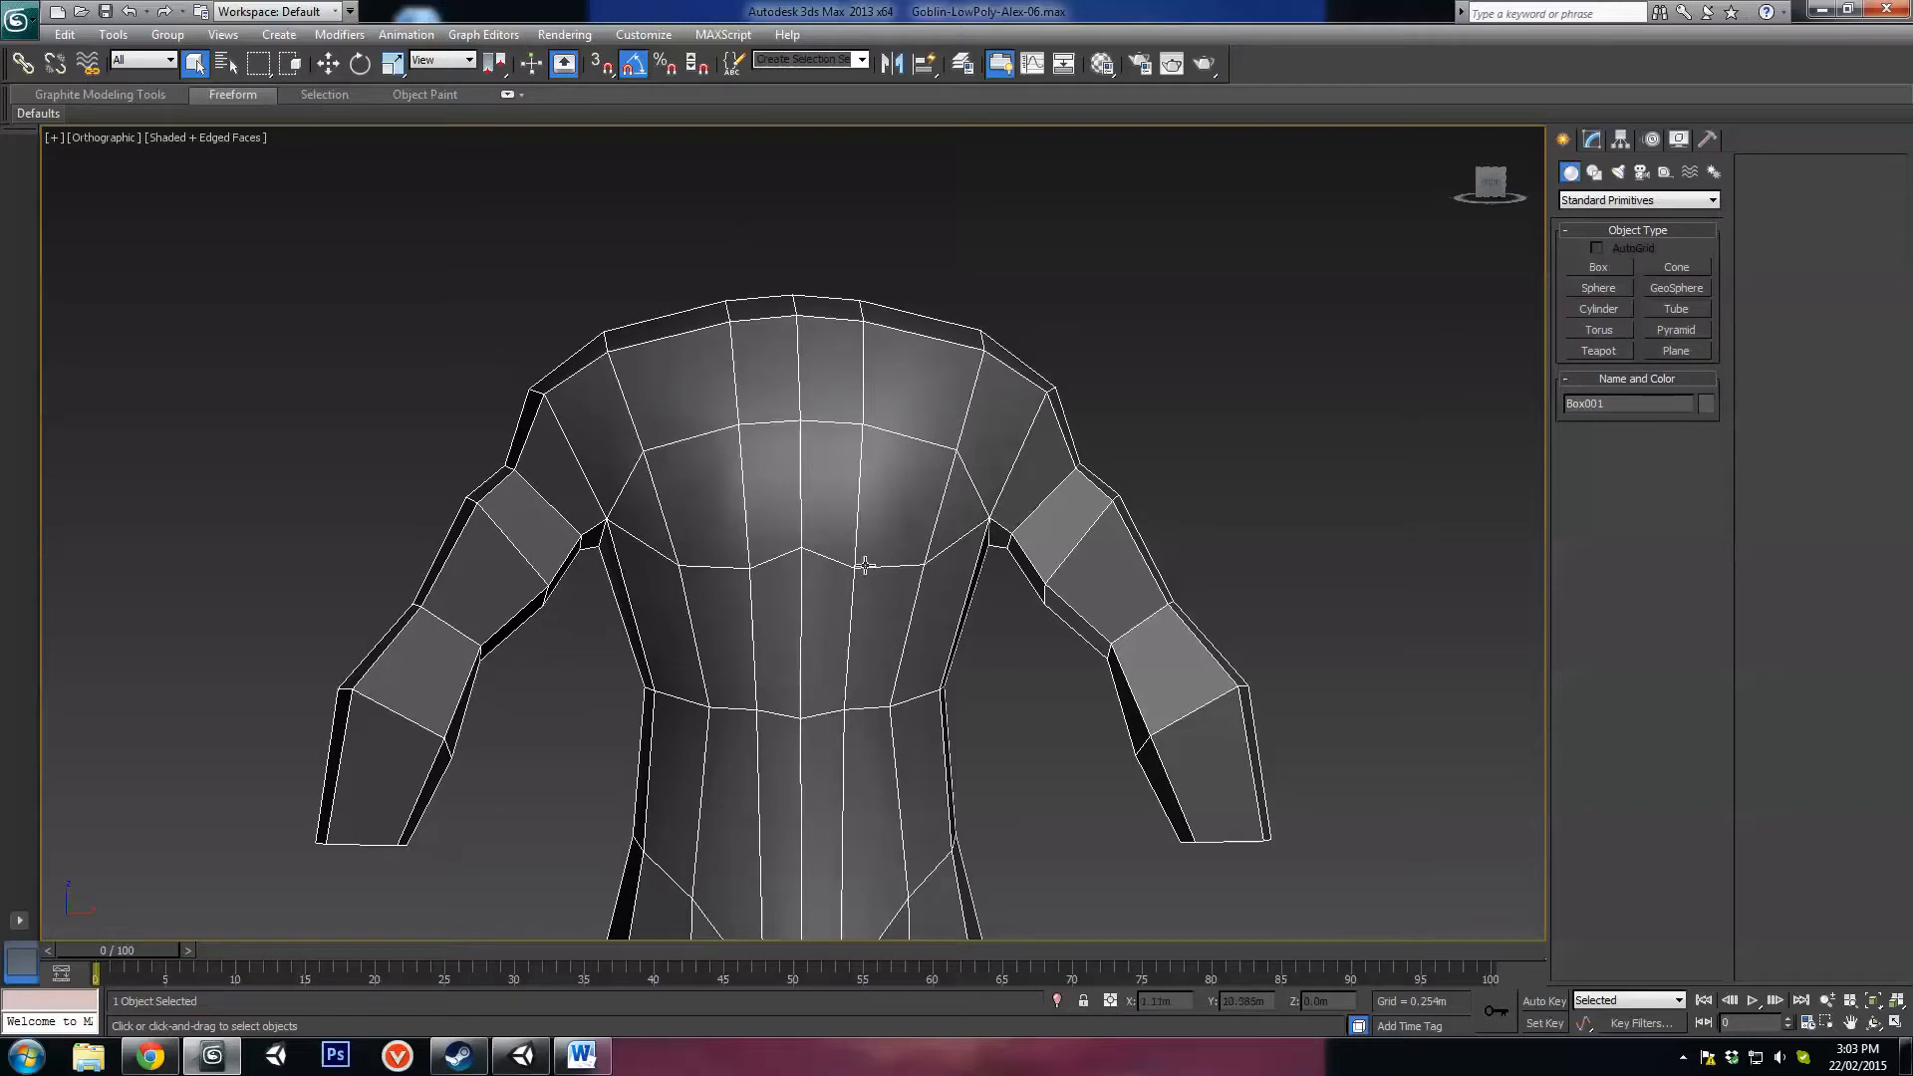
middle_click_drag(865, 565, 864, 630)
scroll(864, 630, "up", 1)
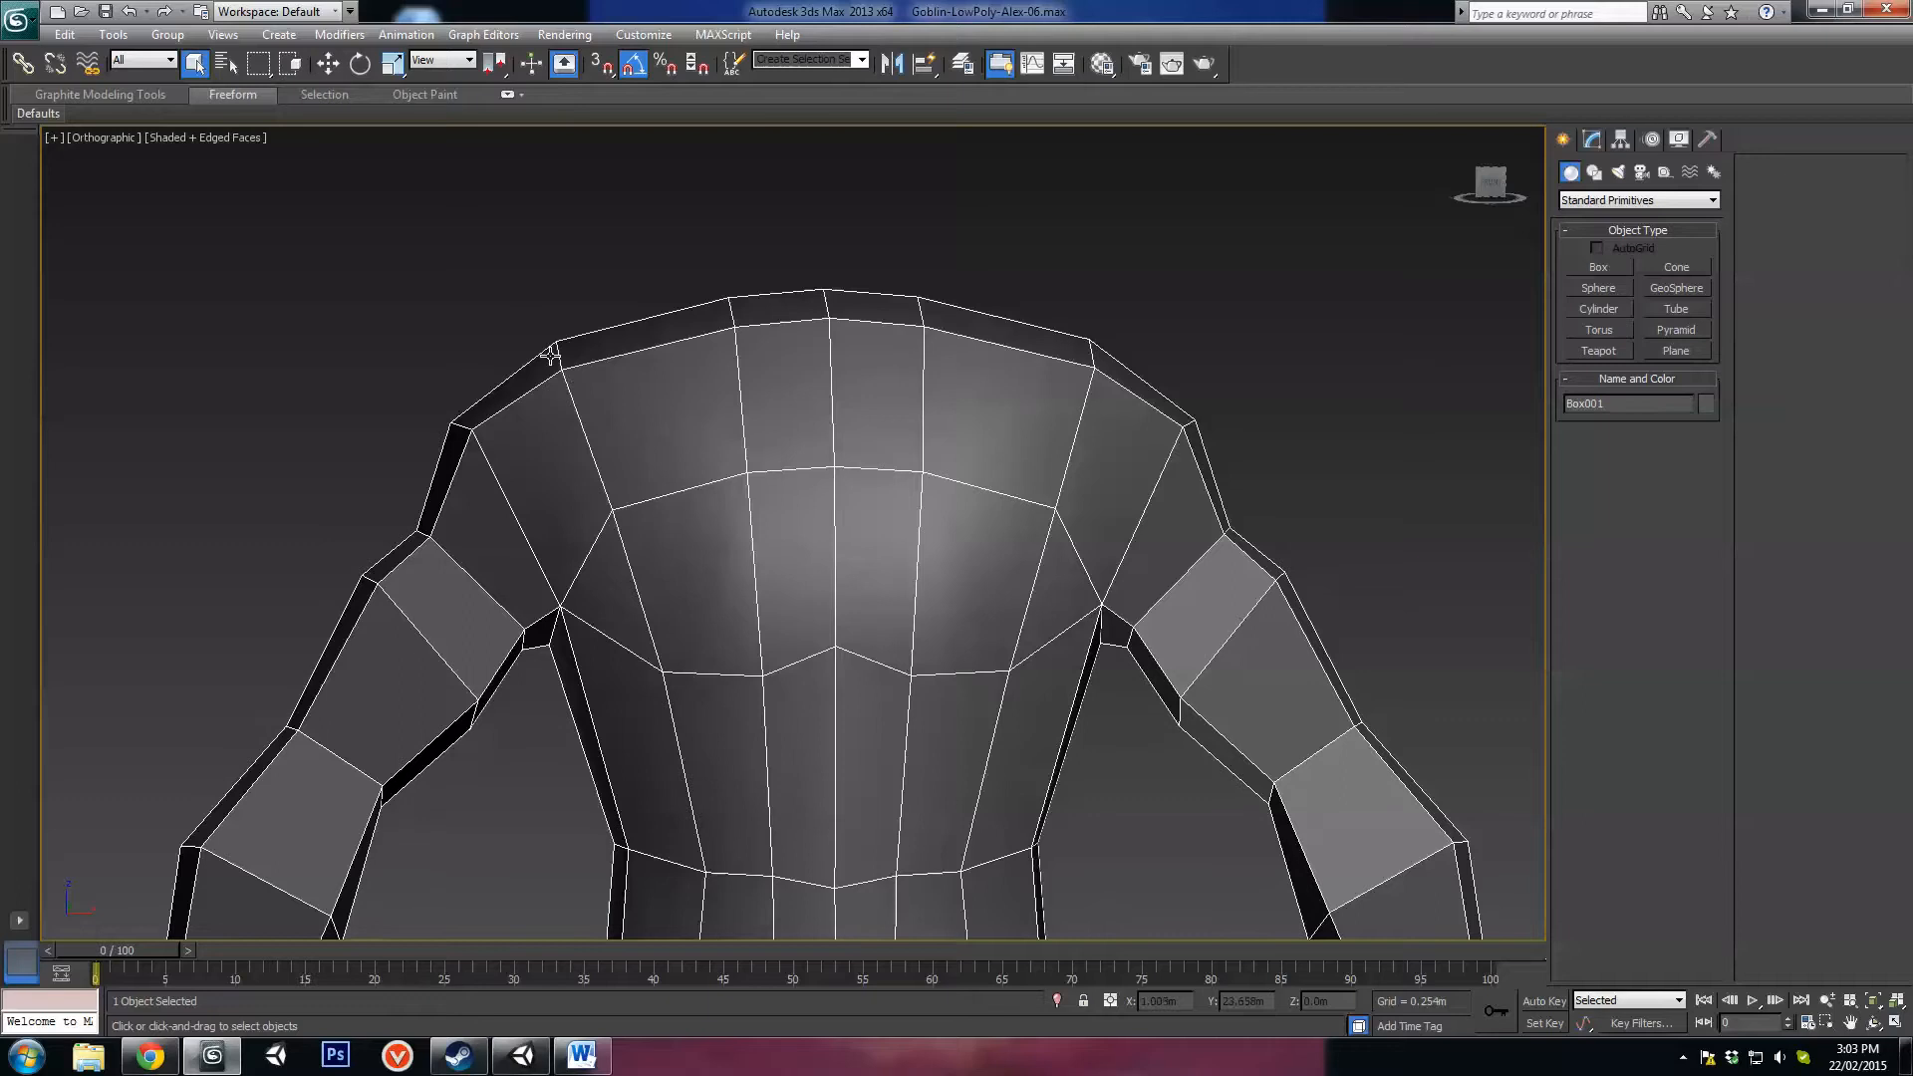
middle_click_drag(550, 354, 578, 357)
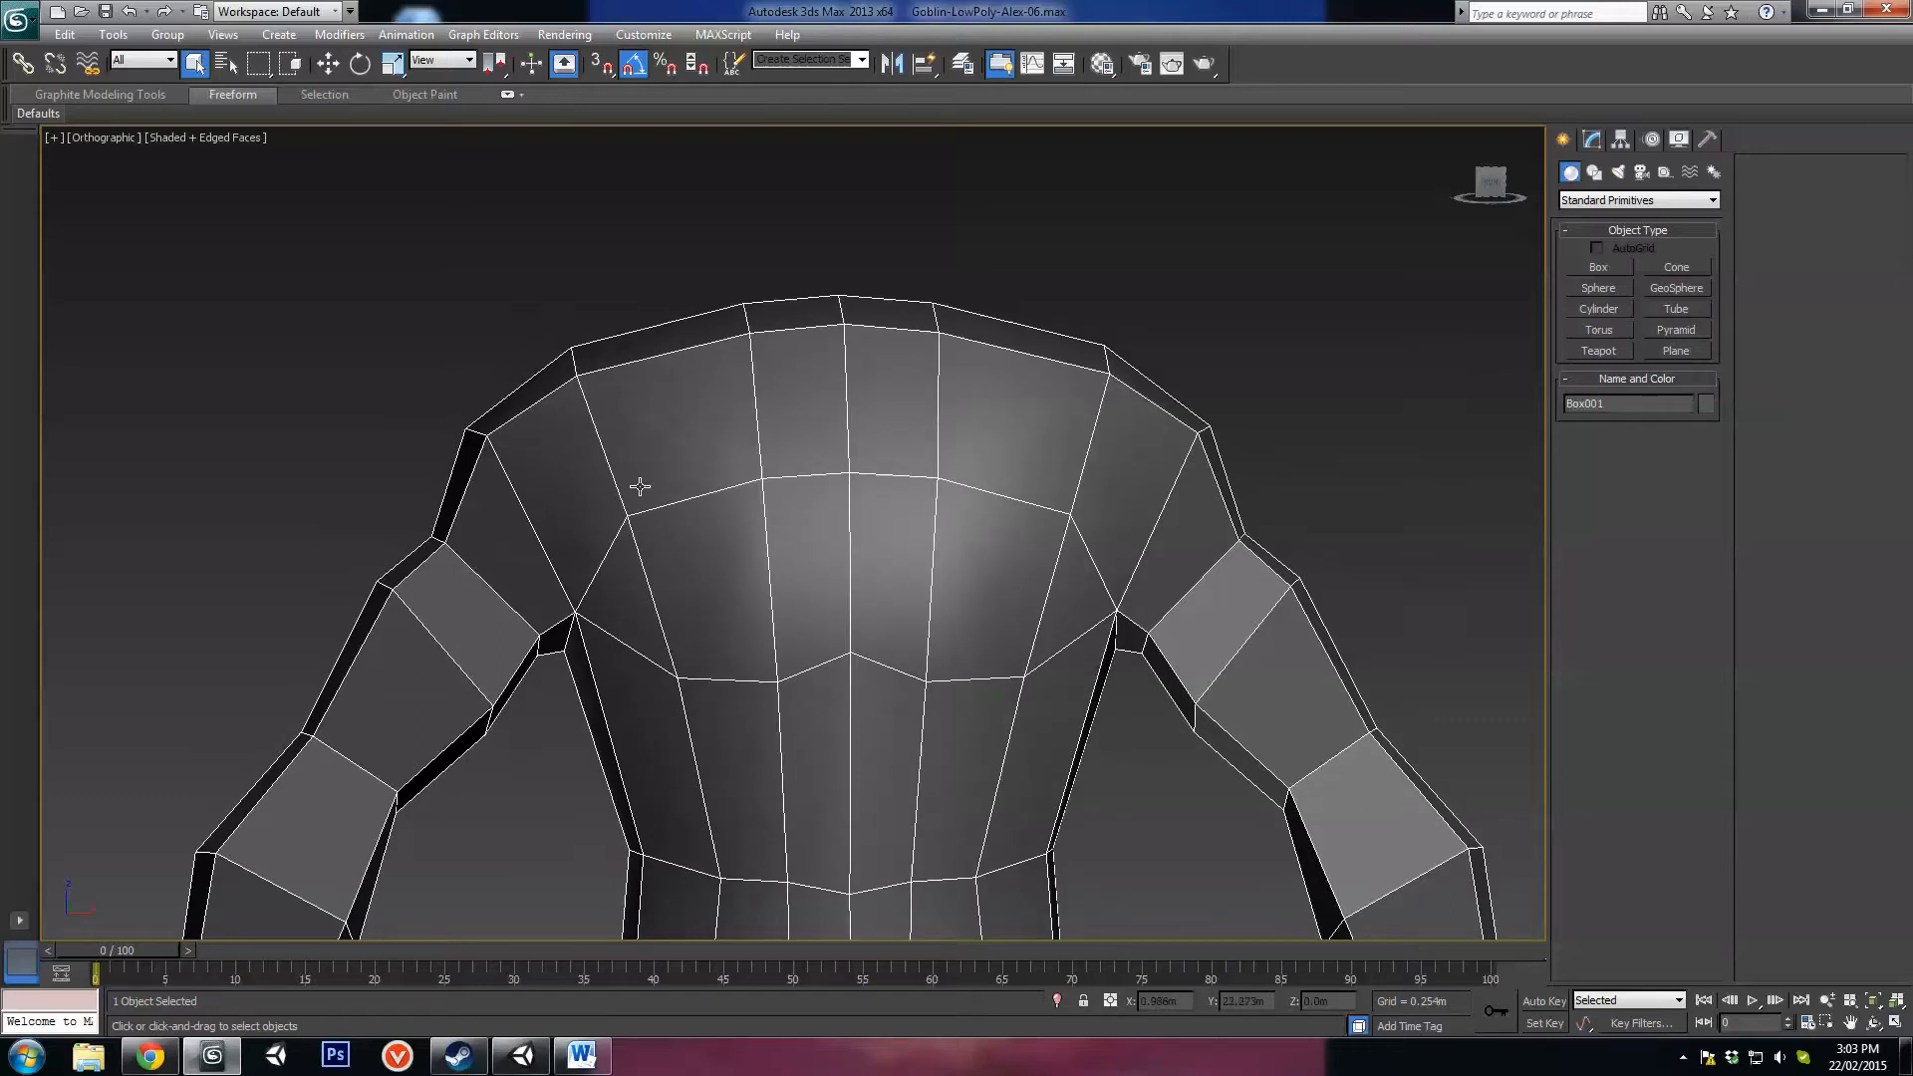
middle_click_drag(867, 547, 853, 463)
Step: Enter vertex editing on the base Editable Poly with the Symmetry end result displayed
left_click(1591, 140)
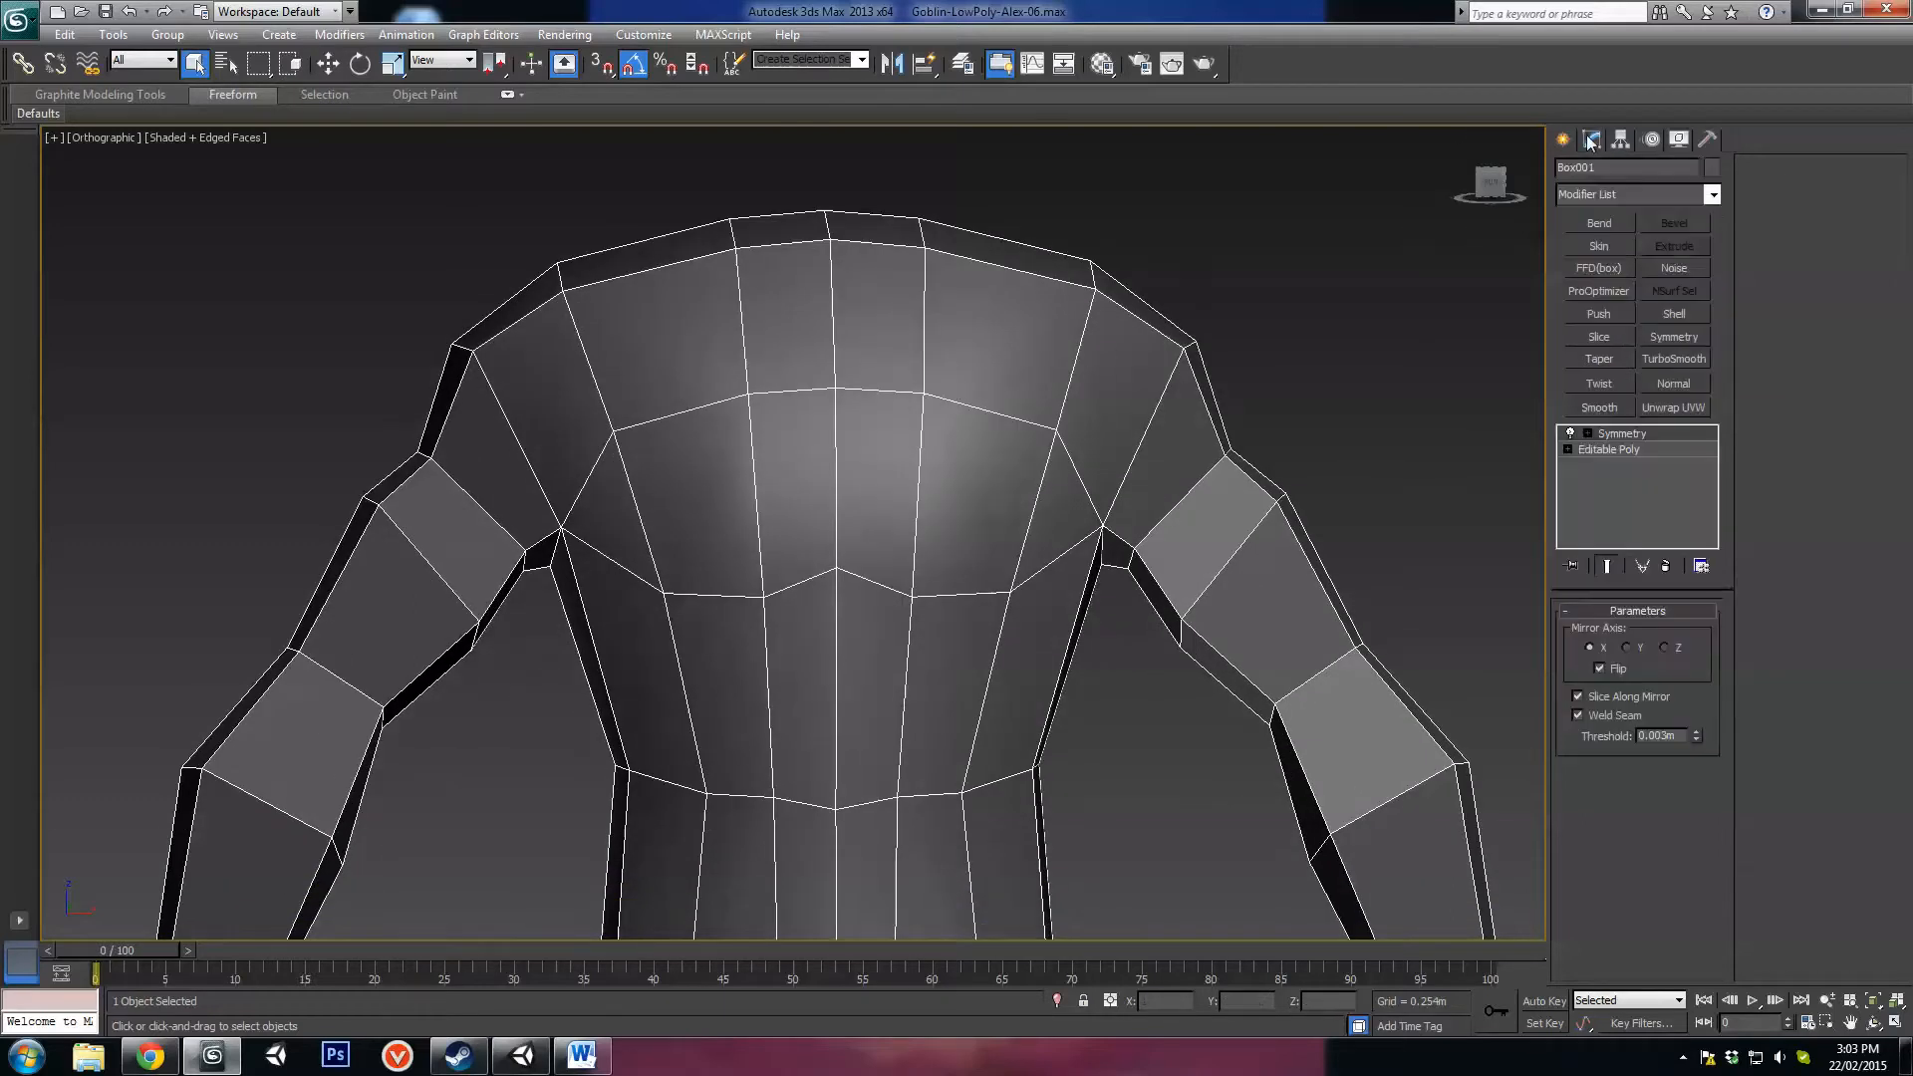
left_click(1604, 450)
left_click(1607, 565)
left_click(1586, 632)
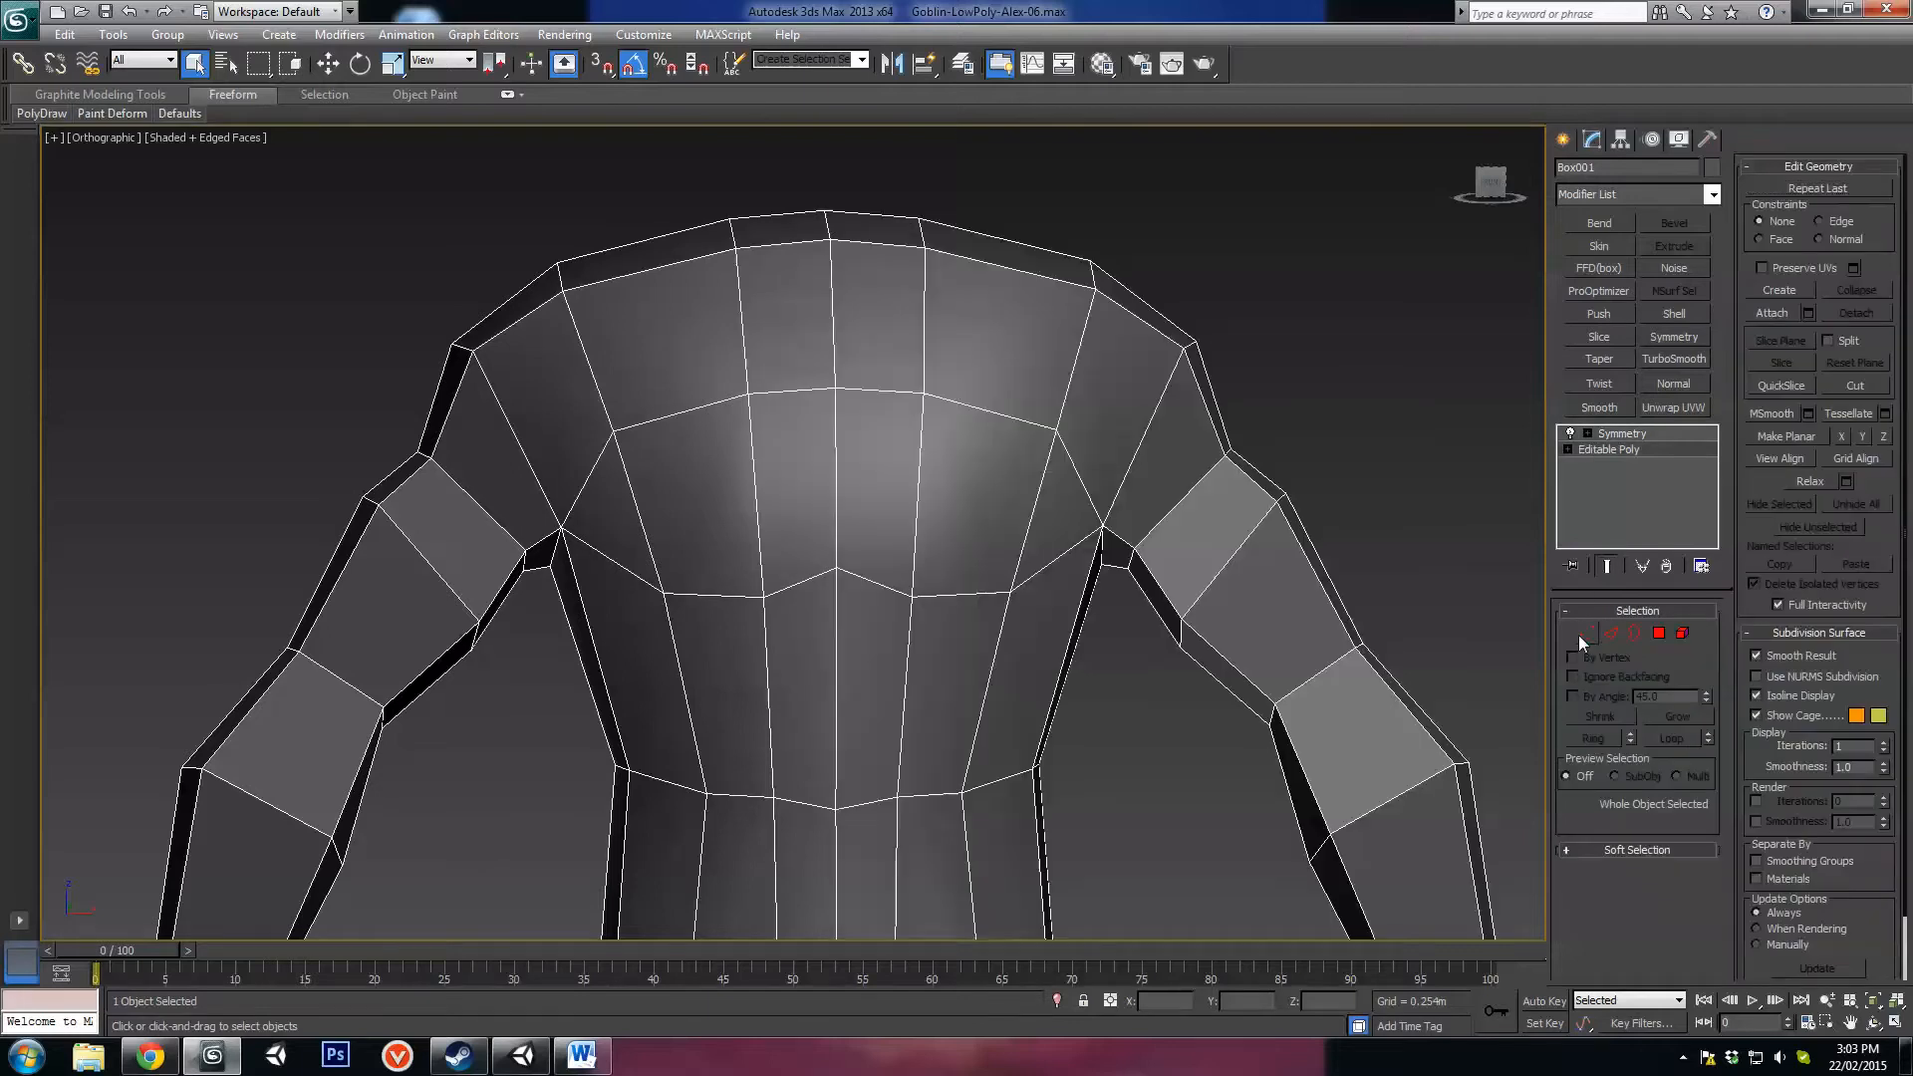
Step: Lower the shoulder's outer-corner vertices slightly and move its upper vertices outward to round the shoulder
middle_click_drag(761, 598, 840, 582)
key("w")
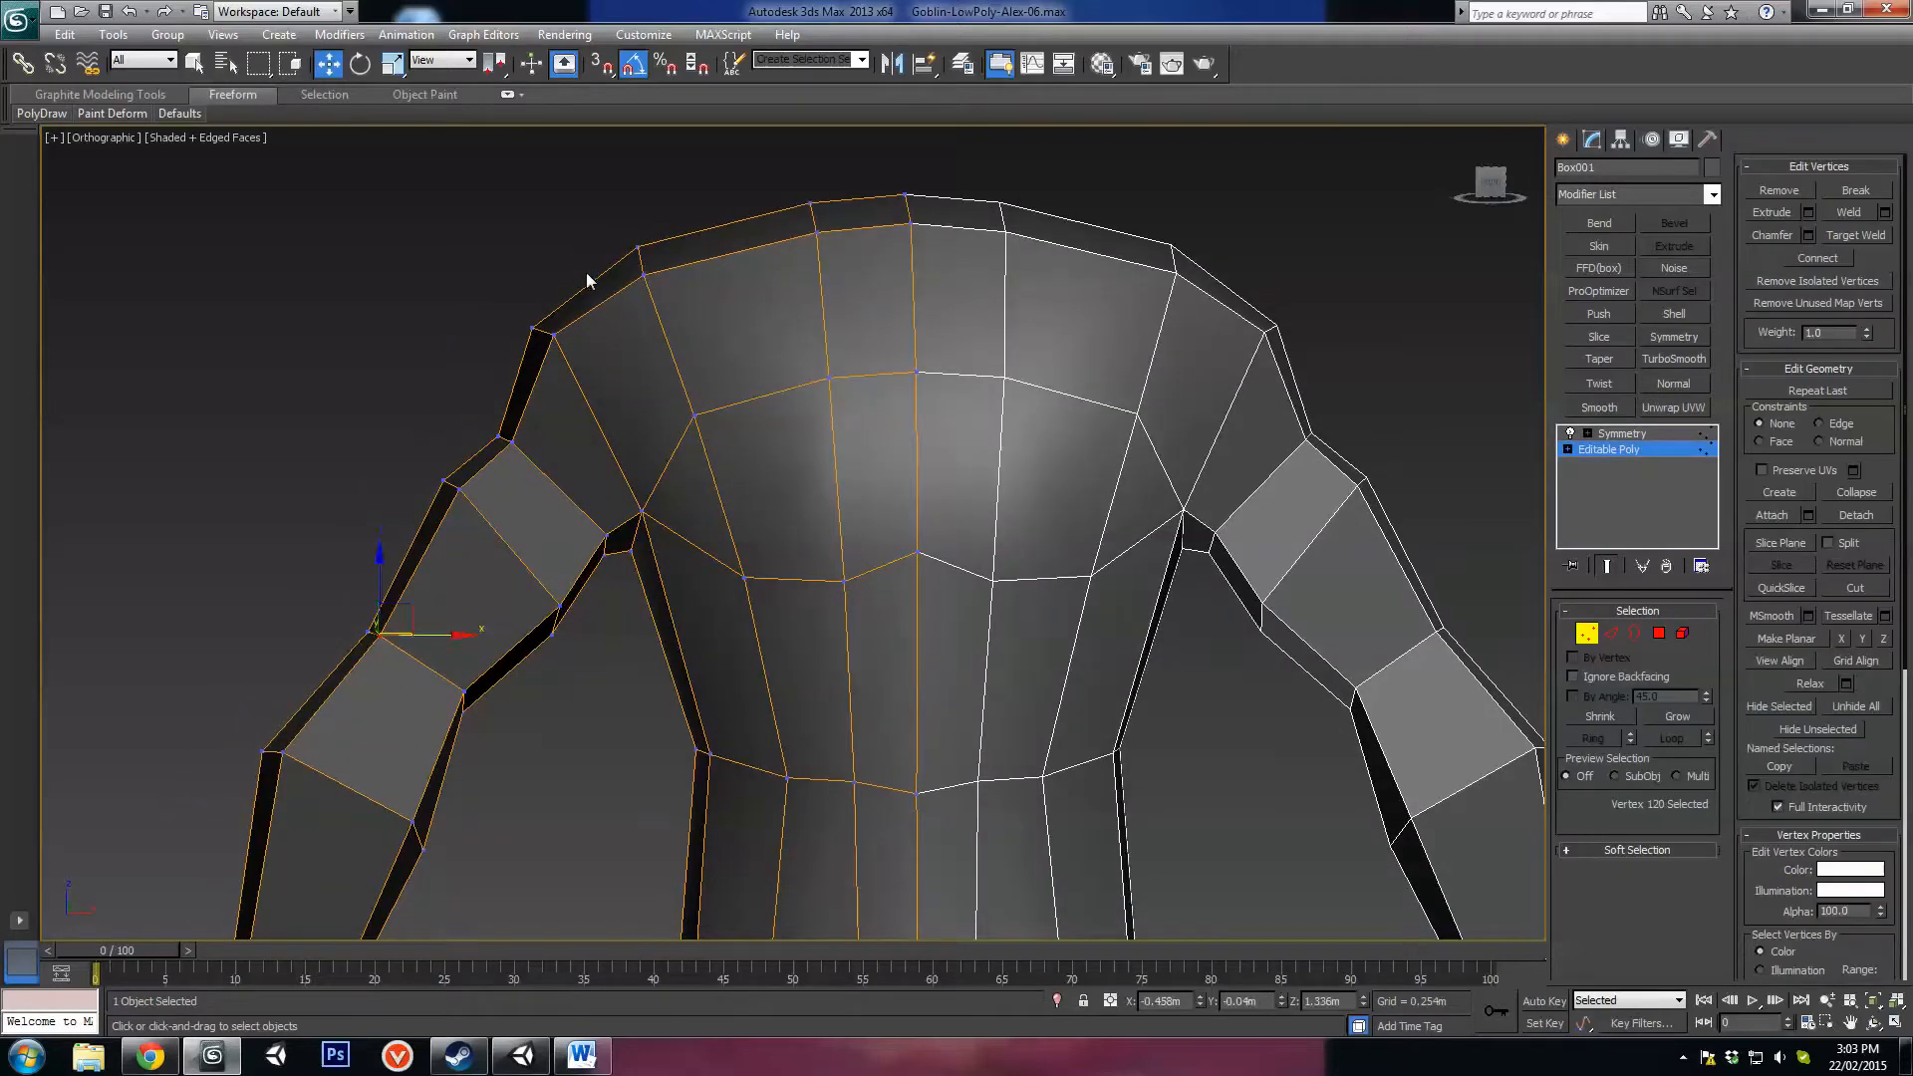
left_click_drag(587, 274, 507, 372)
middle_click_drag(585, 384, 577, 381, "alt")
left_click_drag(575, 313, 615, 270)
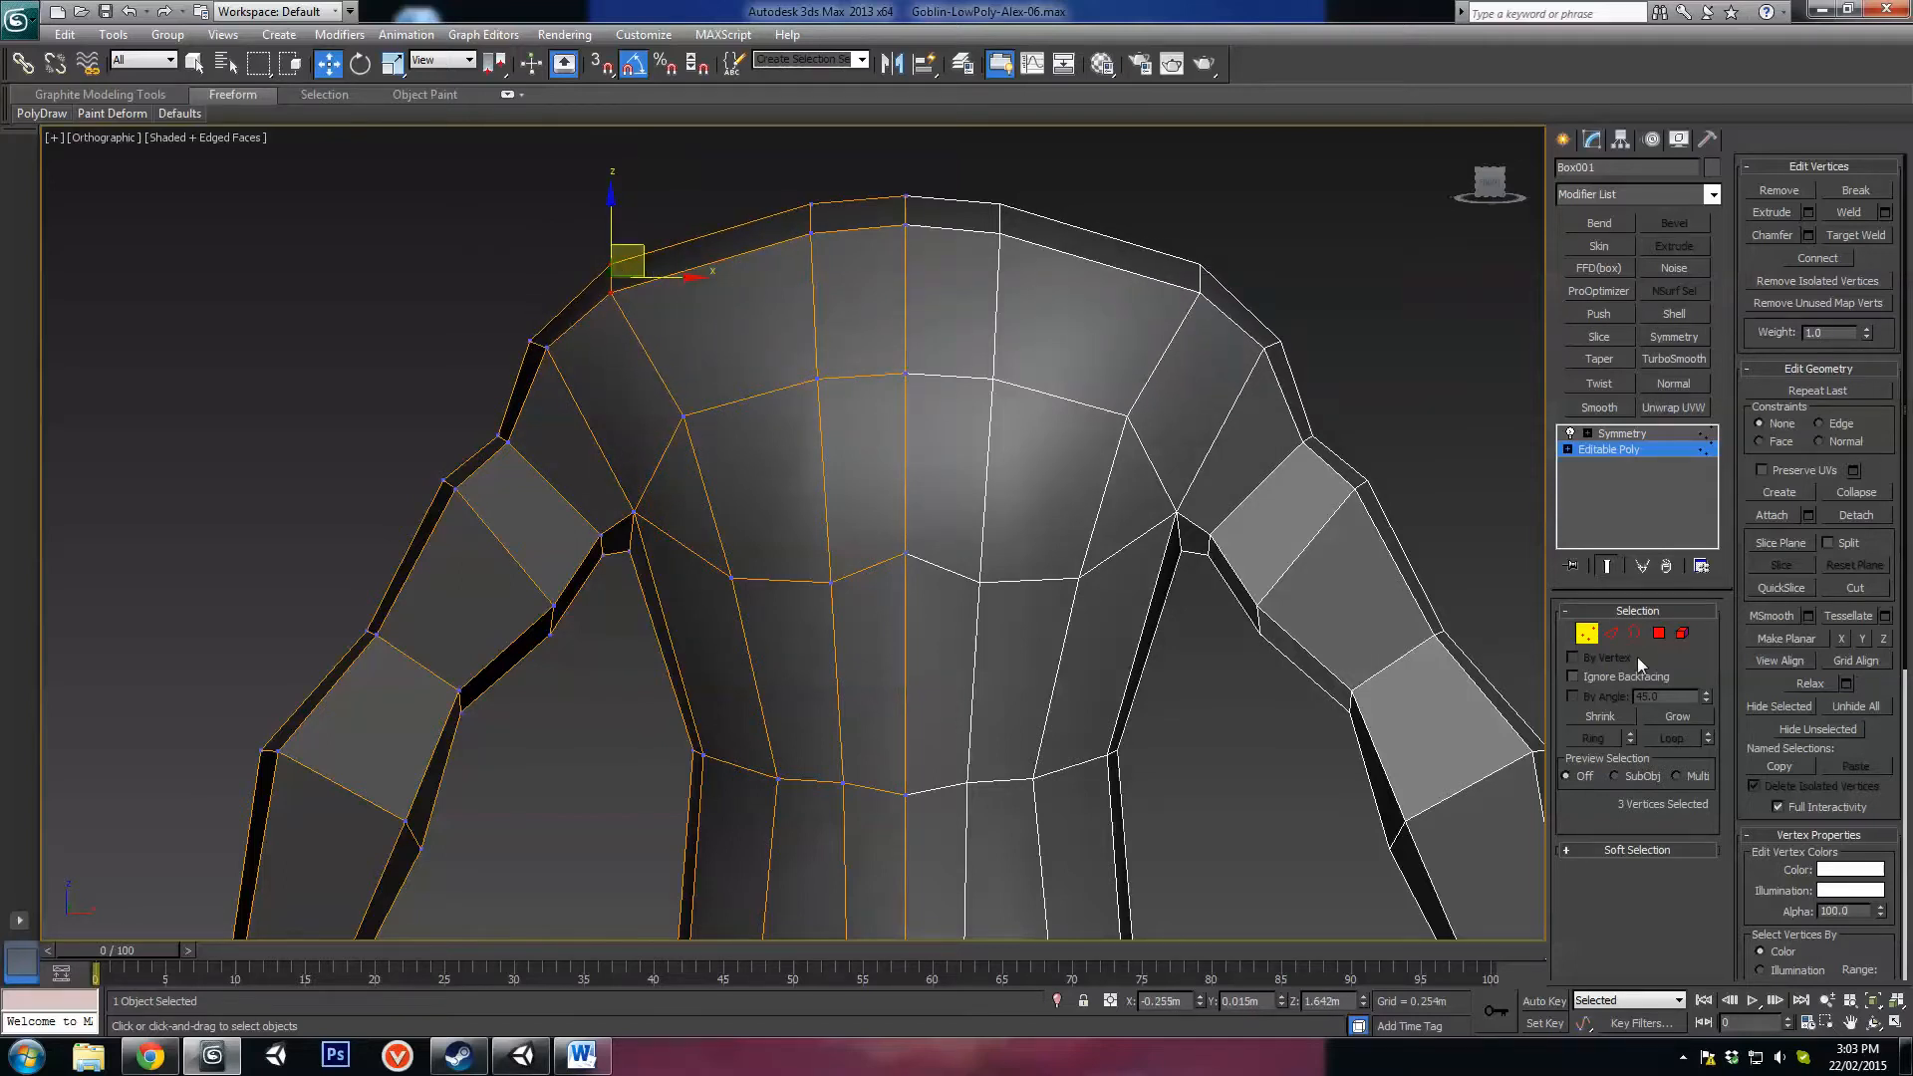
Step: Cut new edges across the front of the chest, from the outer chest vertex through the inner vertical edge to the centre line
left_click(1610, 636)
left_click(1849, 634)
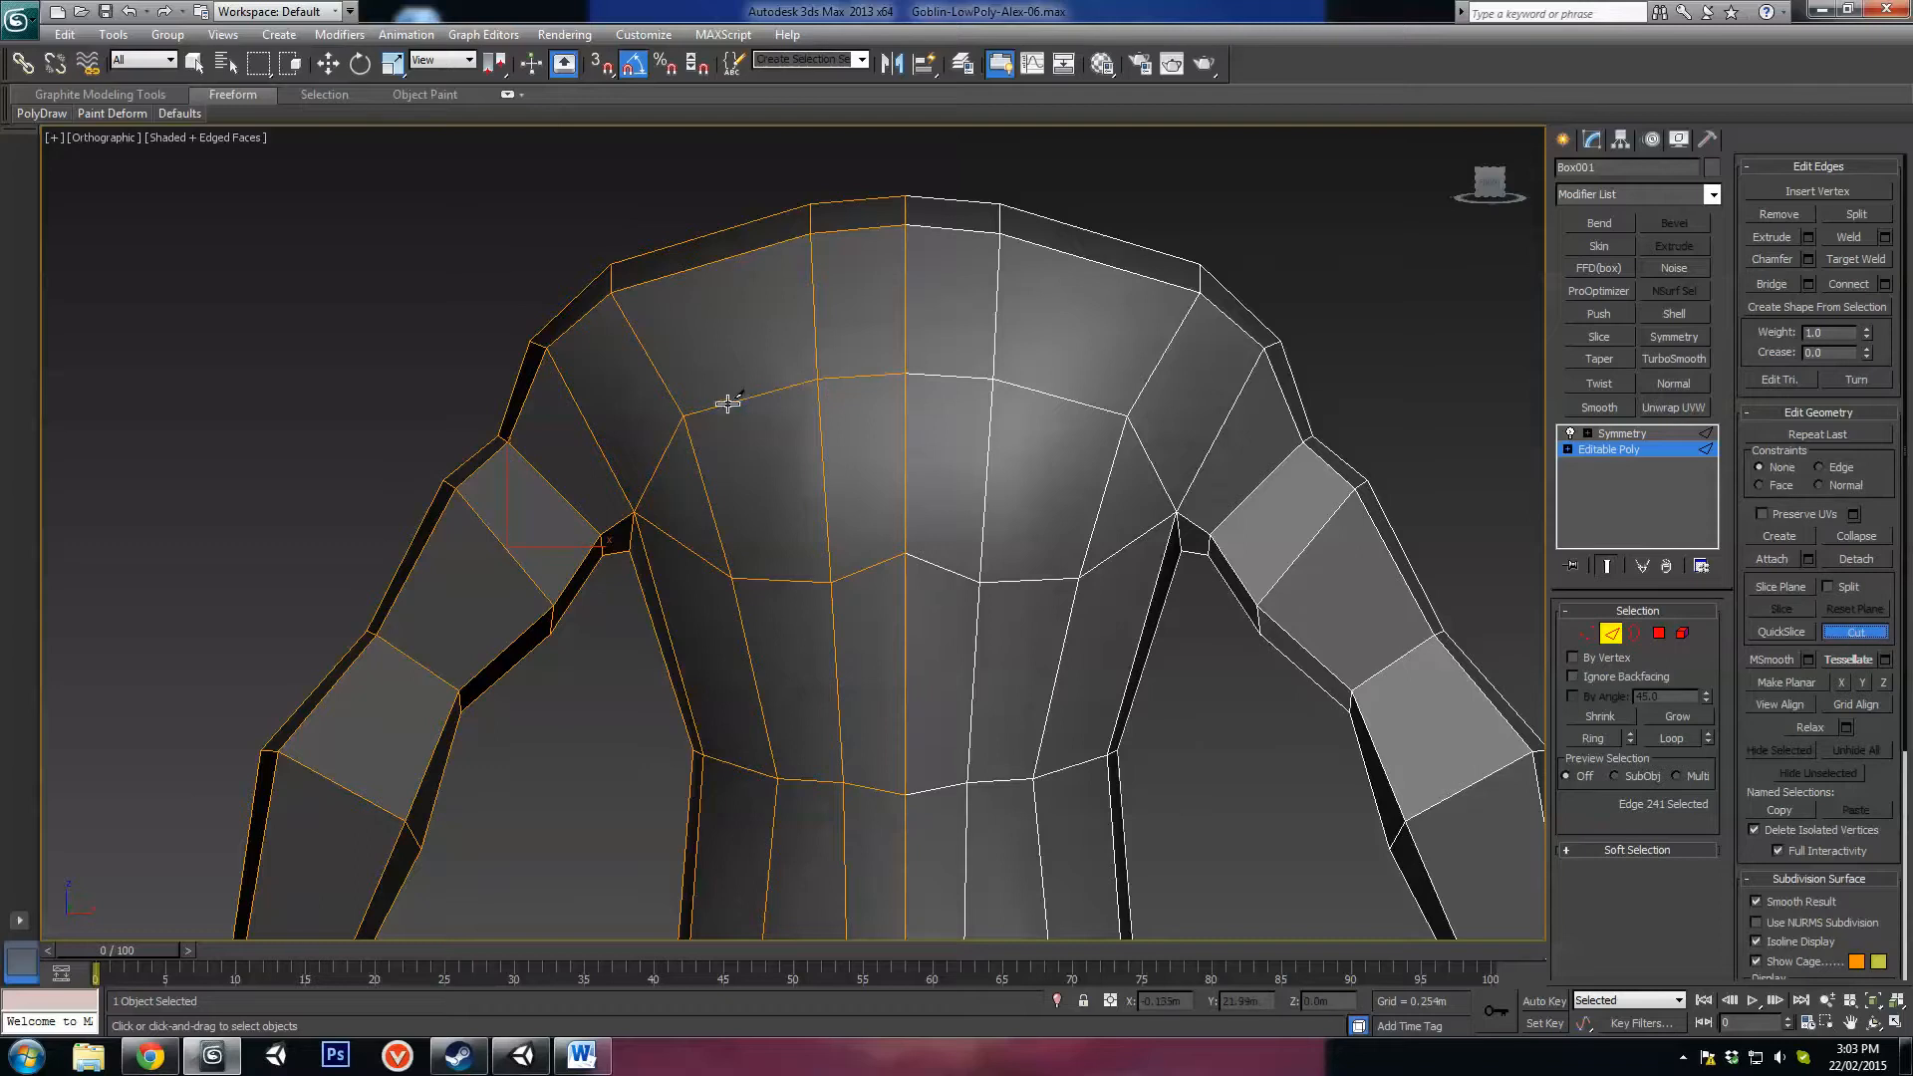
left_click(688, 417)
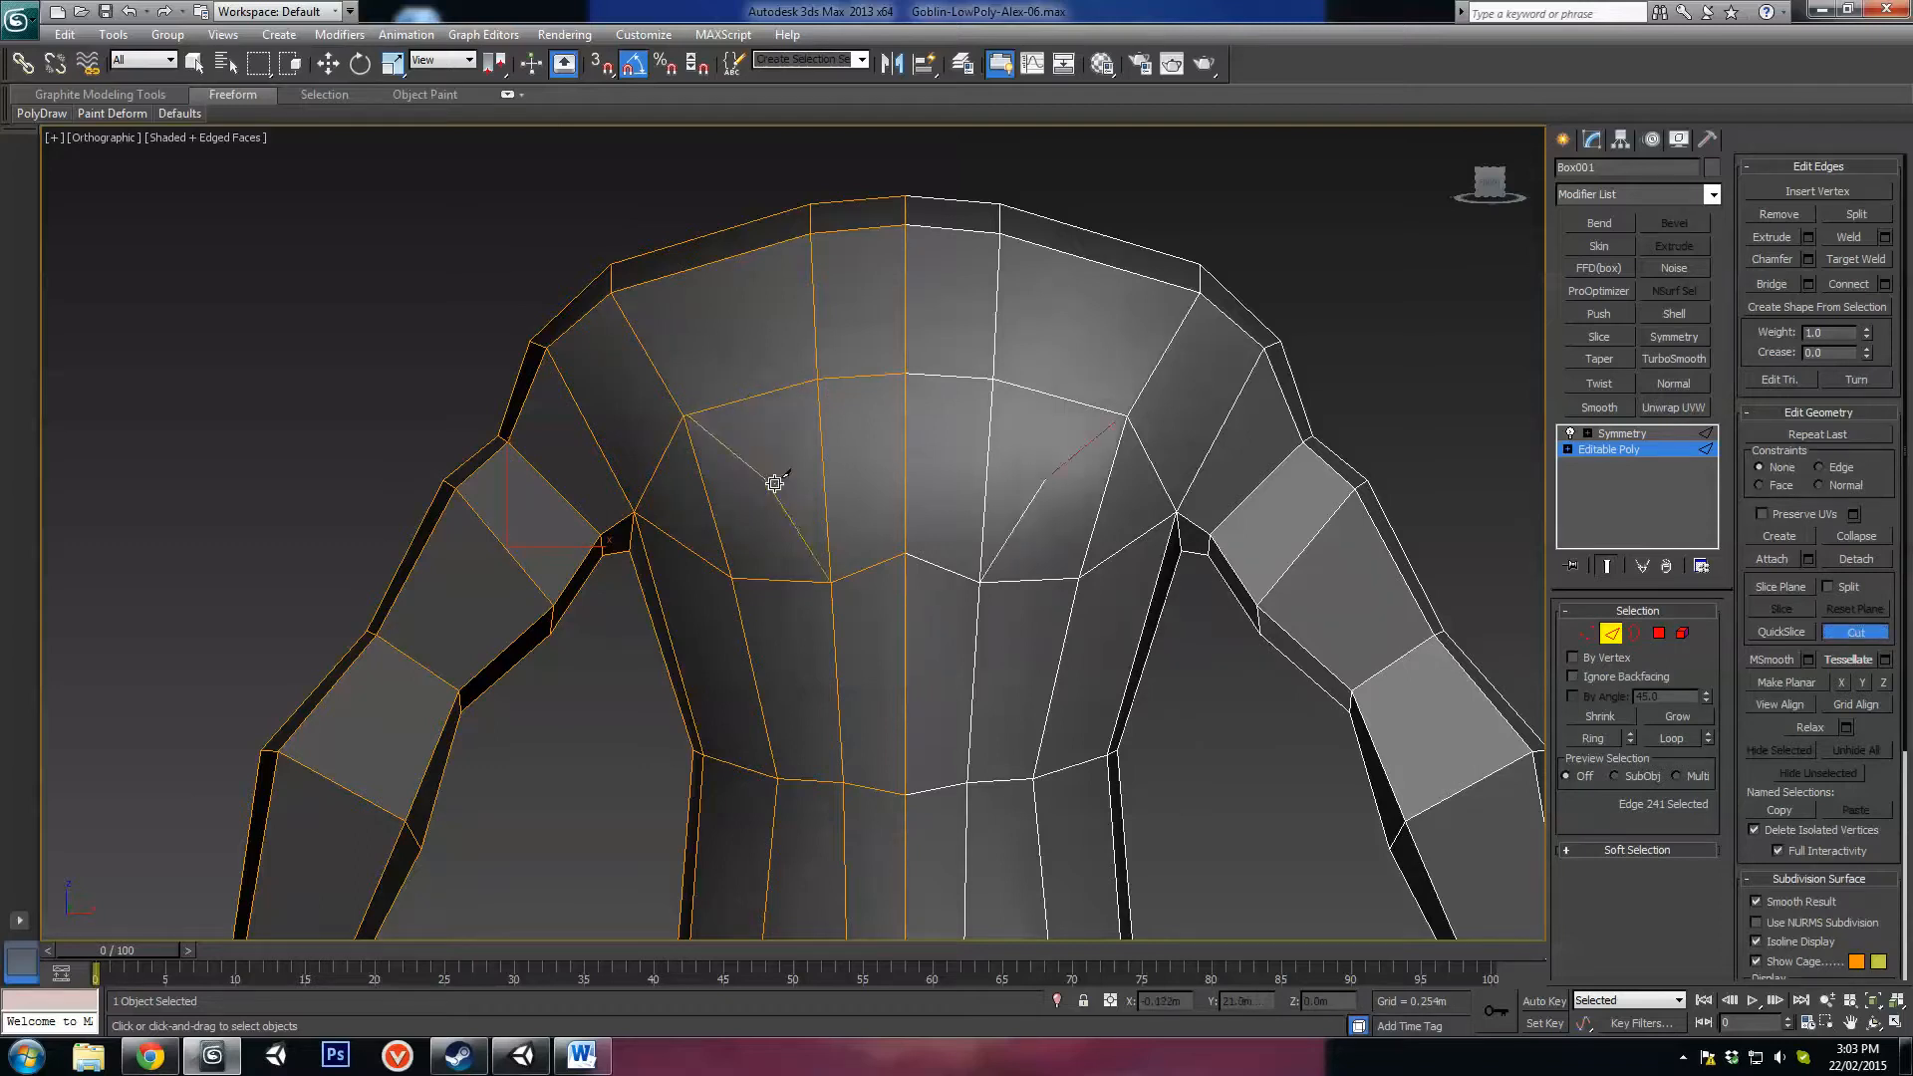
left_click(823, 485)
left_click(905, 475)
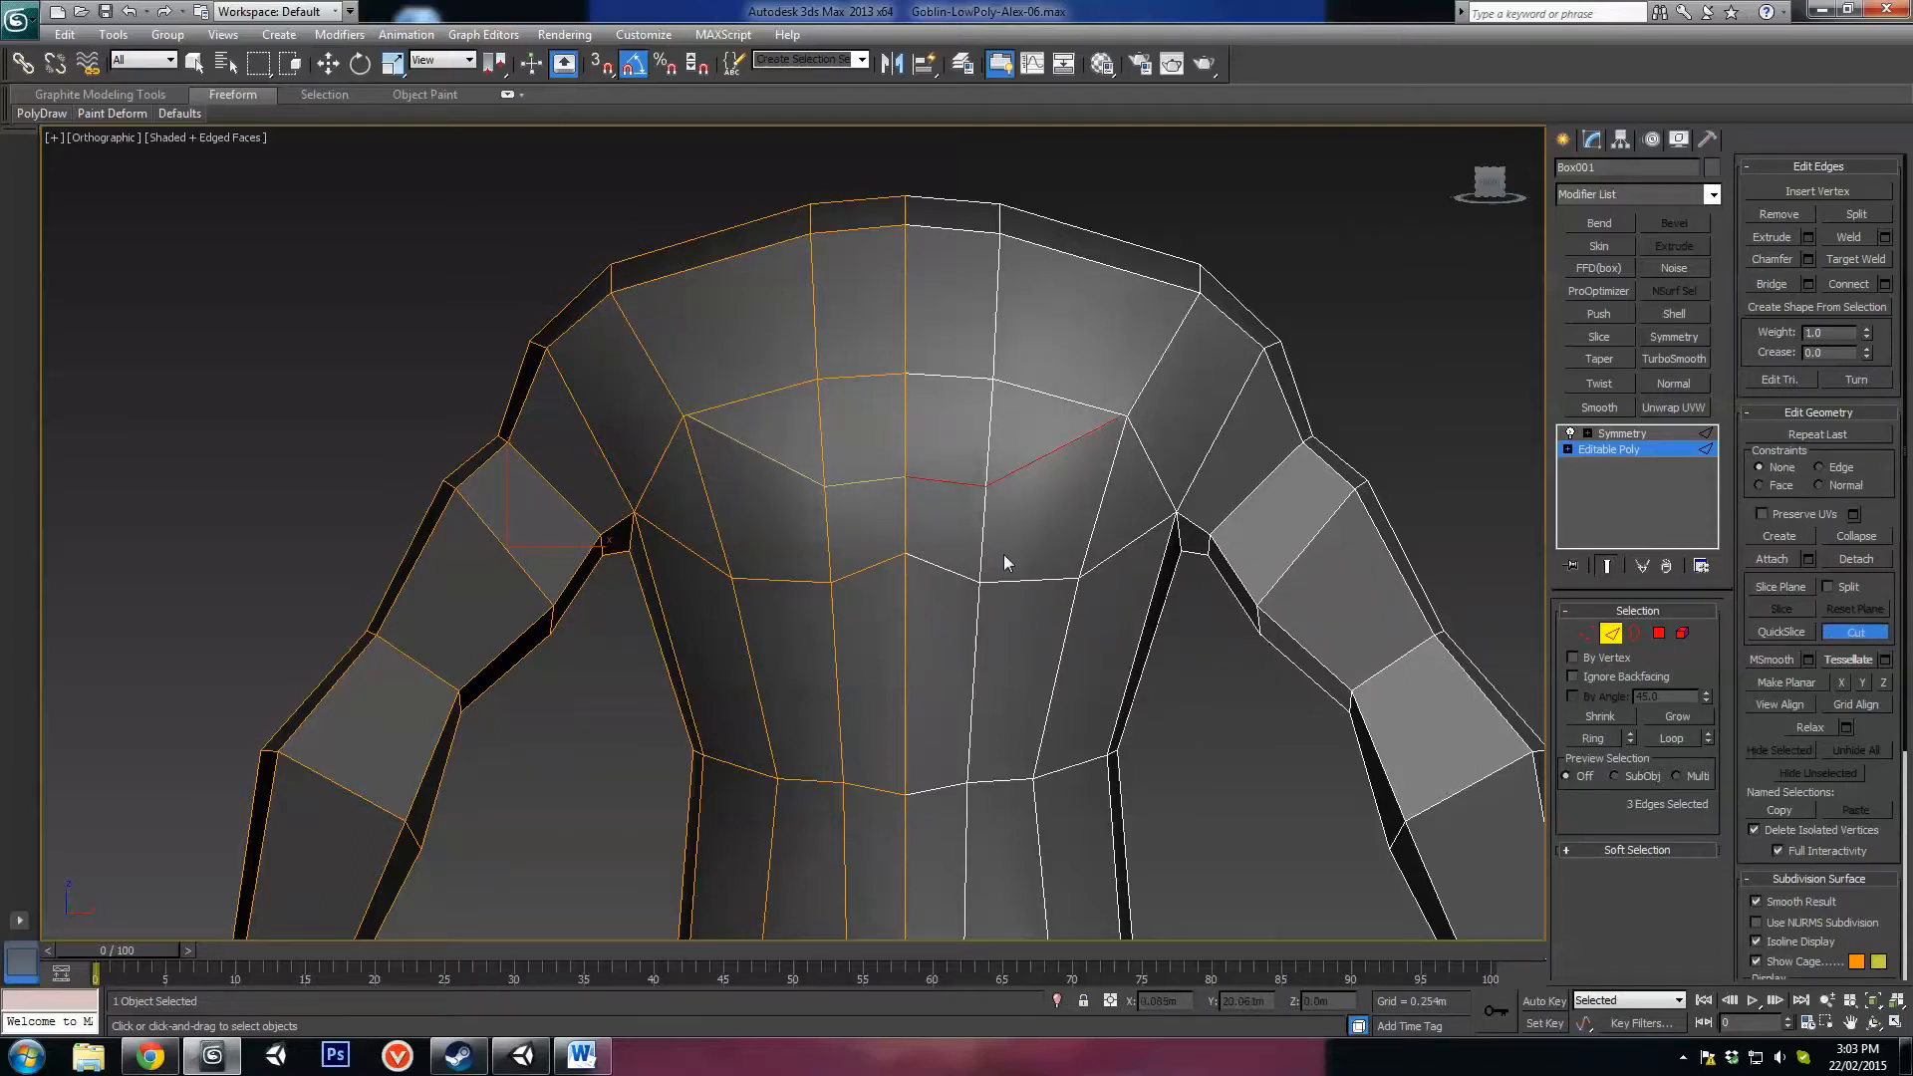
right_click(790, 570)
Step: Cut a matching row of edges across the upper back, from the shoulder-blade vertex to the centre line
middle_click_drag(790, 570, 828, 580, "alt")
left_click(842, 439)
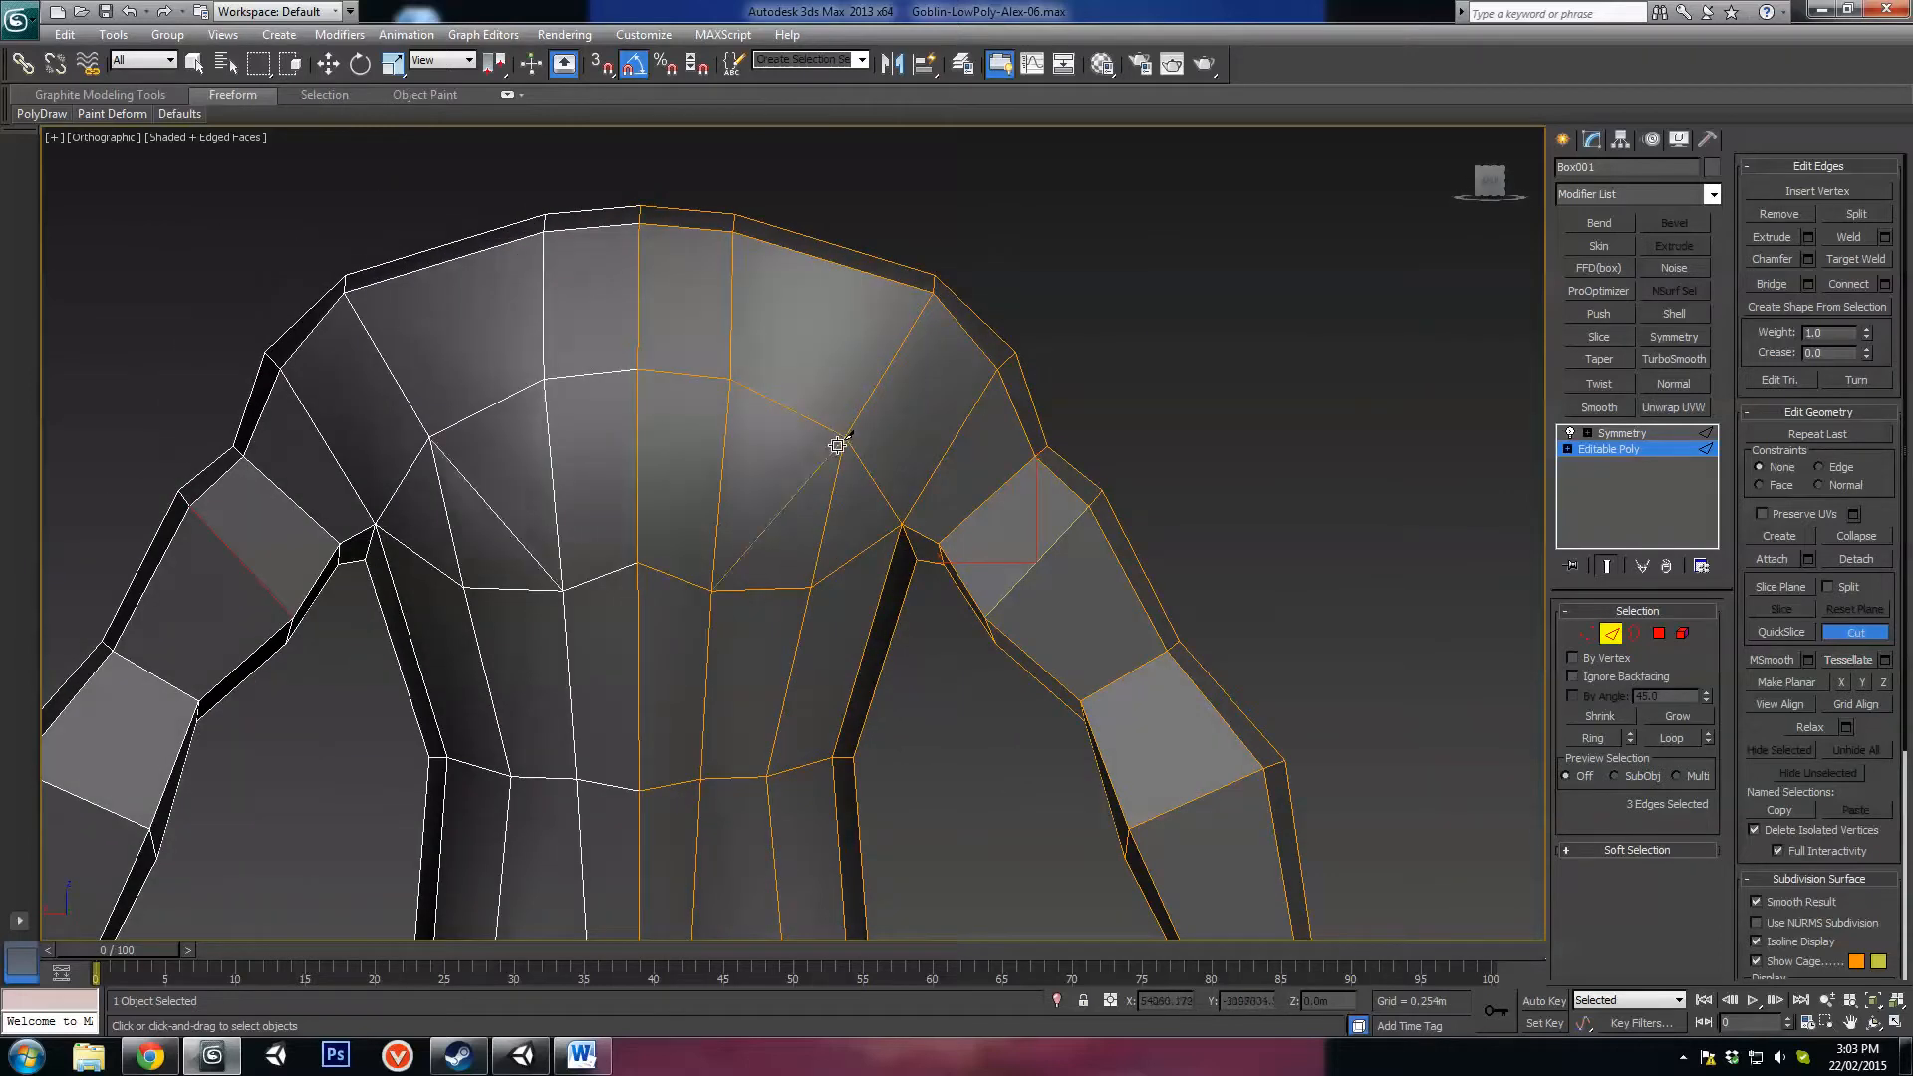
left_click(719, 500)
left_click(633, 495)
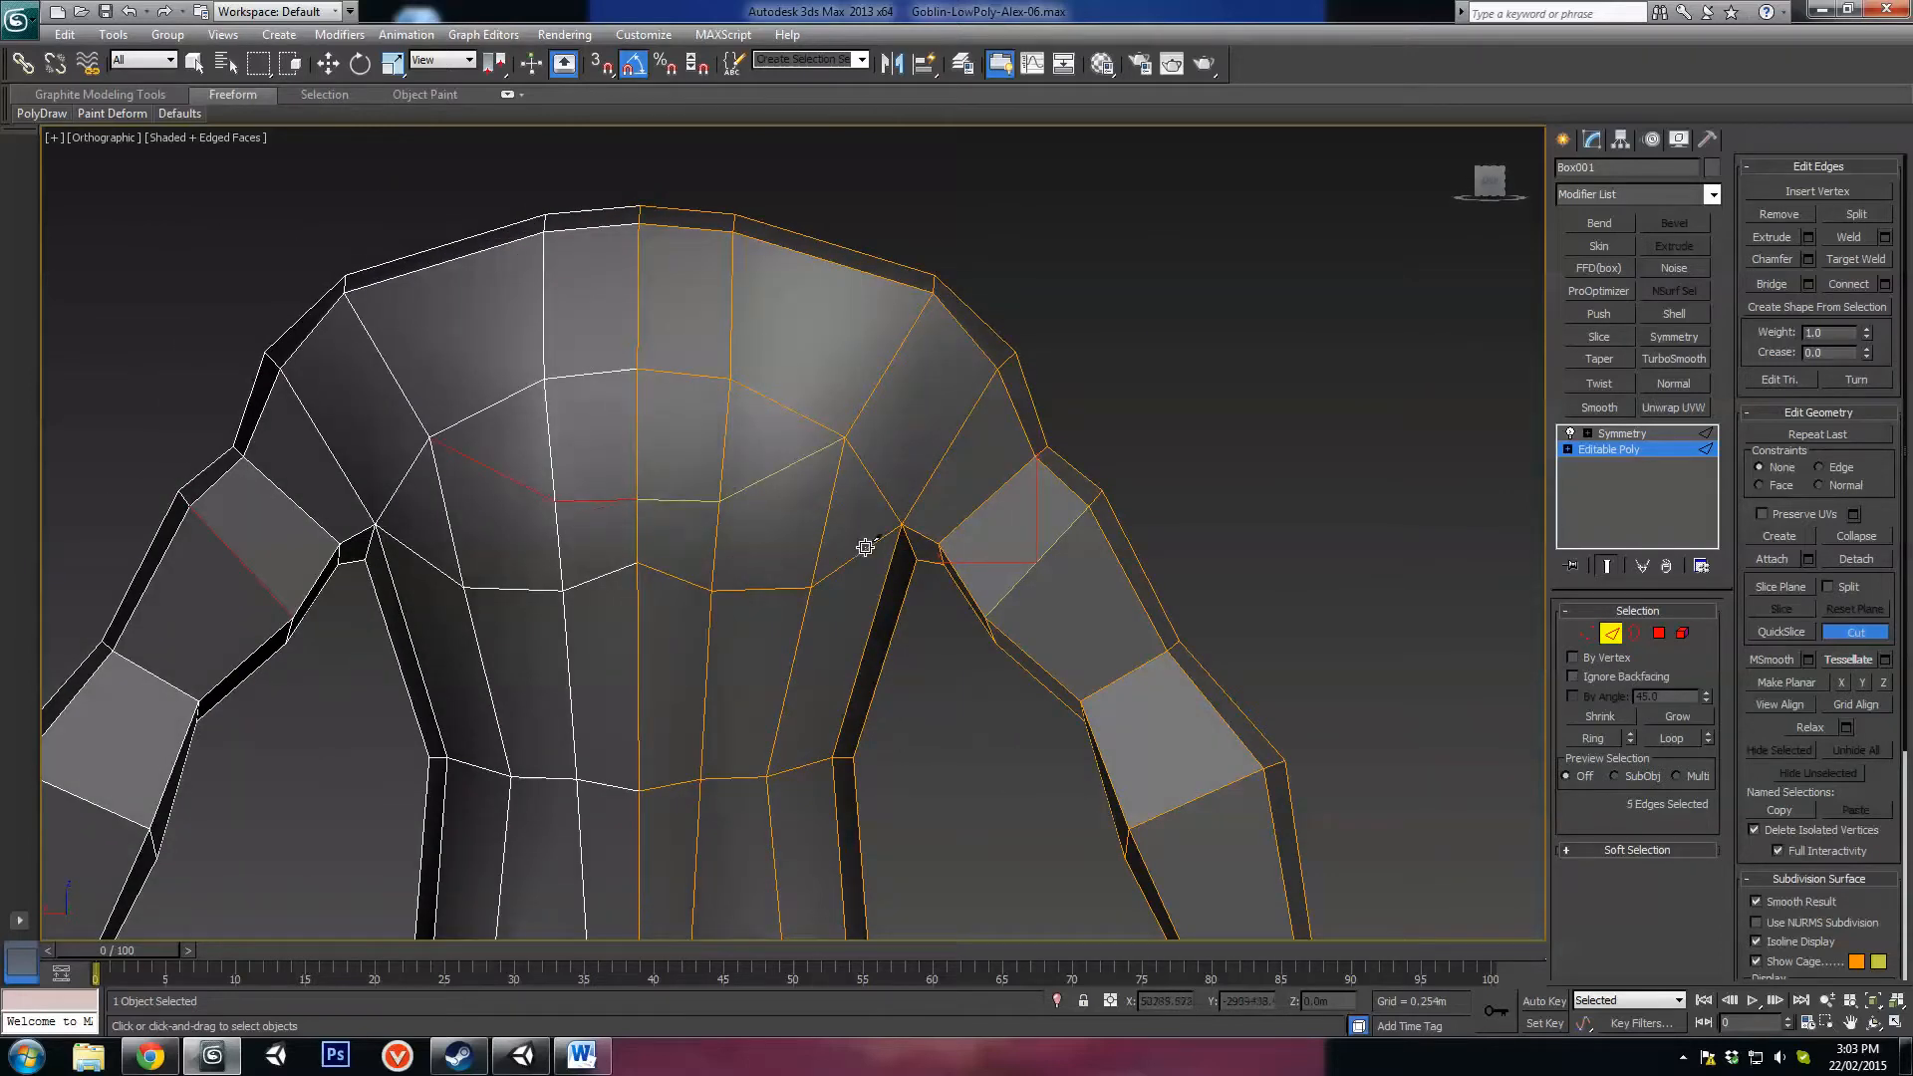
middle_click_drag(1045, 518, 890, 603, "alt")
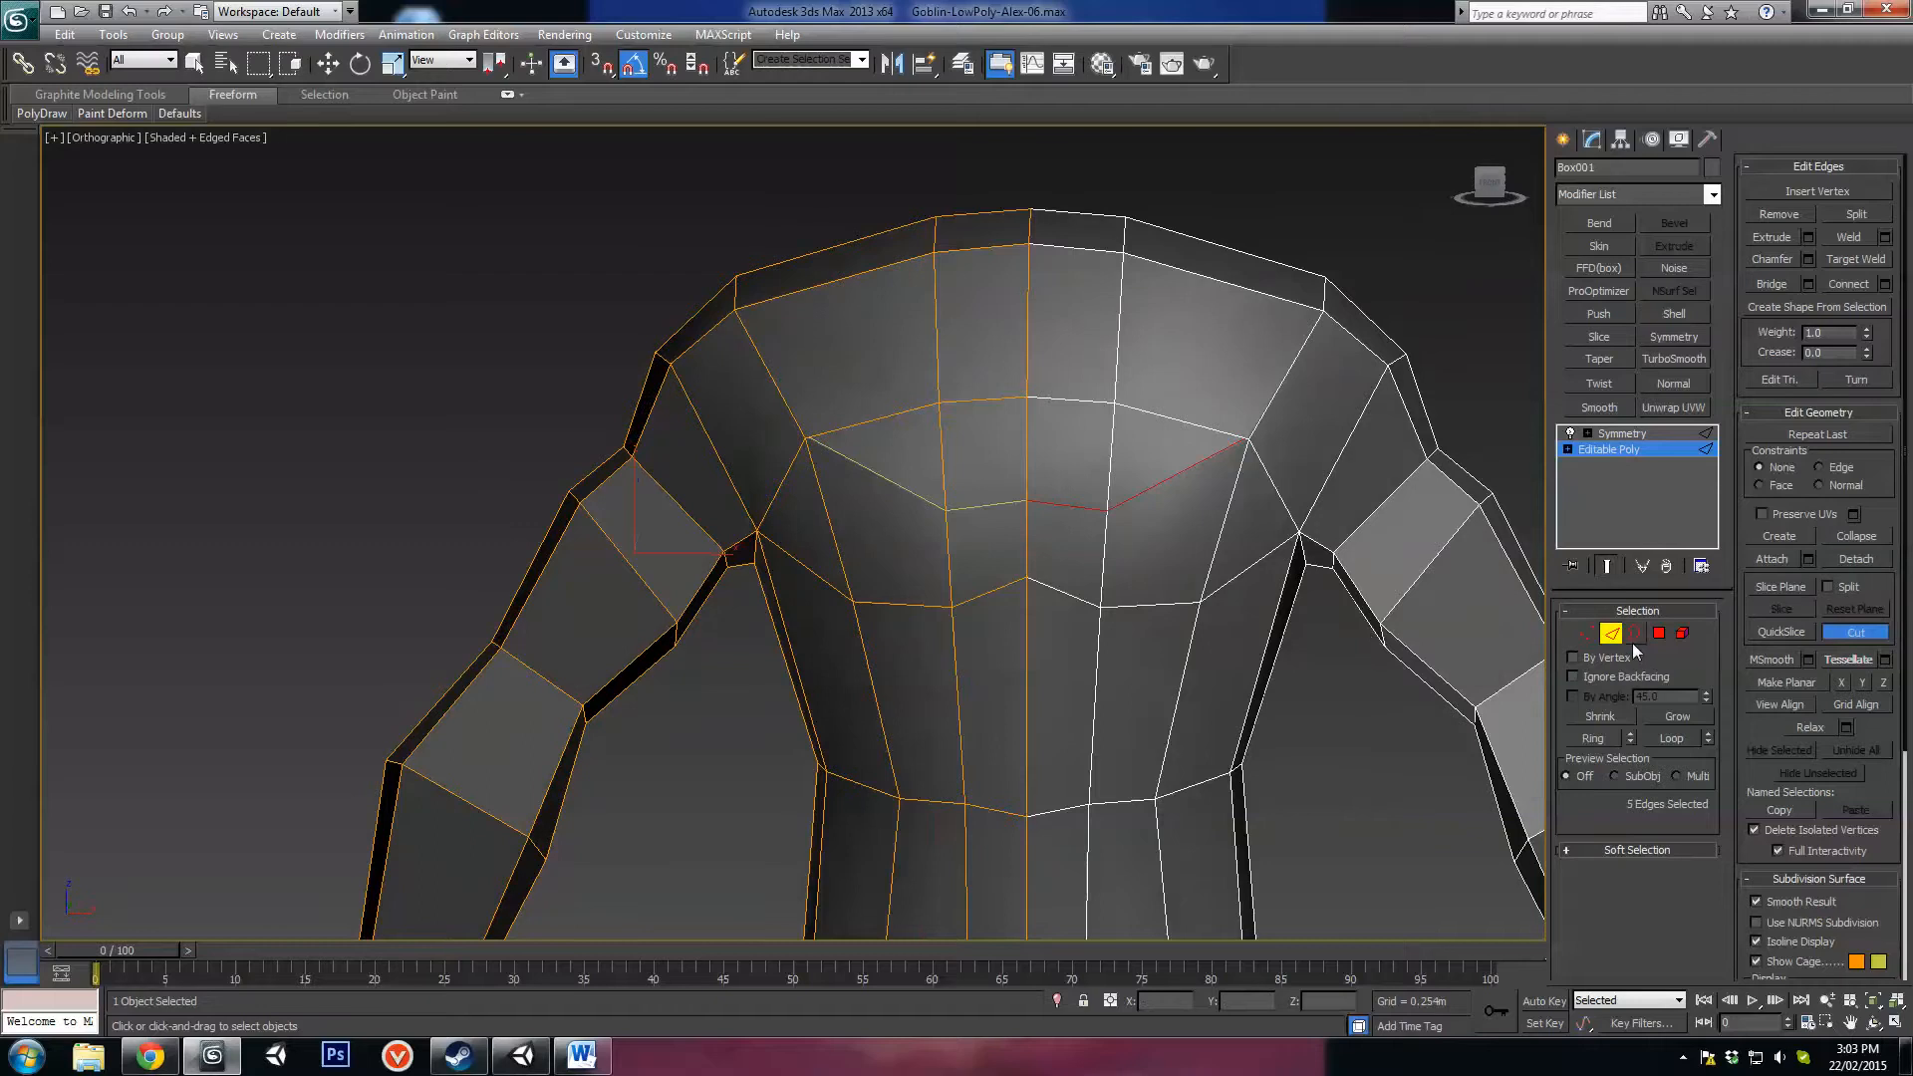
key("w")
Step: On the front, cut from the outer lower chest vertex to the inner upper chest vertex, and remove the old outer chest edge
scroll(1046, 696, "down", 3)
scroll(1012, 662, "up", 3)
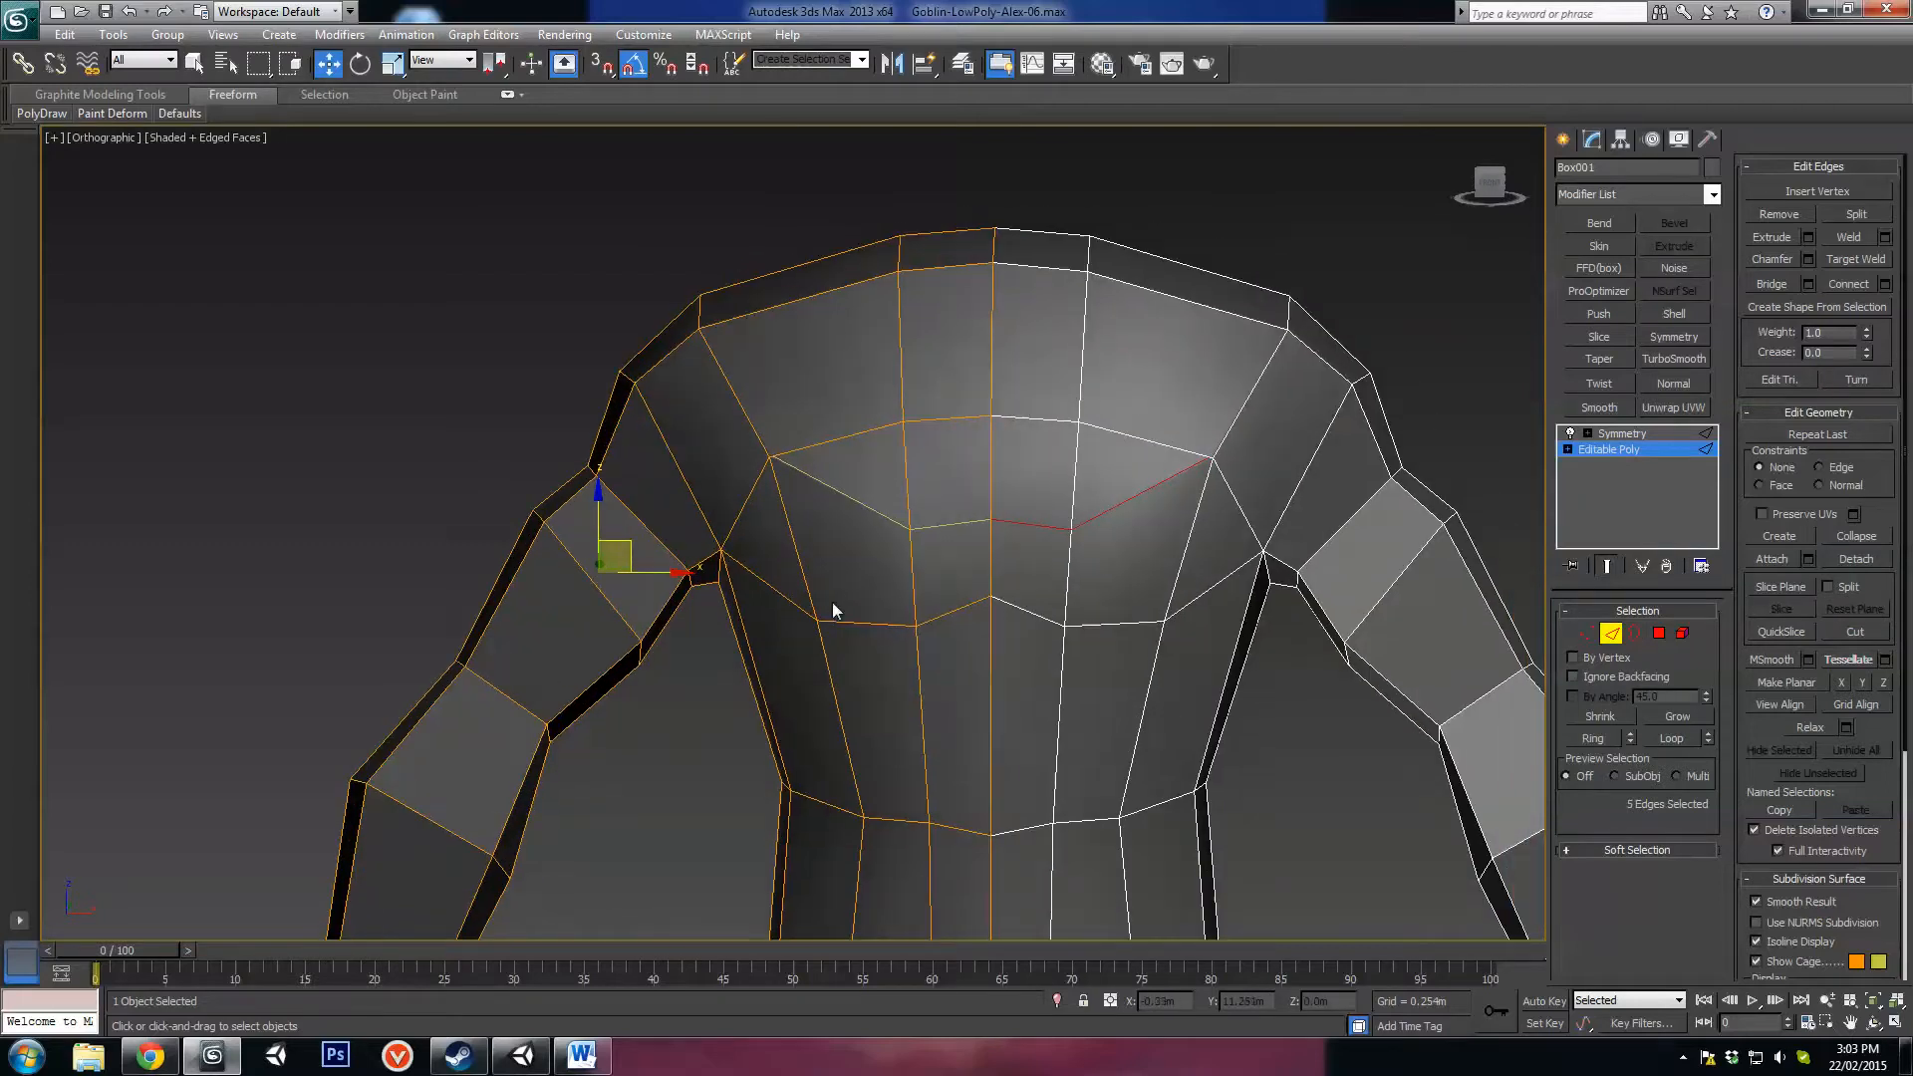
left_click(802, 566)
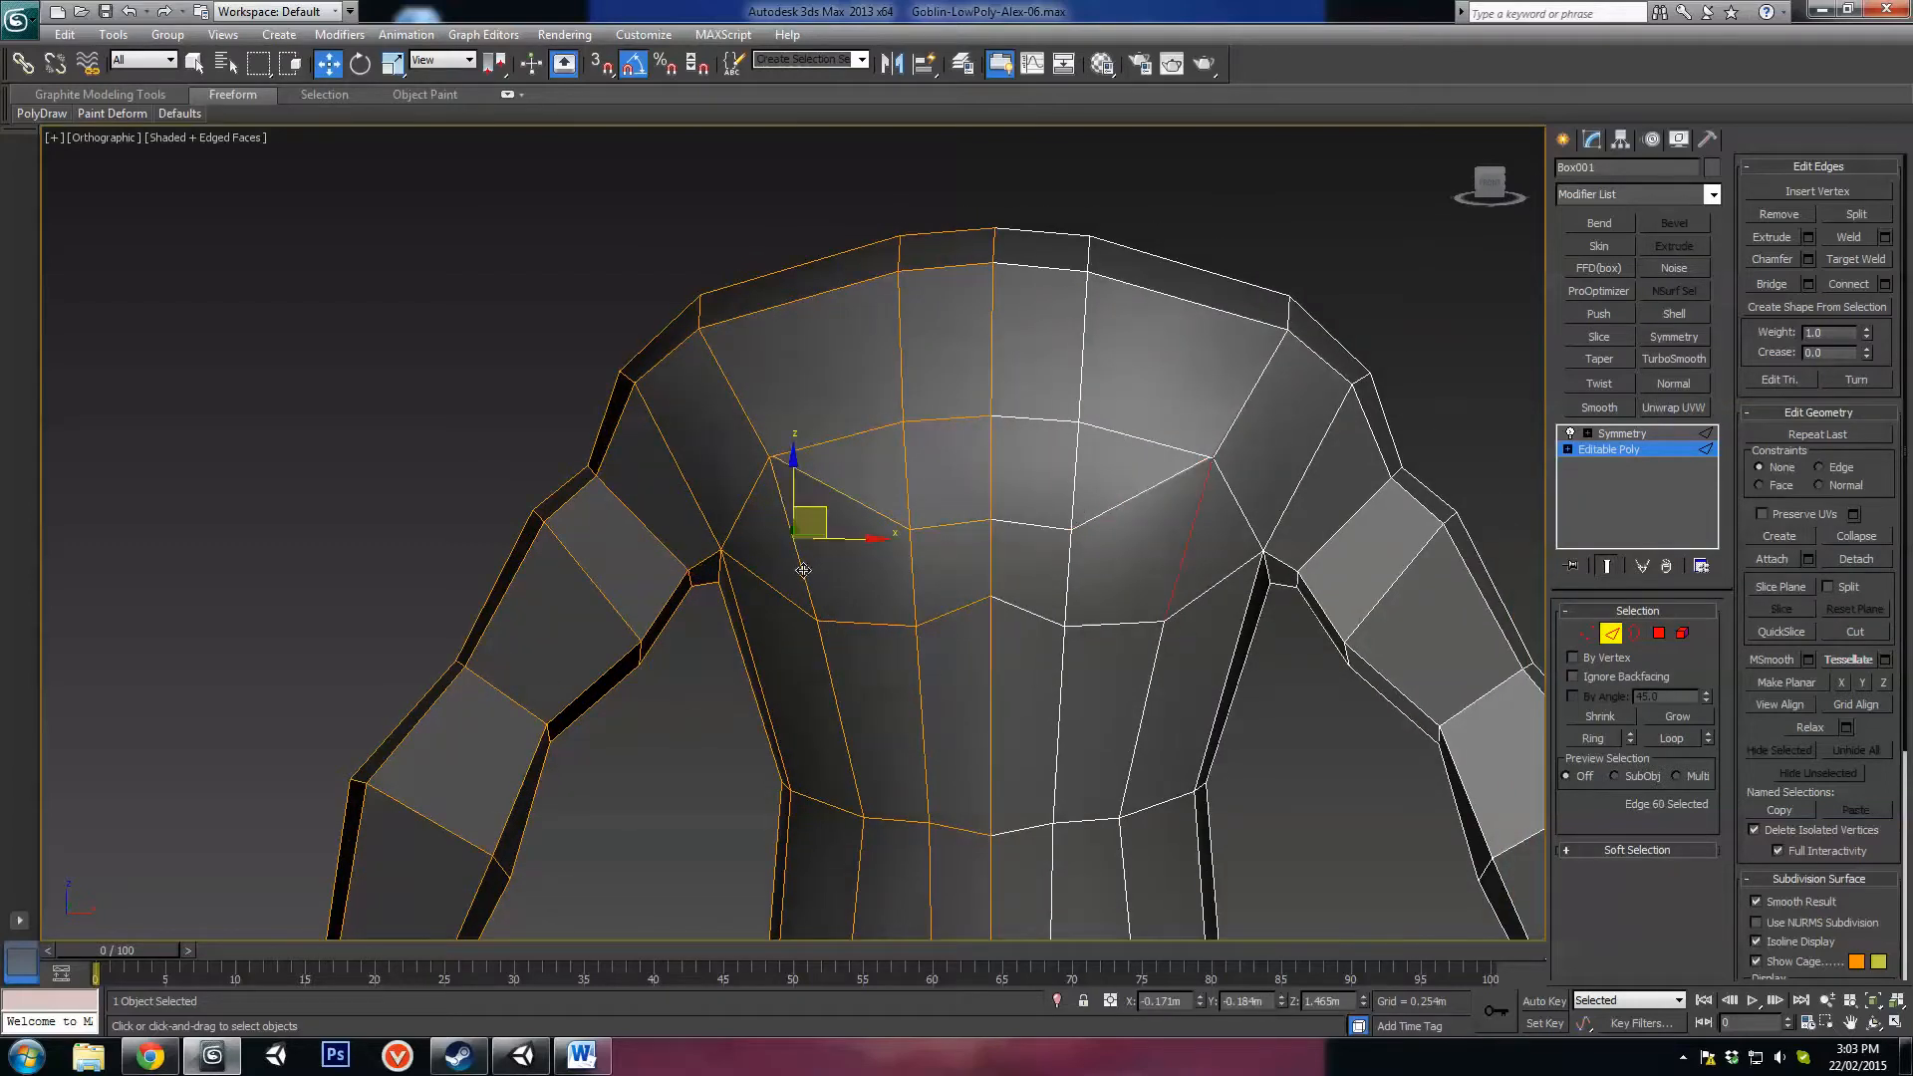
middle_click_drag(955, 727, 846, 451)
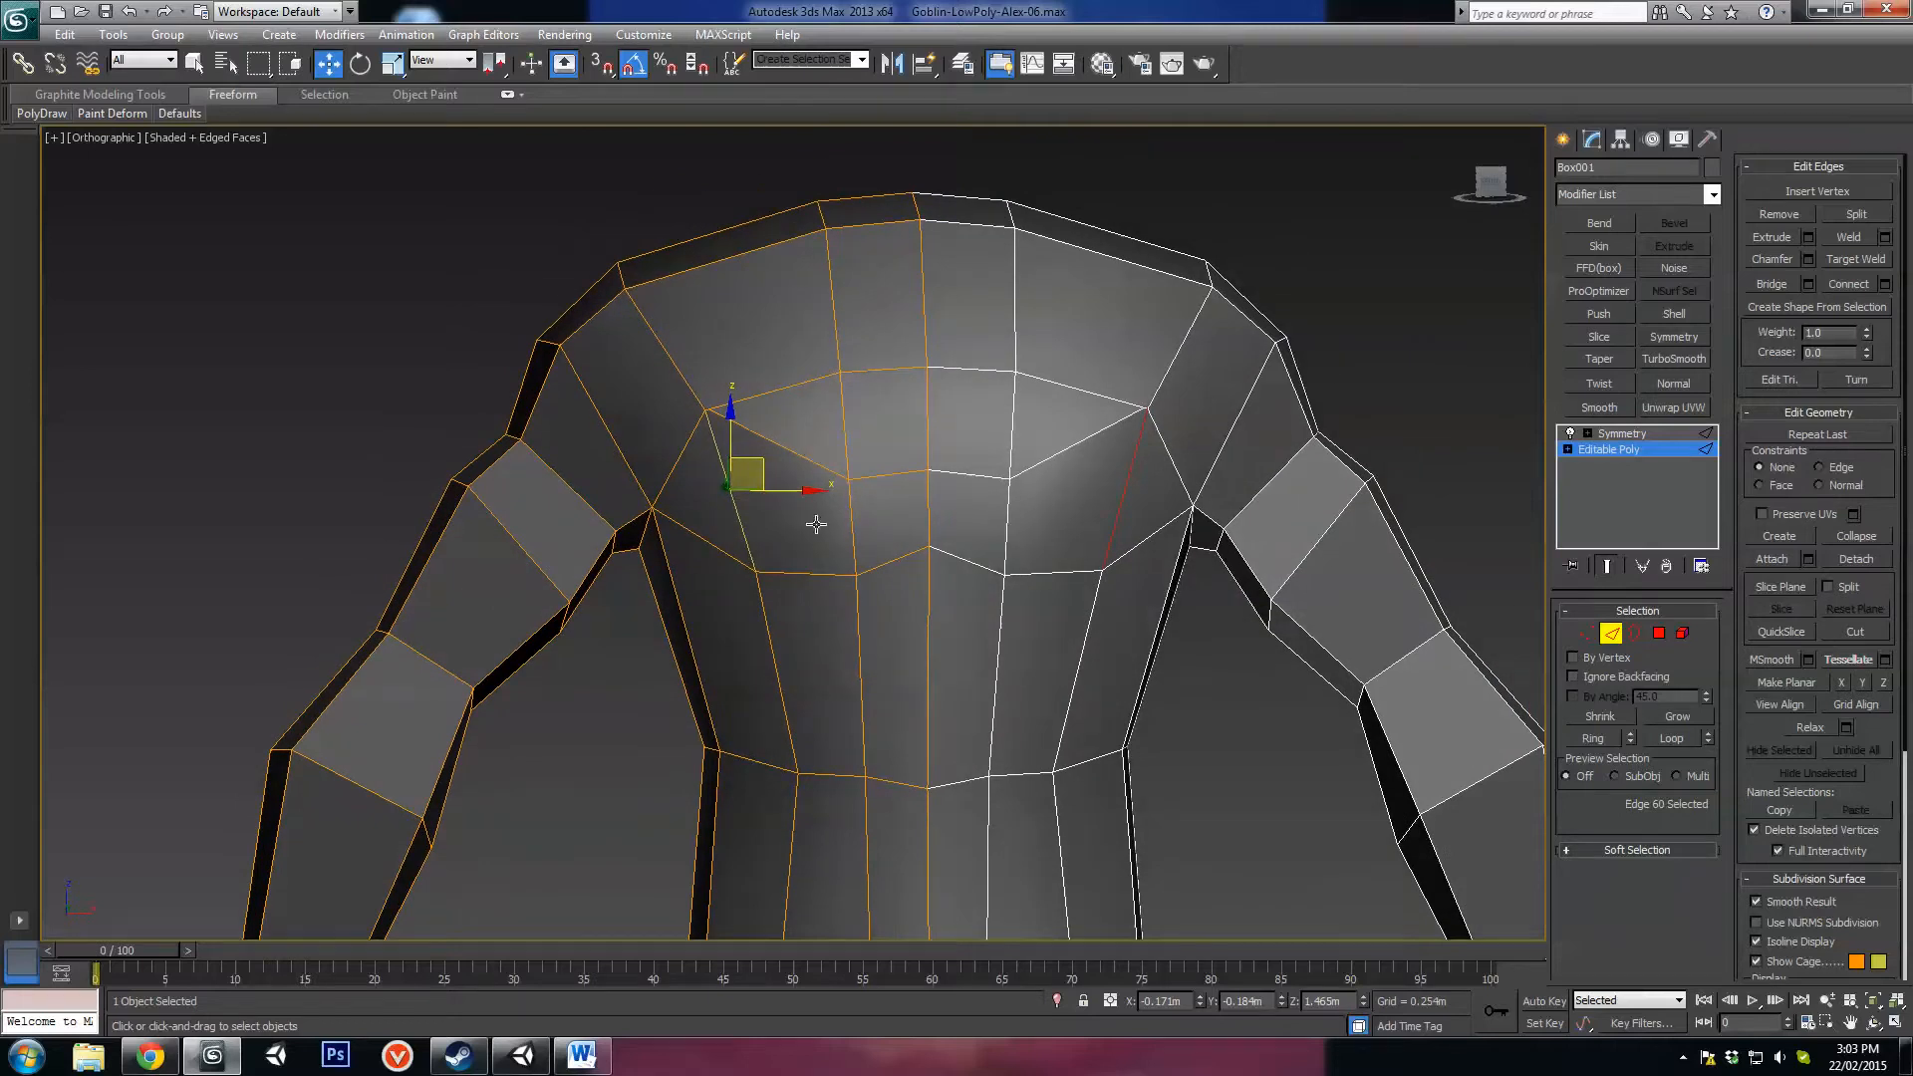
left_click(1855, 633)
left_click(756, 571)
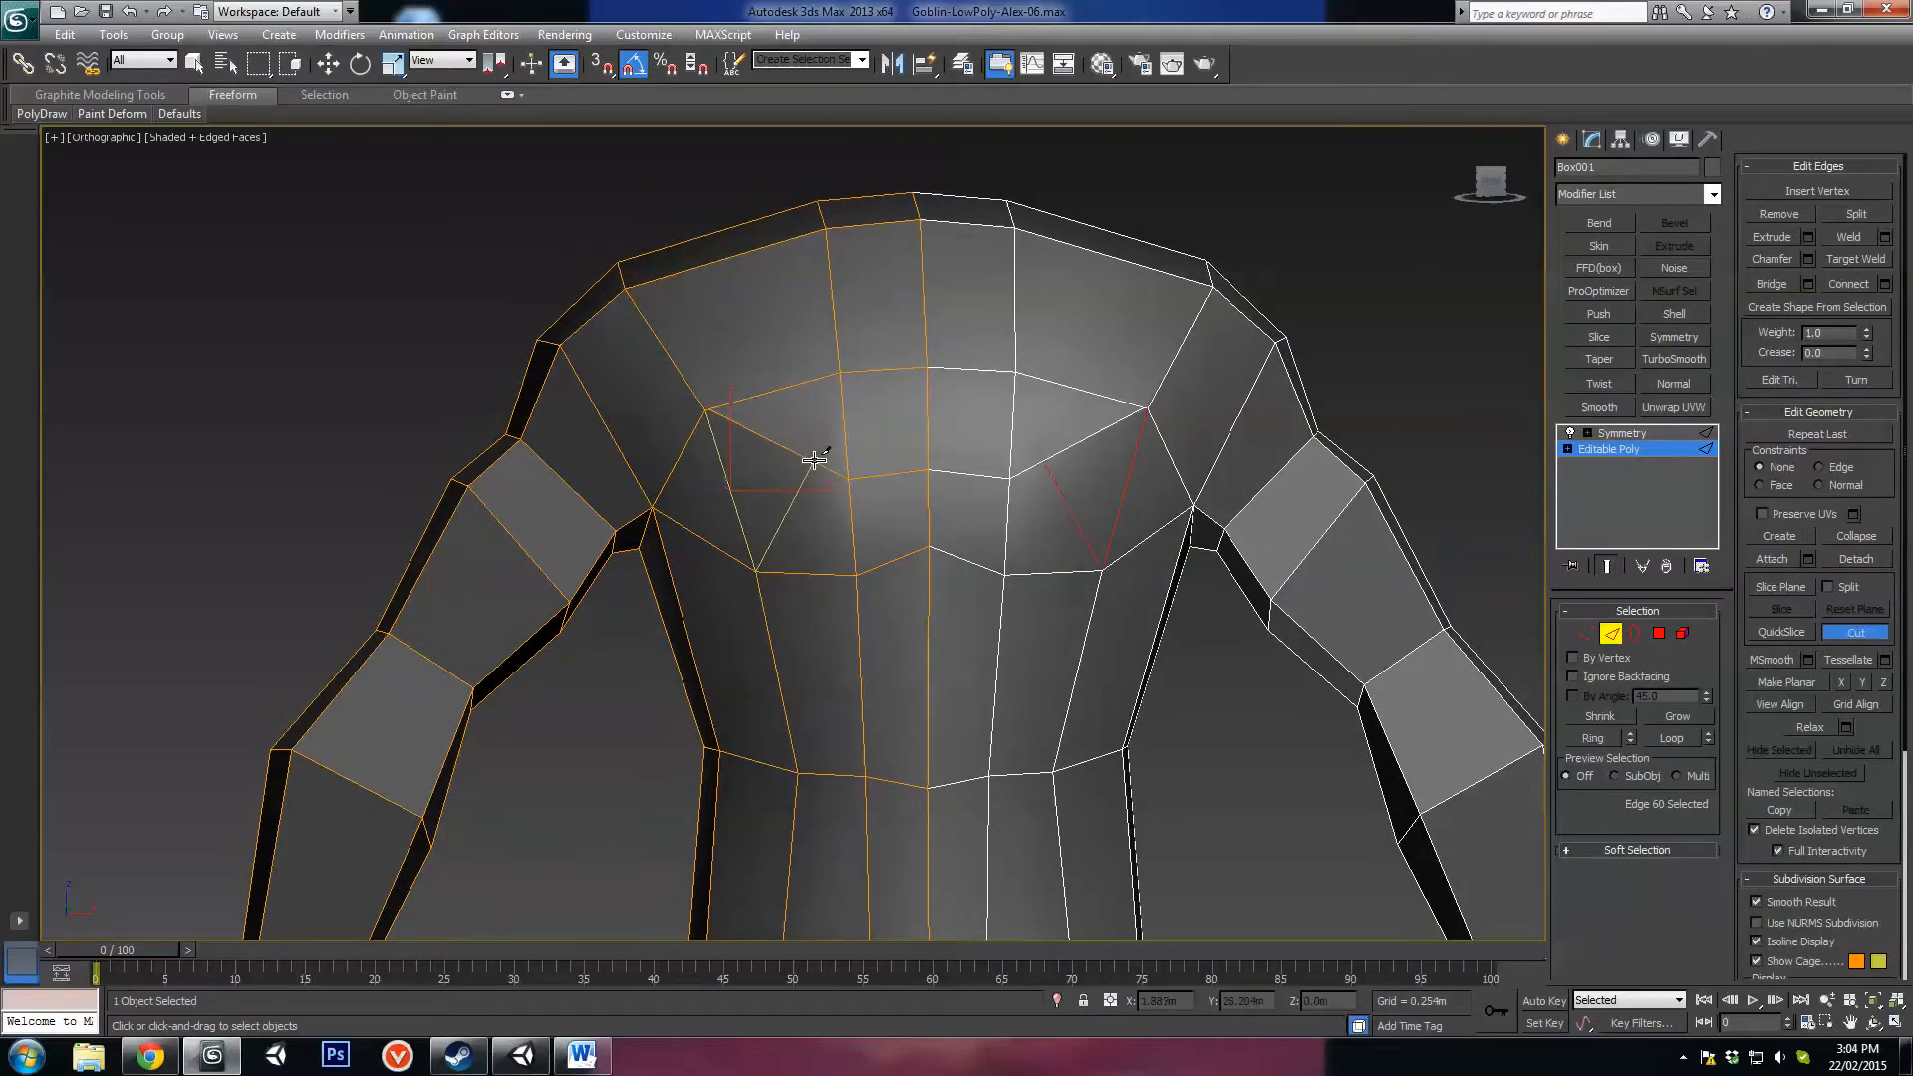
left_click(839, 371)
right_click(858, 576)
left_click(730, 493)
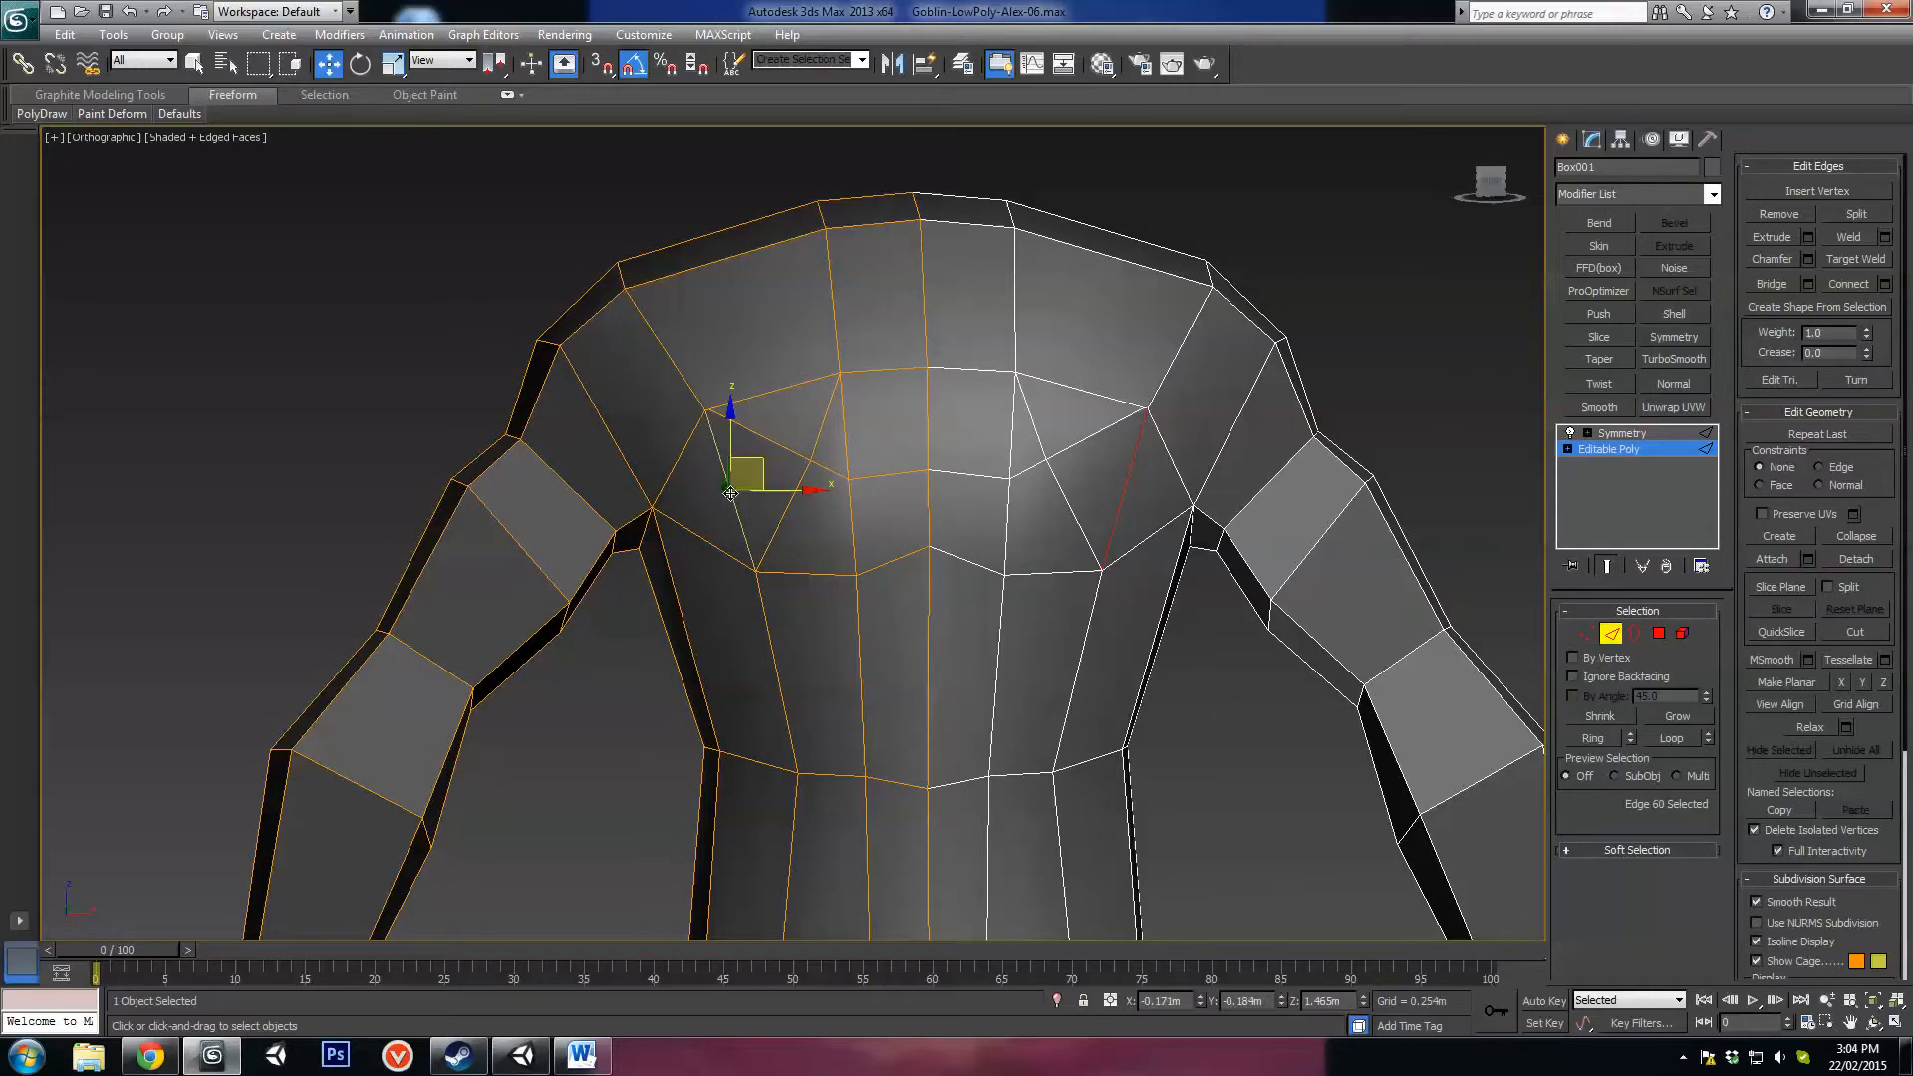
key("BackSpace")
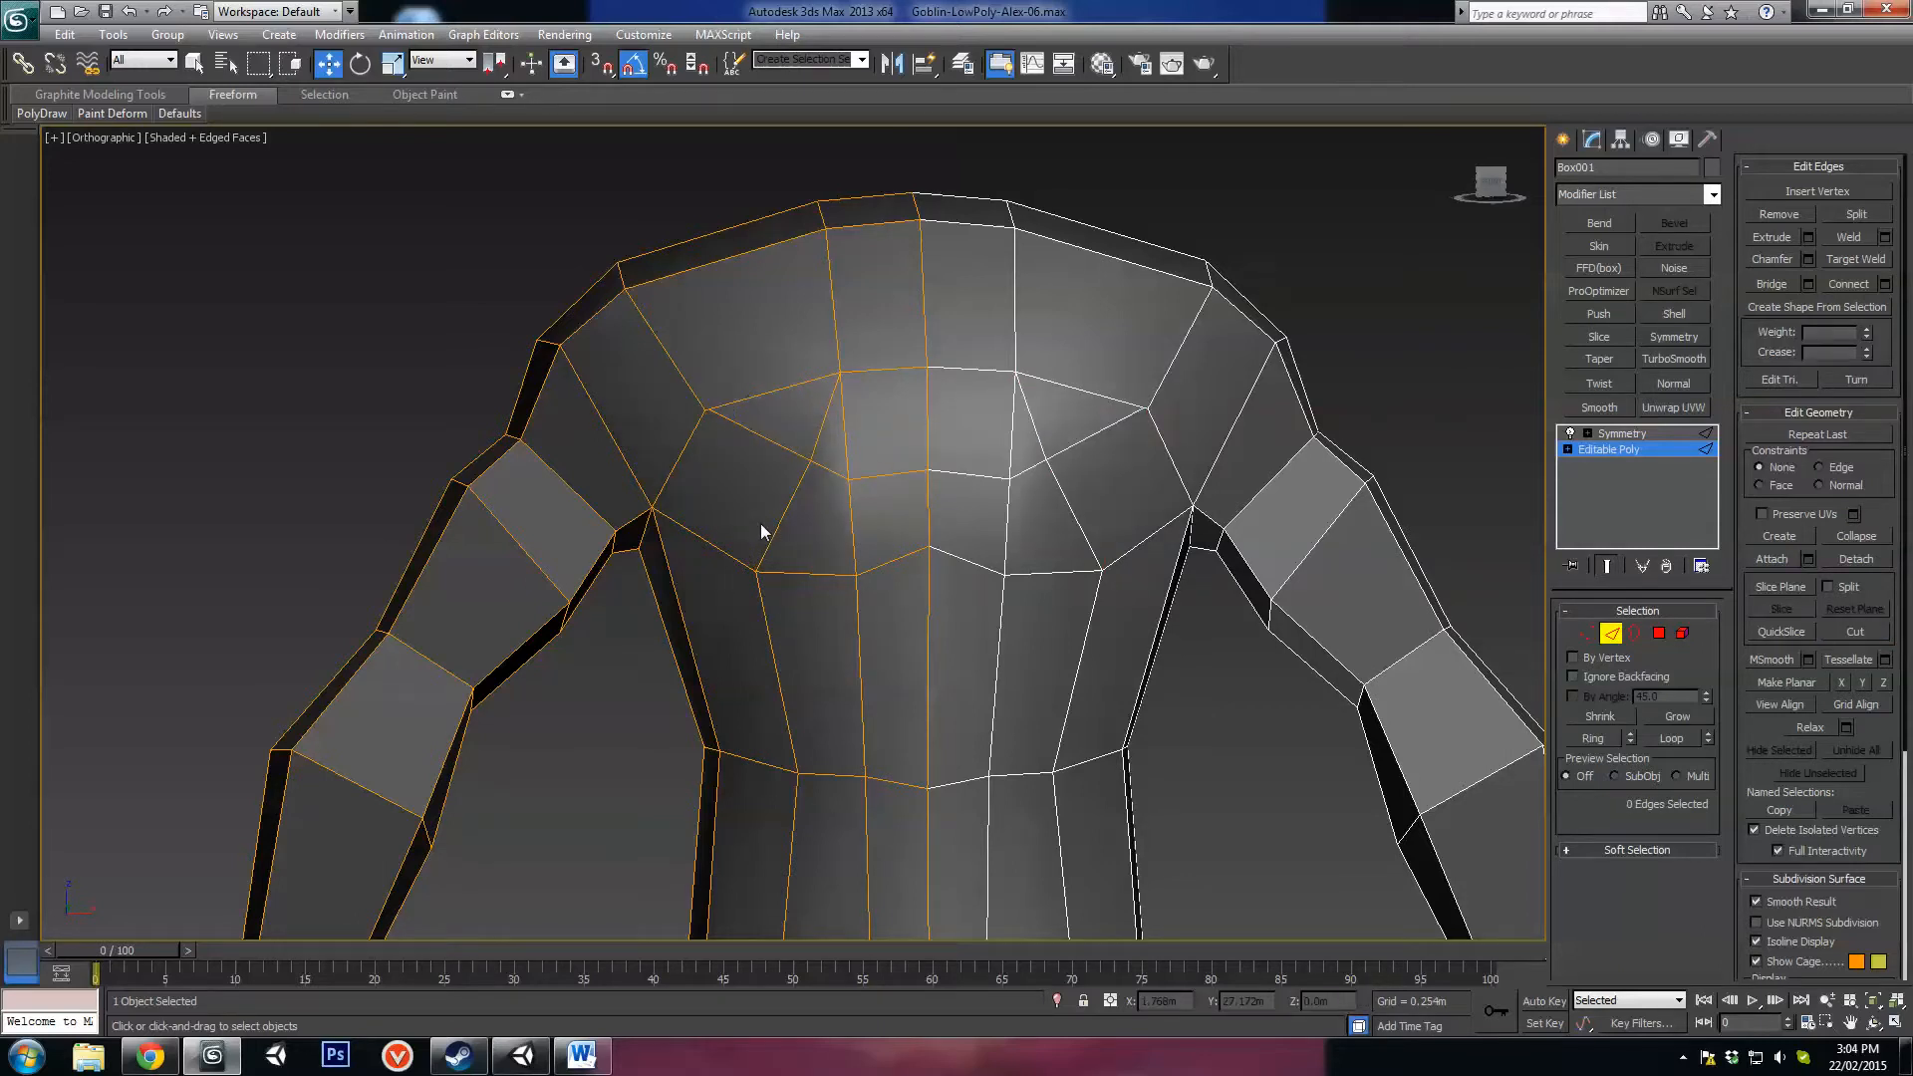
Step: Move the vertex where the front chest cuts intersect outward to even out the surrounding faces
key("1")
left_click(811, 460)
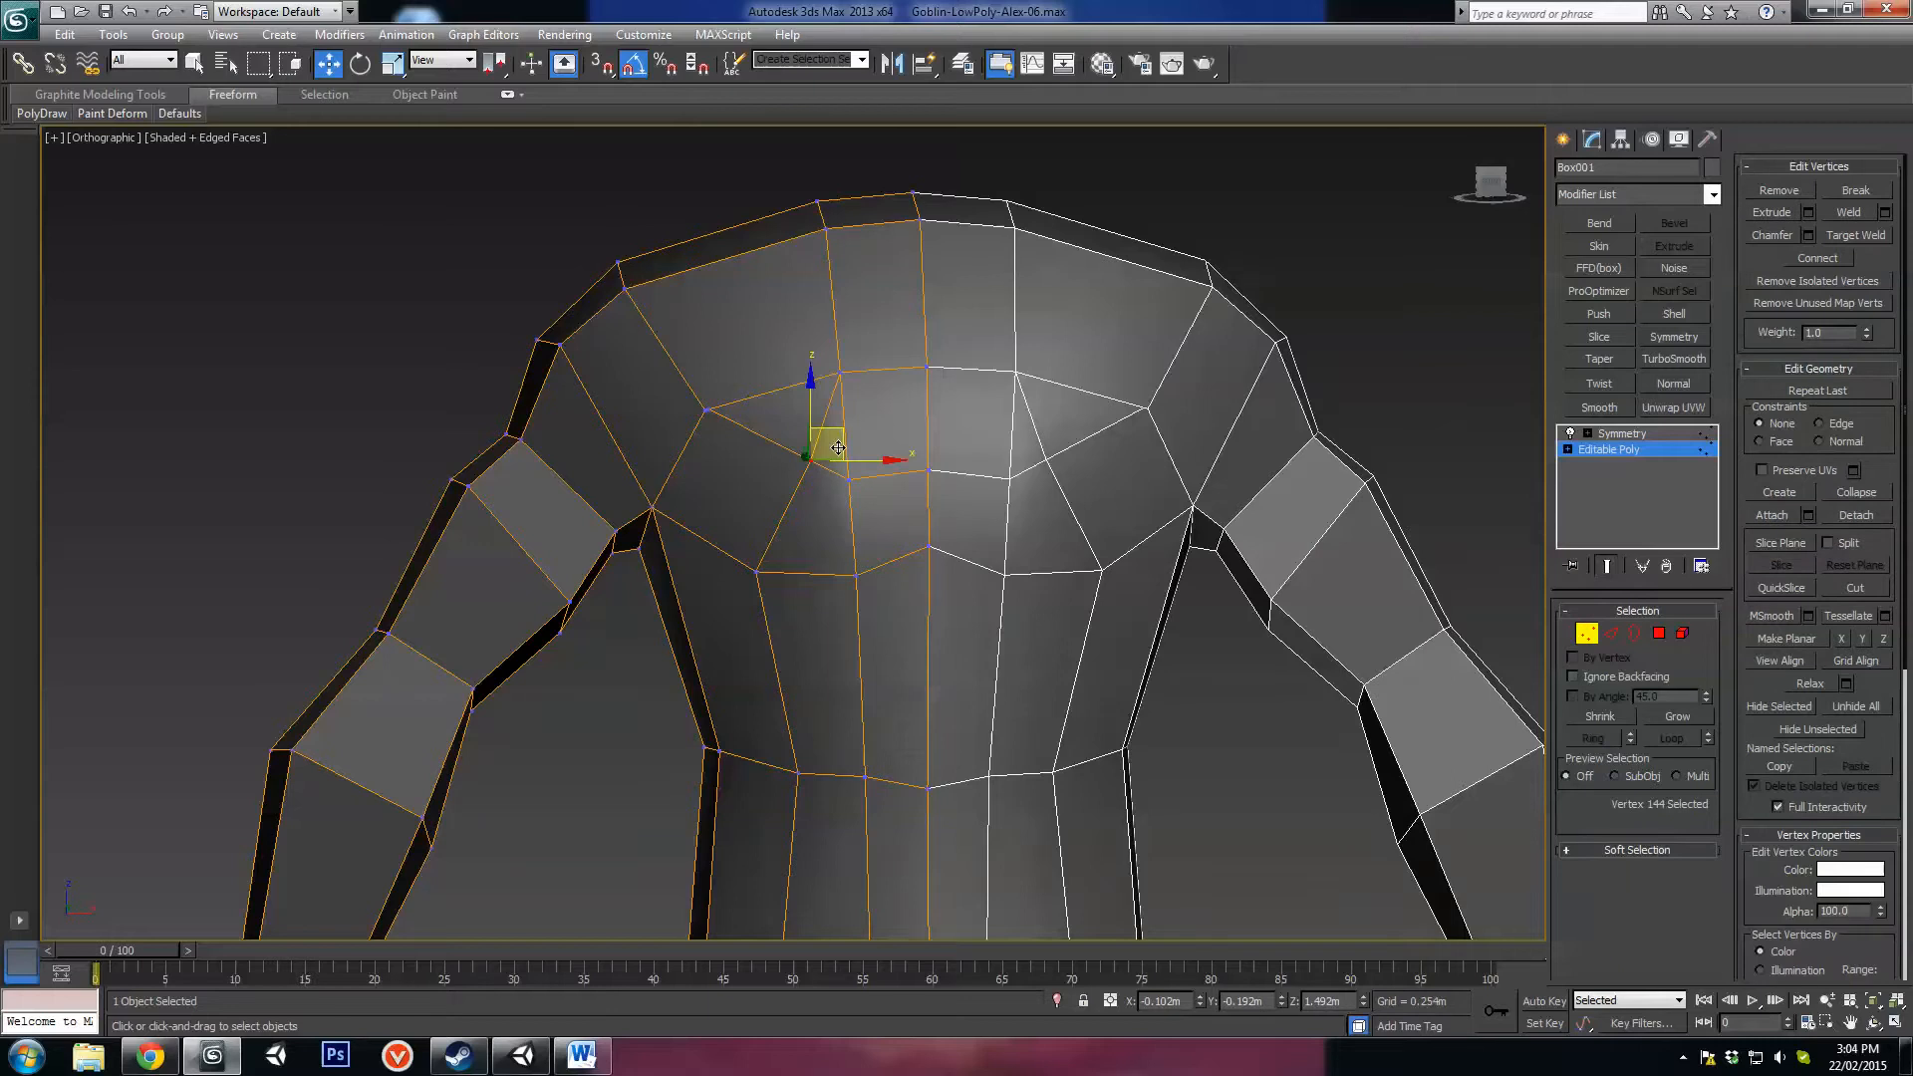
left_click_drag(839, 448, 878, 455)
left_click(847, 477)
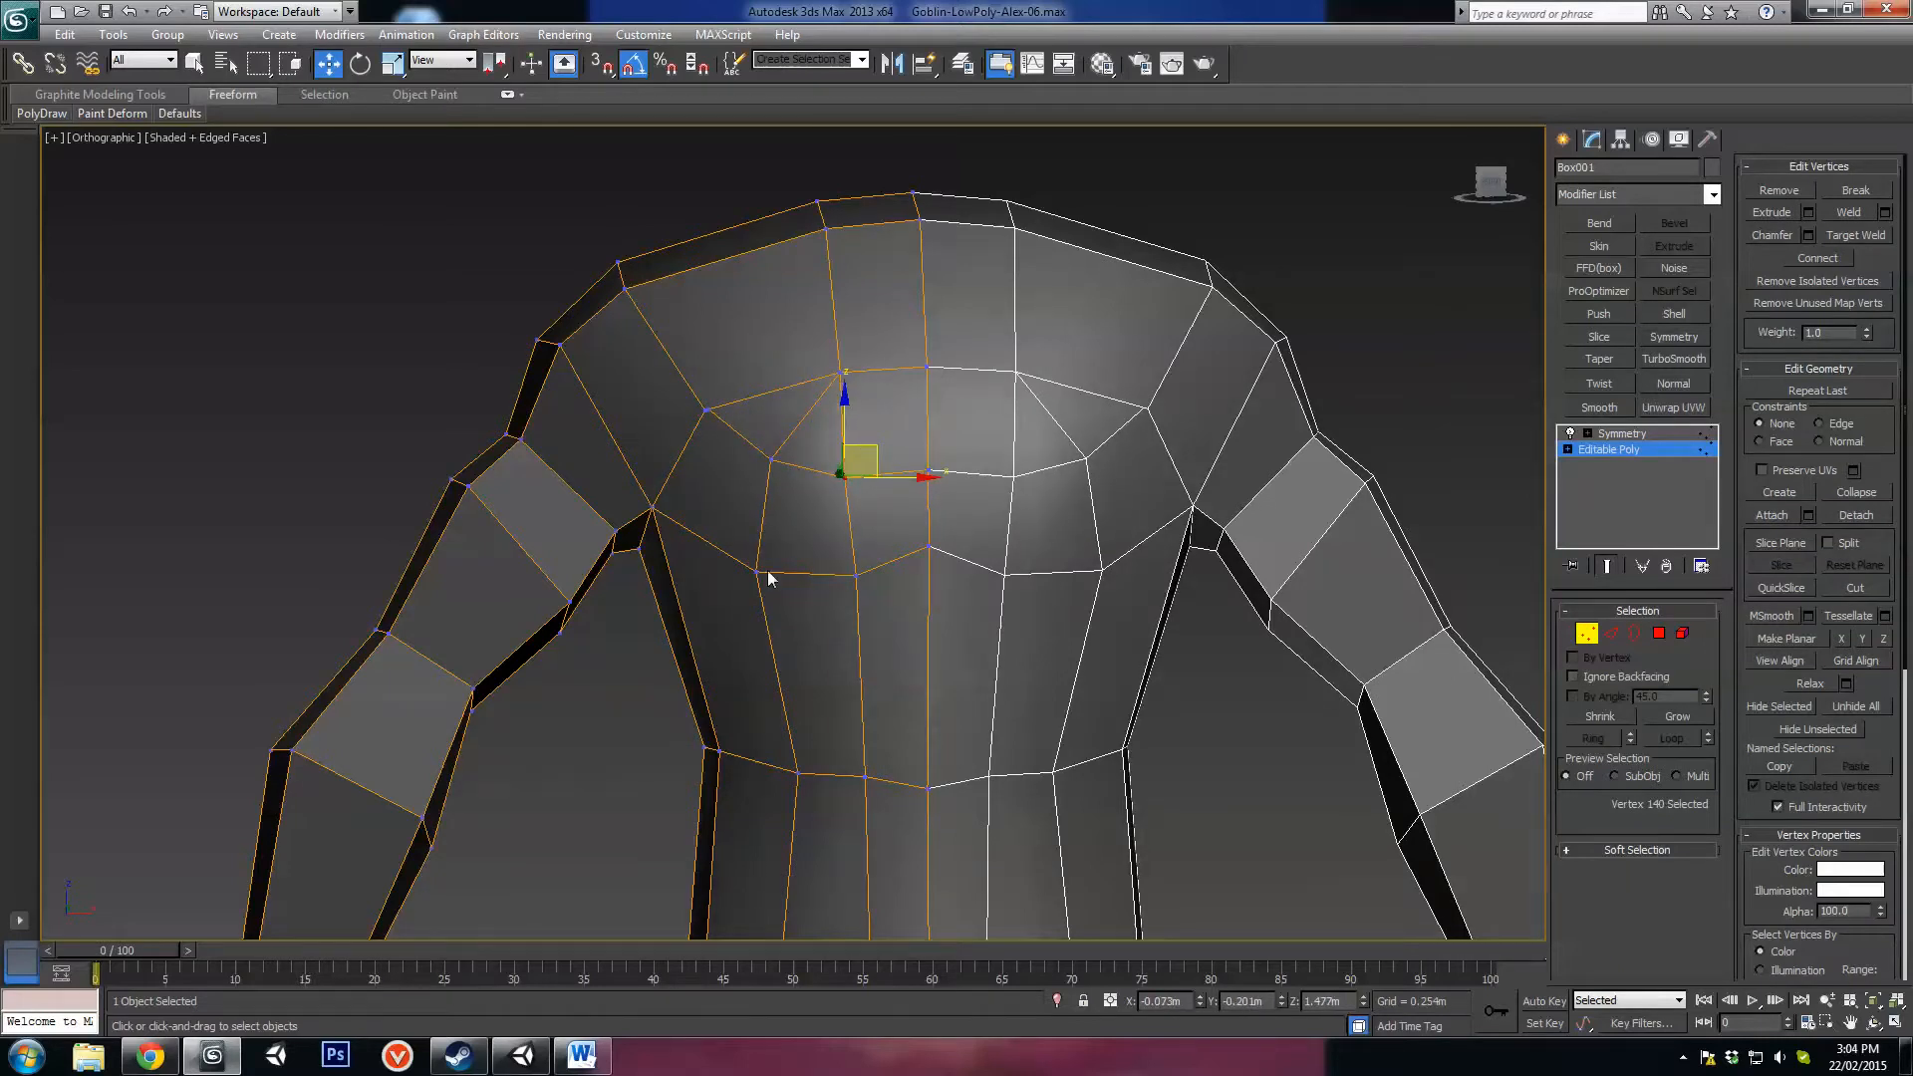
Step: On the back, cut from the outer lower vertex across the new row to the inner upper vertex
scroll(768, 572, "down", 2)
middle_click_drag(768, 572, 752, 510, "alt")
middle_click_drag(1172, 466, 1039, 488, "alt")
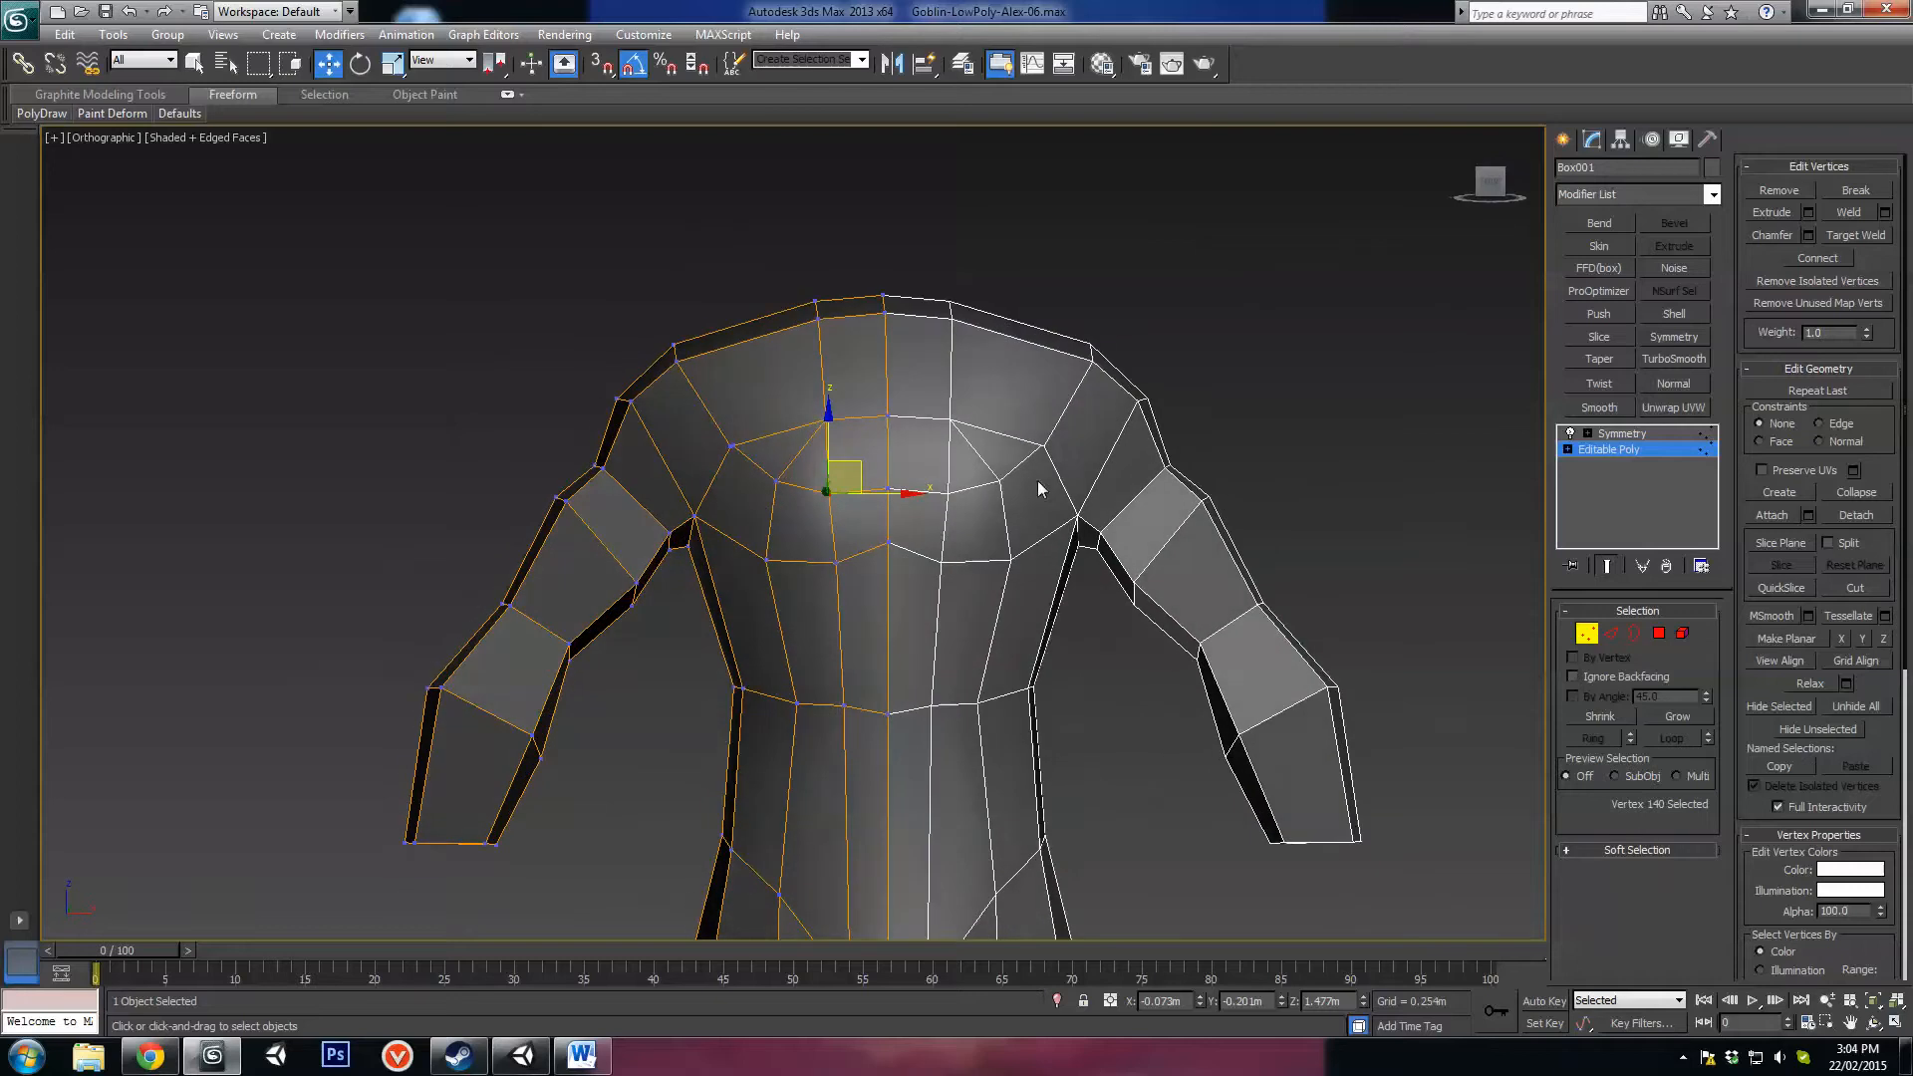
middle_click_drag(720, 475, 975, 569, "alt")
scroll(1068, 559, "up", 3)
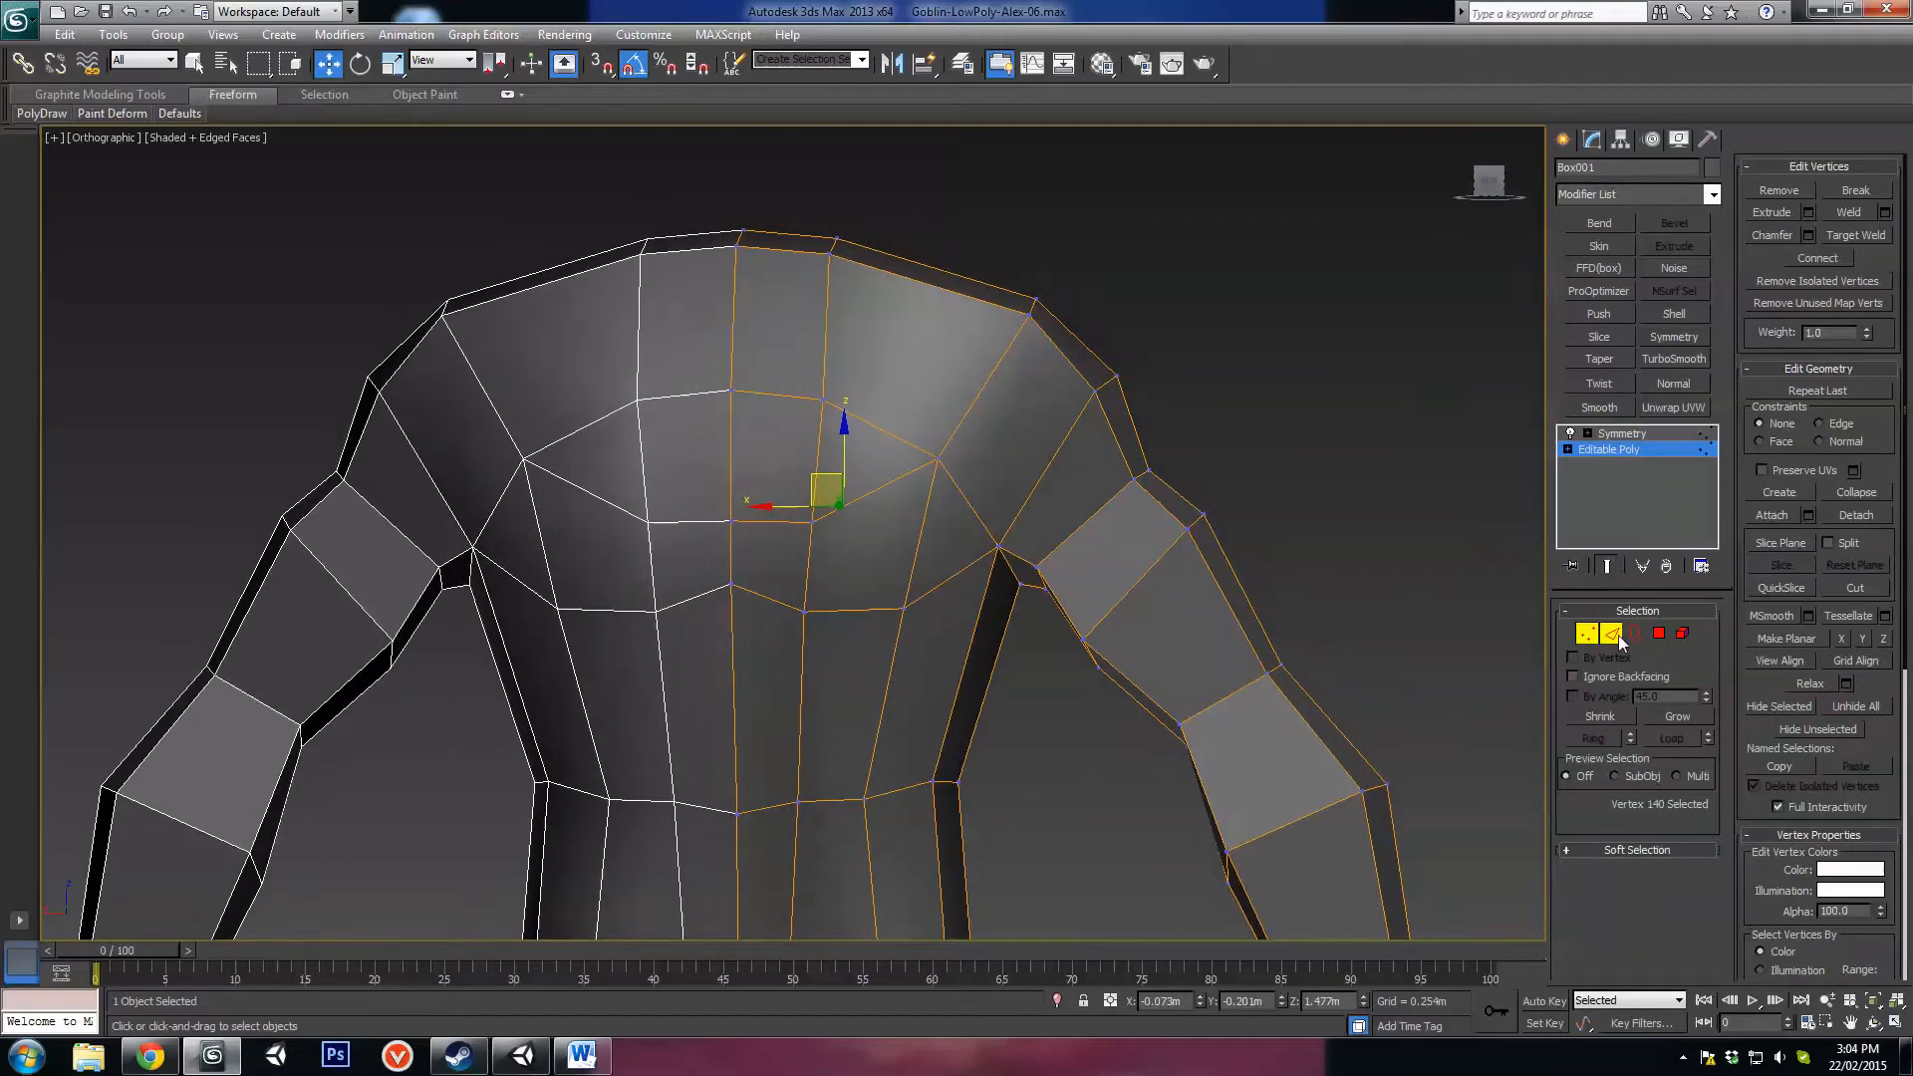
left_click(1611, 632)
left_click(1856, 632)
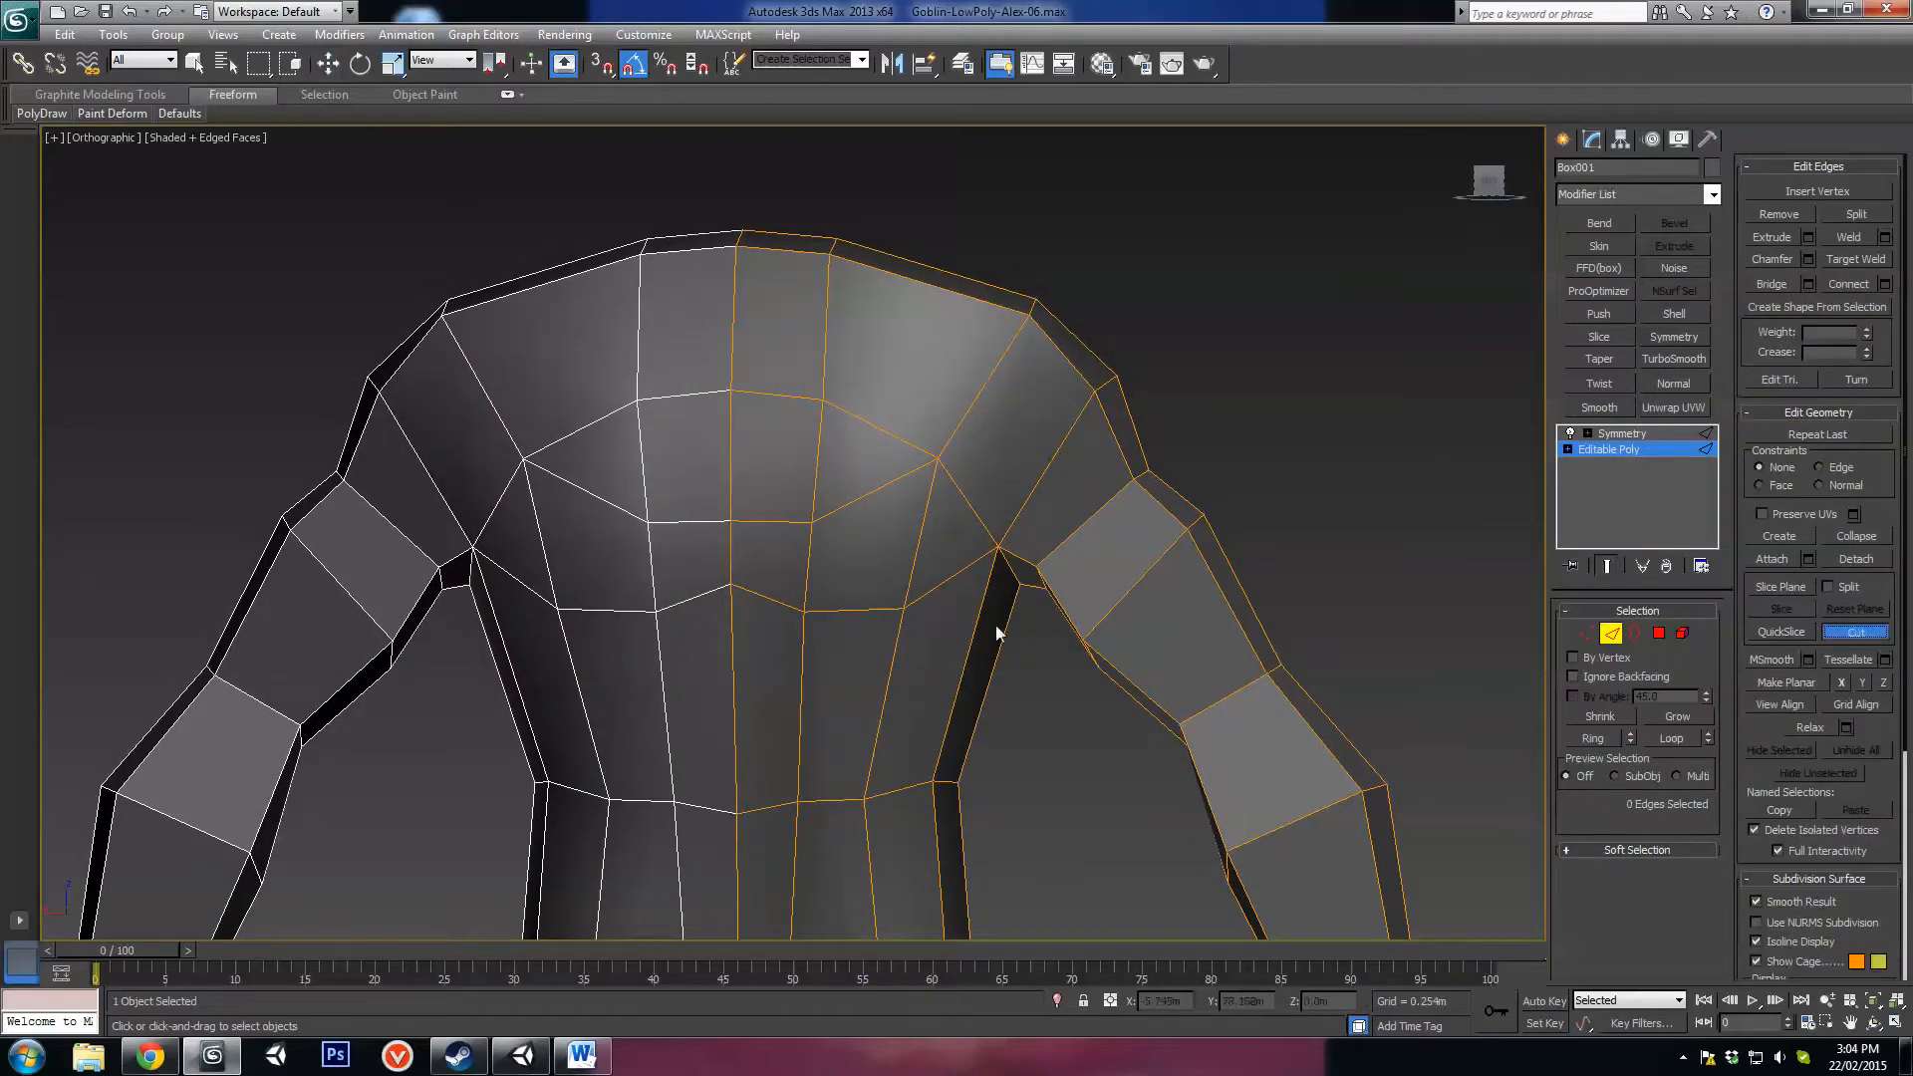
left_click(902, 606)
left_click(849, 506)
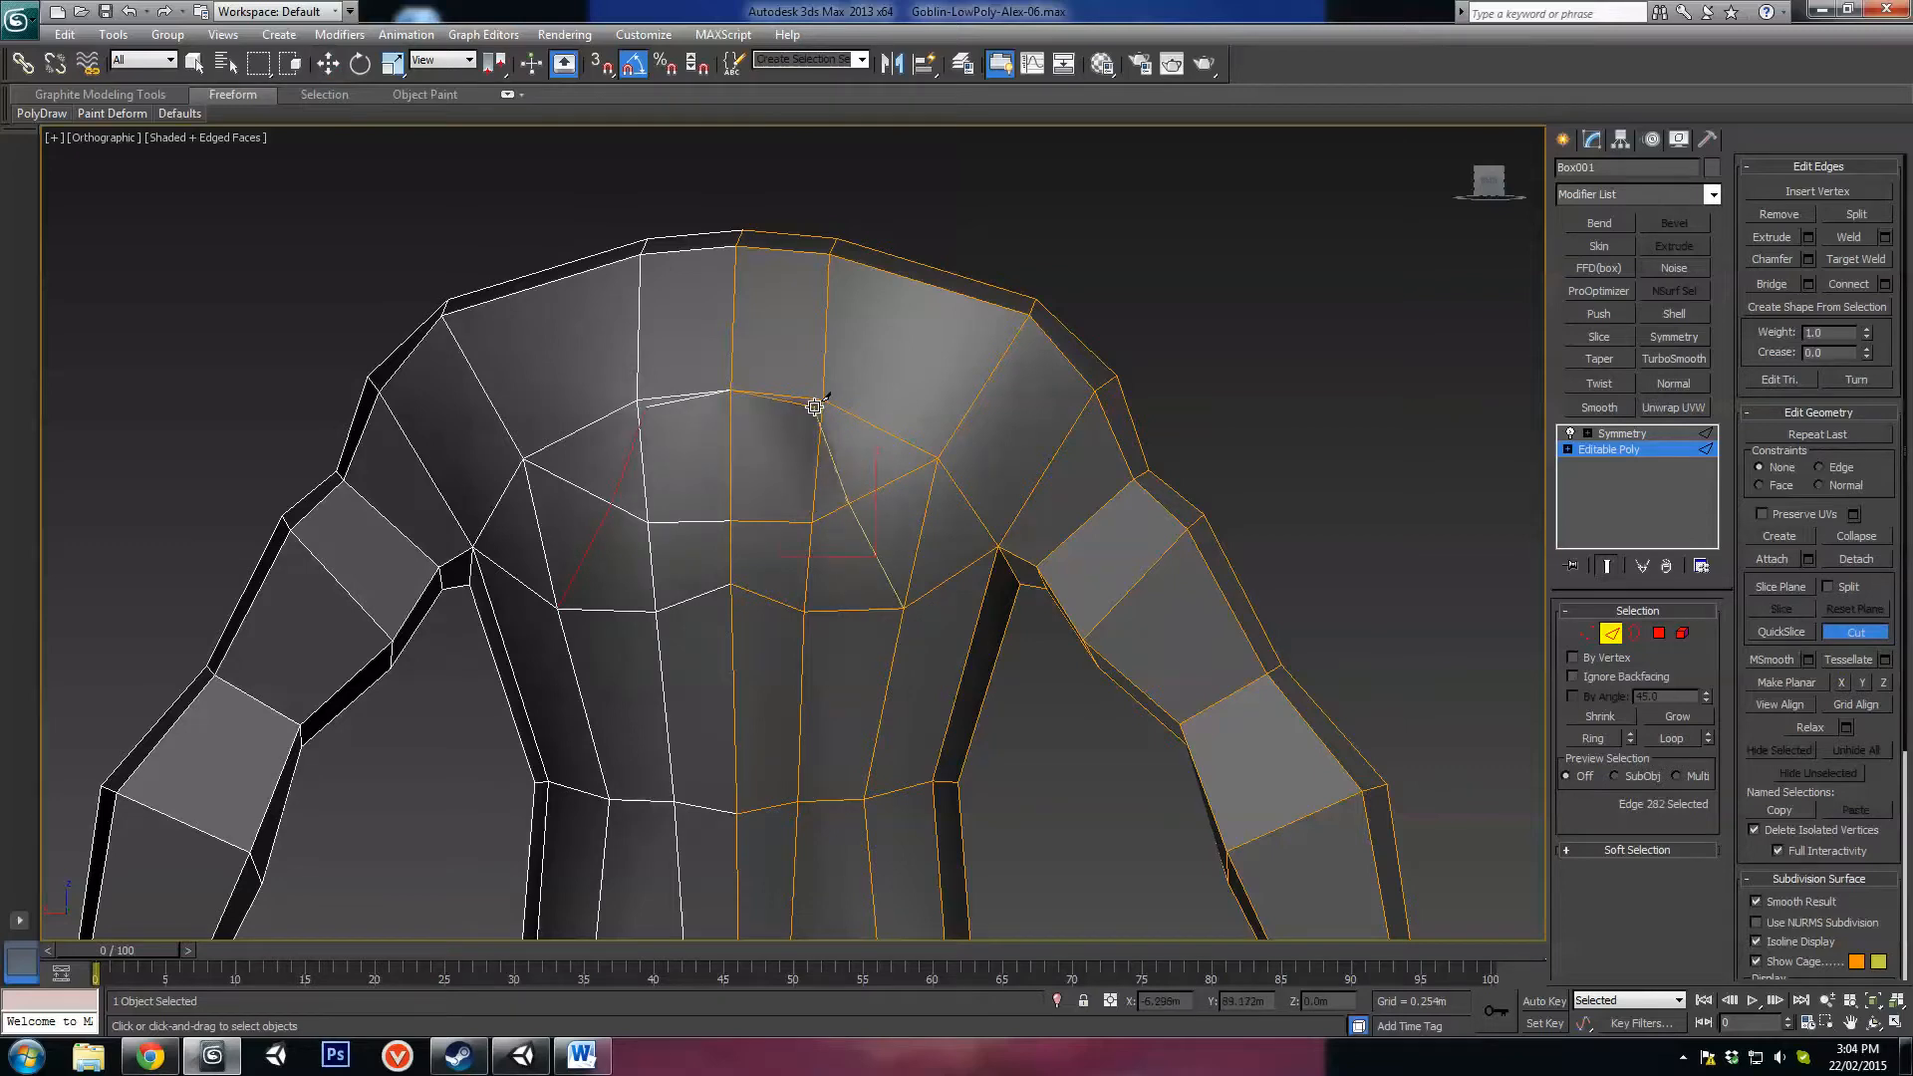
left_click(823, 400)
right_click(1392, 615)
key("w")
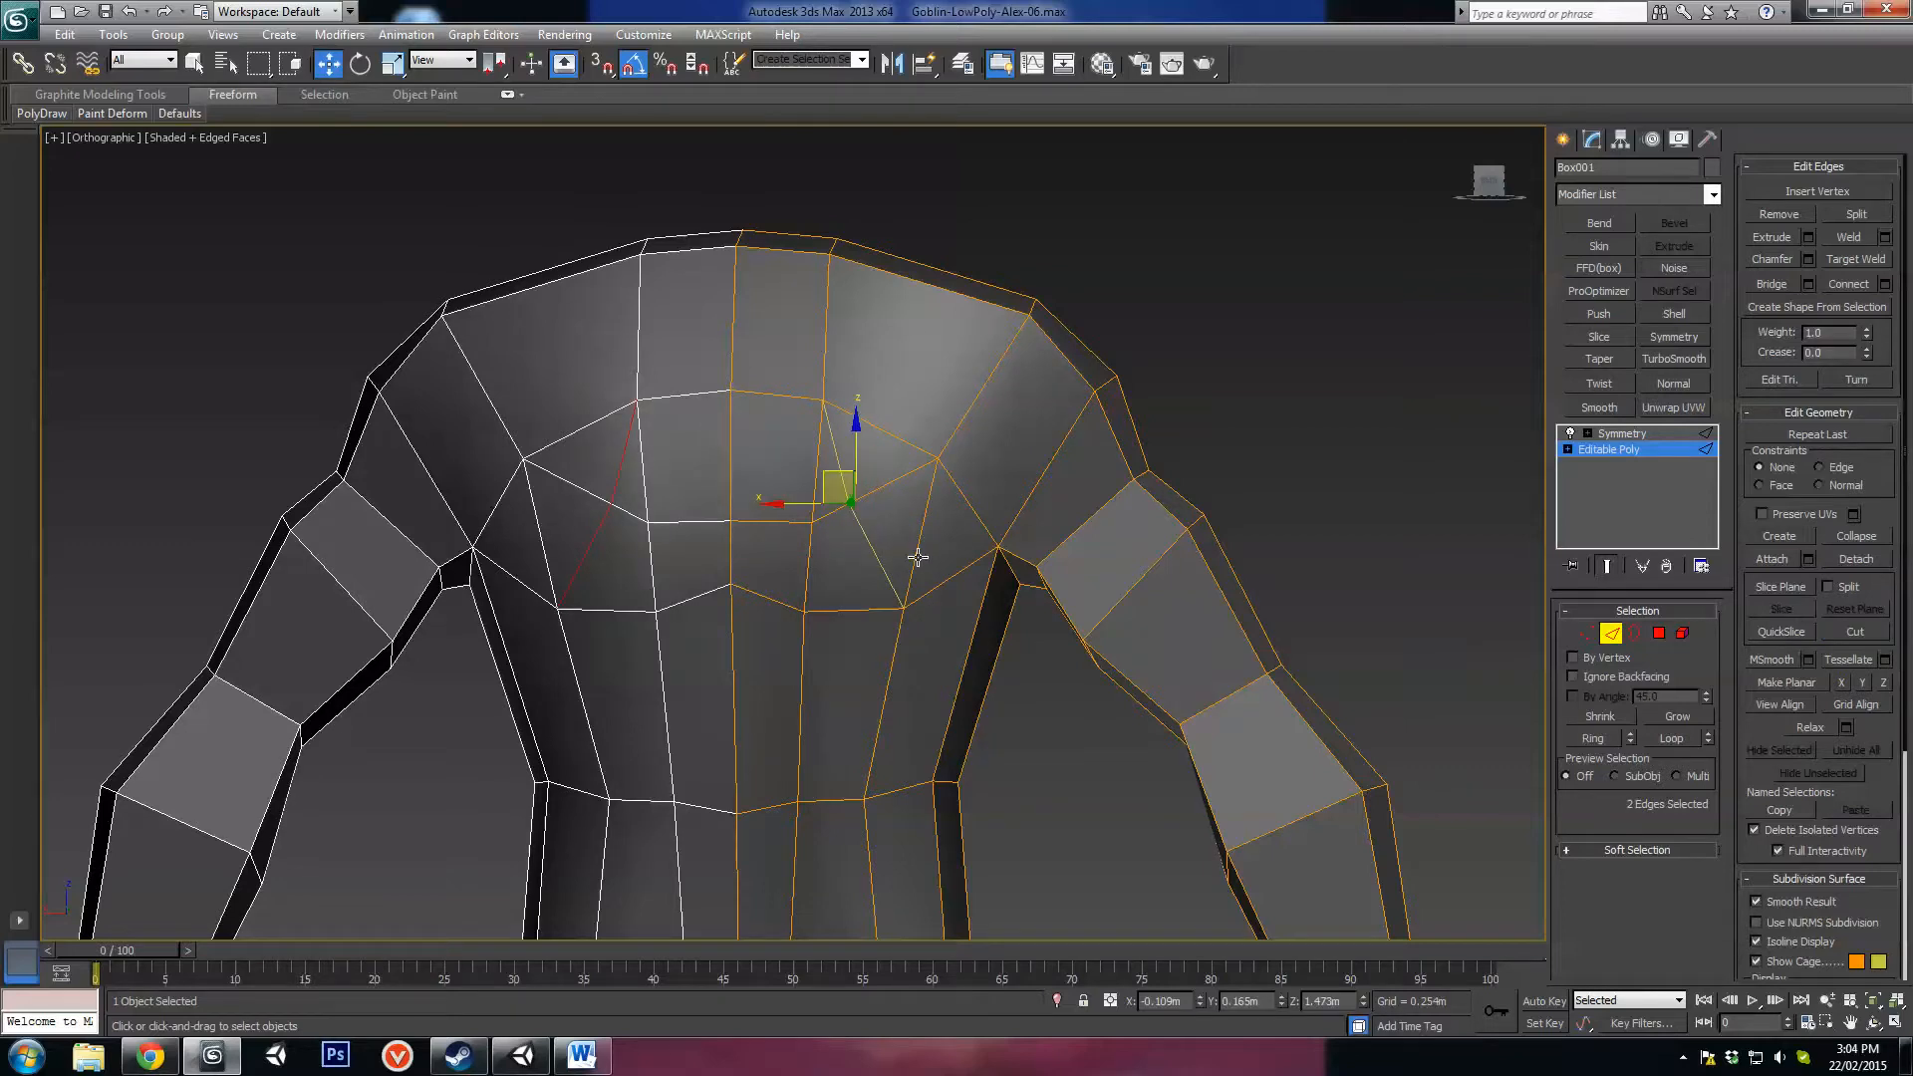
Step: Remove the old outer edge and the short inner vertical edge beside the new cut on the back
left_click(914, 557)
key("BackSpace")
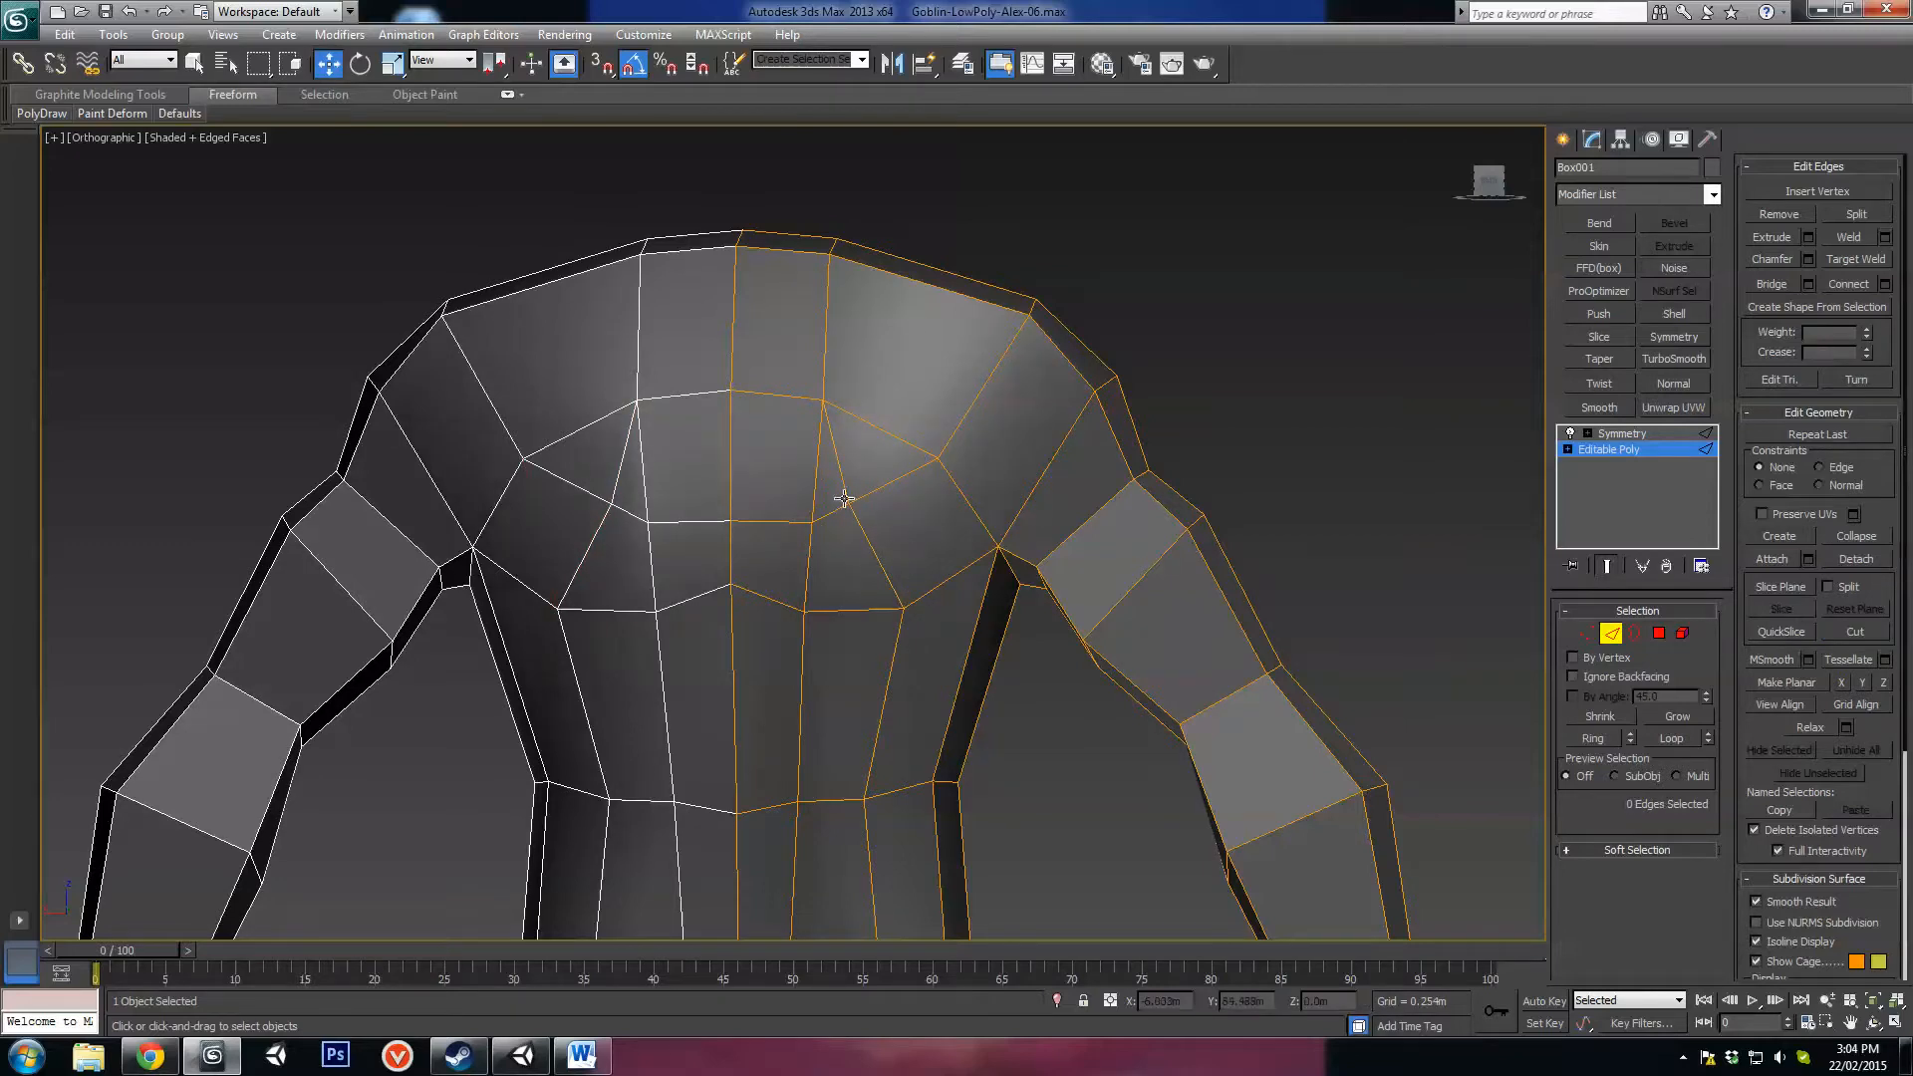
left_click(814, 479)
key("BackSpace")
Step: Move the back's cut-intersection vertex outward and slightly down, and lower the centre-line vertex of the row beneath
key("1")
left_click(853, 502)
middle_click_drag(900, 565, 887, 539, "alt")
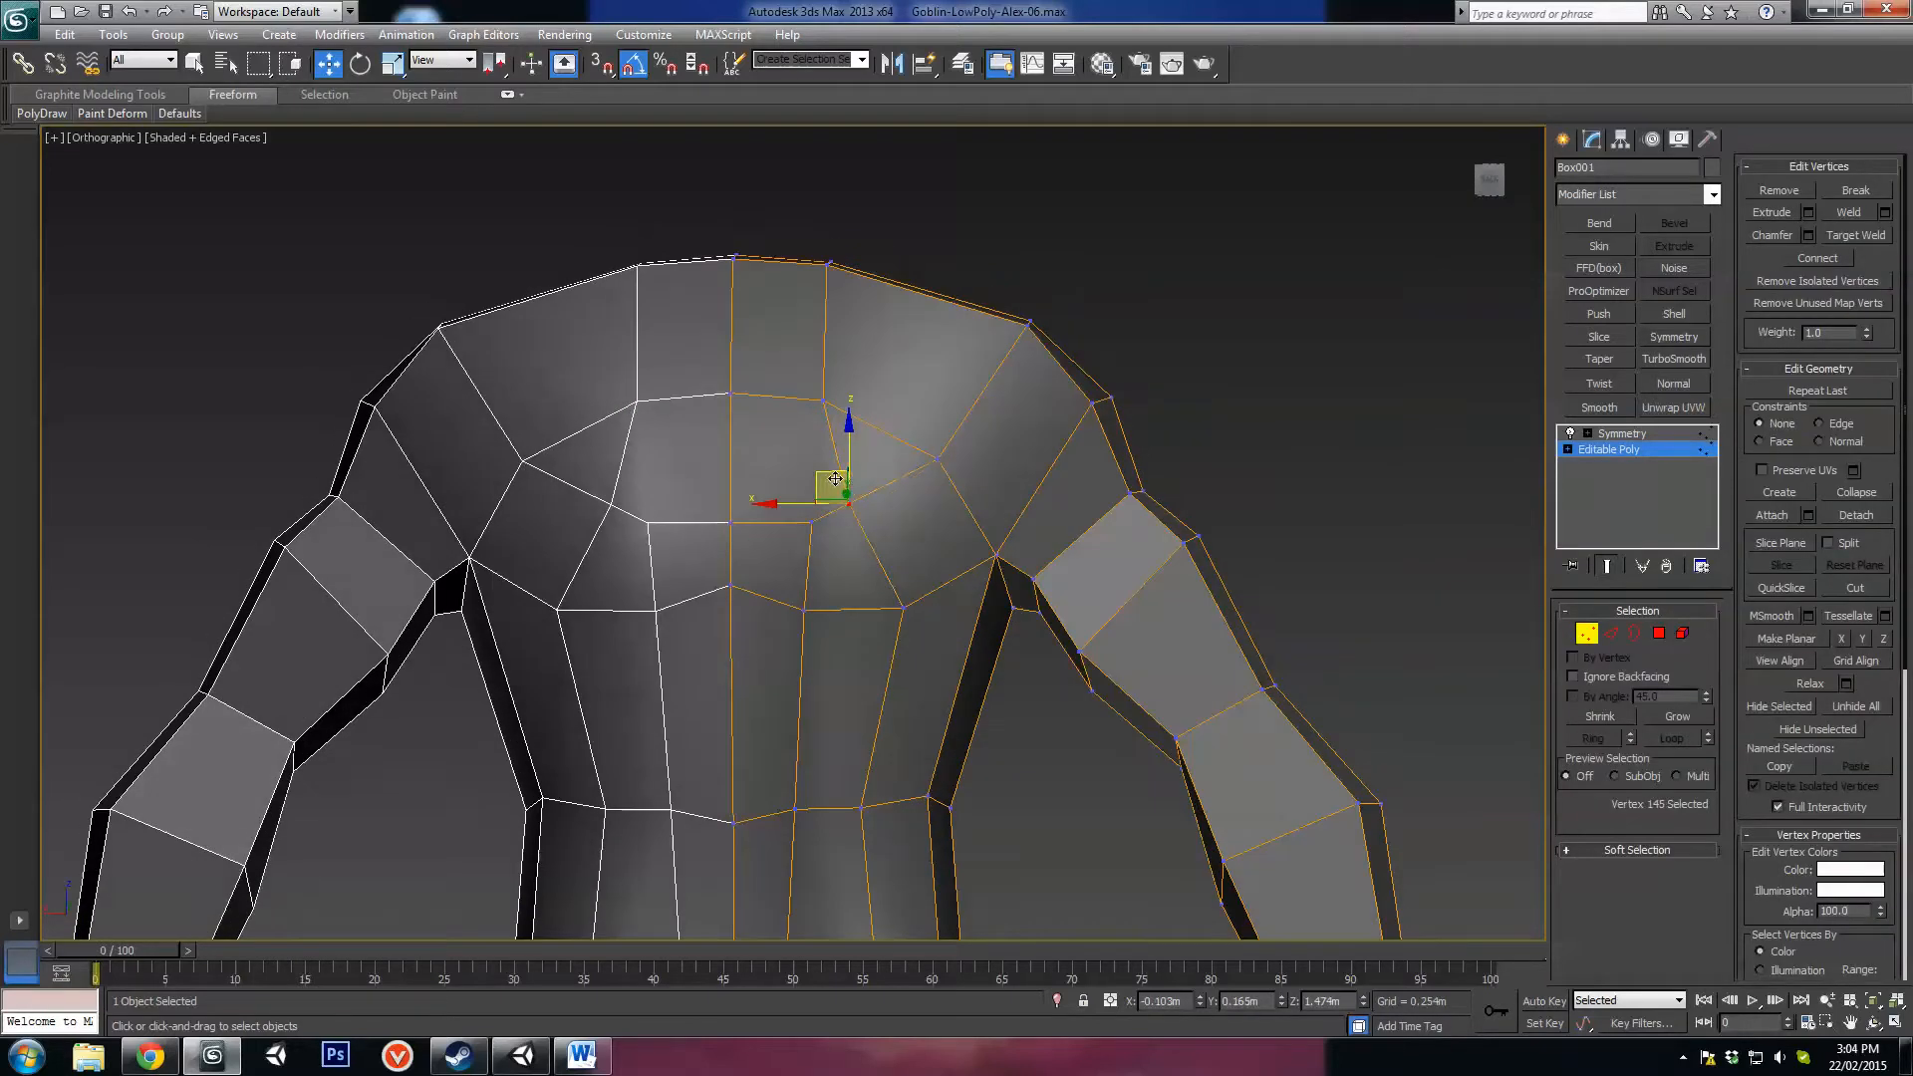
left_click_drag(835, 478, 729, 551)
left_click(812, 522)
left_click(731, 586)
middle_click_drag(852, 631, 842, 630, "alt")
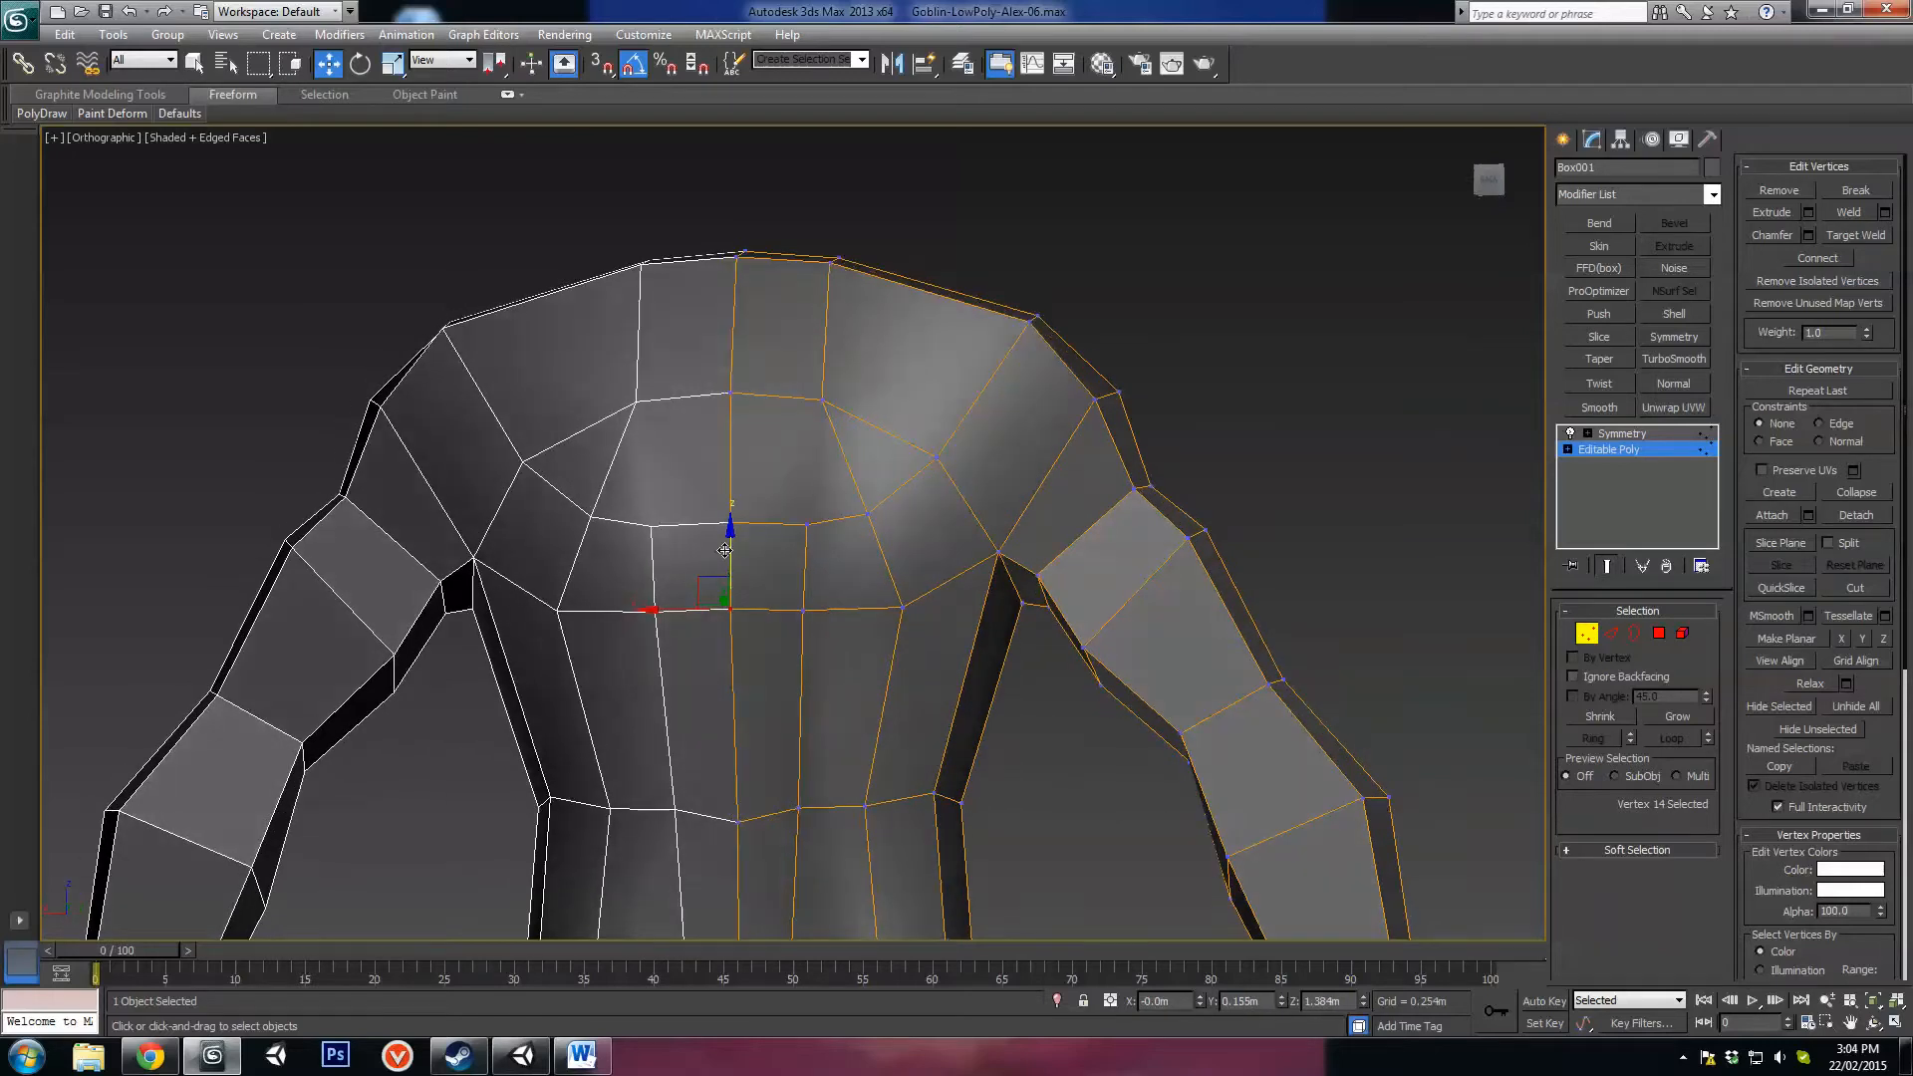
Step: Slightly raise the outer vertex of the back's lower chest-height row, and lower that row's centre-line vertex and the one beside it
left_click_drag(724, 549, 725, 546)
middle_click_drag(725, 546, 887, 624, "alt")
left_click(894, 601)
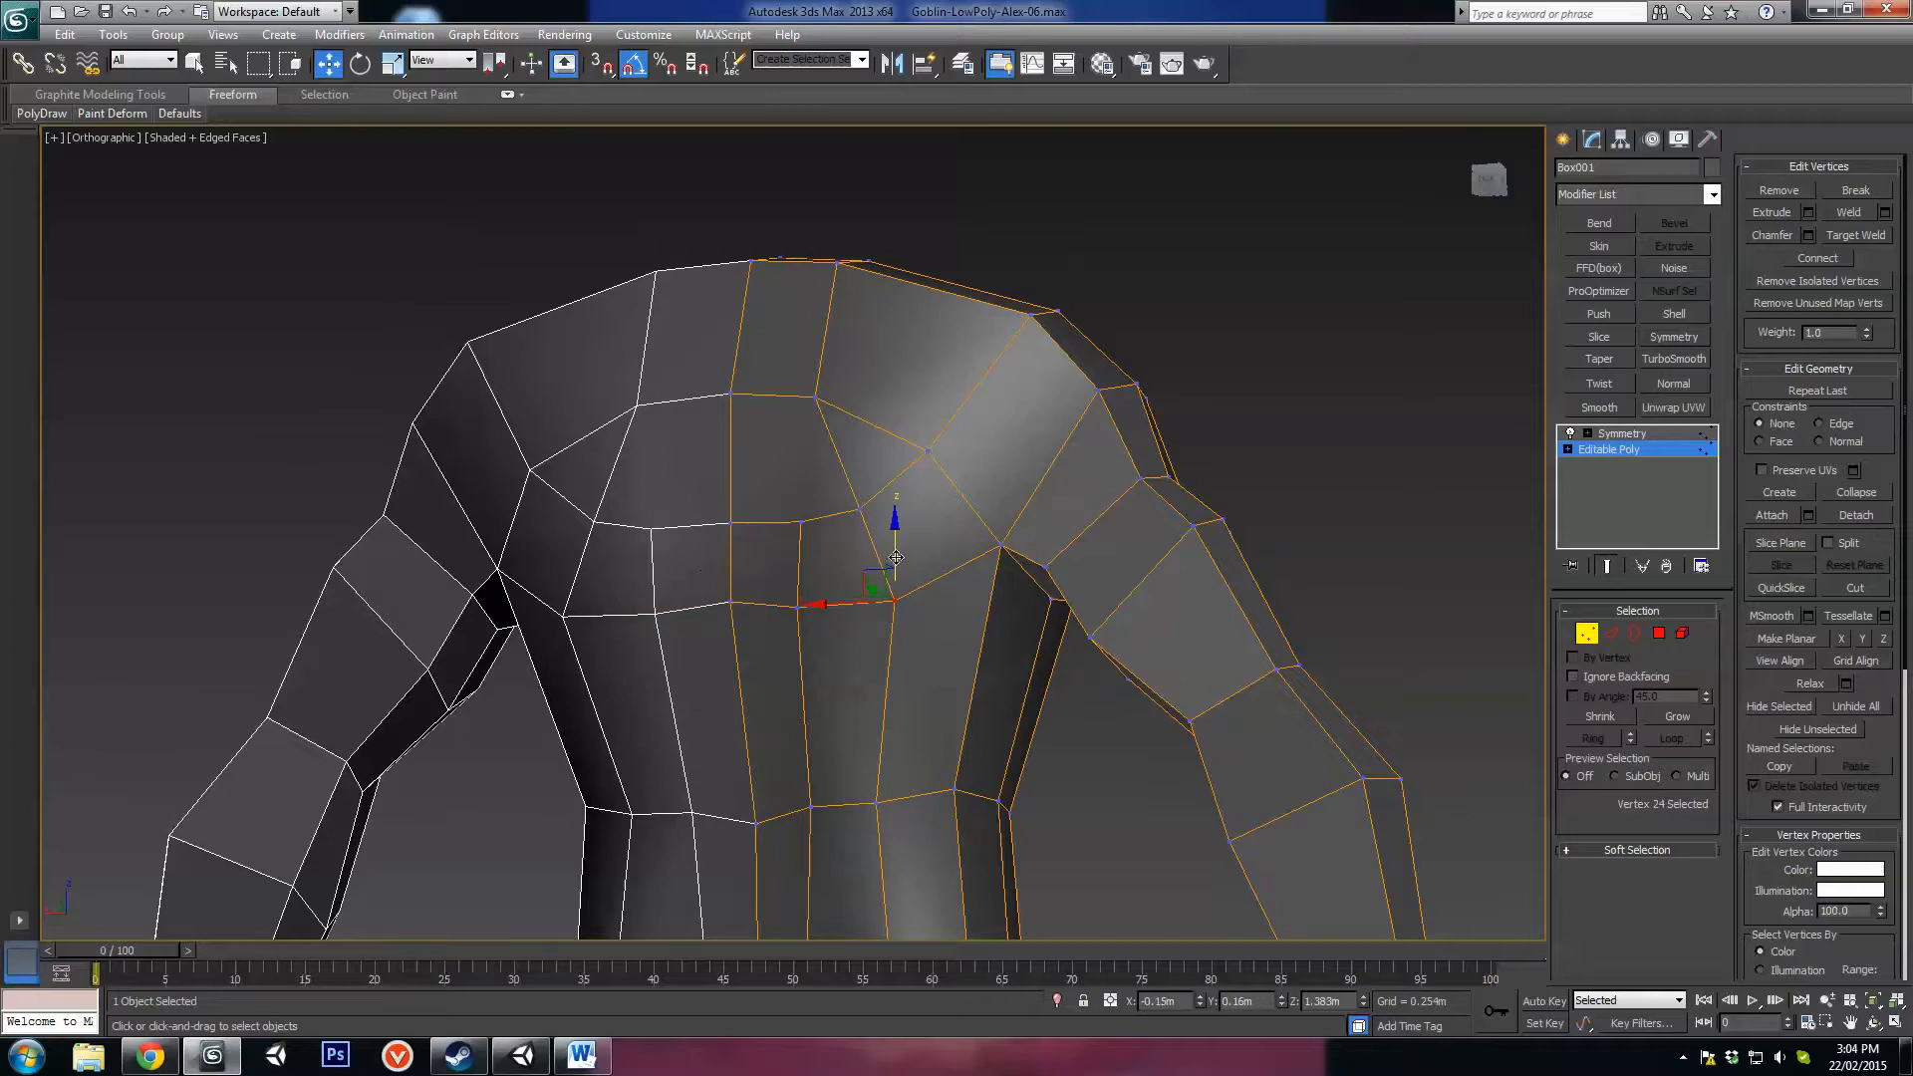
left_click_drag(896, 558, 896, 551)
left_click(797, 610)
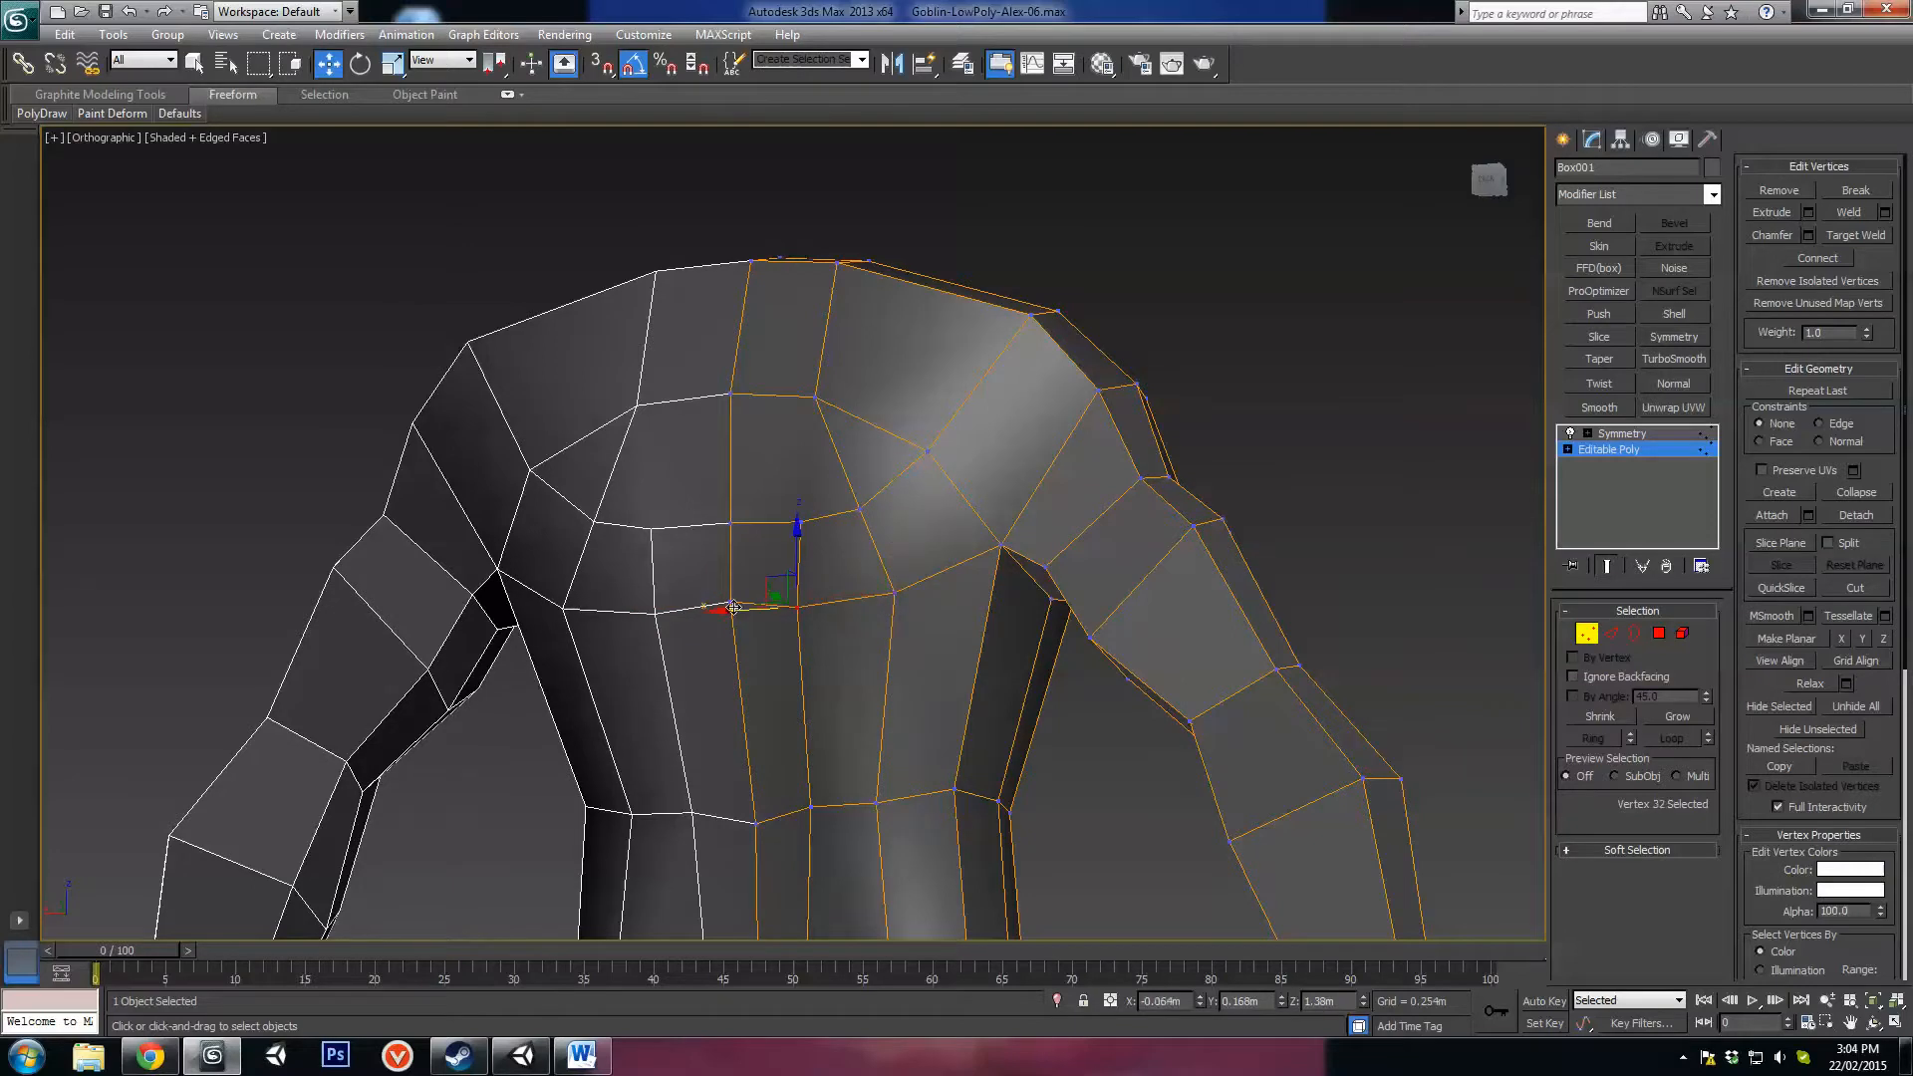
left_click(732, 603, "ctrl")
left_click_drag(760, 540, 757, 559)
Step: On the back's row above, move the vertex beside the centre line slightly inward
left_click(801, 522)
middle_click_drag(801, 521, 777, 494, "alt")
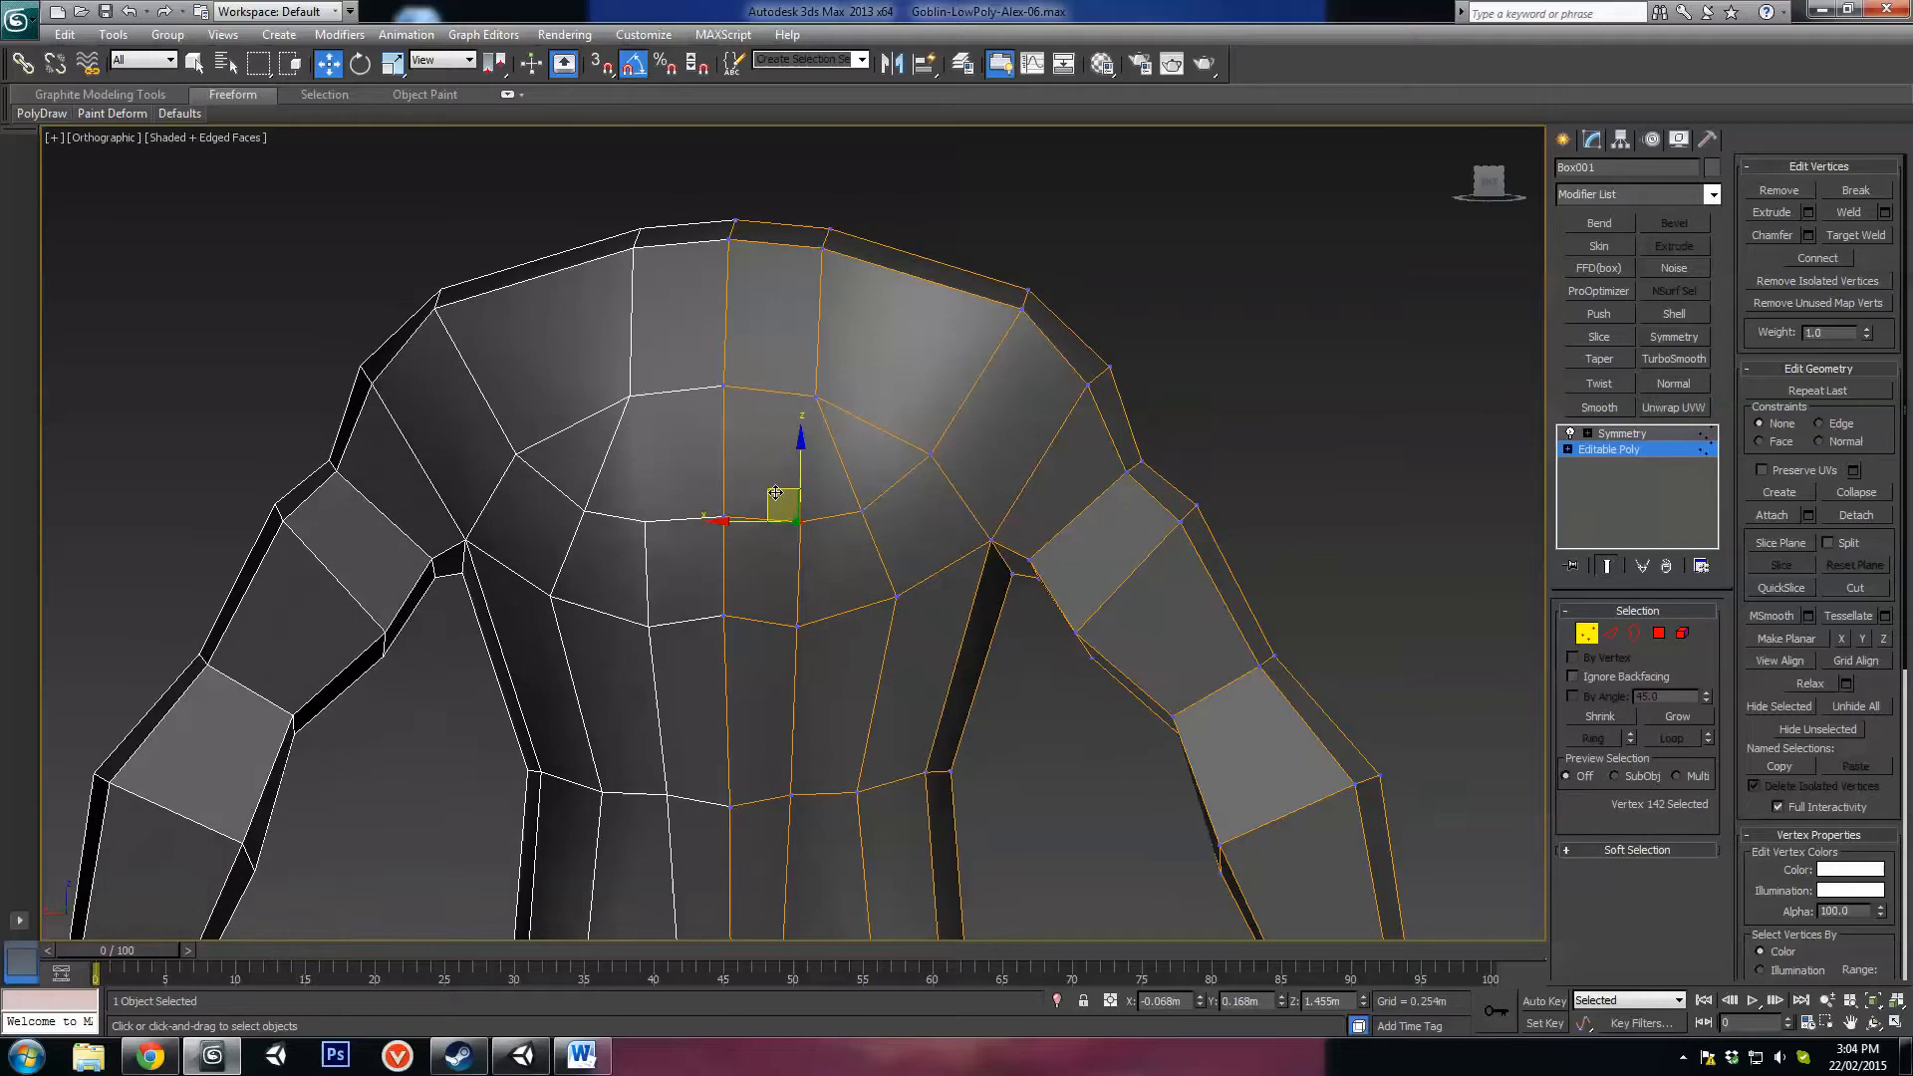
left_click_drag(774, 495, 756, 496)
left_click(723, 518)
left_click(723, 518)
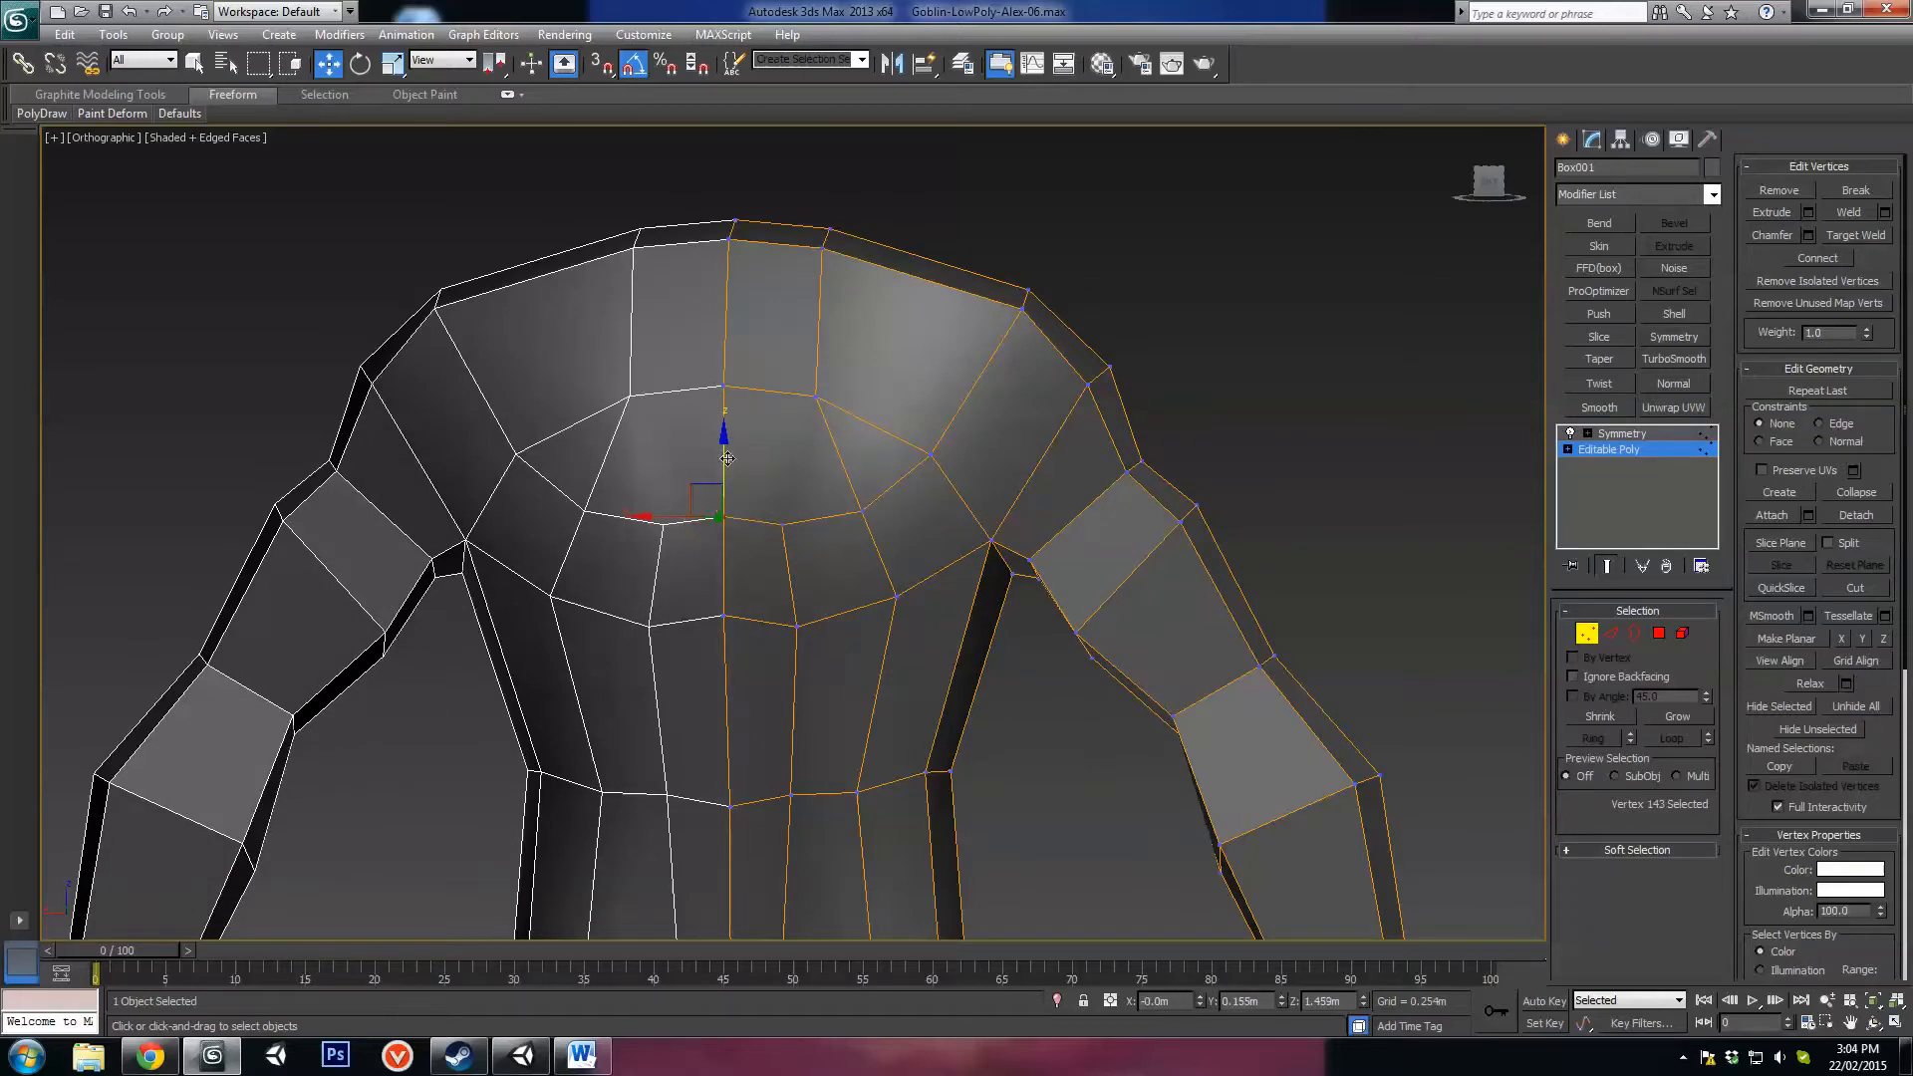
left_click(929, 451)
Step: On the front, remove the short inner vertical edge between the upper and middle chest rows
middle_click_drag(1176, 528, 927, 564, "alt")
middle_click_drag(1246, 574, 1181, 626)
scroll(1227, 590, "down", 2)
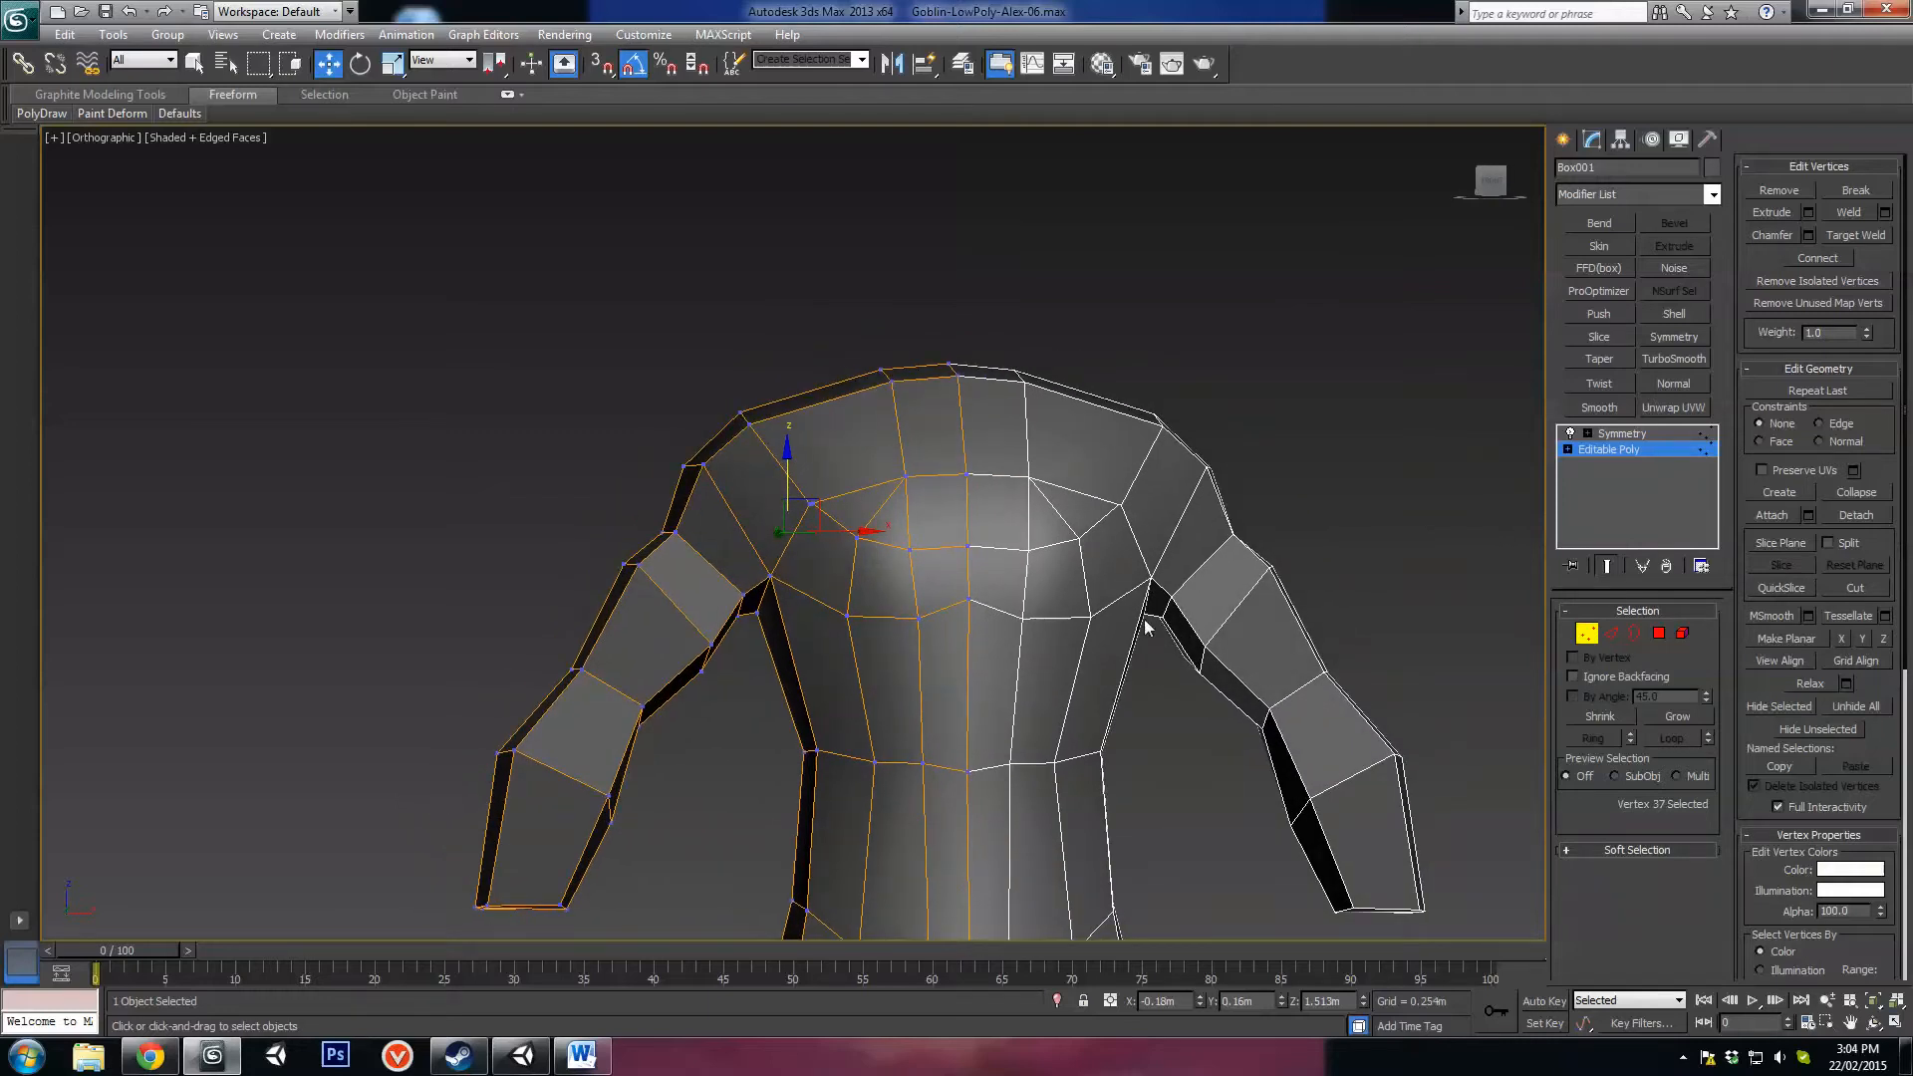
middle_click_drag(1059, 629, 1030, 530)
scroll(1036, 546, "up", 2)
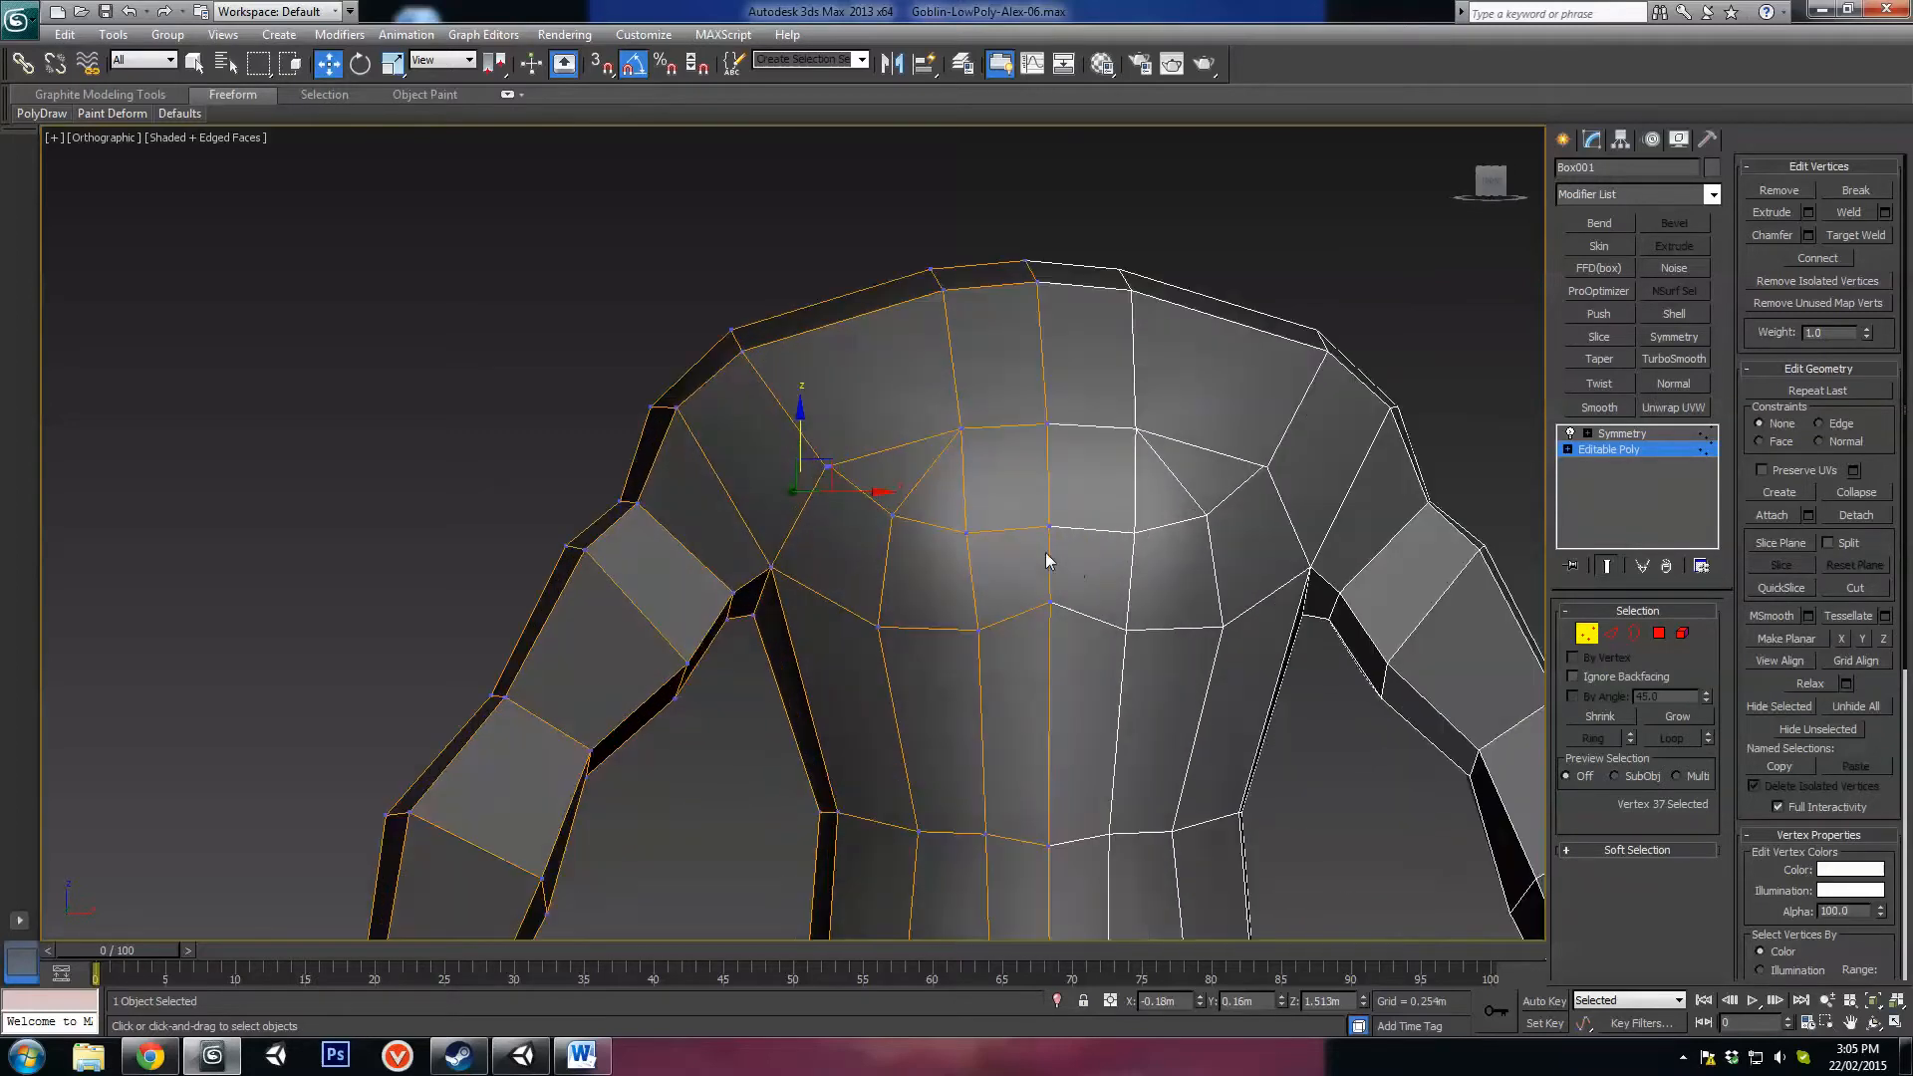
left_click(1612, 631)
left_click(927, 471)
left_click(960, 481)
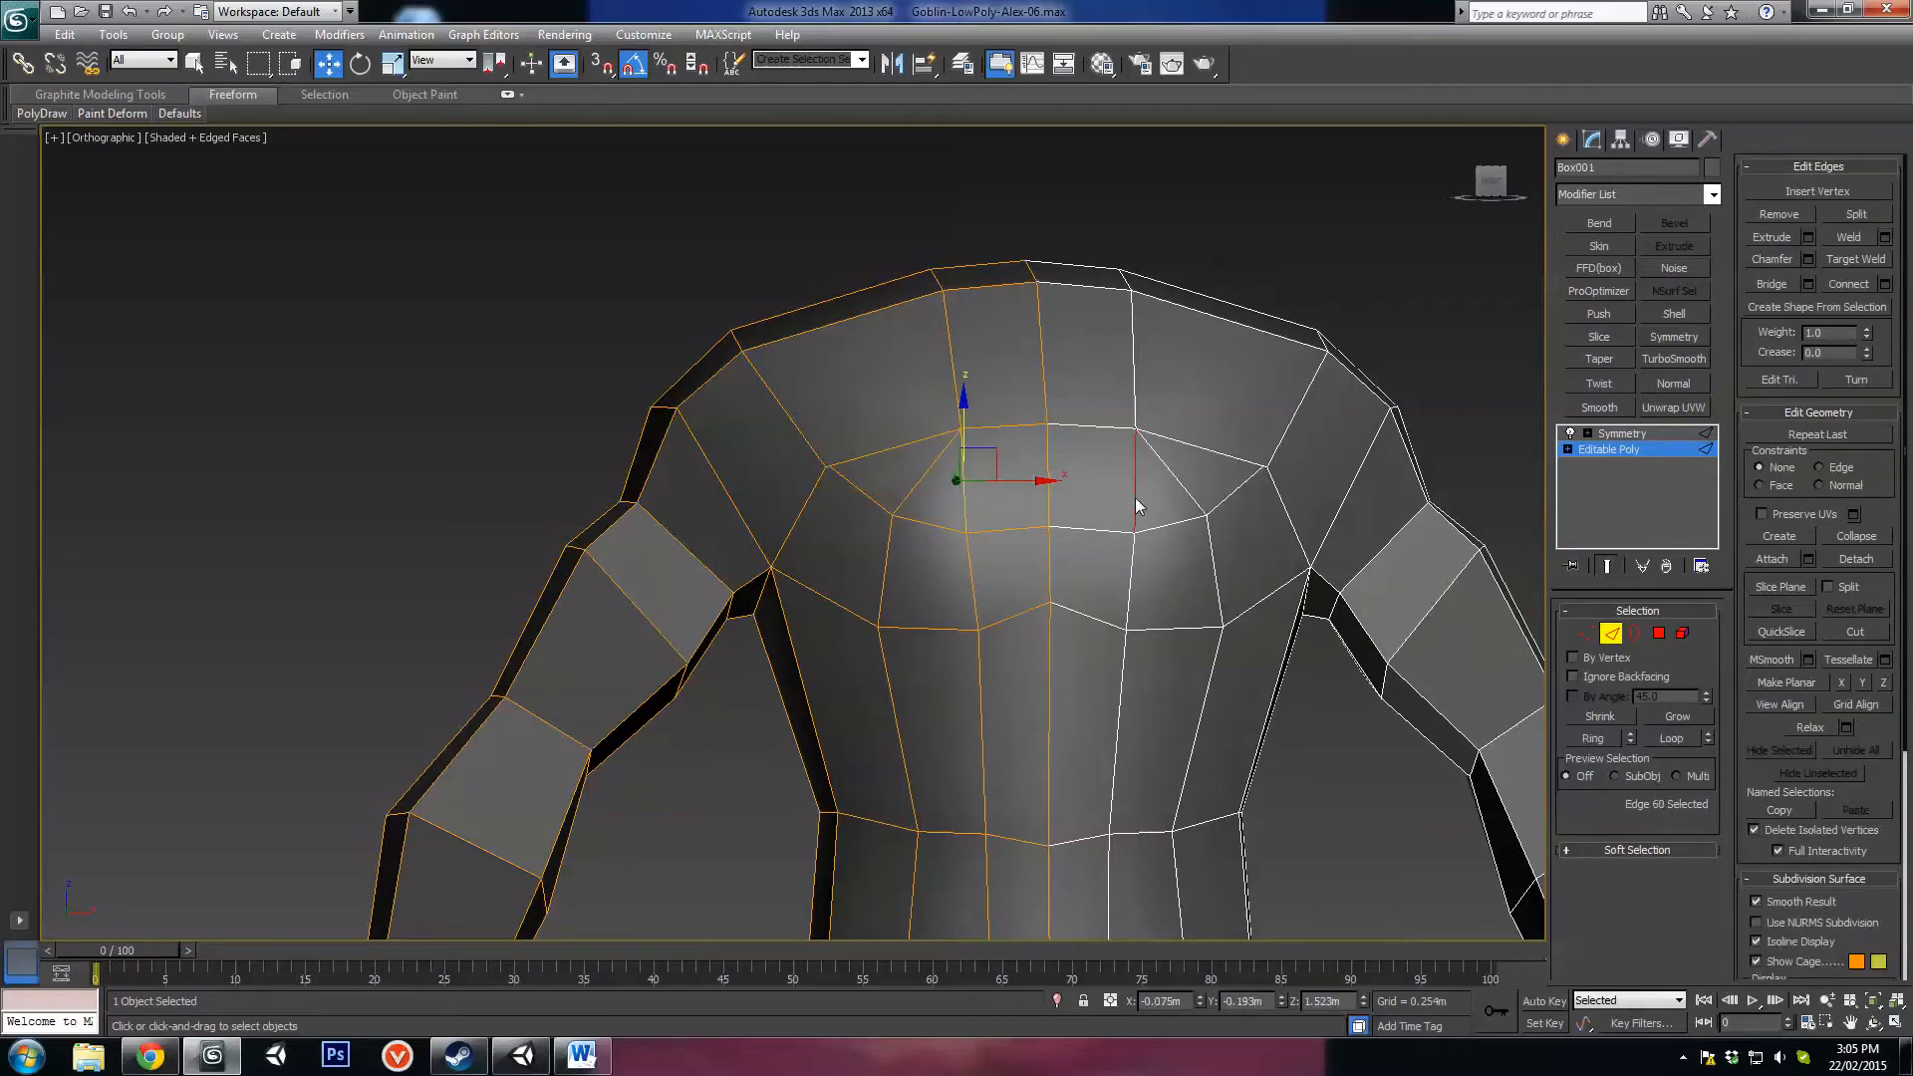
key("BackSpace")
Step: Move the inner vertex of the upper front chest row outward, away from the centre line
middle_click_drag(1008, 513, 948, 574)
left_click(899, 545)
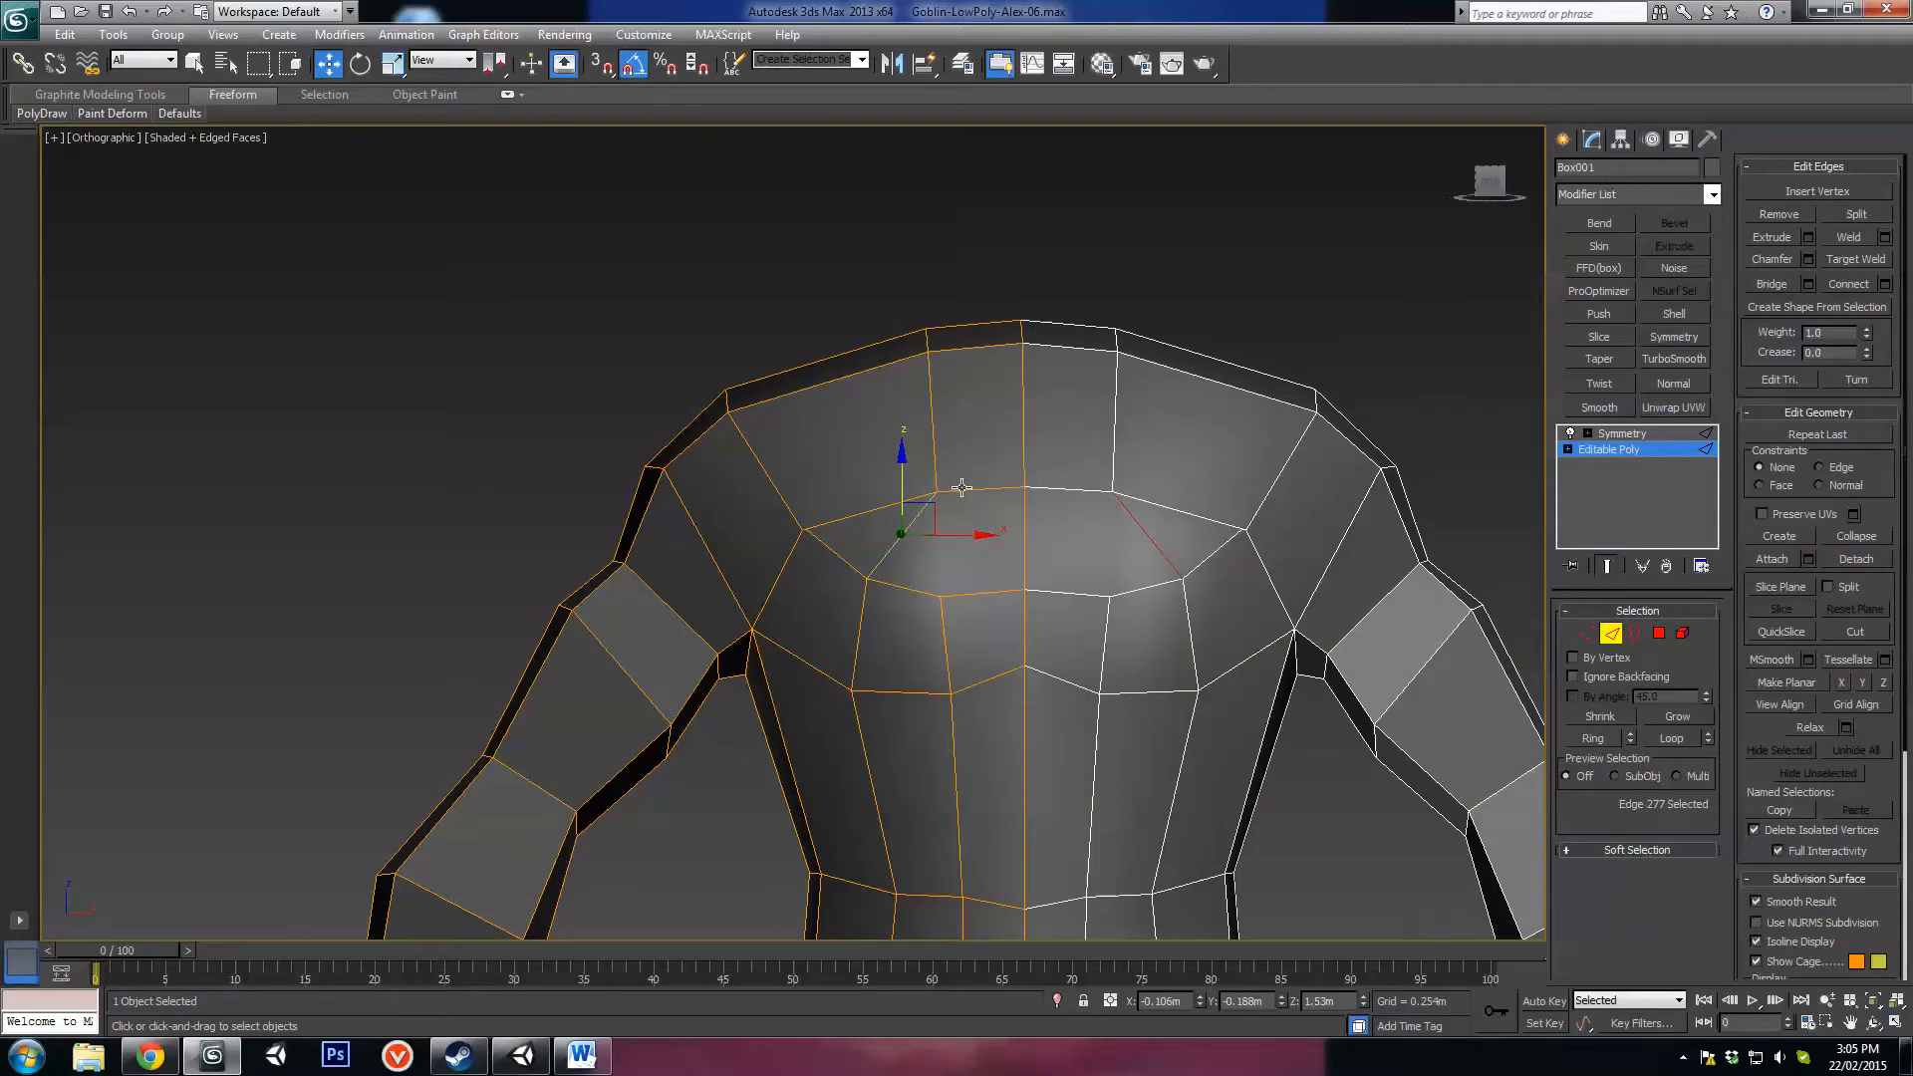
key("1")
middle_click_drag(973, 499, 953, 479, "alt")
left_click(929, 451)
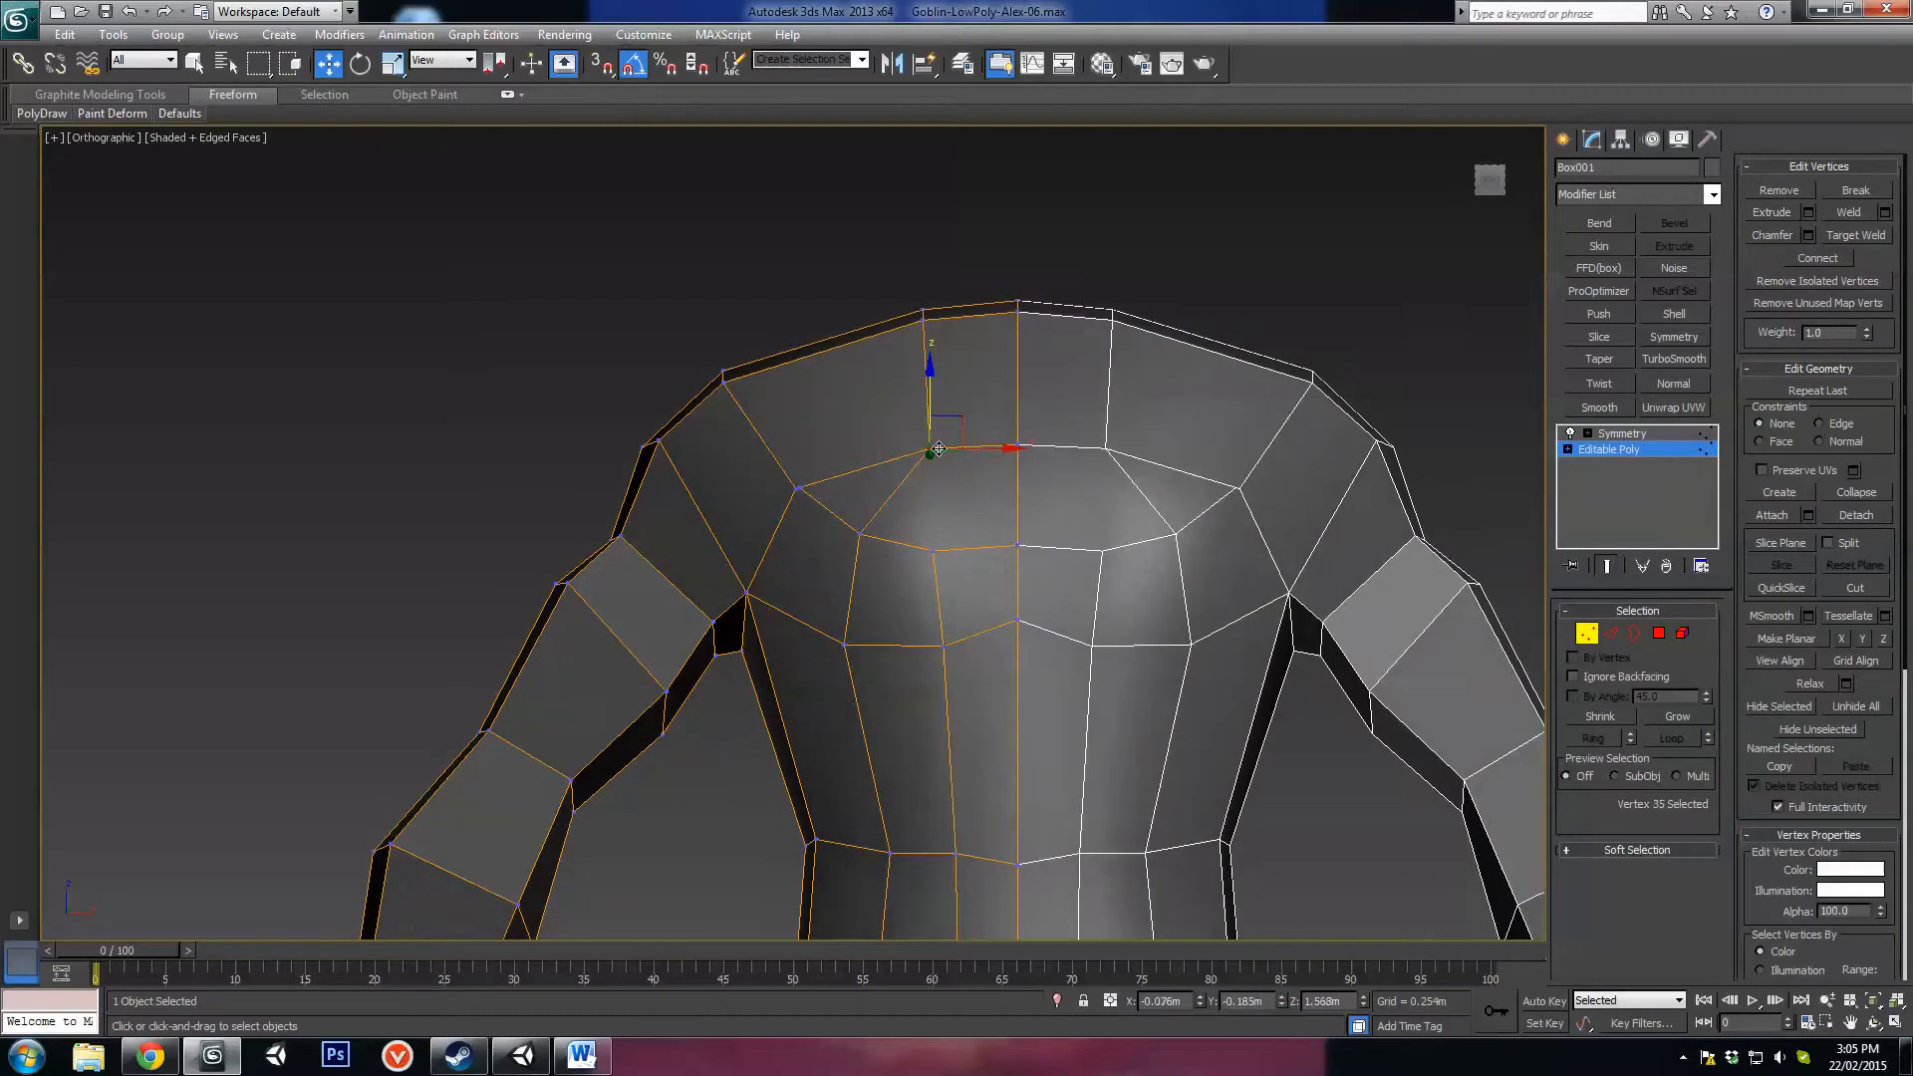
left_click_drag(951, 428, 906, 430)
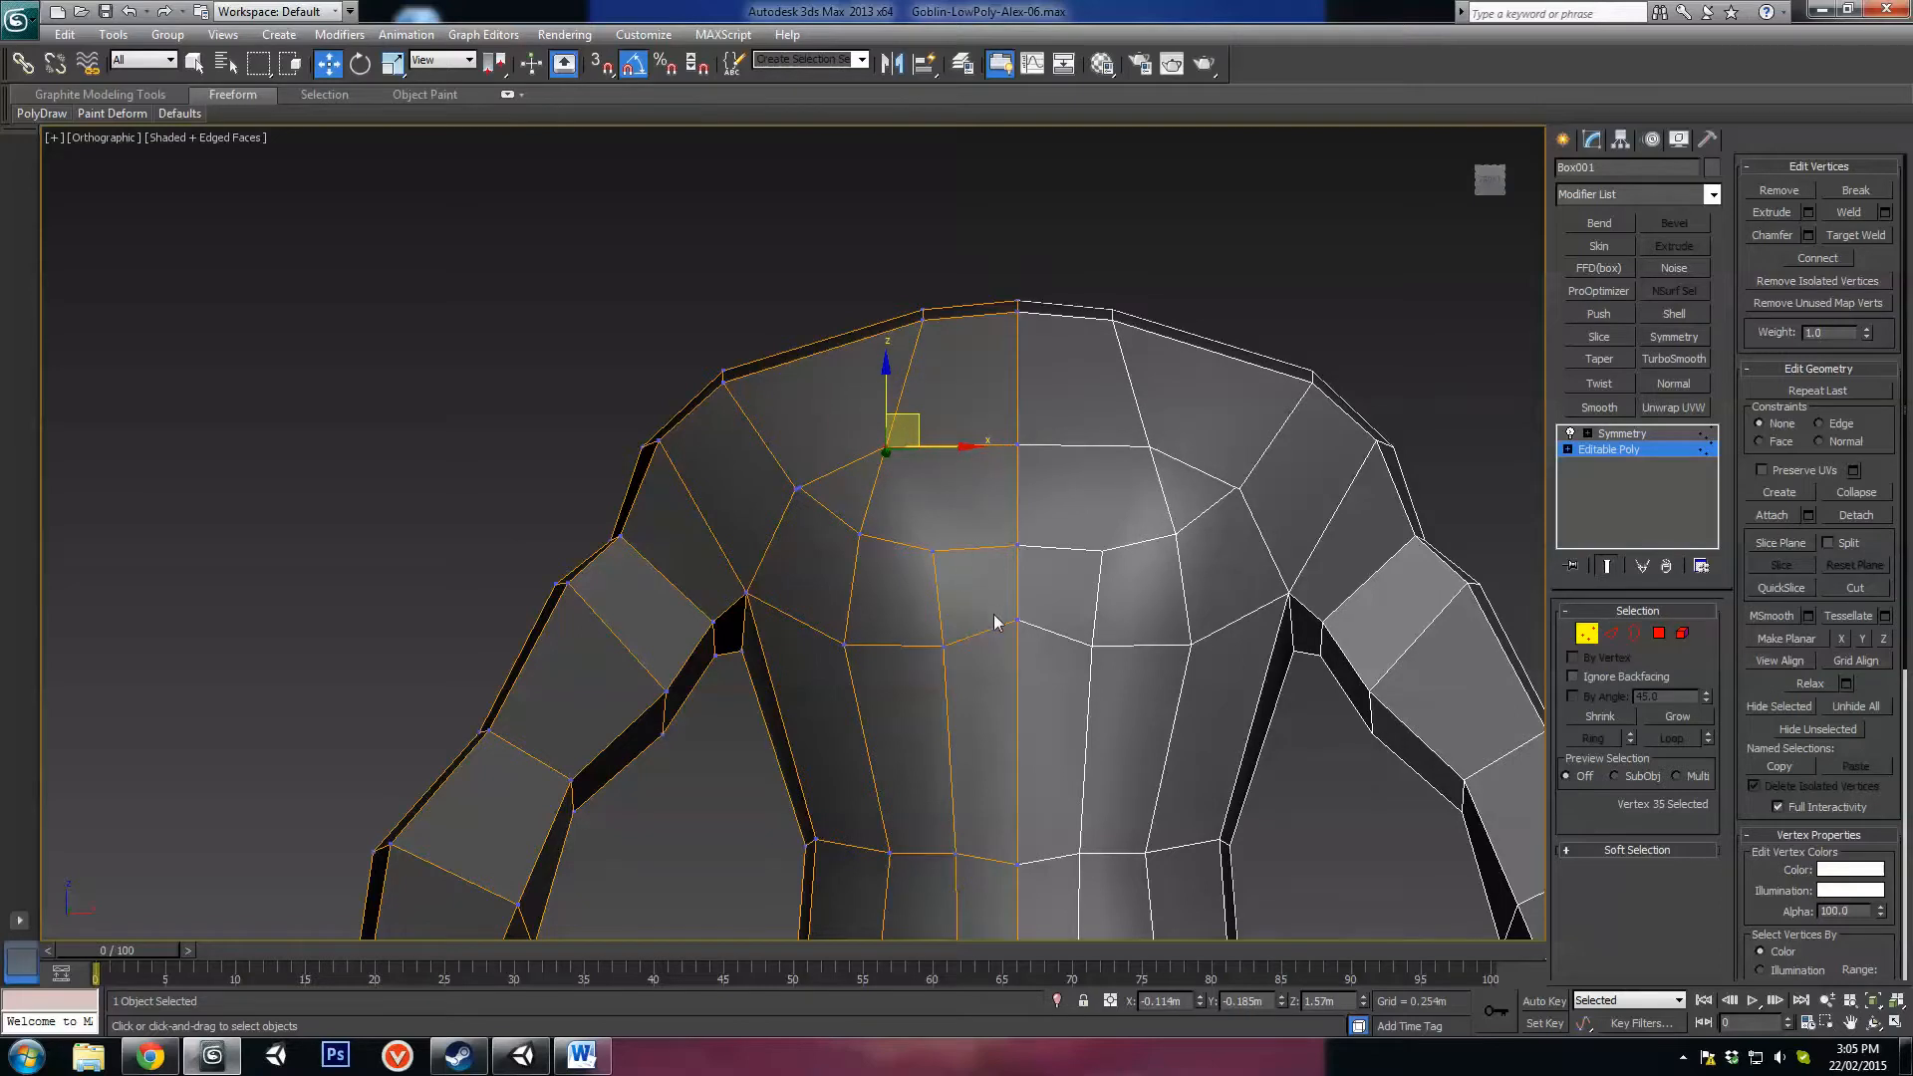
Step: Cut a new edge from the front shoulder's top edge down to the inner vertex of the upper chest row
scroll(957, 522, "down", 4)
scroll(1017, 596, "down", 3)
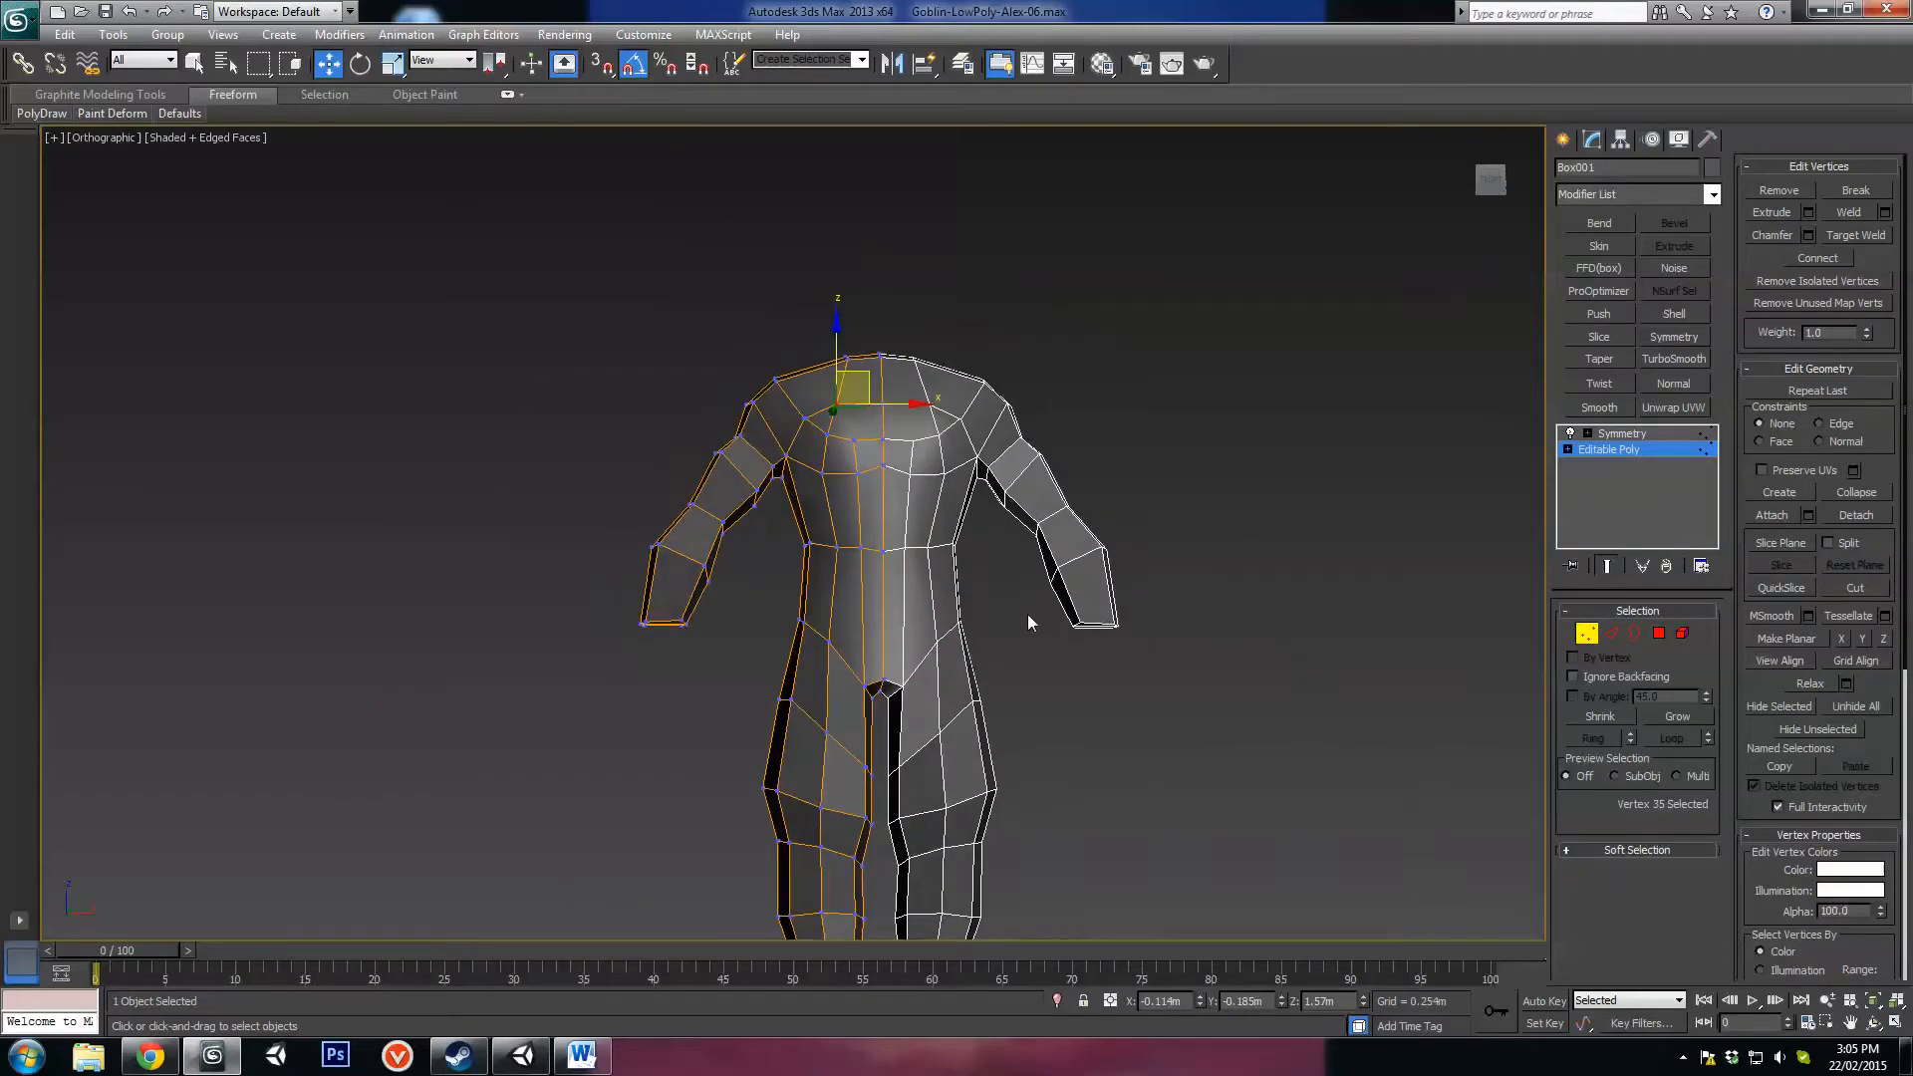
scroll(1017, 622, "up", 3)
scroll(970, 637, "up", 5)
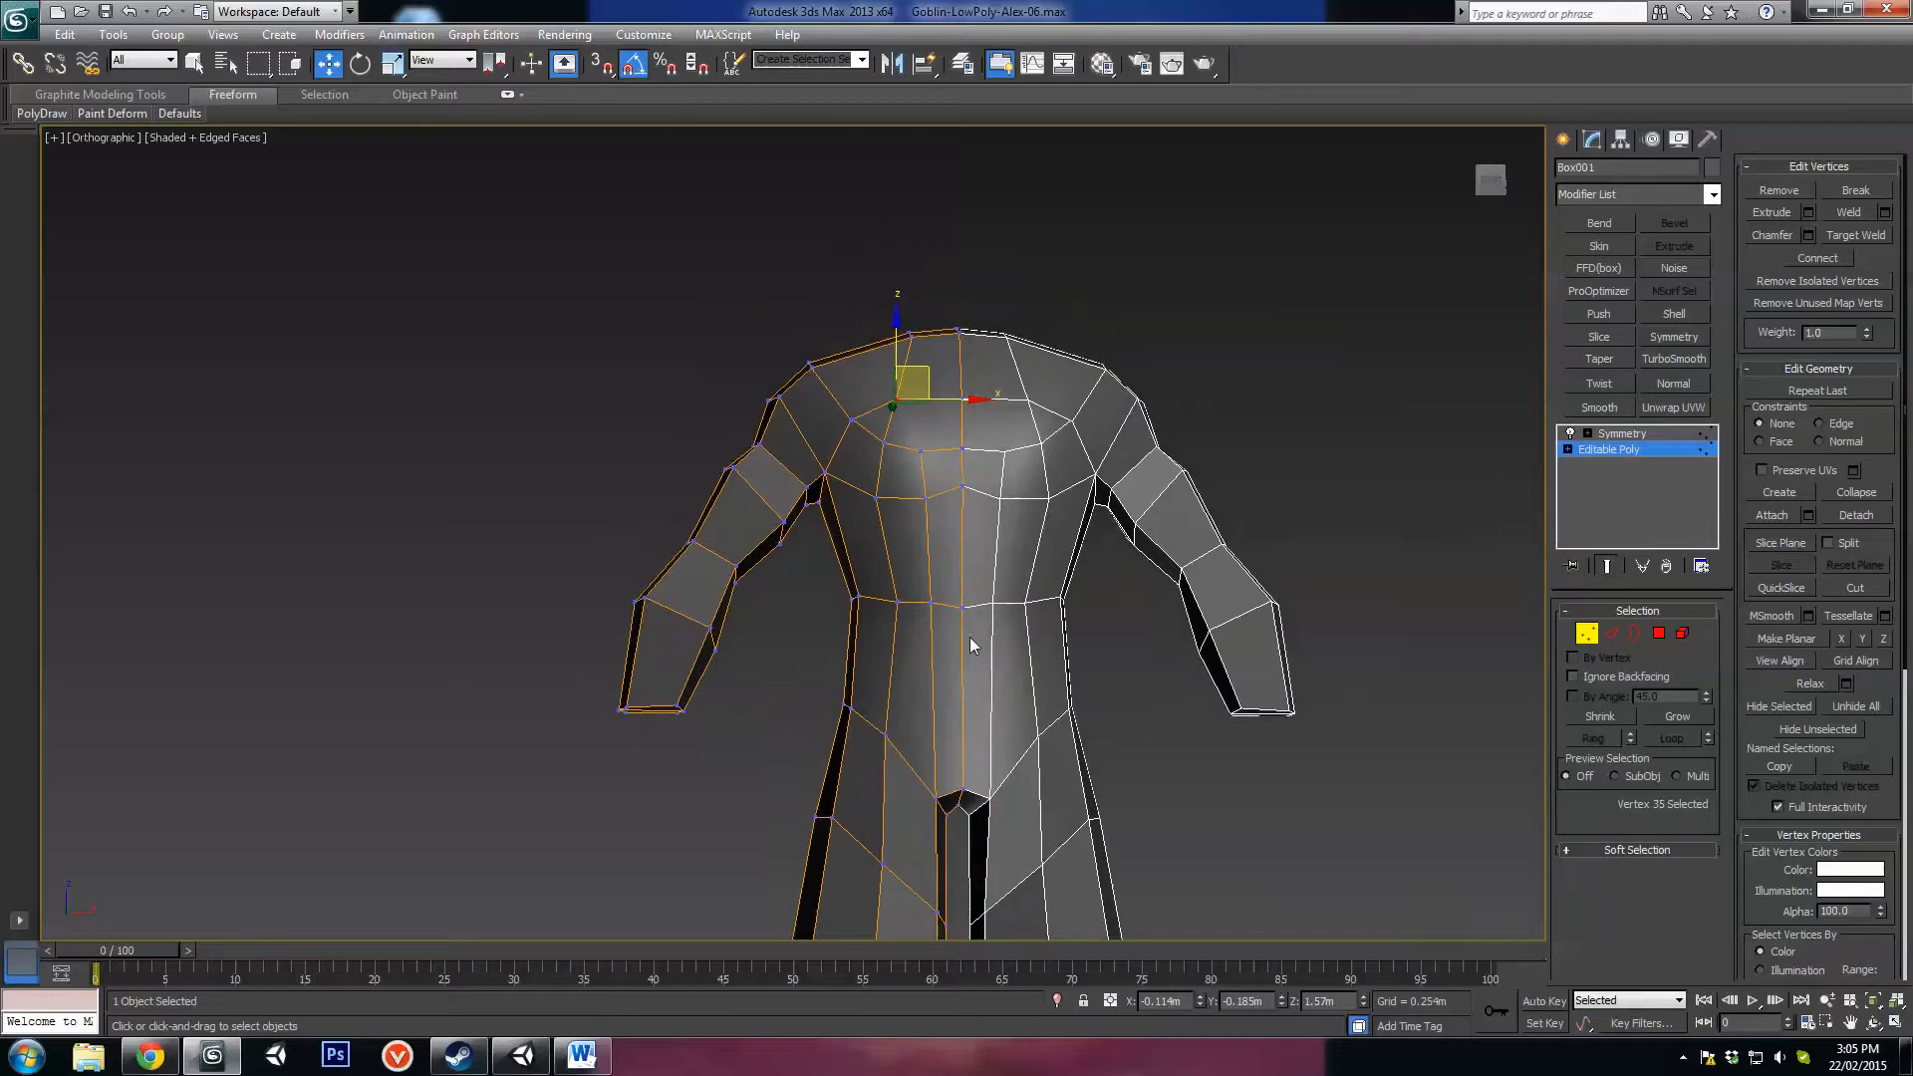
scroll(986, 653, "down", 3)
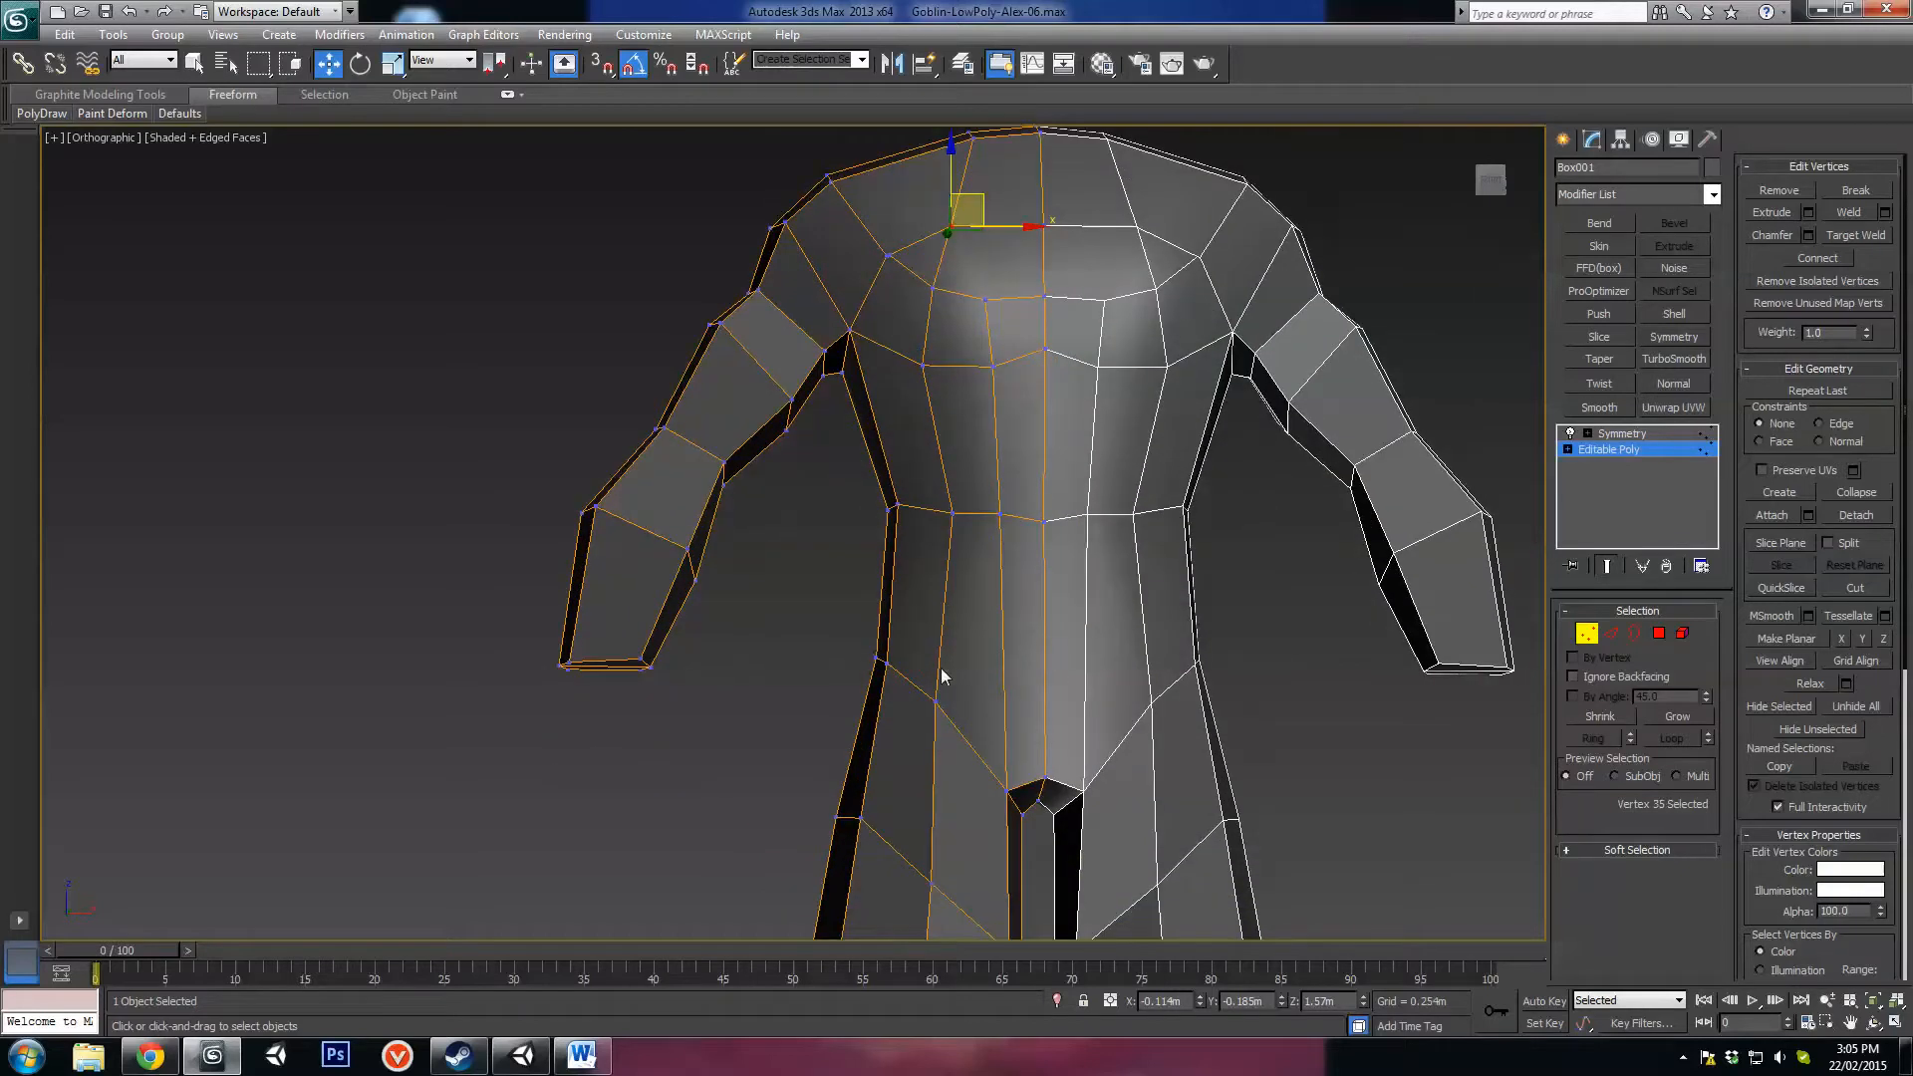
scroll(952, 468, "up", 3)
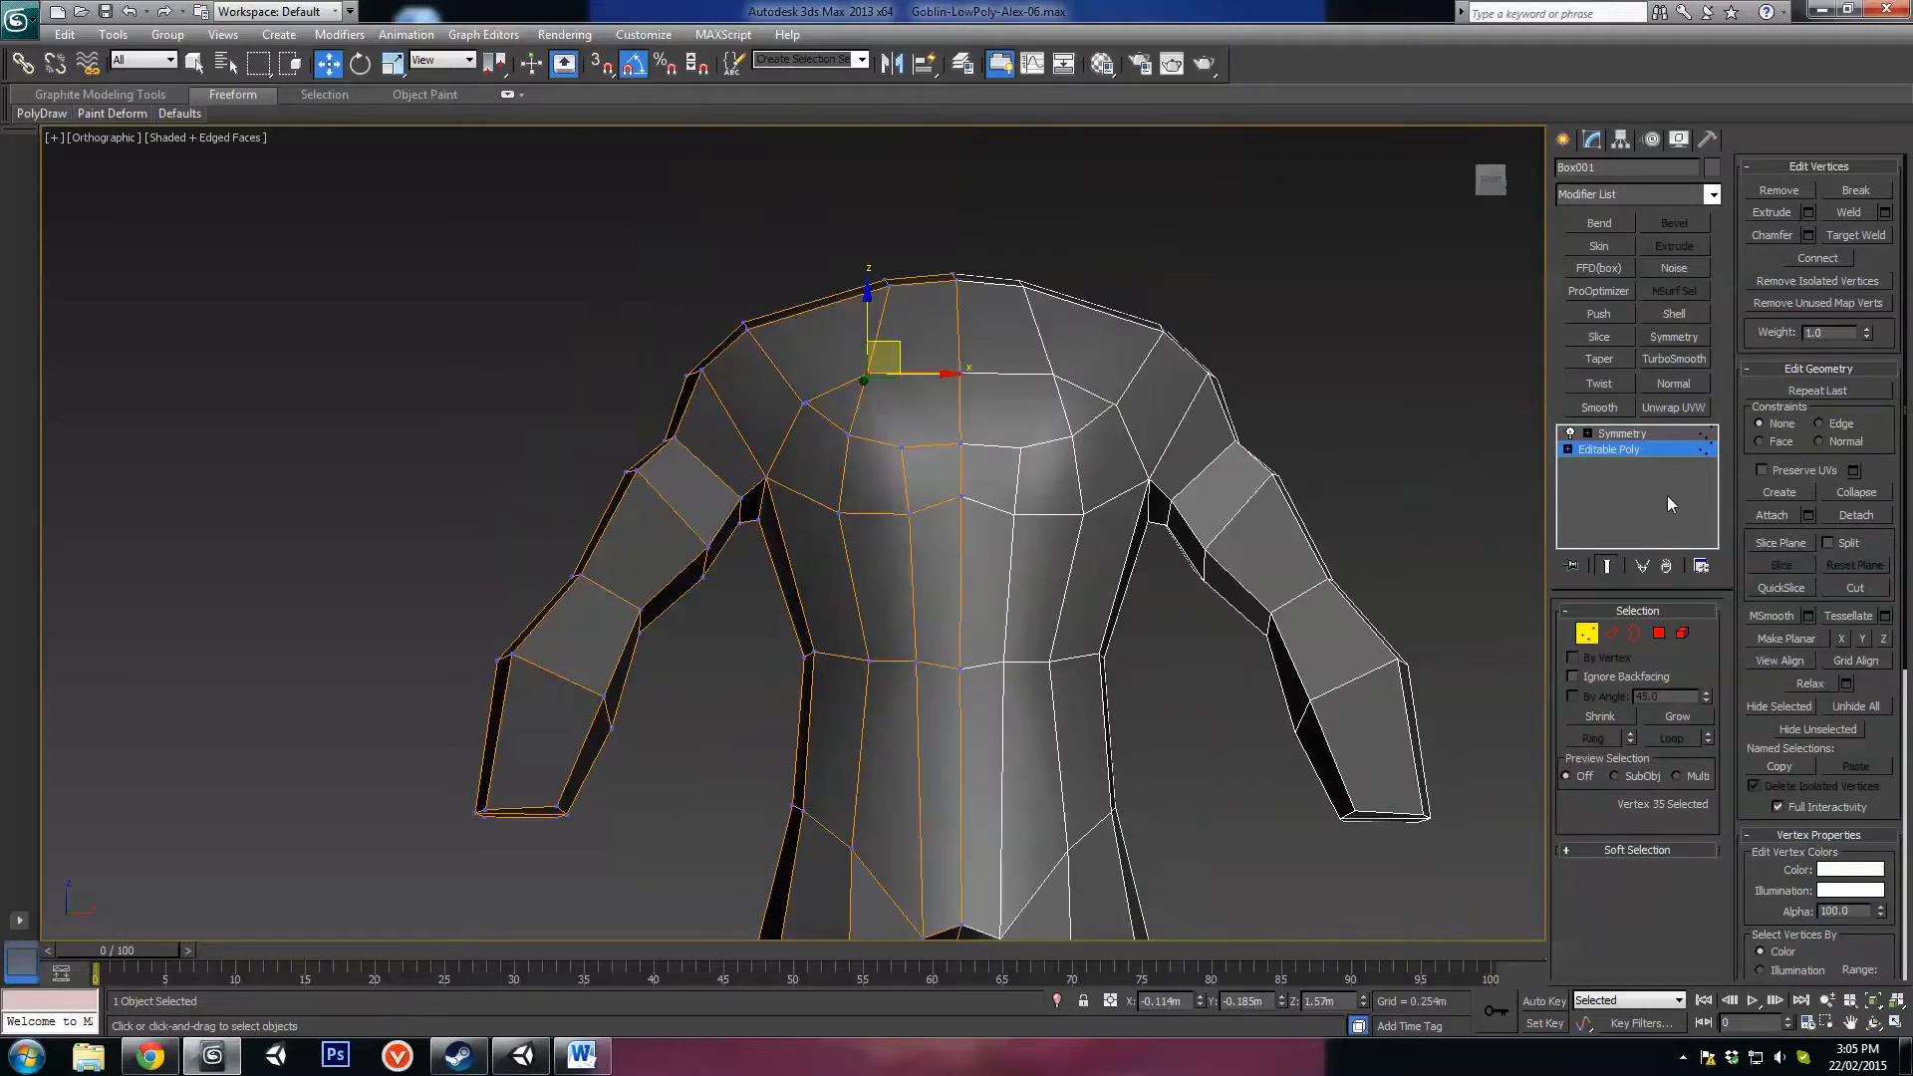
left_click(1614, 634)
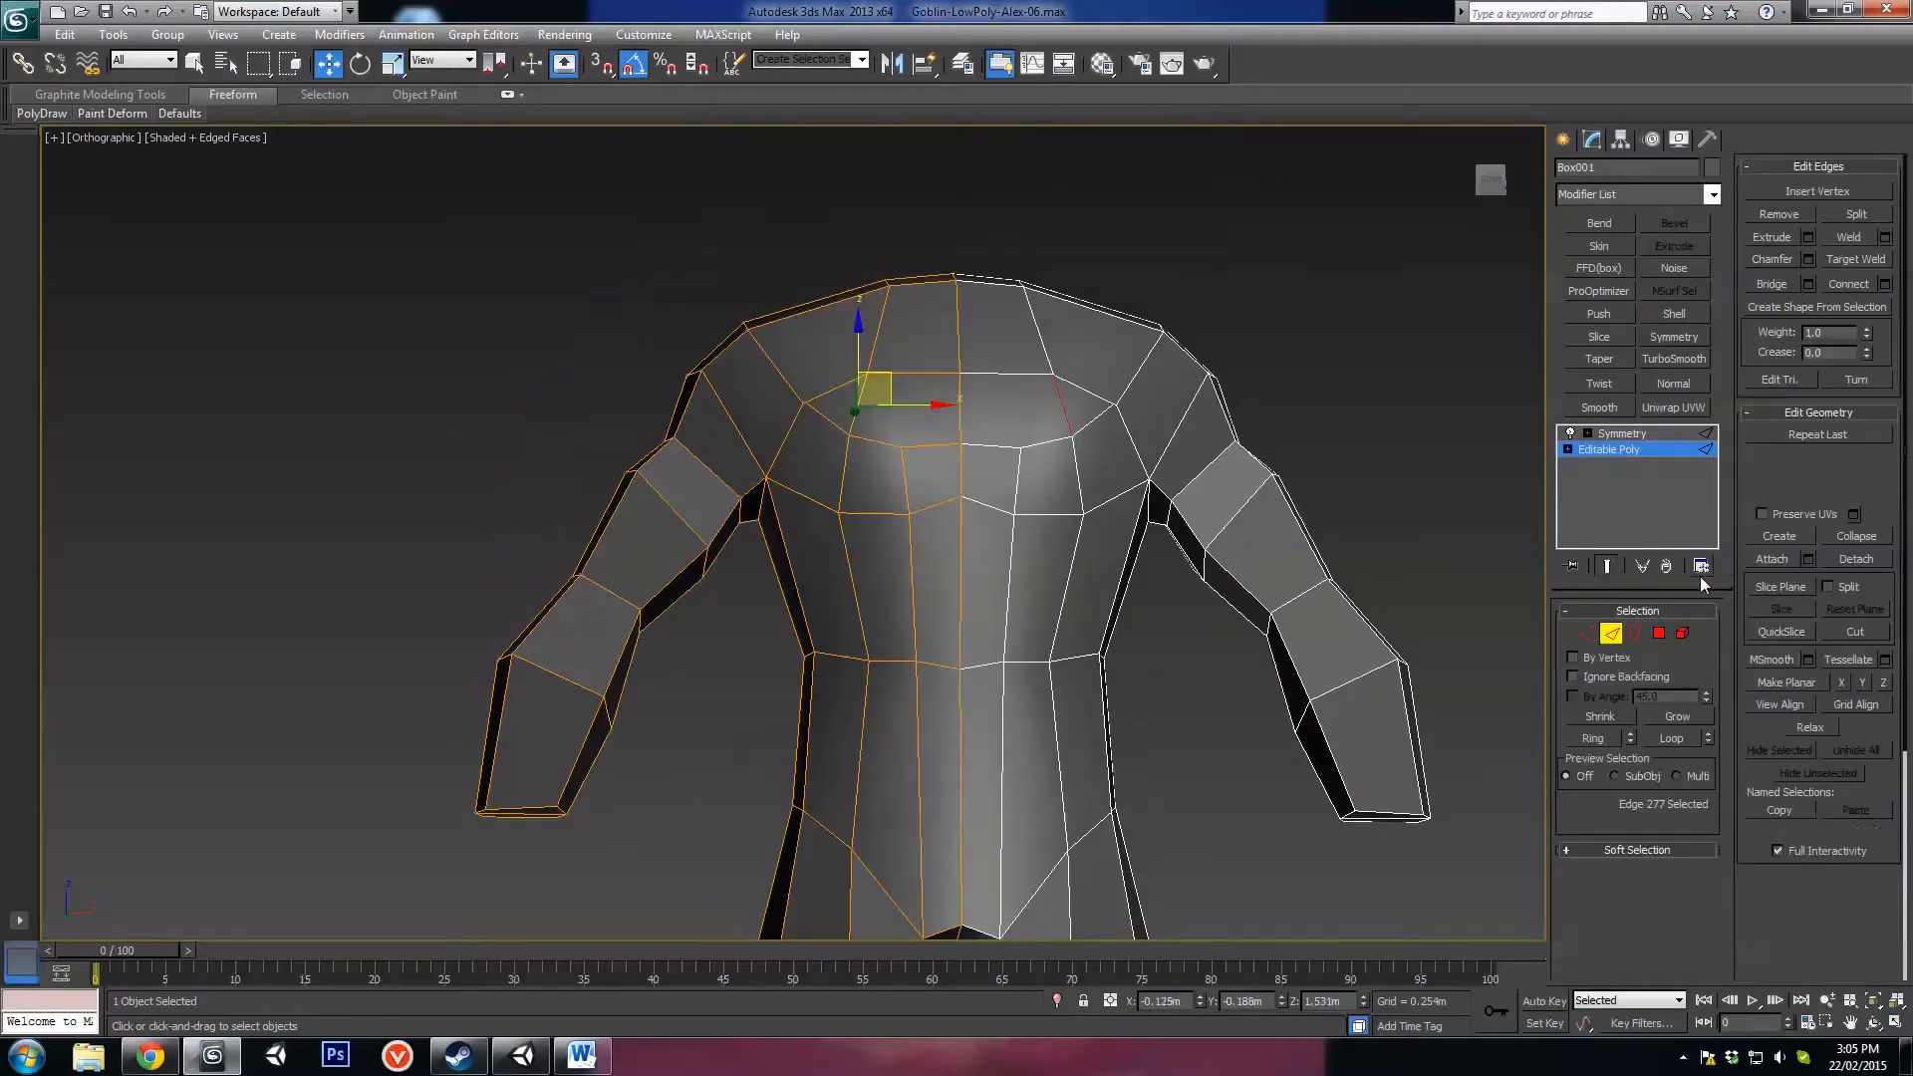
left_click(1855, 631)
scroll(787, 396, "up", 2)
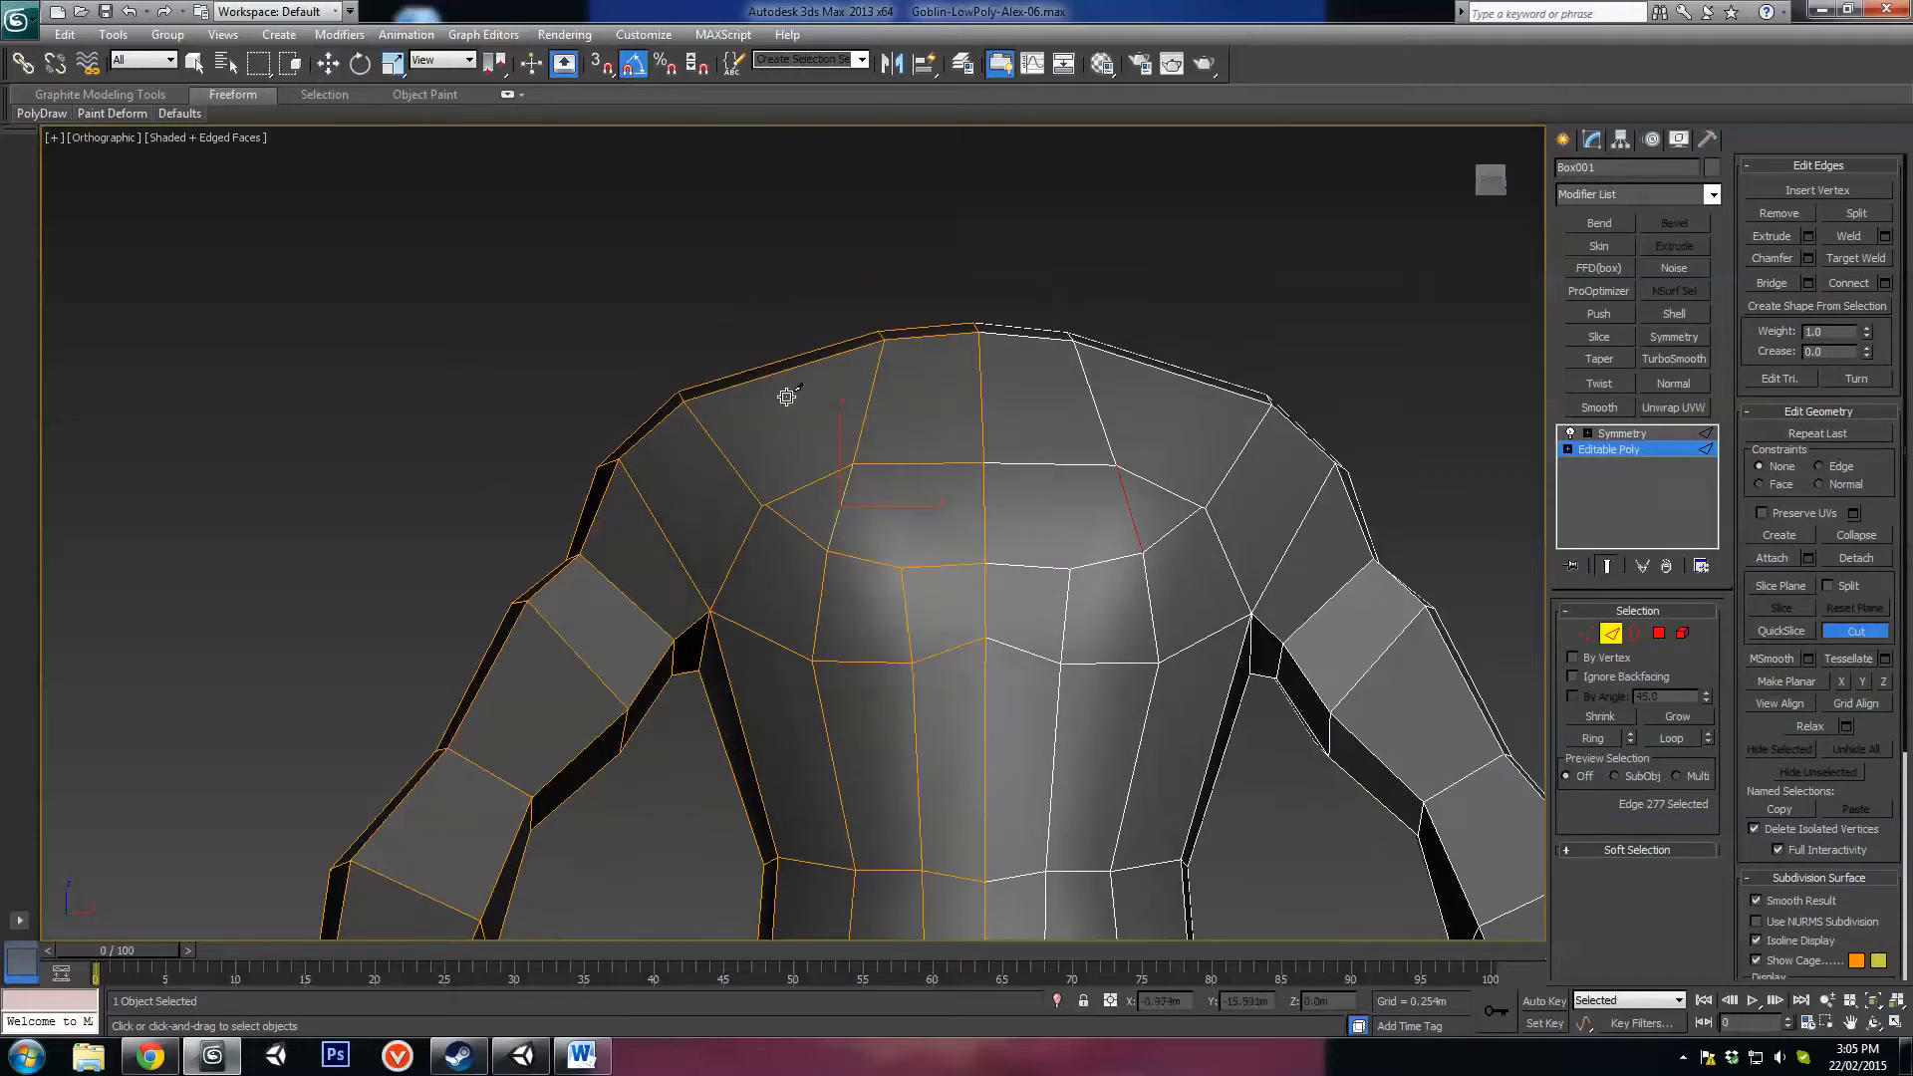
left_click(762, 377)
left_click(852, 463)
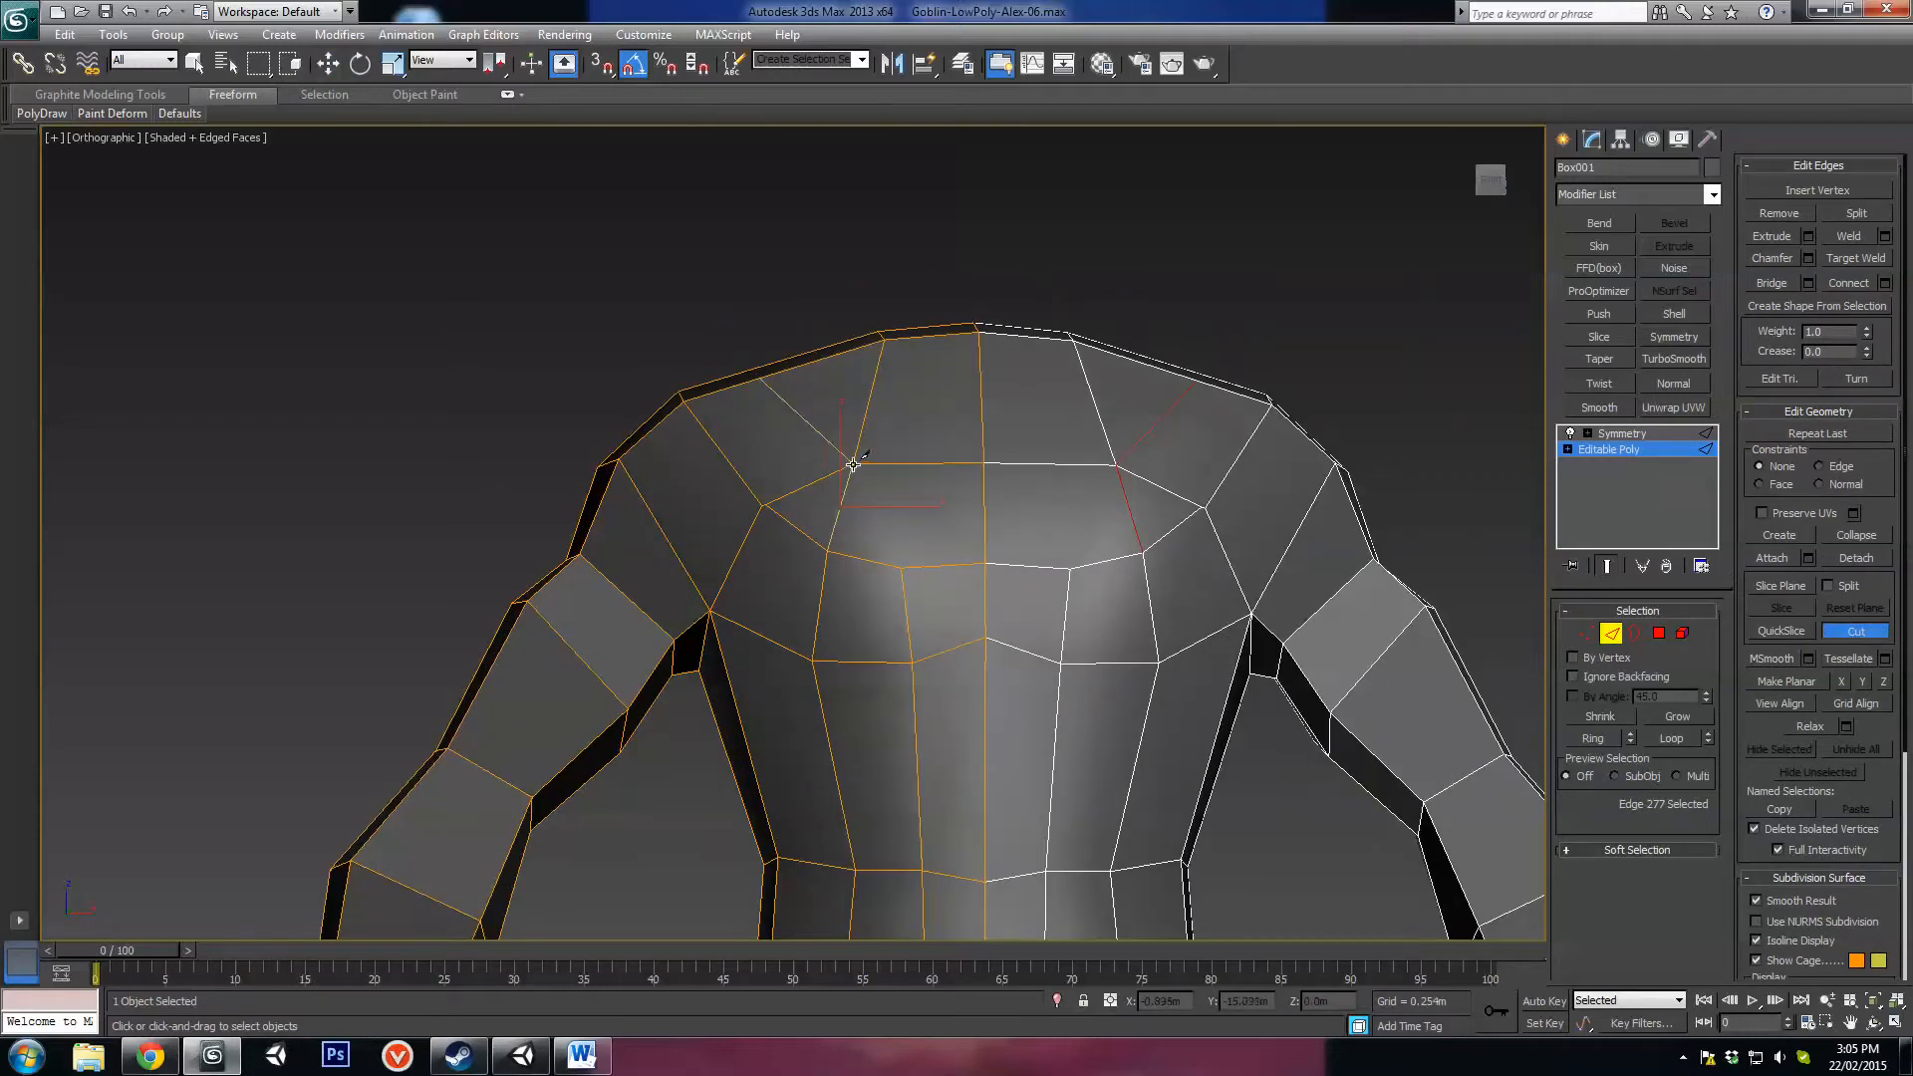
right_click(959, 528)
Step: Remove the three inner vertical edges running down the front torso from the middle chest row, together with their vertices
middle_click_drag(918, 595, 908, 434)
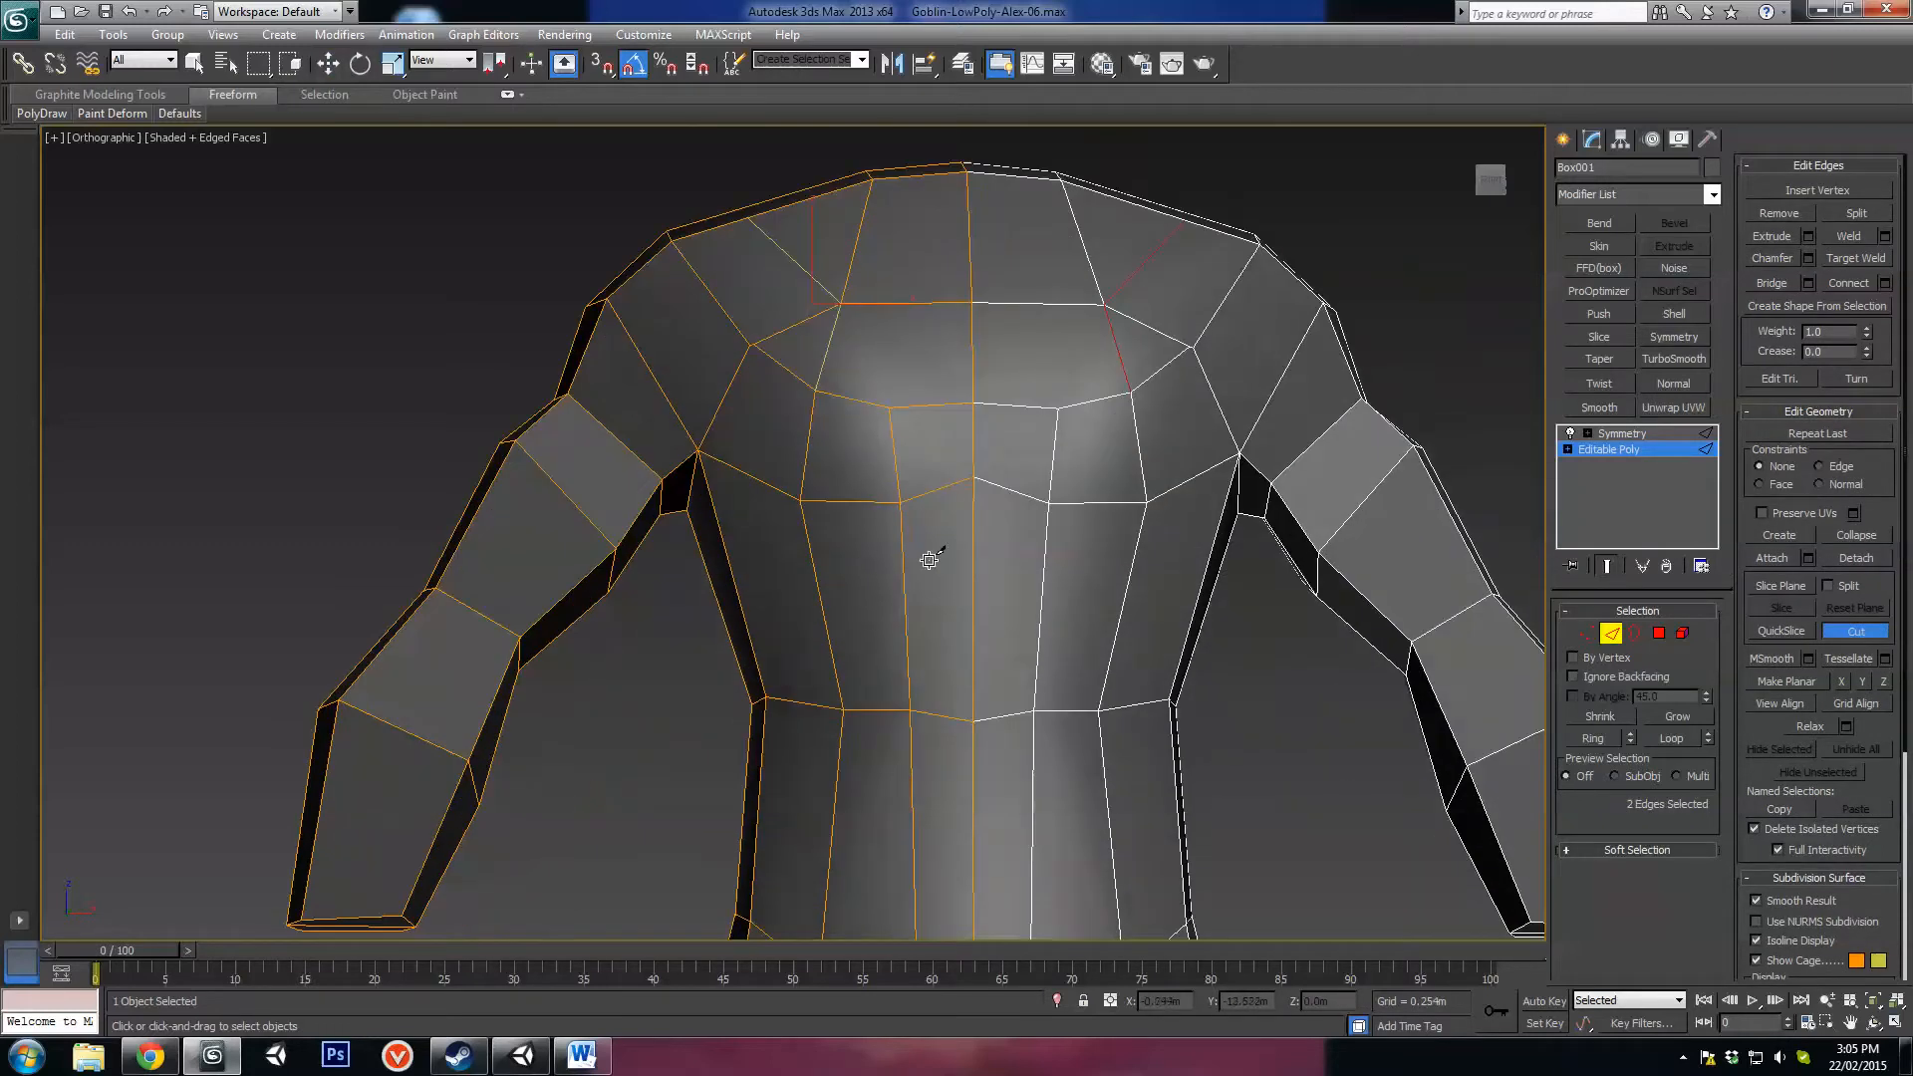
middle_click_drag(848, 571, 893, 487)
scroll(953, 534, "down", 4)
scroll(915, 501, "up", 2)
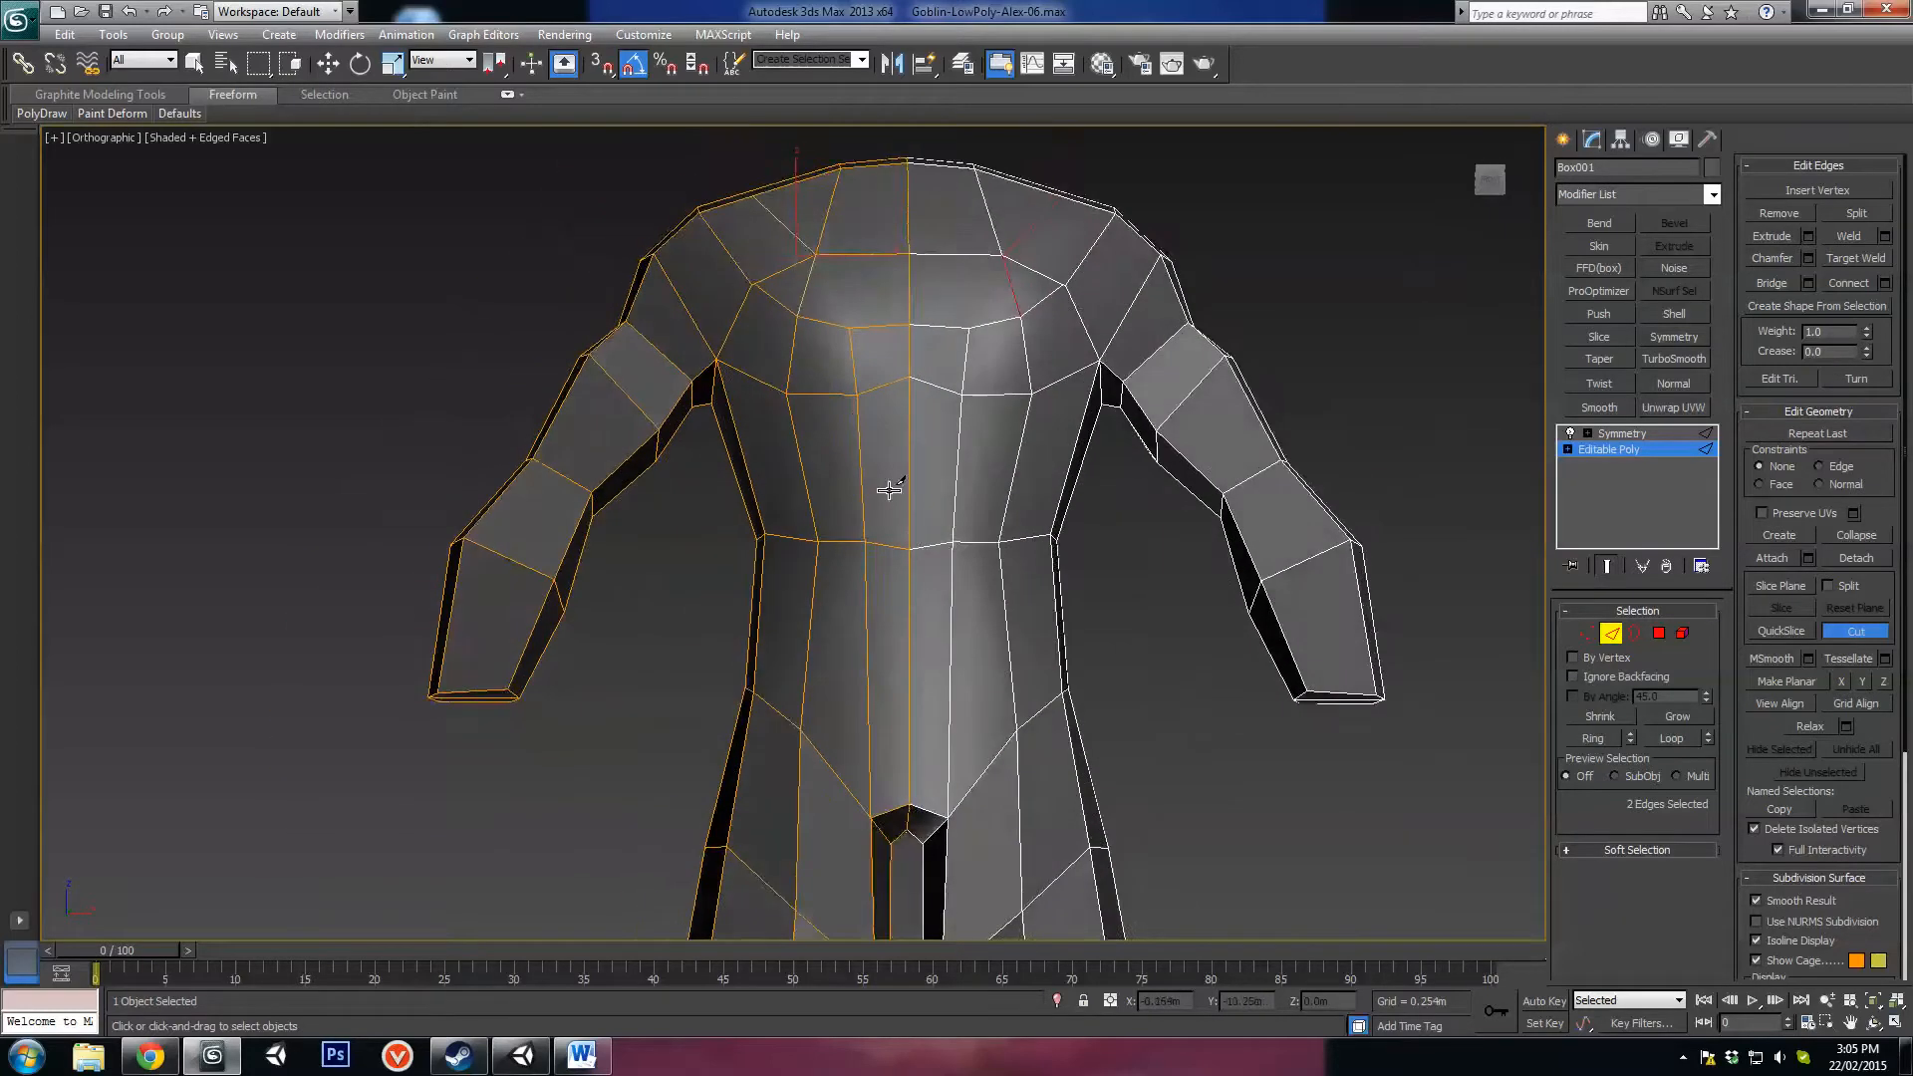
scroll(882, 474, "up", 2)
middle_click_drag(868, 383, 867, 396, "alt")
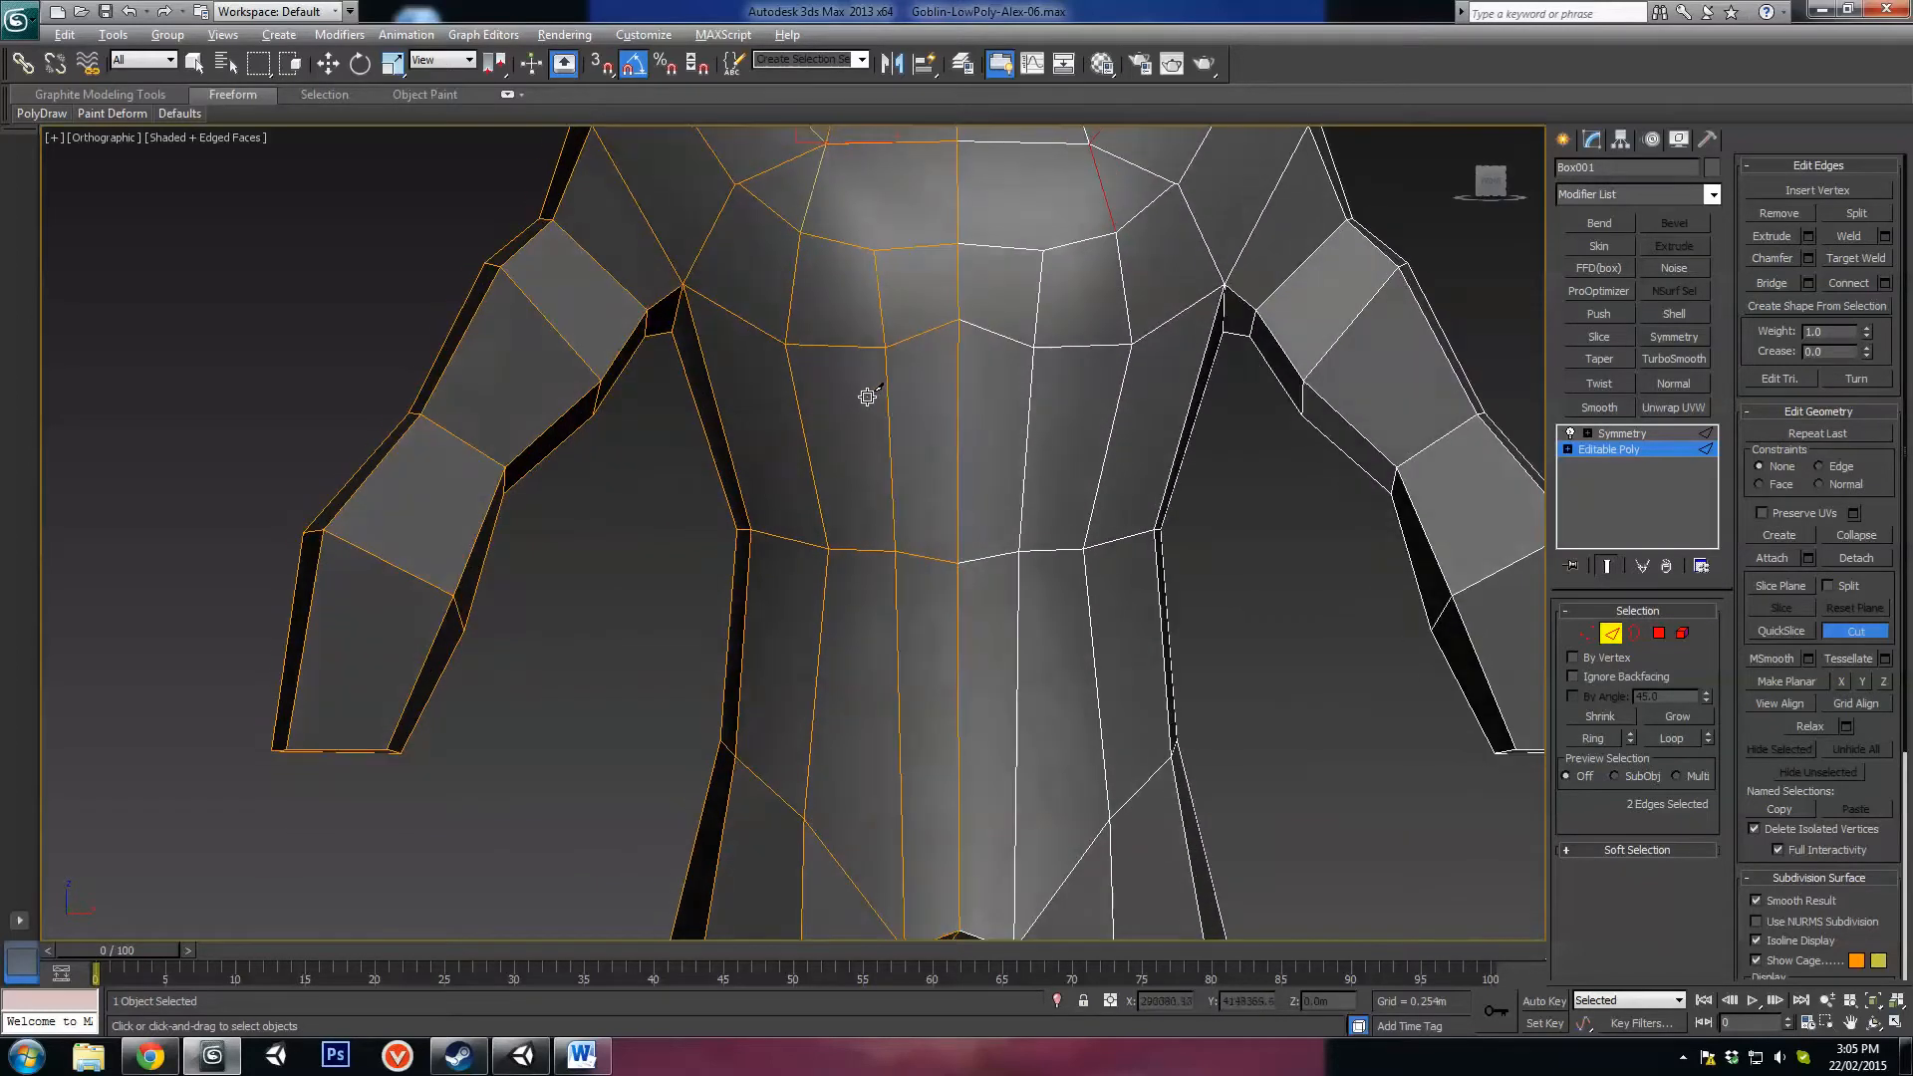
key("w")
left_click(884, 331)
left_click(889, 424, "ctrl")
left_click(896, 582, "ctrl")
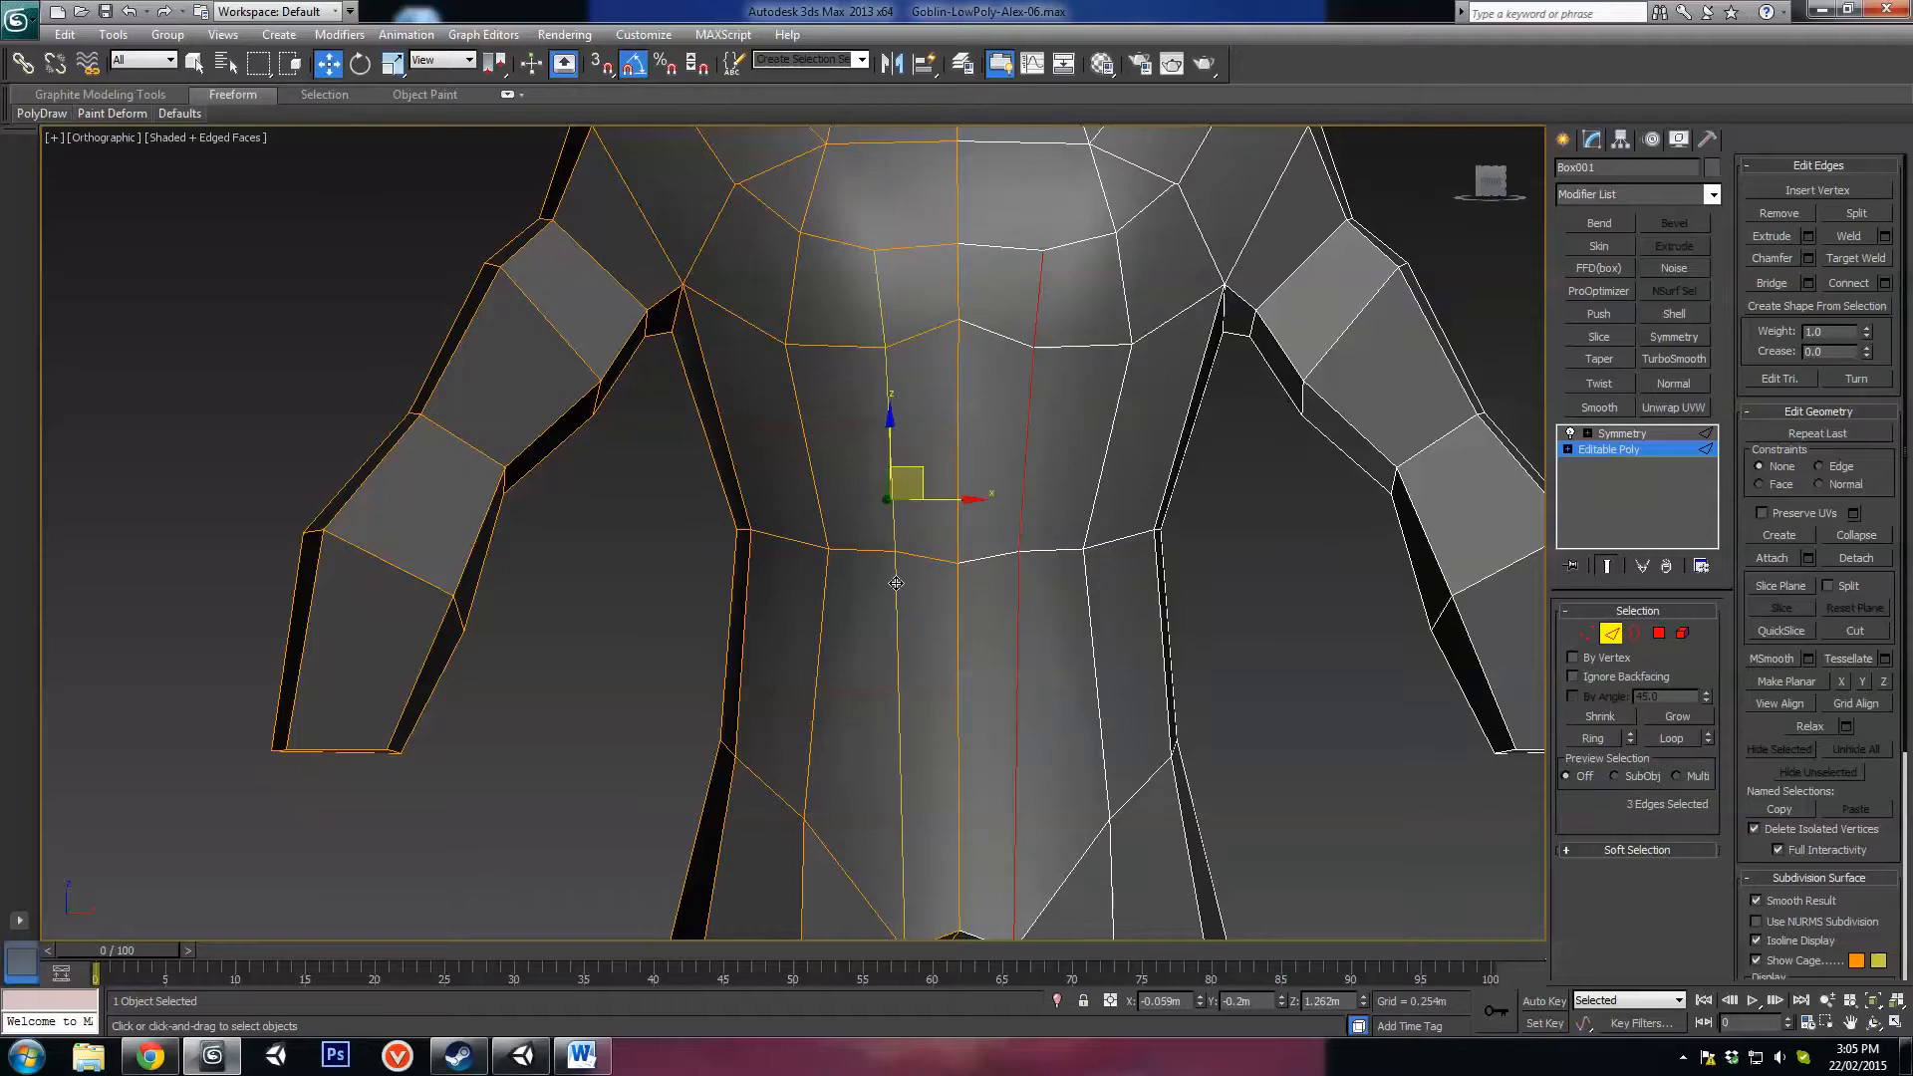
key("ctrl+BackSpace")
Step: Remove the edge joining the outer chest vertex to the inner vertex of the upper chest row
scroll(881, 470, "down", 3)
middle_click_drag(881, 471, 867, 530, "alt")
scroll(810, 515, "up", 3)
left_click(787, 468)
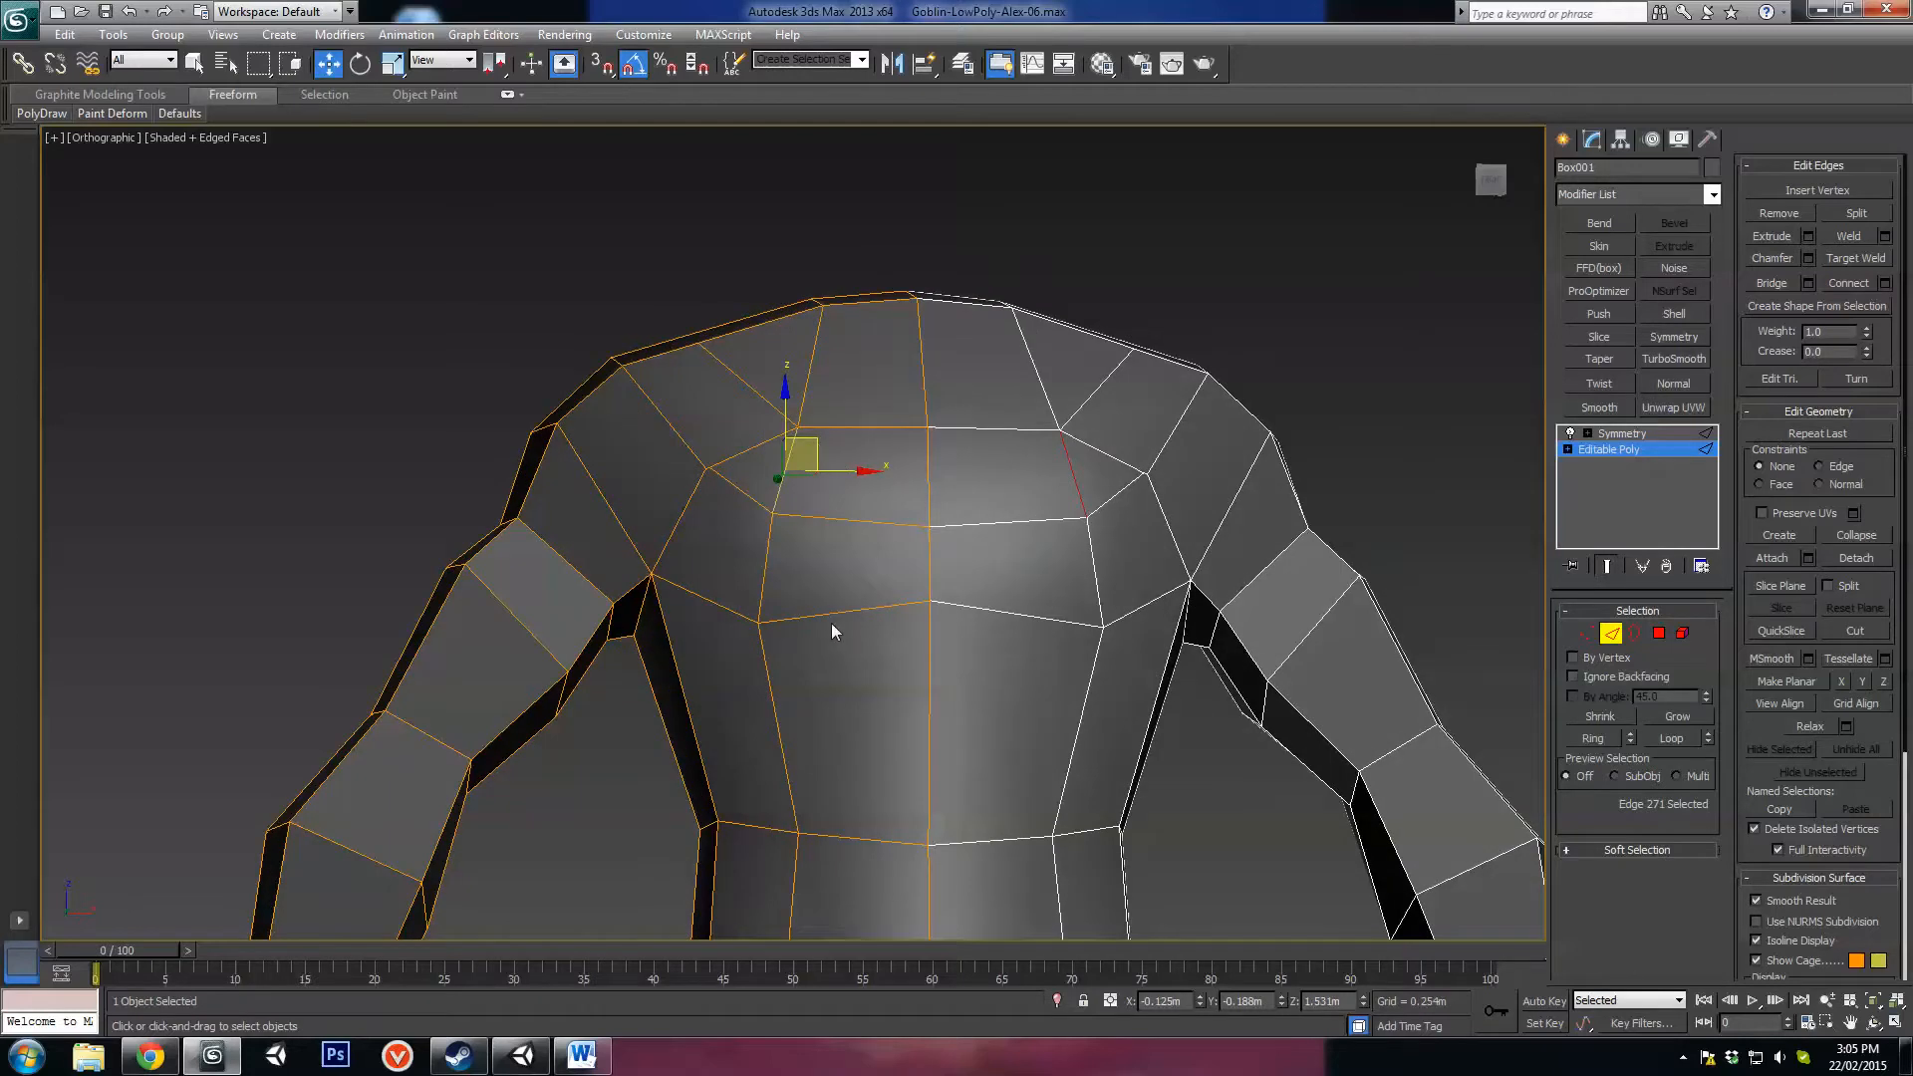
left_click(756, 445)
key("BackSpace")
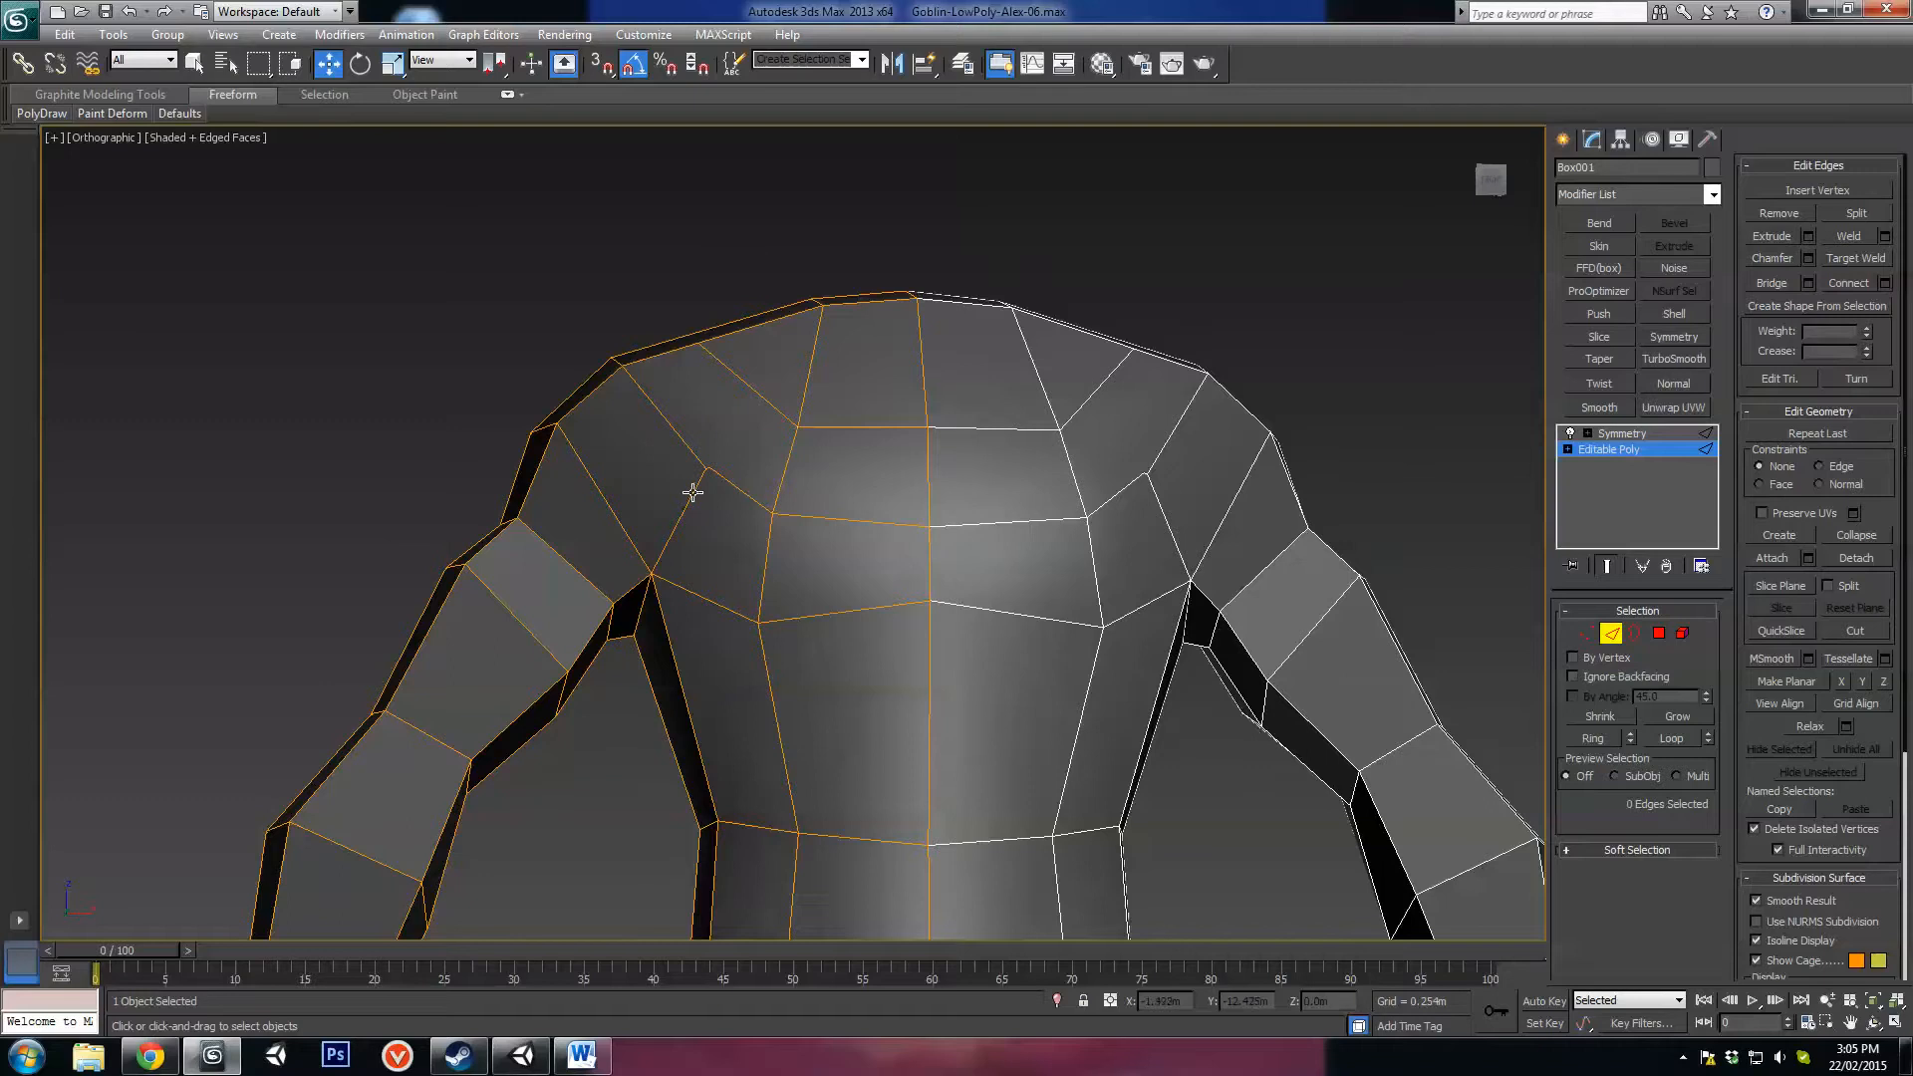
Step: Target-weld the outer chest vertex to the nearly coincident vertex beside it
left_click(726, 483)
middle_click_drag(722, 481, 830, 541)
scroll(830, 543, "up", 3)
key("1")
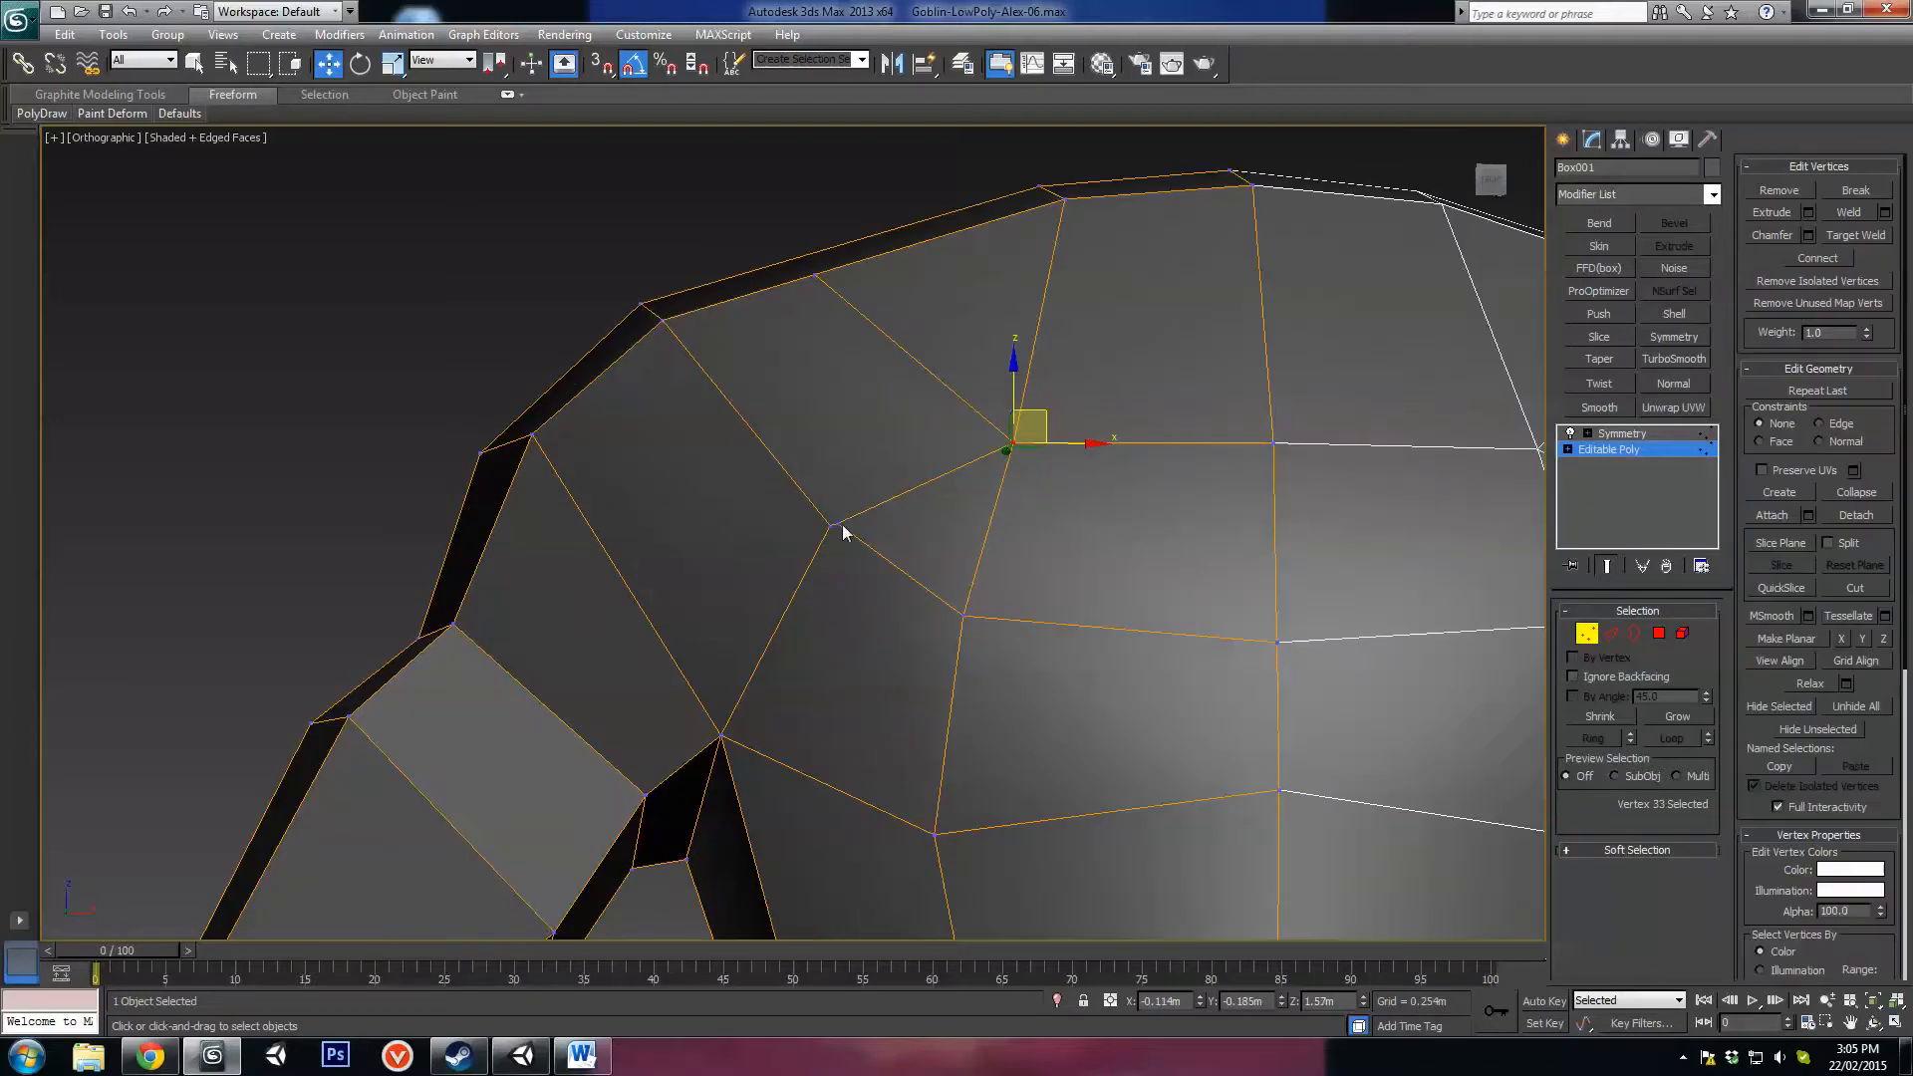
left_click(842, 526)
scroll(847, 530, "up", 3)
scroll(1025, 613, "down", 2)
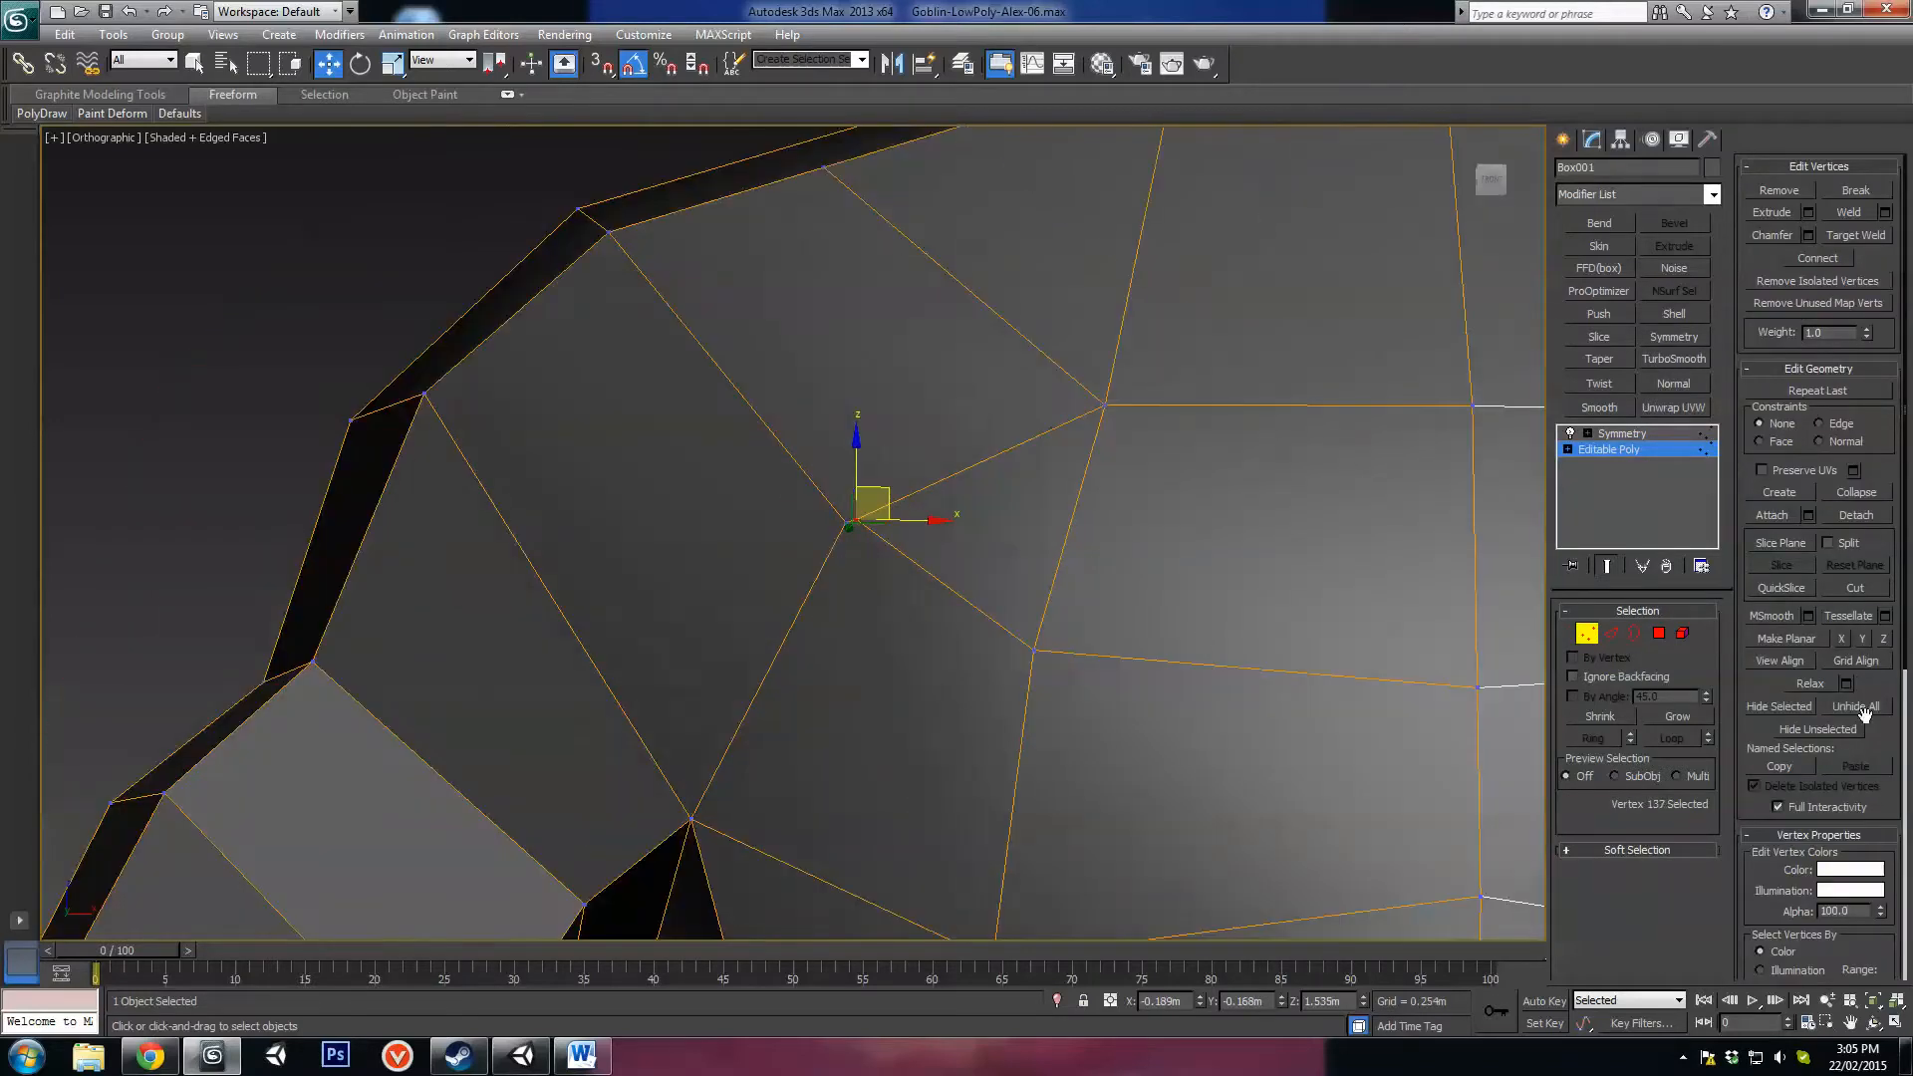
left_click(1857, 236)
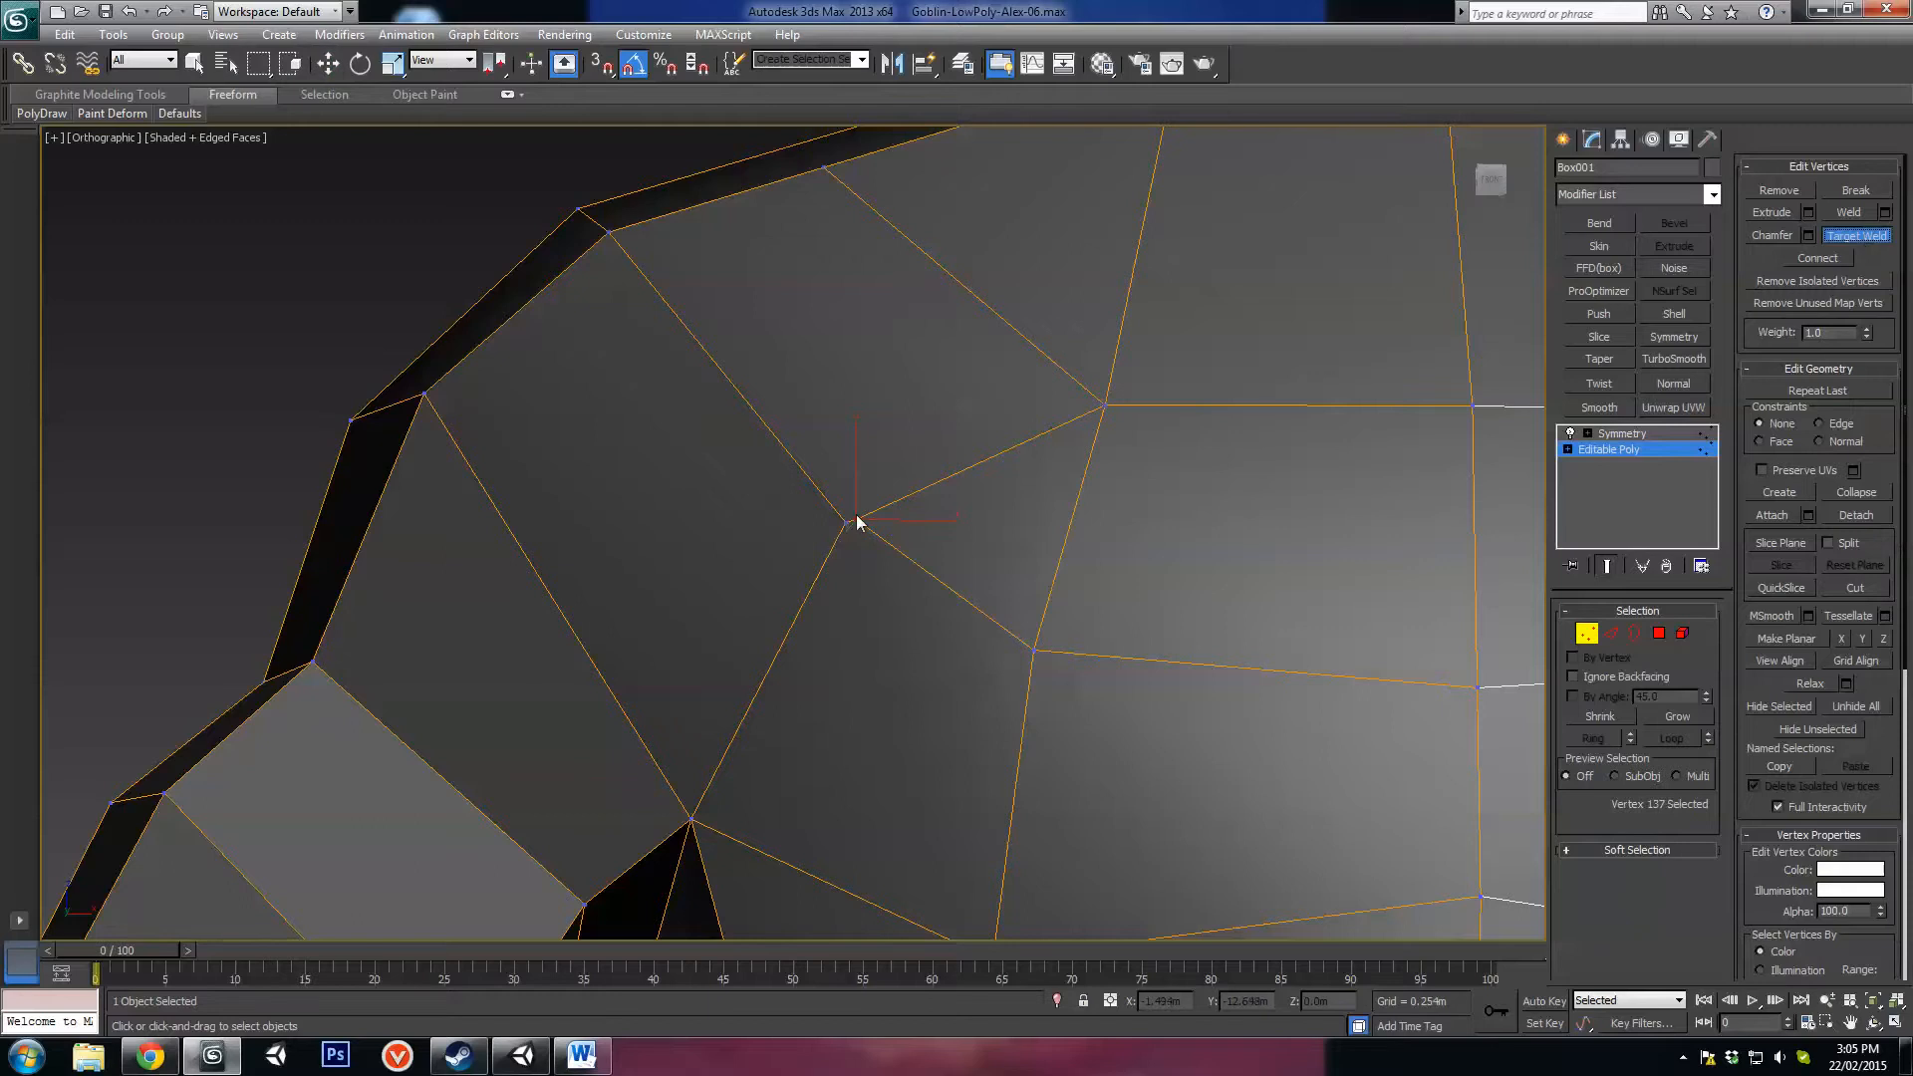
key("w")
scroll(1022, 624, "down", 3)
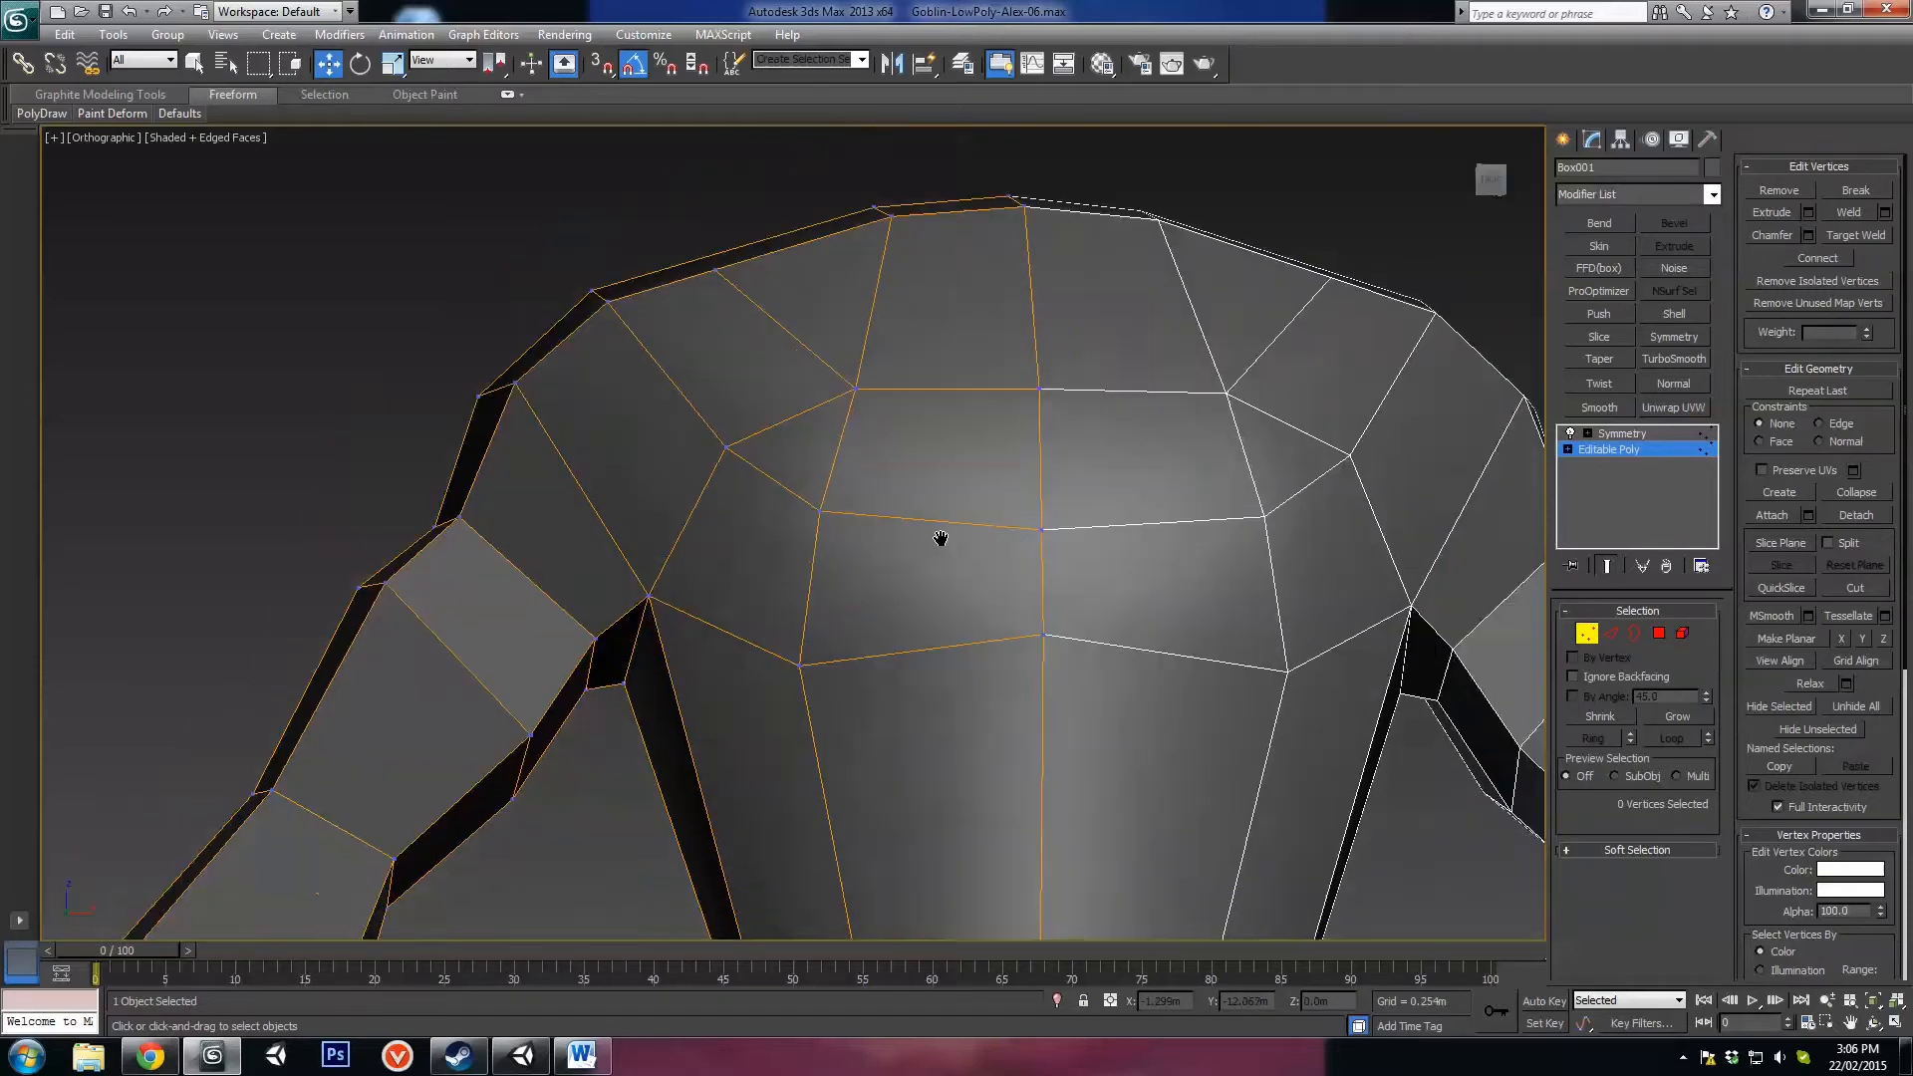
Step: Inspect the reshaped chest, and undo the vertex weld and the removal of the inner front torso edges
middle_click_drag(971, 553, 893, 494)
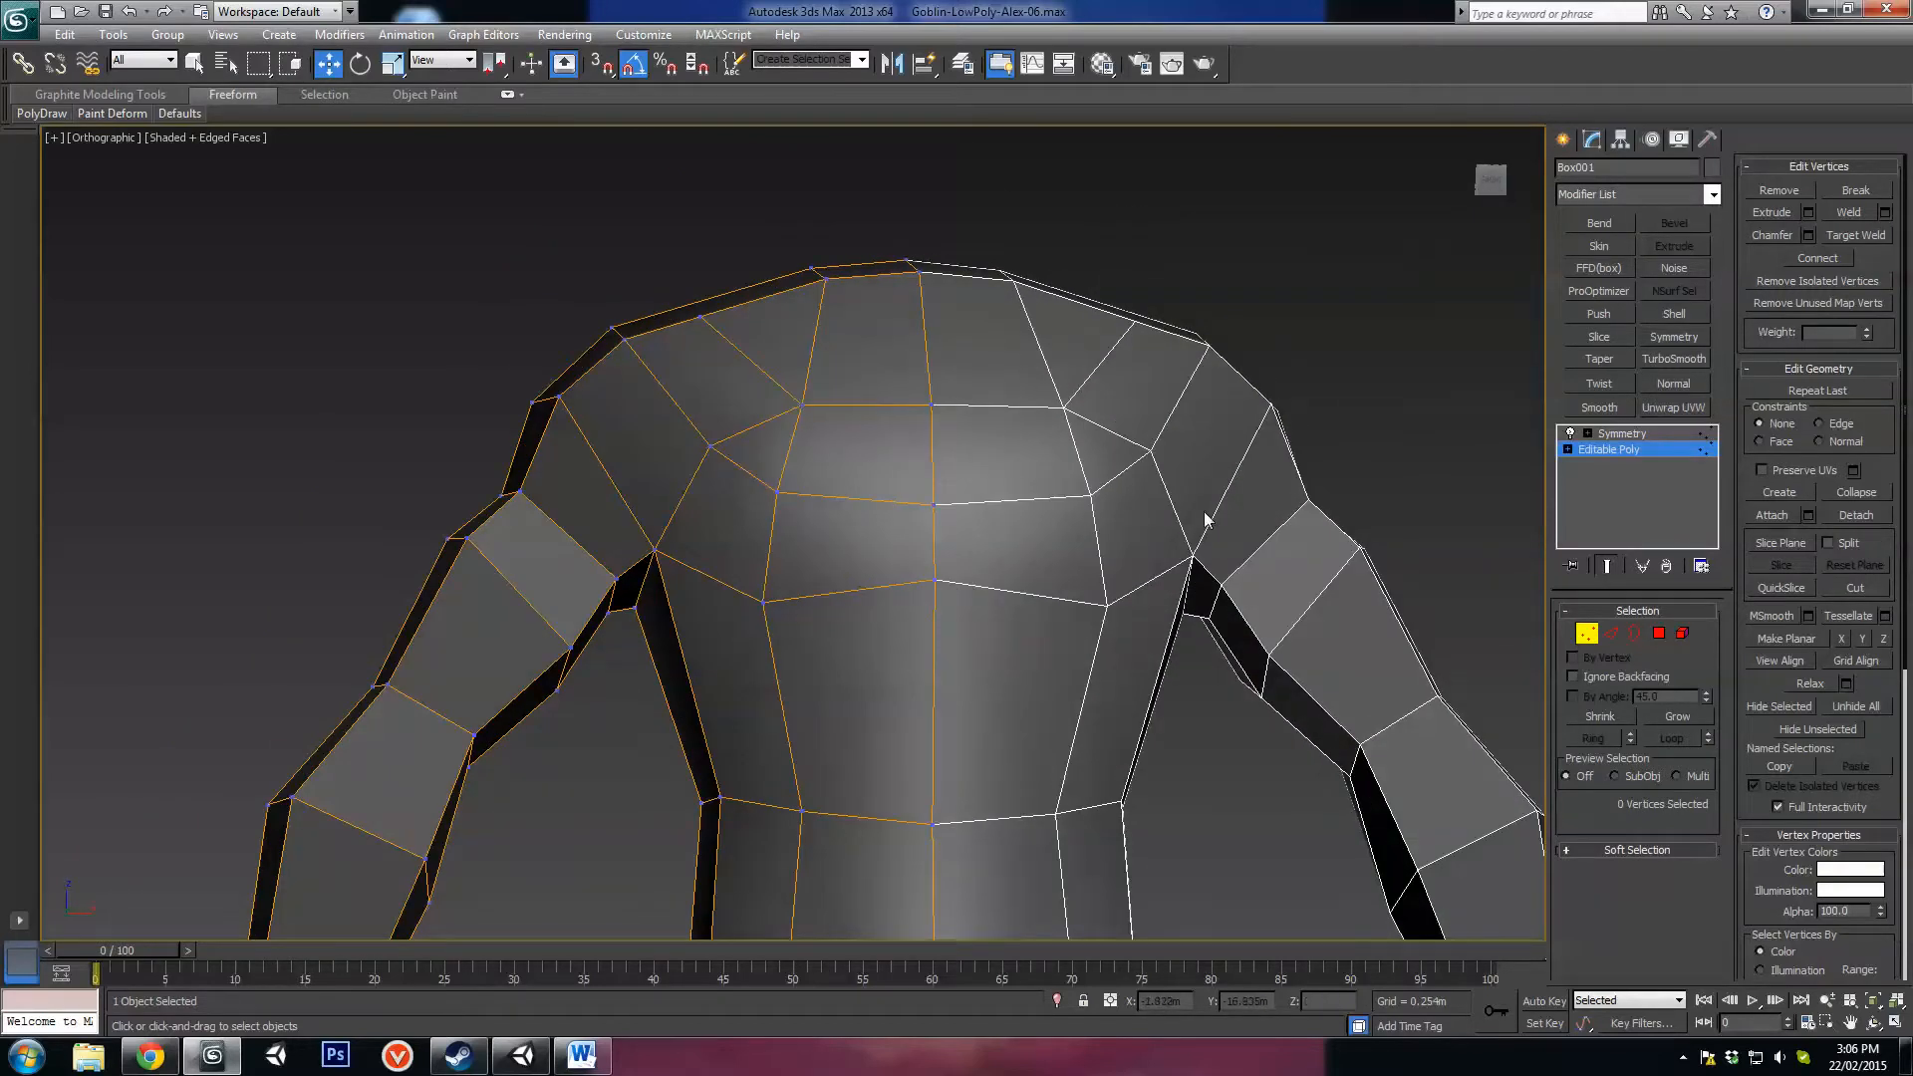
middle_click_drag(1020, 524, 938, 386, "alt")
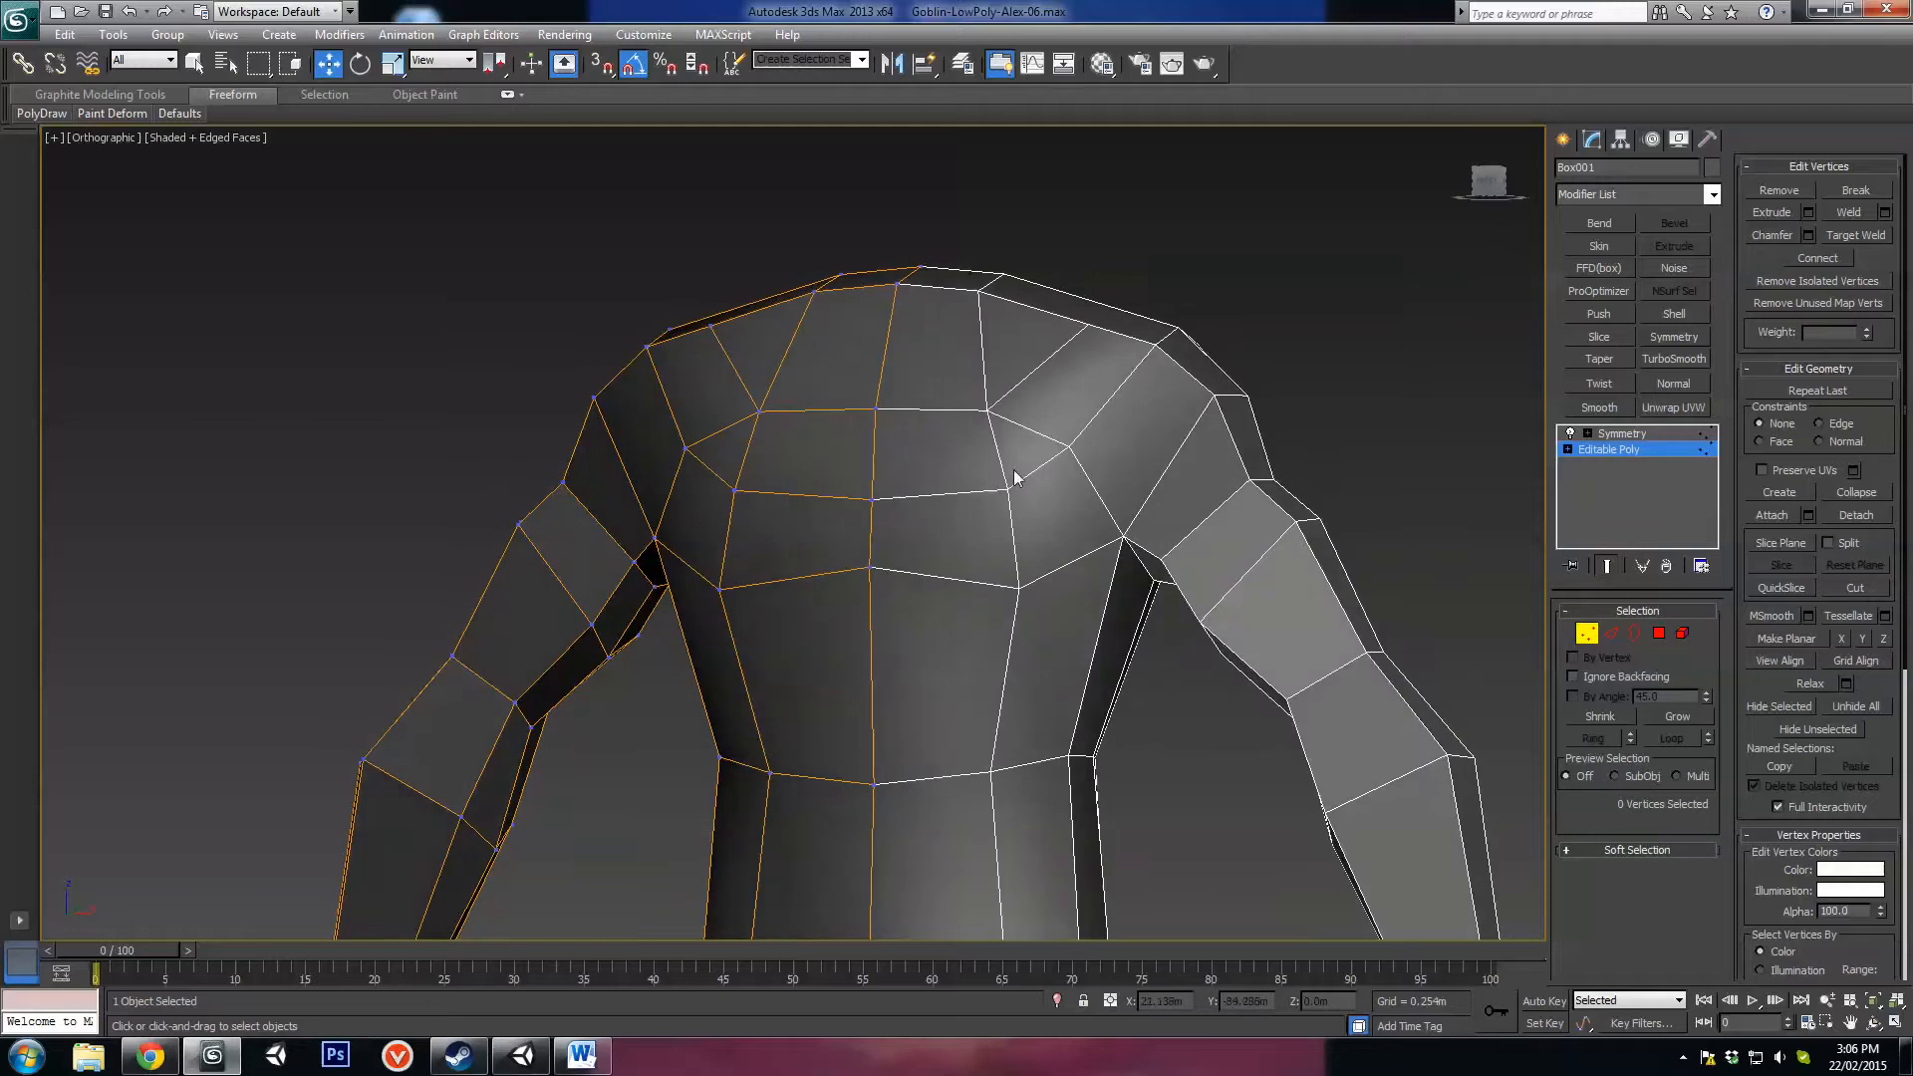
middle_click_drag(1014, 472, 1023, 542, "alt")
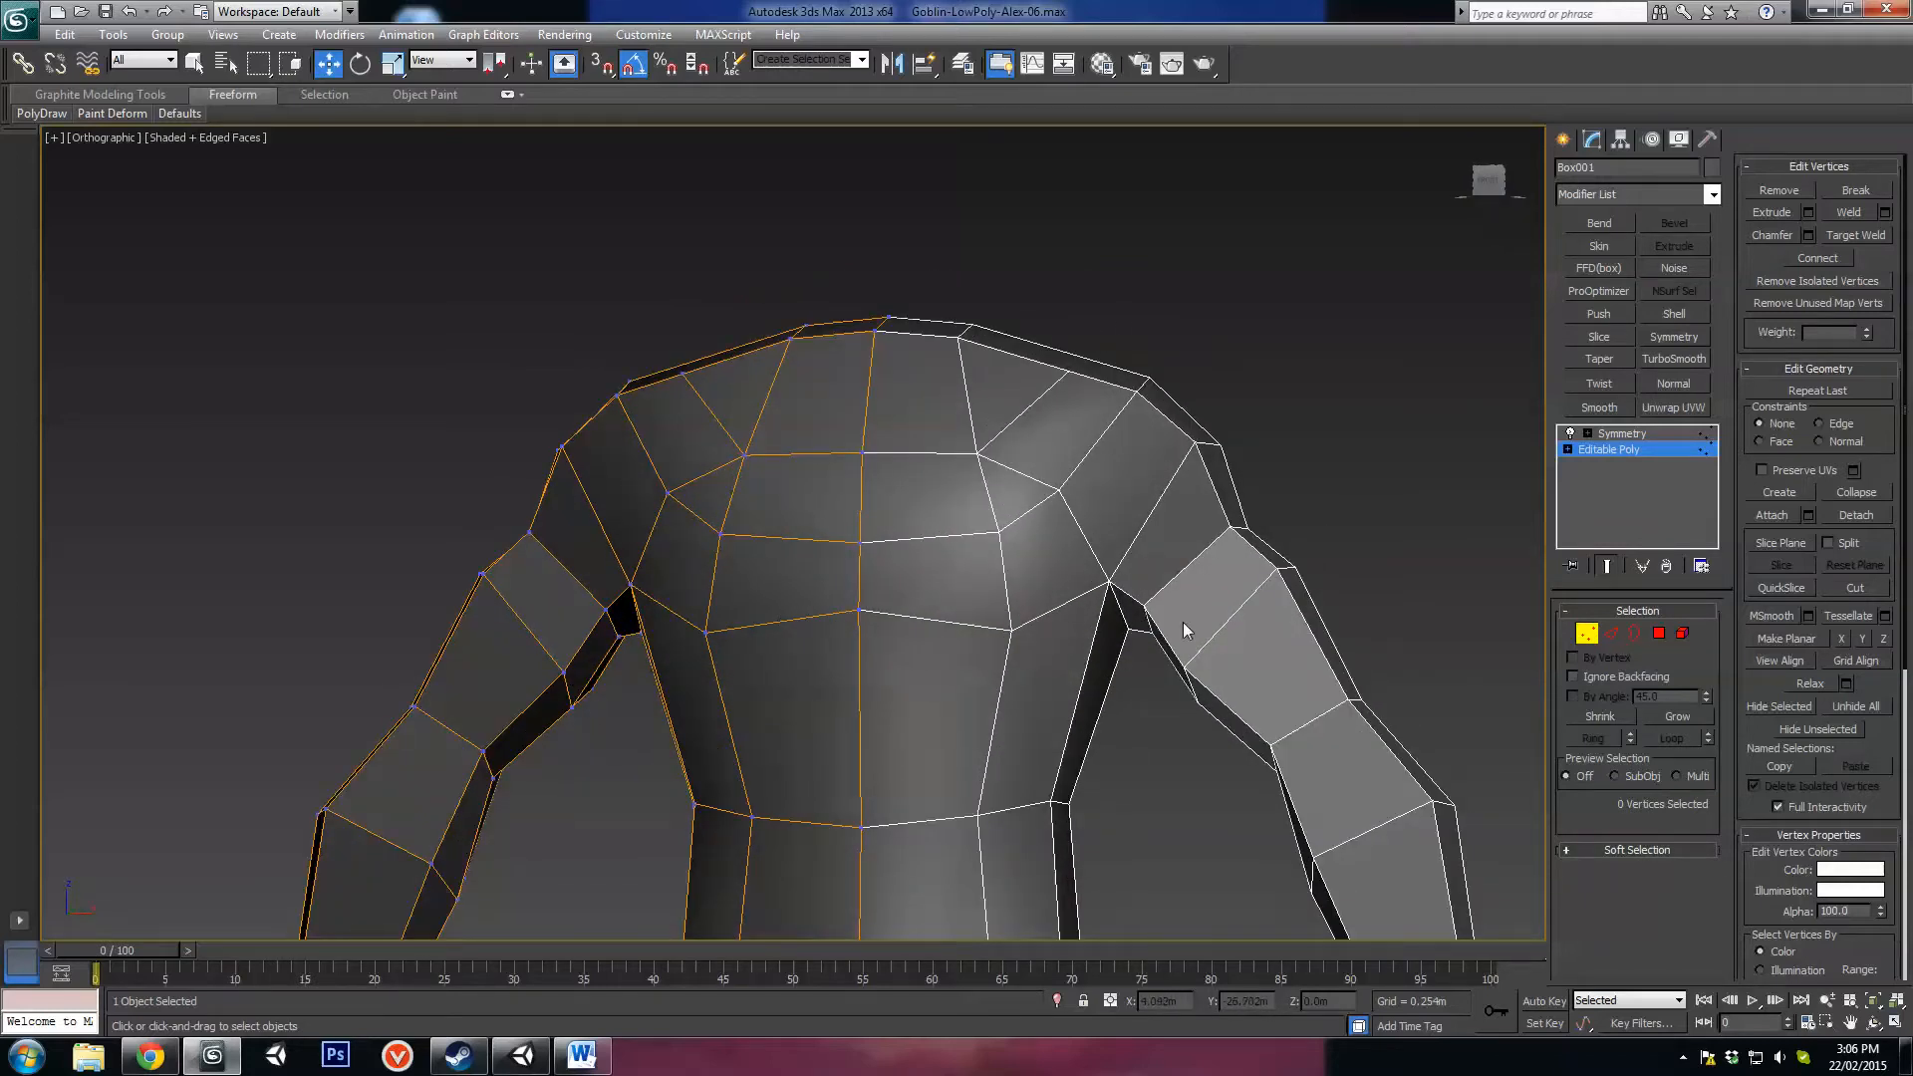
middle_click_drag(1182, 622, 1106, 468, "alt")
middle_click_drag(1062, 659, 1064, 456)
scroll(1109, 559, "down", 3)
key("ctrl+z")
key("ctrl+z")
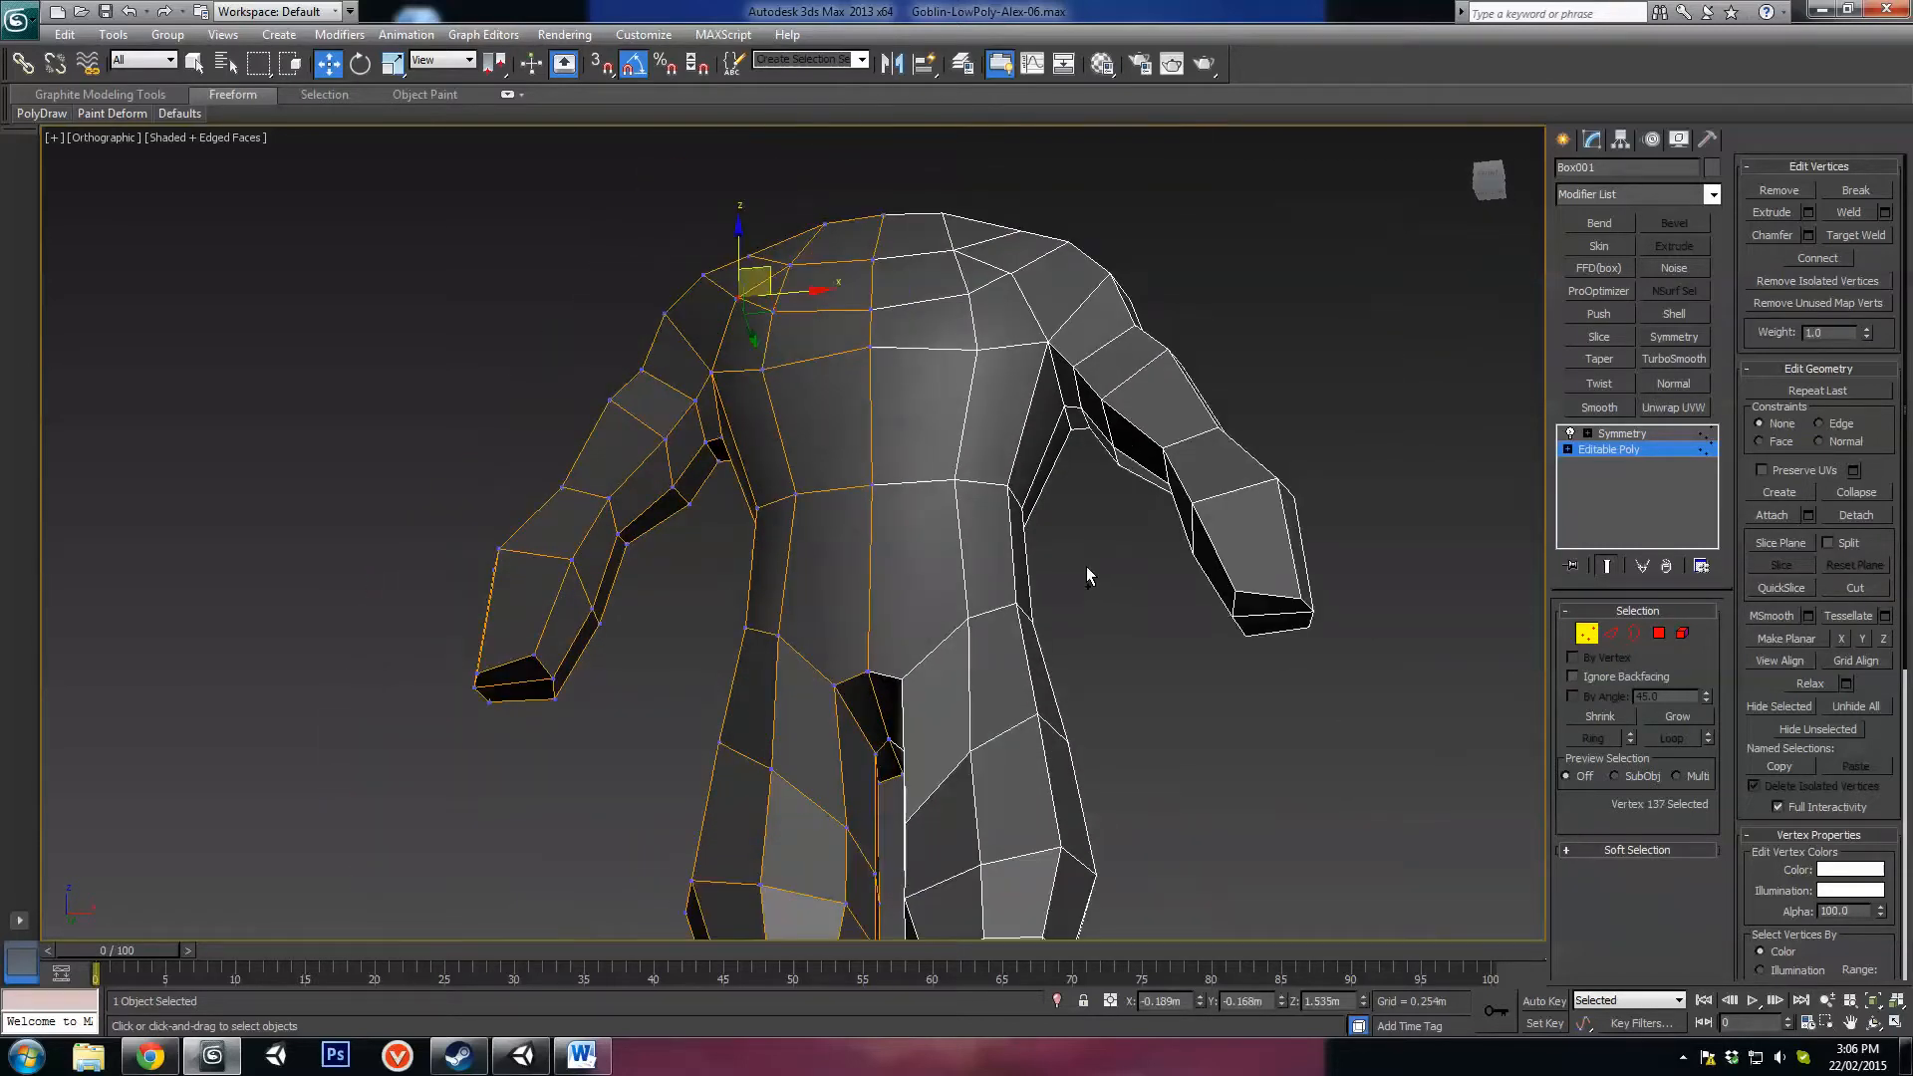
left_click(1587, 633)
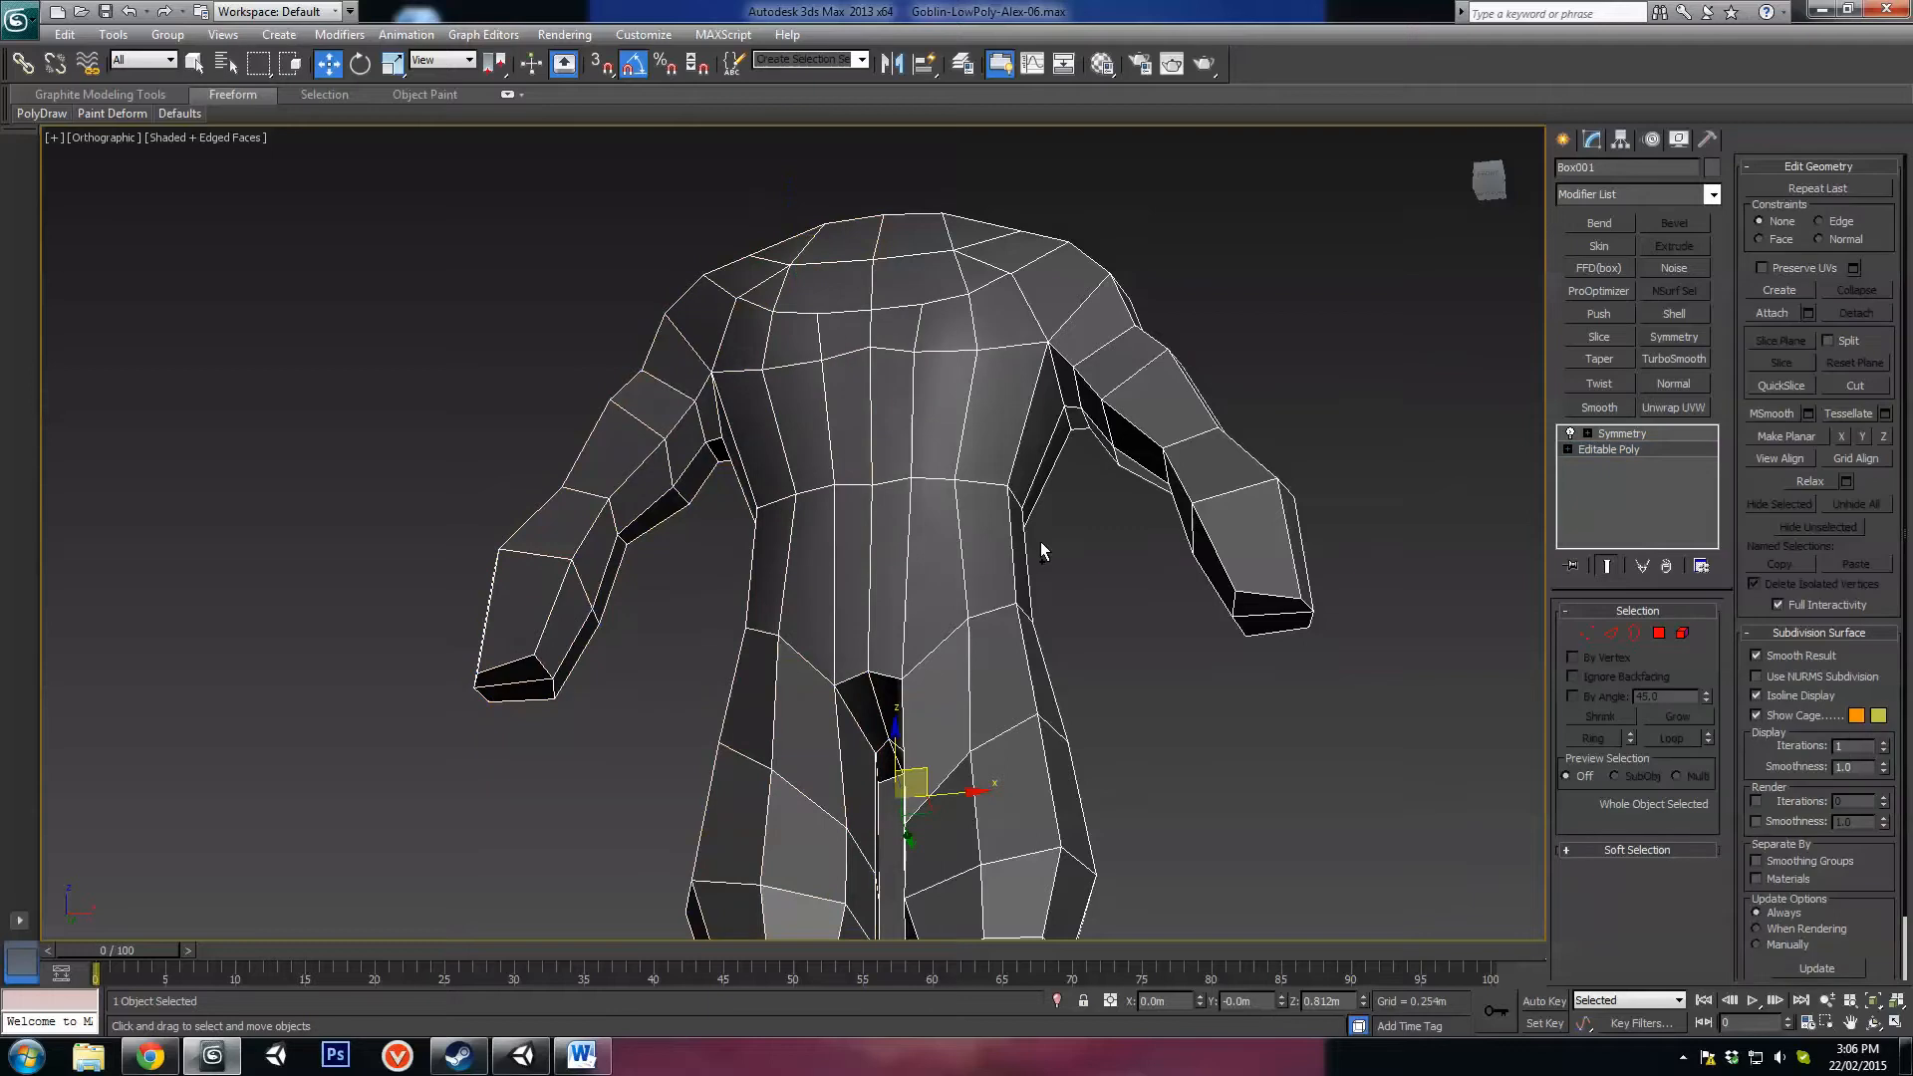
Step: Cut a new edge on the side of the torso from beneath the armpit up to the outer chest vertex
scroll(1026, 660, "up", 3)
middle_click_drag(911, 454, 933, 516, "alt")
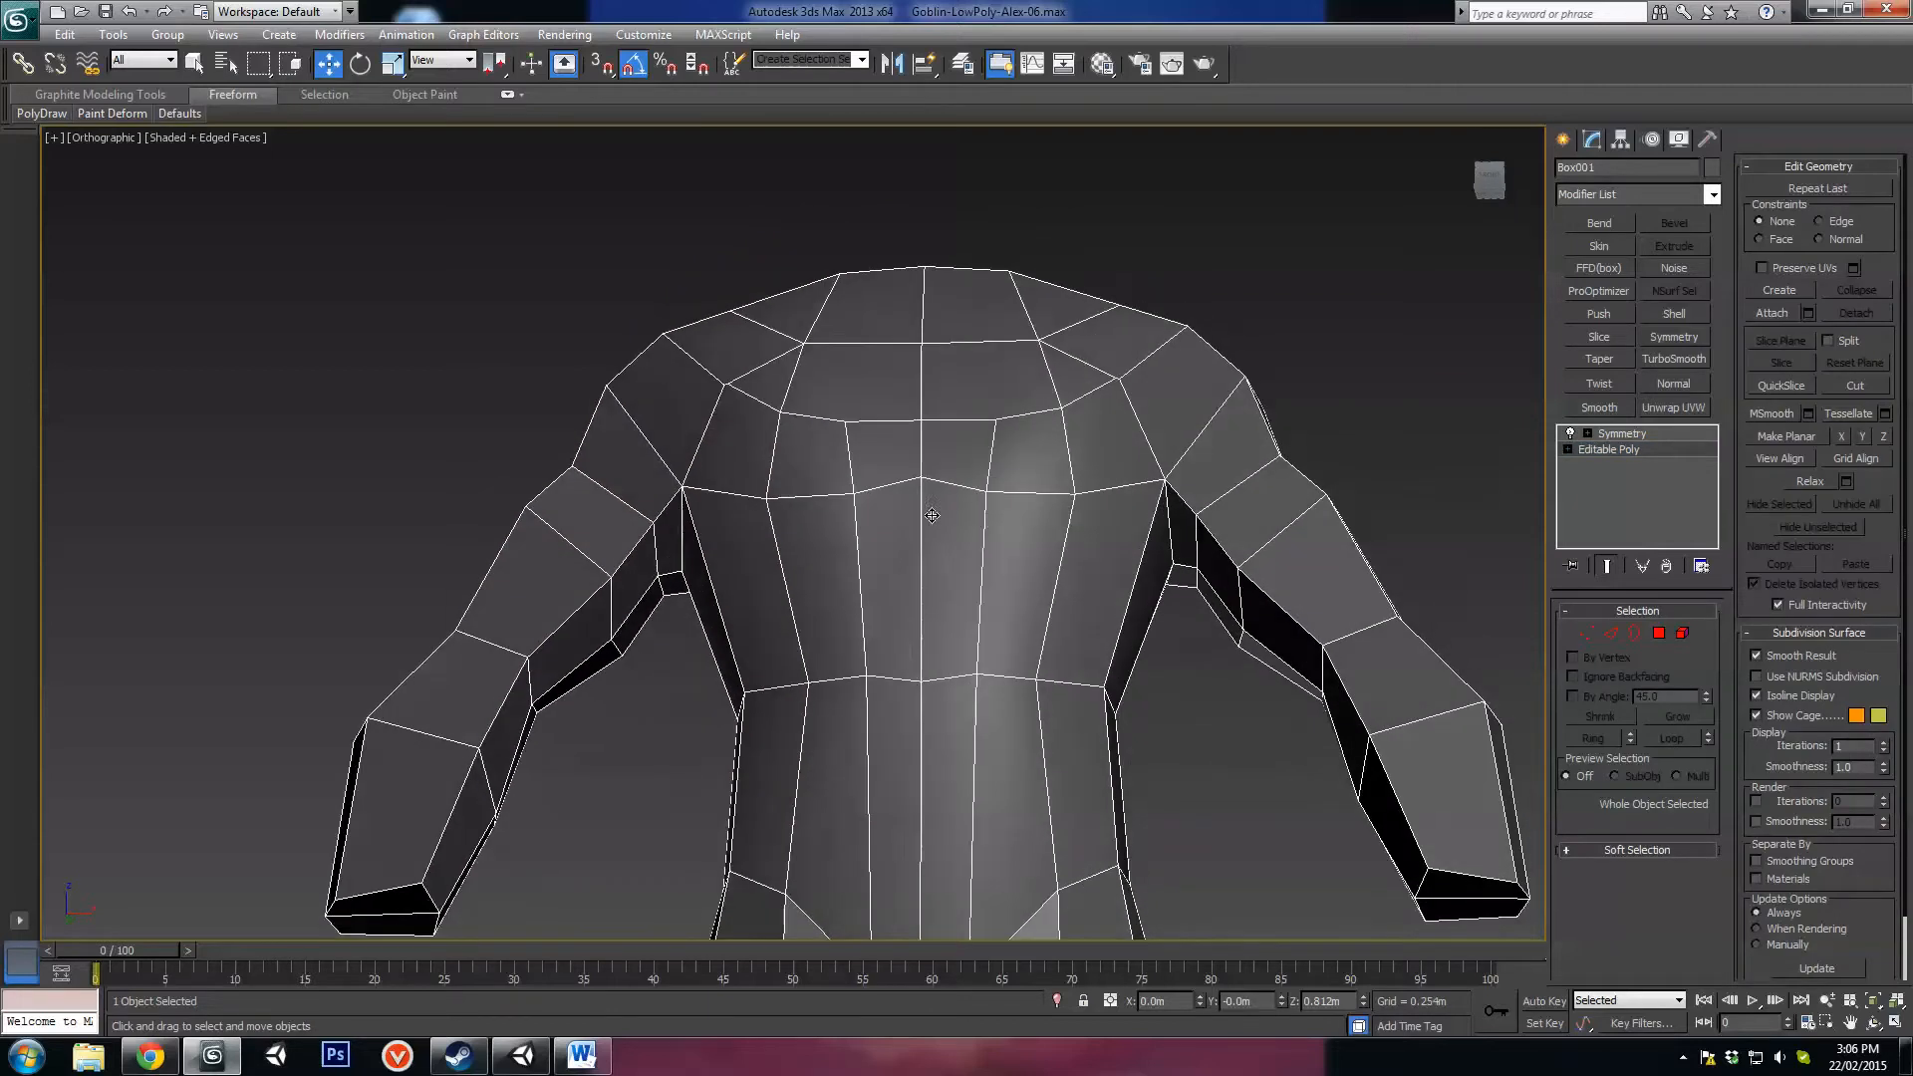
mouse_move(1064, 517)
middle_mouse_down()
mouse_move(1050, 614)
mouse_move(1136, 622)
mouse_move(1119, 504)
mouse_move(1068, 412)
mouse_move(1043, 535)
middle_mouse_up()
mouse_move(1136, 628)
middle_mouse_down("alt")
mouse_move(1120, 598)
mouse_move(1111, 638)
middle_mouse_up("alt")
scroll(1111, 638, "up", 2)
middle_click_drag(1324, 532, 1293, 536, "alt")
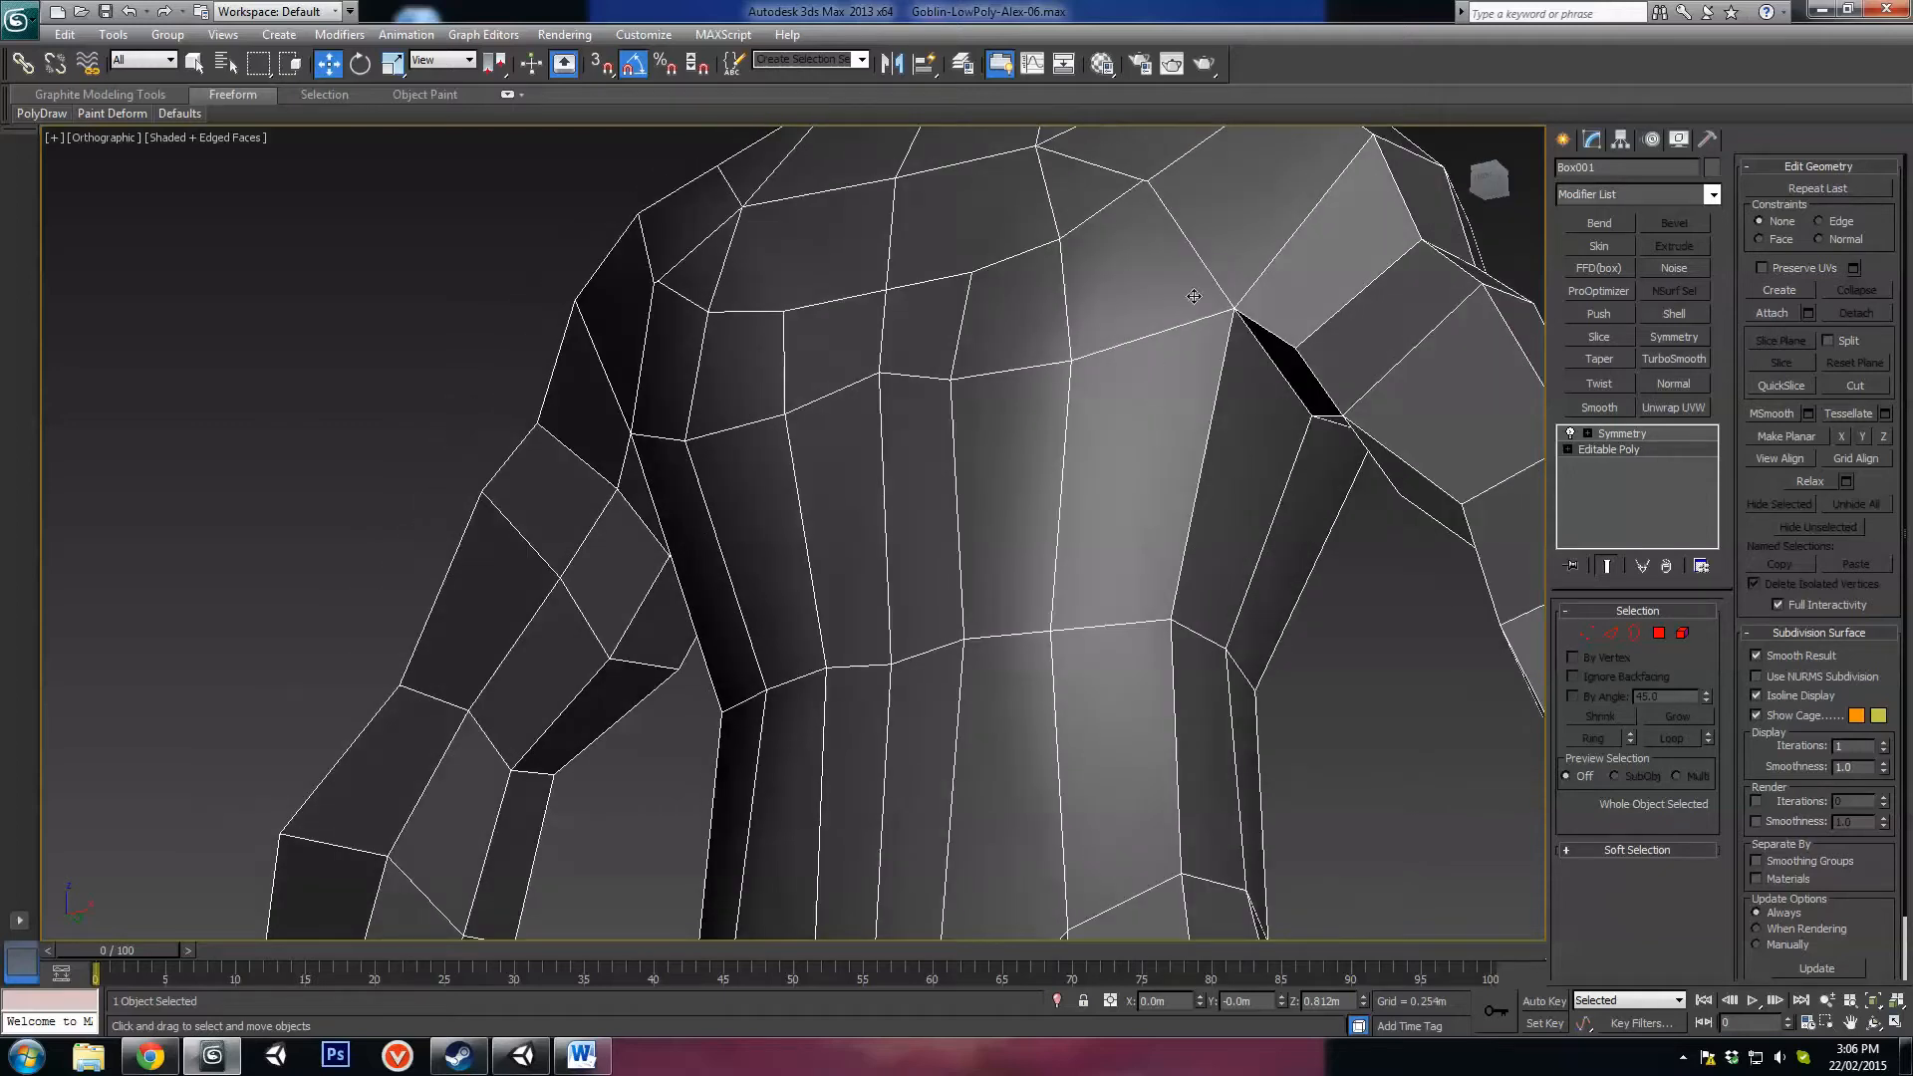
left_click(1611, 633)
left_click(1855, 631)
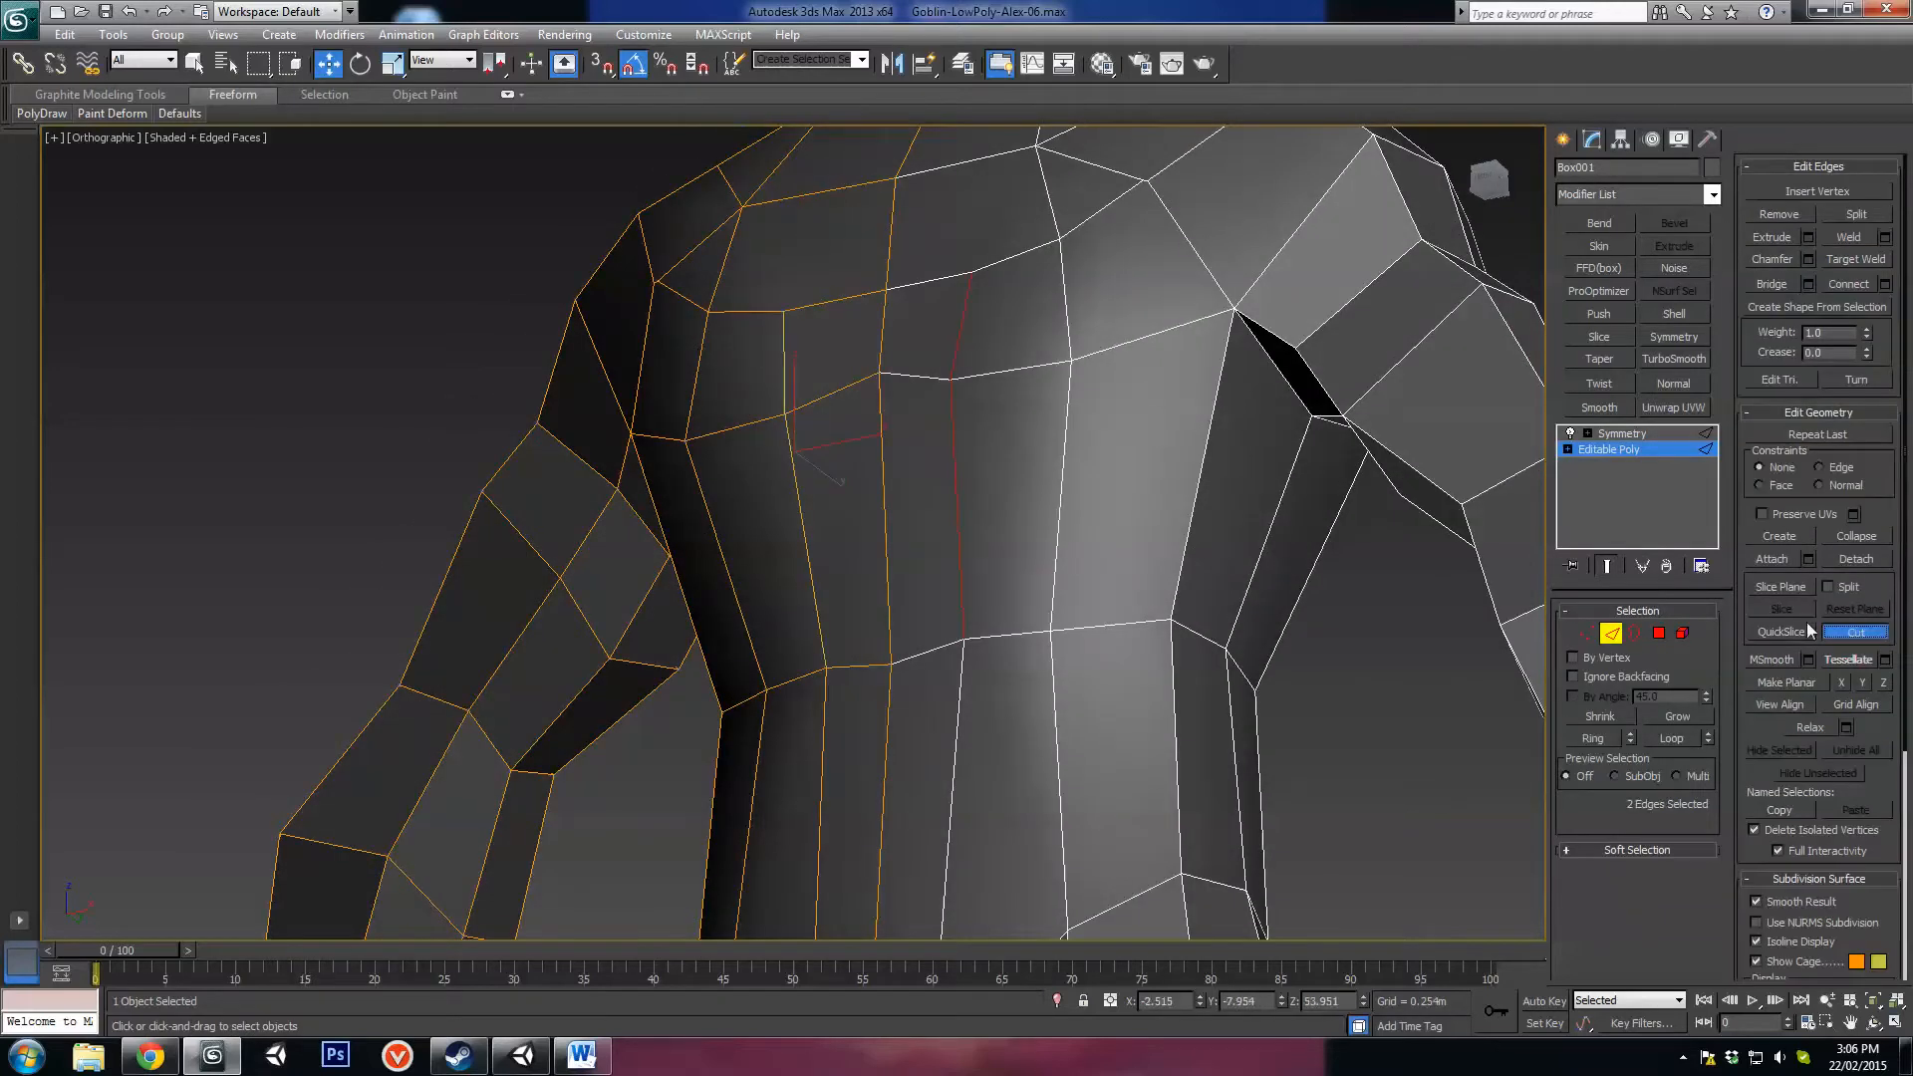
middle_click_drag(1349, 582, 1340, 678)
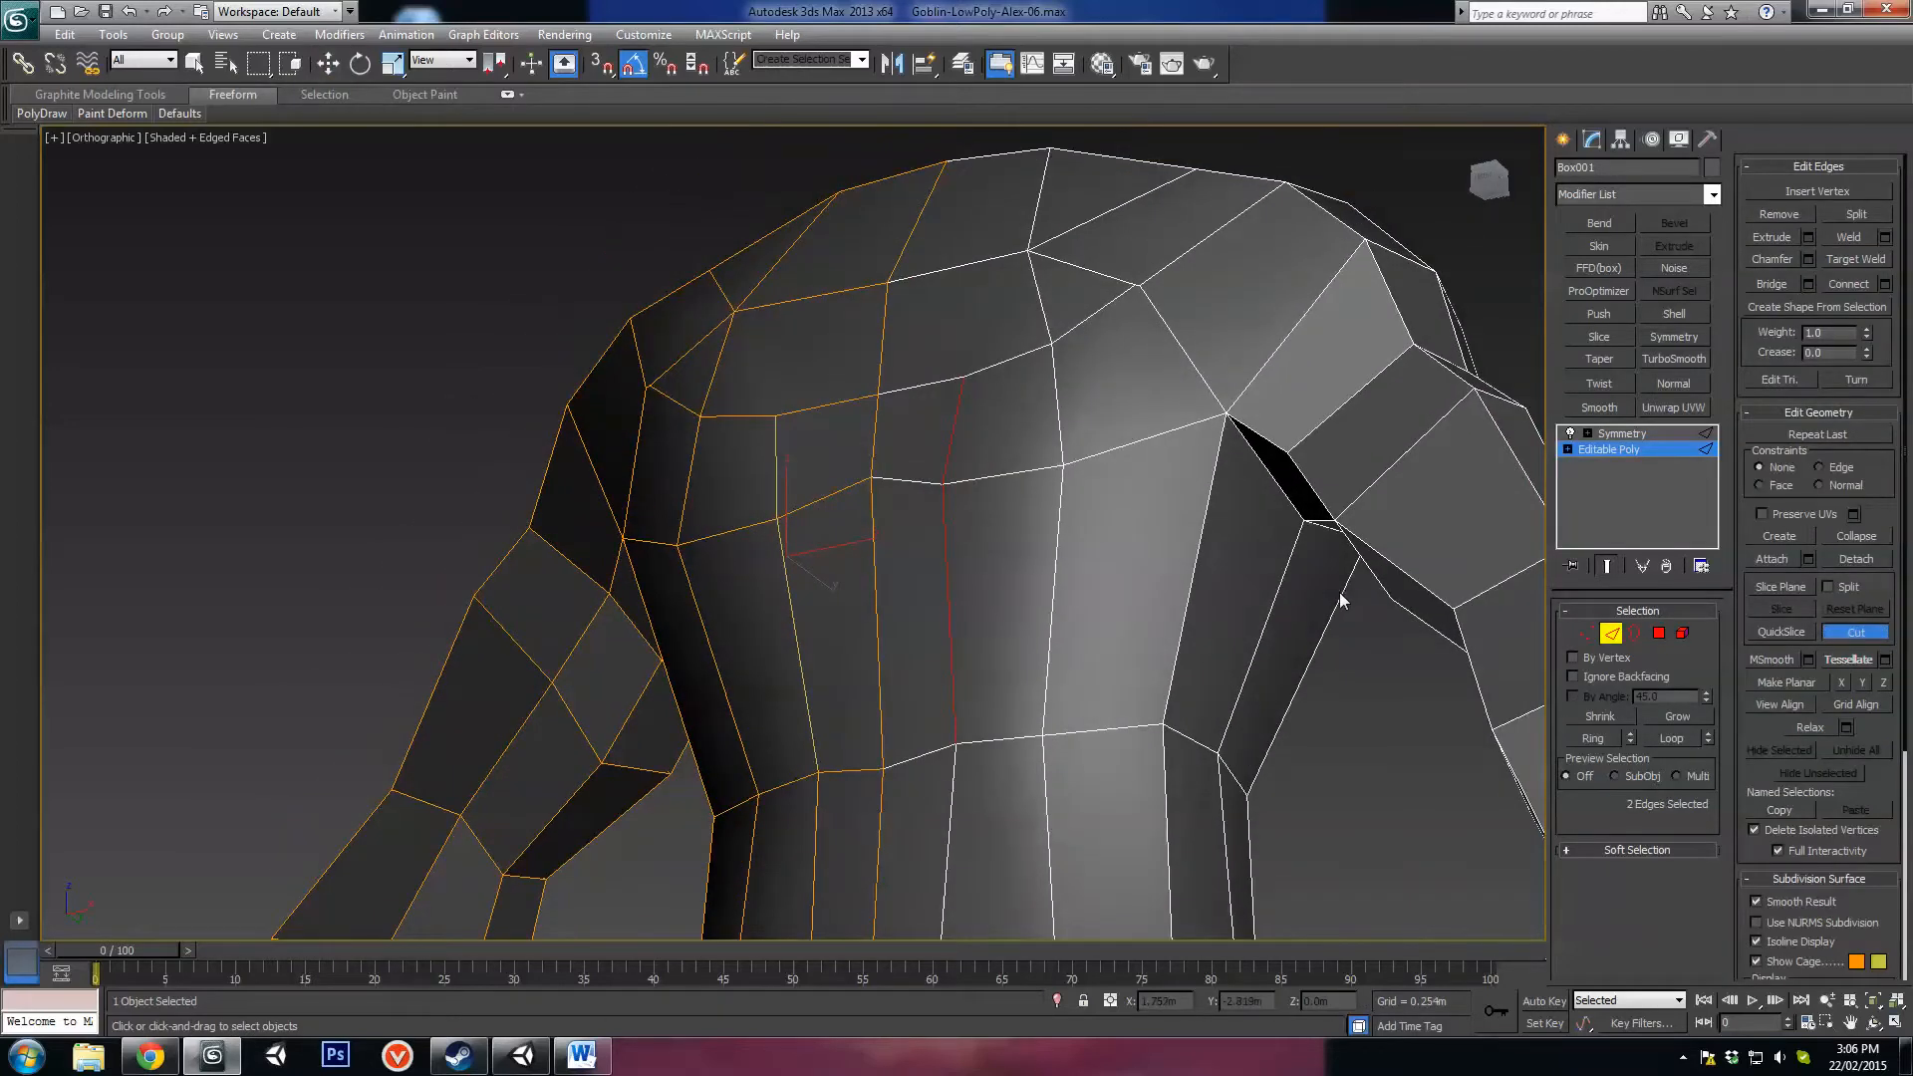
middle_click_drag(1046, 634, 456, 658, "alt")
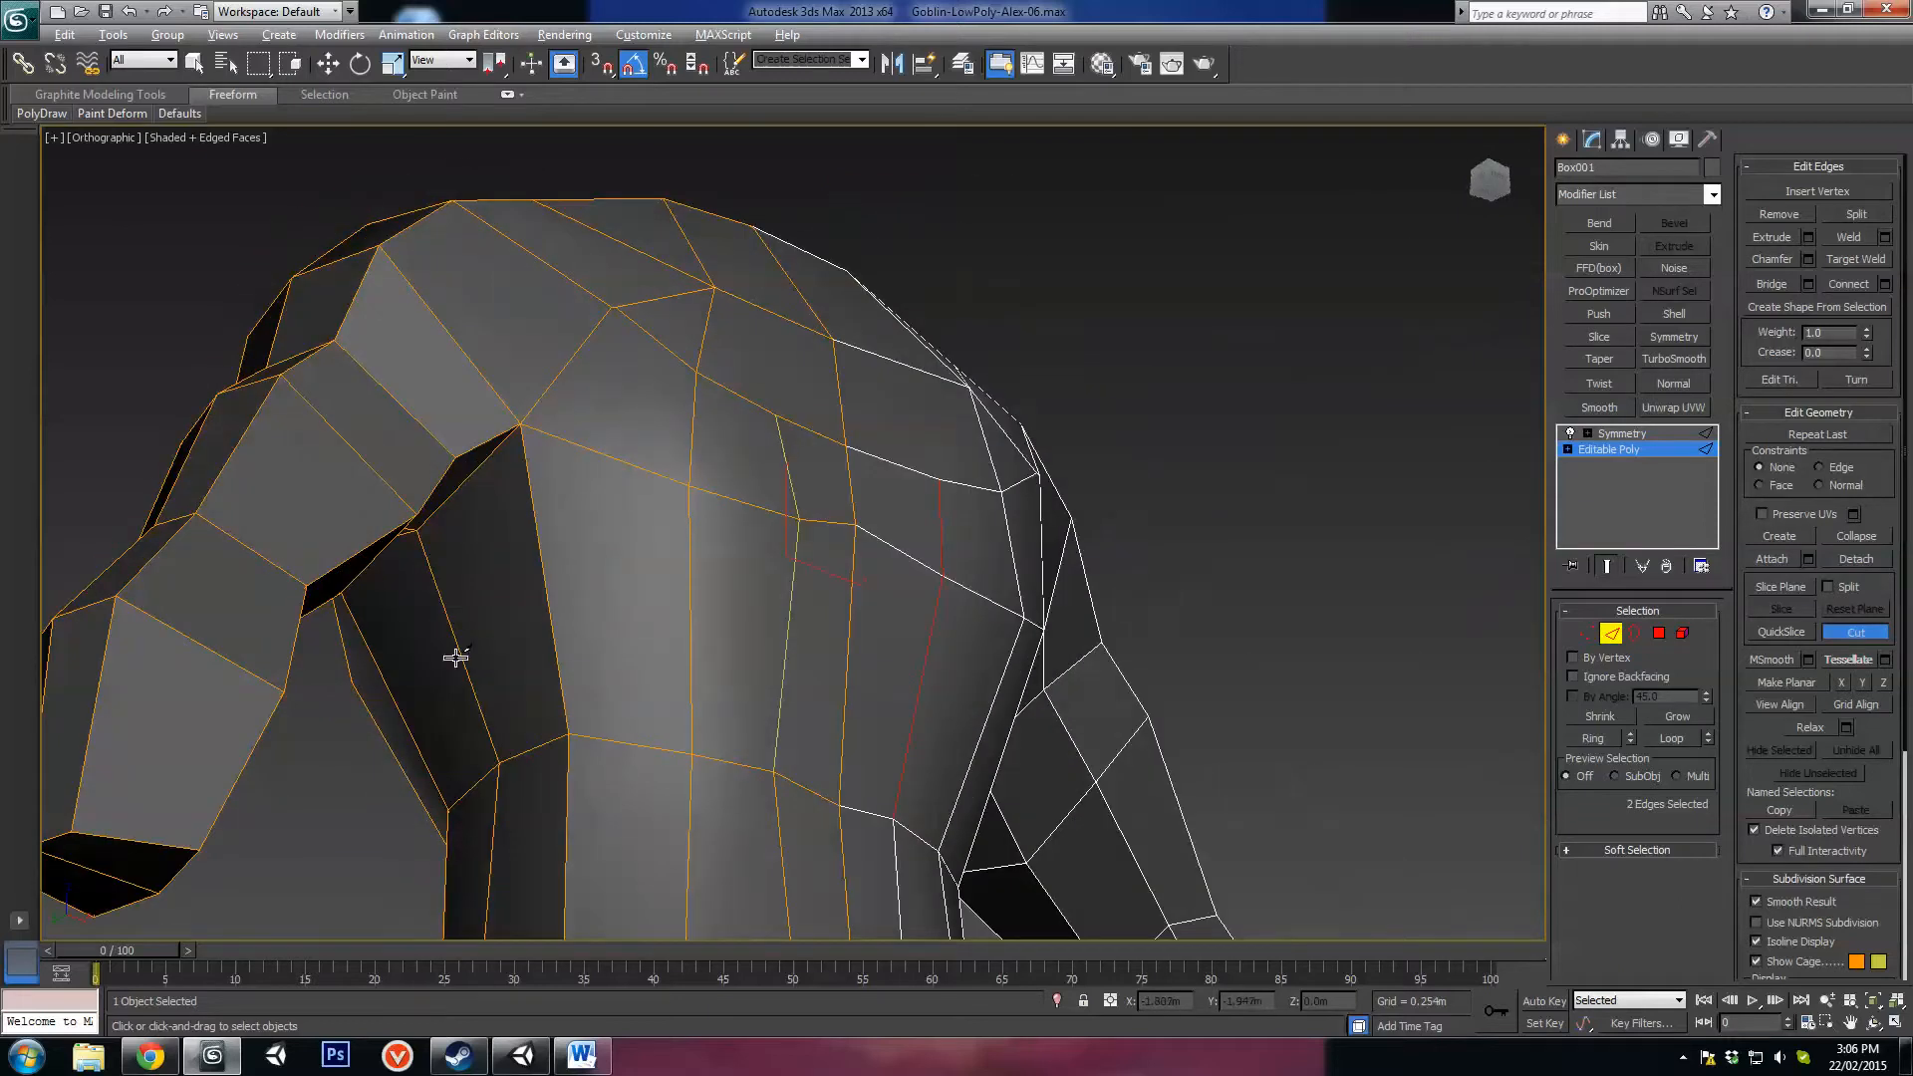
left_click(358, 626)
left_click(534, 505)
middle_click_drag(602, 551, 564, 547, "alt")
scroll(564, 547, "down", 2)
scroll(528, 482, "up", 1)
middle_click_drag(528, 482, 770, 533)
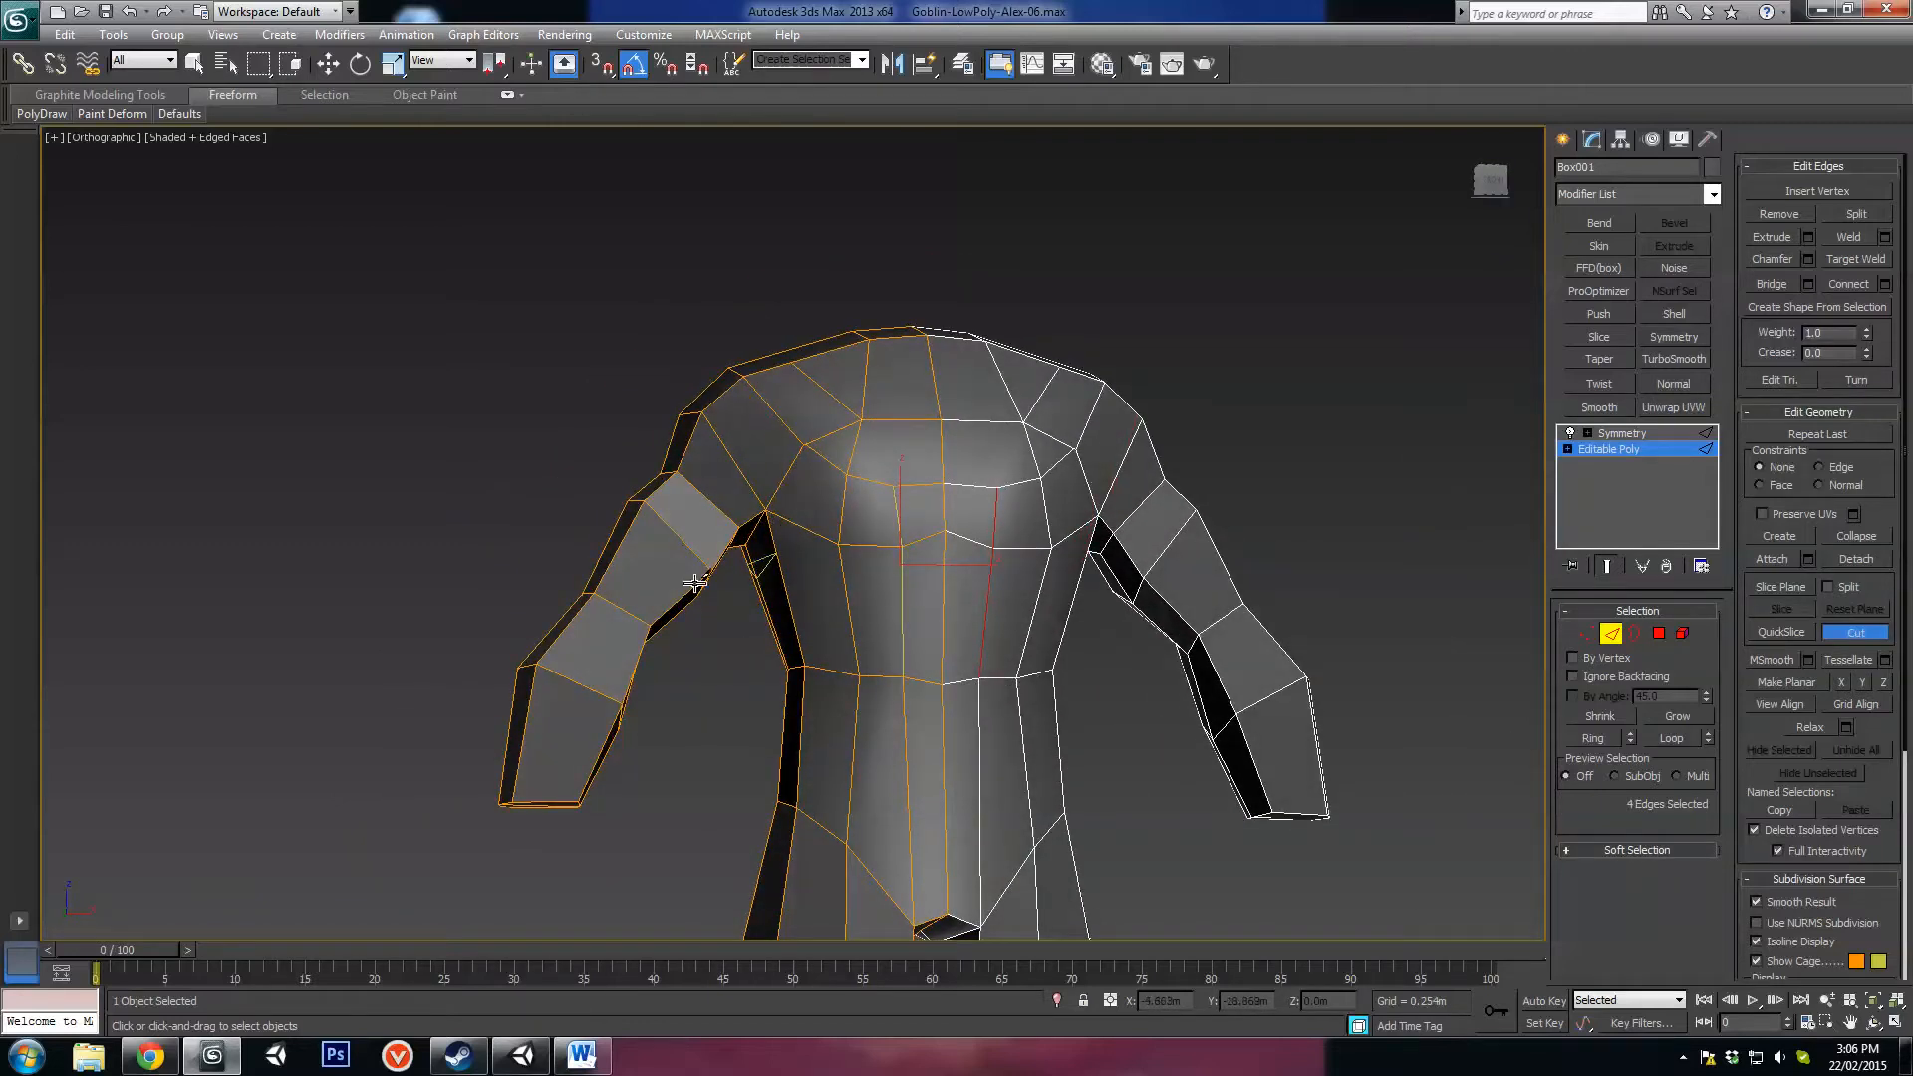
middle_click_drag(767, 415, 849, 589)
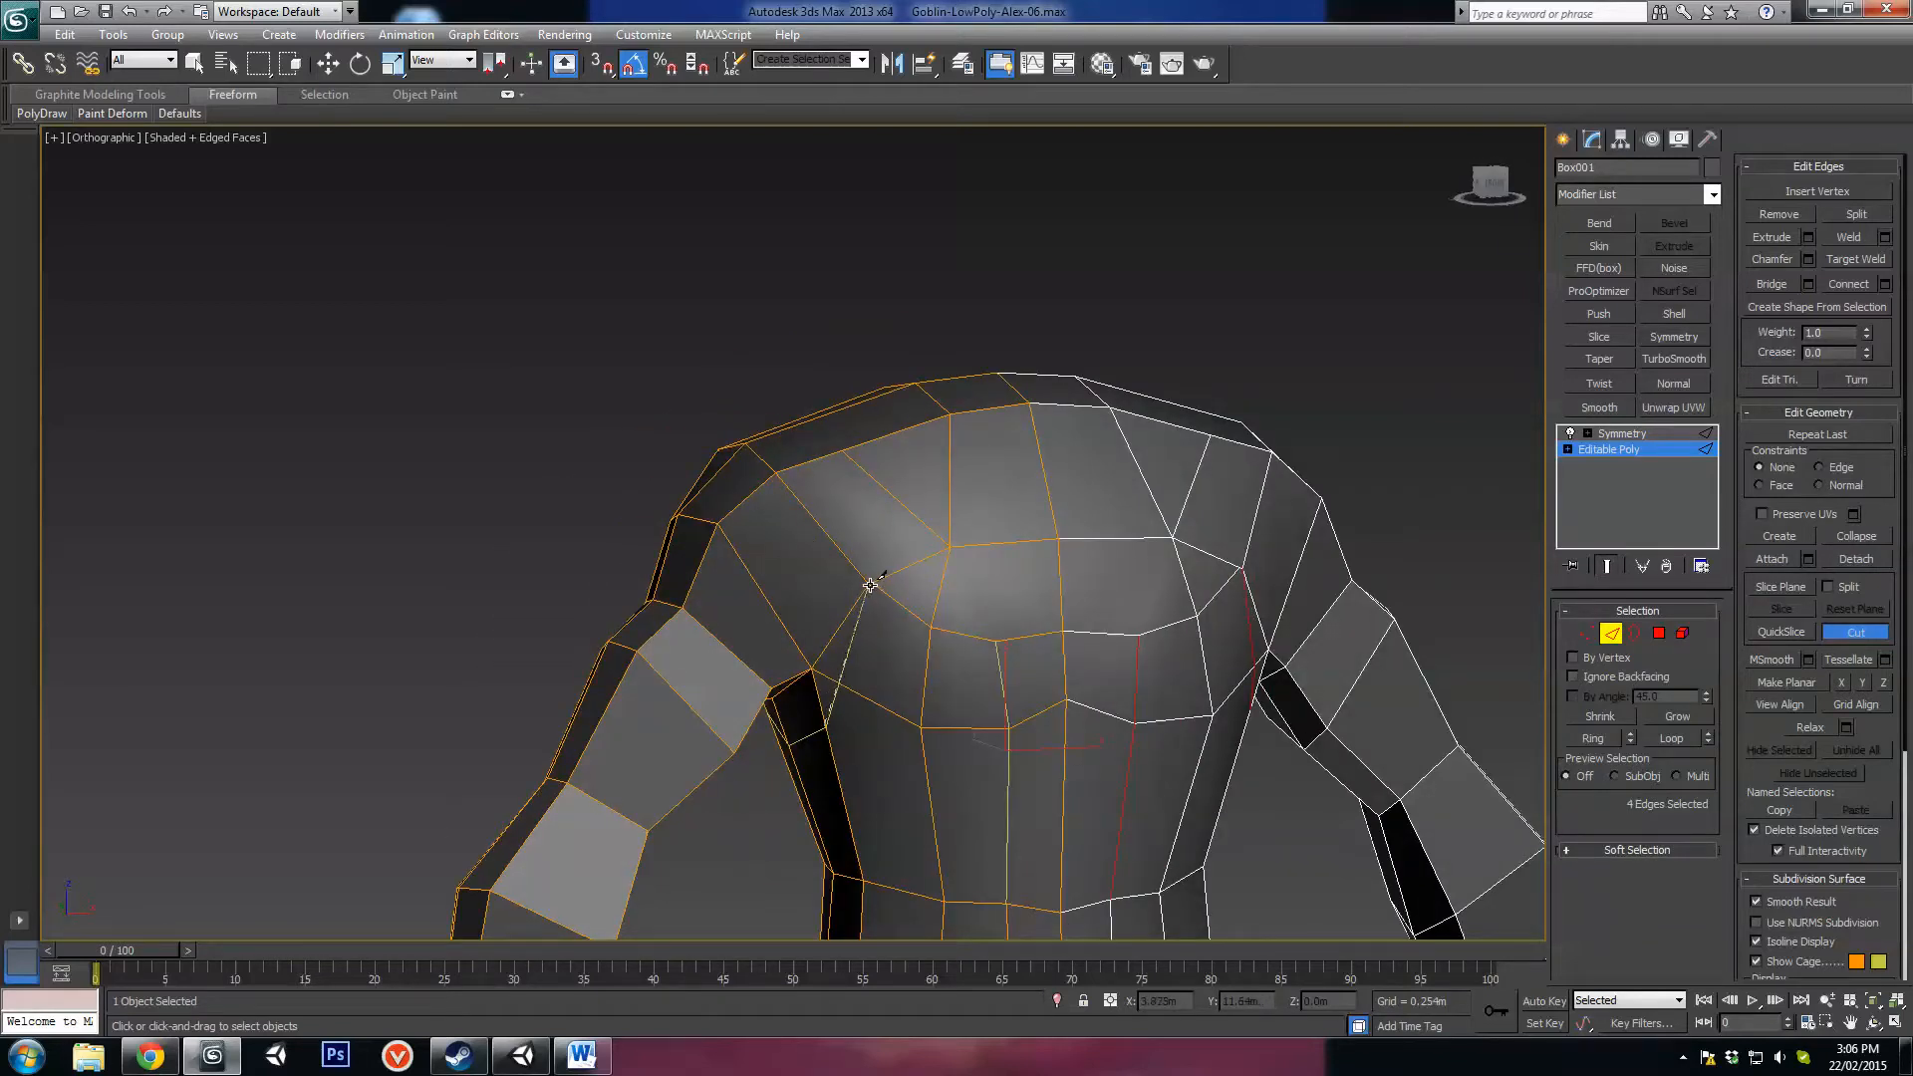
Step: Move the inner of the two nearly coincident outer chest vertices slightly up and toward the chest centre, and leave vertex editing
scroll(880, 674, "up", 3)
key("1")
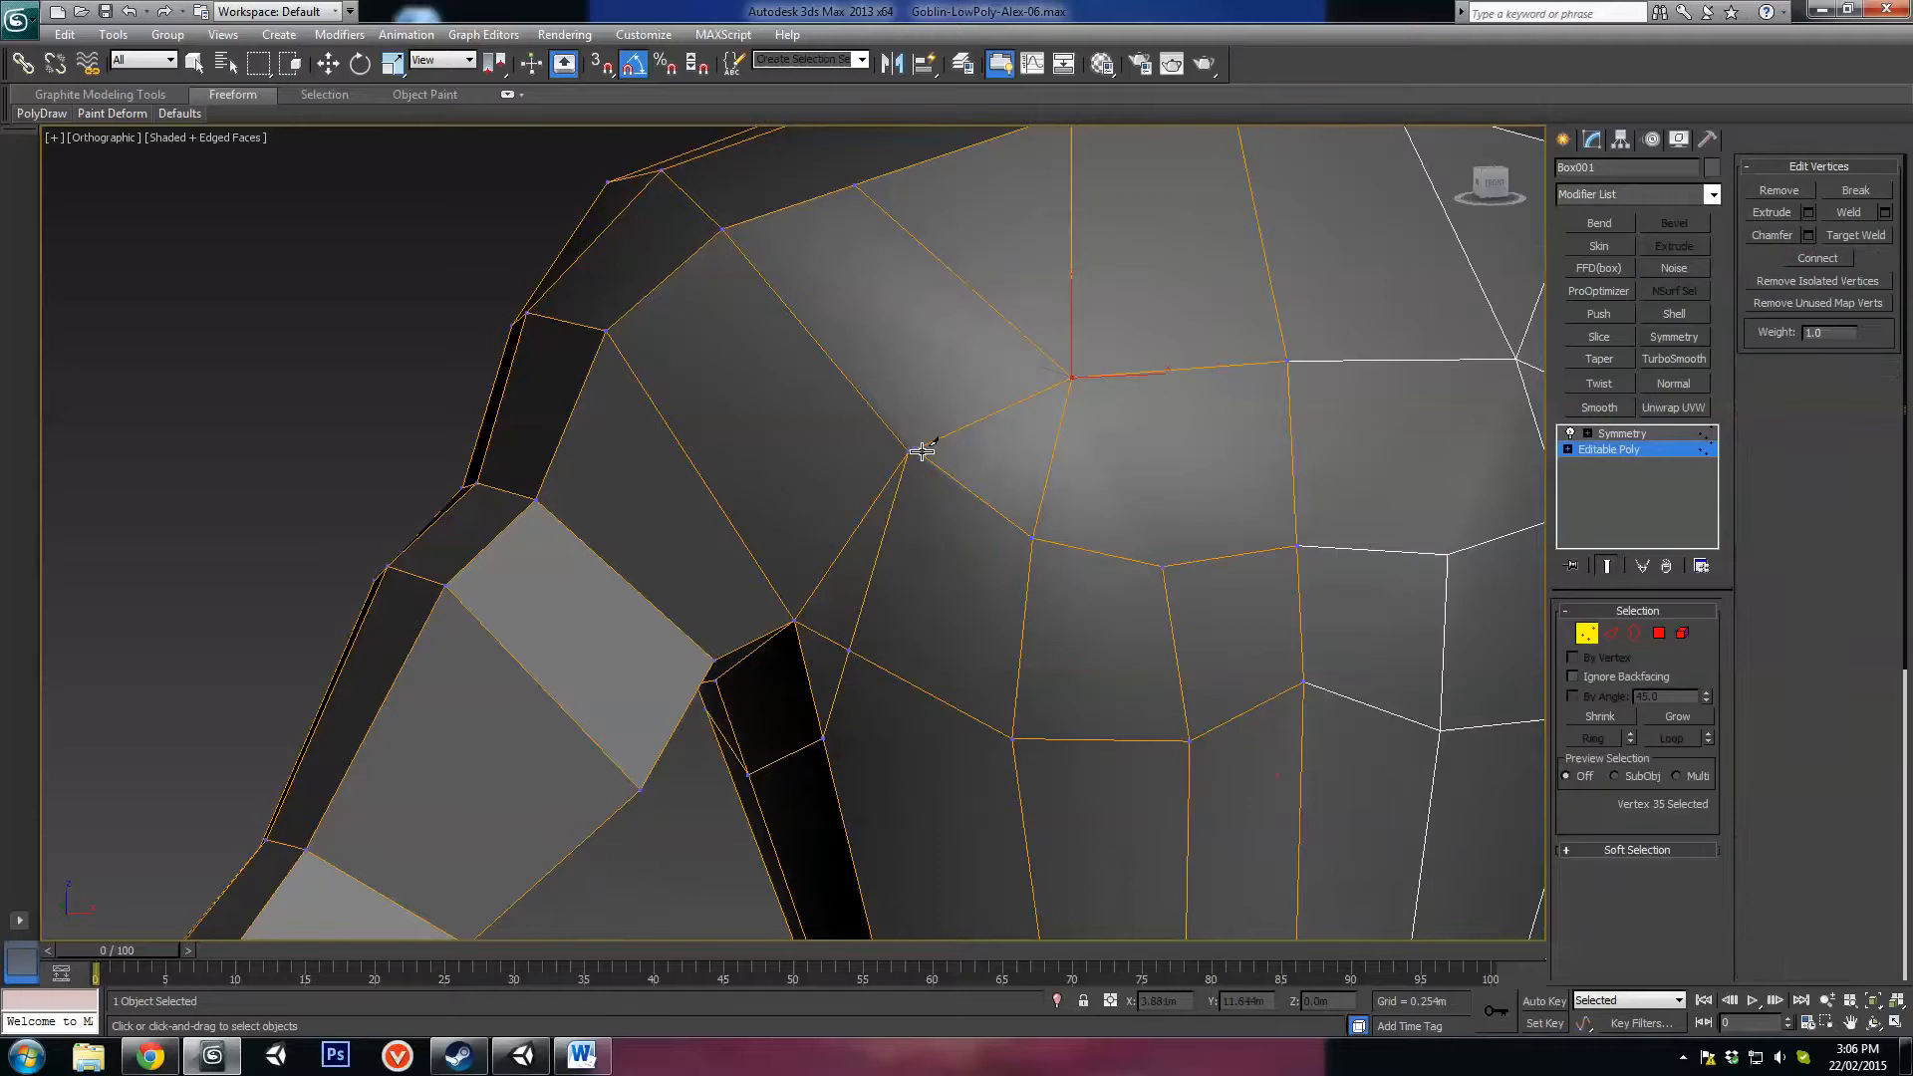
right_click(922, 451)
right_click(924, 476)
left_click(1313, 398)
middle_click_drag(974, 487, 946, 531)
scroll(945, 531, "up", 4)
right_click(1195, 572)
left_click(859, 552)
middle_click_drag(1001, 595, 956, 595, "alt")
scroll(955, 596, "down", 4)
scroll(973, 598, "up", 4)
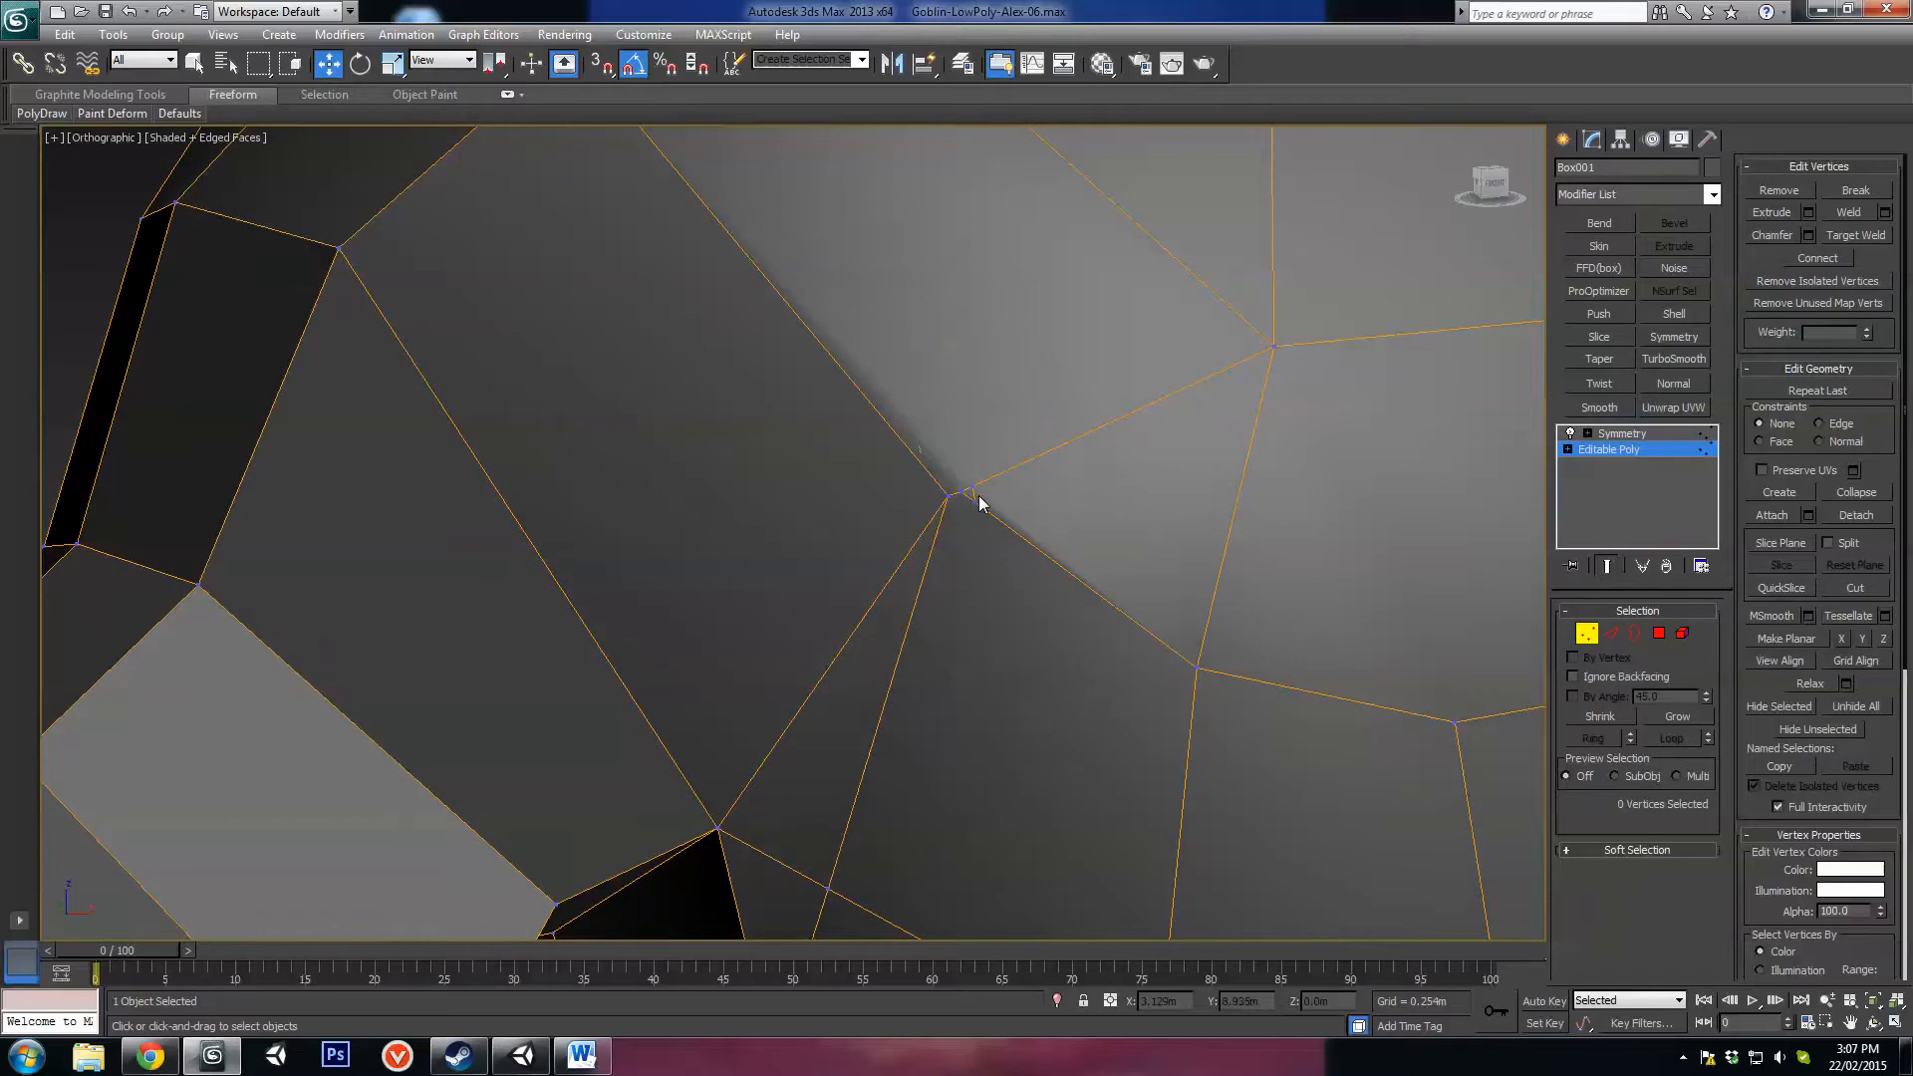
left_click(968, 493)
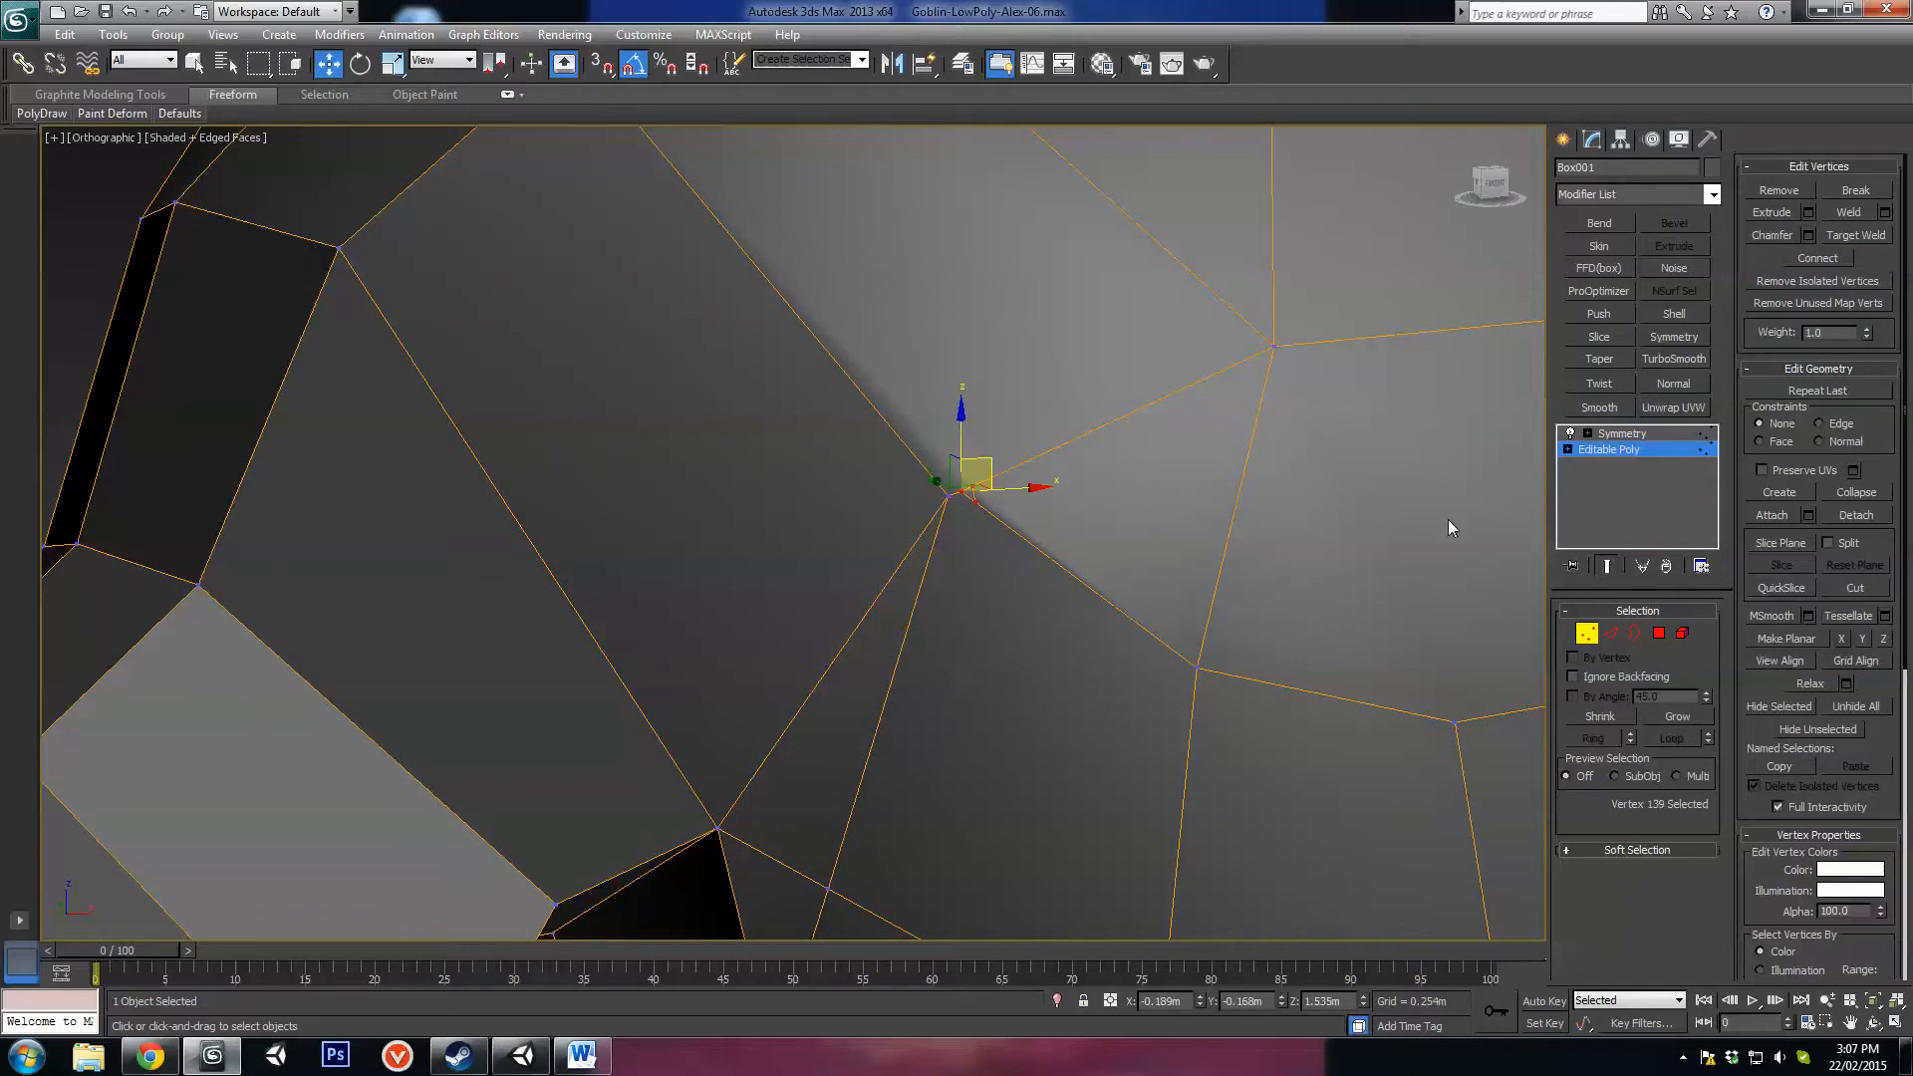
left_click_drag(988, 471, 996, 460)
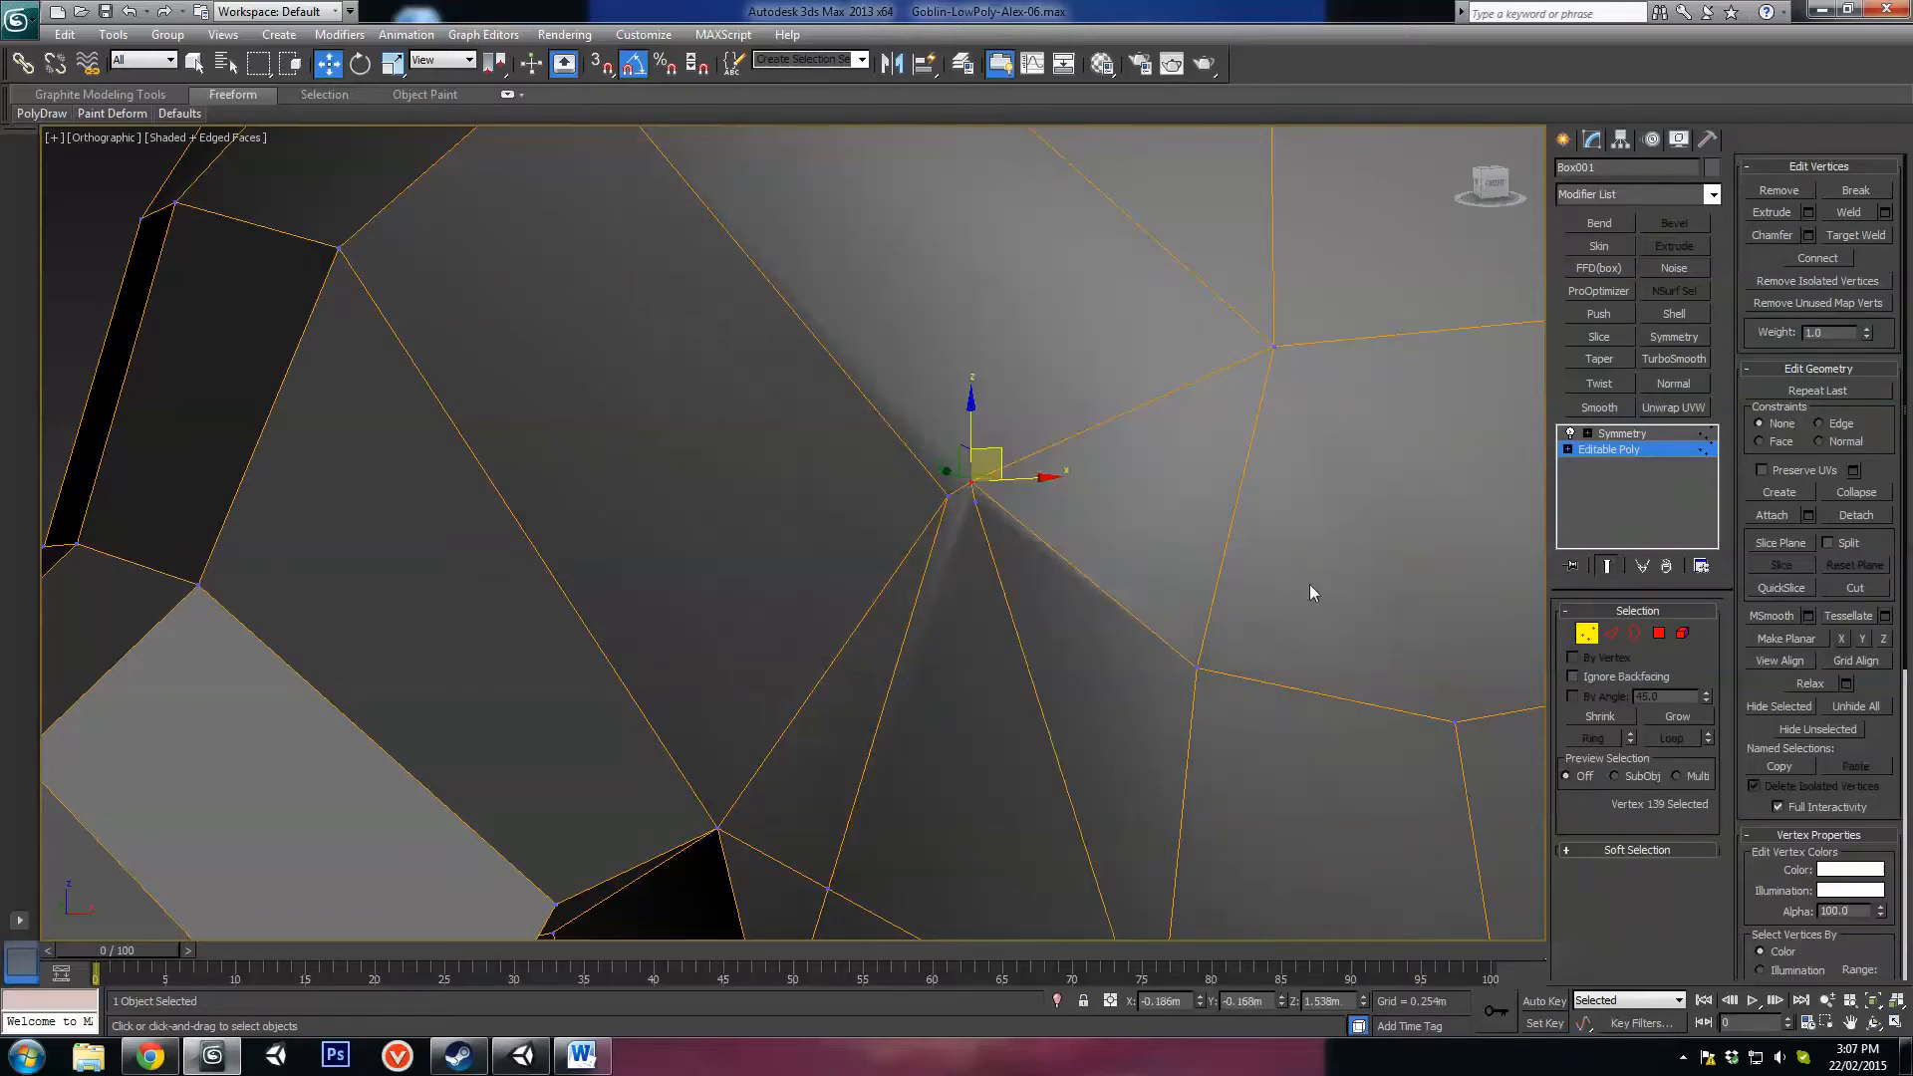
left_click(1584, 634)
key("z")
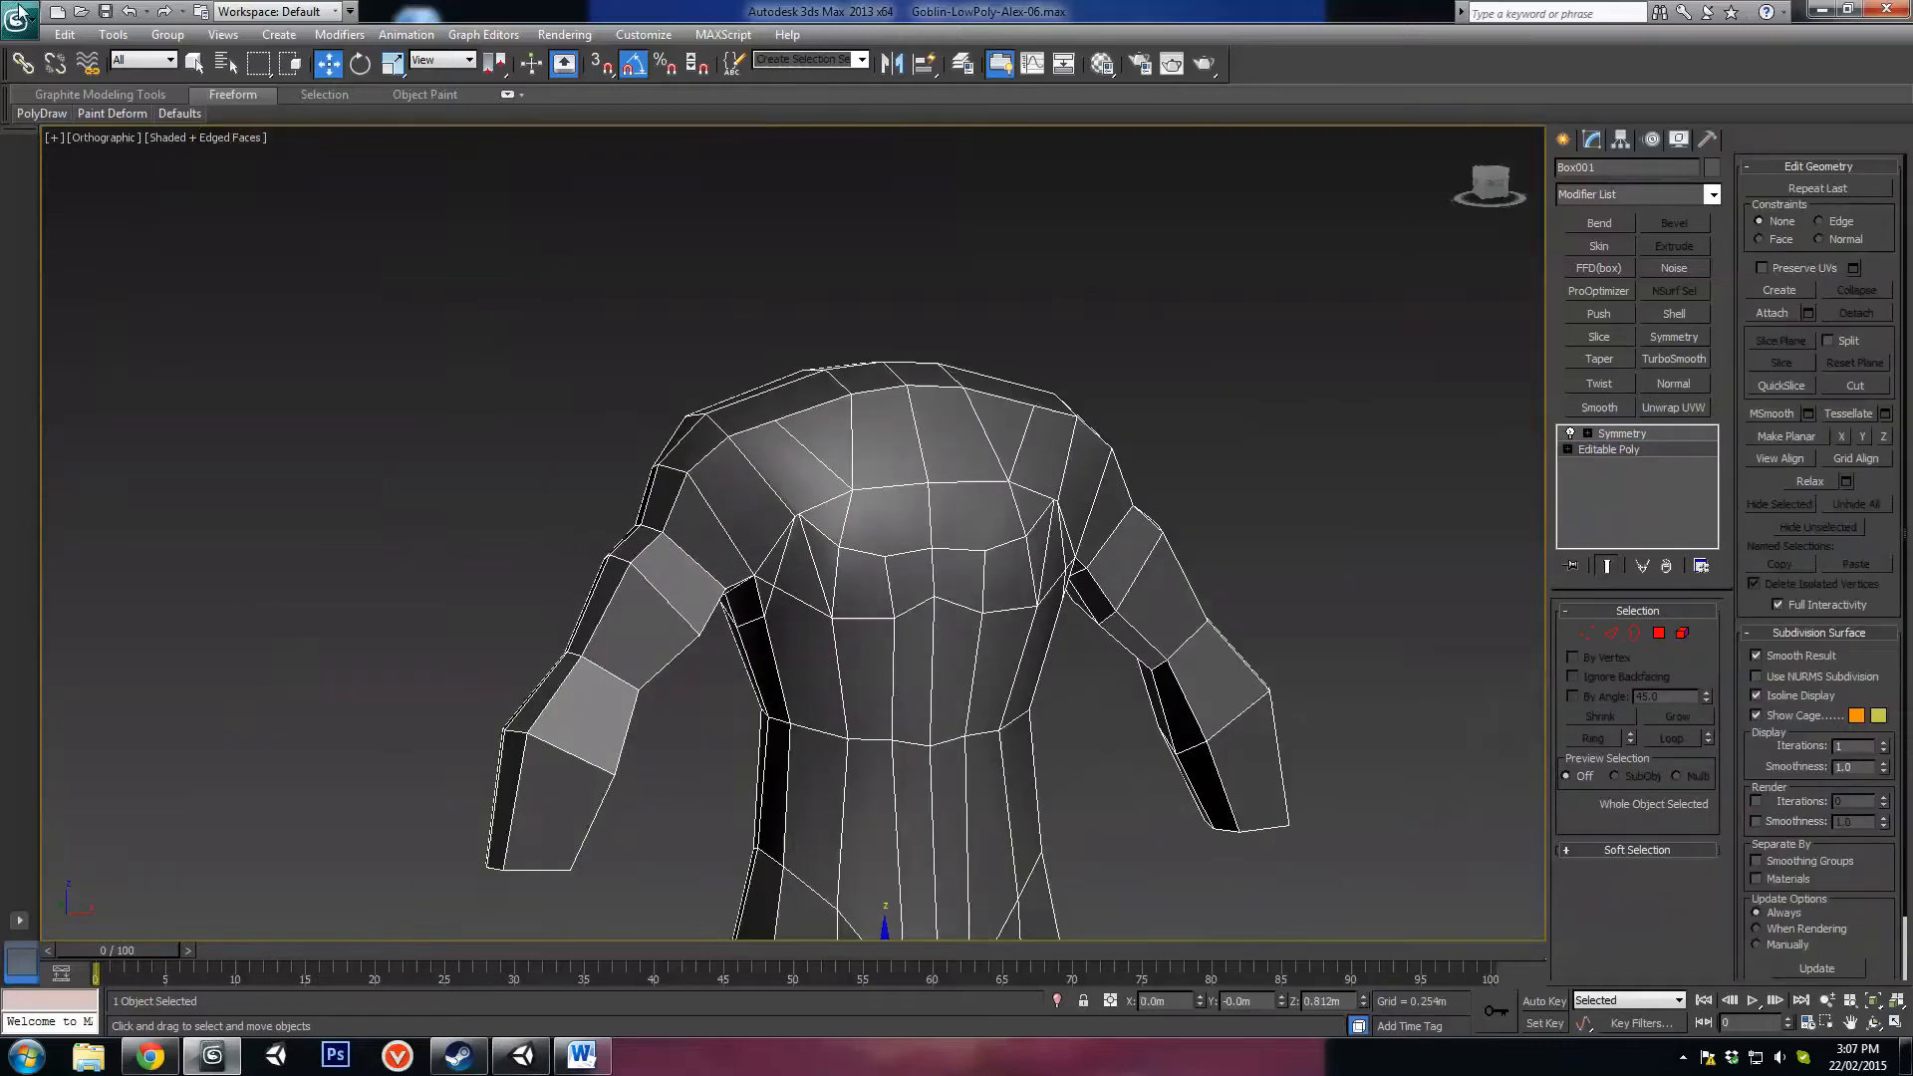
Step: Reopen Goblin-LowPoly-Alex-06.max, discarding the unsaved changes
left_click(22, 22)
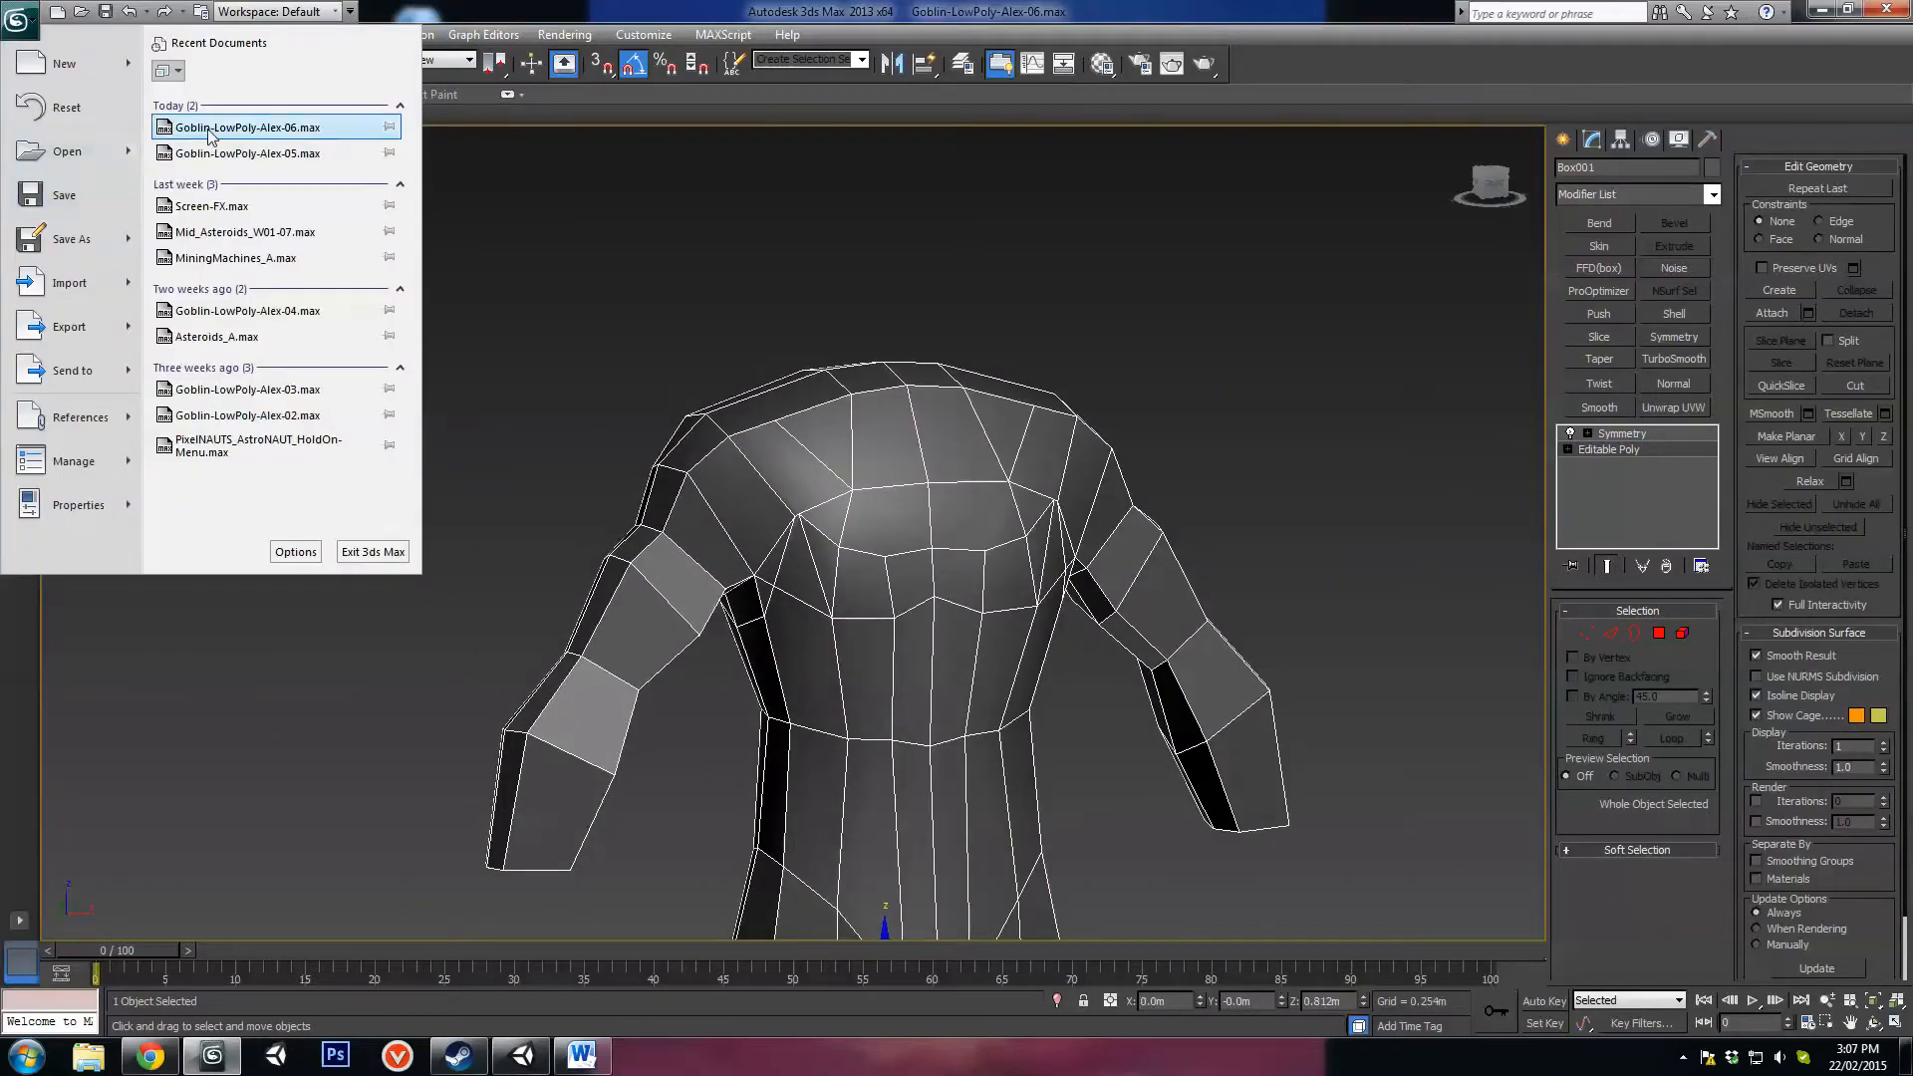
left_click(264, 150)
left_click(973, 592)
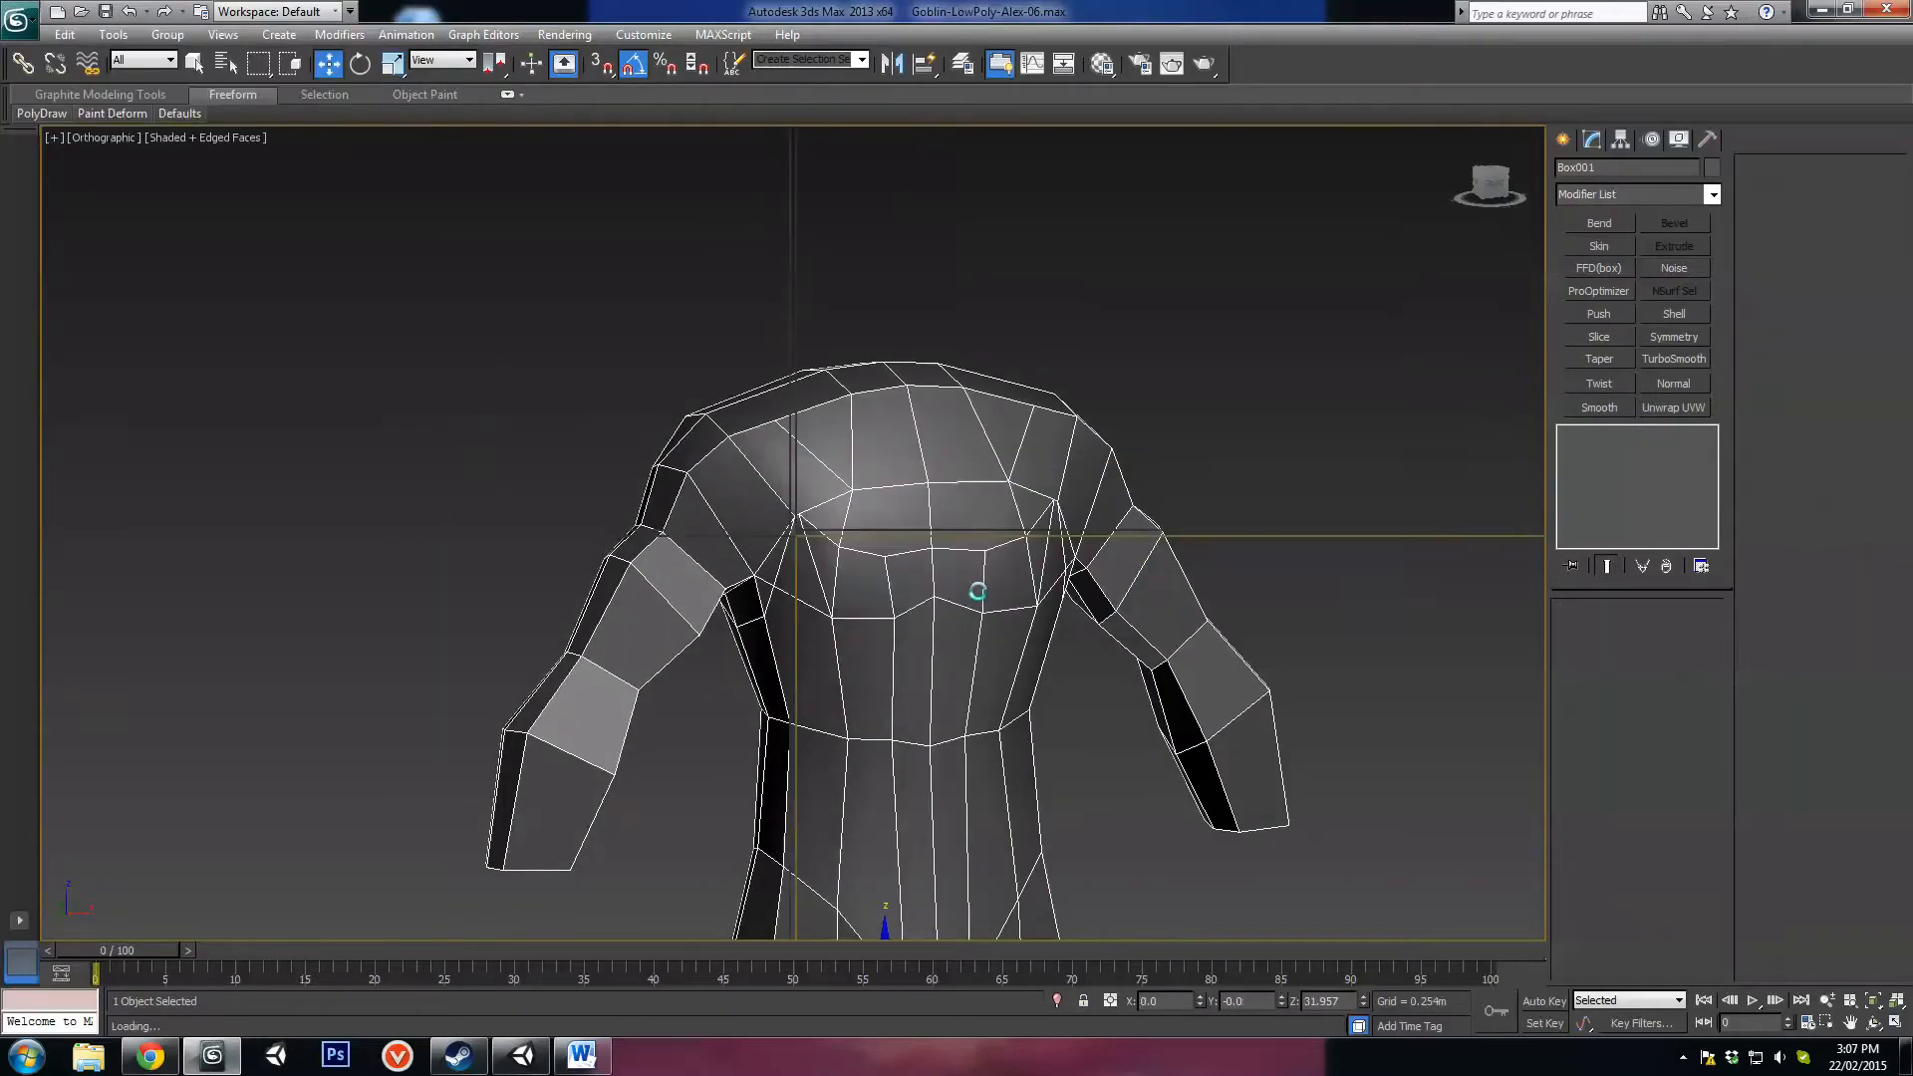
left_click(1193, 703)
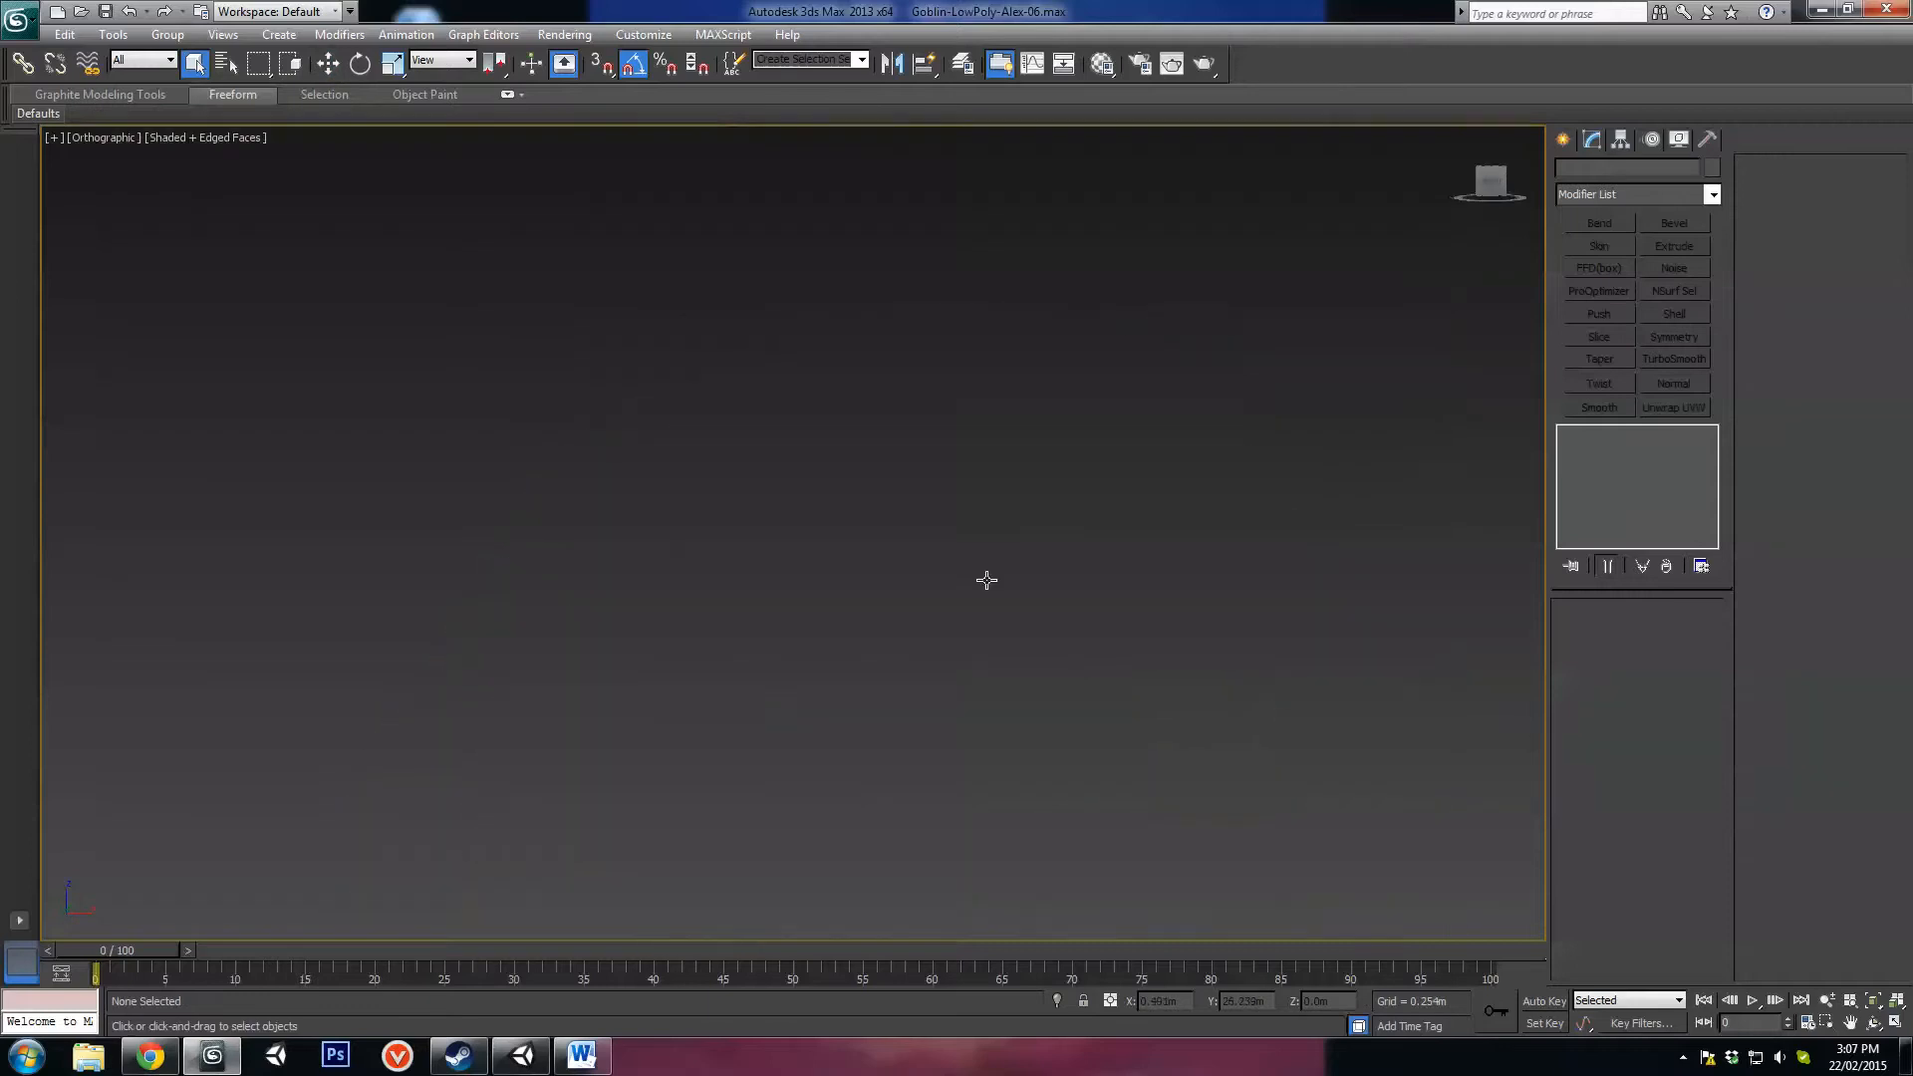
Step: Select the goblin body and unhide the head and the reference image planes
left_click(903, 488)
scroll(946, 561, "down", 6)
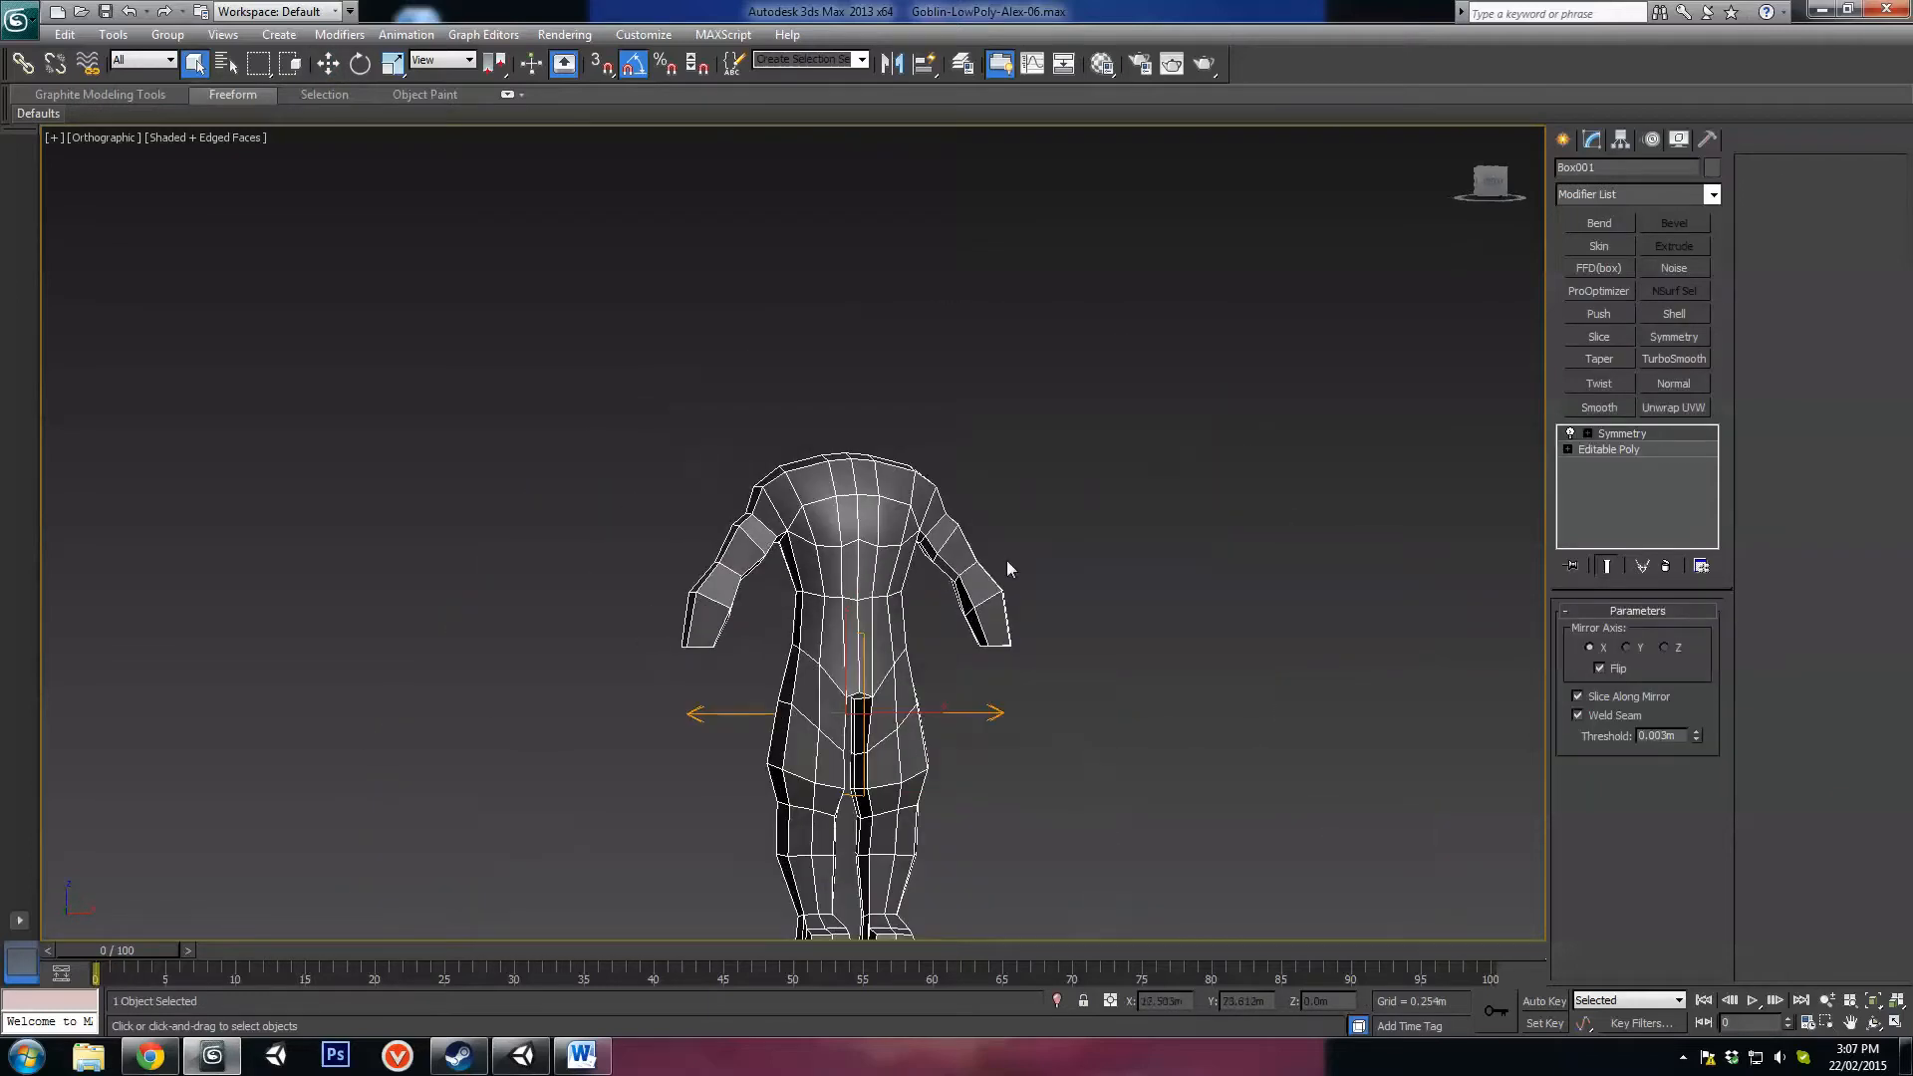
right_click(955, 575)
left_click(1000, 488)
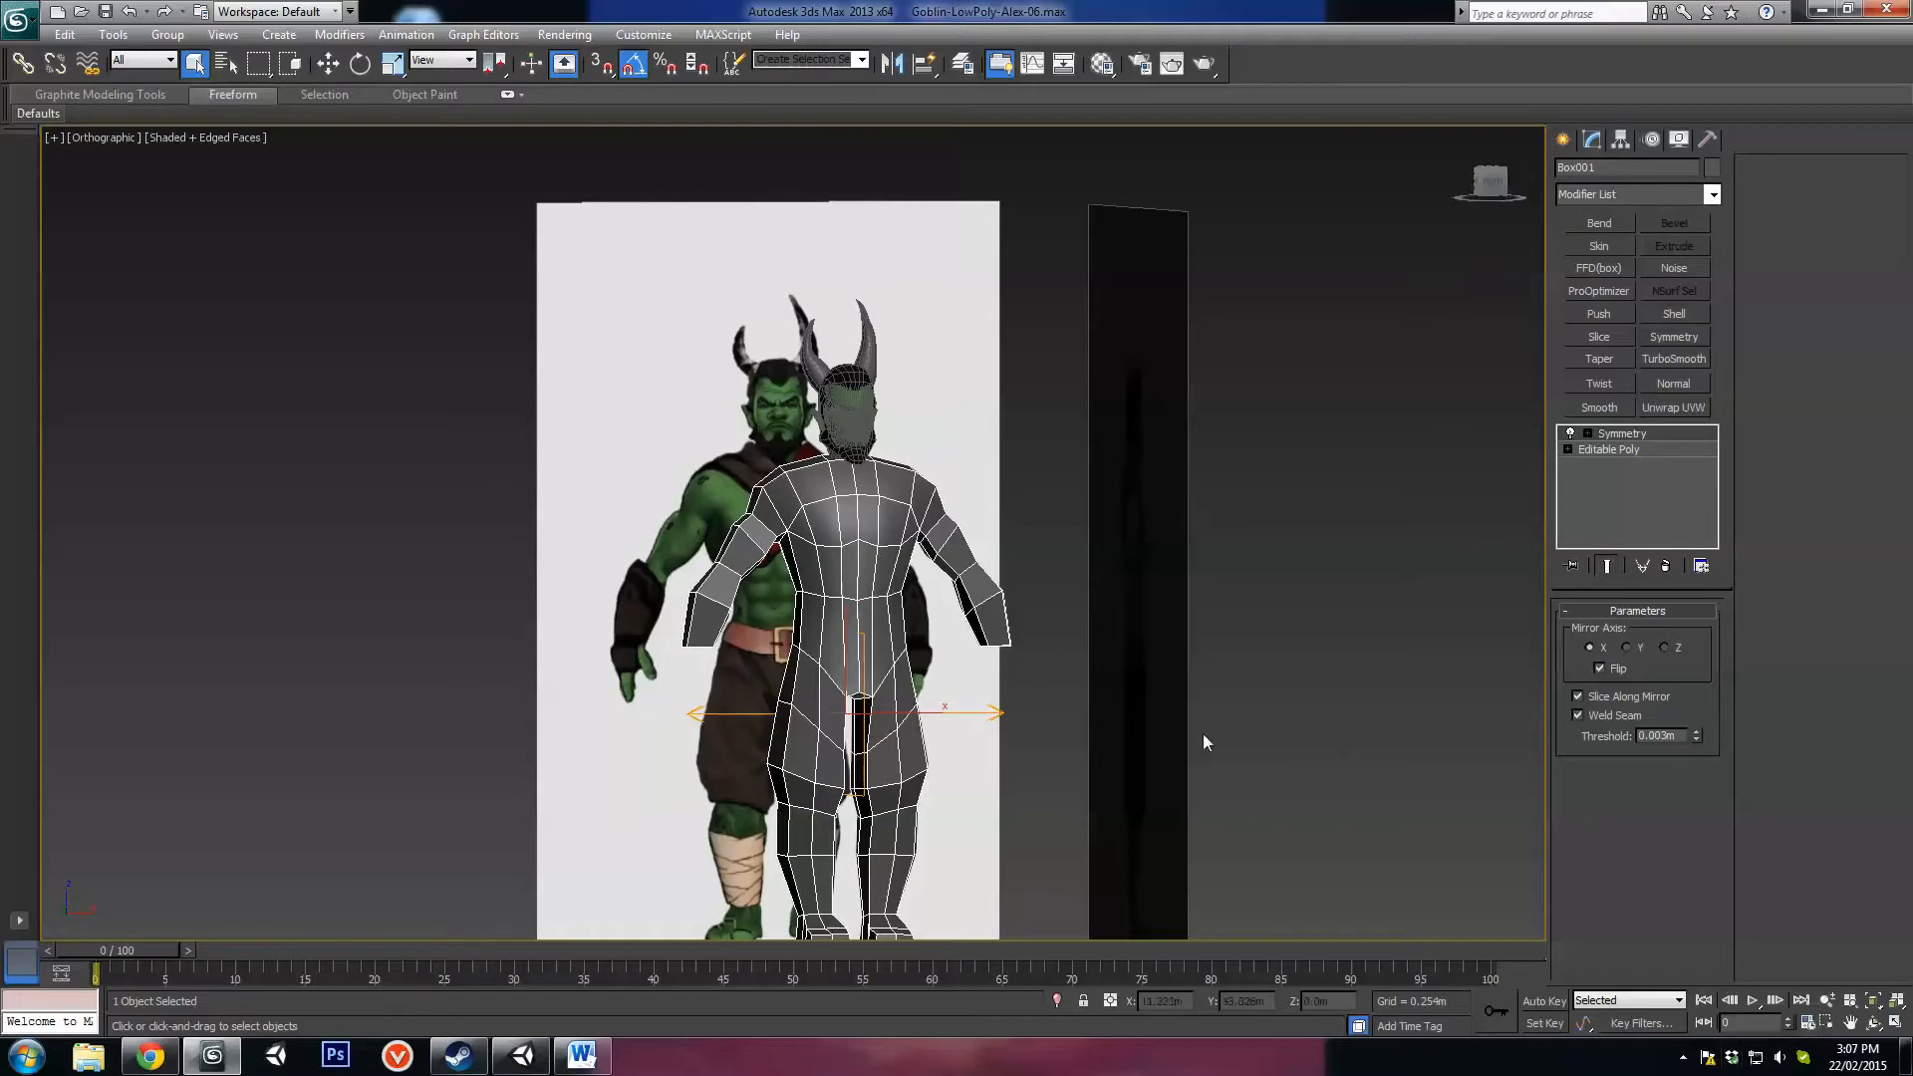
Step: Compare the torso and shoulders of the body mesh with the front and side reference images
middle_click_drag(1206, 735, 1088, 590)
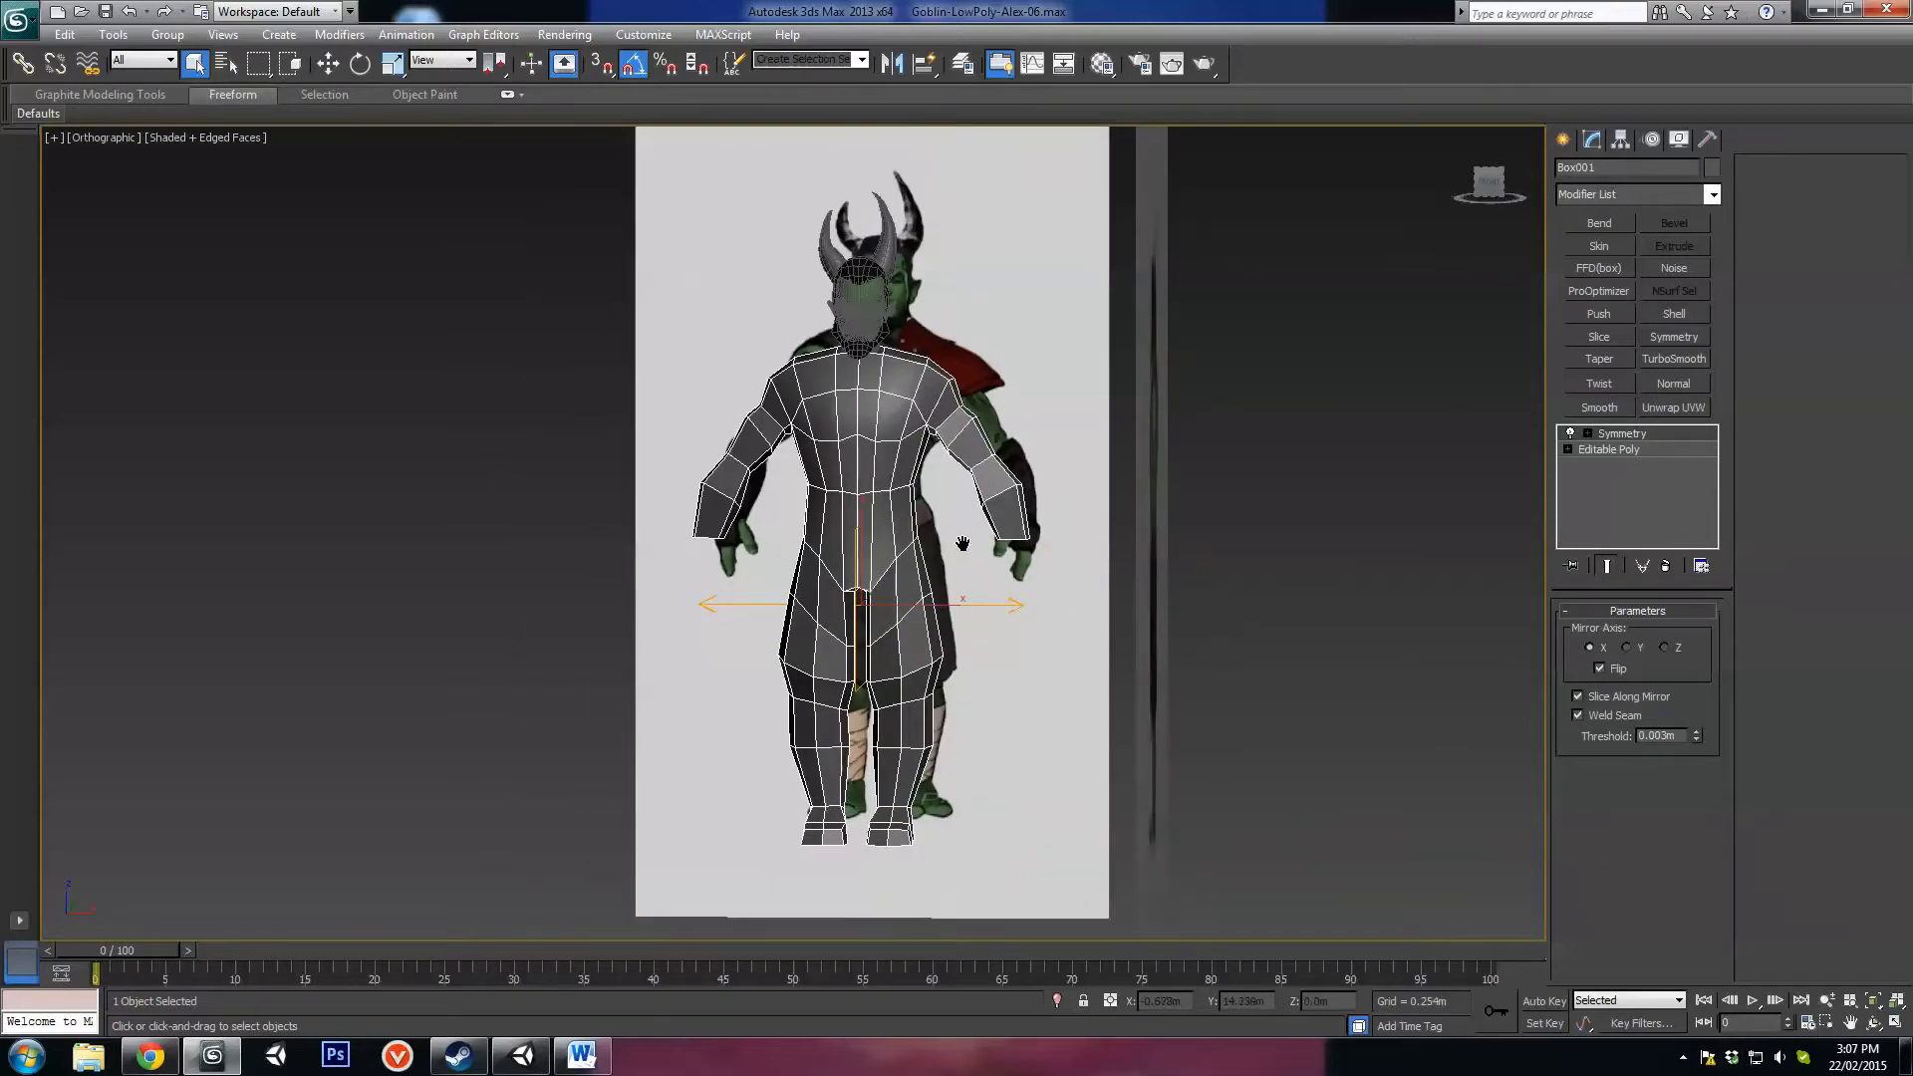
middle_click_drag(962, 543, 925, 593, "alt")
scroll(992, 444, "up", 2)
scroll(972, 457, "up", 2)
scroll(997, 440, "down", 2)
scroll(960, 431, "up", 2)
middle_click_drag(777, 523, 854, 717, "alt")
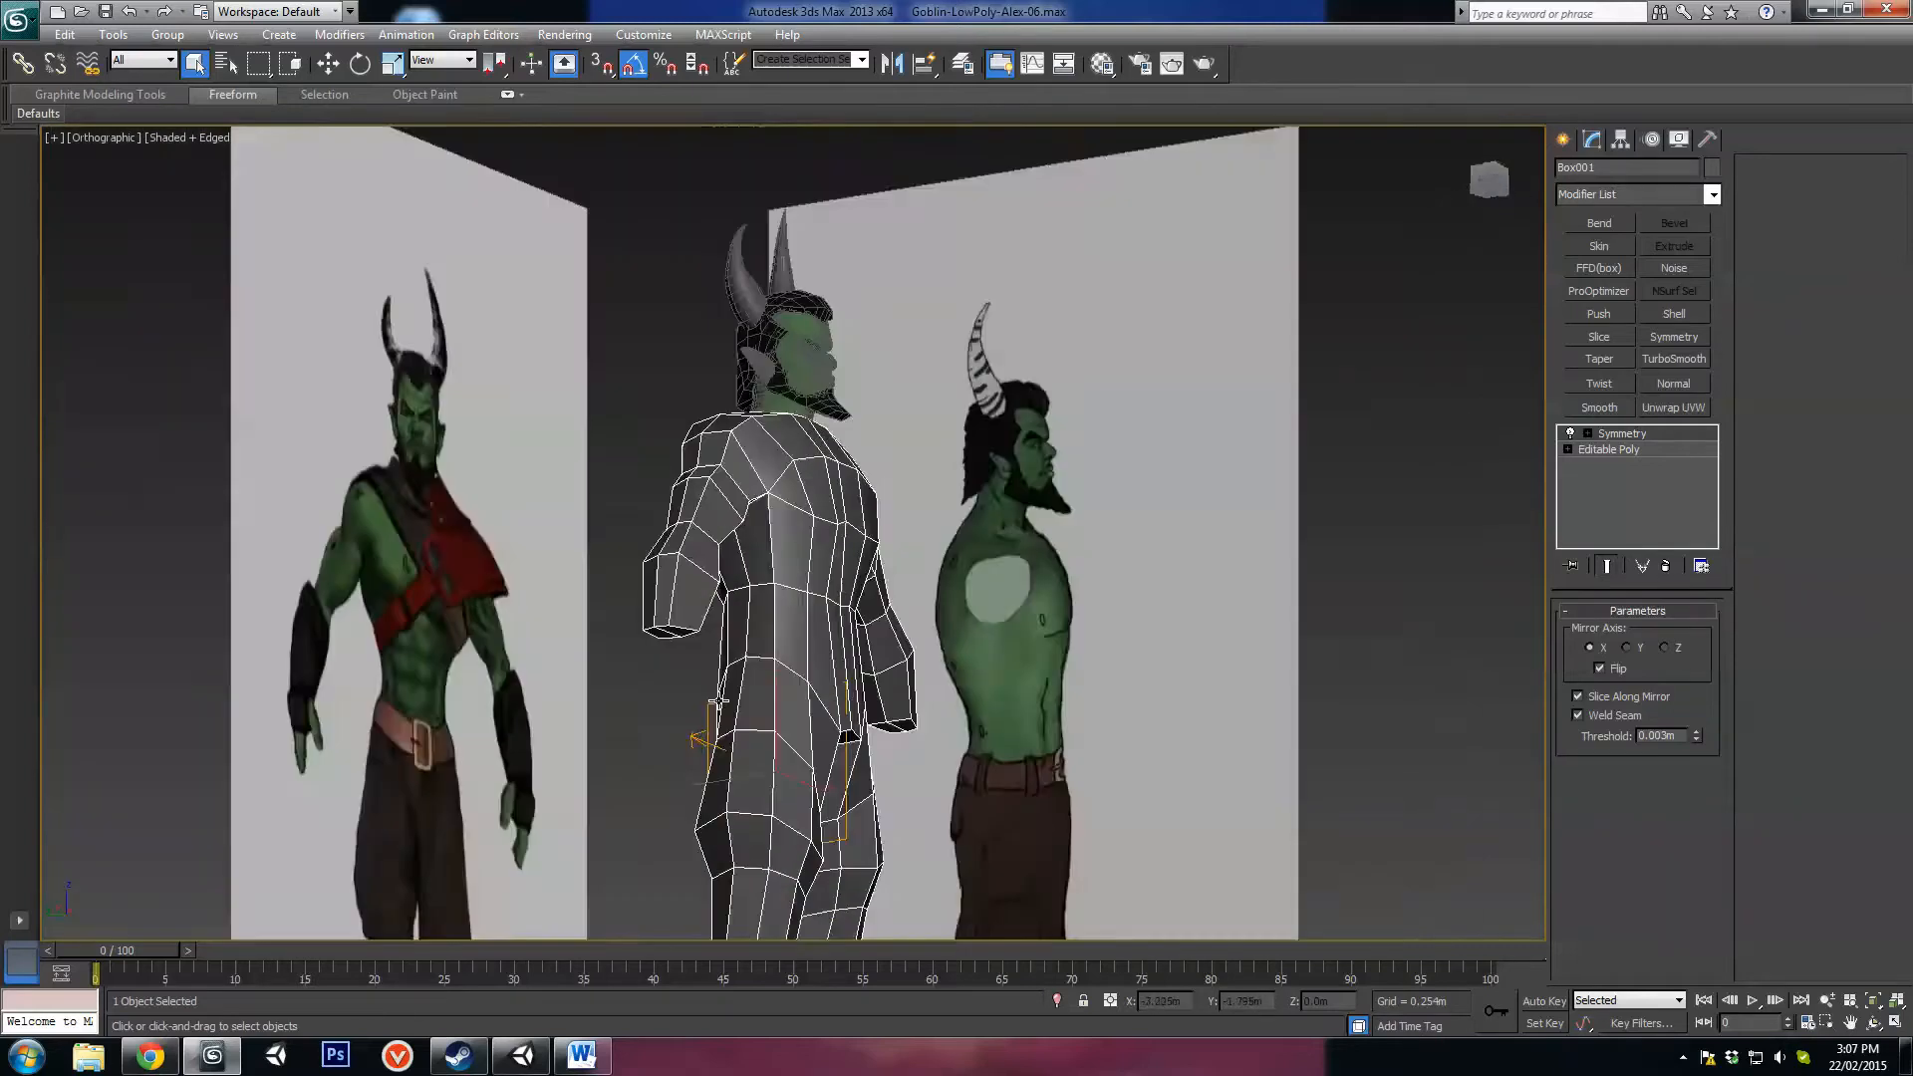
scroll(854, 718, "up", 5)
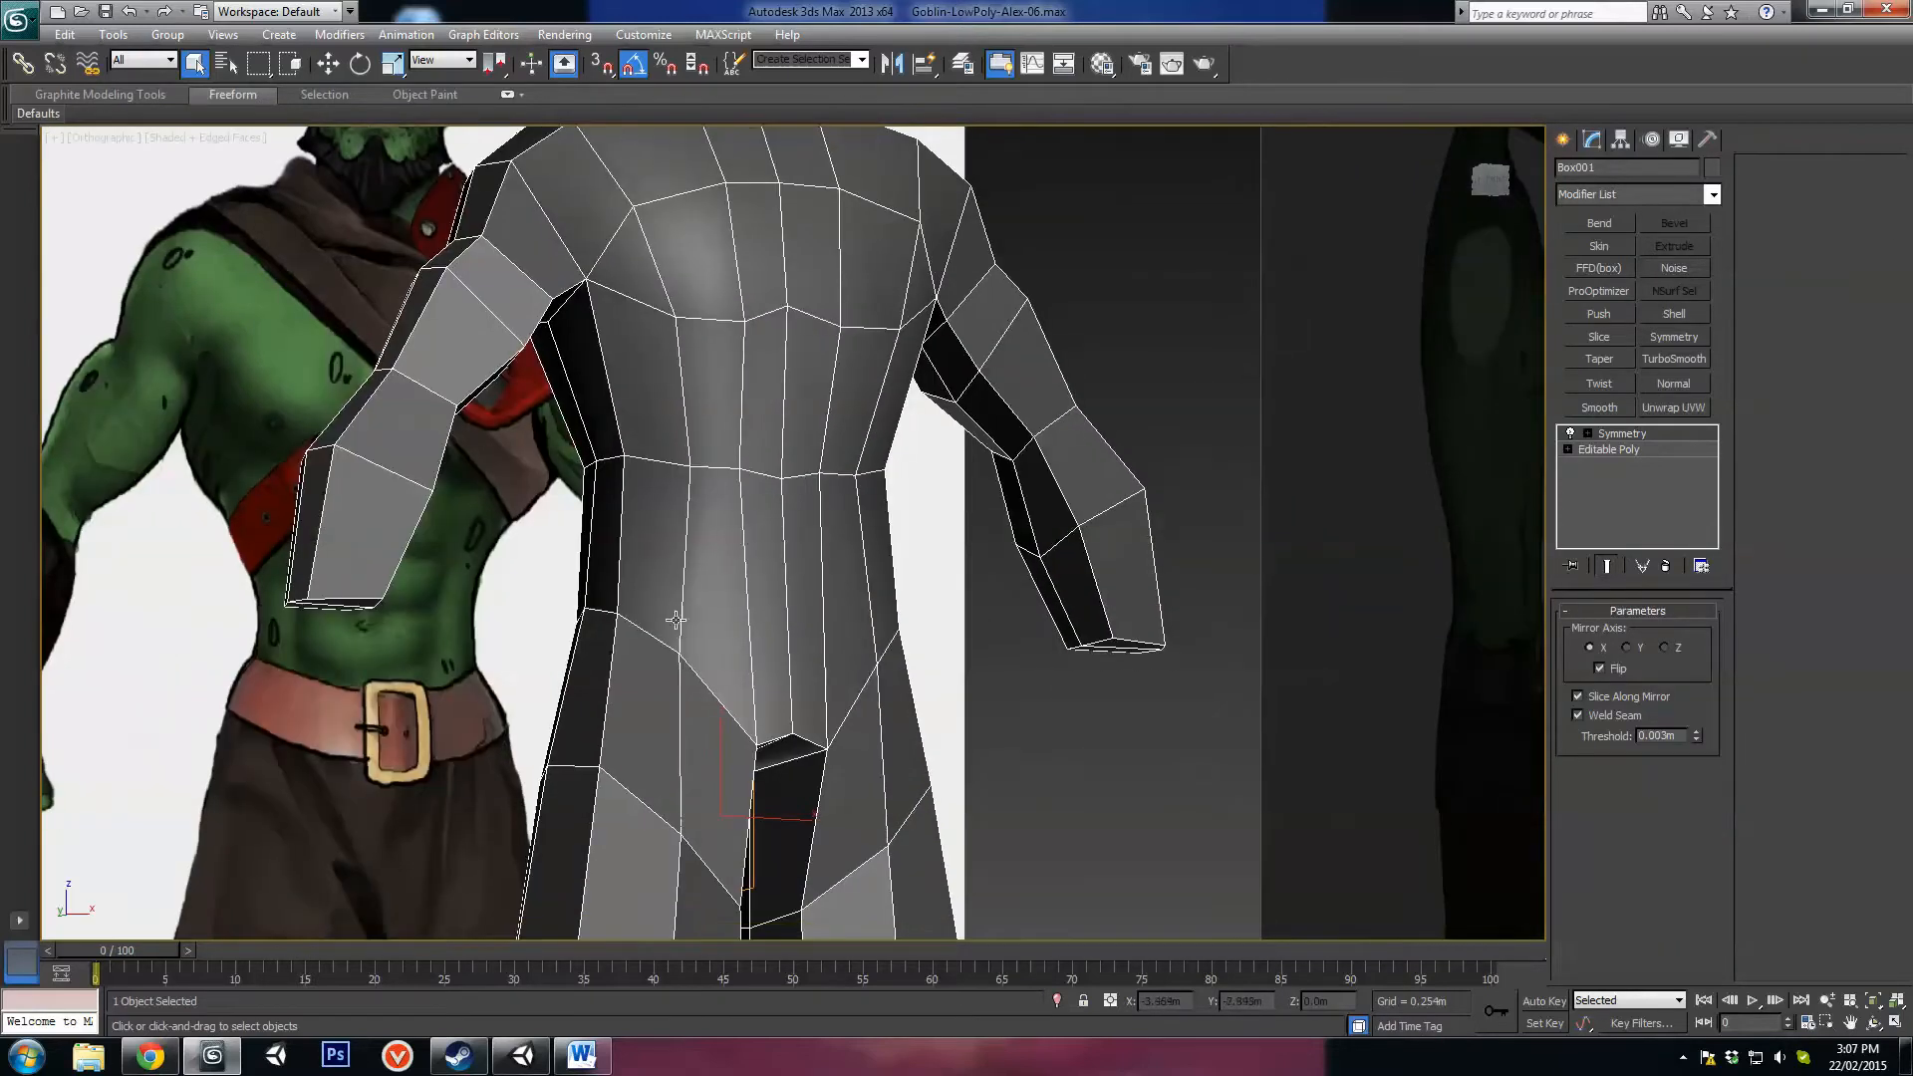
scroll(822, 658, "down", 4)
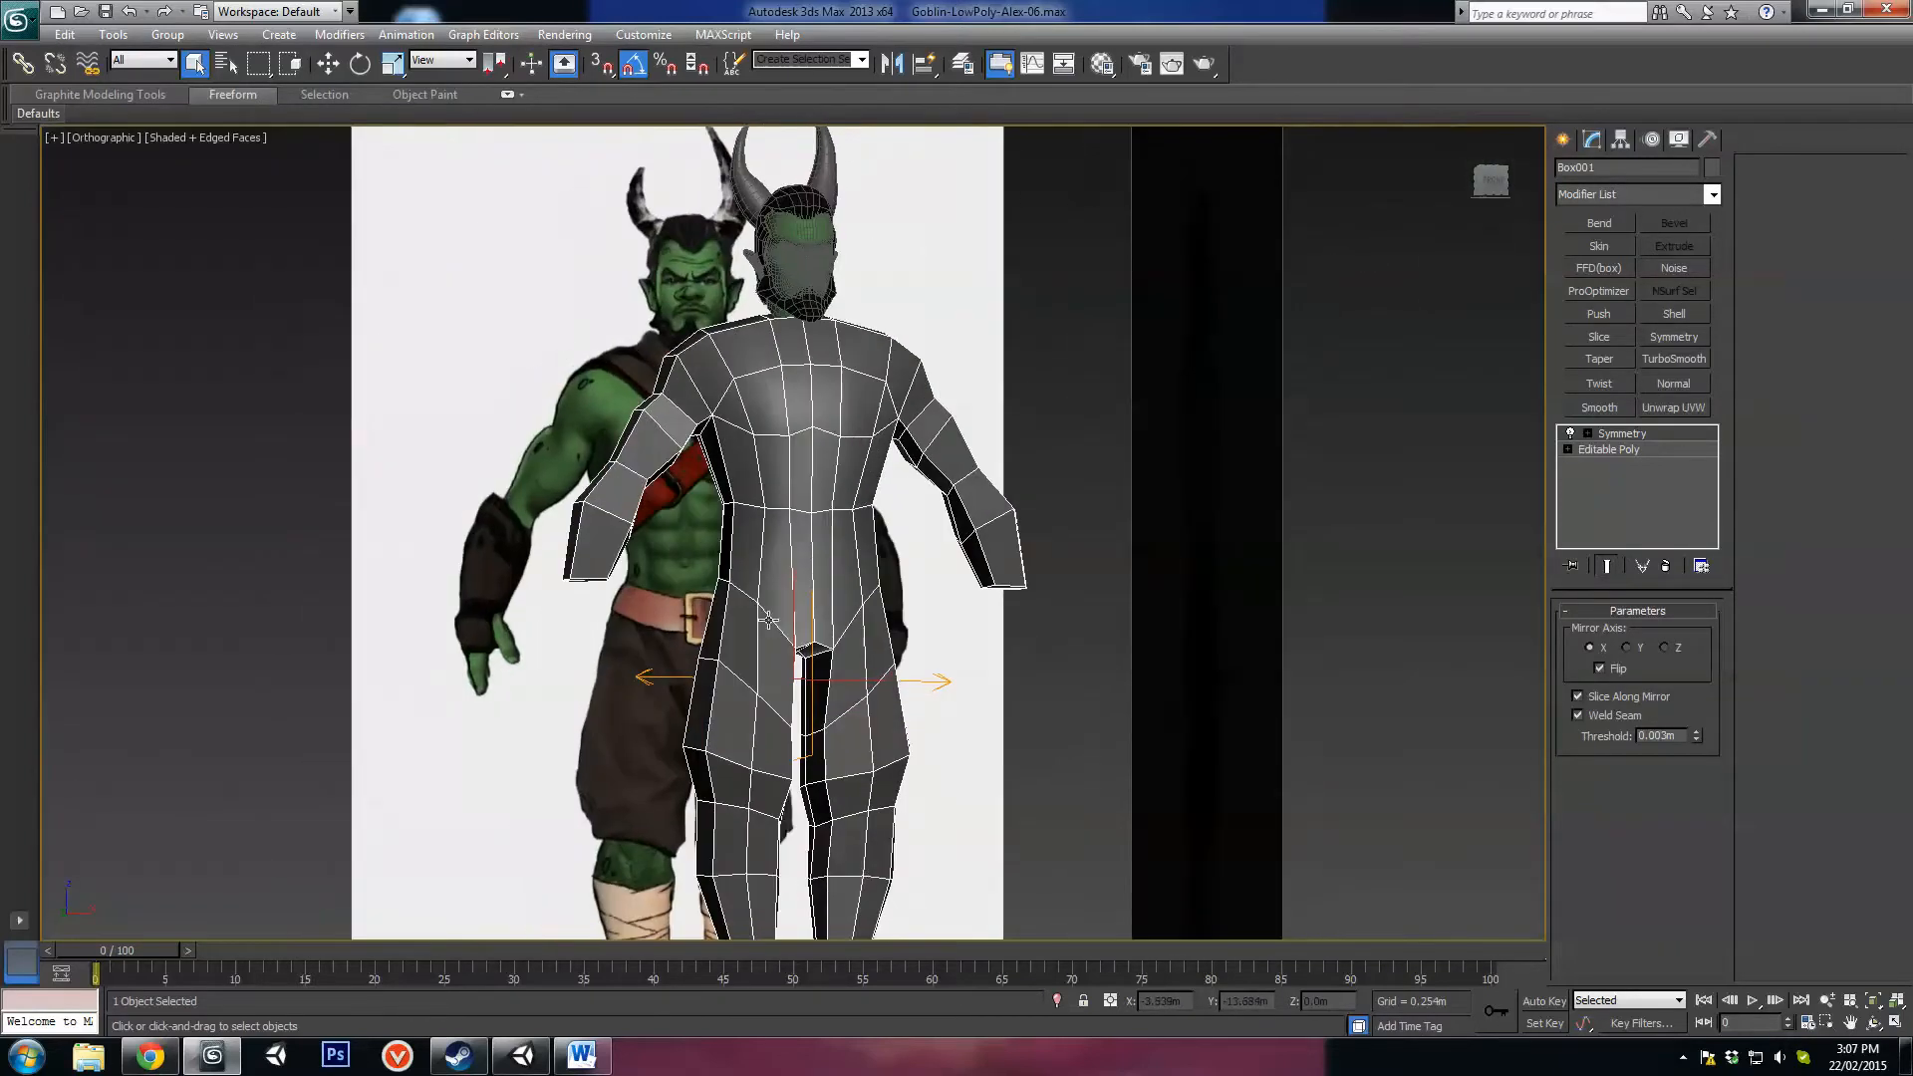
scroll(858, 610, "up", 4)
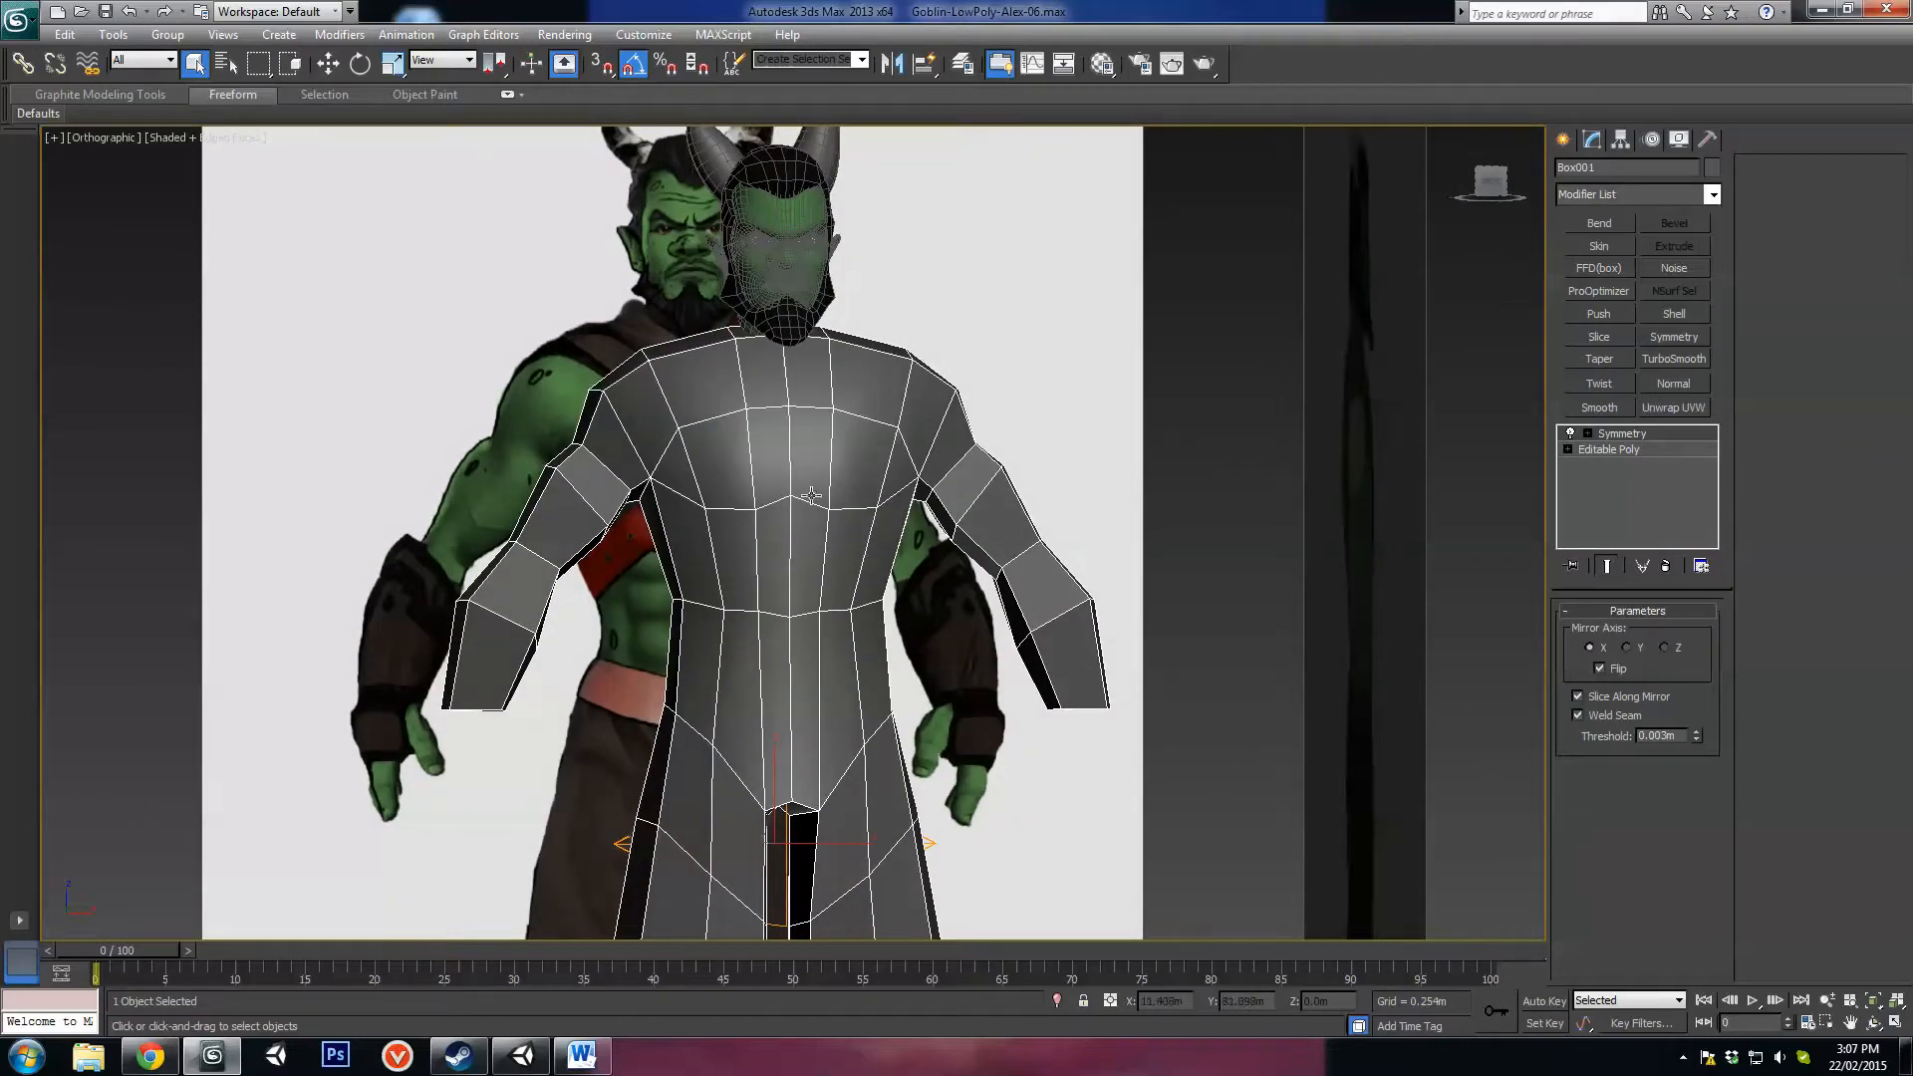
Step: Isolate the body mesh and go to its Editable Poly level beneath the Symmetry modifier
left_click(1057, 1001)
scroll(791, 638, "down", 2)
middle_click_drag(797, 618, 852, 538, "alt")
middle_click_drag(853, 538, 944, 616)
scroll(851, 605, "up", 3)
left_click(1662, 450)
Step: Save the scene as the next incremental version, Goblin-LowPoly-Alex-07.max
left_click(19, 20)
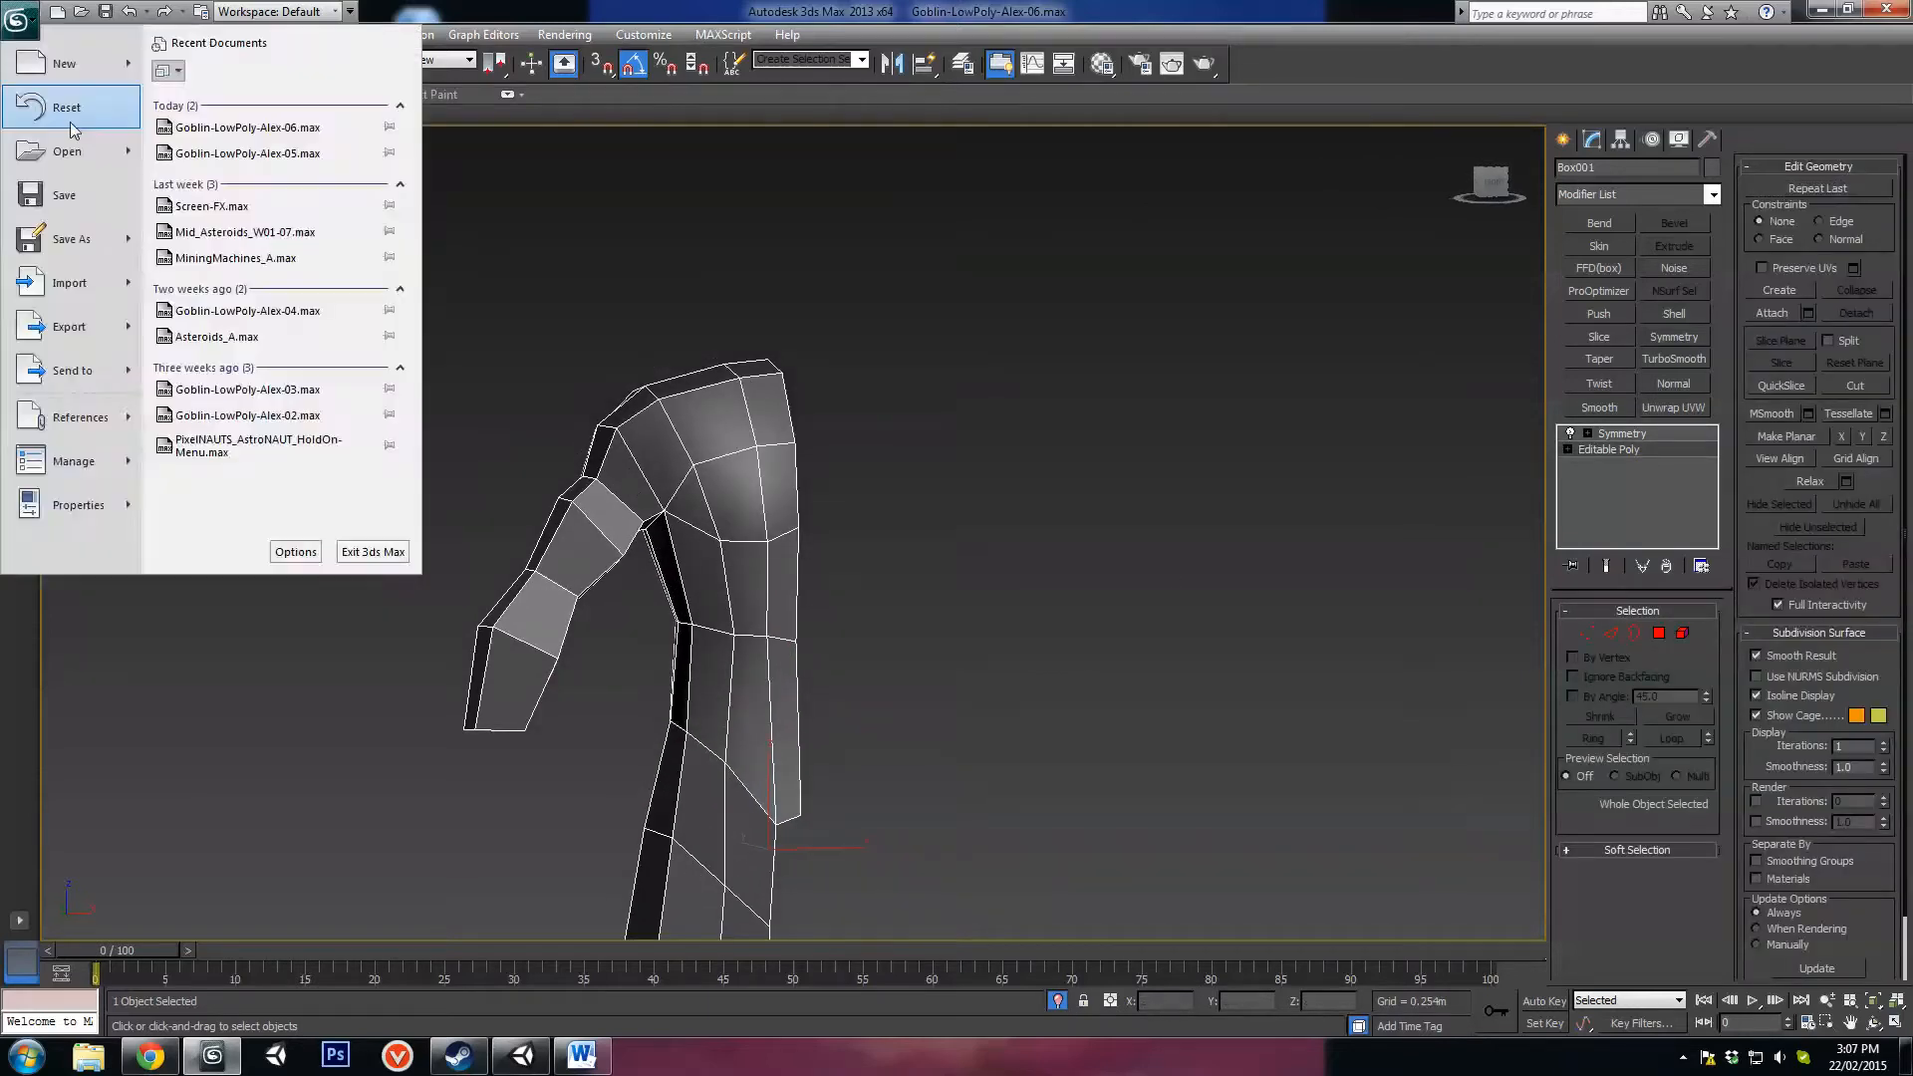
left_click(82, 235)
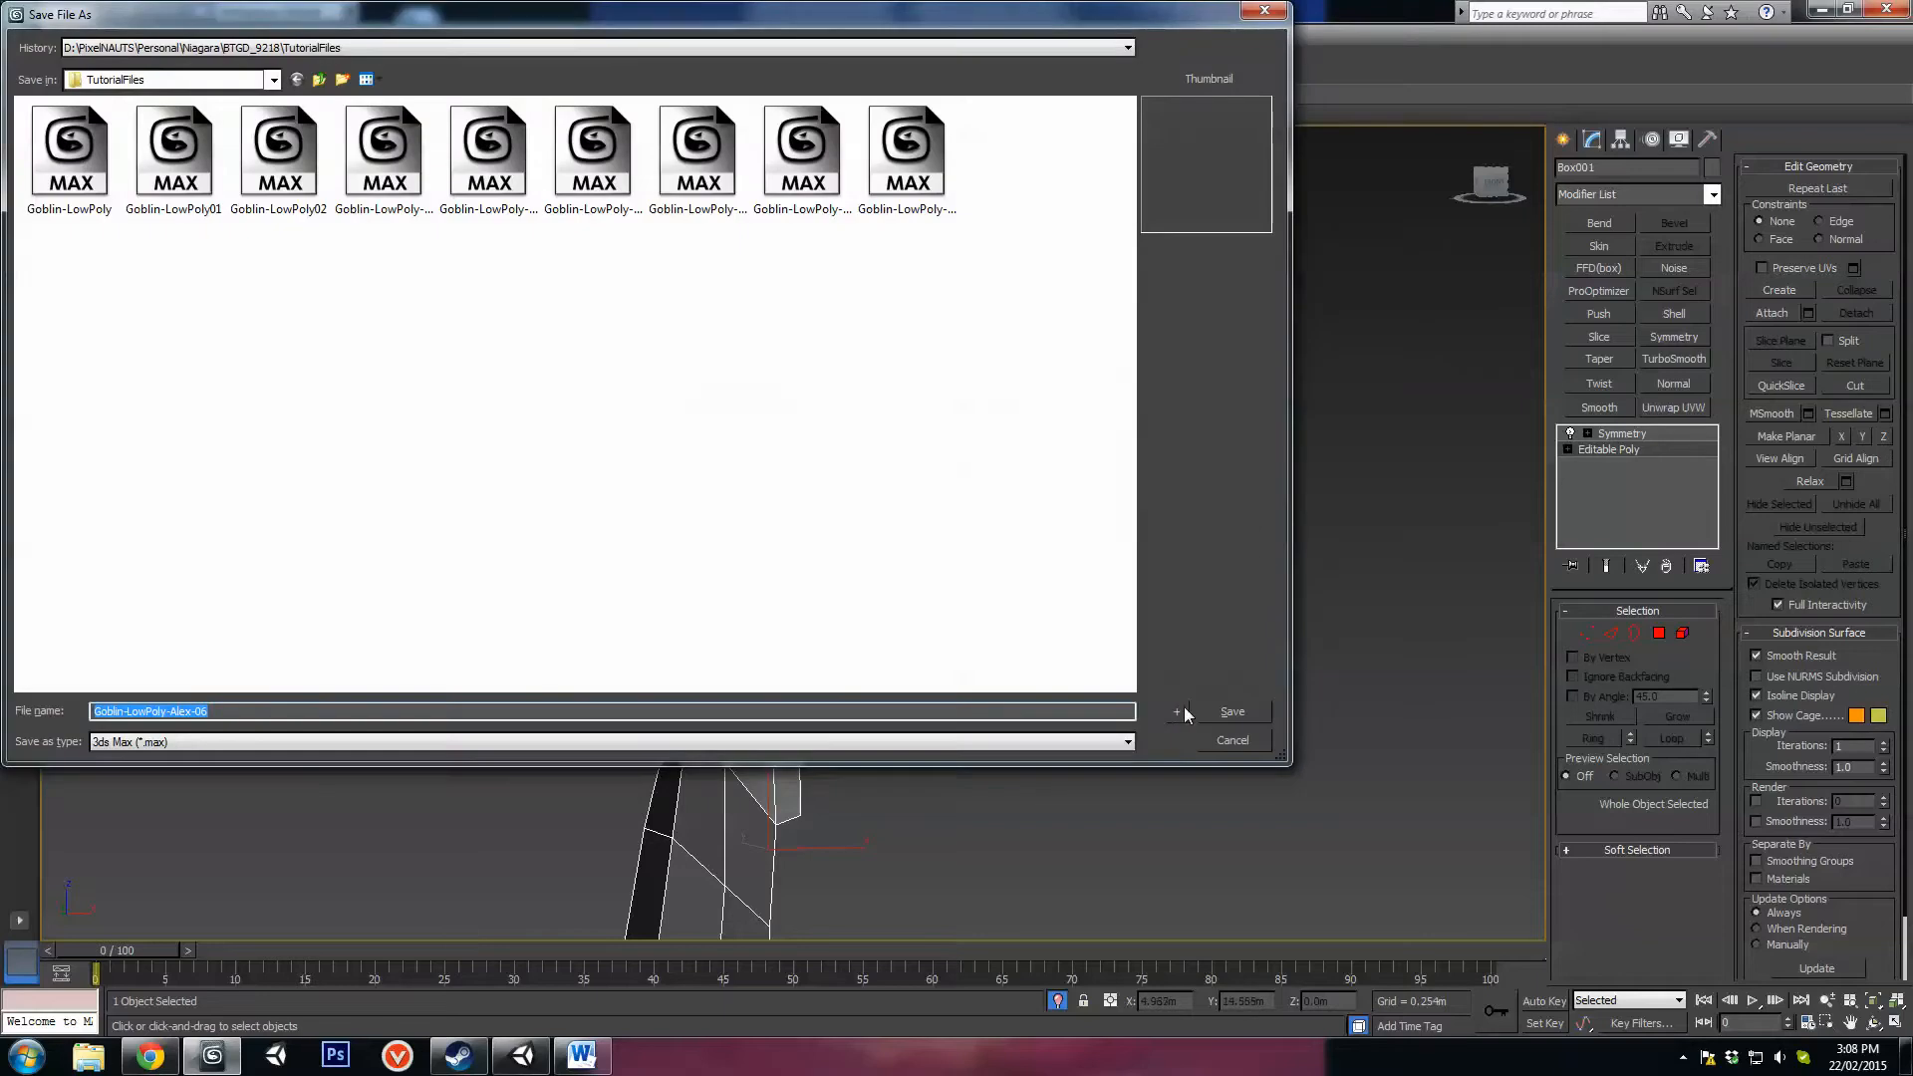
left_click(1178, 712)
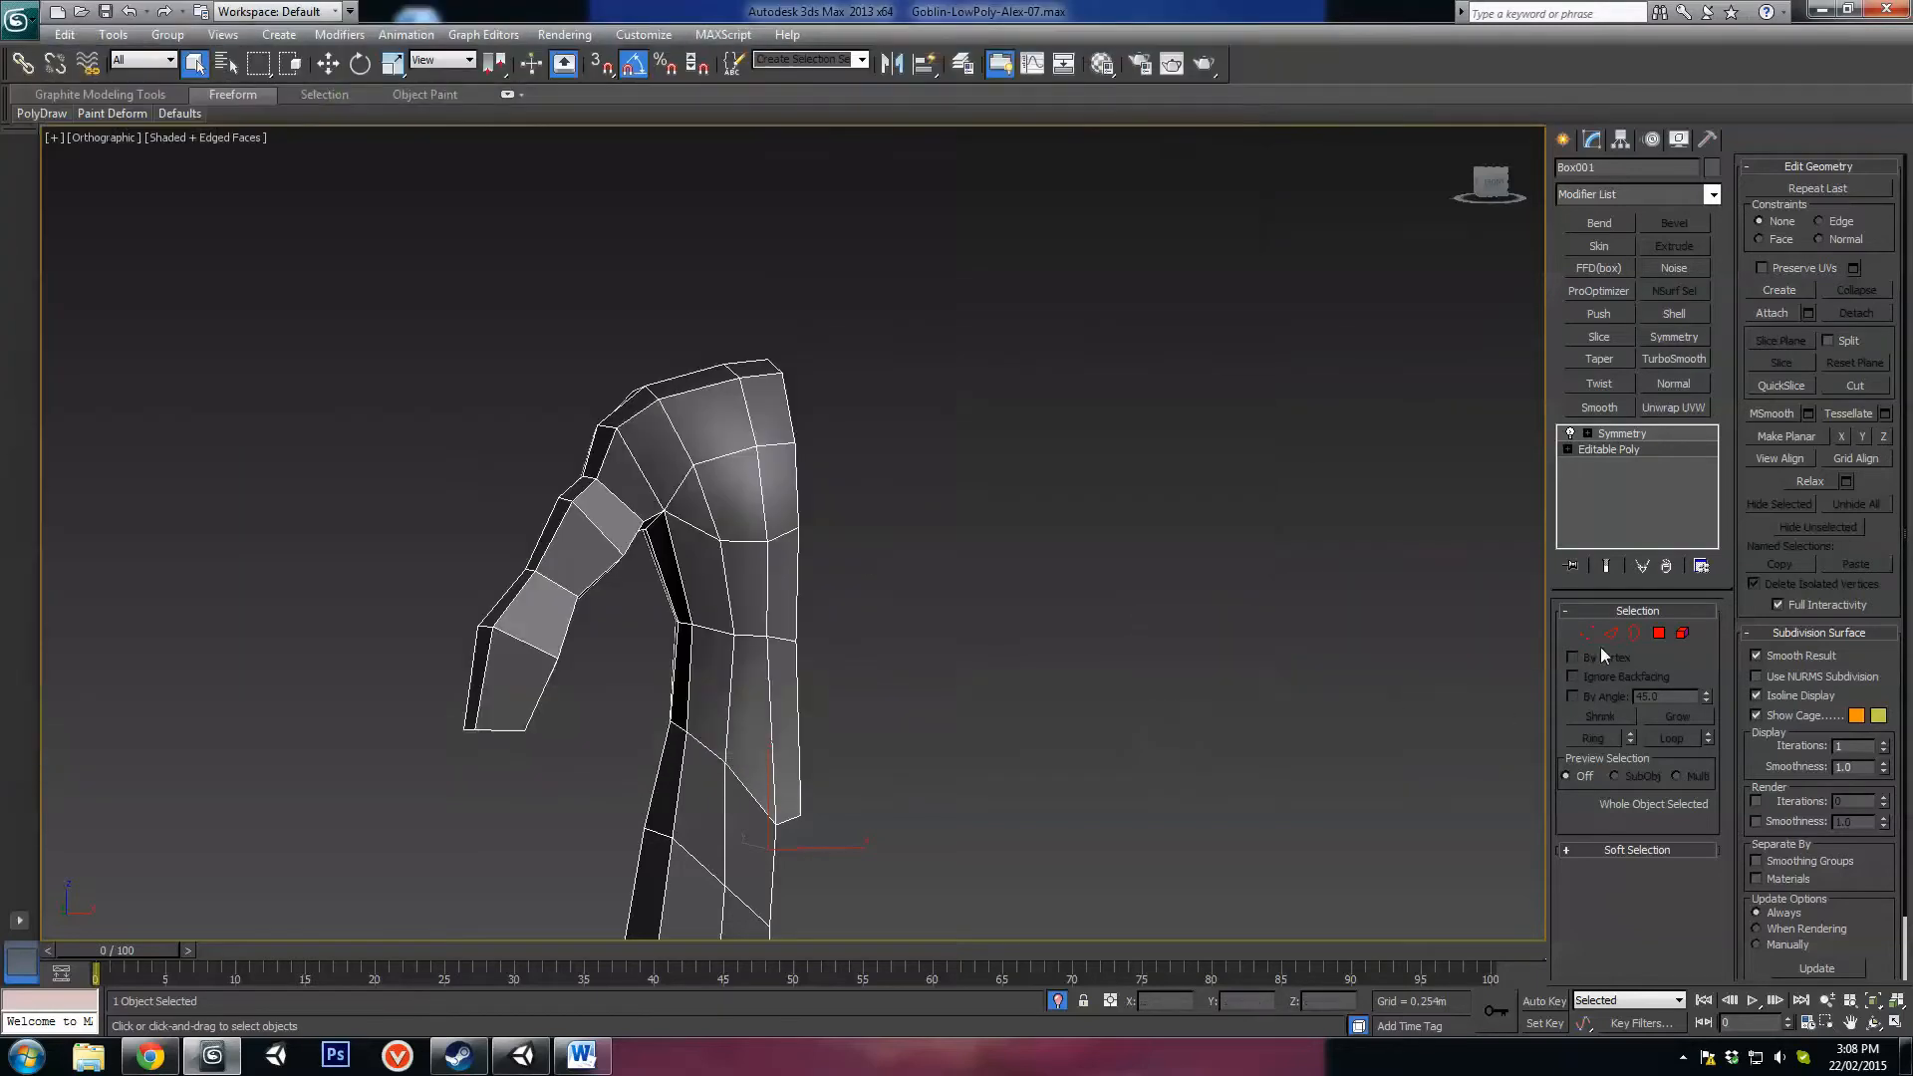
Step: Start edge editing on the body and show the mirrored end result of the Symmetry modifier
left_click(1609, 633)
scroll(1106, 630, "up", 2)
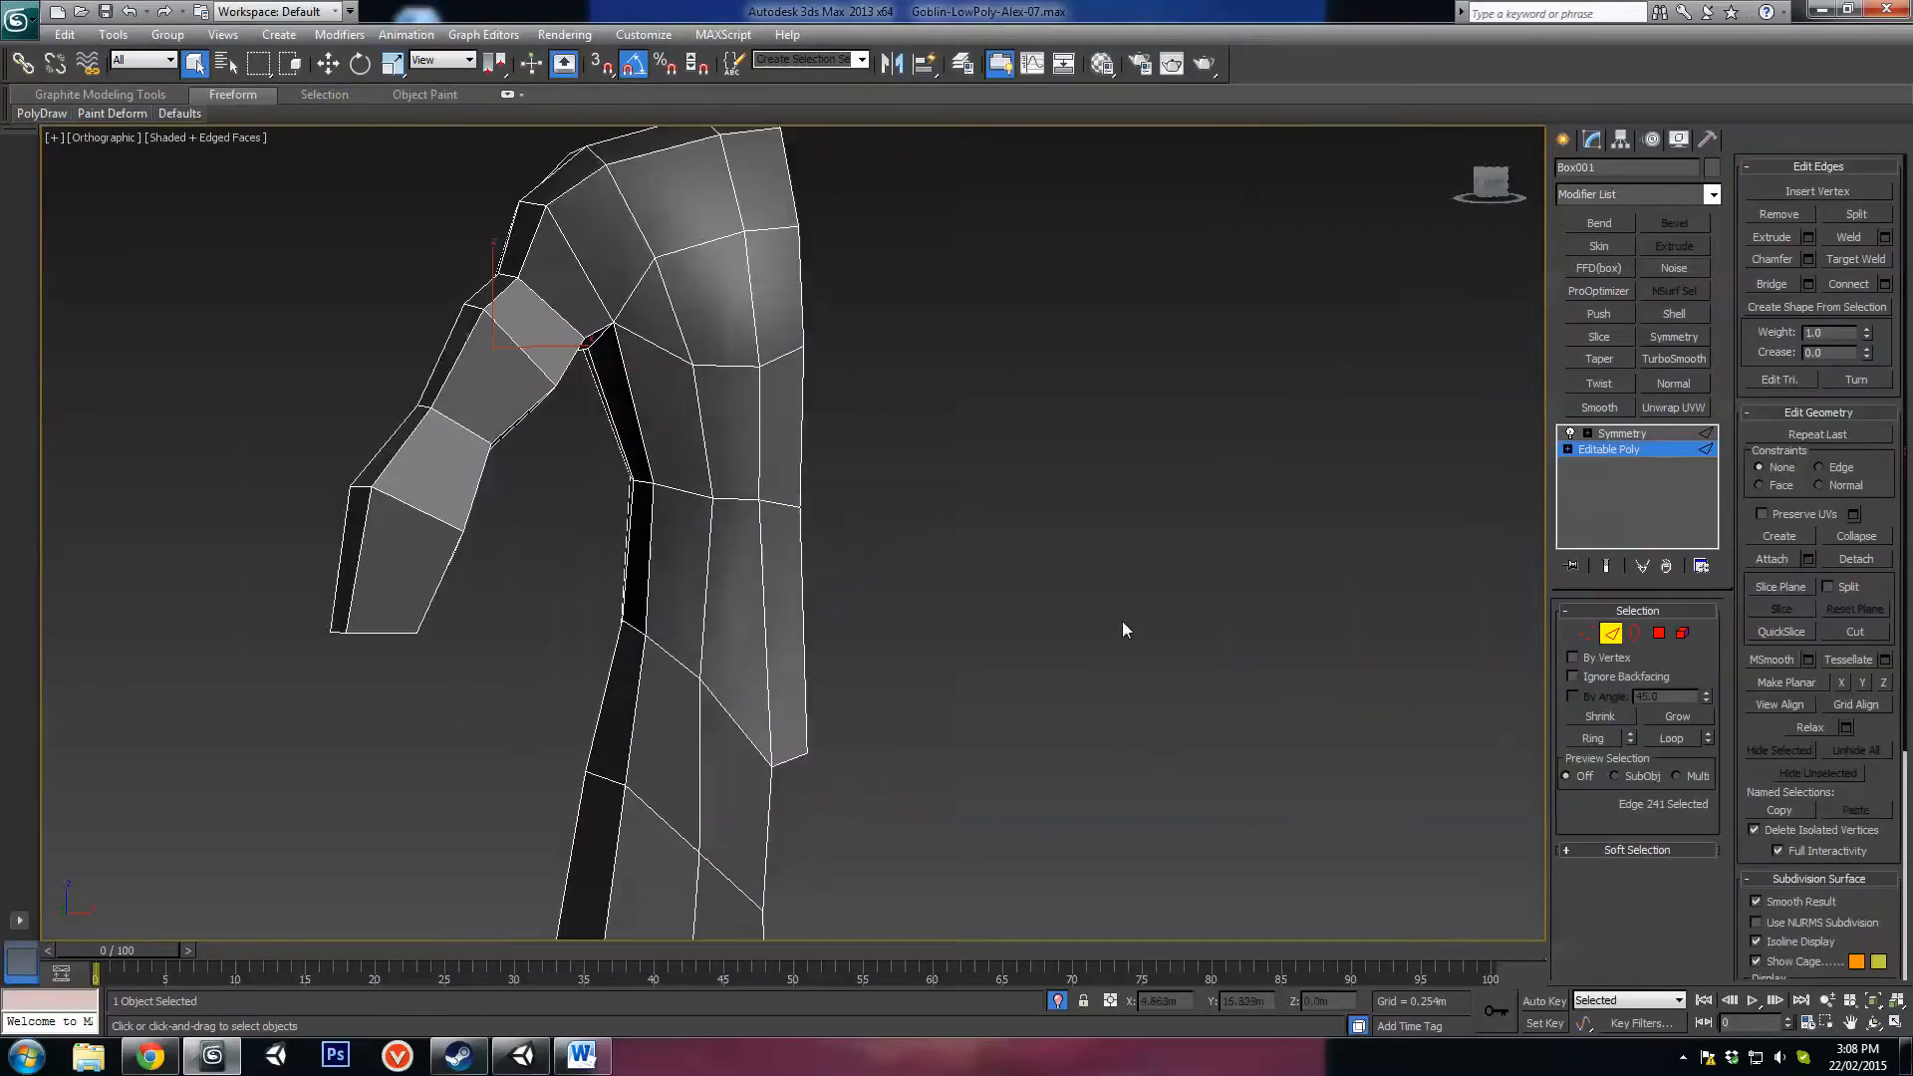
left_click(1607, 566)
scroll(1146, 598, "up", 4)
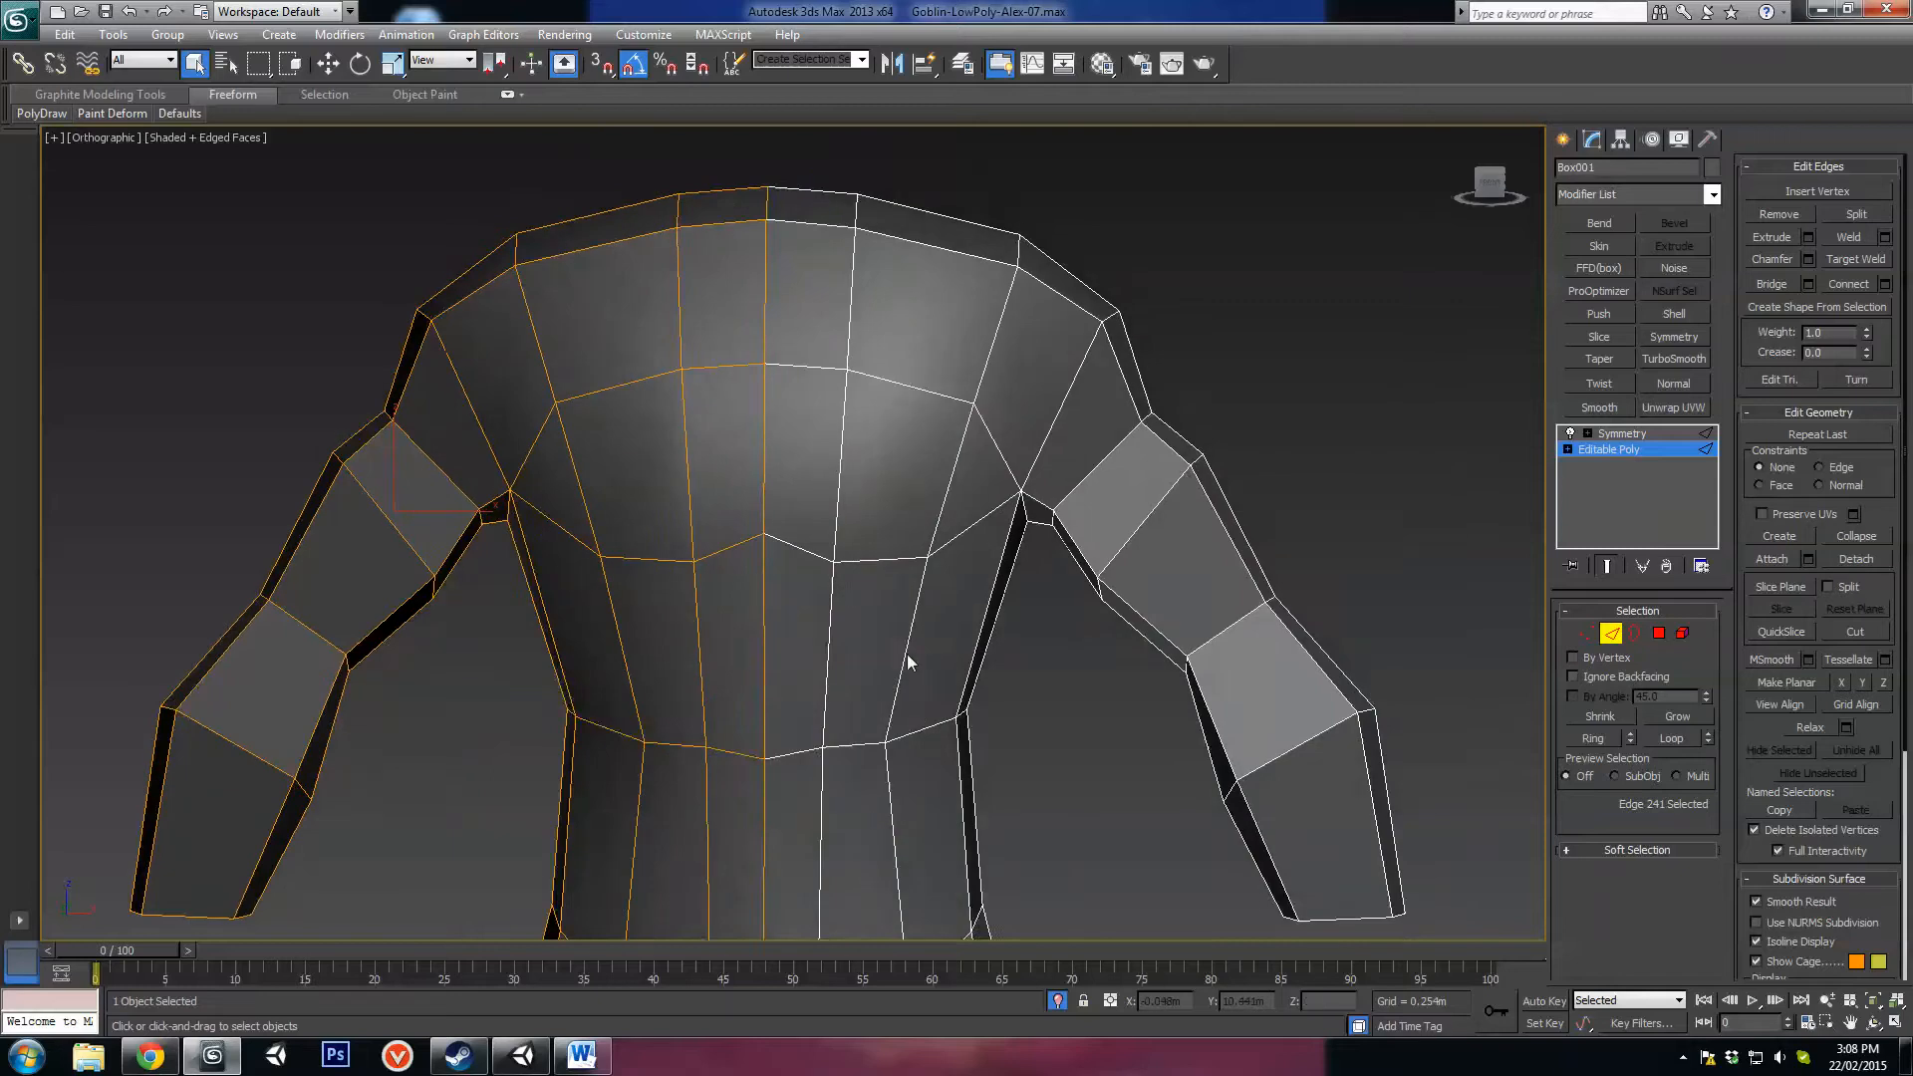
Step: Examine the edge flow across the front of the chest and shoulders from several distances and angles
middle_click_drag(907, 661, 952, 573)
scroll(901, 534, "down", 3)
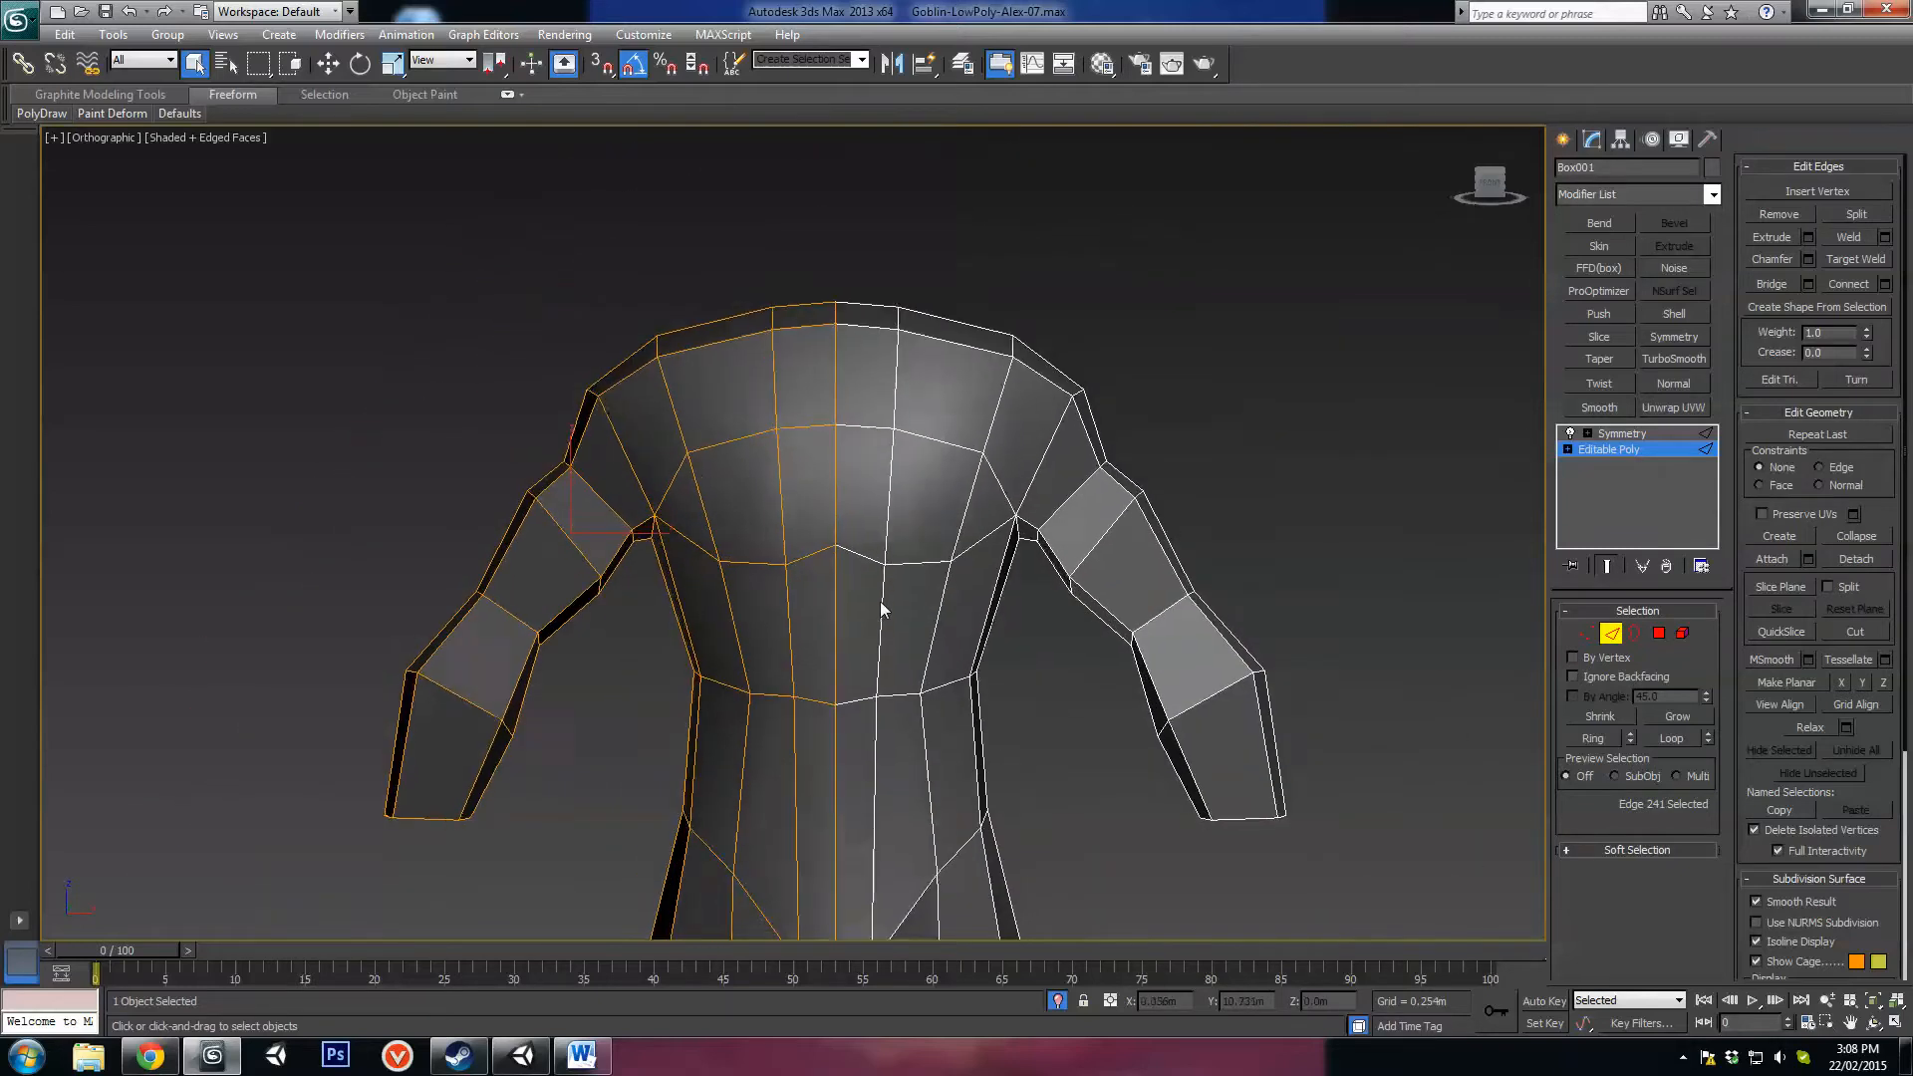
scroll(884, 598, "up", 3)
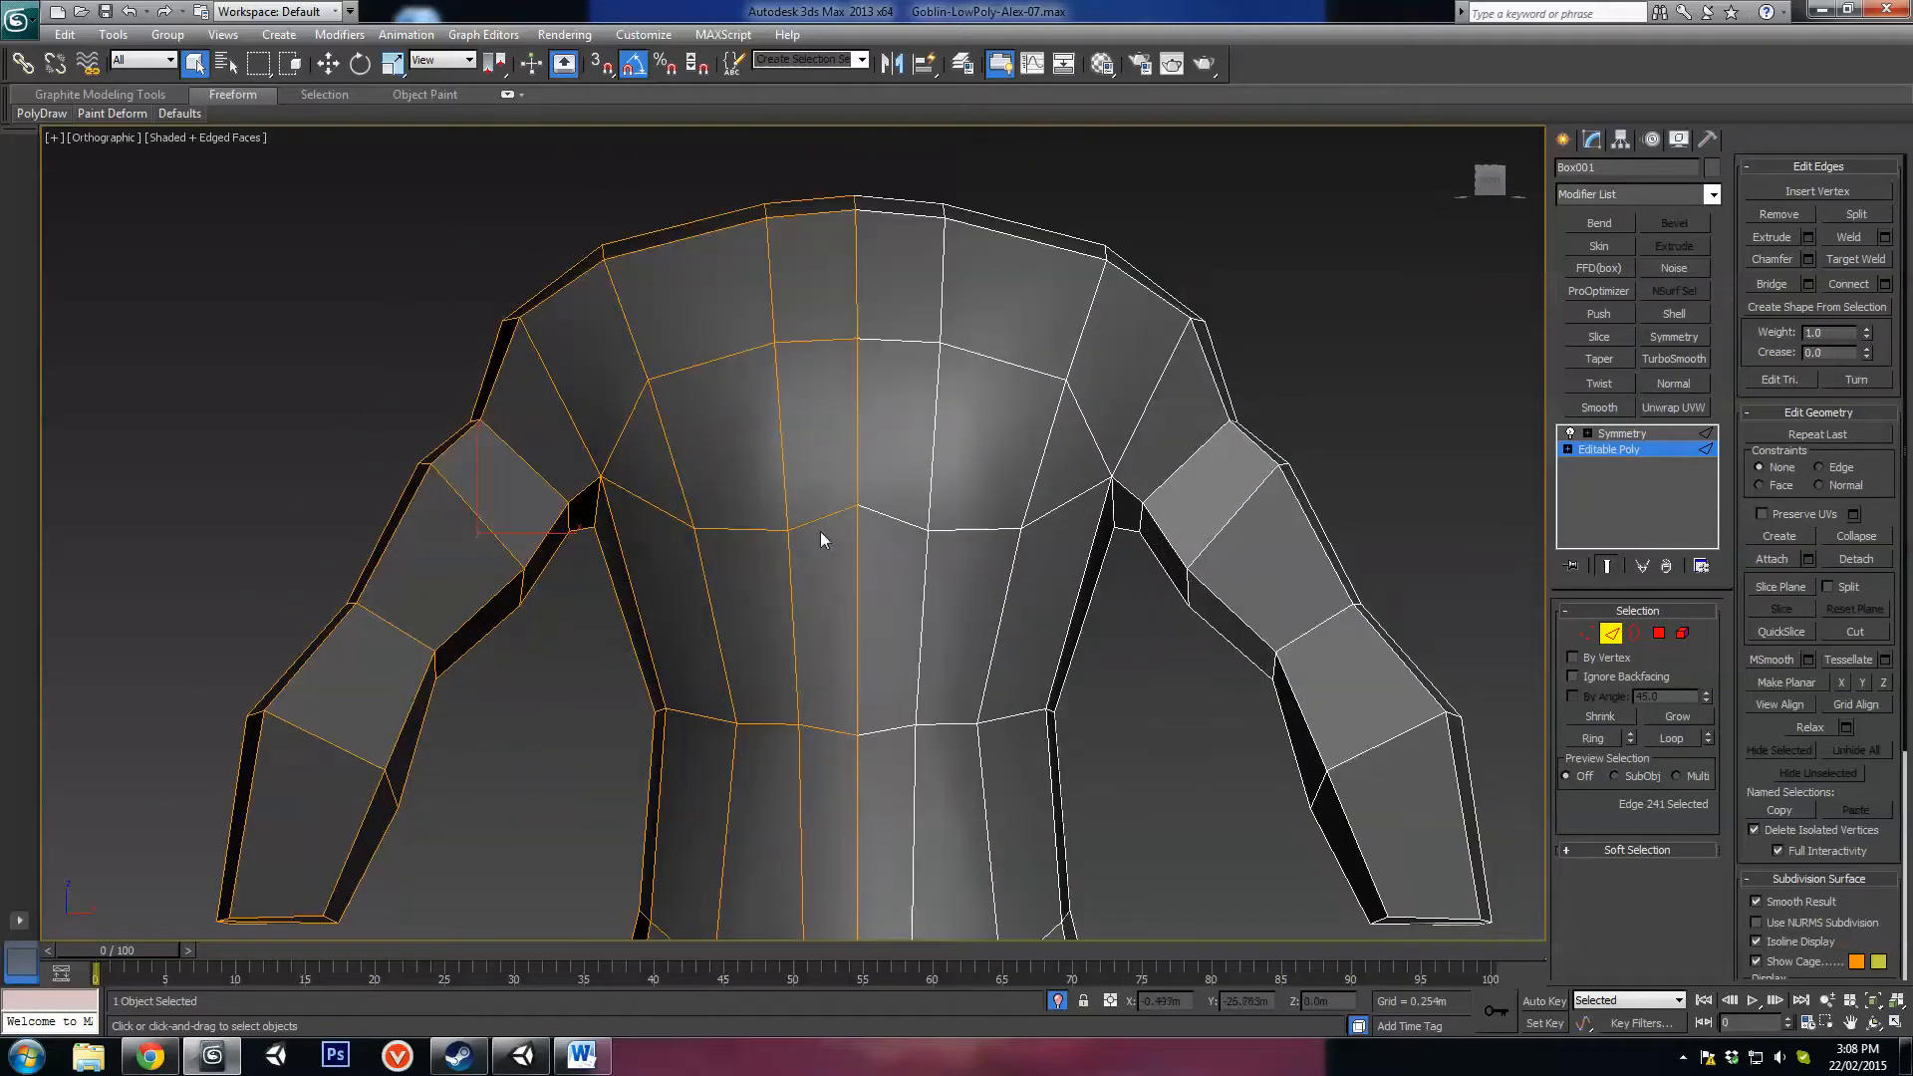
middle_click_drag(821, 533, 890, 519)
scroll(905, 557, "down", 3)
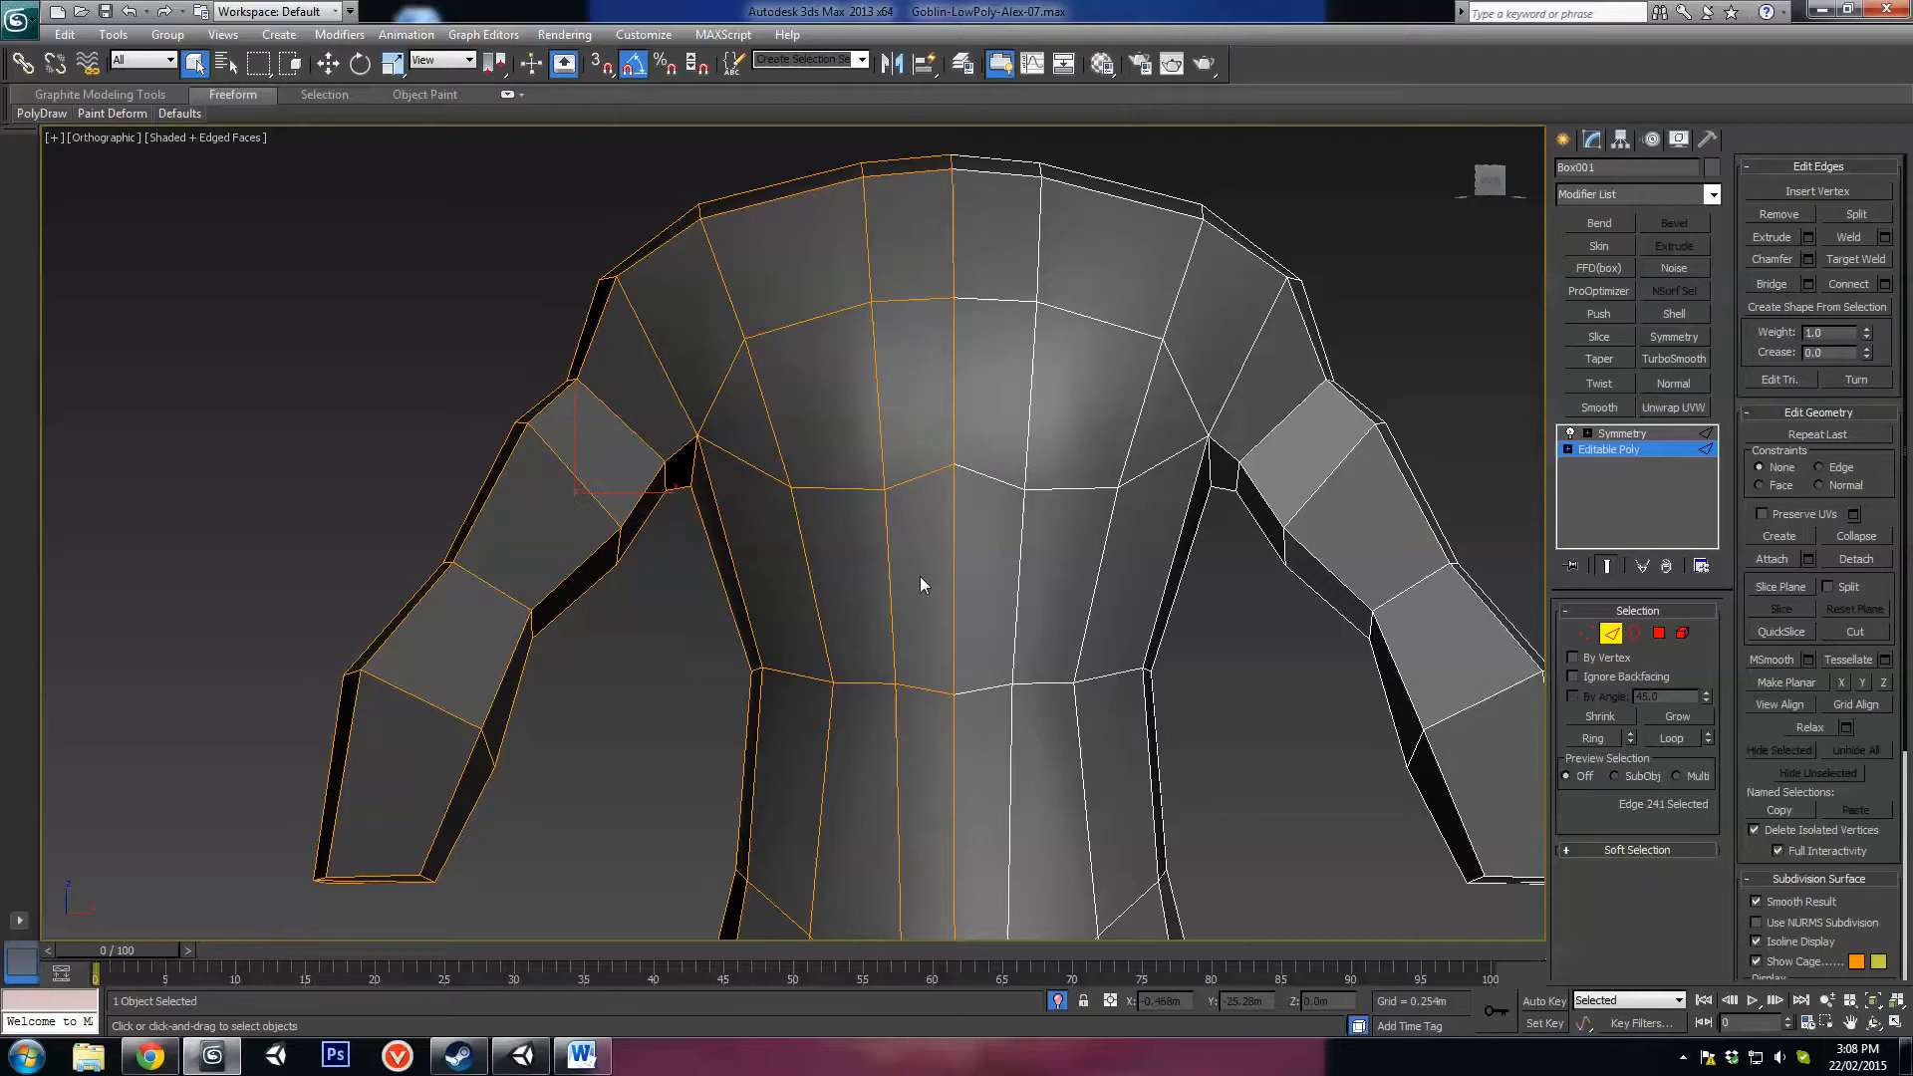
scroll(887, 593, "up", 3)
middle_click_drag(938, 643, 928, 589, "alt")
scroll(983, 596, "down", 3)
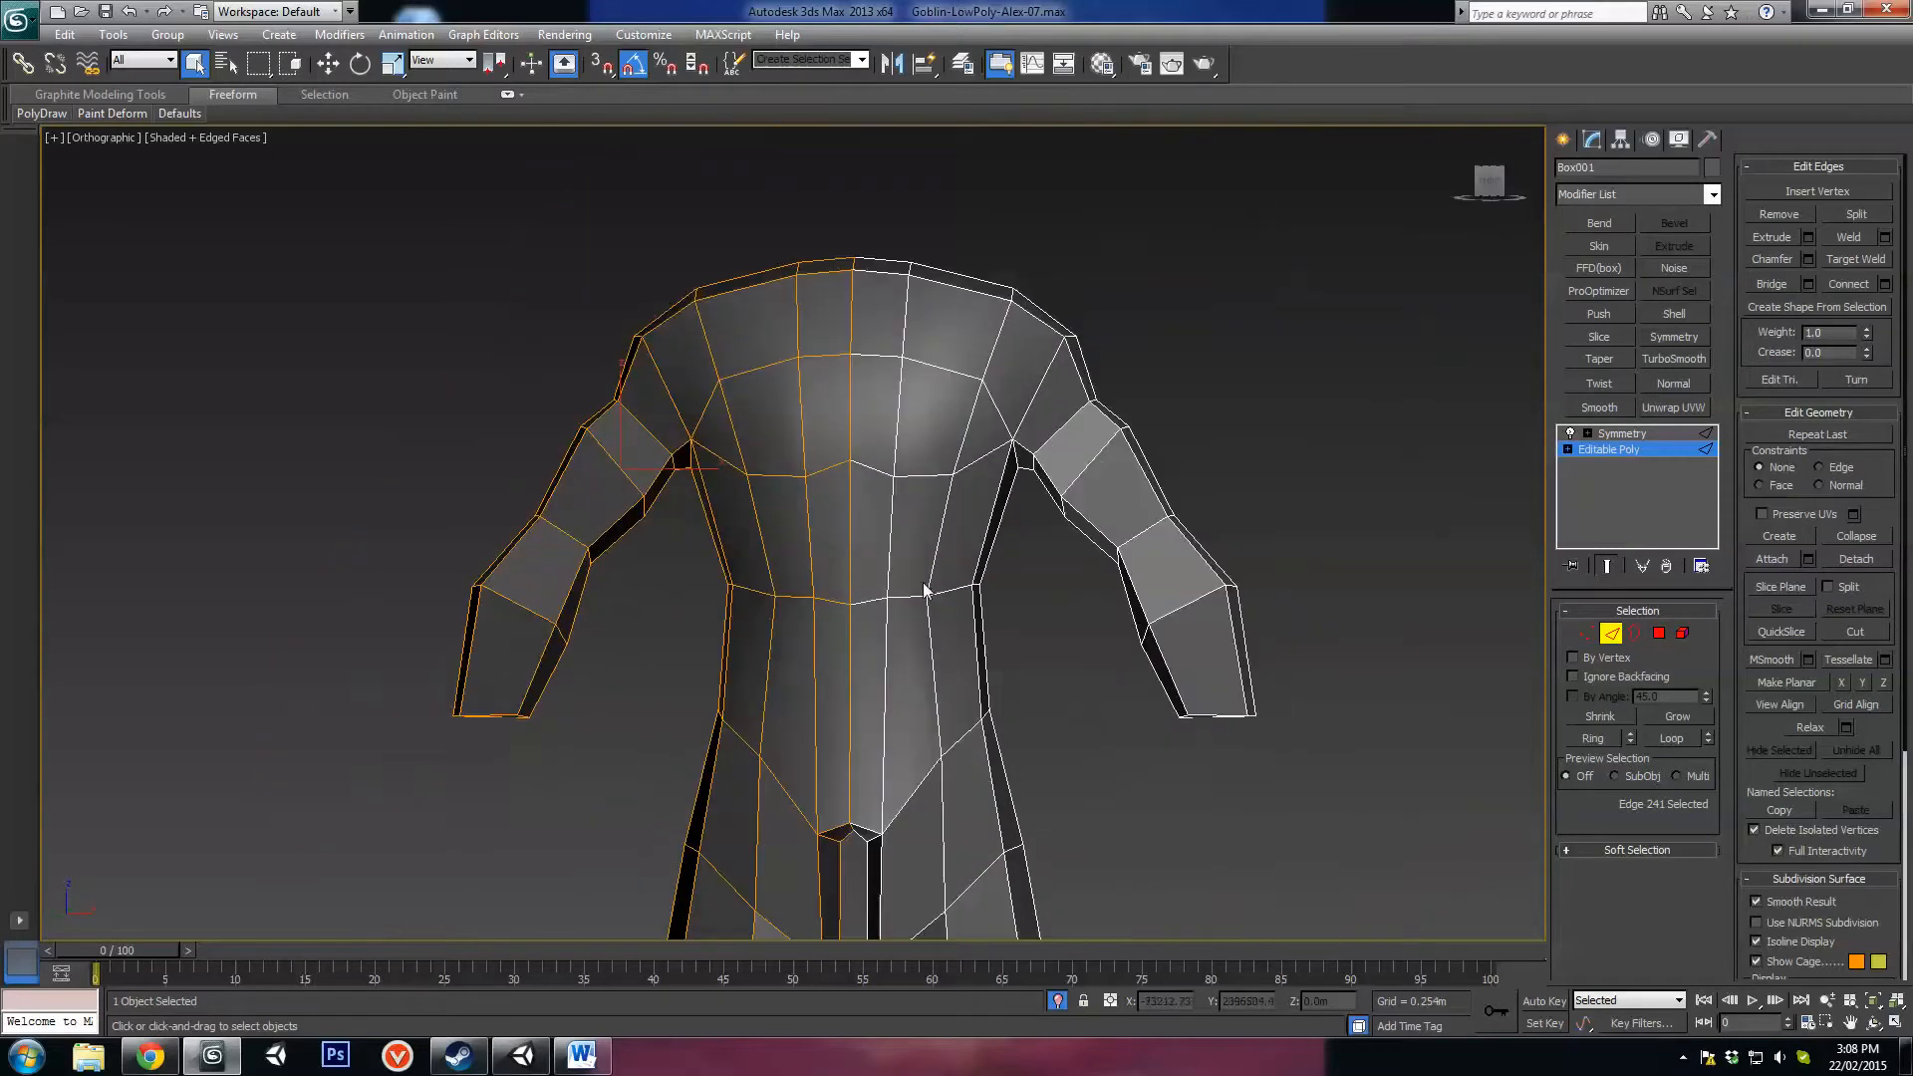
middle_click_drag(904, 476, 1026, 541)
middle_click_drag(848, 504, 953, 501, "alt")
mouse_move(1232, 587)
middle_mouse_down("alt")
mouse_move(1256, 583)
mouse_move(1230, 587)
middle_mouse_up("alt")
middle_click_drag(990, 521, 1029, 573)
scroll(1042, 578, "up", 3)
middle_click_drag(942, 478, 927, 478, "alt")
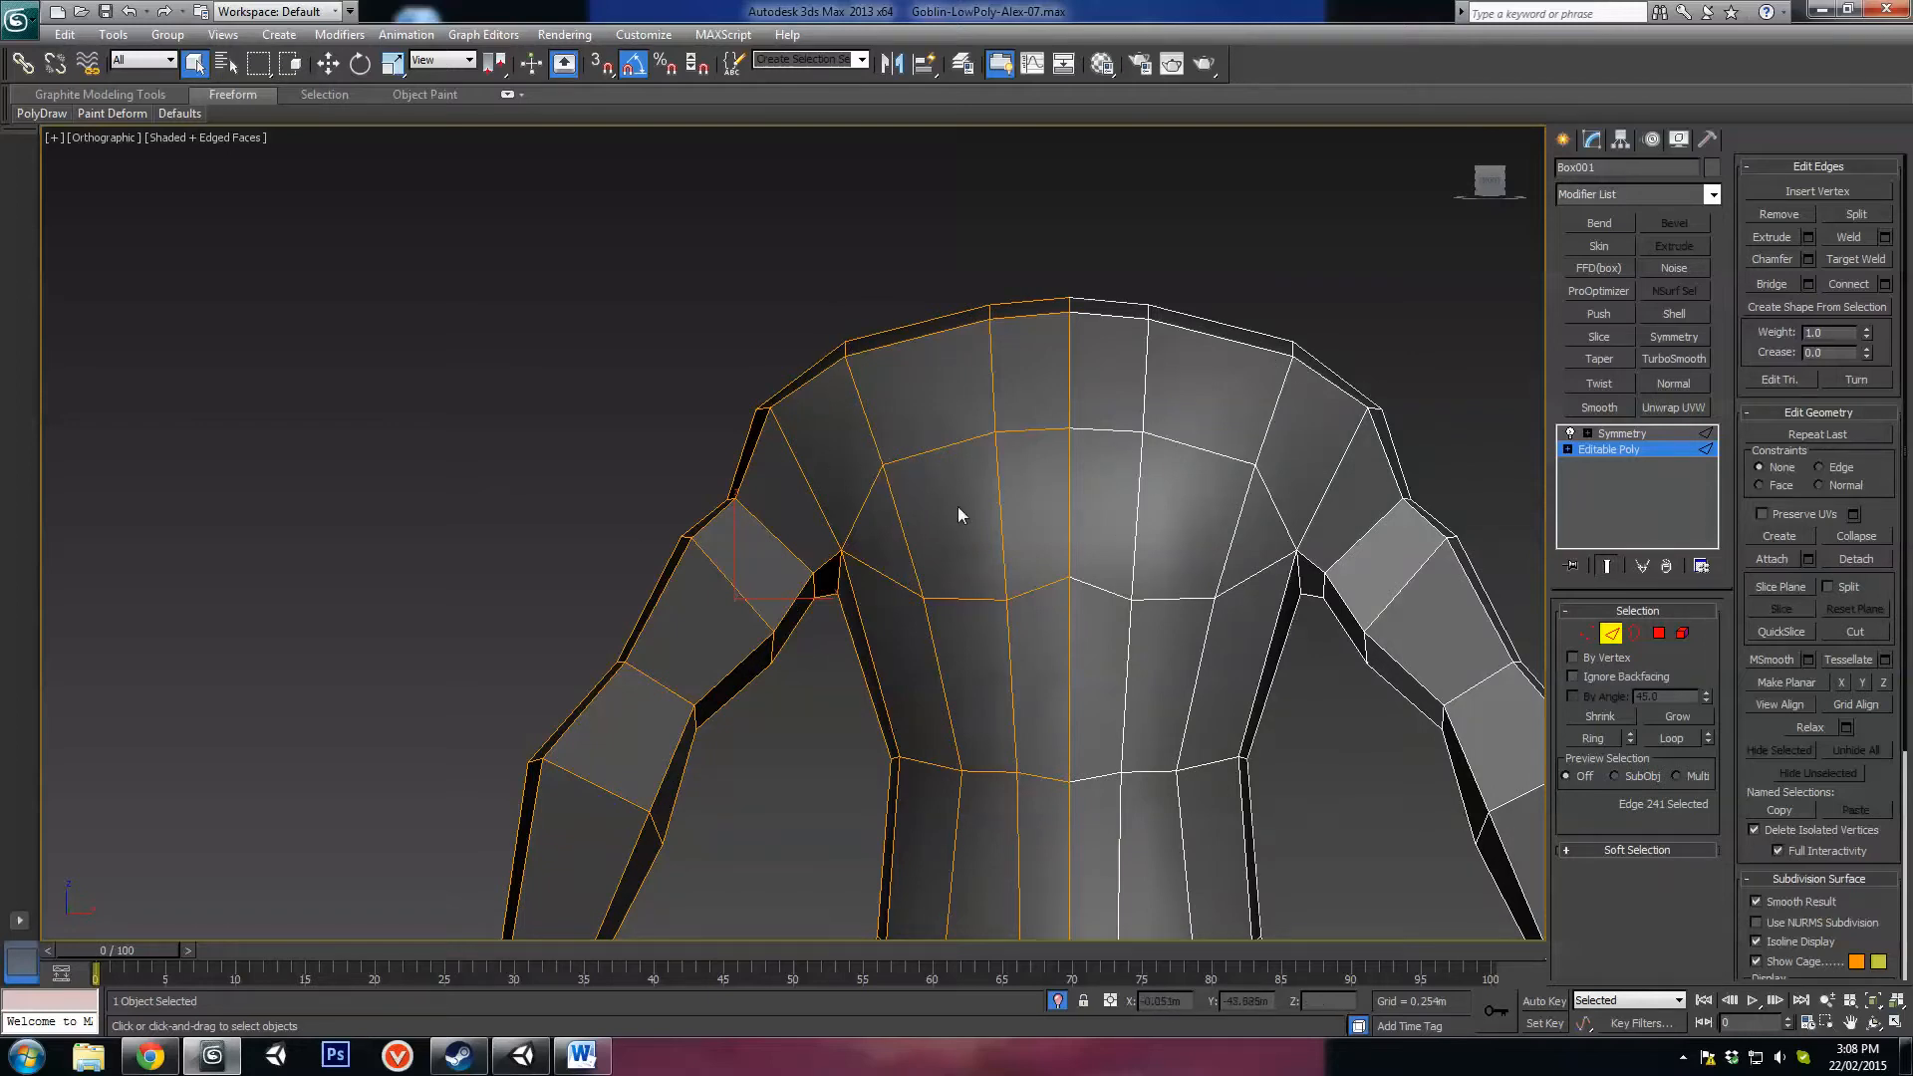
middle_click_drag(1099, 573, 1167, 580, "alt")
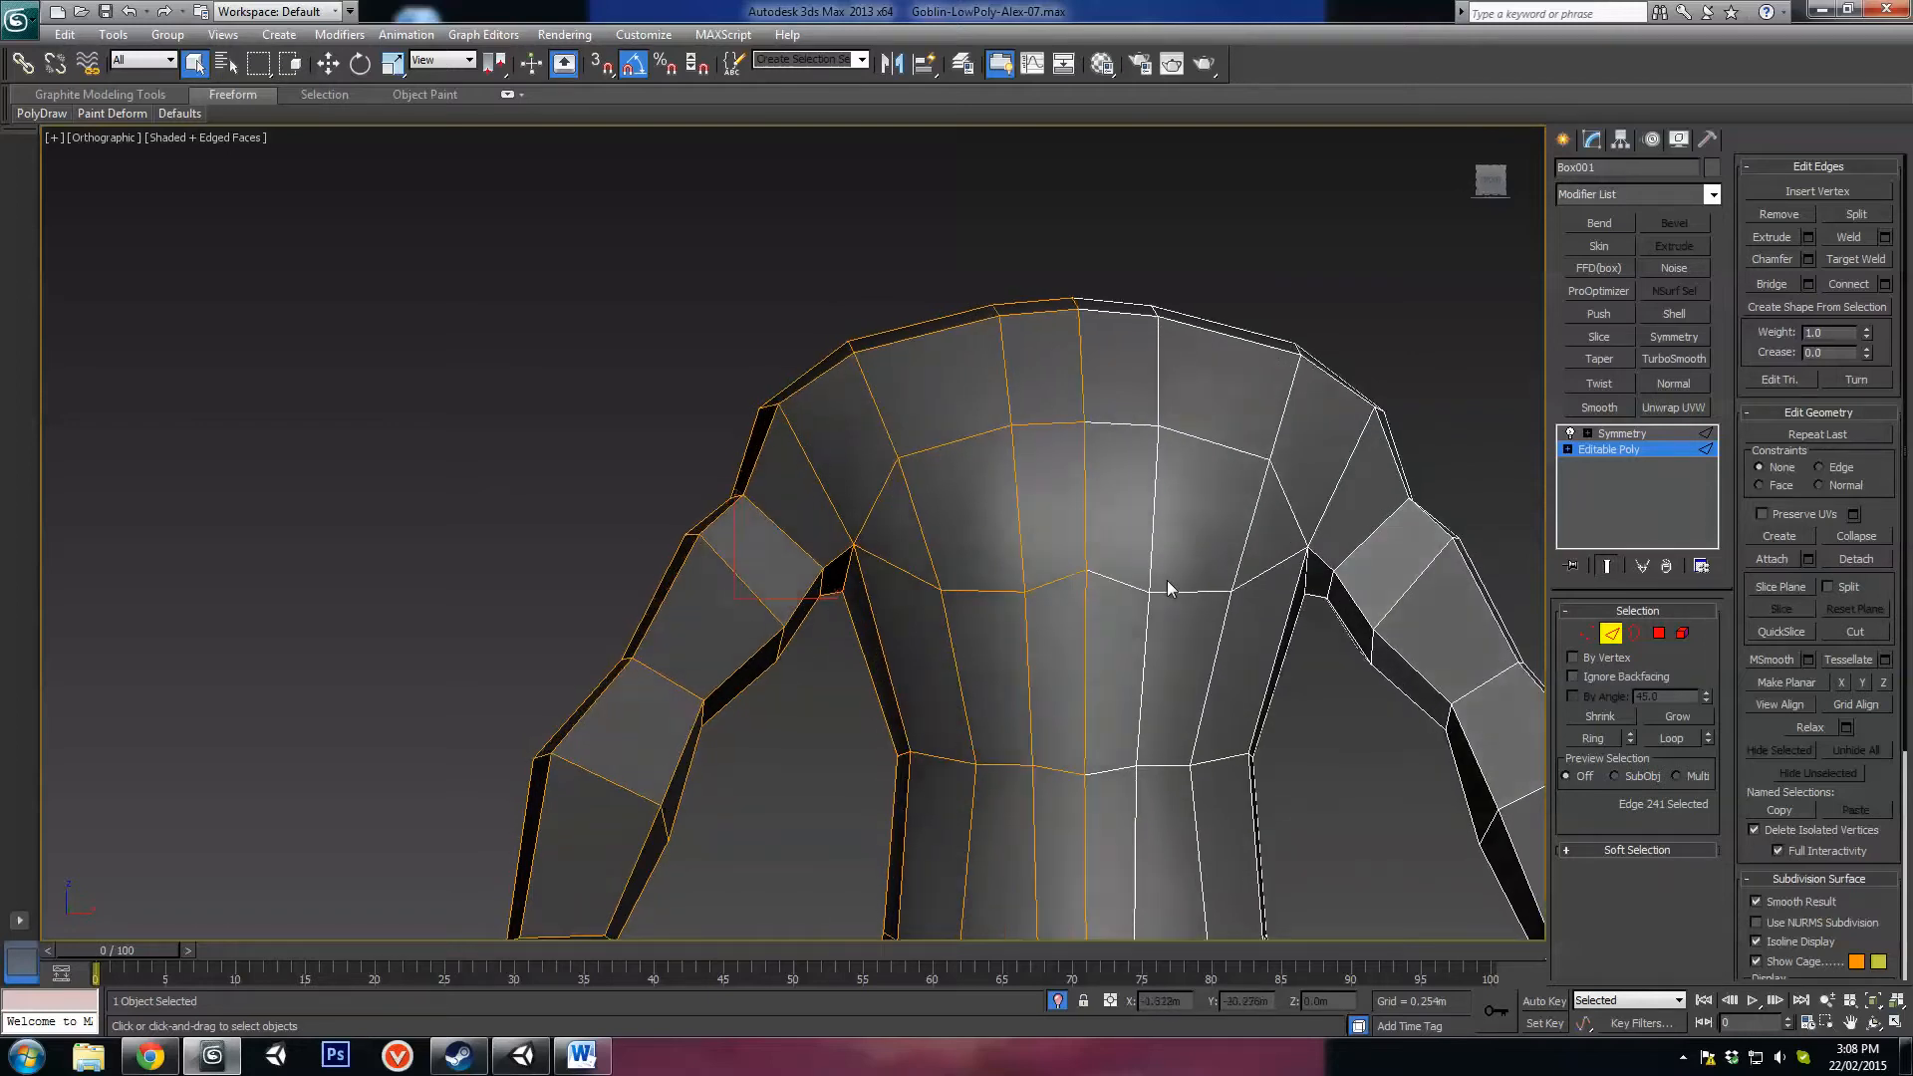
Step: Cut a new edge line from the outer vertex of the upper chest row across the inner vertical edge to the chest's centre line
left_click(1854, 632)
scroll(974, 564, "up", 3)
left_click(808, 383)
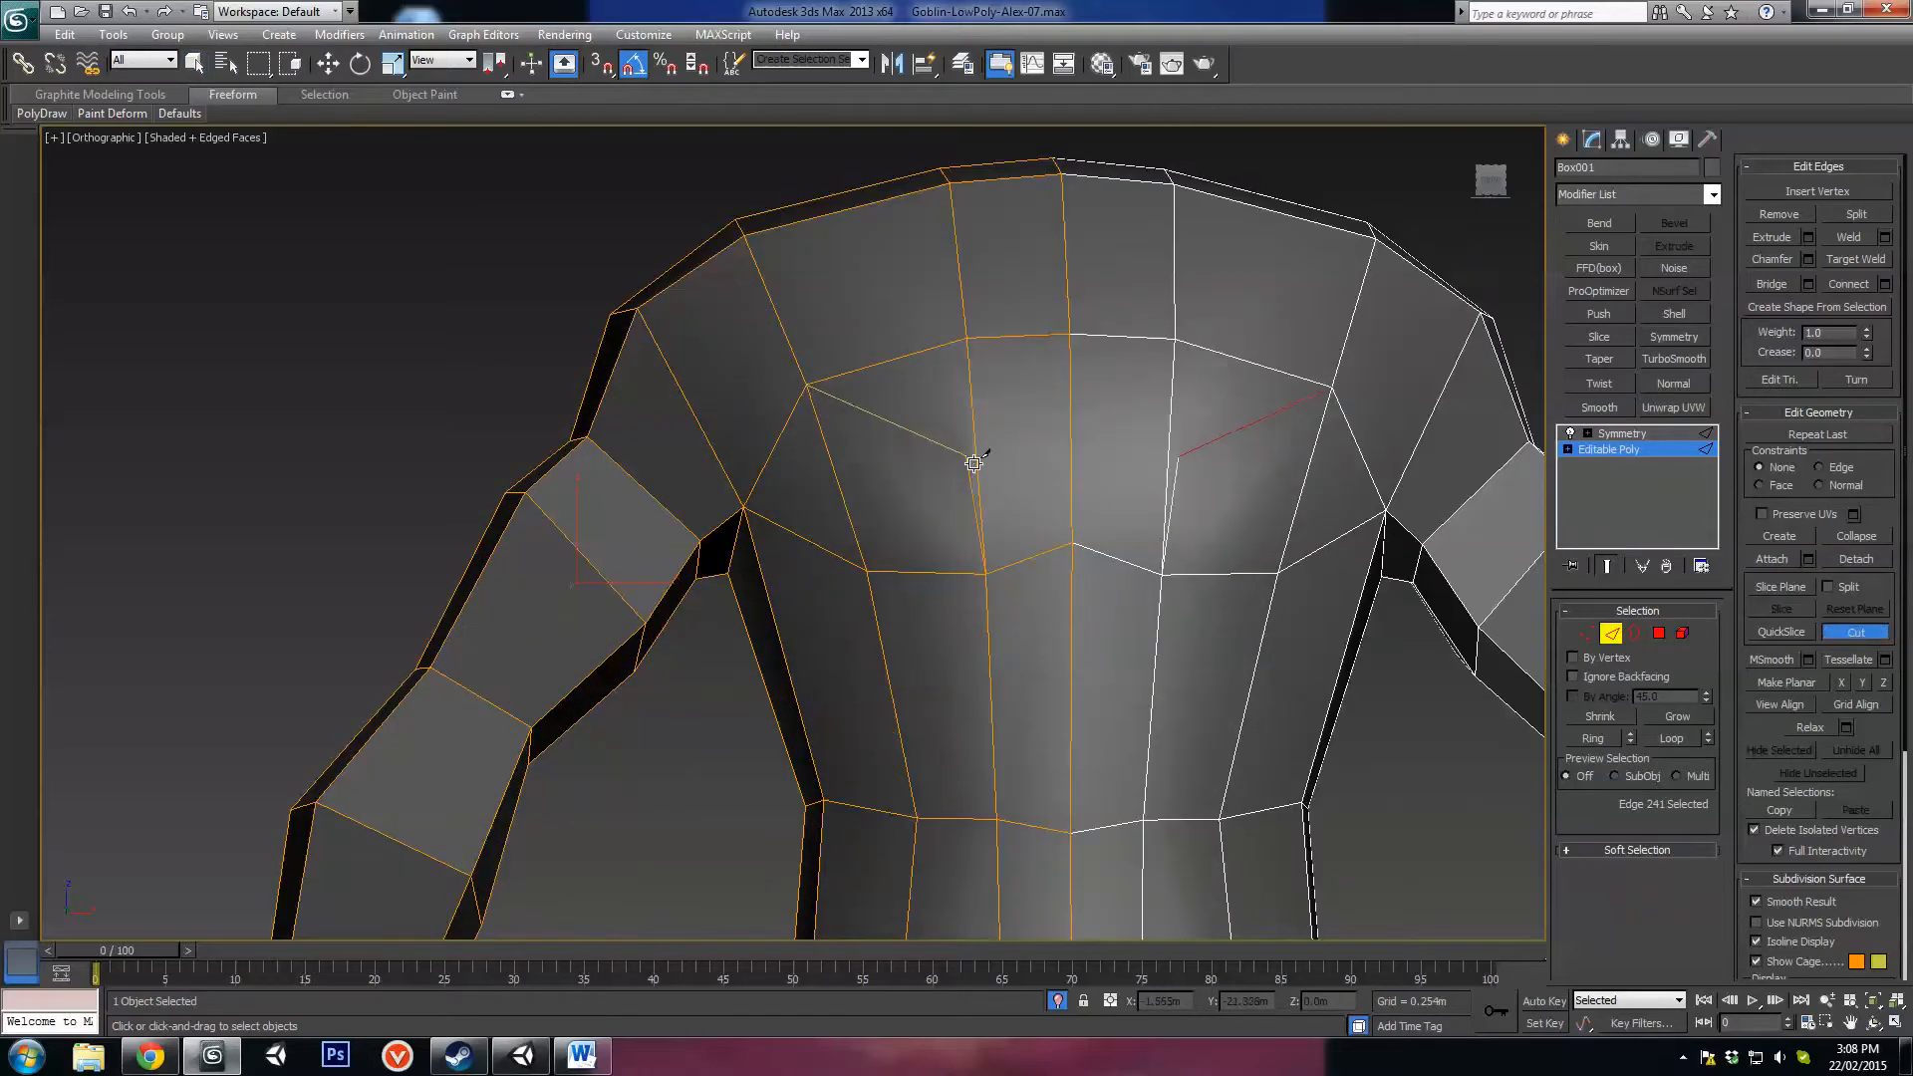
left_click(977, 465)
left_click(1072, 451)
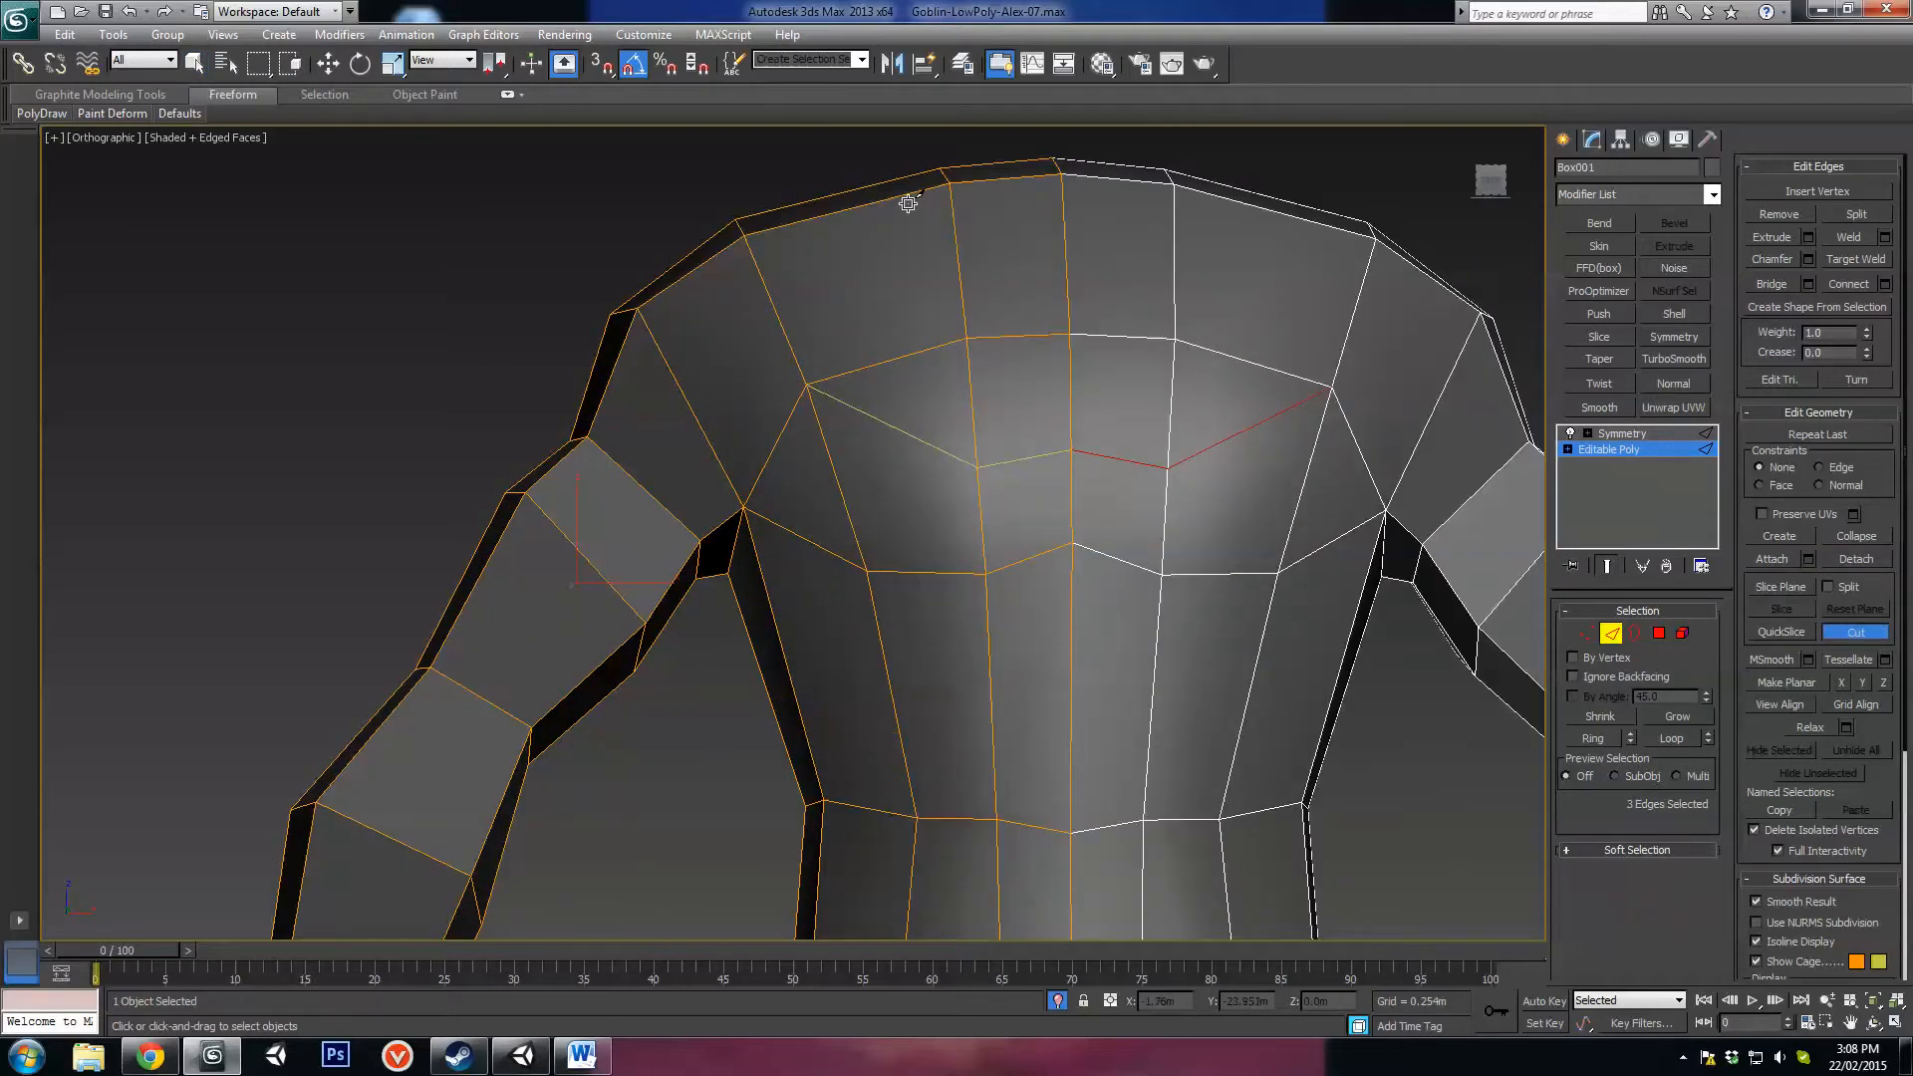
Step: Cut two new edge lines from the top of the shoulder, one to the upper chest vertex and one across to the chest's centre line
middle_click_drag(908, 203, 809, 291)
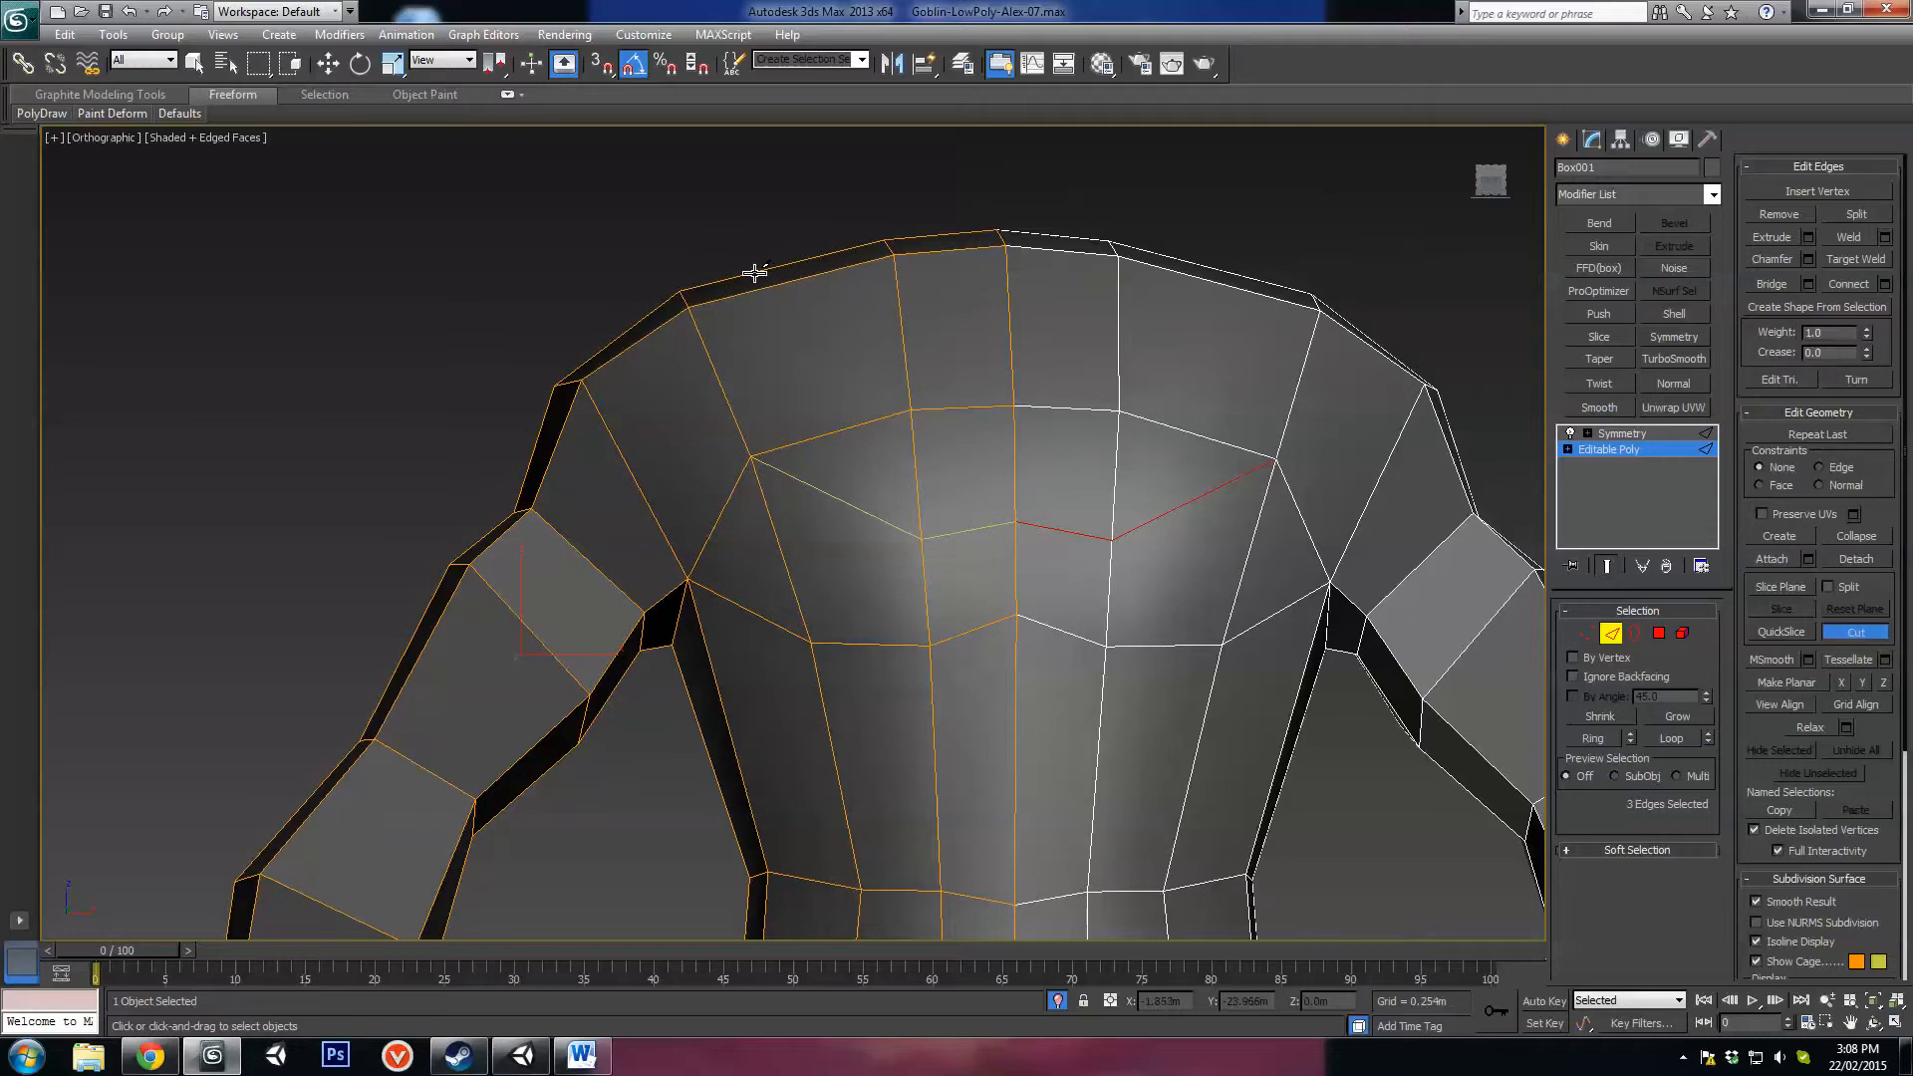
left_click(767, 286)
left_click(910, 411)
middle_click_drag(857, 315, 870, 364)
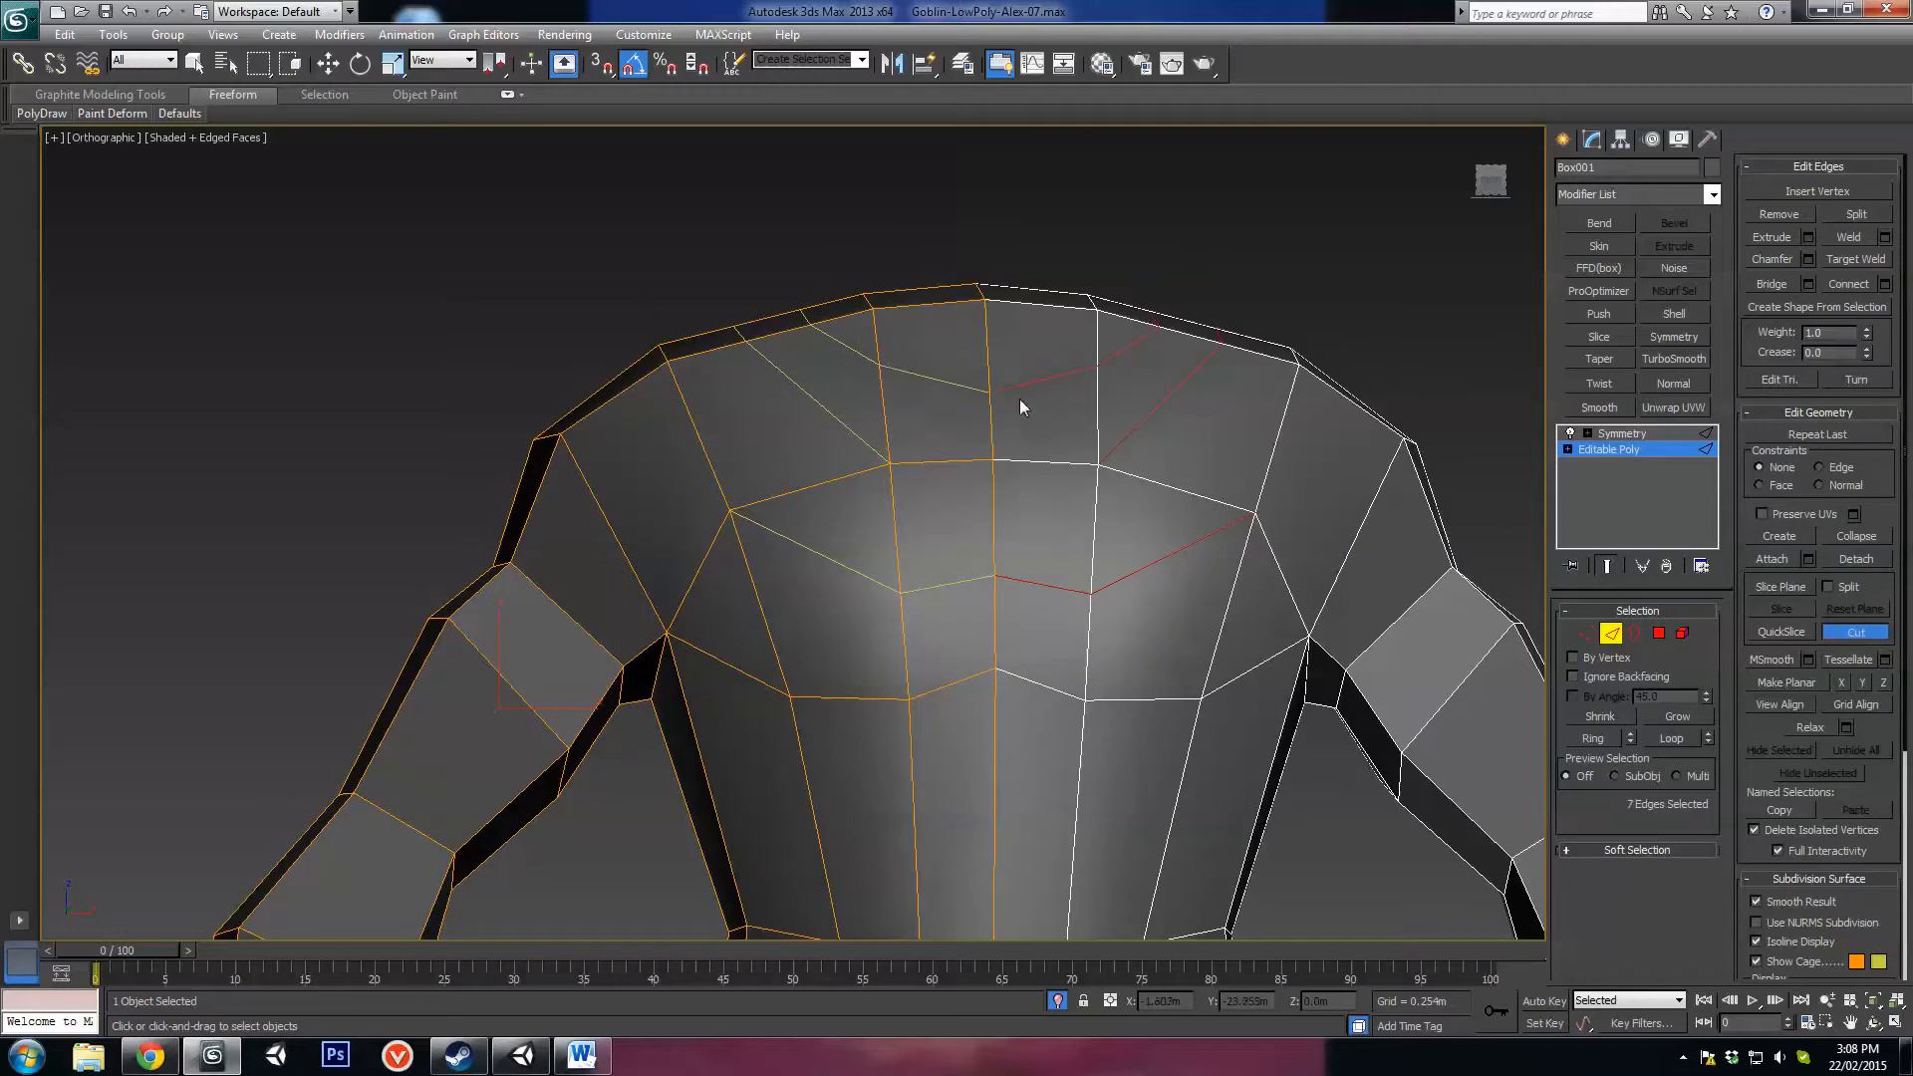
middle_click_drag(1122, 481, 846, 398, "alt")
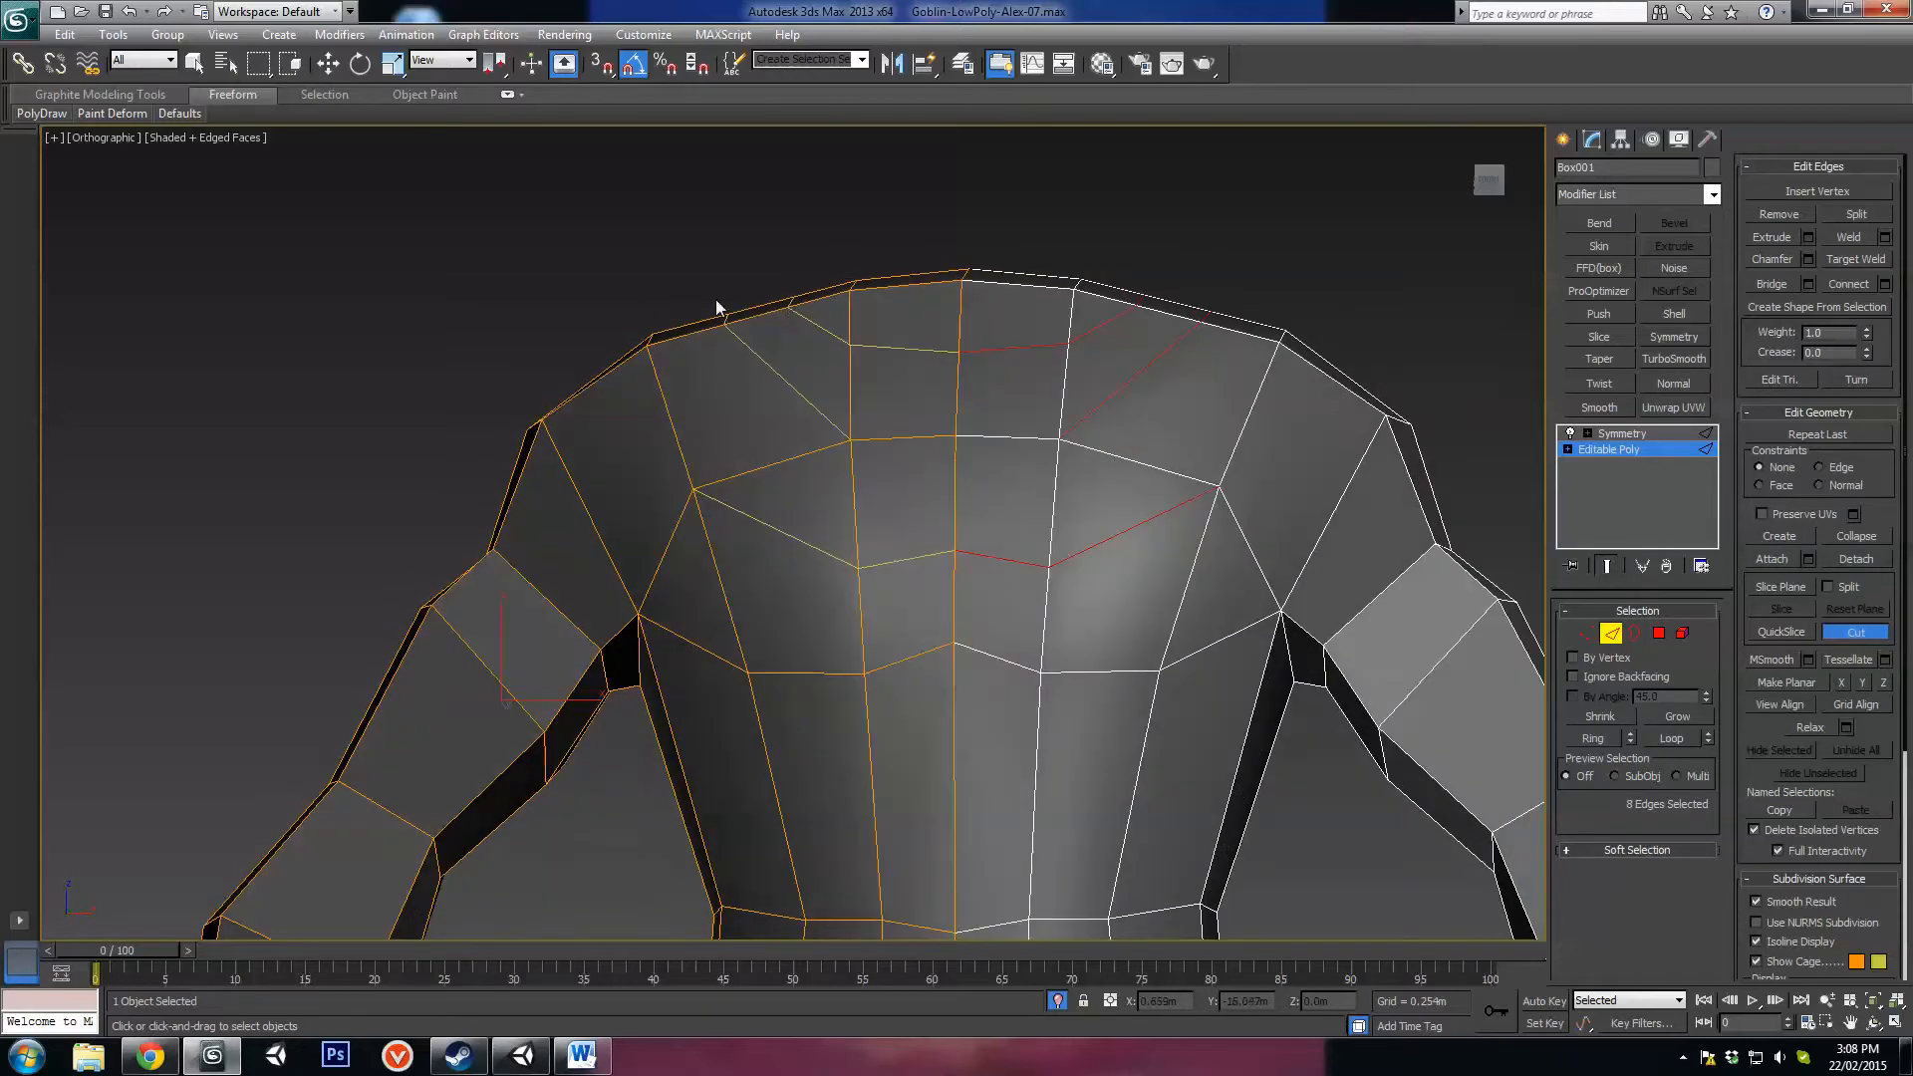
middle_click_drag(703, 557, 765, 564, "alt")
middle_click_drag(803, 463, 777, 571)
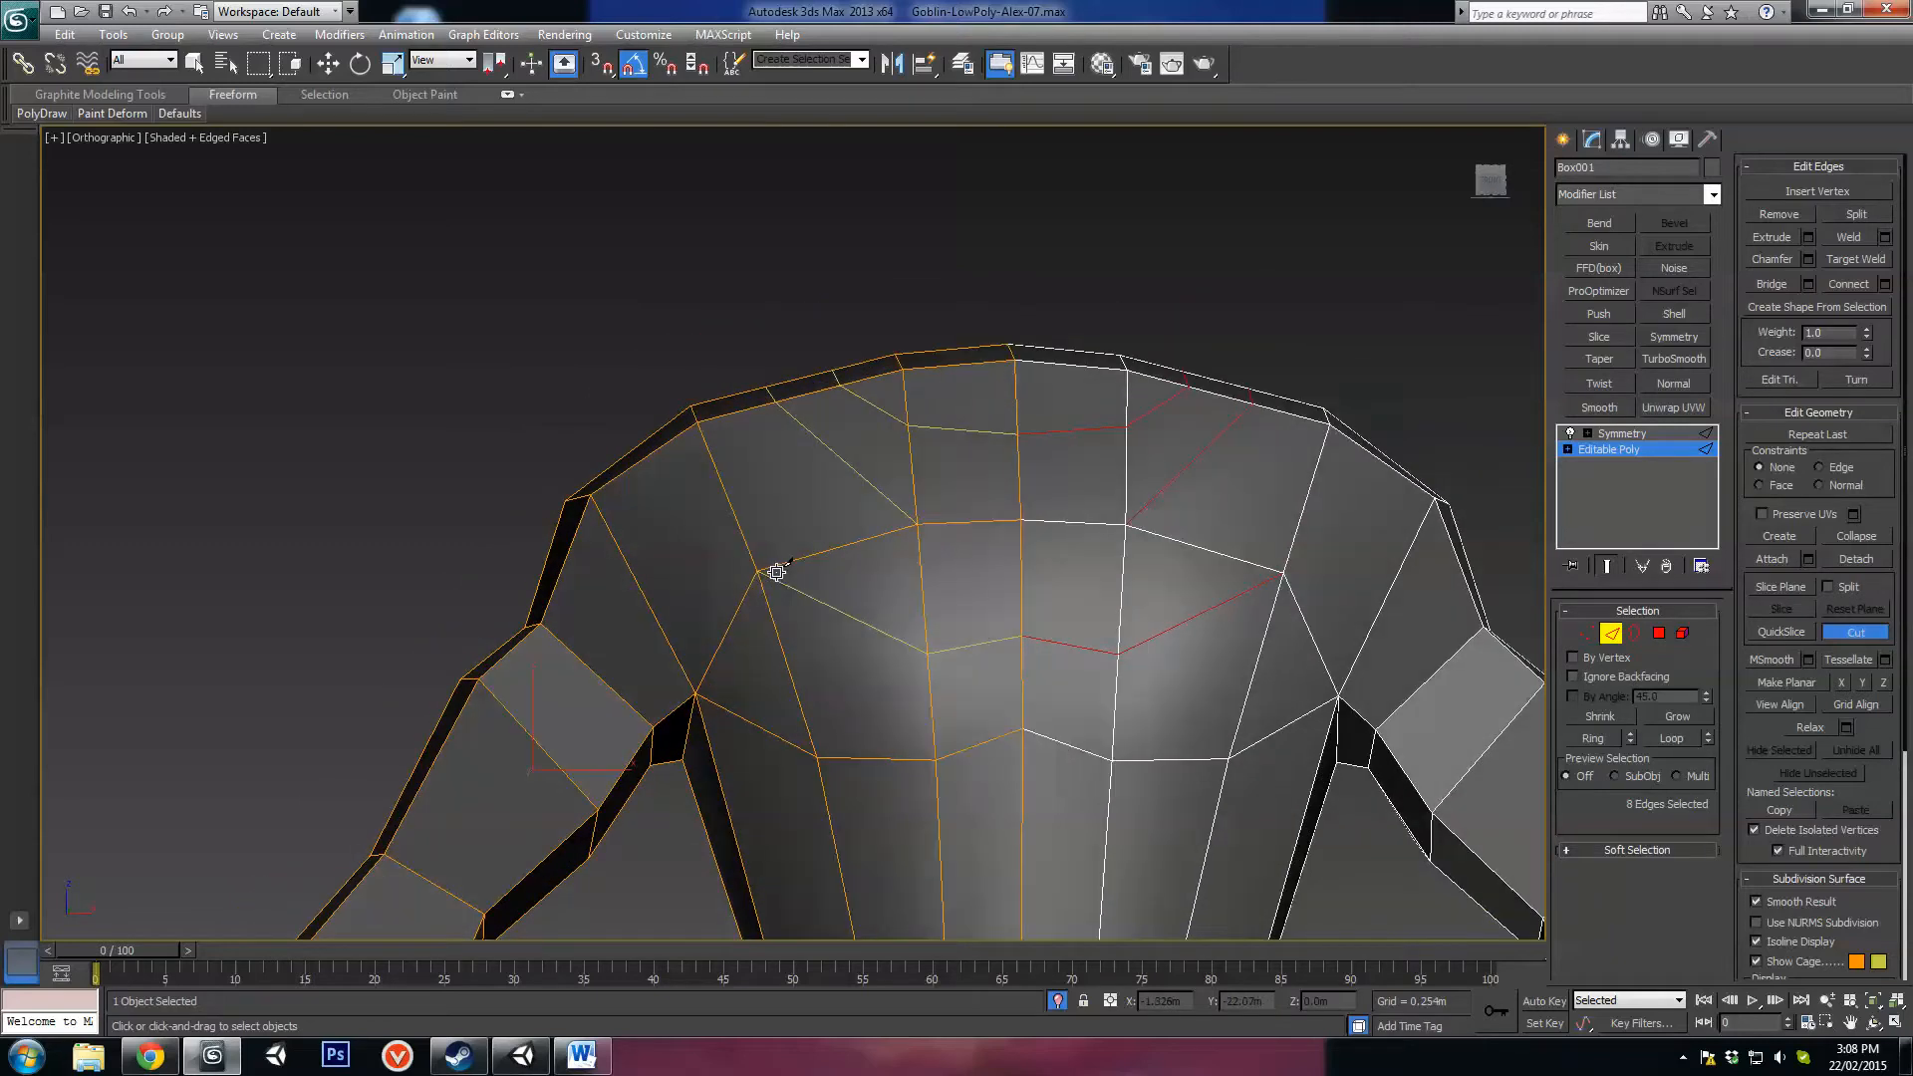
Step: Select the vertices at the upper shoulder corner and move them outward and slightly down
key("w")
key("1")
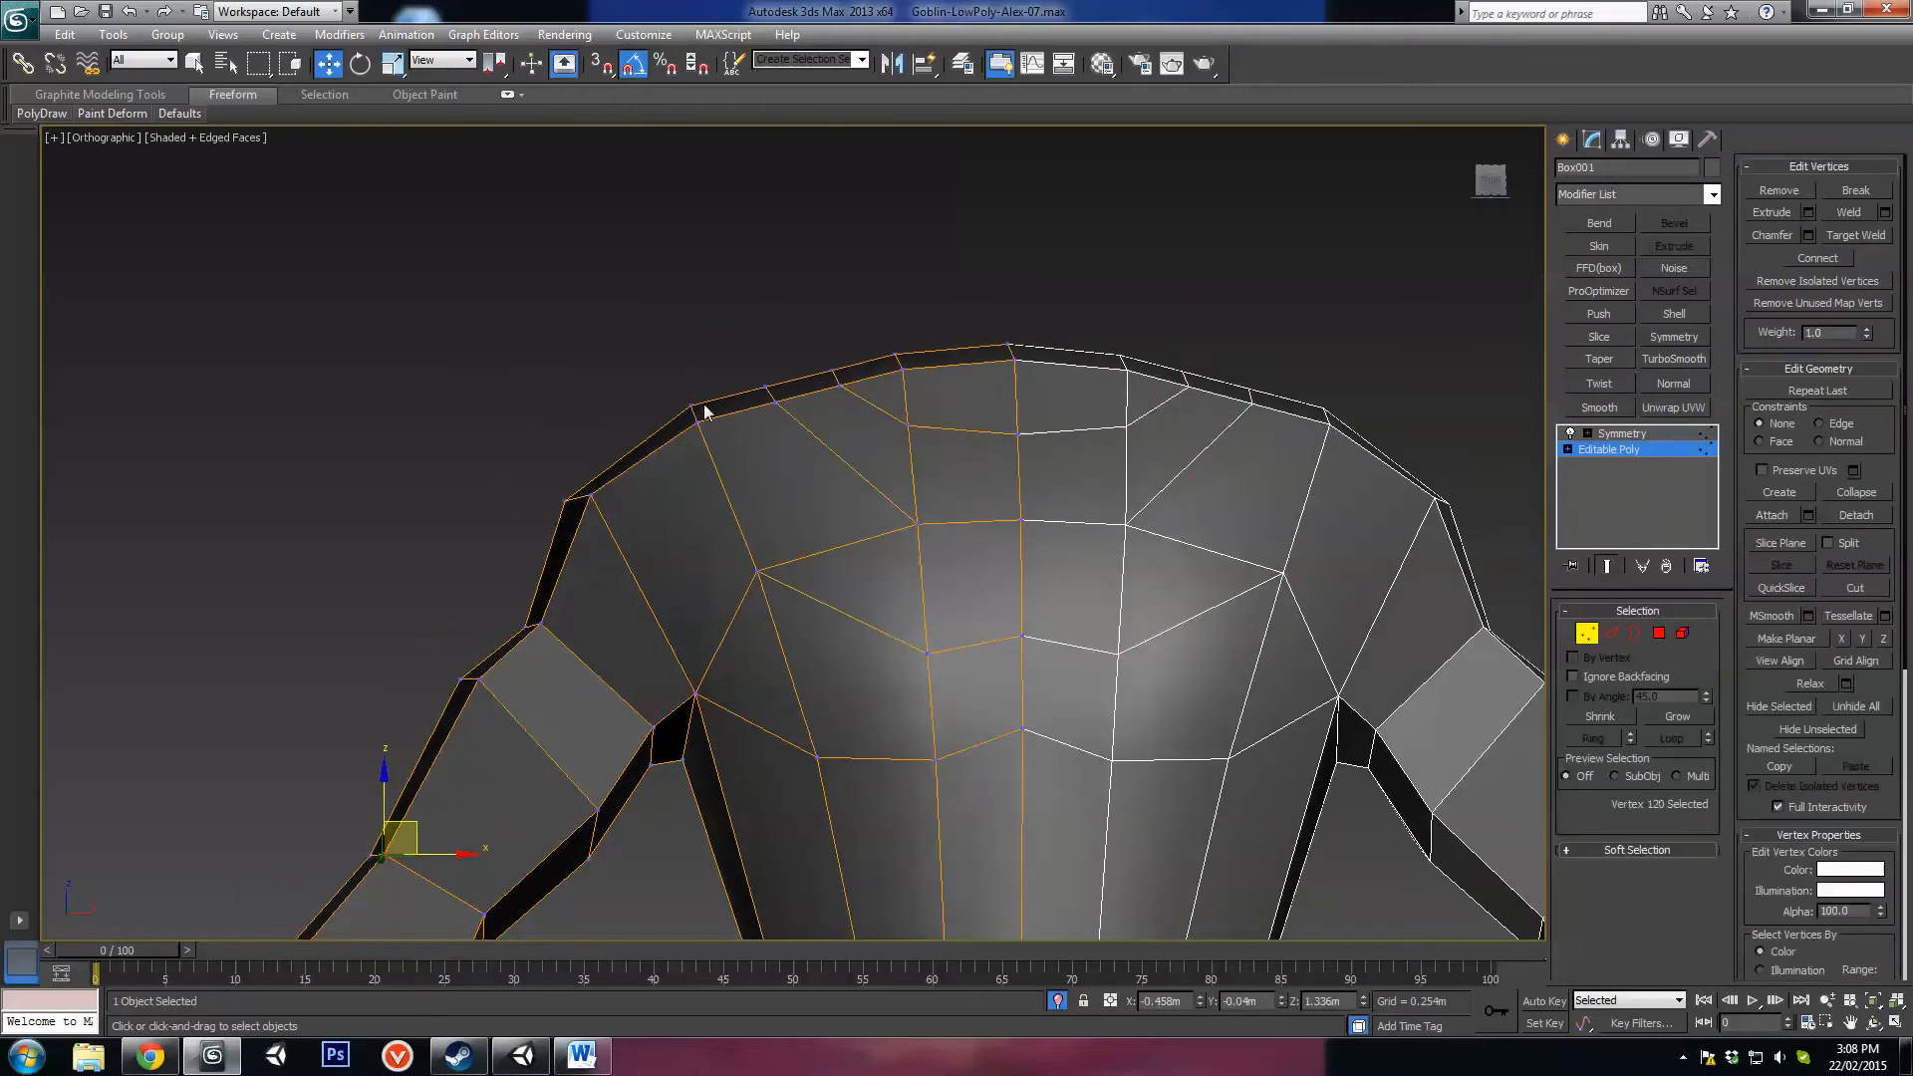
left_click_drag(712, 380, 676, 441)
middle_click_drag(752, 492, 762, 484, "alt")
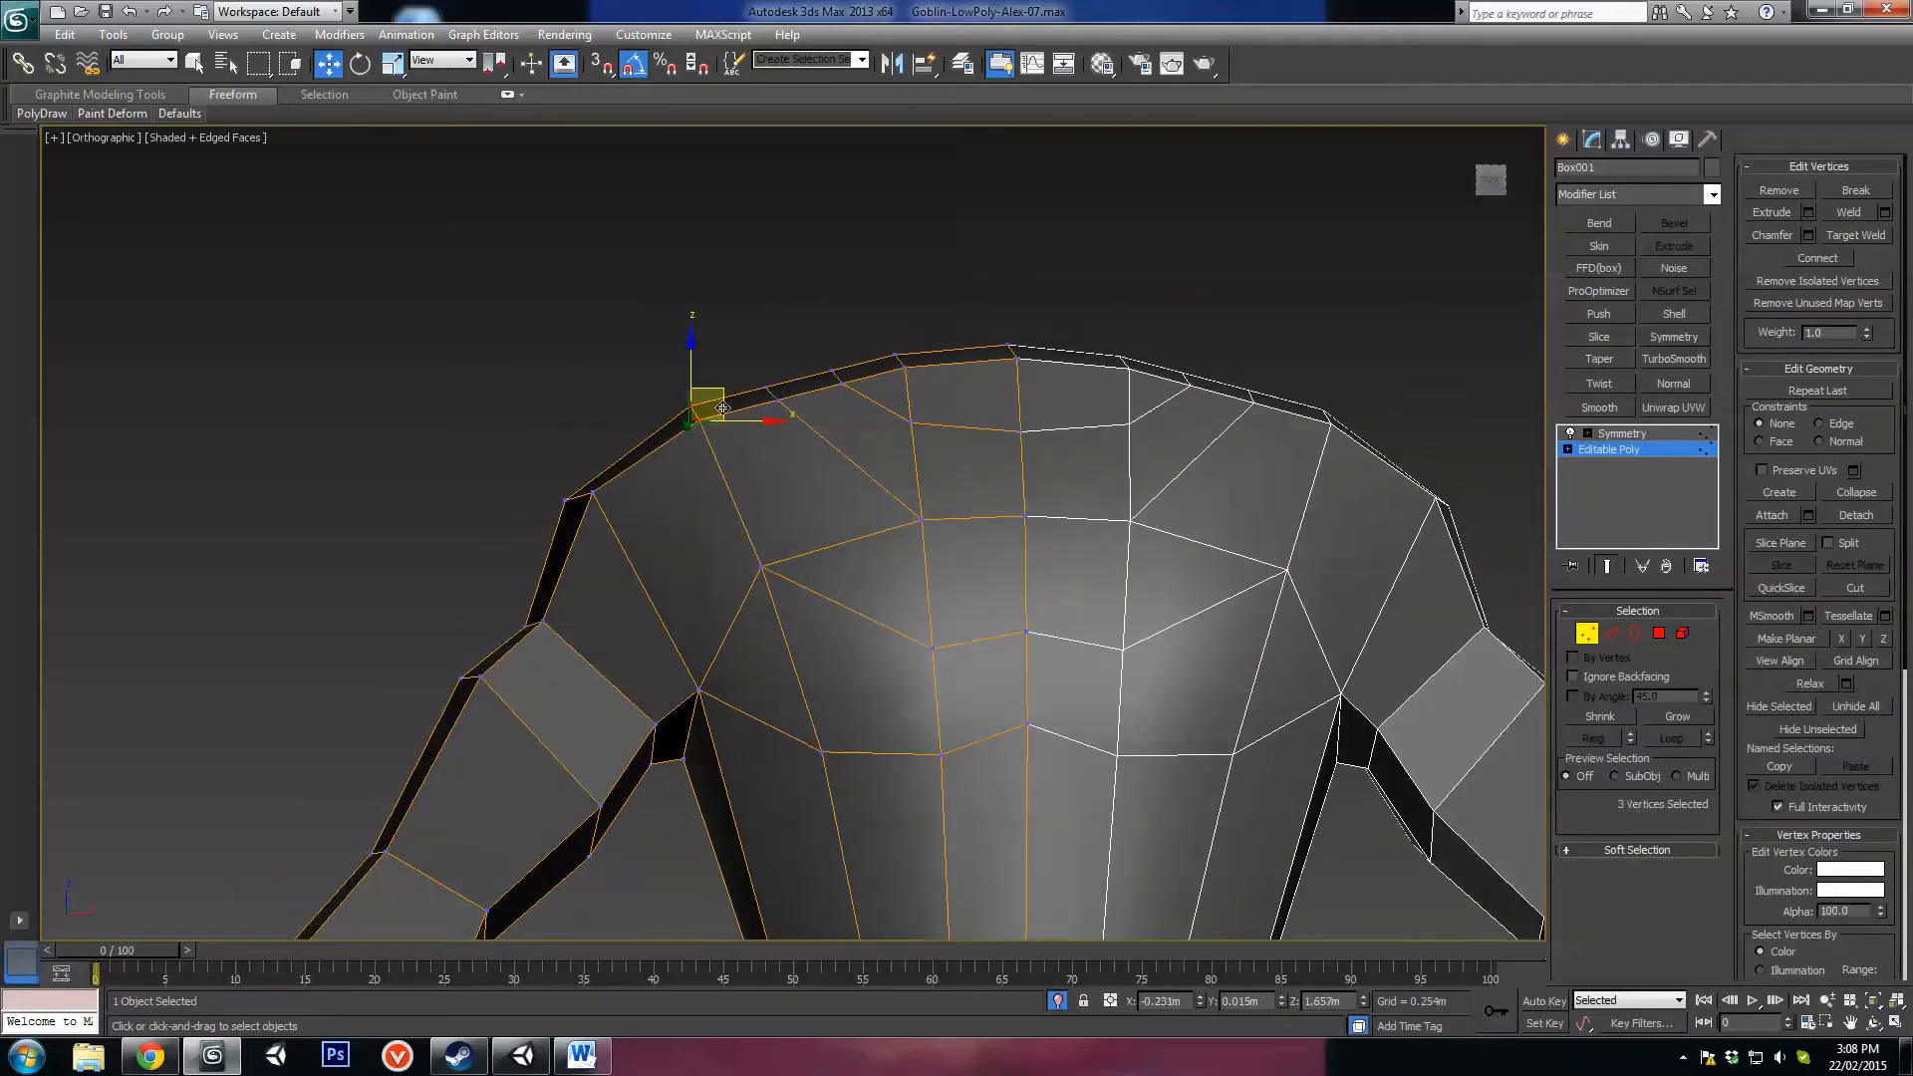
left_click_drag(723, 403, 701, 421)
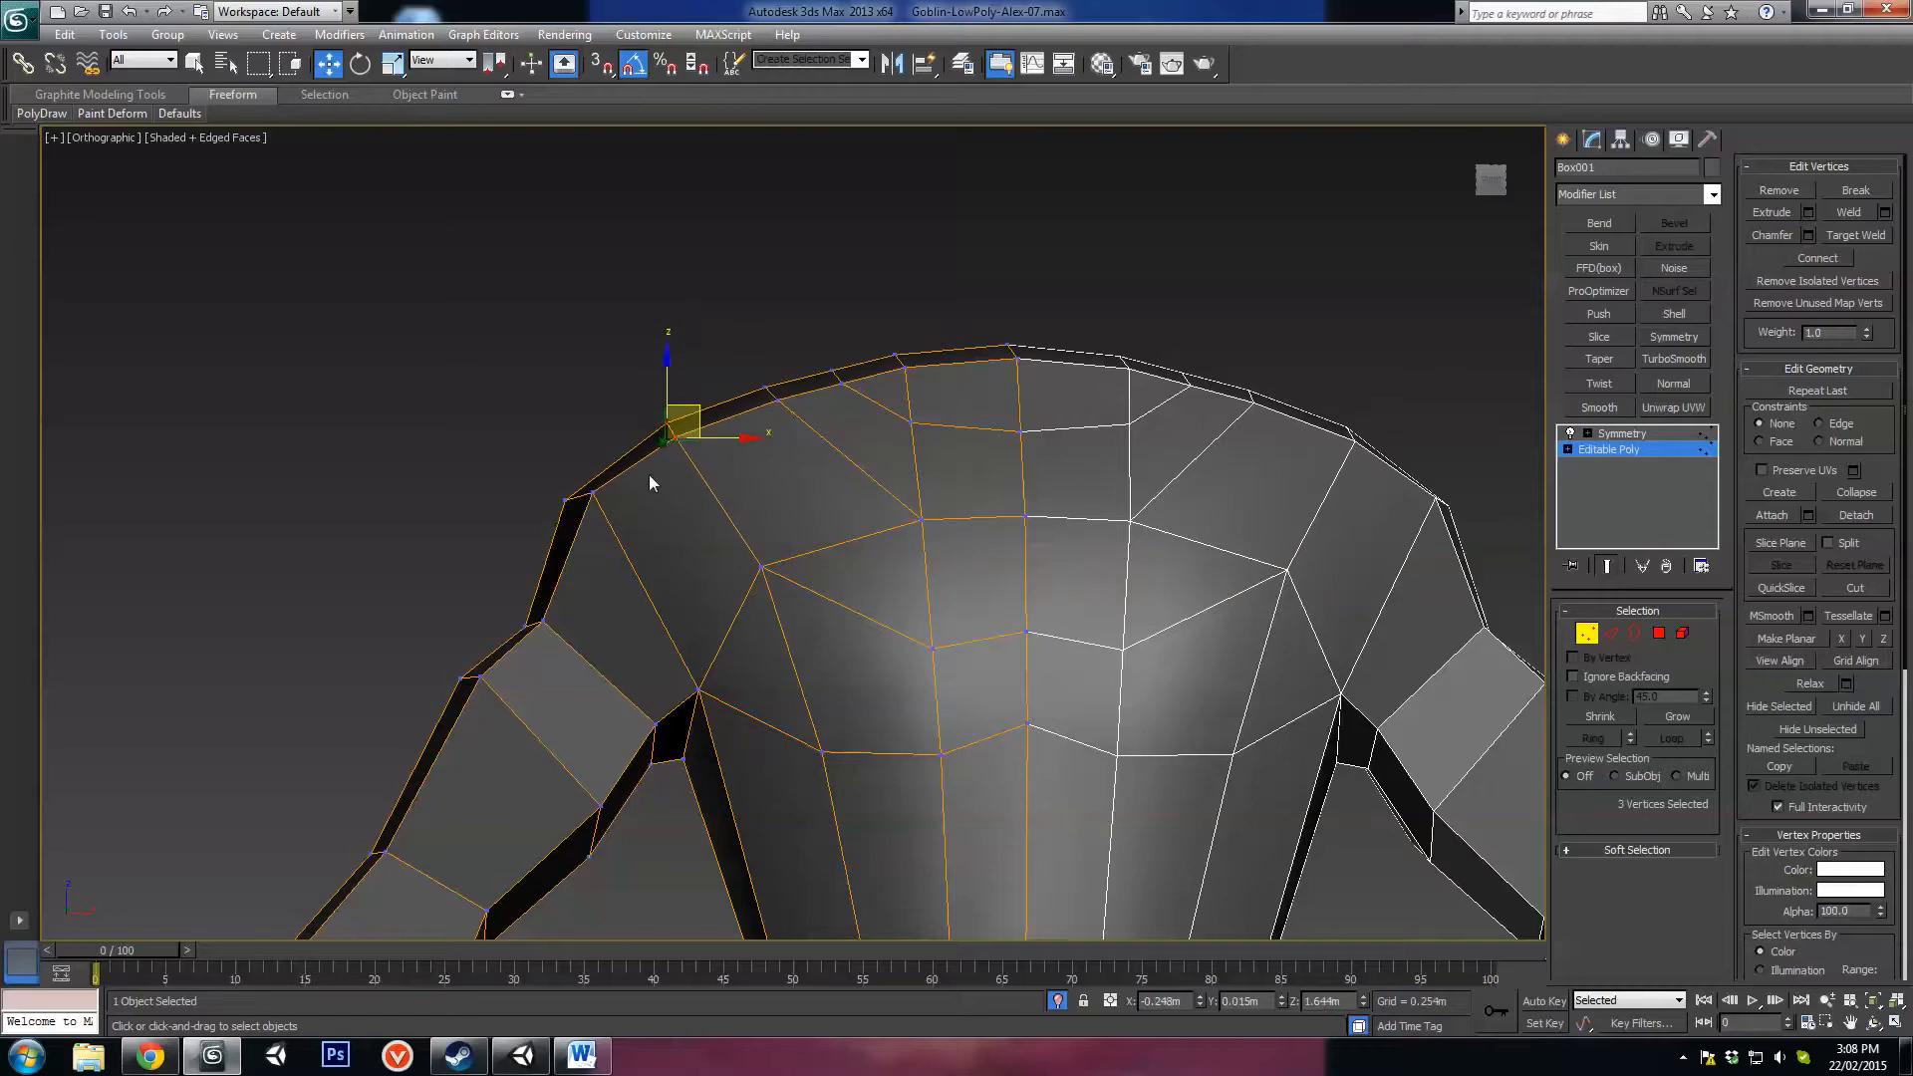
Step: Reposition the outer shoulder vertices outward and lower the vertex pair where the outer new cut crosses the shoulder top
middle_click_drag(649, 474, 610, 466, "alt")
left_click_drag(606, 466, 591, 506)
mouse_move(692, 406)
left_mouse_down()
mouse_move(642, 469)
mouse_move(680, 434)
left_mouse_up()
left_click_drag(793, 411, 800, 394)
Step: Move the vertex pair of the inner new cut on the shoulder top down and inward toward the neck base
middle_click_drag(827, 341, 825, 349, "alt")
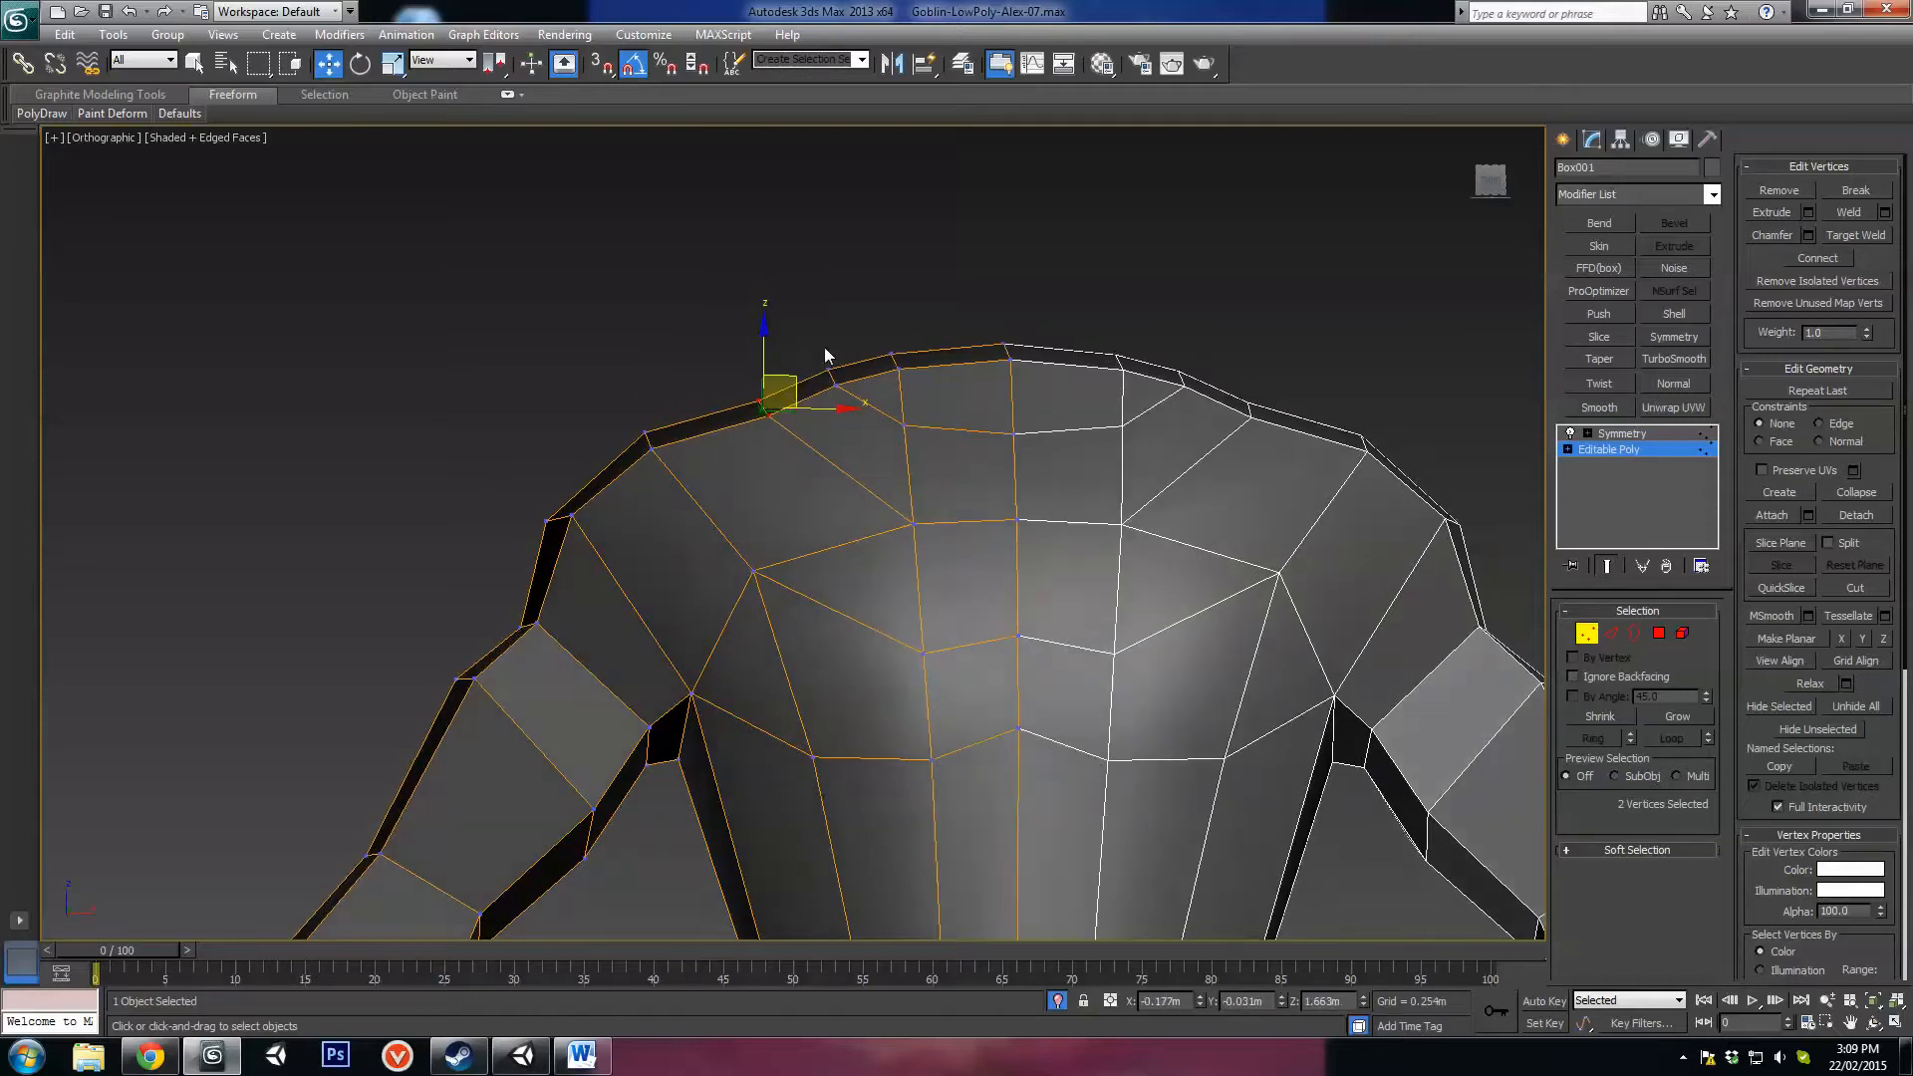
left_click_drag(842, 339, 823, 406)
middle_click_drag(865, 398, 874, 393, "alt")
left_click_drag(865, 363, 869, 379)
middle_click_drag(914, 470, 913, 465)
left_click_drag(869, 369, 872, 370)
Step: Adjust the depth of the neck-base vertices and the upper chest vertex from the side, and raise that chest vertex slightly
middle_click_drag(896, 373, 1008, 419, "alt")
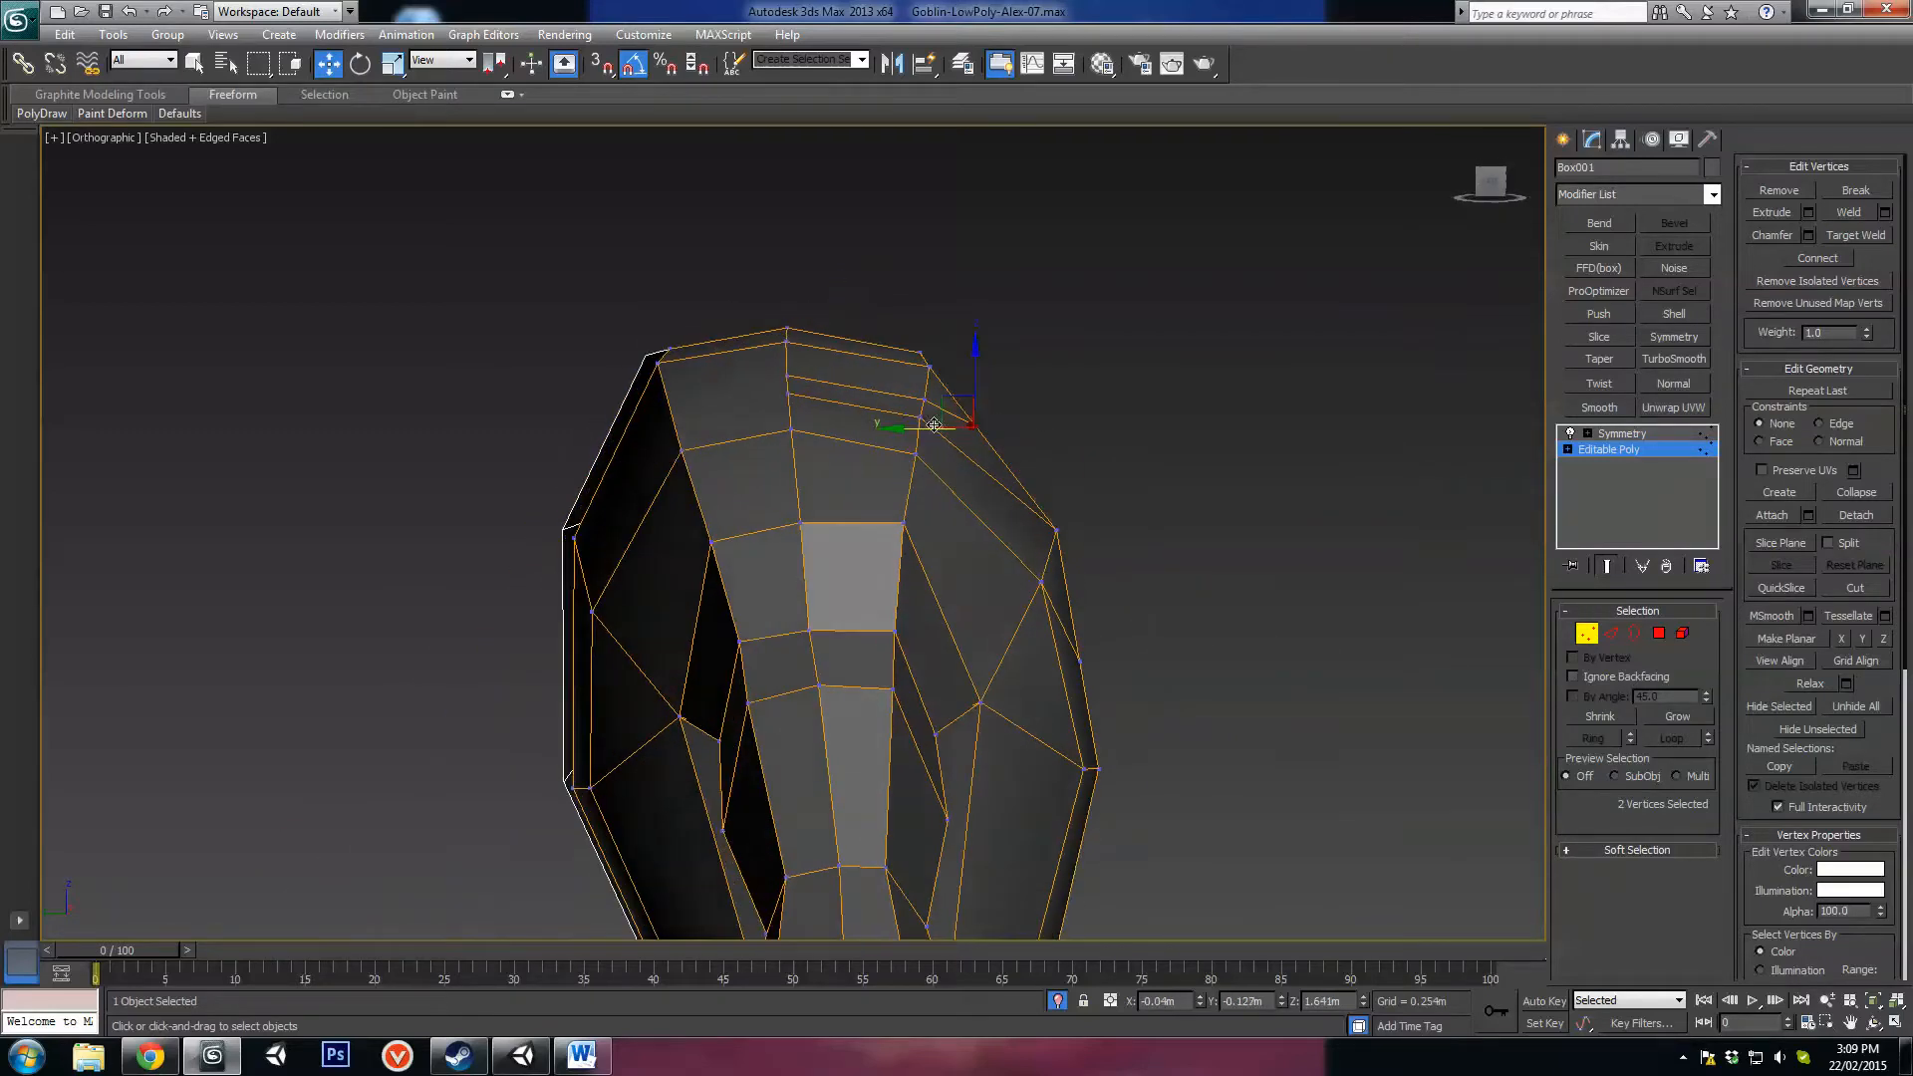
left_click_drag(943, 401, 927, 397)
middle_click_drag(928, 398, 889, 400, "alt")
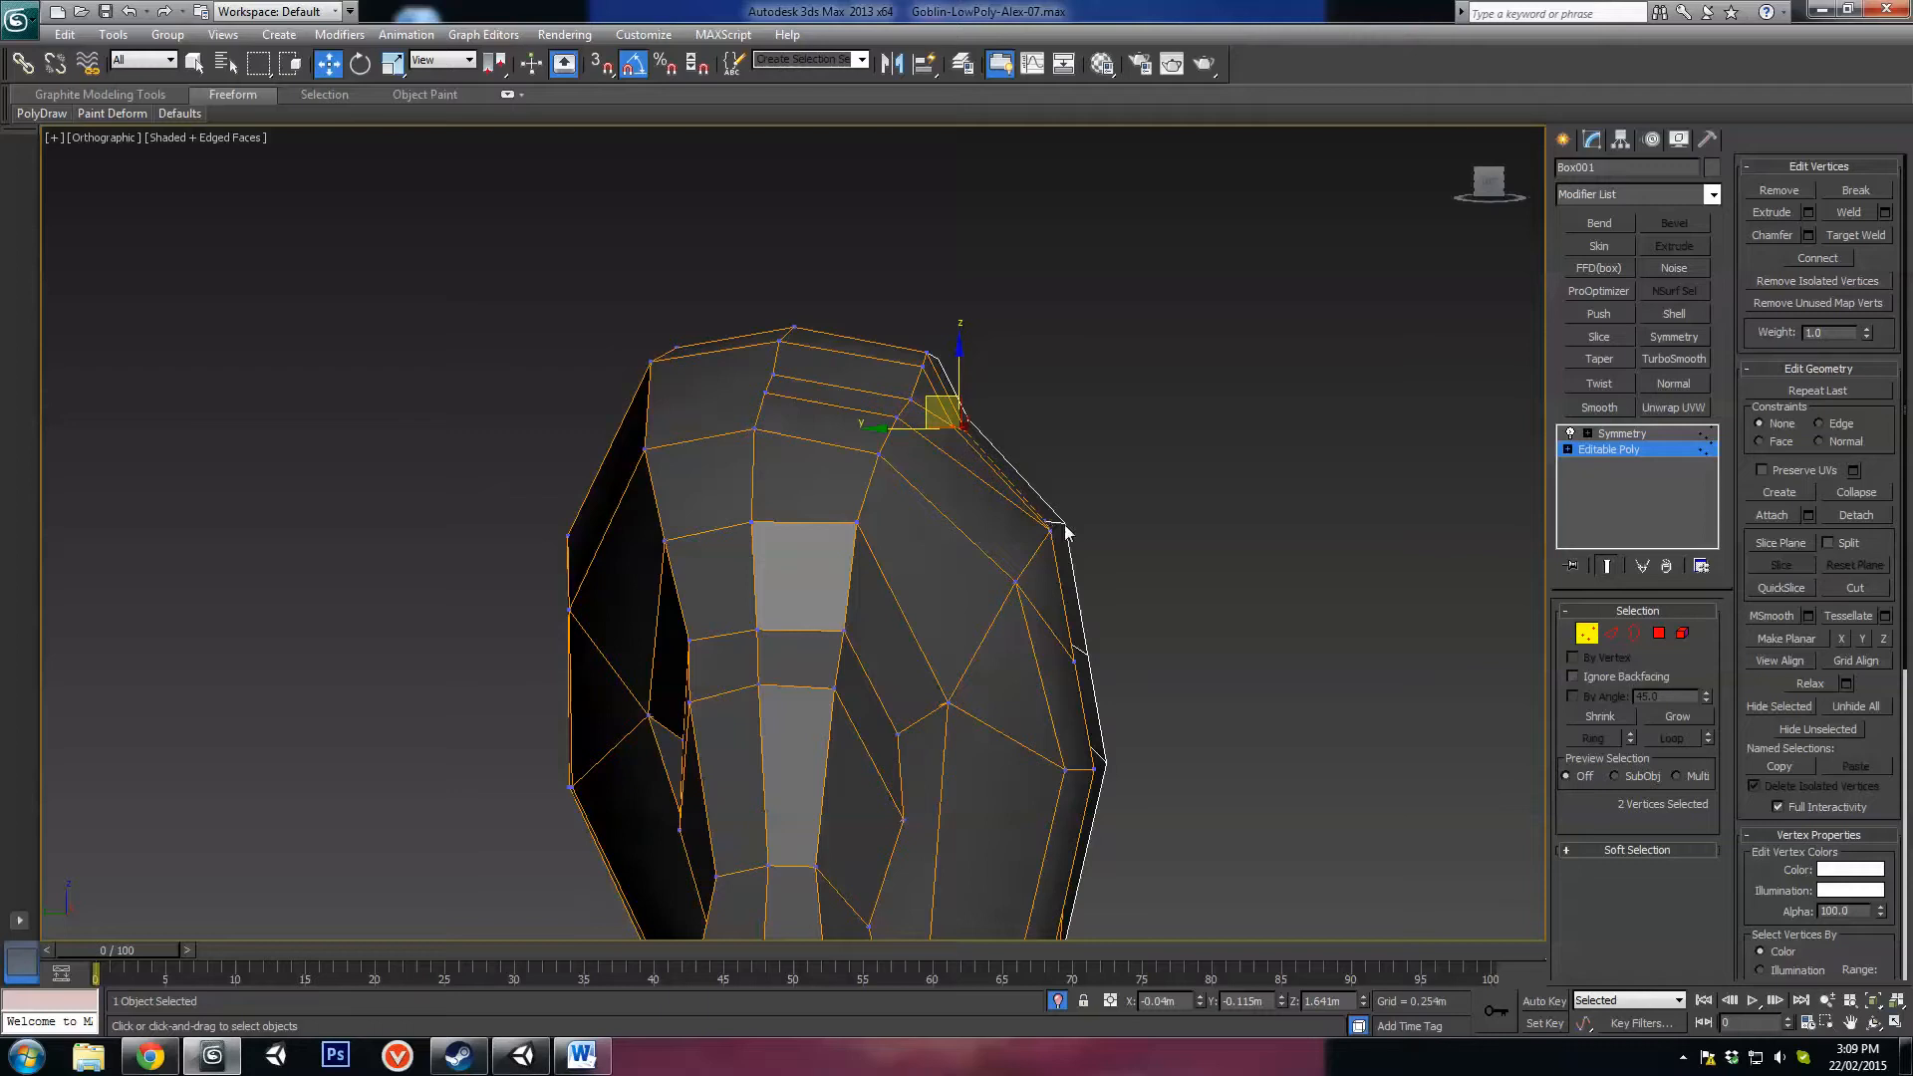
left_click(1061, 528)
middle_click_drag(1074, 546, 1048, 534, "alt")
left_click_drag(1036, 505, 1021, 512)
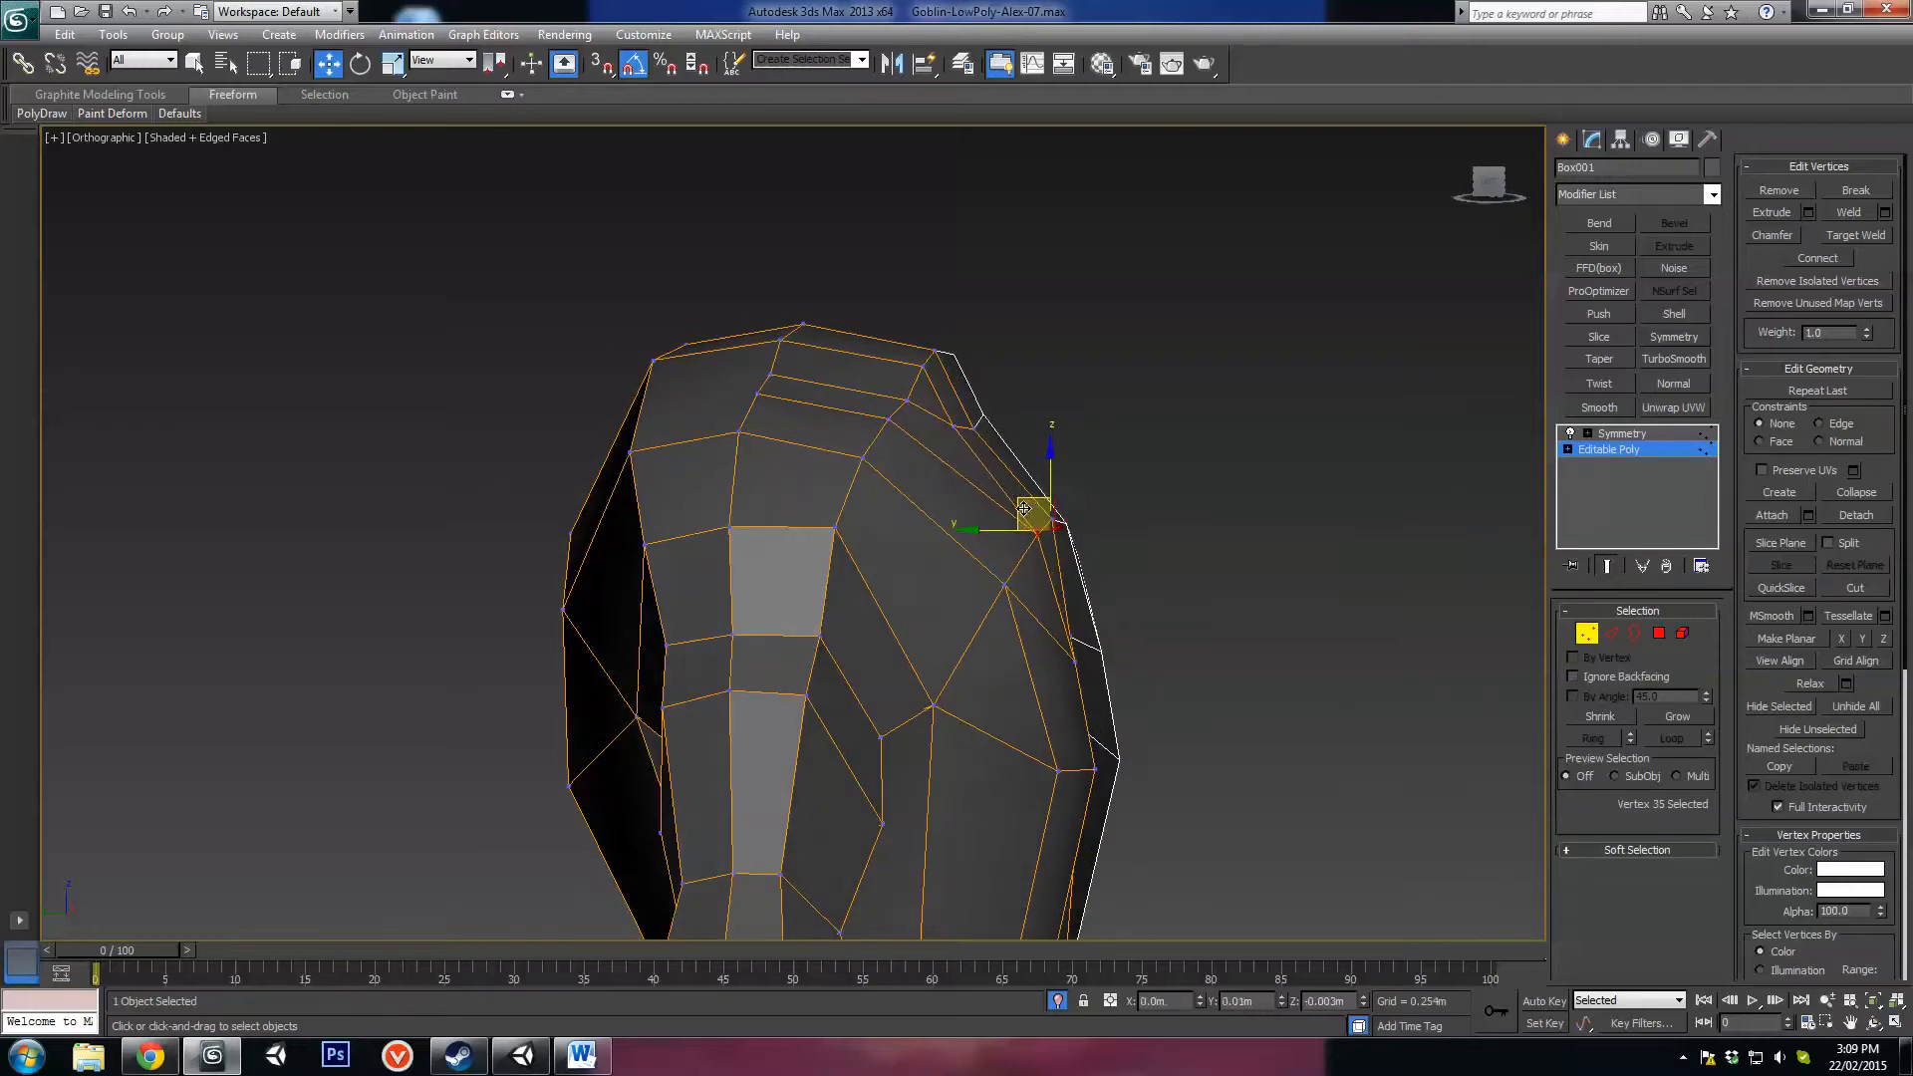
middle_click_drag(1057, 512, 910, 624, "alt")
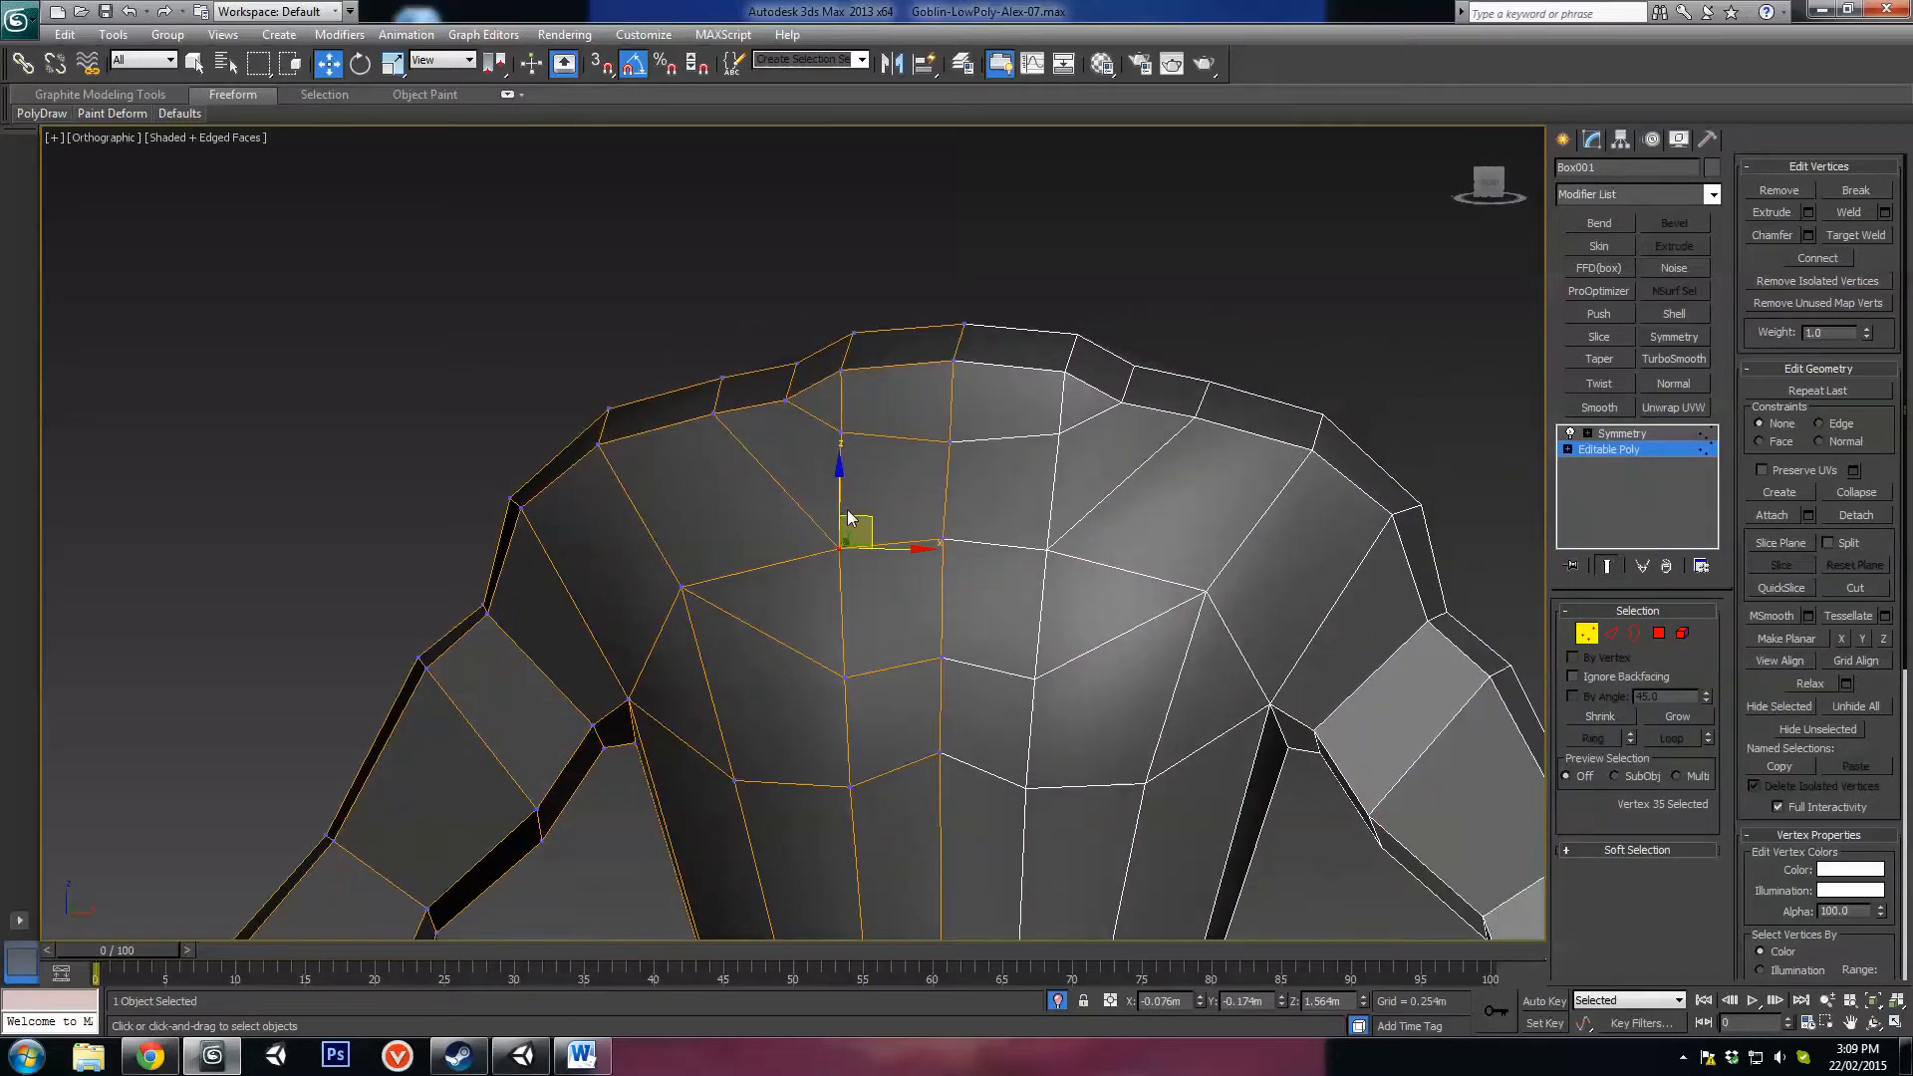
left_click_drag(842, 492, 842, 487)
Step: Continue the two shoulder cuts down the back, one to the upper back vertex and one across to the back's centre line
middle_click_drag(852, 586, 919, 664, "alt")
mouse_move(926, 600)
middle_mouse_down("alt")
mouse_move(729, 622)
mouse_move(927, 618)
middle_mouse_up("alt")
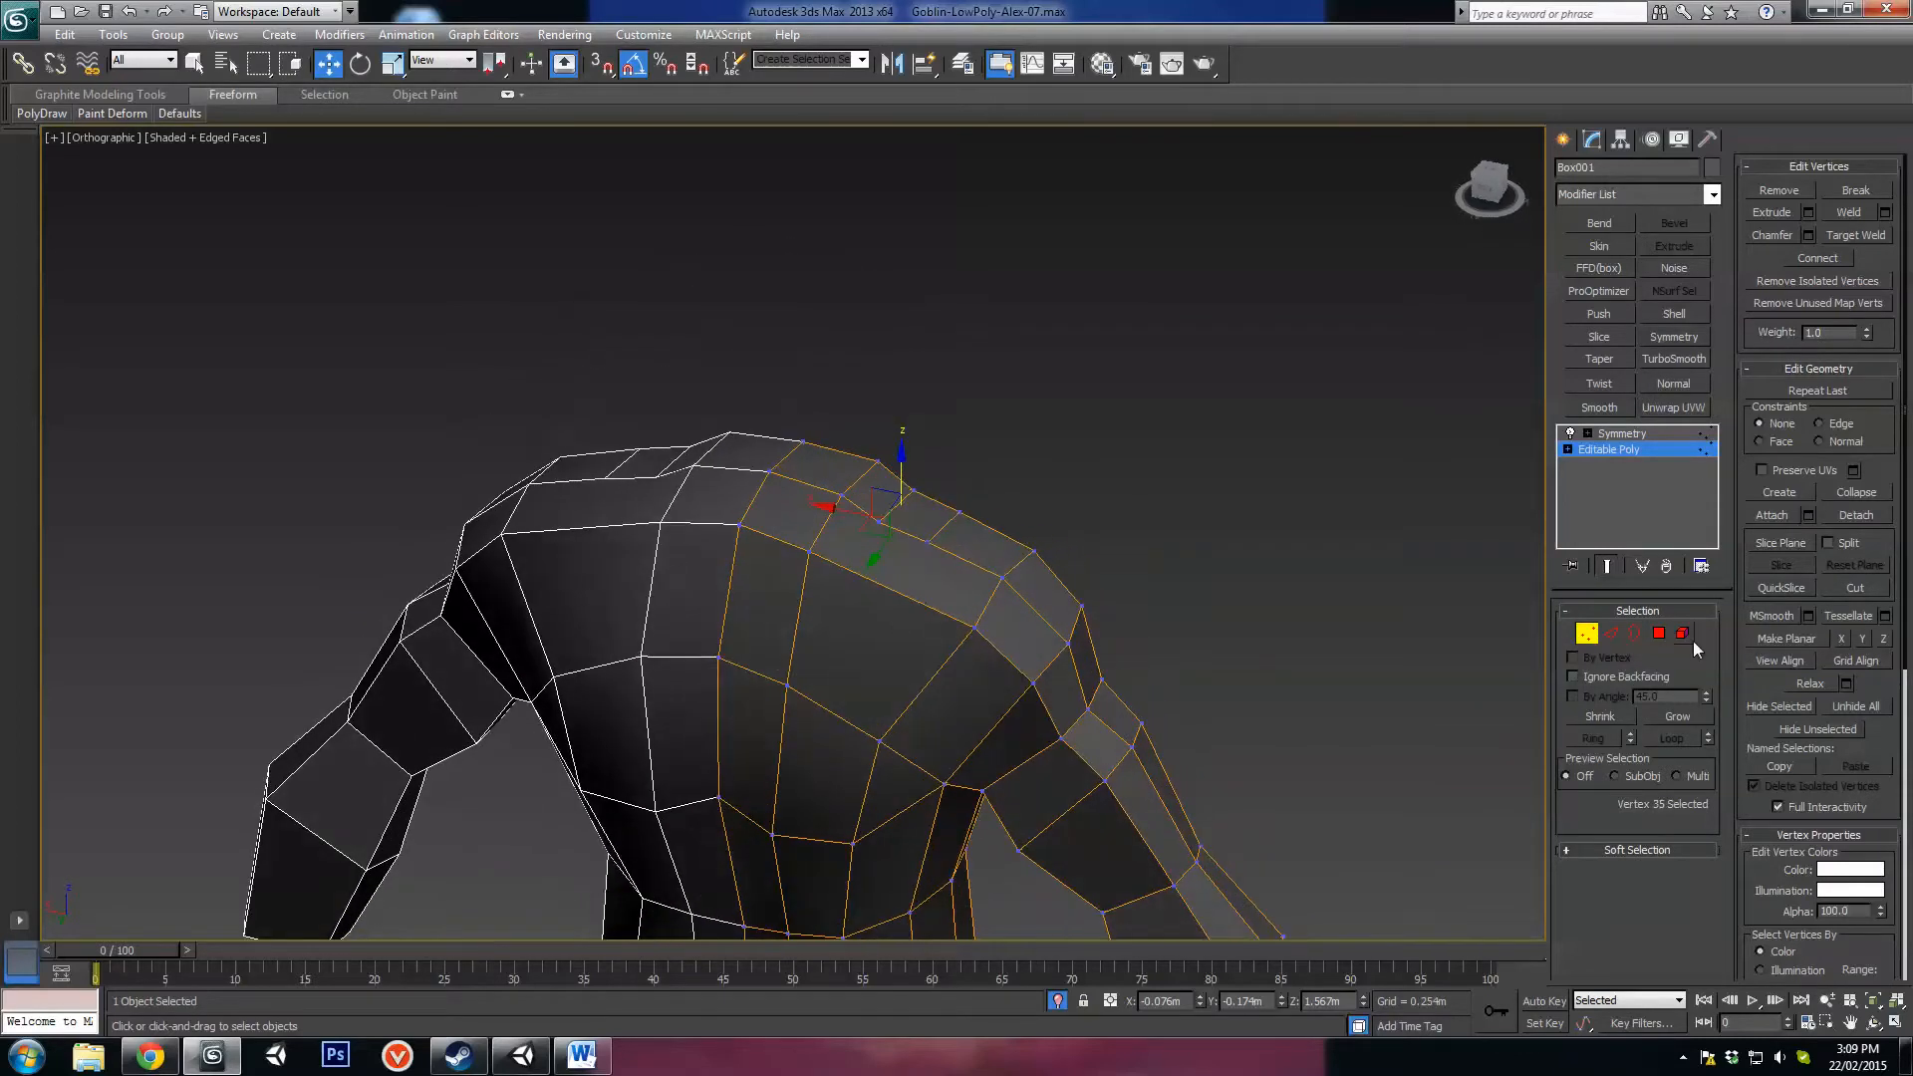
left_click(1611, 634)
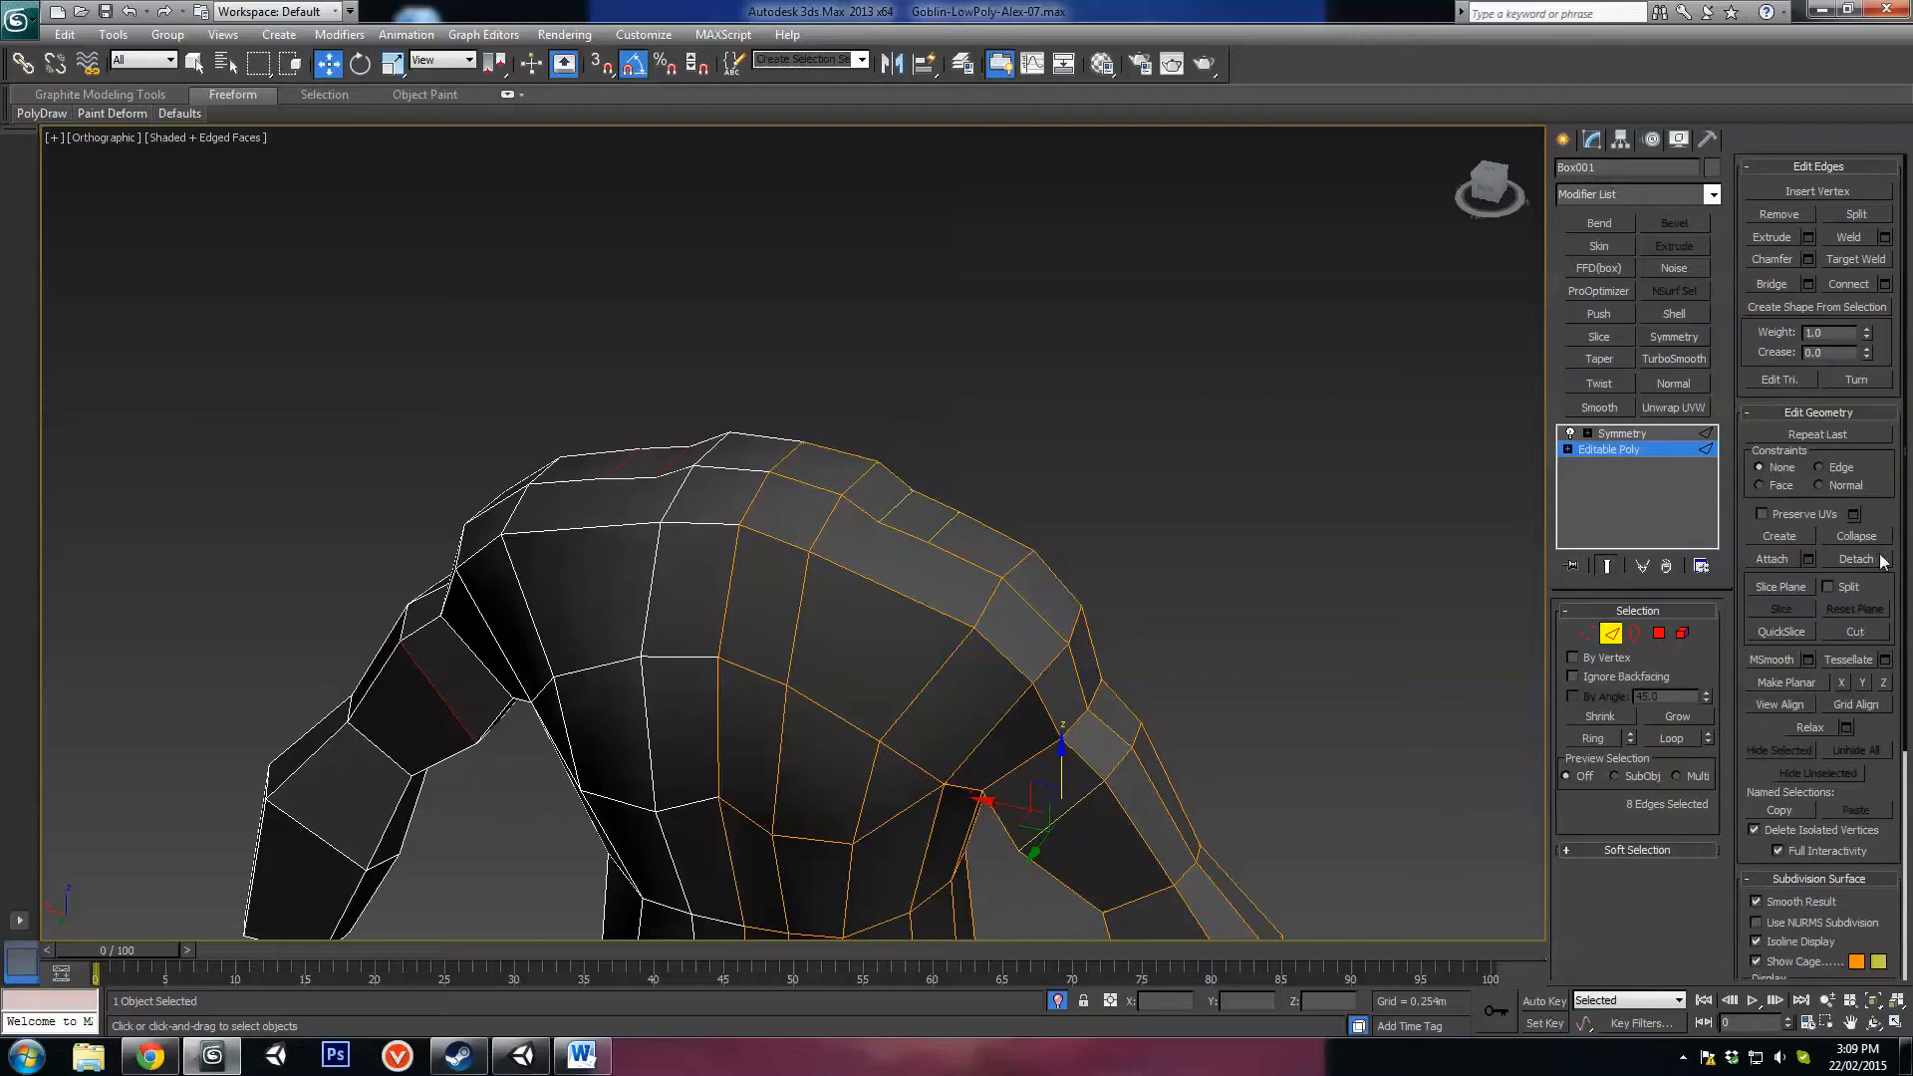
left_click(1854, 632)
scroll(957, 618, "up", 2)
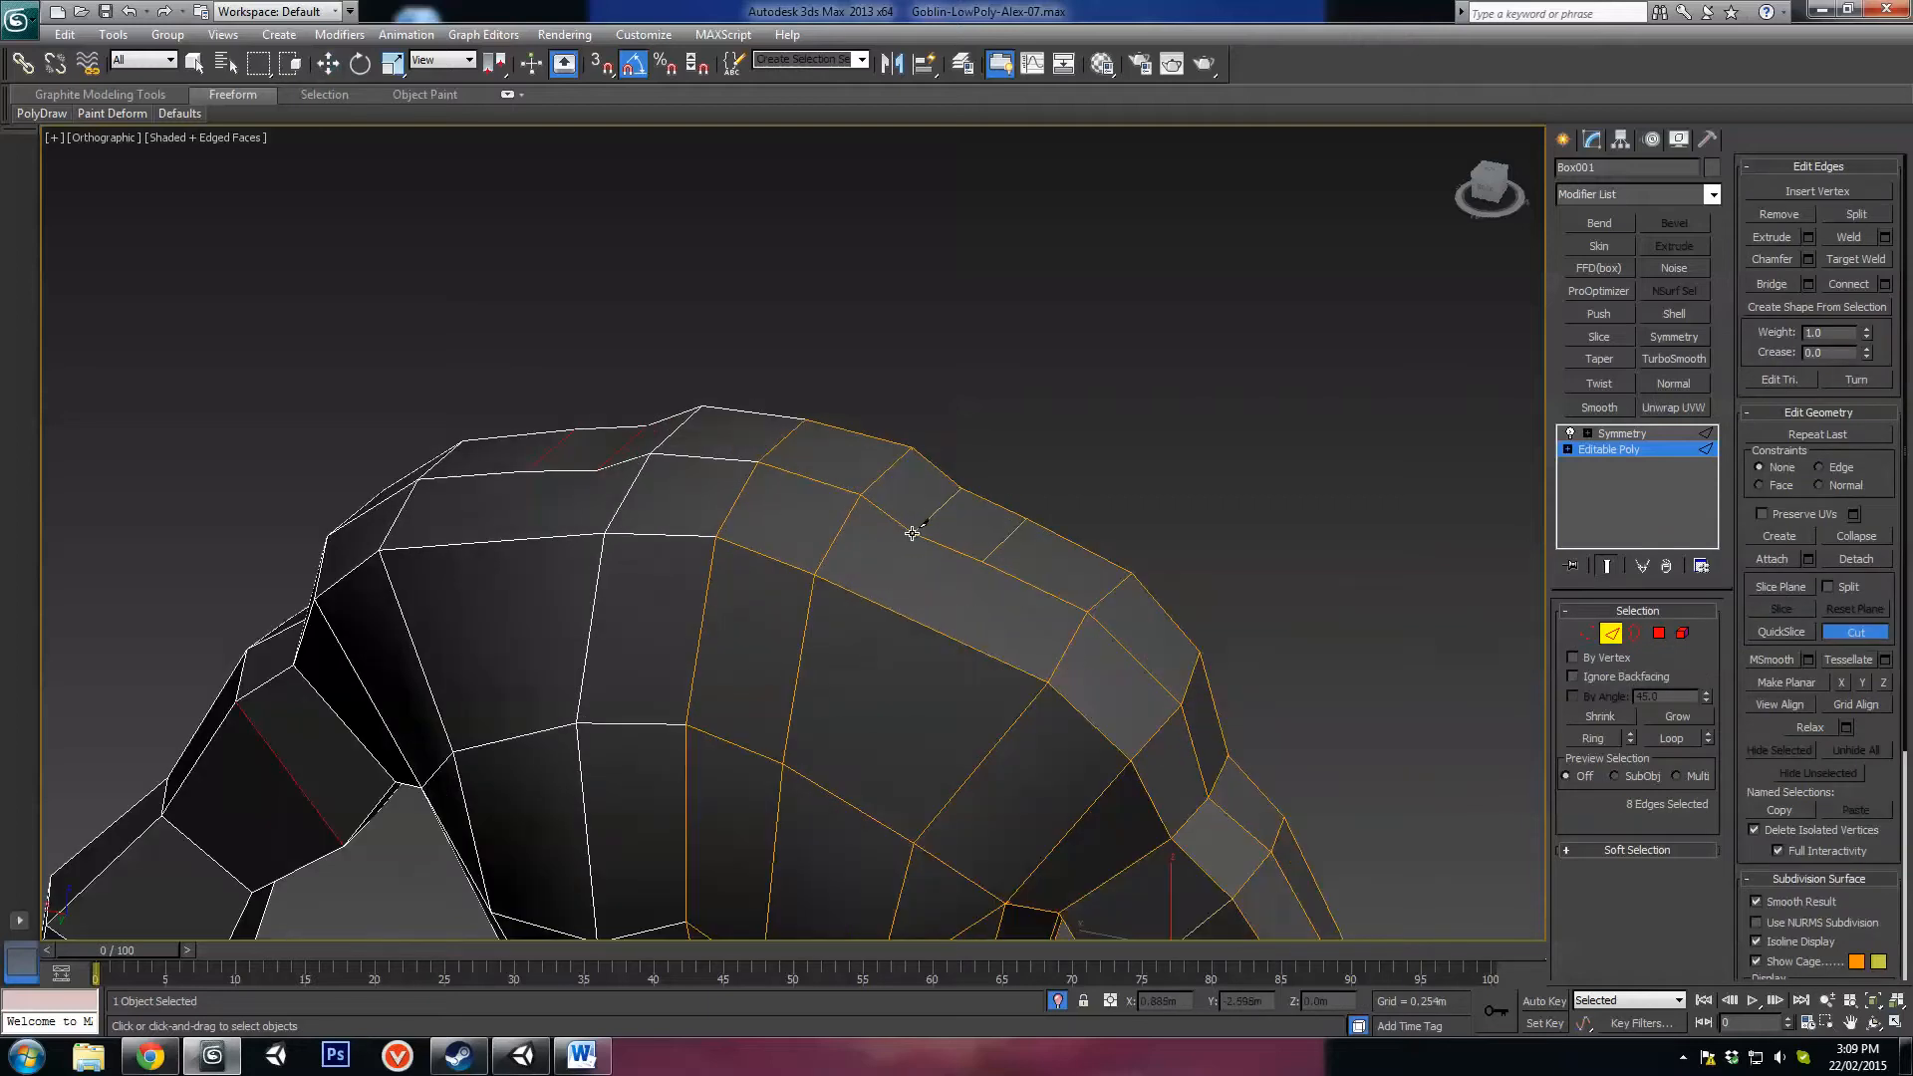
left_click(817, 576)
right_click(890, 601)
left_click(983, 562)
left_click(881, 606)
left_click(802, 638)
middle_click_drag(983, 628, 991, 575, "alt")
middle_click_drag(987, 461, 1274, 586, "alt")
middle_click_drag(1147, 586, 913, 605, "alt")
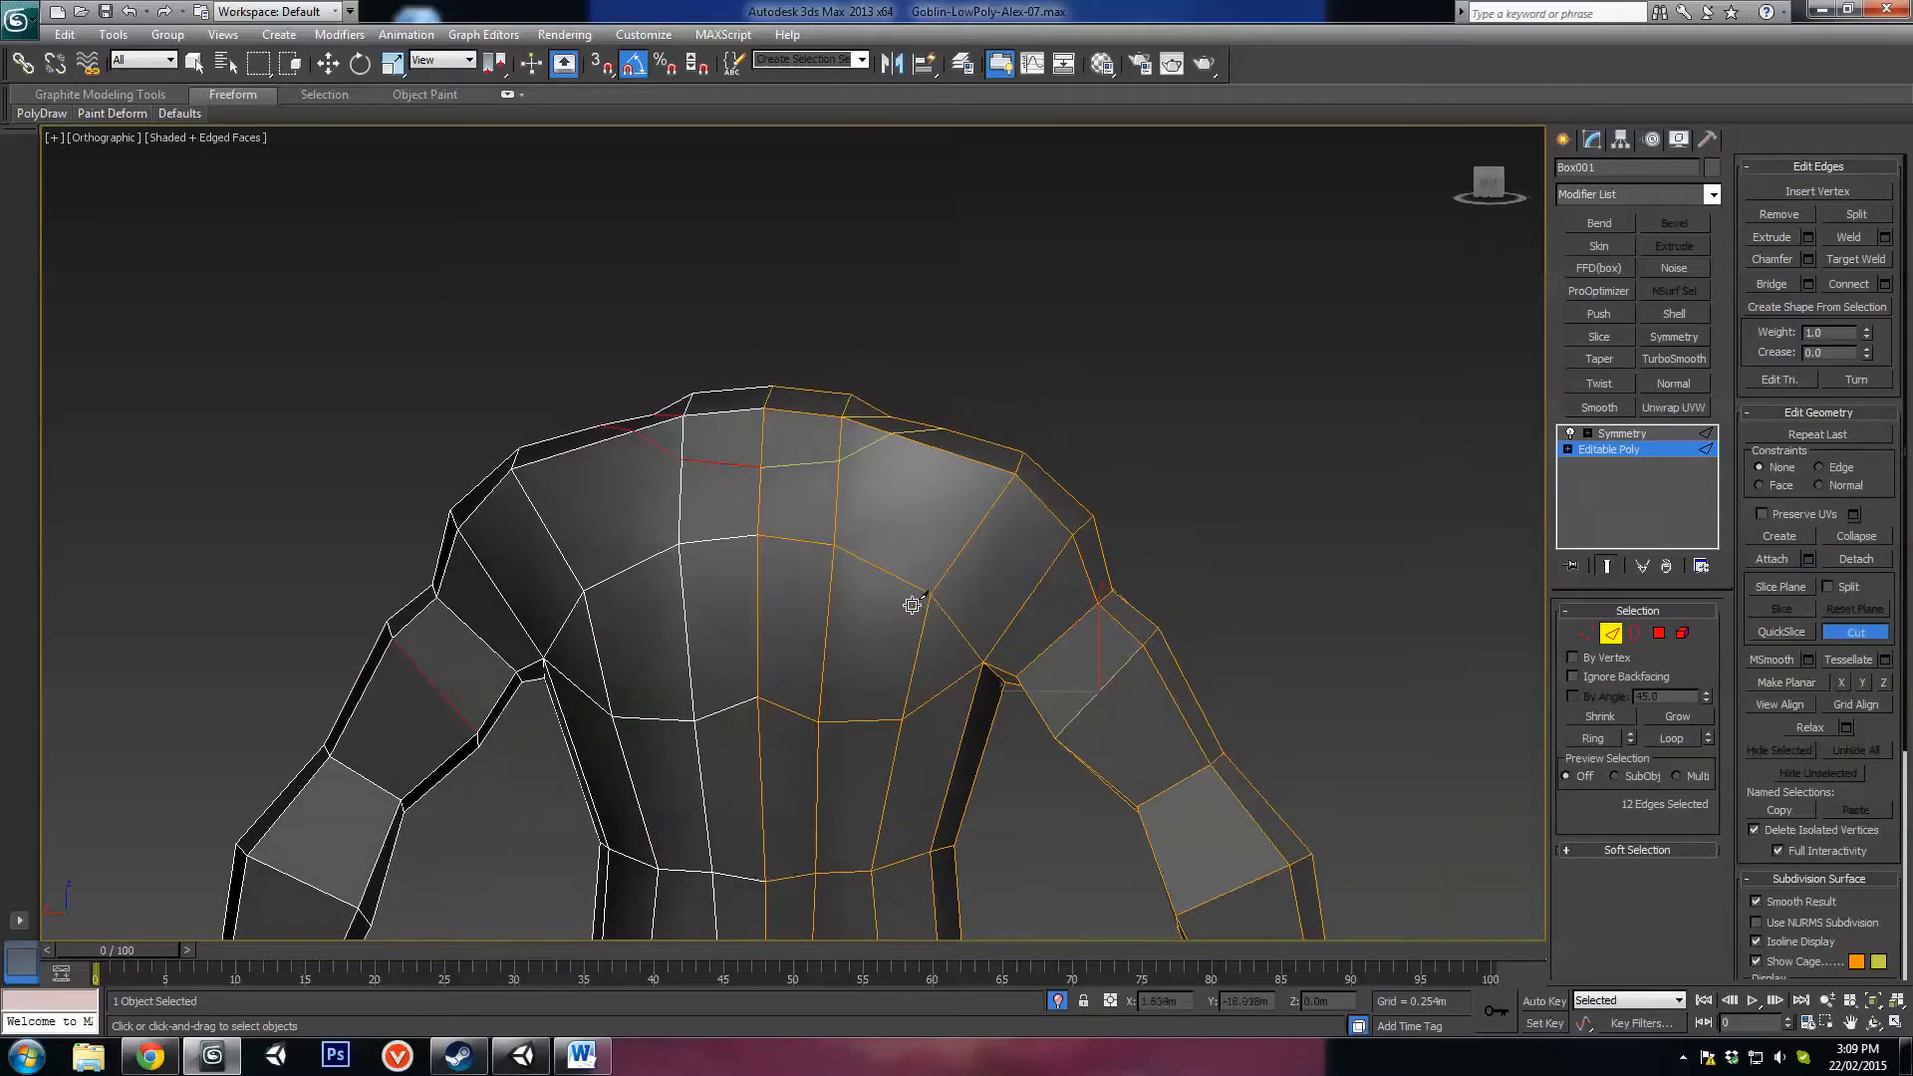
Step: Cut a new edge line across the back from the outer shoulder-blade vertex to the centre line
left_click(936, 595)
left_click(757, 631)
middle_click_drag(916, 503, 919, 584)
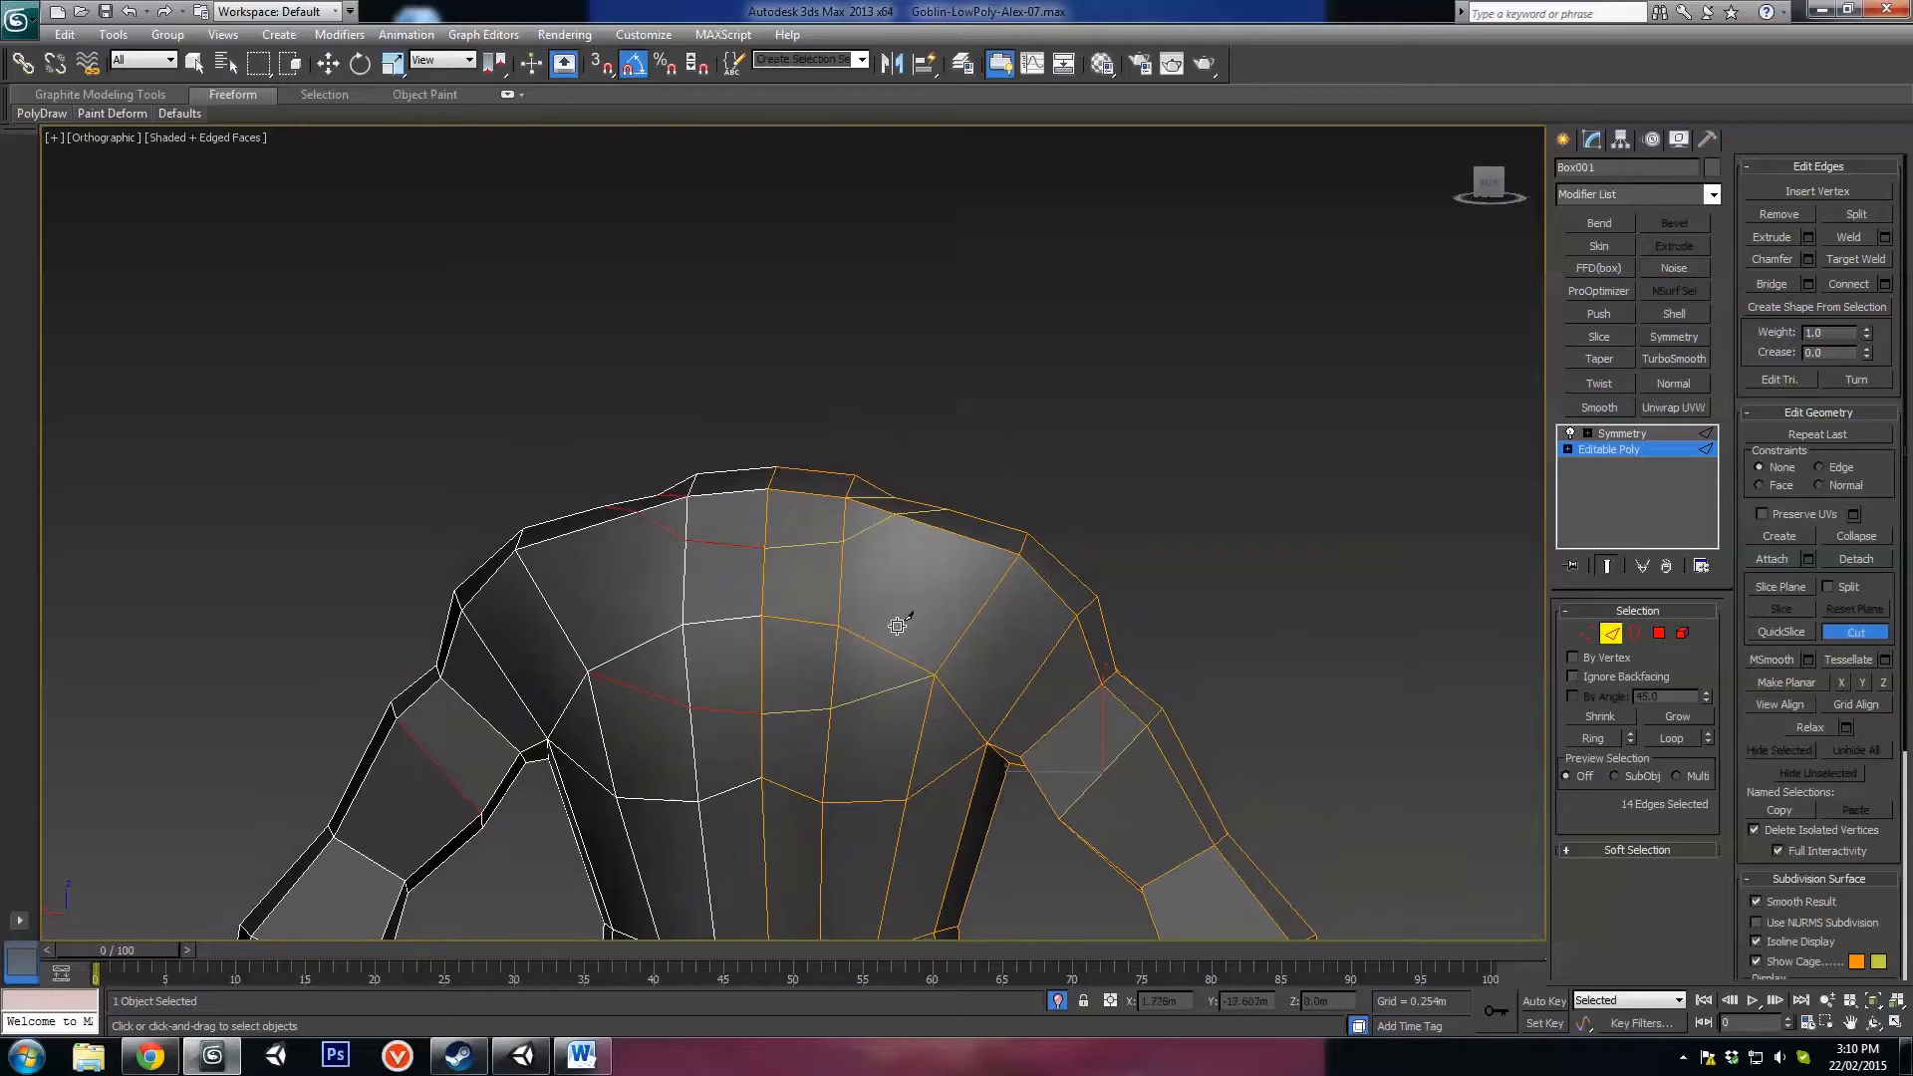
Step: Remove the two old edges of the upper back row above the new shoulder-blade cut
key("w")
left_click(801, 626)
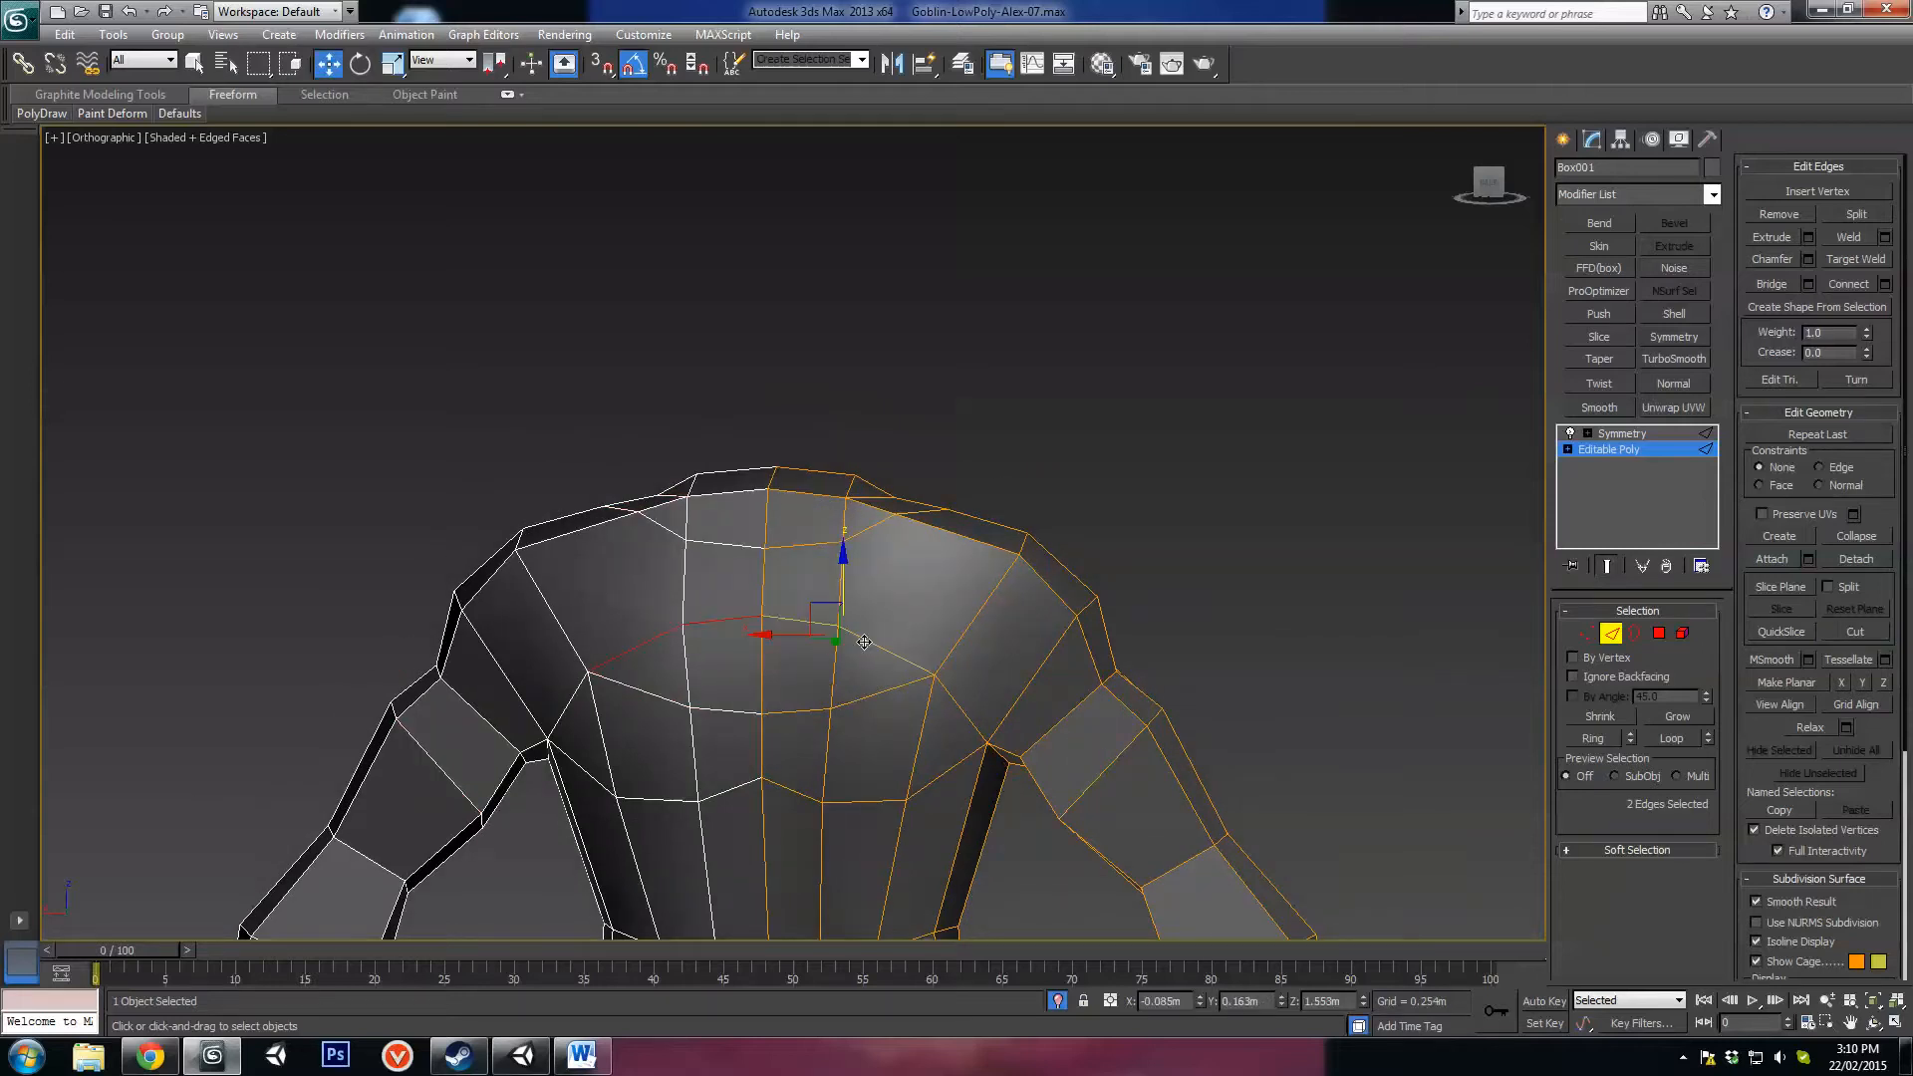
key("BackSpace")
left_click(795, 546)
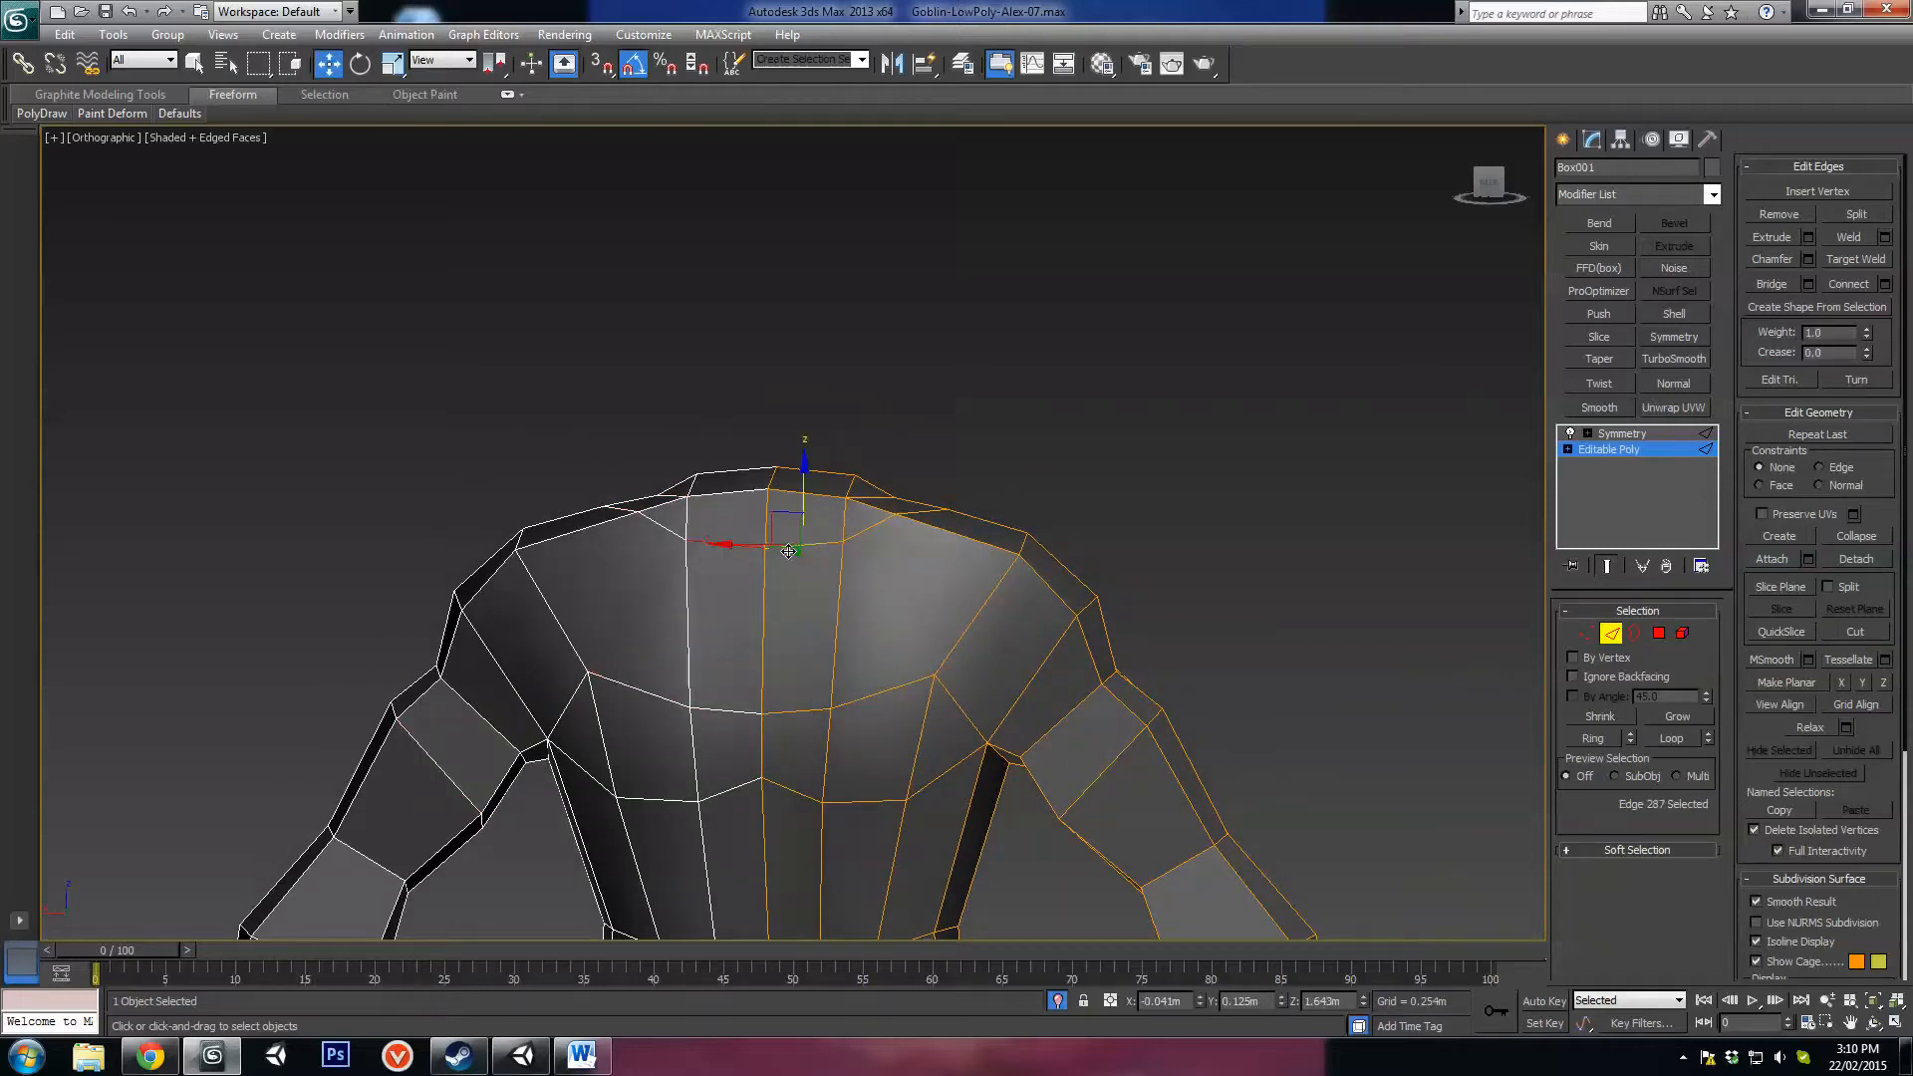
Step: Select the inner edge of the new shoulder-blade line and move it slightly outward and up from the side
middle_click_drag(794, 546, 800, 693, "alt")
left_click(763, 711)
left_click_drag(752, 693, 737, 675)
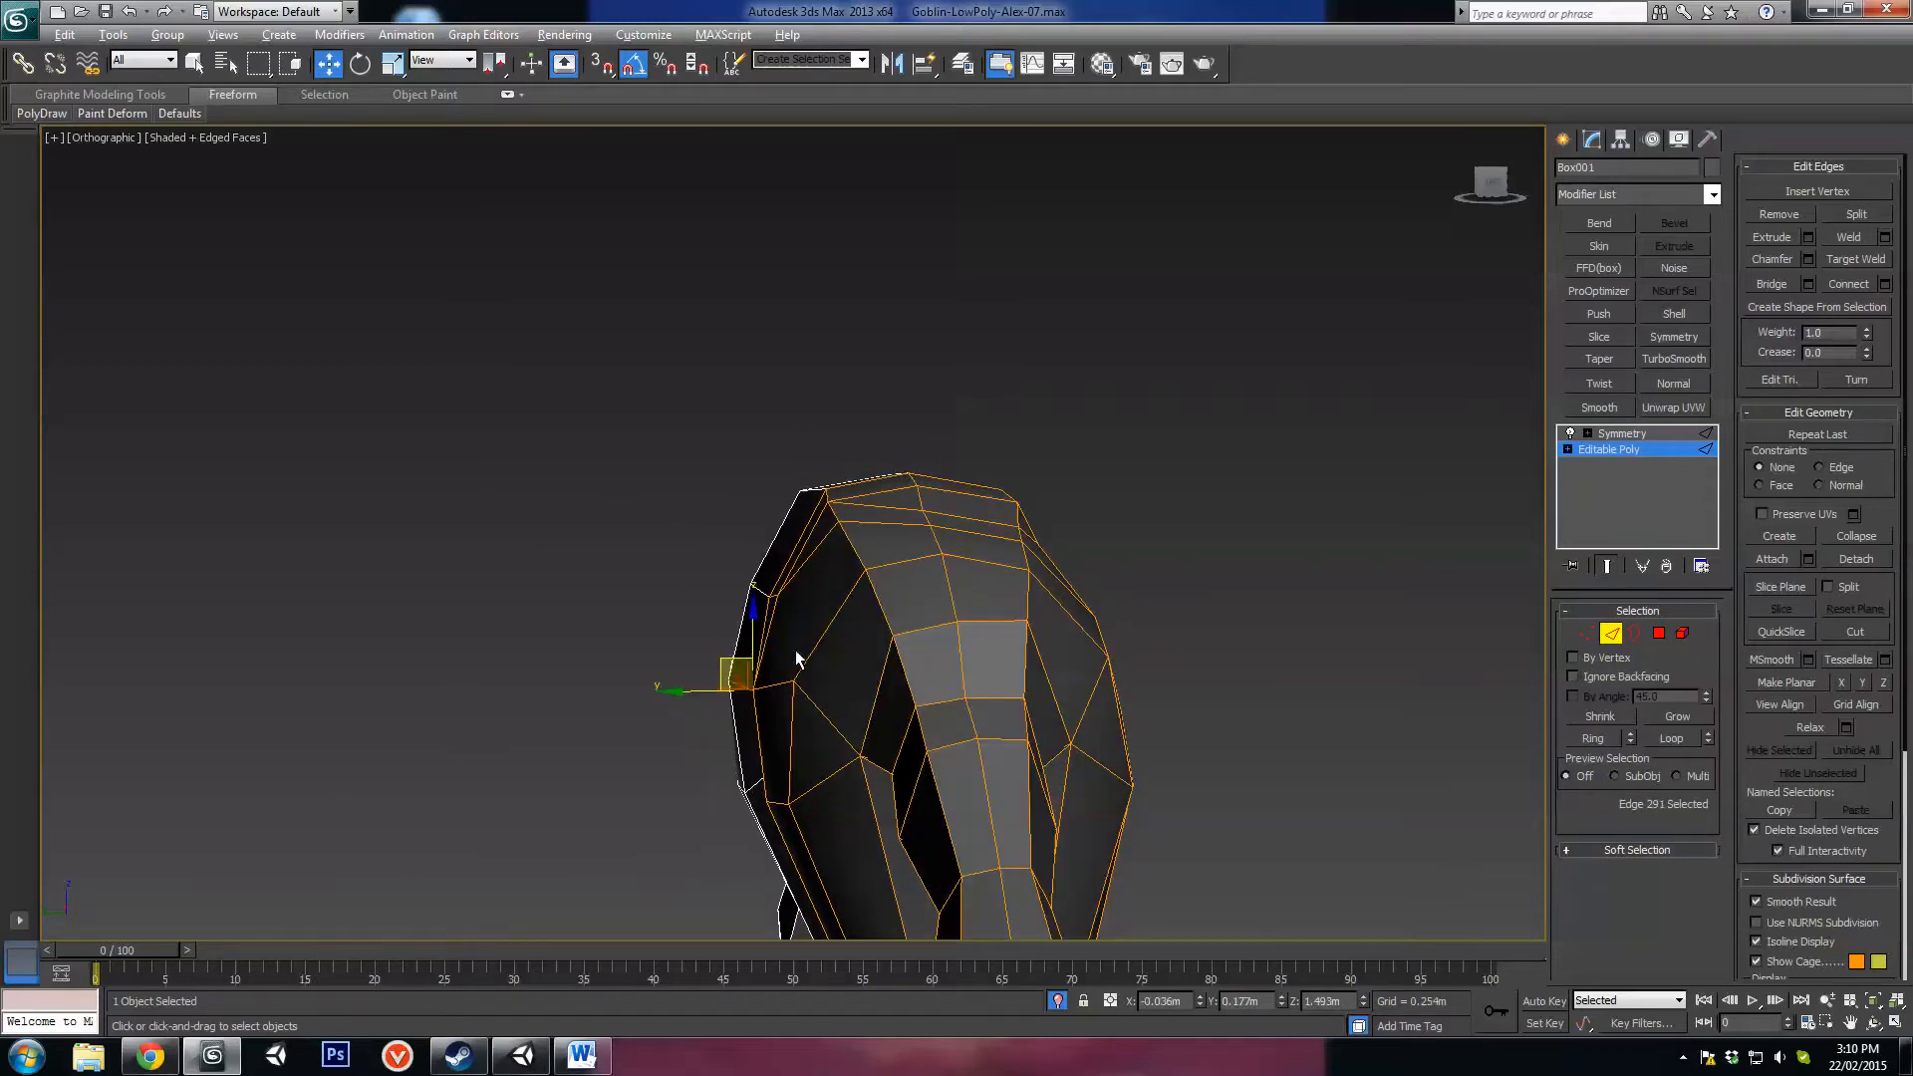
middle_click_drag(797, 658, 1140, 594, "alt")
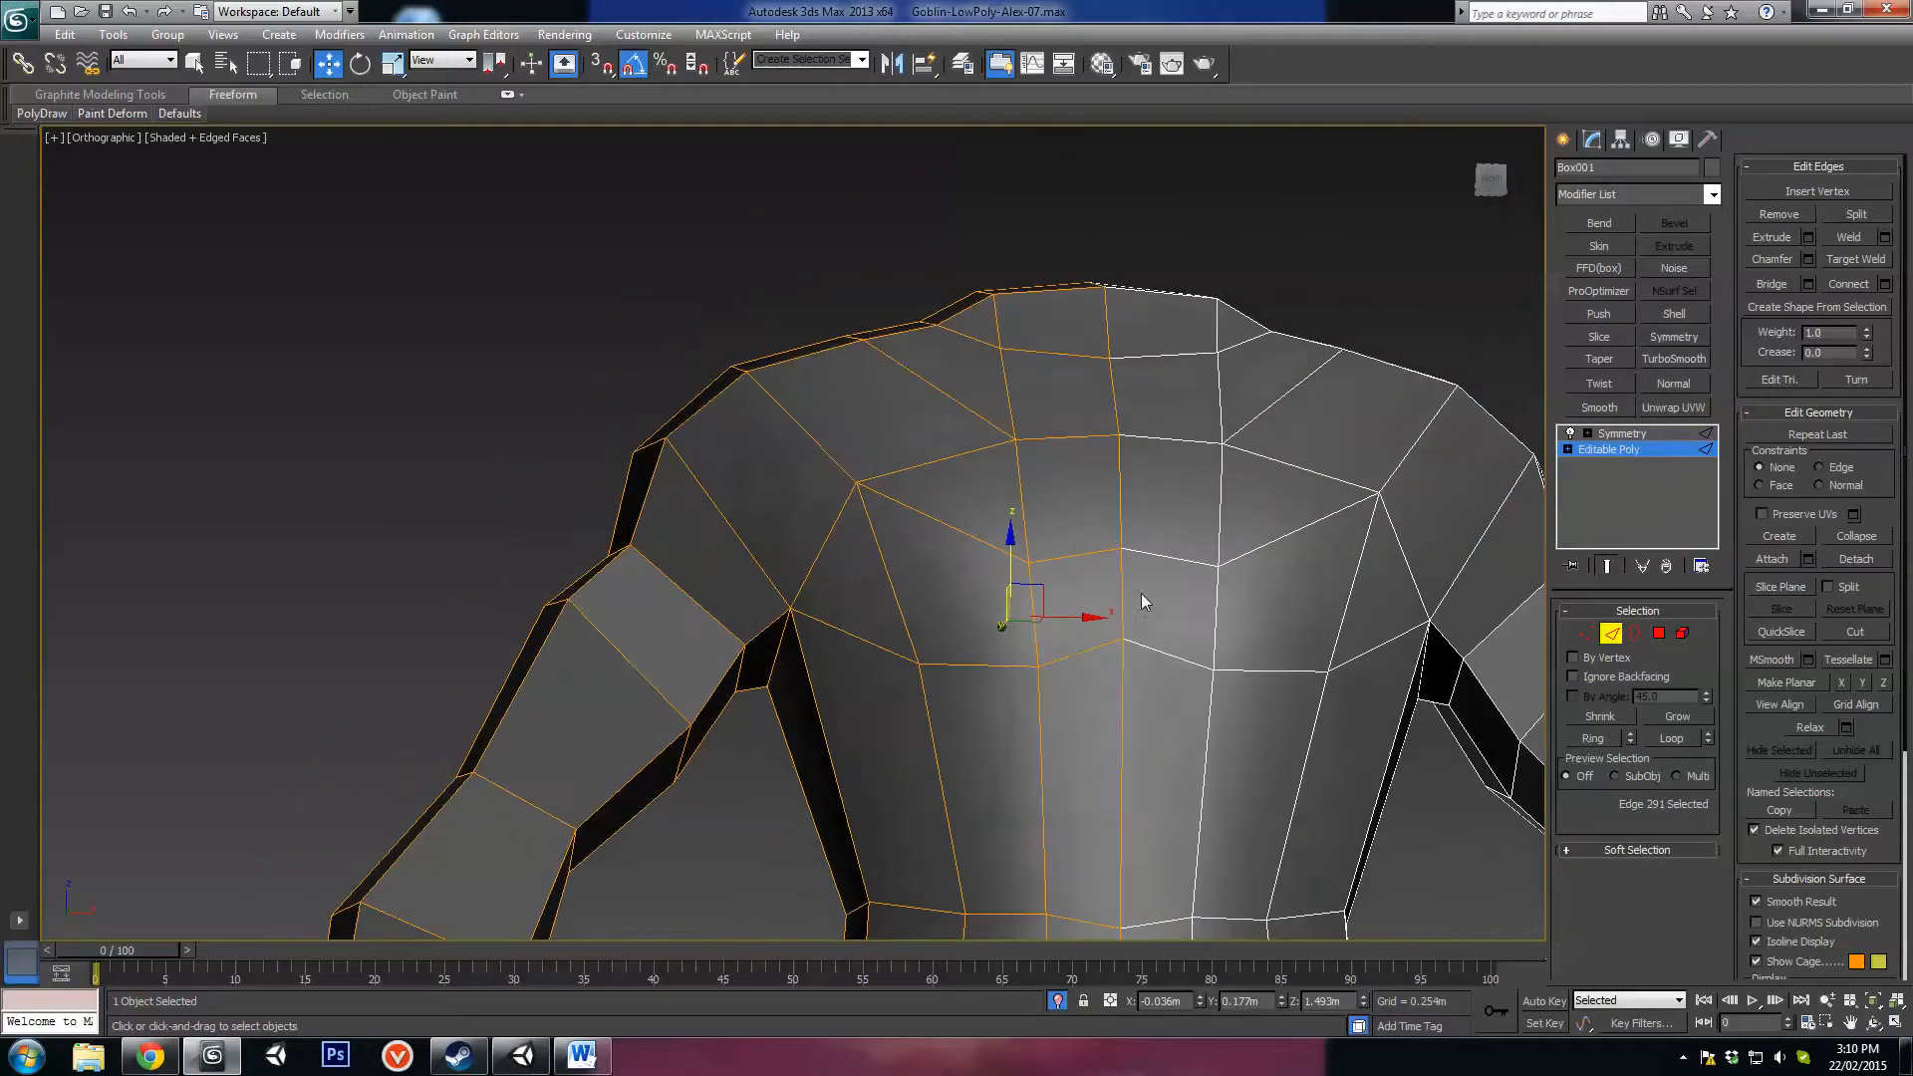
Step: Remove the front edge joining the outer chest vertex to the inner vertex of the upper chest row
left_click(891, 578)
left_click(965, 632)
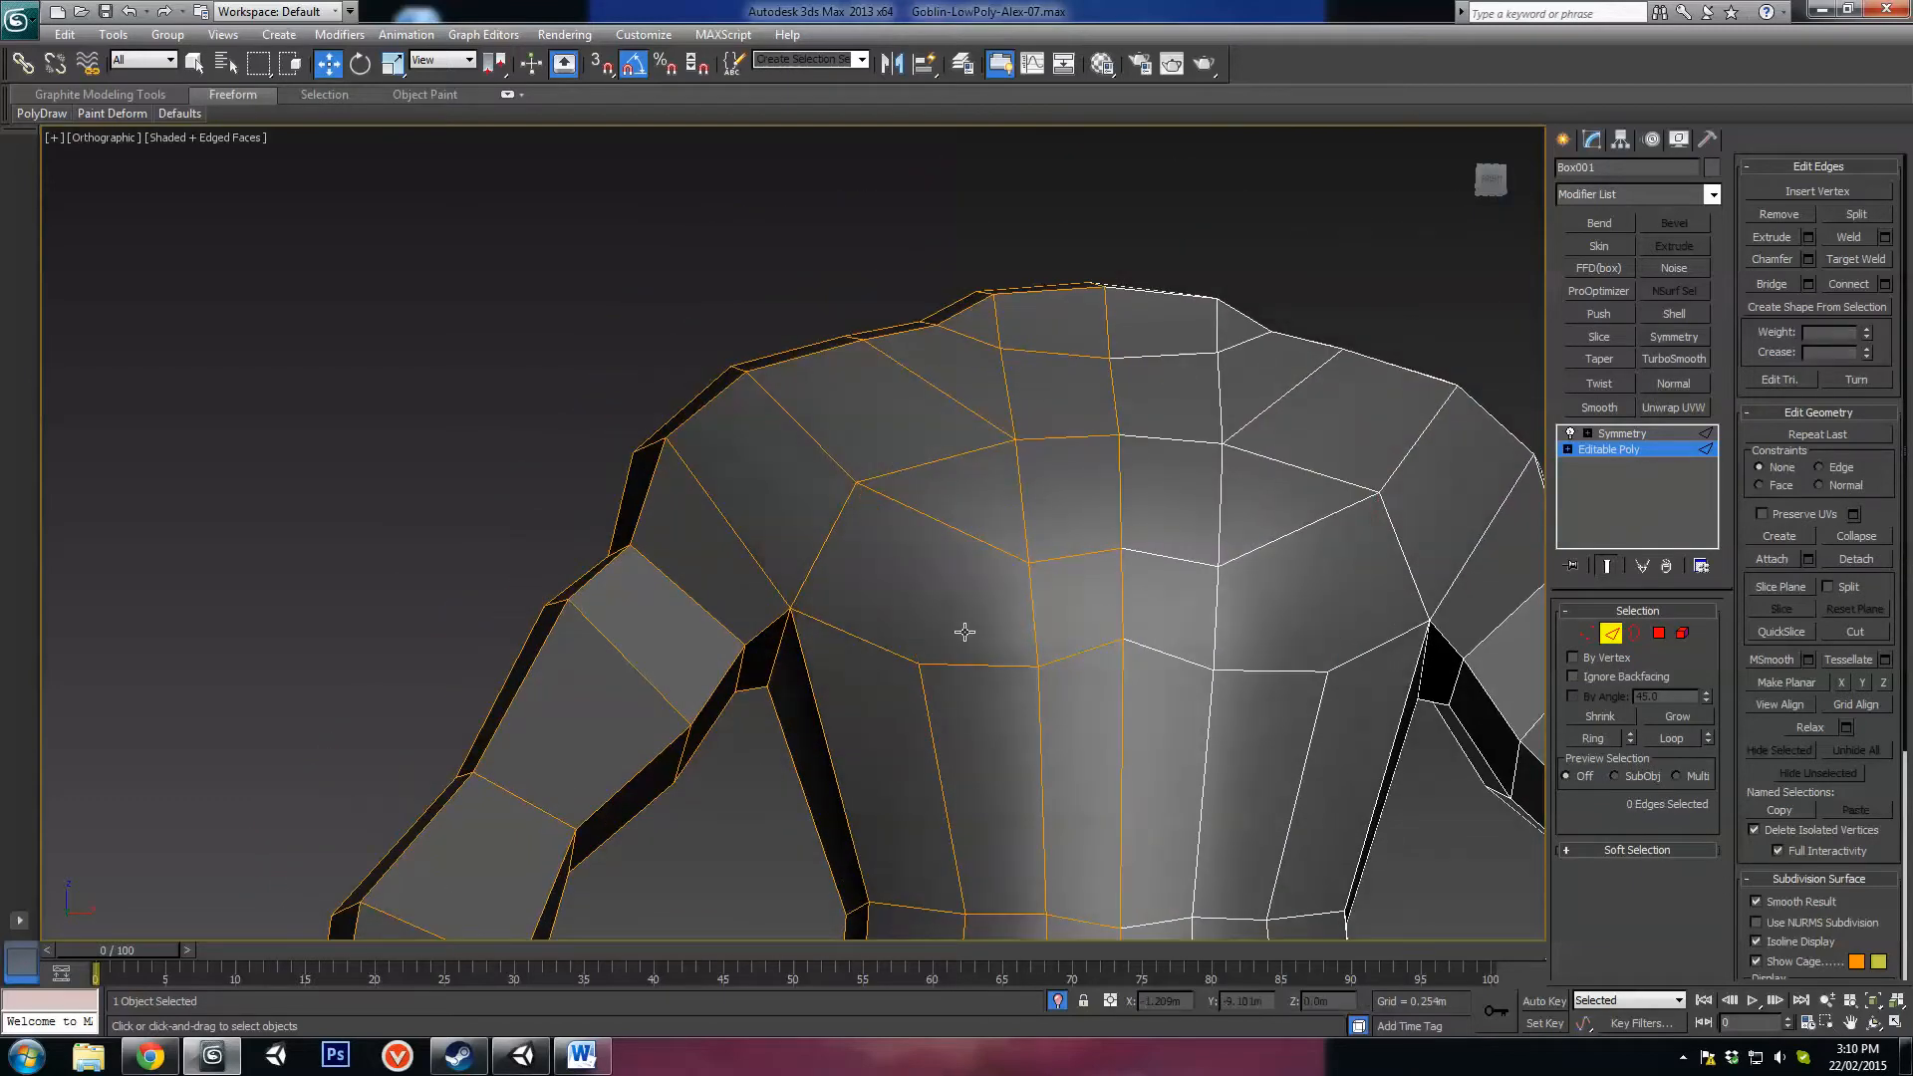
mouse_move(1024, 626)
middle_mouse_down("alt")
mouse_move(1036, 694)
mouse_move(1093, 717)
mouse_move(940, 547)
mouse_move(1039, 648)
middle_mouse_up("alt")
left_click(872, 507)
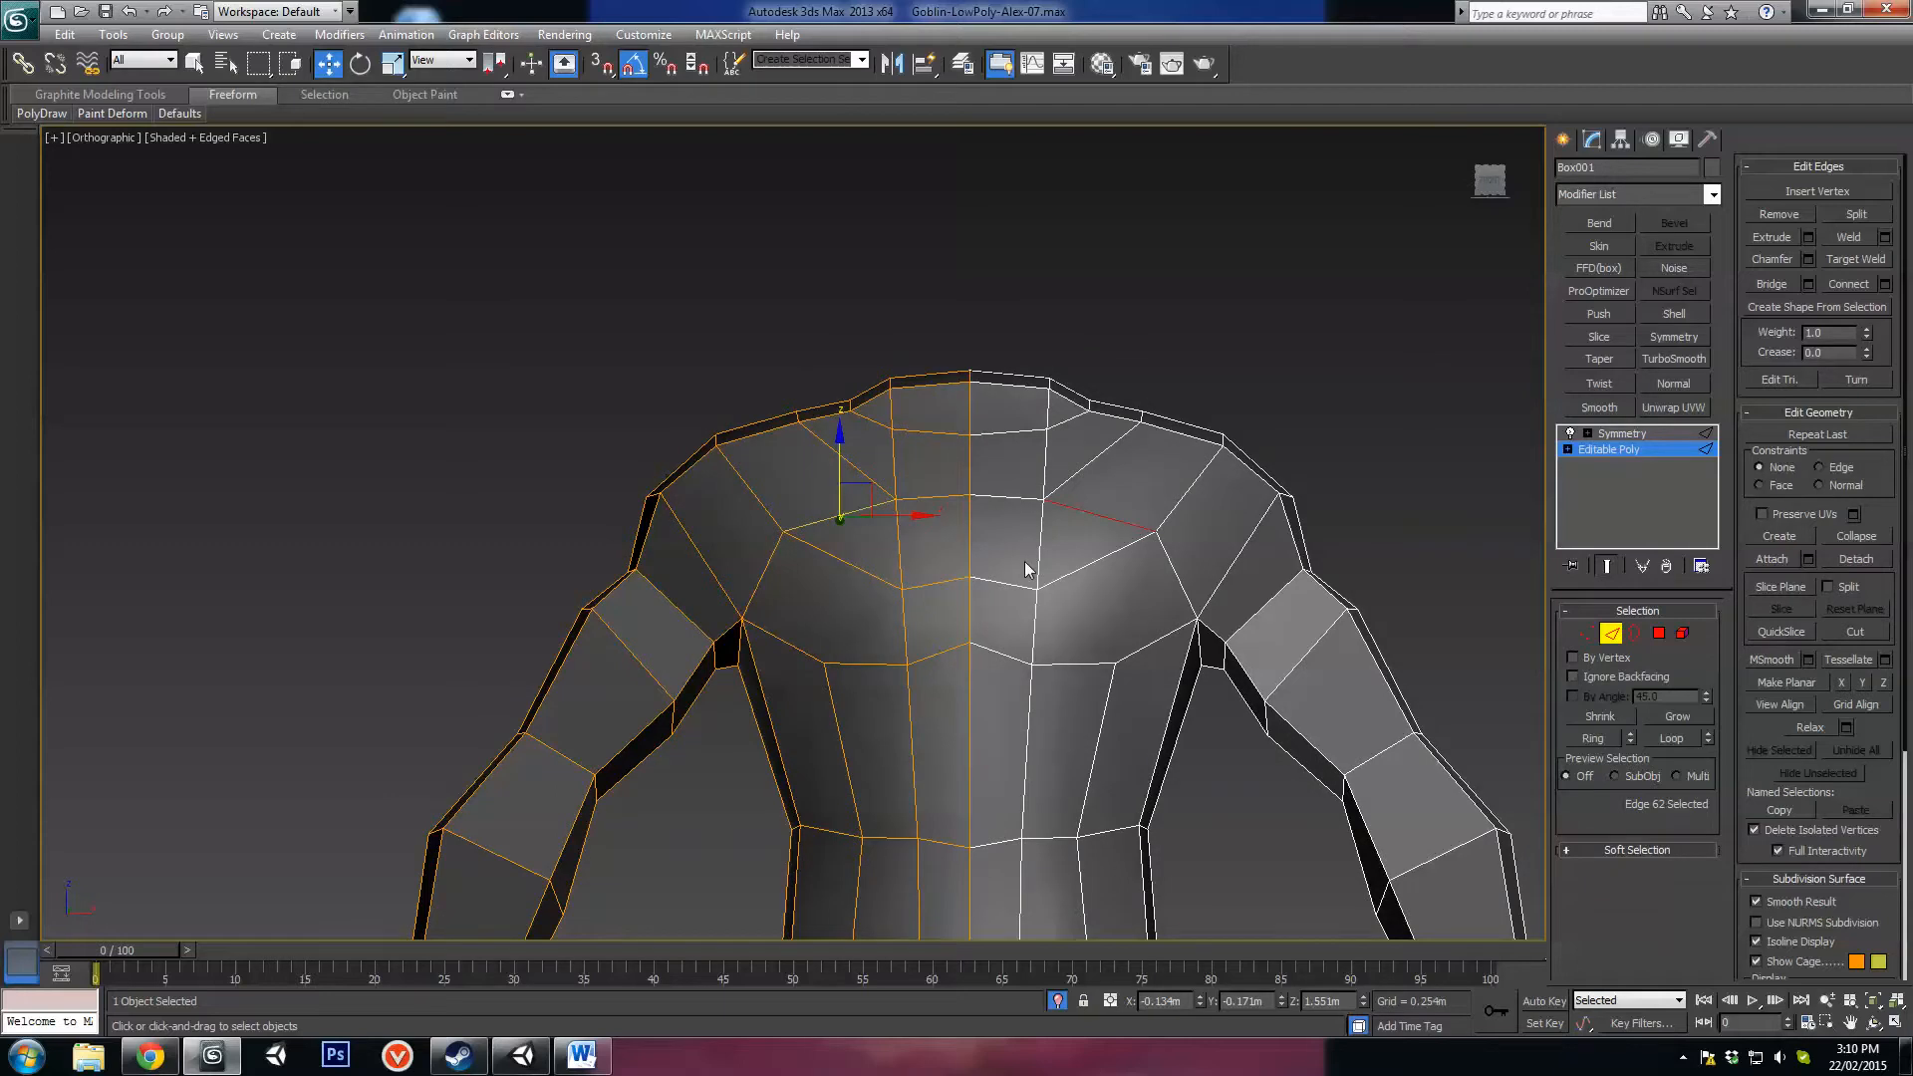
key("BackSpace")
middle_click_drag(906, 481, 984, 593)
scroll(913, 534, "up", 2)
scroll(881, 430, "down", 5)
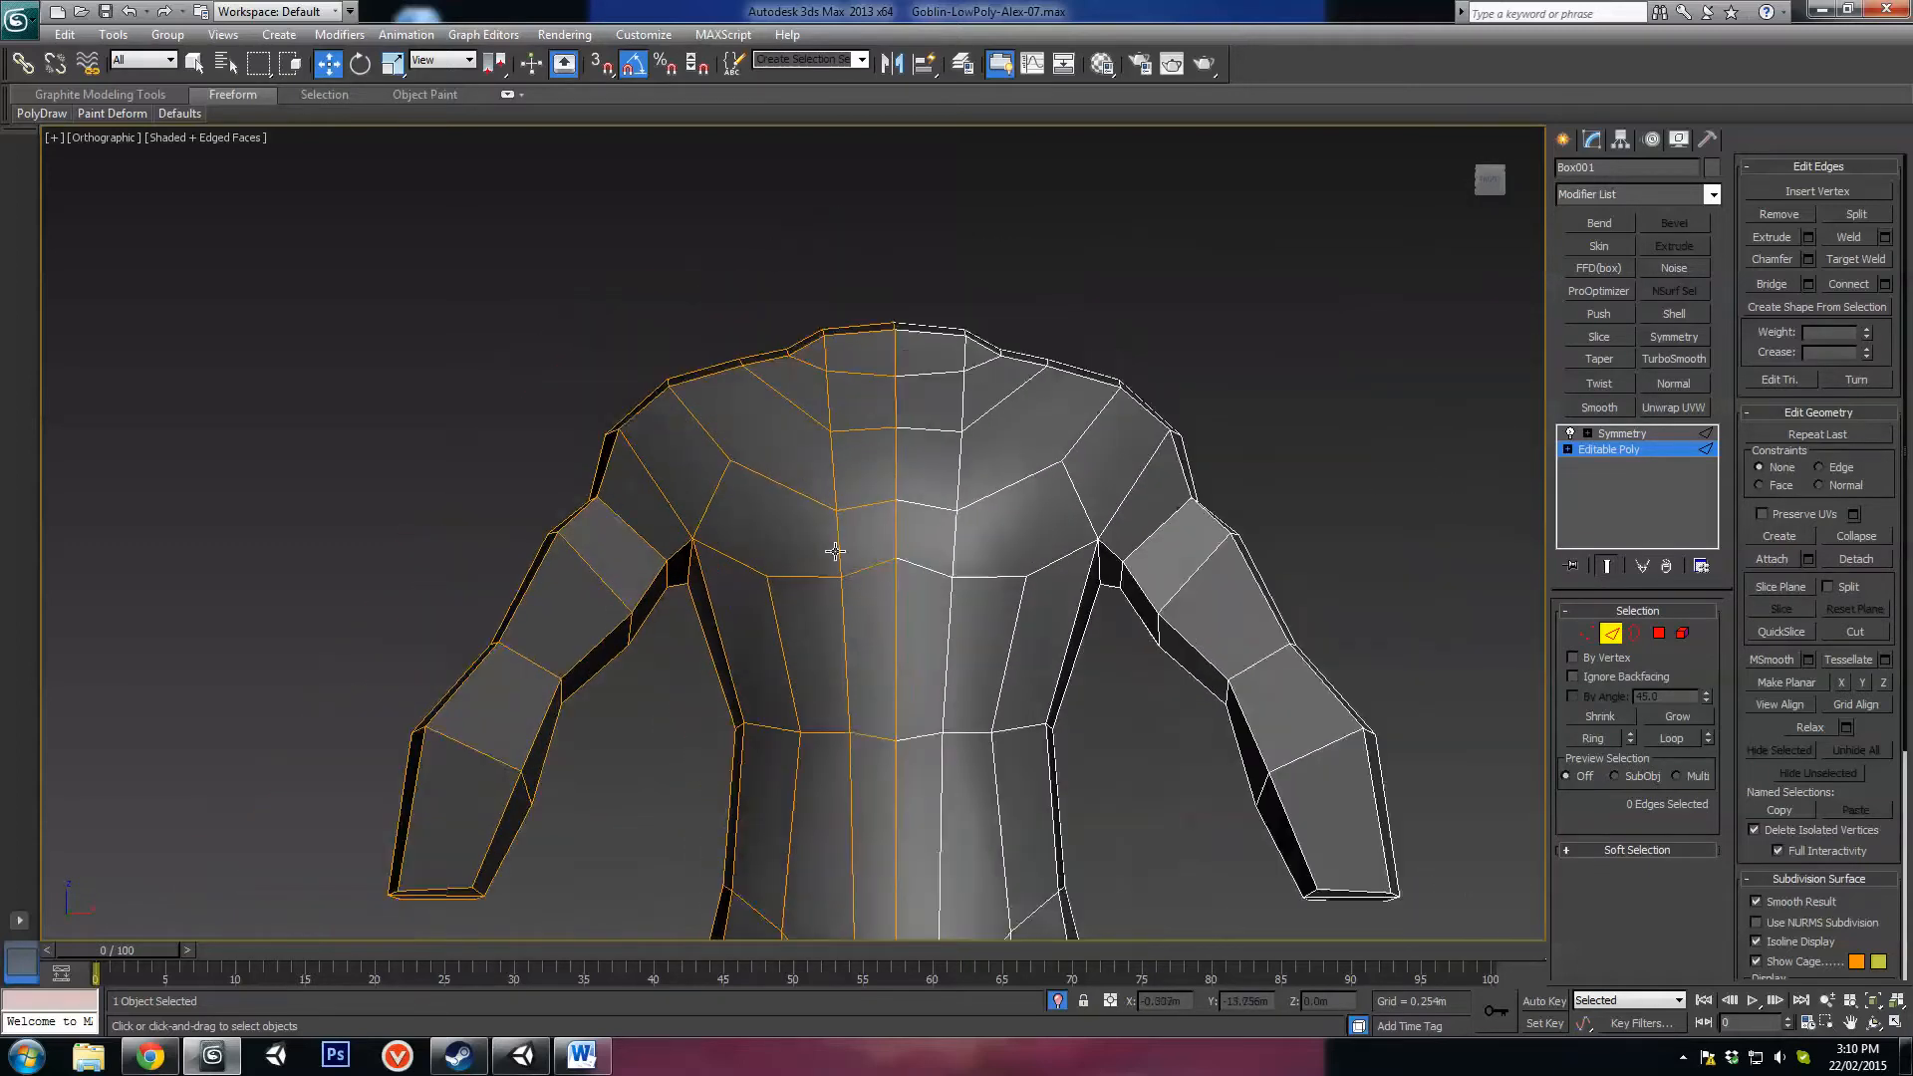
Step: Try removing the edge between the outer chest vertex and the armpit together with its leftover vertex, and undo the removal
mouse_move(837, 547)
middle_mouse_down("alt")
mouse_move(1016, 559)
mouse_move(837, 542)
mouse_move(854, 567)
middle_mouse_up("alt")
scroll(853, 568, "up", 2)
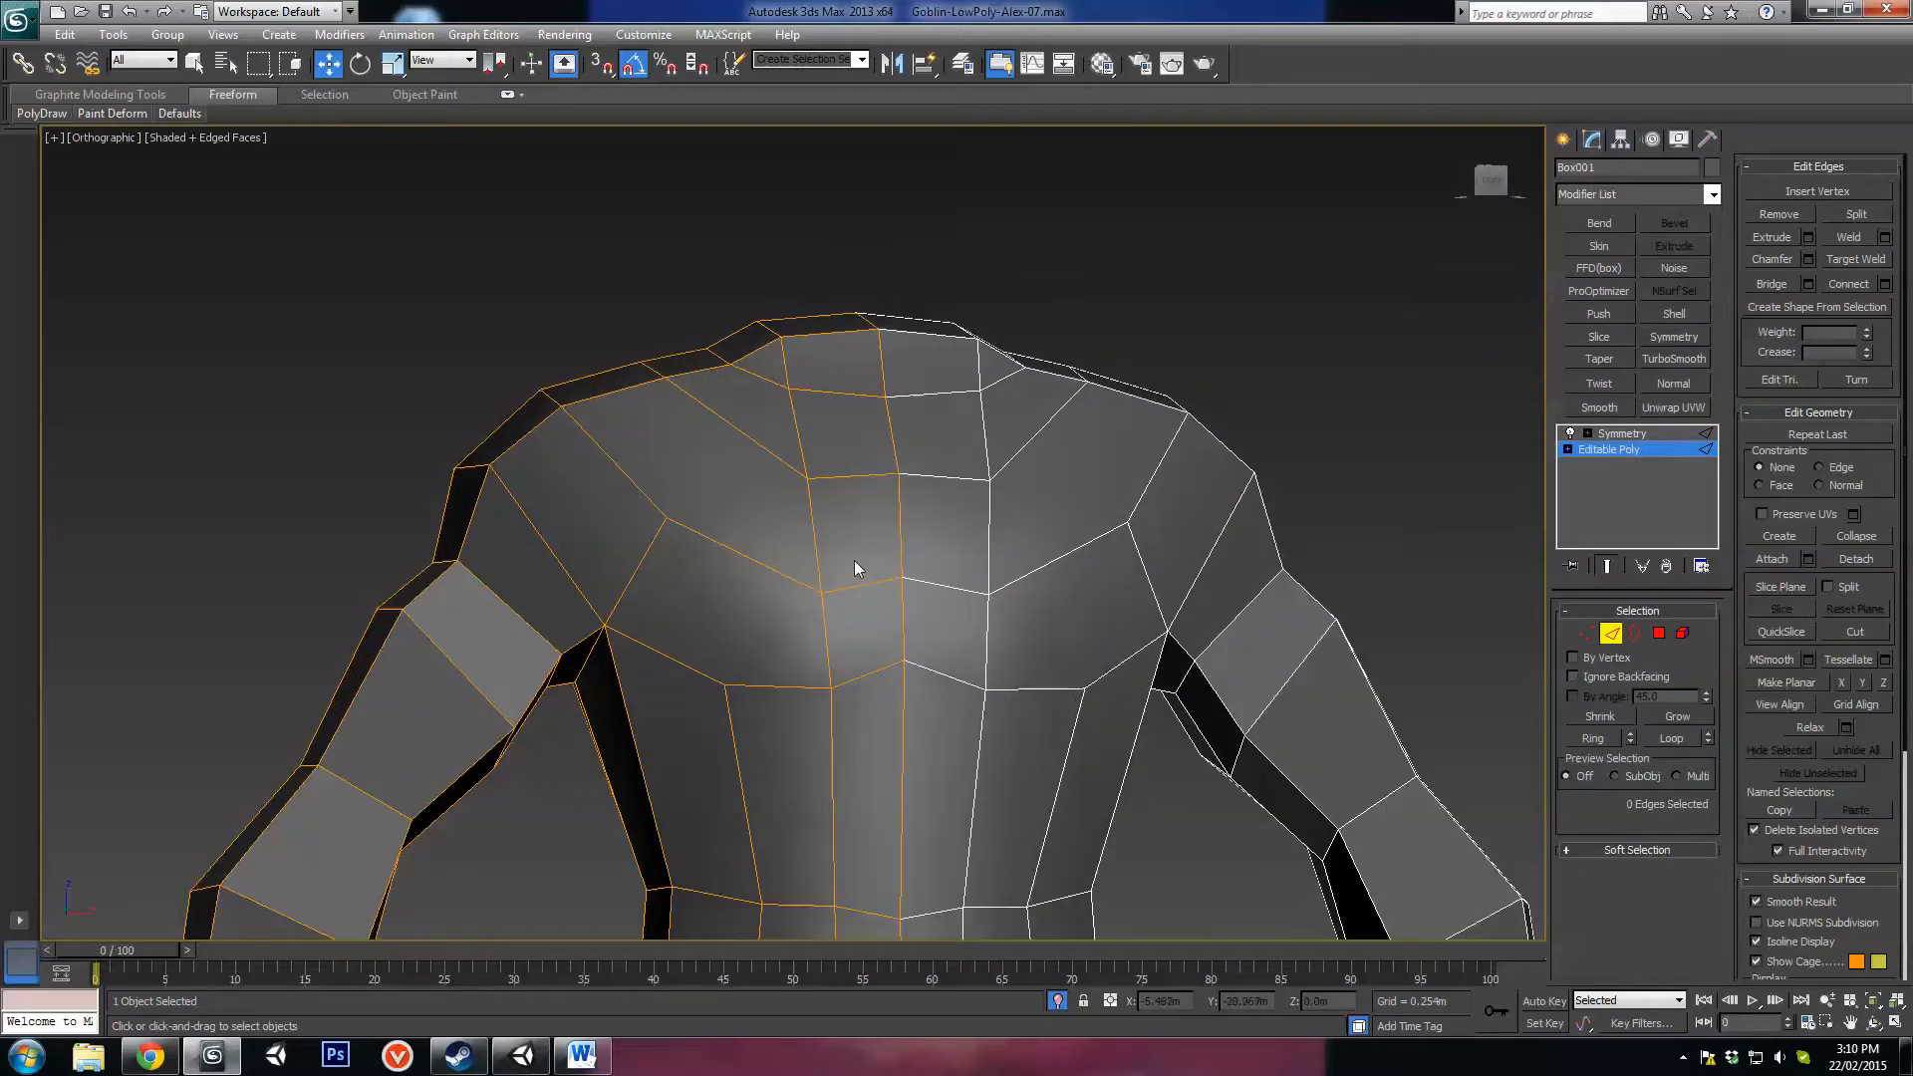
middle_click_drag(713, 570, 672, 581, "alt")
middle_click_drag(672, 581, 730, 556)
left_click(711, 554)
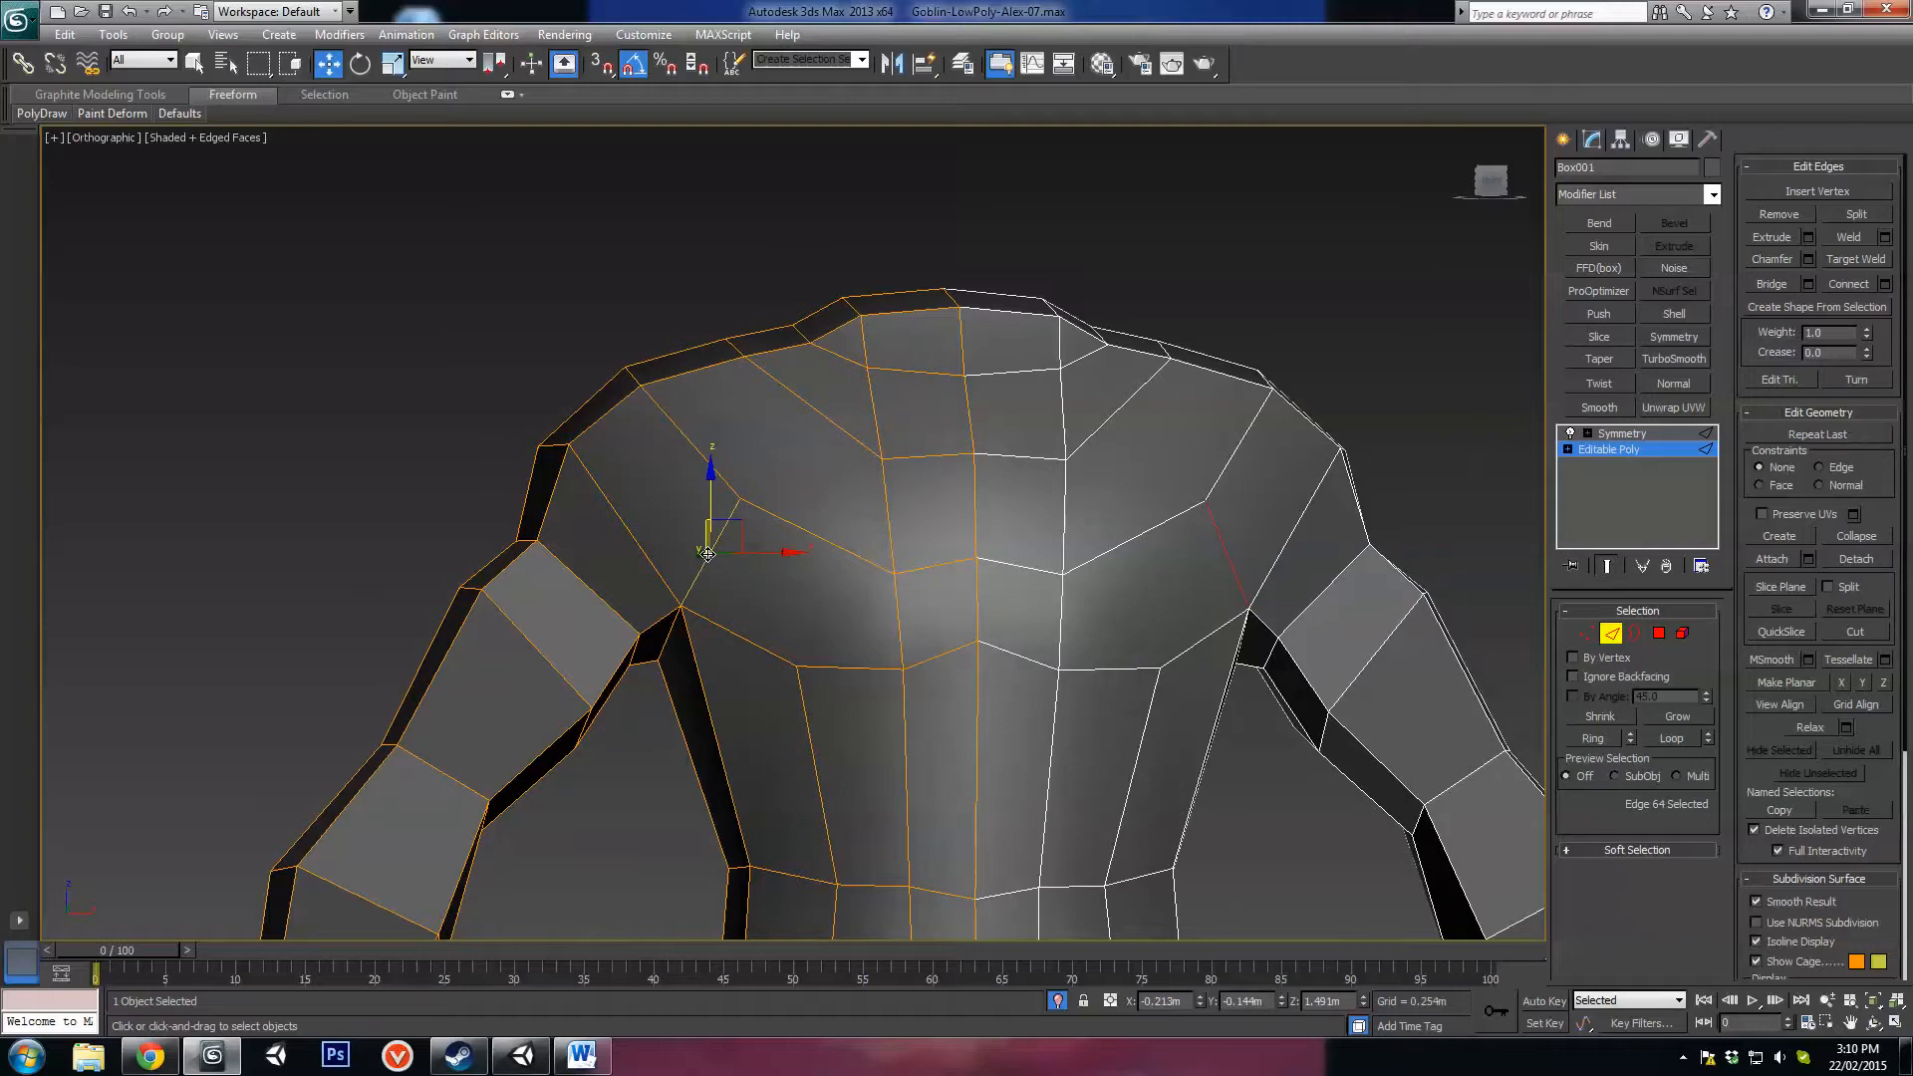
key("ctrl+BackSpace")
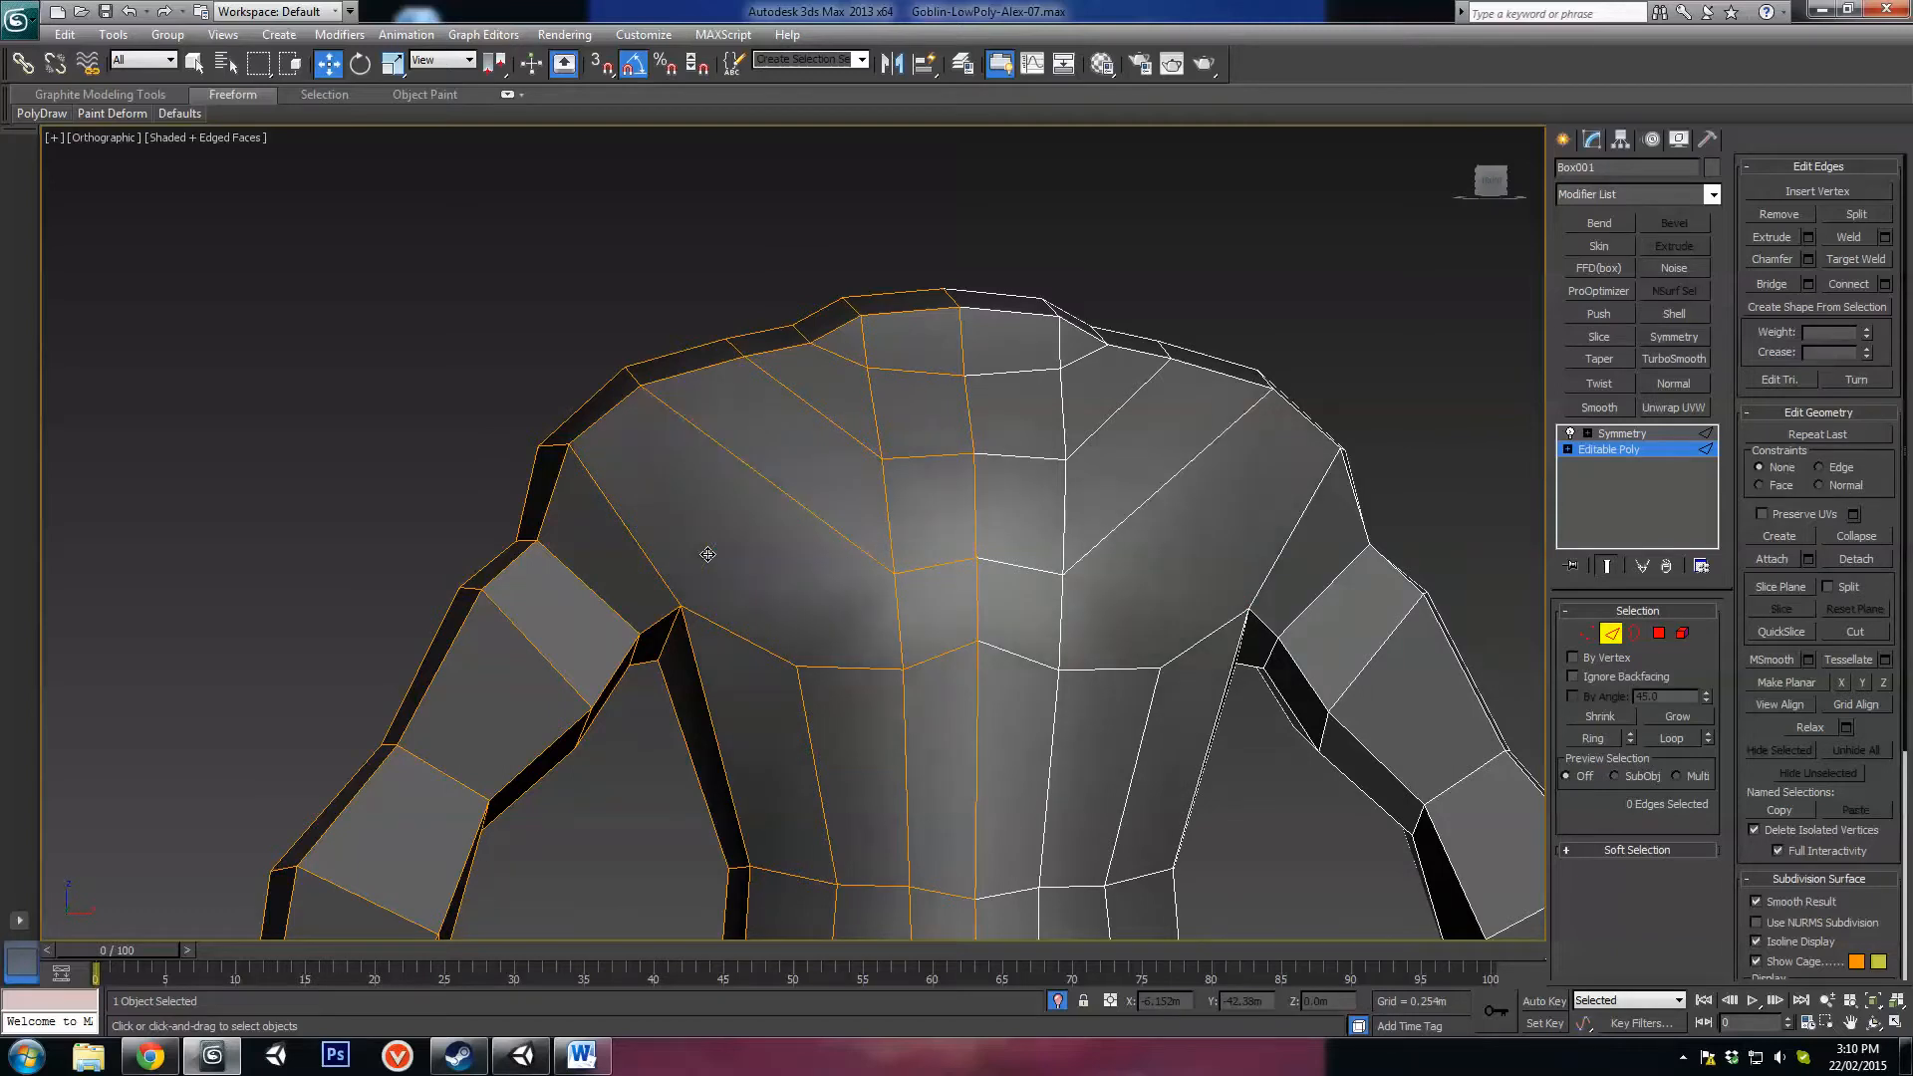
key("ctrl+z")
Step: Examine the edge flow of the chest, shoulders, torso and upper legs from several distances and angles
scroll(820, 598, "down", 2)
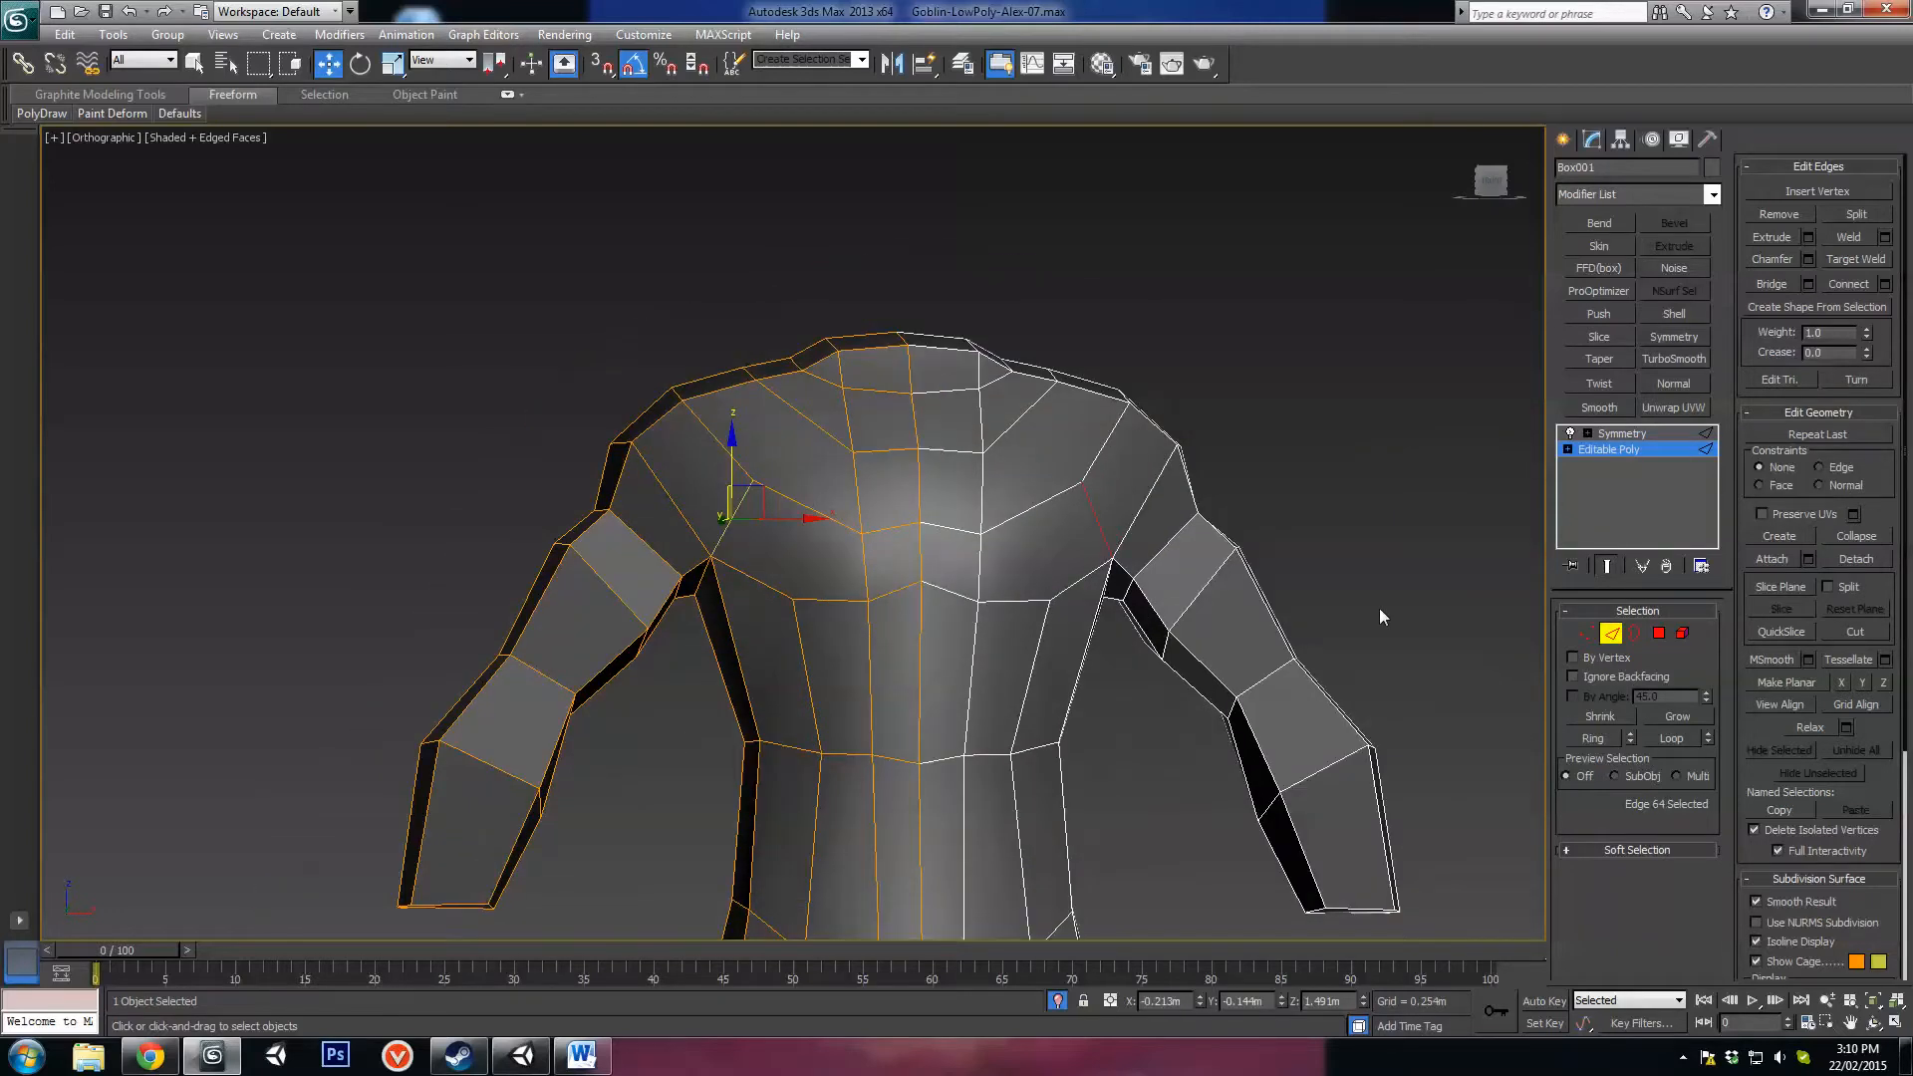
middle_click_drag(1128, 582, 1094, 626, "alt")
middle_click_drag(1046, 692, 1175, 648)
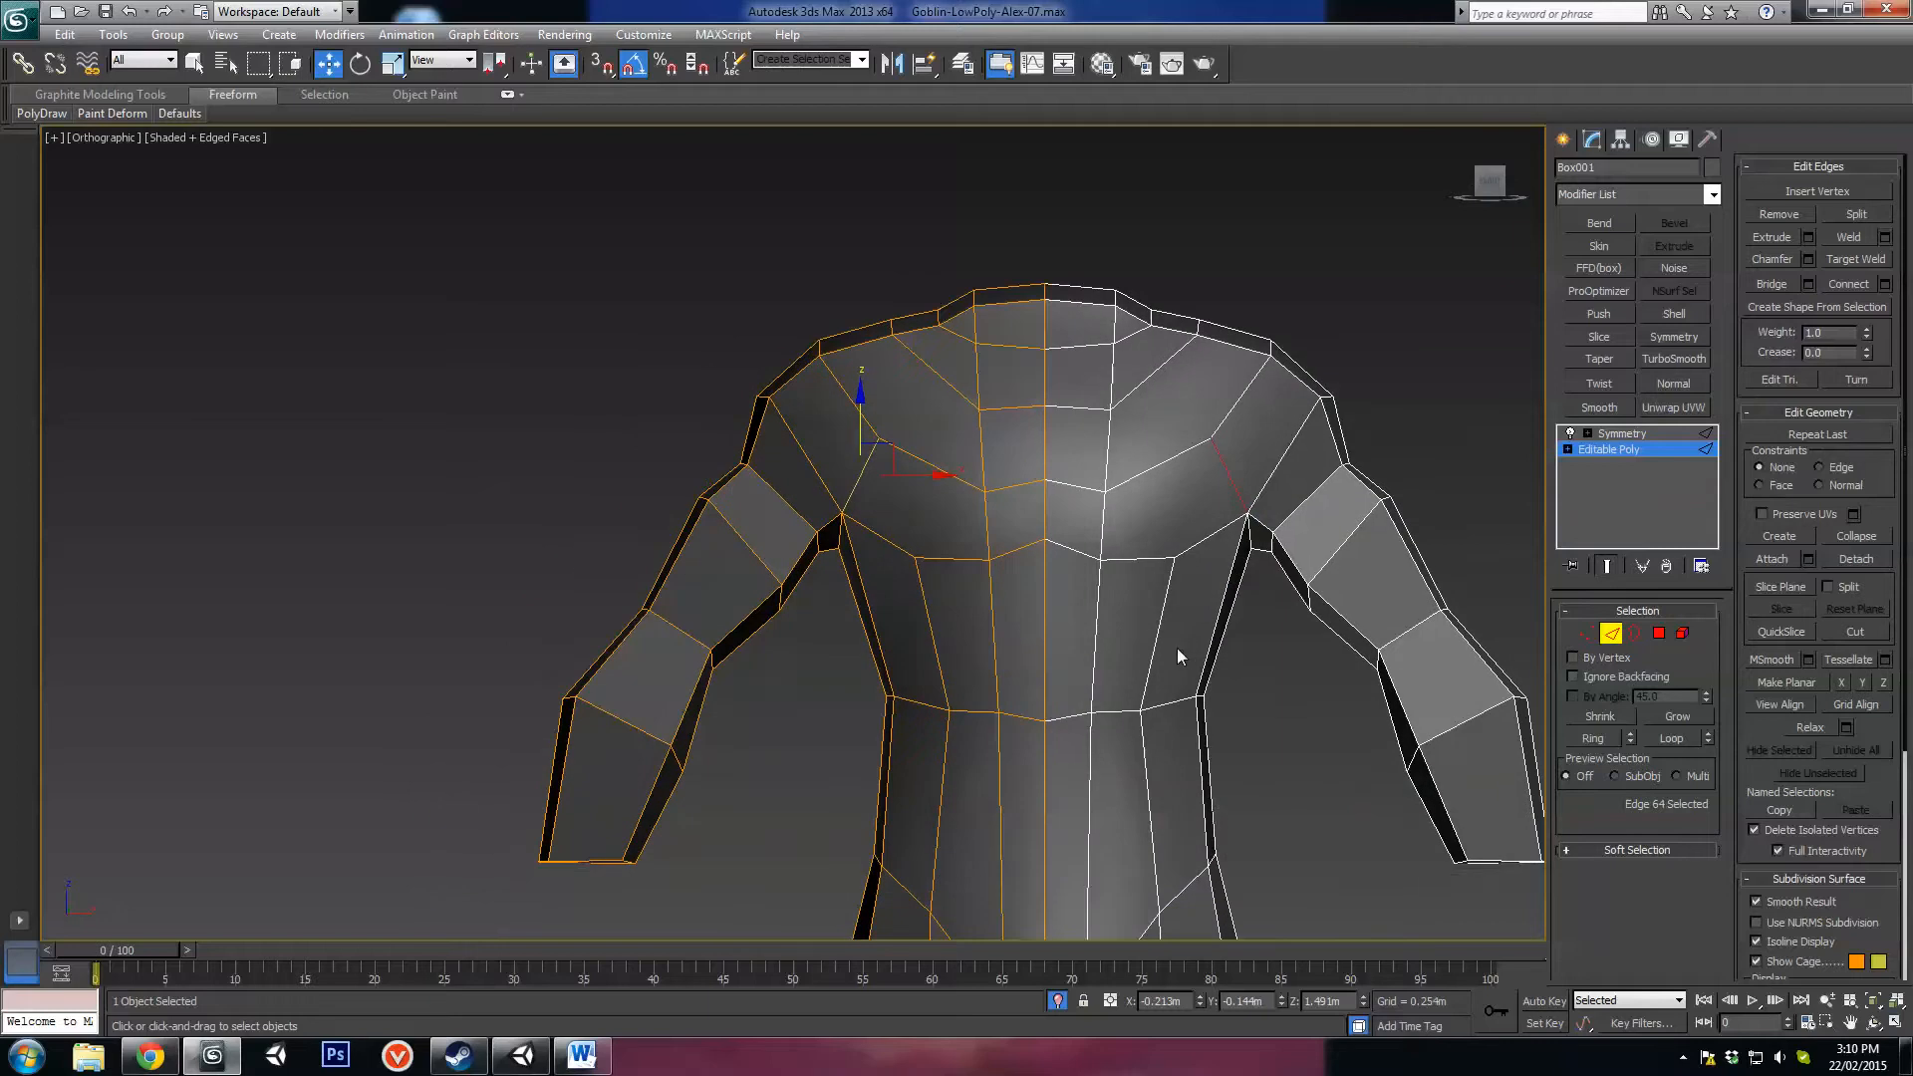
scroll(895, 671, "down", 2)
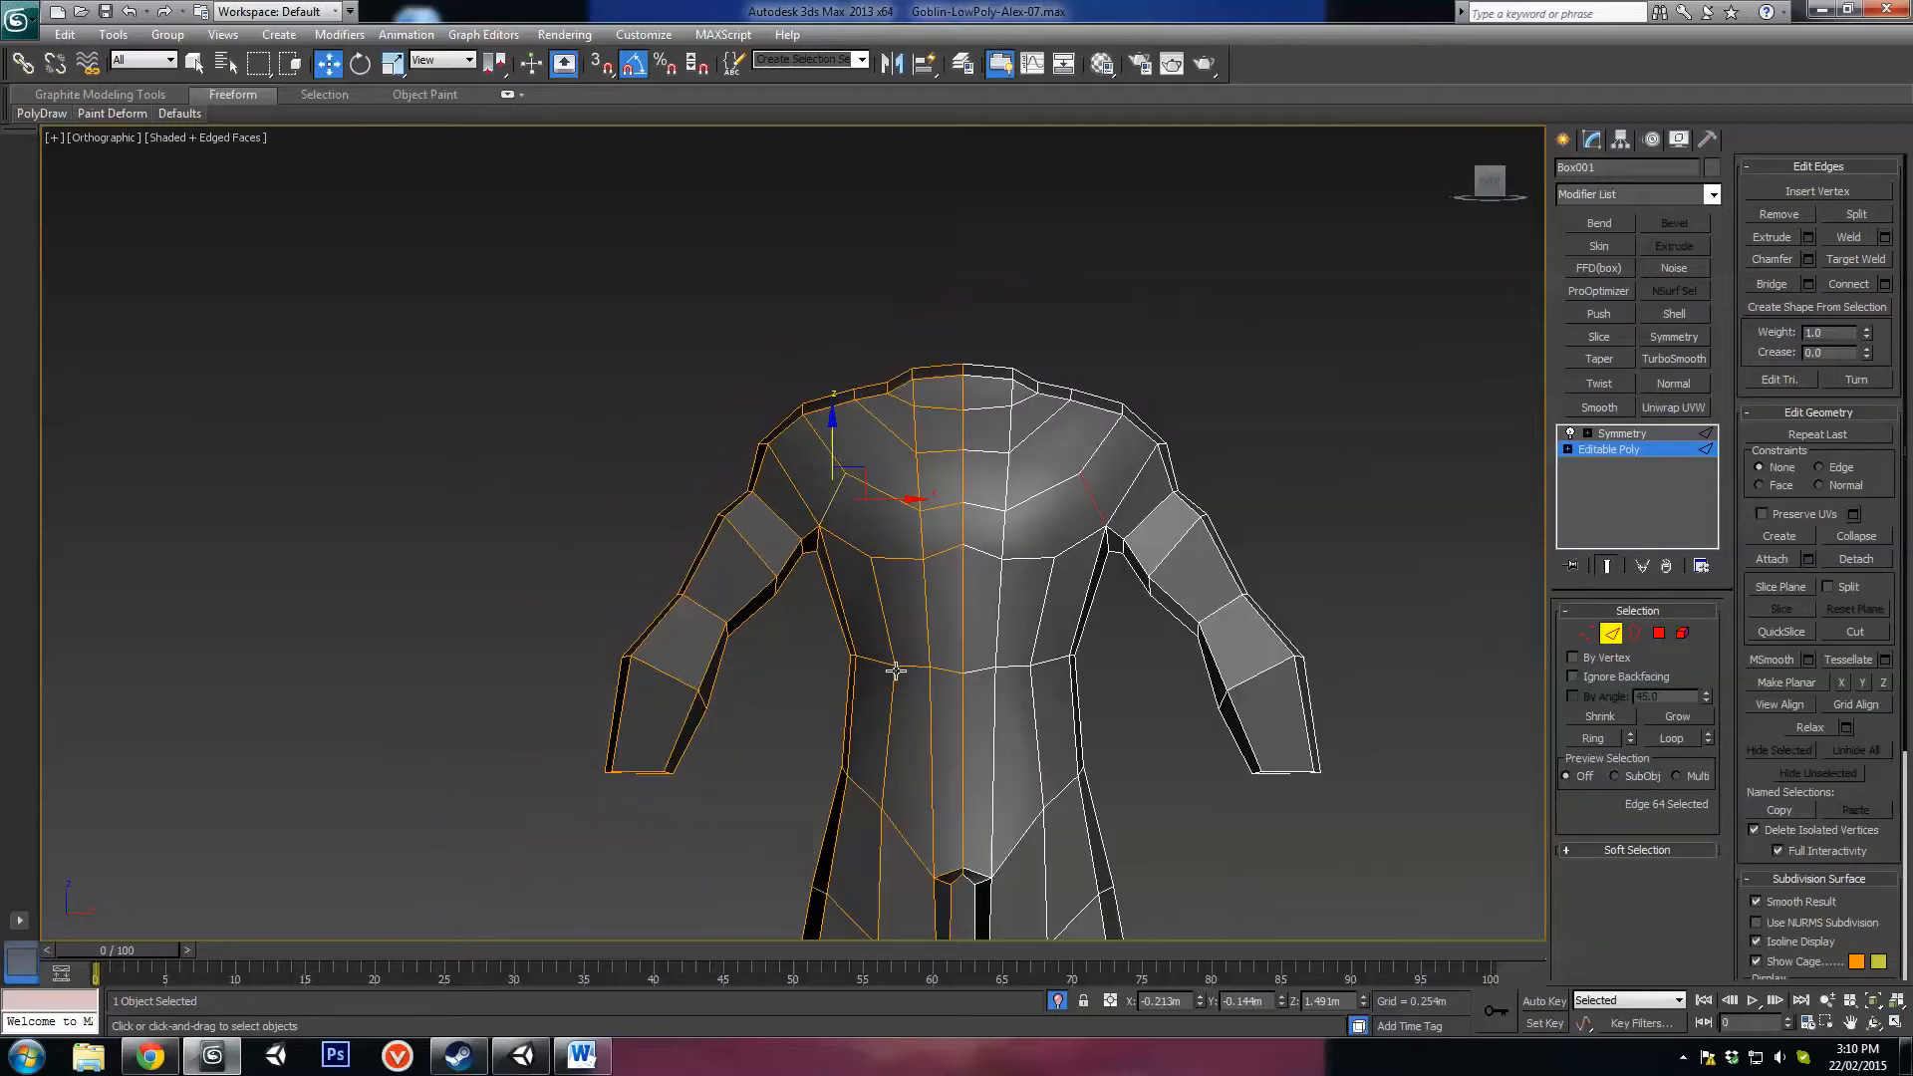
middle_click_drag(919, 695, 887, 764)
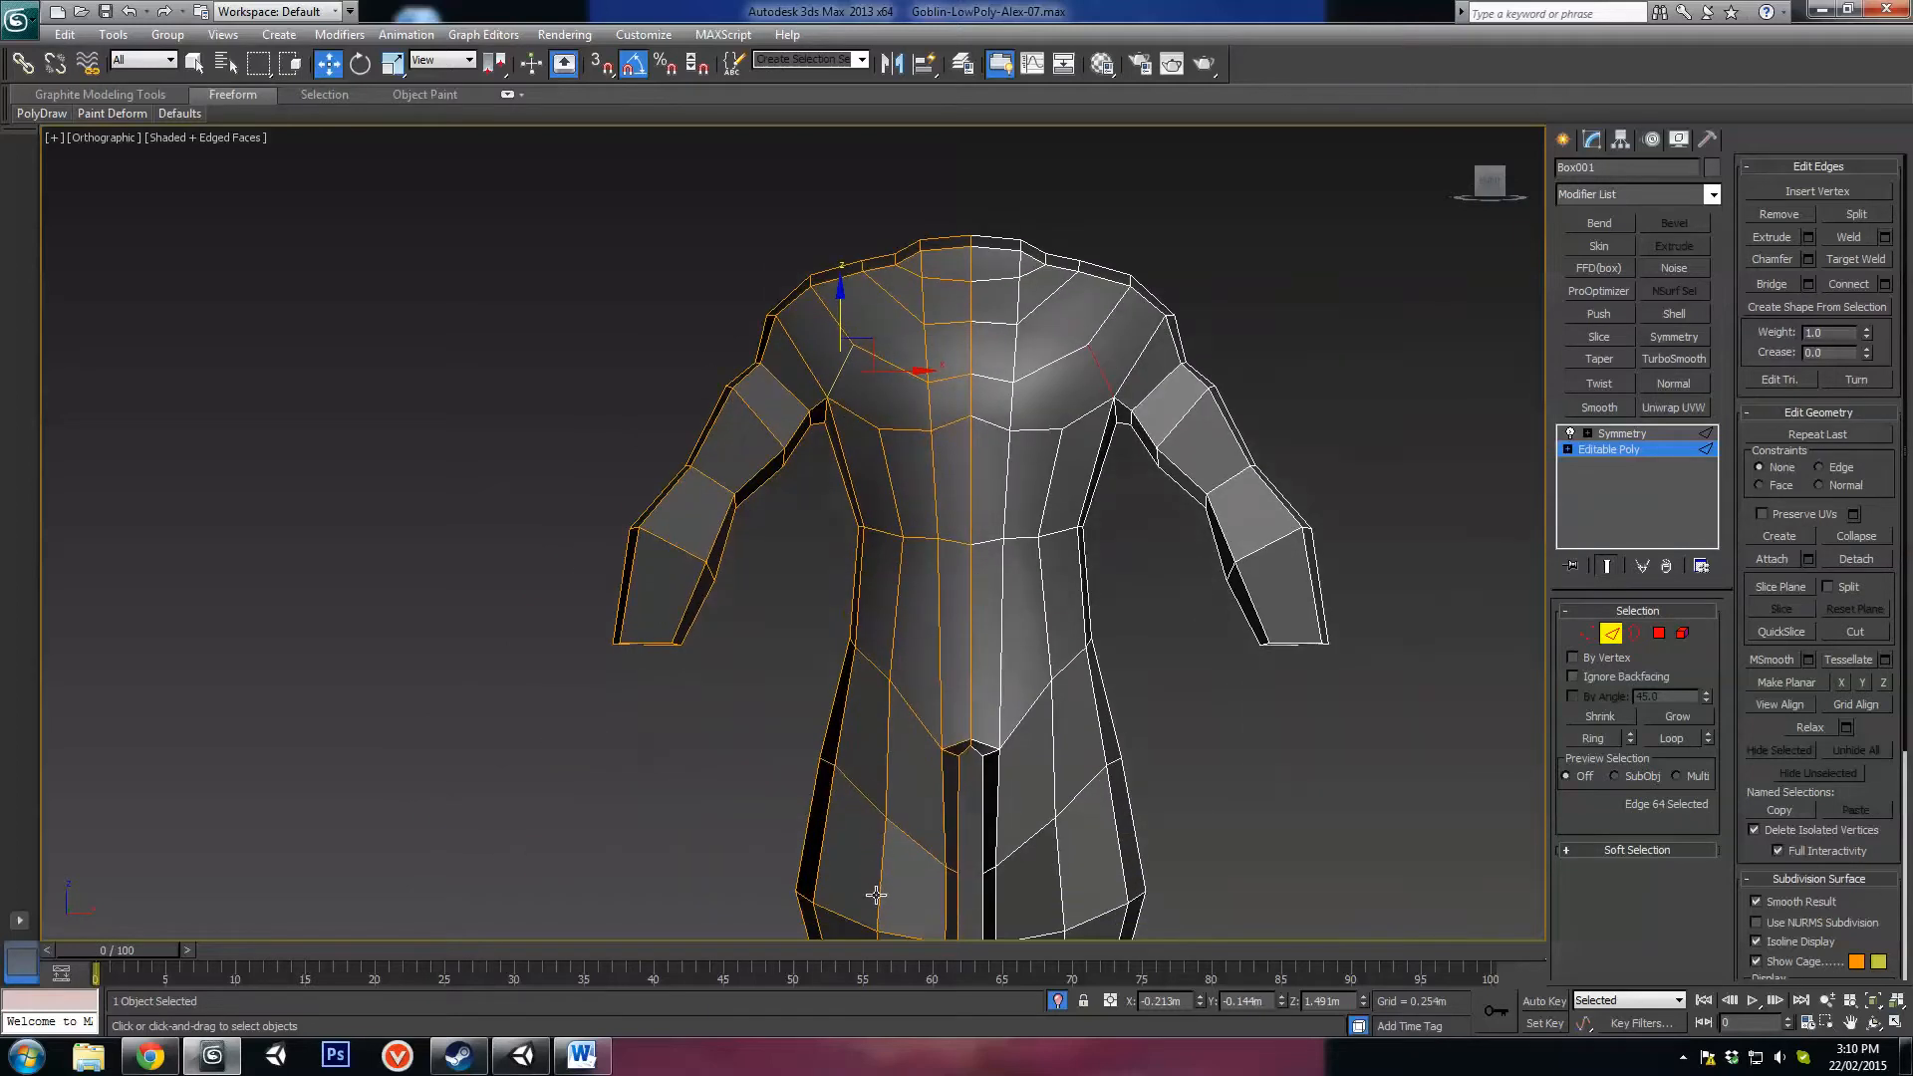
middle_click_drag(876, 894, 881, 889)
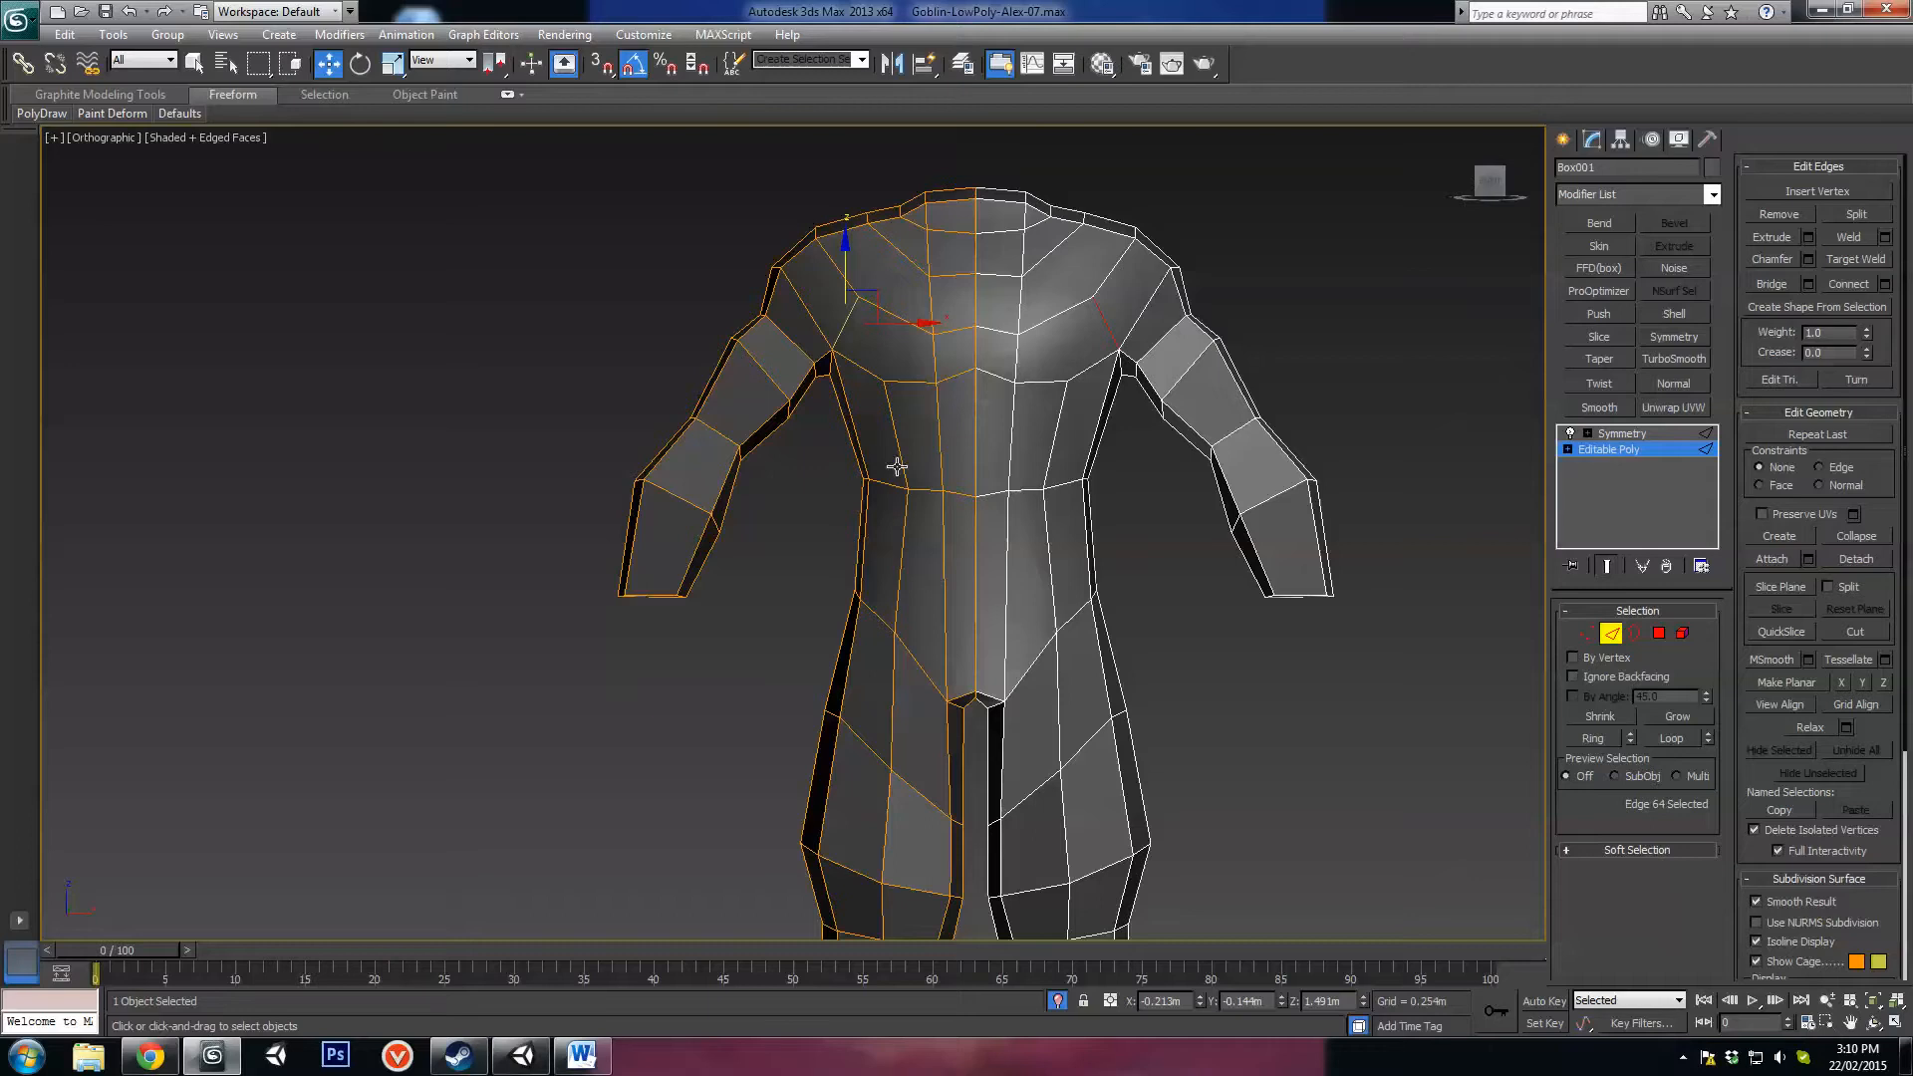
scroll(886, 392, "up", 3)
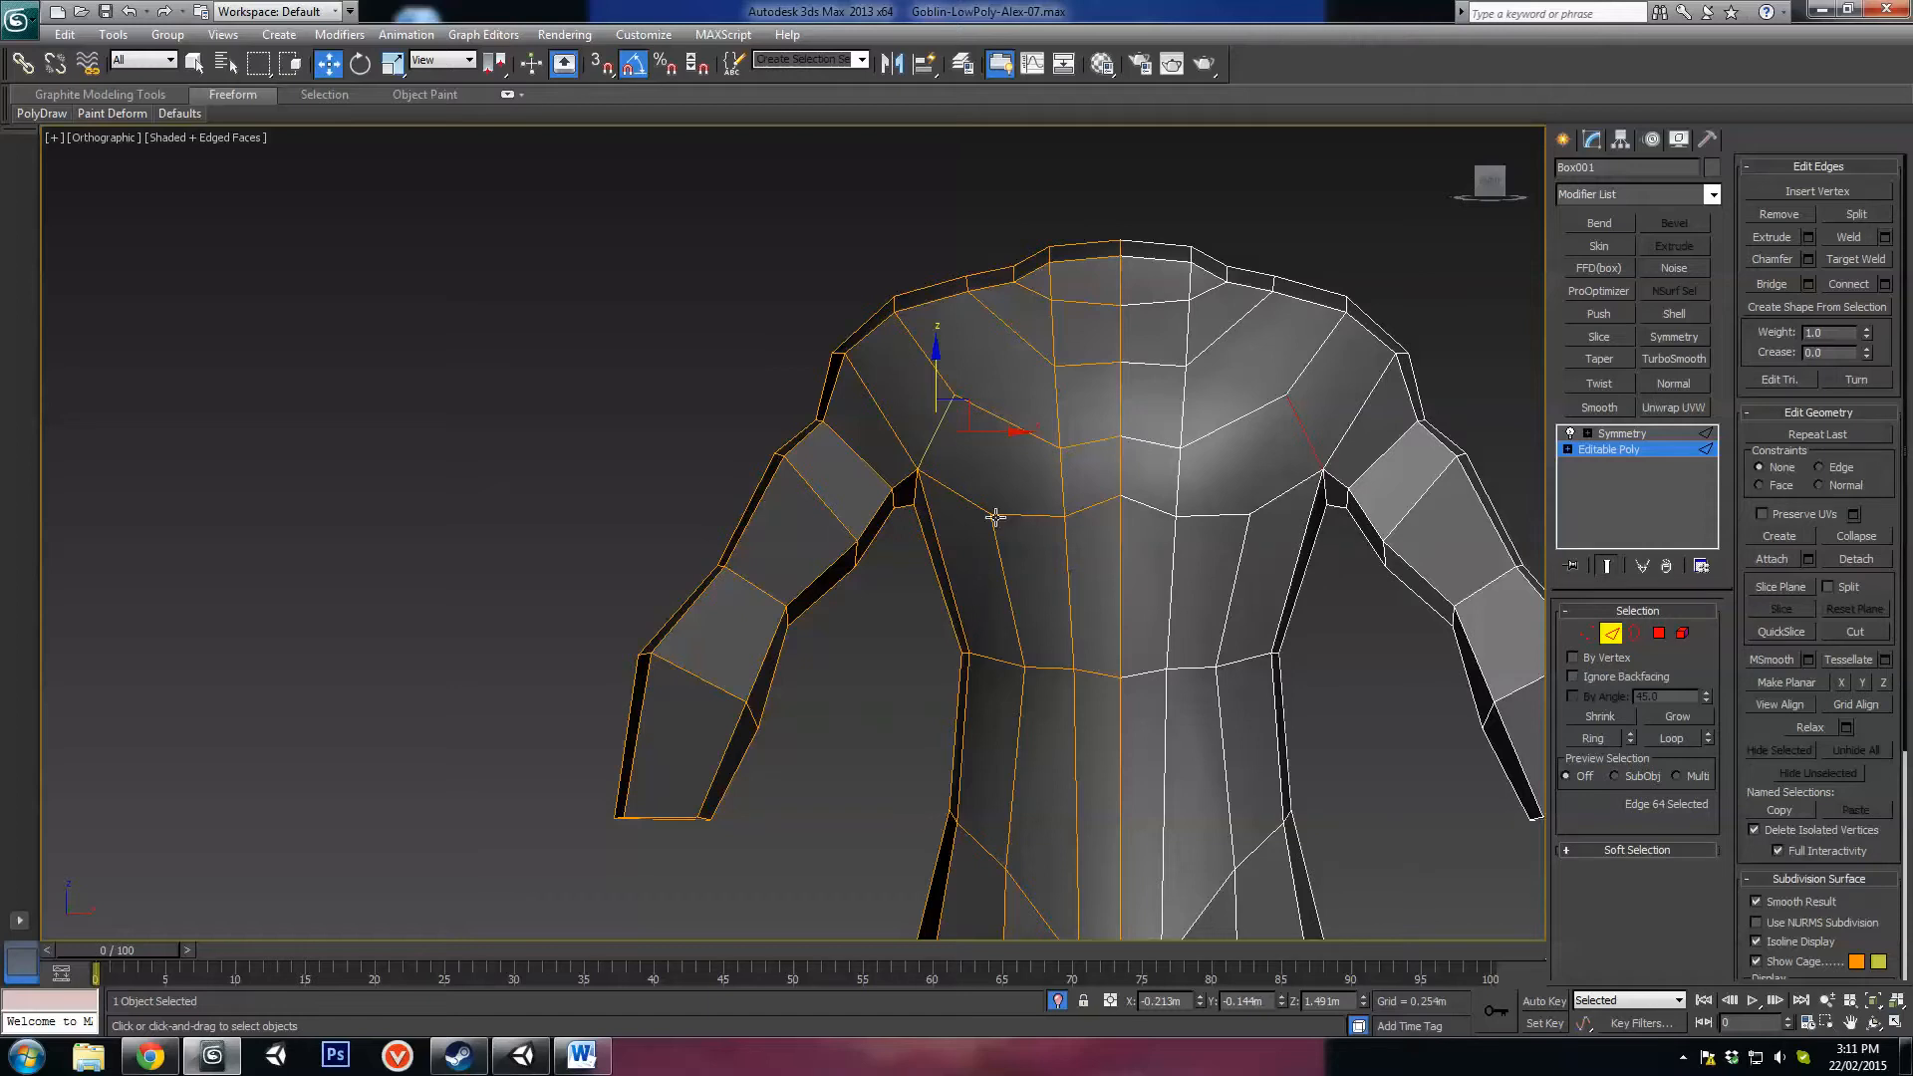
middle_click_drag(936, 510, 855, 538, "alt")
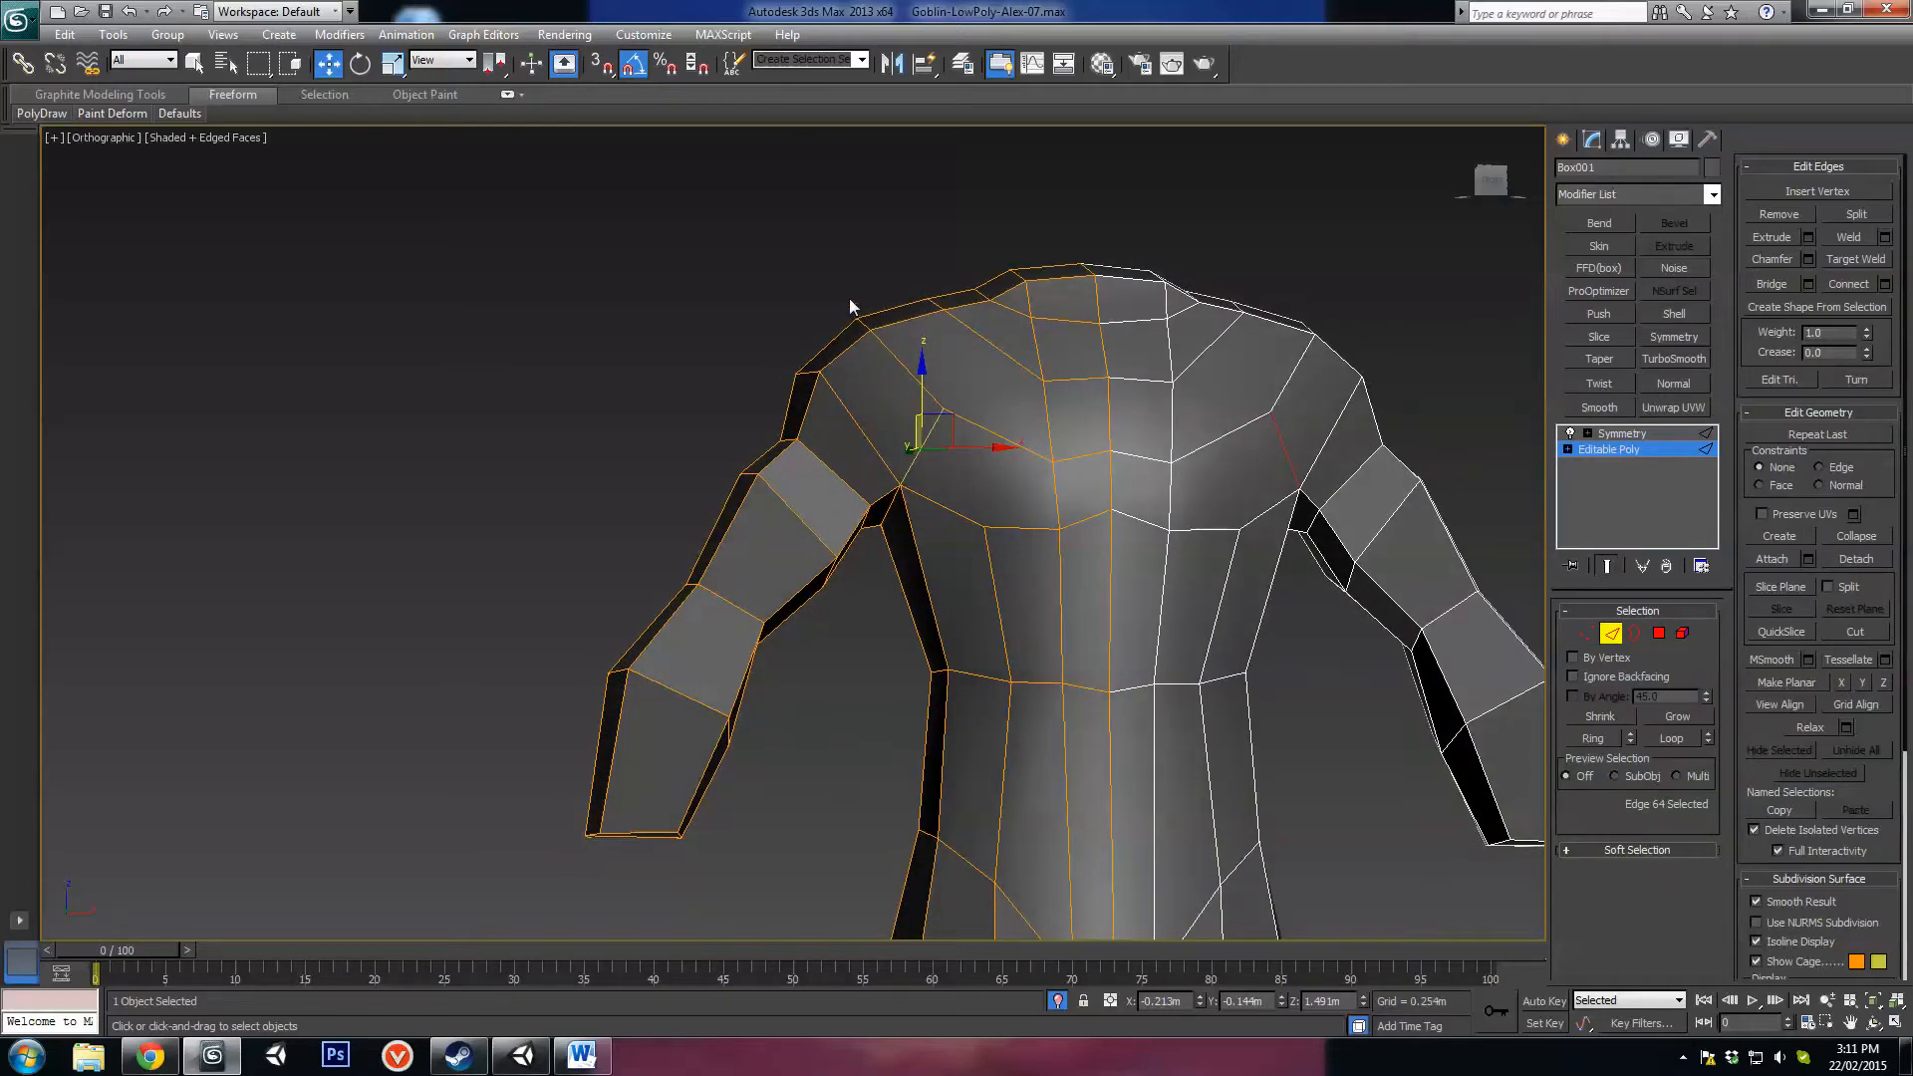
middle_click_drag(849, 297, 870, 360)
scroll(971, 486, "up", 4)
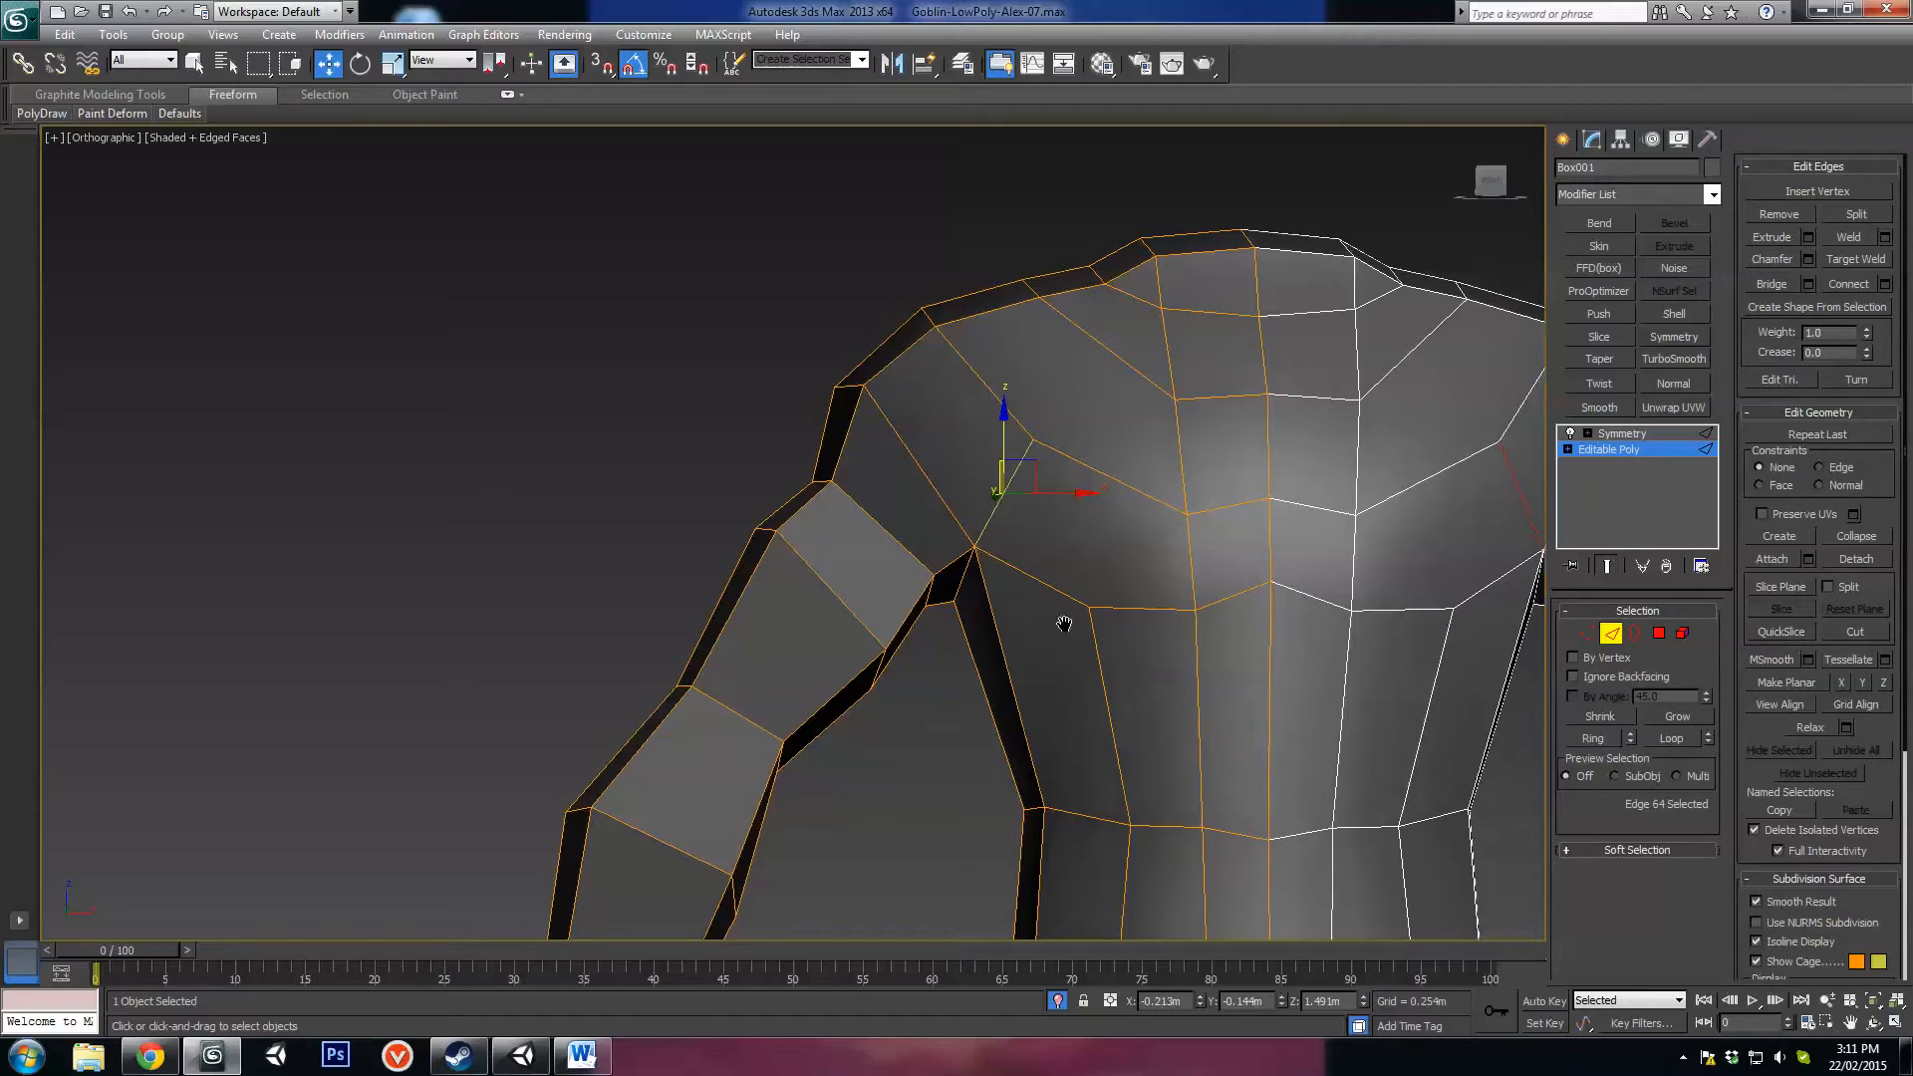
Step: Cut a front edge line from the armpit's inner side through the outer chest vertex to the top of the shoulder
middle_click_drag(1064, 624, 1080, 632)
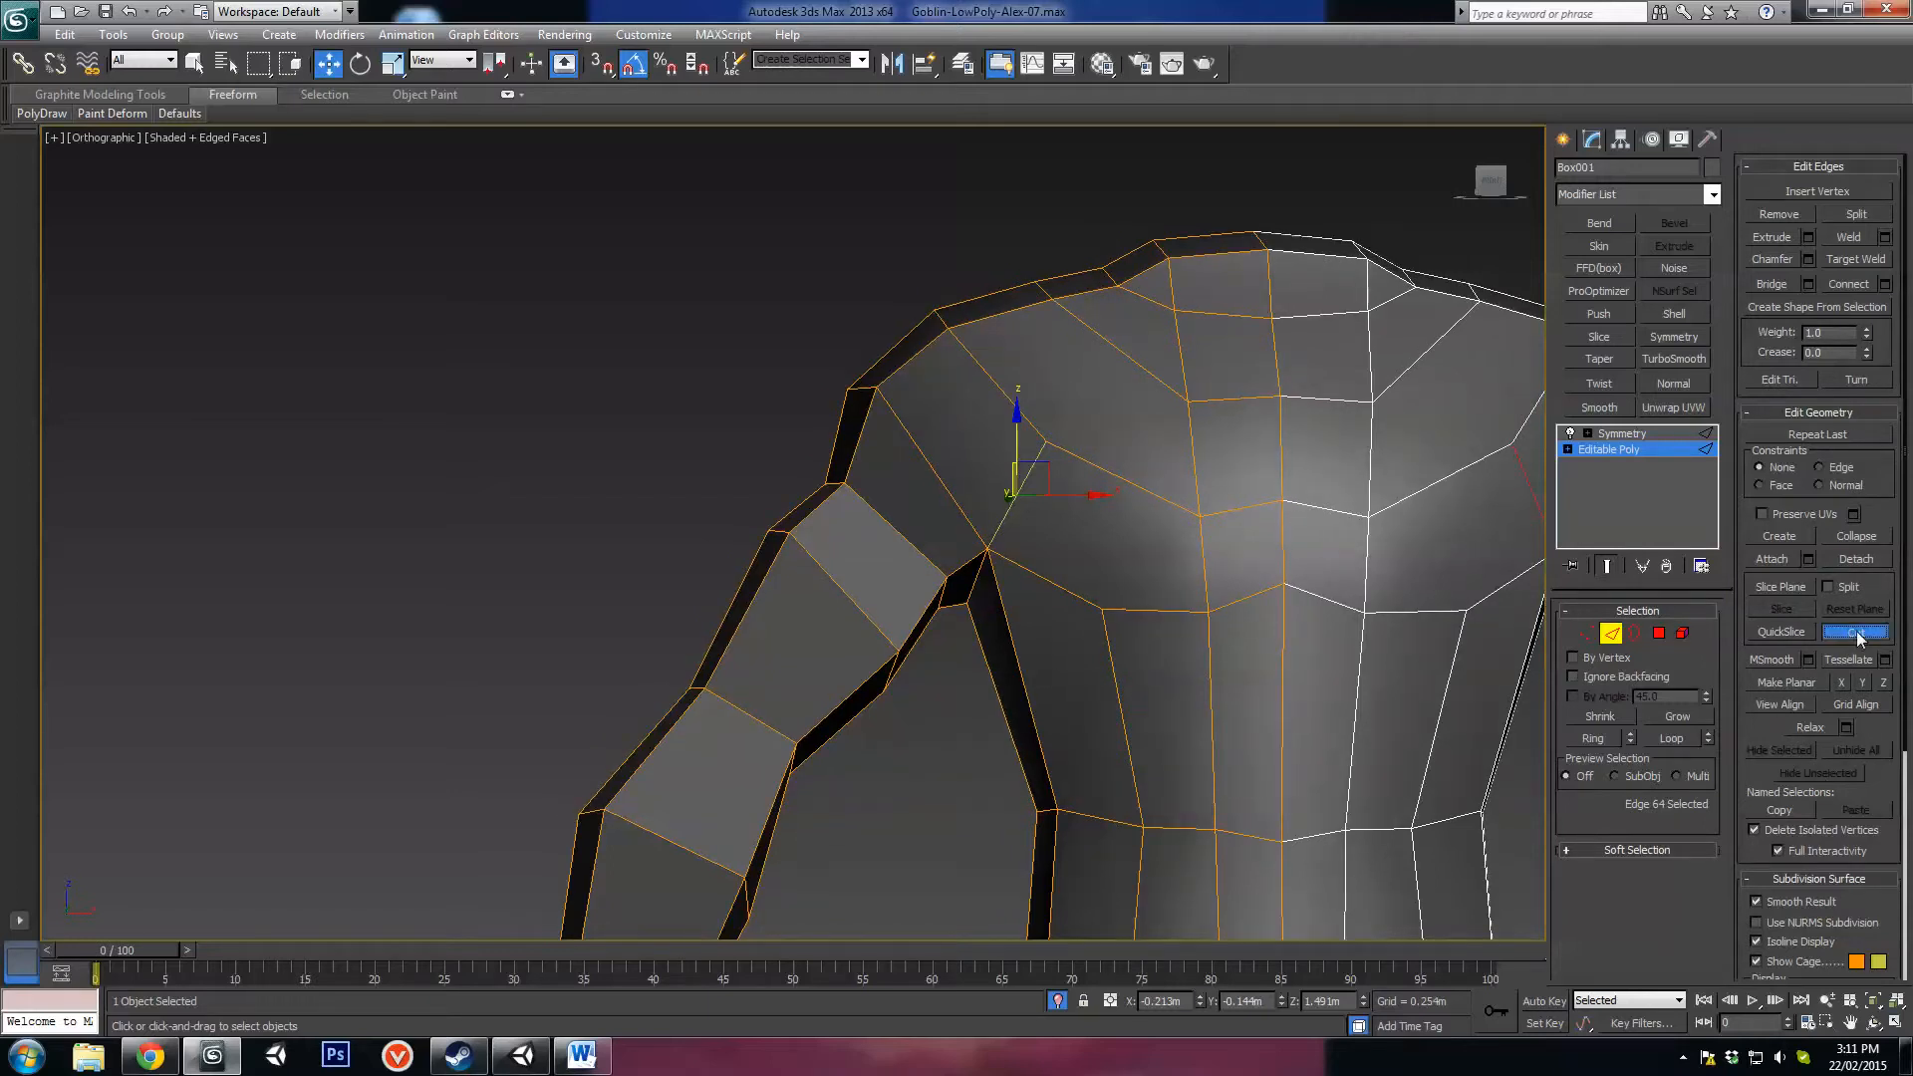
middle_click_drag(974, 669, 1003, 648, "alt")
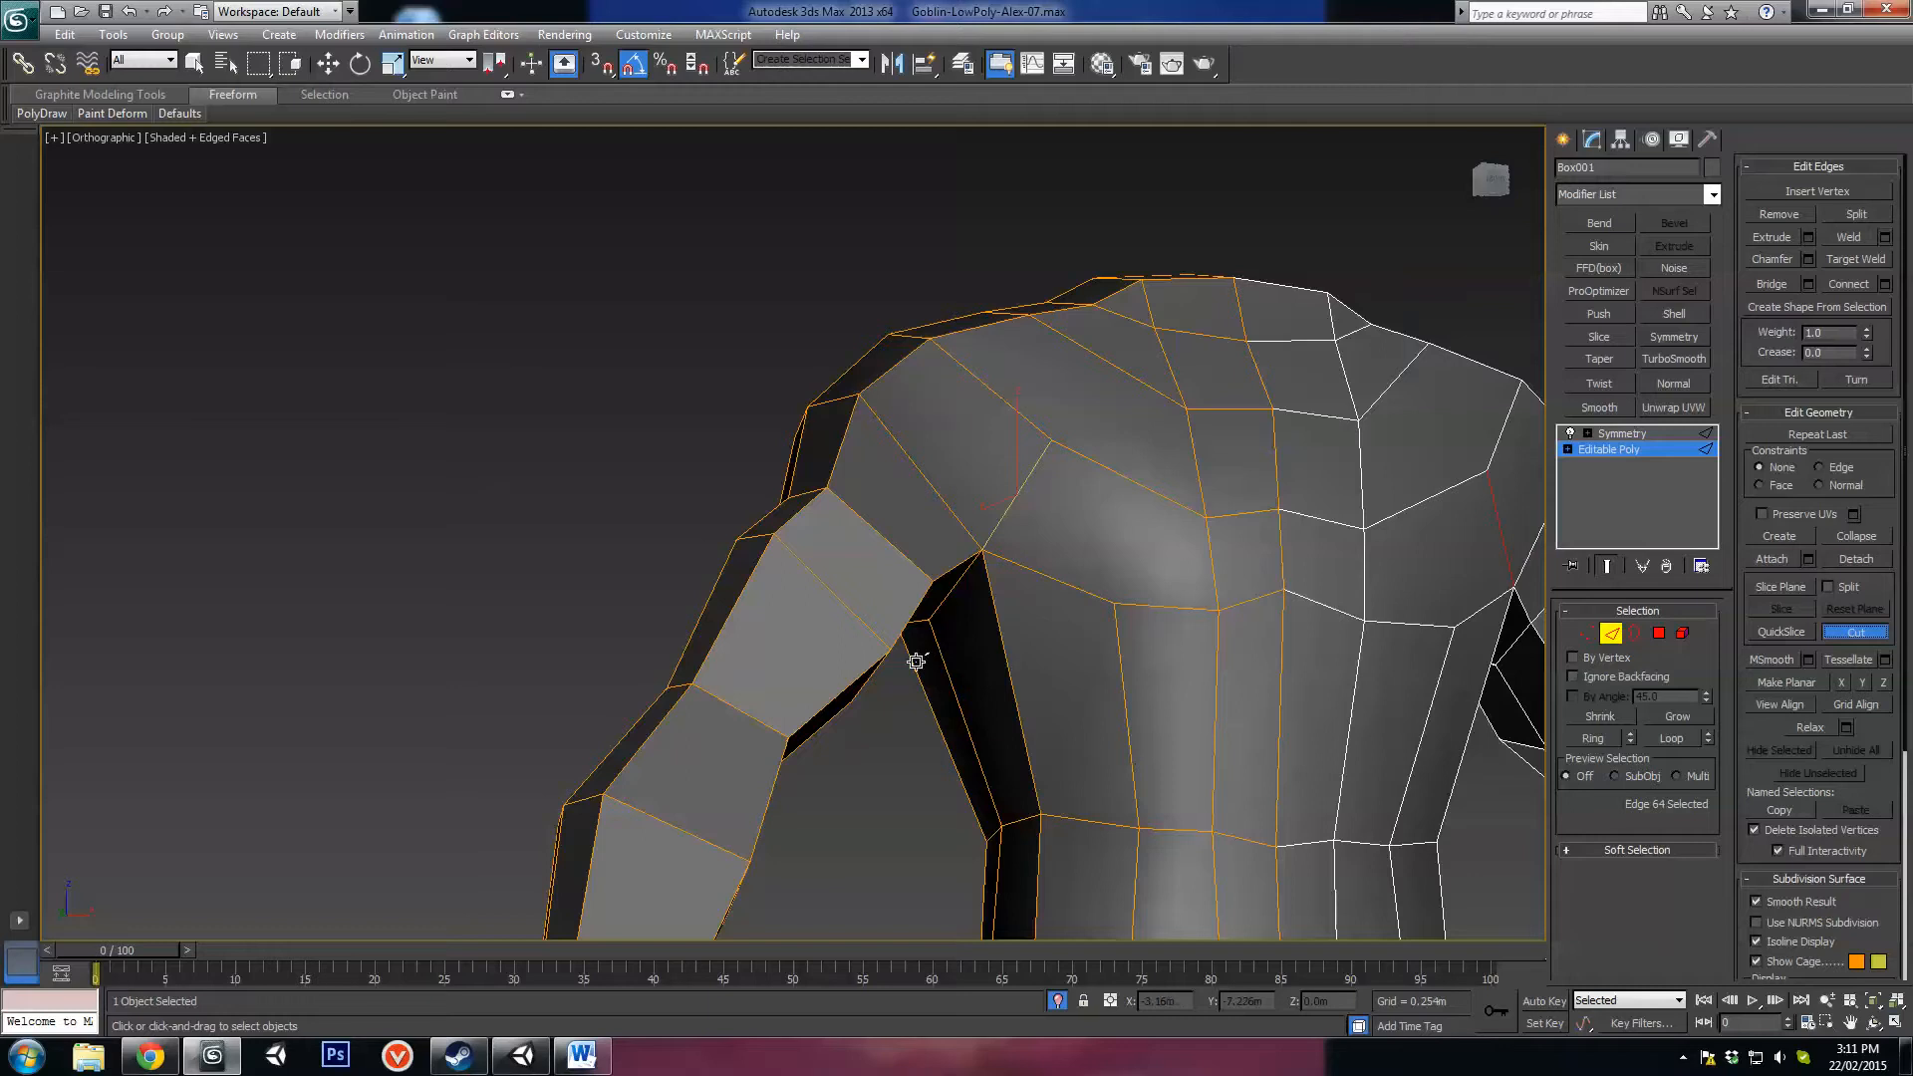
left_click(936, 638)
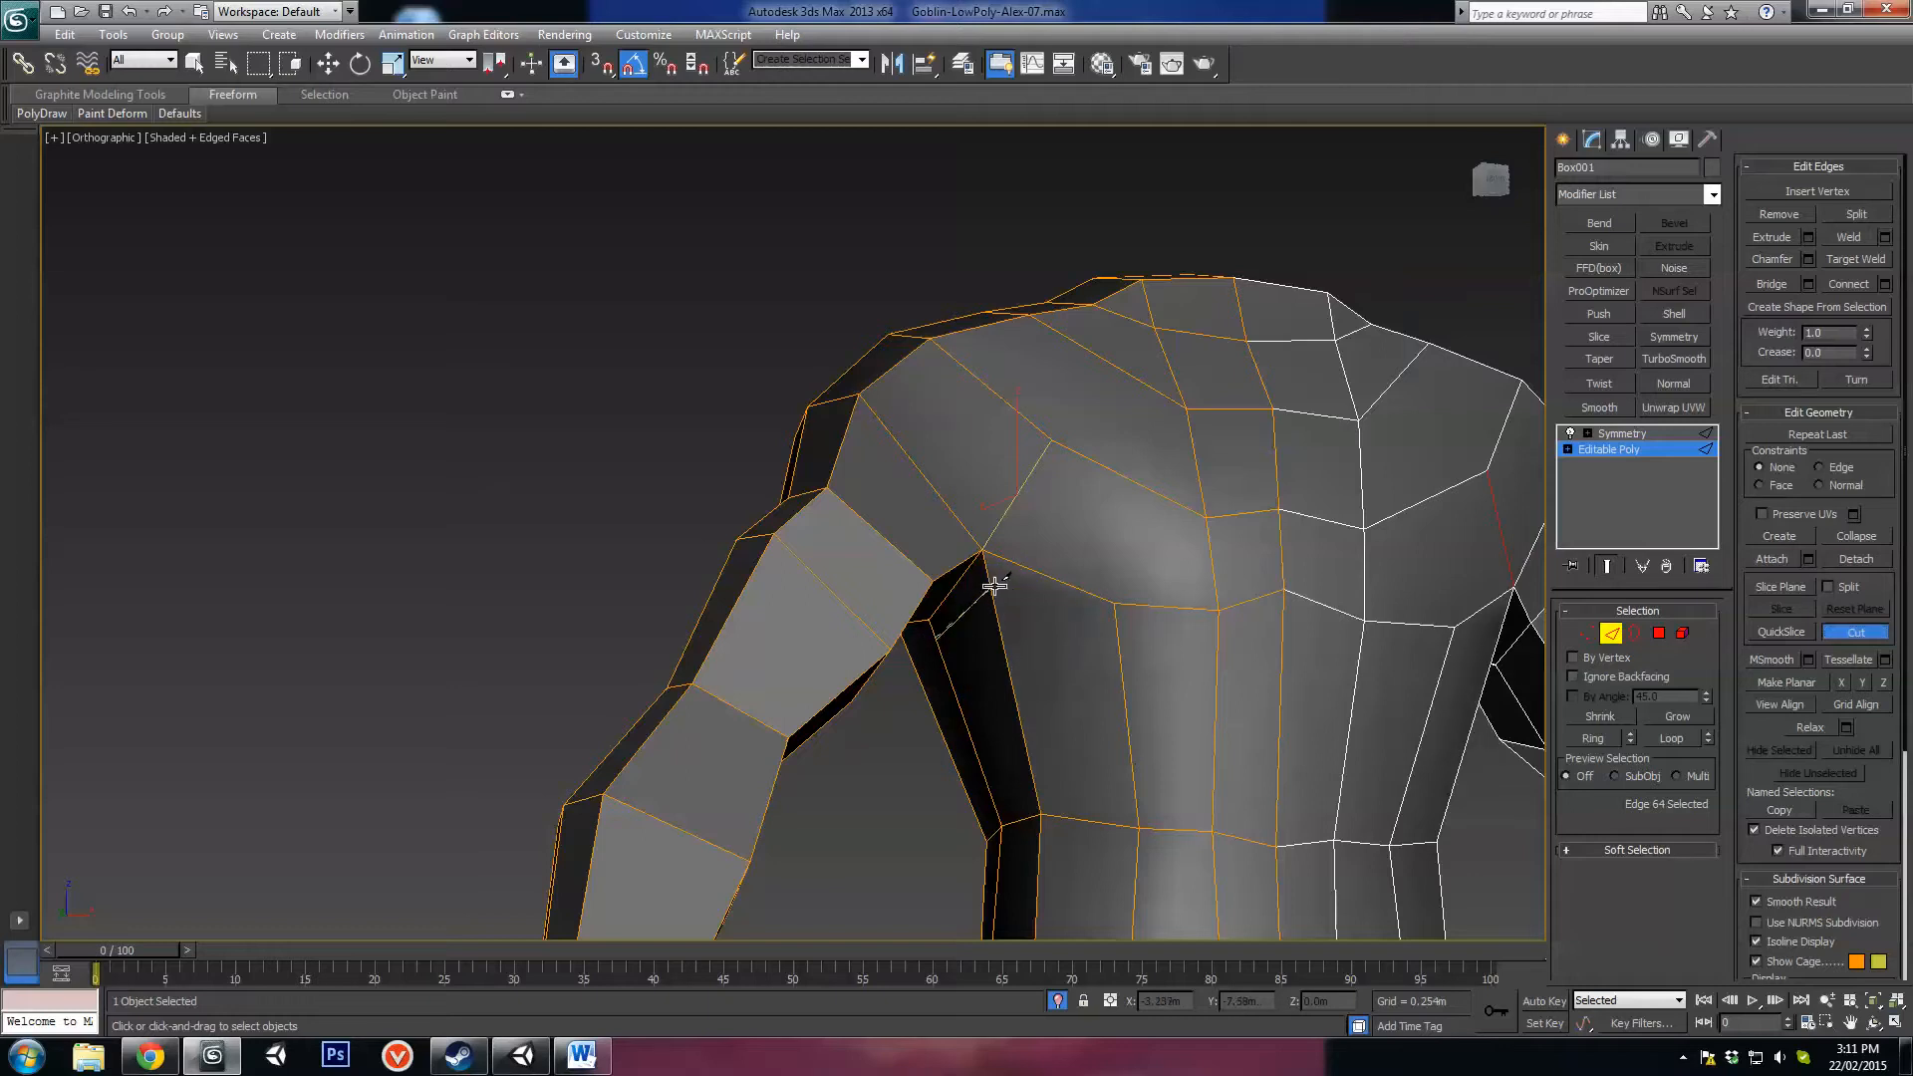
left_click(994, 586)
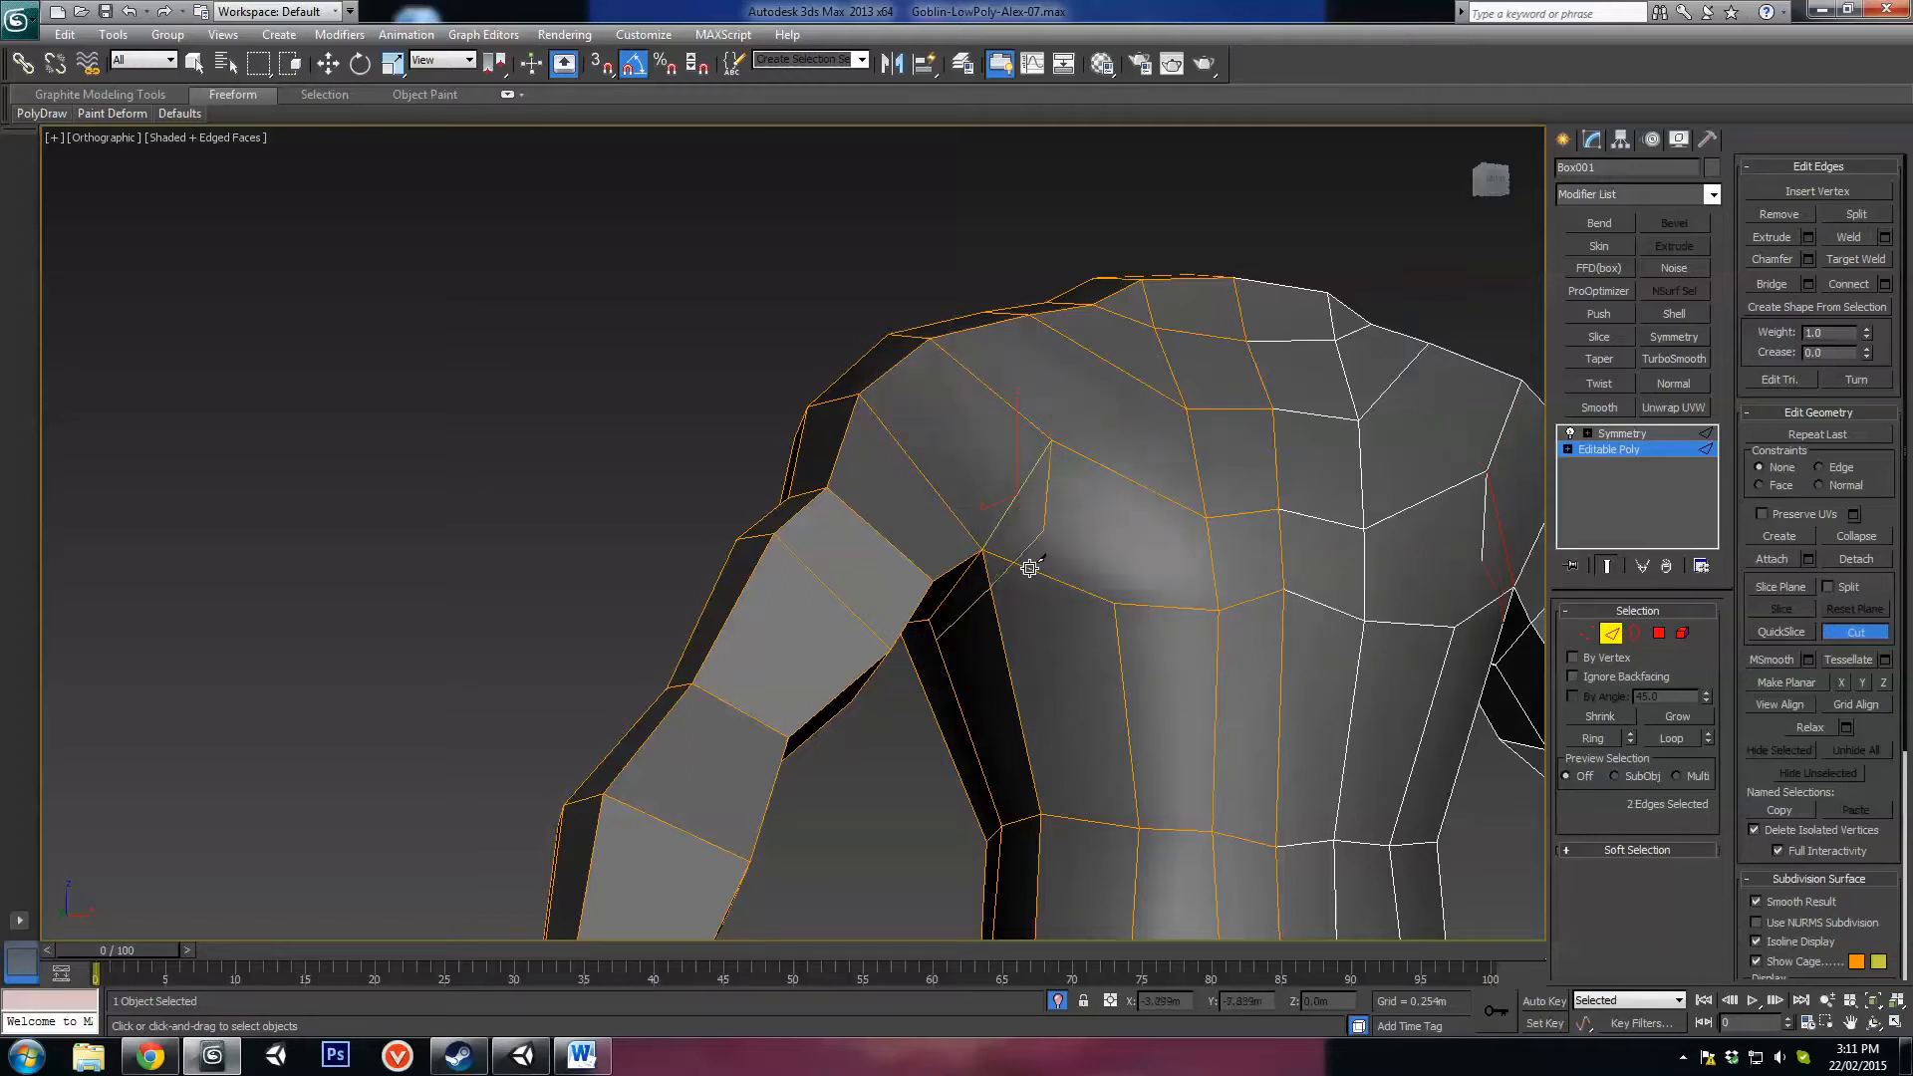
middle_click_drag(967, 572, 1046, 671, "alt")
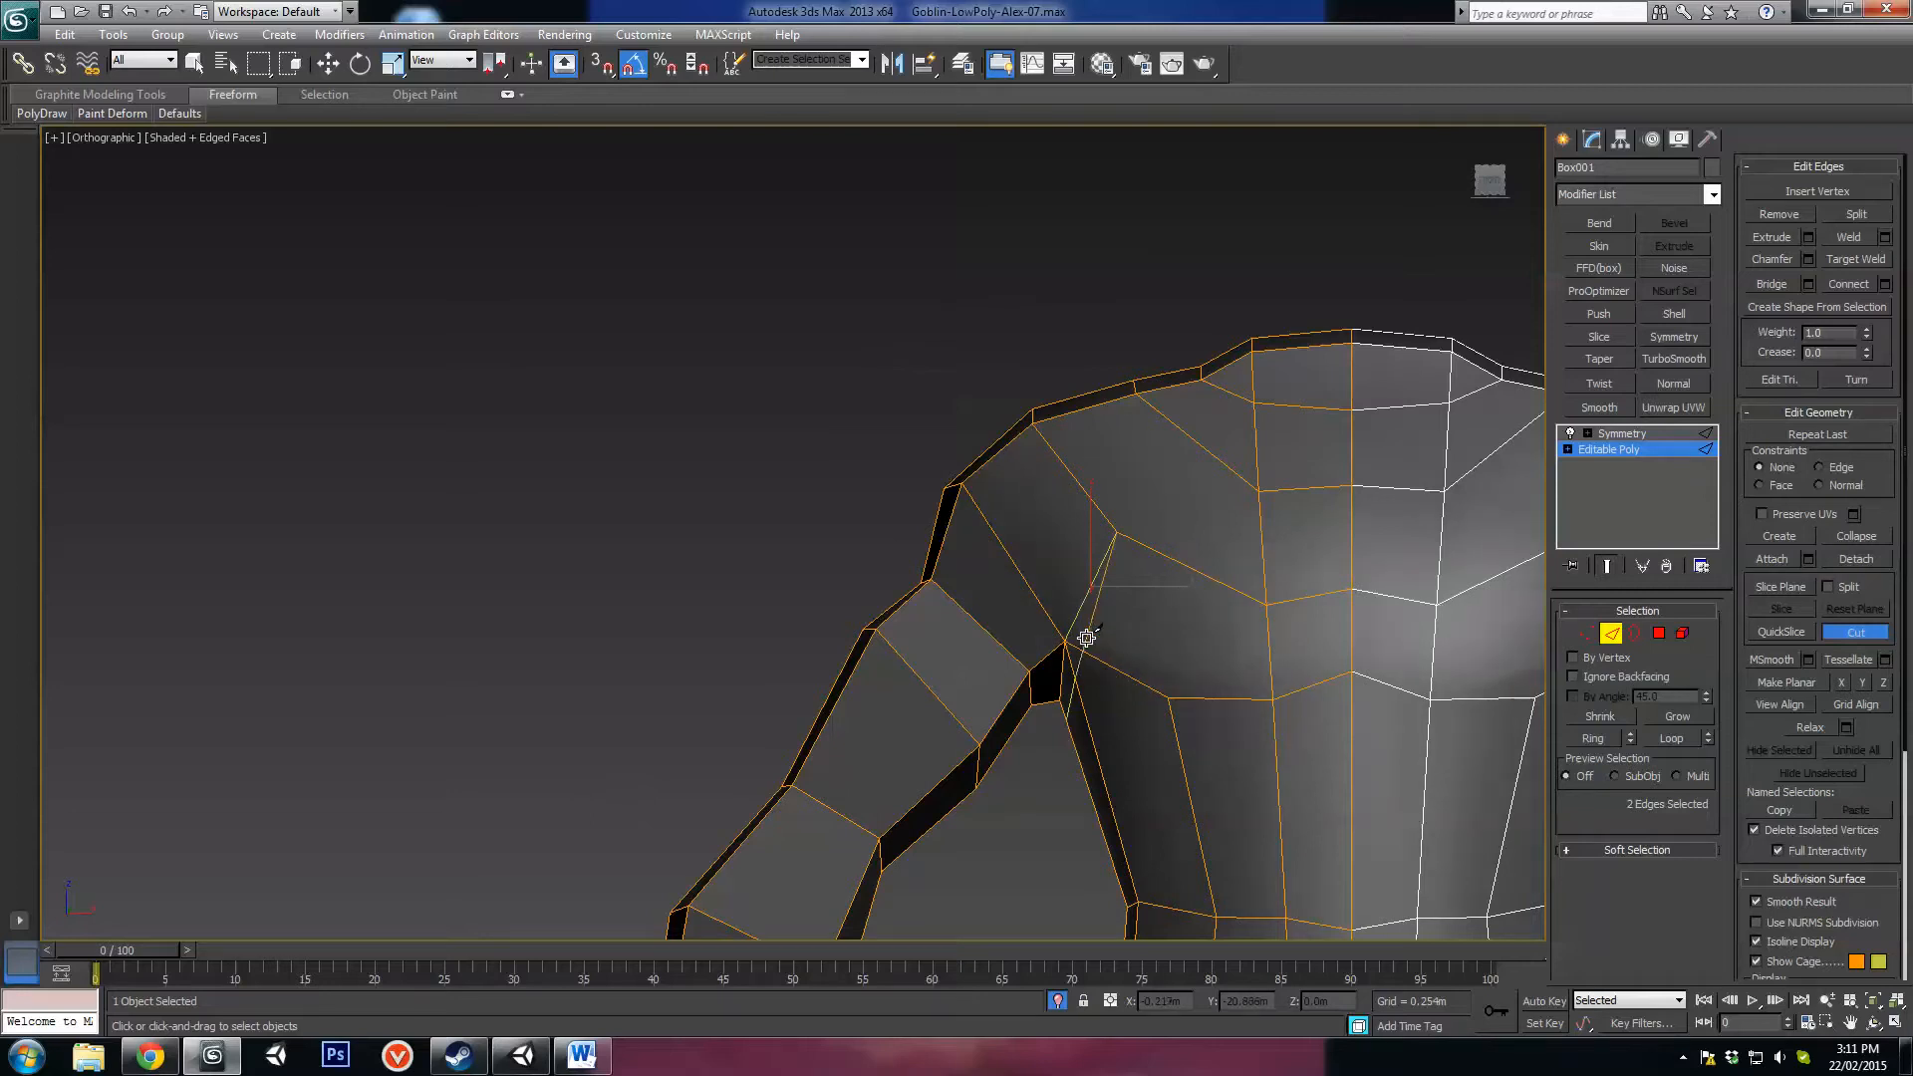
left_click(1117, 531)
middle_click_drag(1159, 397, 1149, 394, "alt")
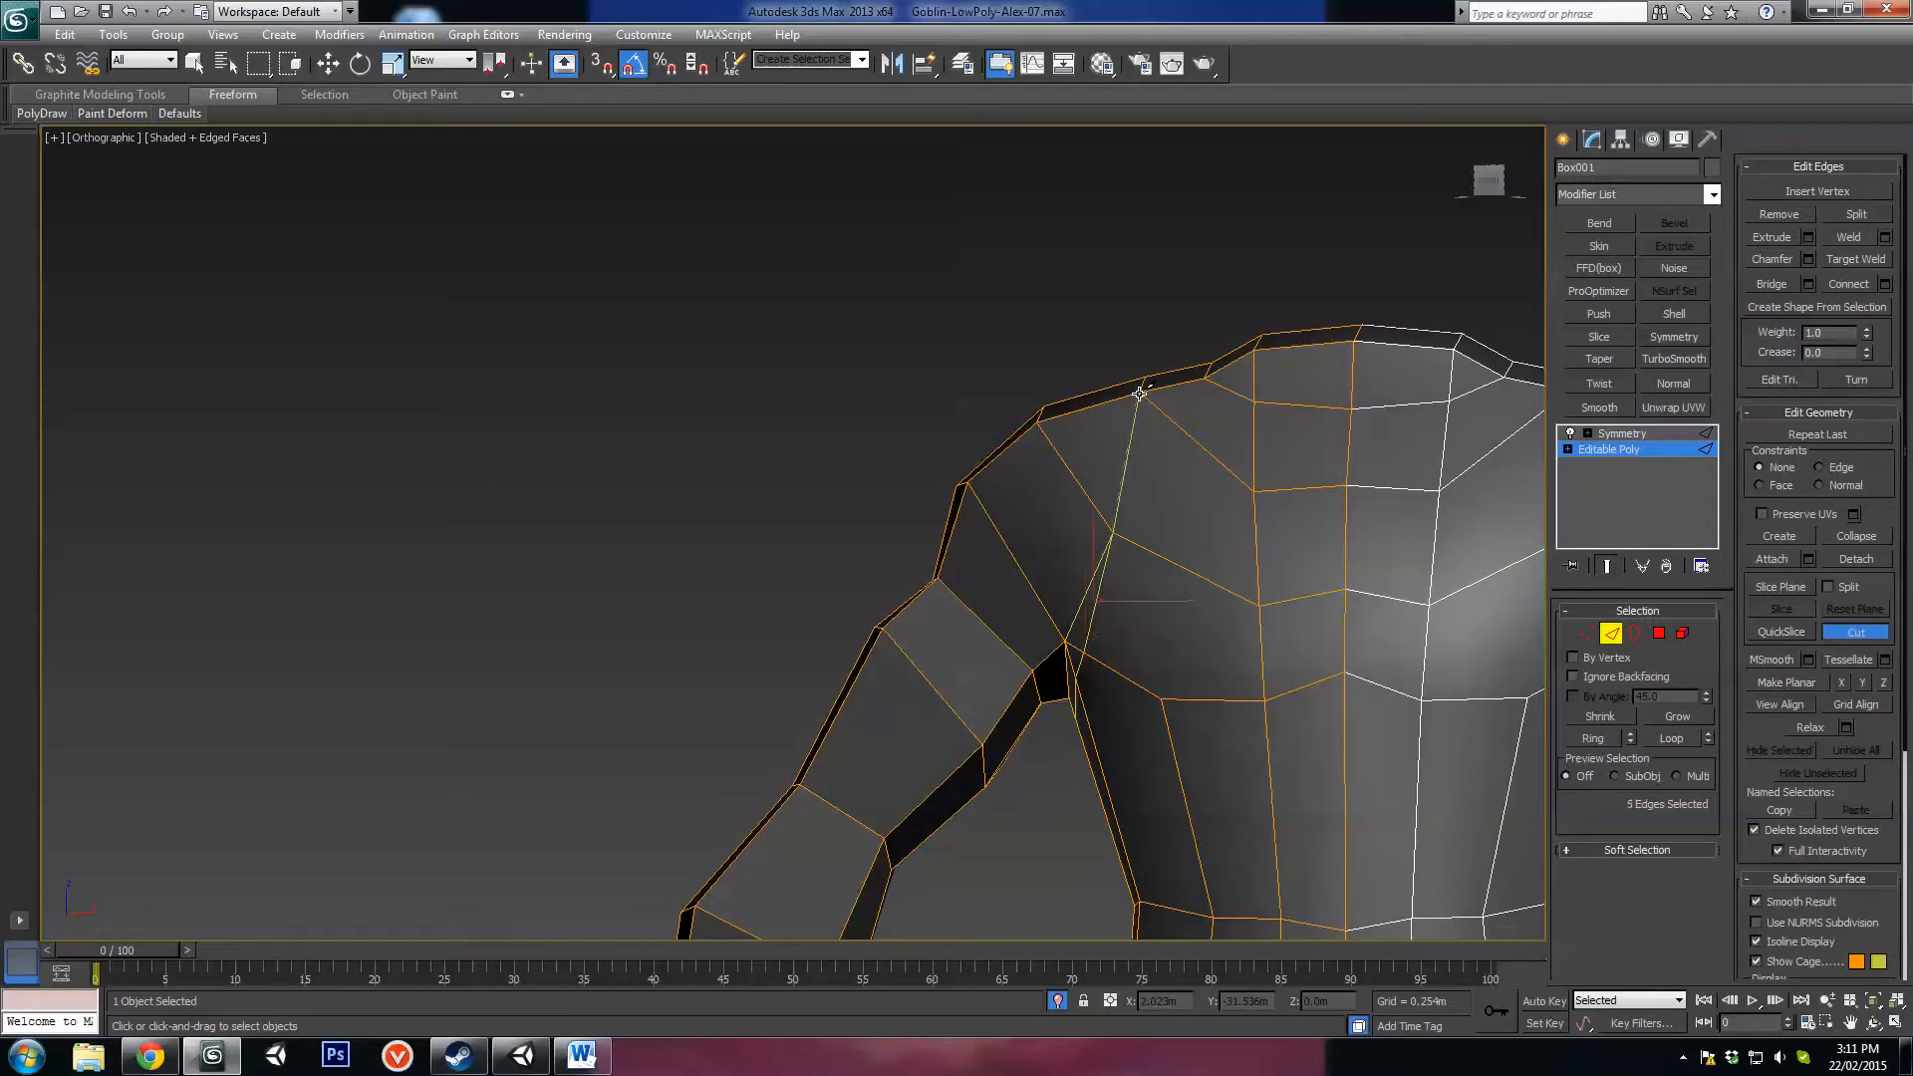
Step: Cut a matching back edge line from the armpit through the shoulder-blade vertex to the shoulder top and complete it across the top
middle_click_drag(1140, 559, 901, 517, "alt")
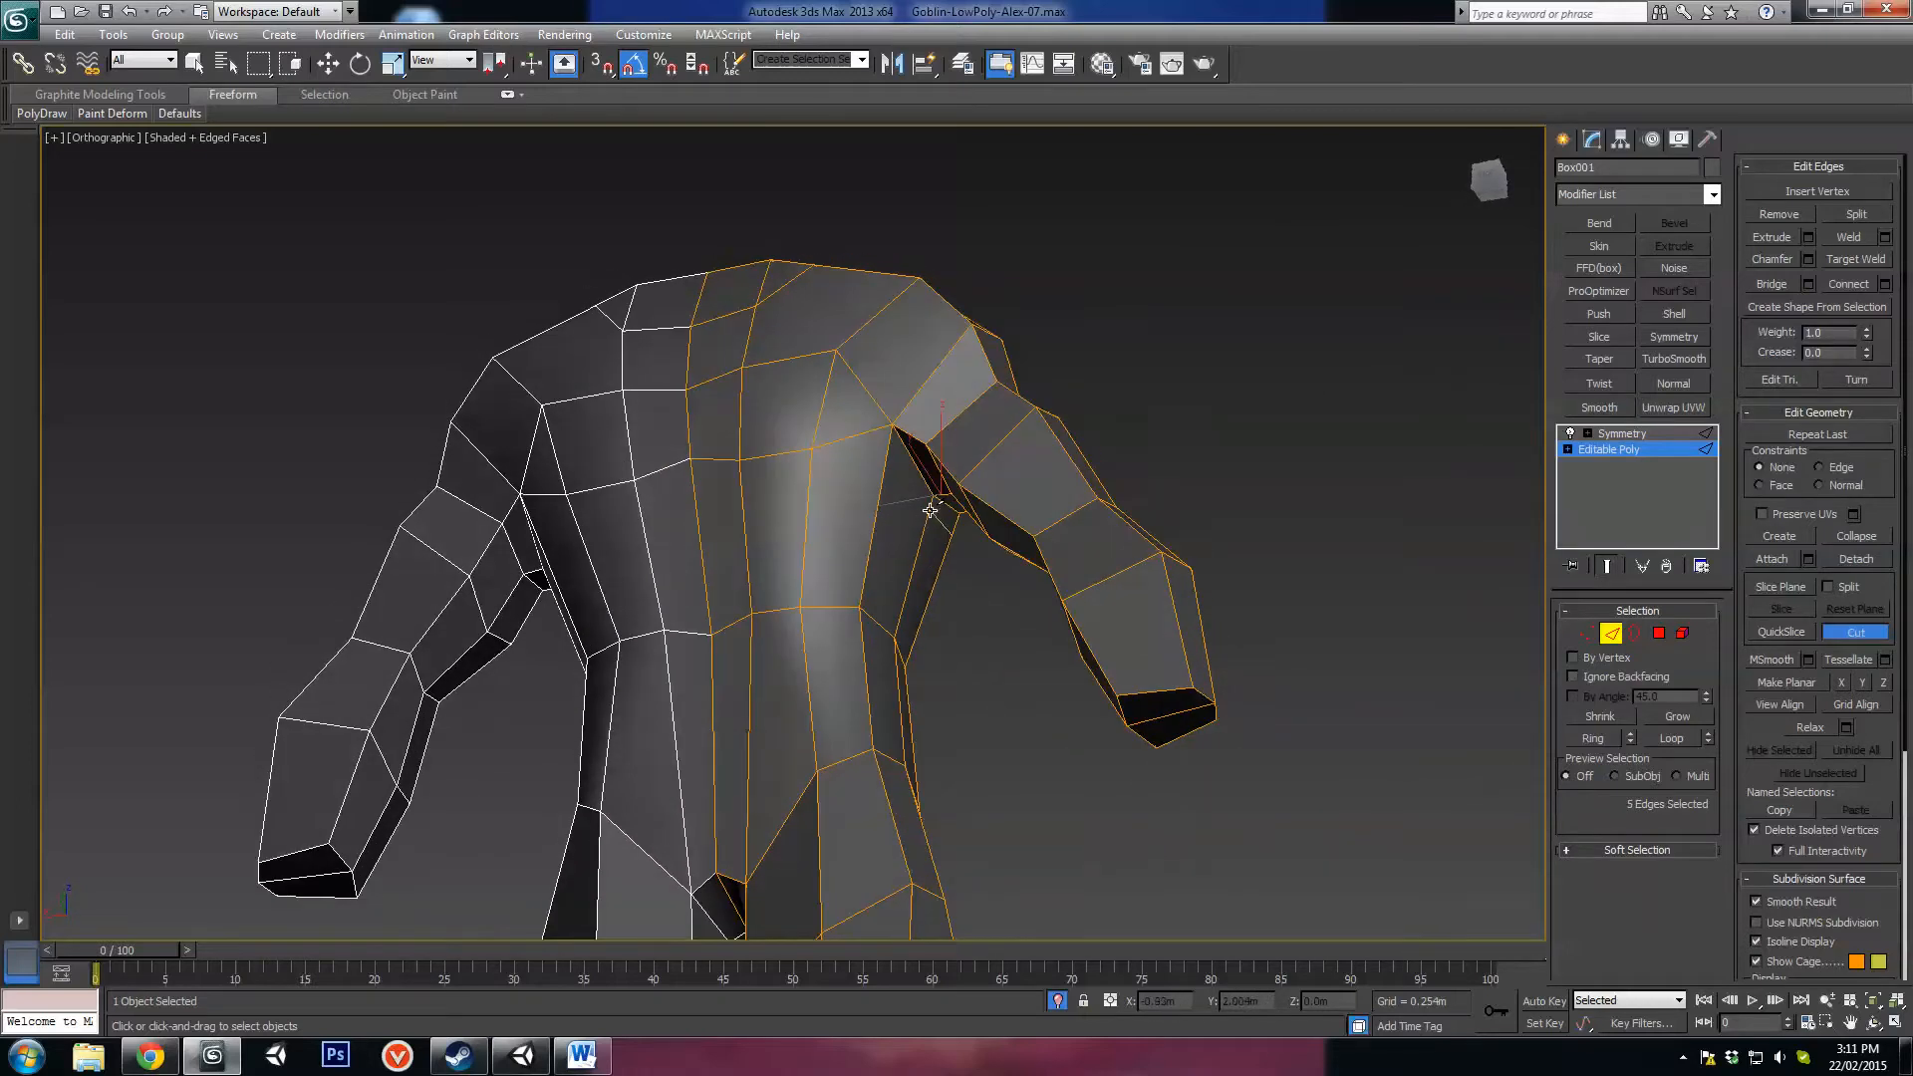
left_click(869, 432)
left_click(836, 351)
left_click(813, 265)
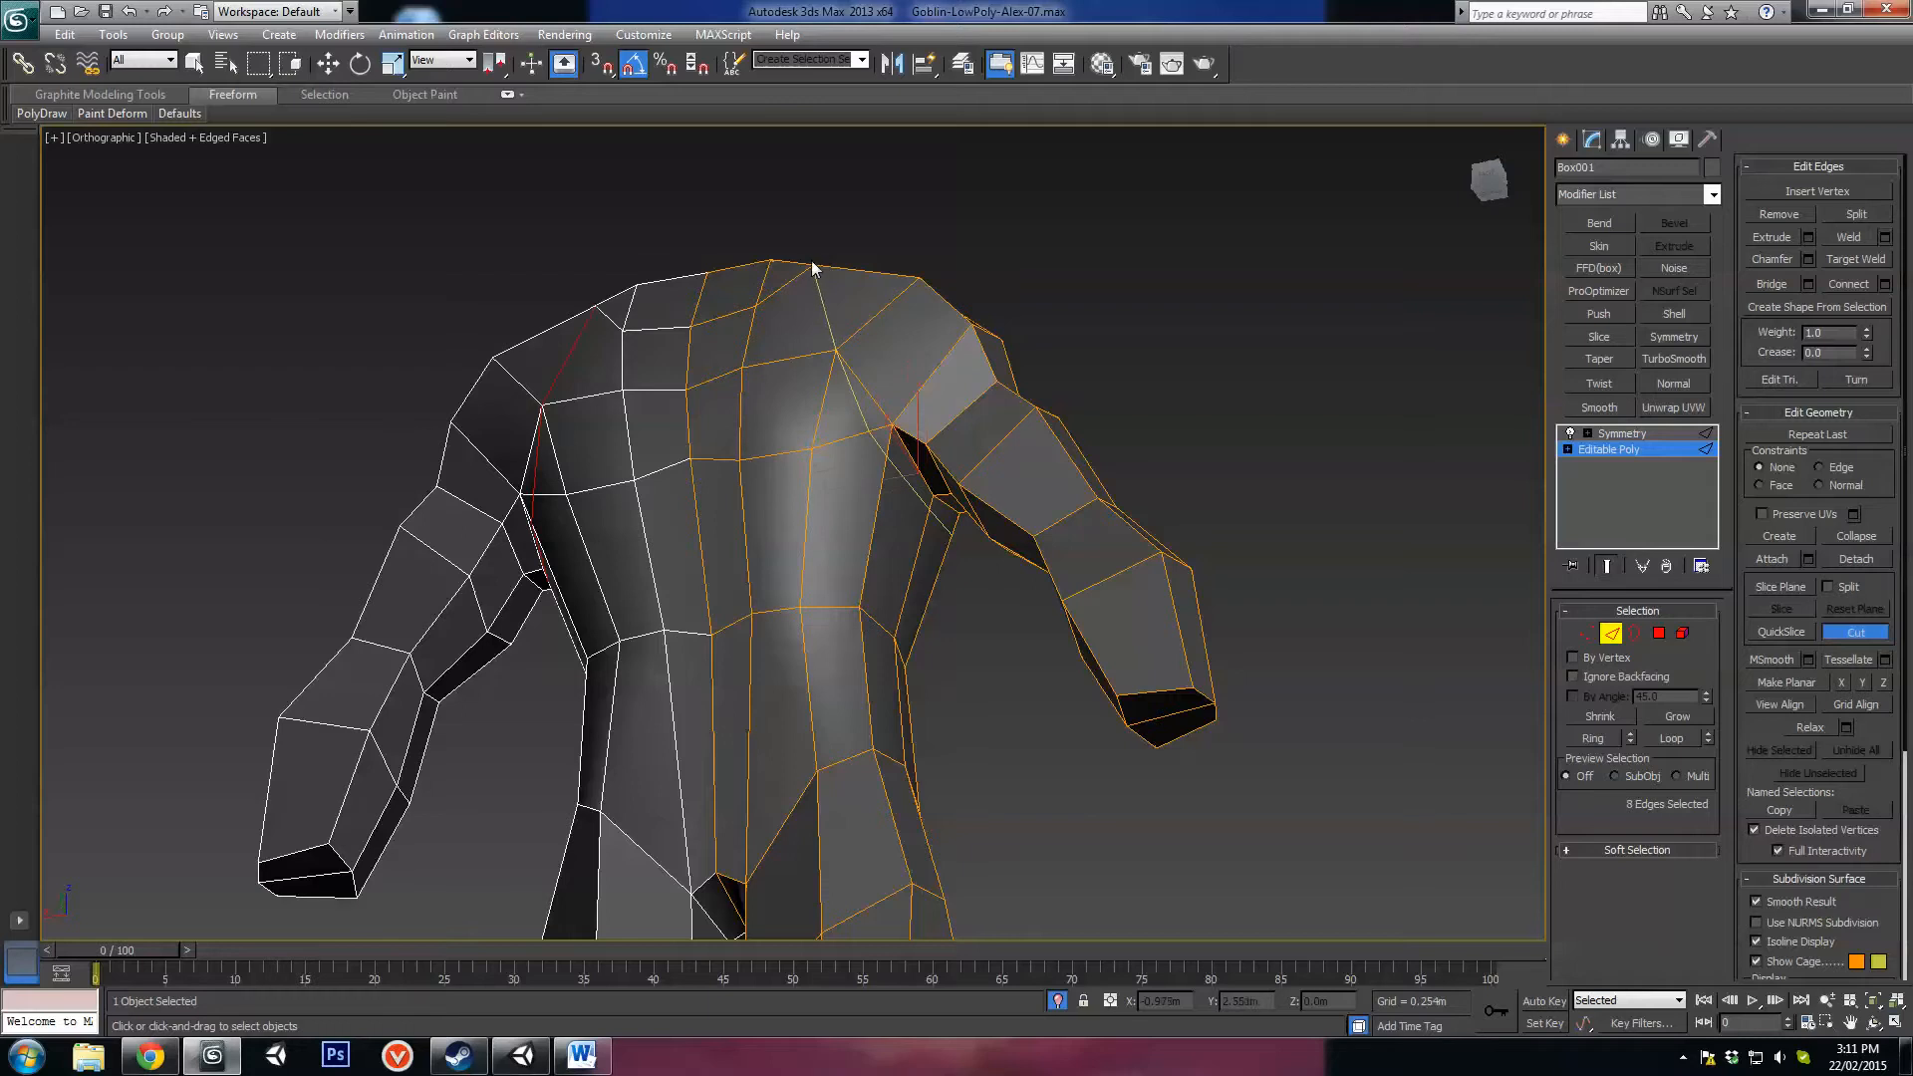
middle_click_drag(1028, 373, 828, 415, "alt")
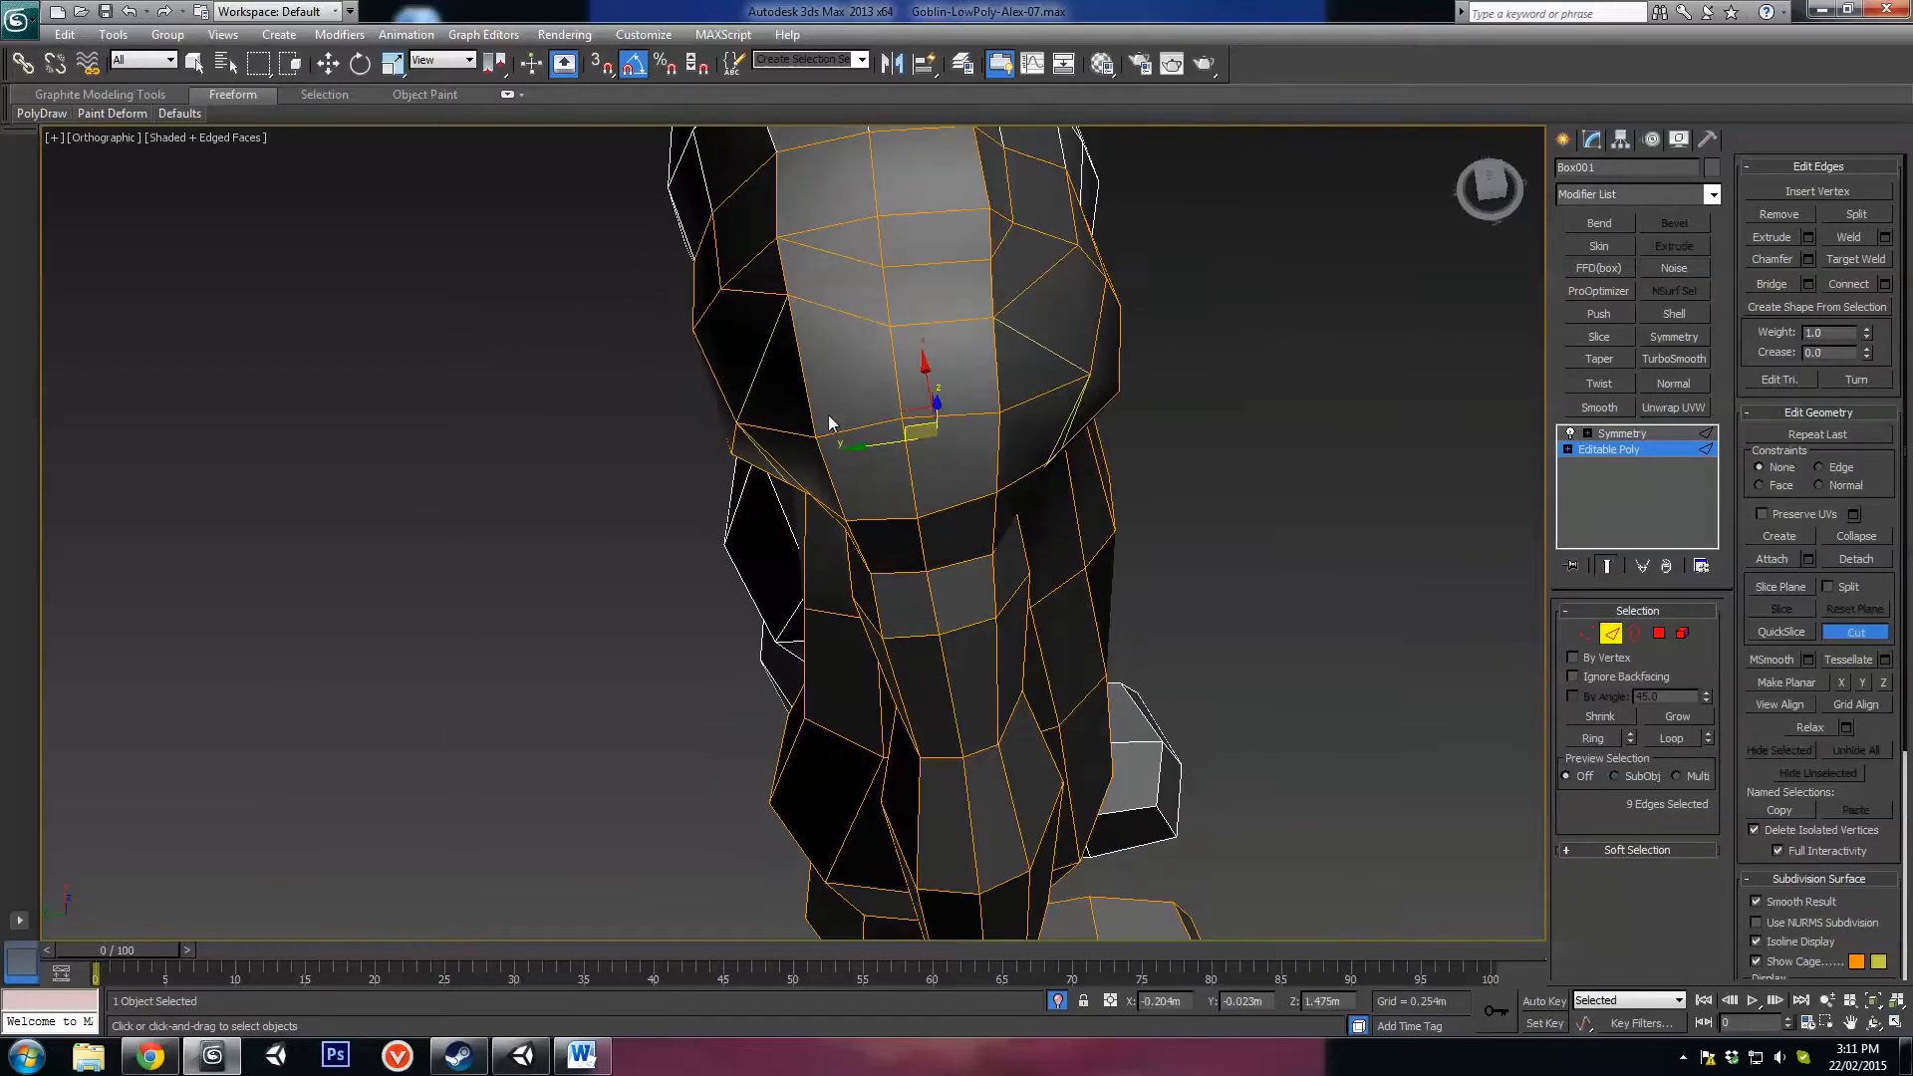
Step: Select the vertices along the middle of the upper shoulder and raise them slightly to round the side profile
key("w")
key("1")
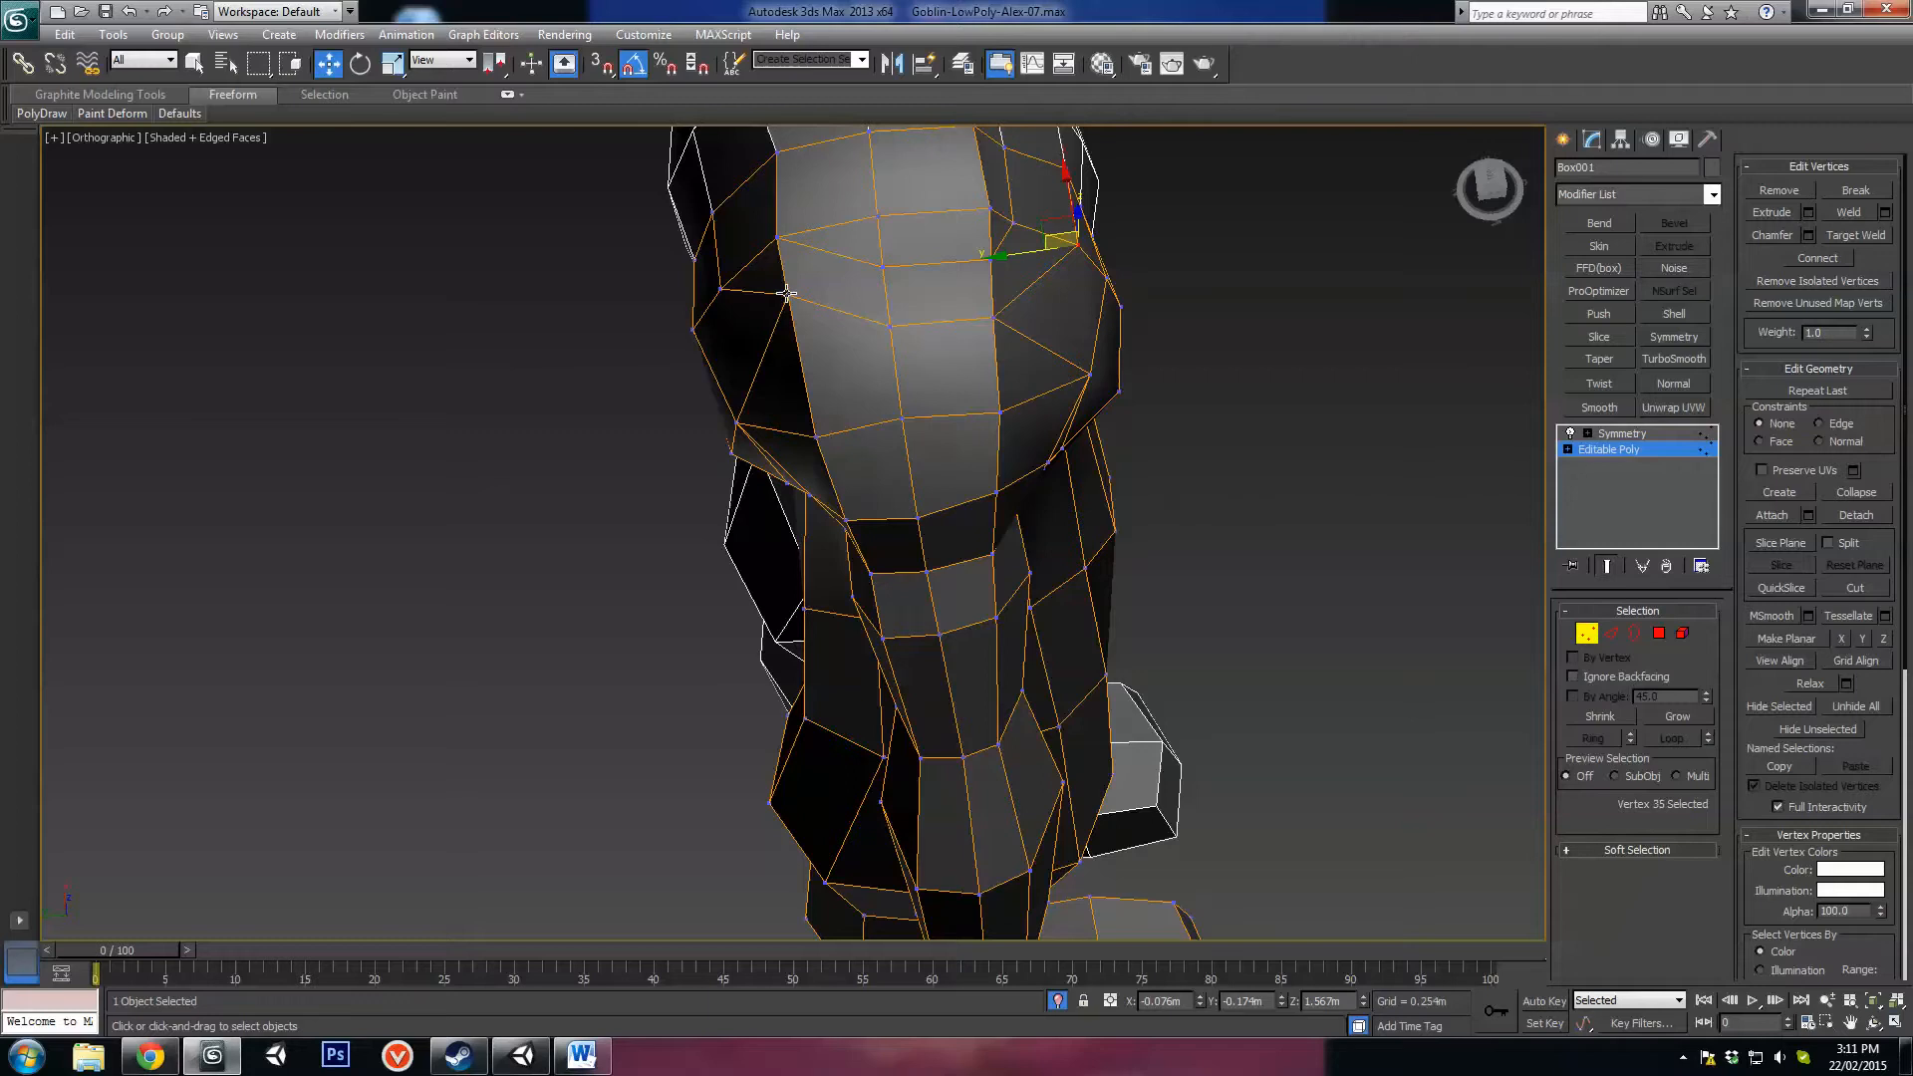
left_click(786, 297)
middle_click_drag(789, 319, 906, 296, "alt")
left_click_drag(932, 370, 933, 382)
middle_click_drag(937, 316, 929, 271, "alt")
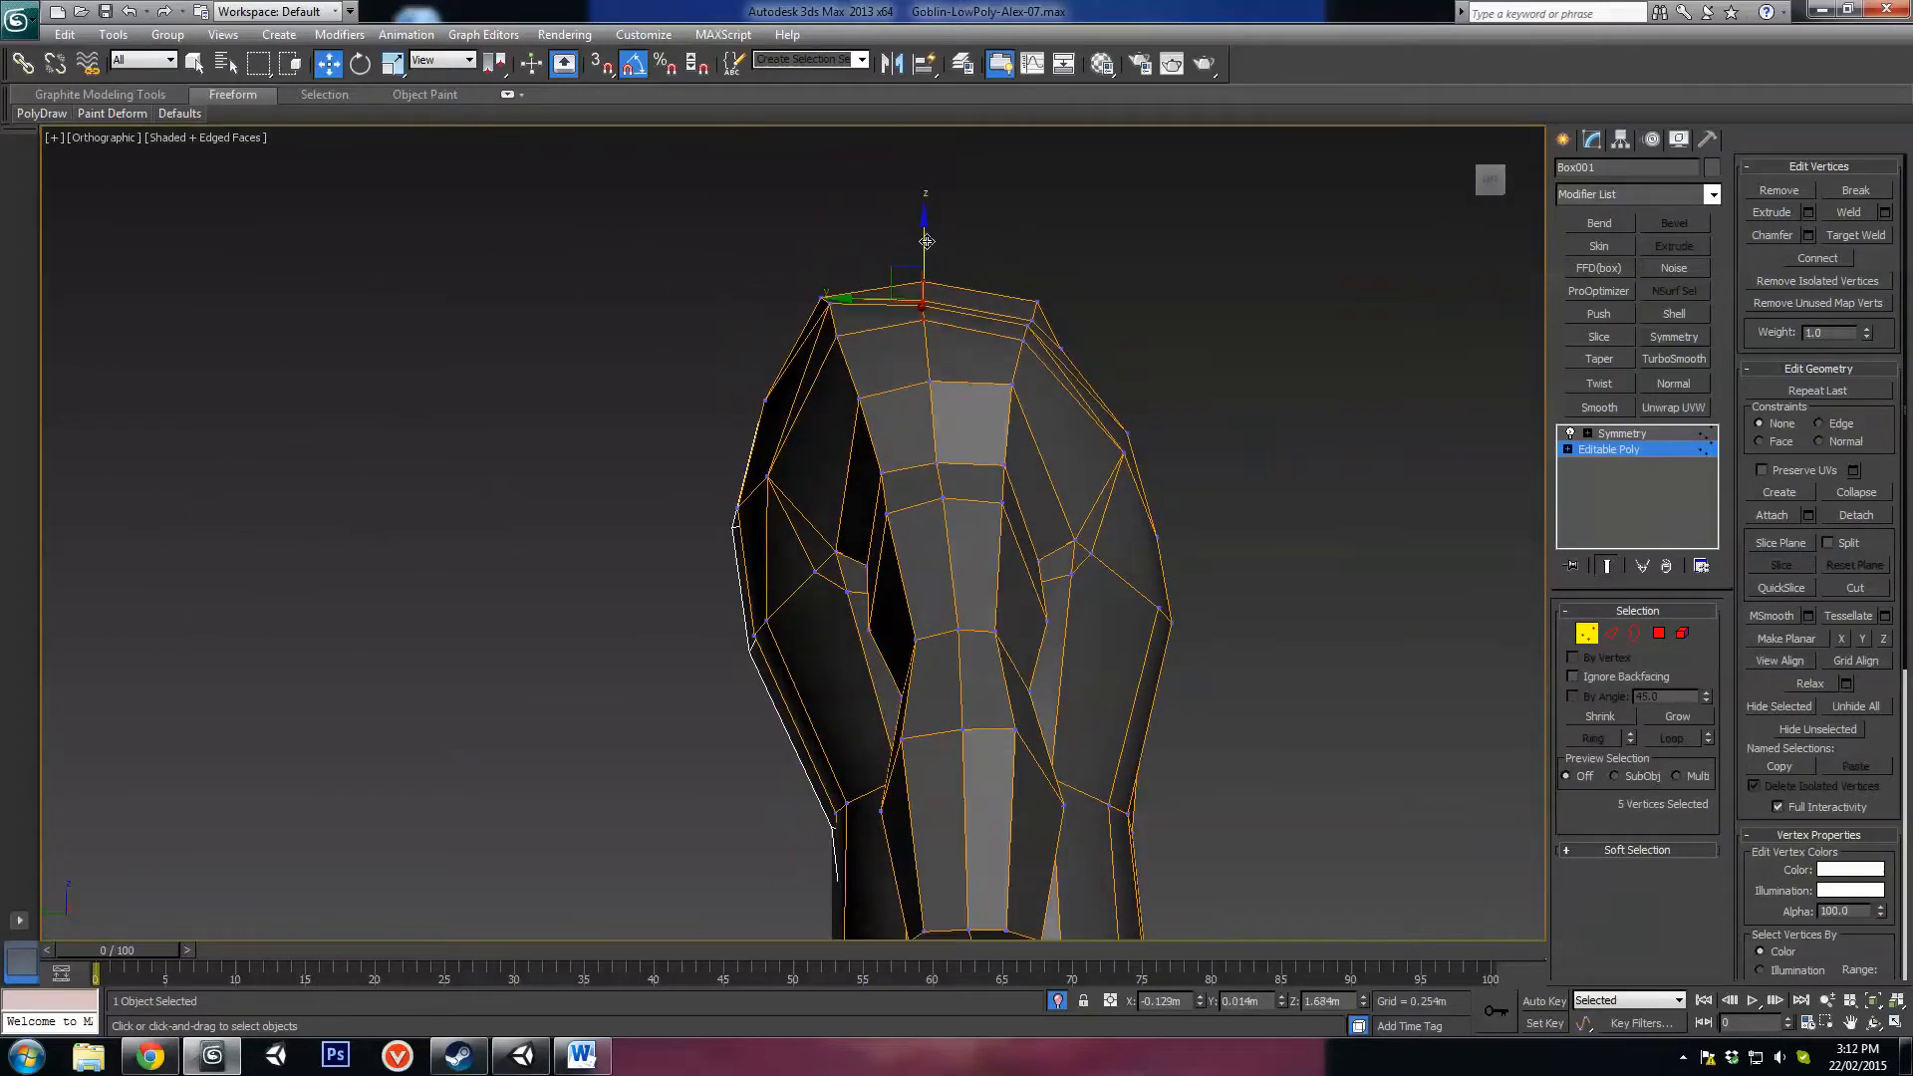
left_click_drag(926, 242, 854, 335)
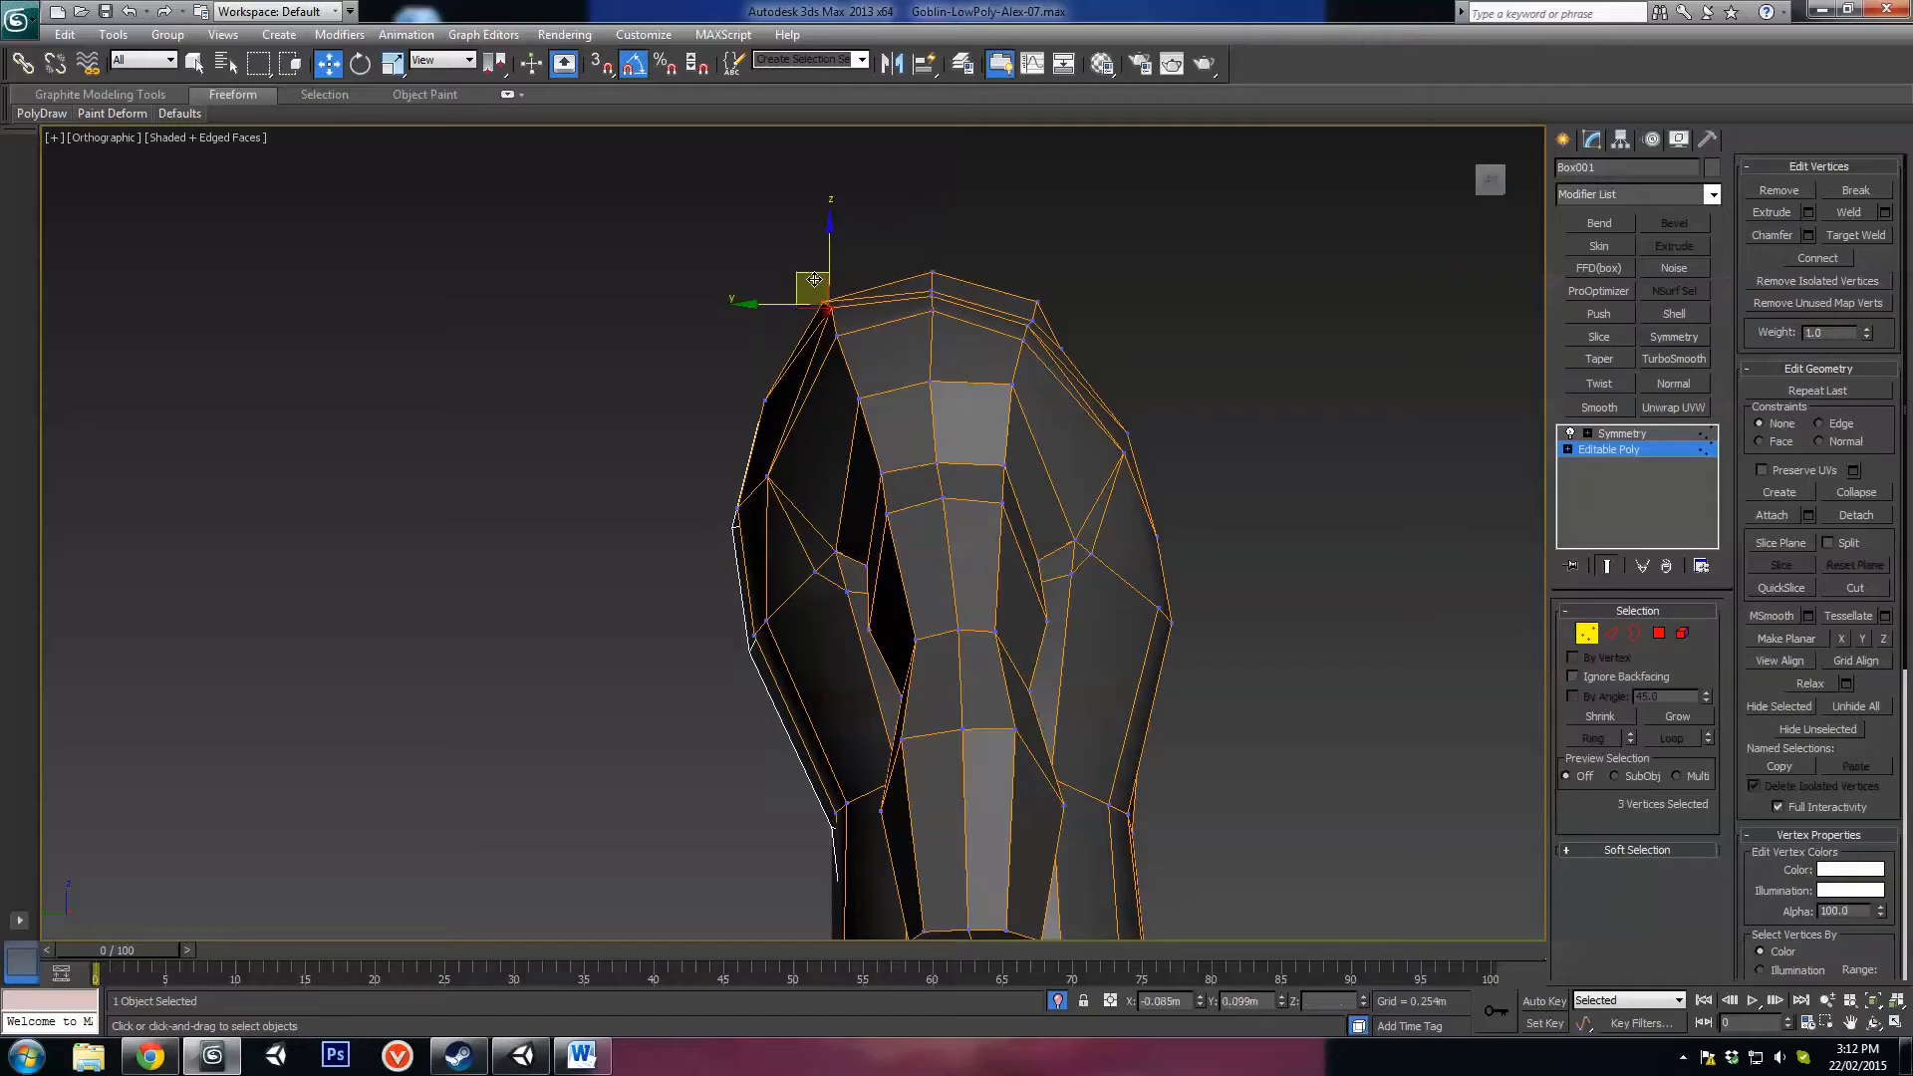
Step: Select the group of vertices on the back of the upper shoulder and move it slightly backward and down
left_click_drag(755, 239, 862, 403)
middle_click_drag(866, 420, 867, 376, "alt")
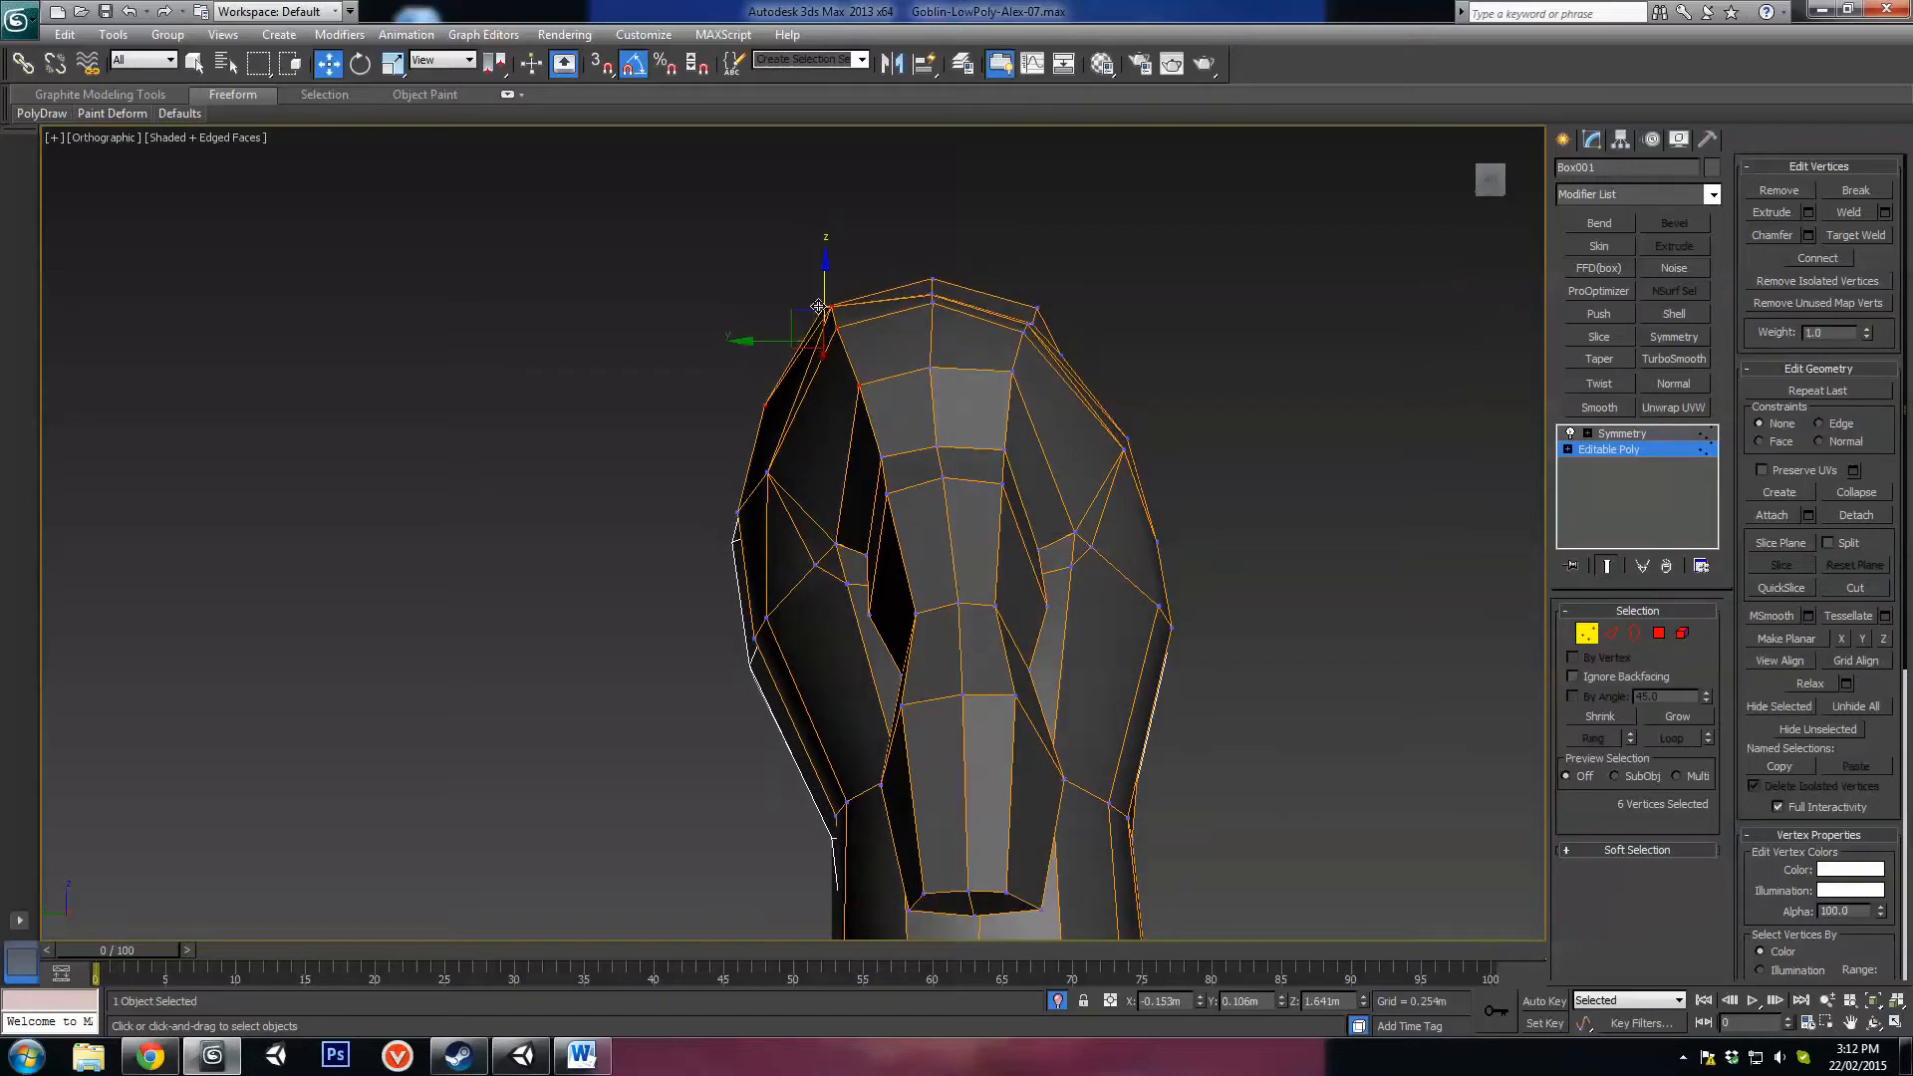
left_click_drag(810, 315, 798, 334)
middle_click_drag(1104, 444, 1002, 591, "alt")
middle_click_drag(1027, 638, 895, 608, "alt")
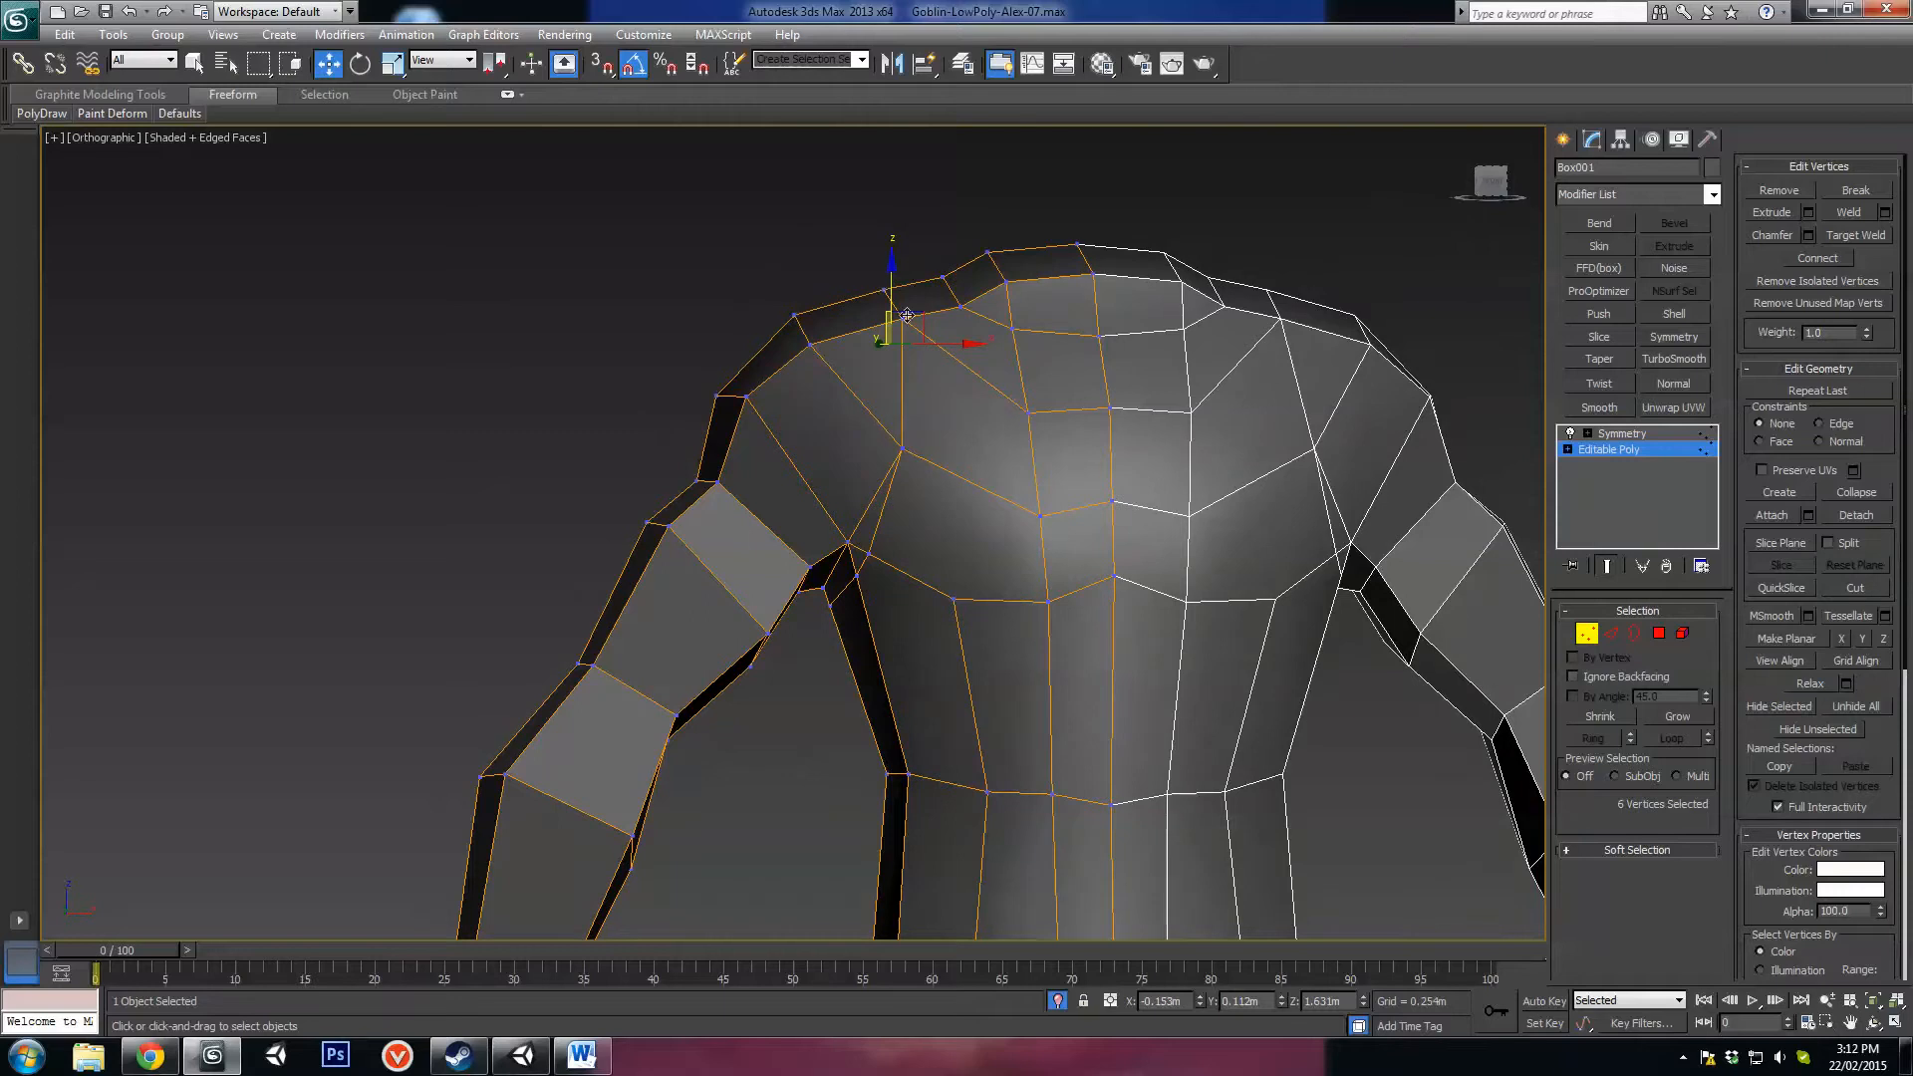
middle_click_drag(875, 354, 920, 582, "alt")
Step: Cut a front edge between the armpit vertex and the outer shoulder vertex
left_click(868, 616)
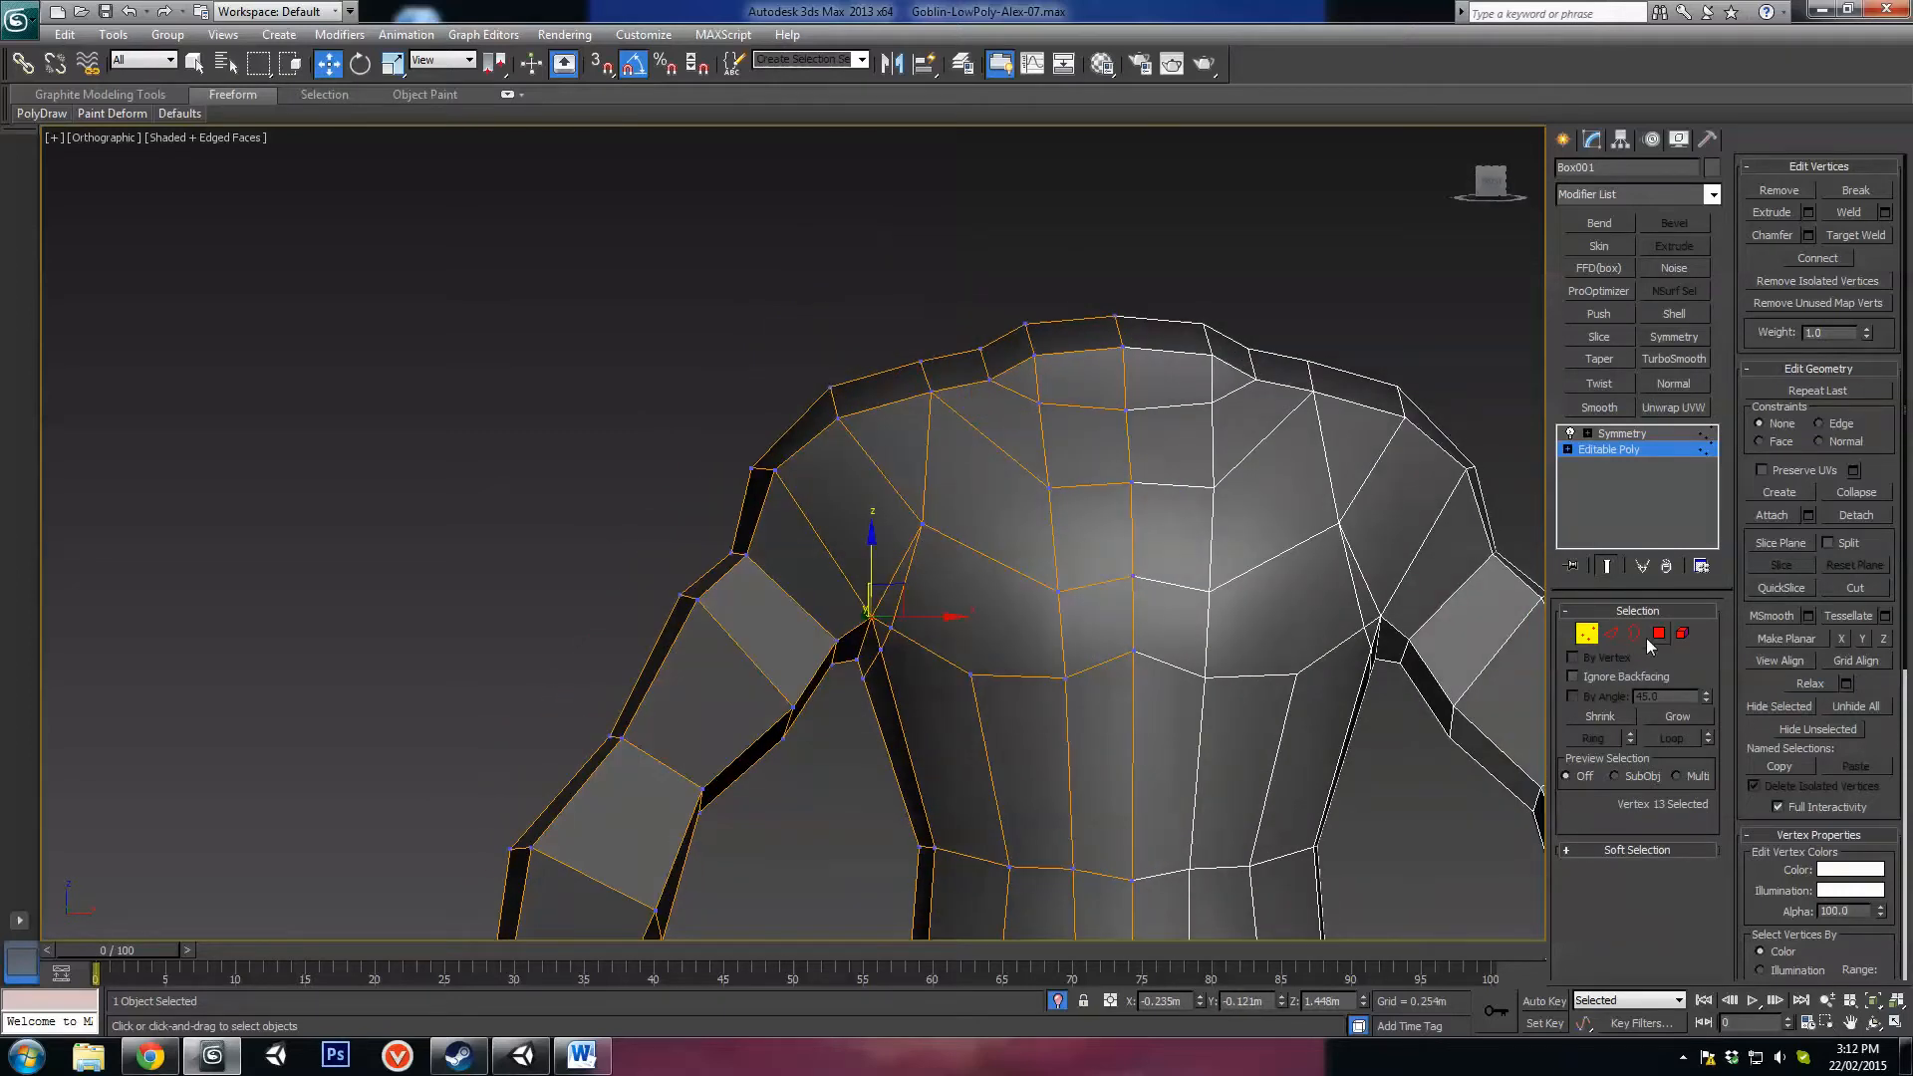
key("2")
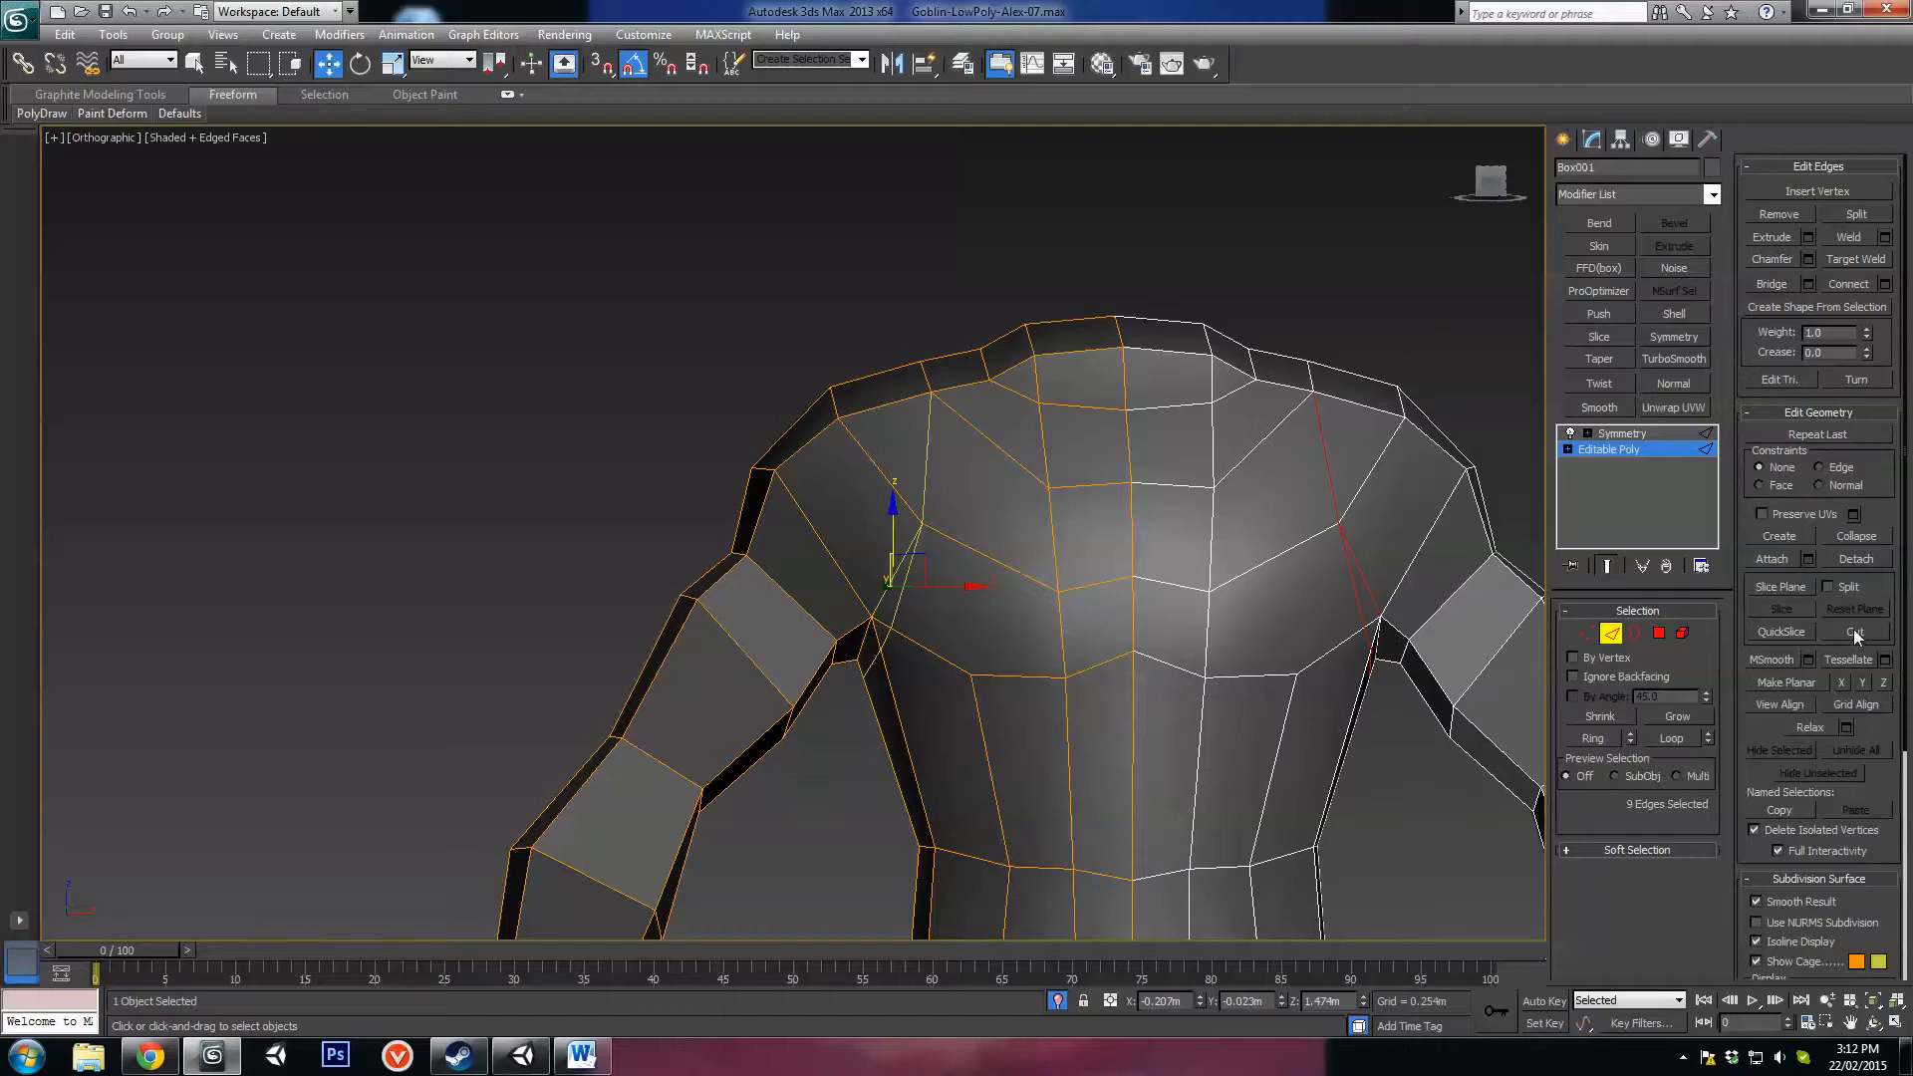
left_click(1851, 630)
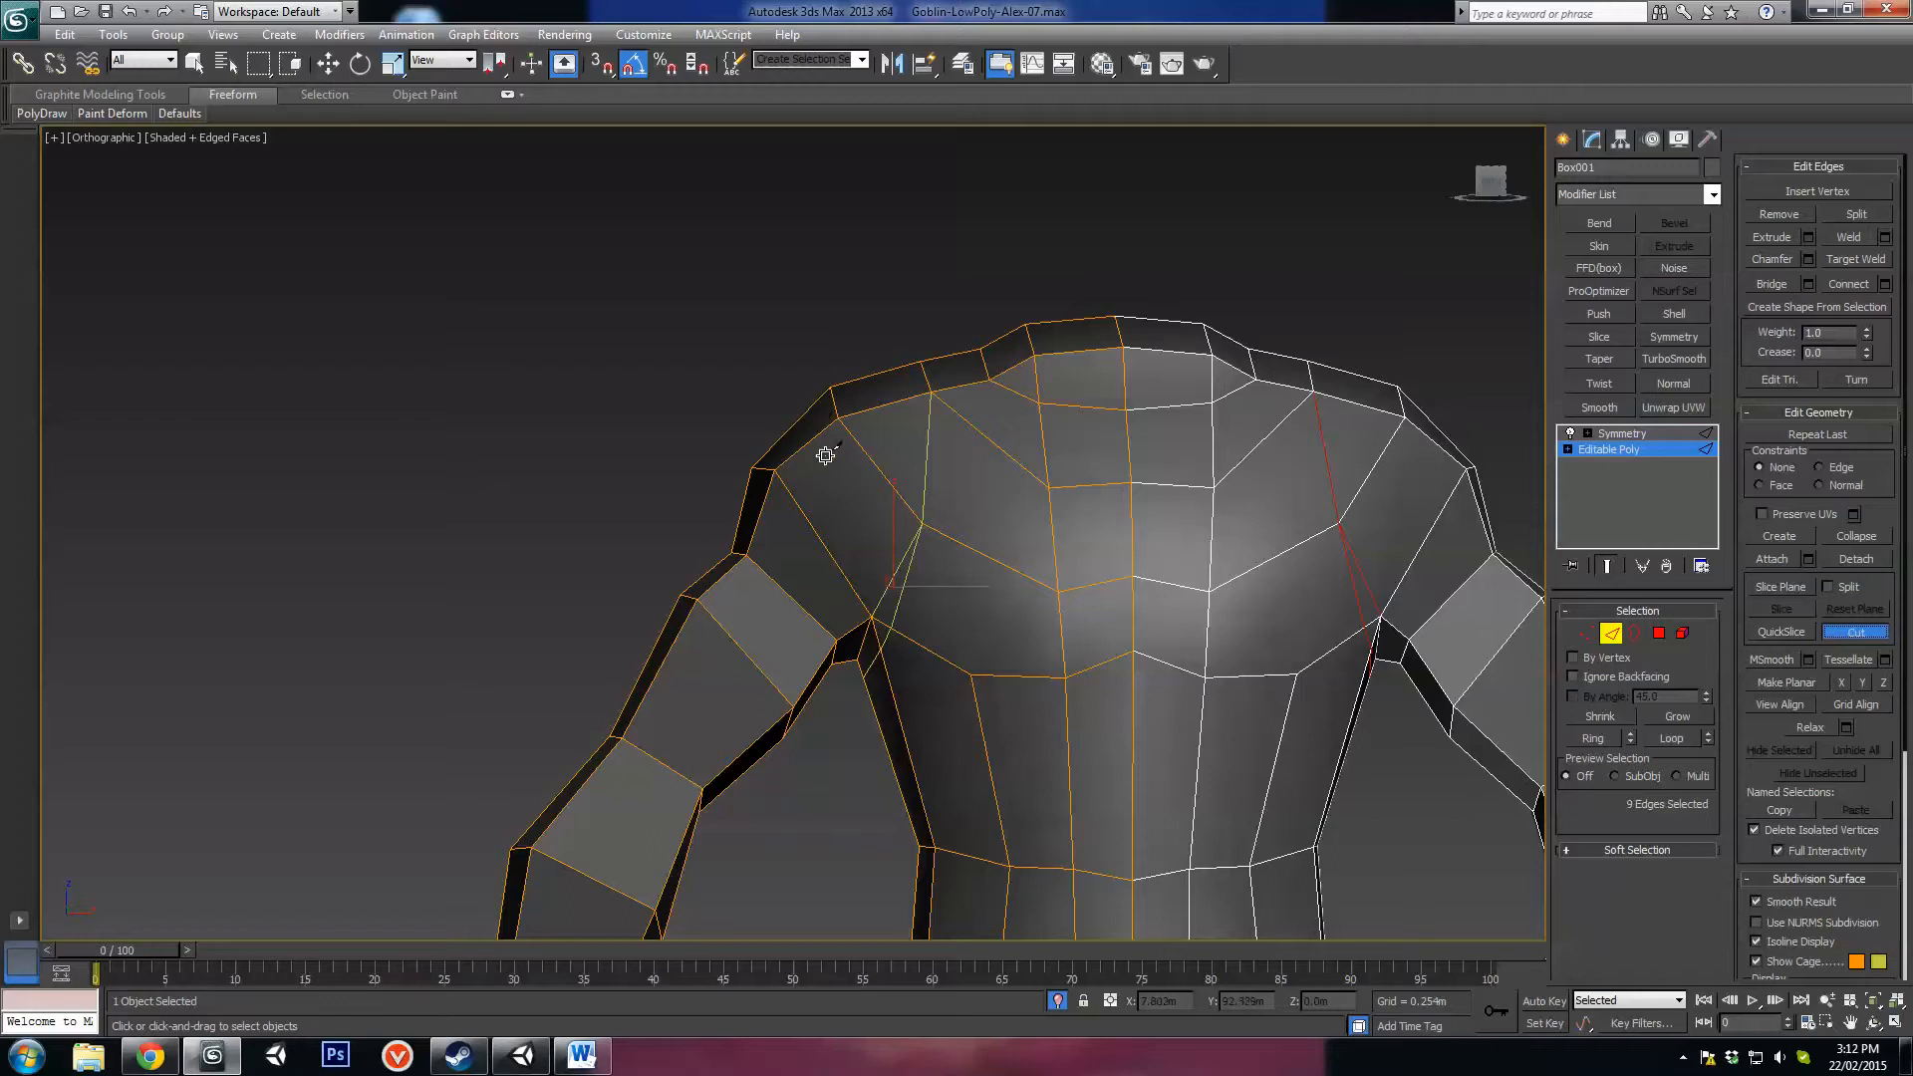
left_click(870, 618)
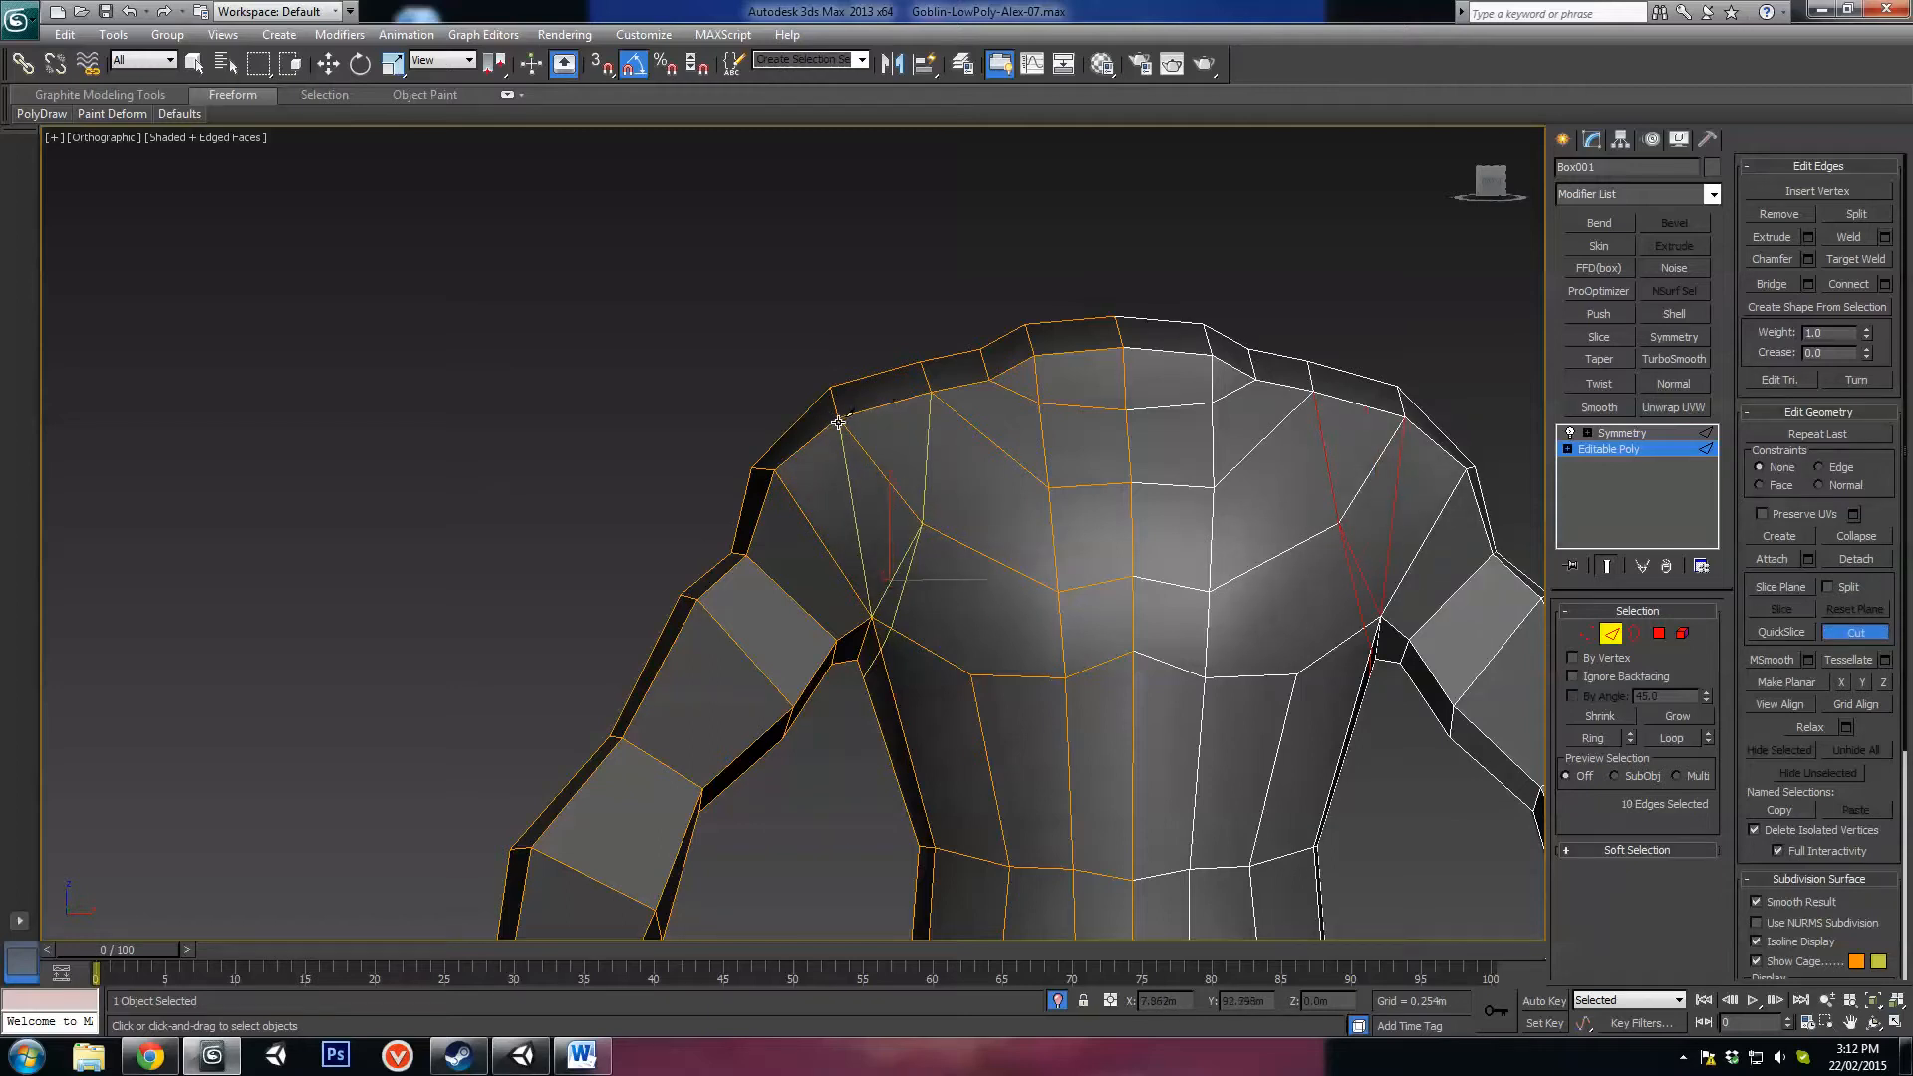
Step: Remove the short diagonal edge joining the outer chest vertex directly to the armpit vertex
middle_click_drag(974, 660, 933, 613, "alt")
key("w")
left_click(903, 571)
middle_click_drag(1086, 742, 1083, 744, "alt")
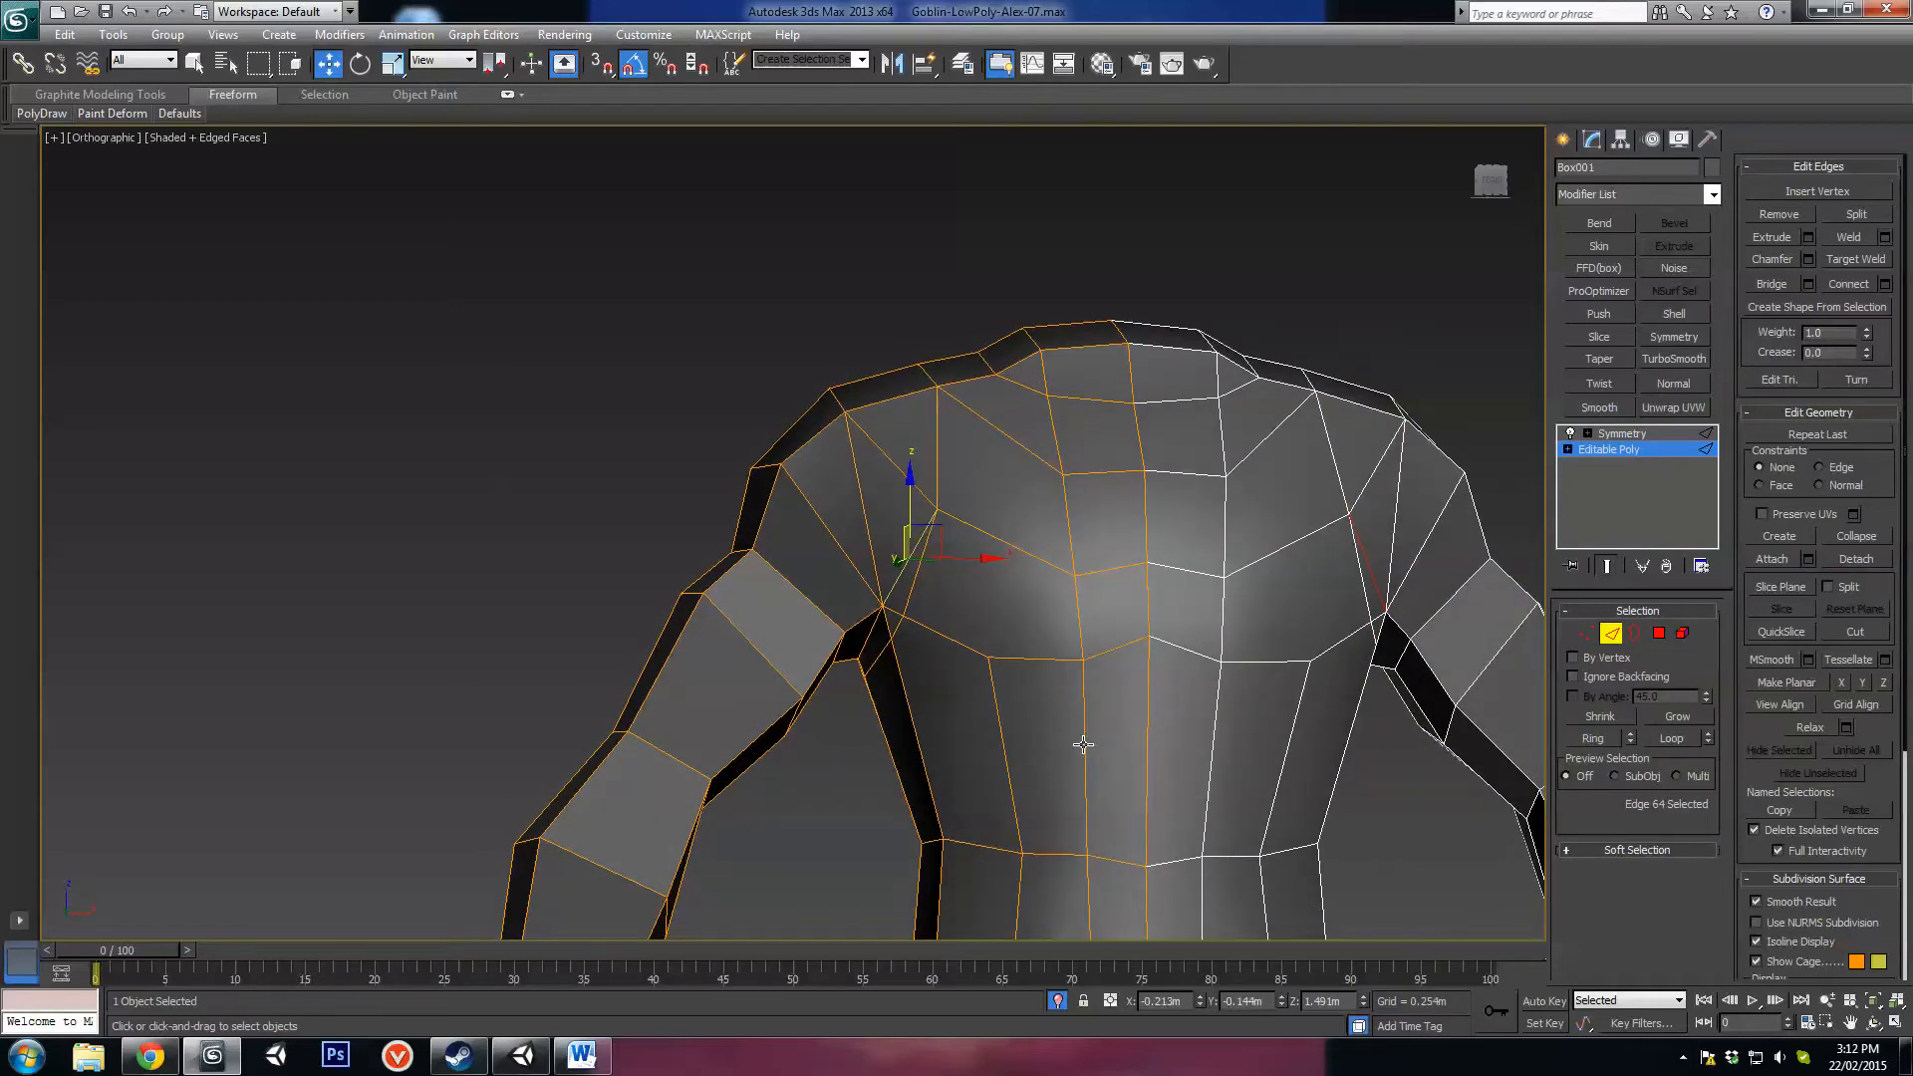
key("ctrl+d")
middle_click_drag(996, 656, 957, 580)
scroll(992, 655, "up", 2)
left_click(951, 627)
Step: Connect the vertex just below the armpit to the lower outer chest vertex and remove the old edge running there from the armpit
key("1")
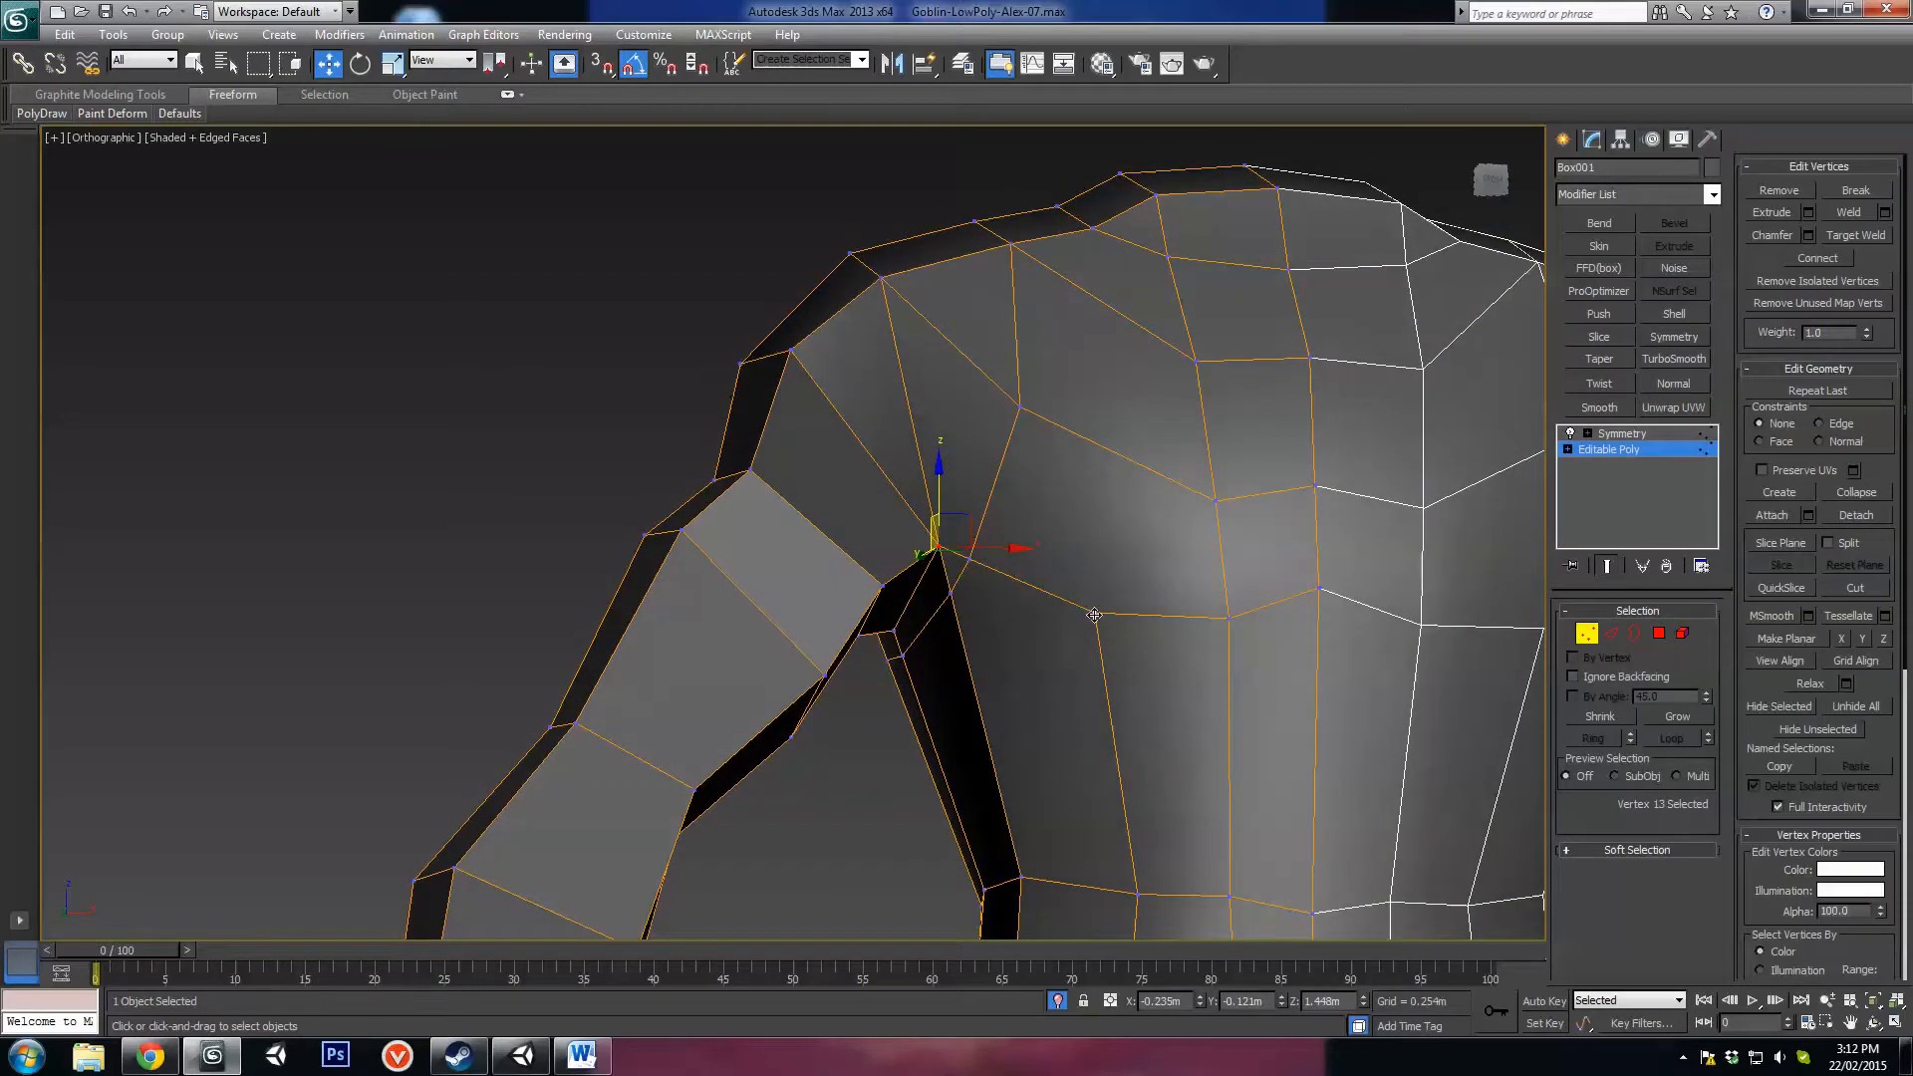
left_click(1095, 613)
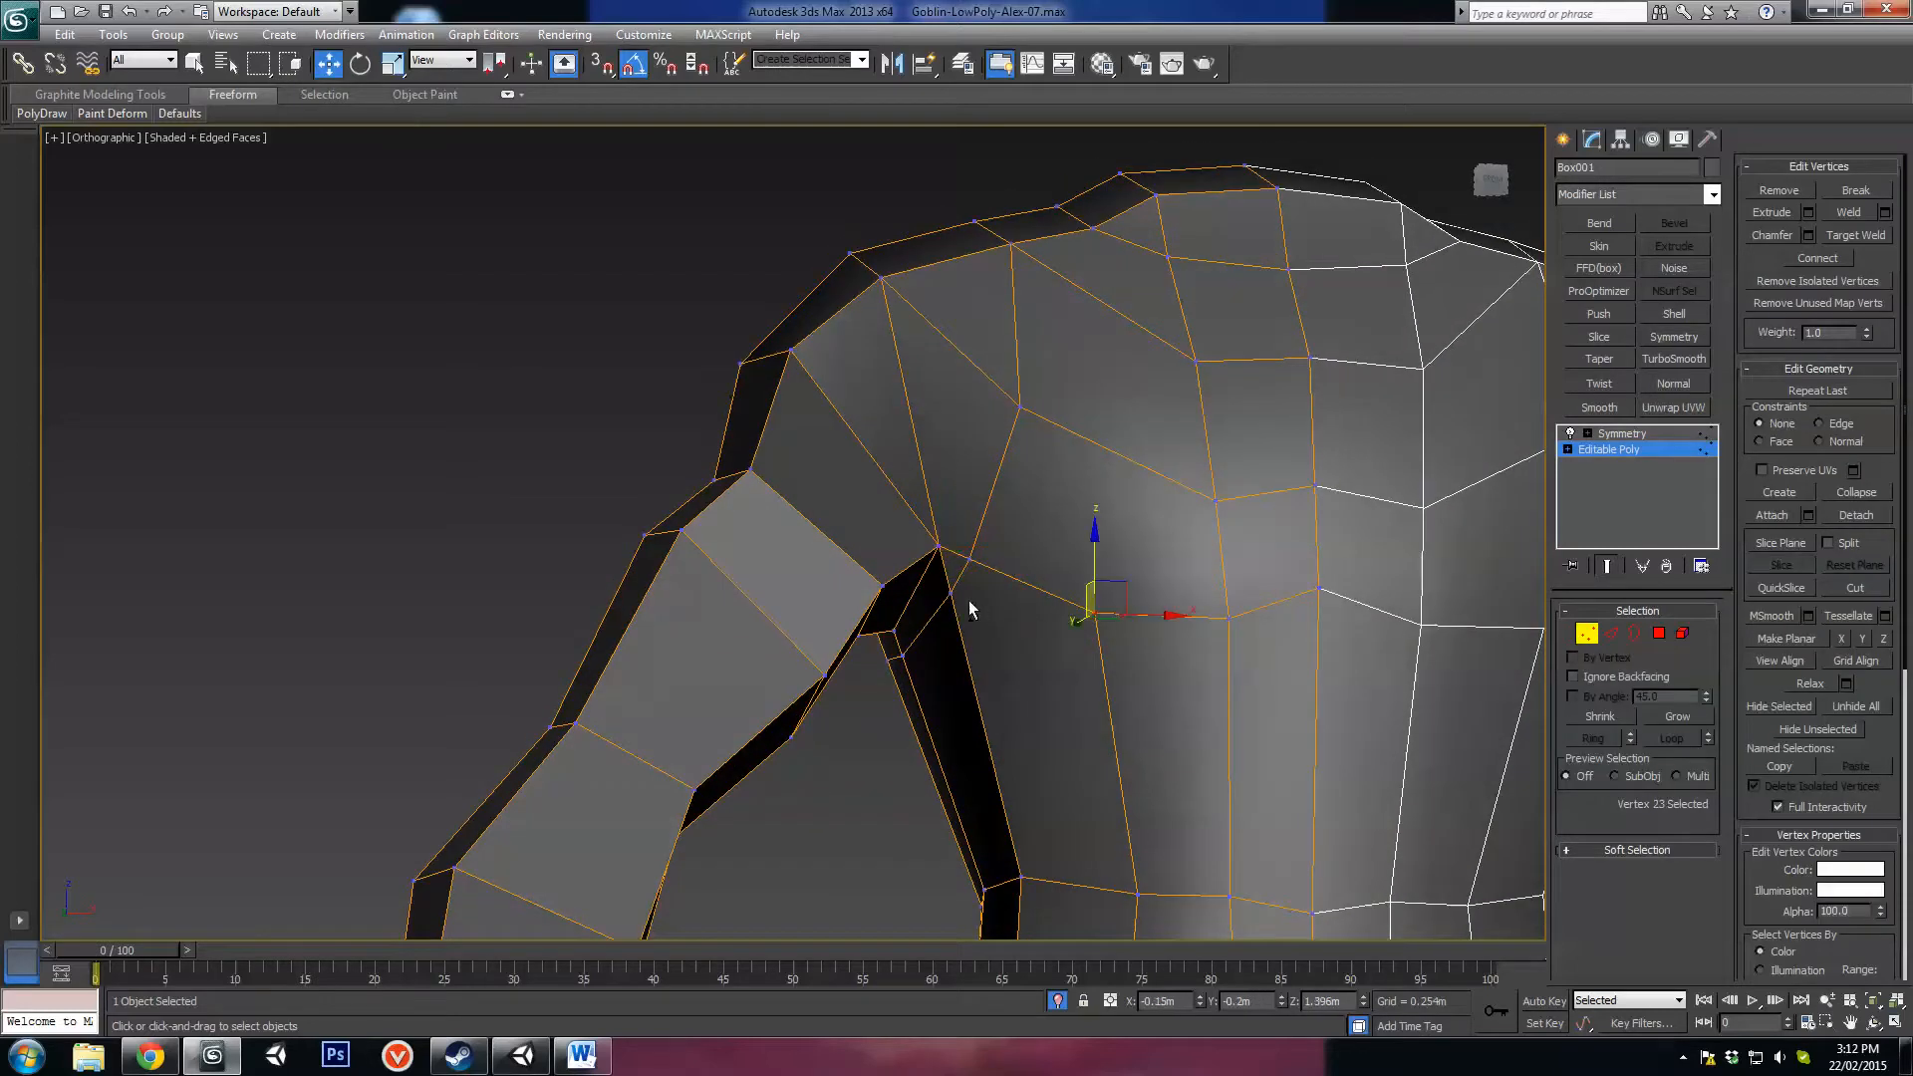
left_click(1096, 612, "ctrl")
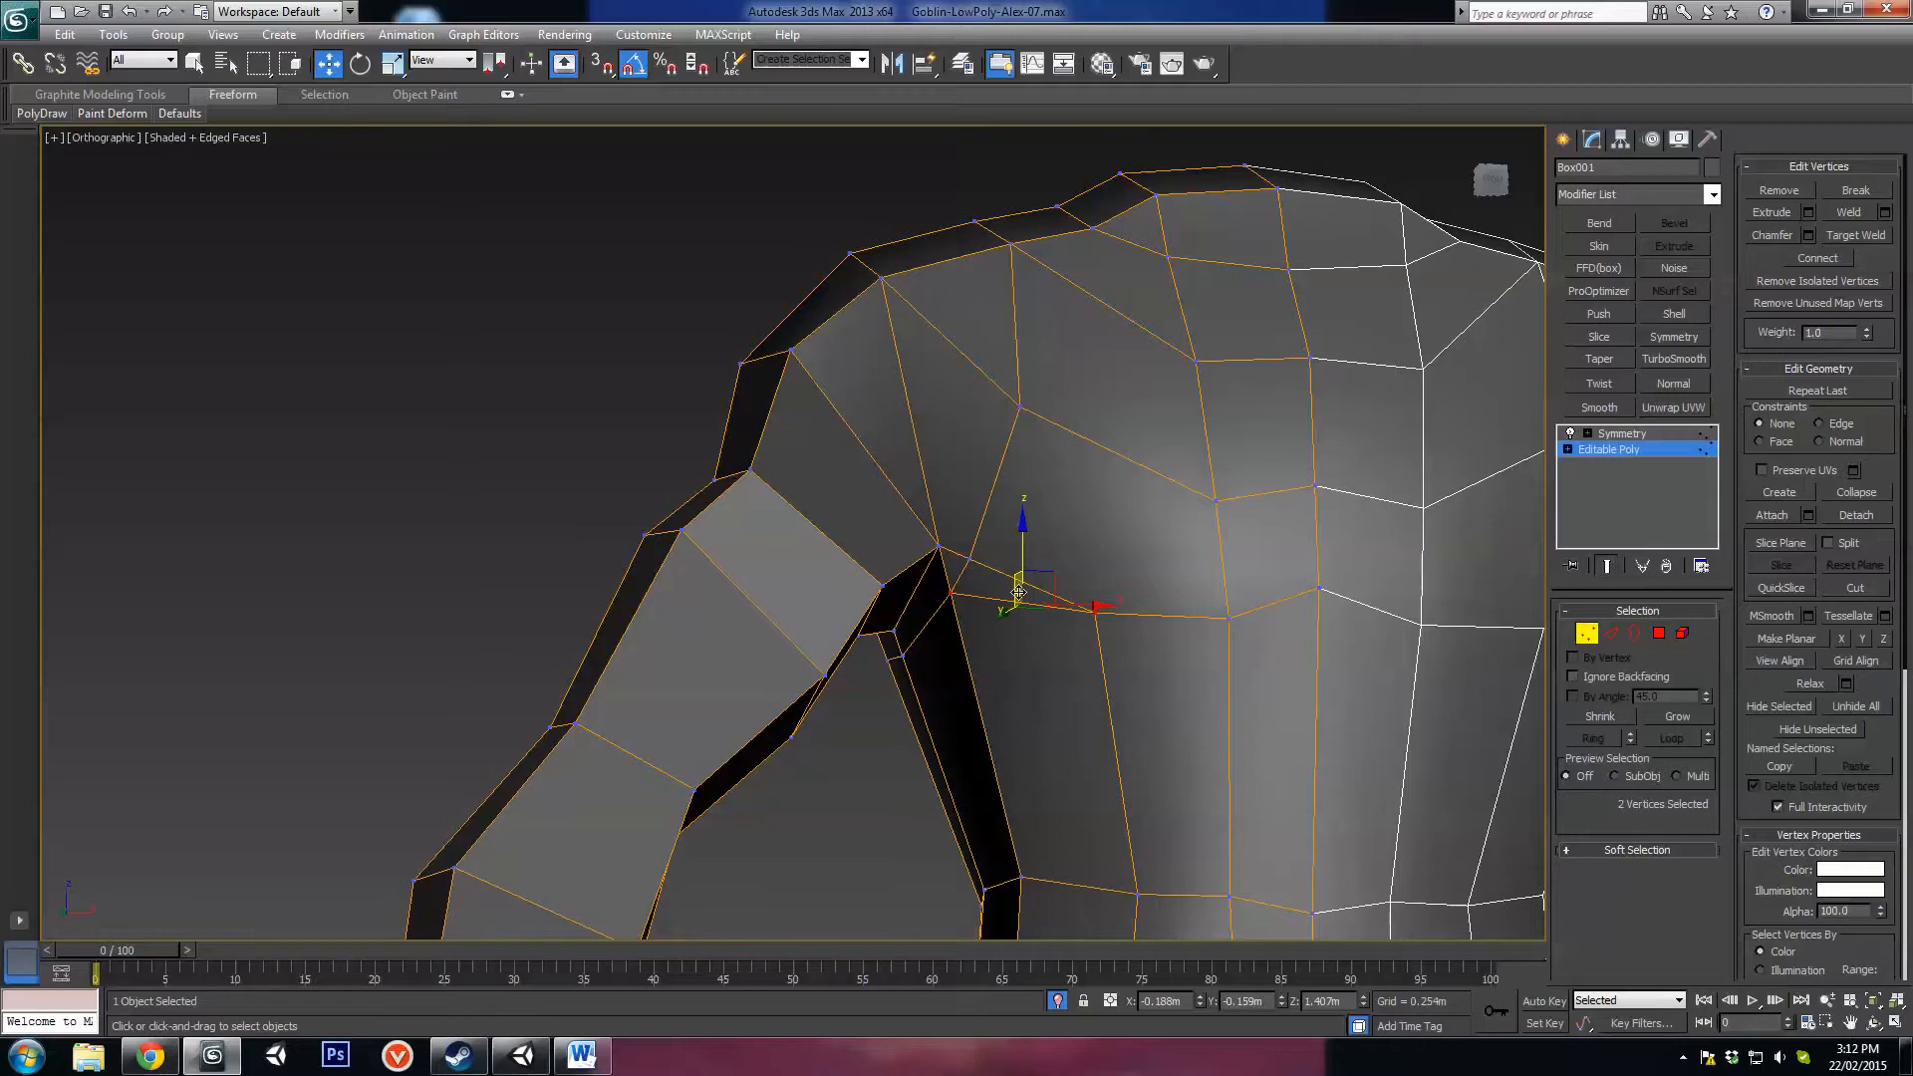
left_click(1007, 584)
left_click(1612, 632)
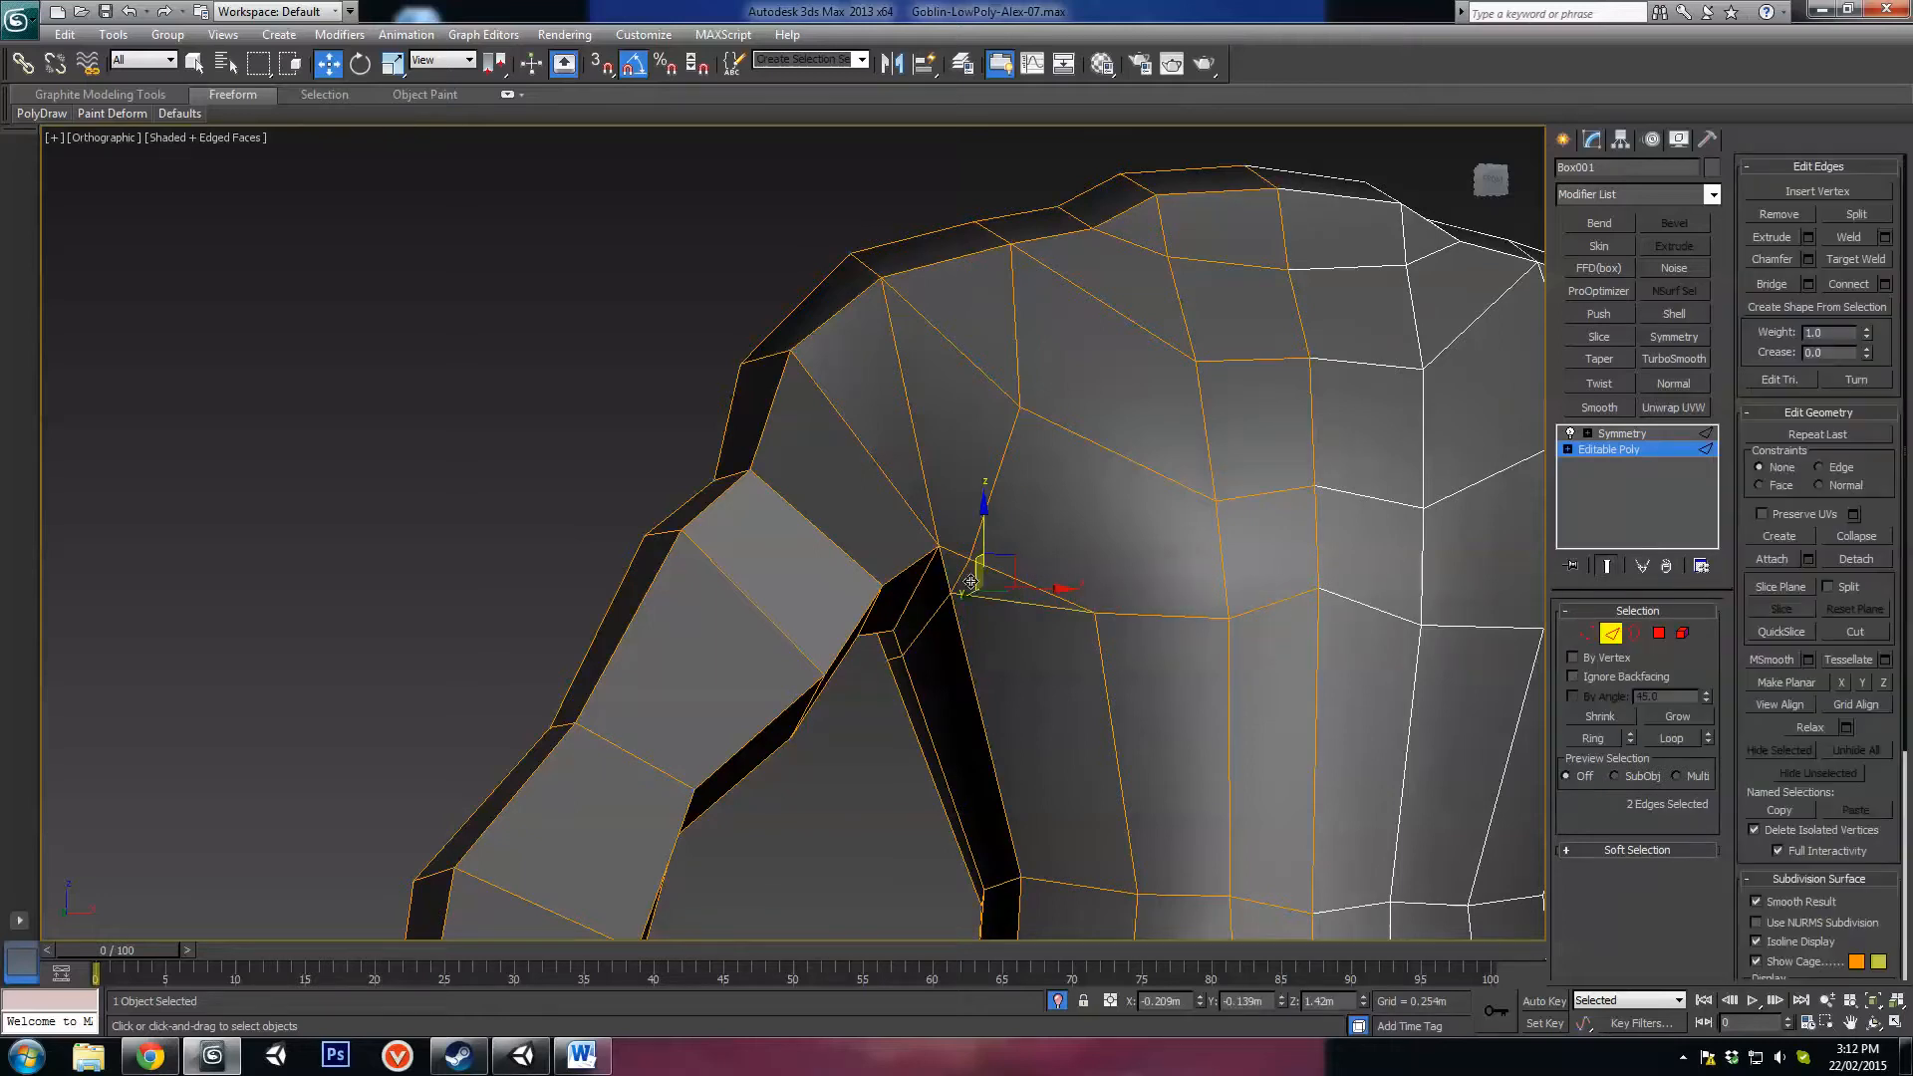
left_click(957, 553)
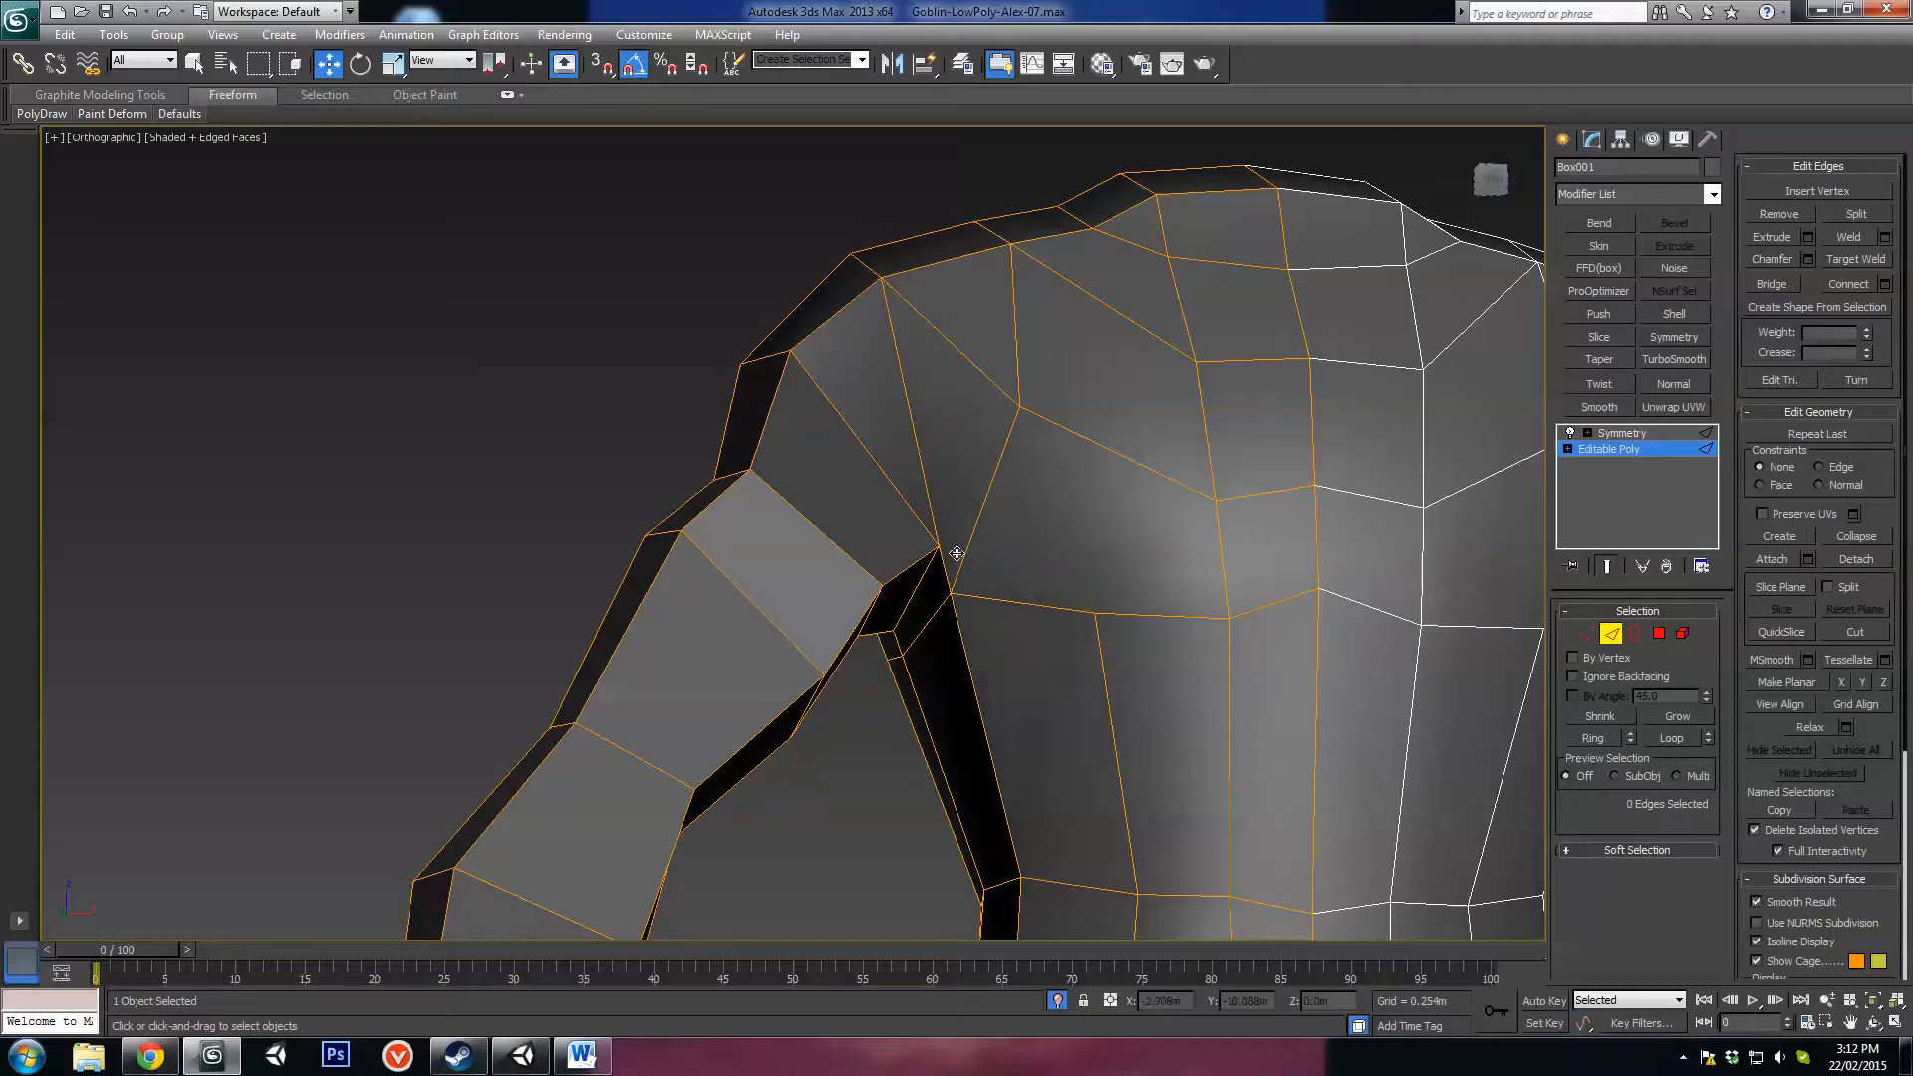
Step: Nudge the vertex beside the armpit and shift the outer chest vertex outward to even out the front edge flow
scroll(961, 552, "down", 5)
middle_click_drag(1050, 462, 981, 485, "alt")
key("1")
left_click(941, 506)
scroll(988, 523, "up", 5)
left_click_drag(981, 485, 999, 476)
middle_click_drag(999, 475, 1078, 408, "alt")
left_click(999, 369)
left_click_drag(978, 338, 940, 323)
middle_click_drag(1032, 434, 937, 528, "alt")
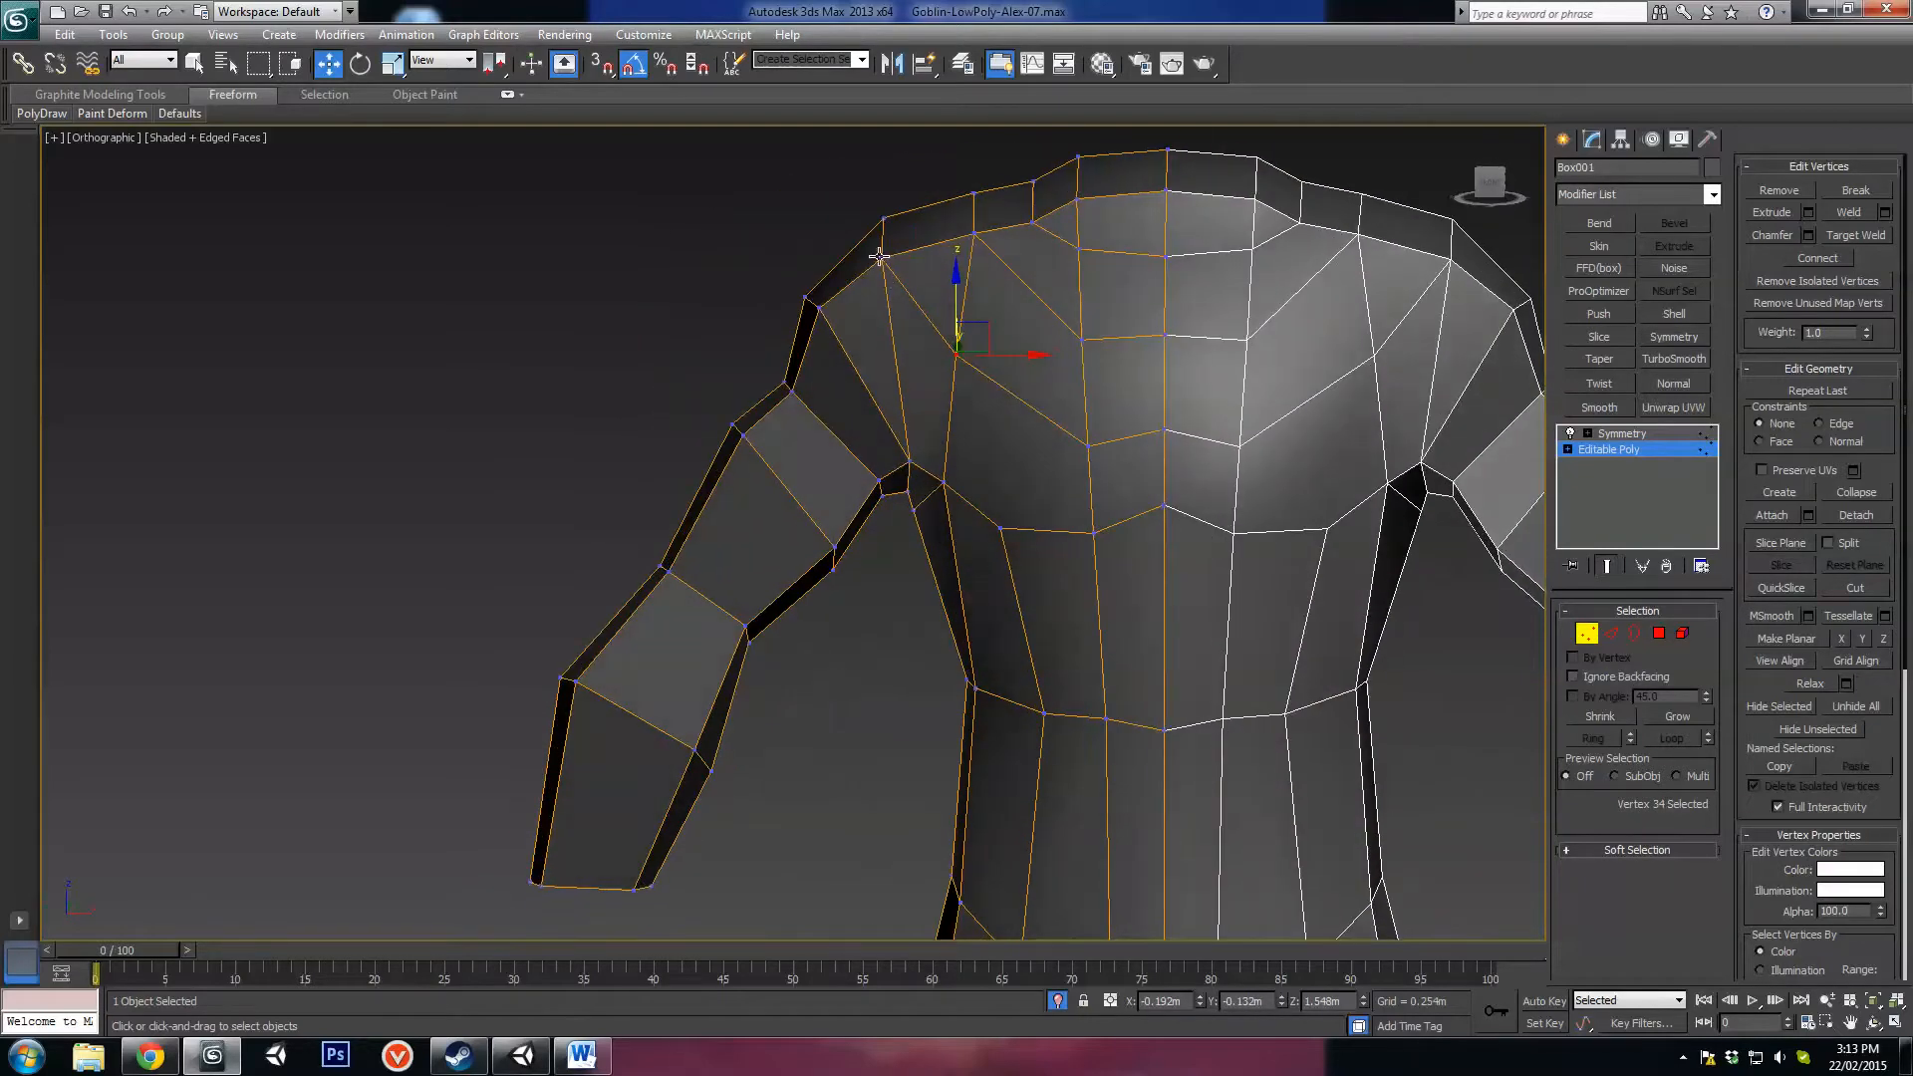
Step: Adjust the outer front shoulder vertex and the side vertex beneath the armpit with small moves
middle_click_drag(957, 269, 971, 260, "alt")
left_click_drag(910, 230, 911, 219)
middle_click_drag(912, 219, 906, 535, "alt")
left_click(873, 484)
left_click_drag(902, 458, 912, 472)
middle_click_drag(913, 472, 938, 627, "alt")
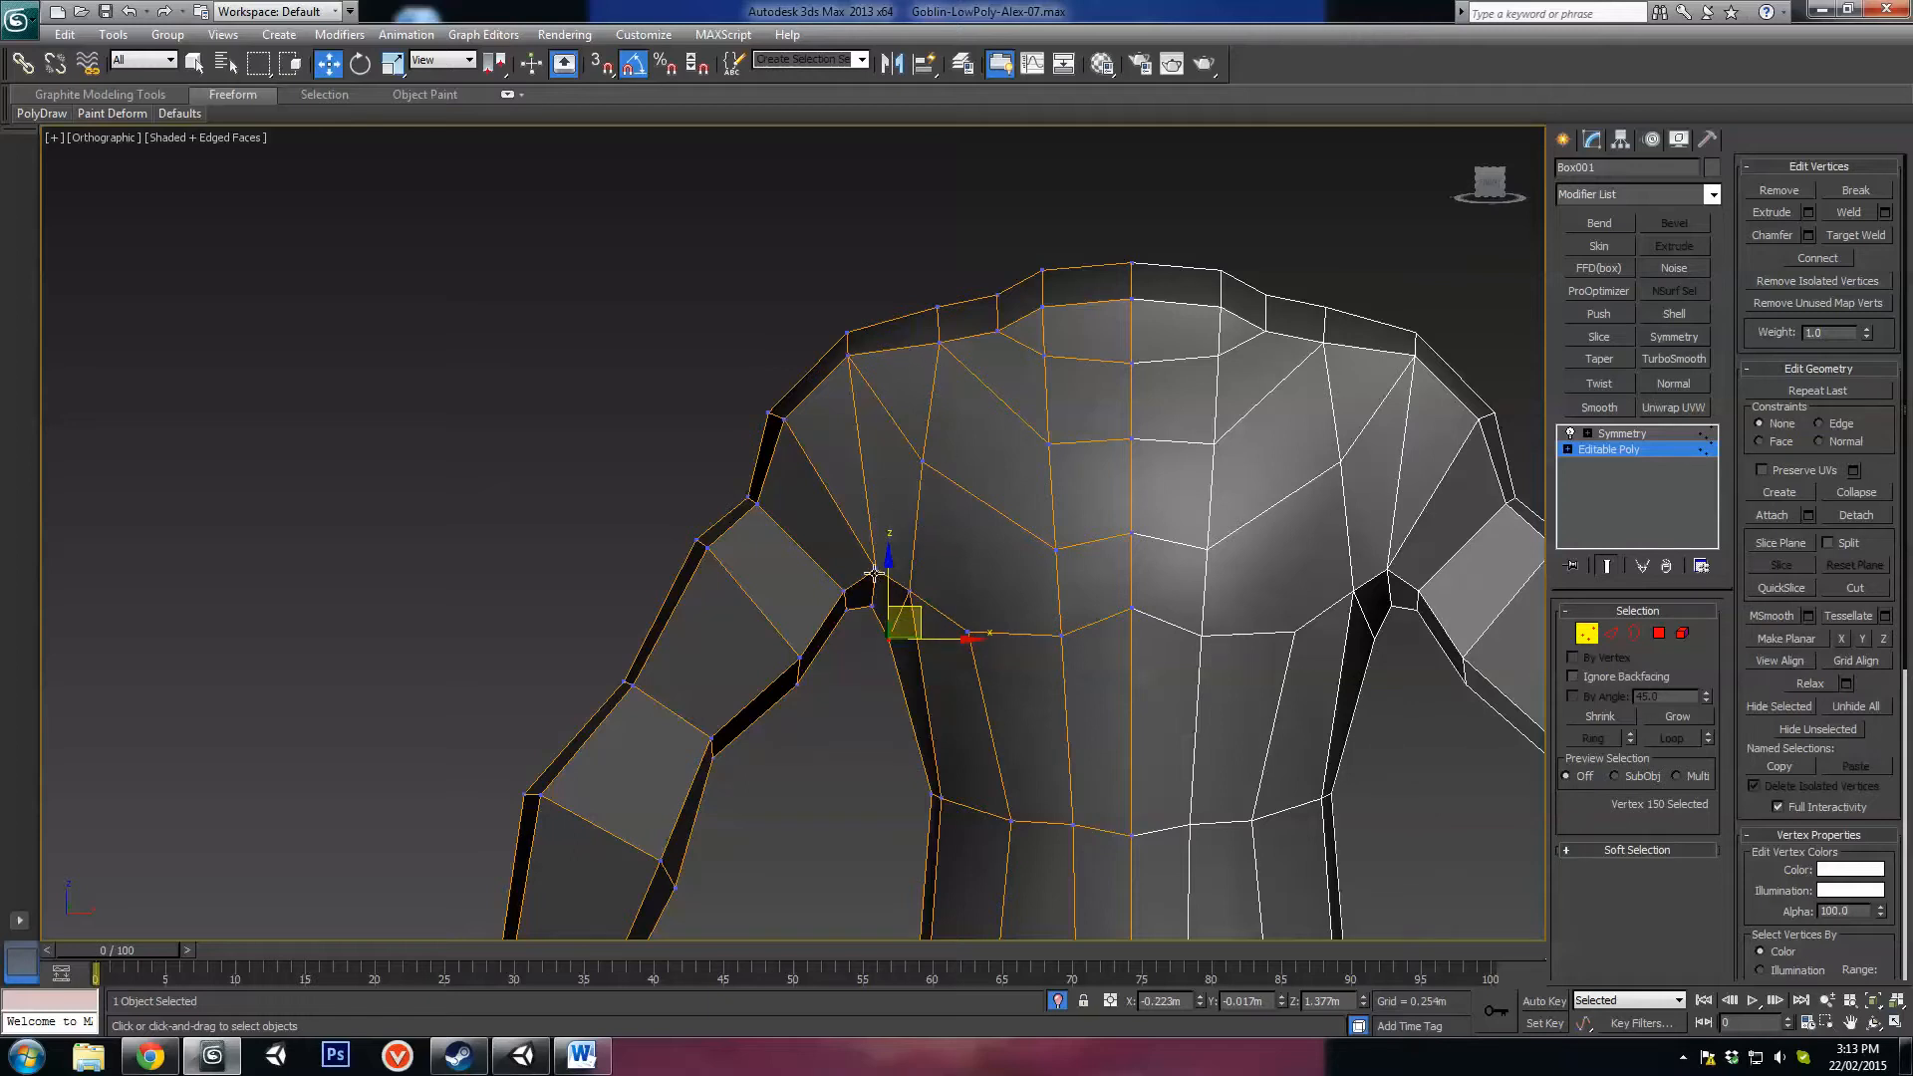
Step: Remove the front edge between the armpit and outer shoulder vertex, and cut a new line from the armpit to the shoulder top
middle_click_drag(915, 543, 942, 550)
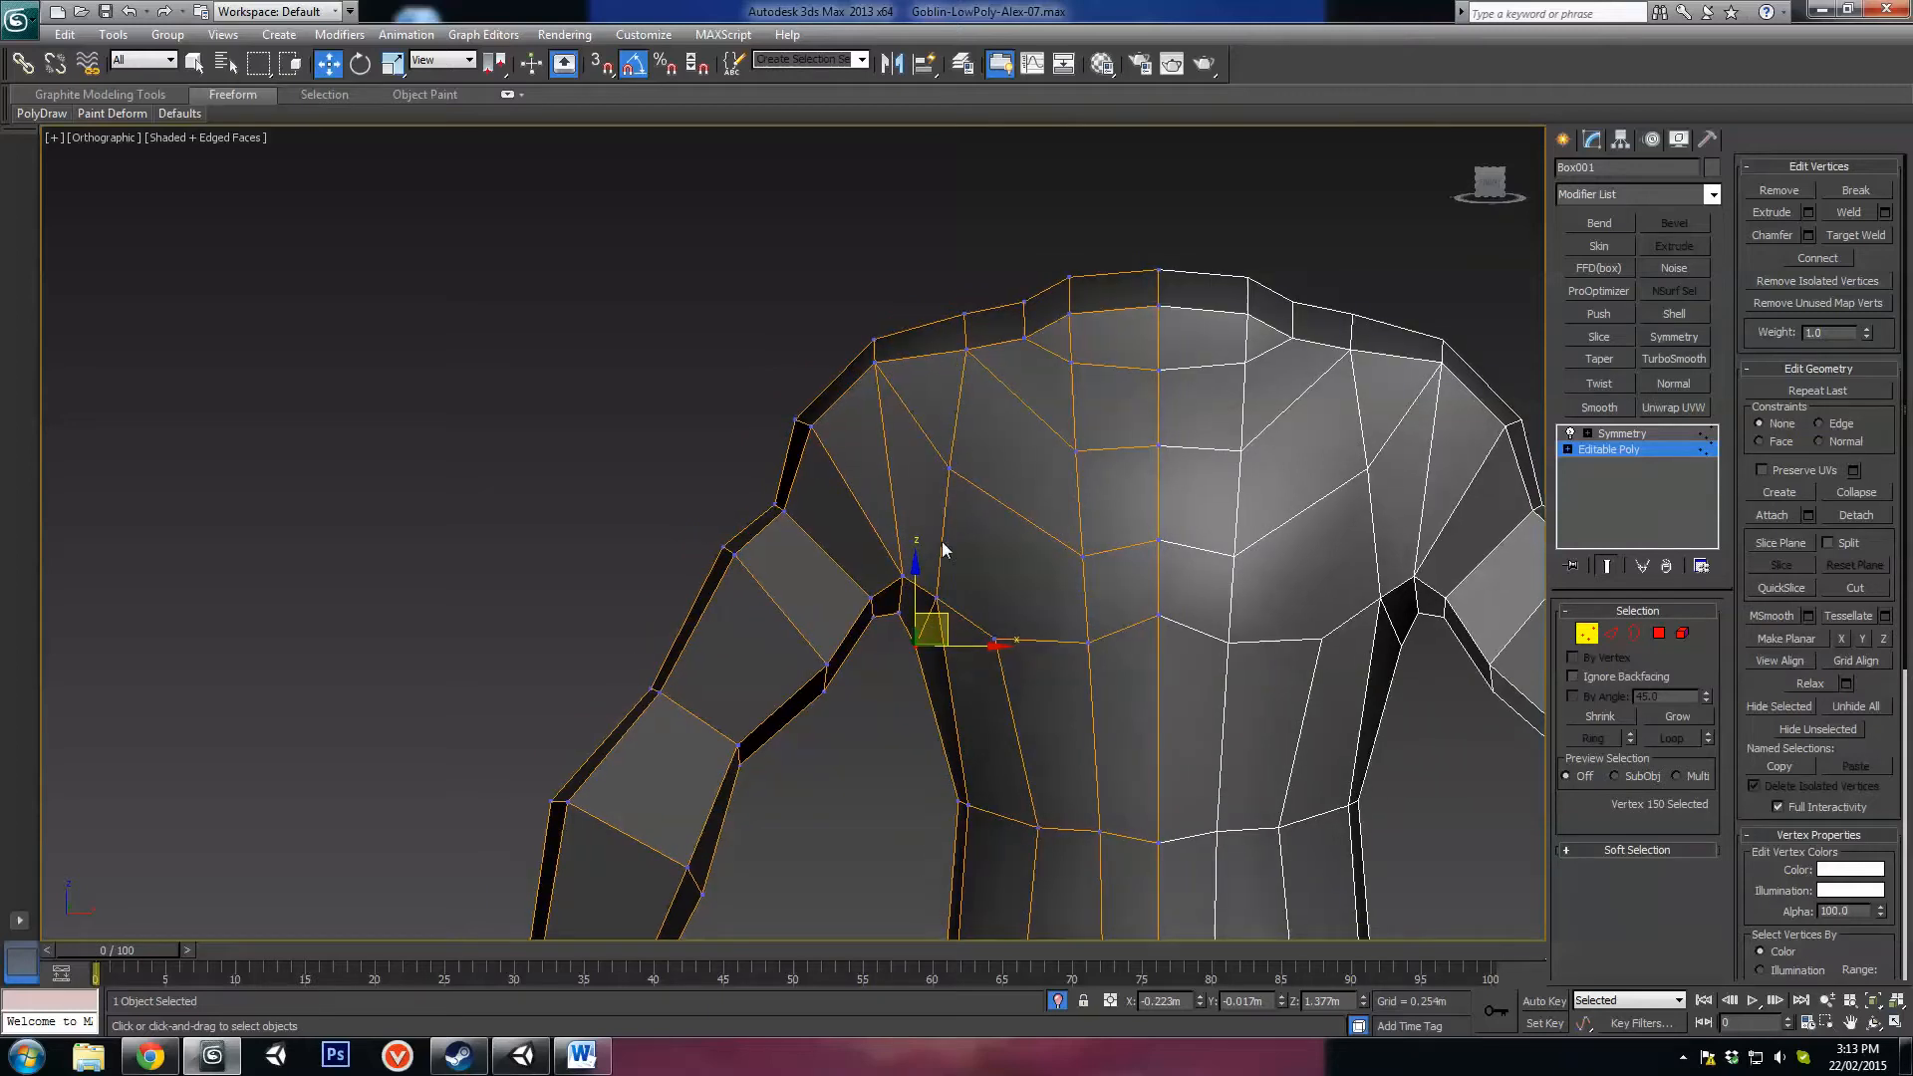
scroll(941, 550, "up", 1)
left_click(1610, 633)
left_click(933, 474)
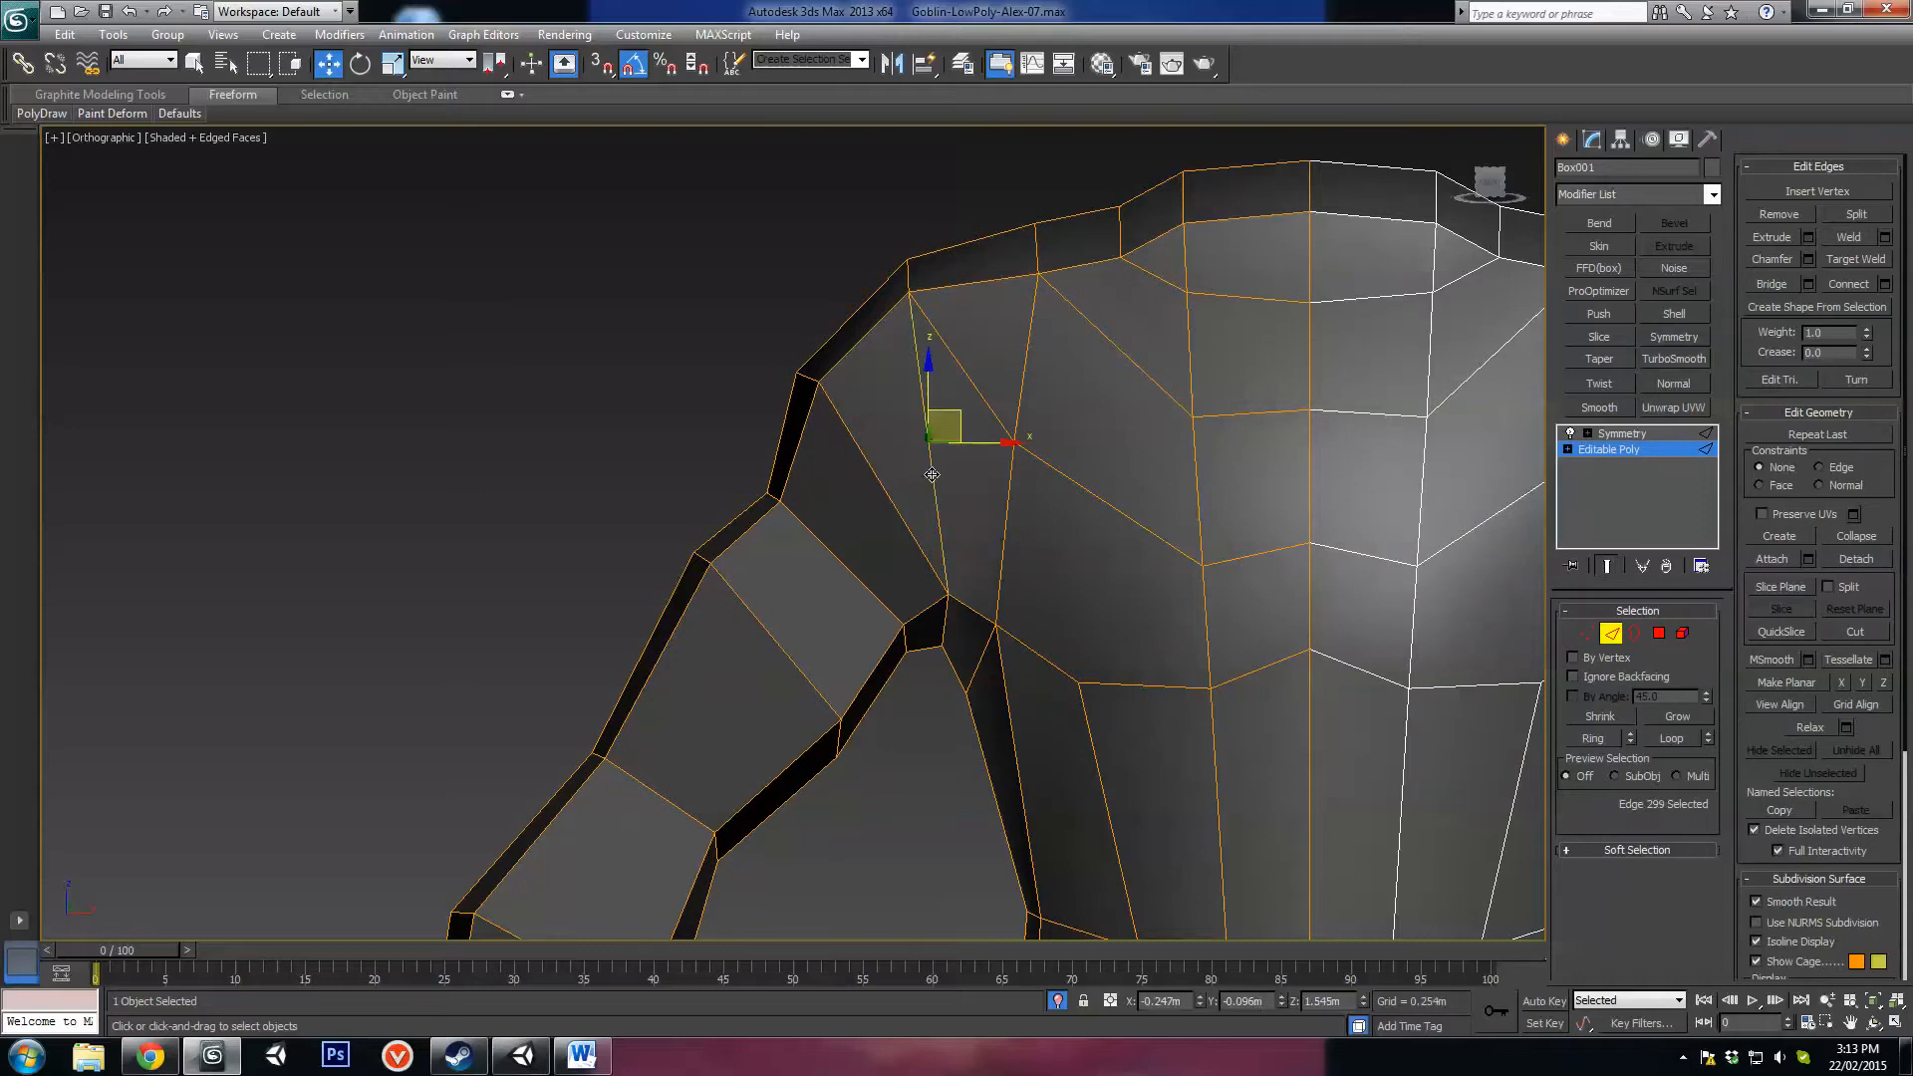
left_click(1838, 634)
left_click(947, 598)
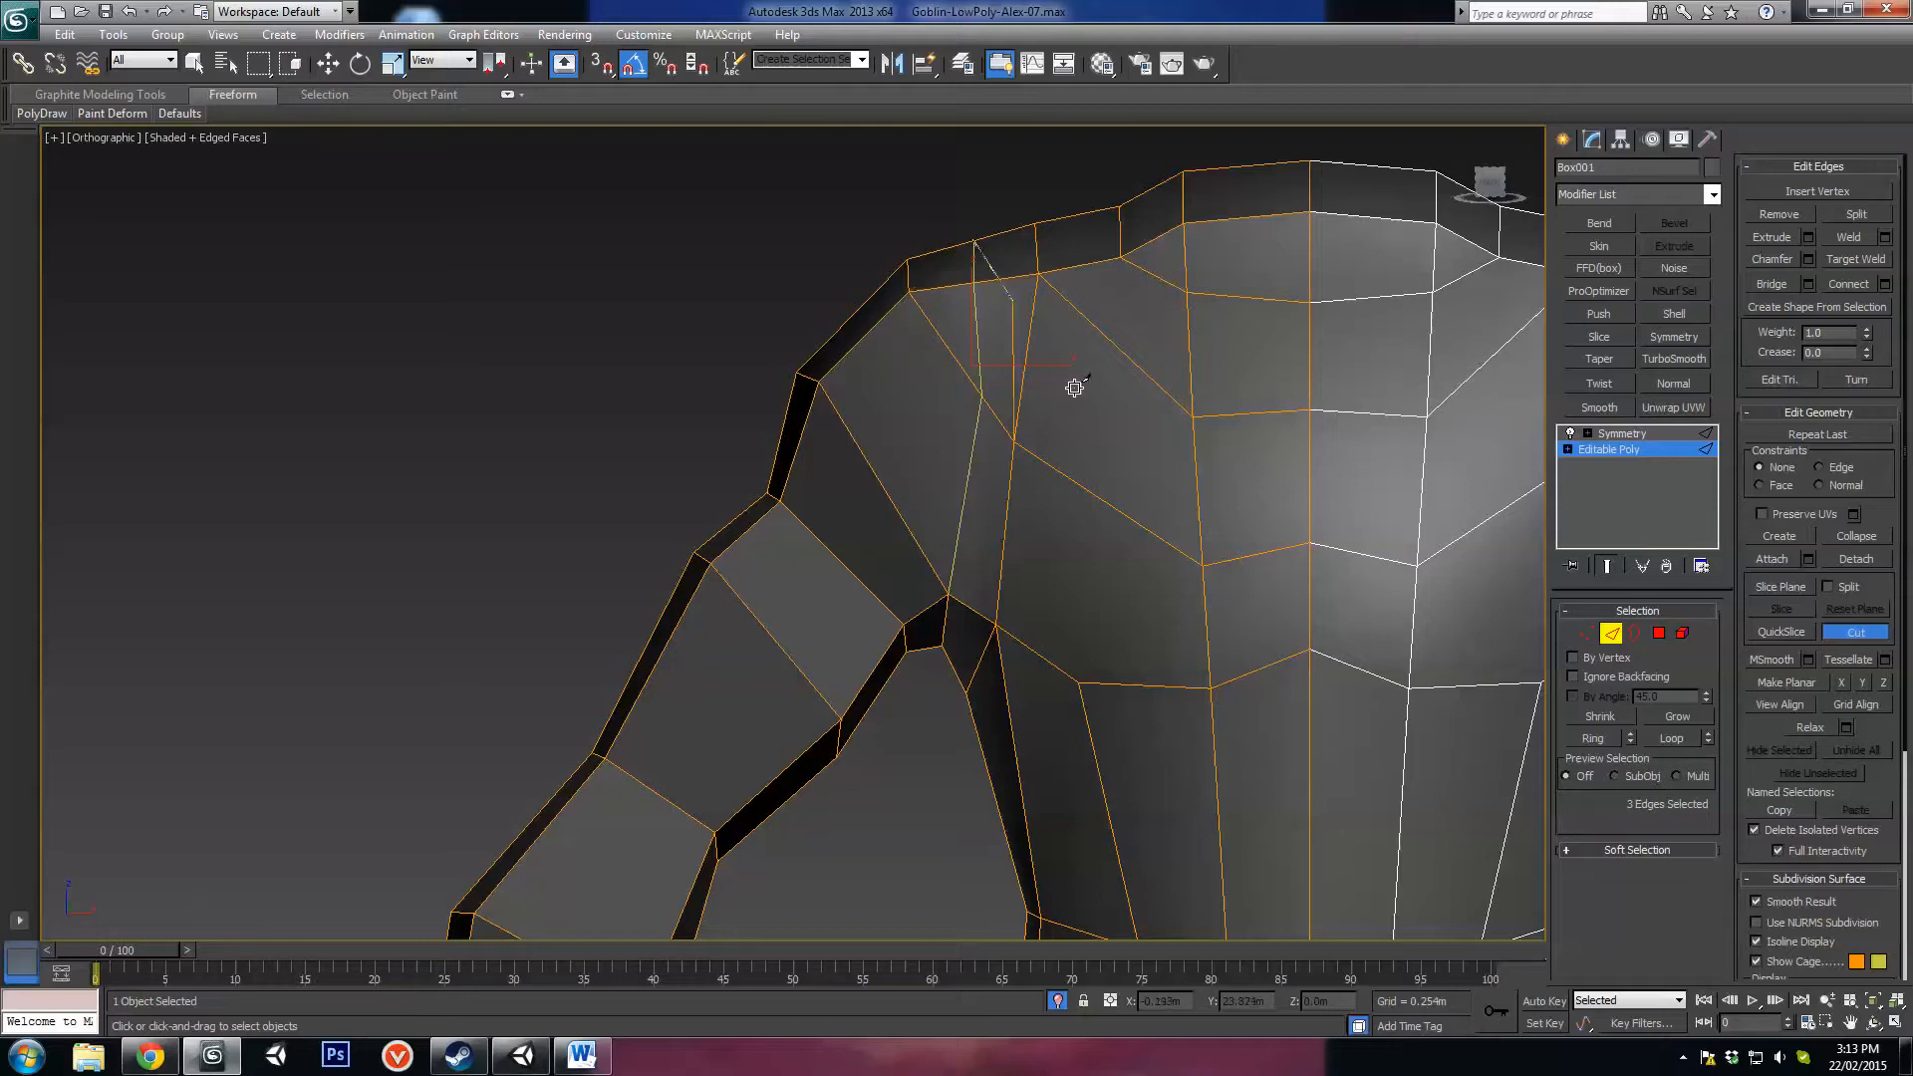
Step: Continue the new cut from the armpit up the back and across the shoulder top to close the loop
middle_click_drag(1074, 388, 990, 692, "alt")
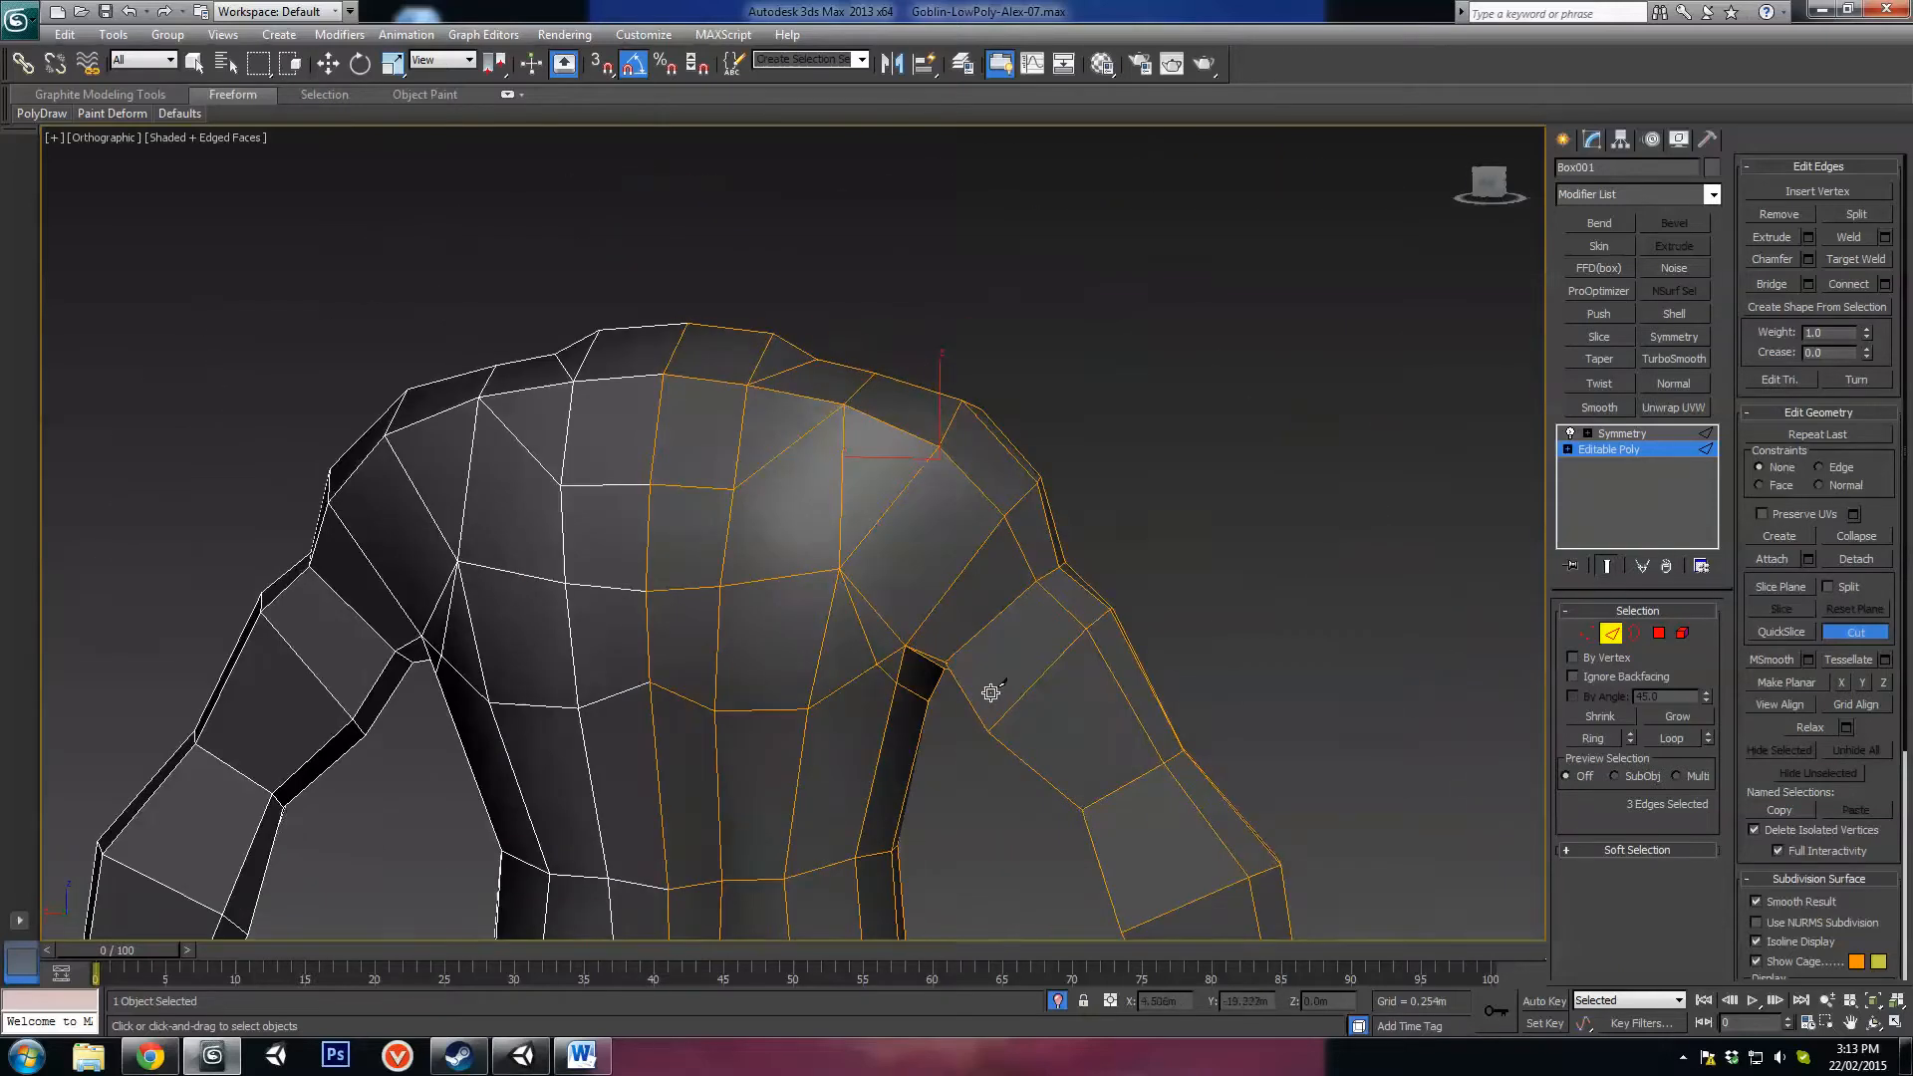
left_click(905, 646)
mouse_move(912, 387)
middle_mouse_down("alt")
mouse_move(897, 409)
mouse_move(917, 425)
middle_mouse_up("alt")
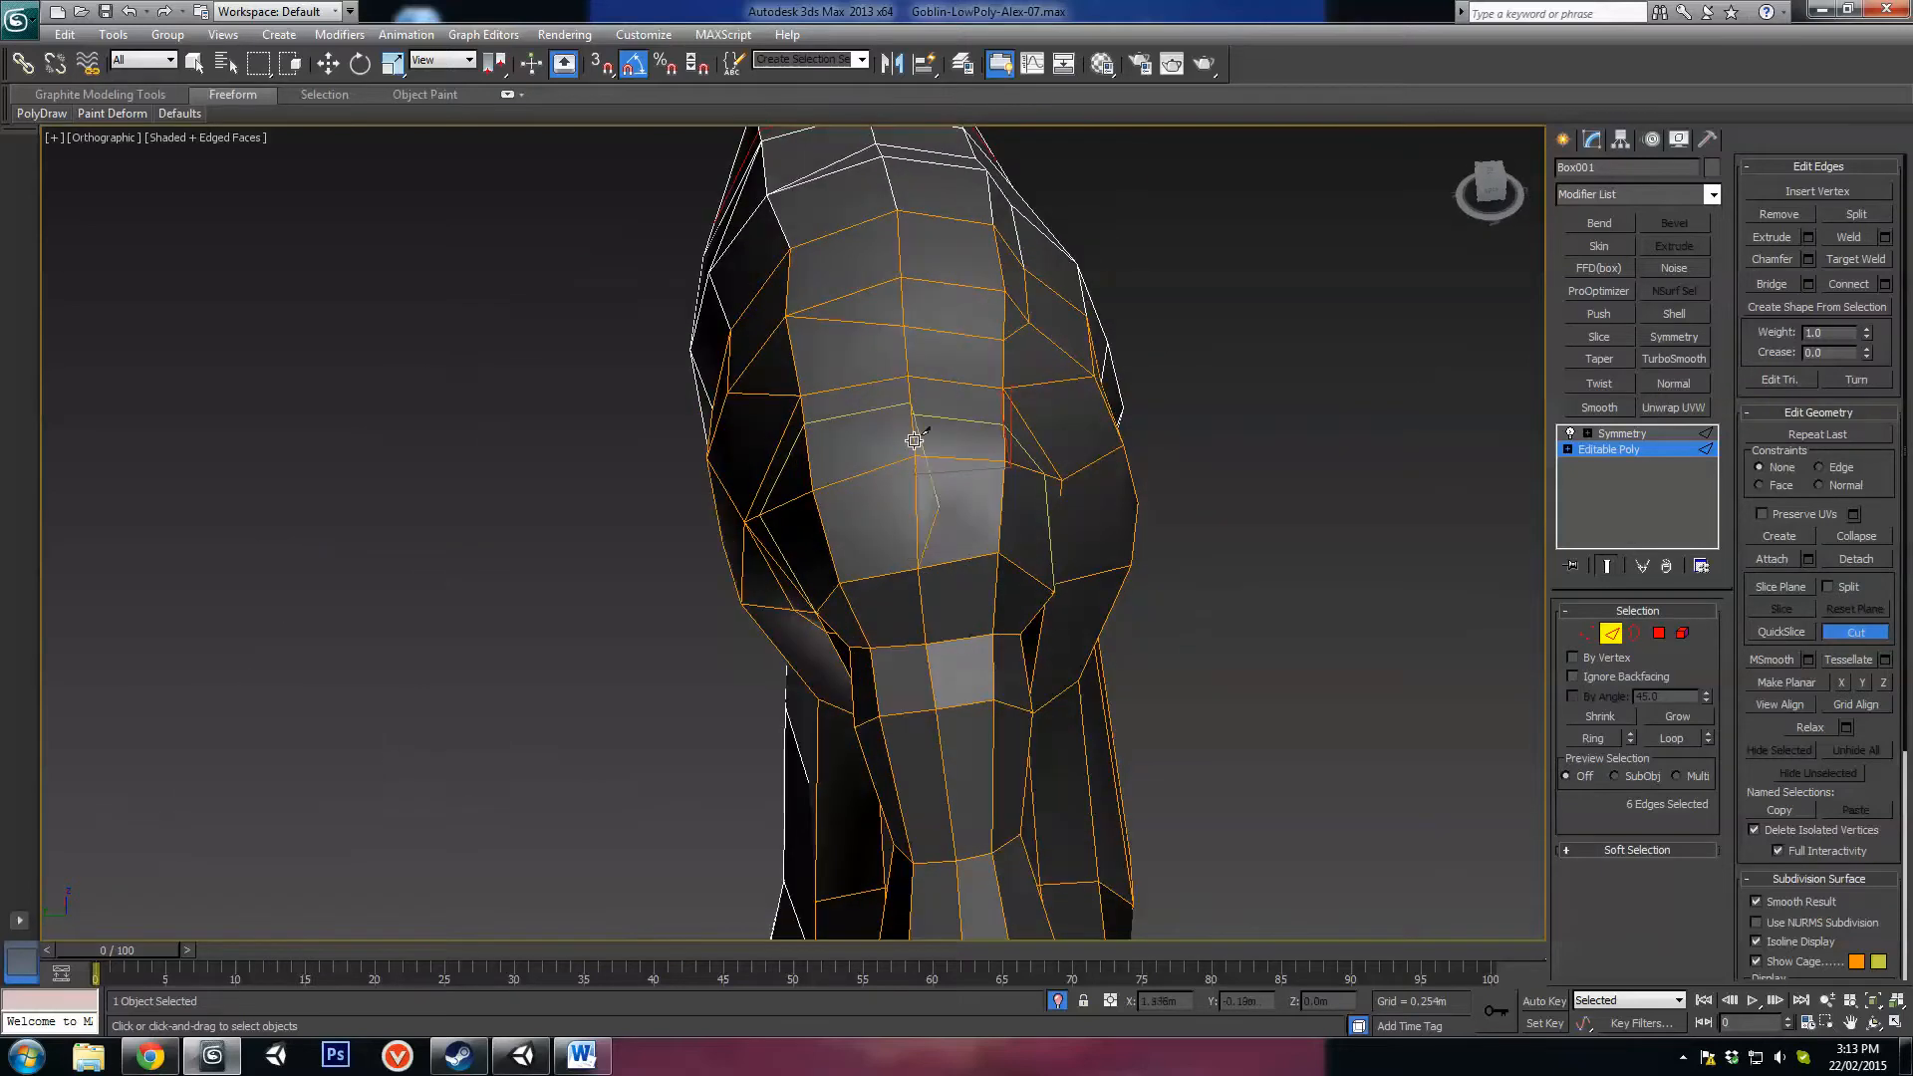
mouse_move(1045, 550)
middle_mouse_down("alt")
mouse_move(1338, 691)
mouse_move(1011, 561)
middle_mouse_up("alt")
Step: Select the new loop's vertex on top of the shoulder and reposition it to smooth the shoulder curve
key("w")
key("1")
left_click(915, 413)
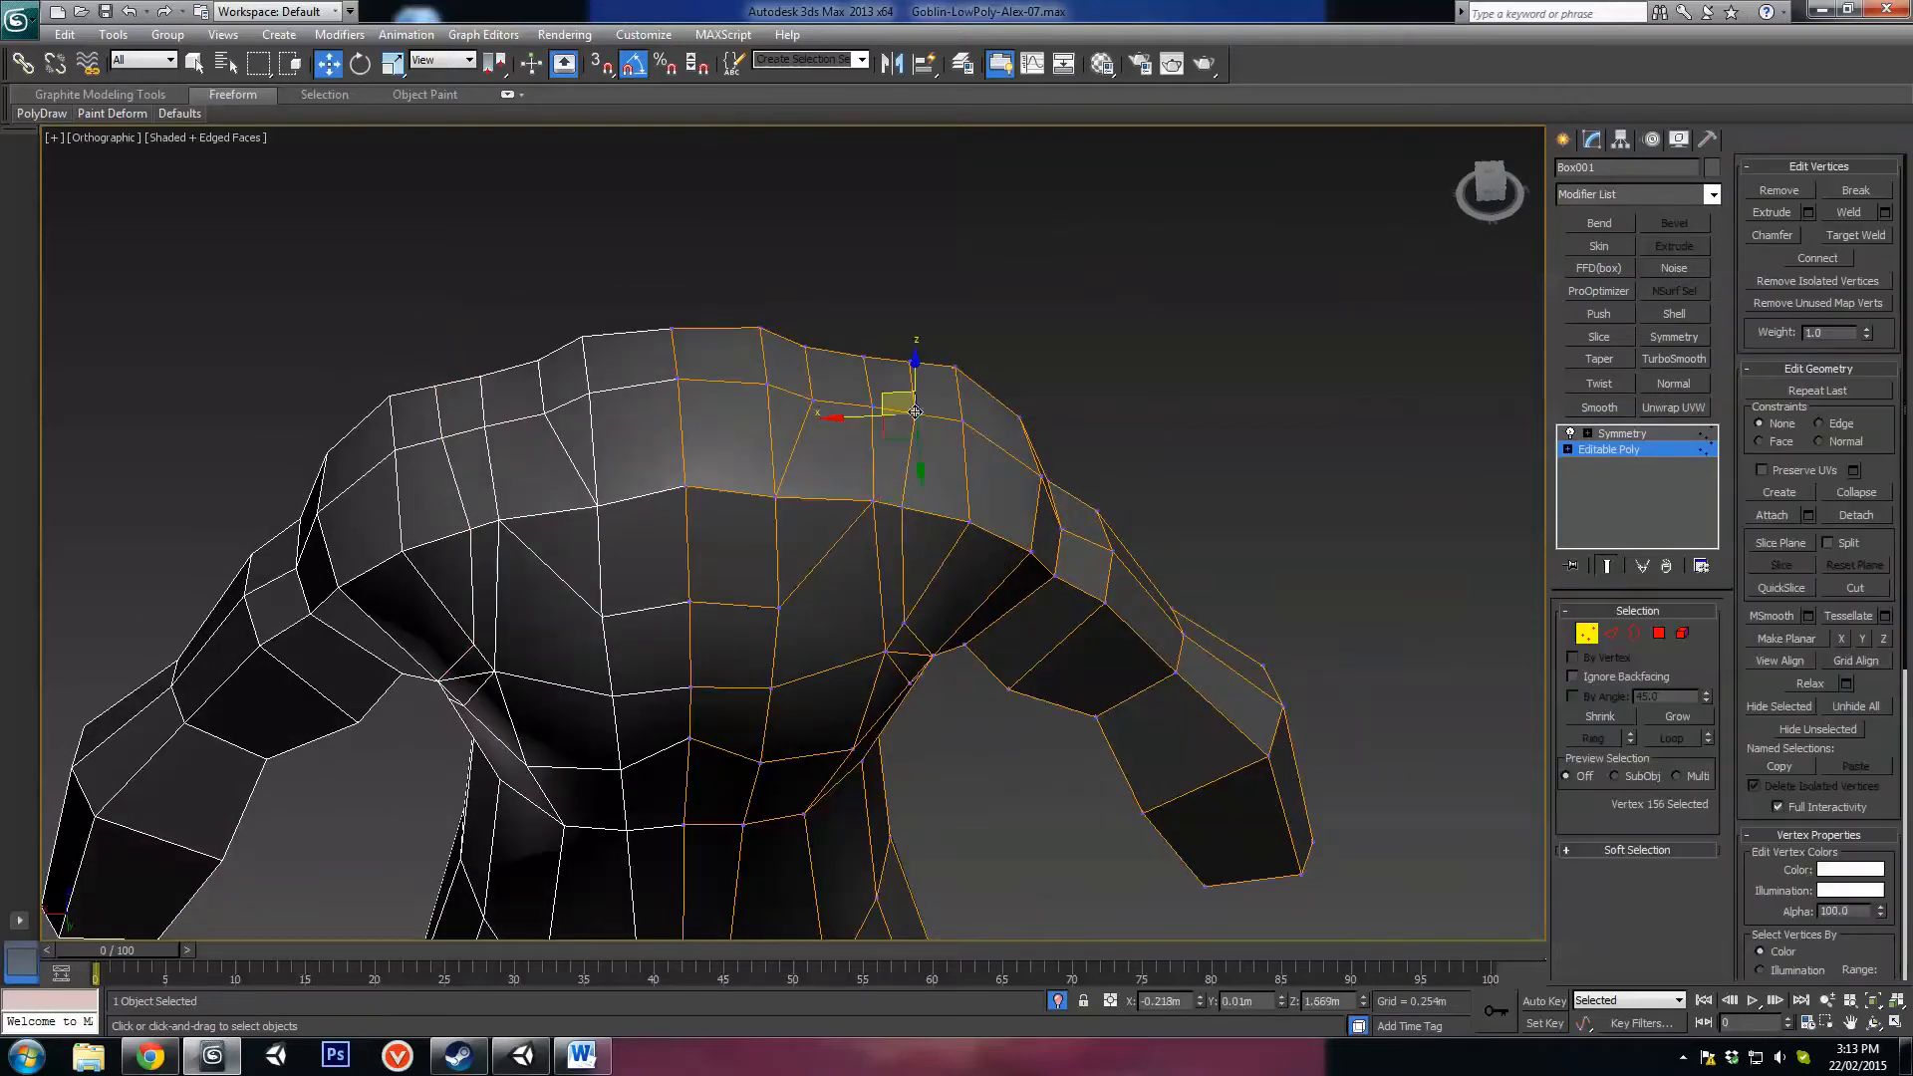
middle_click_drag(916, 414, 926, 439, "alt")
left_click_drag(861, 413, 889, 375)
middle_click_drag(1004, 458, 769, 505, "alt")
left_click(890, 474)
middle_click_drag(890, 474, 891, 652, "alt")
Step: Remove the back edge joining the shoulder-blade vertex directly to the armpit vertex
key("2")
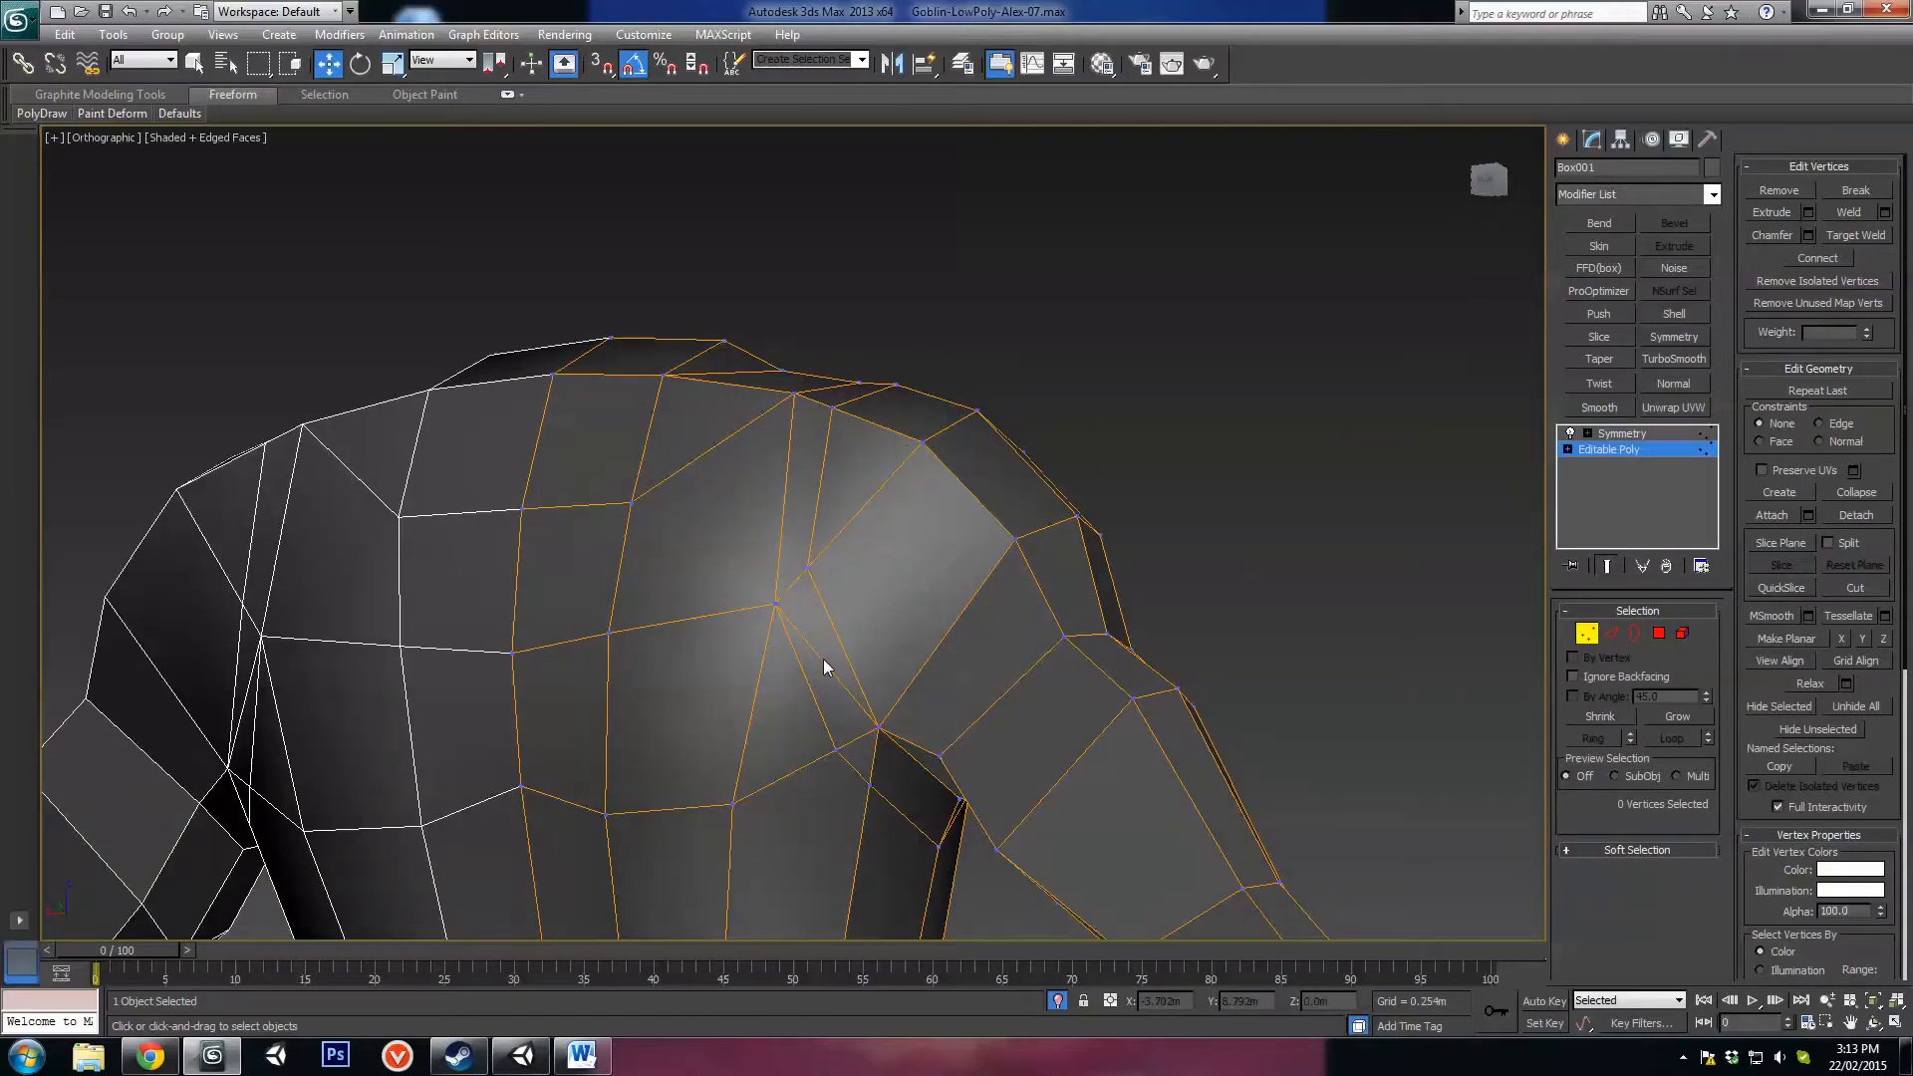
left_click(823, 660)
left_click(823, 657)
middle_click_drag(820, 648, 889, 605, "alt")
Step: Connect the back's side-waist vertex to the vertex beside the armpit, and remove the redundant edge running from the waist up to the armpit
key("1")
left_click(848, 787)
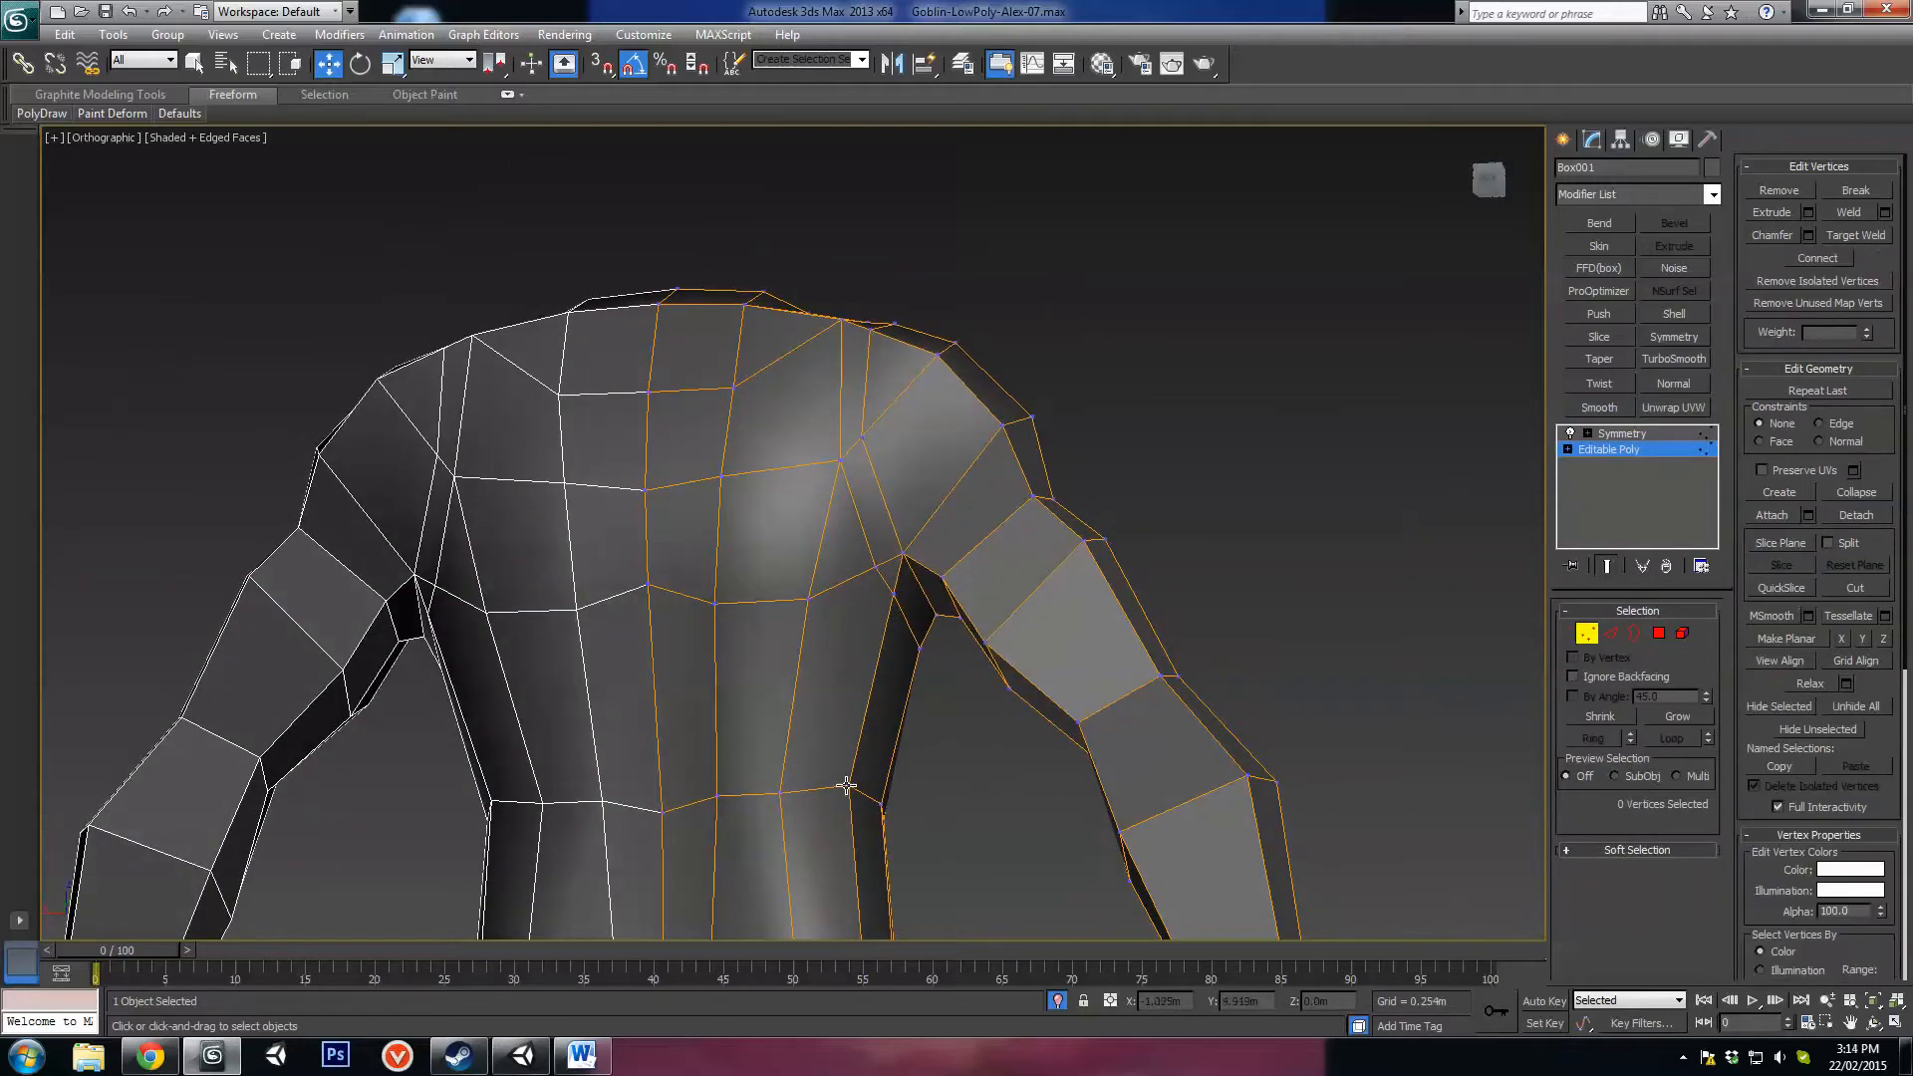
left_click(873, 570, "ctrl")
middle_click_drag(873, 569, 876, 624, "alt")
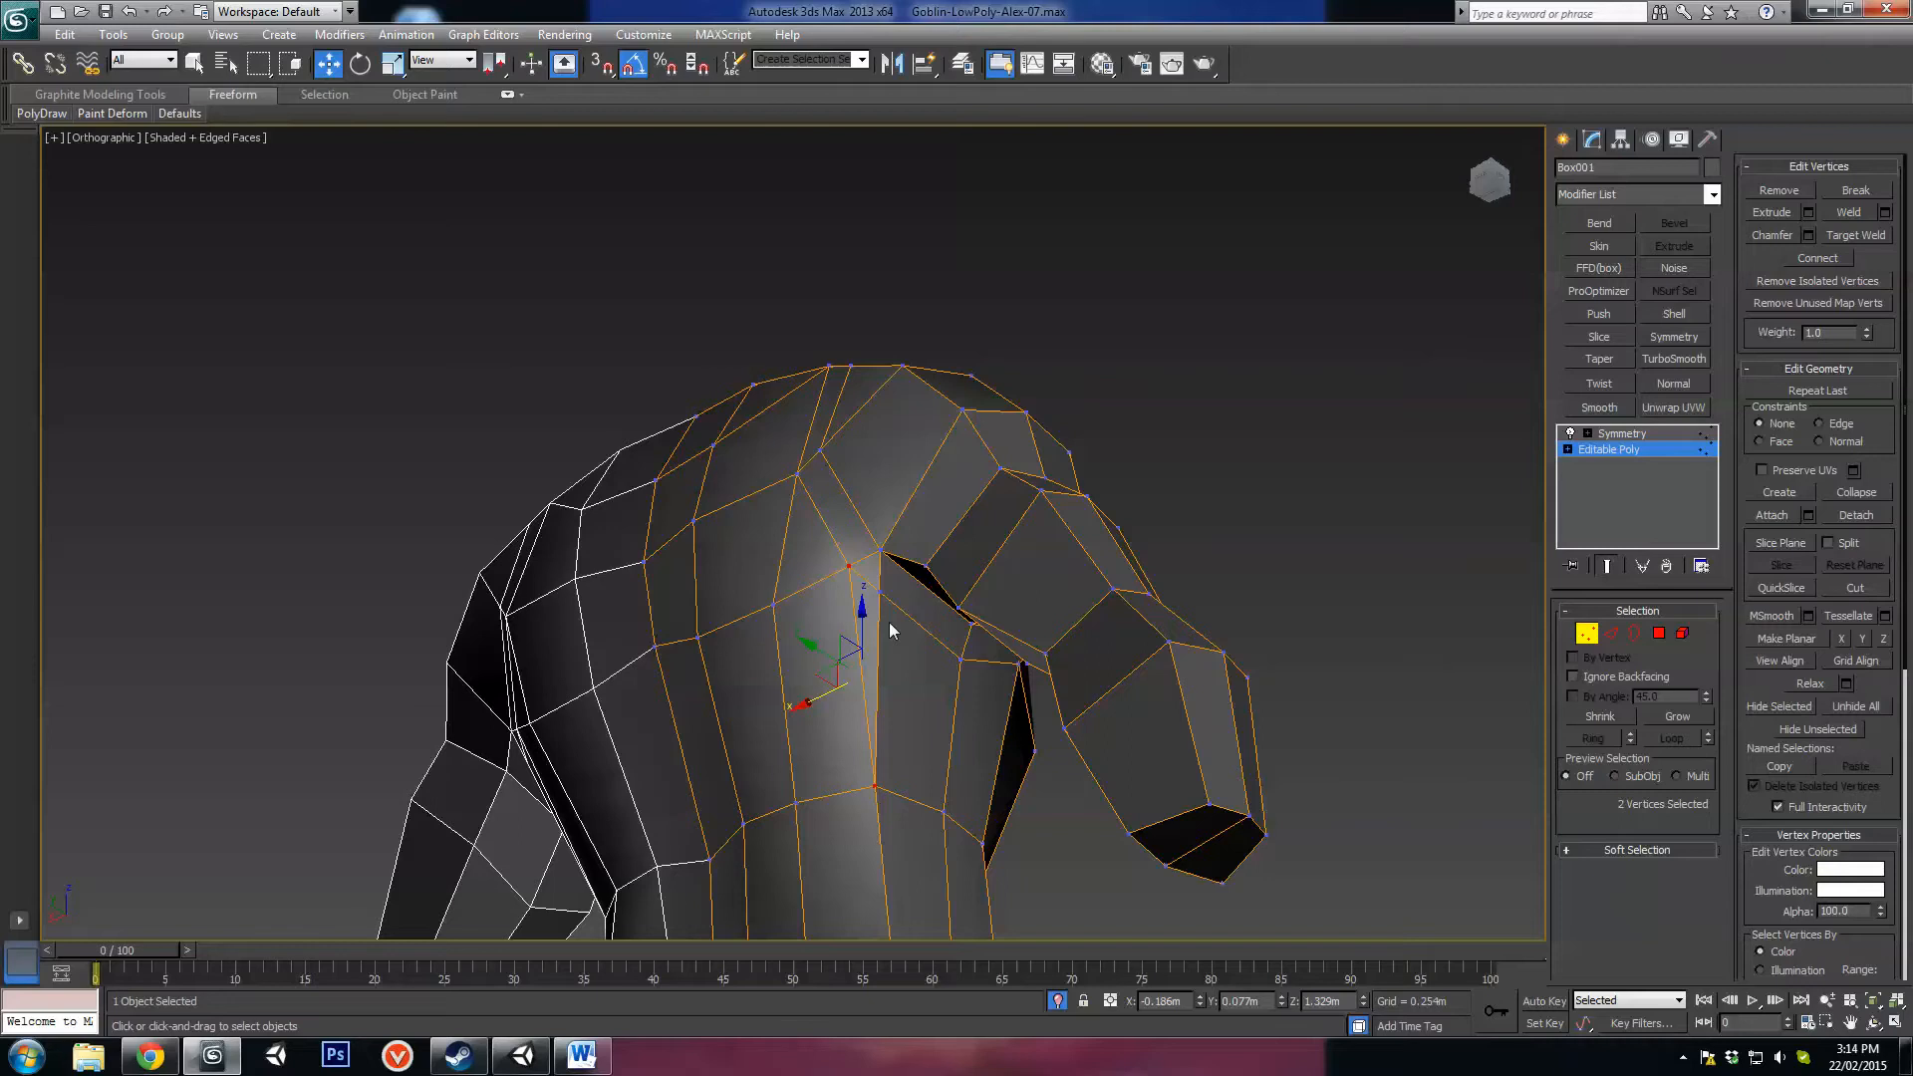
key("2")
left_click(880, 630)
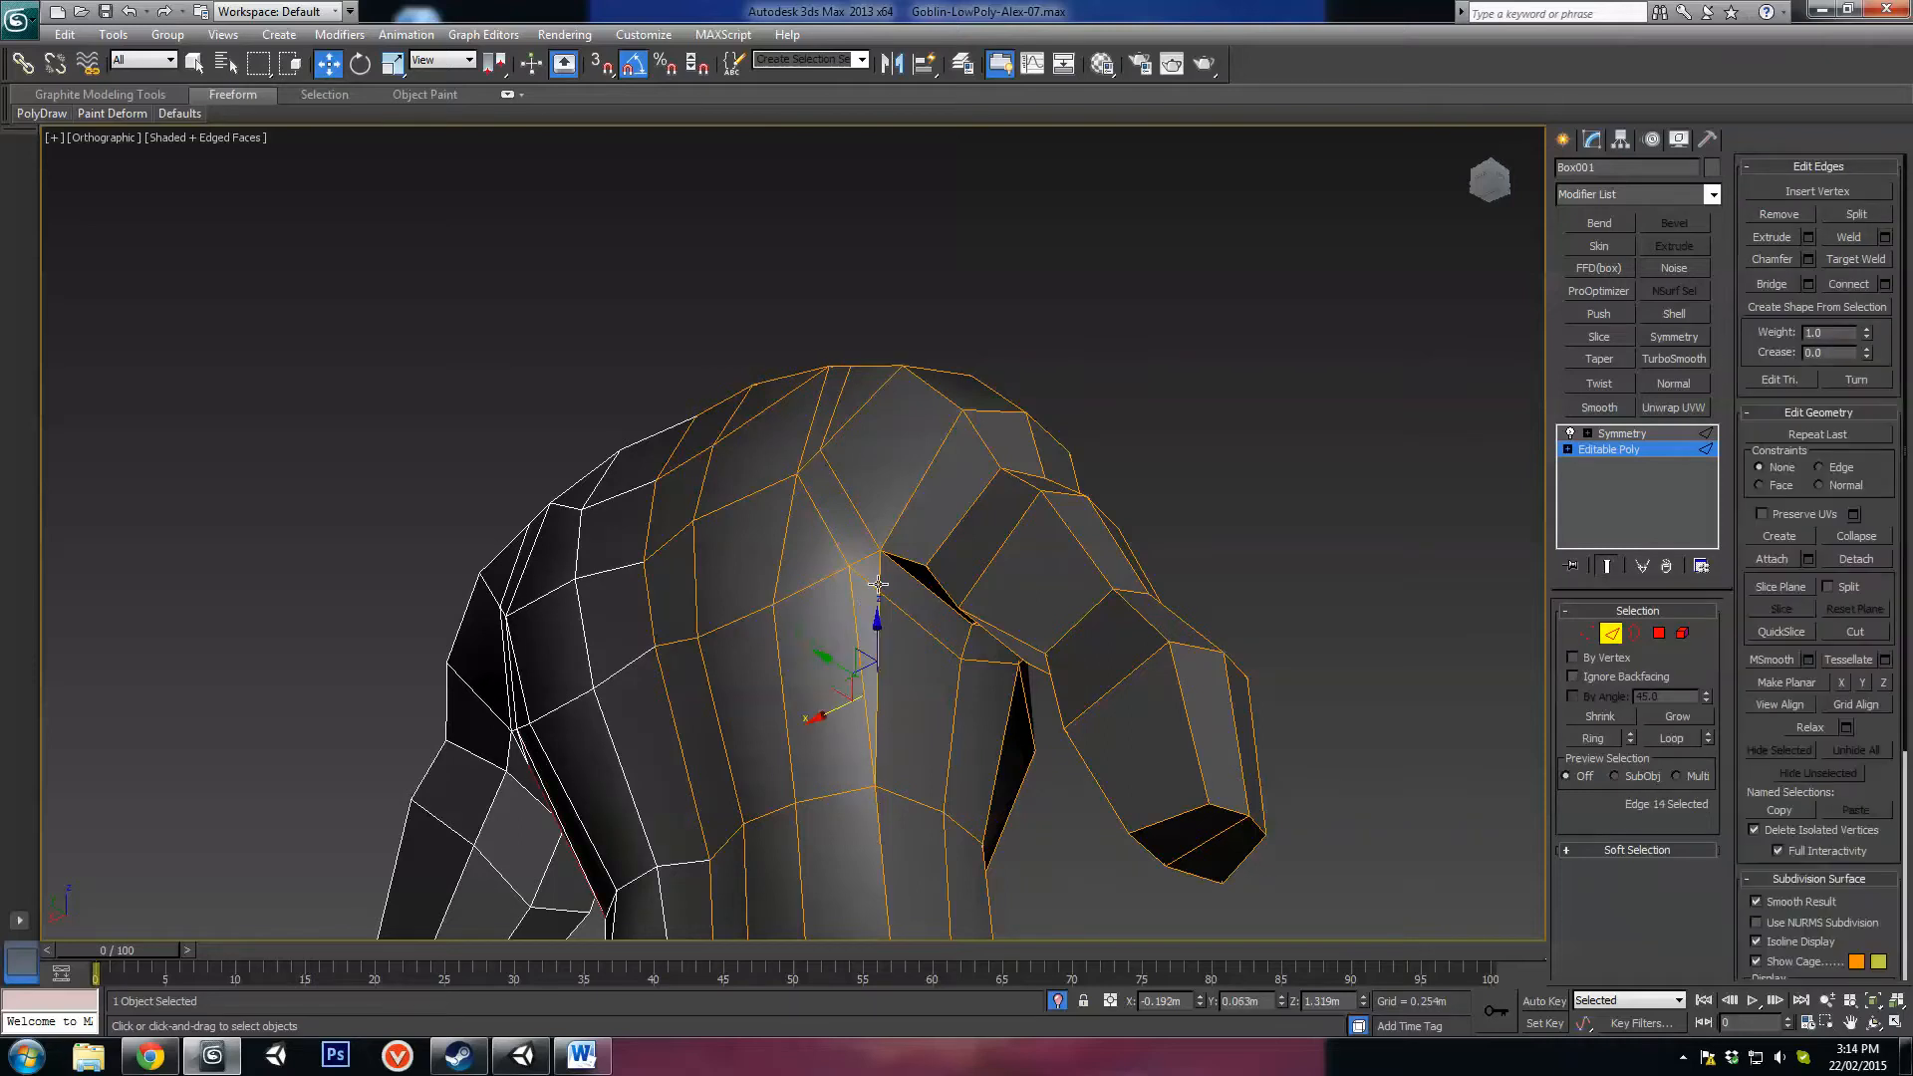
left_click(878, 576, "ctrl")
left_click(1000, 736)
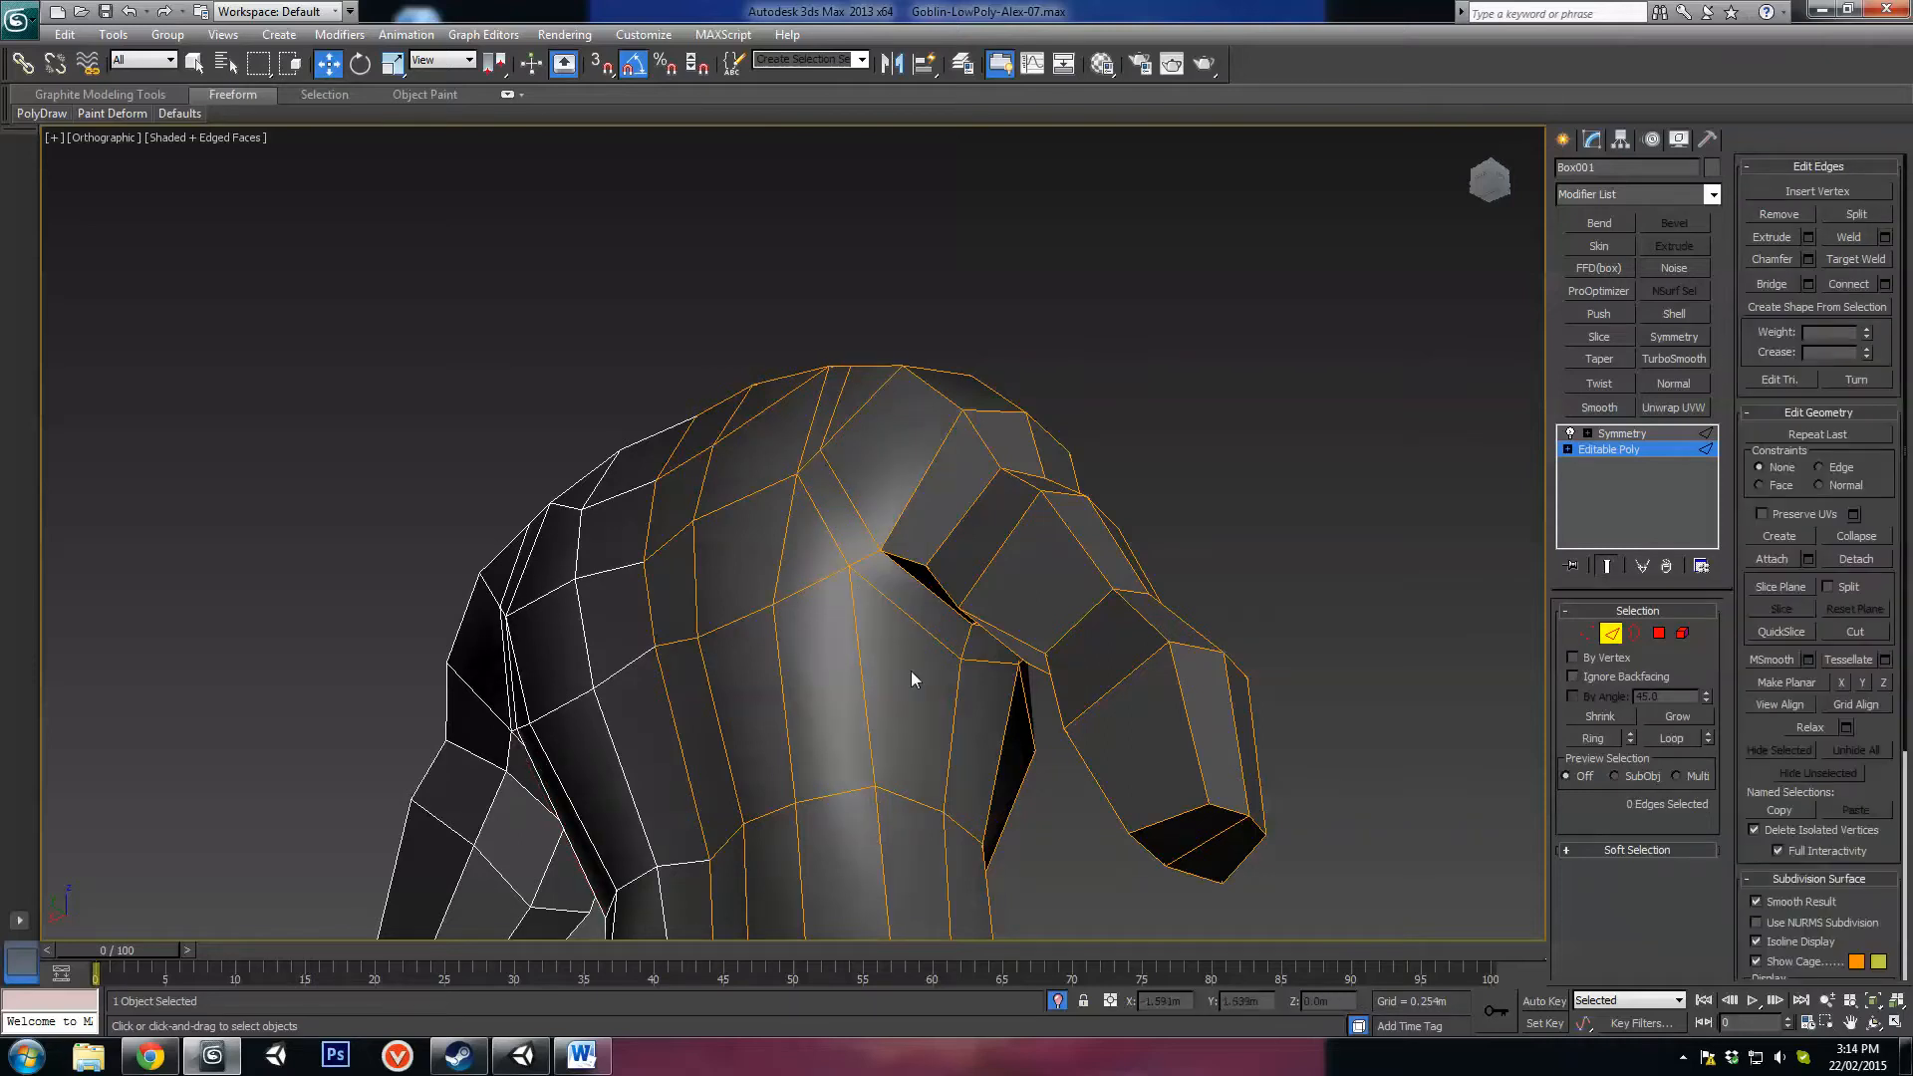
left_click(898, 610)
Step: Reposition the new shoulder loop's front vertex slightly lower on the chest above the armpit
middle_click_drag(898, 610, 957, 662, "alt")
scroll(956, 661, "up", 3)
key("1")
mouse_move(1032, 482)
middle_mouse_down("alt")
mouse_move(1064, 500)
mouse_move(1037, 500)
mouse_move(1026, 468)
middle_mouse_up("alt")
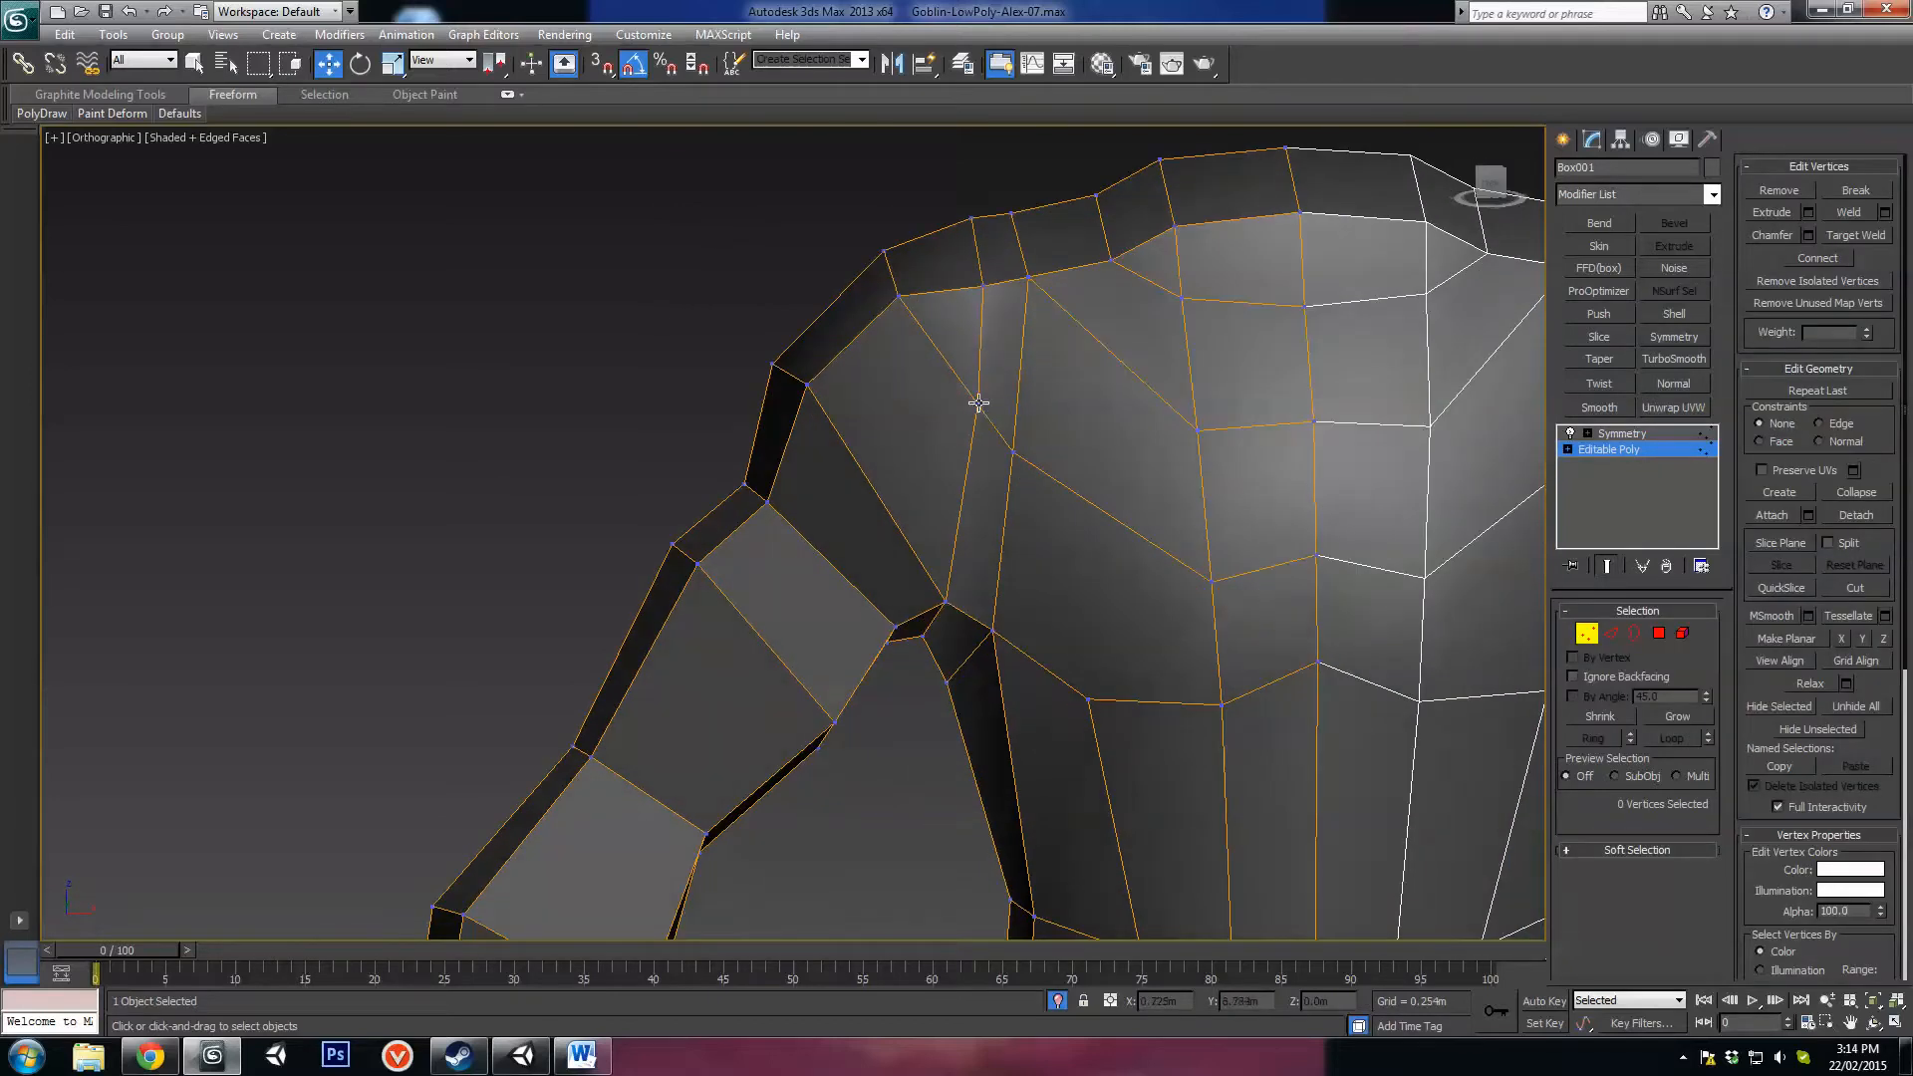
left_click(977, 400)
left_click_drag(1009, 385, 1002, 416)
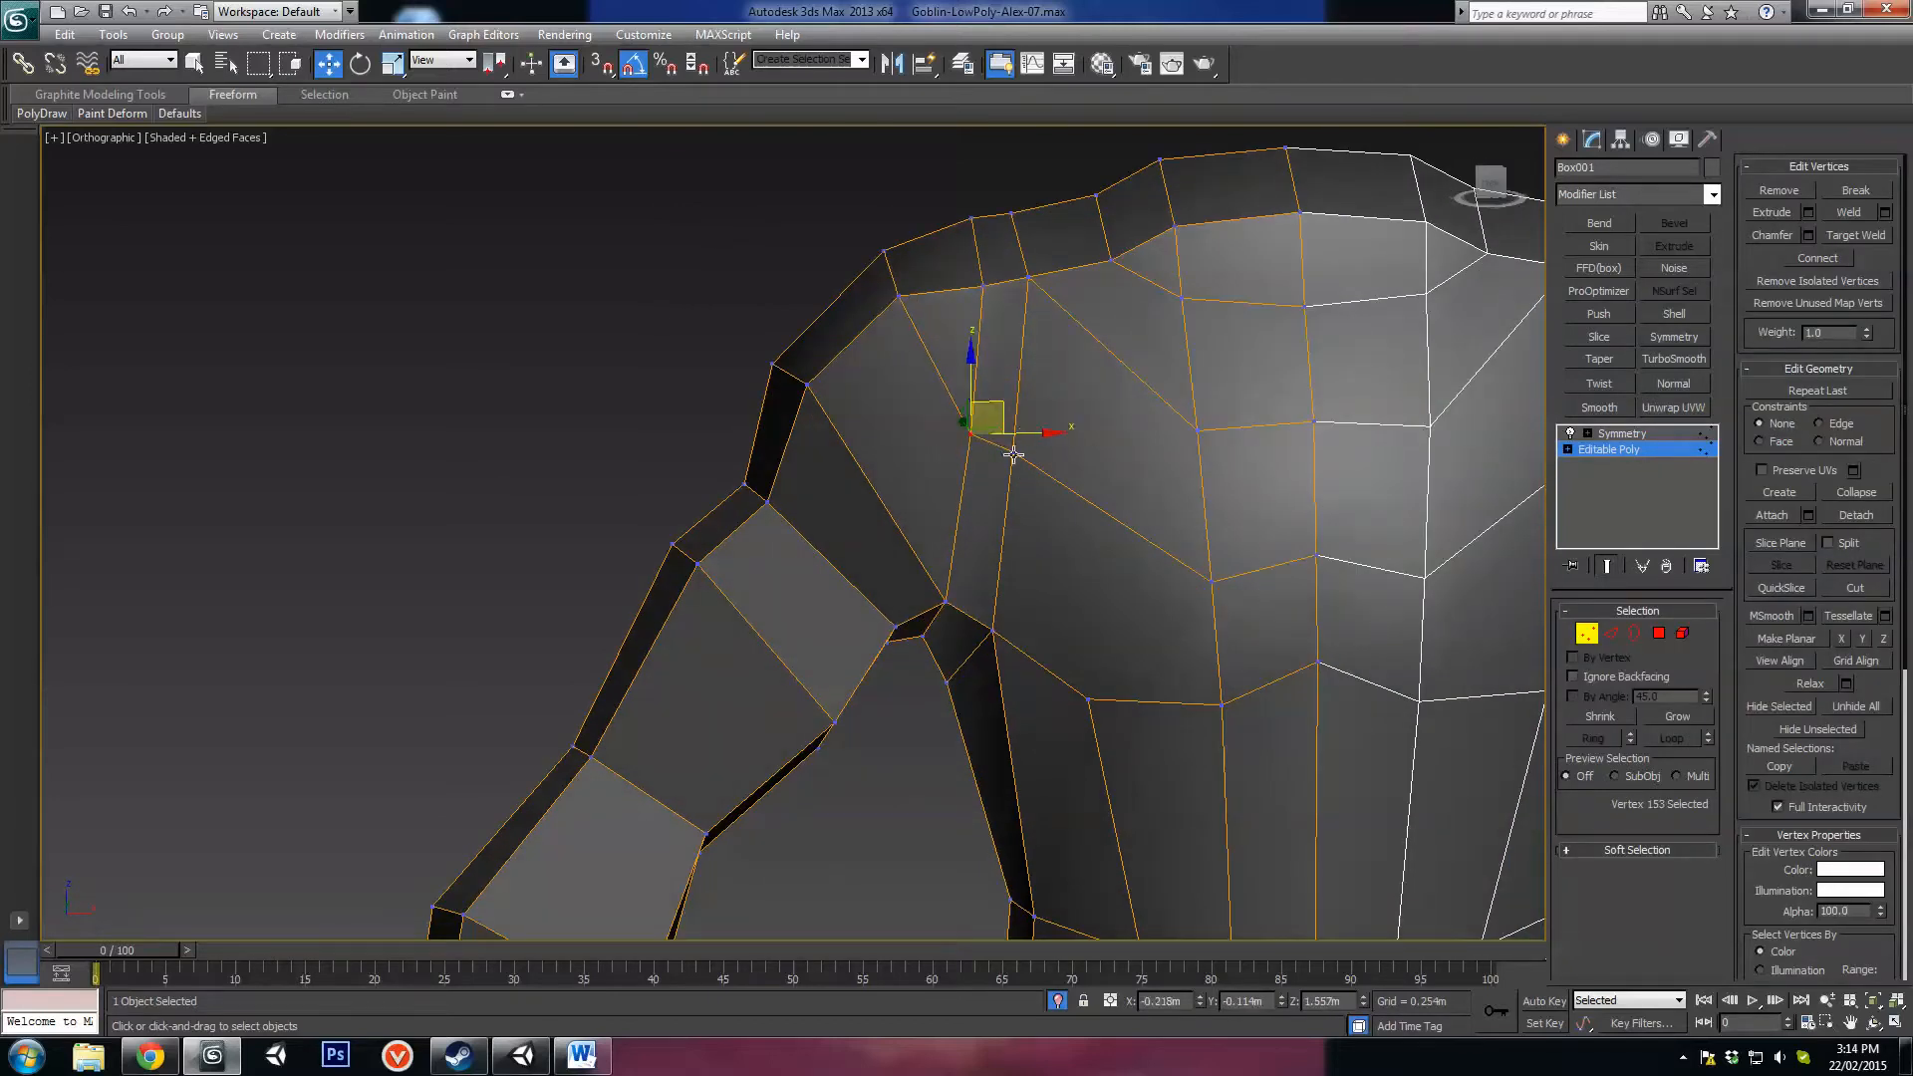
Step: Move the two neighbouring front shoulder-loop vertices together towards the chest centre, and adjust the loop vertex on top of the shoulder
left_click(1014, 453)
left_click(973, 436, "ctrl")
middle_click_drag(1017, 444, 1007, 422, "alt")
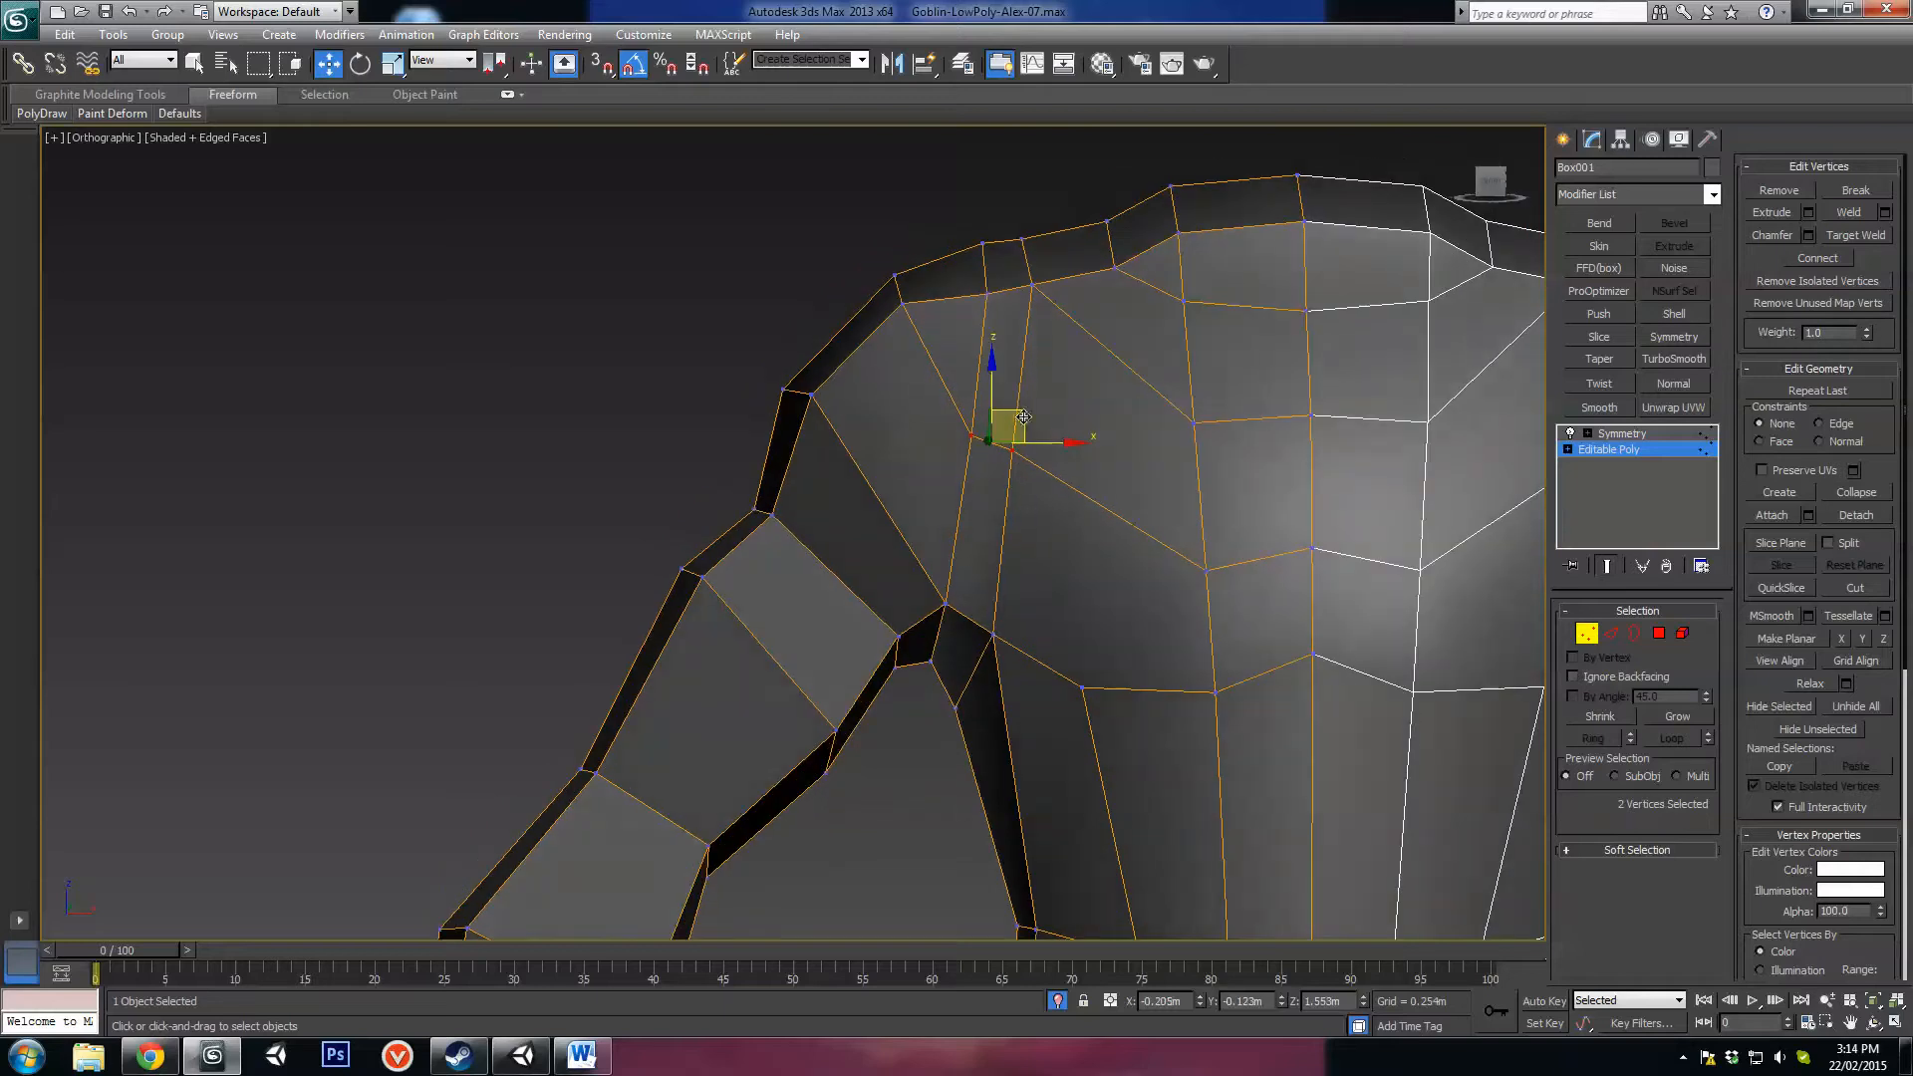
left_click_drag(1021, 417, 1051, 429)
left_click(986, 244)
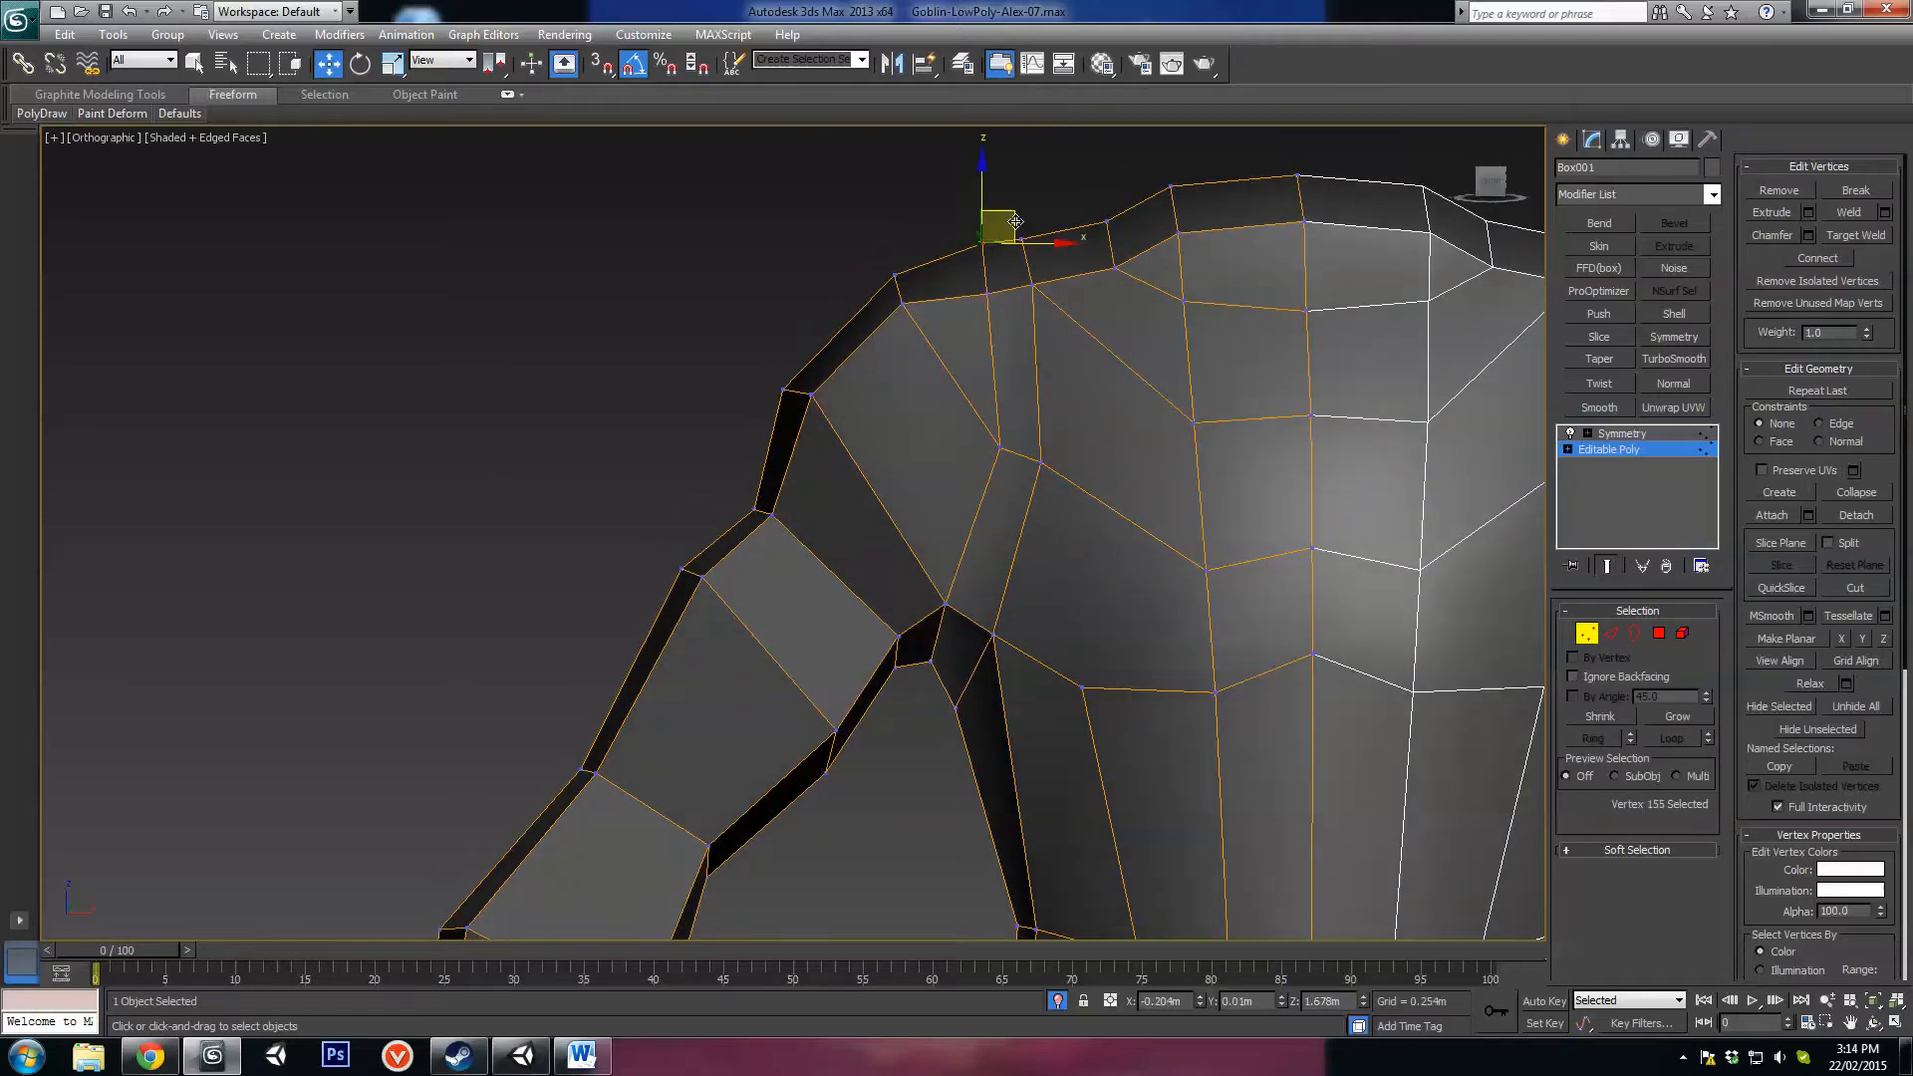
middle_click_drag(1026, 276, 1290, 299, "alt")
middle_click_drag(1095, 416, 589, 619)
left_click(882, 490)
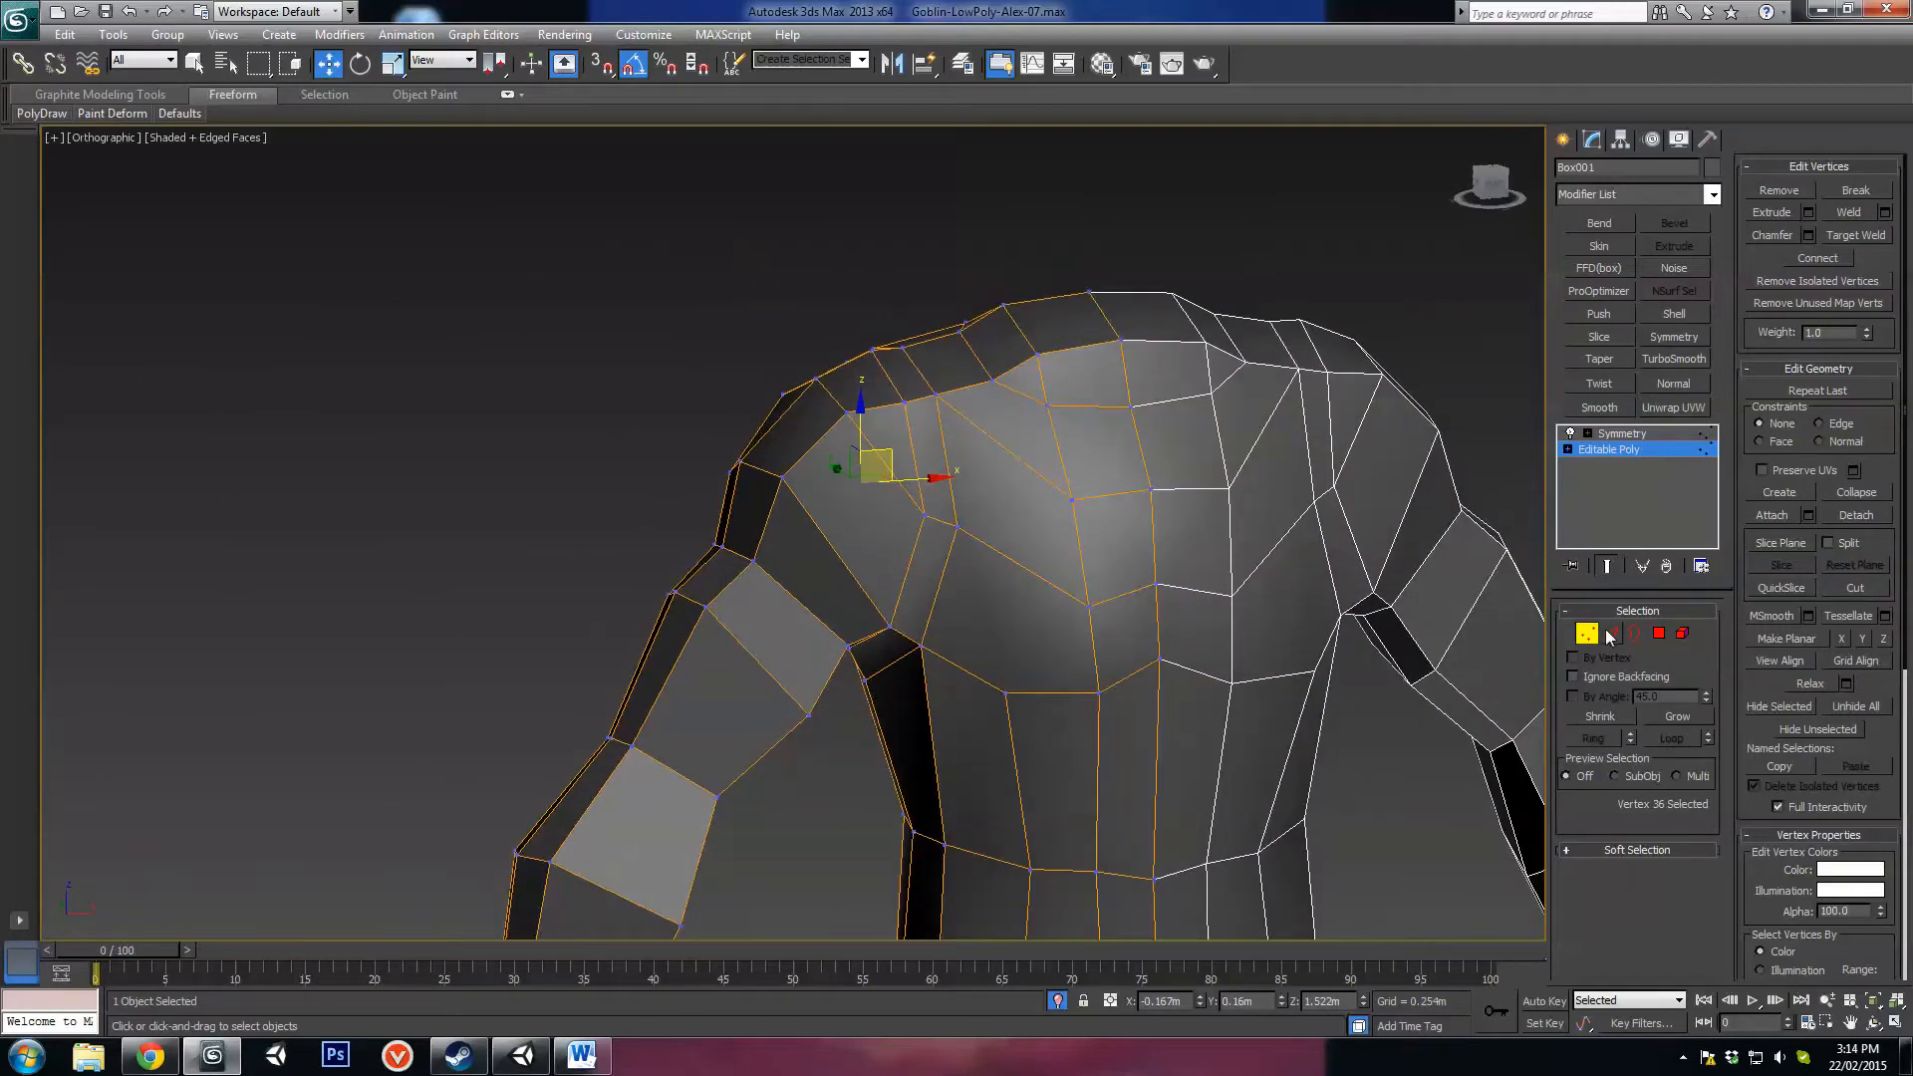
Step: Select the ring of polygons between the two shoulder loops and examine how it wraps around the shoulder and armpit
left_click(1611, 633)
left_click(941, 519)
middle_click_drag(1136, 608, 842, 454, "alt")
scroll(1122, 625, "up", 3)
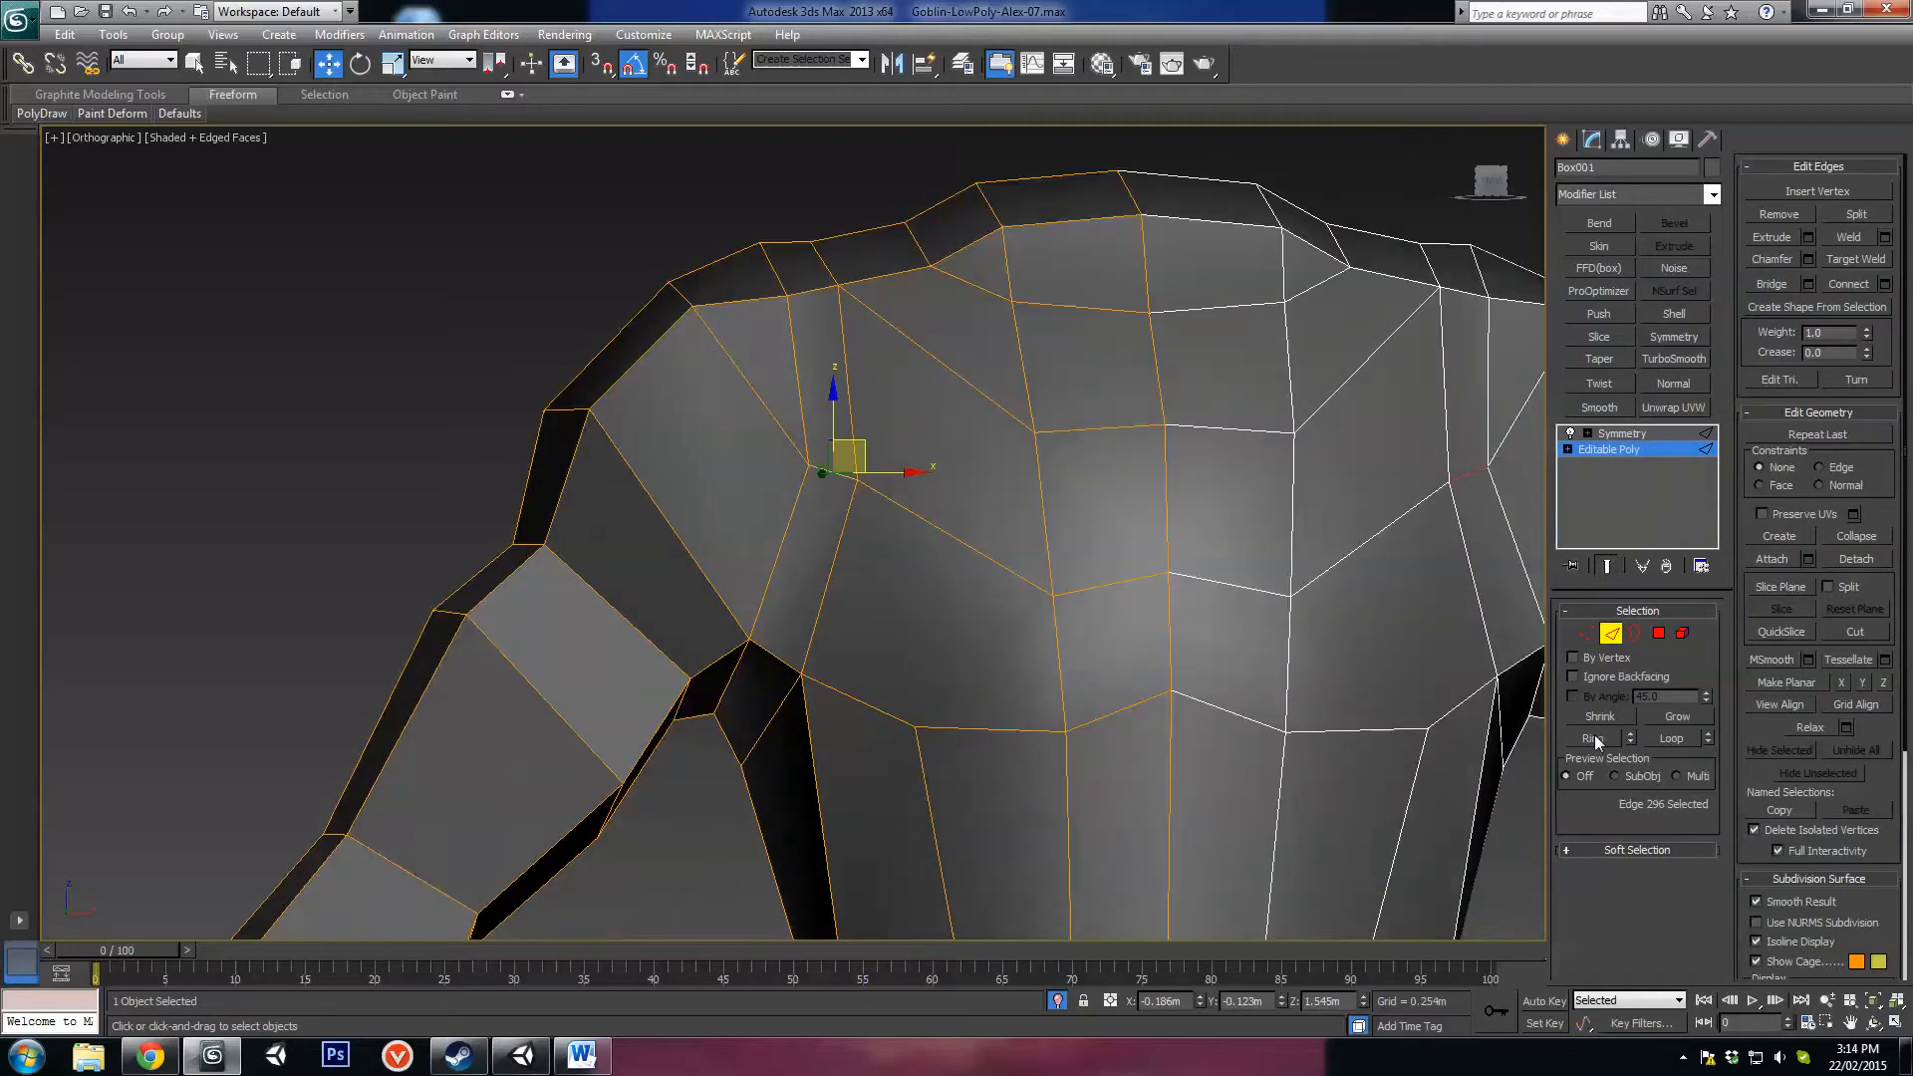
left_click(1595, 736)
middle_click_drag(1110, 618, 1296, 648, "alt")
left_click(1659, 635, "ctrl")
middle_click_drag(1076, 598, 750, 537, "alt")
scroll(905, 555, "up", 3)
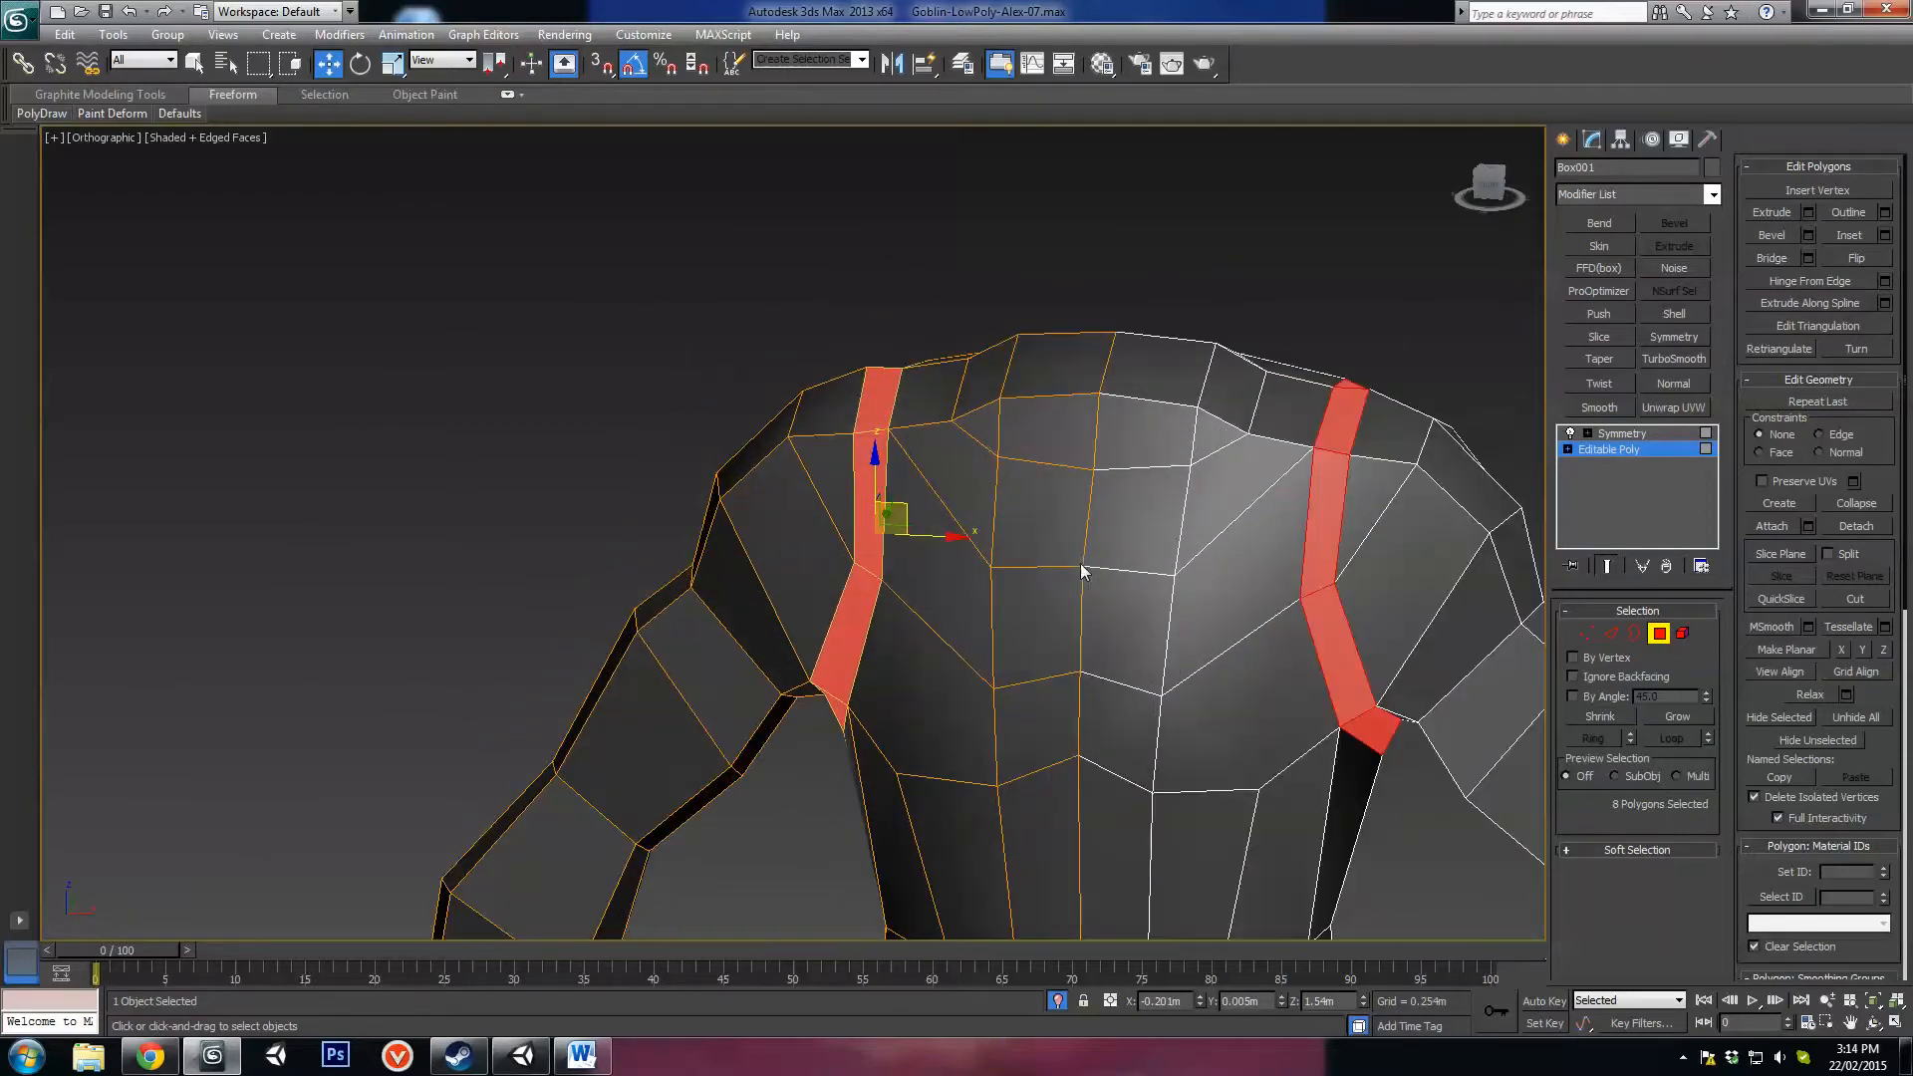
middle_click_drag(977, 575, 1055, 662, "alt")
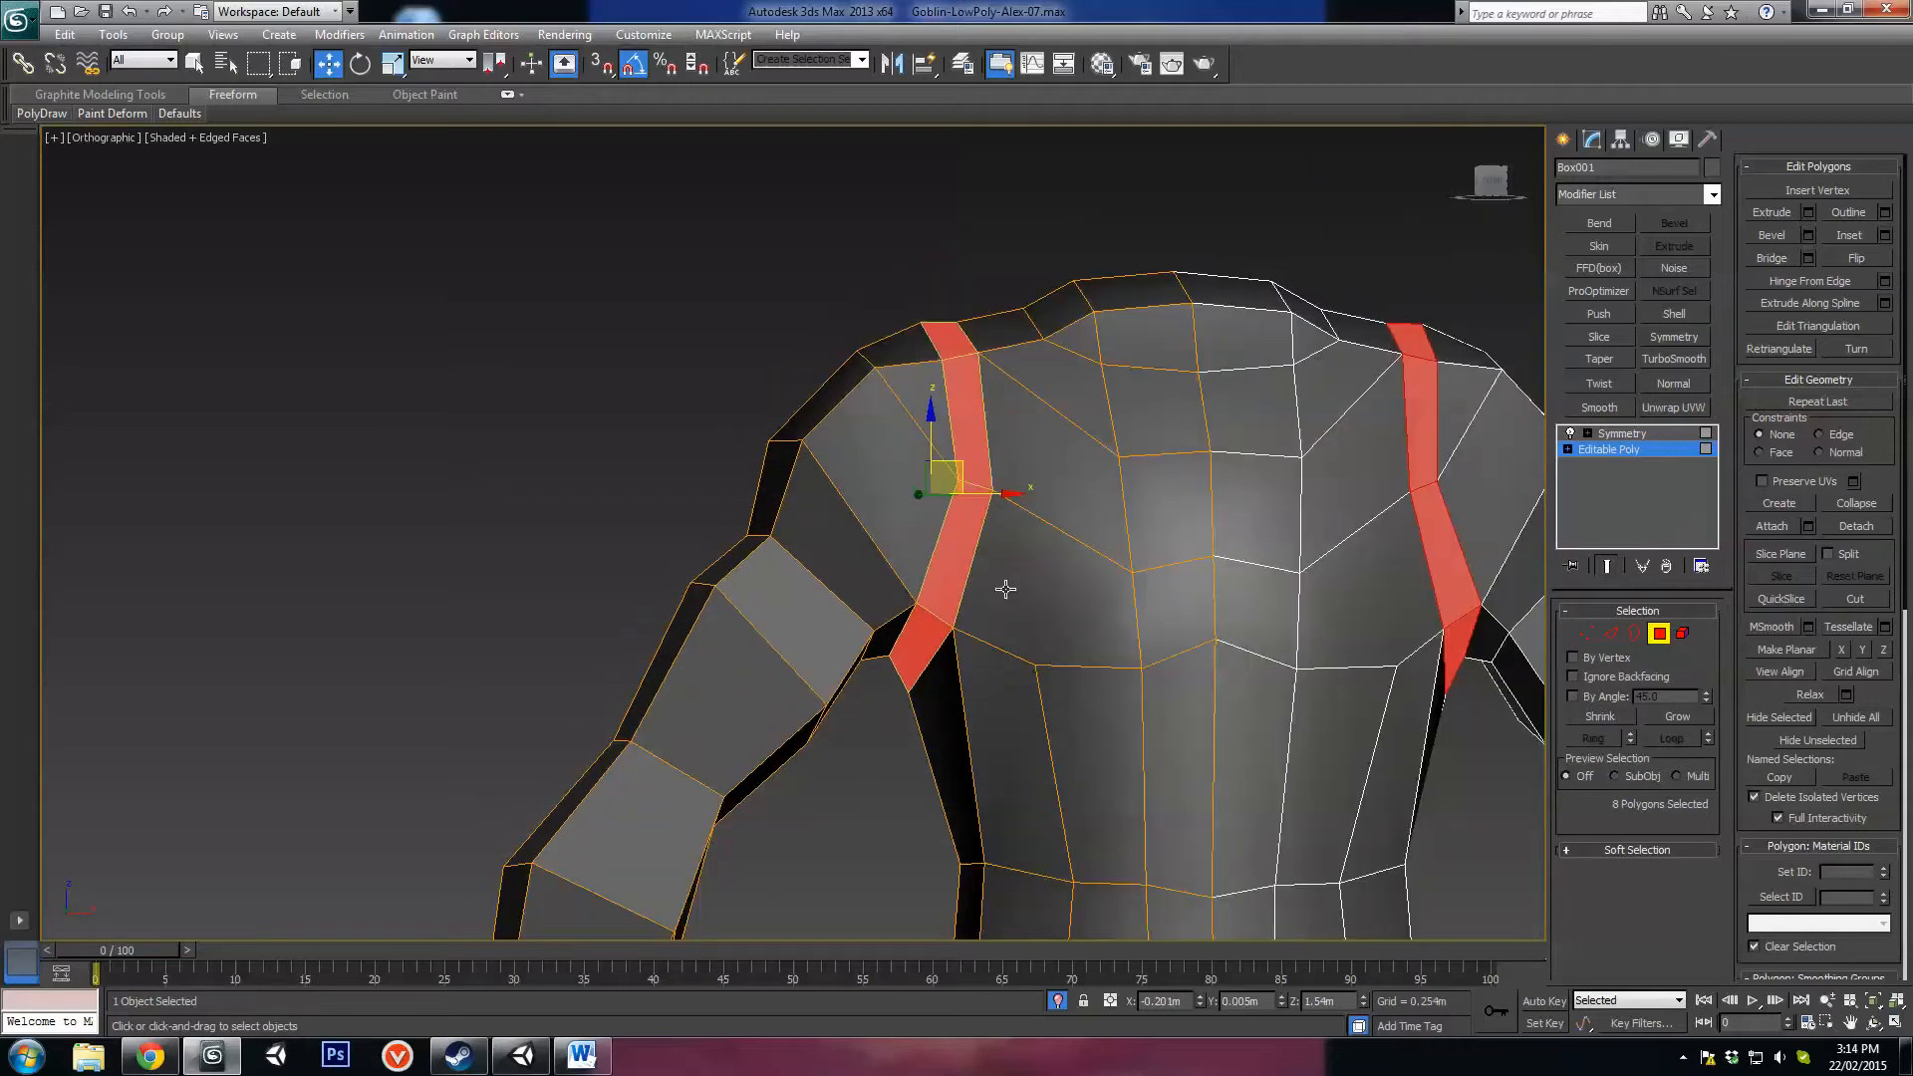
mouse_move(1008, 589)
middle_mouse_down("alt")
mouse_move(1076, 589)
mouse_move(991, 594)
mouse_move(1007, 596)
middle_mouse_up("alt")
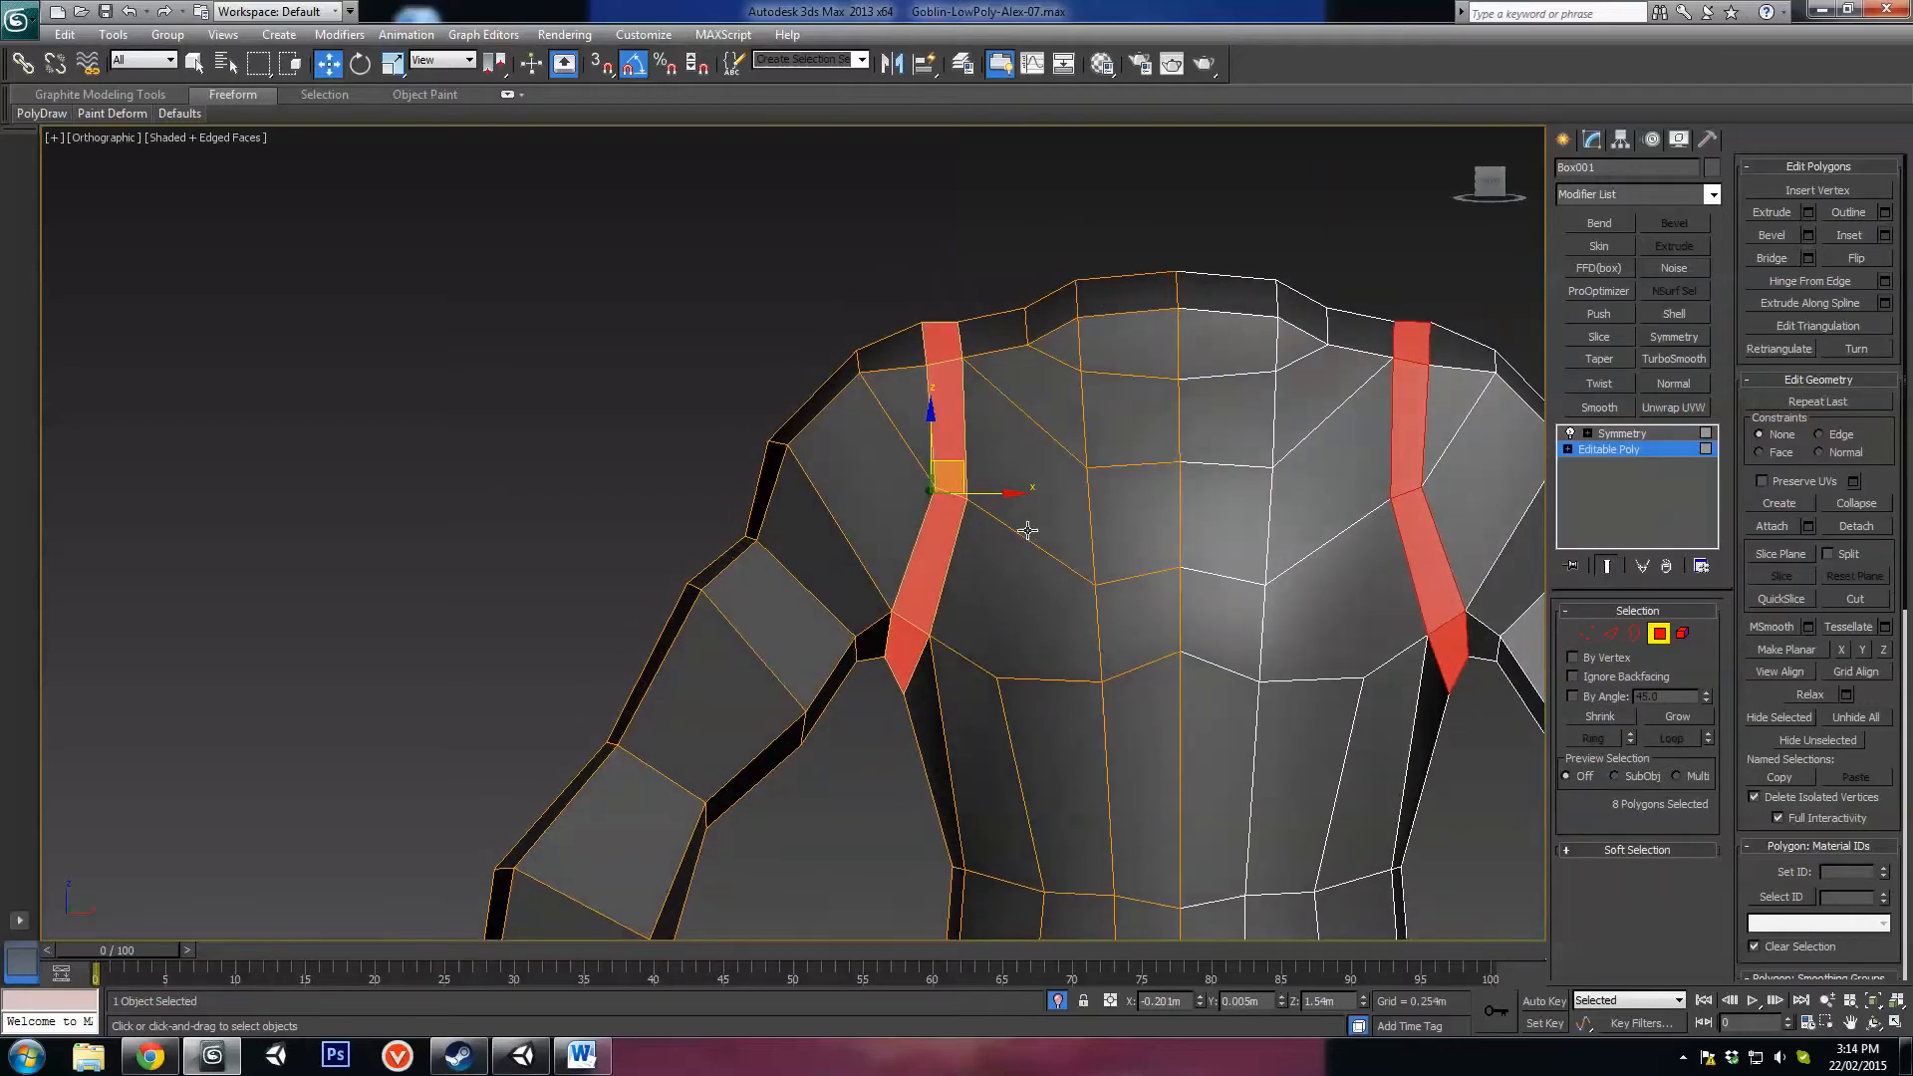
Step: Reposition the inner shoulder-loop vertex on the front and the mid-chest vertex beside the centre line to smooth the chest edge row
left_click(1616, 632)
scroll(1007, 589, "down", 2)
middle_click_drag(1008, 589, 953, 517, "alt")
scroll(930, 529, "up", 2)
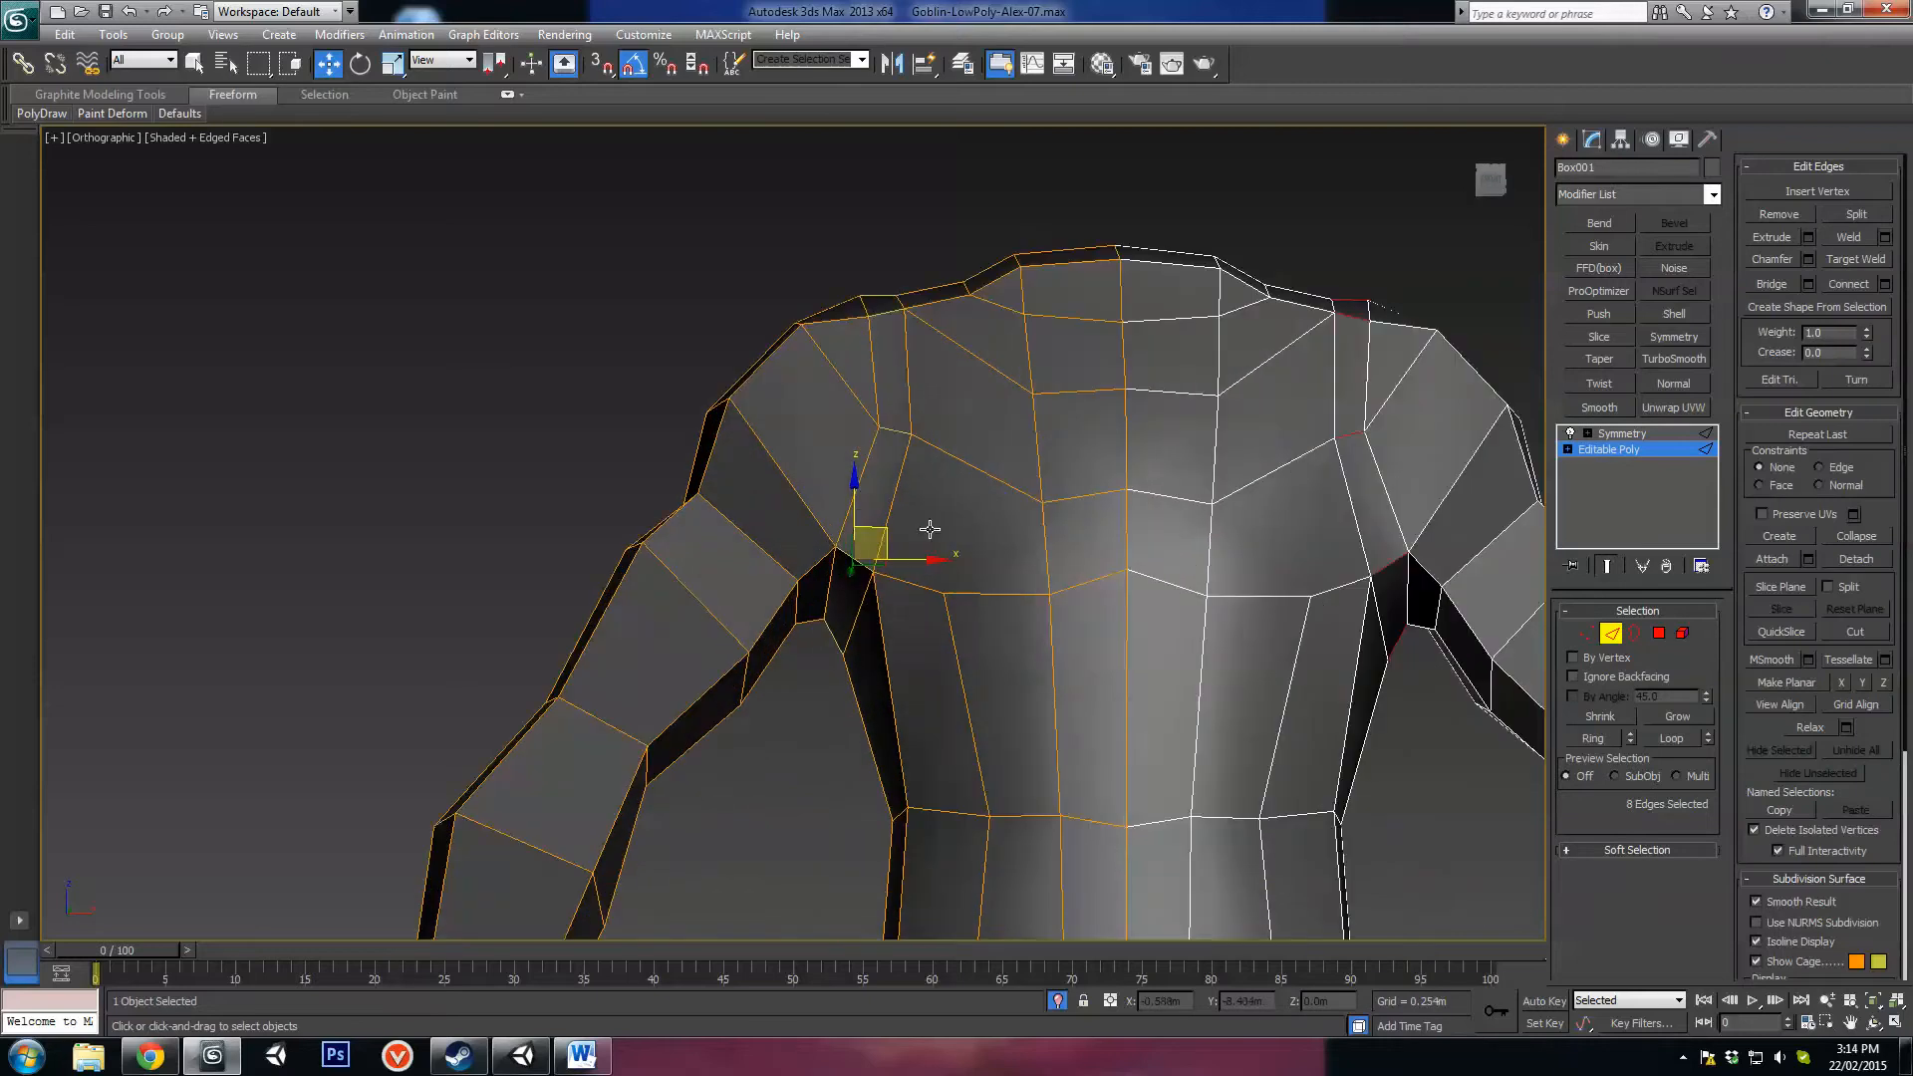
key("1")
left_click(911, 435)
scroll(944, 429, "up", 1)
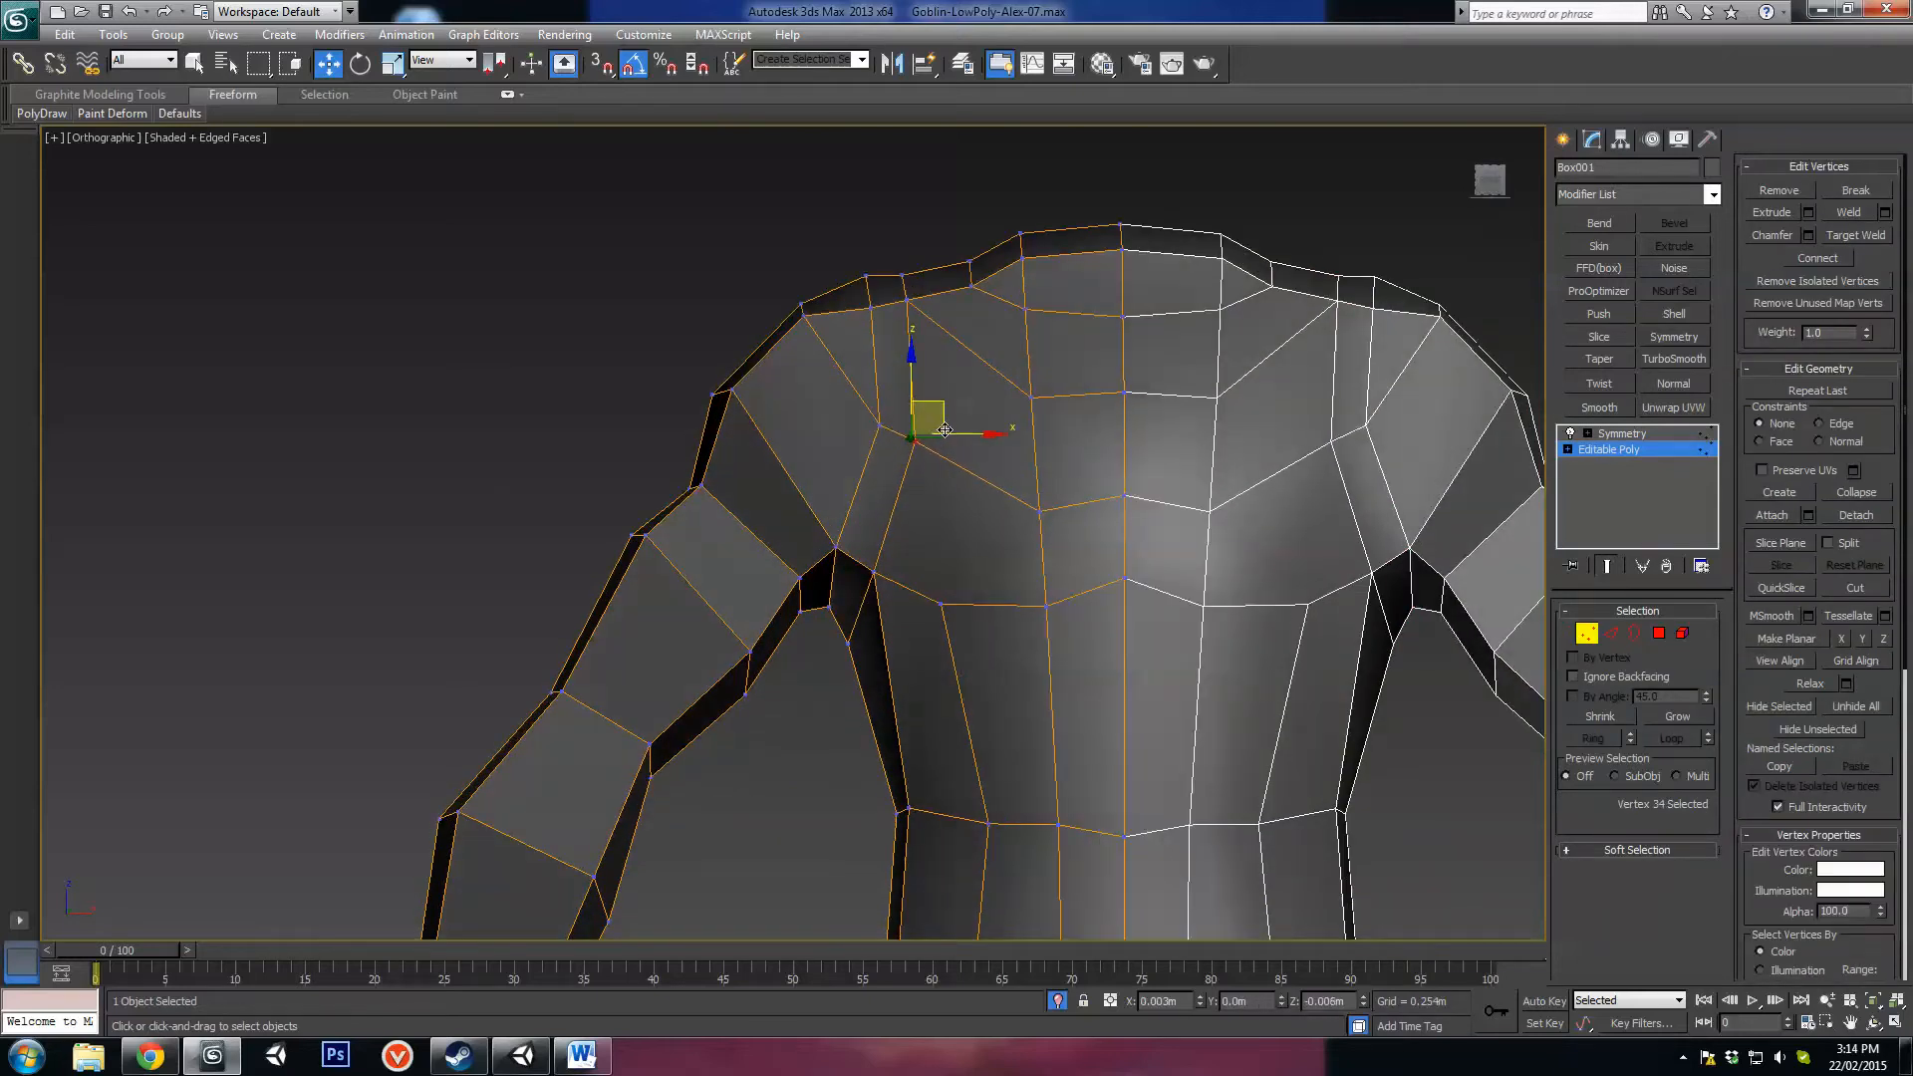
left_click_drag(945, 429, 944, 430)
left_click(1039, 511)
left_click_drag(1066, 494, 1056, 471)
Step: Reposition the upper chest vertices on and beside the centre line so the horizontal edge rows curve down towards the middle
left_click(1032, 398)
middle_click_drag(1081, 380, 1076, 380, "alt")
left_click_drag(1064, 369, 1156, 390)
left_click(1126, 390)
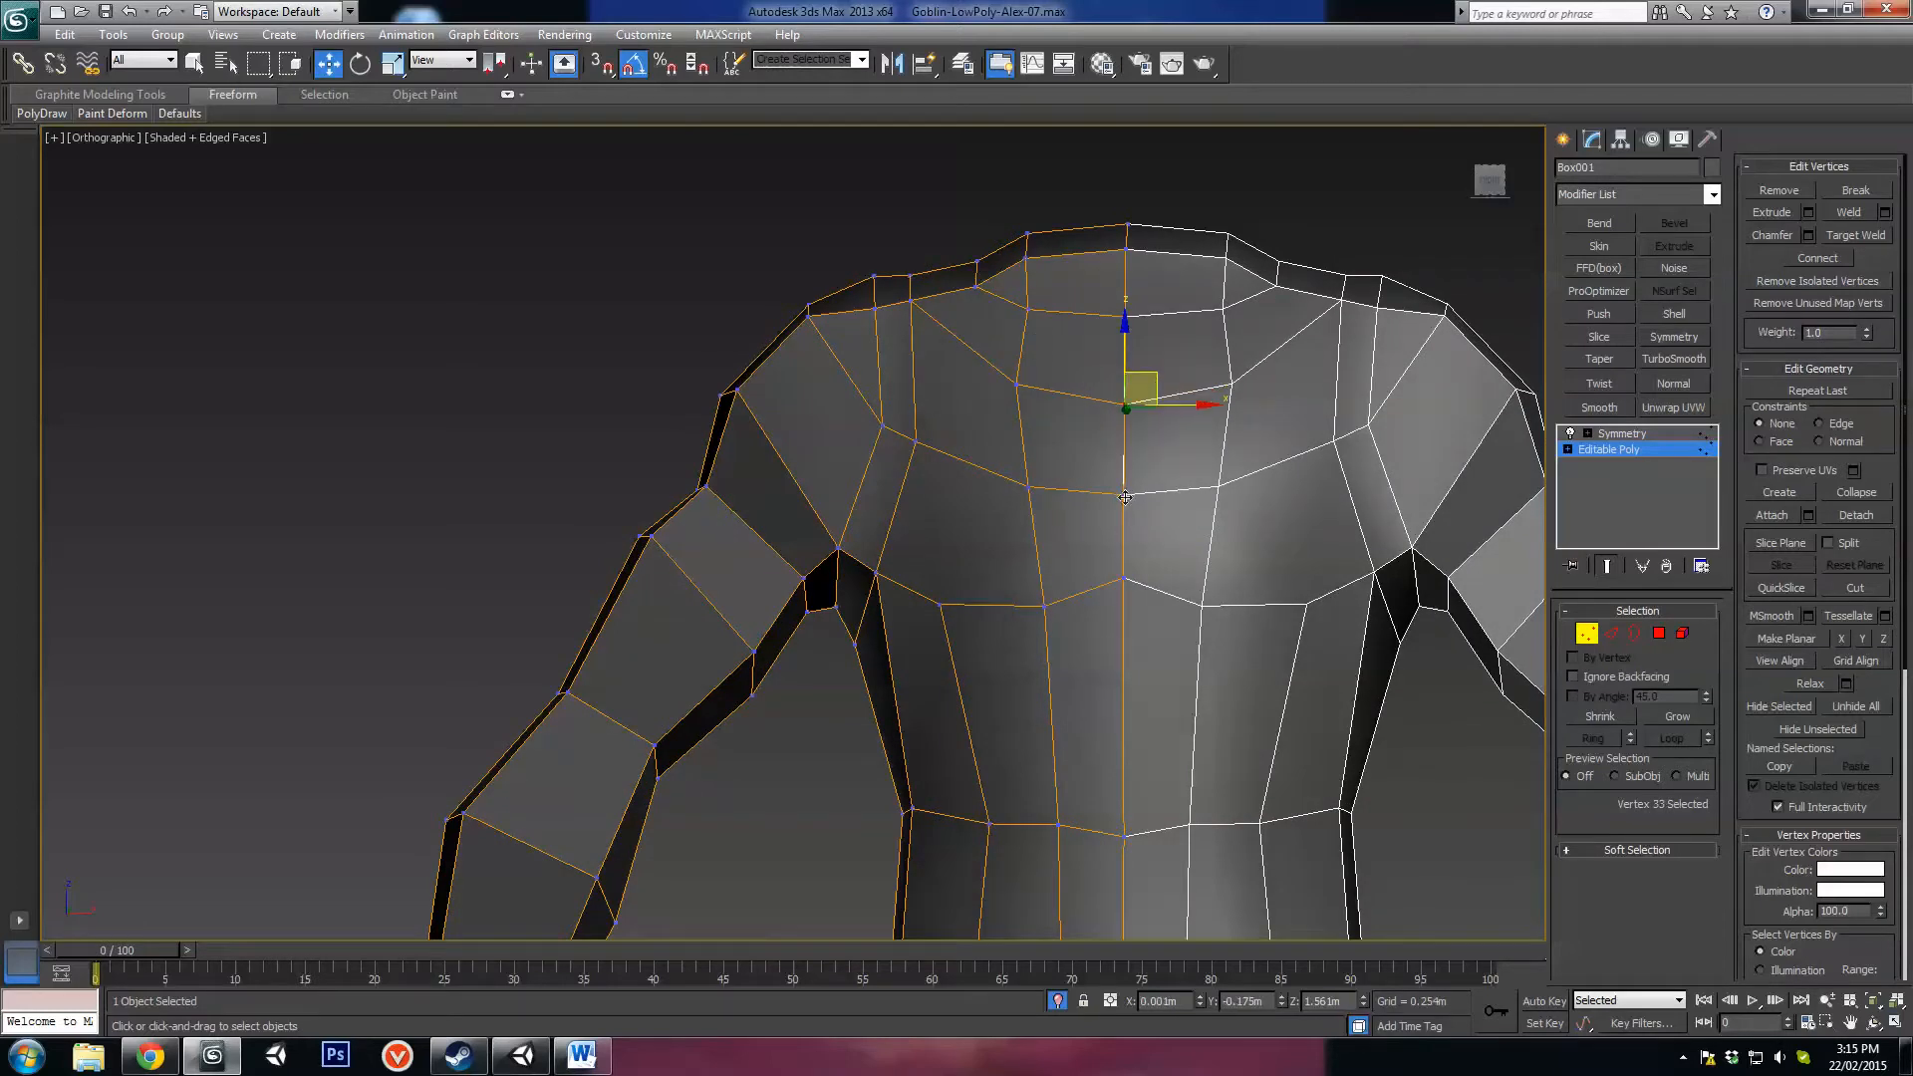
left_click(1125, 496)
middle_click_drag(1159, 430, 1133, 496)
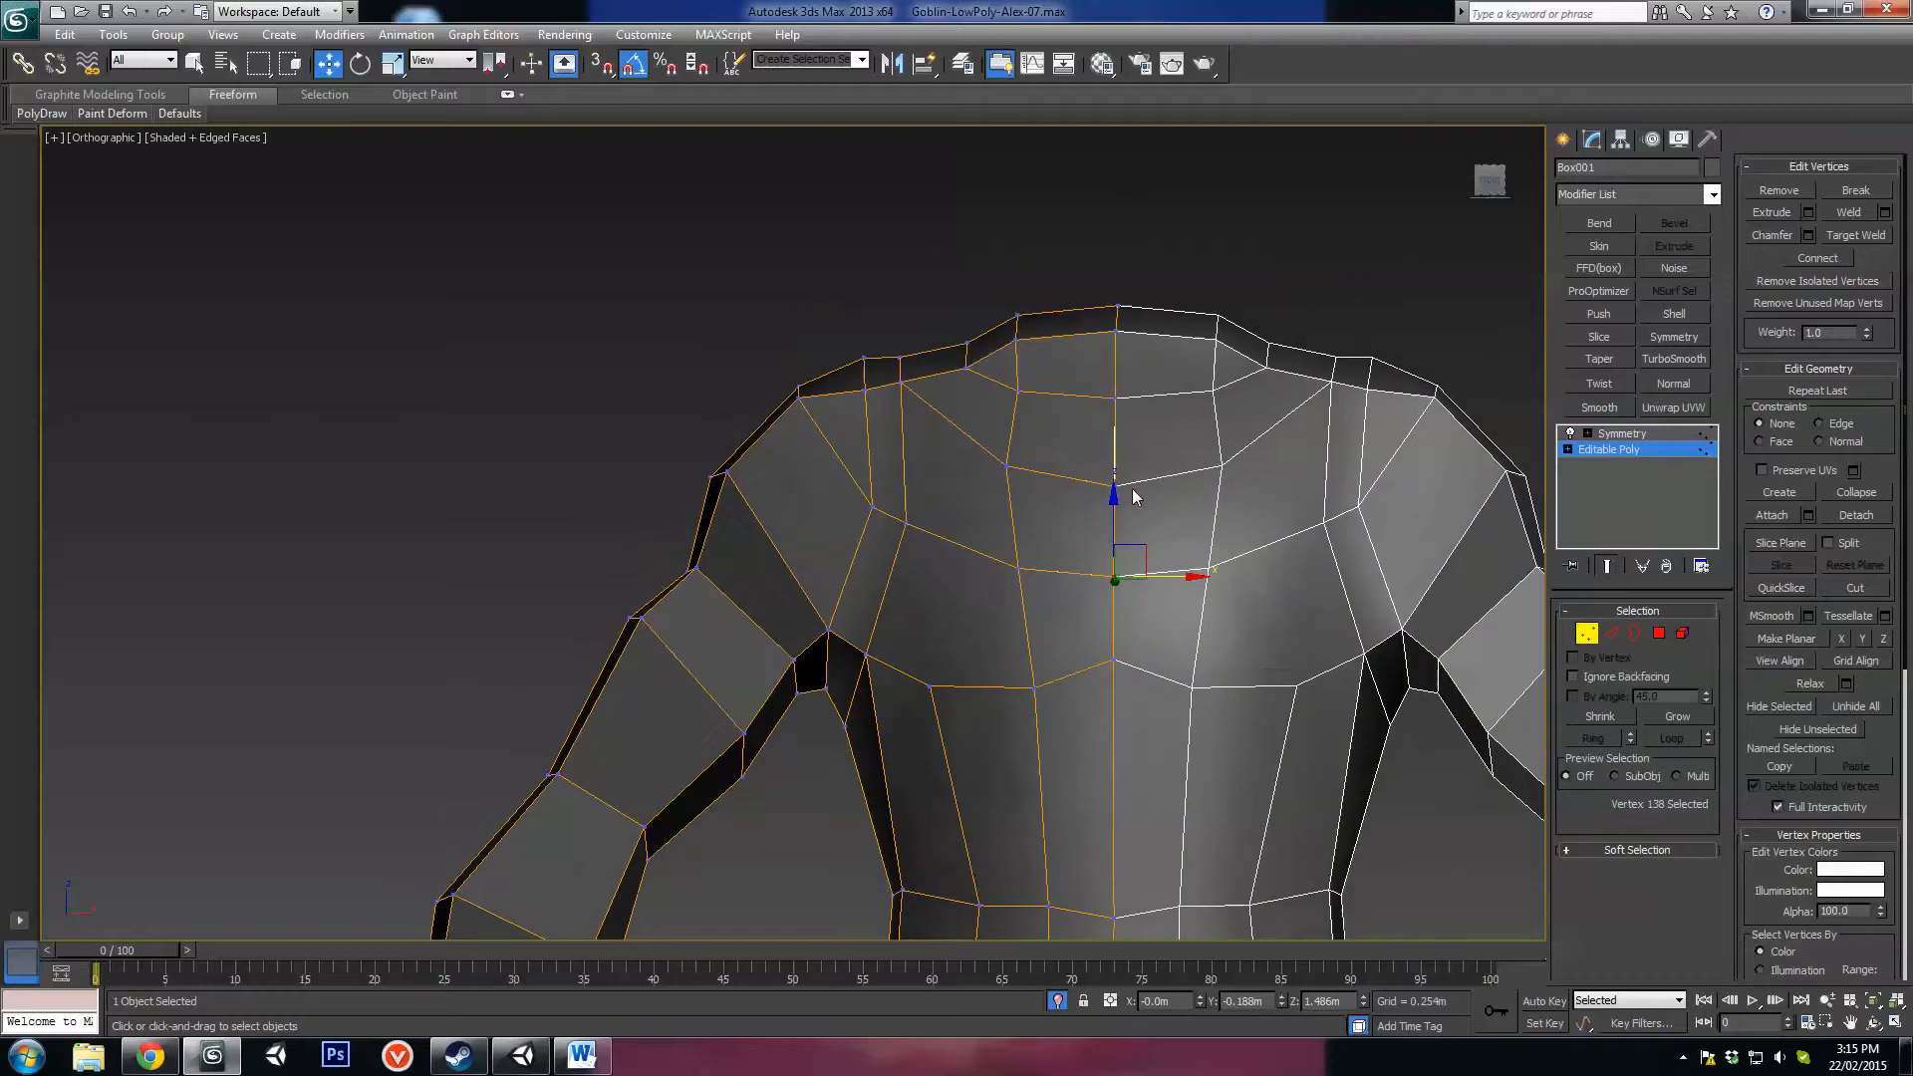
left_click(1114, 395)
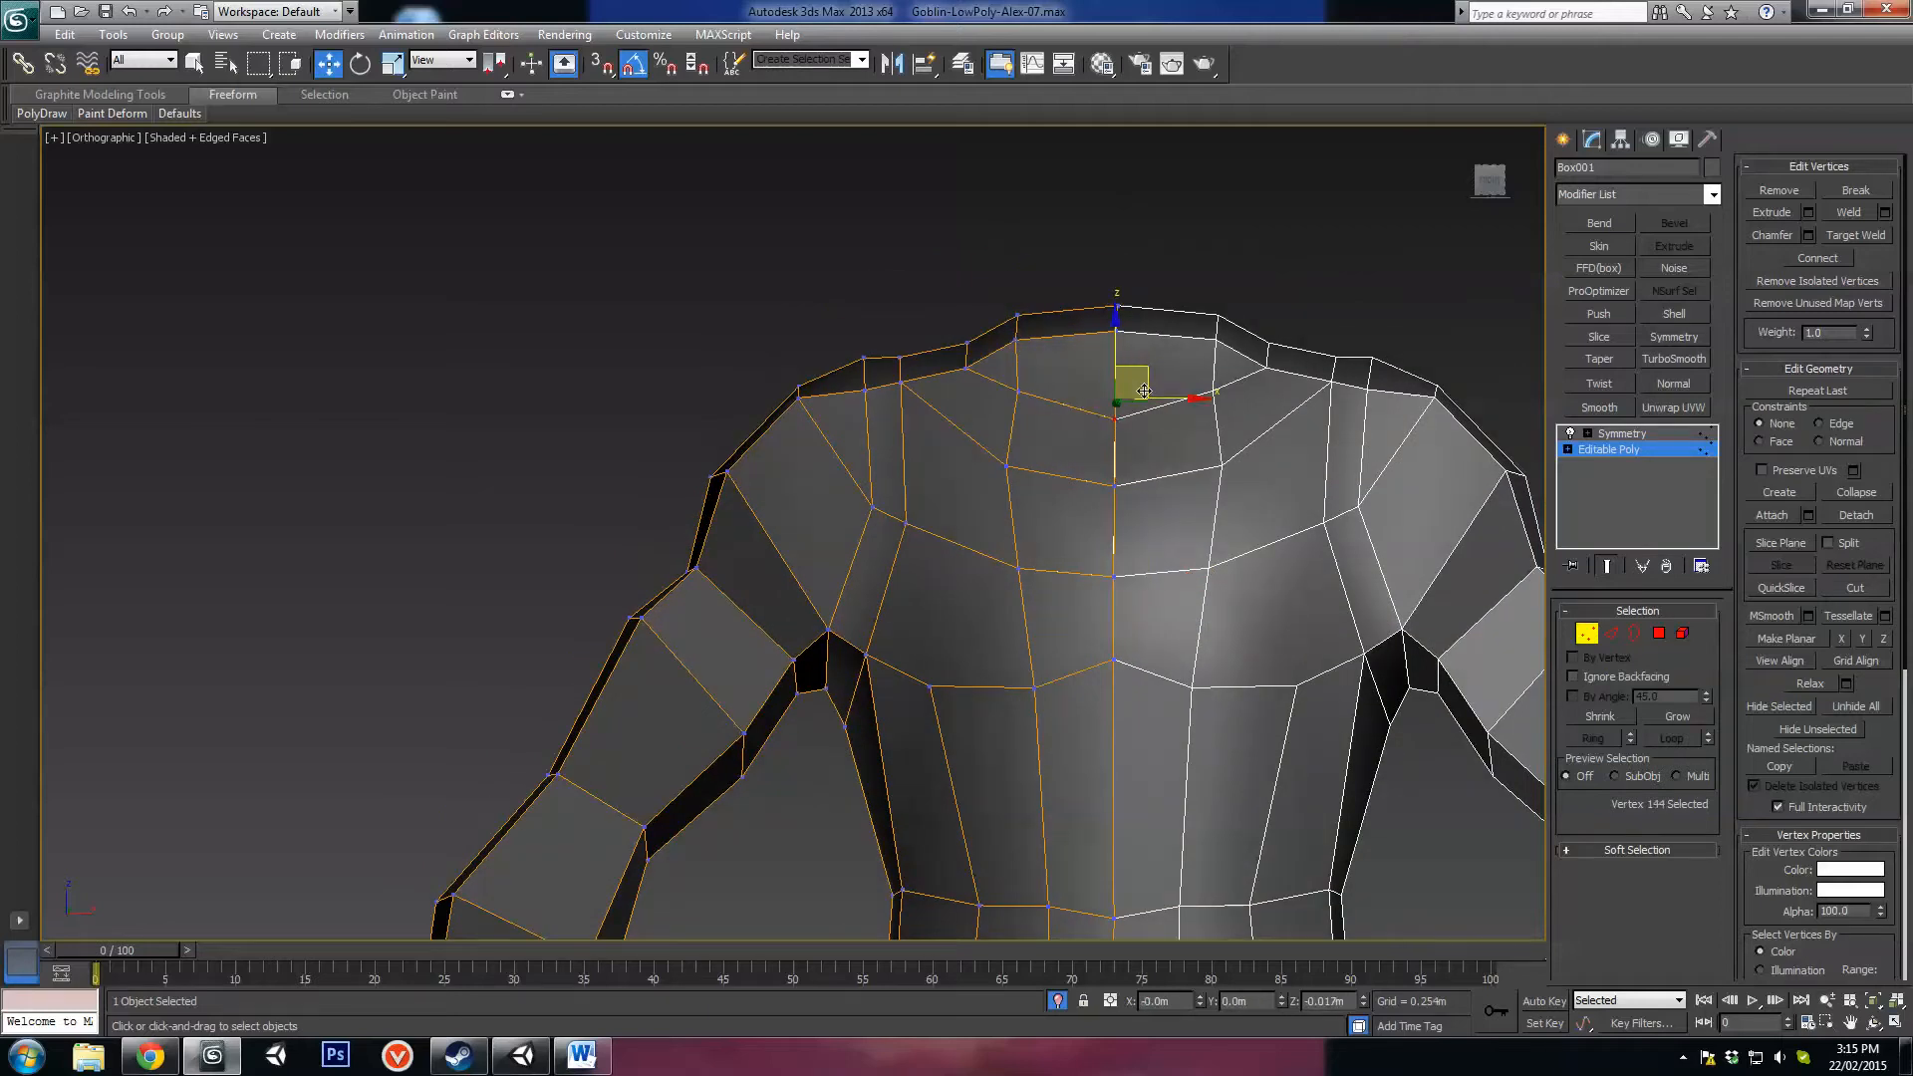
left_click(1017, 398)
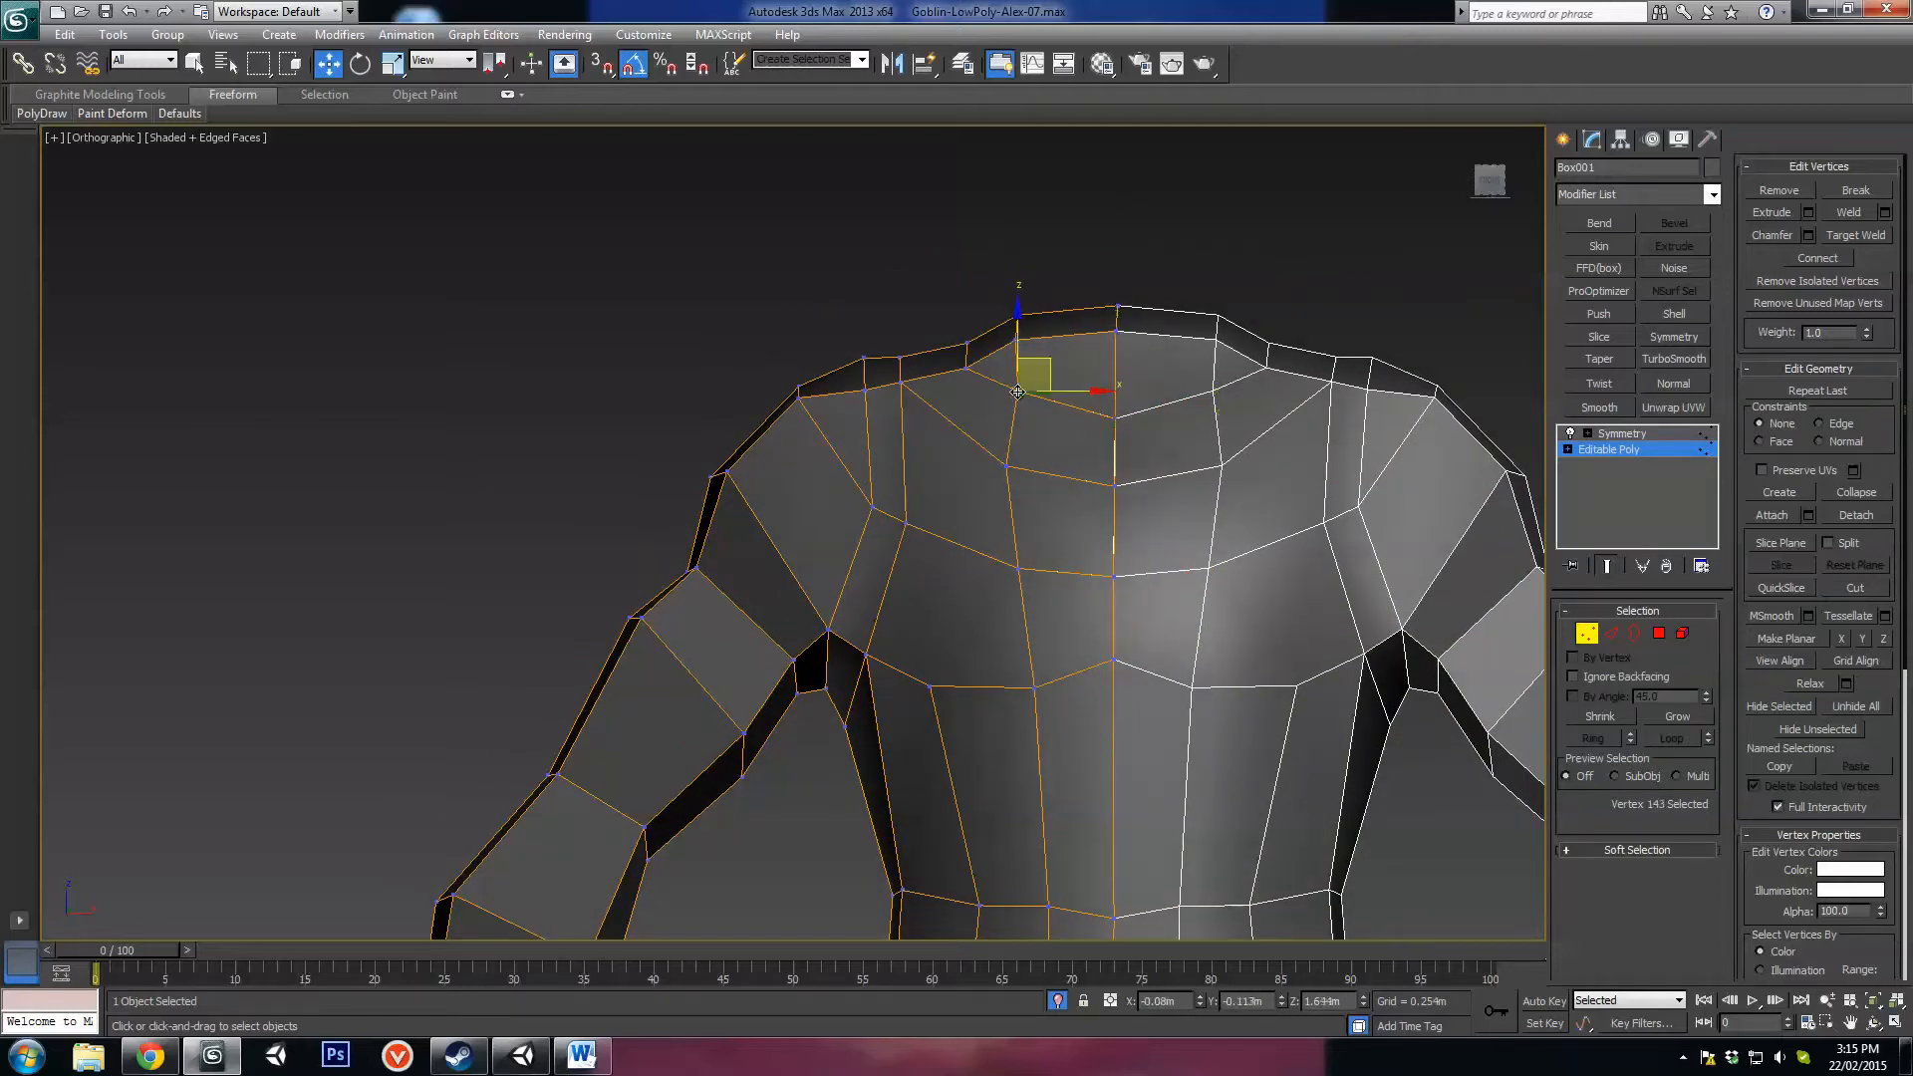
Step: Adjust the depth of the top centre chest vertex and the chest vertices beside the centre line to round the chest profile
middle_click_drag(946, 385, 964, 510, "alt")
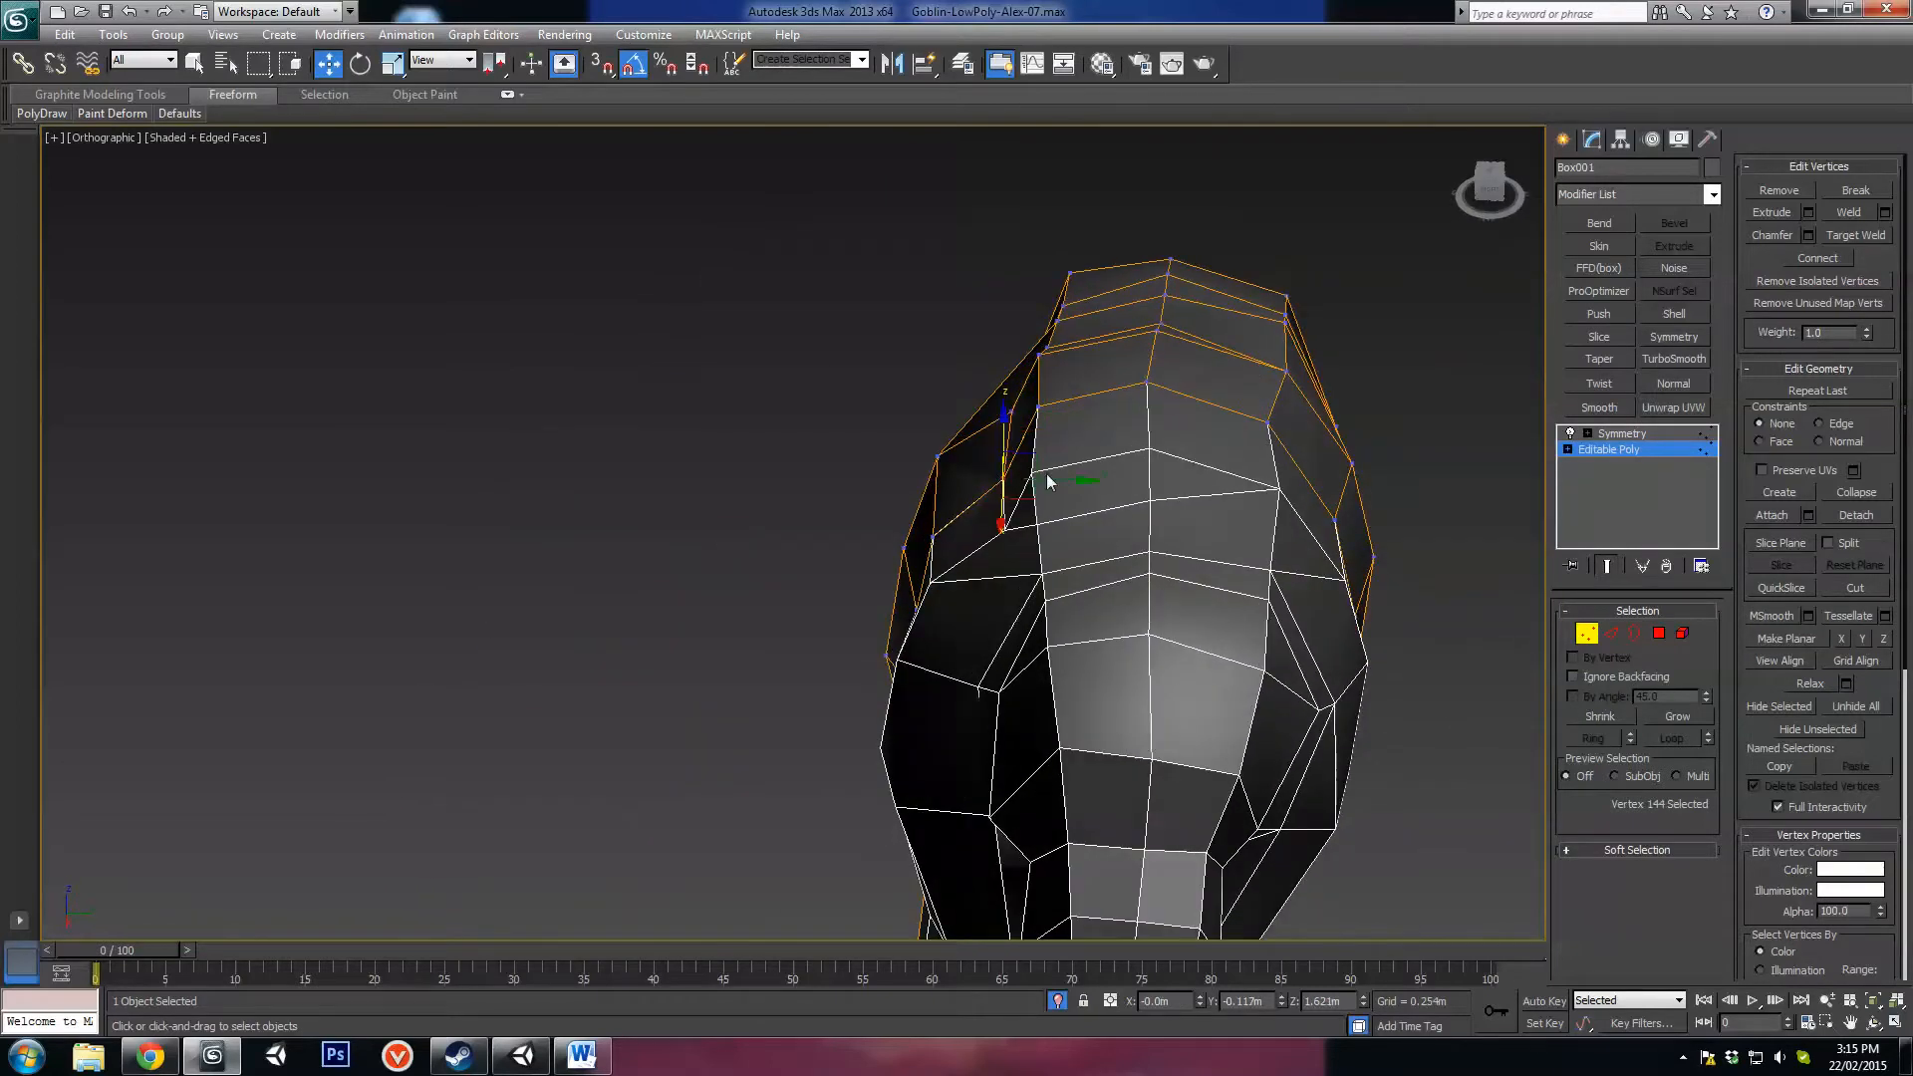
left_click_drag(1044, 477, 1012, 479)
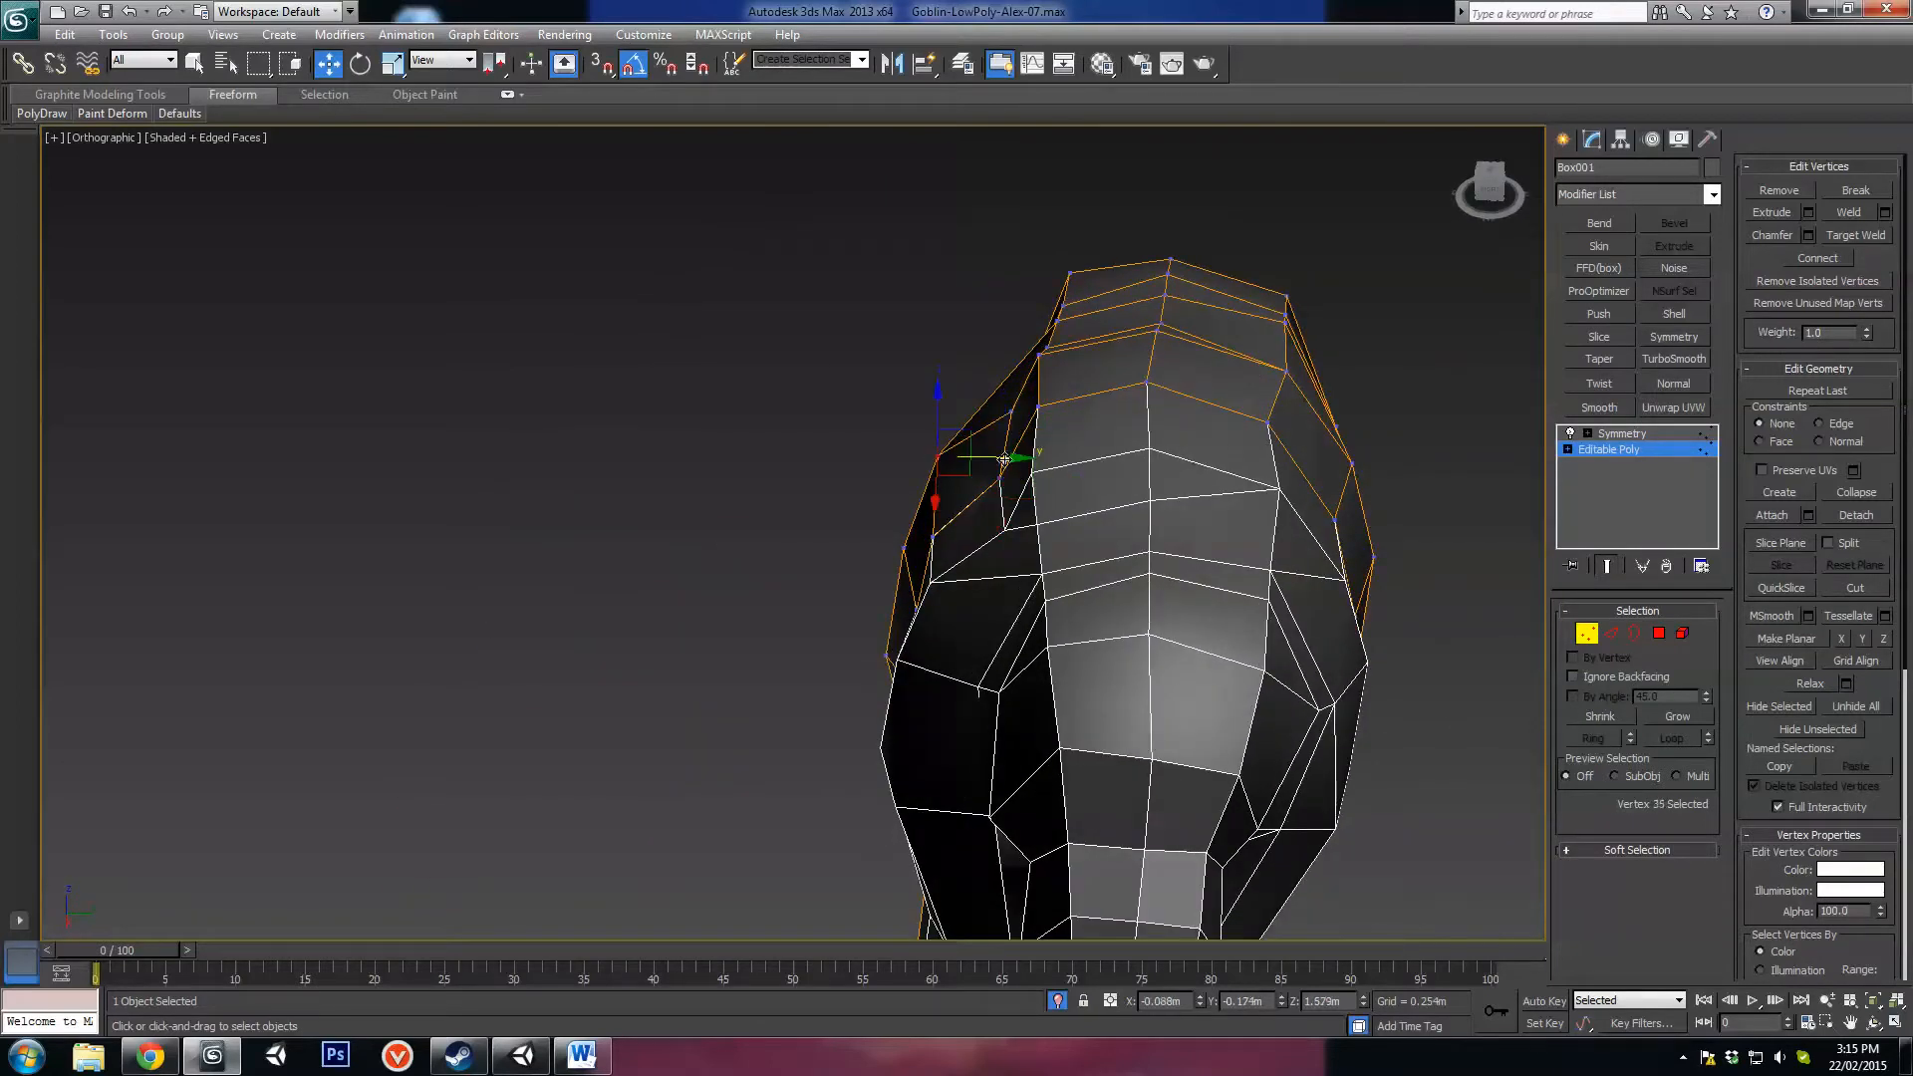
left_click(953, 457)
left_click(906, 551)
middle_click_drag(905, 551, 958, 580, "alt")
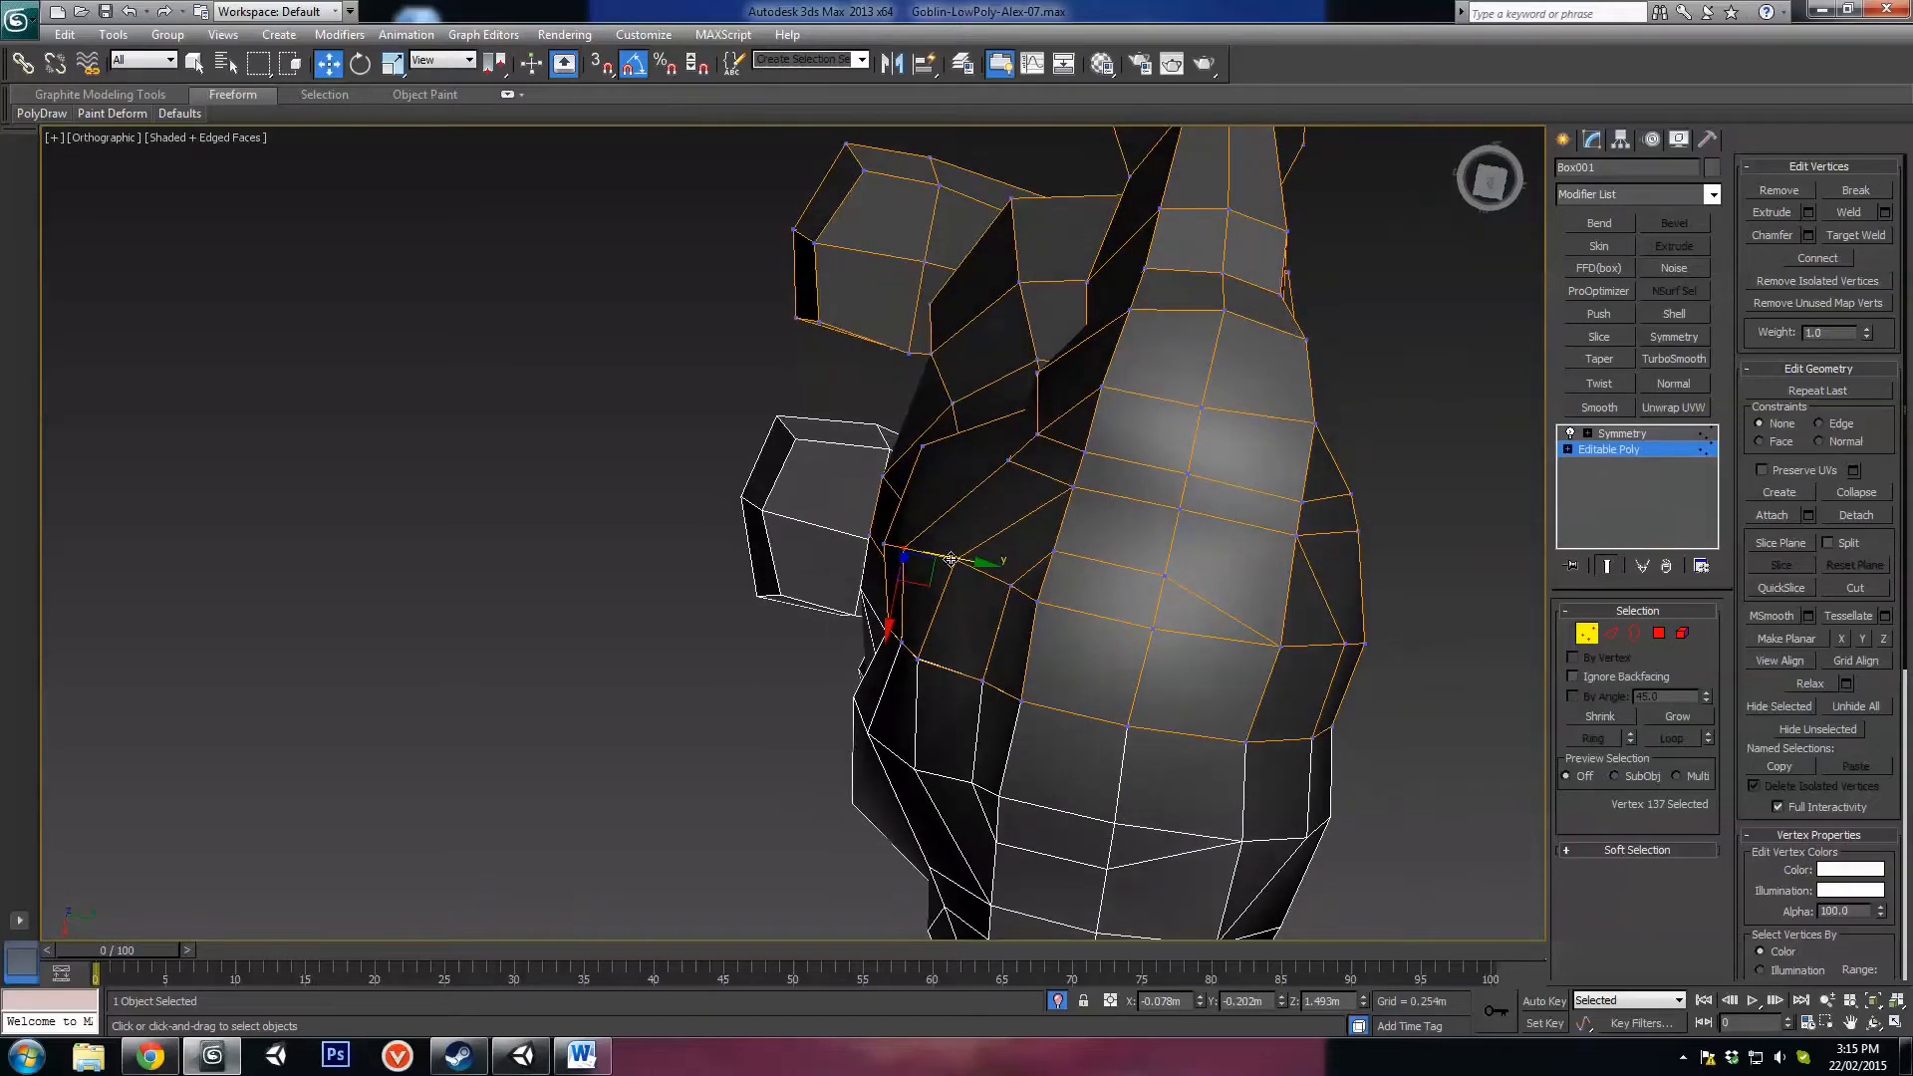
left_click_drag(950, 560, 956, 561)
Step: Adjust the depth of the mid-chest centre-line vertex, and reposition the outer vertex at the lower edge of the chest
left_click(902, 650)
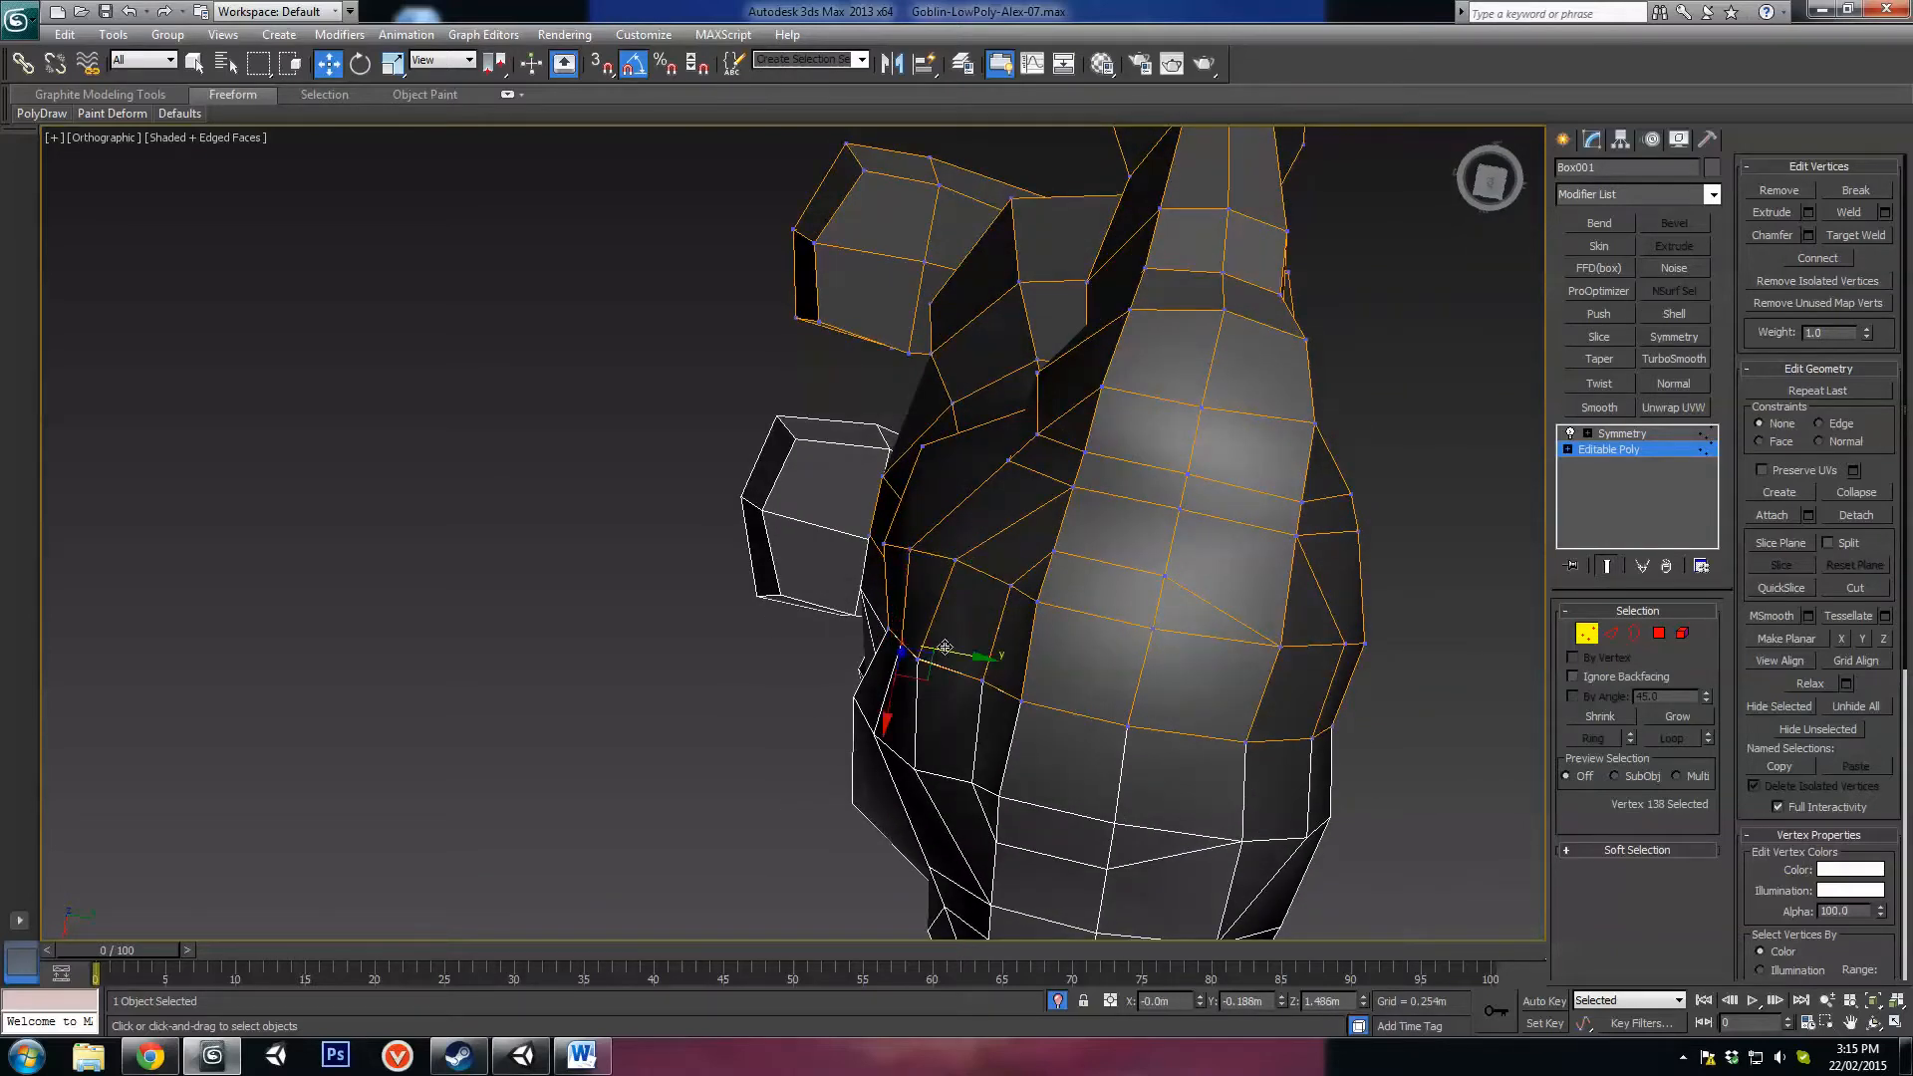
middle_click_drag(932, 650, 1032, 367, "alt")
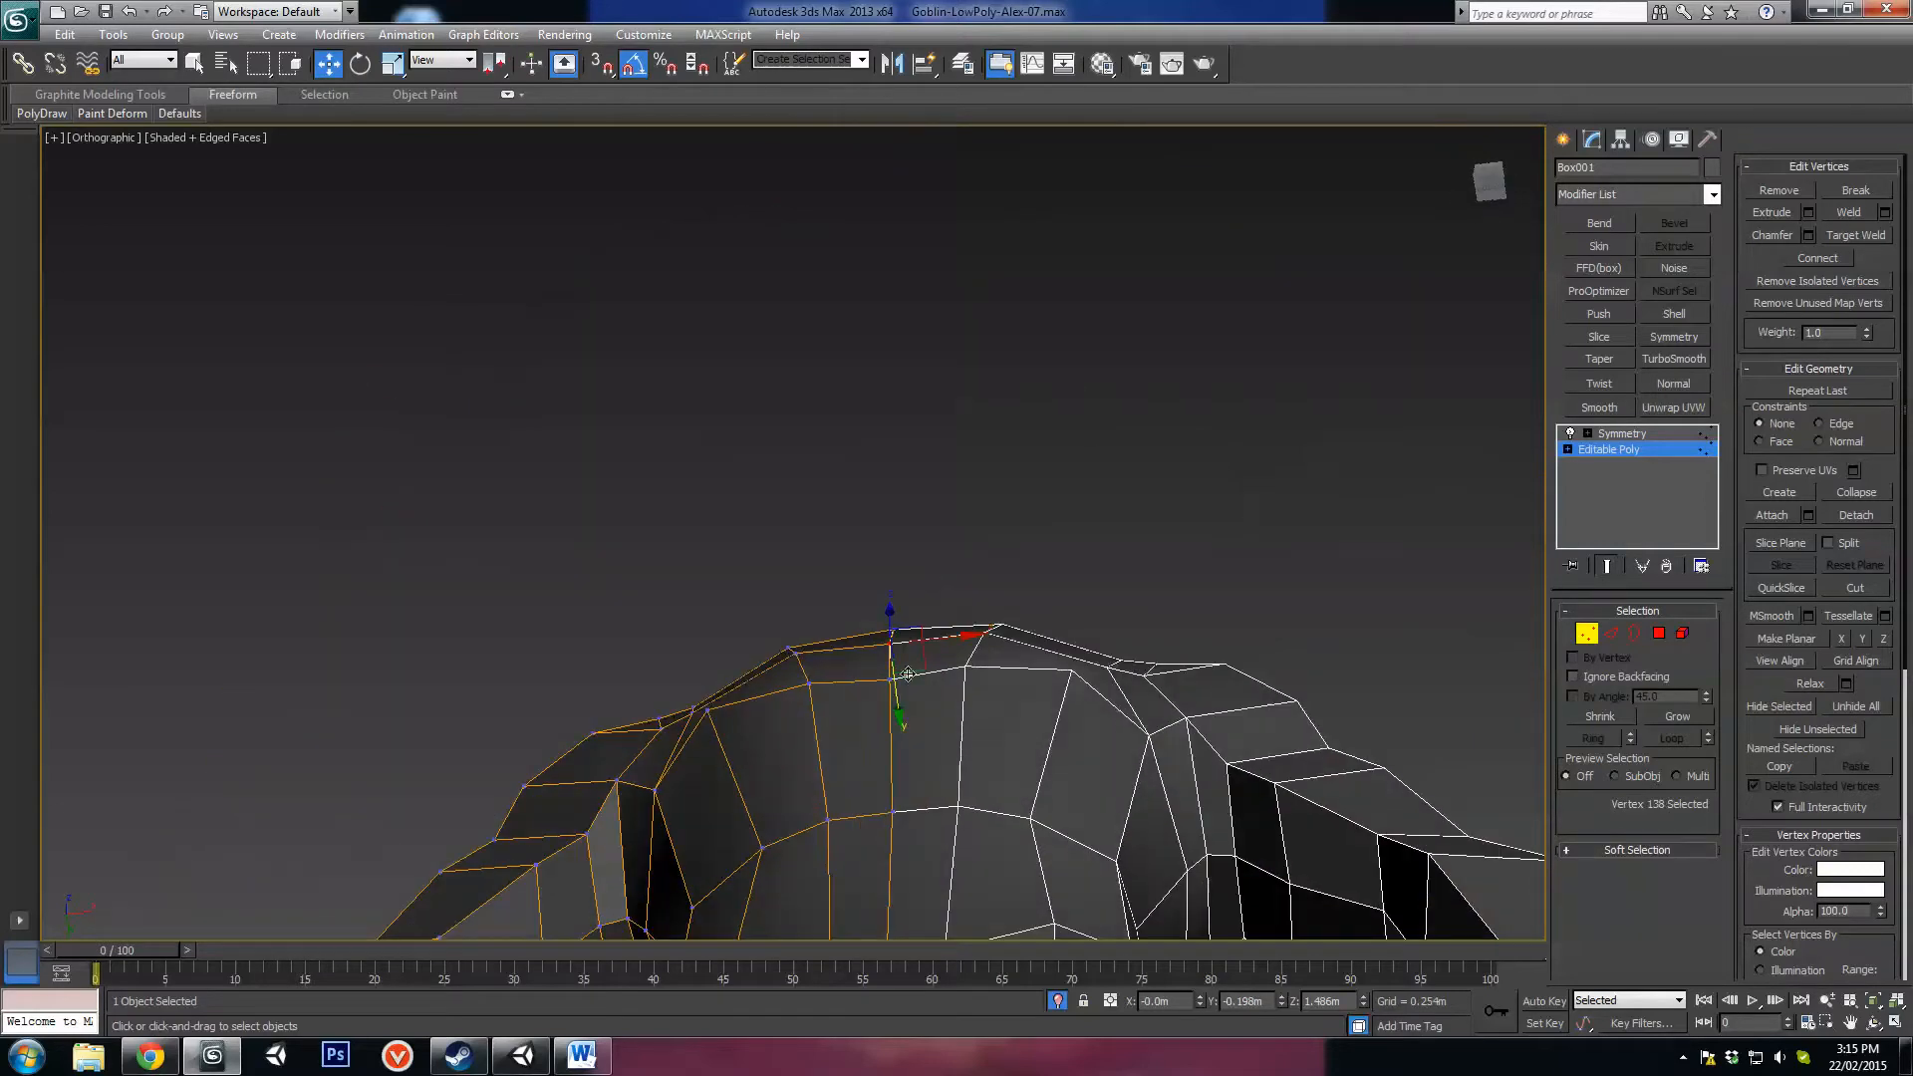
middle_click_drag(900, 700, 846, 649, "alt")
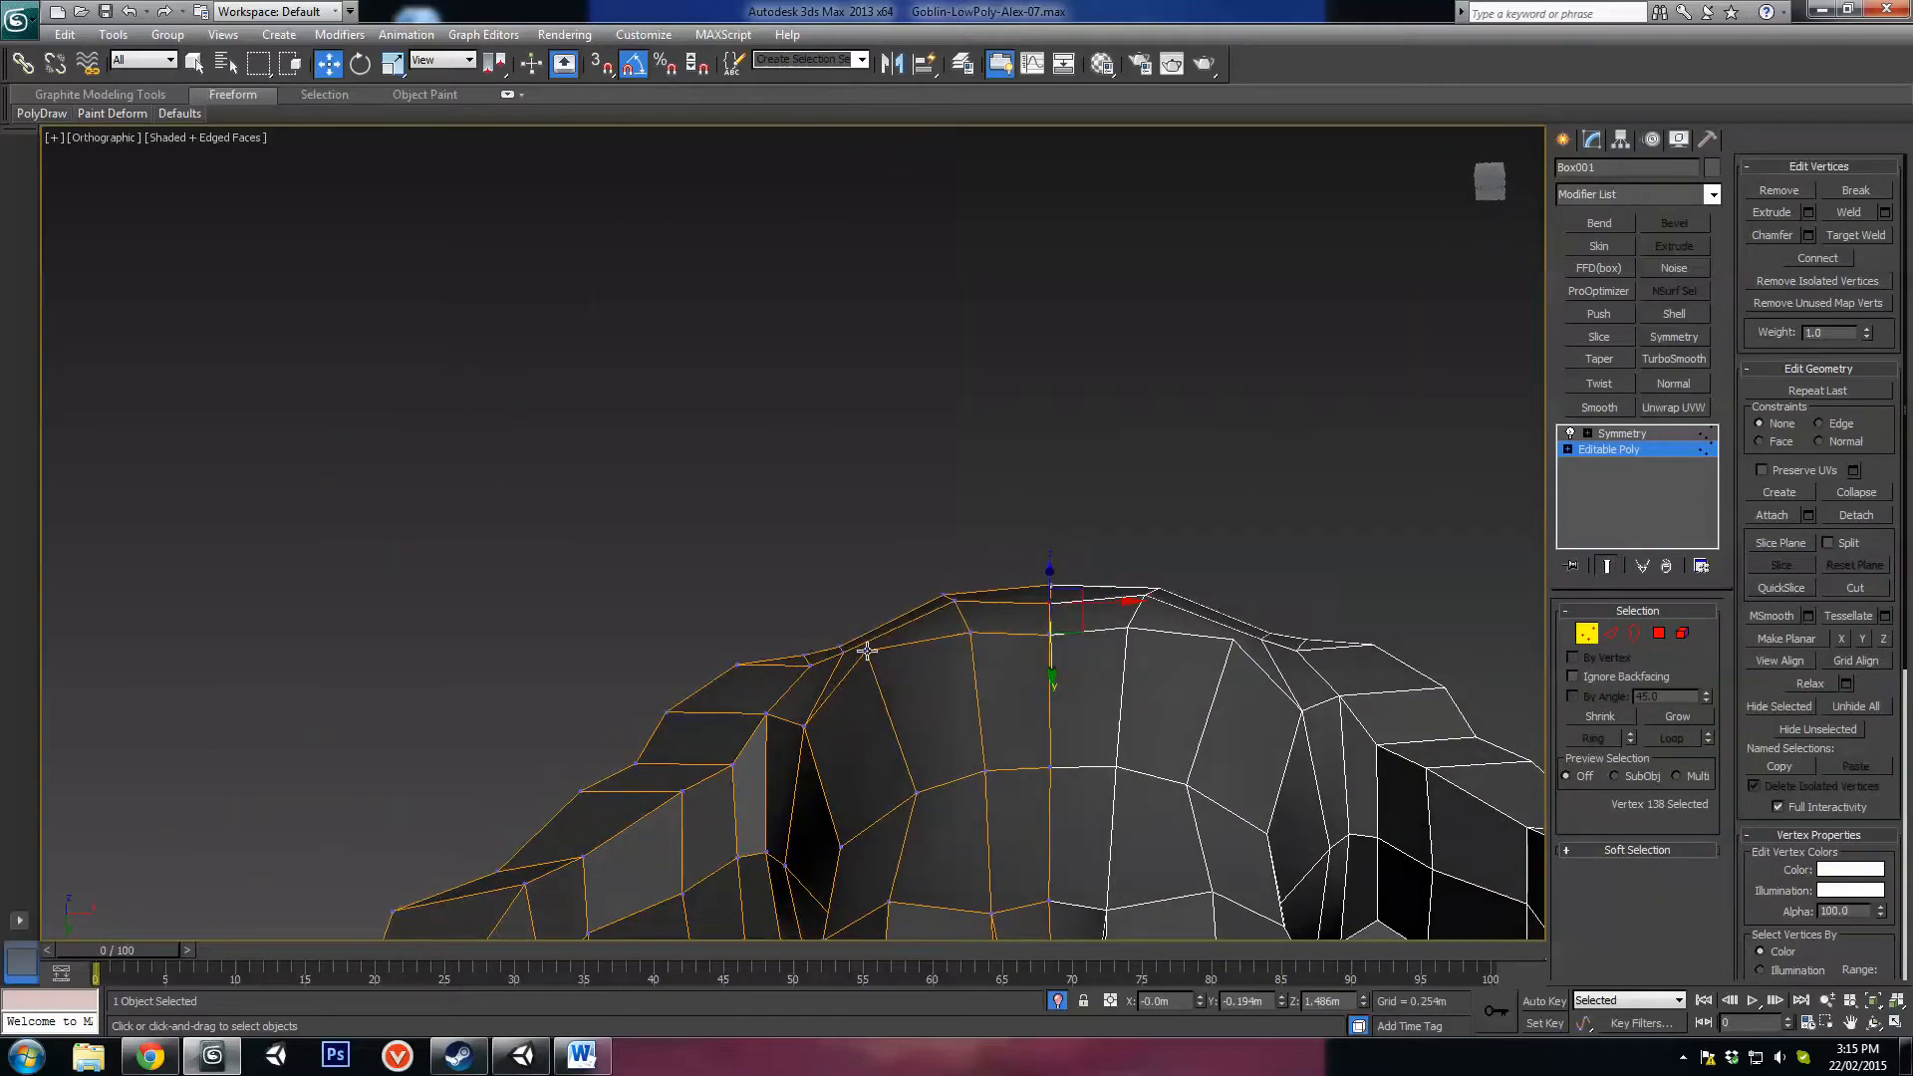
left_click(867, 651)
left_click_drag(872, 702, 871, 724)
Step: Remove the vertical edges on the front of the torso running from the outer lower chest down through the waist to the hip
middle_click_drag(871, 723, 1146, 567, "alt")
middle_click_drag(1114, 724, 1505, 592, "alt")
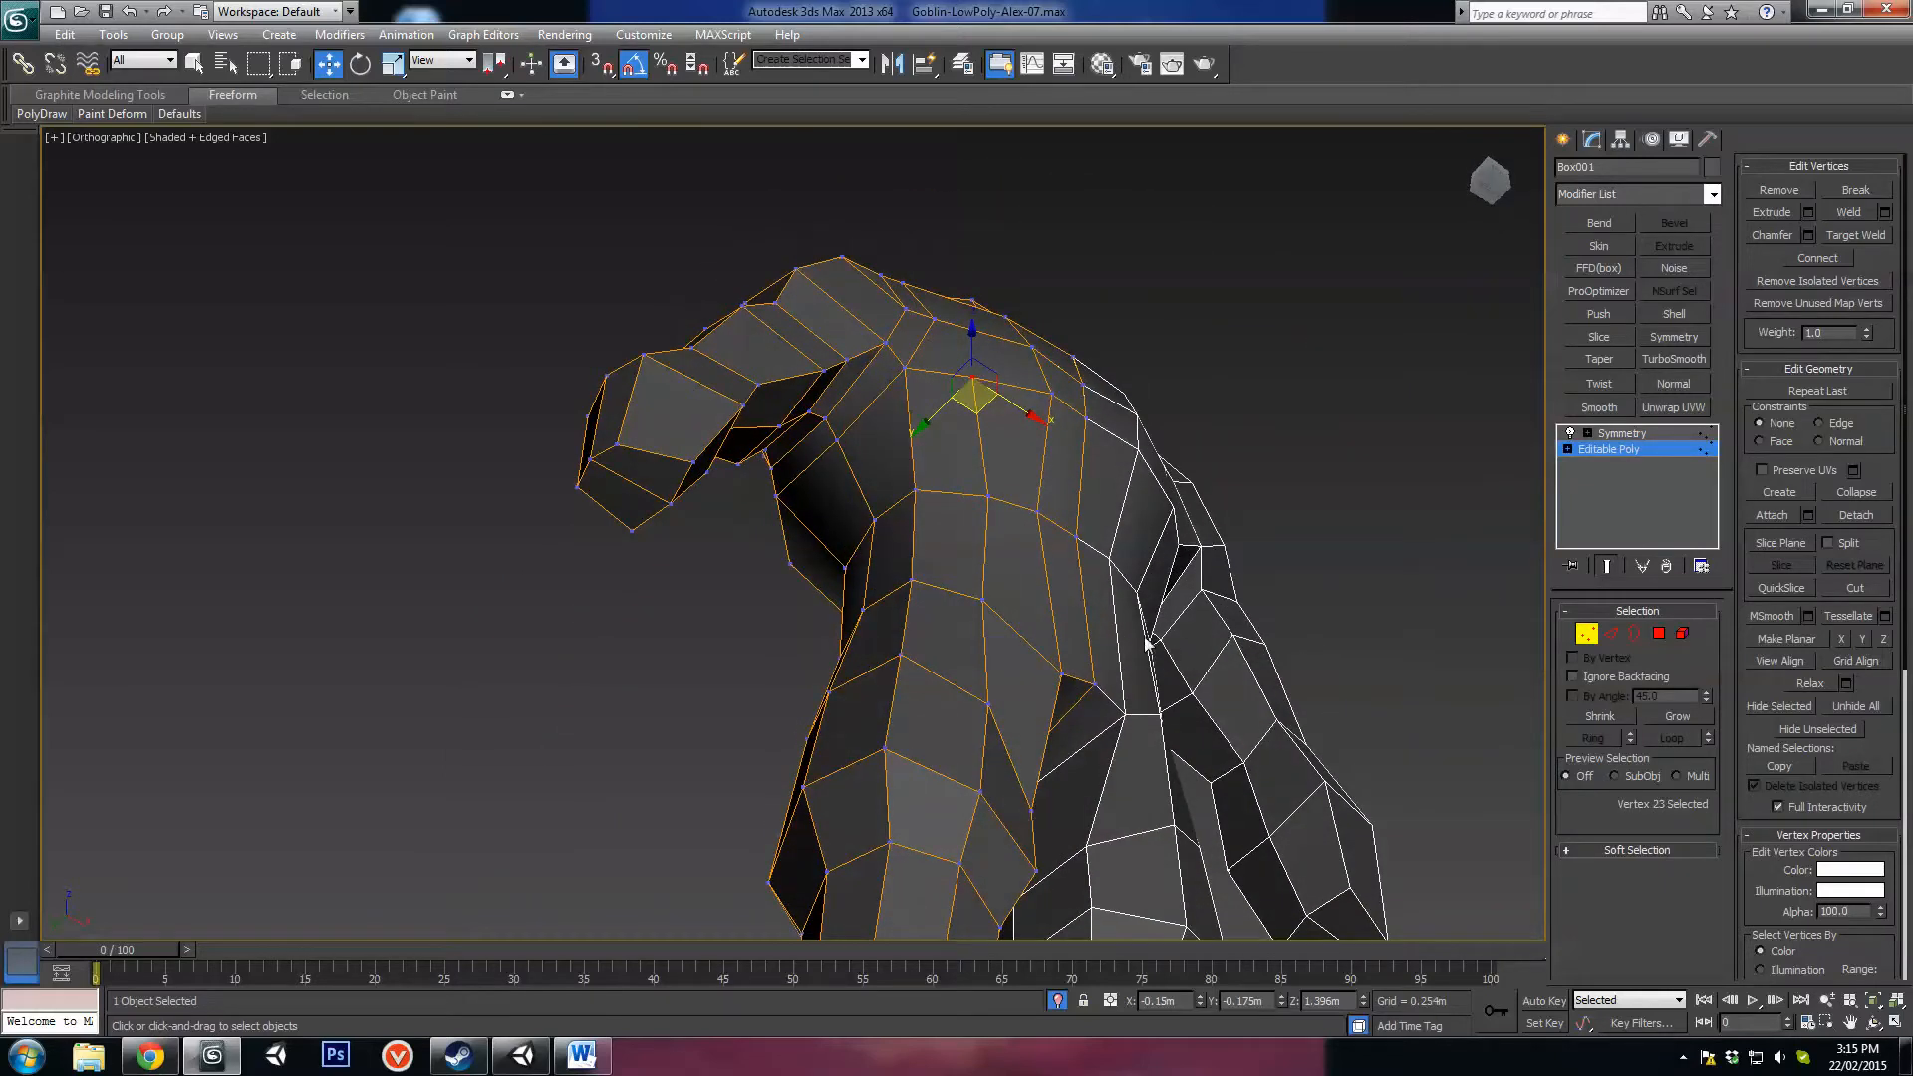
middle_click_drag(1124, 560, 988, 553, "alt")
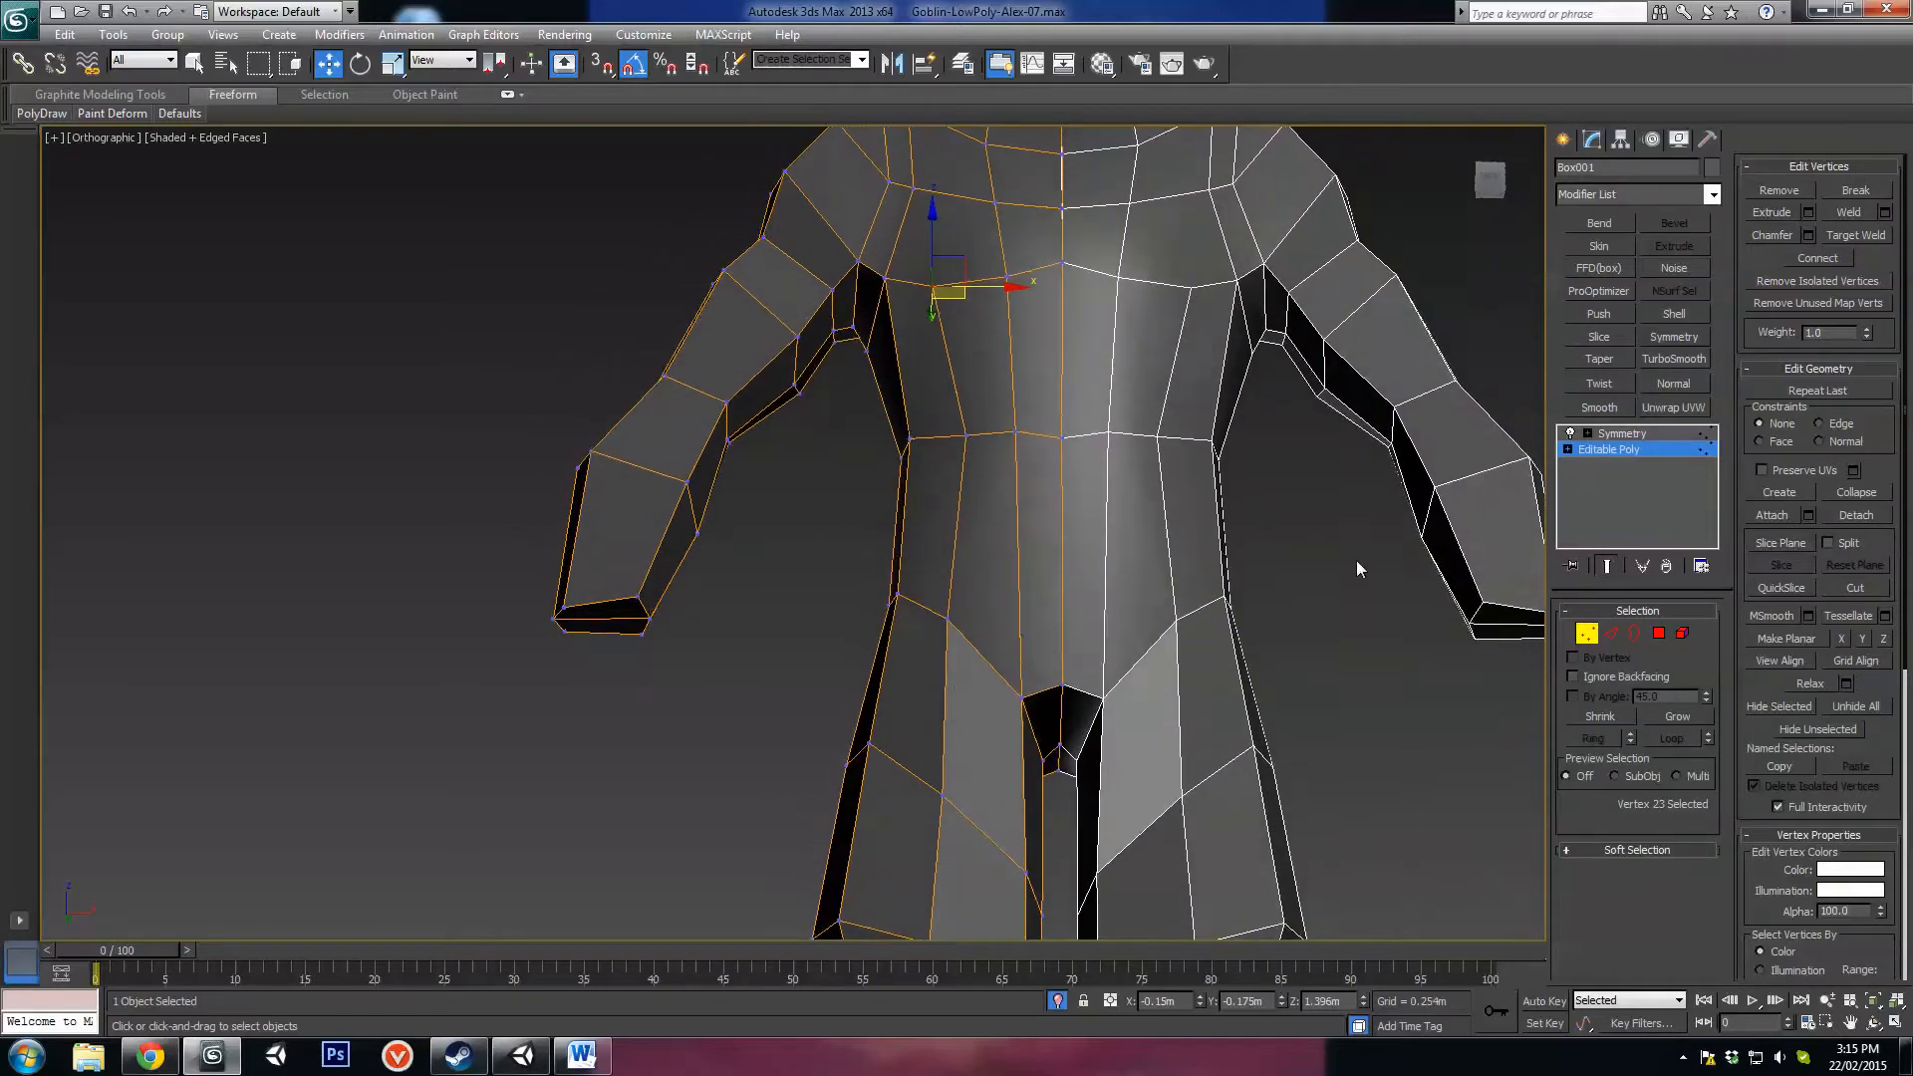
left_click(1611, 633)
left_click(954, 387)
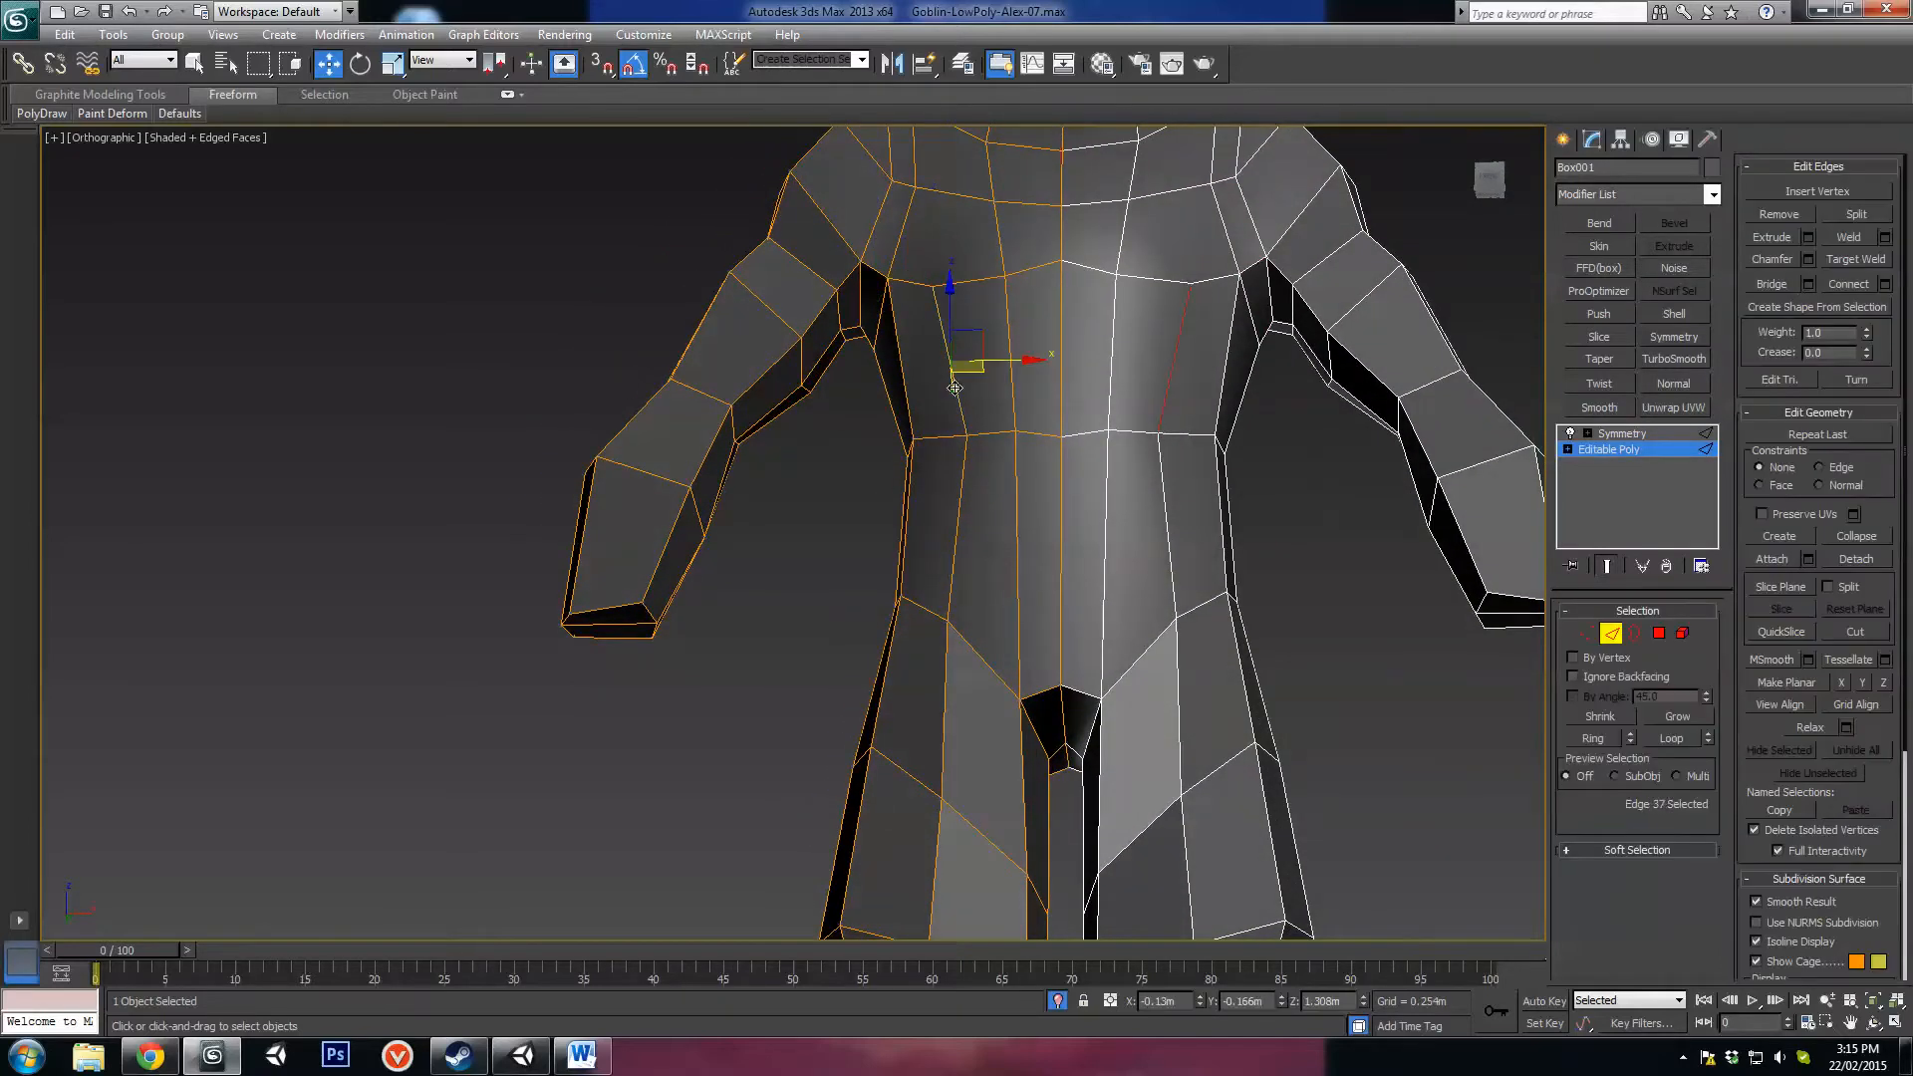
left_click(962, 492)
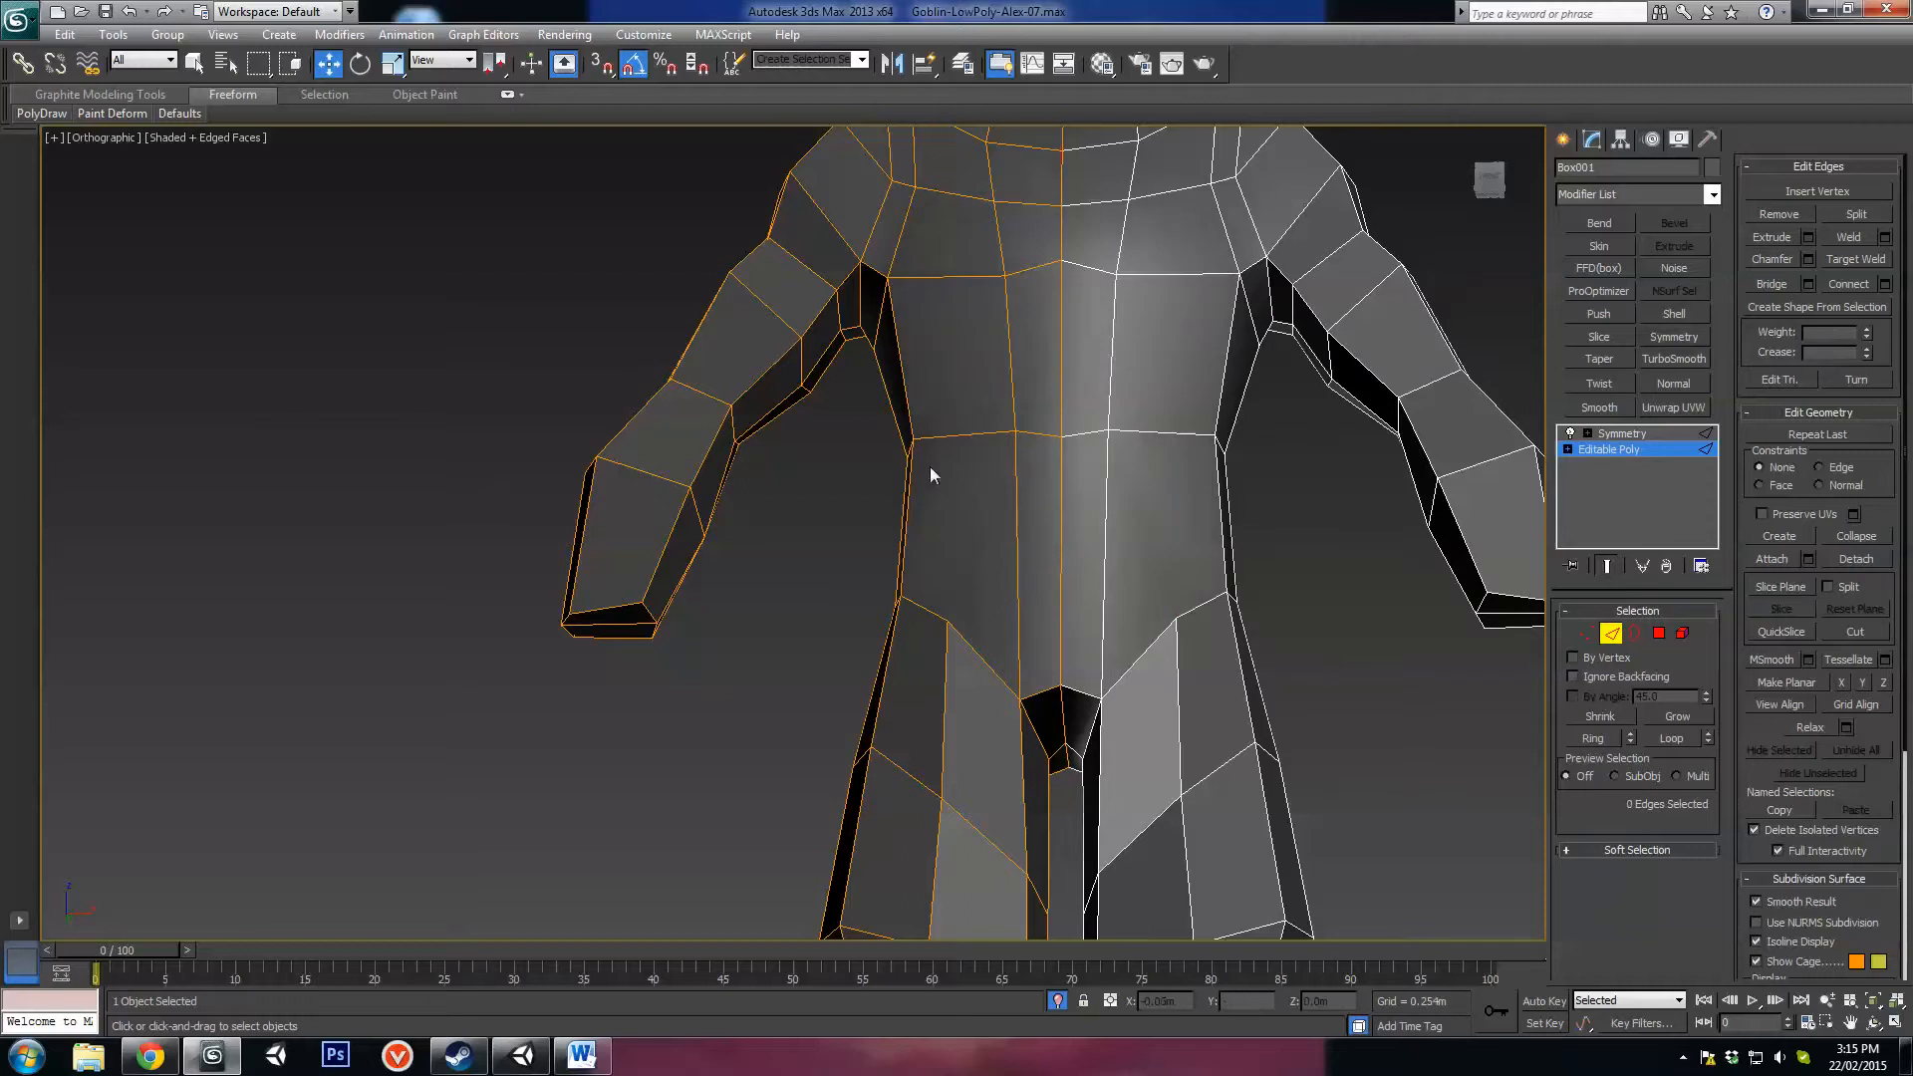
Step: Move the lower chest vertex beside the centre line and the vertex above it outwards to widen the middle chest faces
left_click(911, 498)
middle_click_drag(910, 499, 979, 462, "alt")
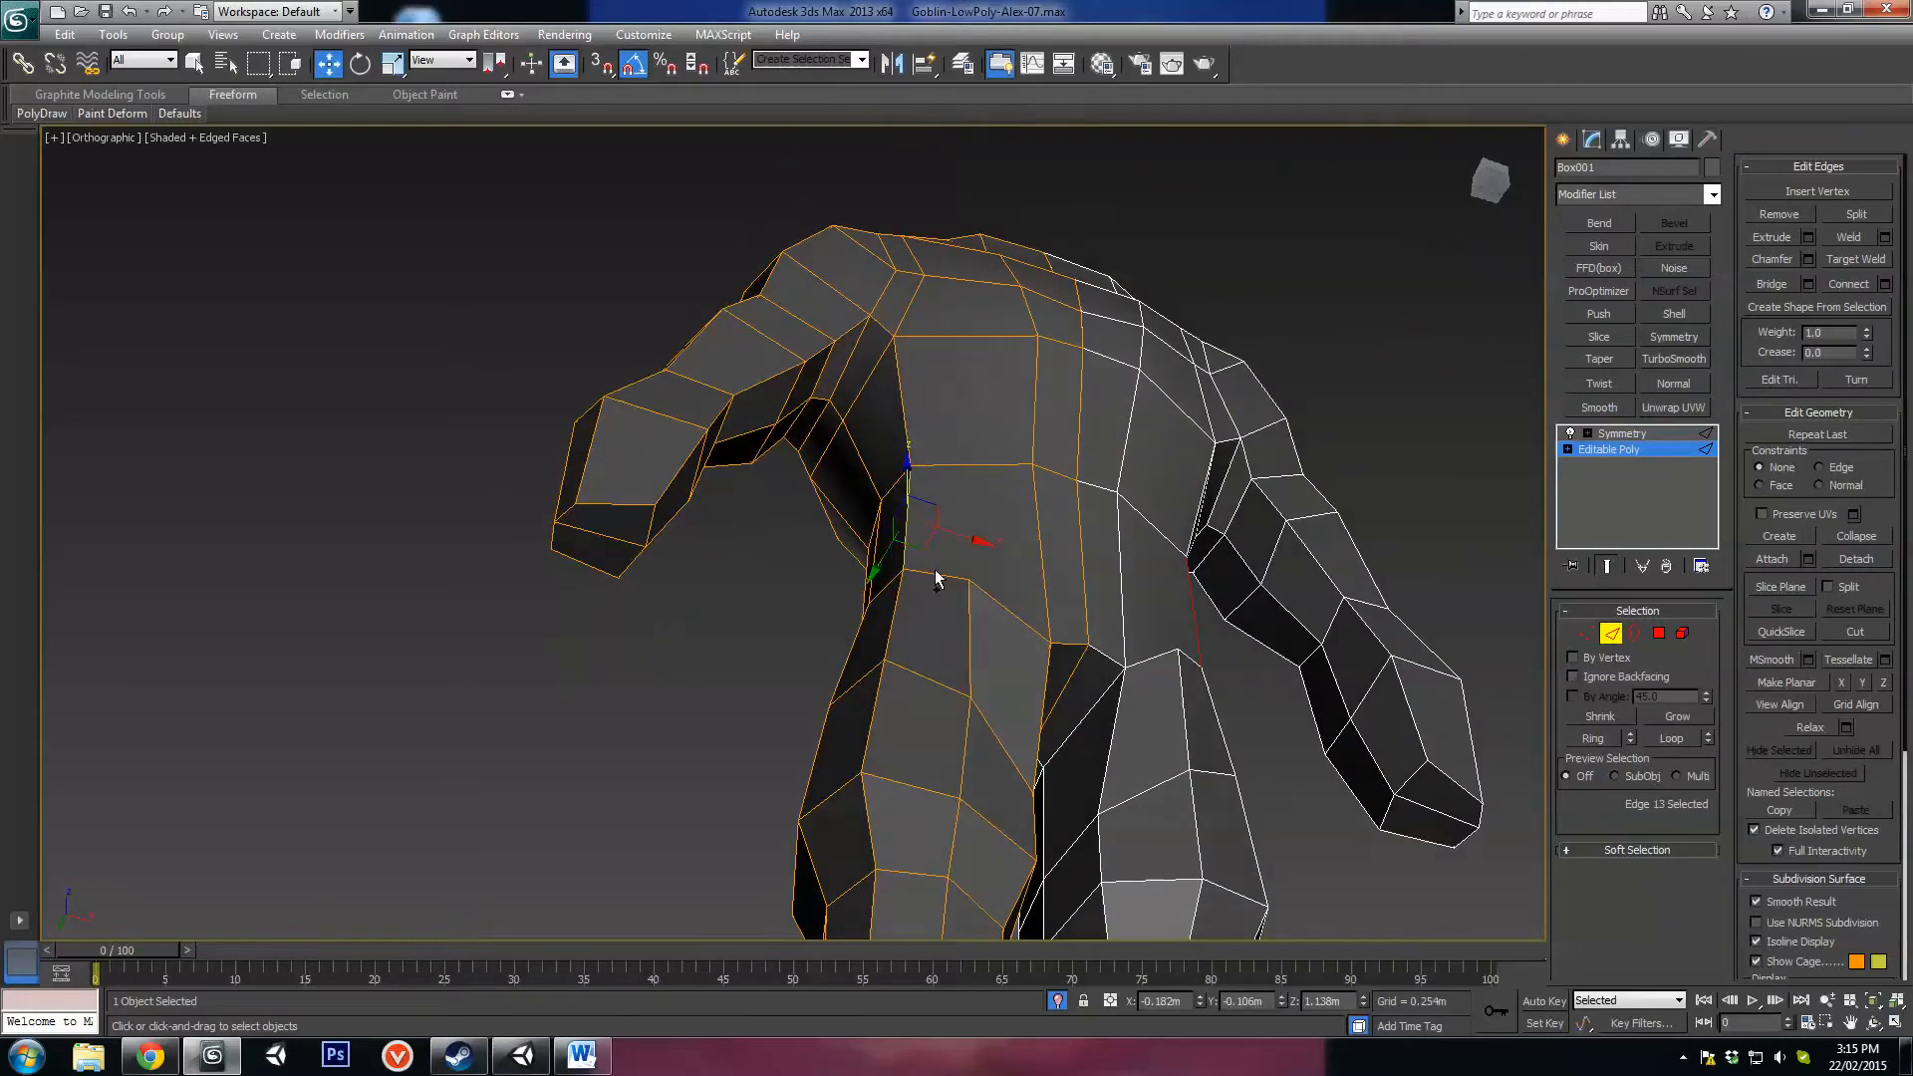
middle_click_drag(927, 553, 1043, 700, "alt")
middle_click_drag(988, 444, 973, 688)
middle_click_drag(972, 688, 1027, 711, "alt")
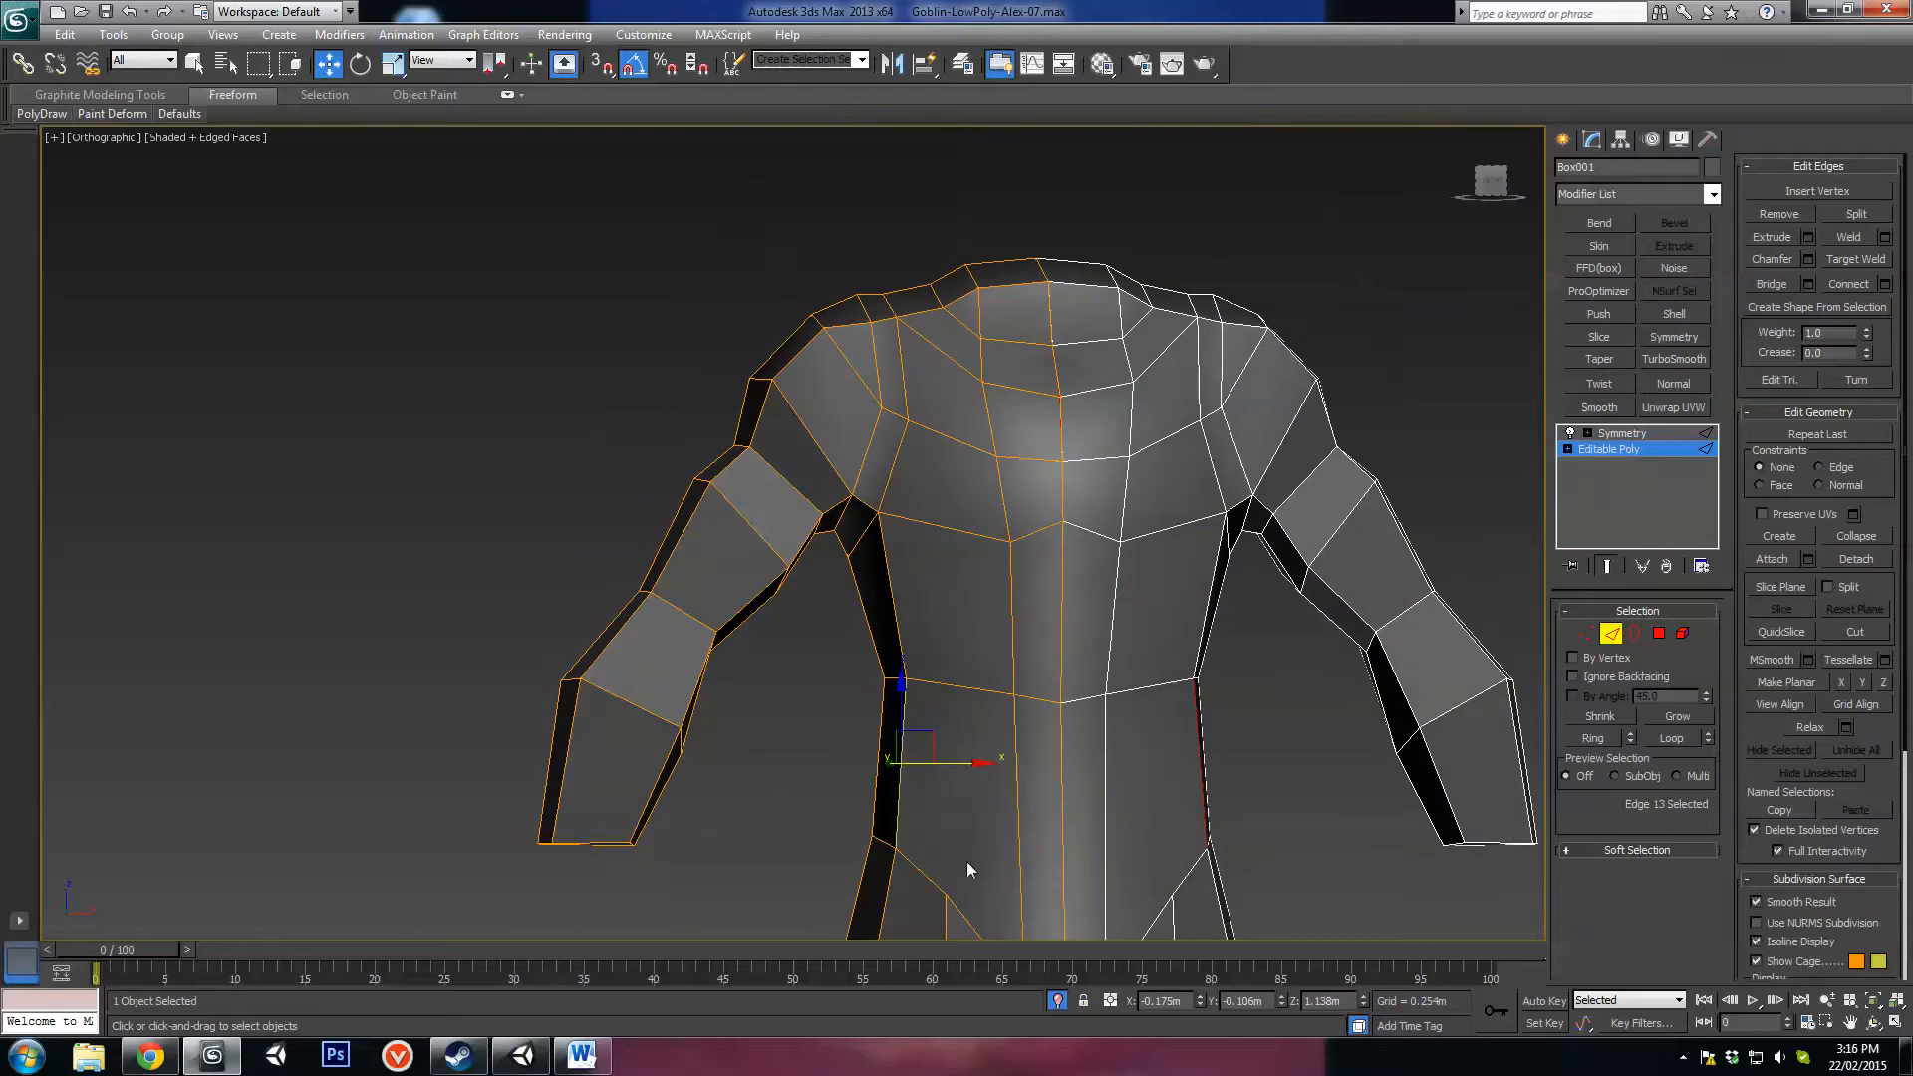
middle_click_drag(1126, 873, 1098, 639)
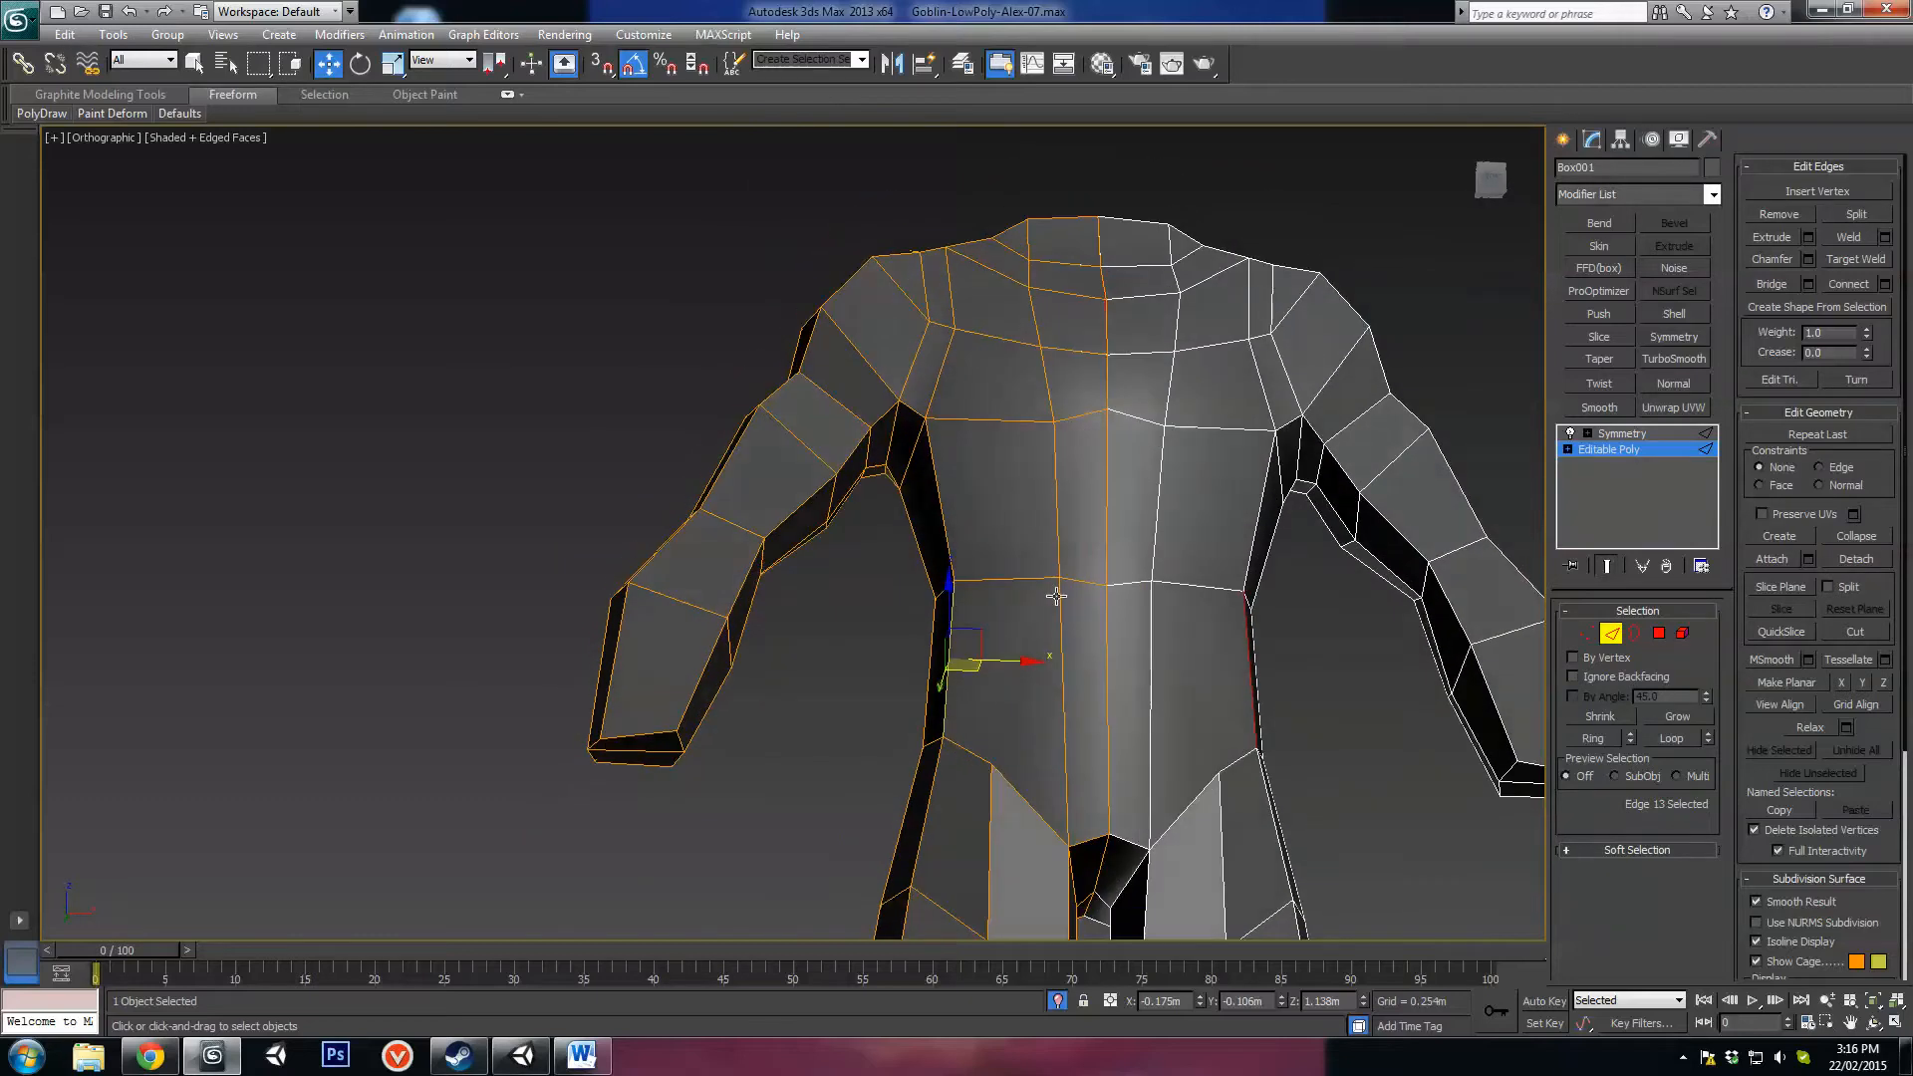
key("1")
left_click(1054, 422)
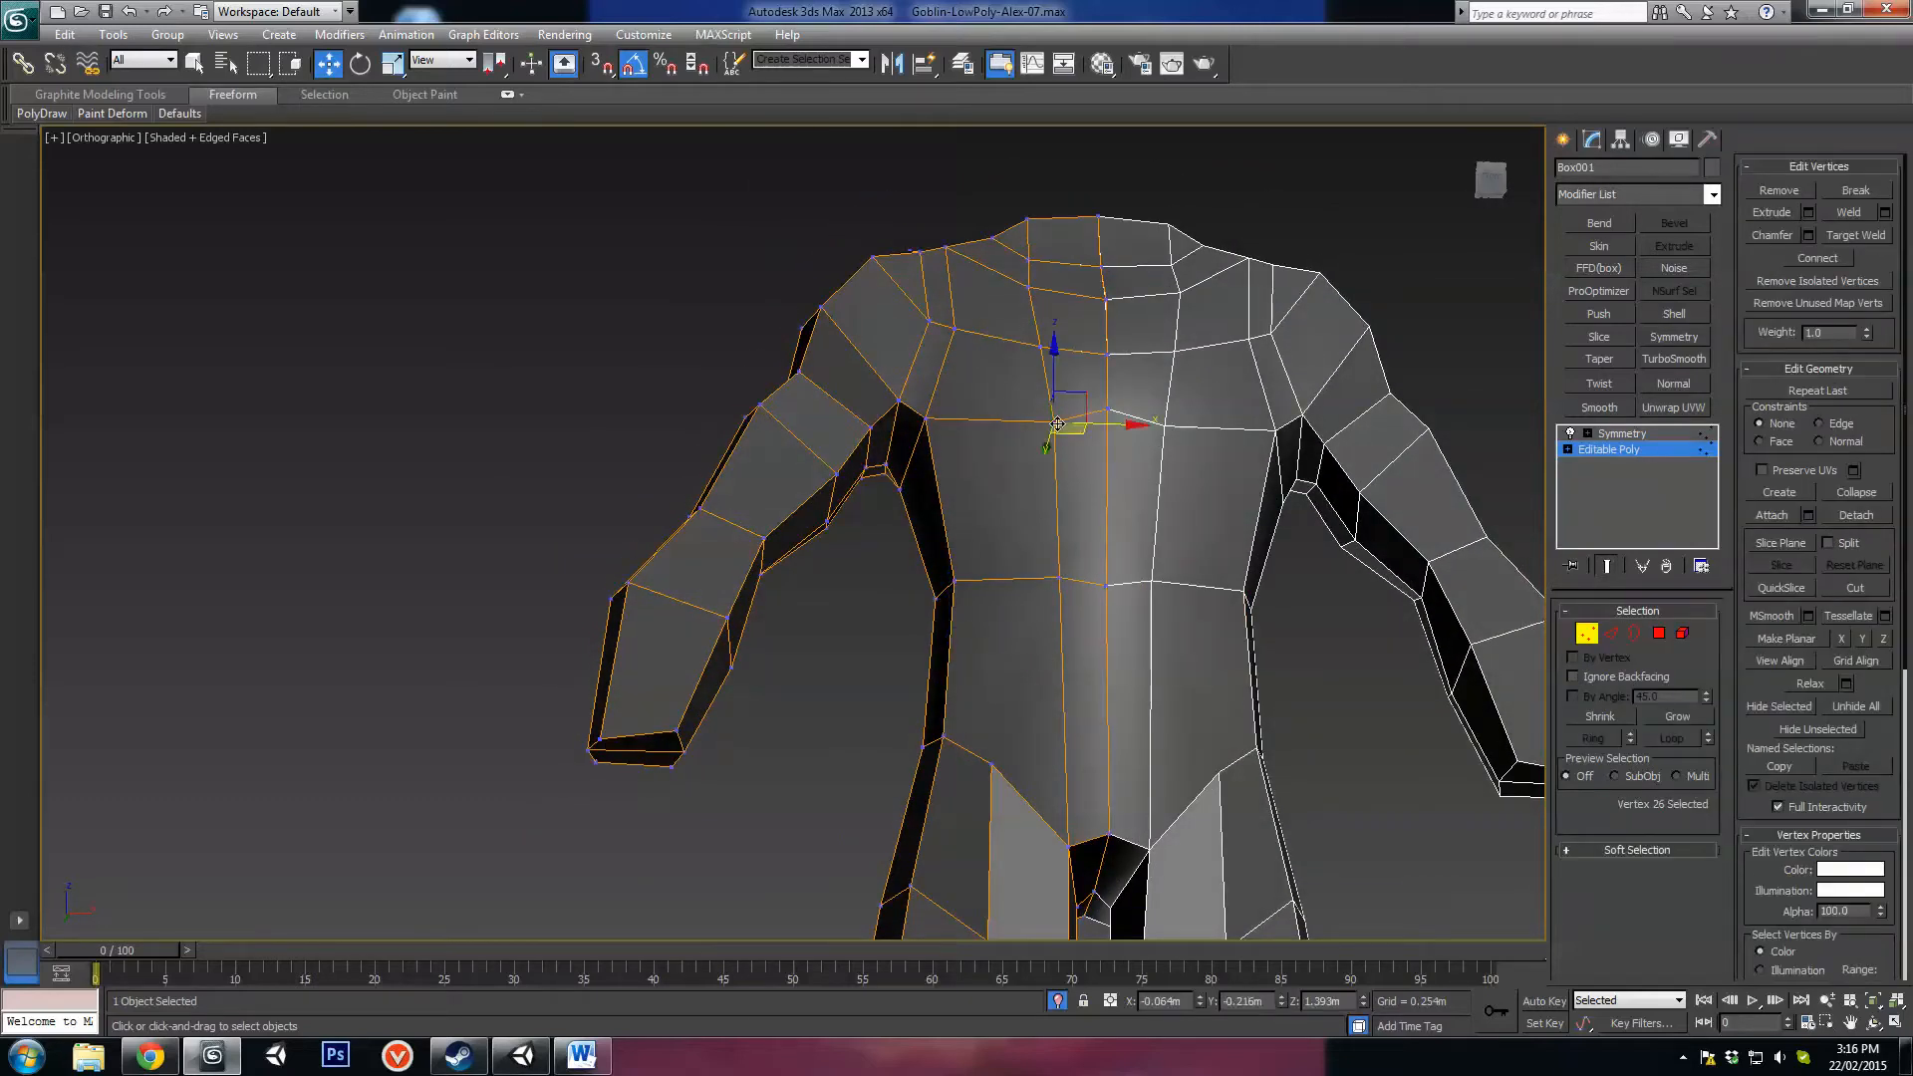
middle_click_drag(1064, 503, 1078, 428, "alt")
left_click_drag(1079, 435, 1072, 442)
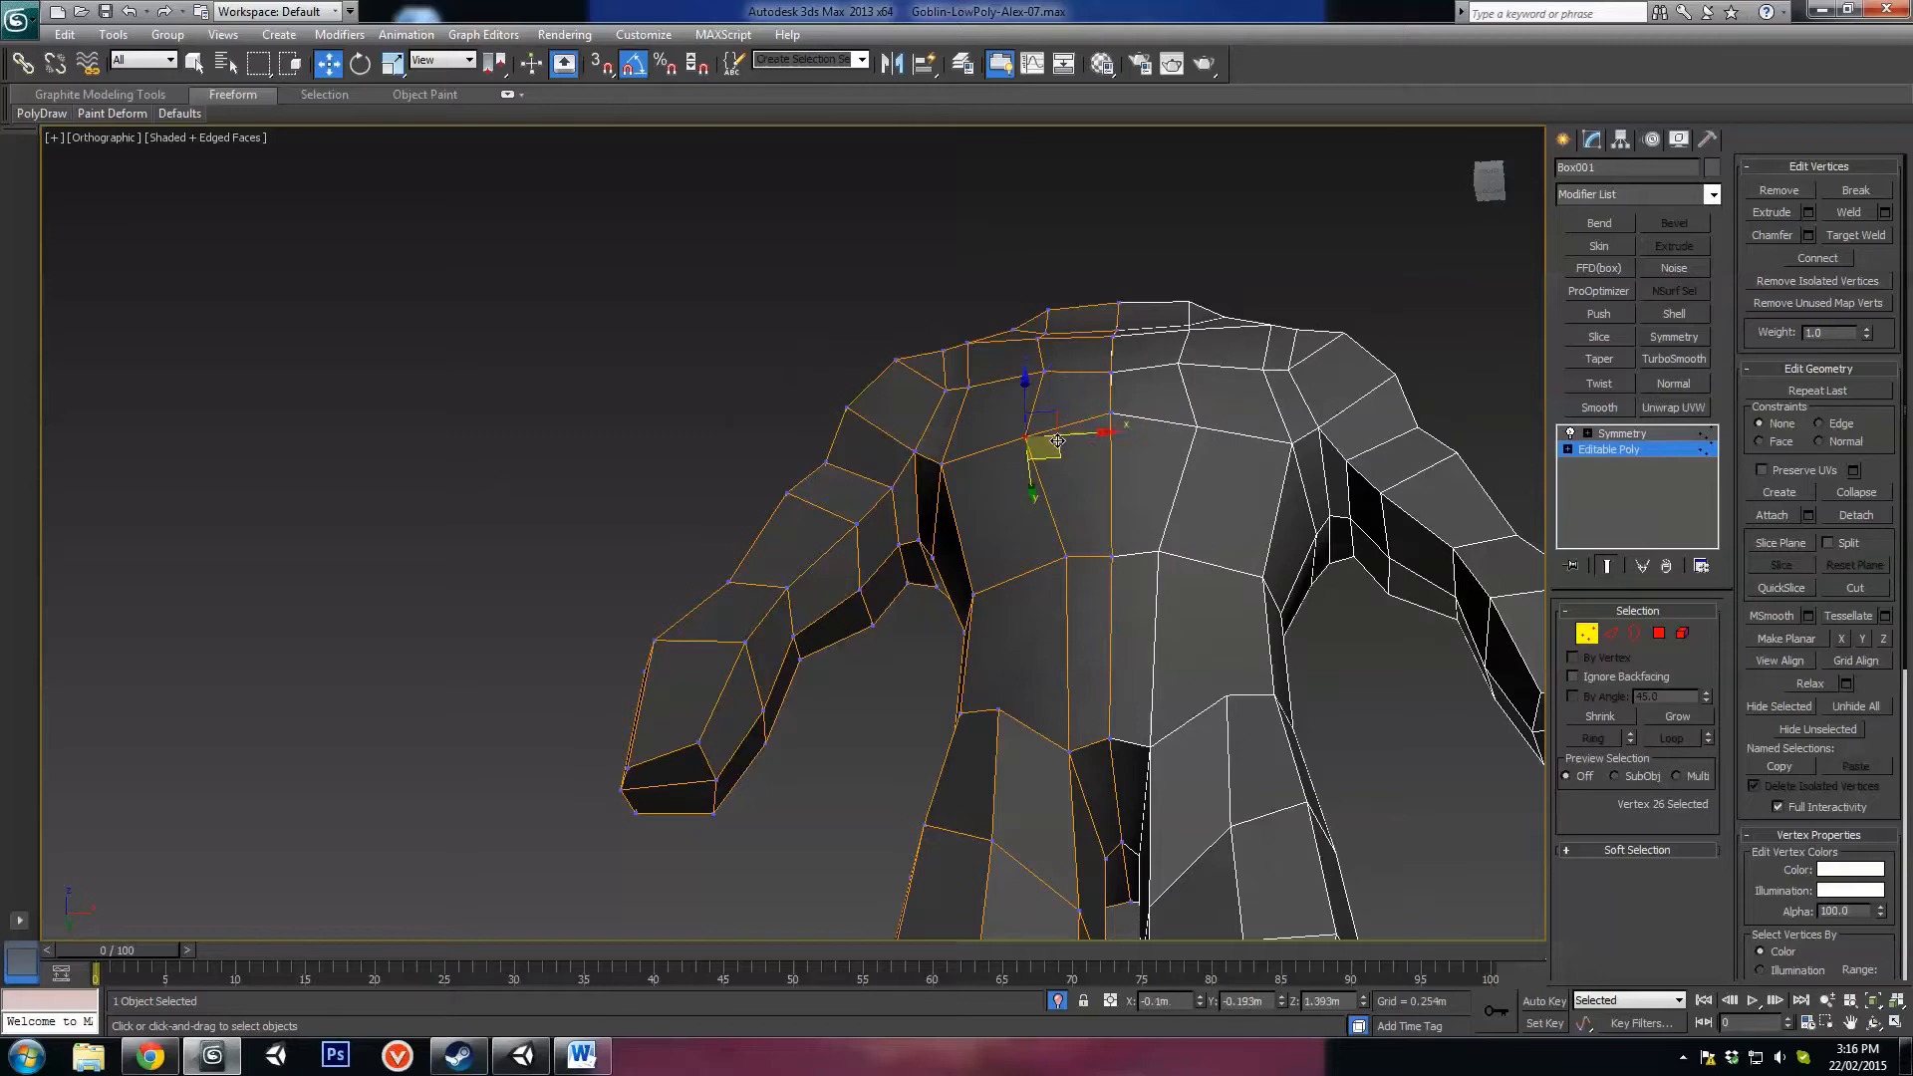
left_click(1047, 371)
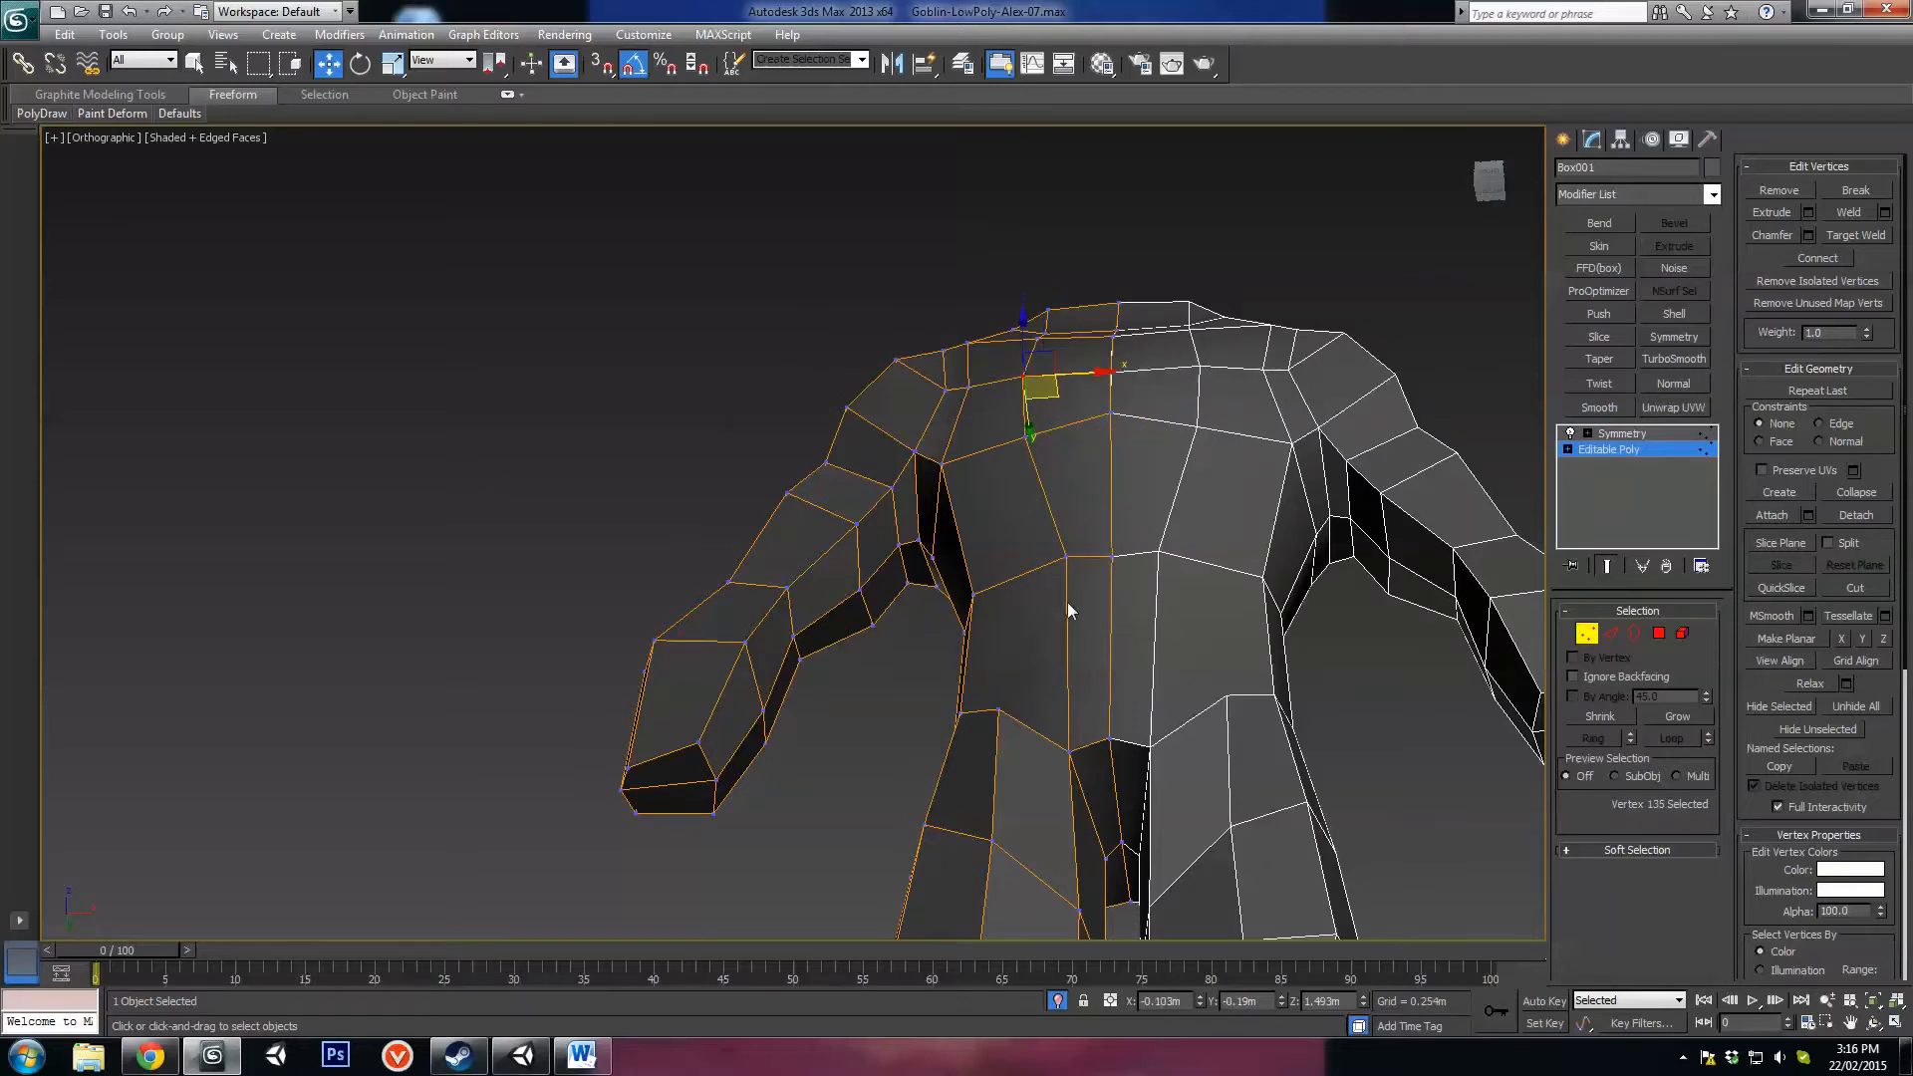
Step: Move the front waist vertex beside the centre line outwards and adjust the depth of the front torso vertices
left_click(1065, 557)
left_click_drag(1120, 555, 1098, 614)
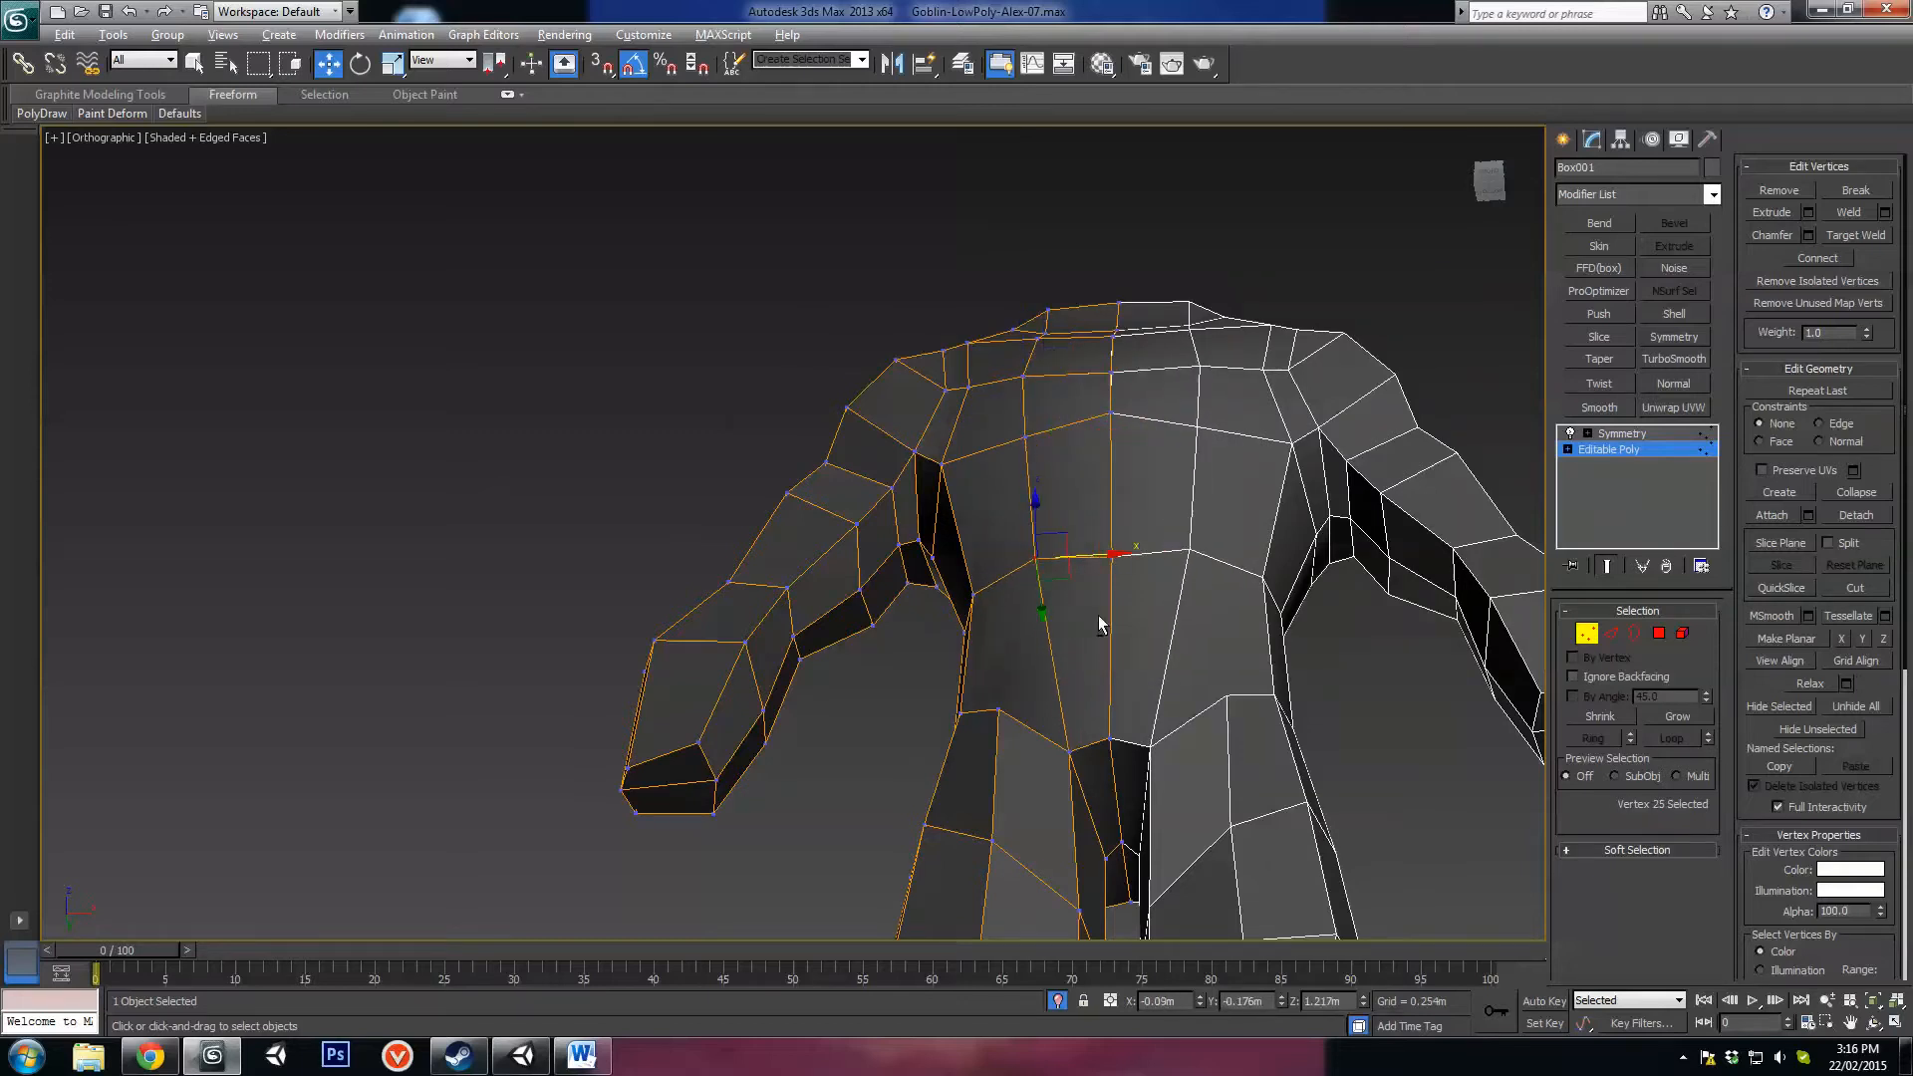
middle_click_drag(1098, 613, 1055, 576, "alt")
left_click_drag(1054, 575, 1062, 595)
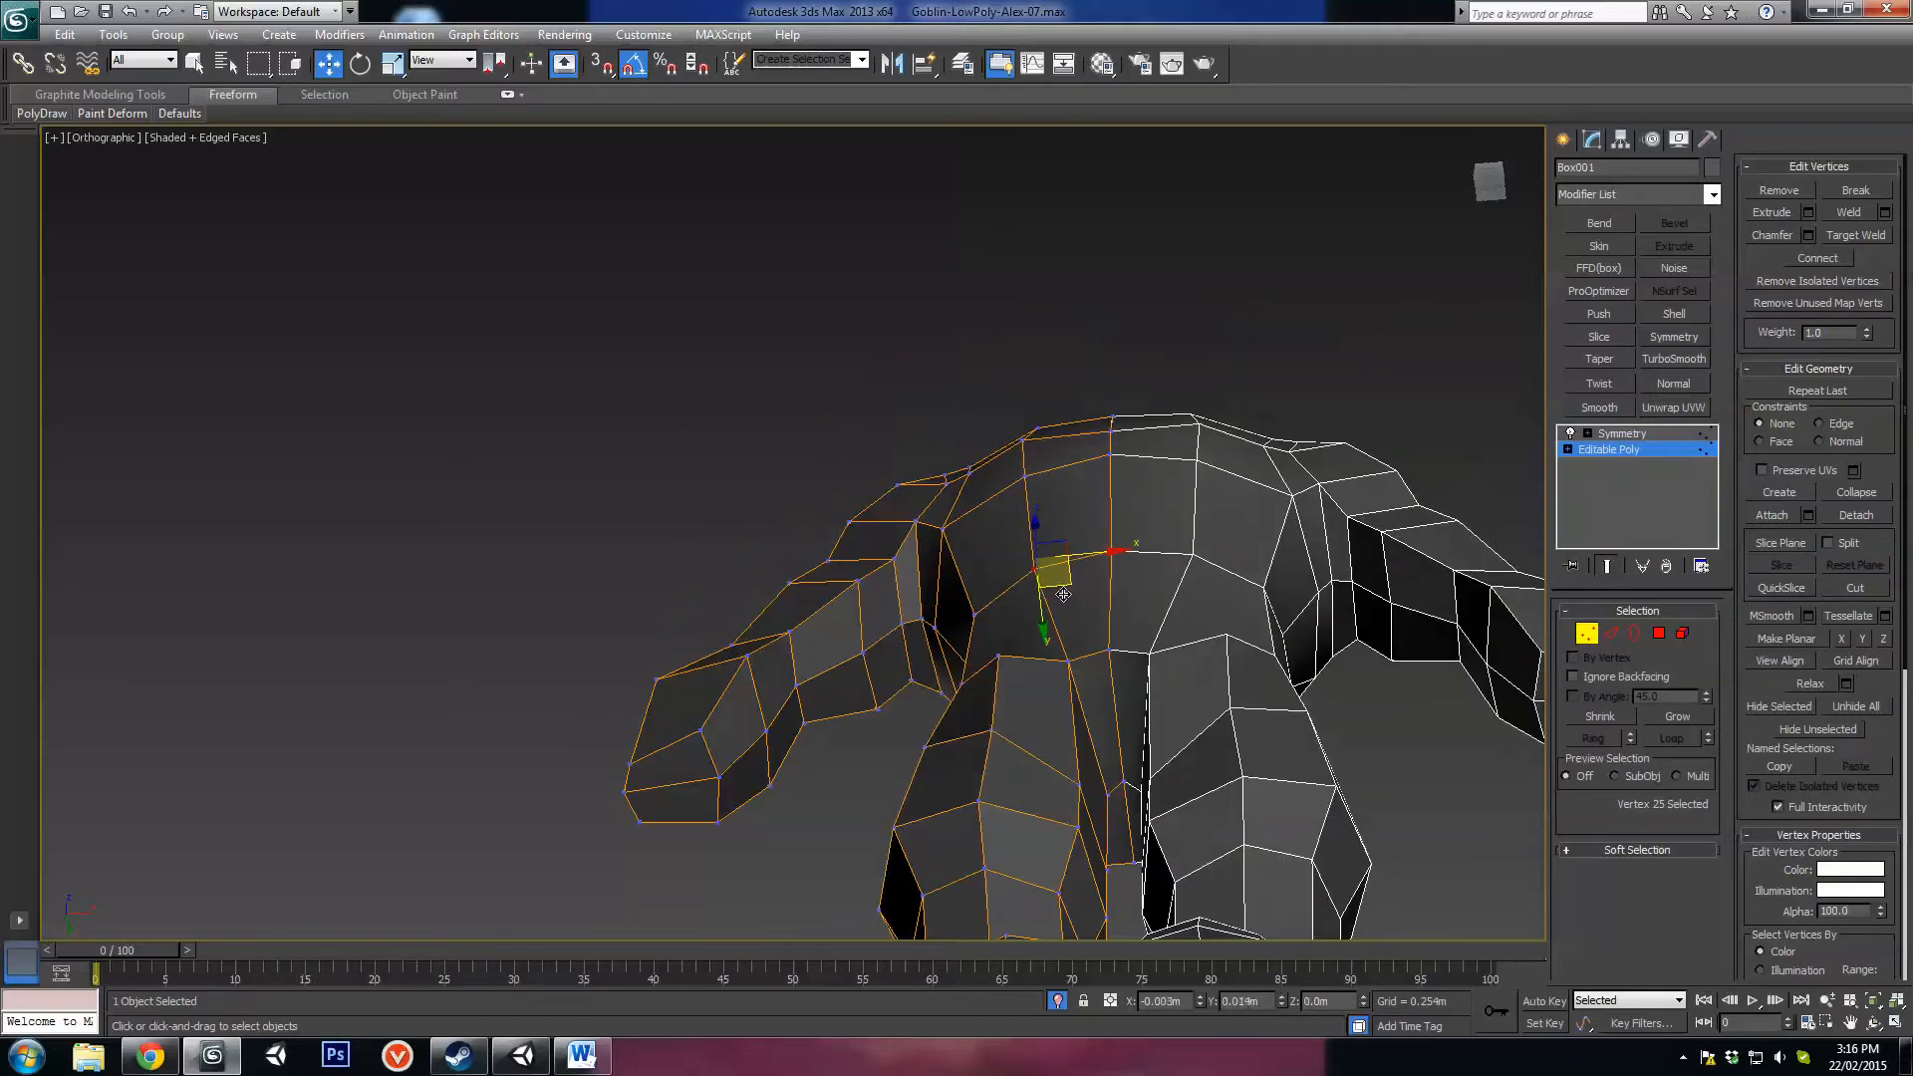
left_click(1026, 477)
left_click(946, 528)
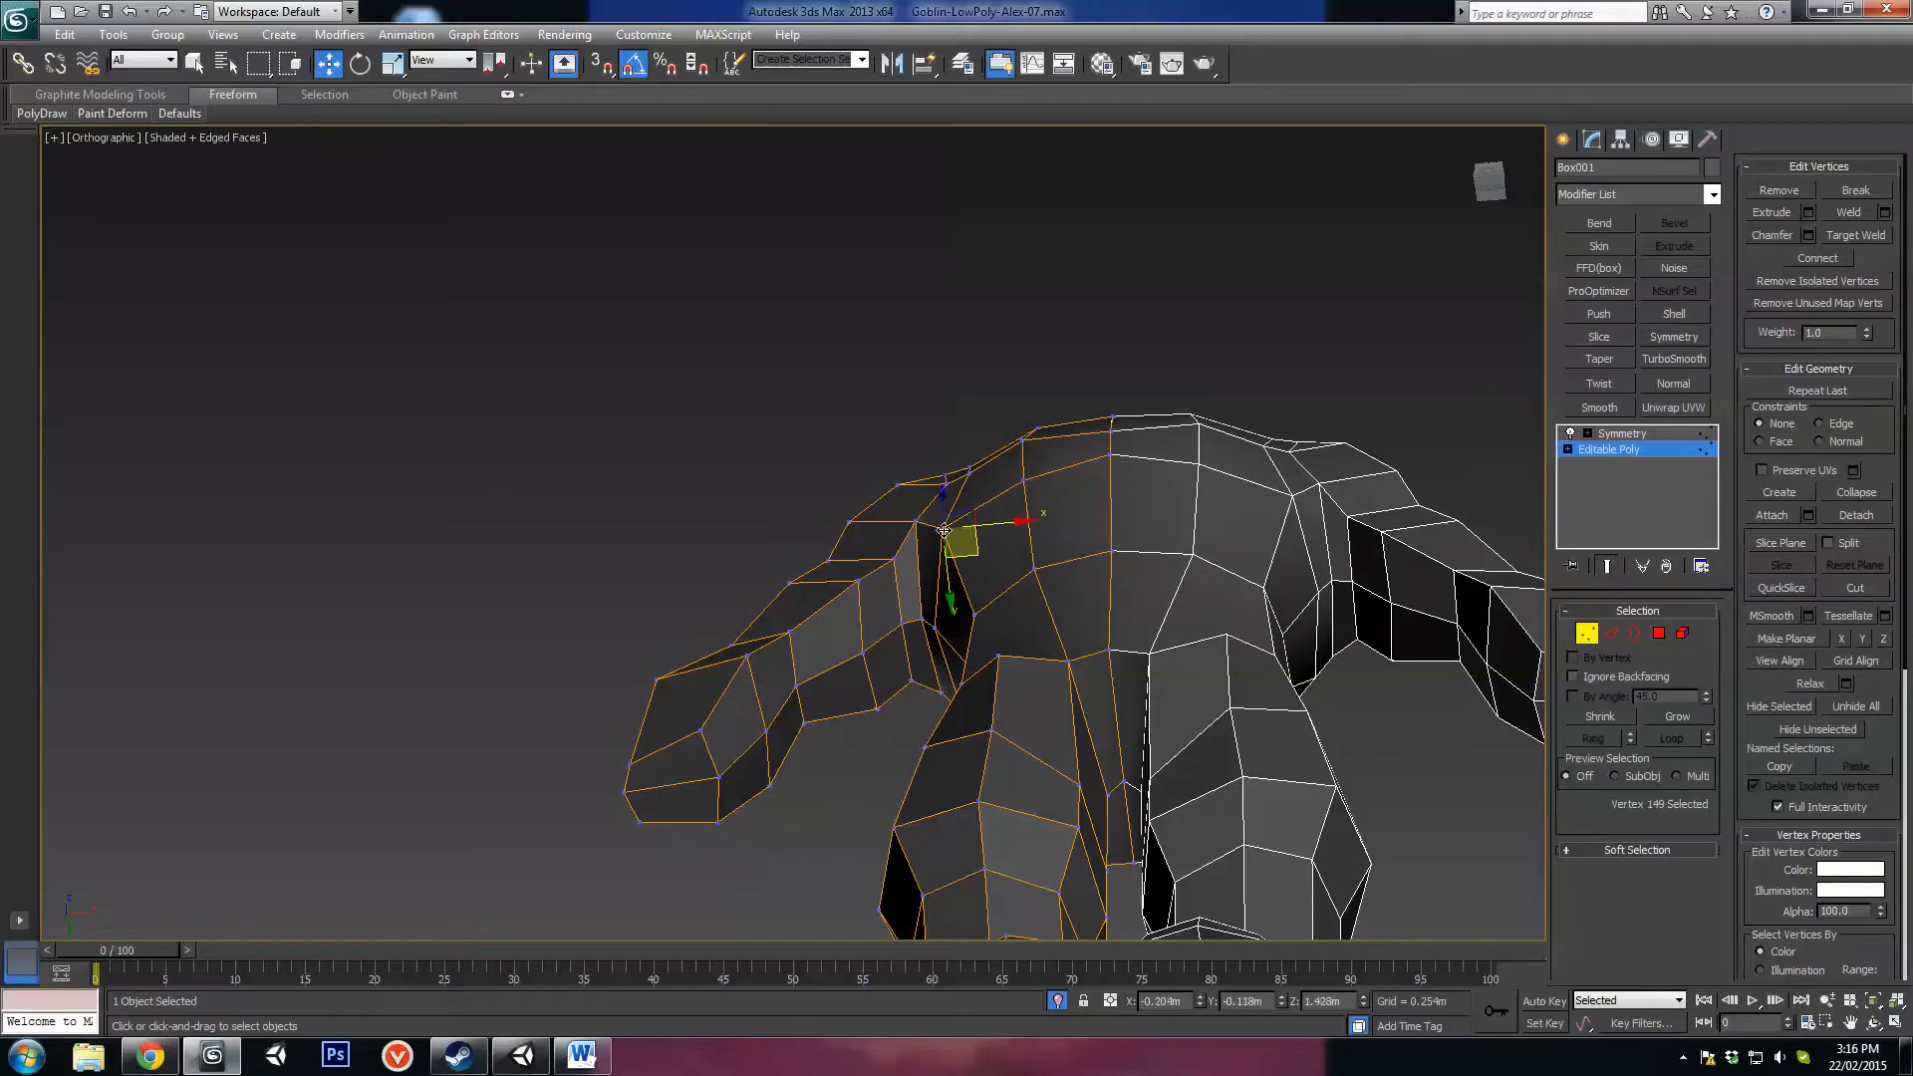
Step: Reposition the back vertex beside the armpit and lower the mid-back centre-line vertex to level that edge row
middle_click_drag(951, 558, 888, 373, "alt")
left_click(894, 373)
left_click_drag(875, 344, 847, 377)
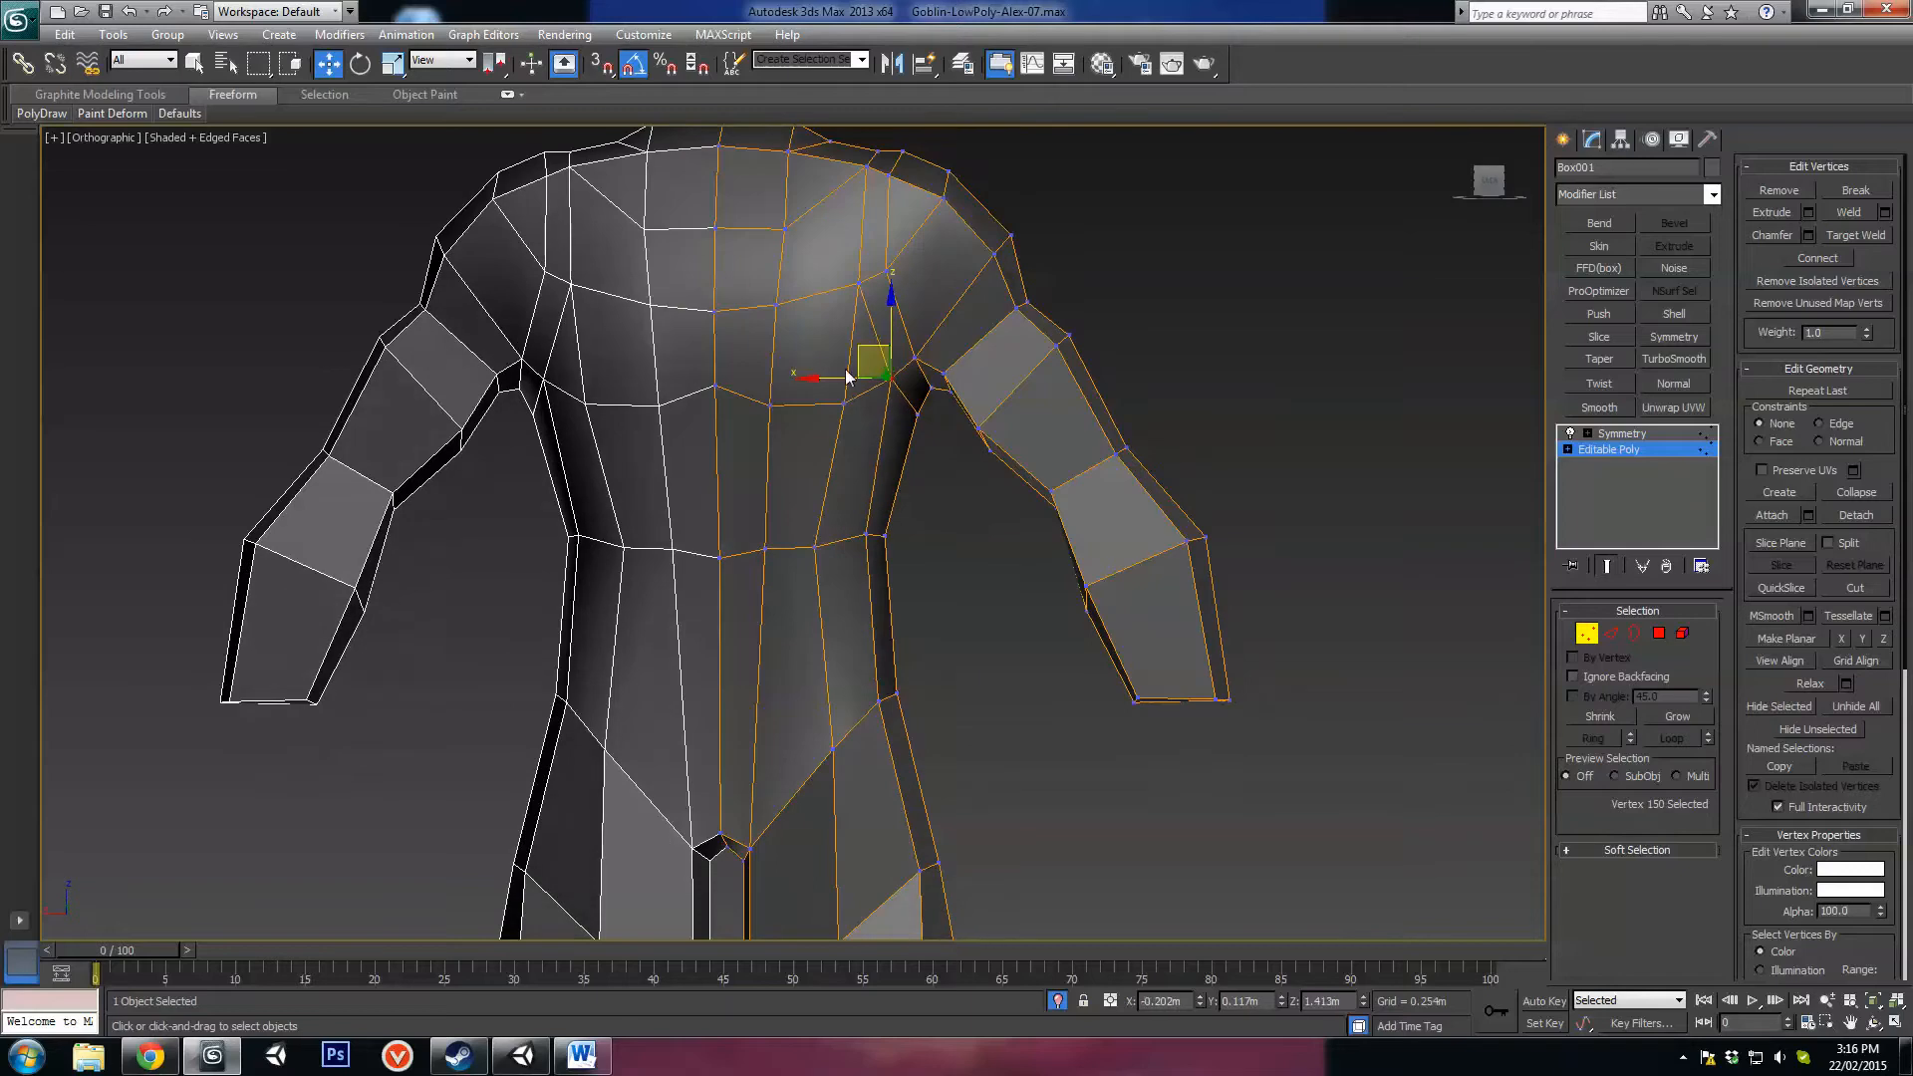
left_click(716, 387)
left_click_drag(710, 339, 708, 356)
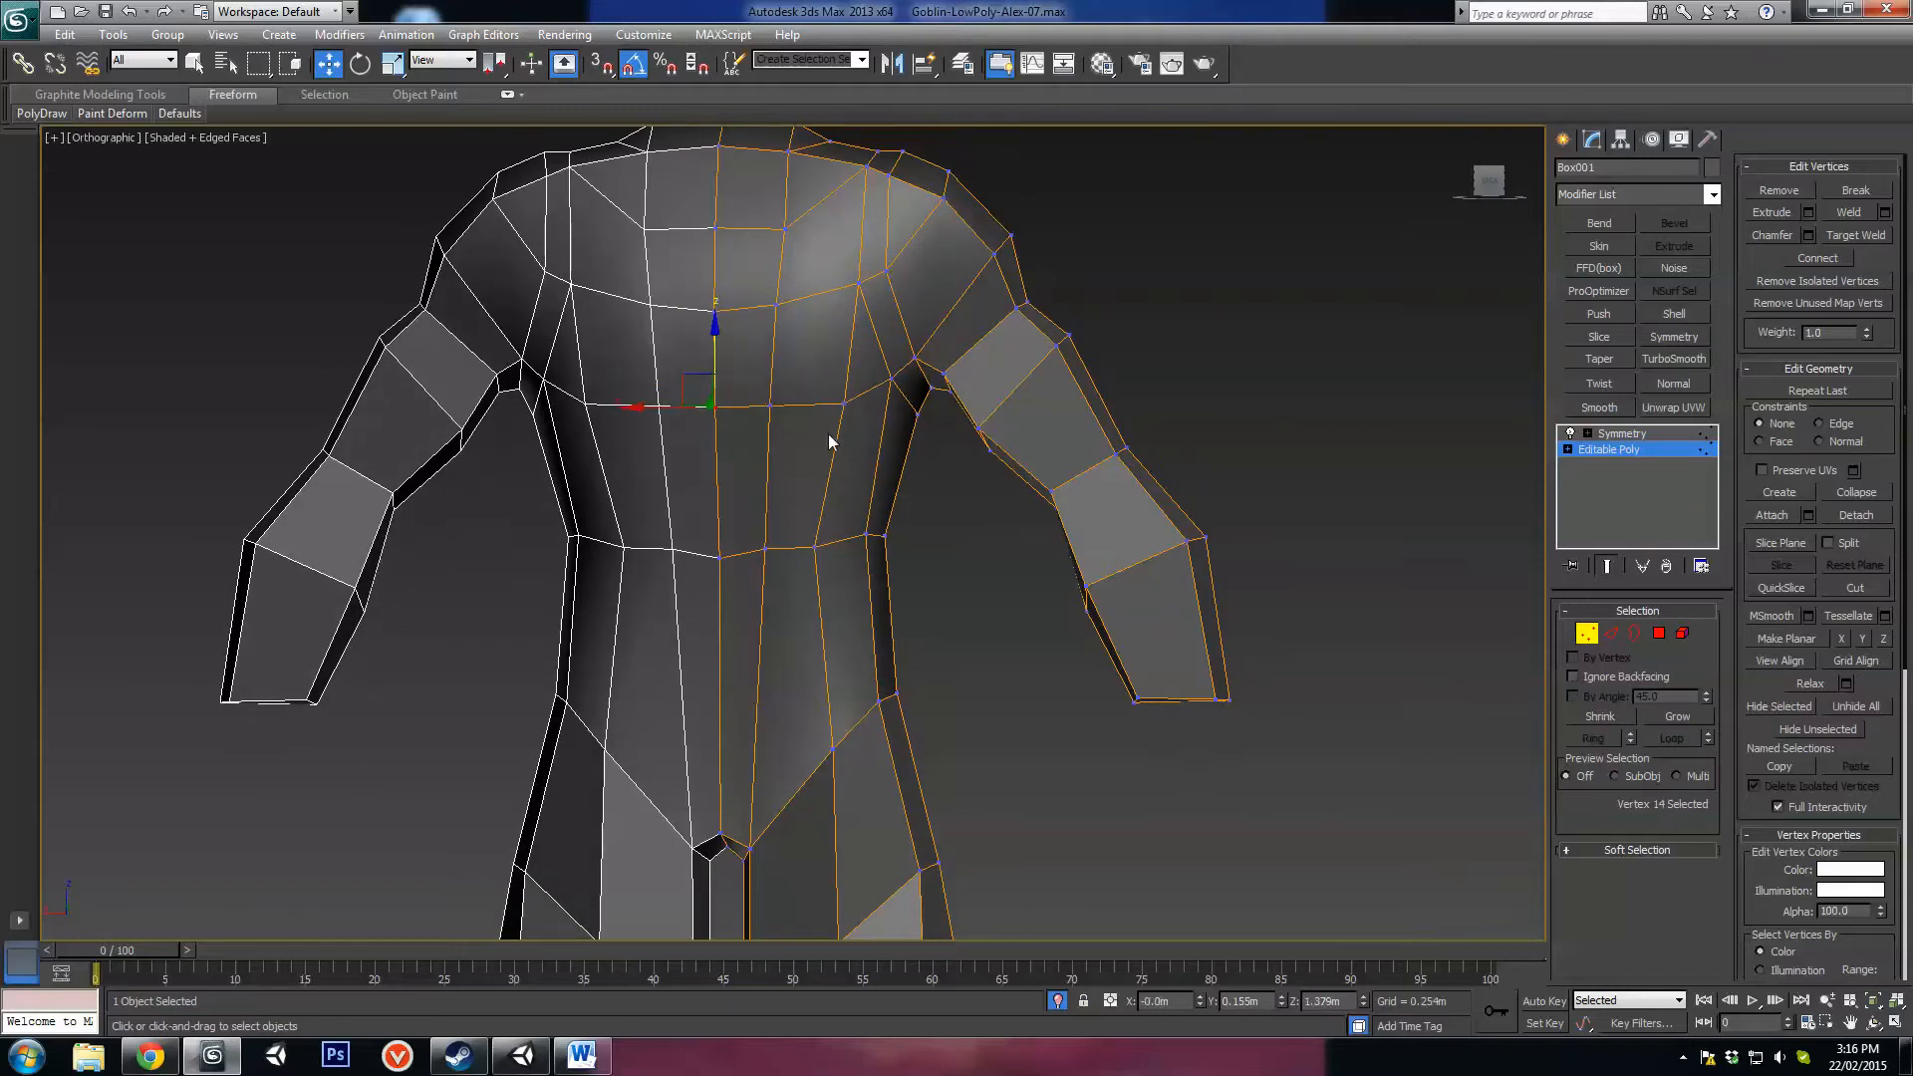
middle_click_drag(828, 434, 914, 562, "alt")
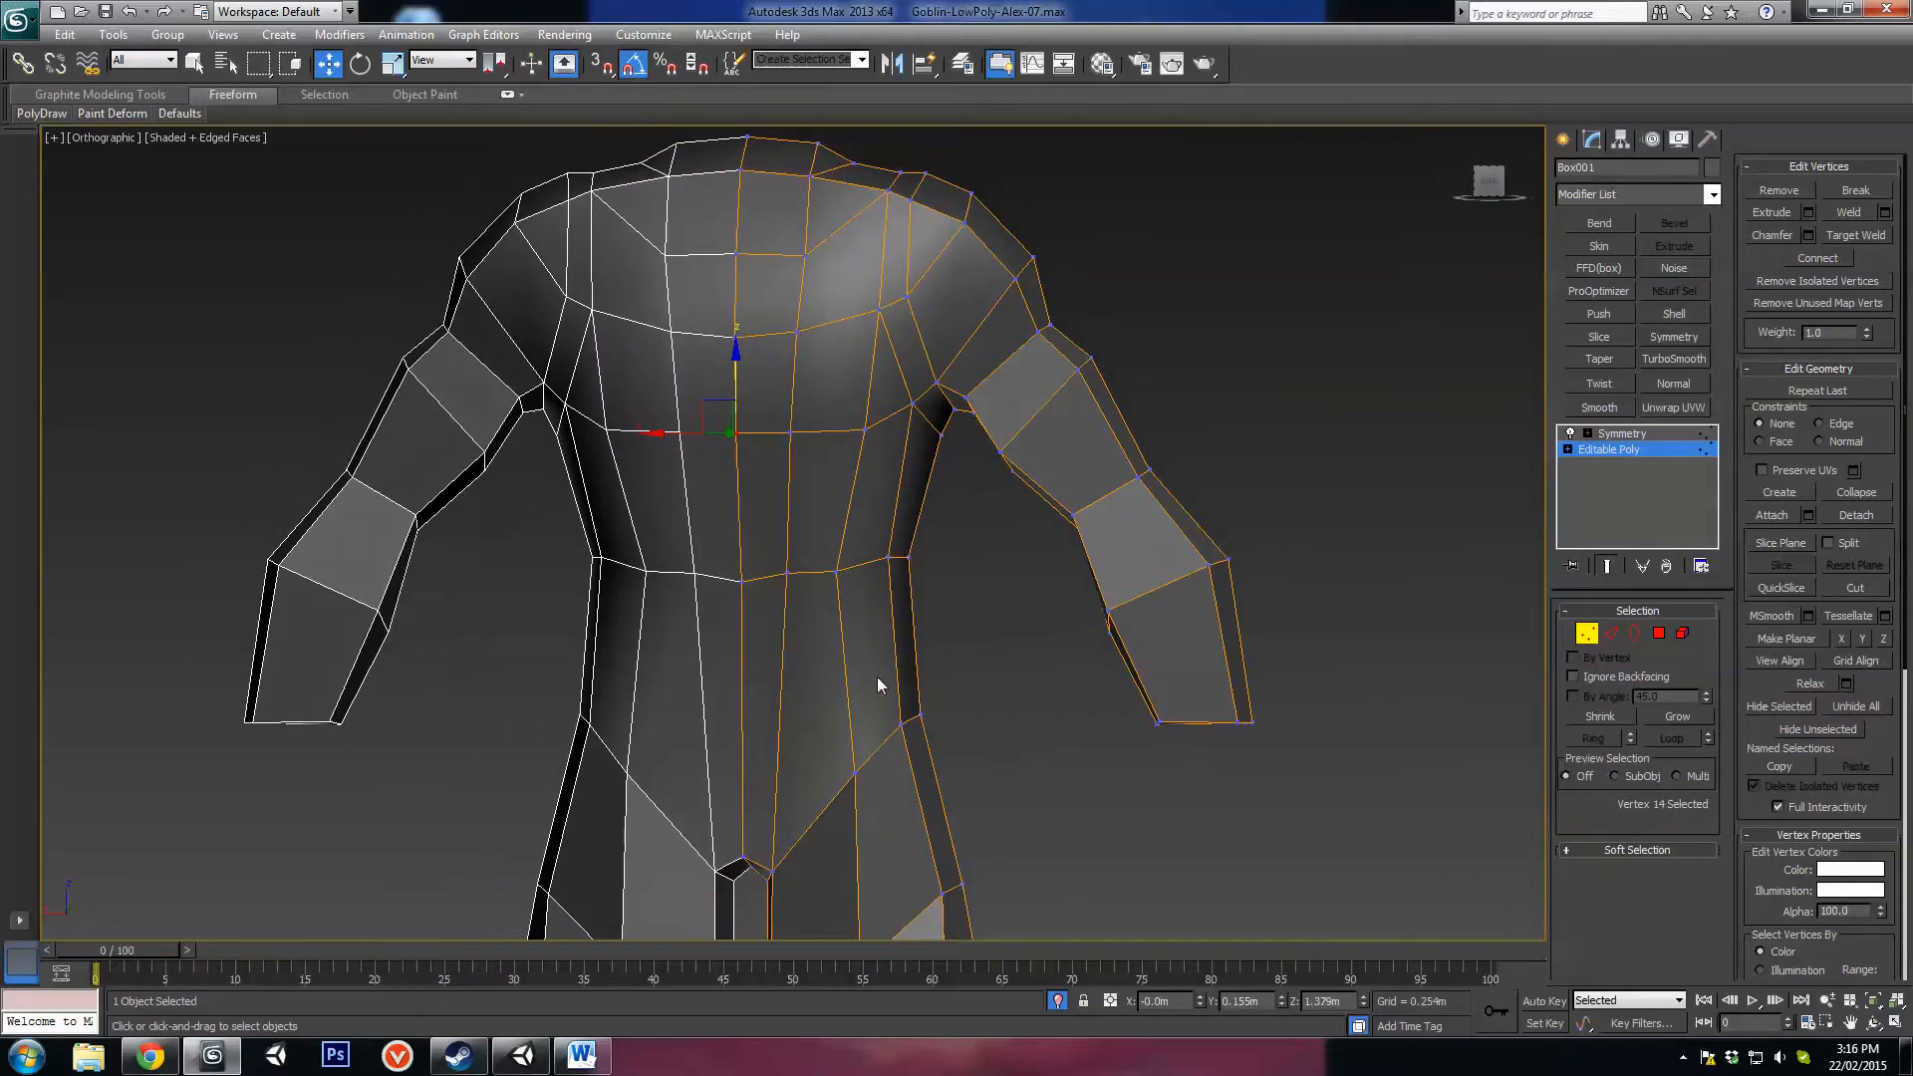
Step: Remove the outer vertical edges on the back running from the mid-back through the waist to the hip
key("2")
left_click(842, 661)
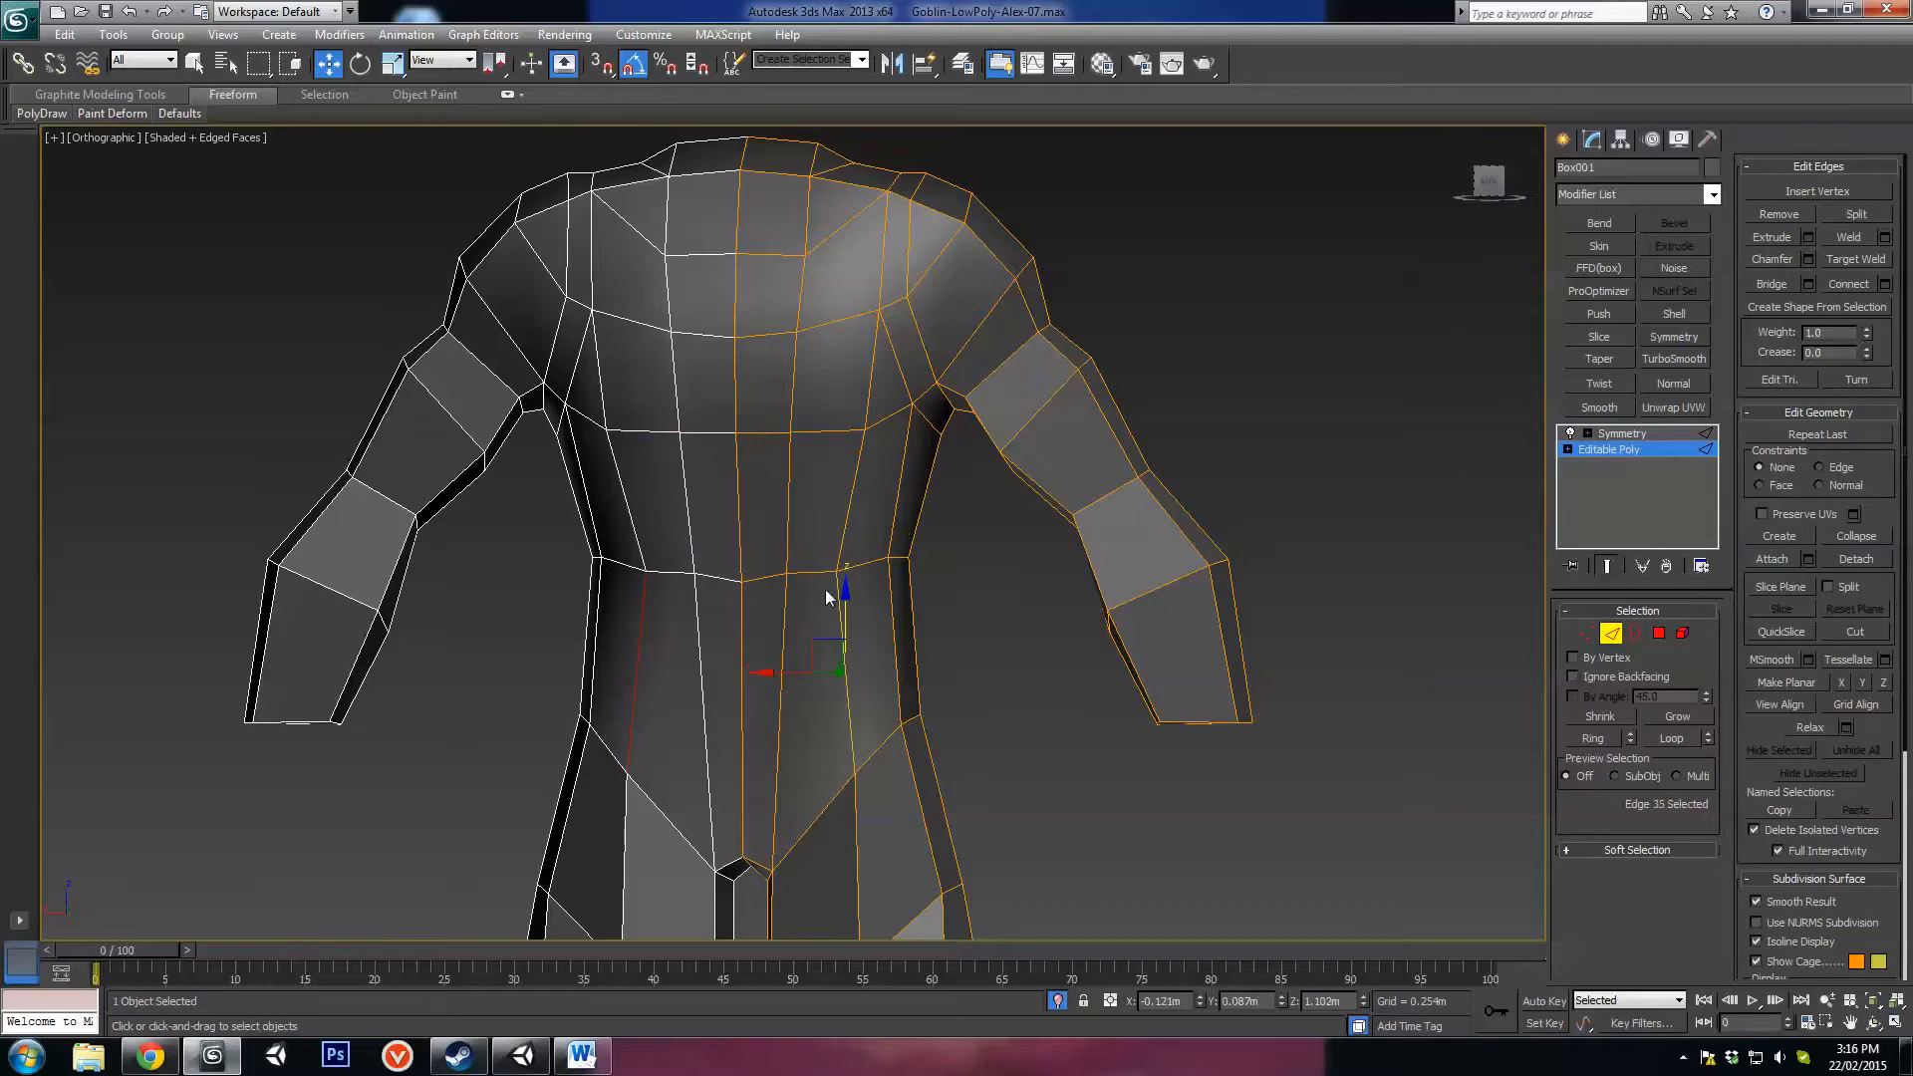
left_click(844, 529, "ctrl")
scroll(869, 388, "up", 3)
left_click(869, 387)
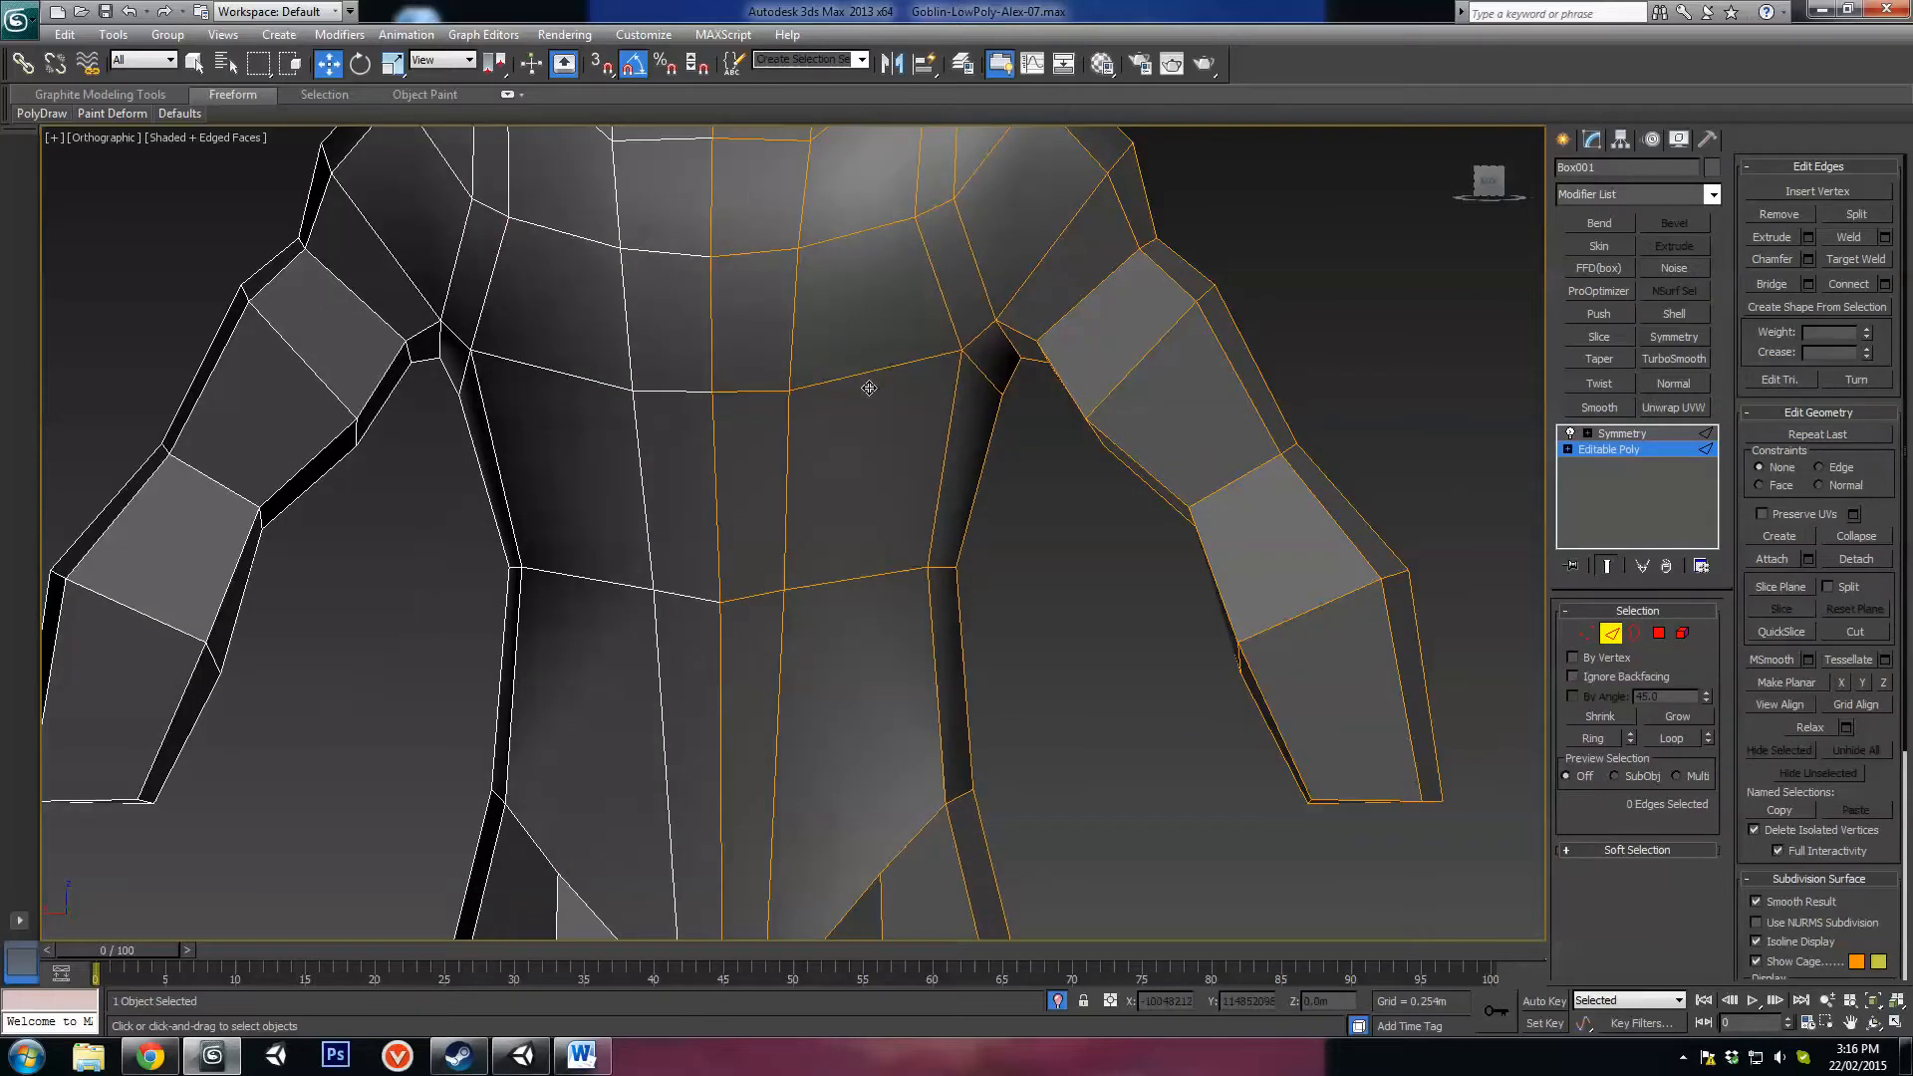
Step: Adjust the depth of the back waist vertex beside the centre line and of the mid-back vertex above it
scroll(837, 529, "down", 5)
scroll(815, 598, "up", 1)
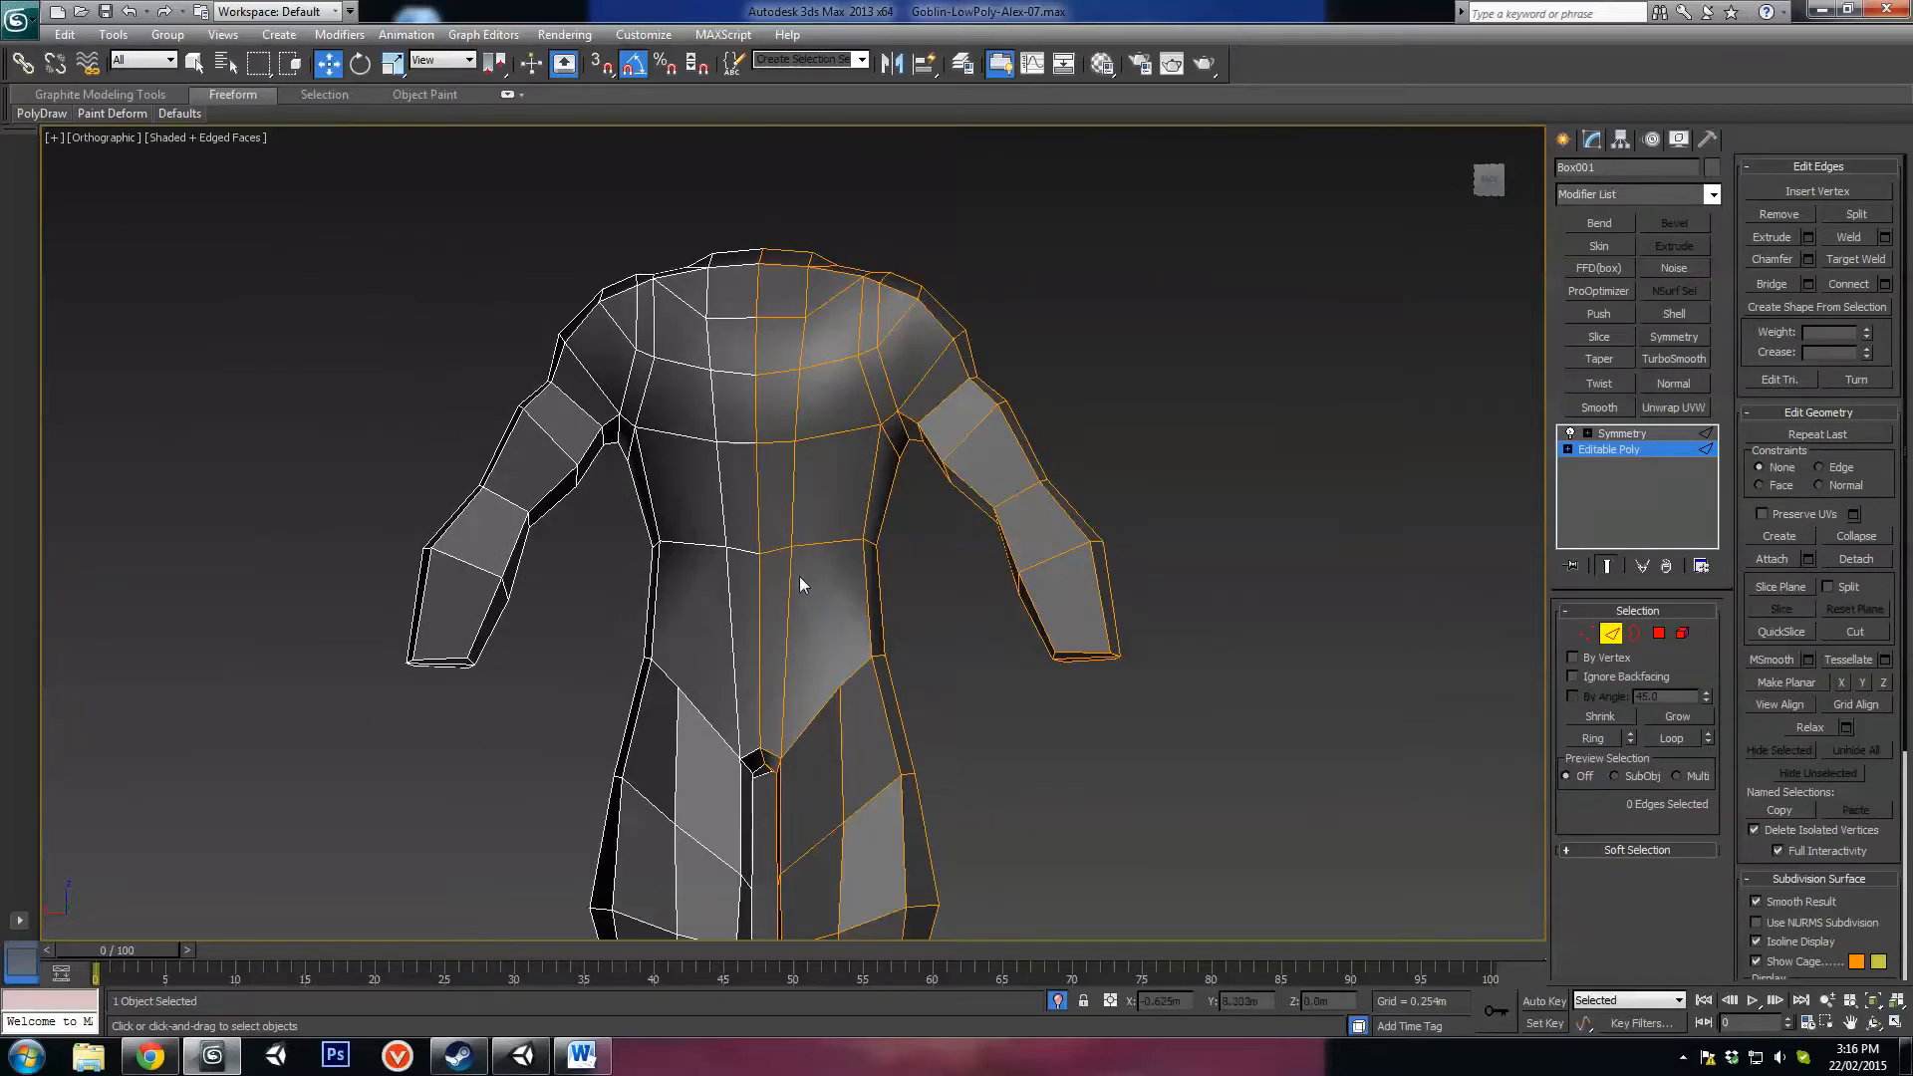
key("1")
left_click(794, 546)
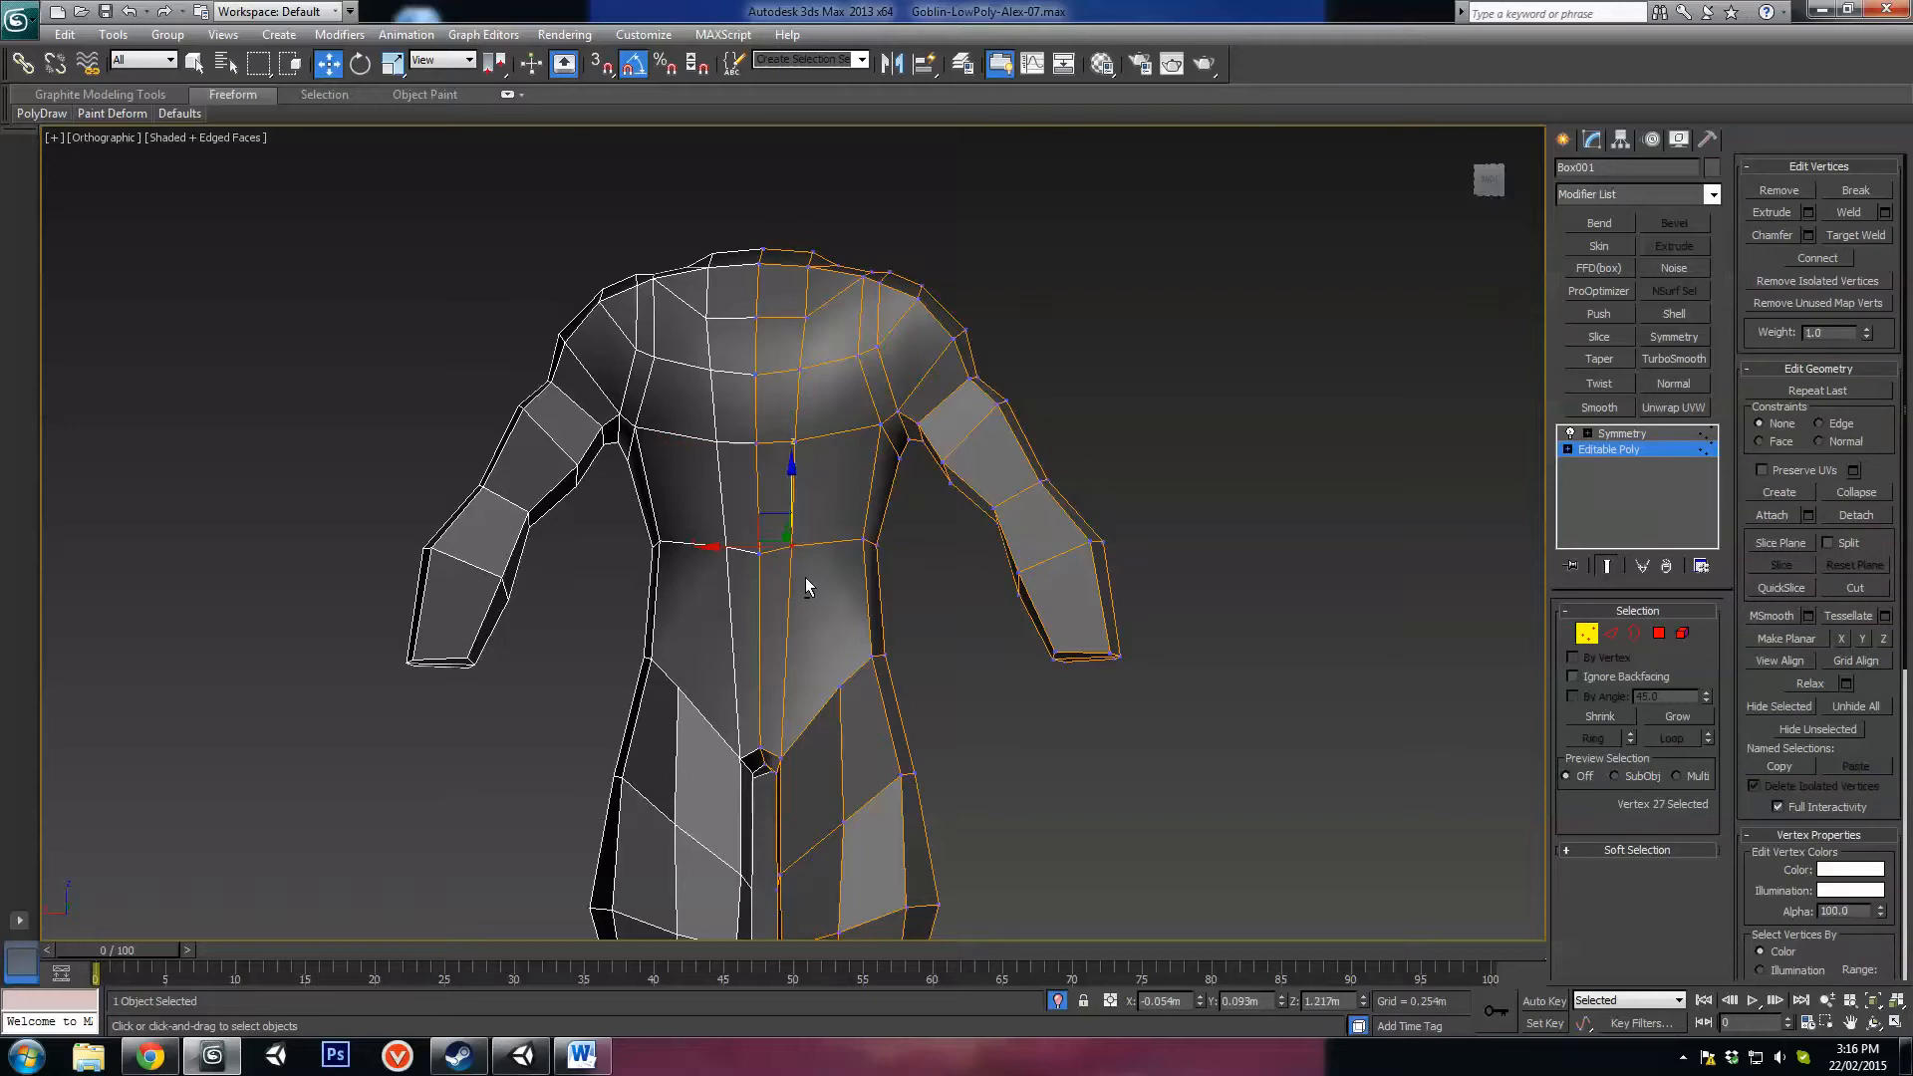
mouse_move(794, 546)
middle_mouse_down("alt")
mouse_move(803, 565)
mouse_move(775, 532)
middle_mouse_up("alt")
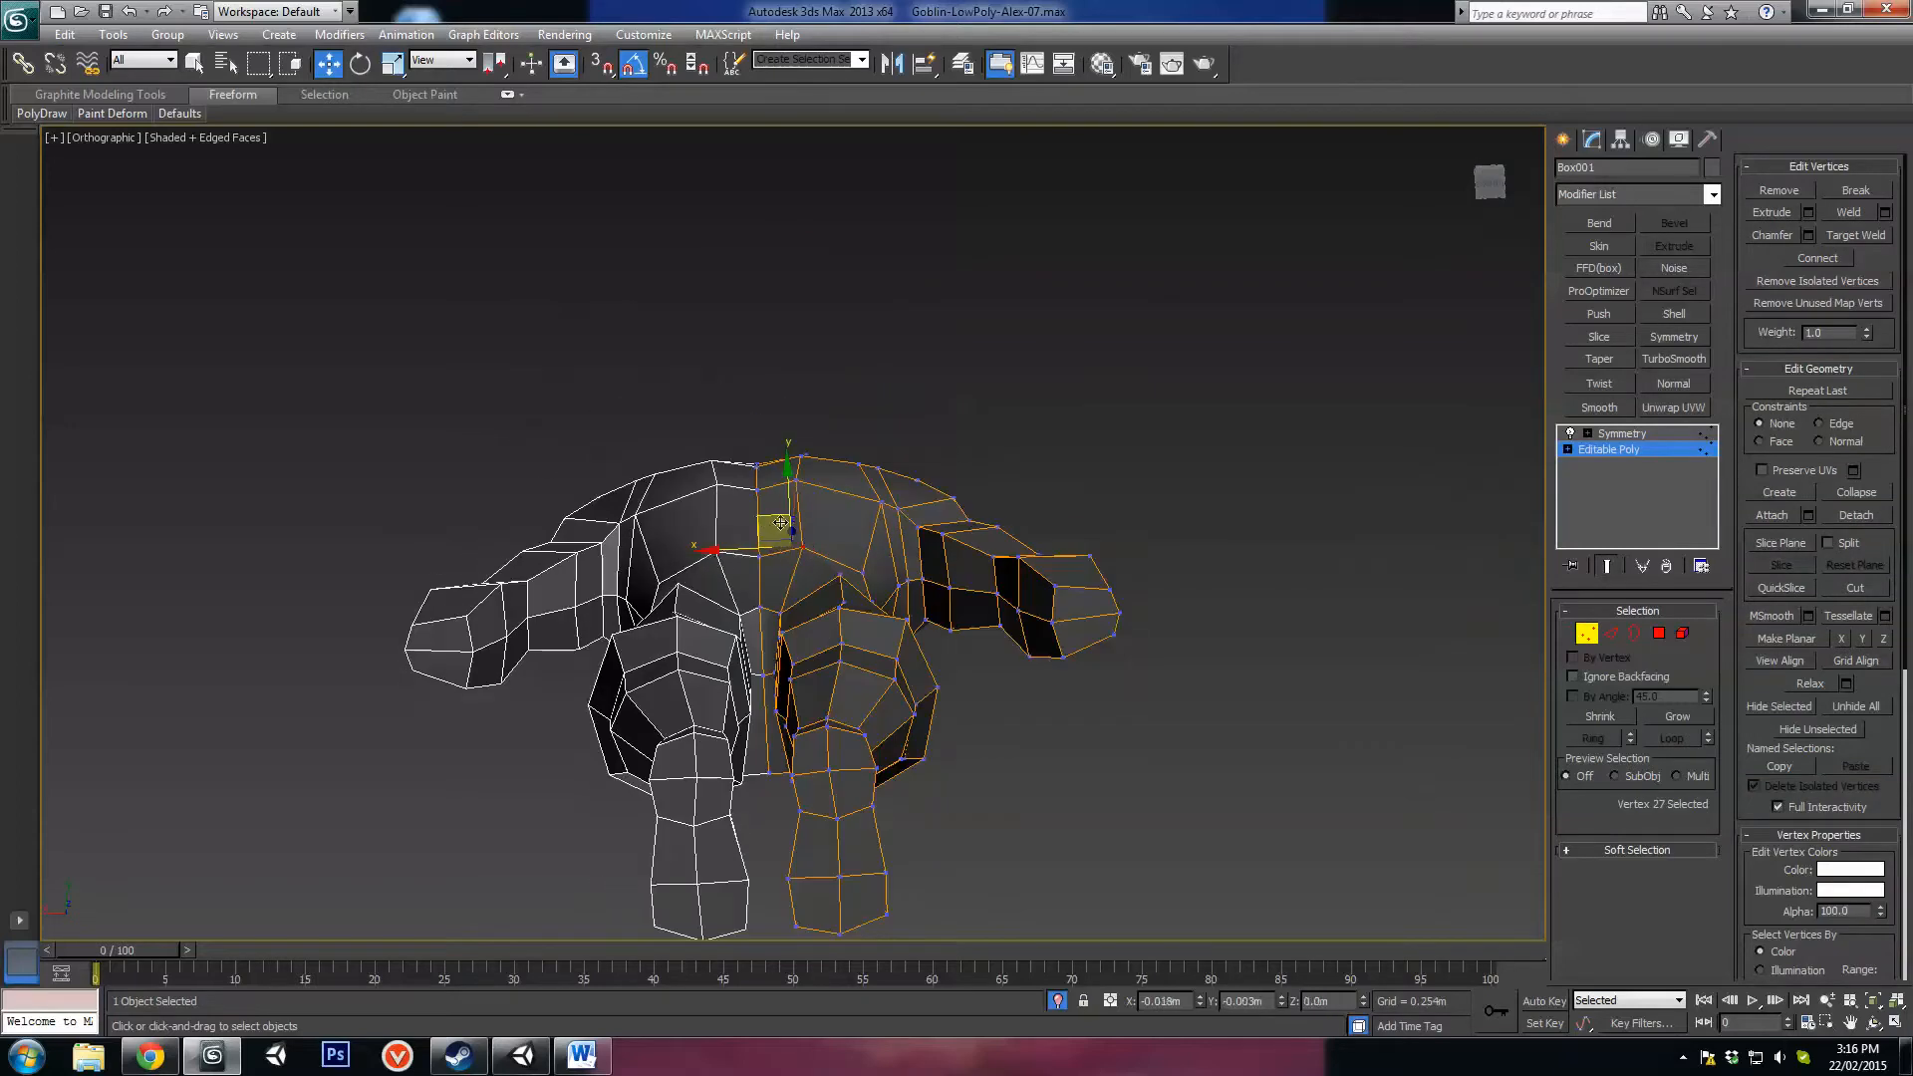
left_click(802, 459, "ctrl")
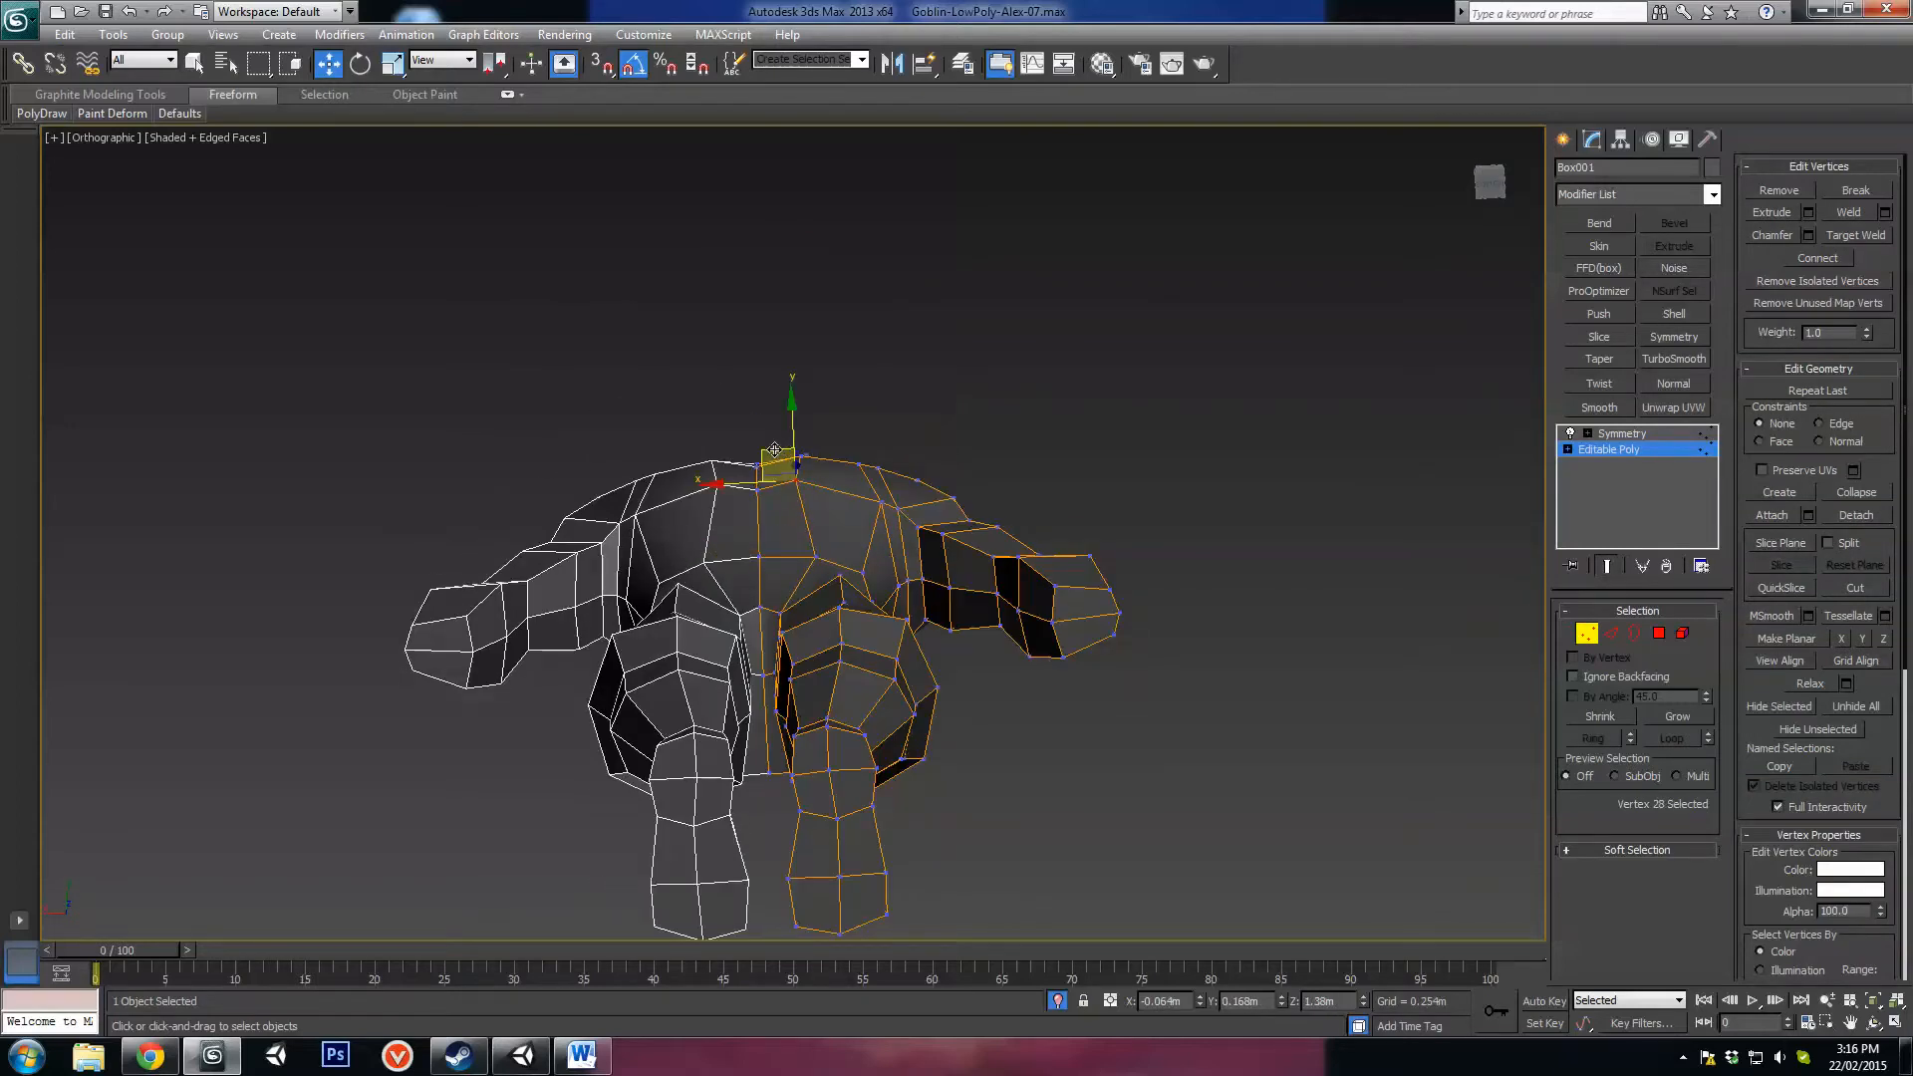
Step: Shift the back vertex beside the centre line outwards, and adjust the height of the top centre-line vertex of the back
middle_click_drag(793, 453, 814, 549, "alt")
scroll(814, 549, "up", 4)
left_click(816, 582)
left_click_drag(755, 585, 780, 584)
middle_click_drag(805, 545, 893, 299, "alt")
left_click(919, 335)
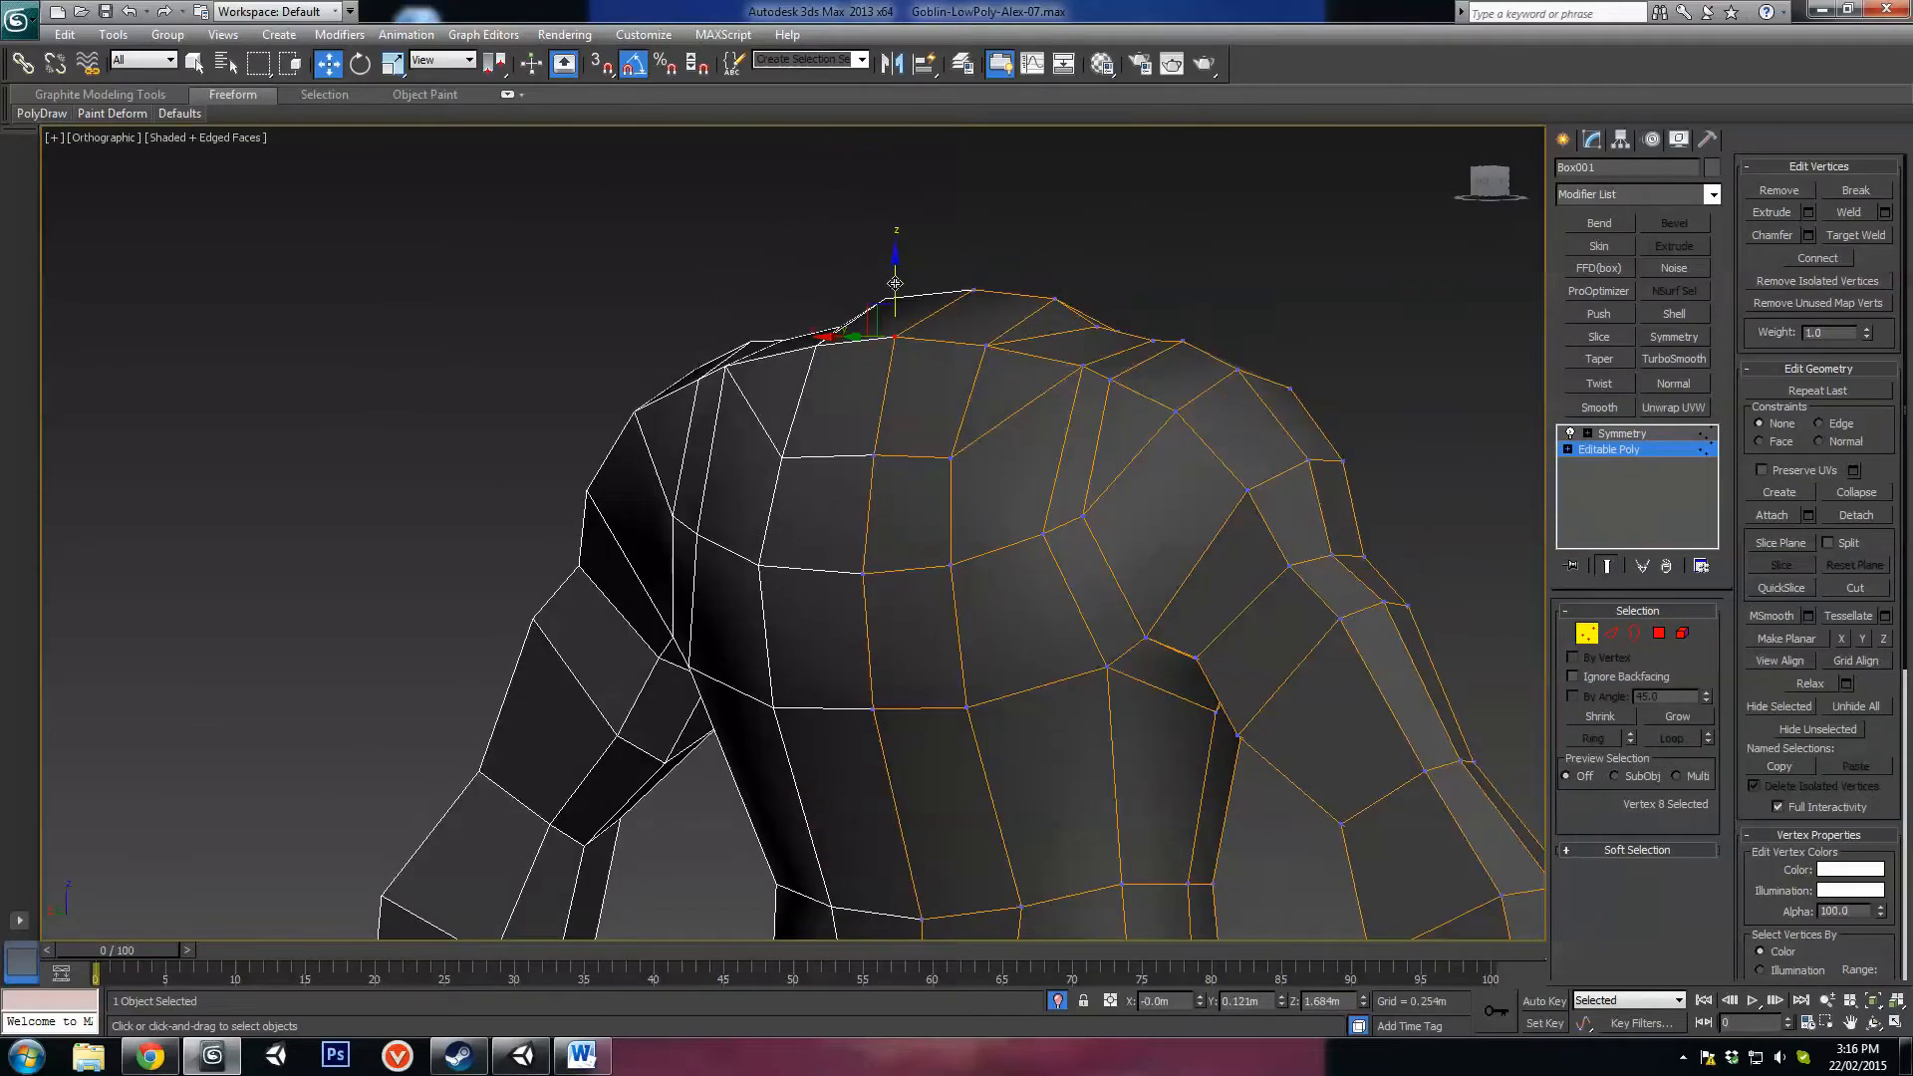
middle_click_drag(995, 355, 1100, 518, "alt")
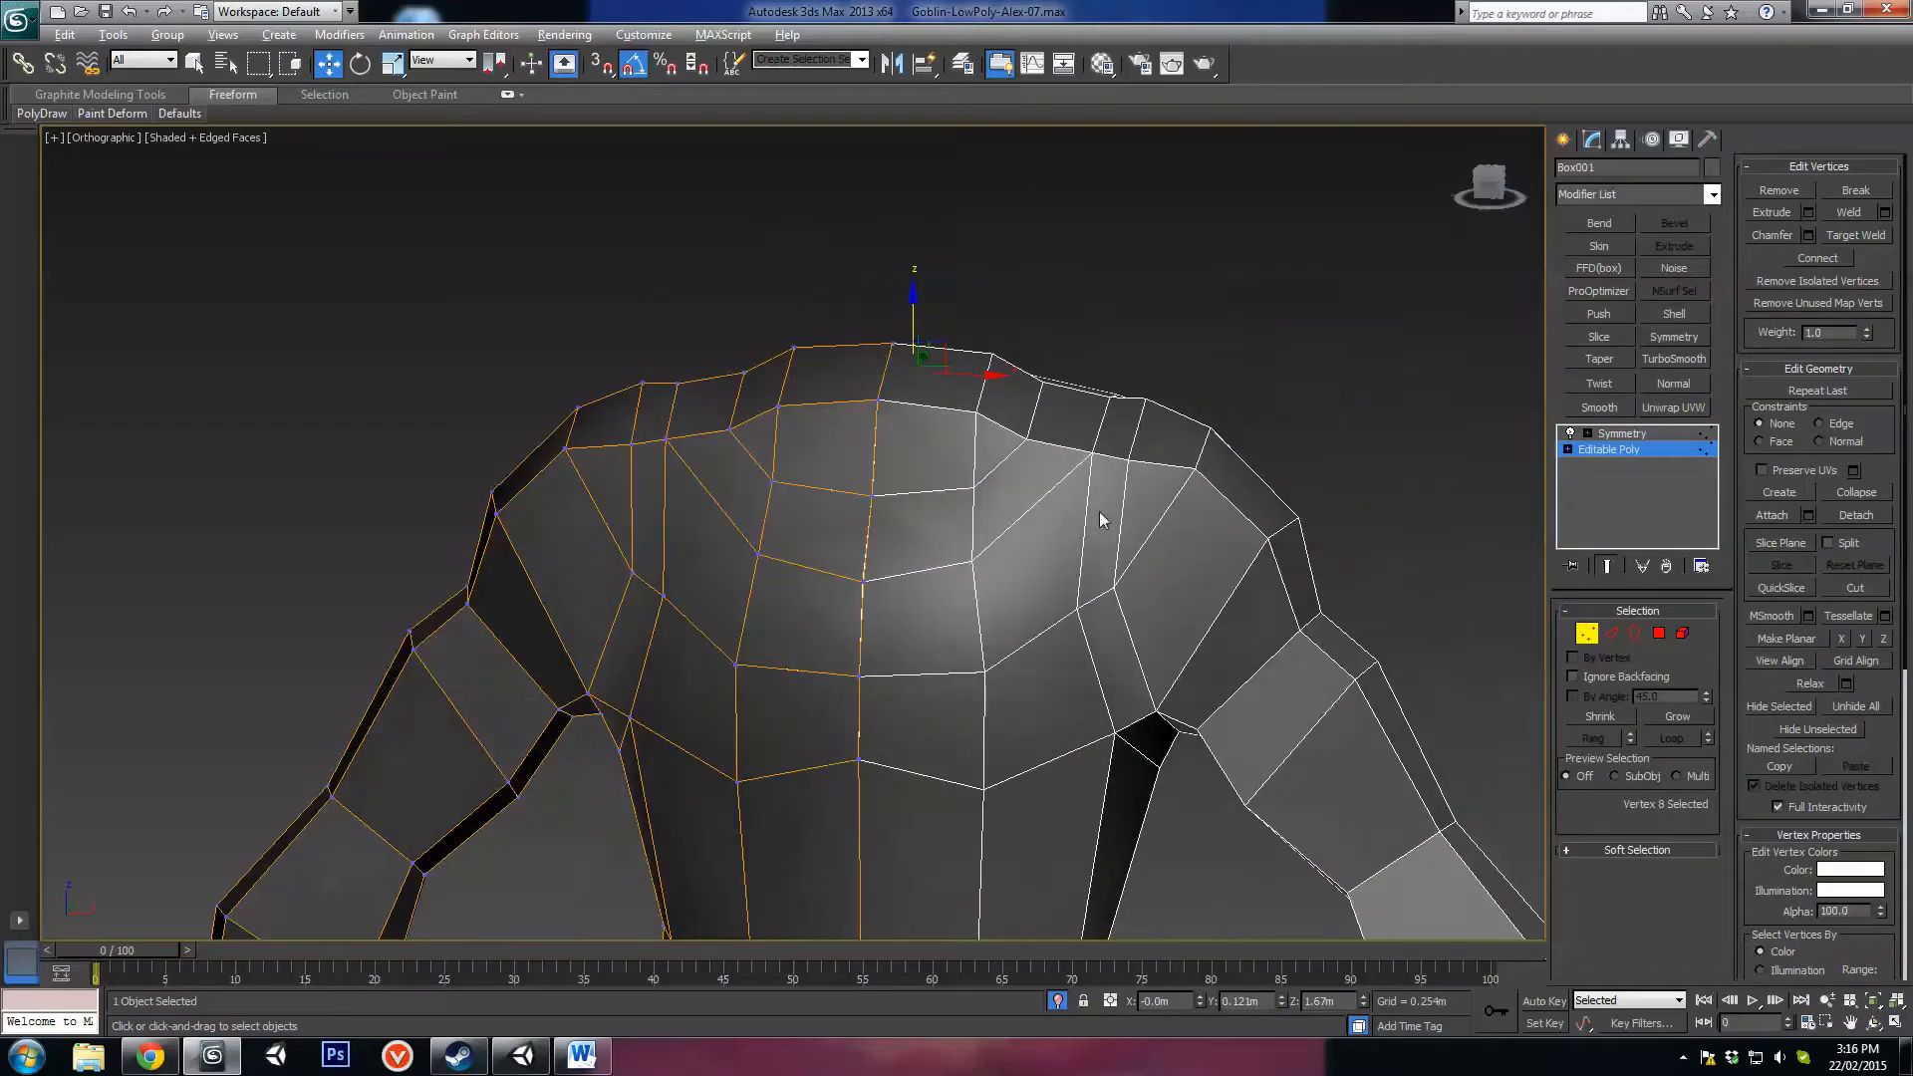
Step: Delete the polygon beside the centre line on top of the torso to open a neck hole
left_click(1659, 634)
left_click(827, 369)
middle_click_drag(829, 374, 867, 510, "alt")
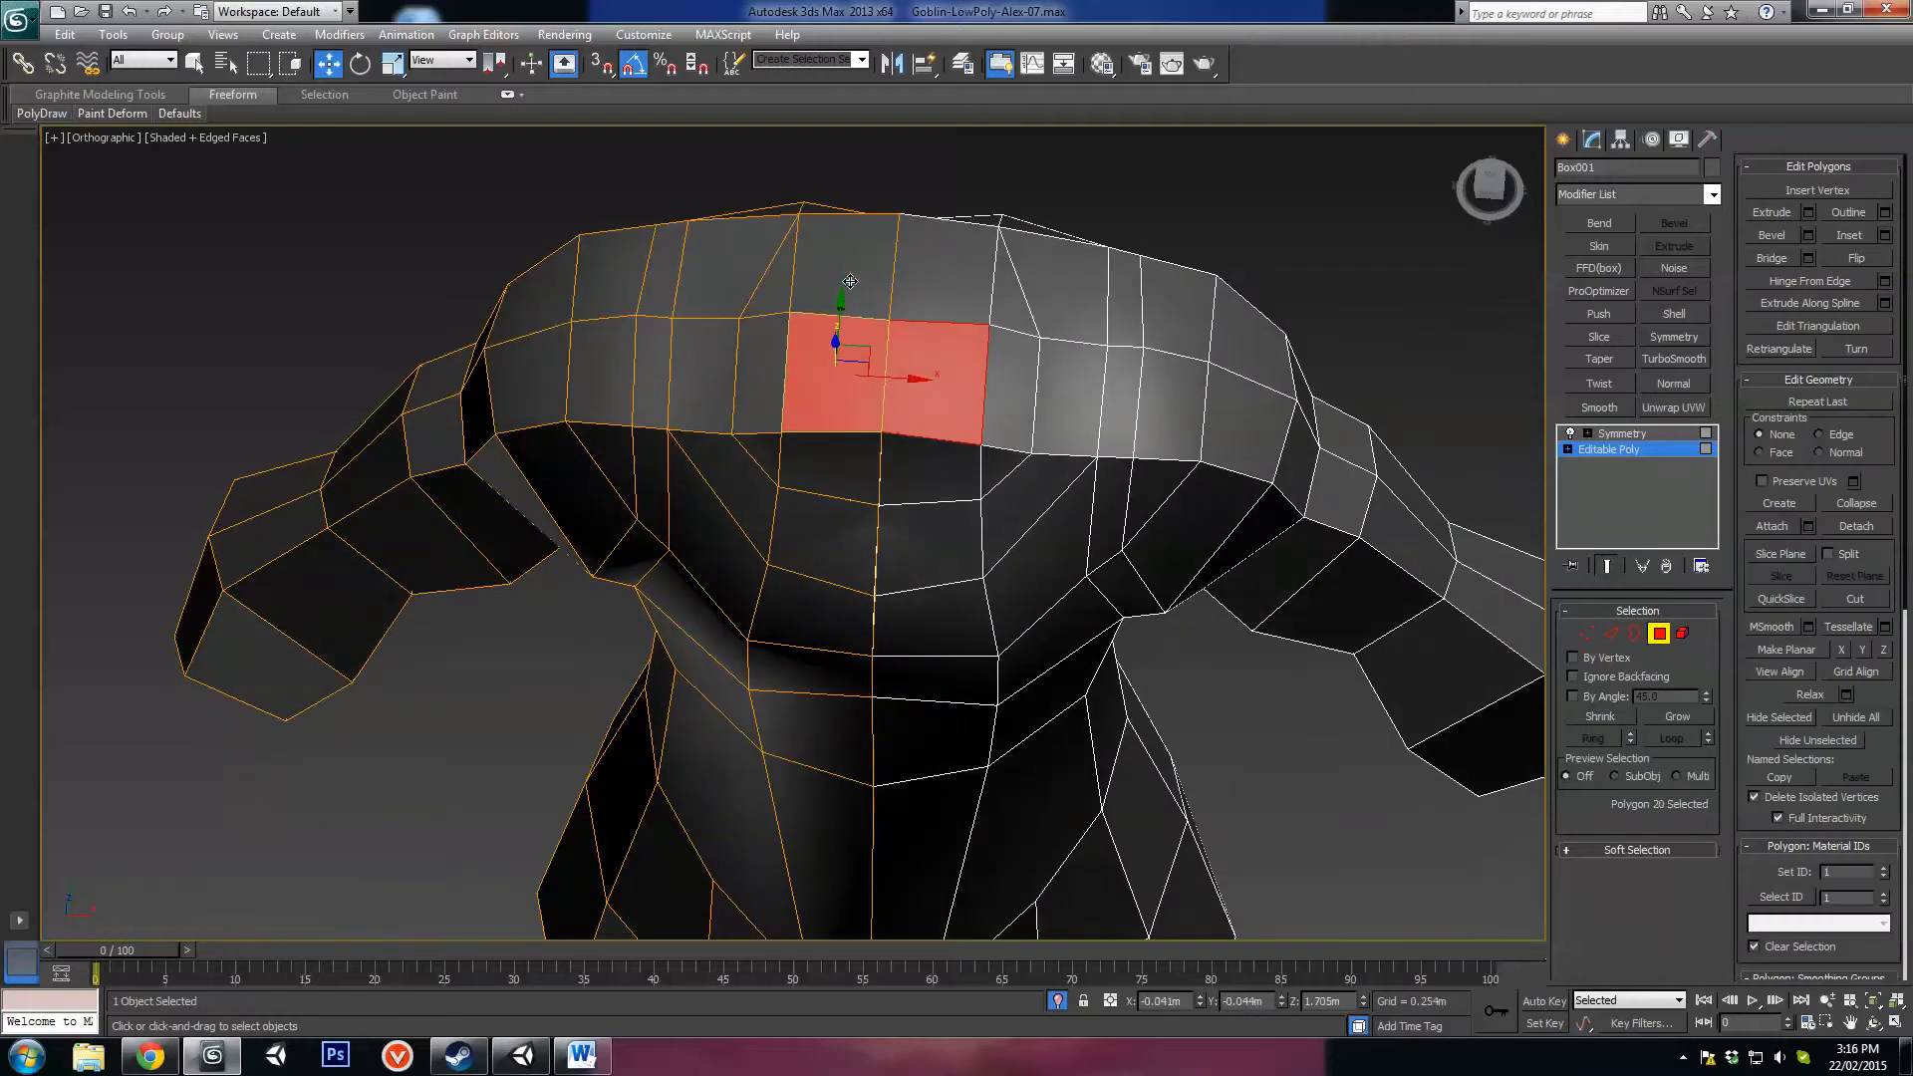
left_click(850, 282, "ctrl")
middle_click_drag(850, 284, 1047, 403, "alt")
scroll(1075, 511, "up", 2)
middle_click_drag(909, 367, 1106, 509)
left_click(1195, 452)
key("Delete")
Step: Reposition the front and side corner vertices of the neck hole and the upper chest vertex below them
middle_click_drag(1172, 430, 1000, 671, "alt")
key("1")
left_click(1017, 725)
left_click_drag(976, 705, 983, 677)
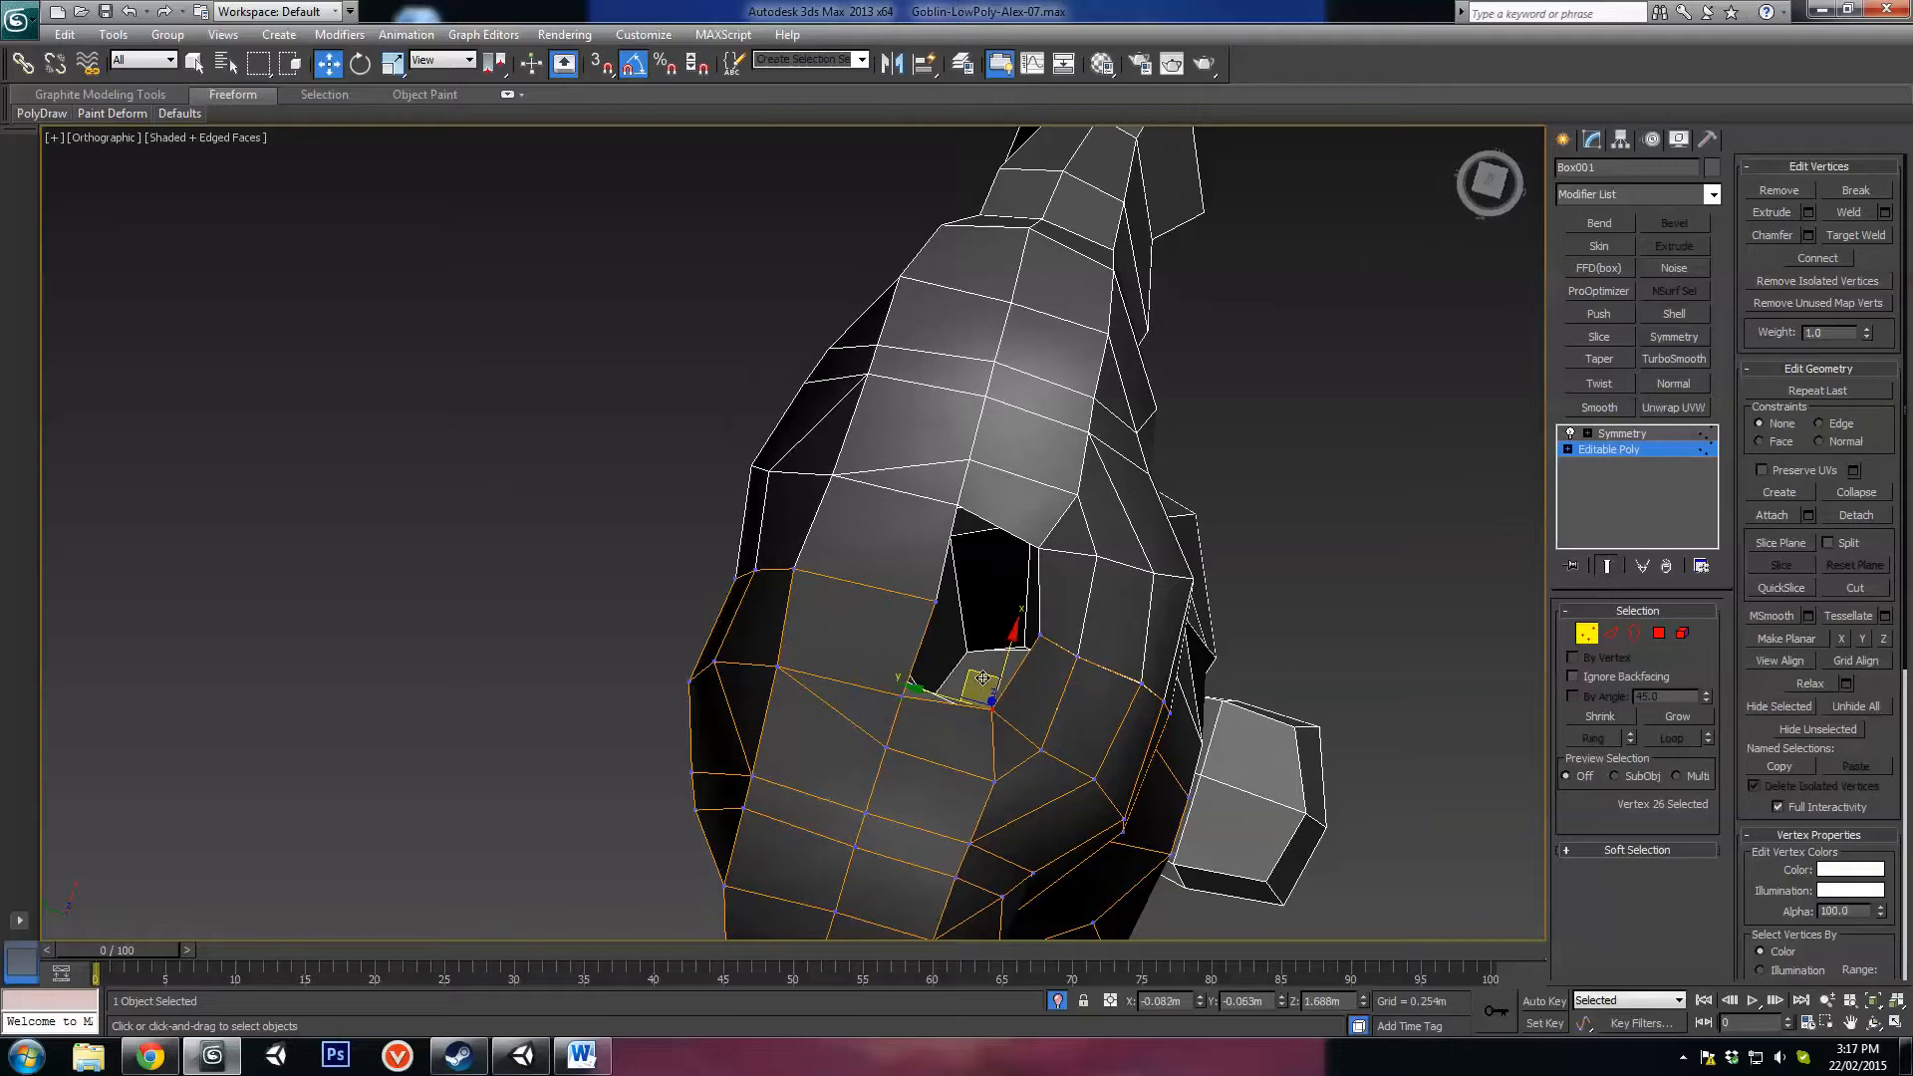
left_click(997, 779)
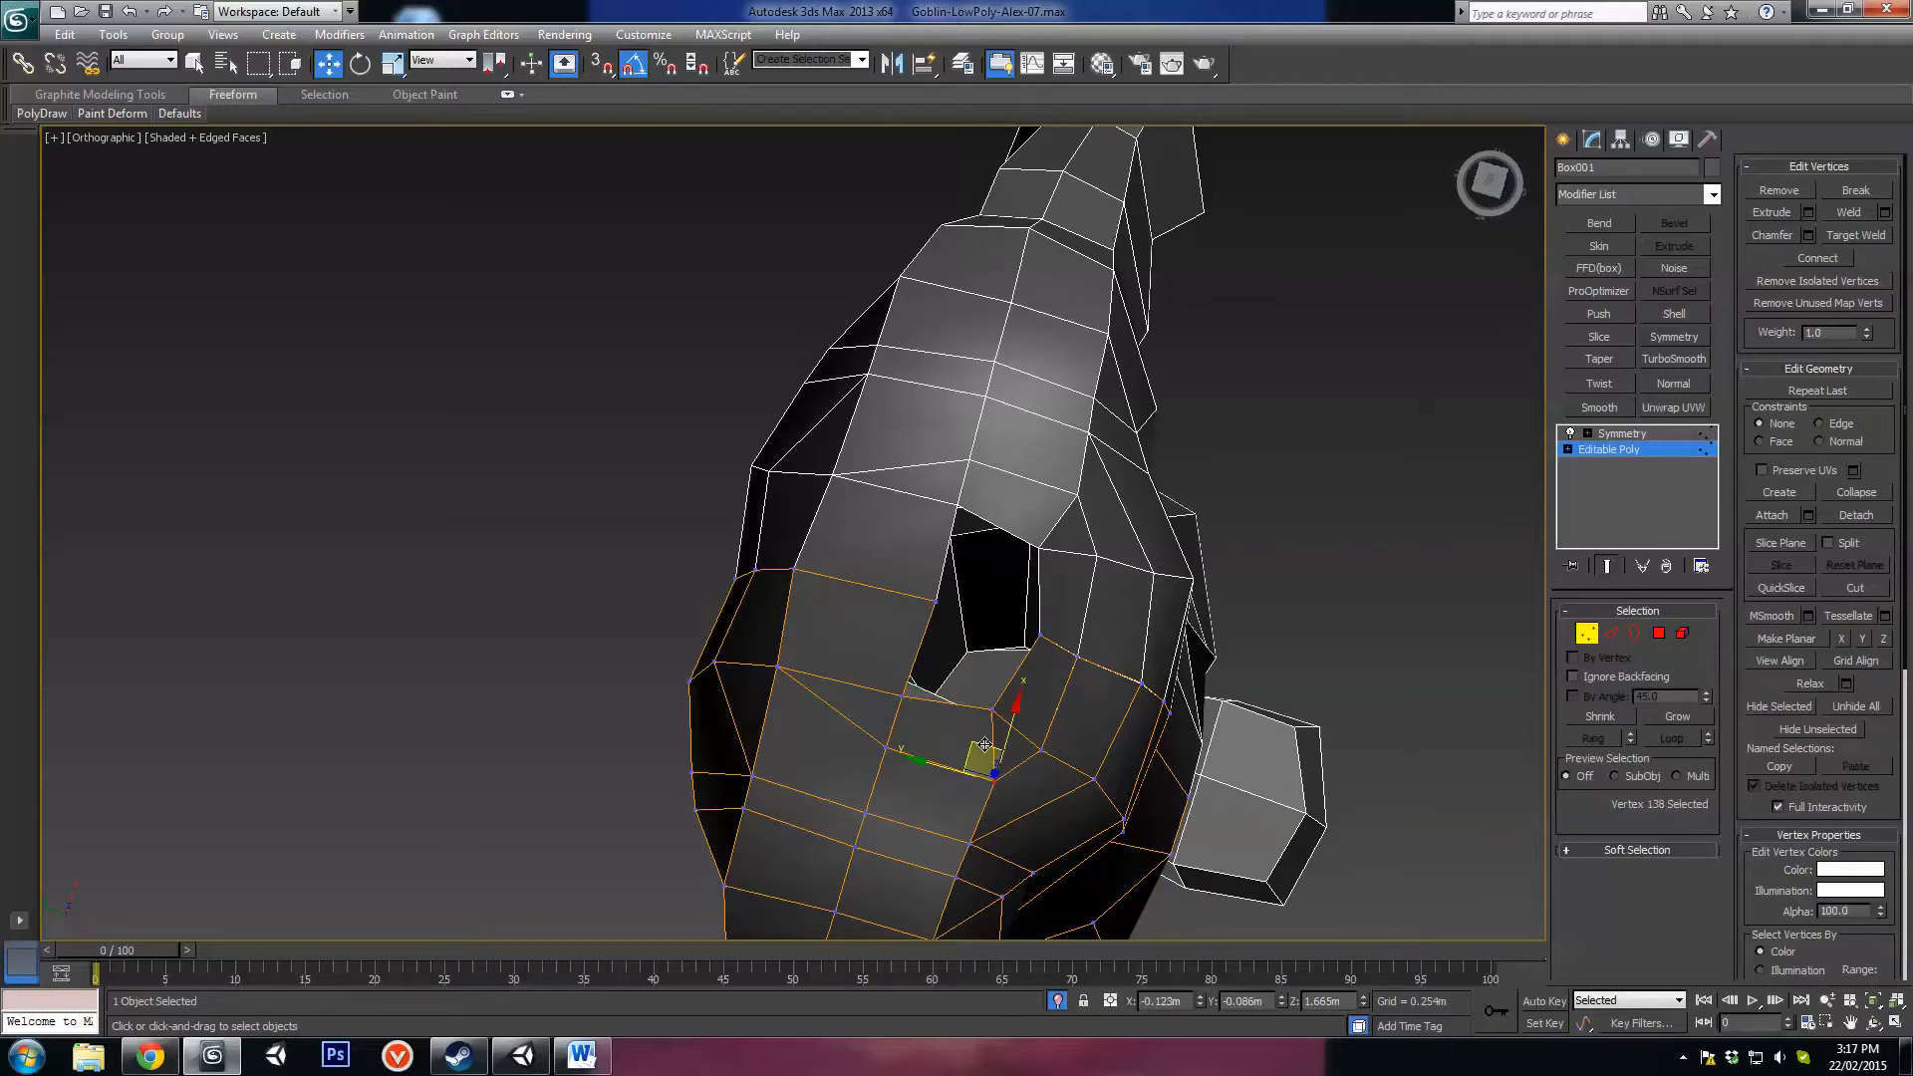
left_click(902, 689)
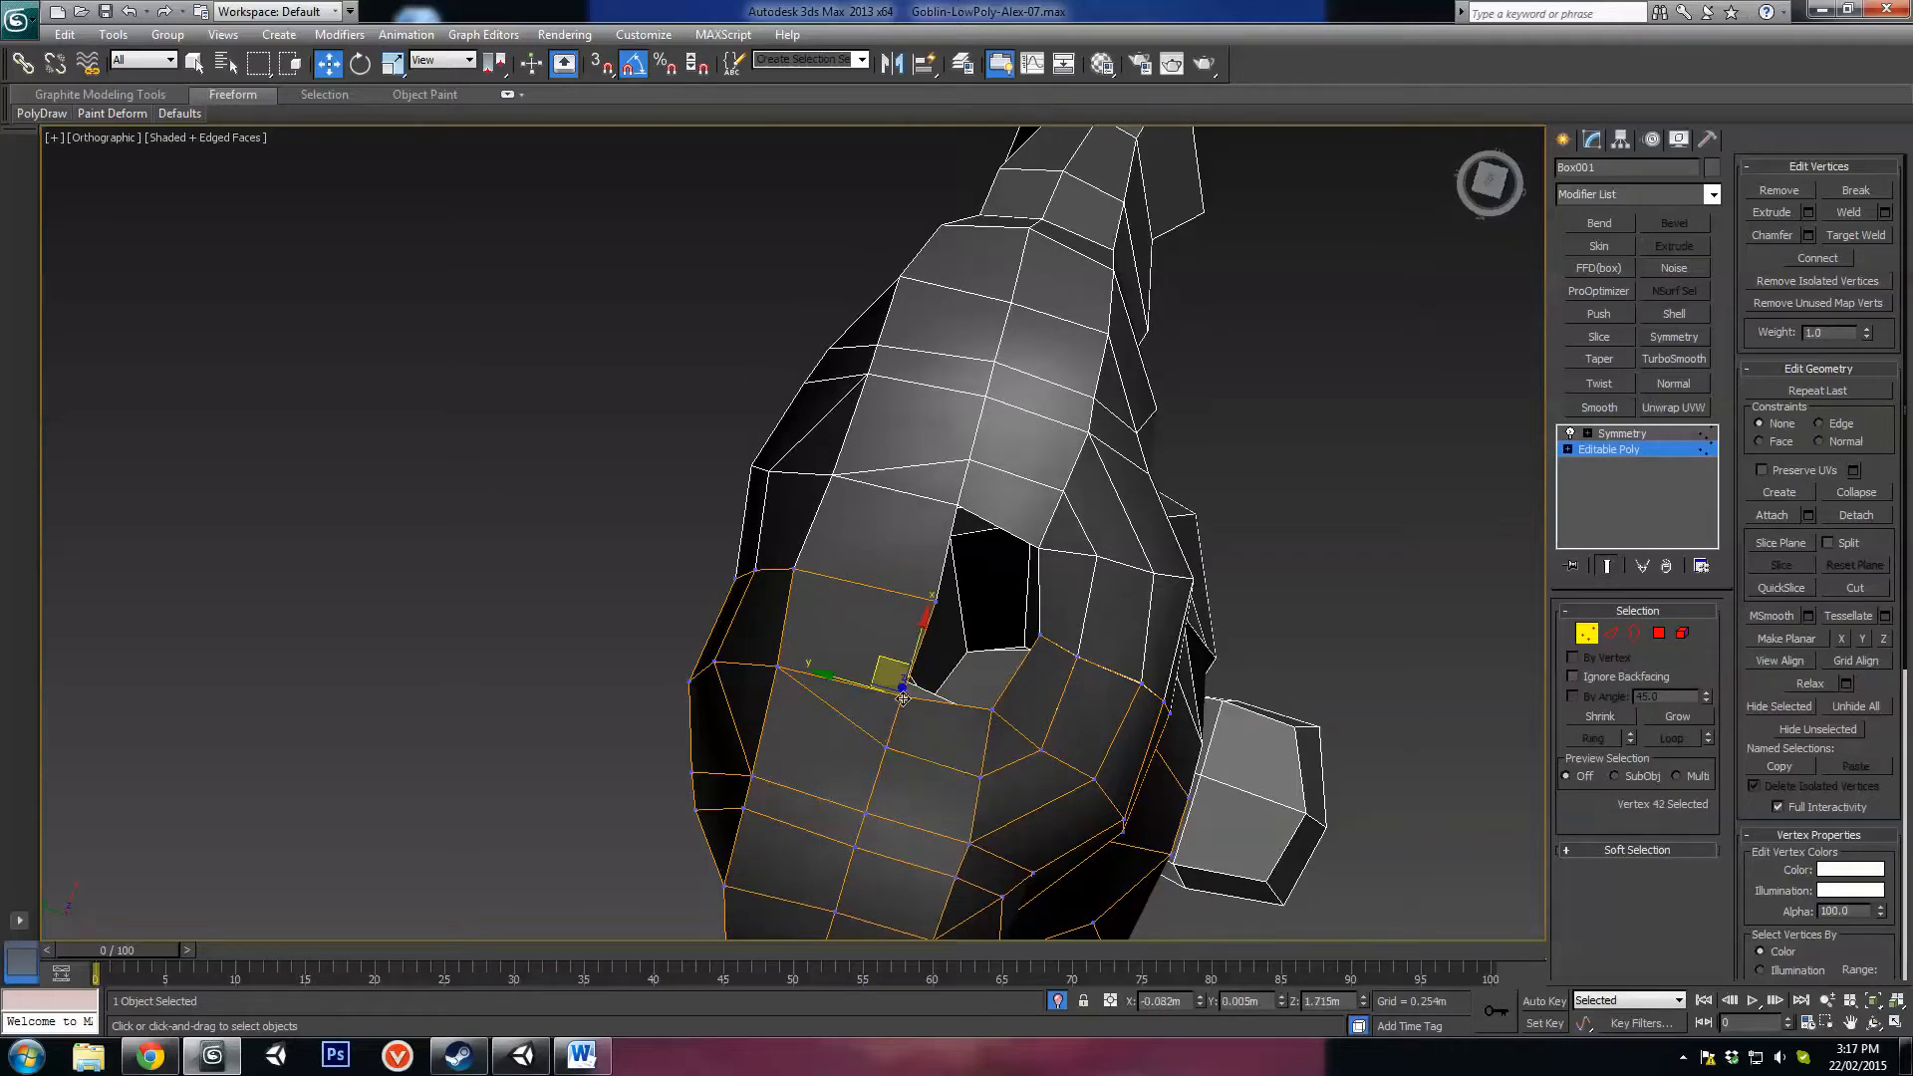
Step: Cut a new edge across the upper back faces behind the neck hole, from the shoulder edge to the centre line
left_click(1612, 633)
middle_click_drag(1134, 738, 1008, 635, "alt")
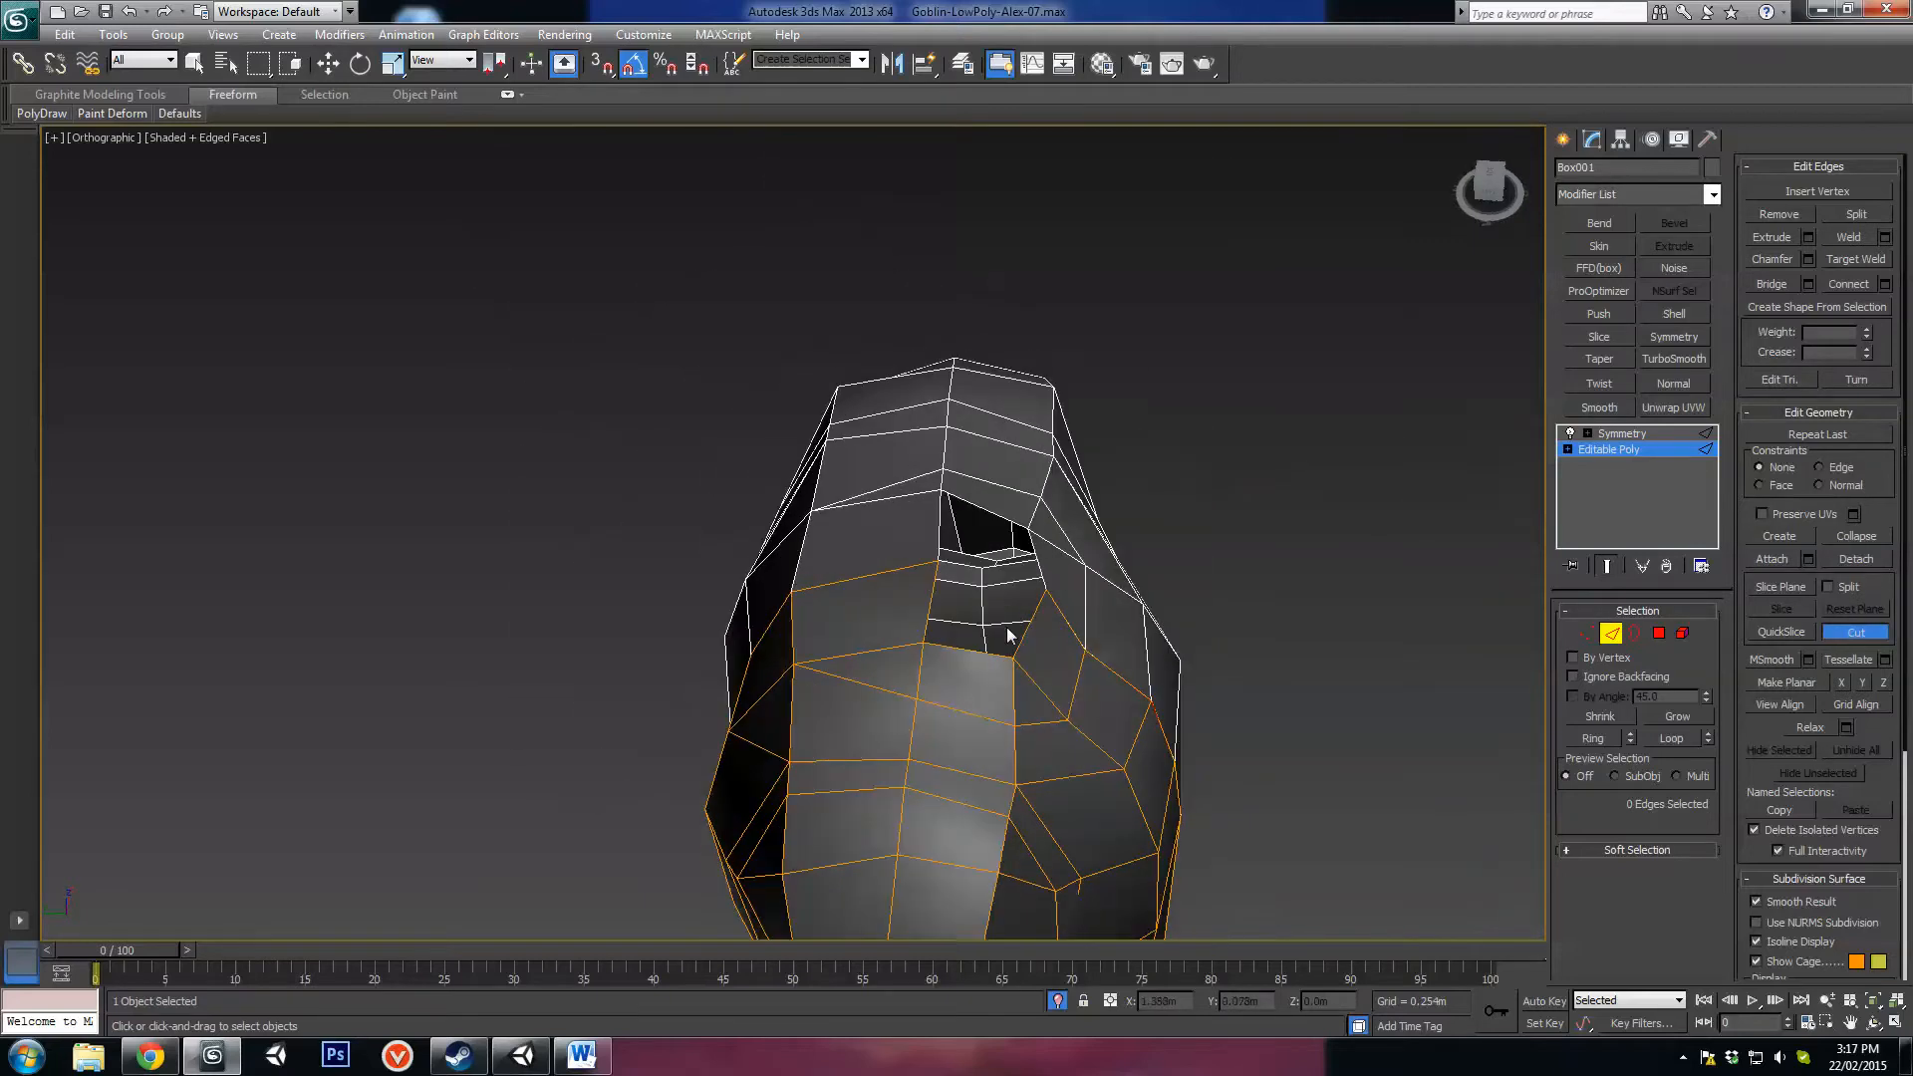
middle_click_drag(839, 648, 966, 705, "alt")
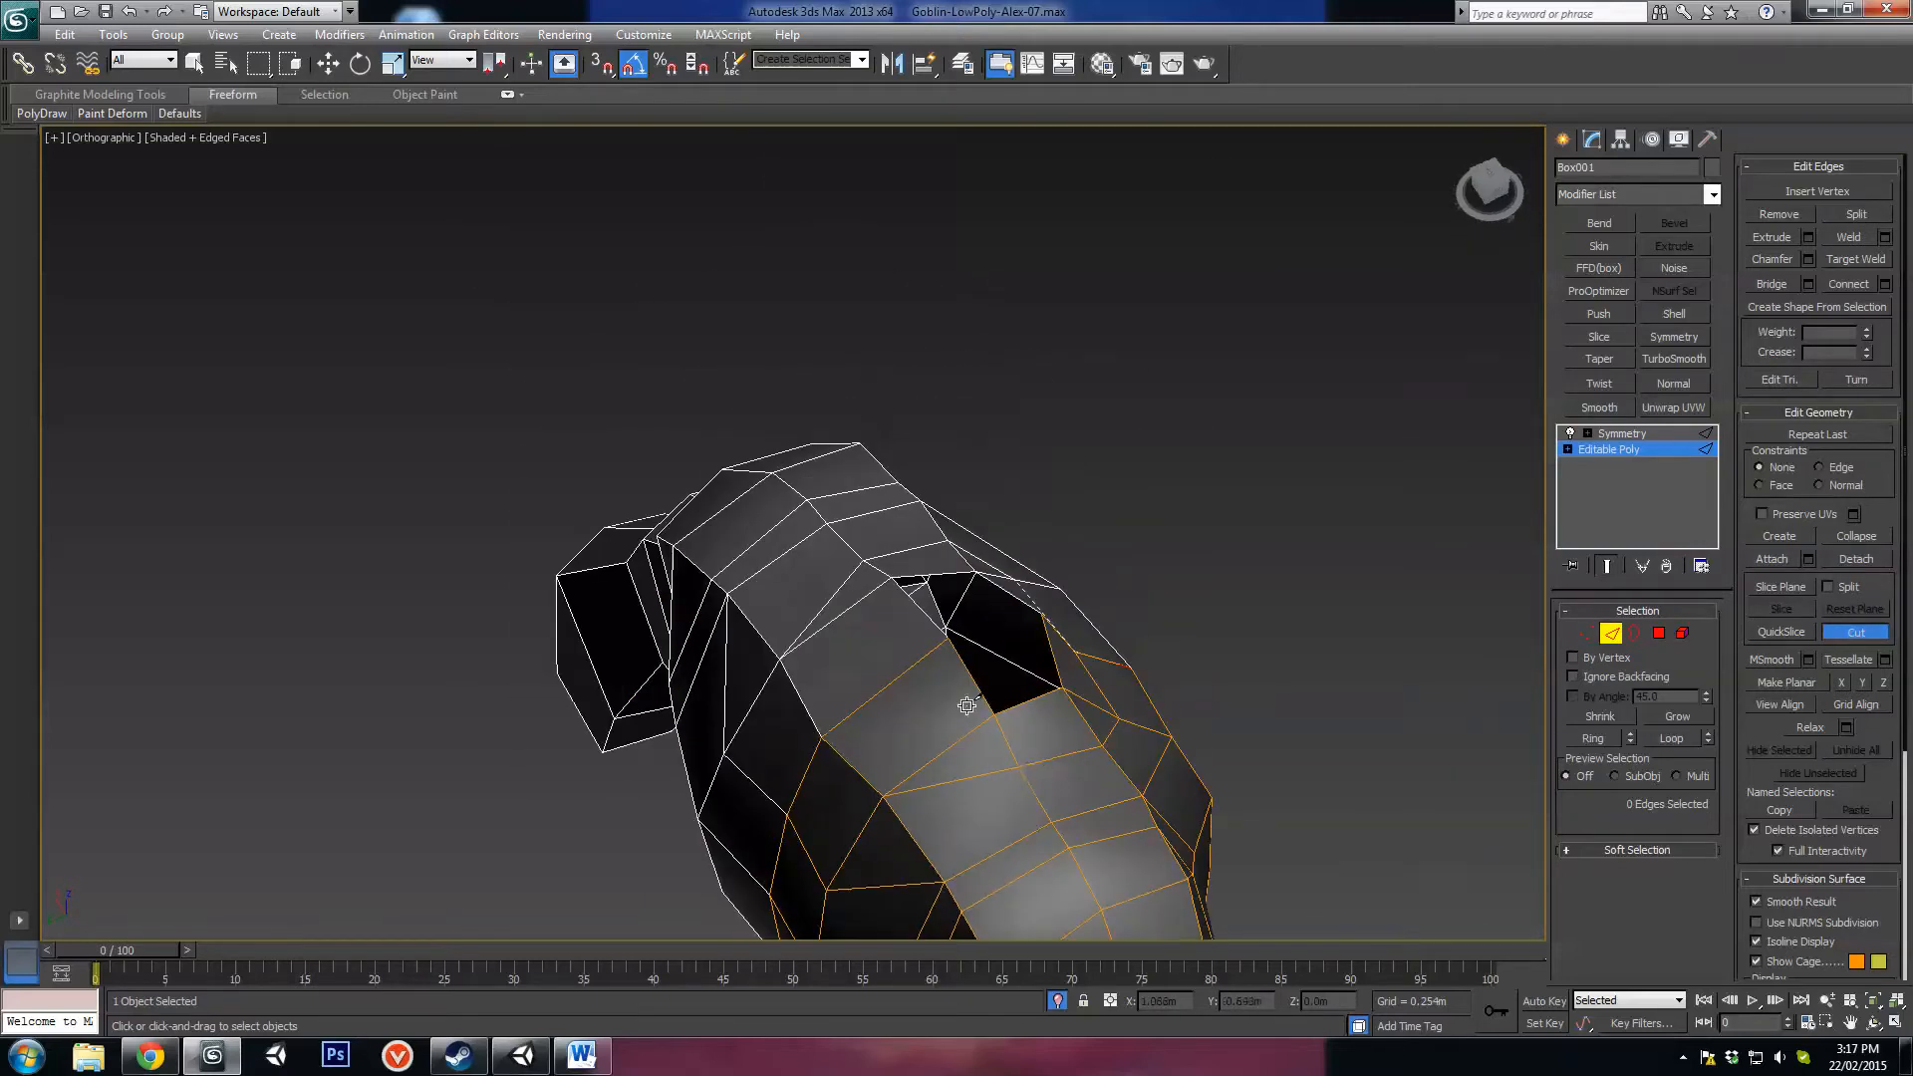
left_click(1021, 770)
left_click(929, 758)
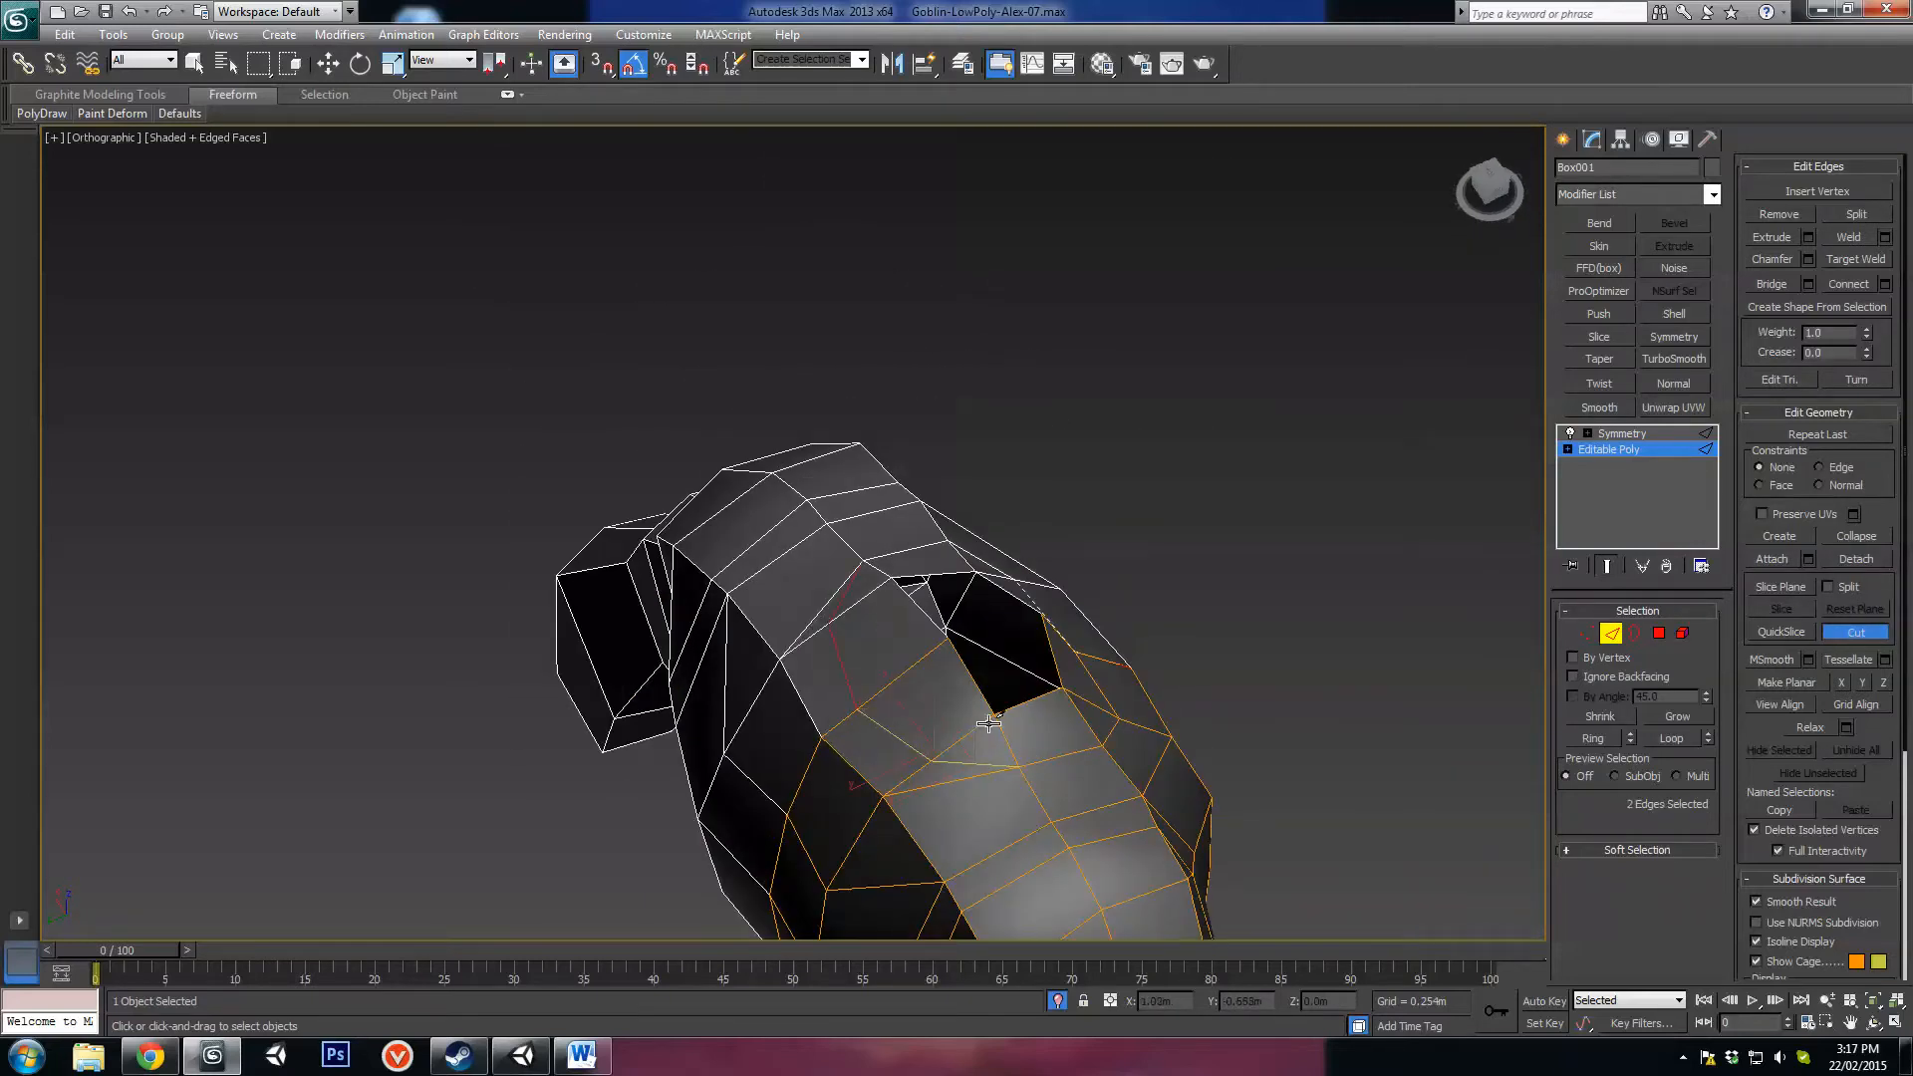
key("w")
middle_click_drag(932, 784, 991, 686, "alt")
left_click(989, 768)
Step: Move the centre-line vertex at the back of the neck hole backwards and slightly down to enlarge the opening
key("1")
left_click(999, 592)
middle_click_drag(999, 598, 987, 669, "alt")
left_click_drag(941, 594, 893, 601)
middle_click_drag(969, 637, 935, 565, "alt")
left_click_drag(933, 563, 931, 570)
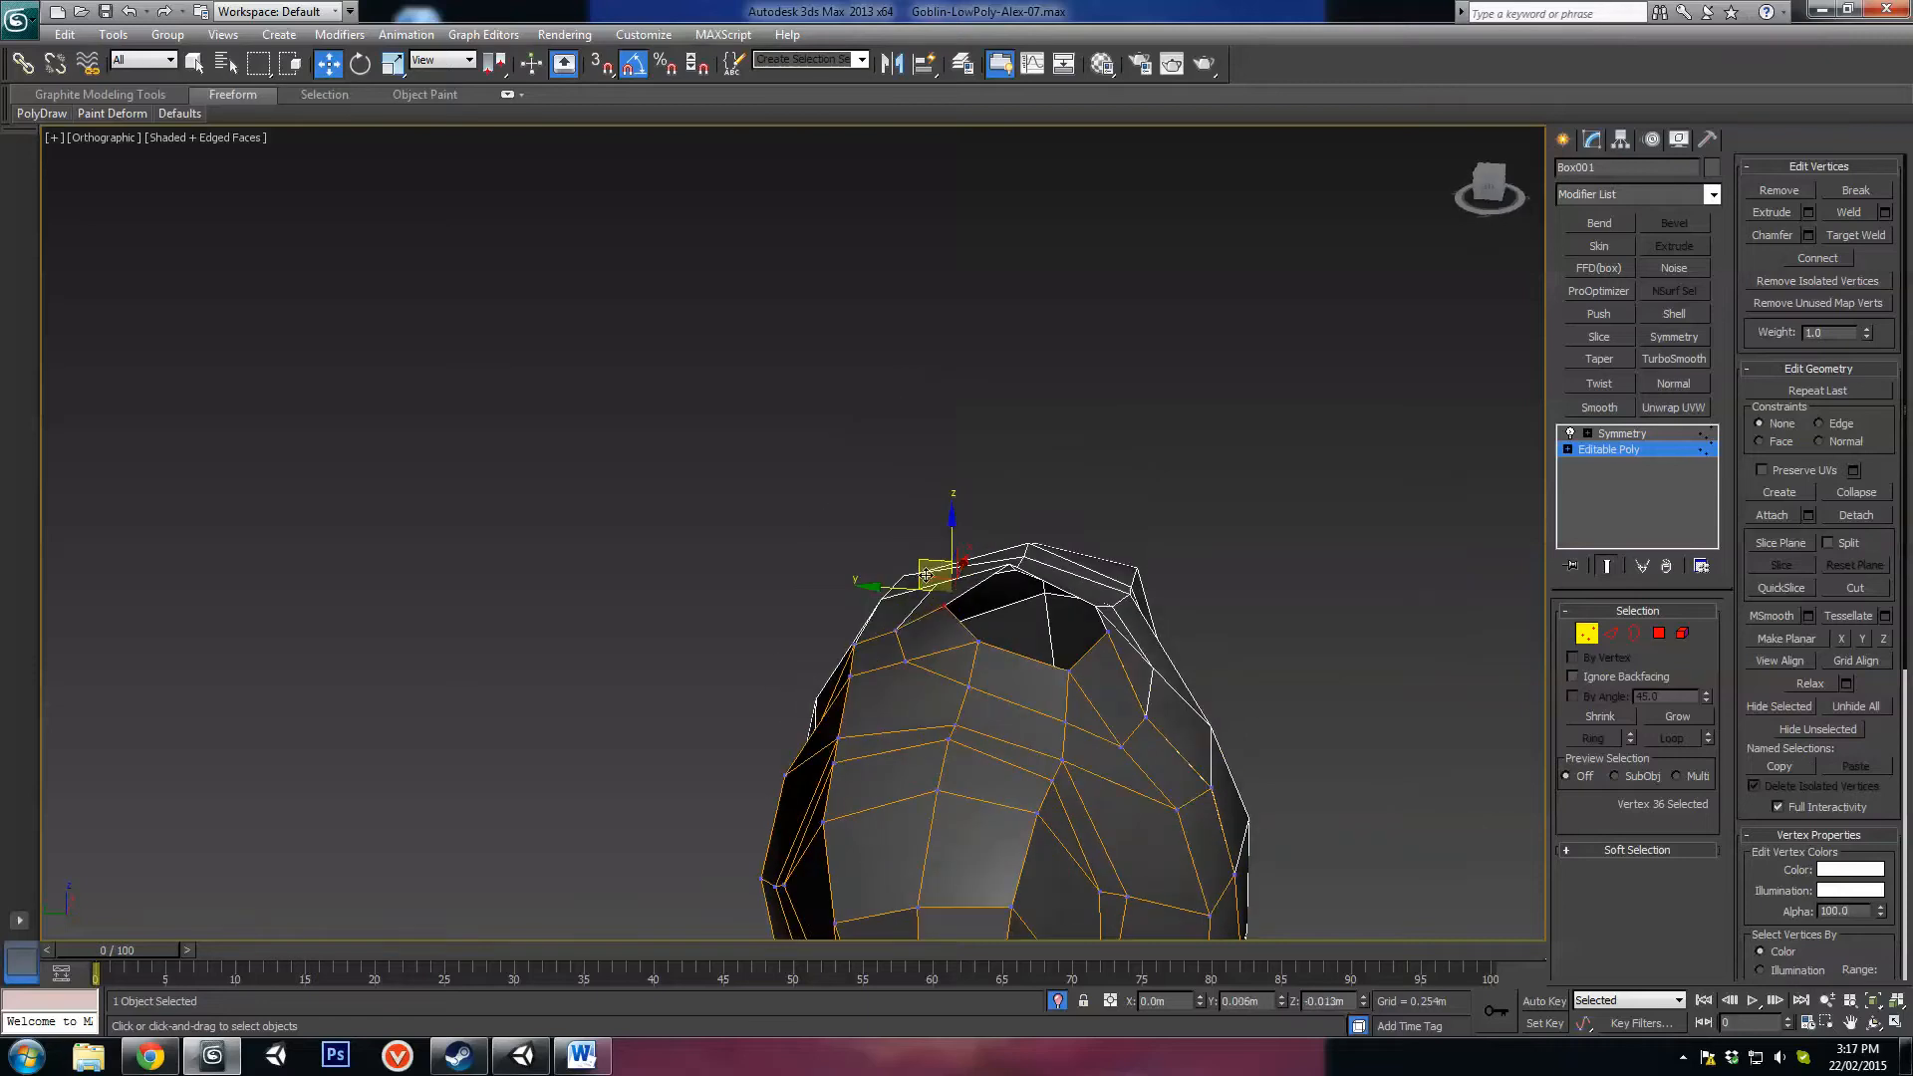
Step: Reposition the side vertex of the neck hole and the centre-line vertex at its front to round the opening
middle_click_drag(932, 570, 1032, 605, "alt")
left_click(924, 703)
left_click_drag(1032, 604, 1015, 583)
middle_click_drag(1015, 584, 1275, 629, "alt")
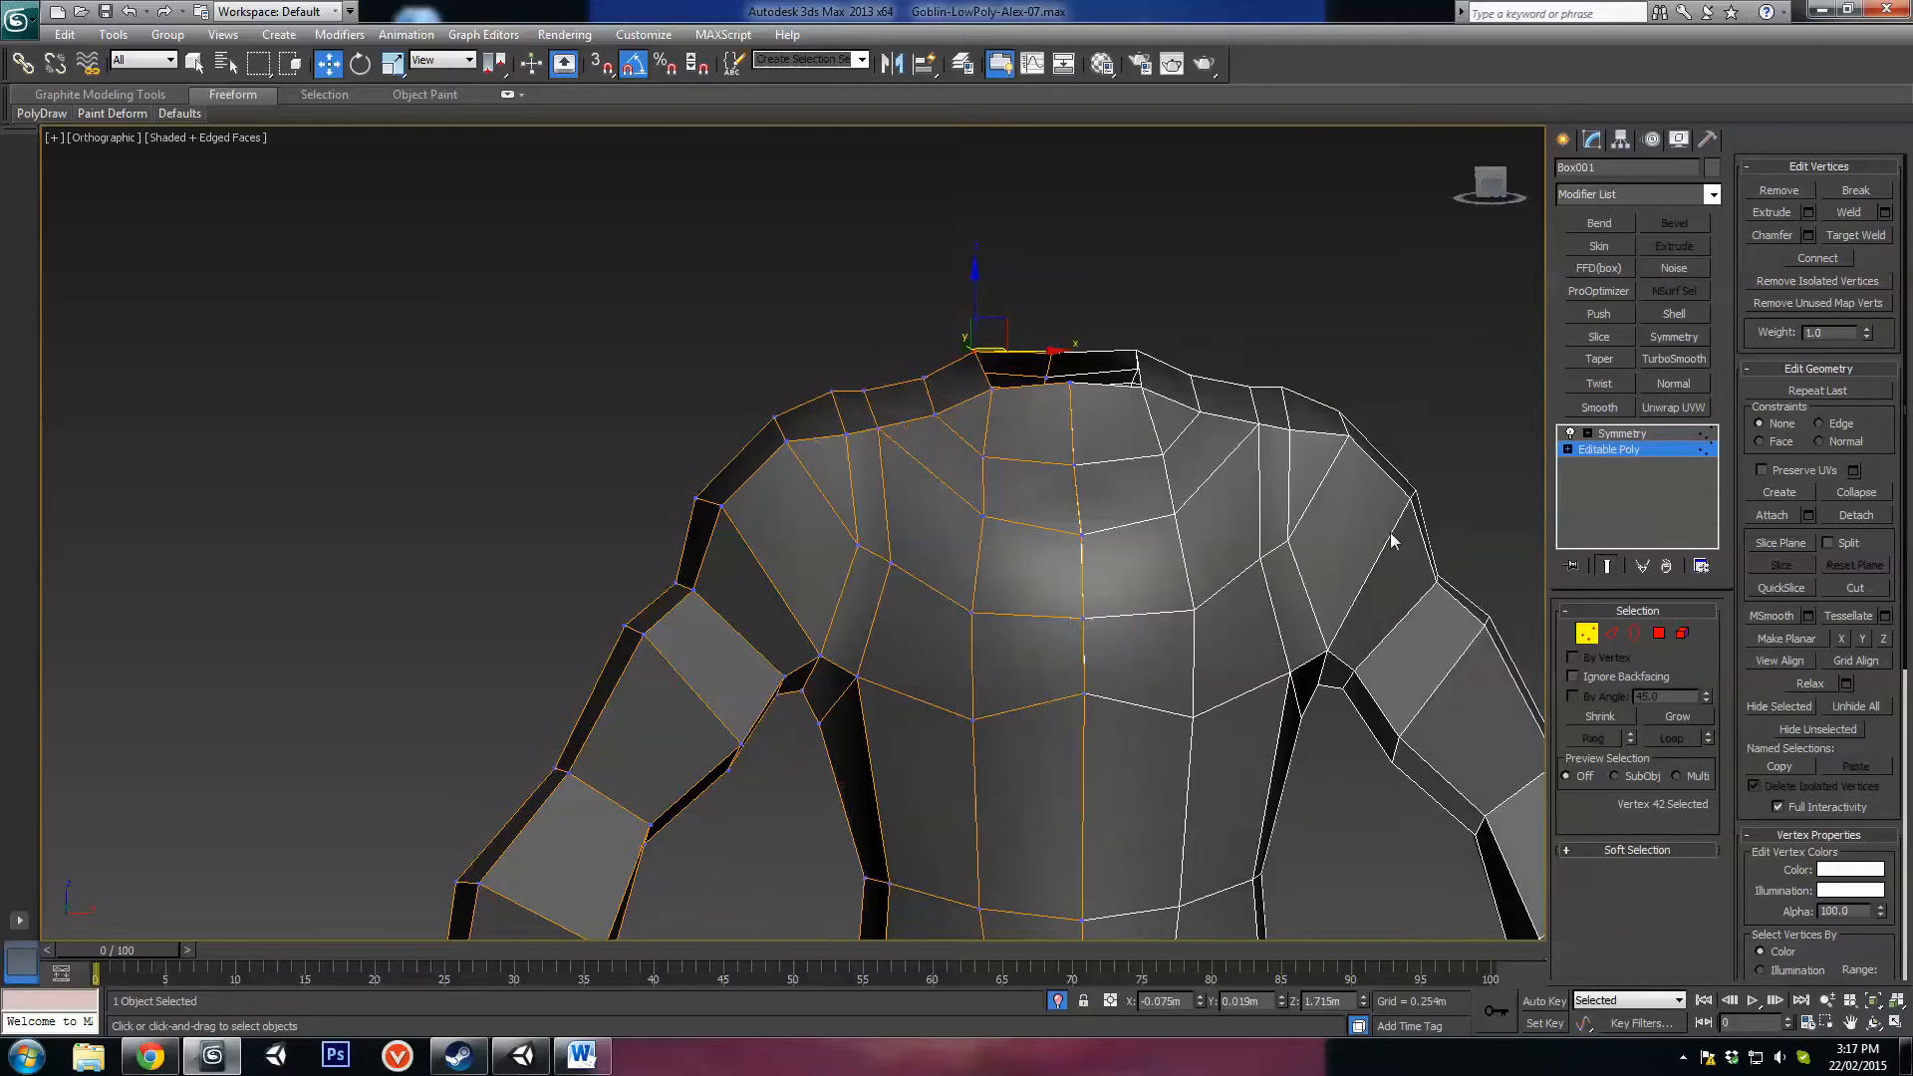
middle_click_drag(1390, 532, 1152, 517, "alt")
left_click(945, 434)
middle_click_drag(945, 435, 1015, 423, "alt")
left_click_drag(1006, 429, 1004, 428)
middle_click_drag(1004, 429, 1211, 387, "alt")
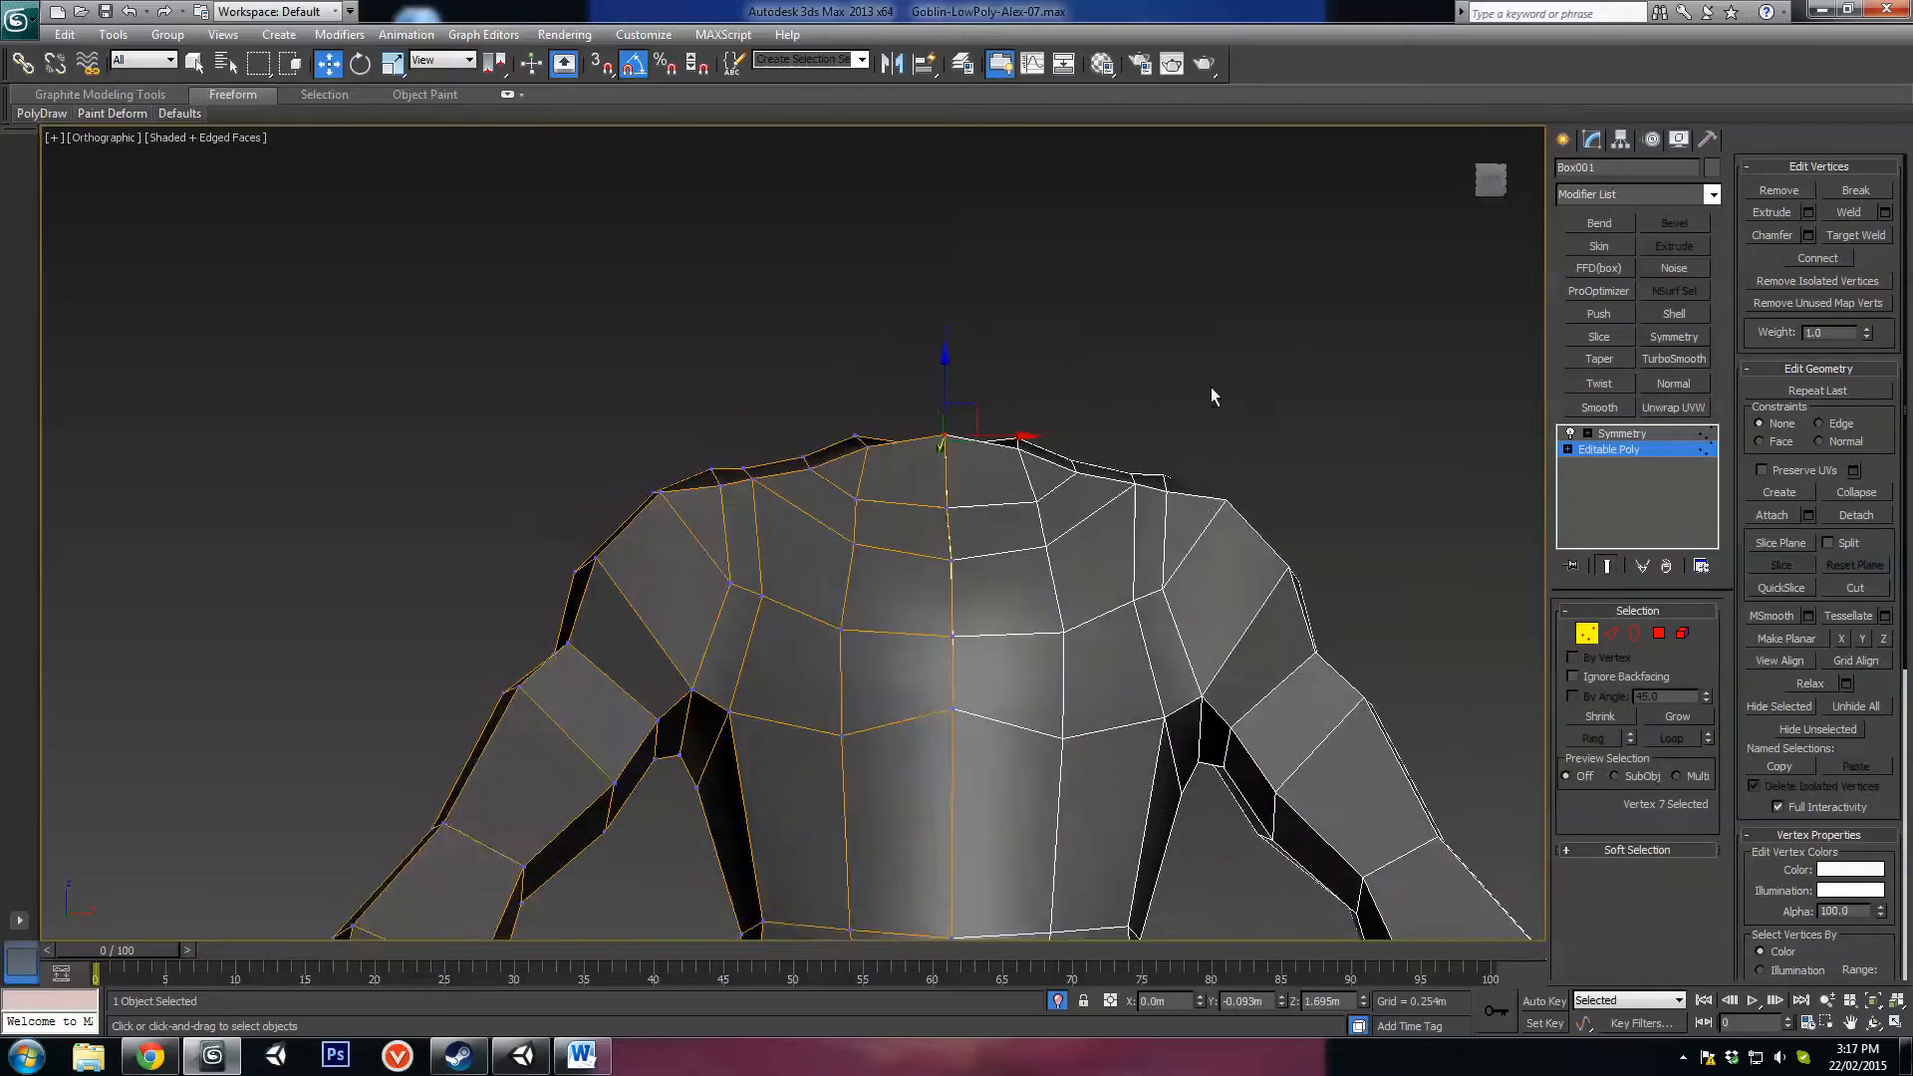
Step: Examine the neck hole and the surrounding chest and shoulder edge flow from the front, side and above
scroll(1211, 388, "down", 3)
middle_click_drag(1127, 580, 1075, 661, "alt")
scroll(1101, 628, "up", 4)
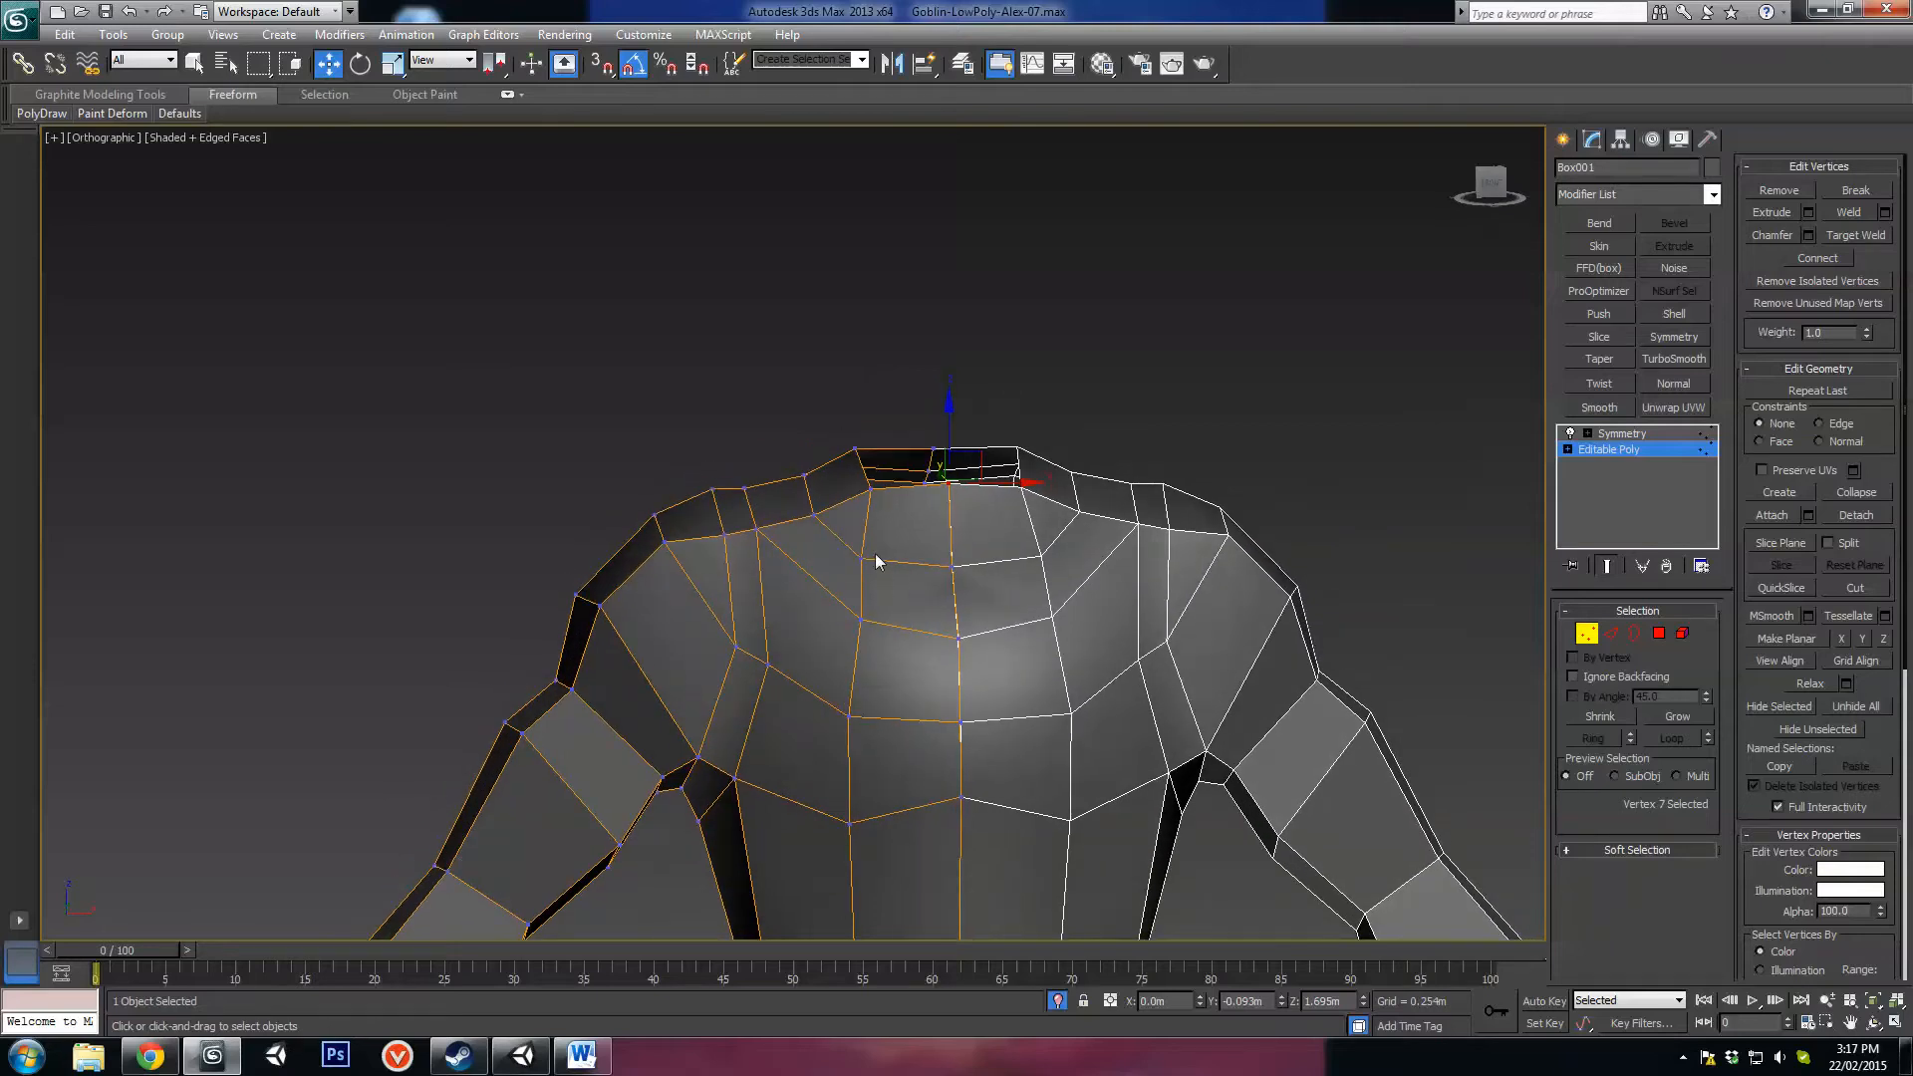
middle_click_drag(845, 540, 899, 508)
middle_click_drag(1155, 750, 1110, 659)
left_click(1214, 458)
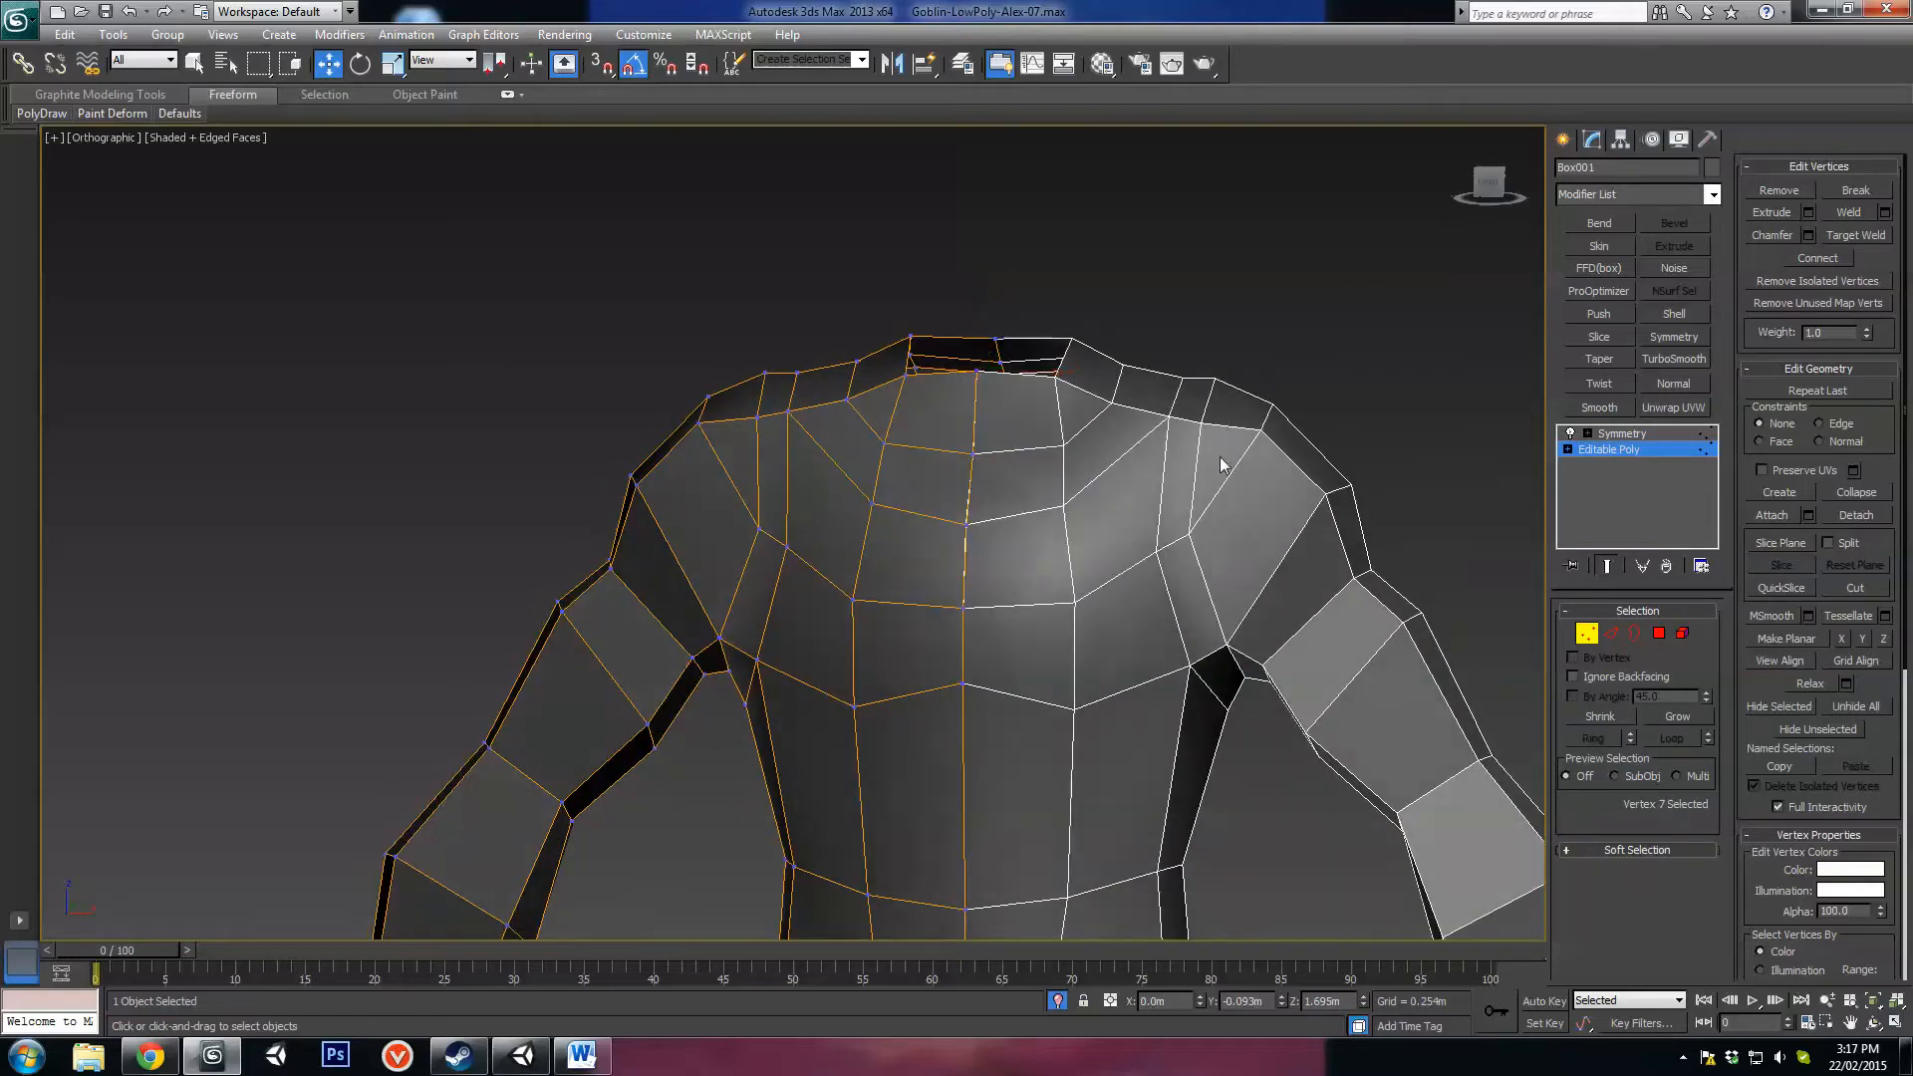
scroll(1014, 642, "up", 3)
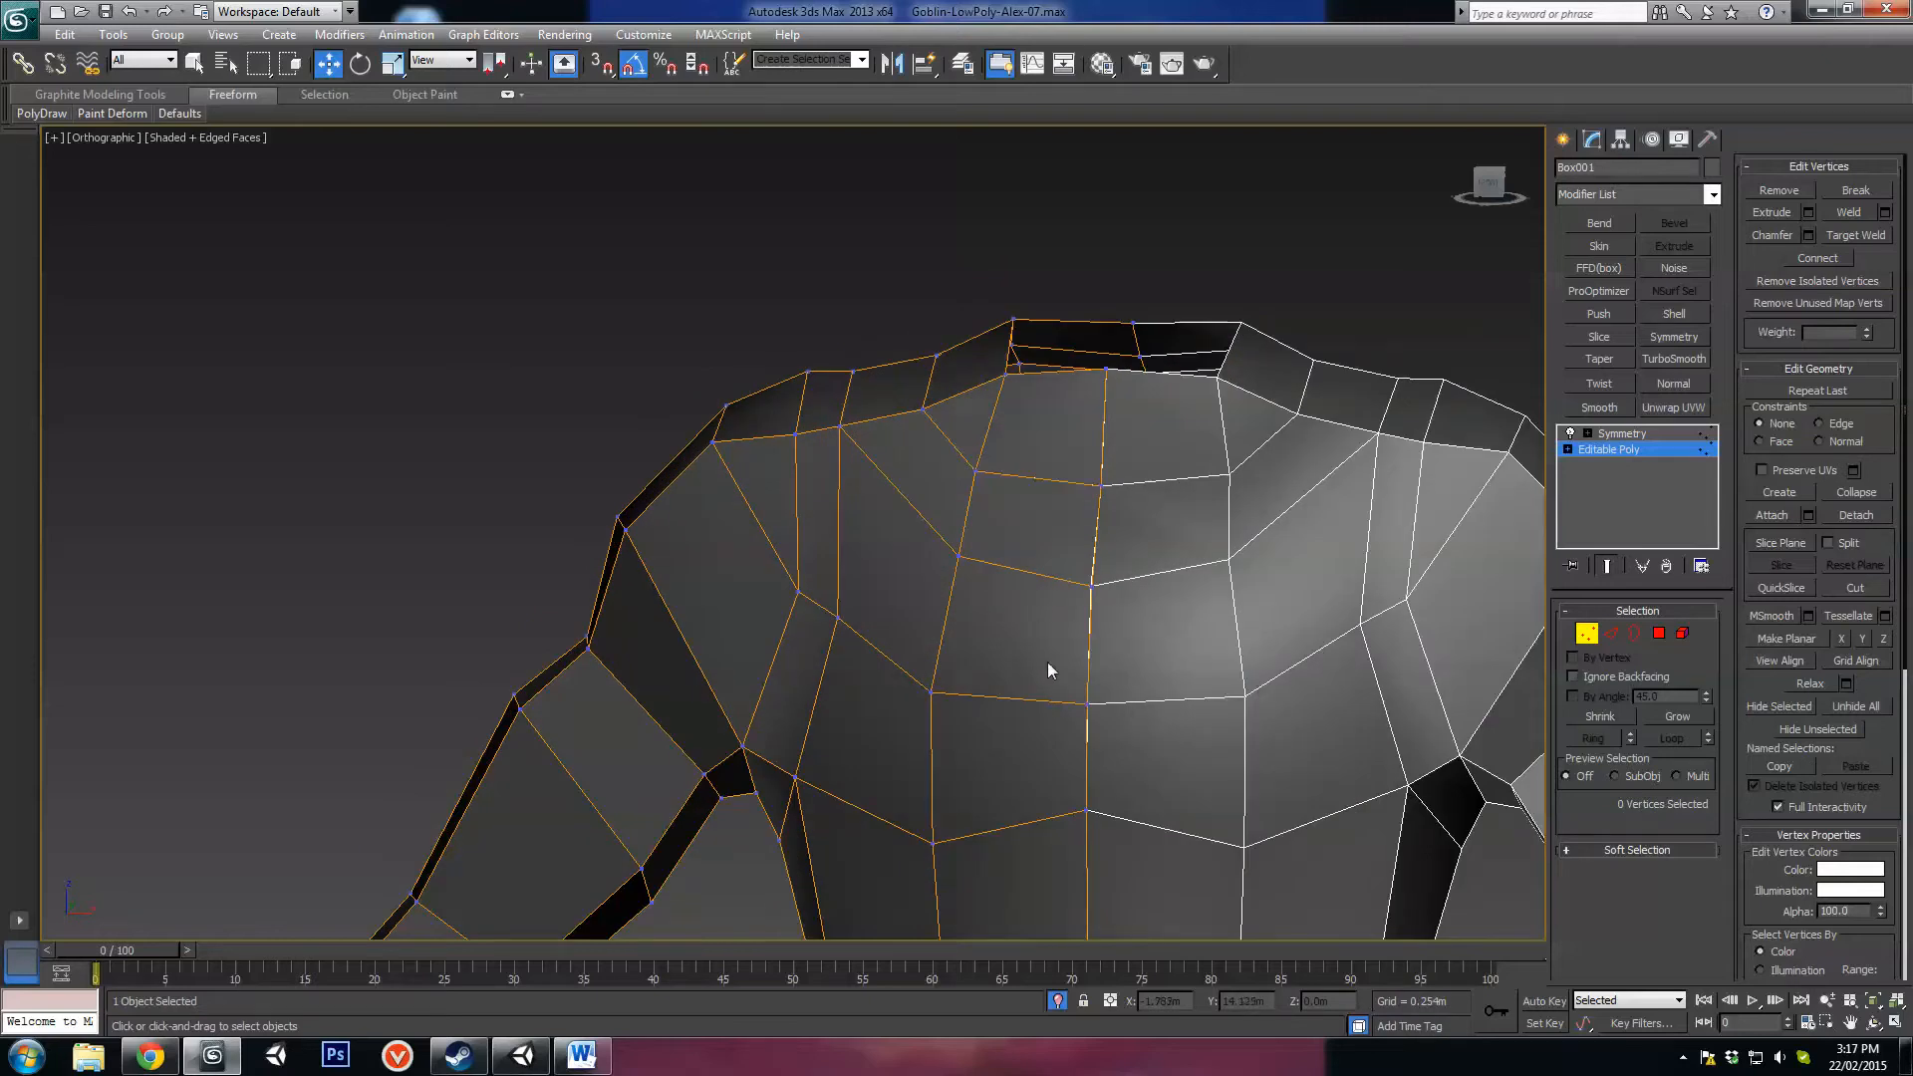
middle_click_drag(938, 612, 983, 556, "alt")
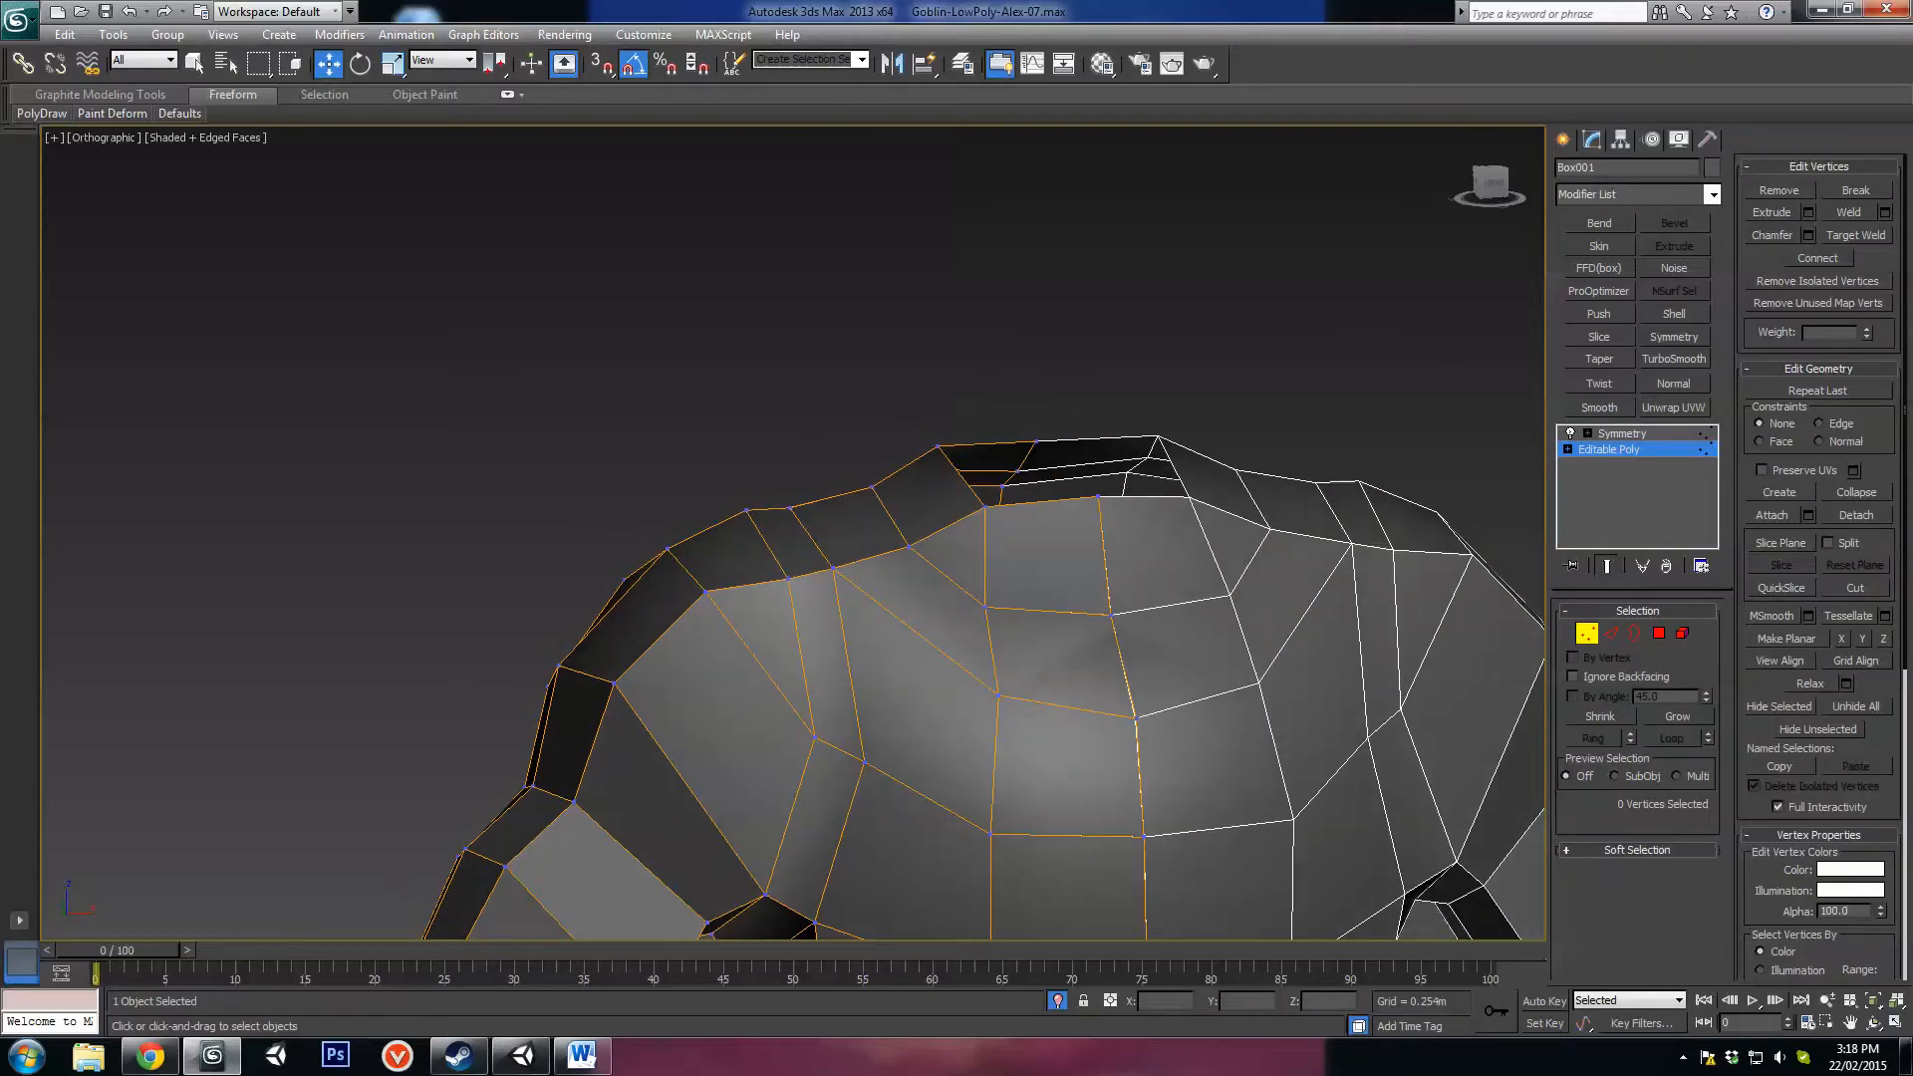
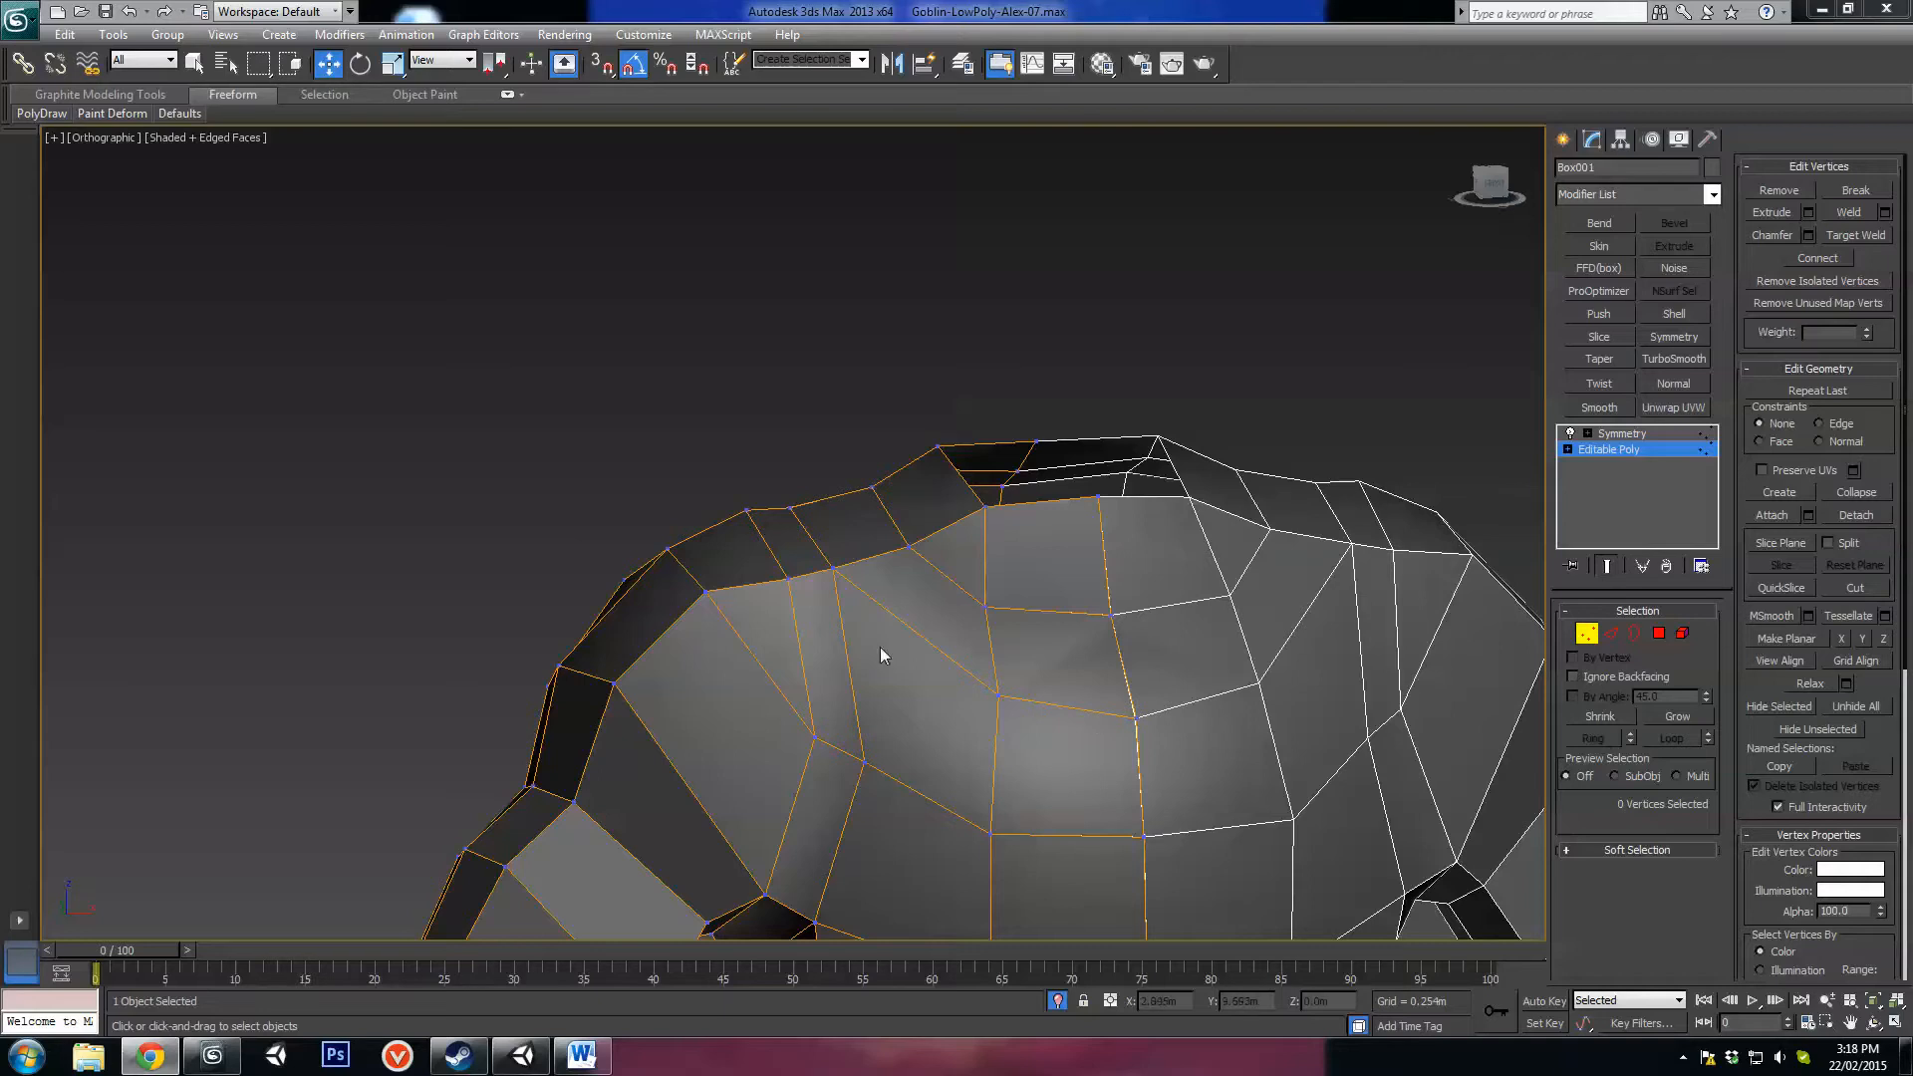
middle_click_drag(881, 654, 1075, 645, "alt")
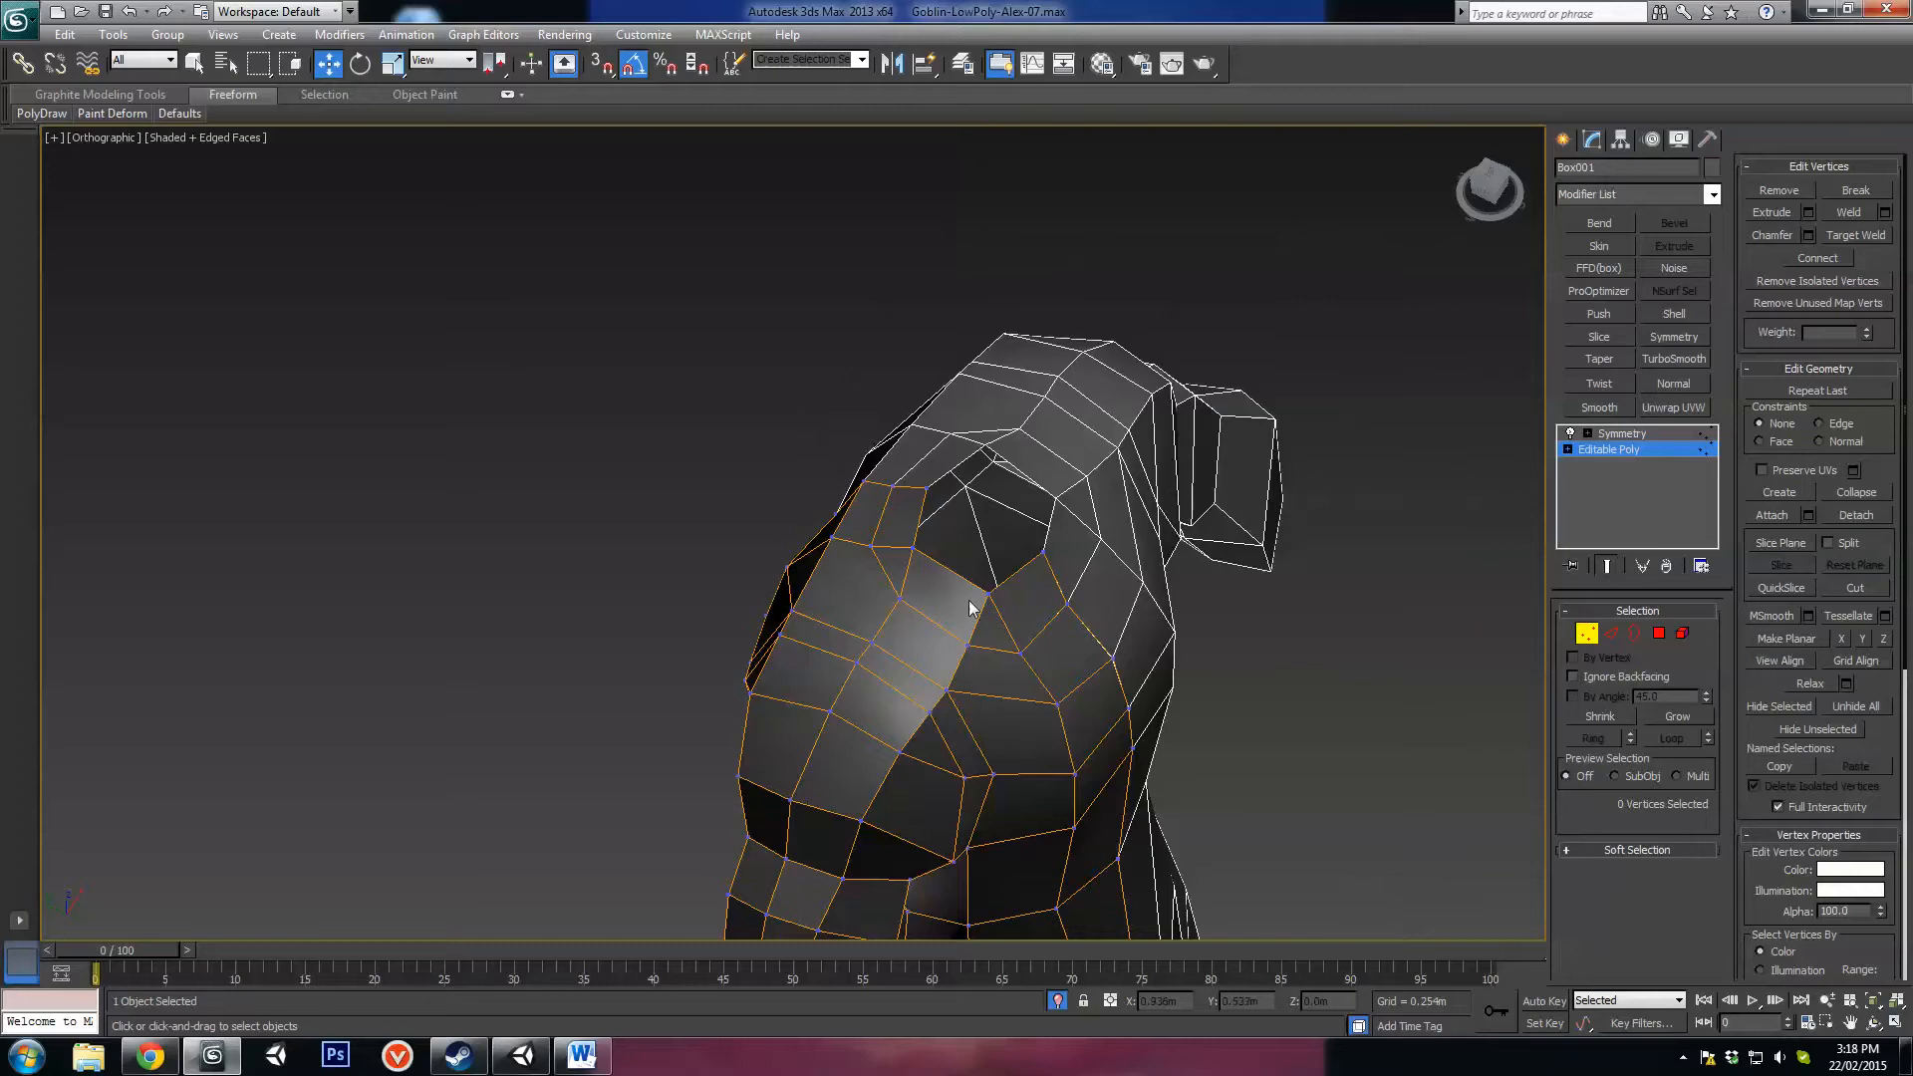
middle_click_drag(971, 608, 998, 646, "alt")
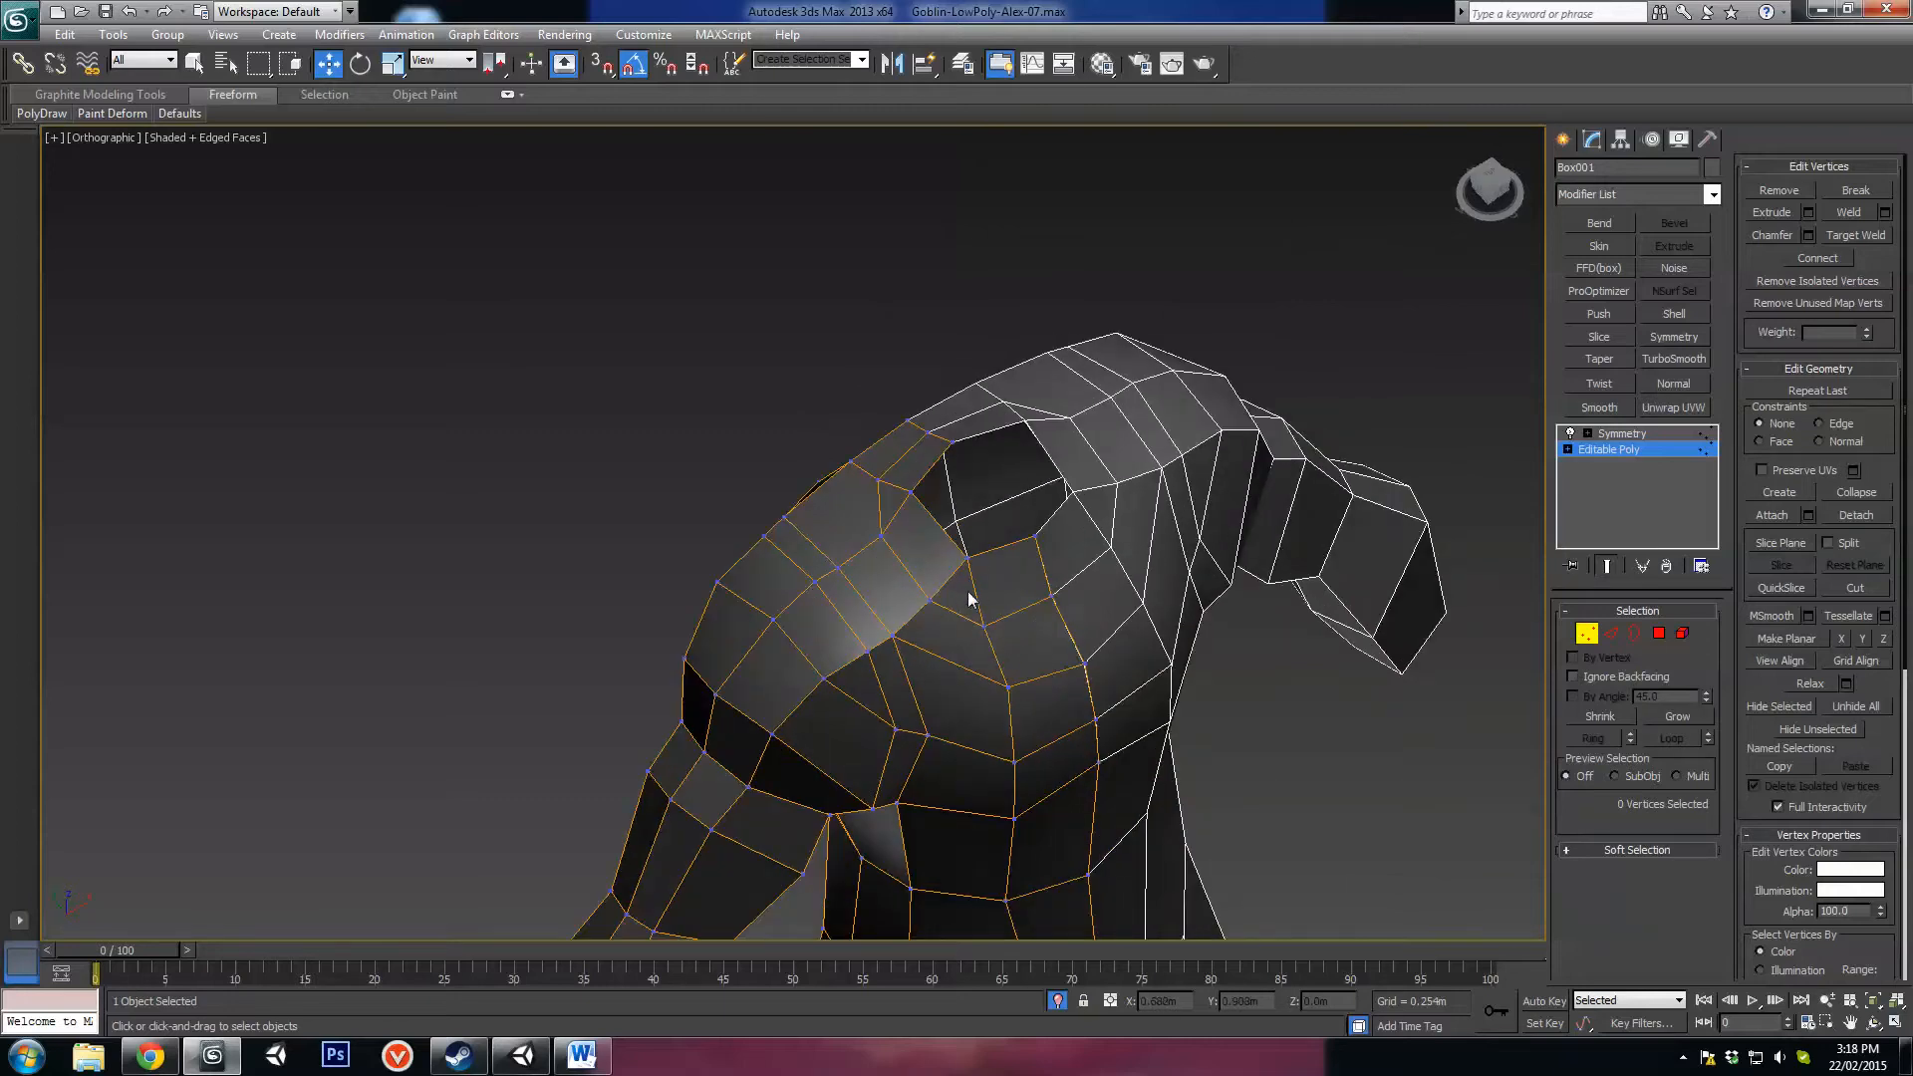
Step: Chamfer the front corner vertex of the neck hole to split it into several vertices
left_click(1610, 634)
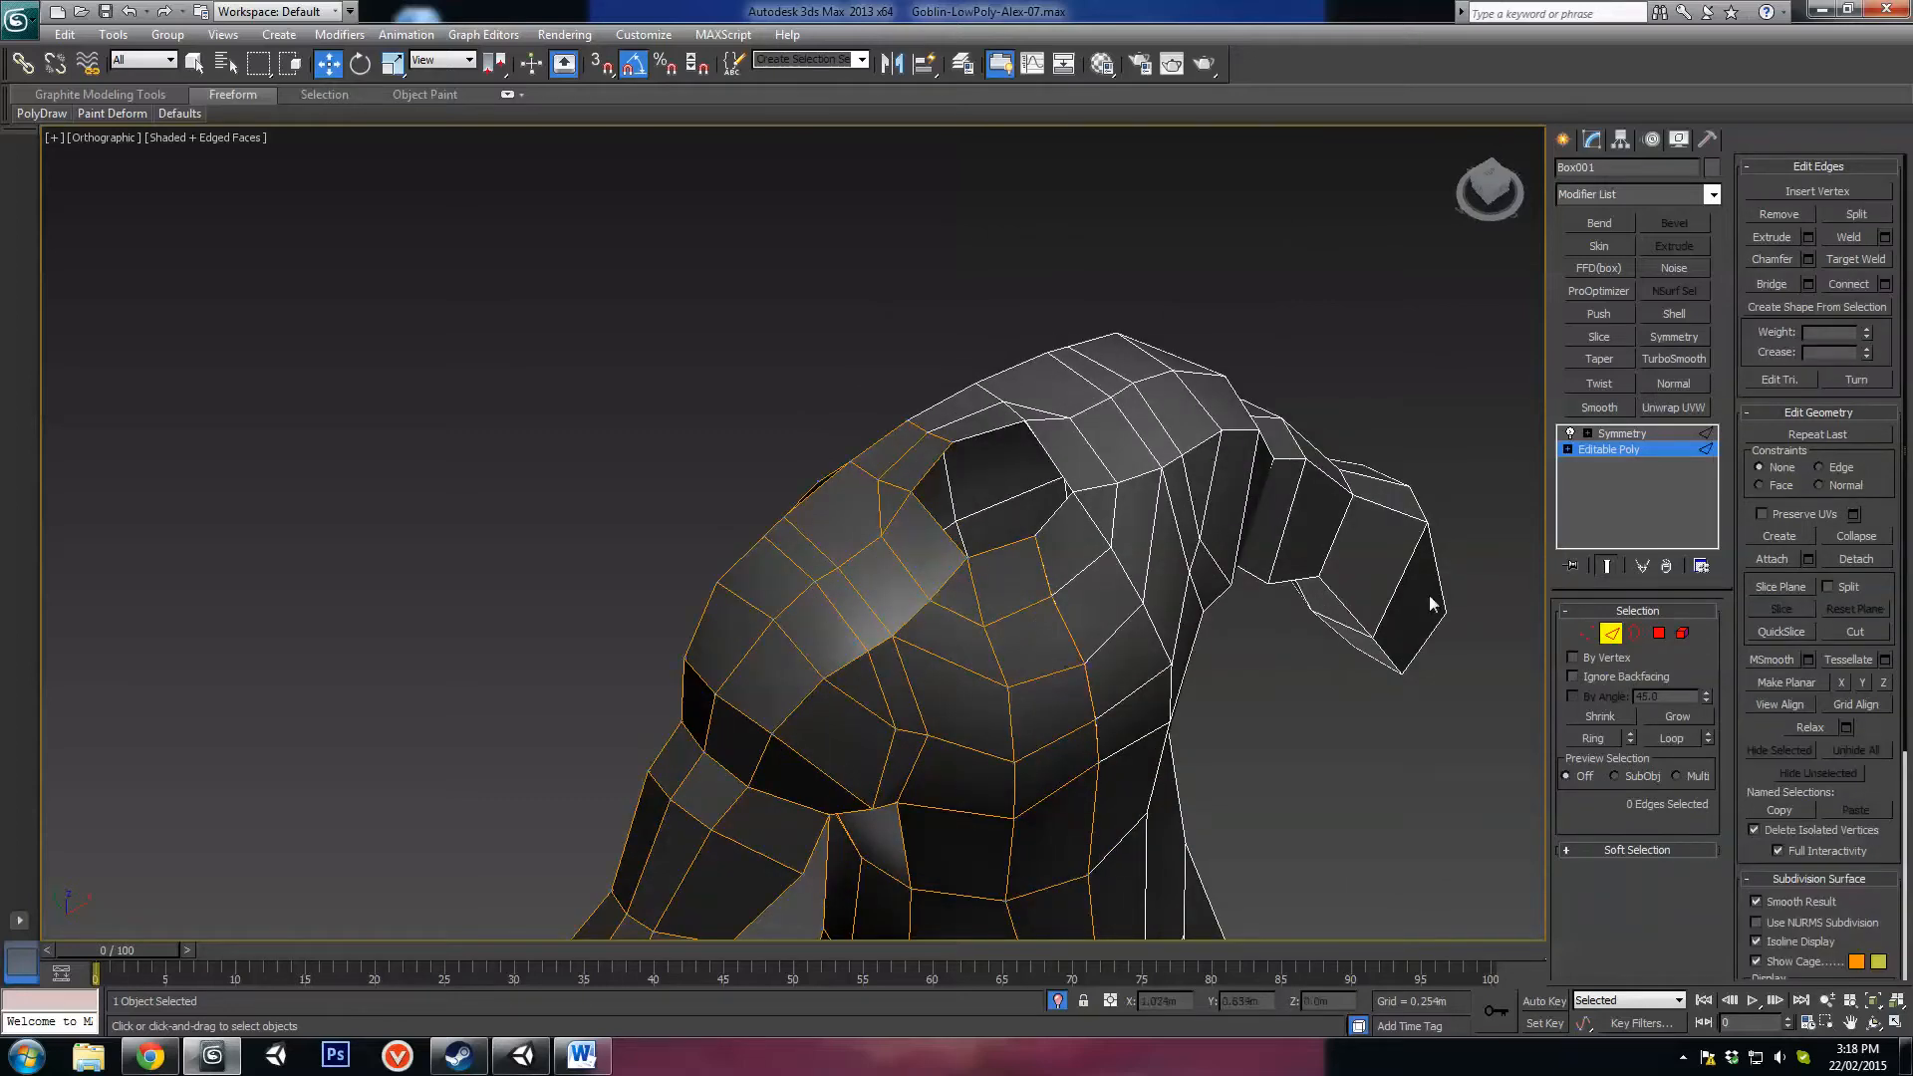
left_click(1589, 633)
left_click(969, 555)
middle_click_drag(970, 555, 1336, 686, "alt")
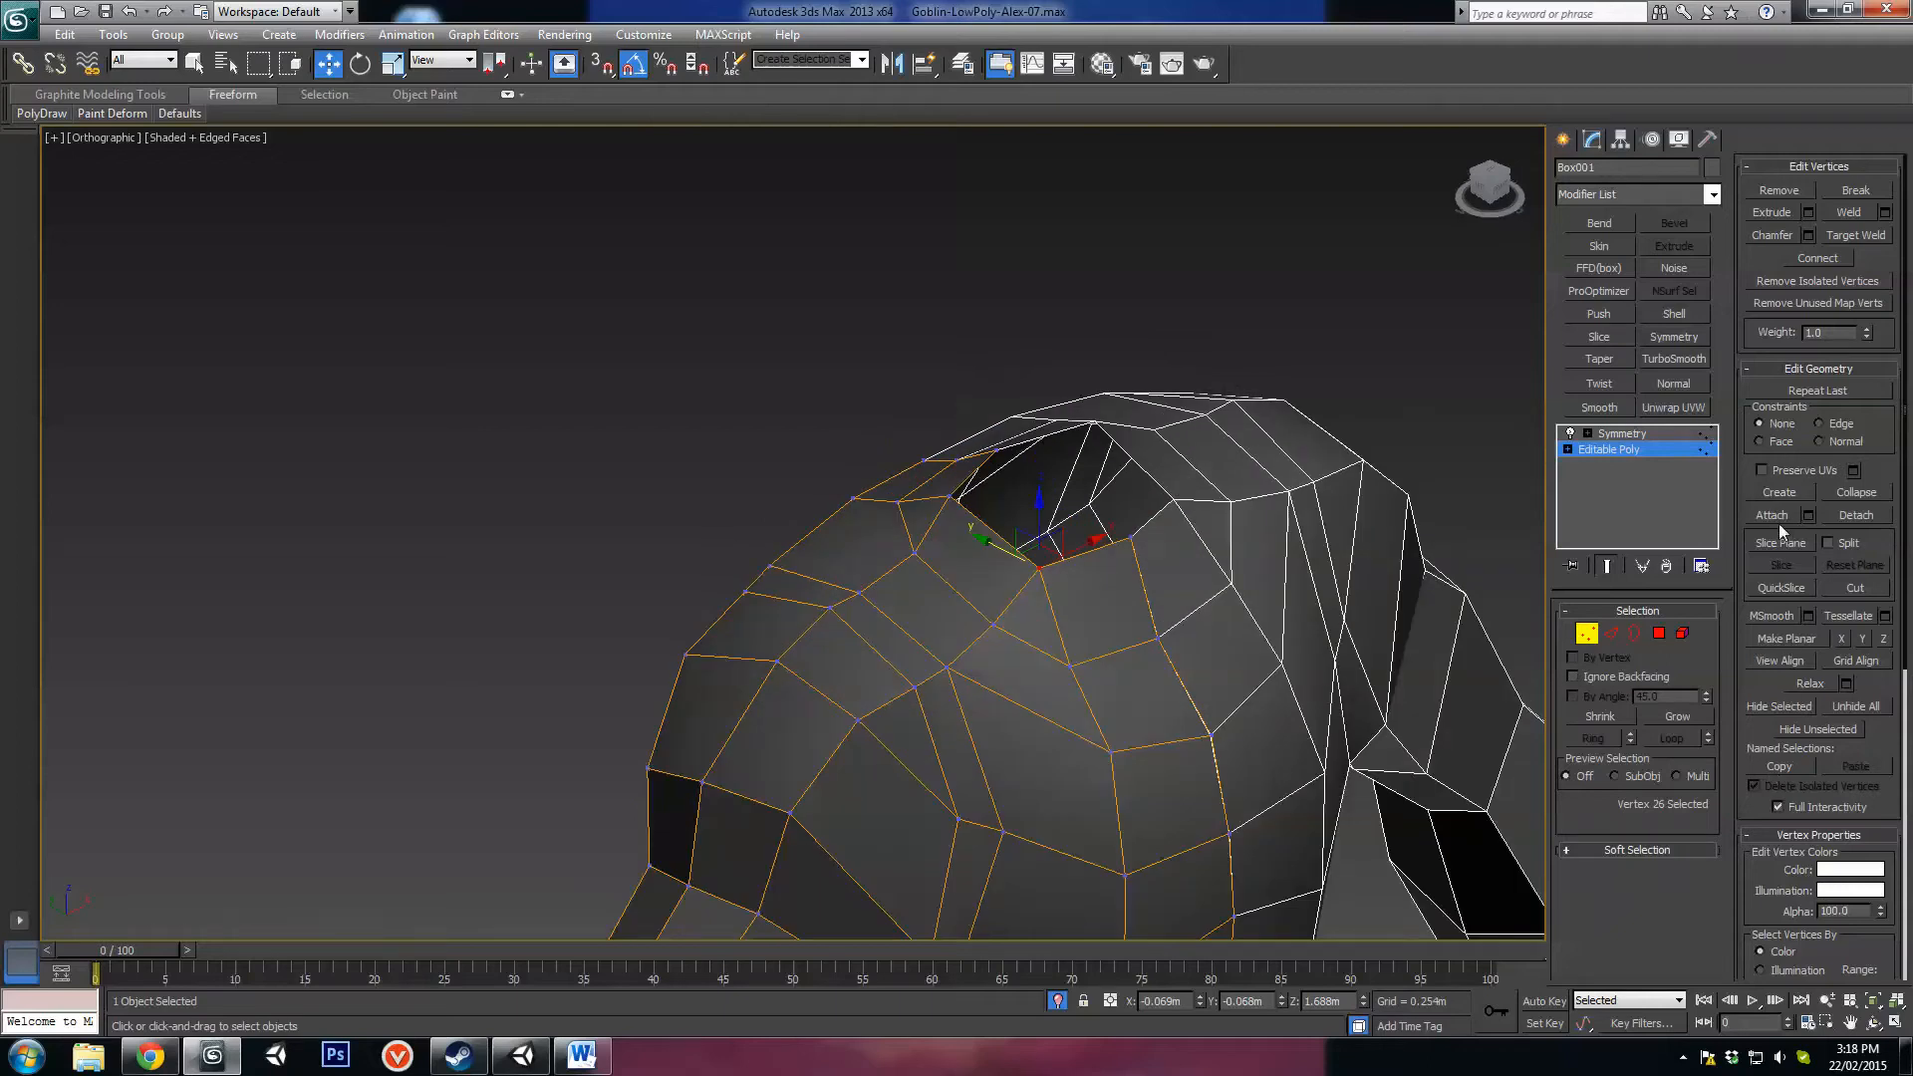
left_click(1773, 236)
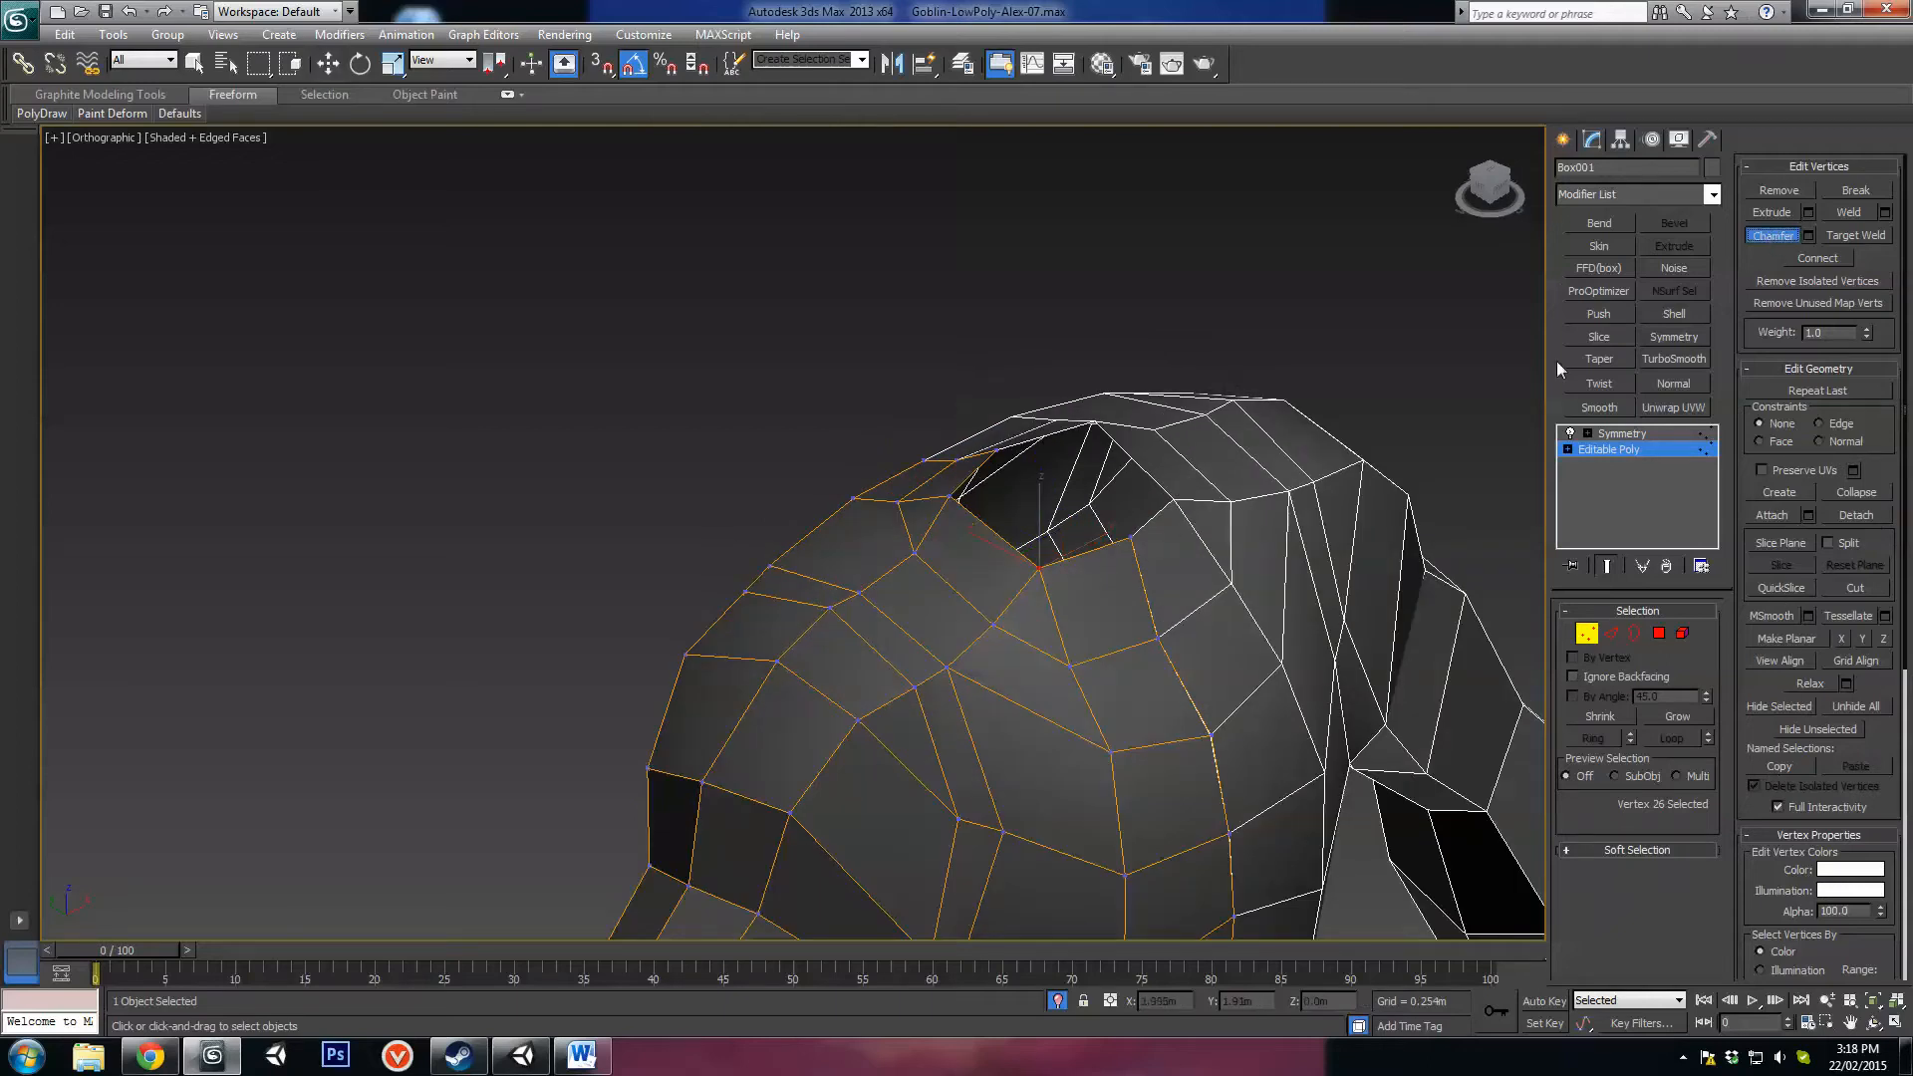
left_click_drag(1040, 566, 1044, 539)
middle_click_drag(1044, 539, 900, 675, "alt")
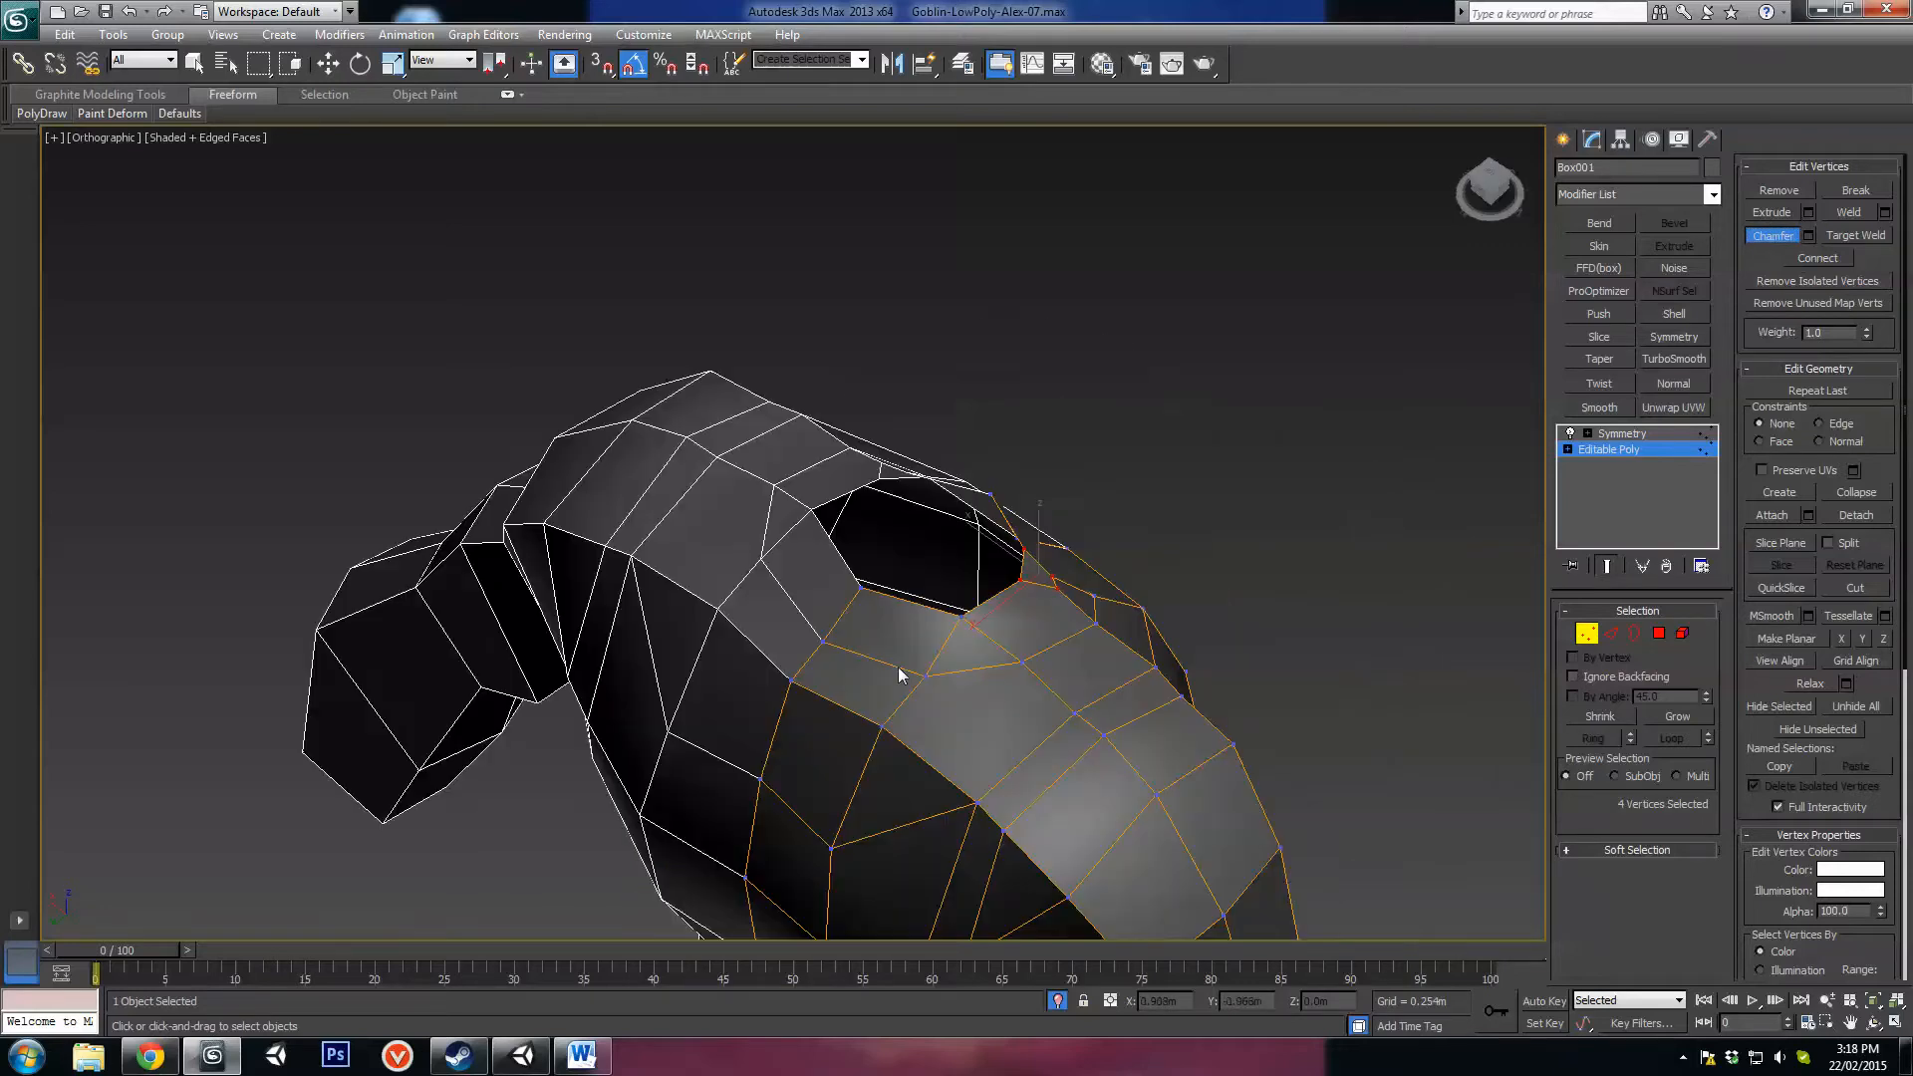
Step: Chamfer the back corner vertex of the neck hole to split it into several vertices
left_click_drag(963, 617, 959, 594)
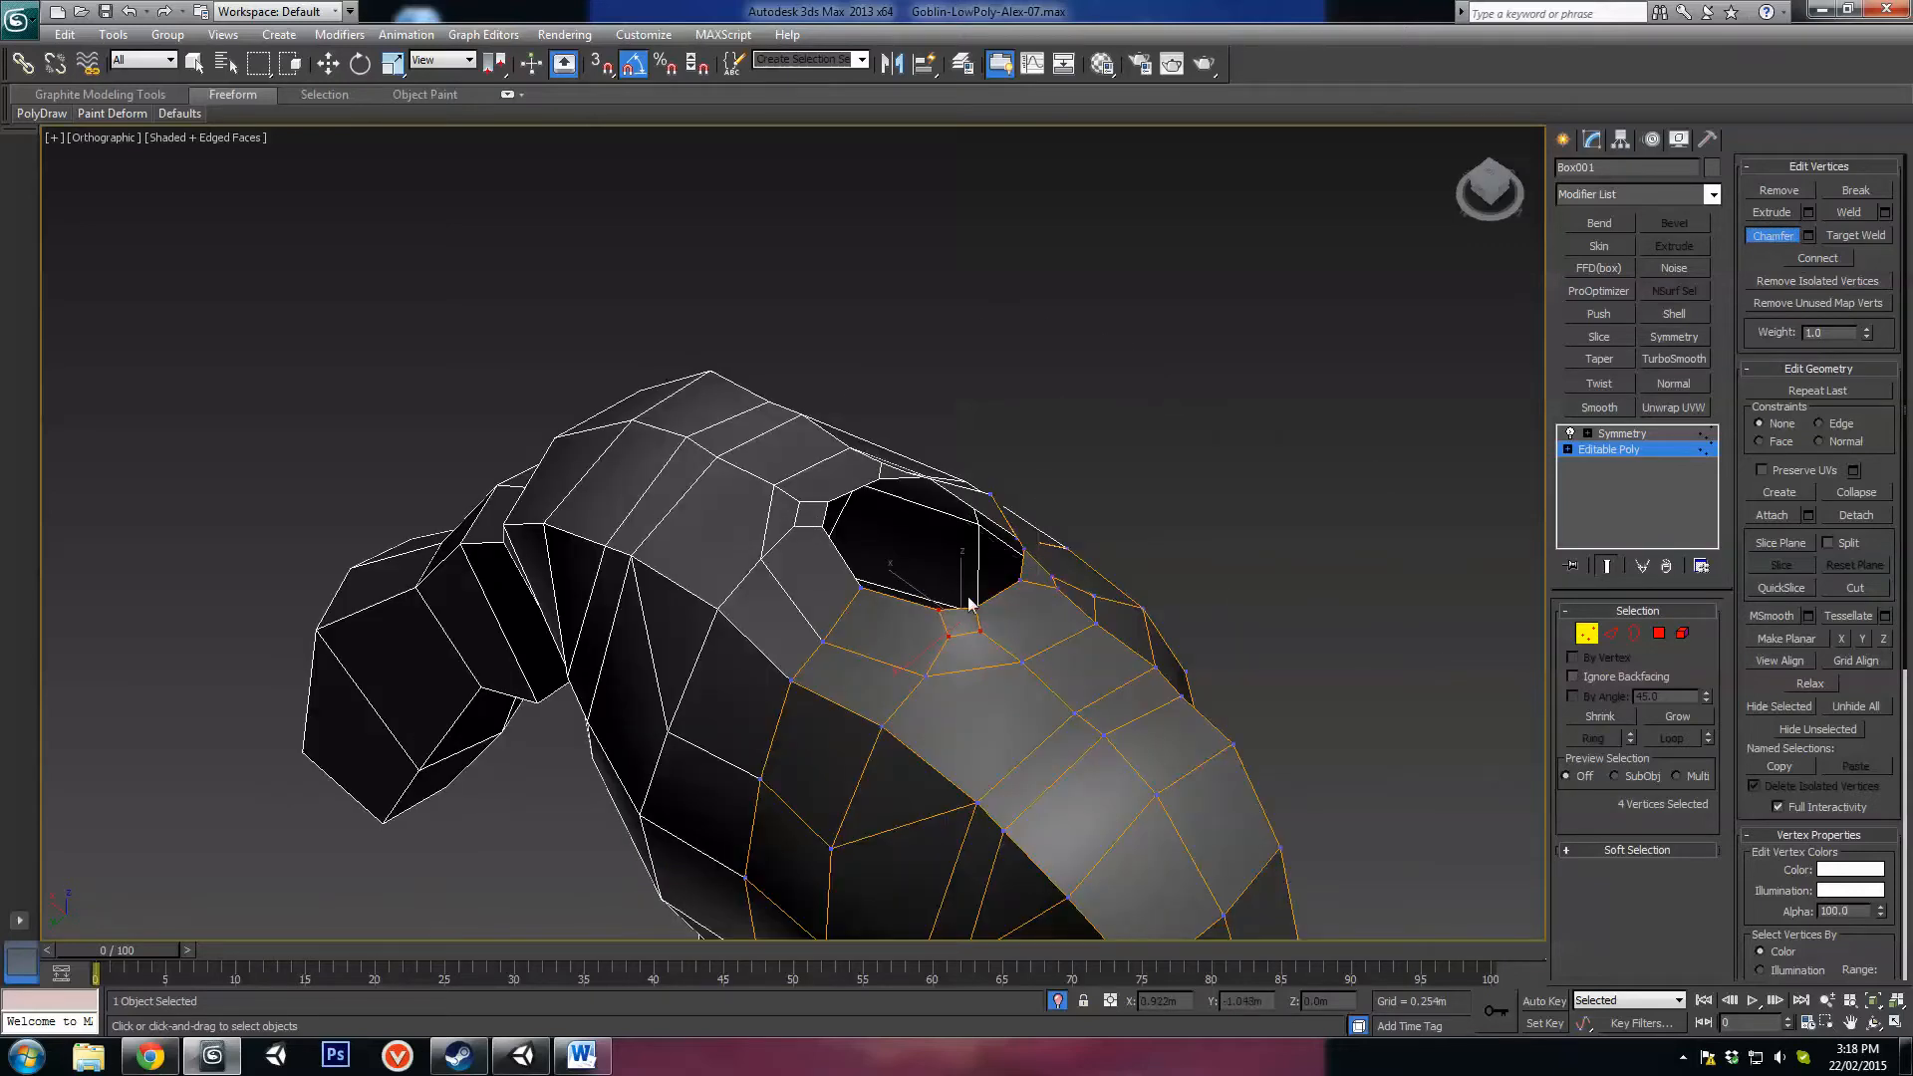
key("w")
middle_click_drag(989, 668, 1006, 606)
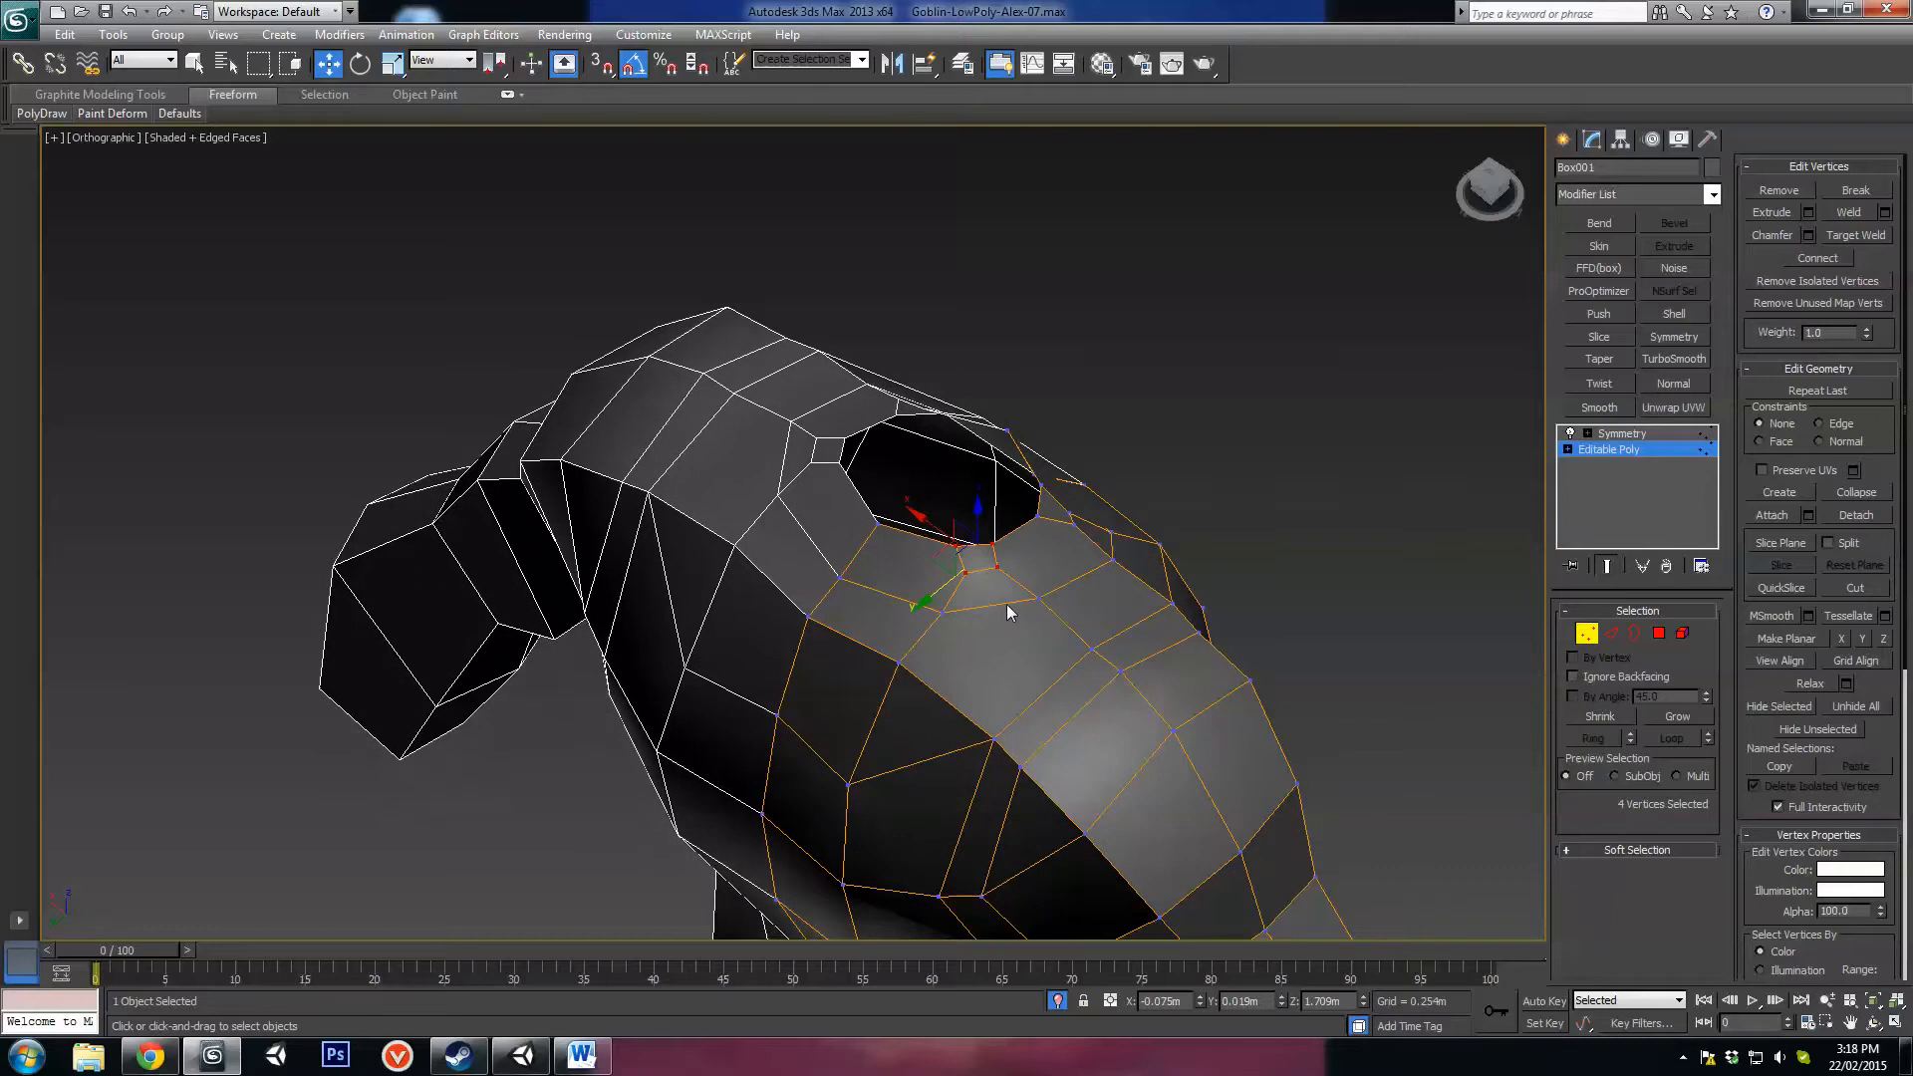
Step: Remove the extra inner edges of the small chamfer faces at the back and front corners of the neck hole
left_click(1609, 635)
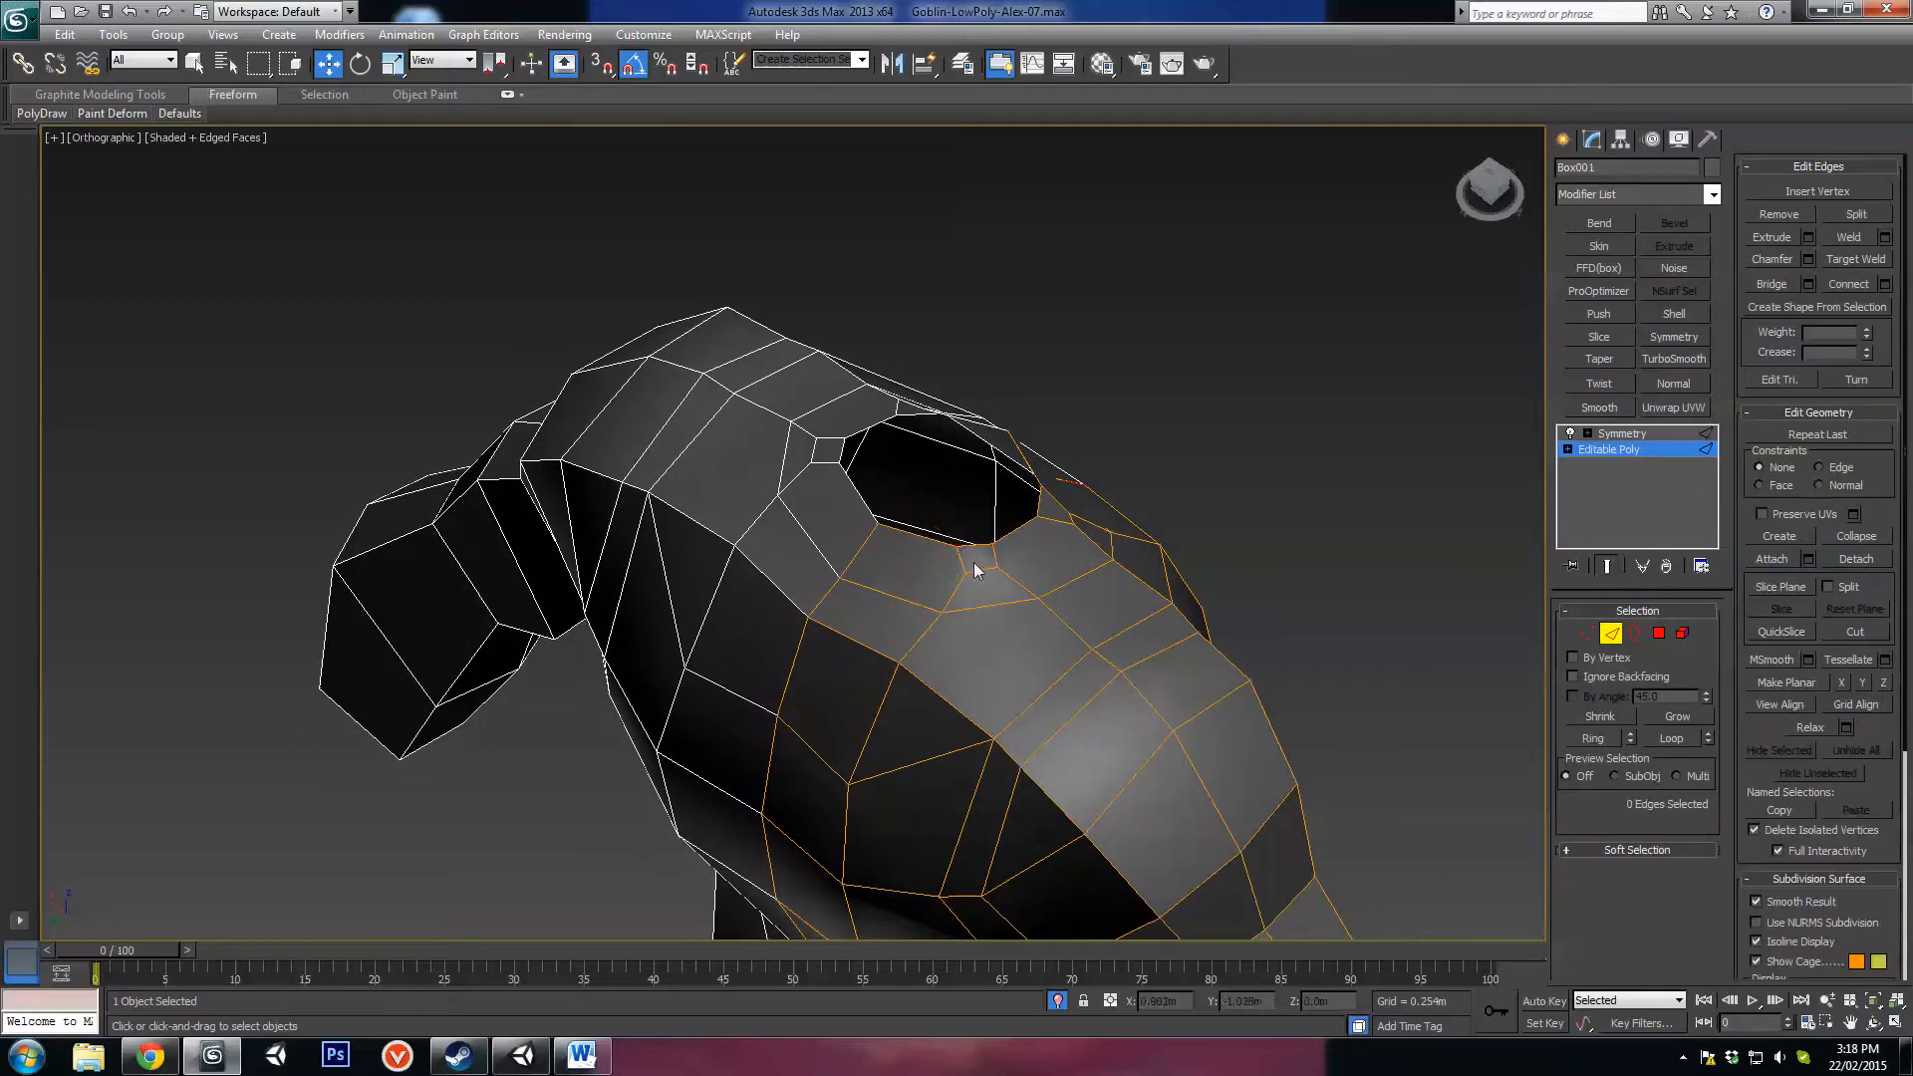
left_click(1199, 733)
middle_click_drag(1183, 674, 931, 590, "alt")
left_click(920, 585)
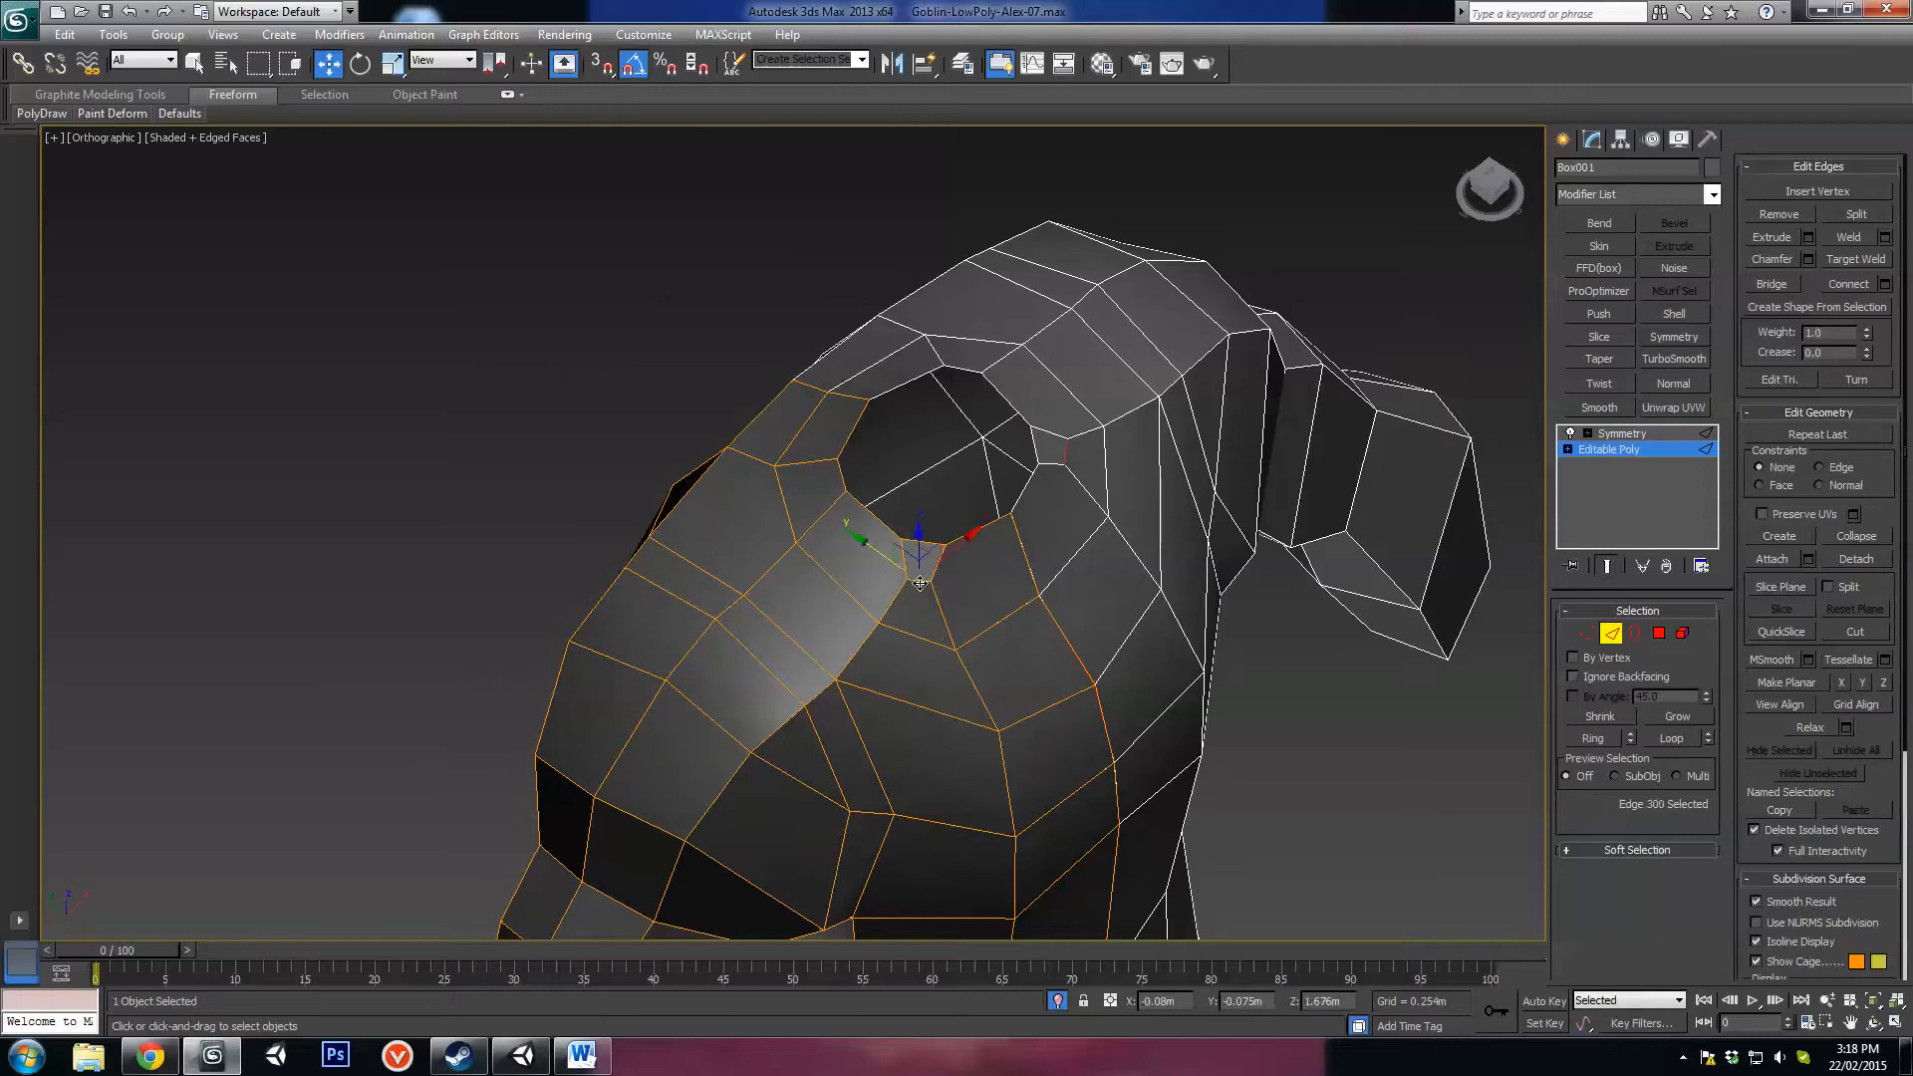
left_click(1007, 636)
middle_click_drag(1012, 634, 914, 582, "alt")
Step: Reposition the chest vertex below the neck hole's front corner and shift the two front shoulder vertices beside it slightly backwards
key("1")
middle_click_drag(972, 510, 947, 489, "alt")
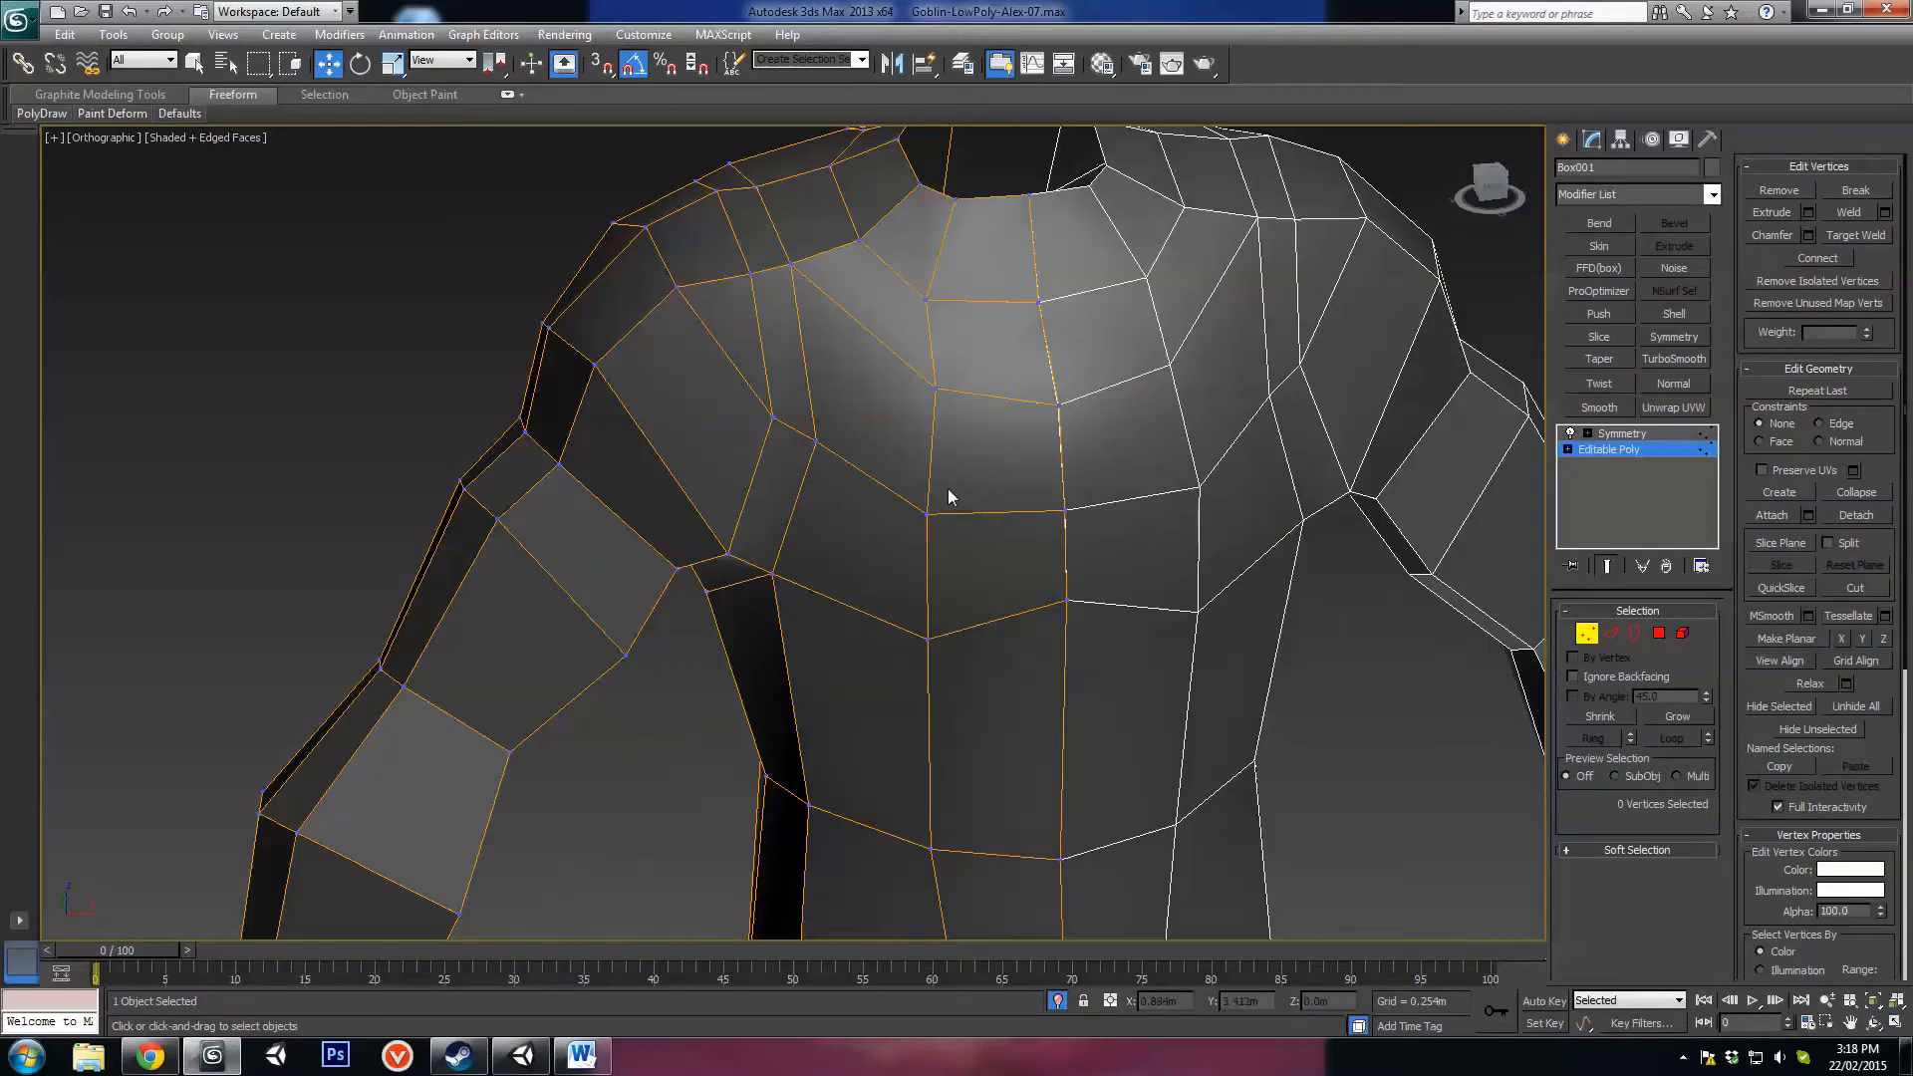
left_click(922, 299)
middle_click_drag(923, 299, 1004, 299, "alt")
left_click_drag(1005, 299, 1000, 299)
middle_click_drag(1001, 299, 829, 344, "alt")
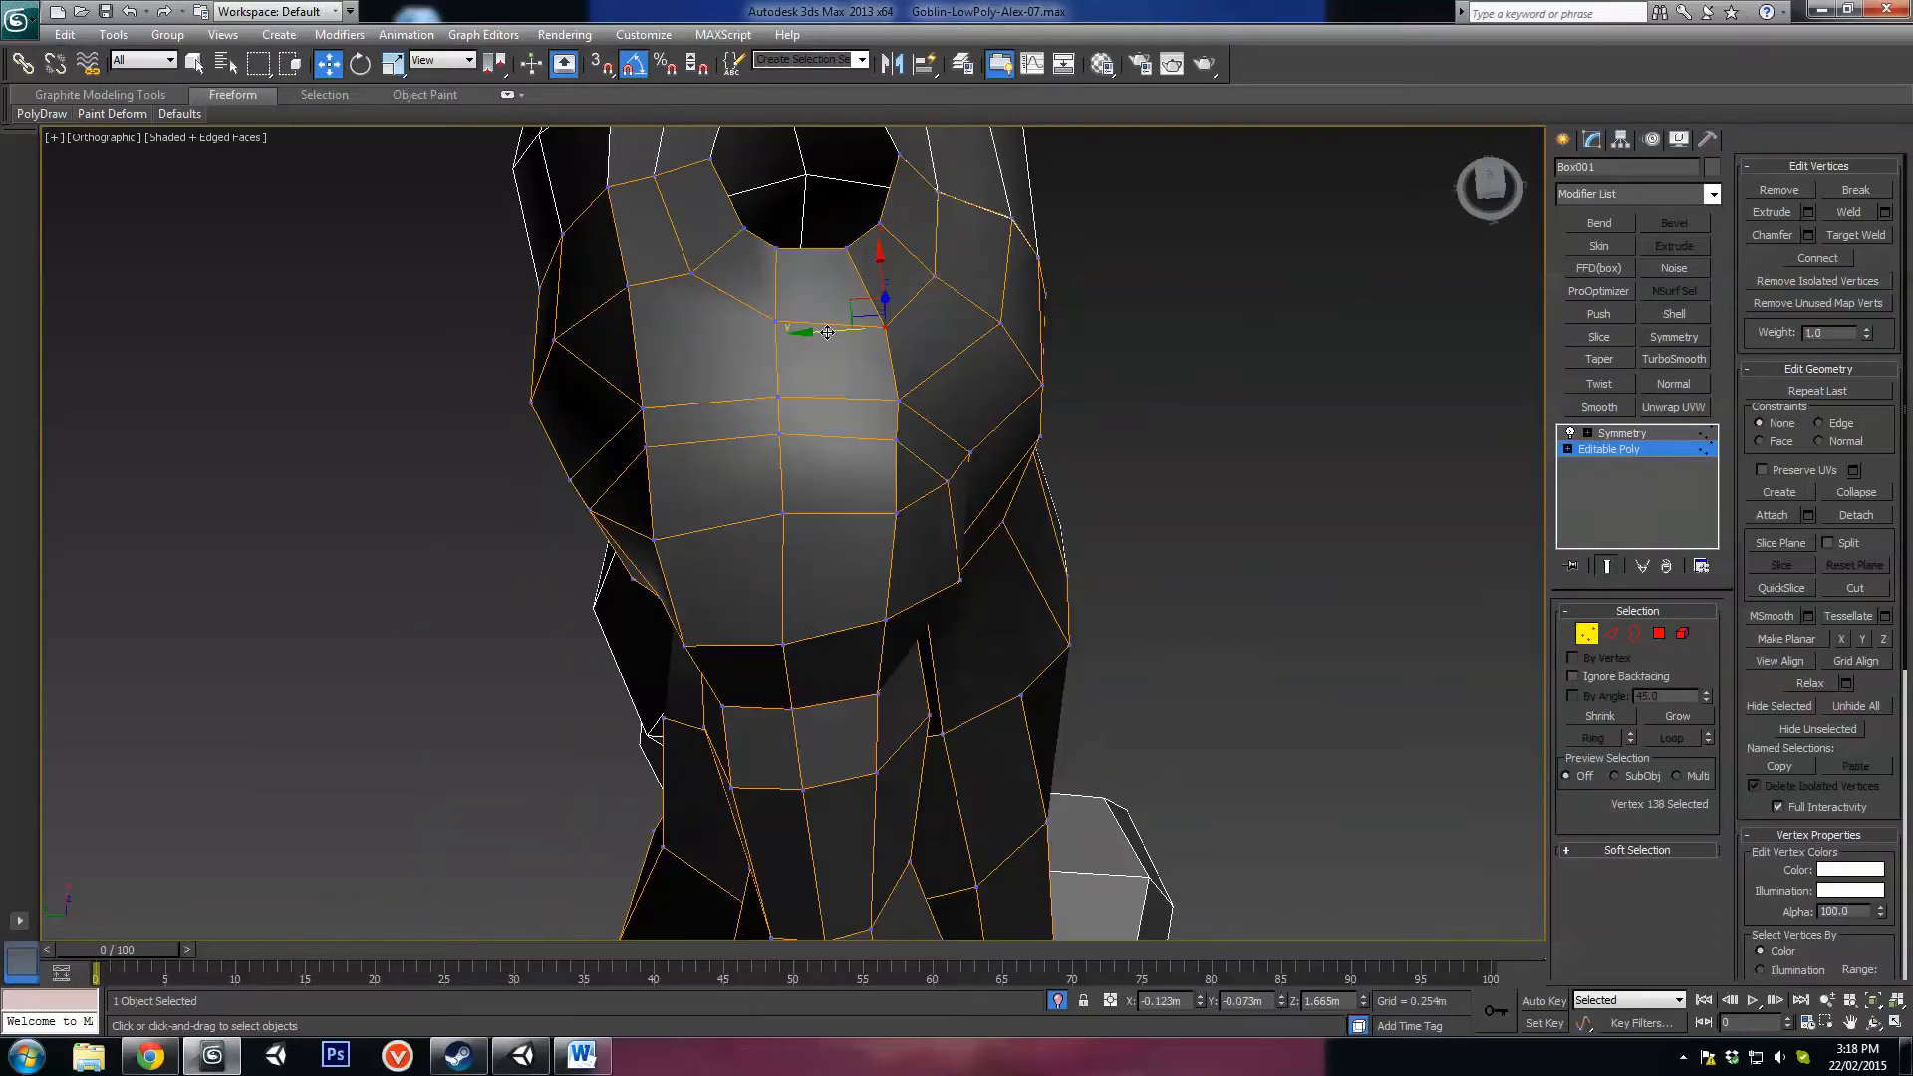
left_click_drag(808, 329, 792, 330)
middle_click_drag(713, 282, 1119, 541, "alt")
left_click(1083, 505)
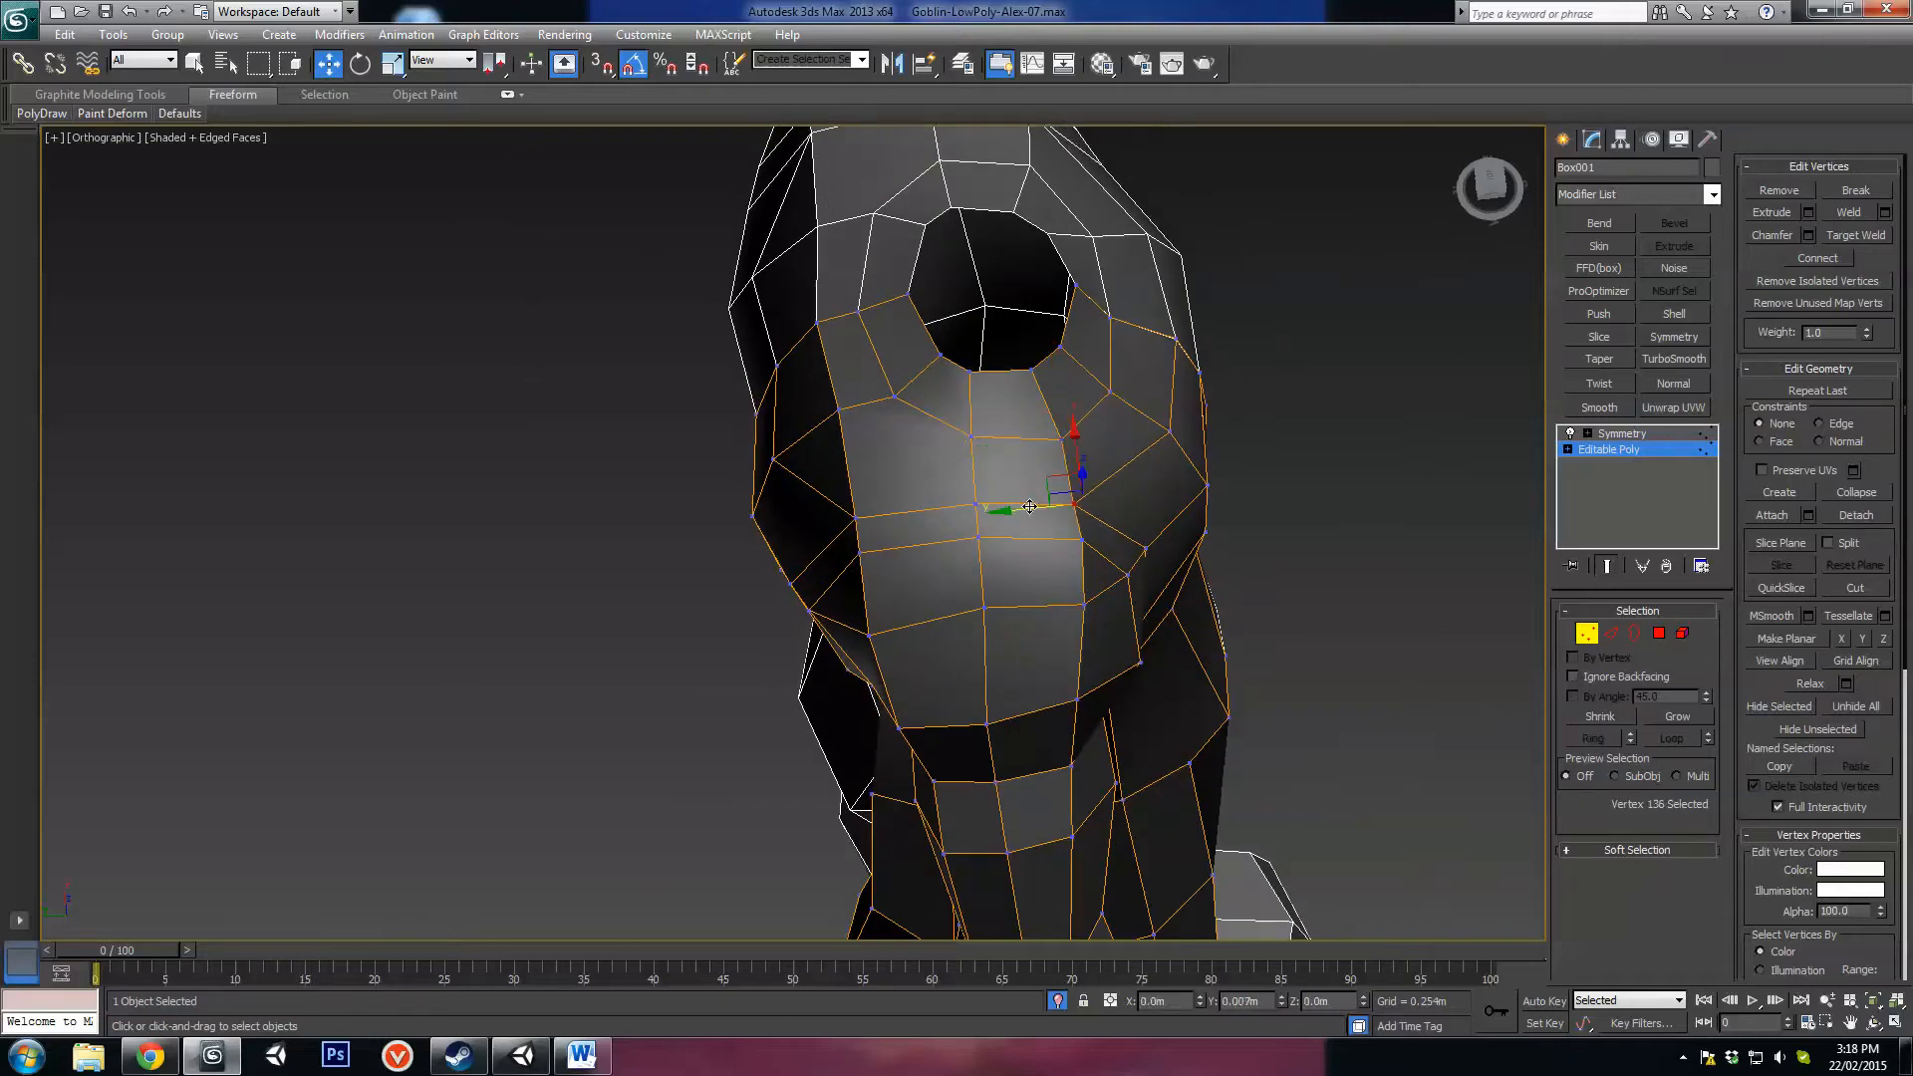
middle_click_drag(1080, 480, 1002, 603, "alt")
Step: Reposition the vertices at the back of the shoulder, shifting the one at the upper back slightly forwards
scroll(1003, 603, "up", 2)
left_click(994, 591)
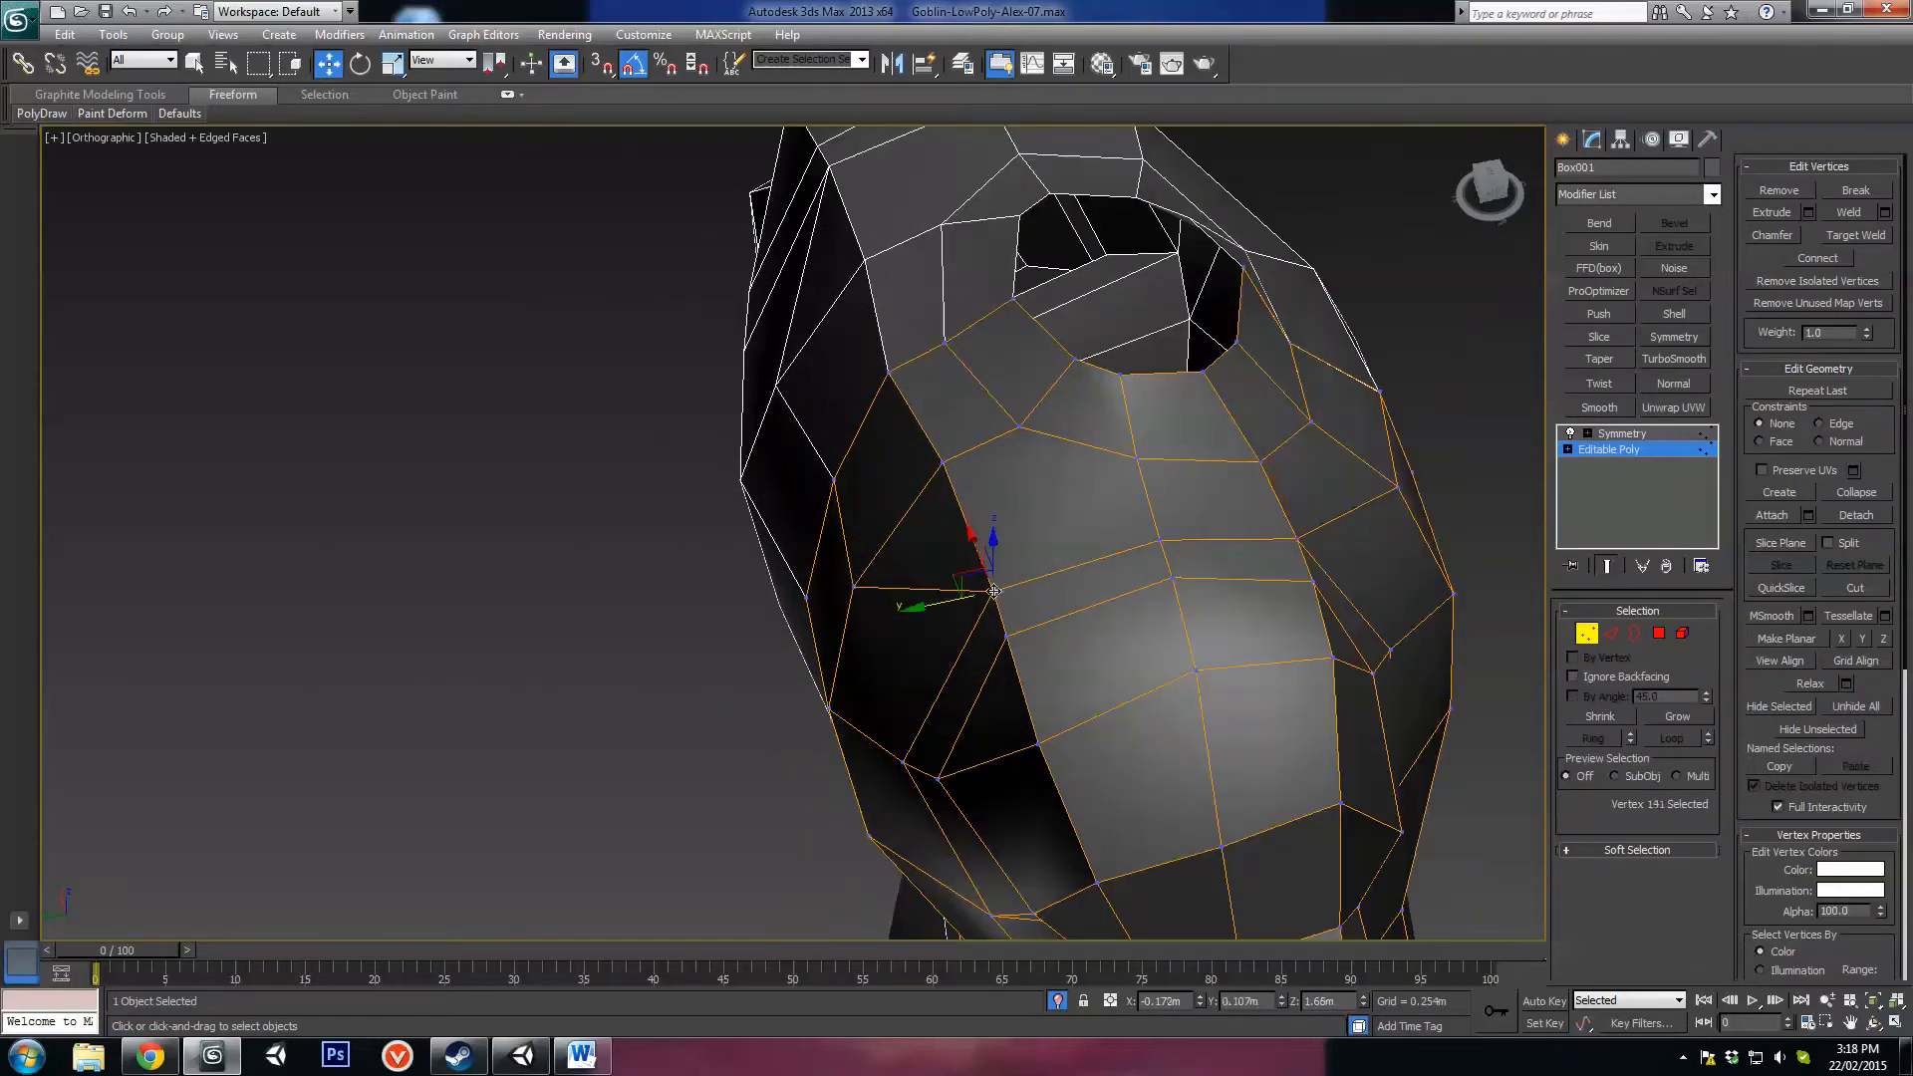
left_click(1014, 423, "ctrl")
middle_click_drag(1204, 618, 1176, 558, "alt")
left_click(953, 555)
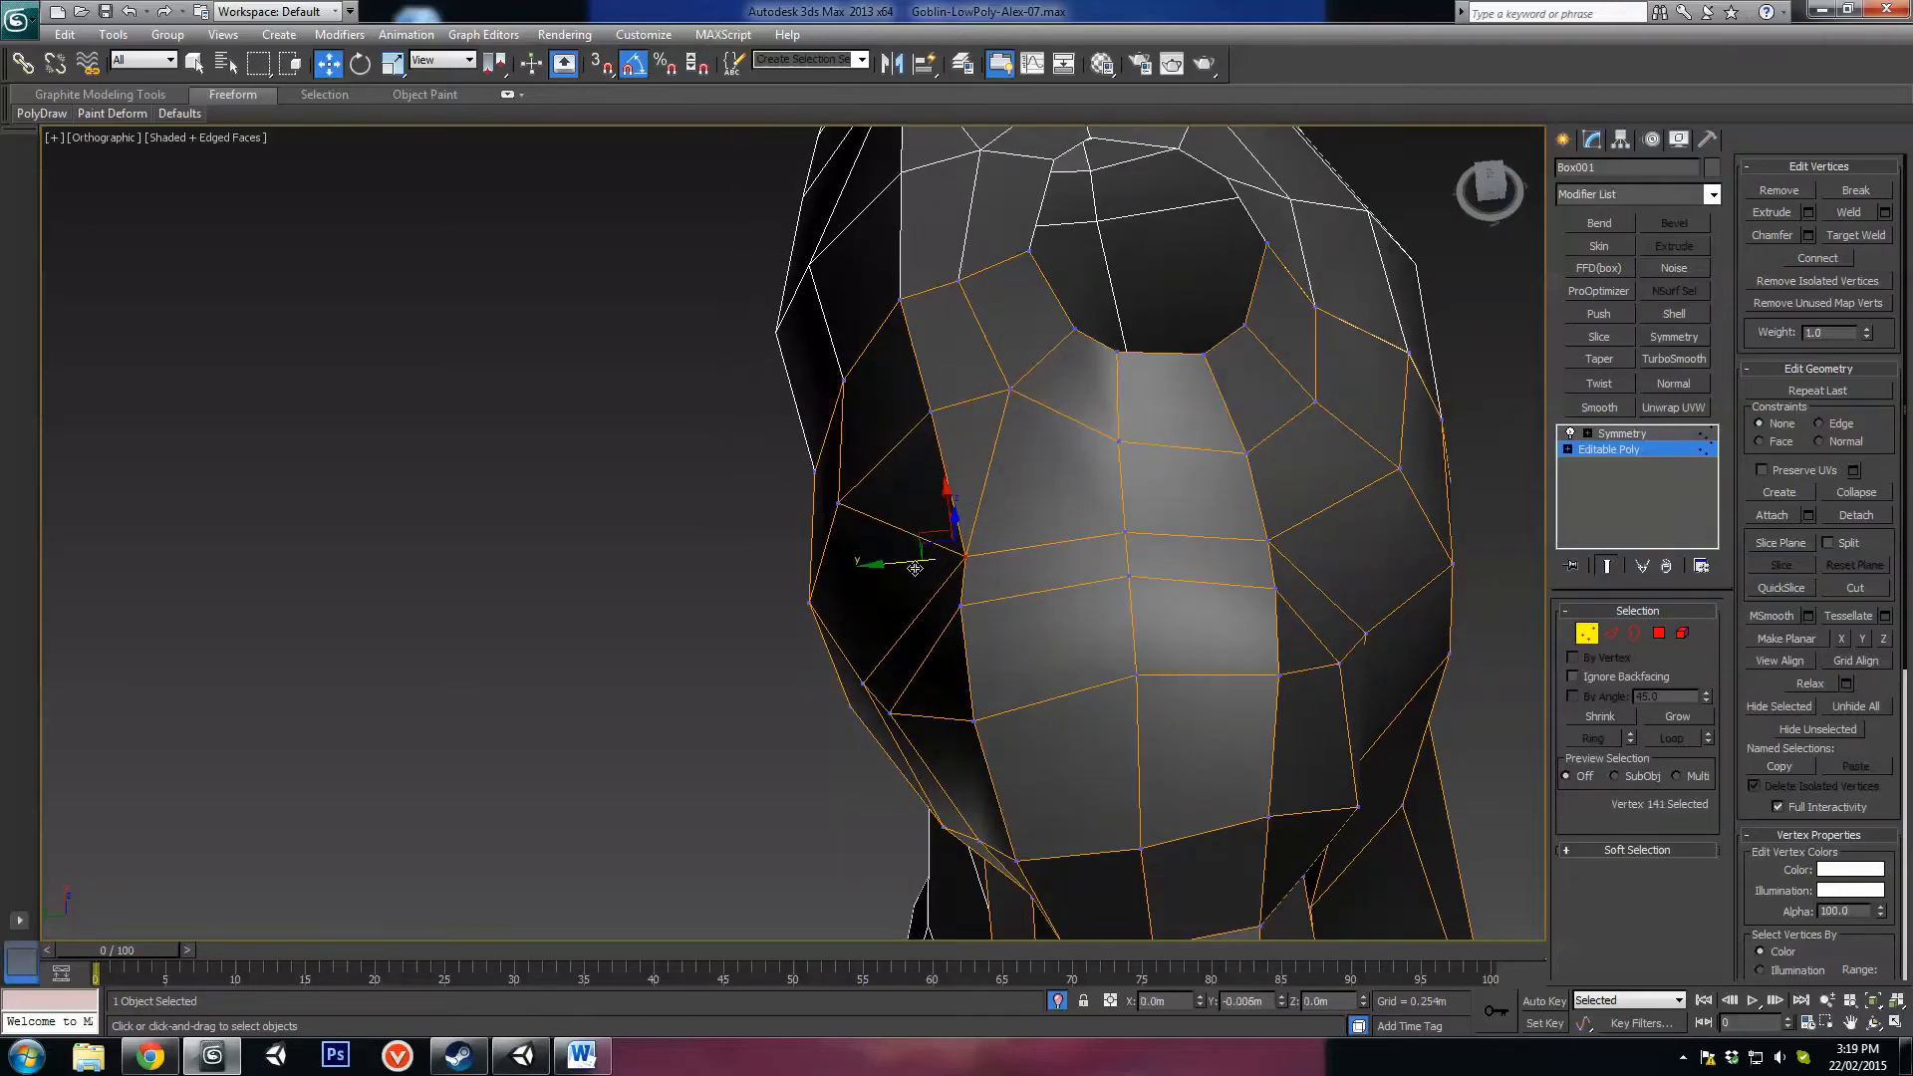
middle_click_drag(953, 555, 1135, 565, "alt")
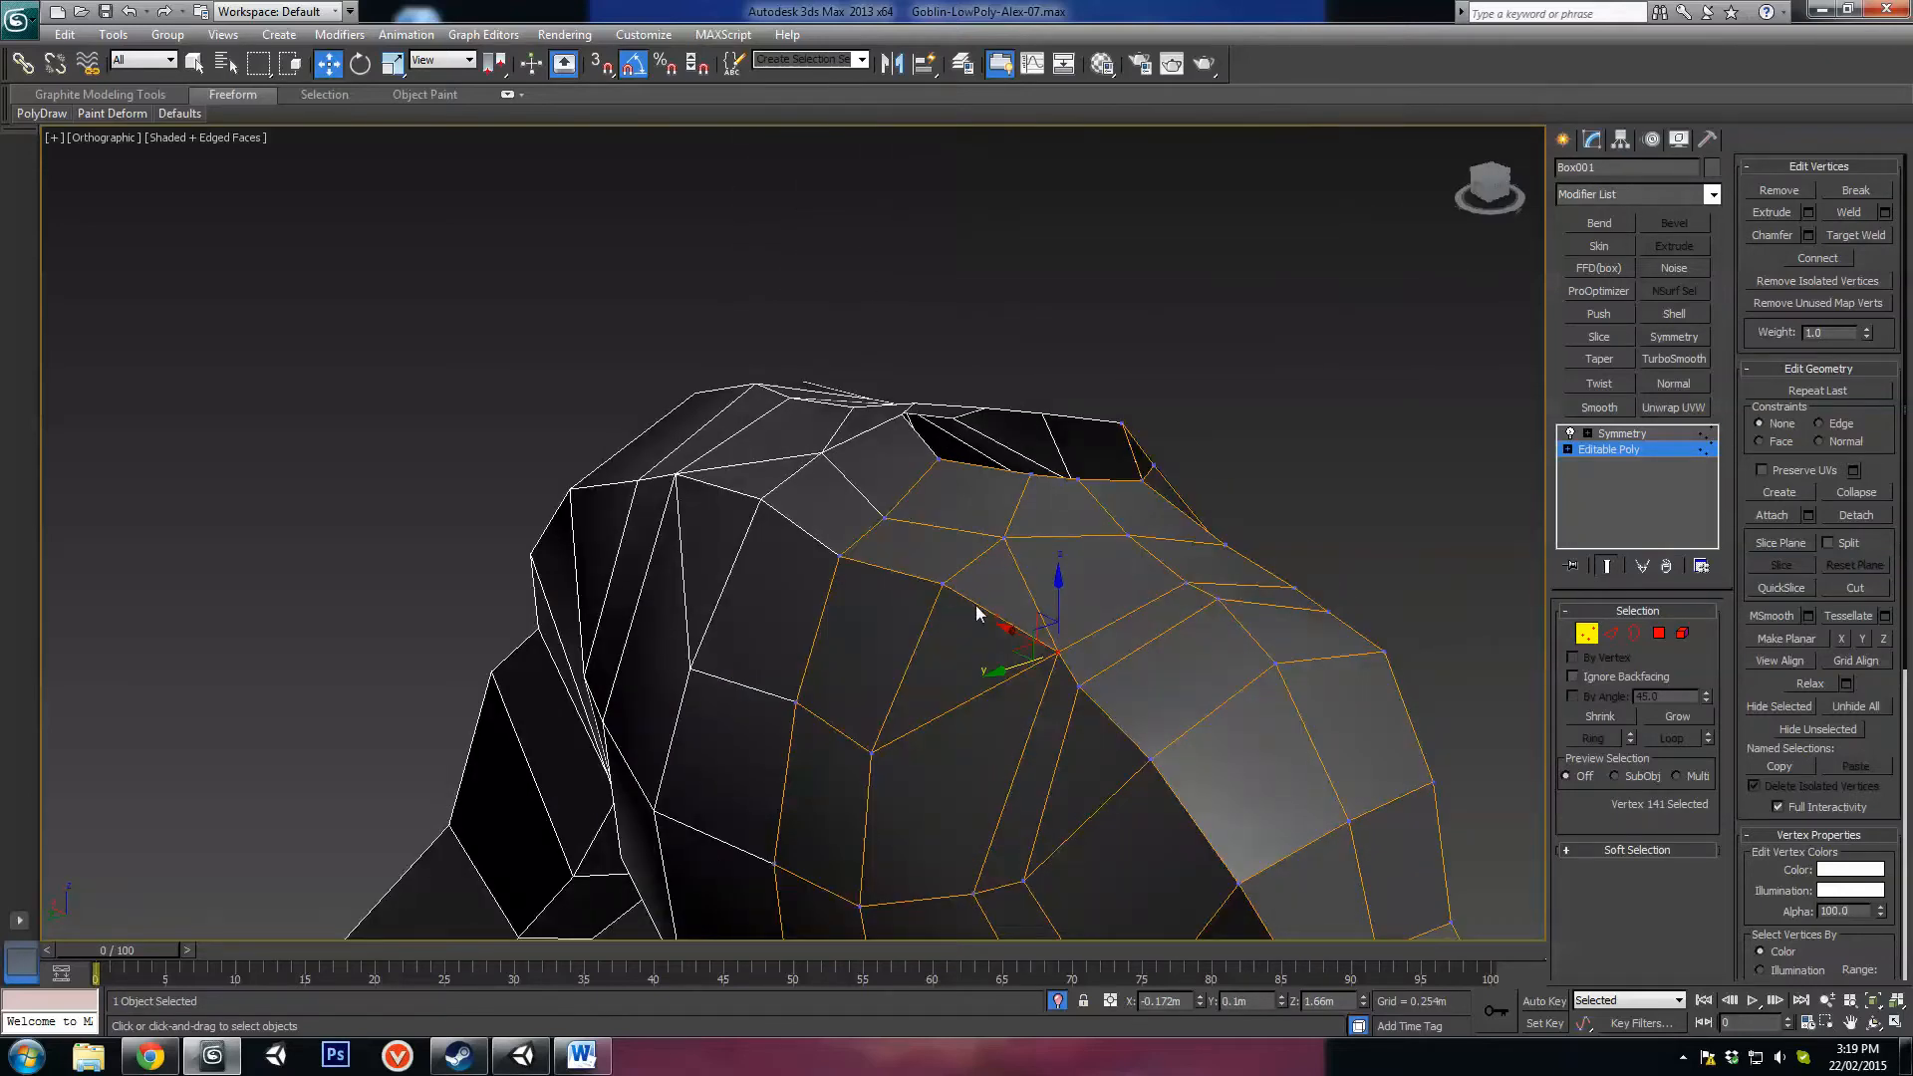
Step: Remove the row of edges running across the upper back below the neck hole, together with its vertices
key("2")
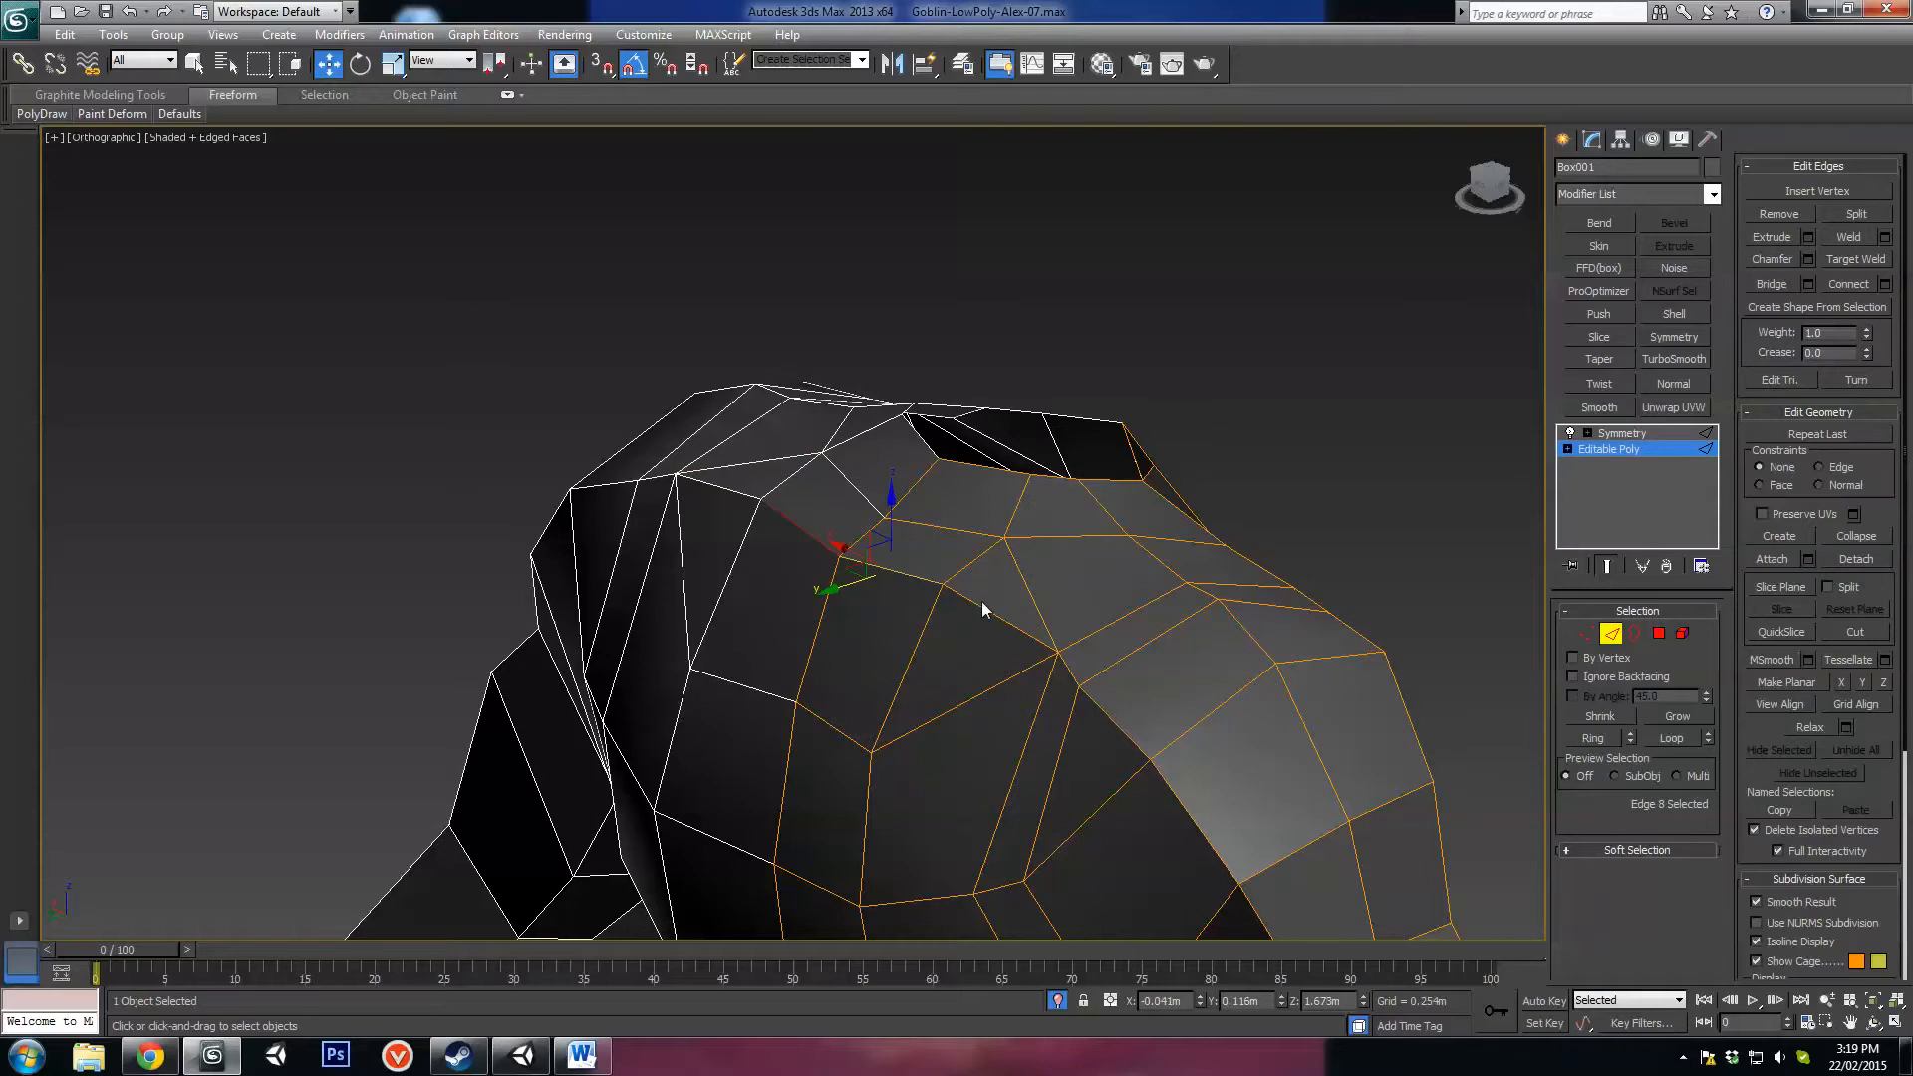
left_click(983, 606)
key("ctrl+BackSpace")
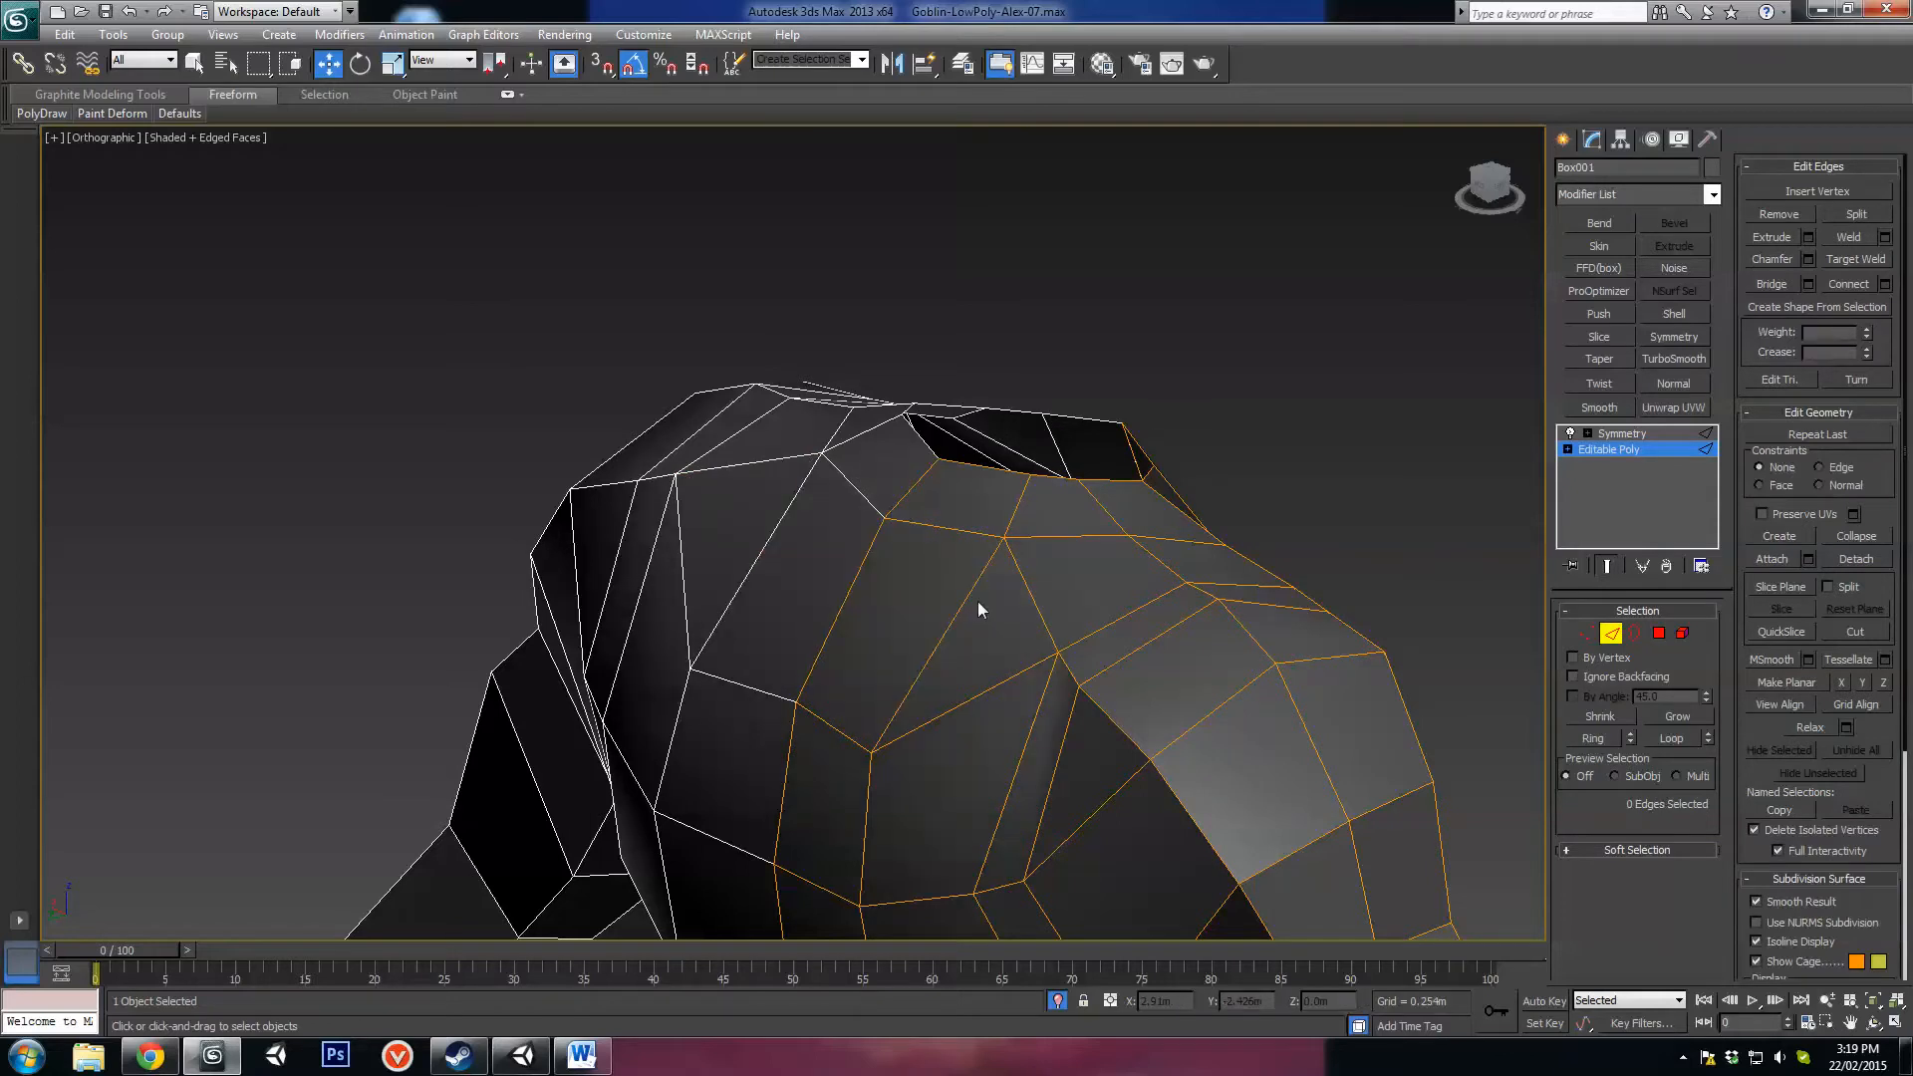
Step: Move the upper-back edge beside the centre line up and forwards, and adjust a neighbouring back vertex
left_click(823, 736)
middle_click_drag(854, 734, 825, 691, "alt")
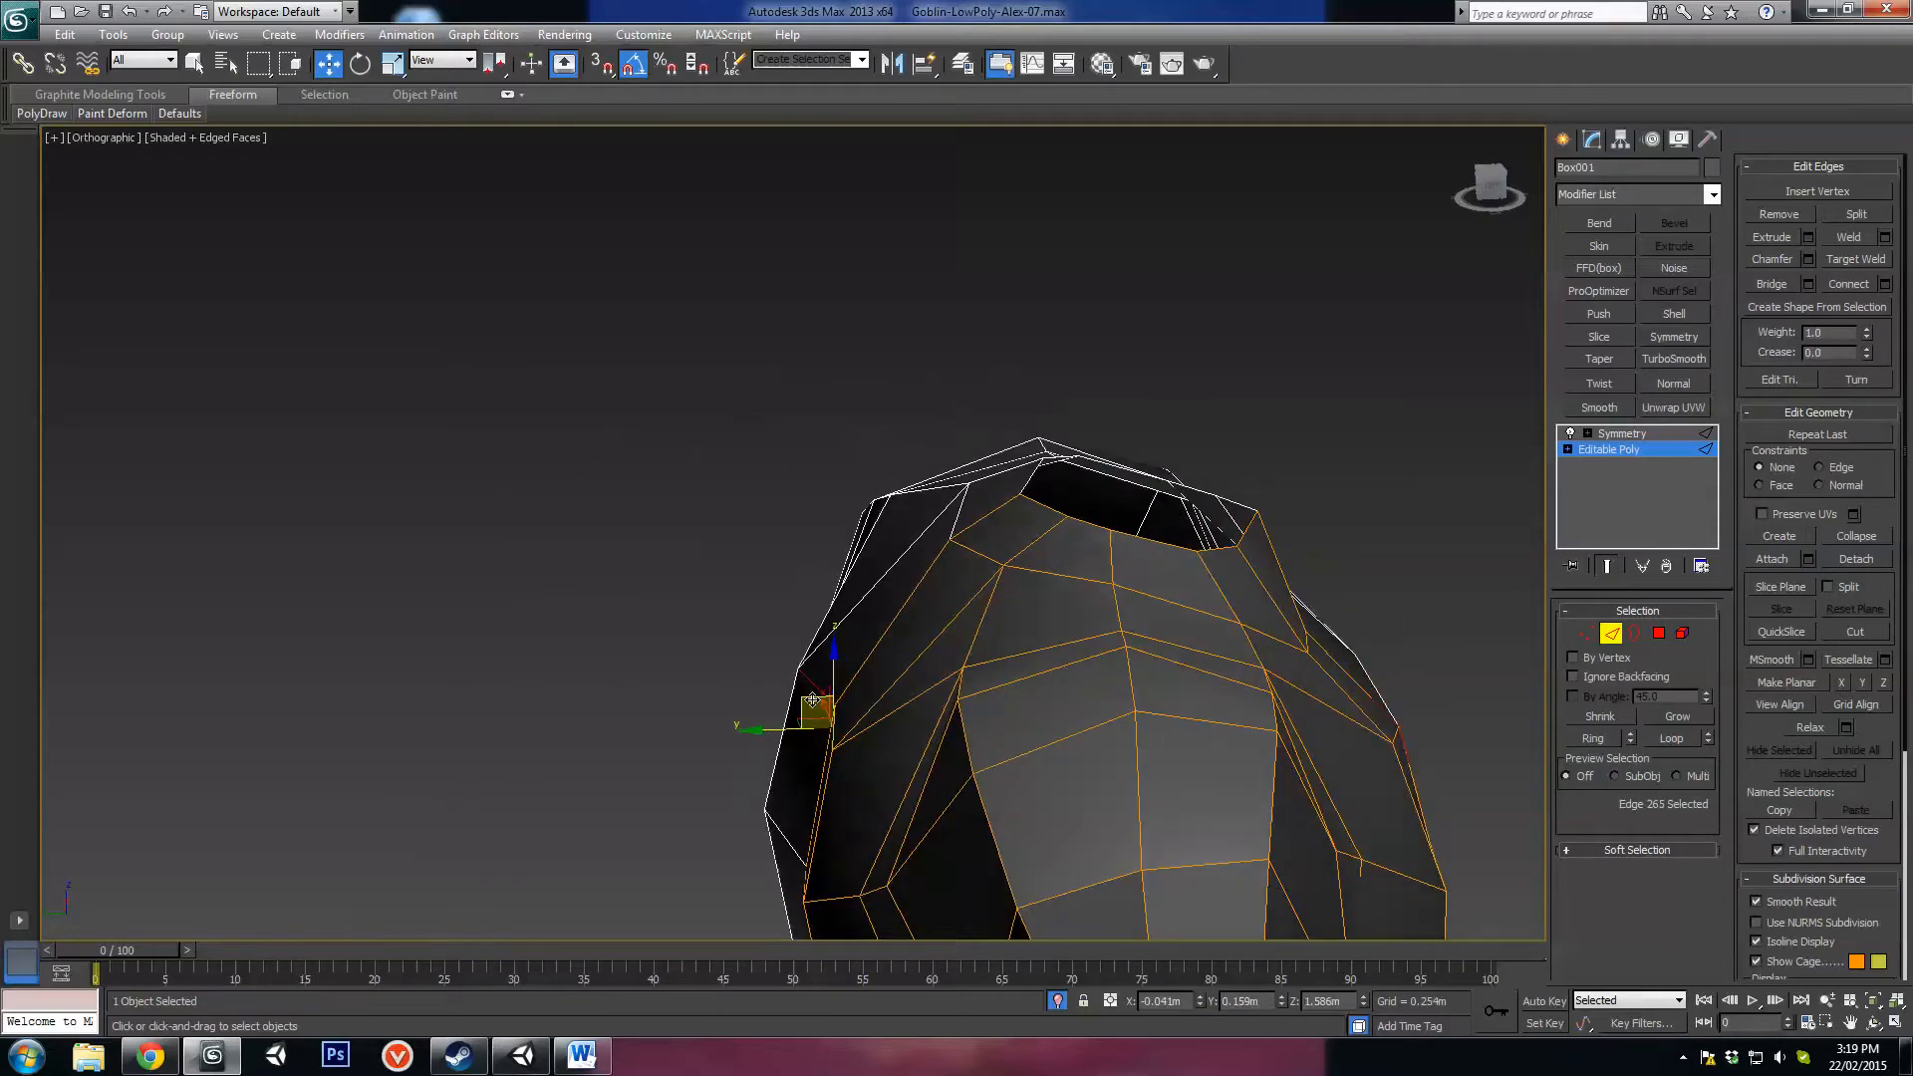
left_click_drag(812, 701, 859, 625)
middle_click_drag(957, 624, 867, 635, "alt")
key("1")
left_click(883, 669)
left_click_drag(866, 636, 897, 620)
middle_click_drag(865, 808, 936, 710)
Step: Raise the mid-back vertex beside the centre line together with the centre-line vertex about 0.014 m, and the latter about 0.011 m further
left_click(924, 692)
left_click_drag(903, 675, 900, 666)
middle_click_drag(900, 667, 851, 726, "alt")
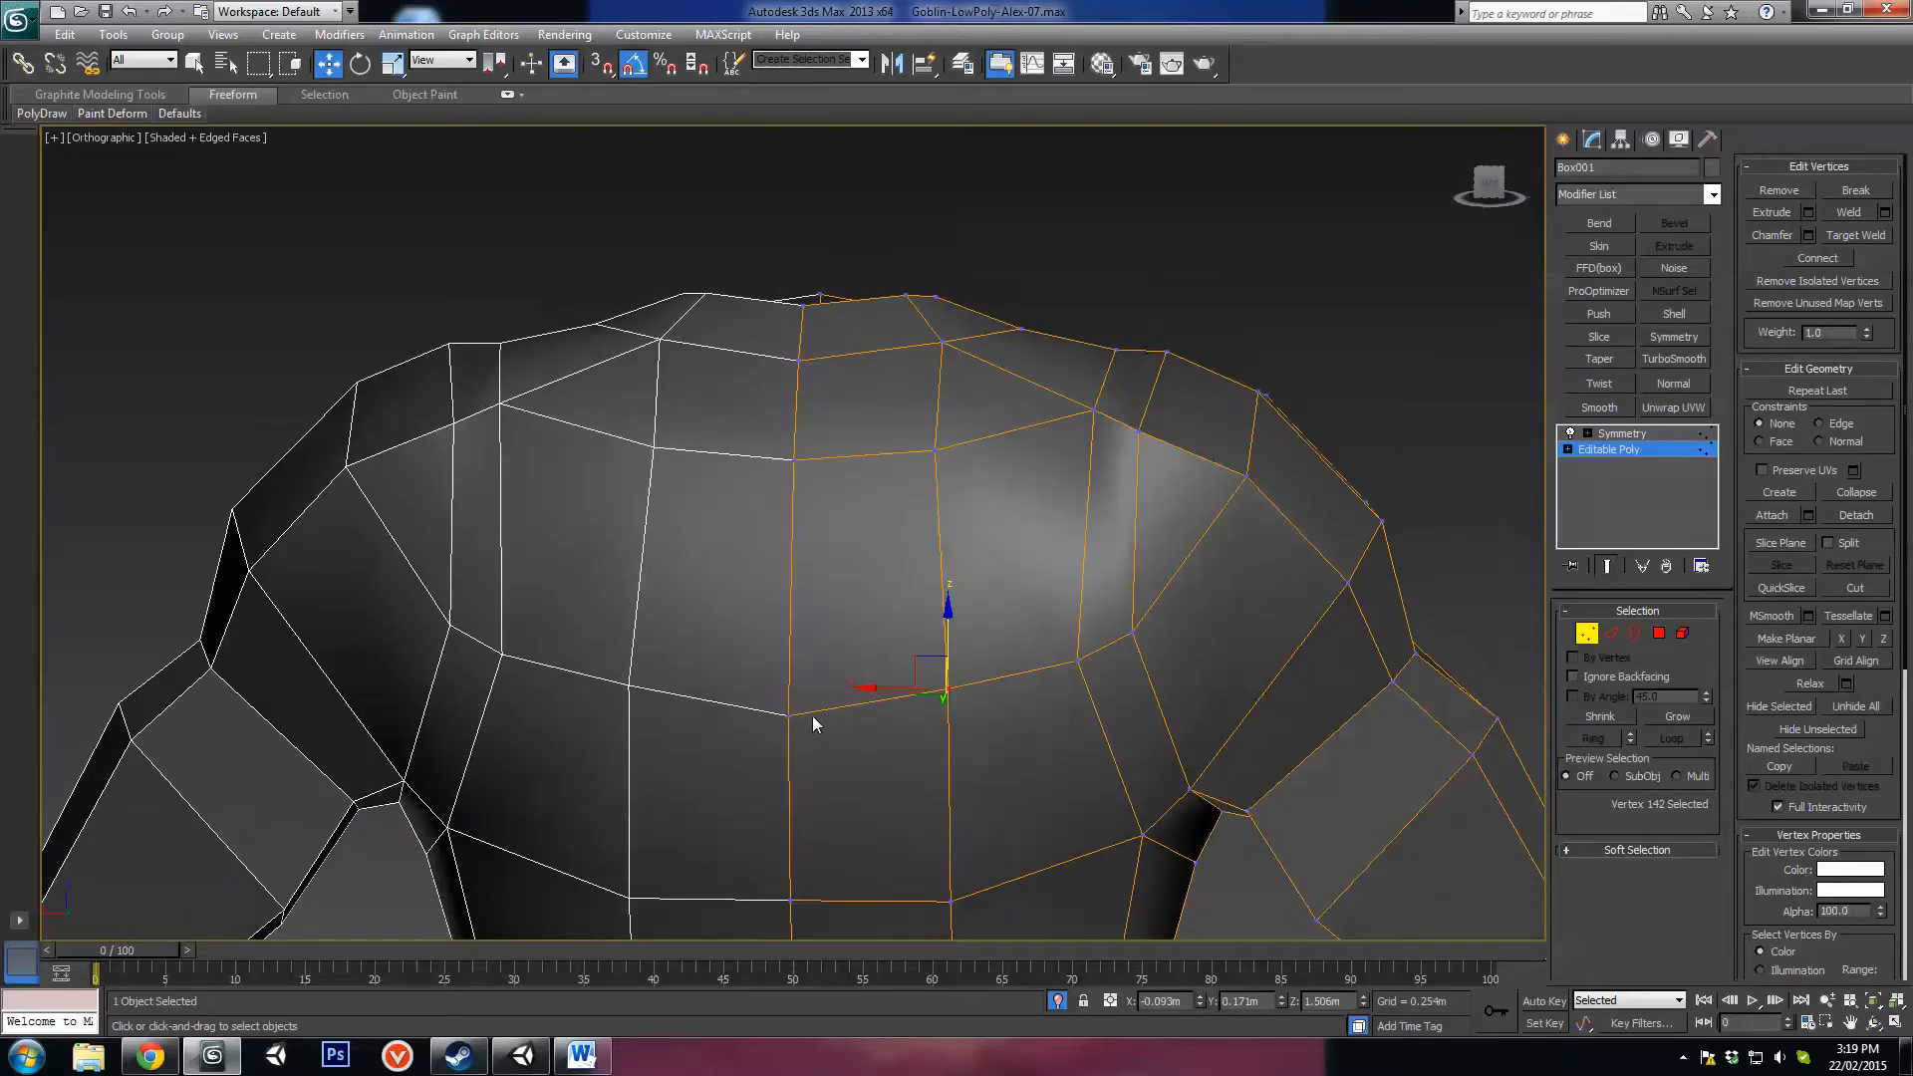
left_click(786, 715, "ctrl")
left_click_drag(867, 645, 868, 623)
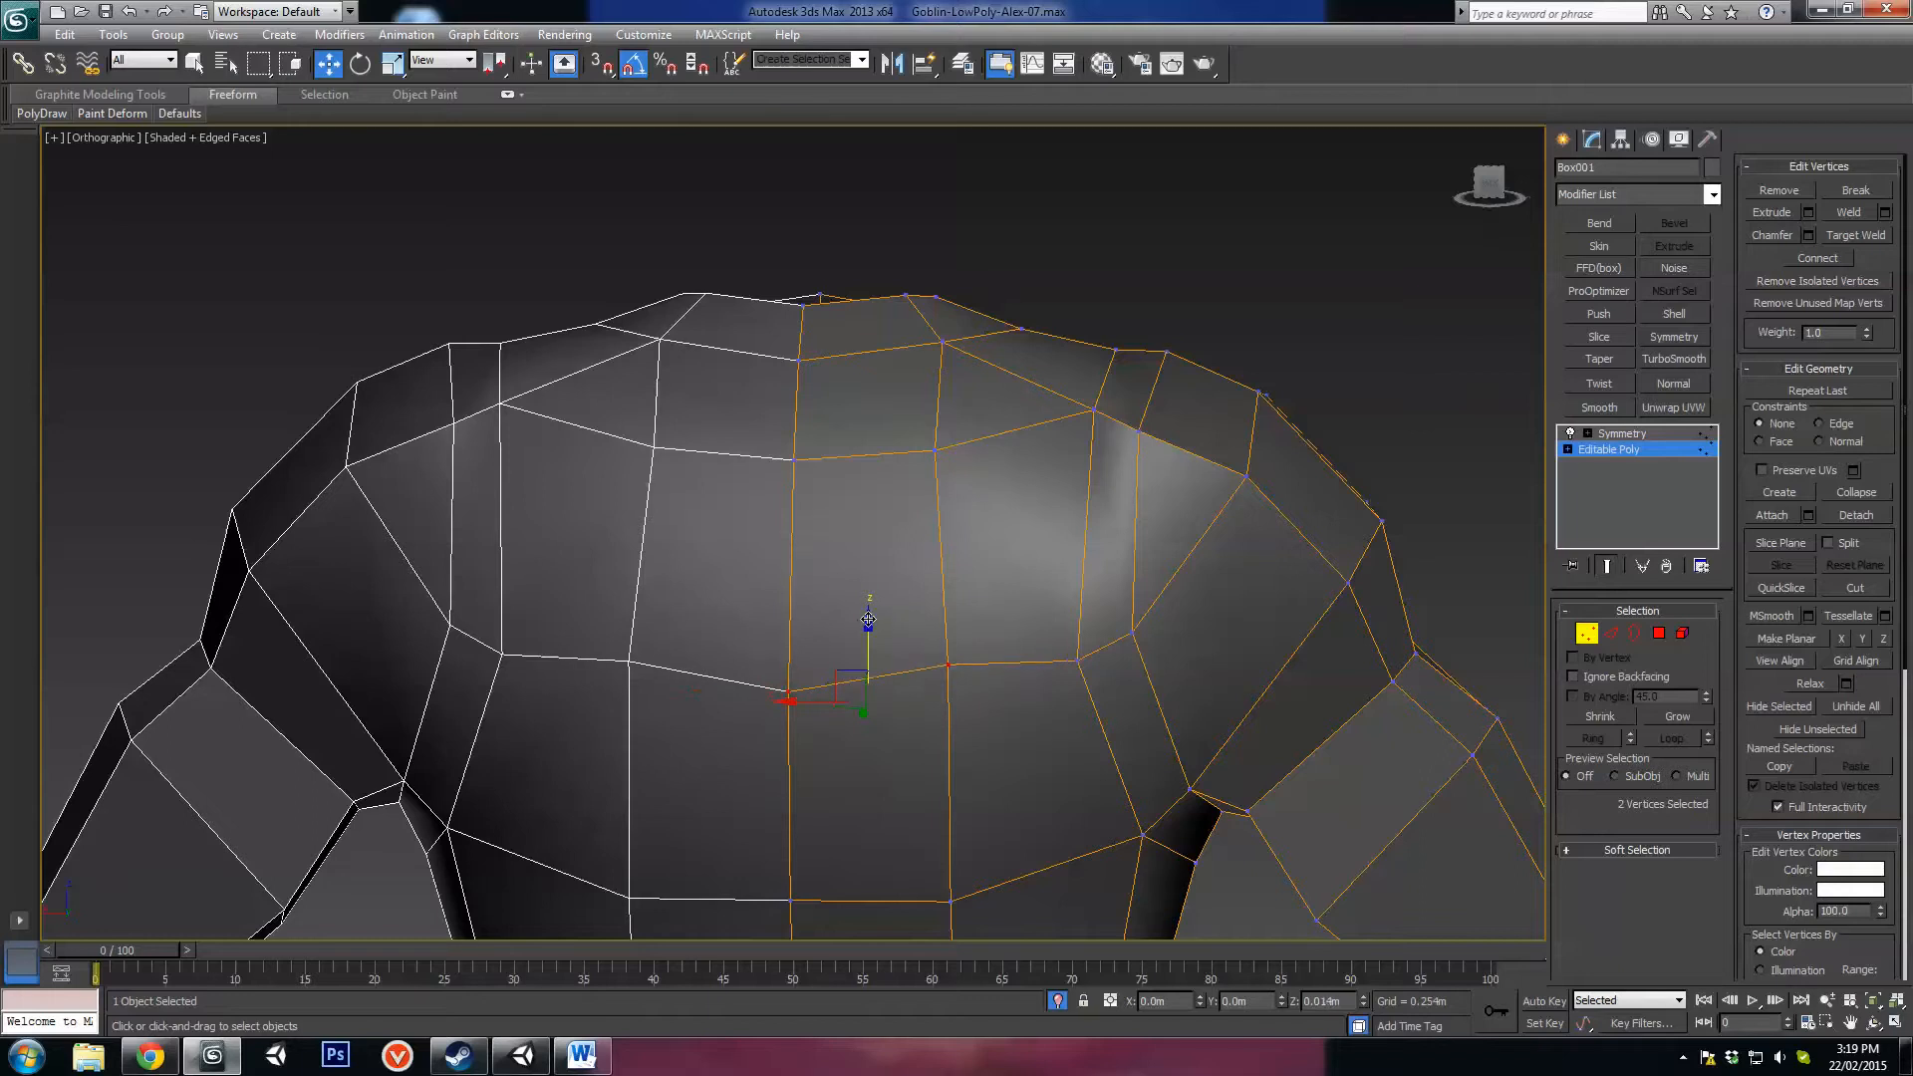
scroll(788, 619, "down", 8)
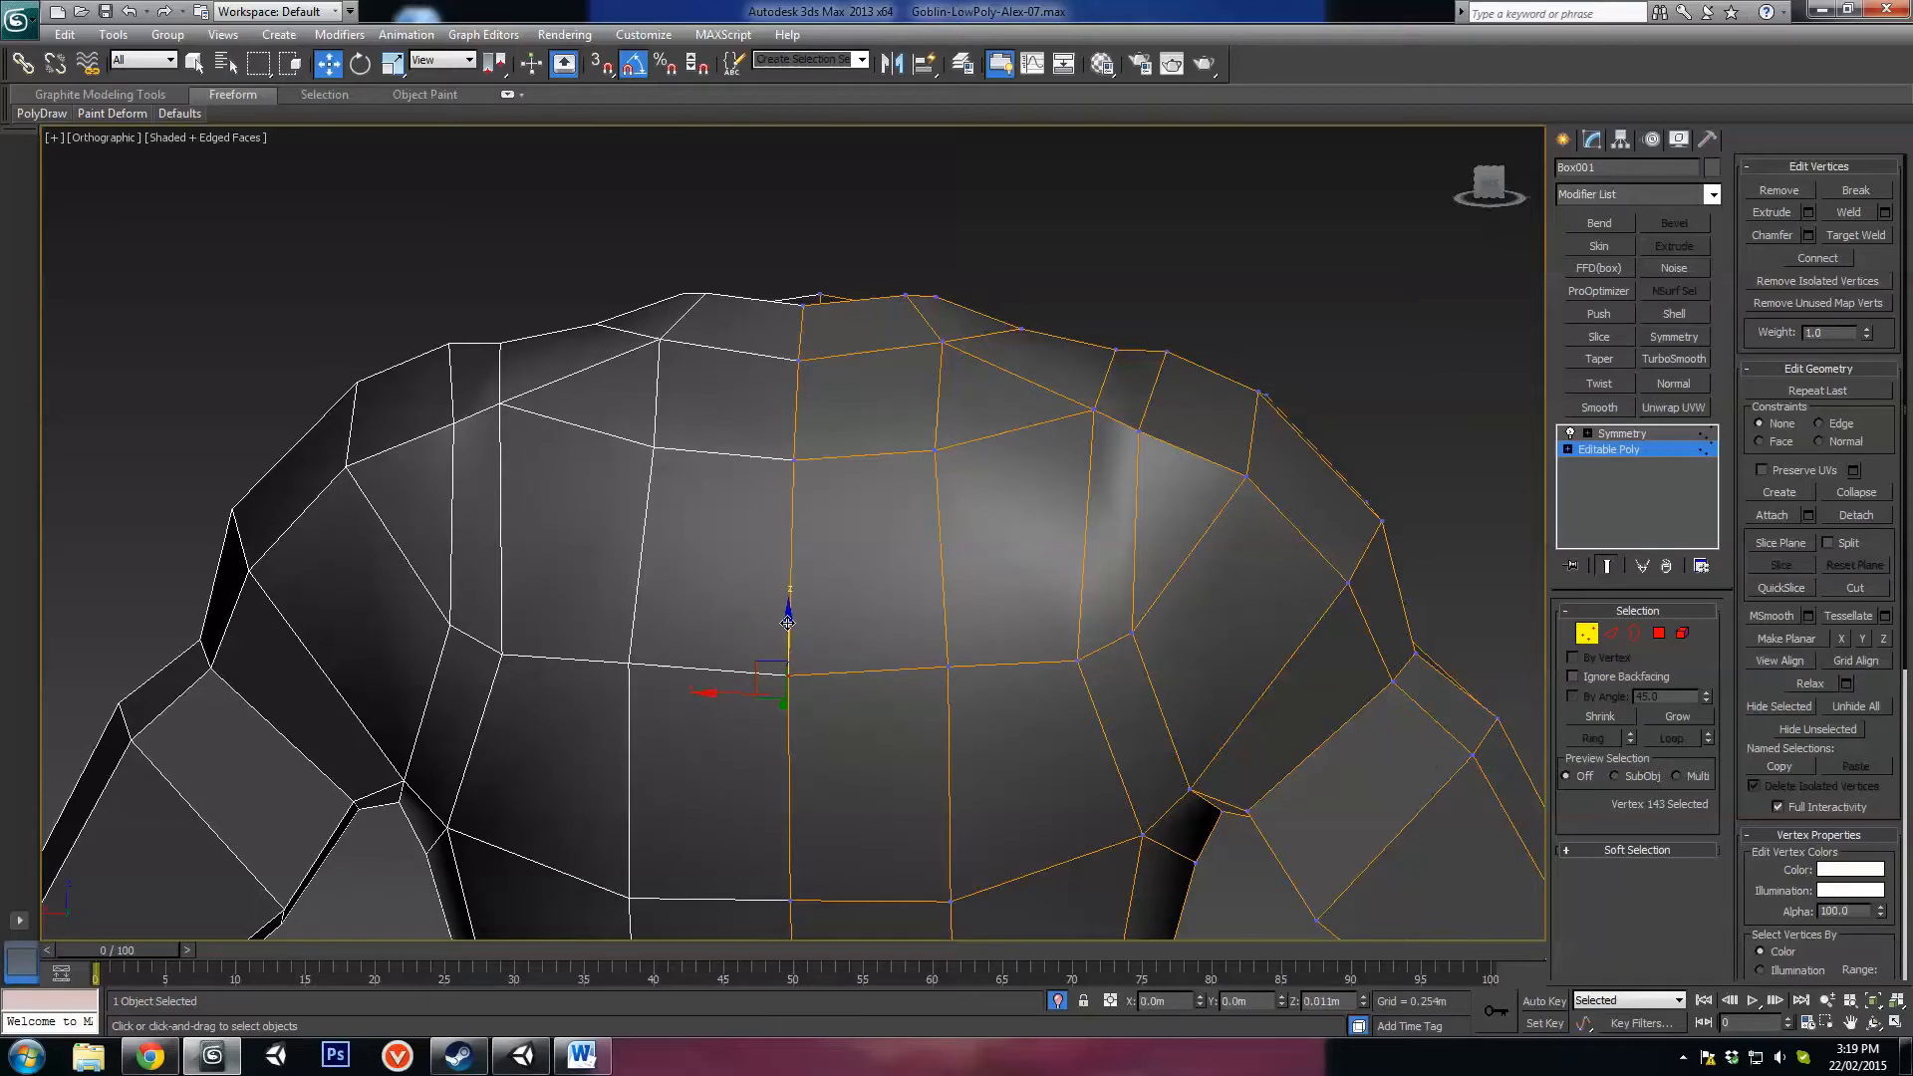
Step: Cut a new edge at the back of the neck hole between its rim and the upper-back edge ring
middle_click_drag(979, 692, 1103, 559, "alt")
middle_click_drag(957, 391, 1136, 658, "alt")
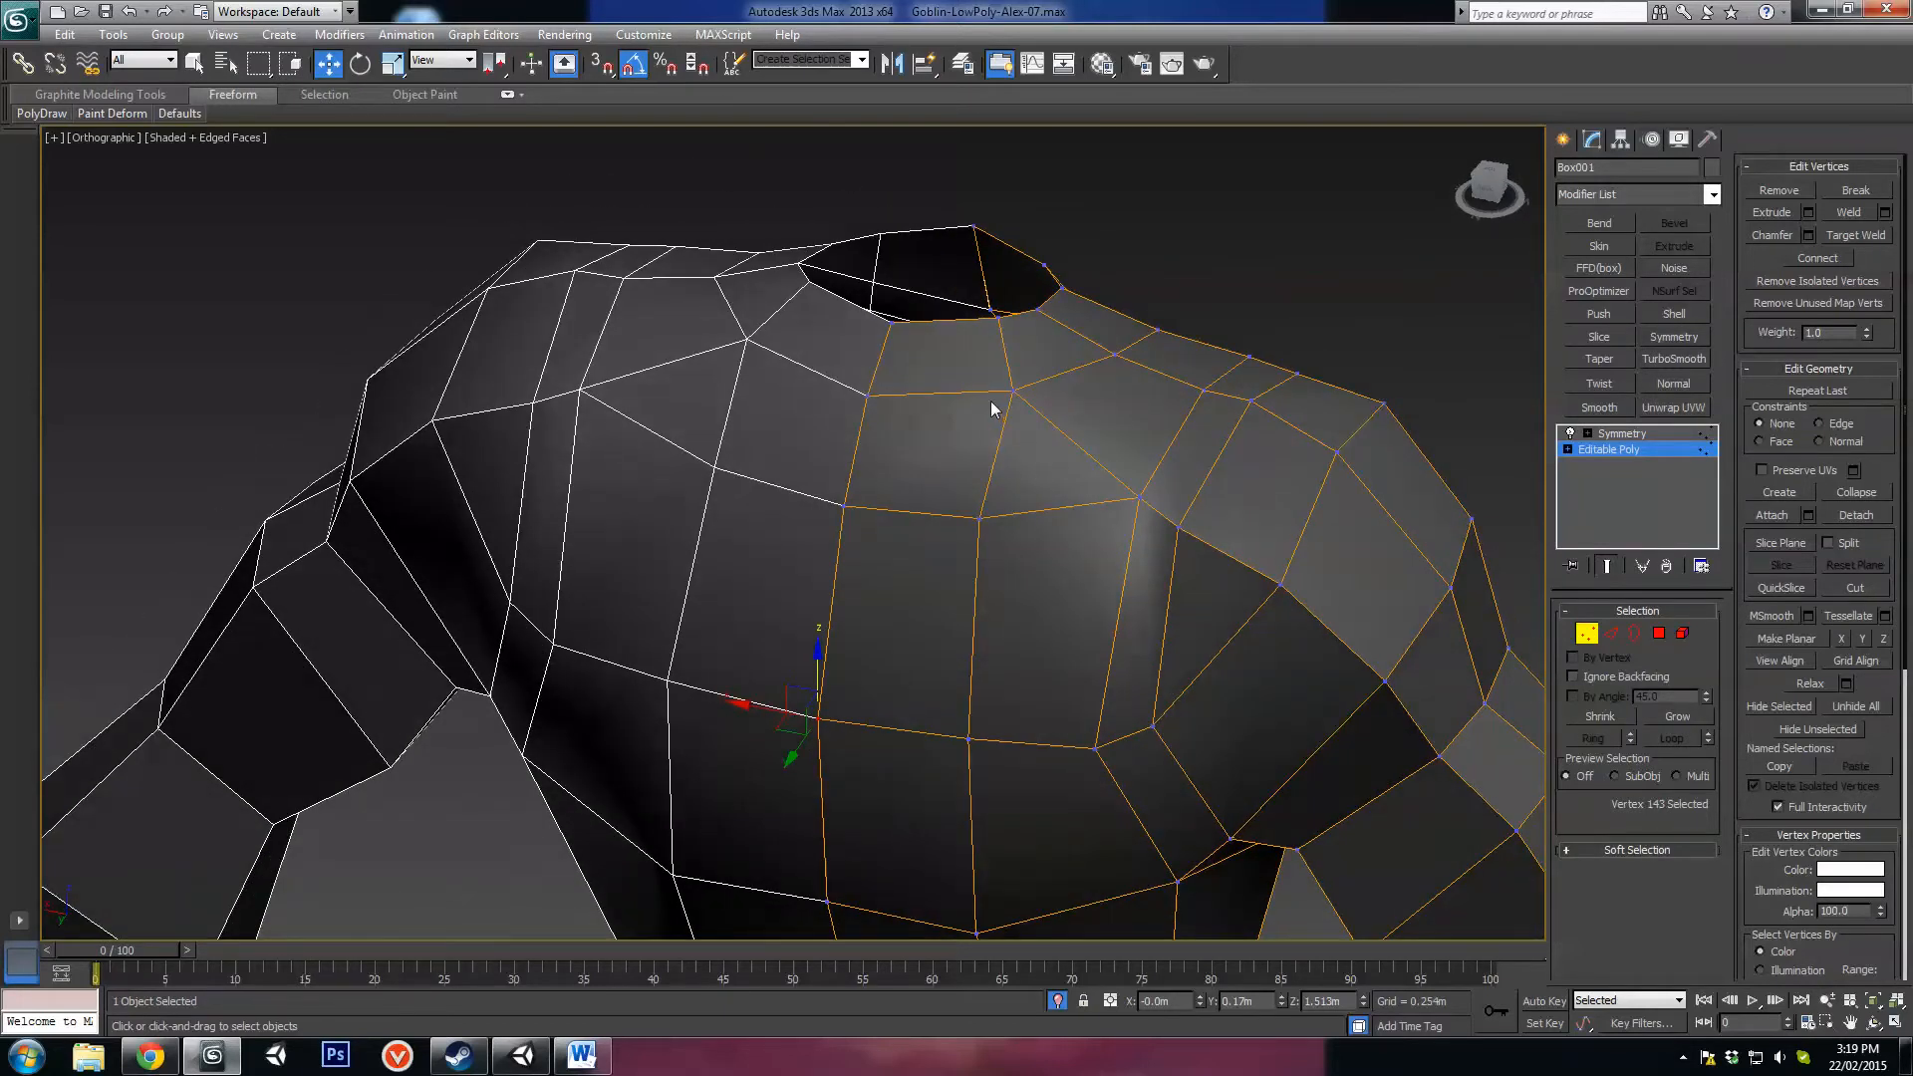
middle_click_drag(990, 400, 1080, 528, "alt")
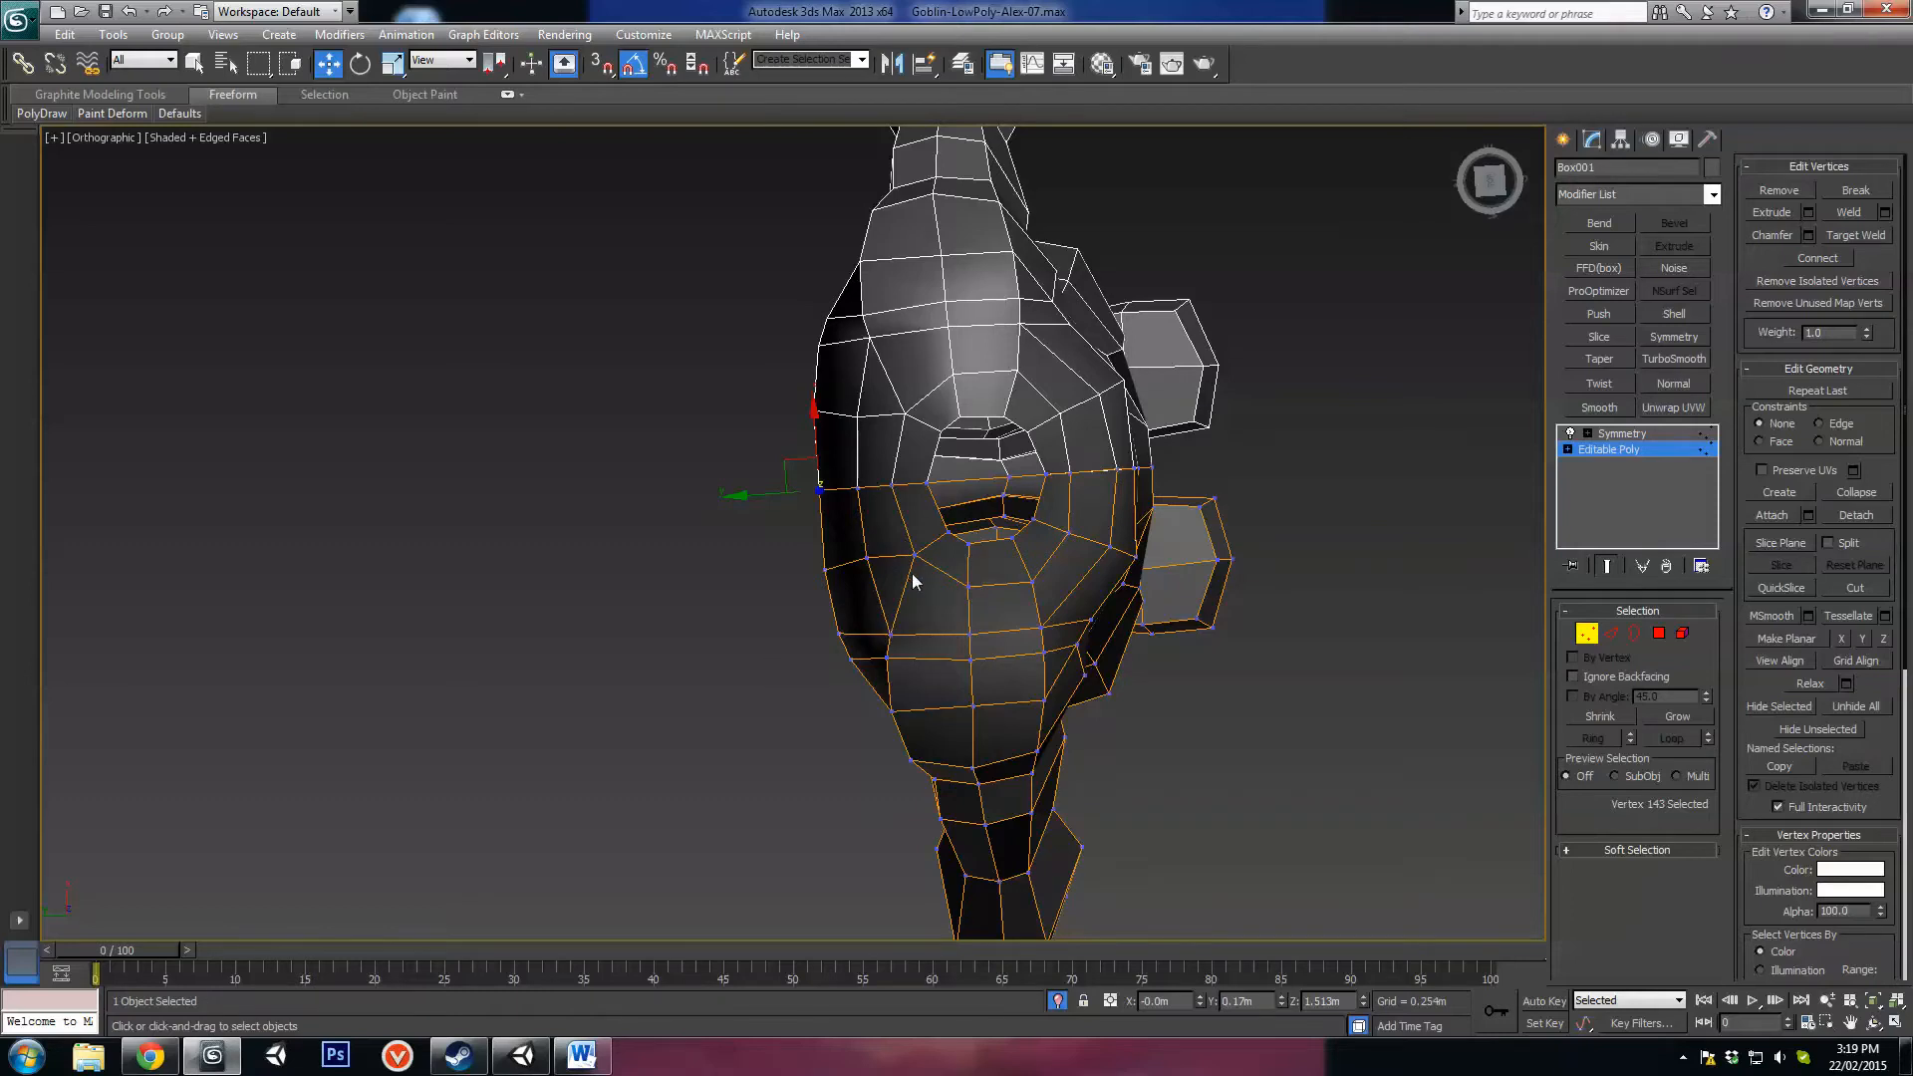
scroll(986, 558, "up", 2)
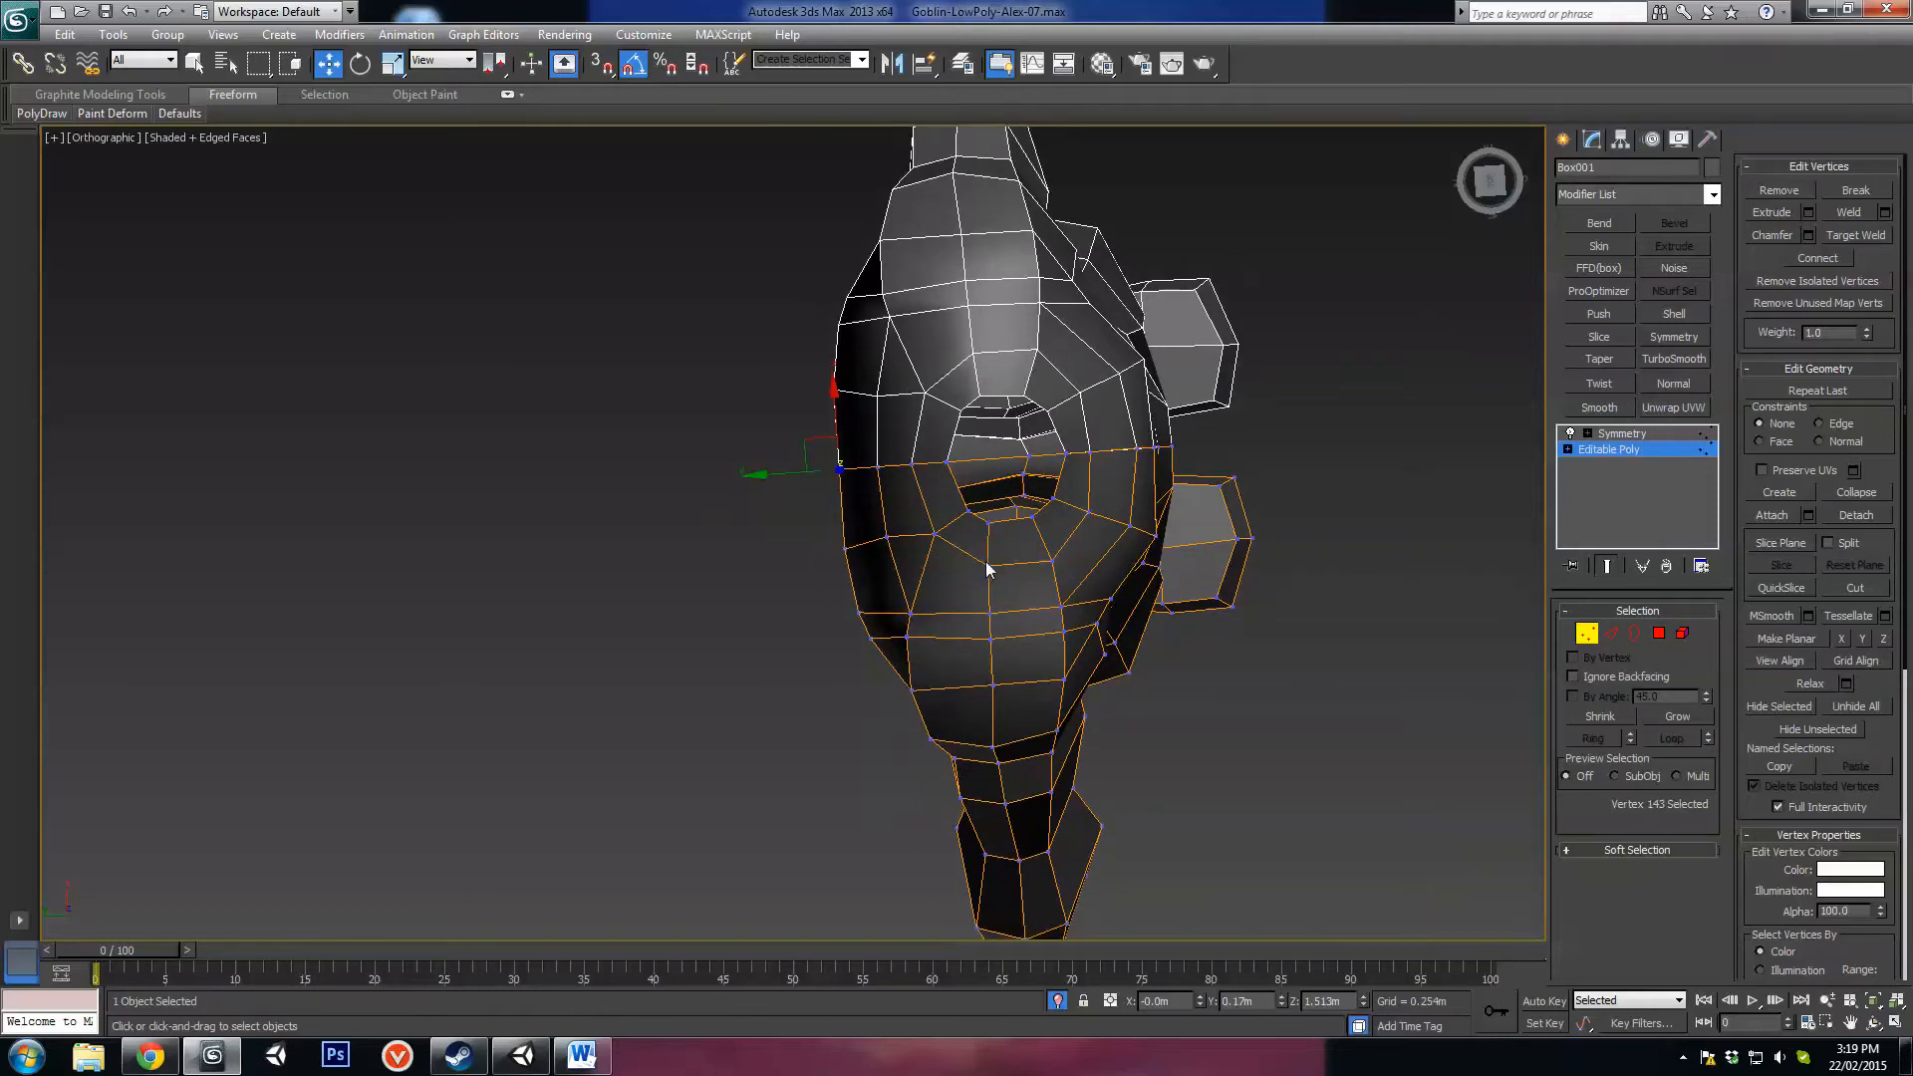
left_click(1611, 634)
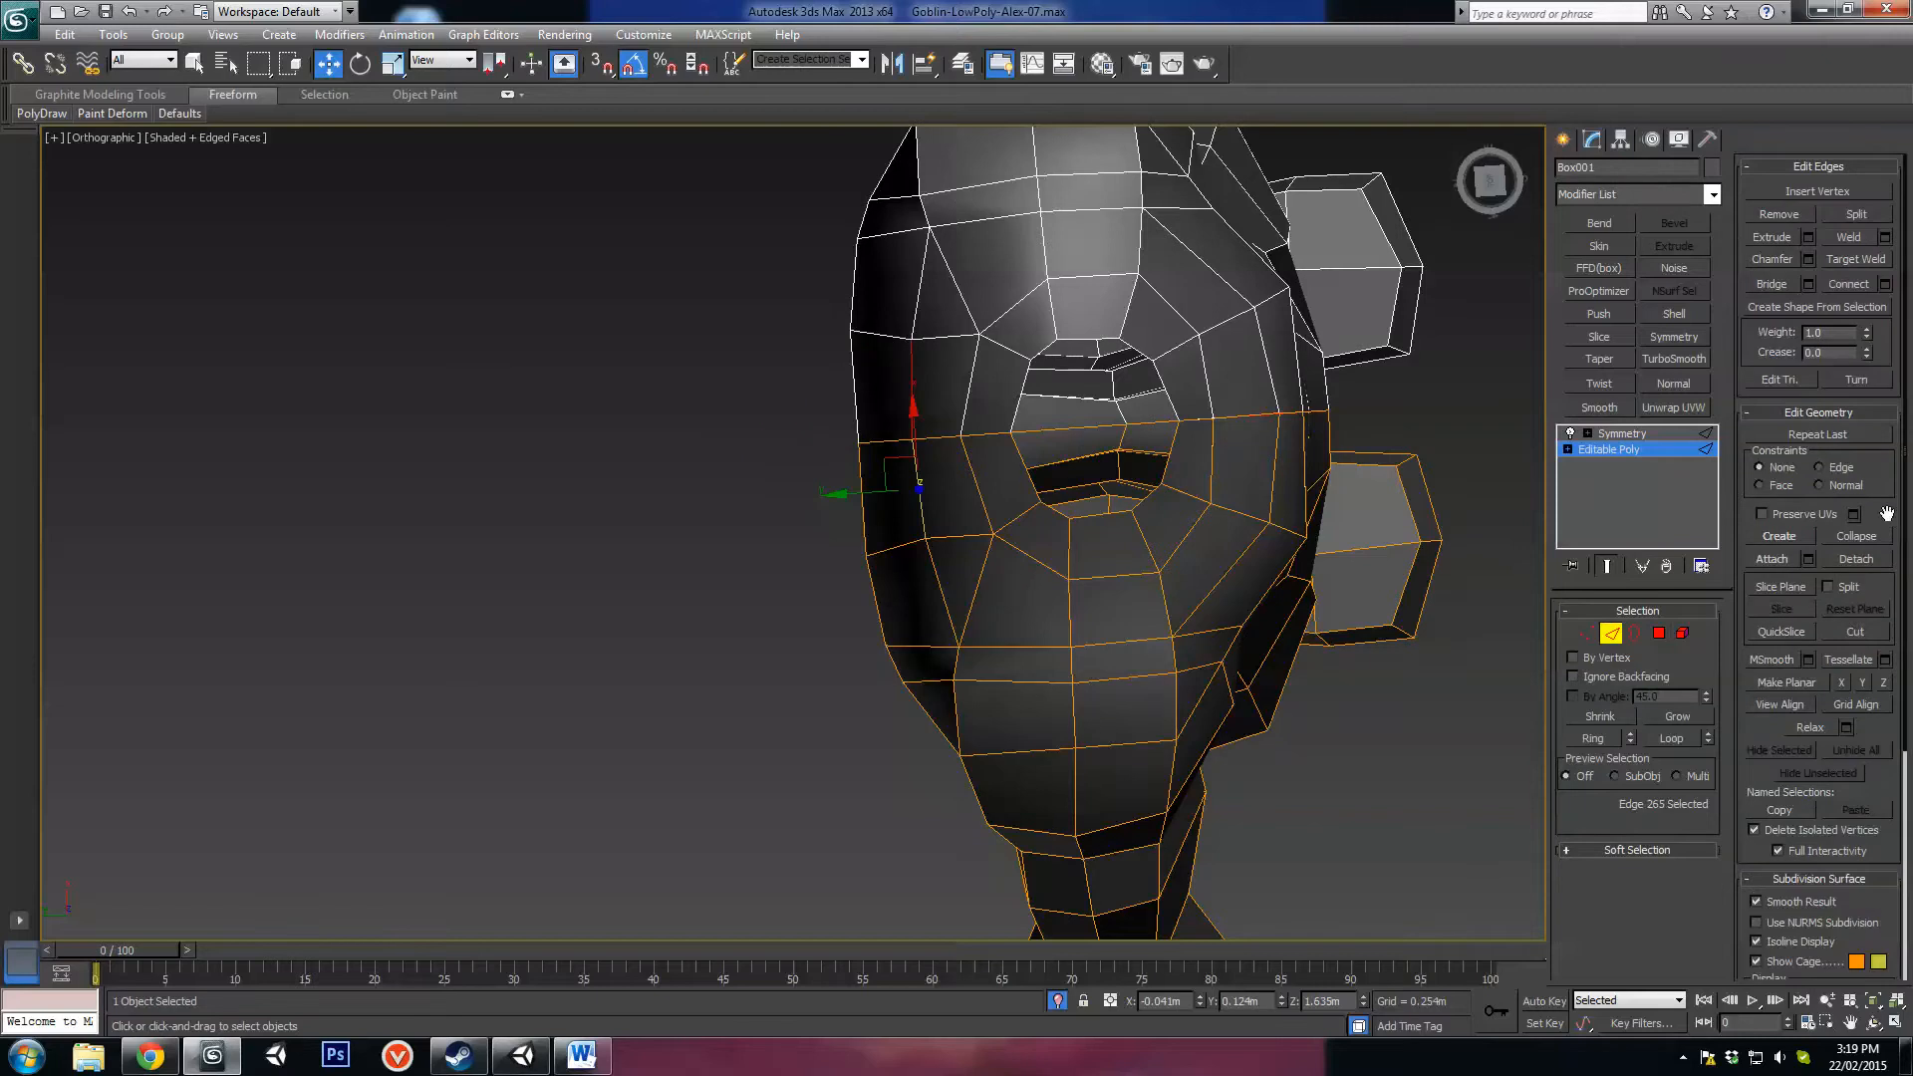
left_click(1855, 634)
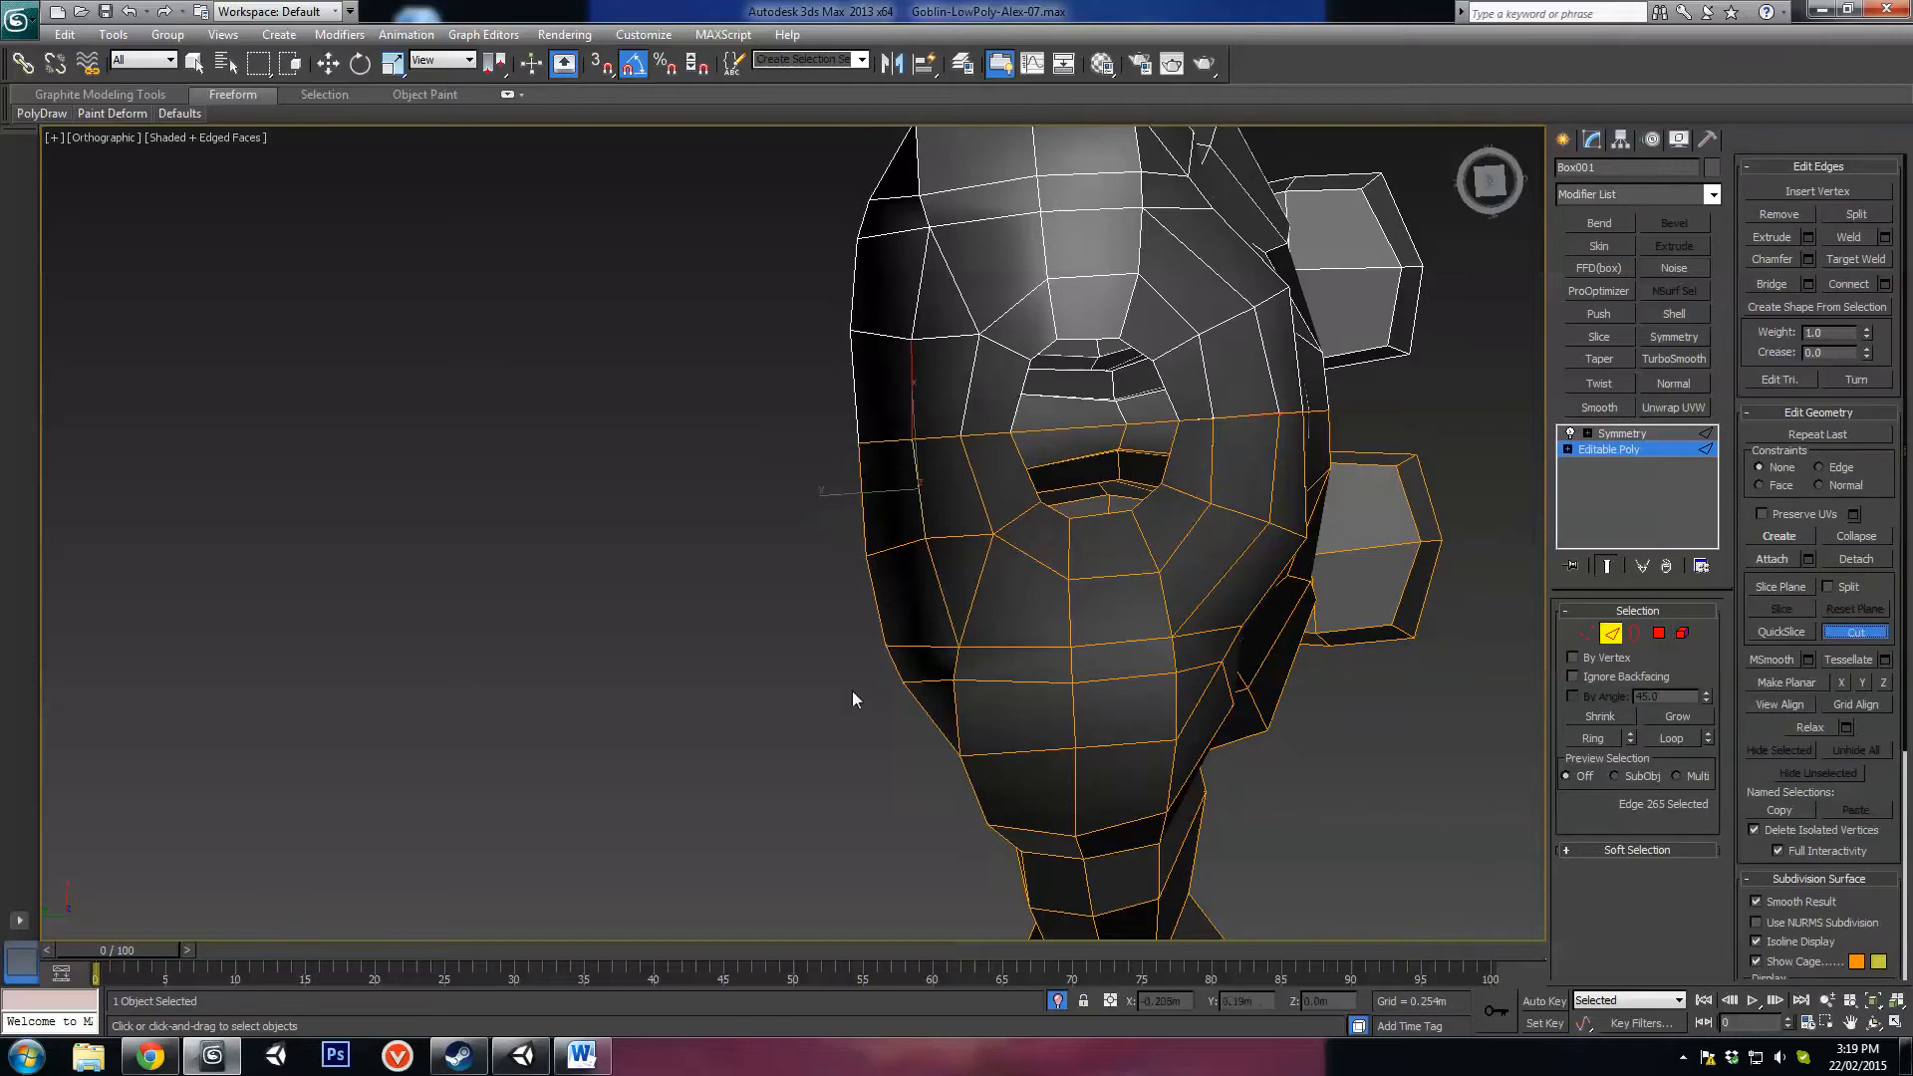
left_click(990, 508)
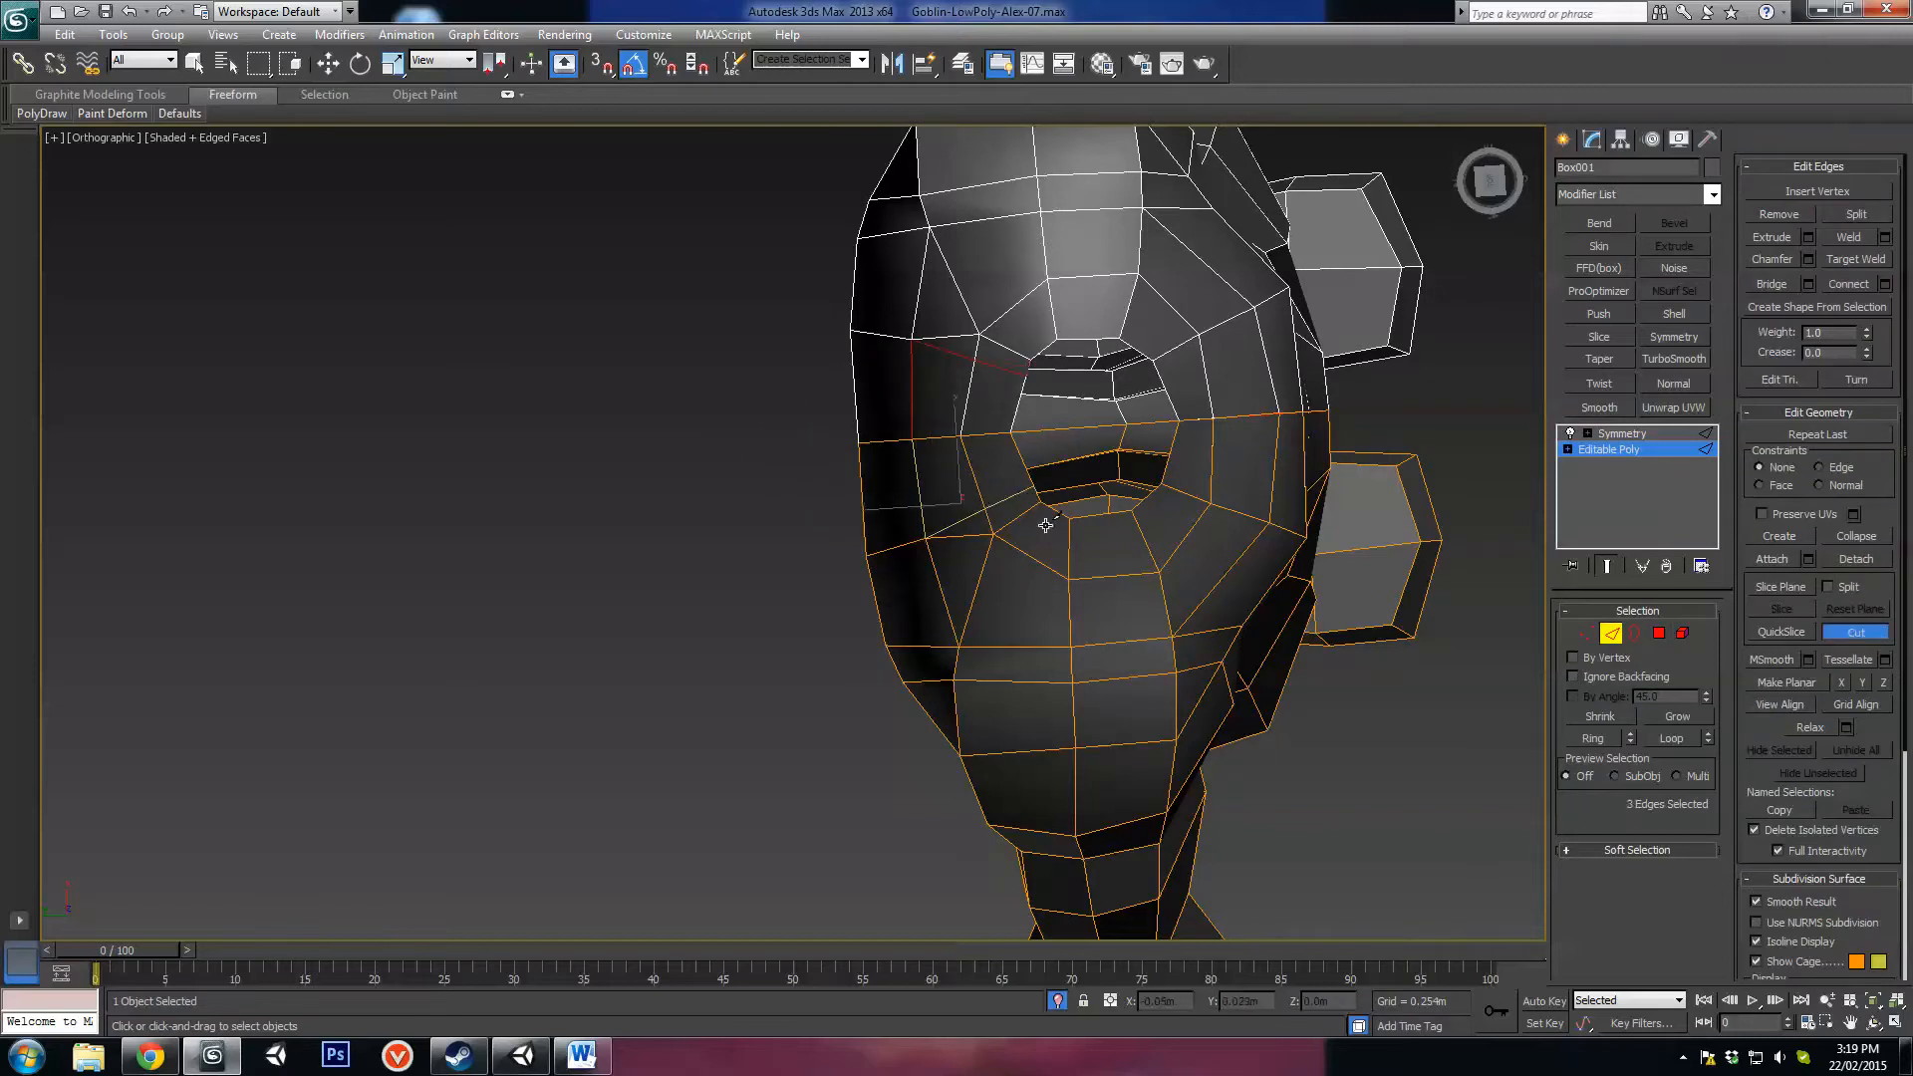
key("w")
middle_click_drag(965, 547, 1137, 497, "alt")
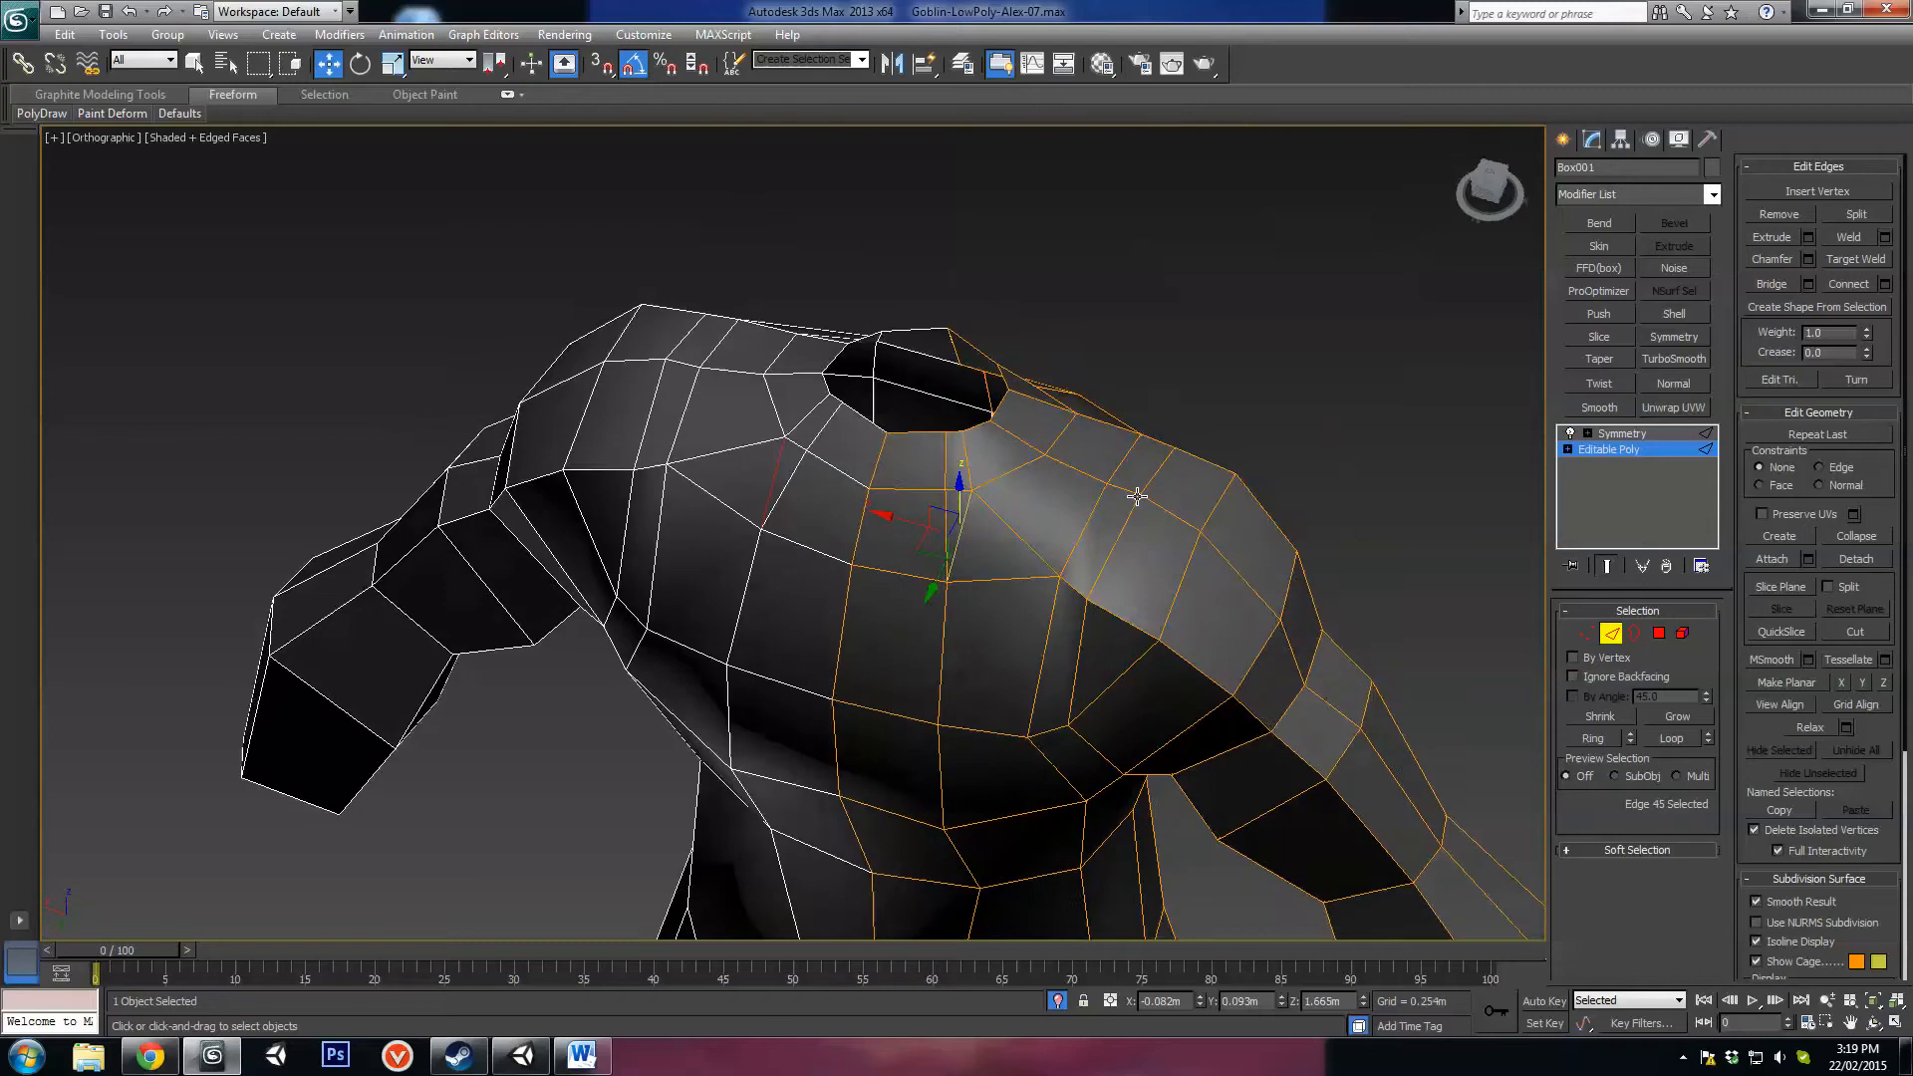
Step: Reposition the two vertices of the new edge behind the neck hole to round the back of the opening
key("1")
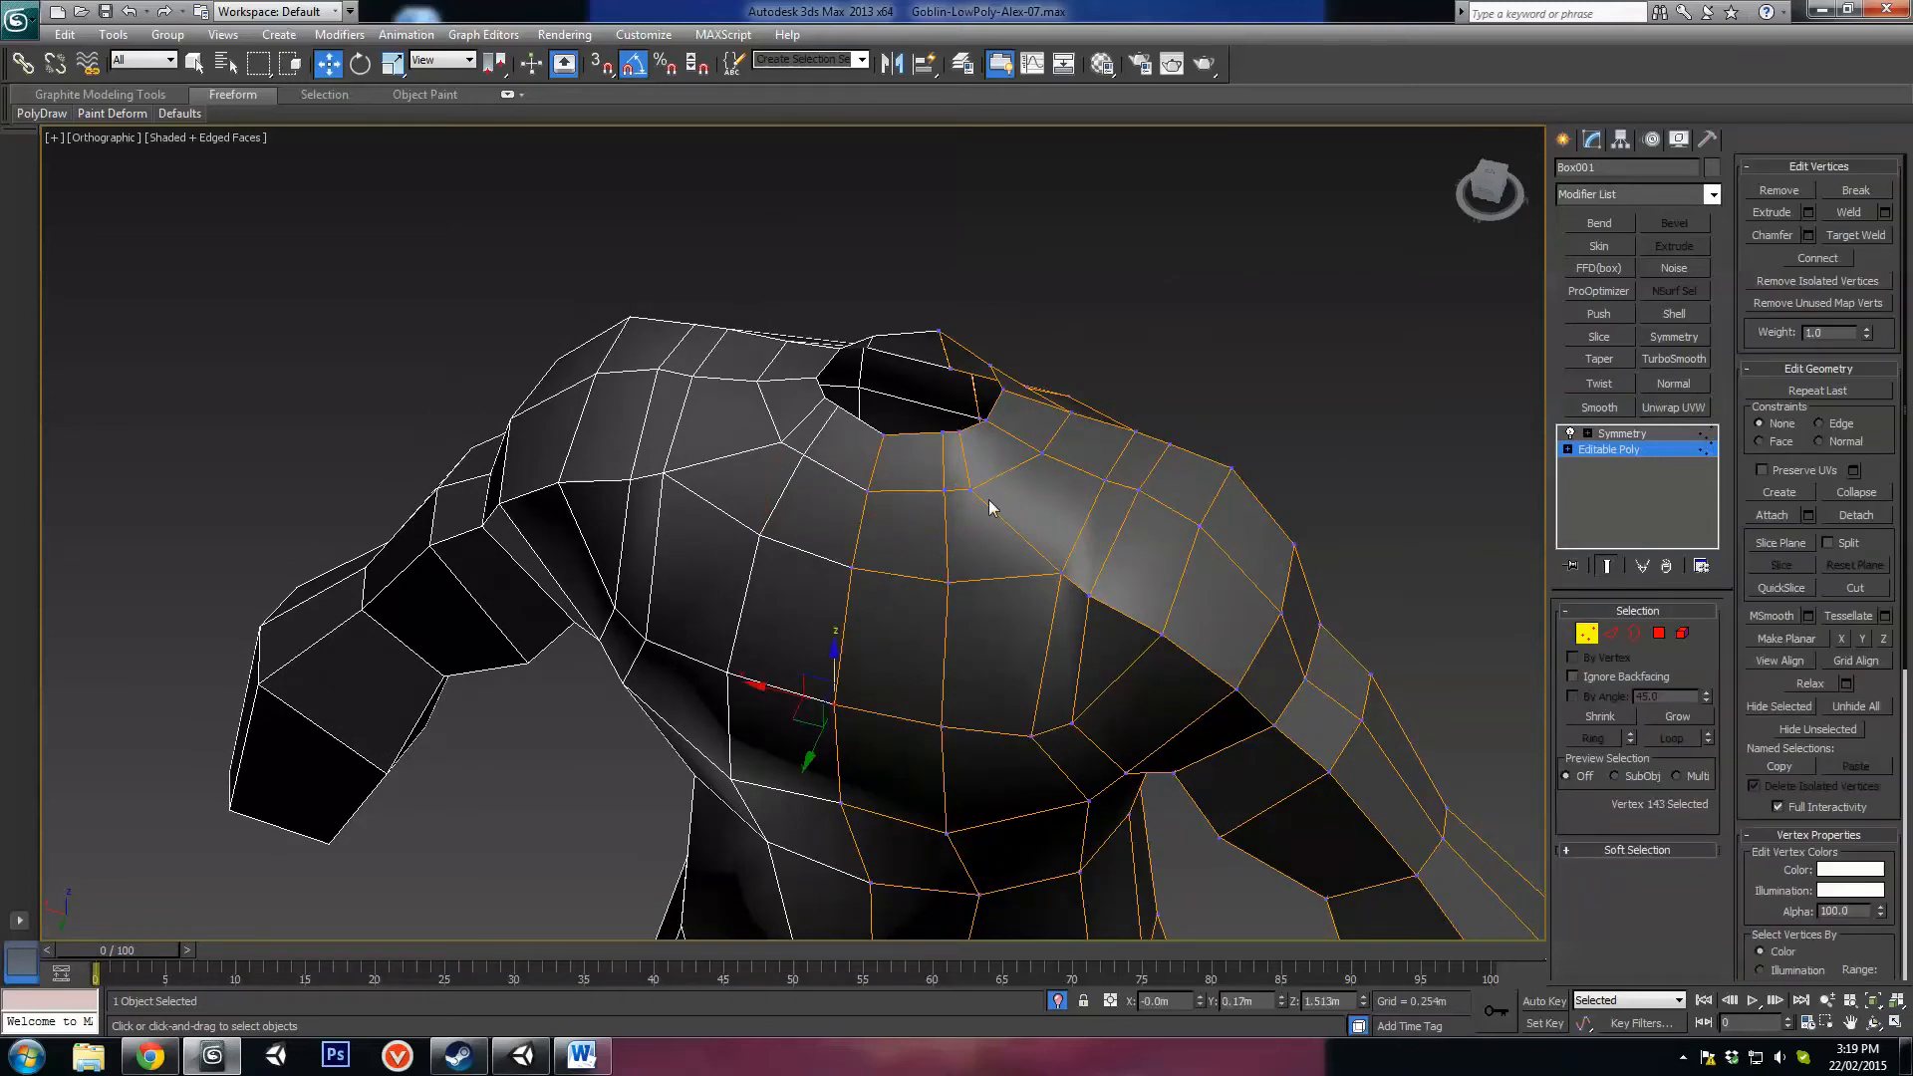
middle_click_drag(984, 496, 973, 444, "alt")
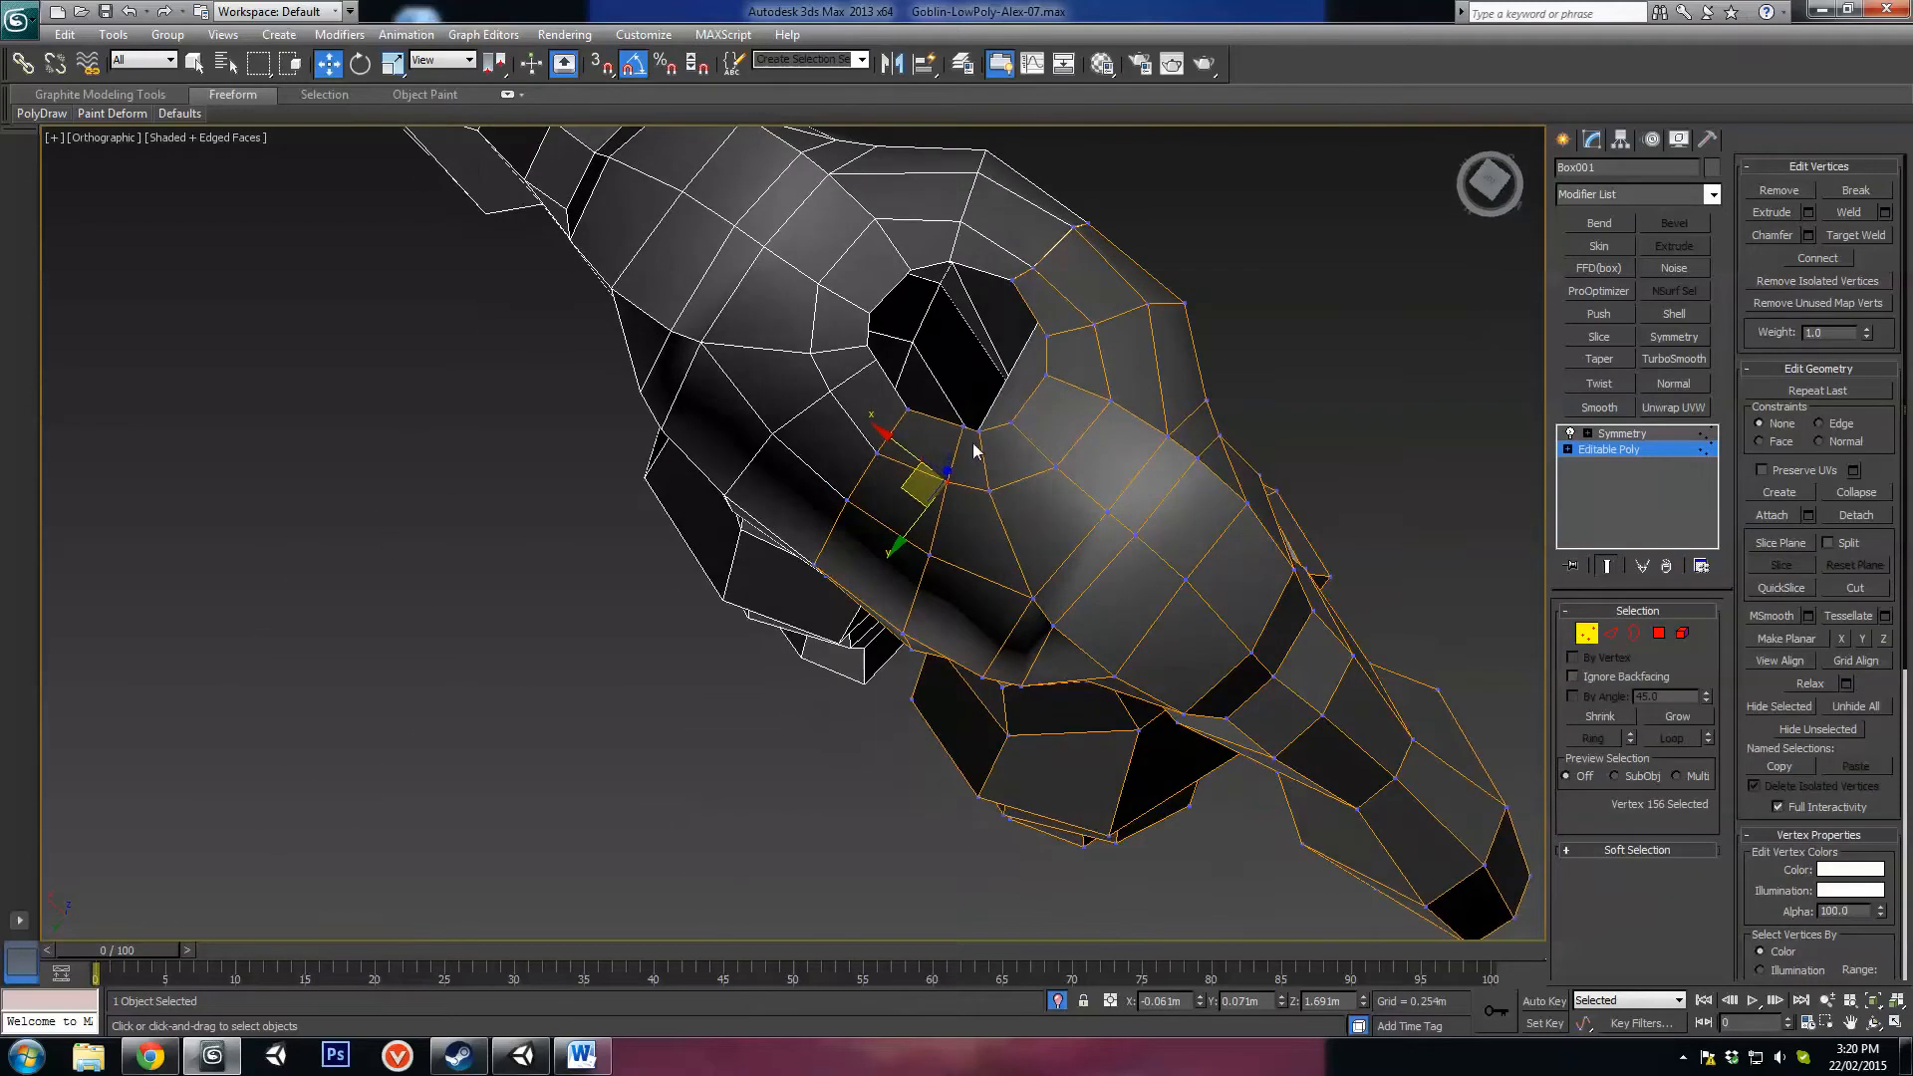
left_click(963, 427)
left_click(946, 481, "ctrl")
left_click_drag(922, 466, 909, 472)
left_click(980, 431)
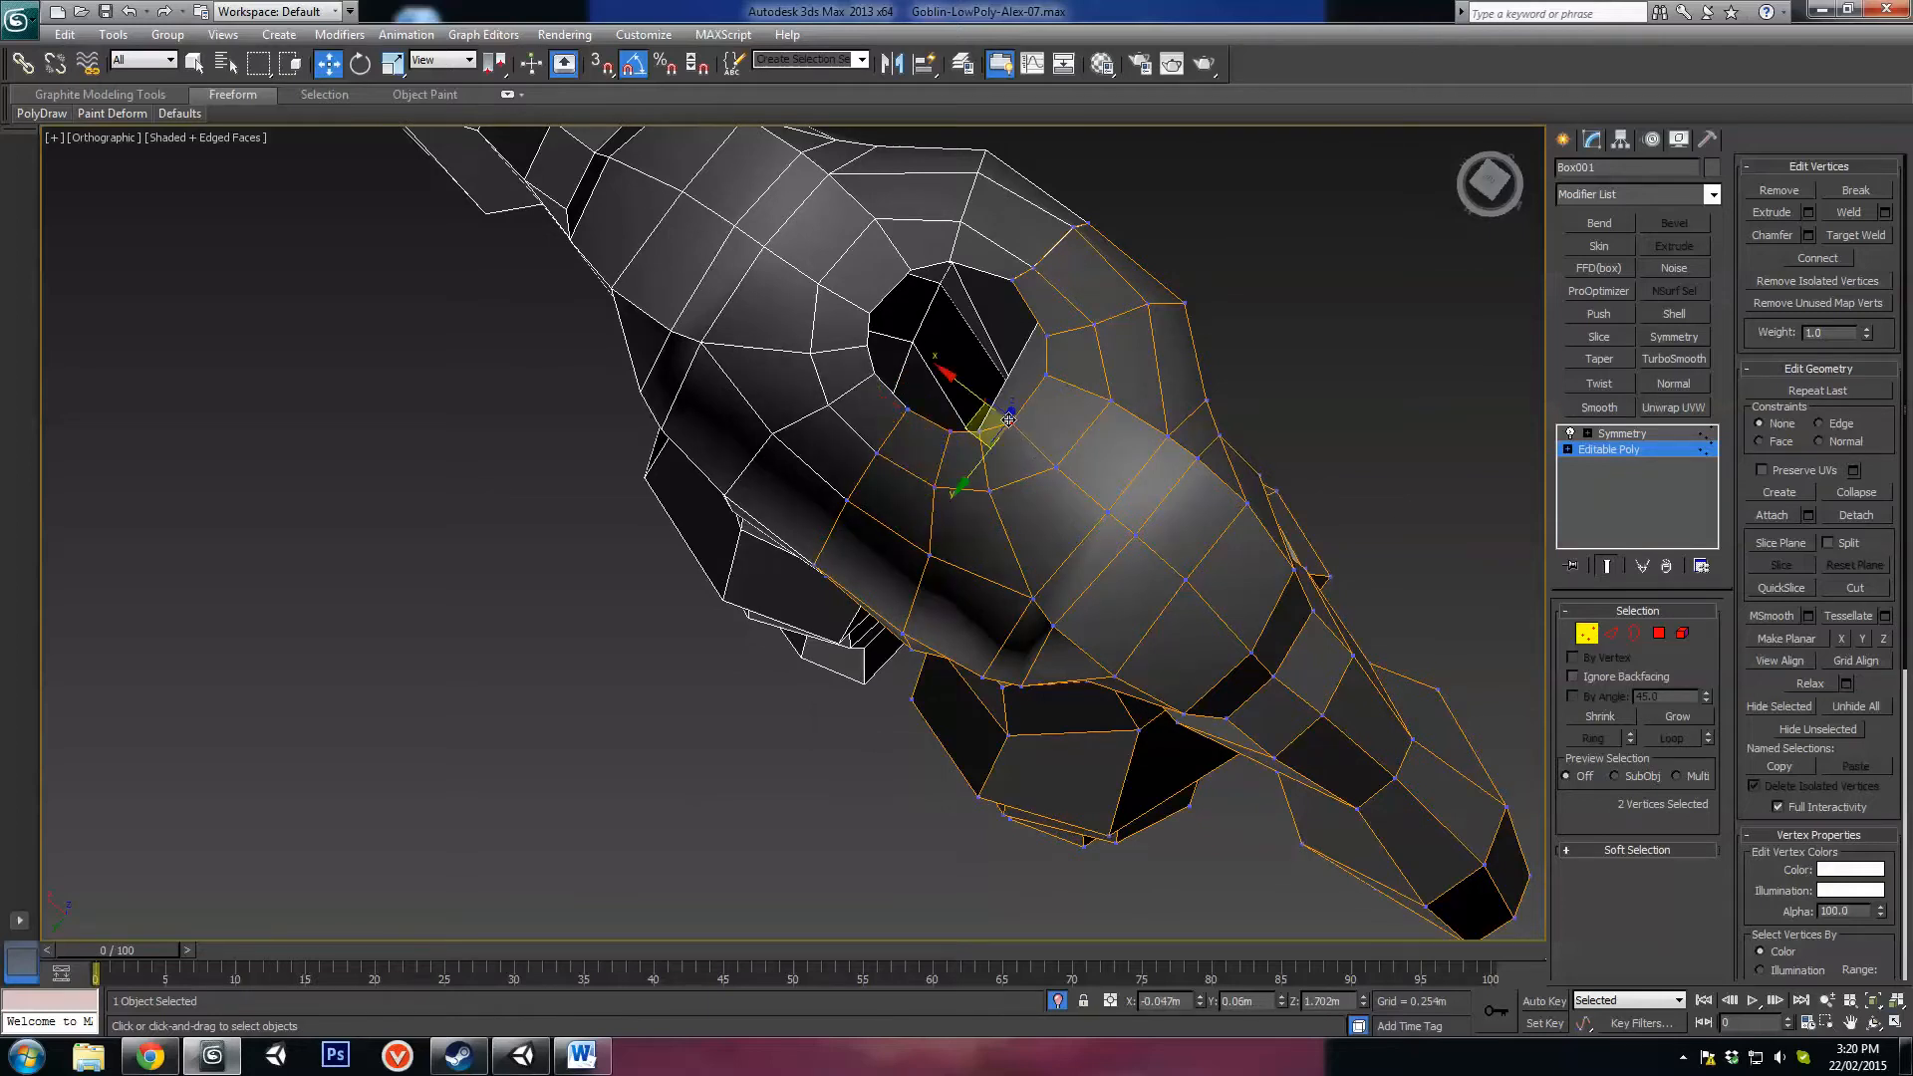
Step: Nudge the vertices around the neck hole's outer ring and along the back shoulder to even out the edge flow
middle_click_drag(1015, 442, 1037, 469, "alt")
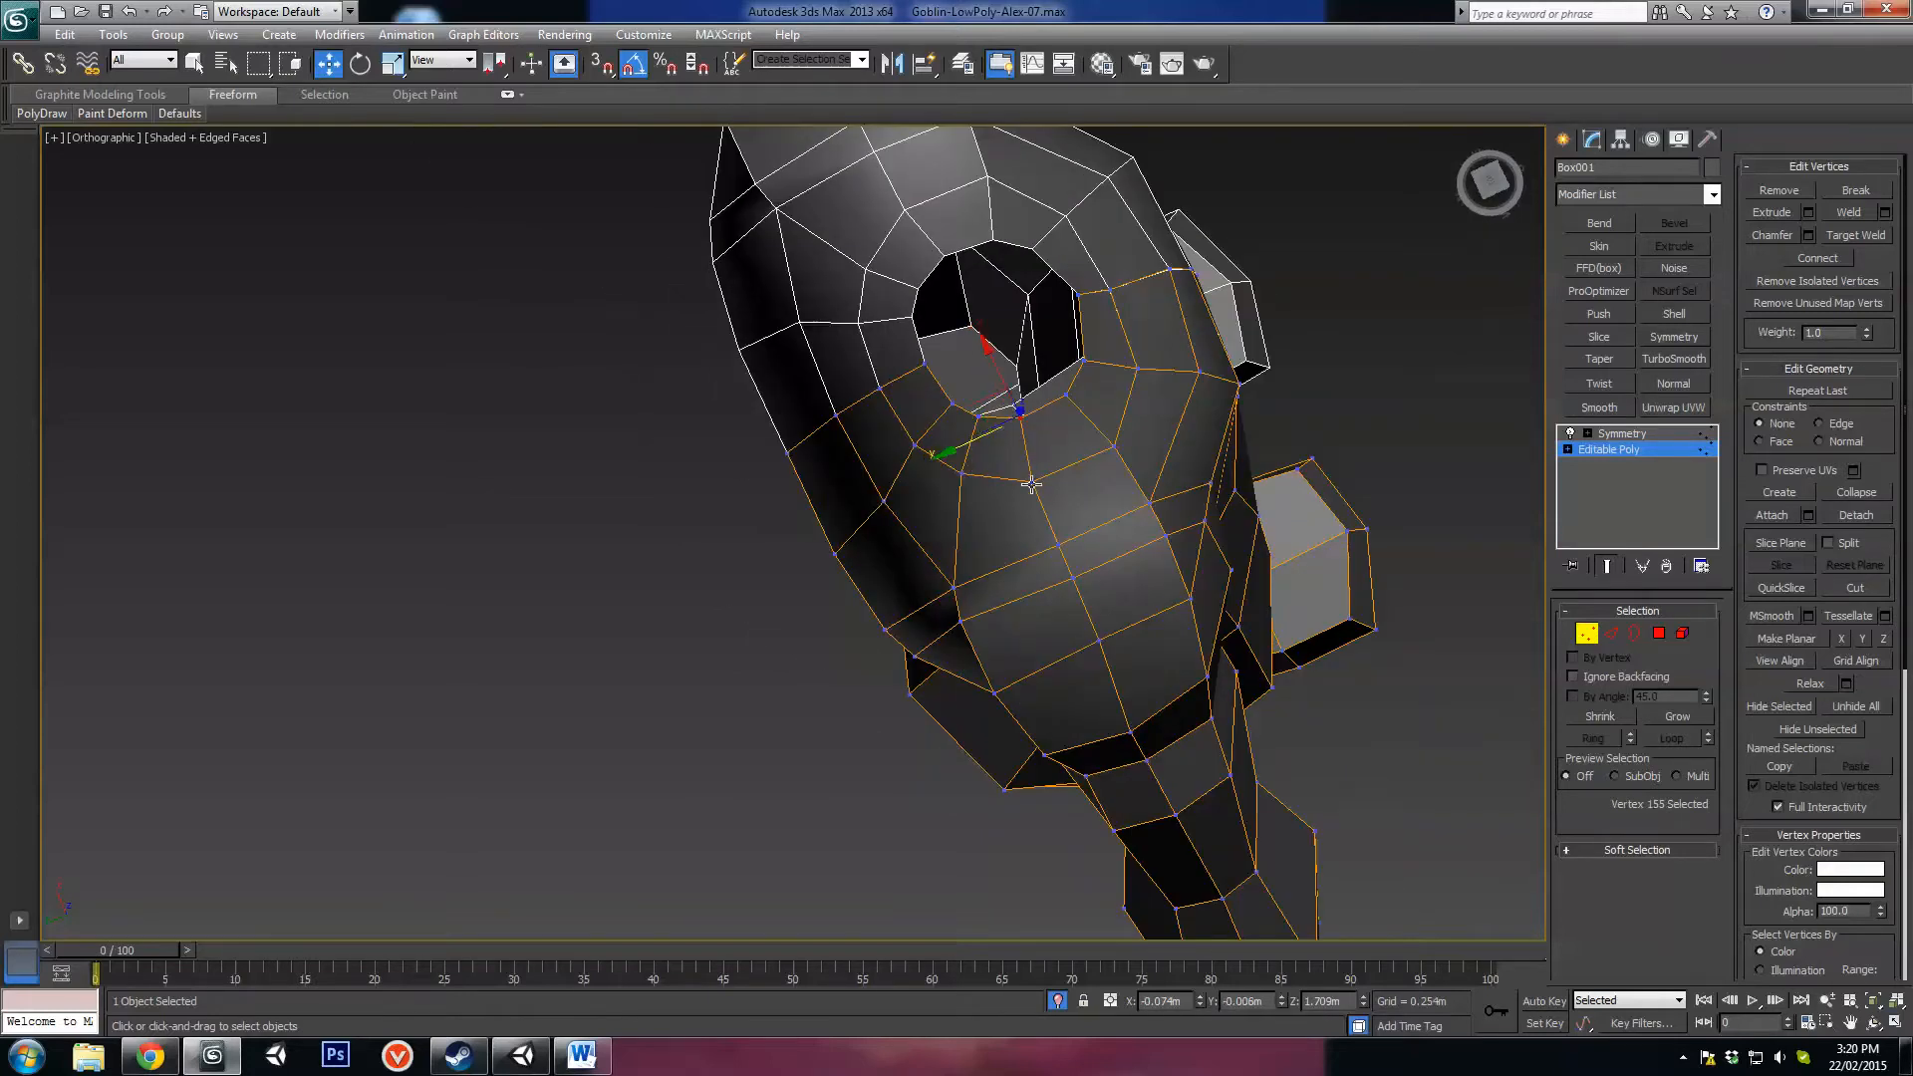
left_click(1031, 475)
left_click(965, 474)
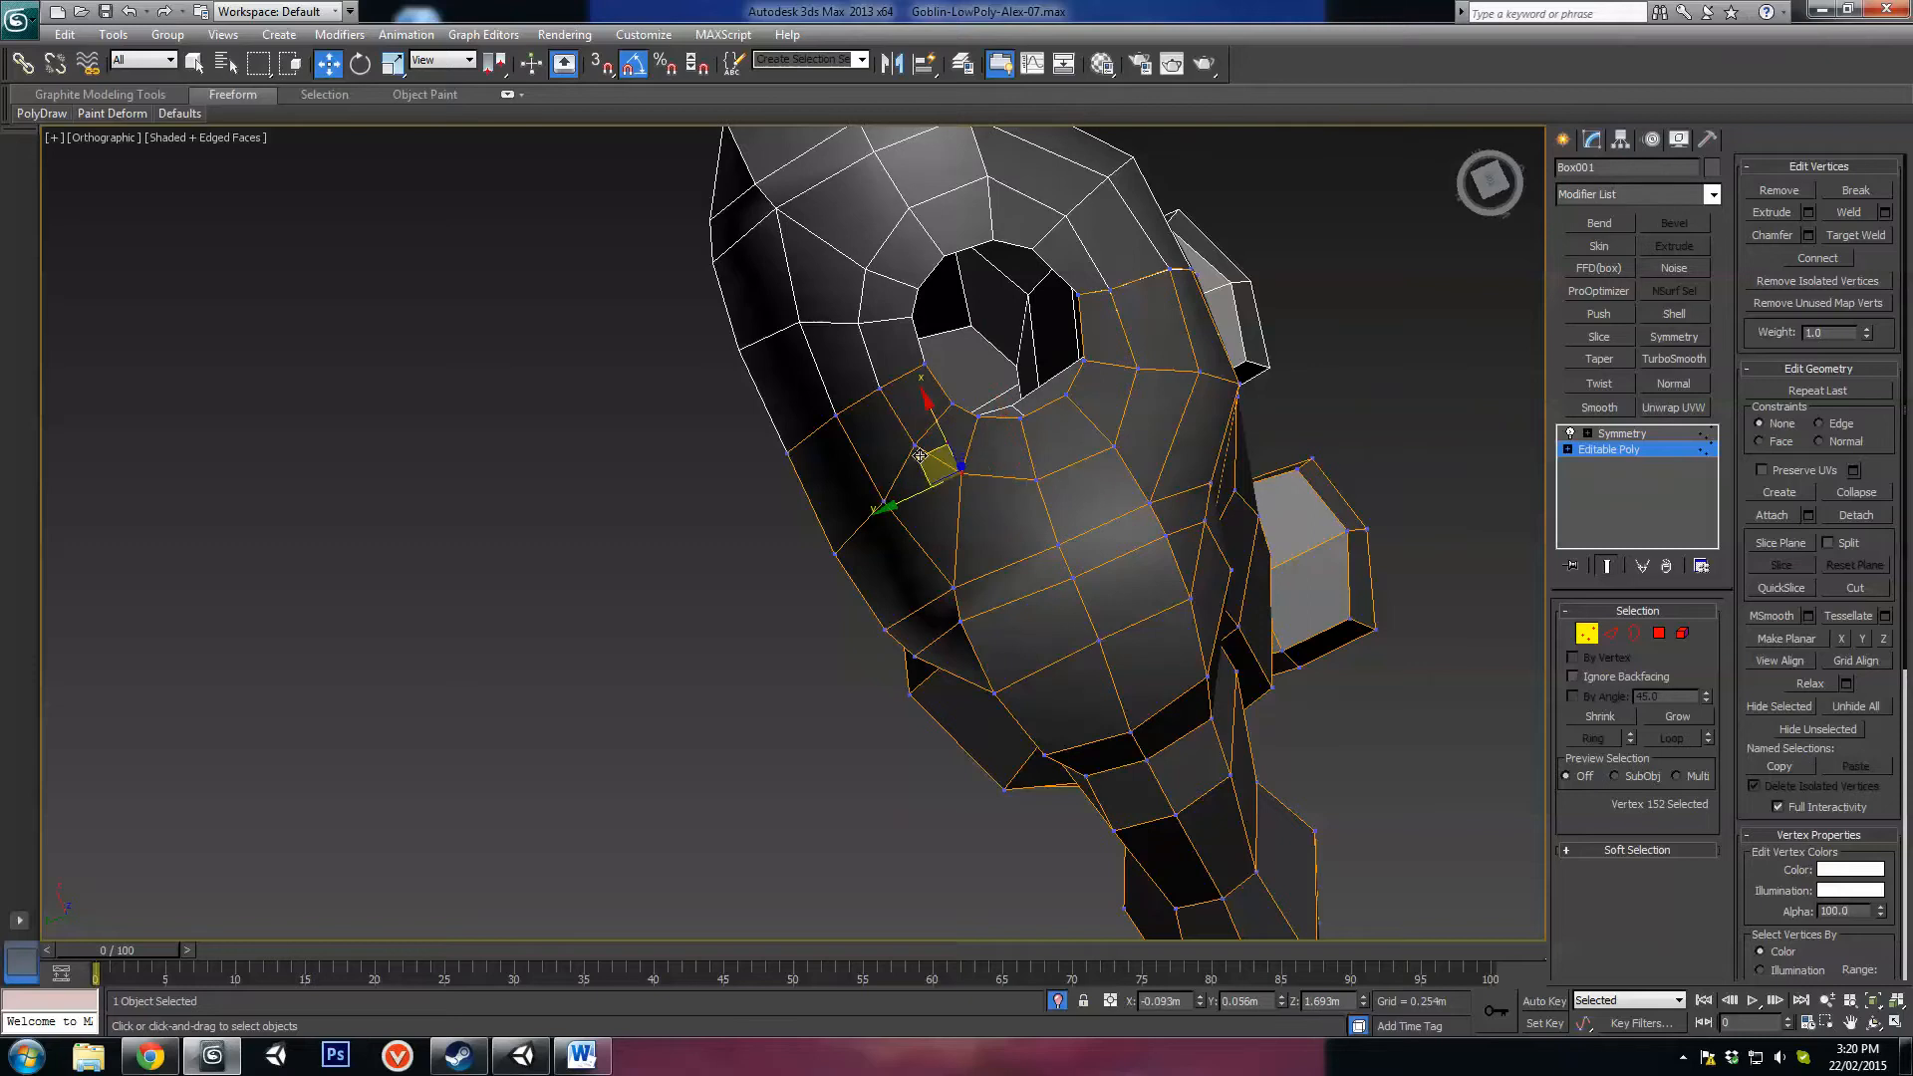
left_click(959, 618)
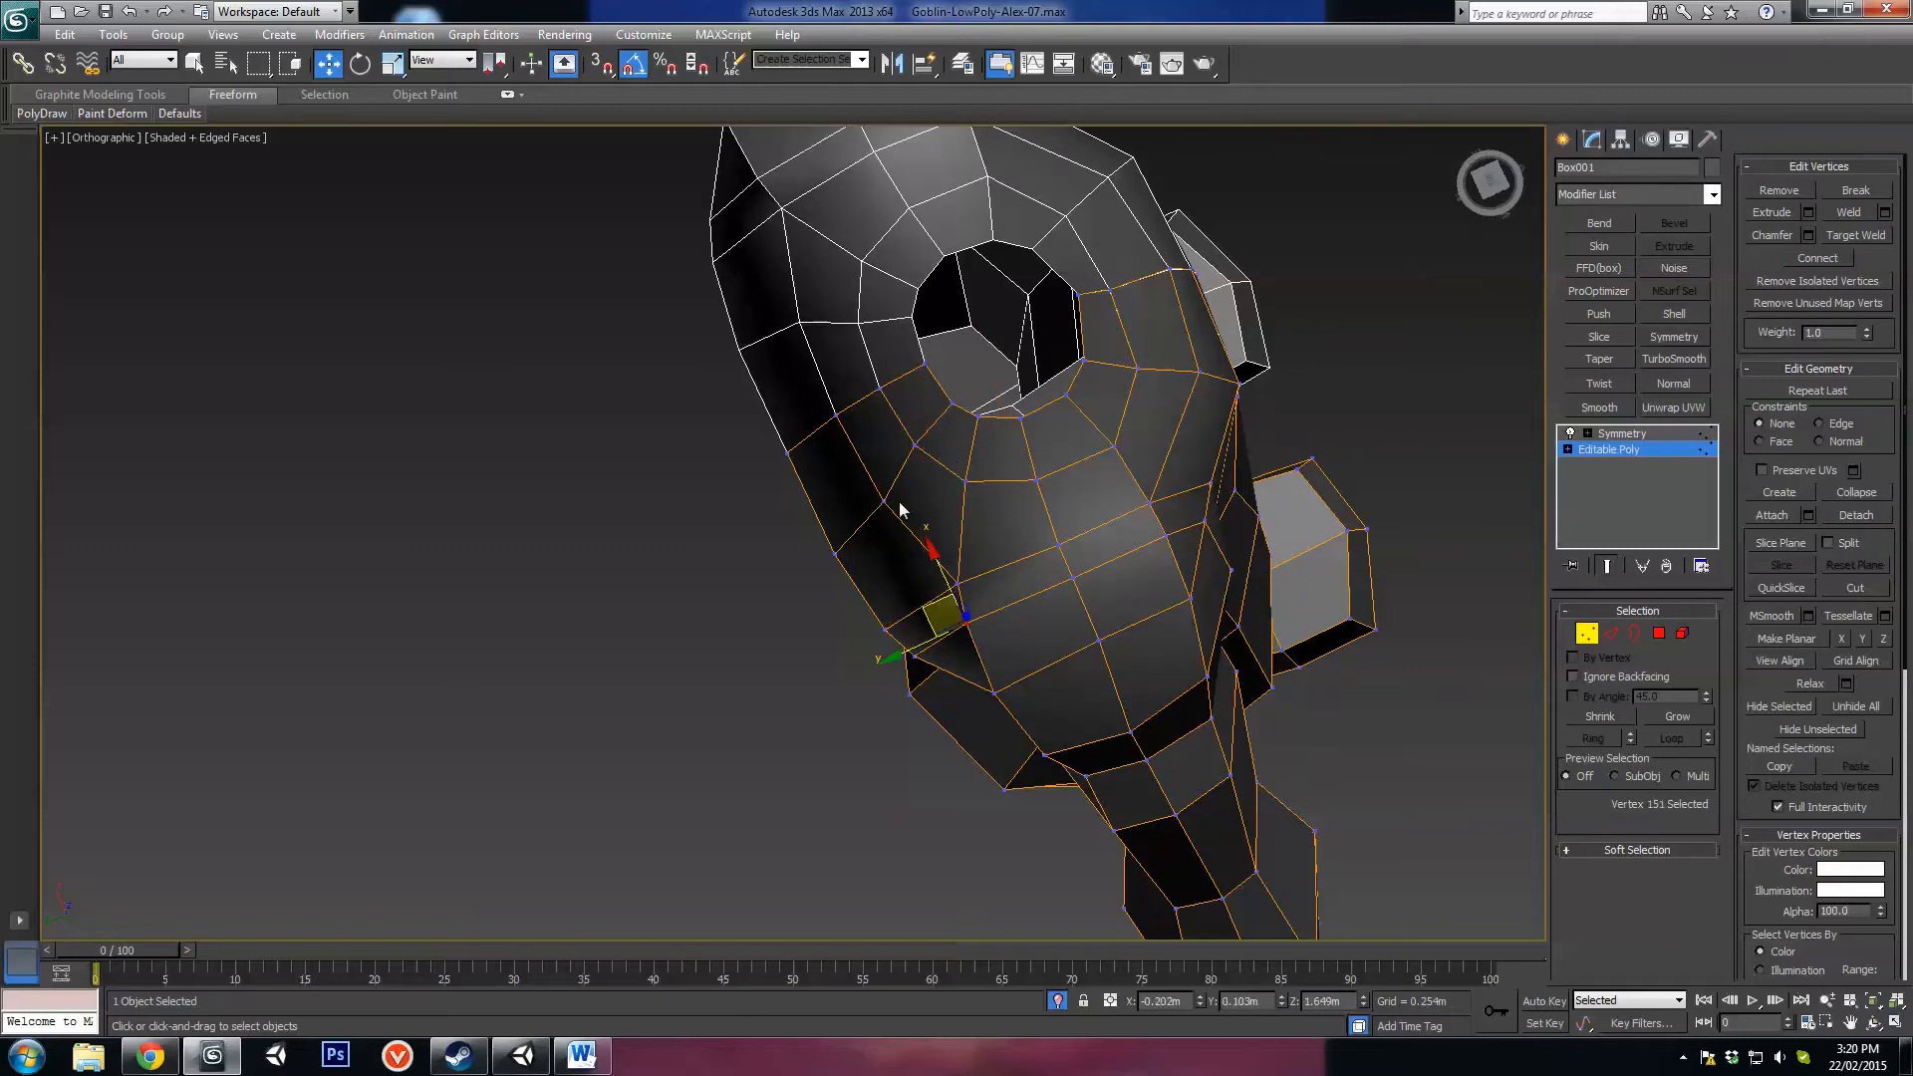
left_click_drag(884, 501, 881, 502)
left_click(856, 447)
left_click(837, 418)
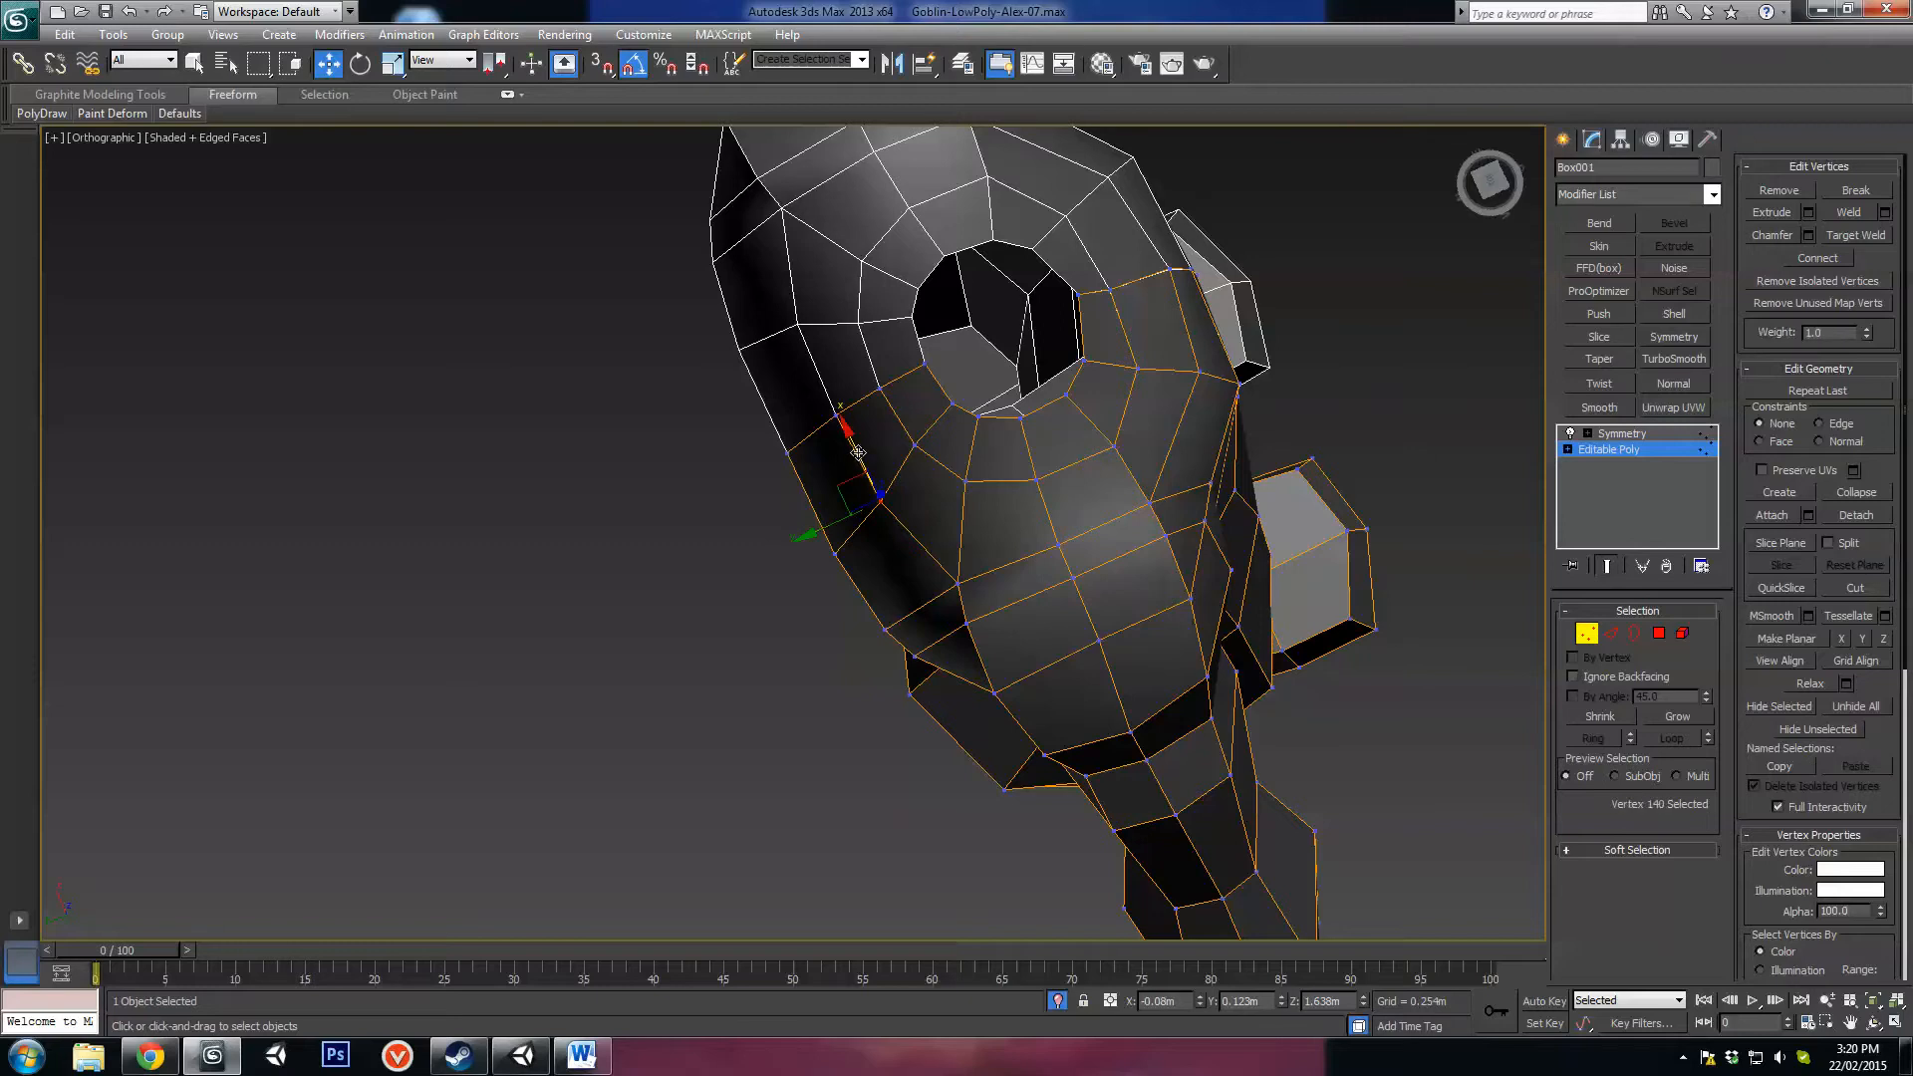
Step: Try to zigzag the front torso's edge loop beside the centre line by shifting its vertices alternately outwards and inwards
middle_click_drag(957, 521, 1000, 295, "alt")
middle_click_drag(1034, 892, 966, 199, "alt")
scroll(1037, 690, "up", 2)
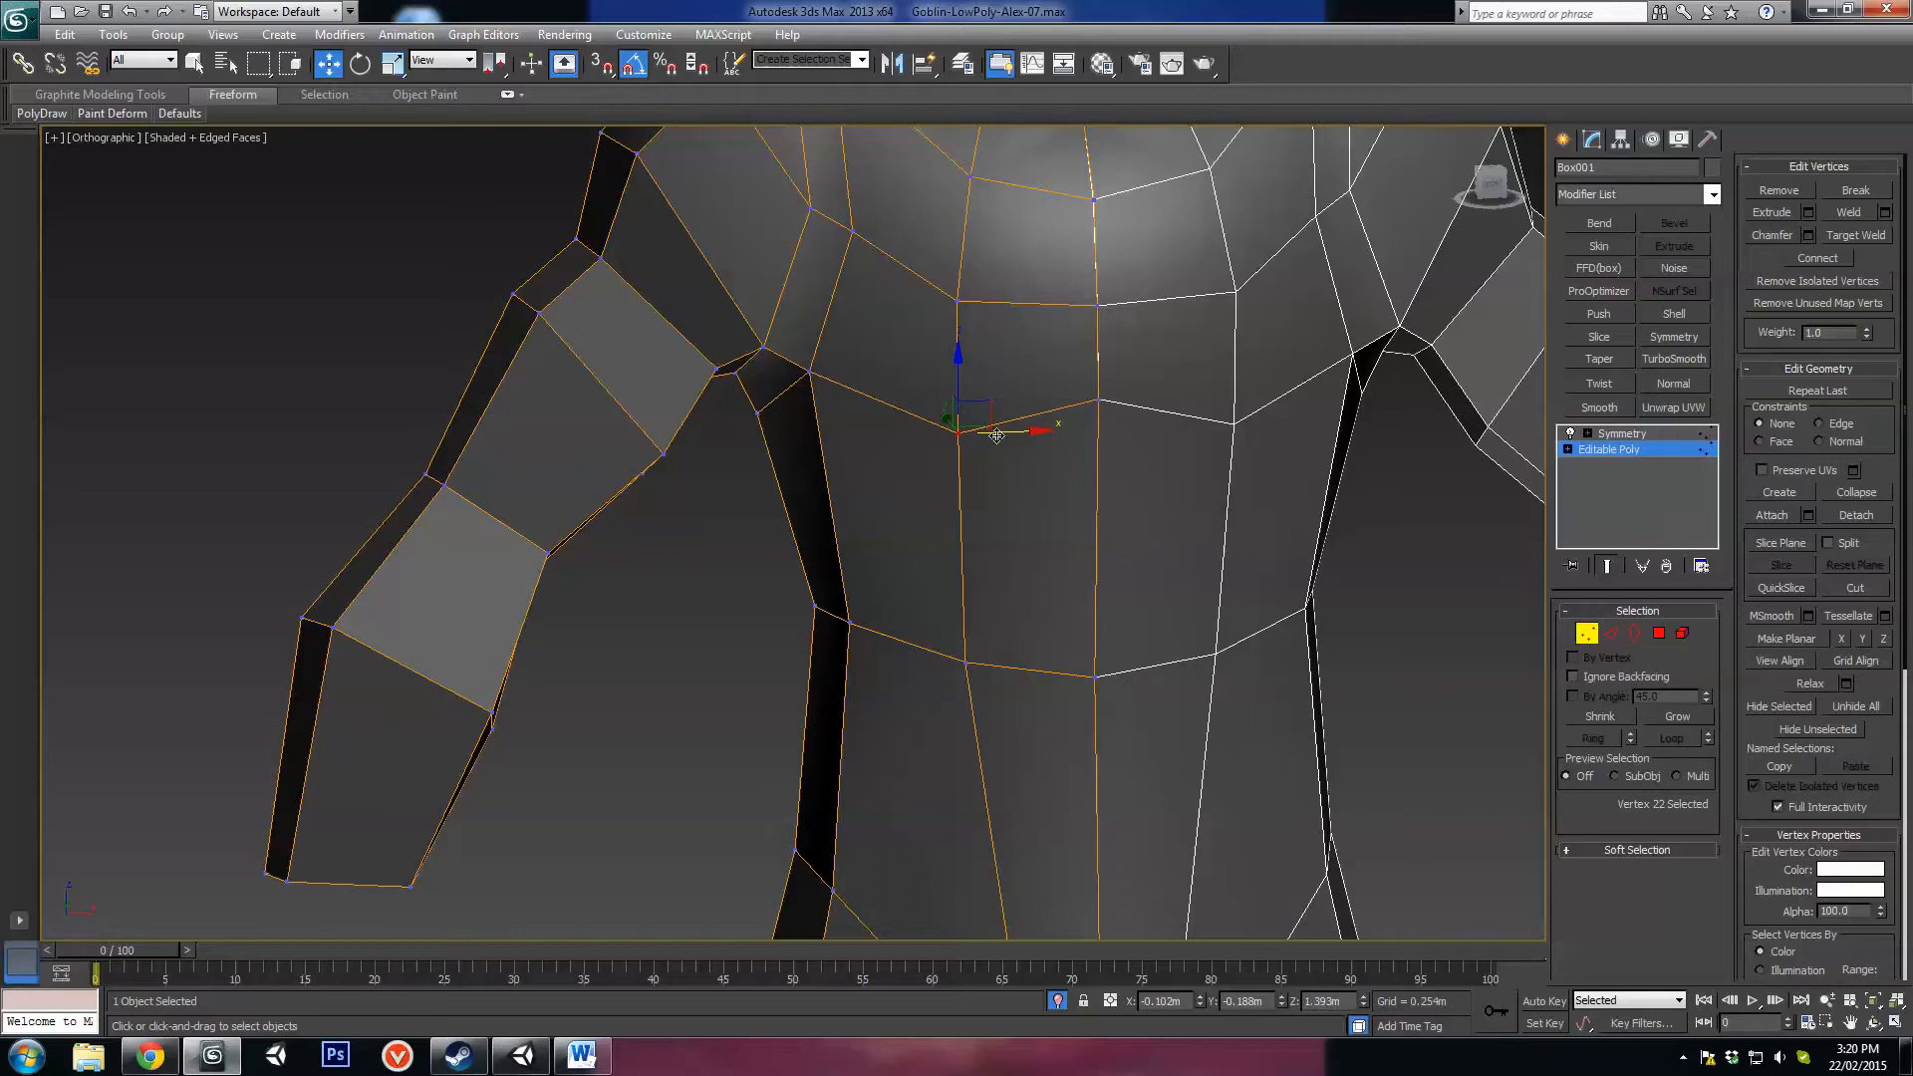
left_click_drag(996, 435, 959, 435)
left_click(958, 301)
left_click_drag(1017, 300, 1037, 301)
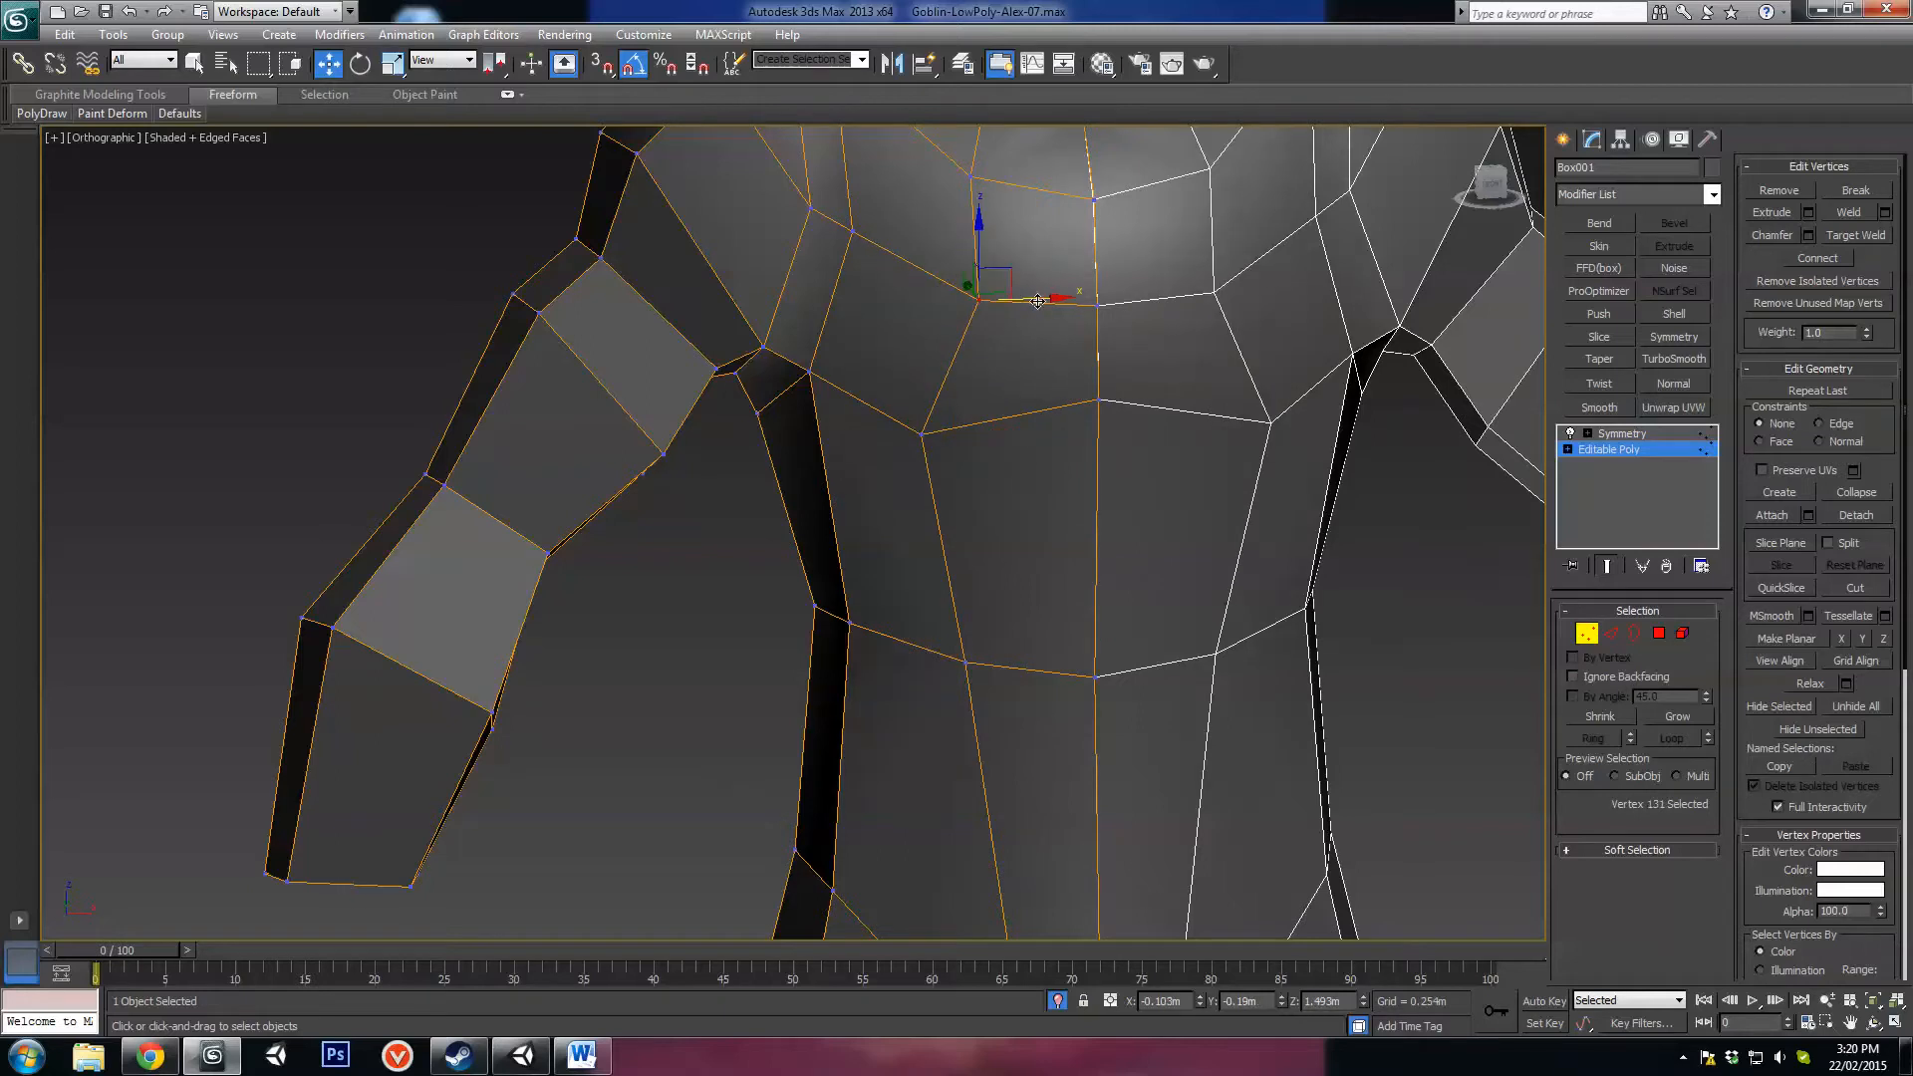
left_click(973, 172)
scroll(1059, 534, "down", 4)
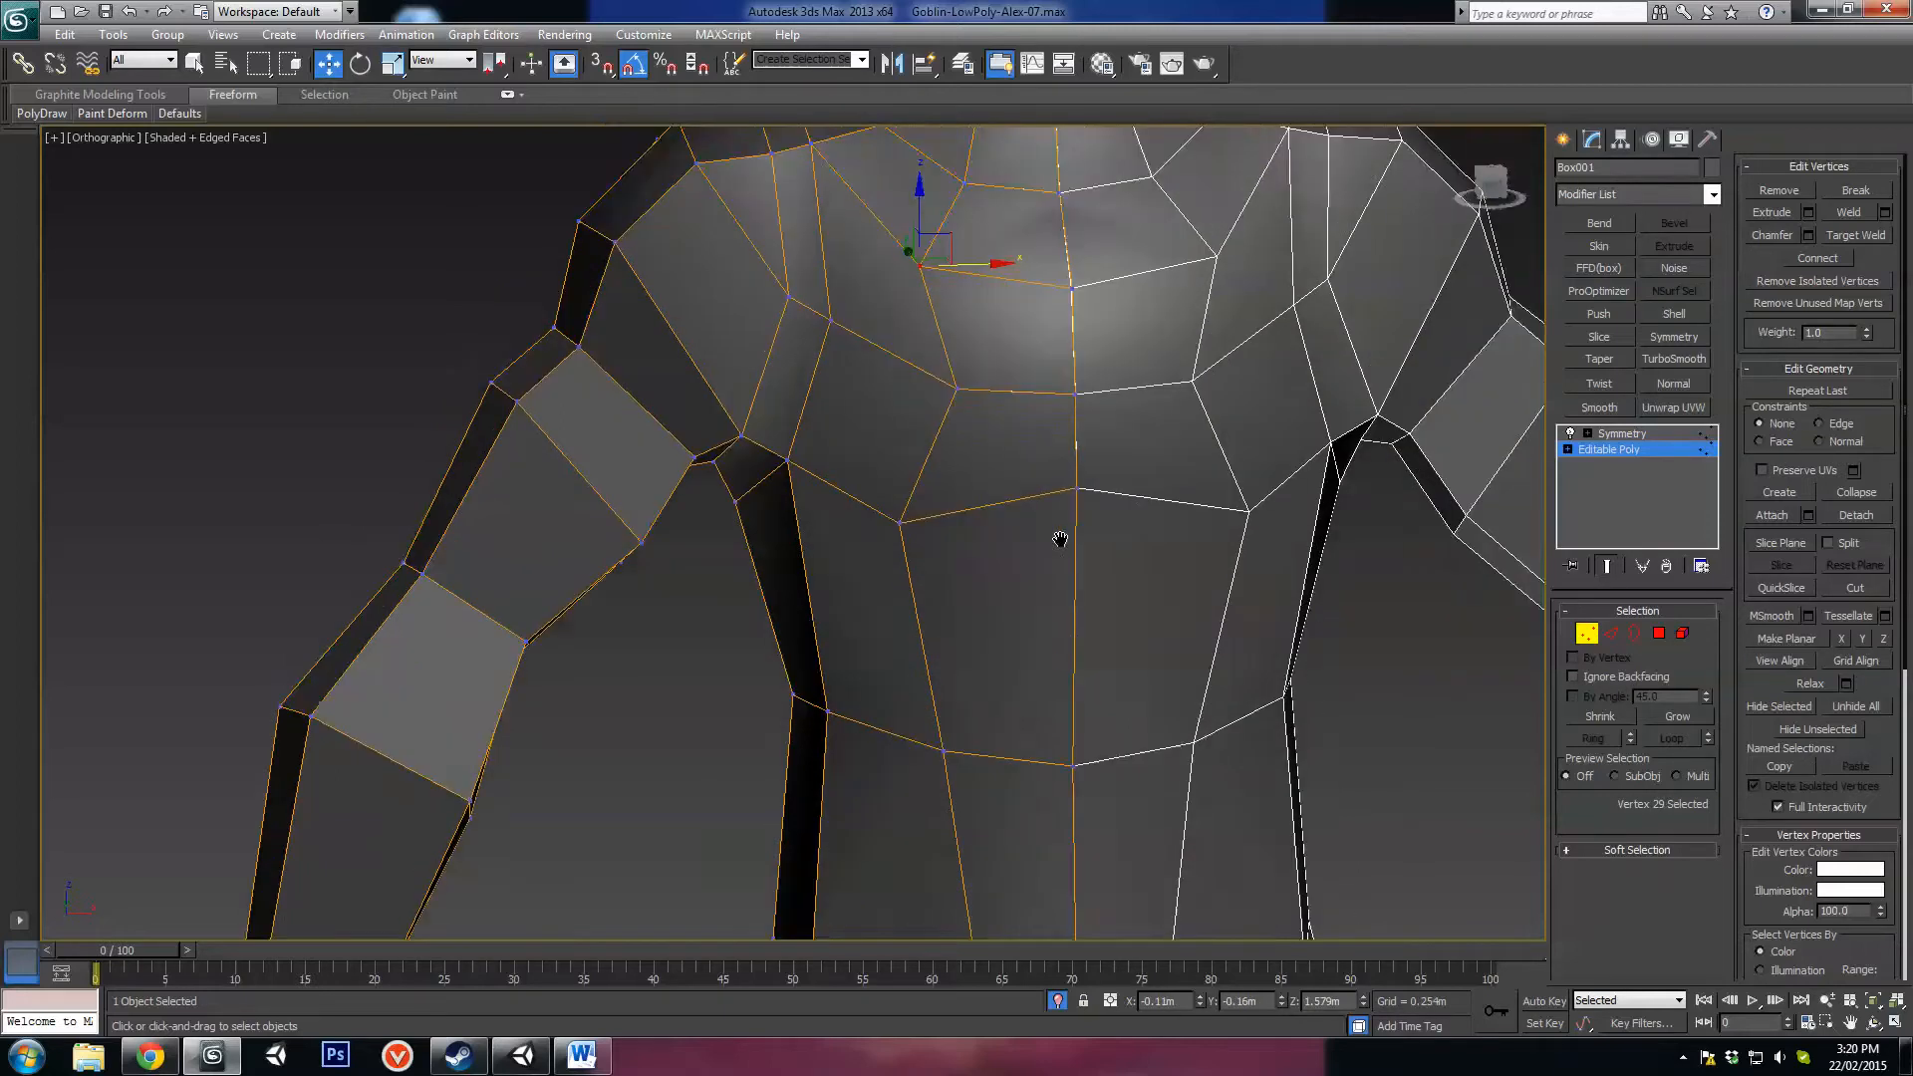
Step: Select the zigzag edge loop down the front torso and undo the sideways moves of its vertices
left_click(1612, 633)
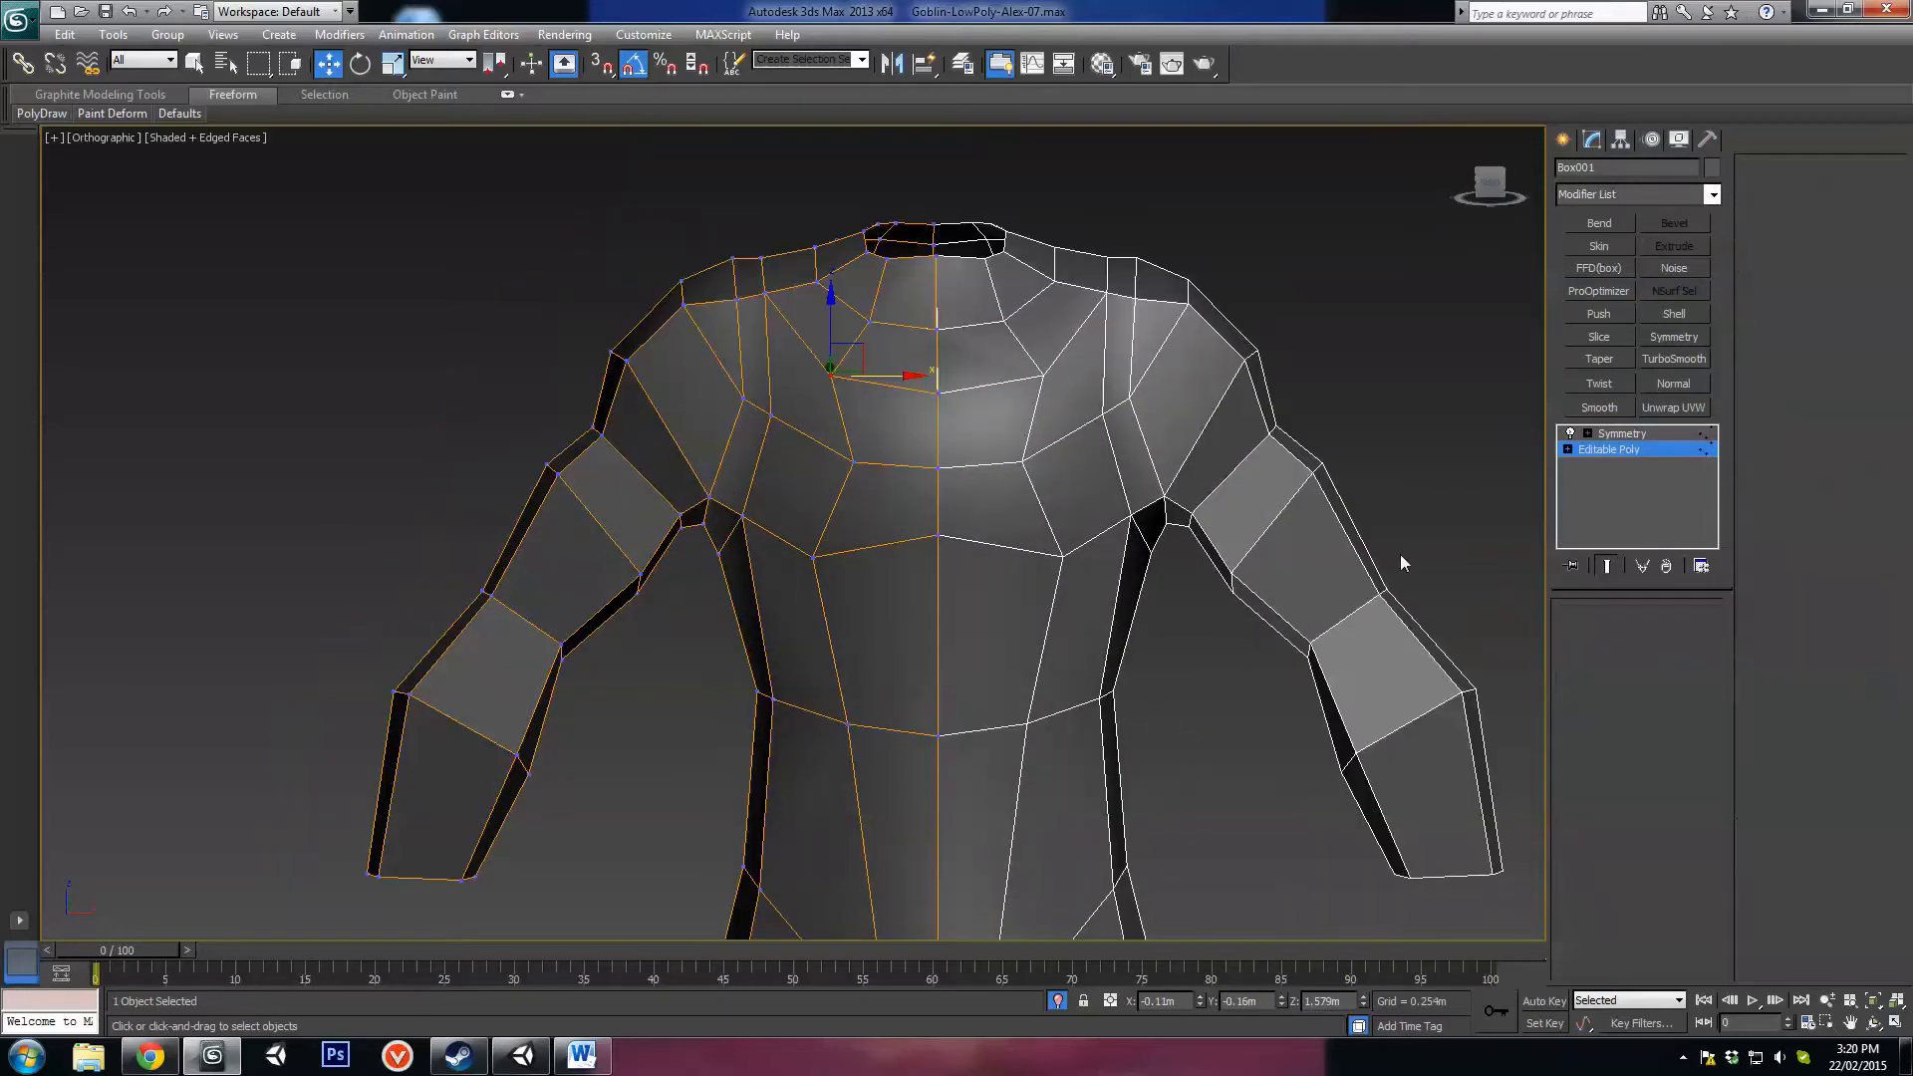
double_click(875, 294)
middle_click_drag(921, 512, 978, 399)
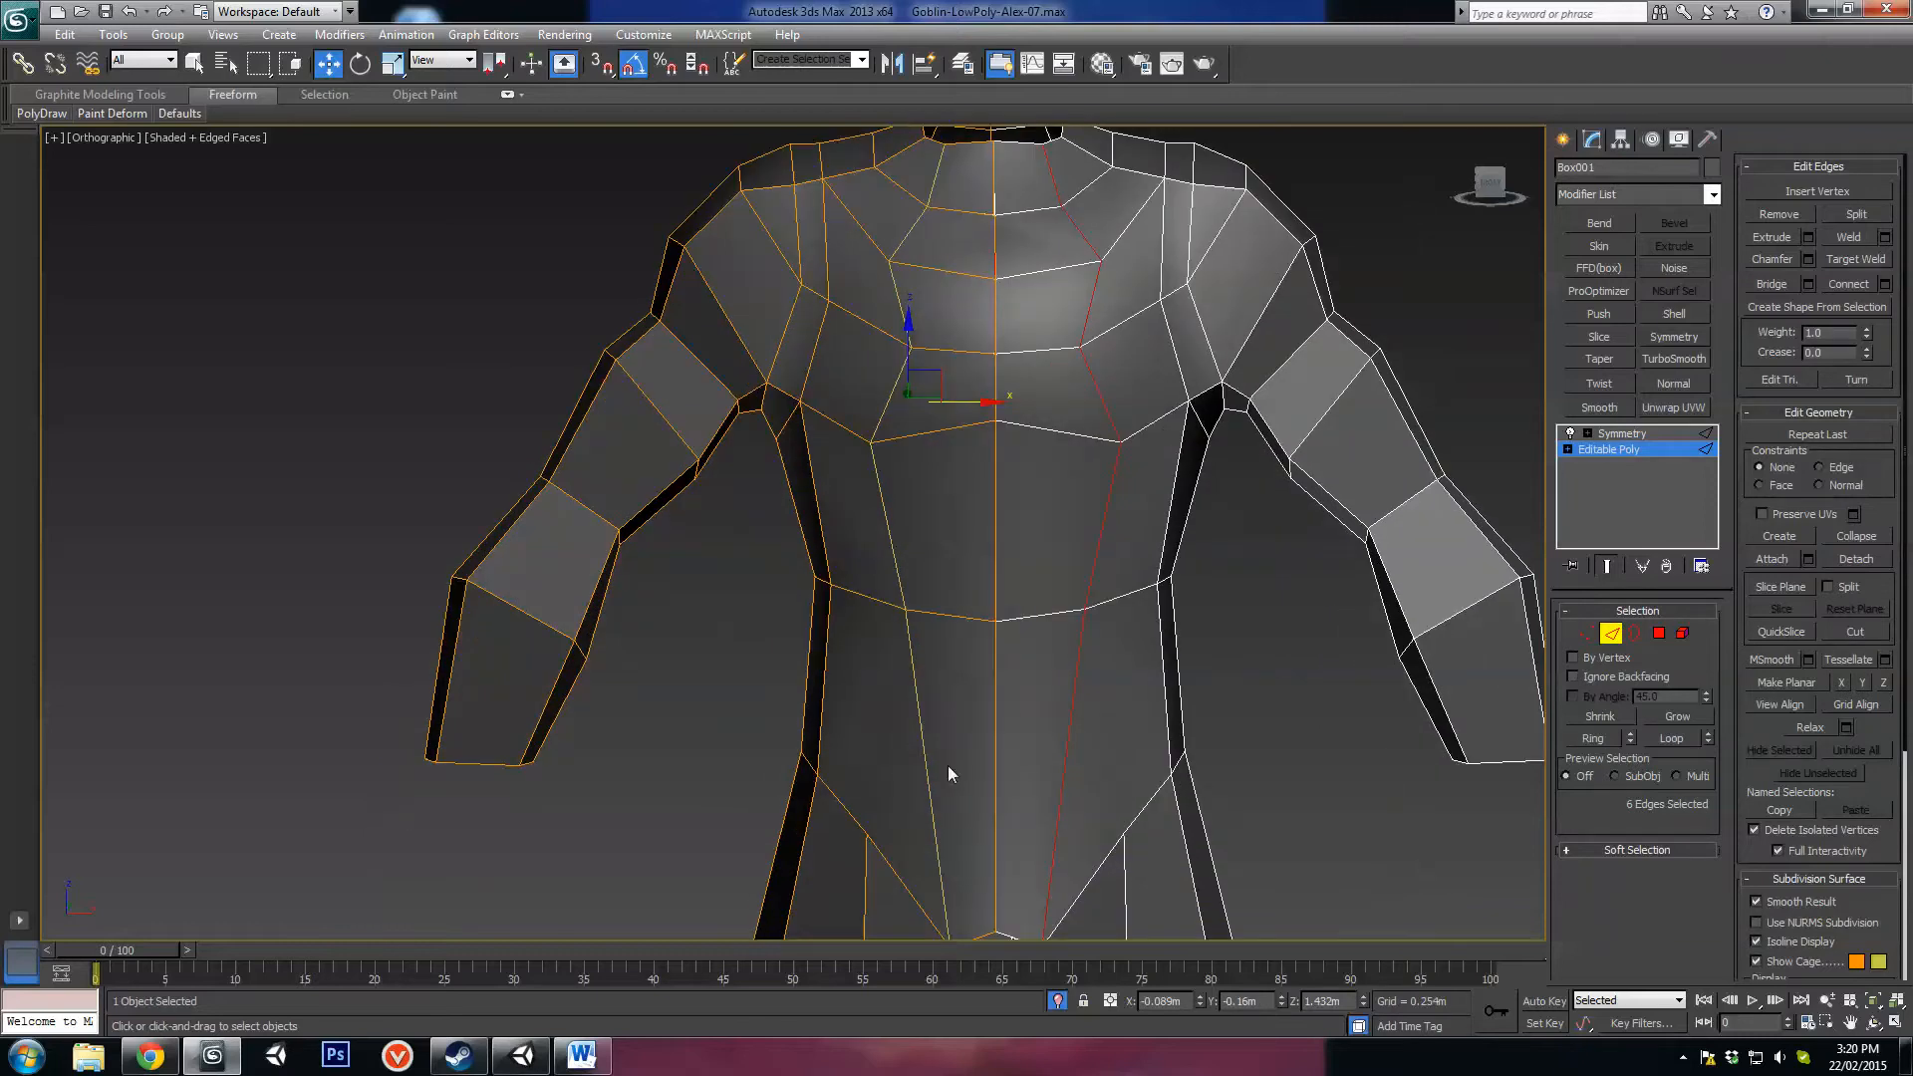
middle_click_drag(947, 773, 985, 890)
left_click(1144, 500)
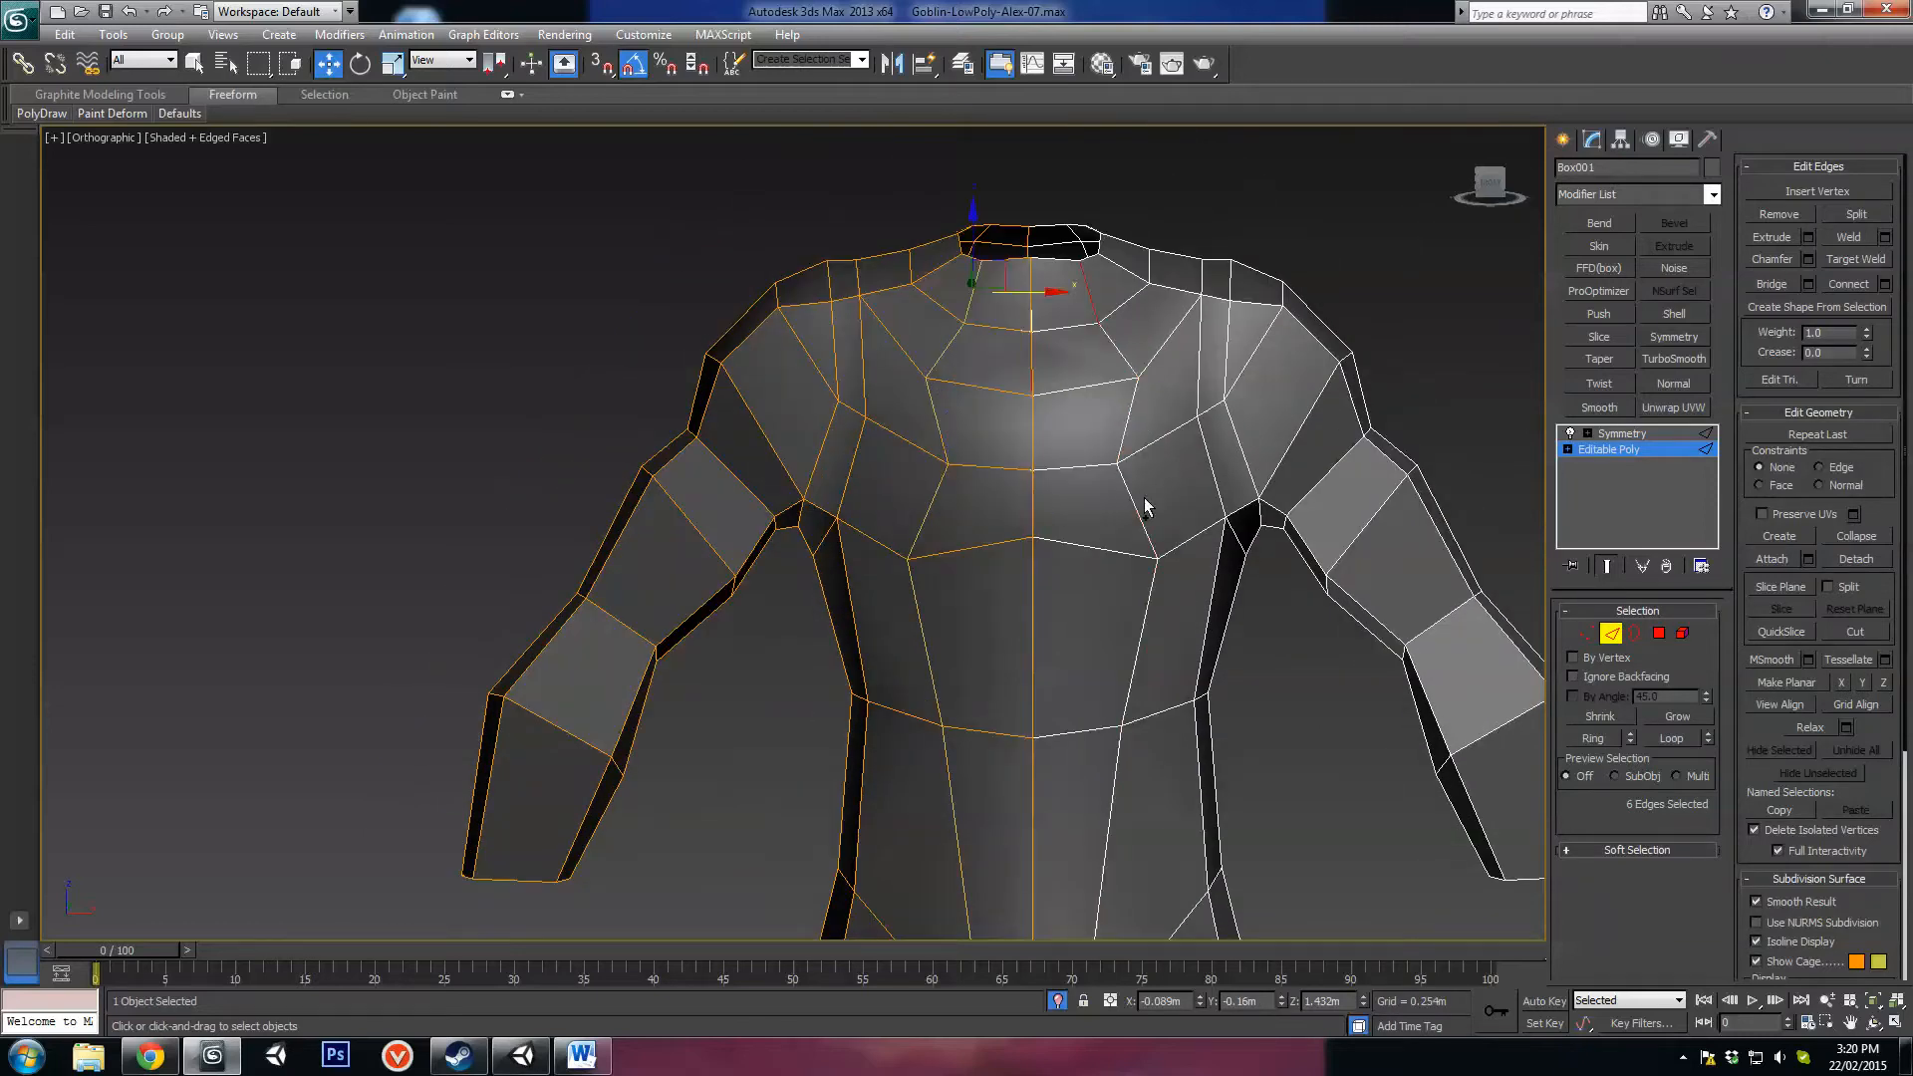
key("ctrl+z")
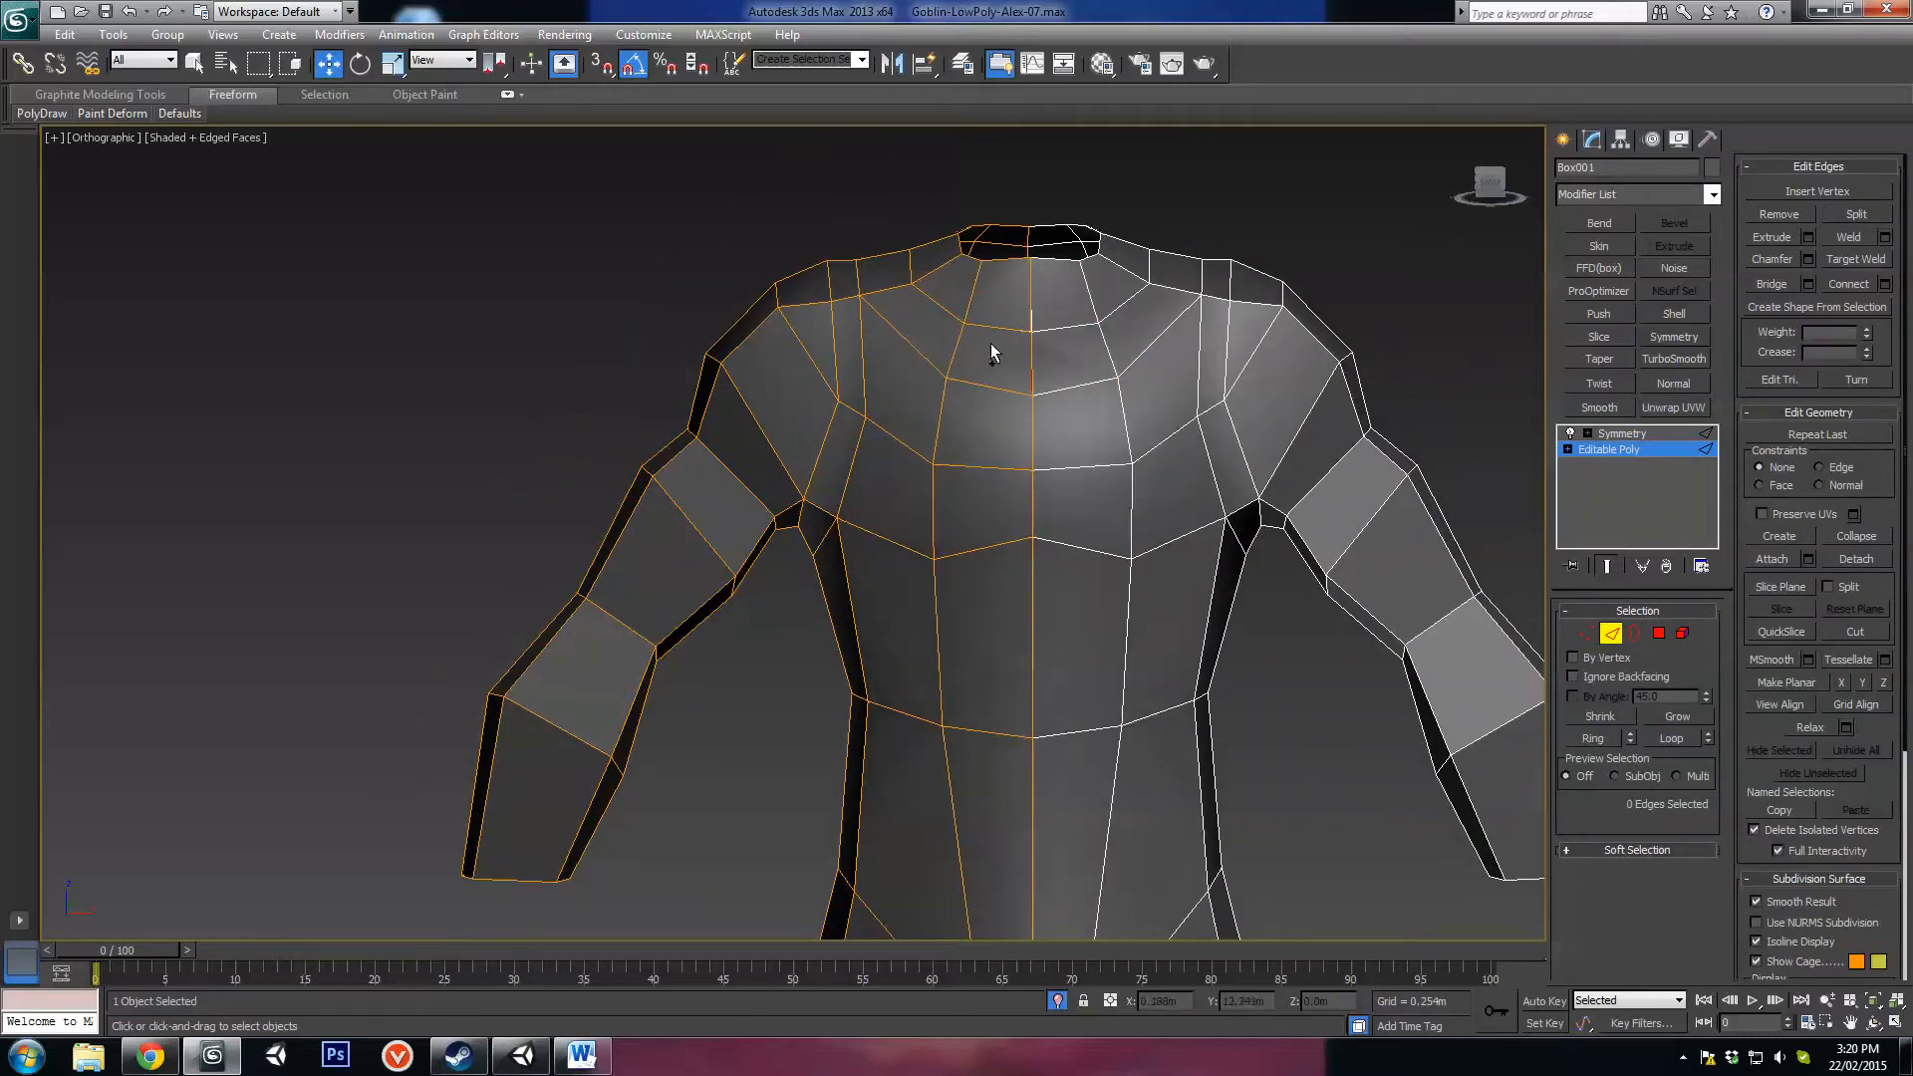
Step: Lower the centre-line vertex at the lower chest by about 0.015 m and switch to edge selection
middle_click_drag(910, 596, 1090, 463, "alt")
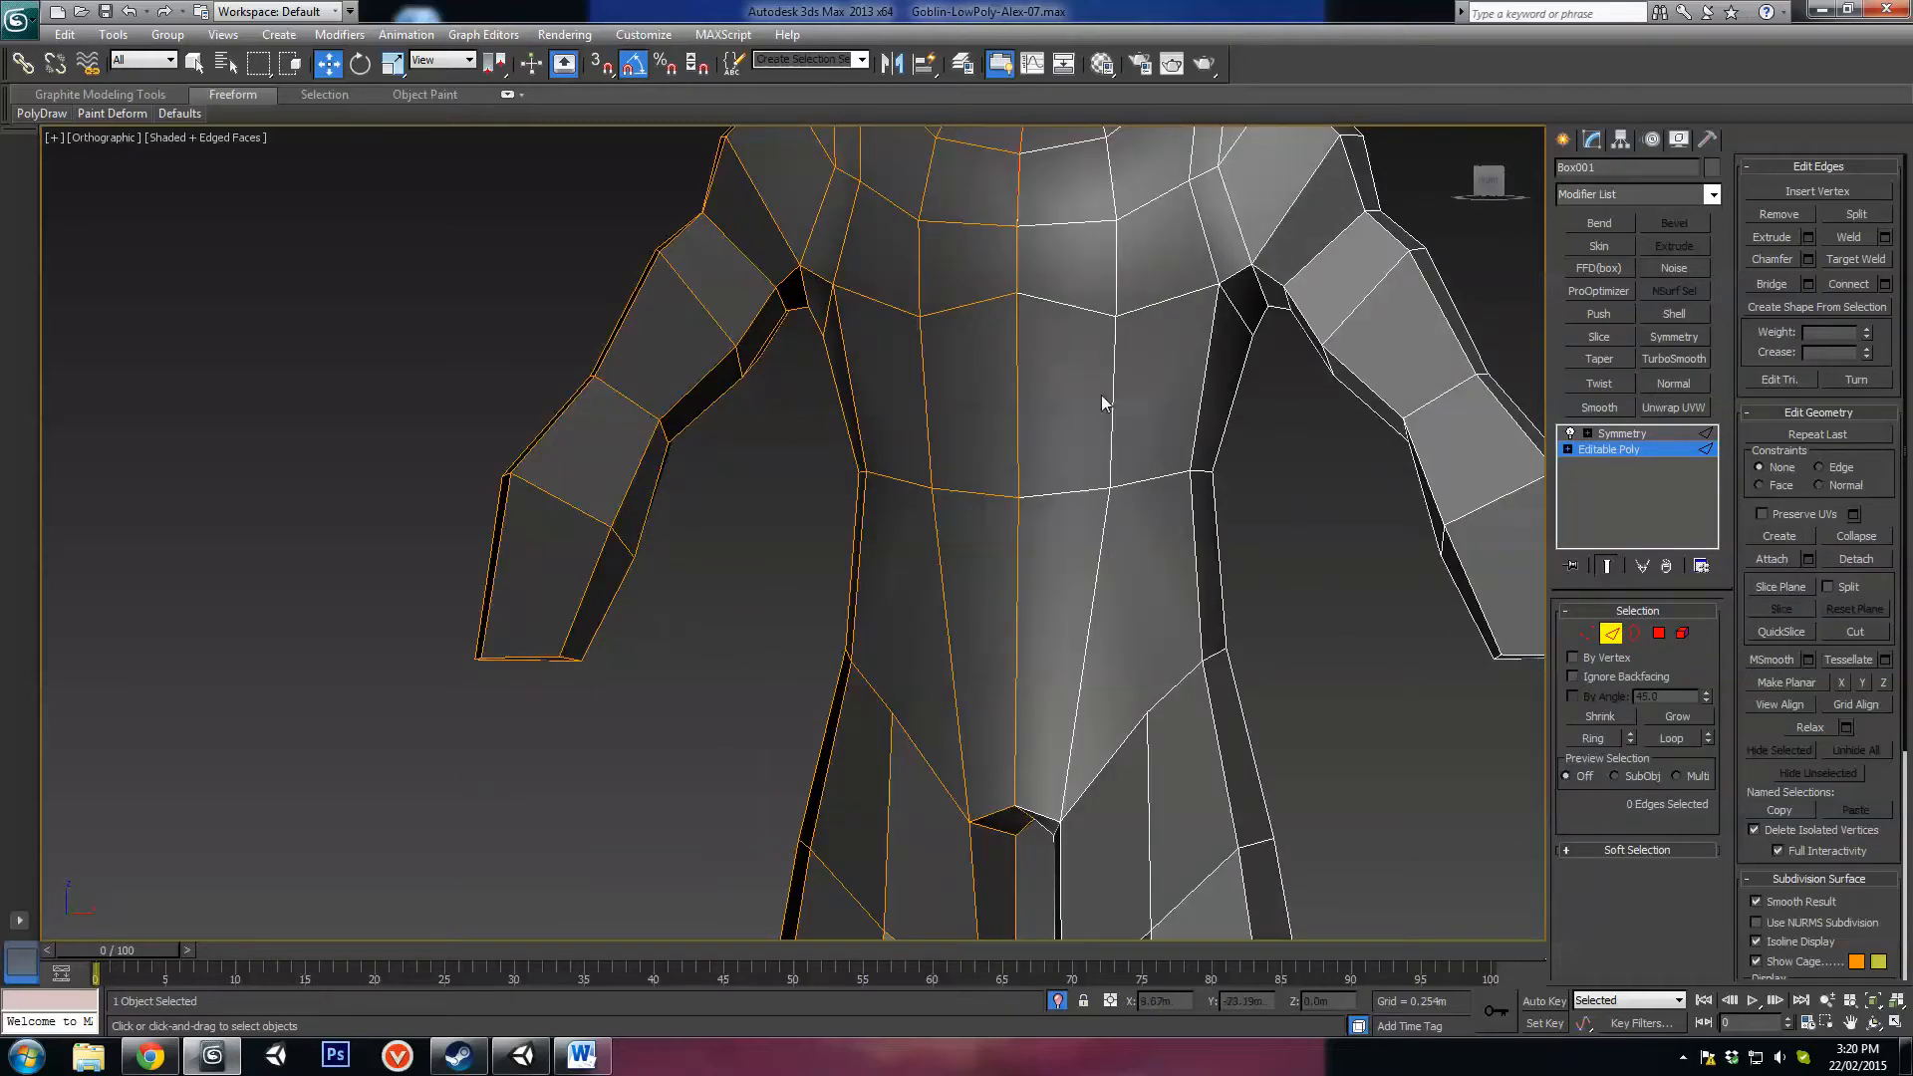
key("1")
left_click(1019, 294)
middle_click_drag(1058, 319, 1054, 536, "alt")
scroll(1054, 536, "down", 2)
left_click_drag(966, 439, 966, 448)
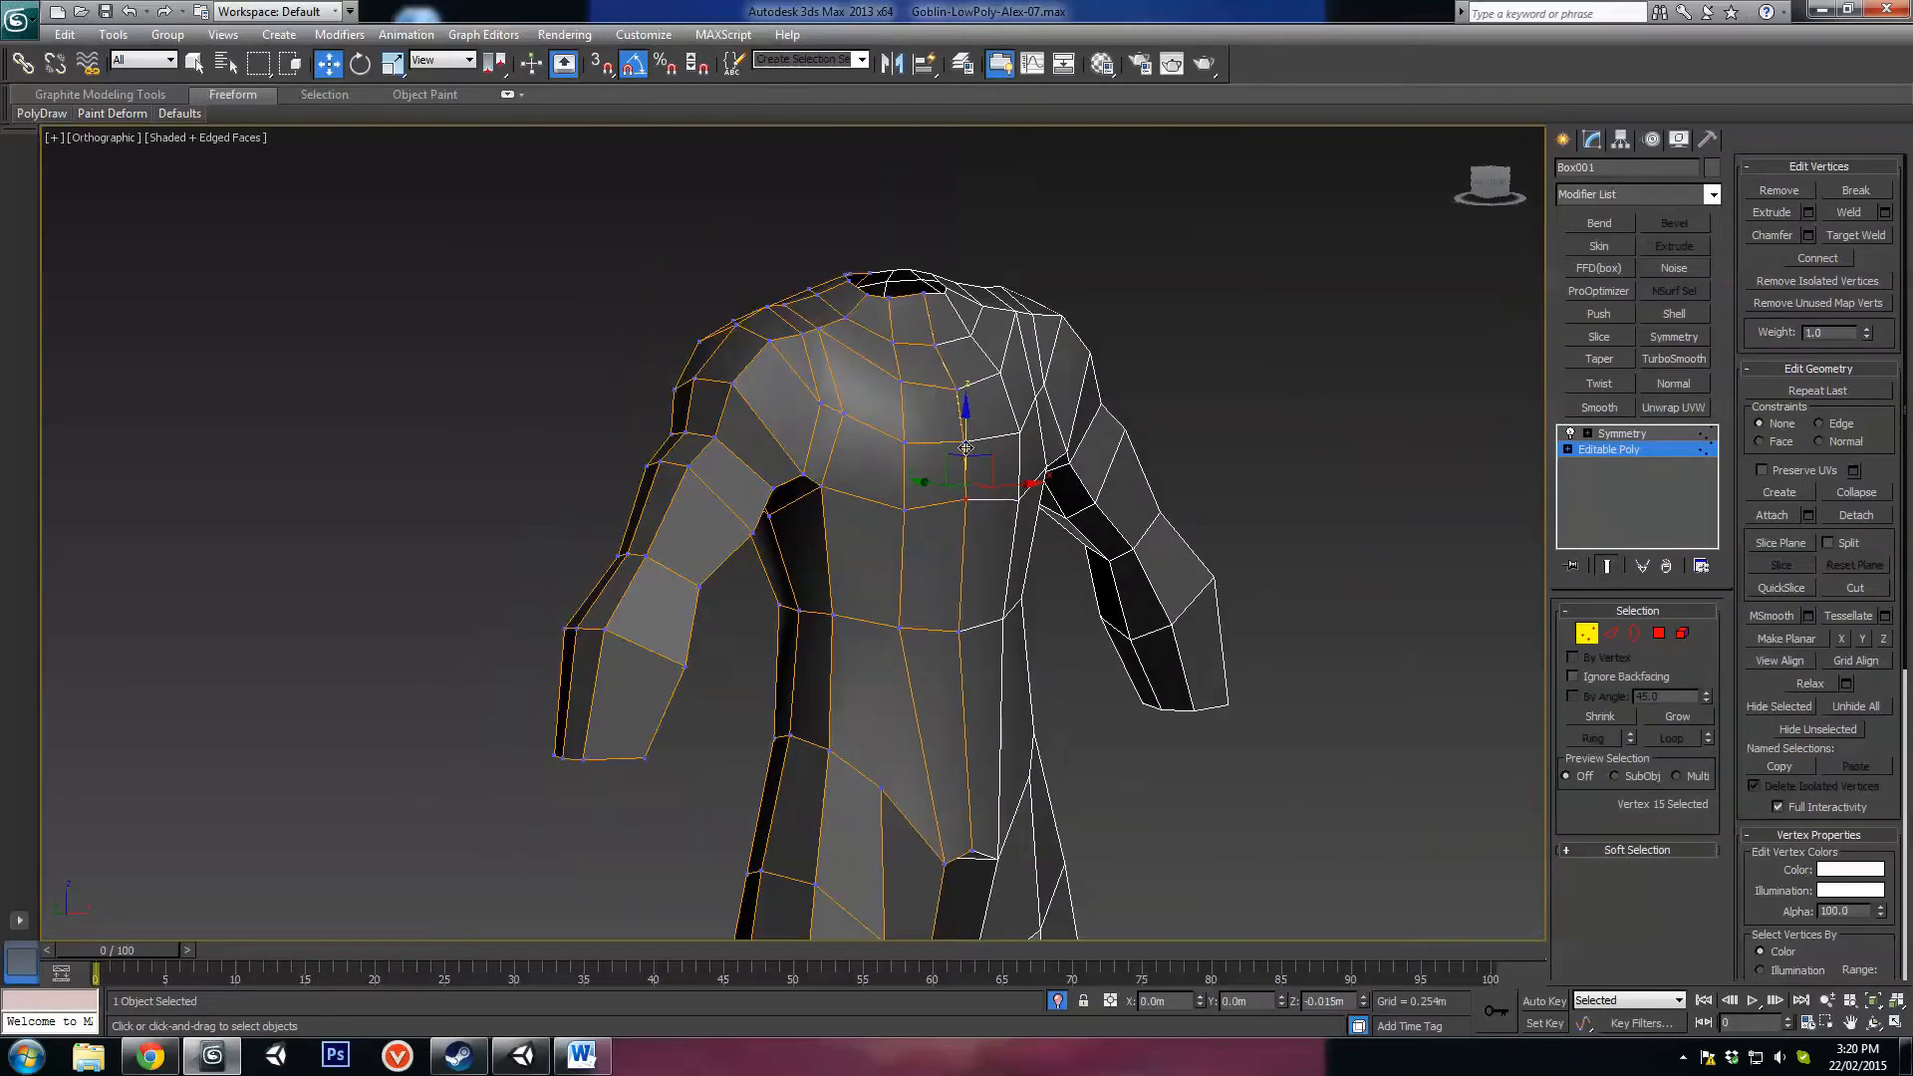
middle_click_drag(958, 454, 1007, 538, "alt")
scroll(1039, 611, "up", 2)
left_click(1611, 634)
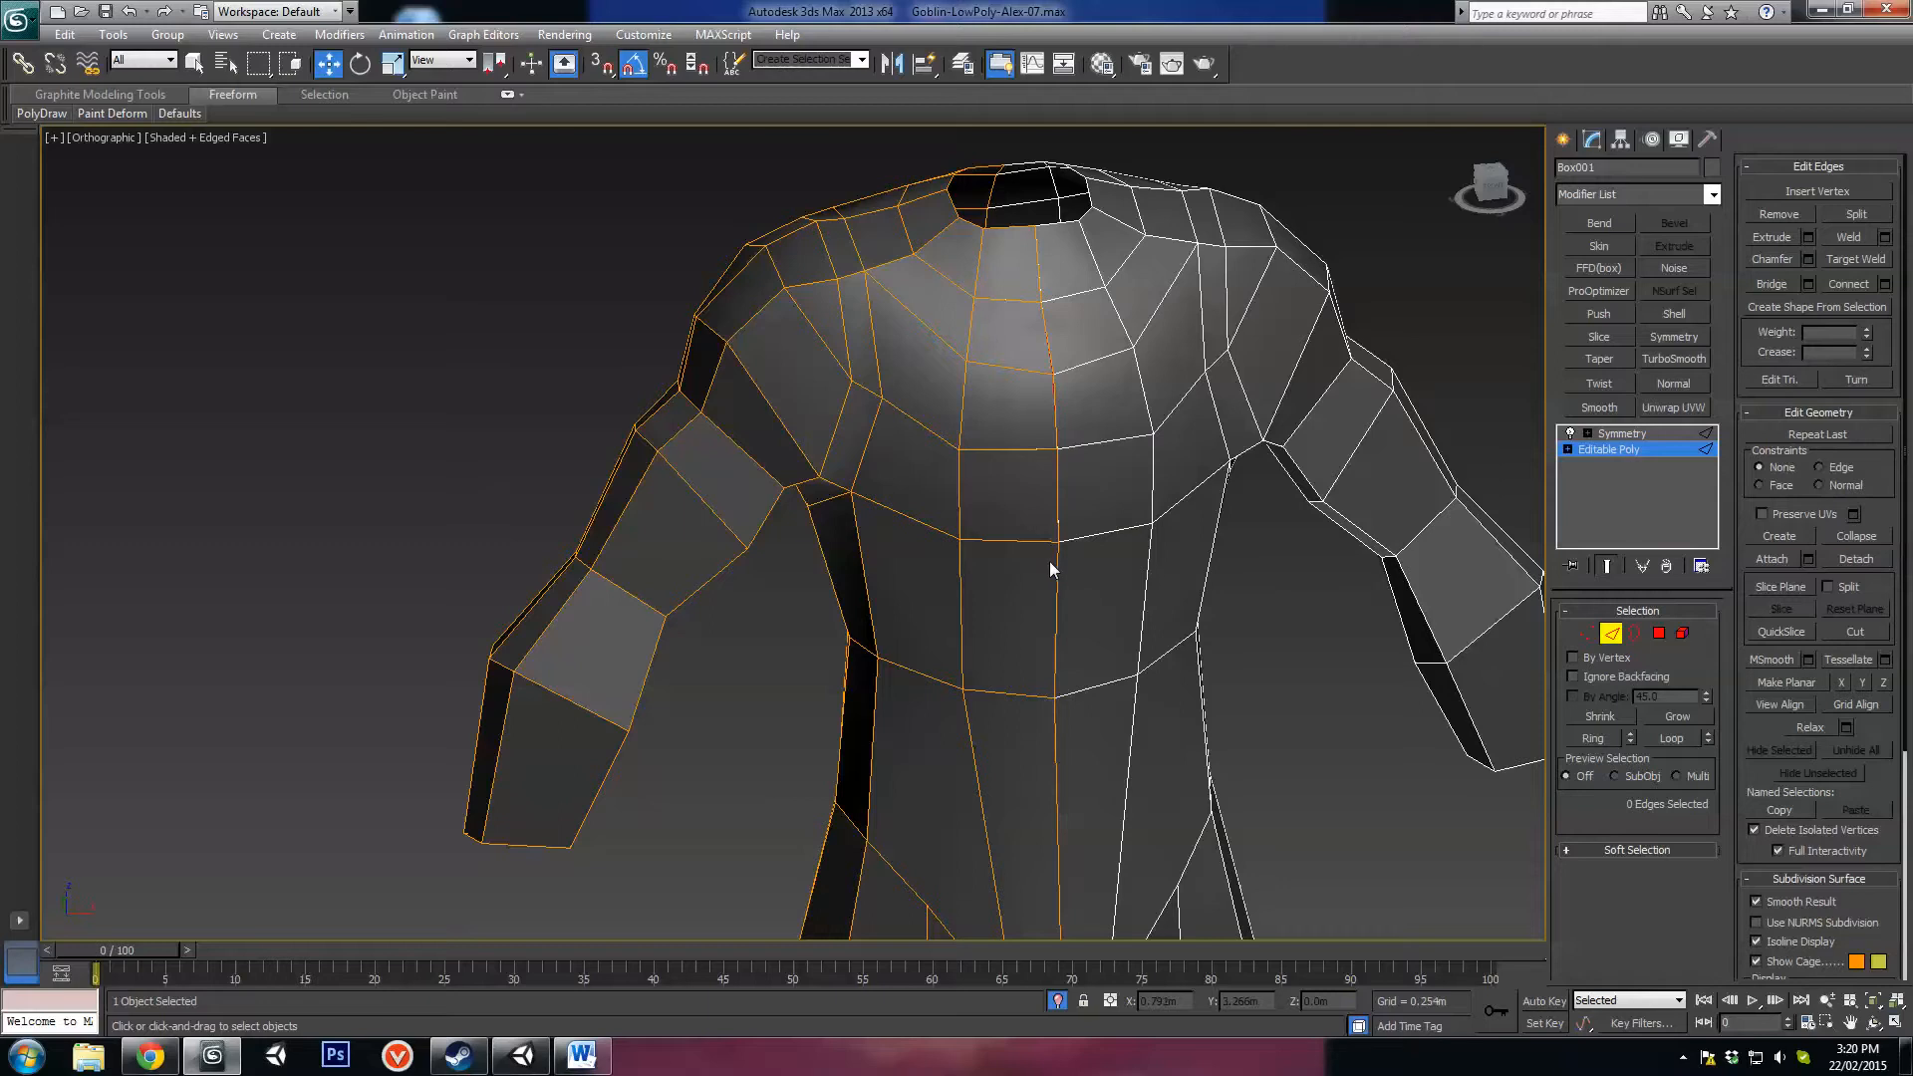
Step: Examine the torso and neck topology from several angles with the vertical edge loop beside the chest centre line selected
double_click(958, 475)
middle_click_drag(957, 475, 1145, 578, "alt")
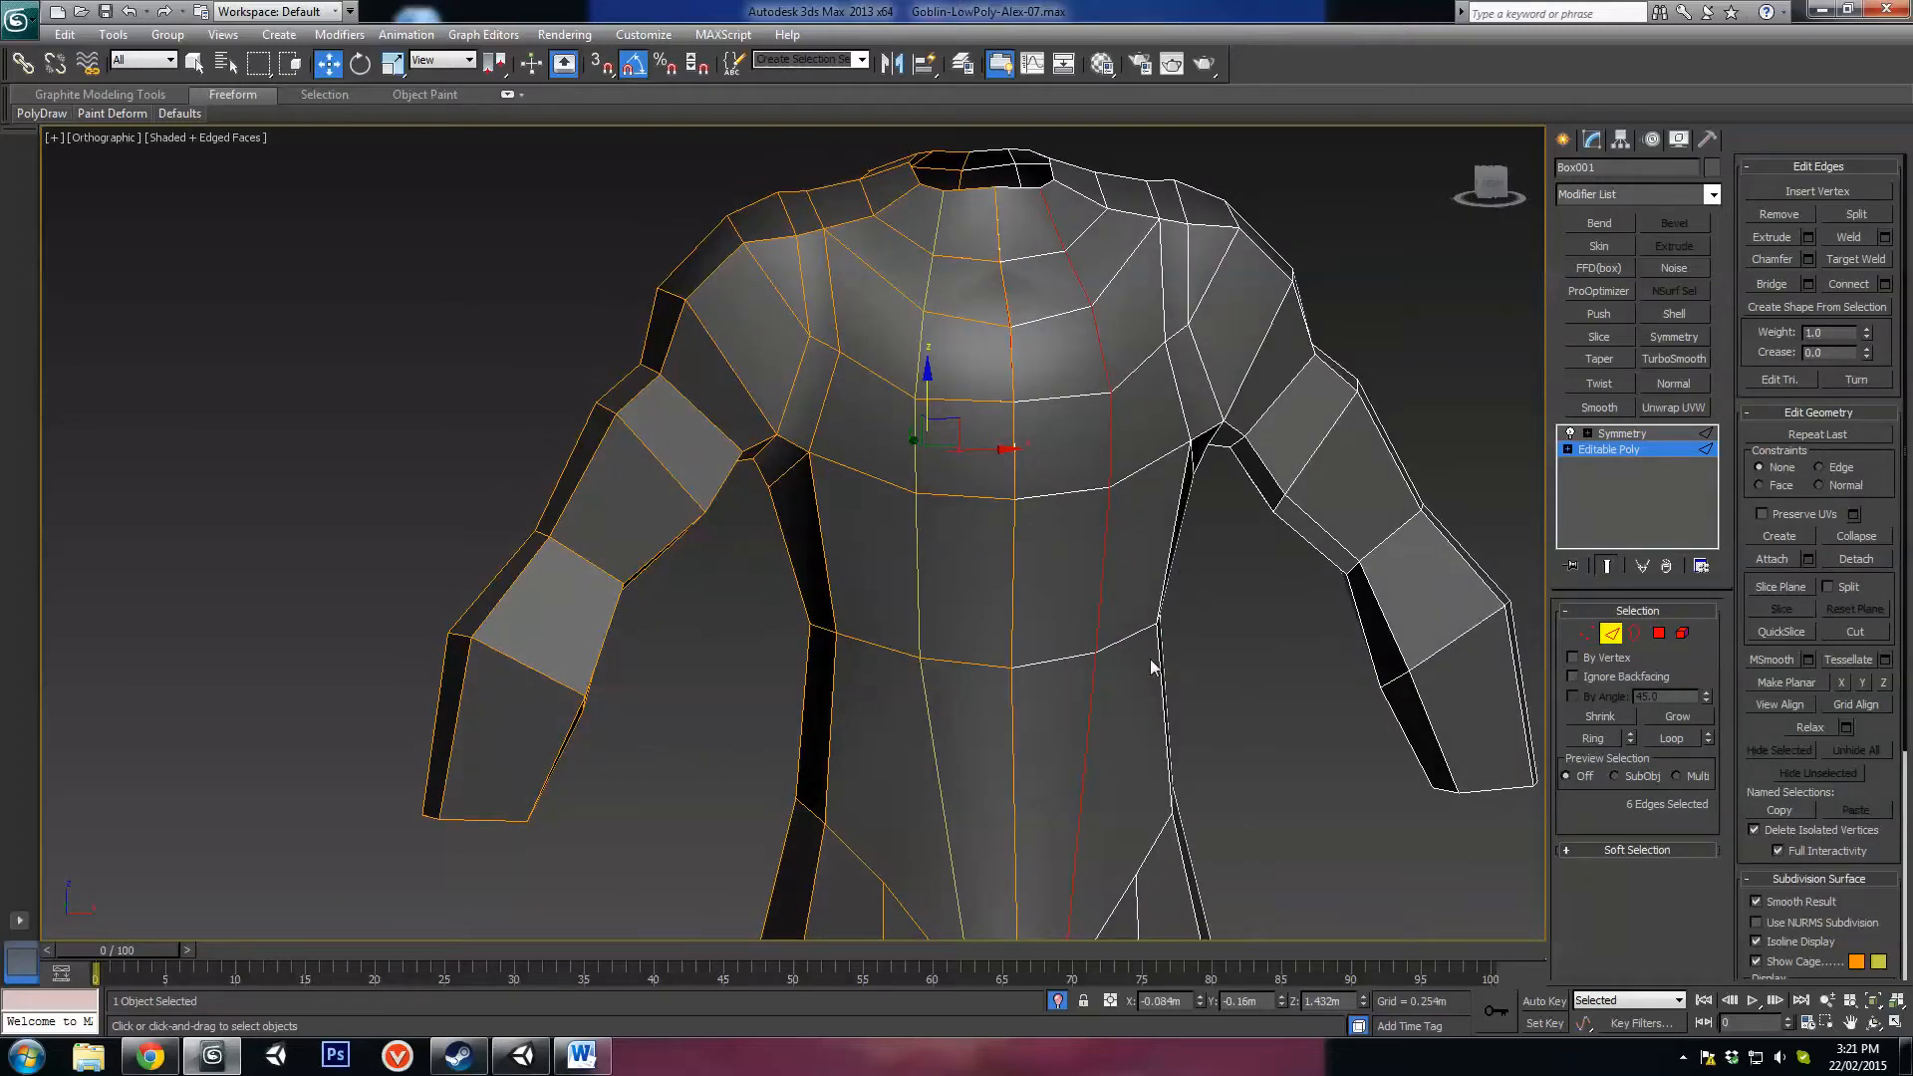
middle_click_drag(988, 683, 1059, 558, "alt")
middle_click_drag(936, 249, 924, 662, "alt")
middle_click_drag(952, 802, 931, 661, "alt")
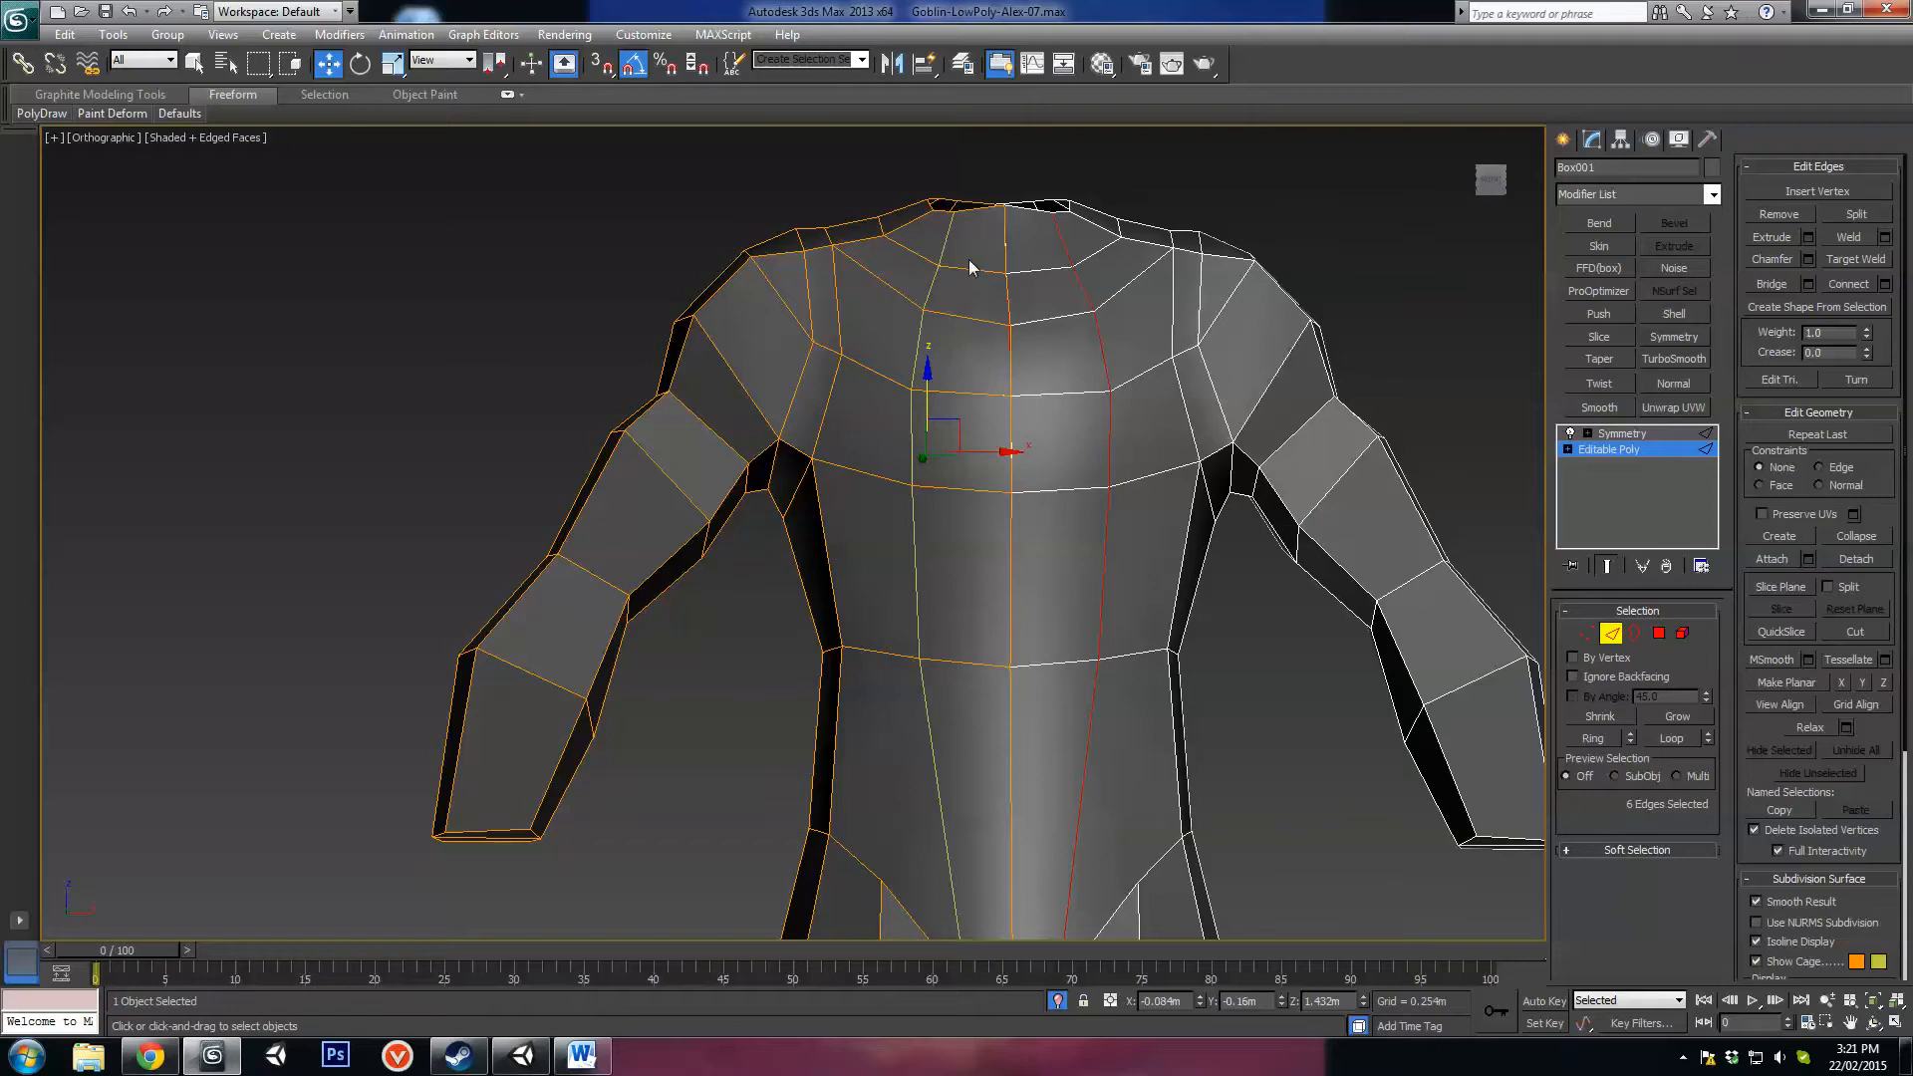
middle_click_drag(970, 267, 966, 375, "alt")
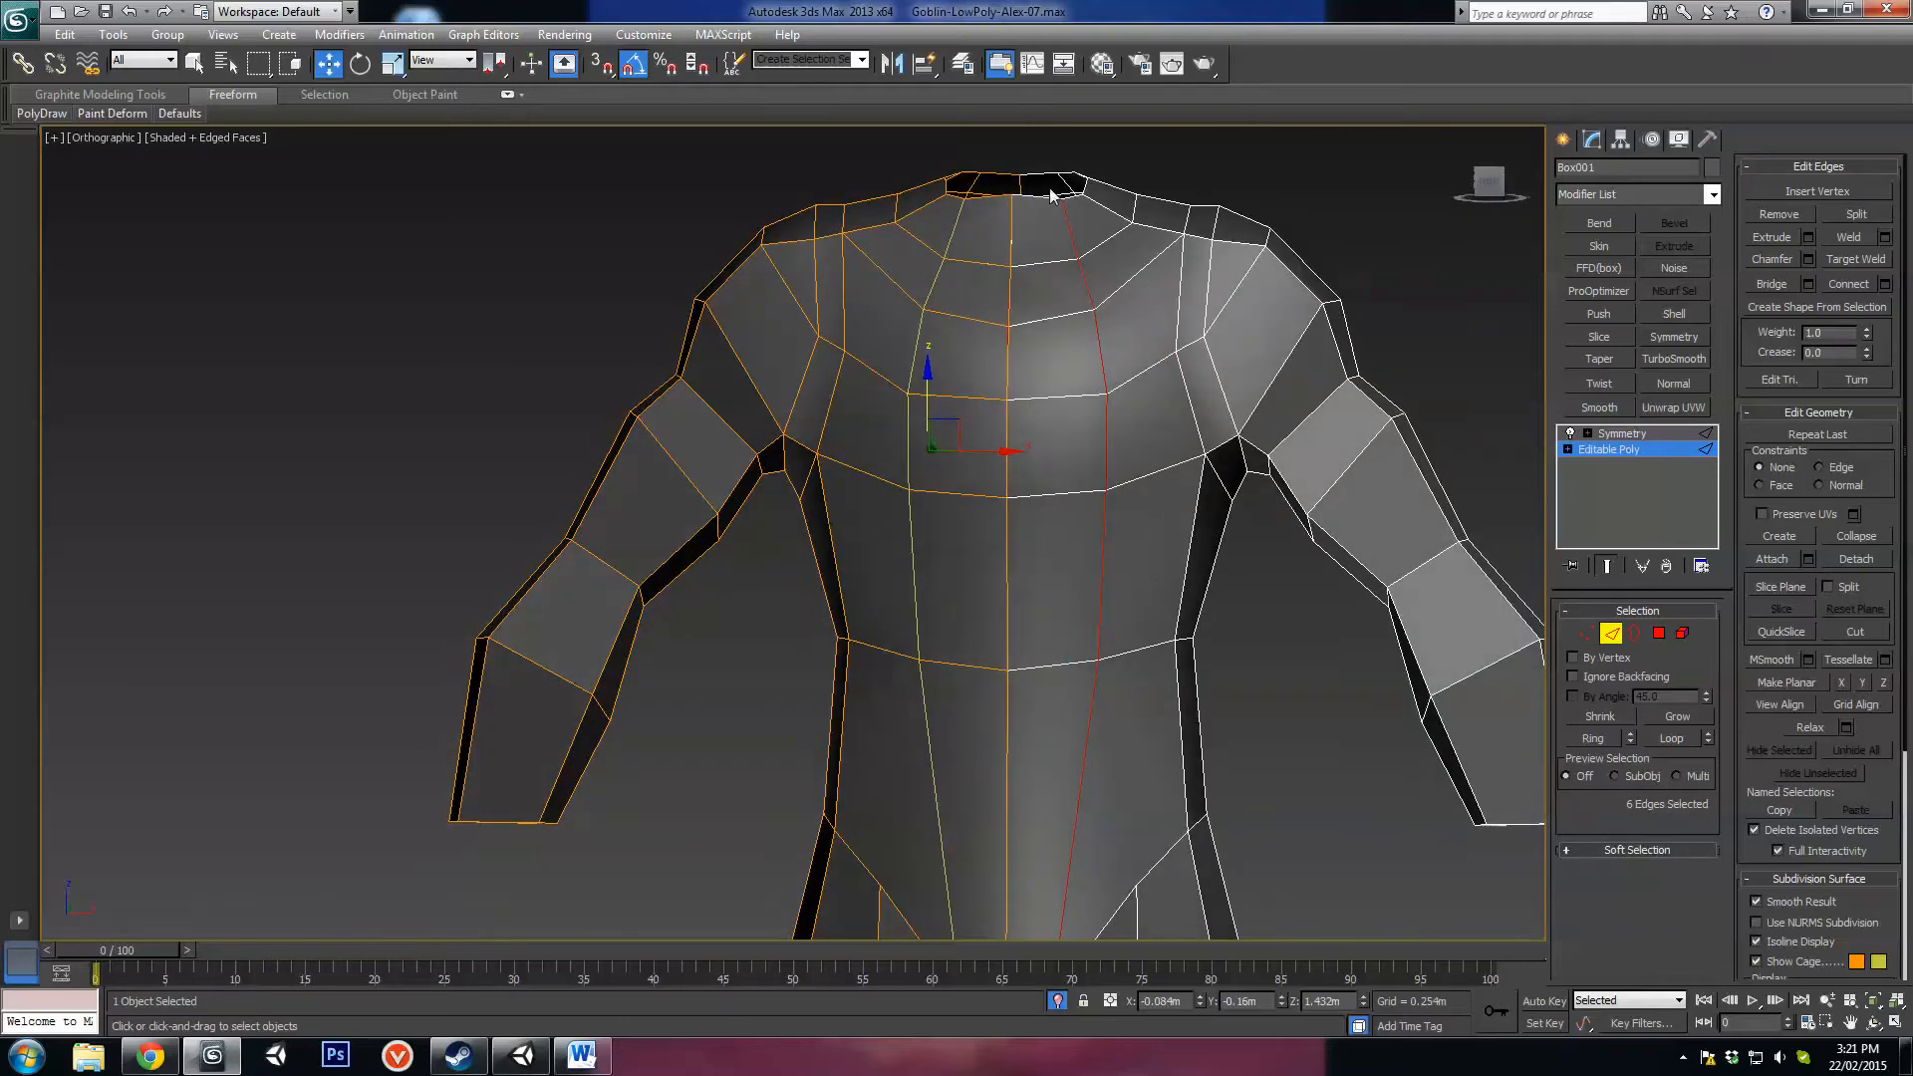
middle_click_drag(1051, 195, 1076, 623, "alt")
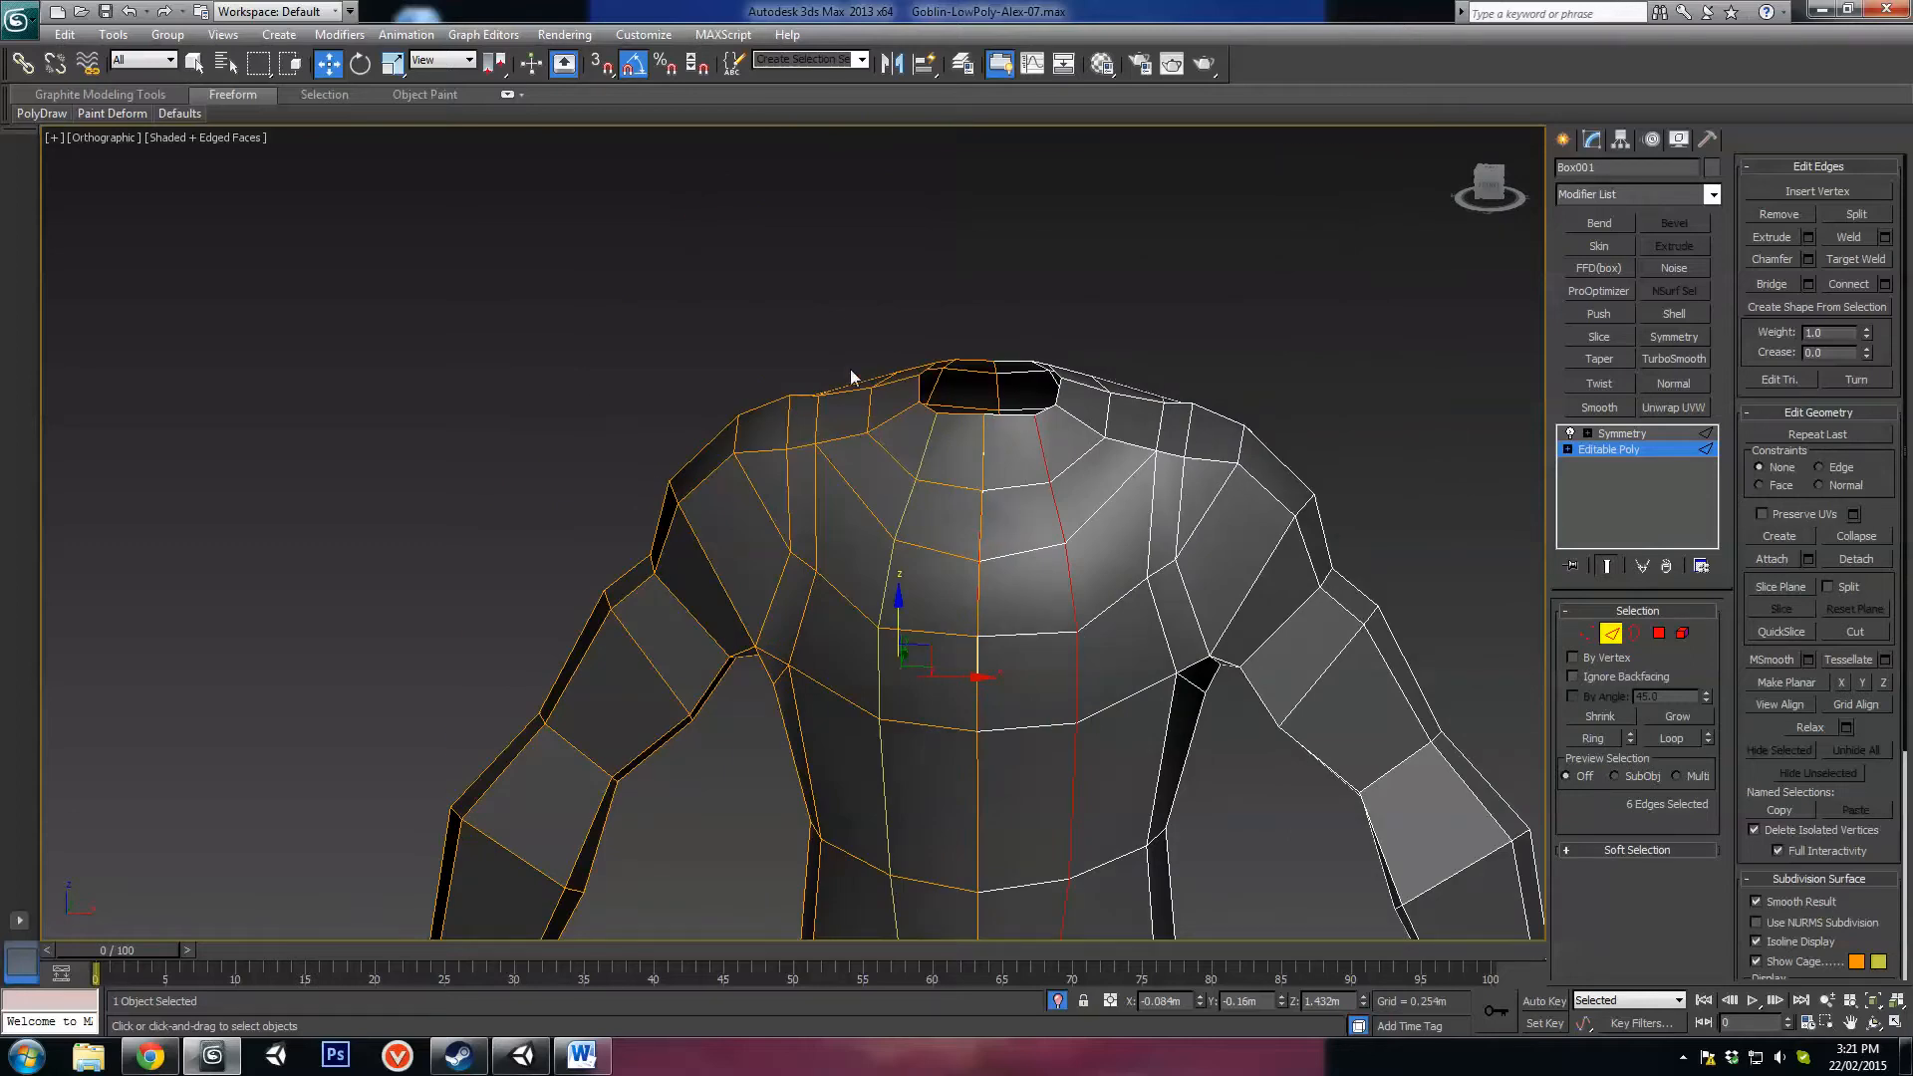
left_click(1049, 535)
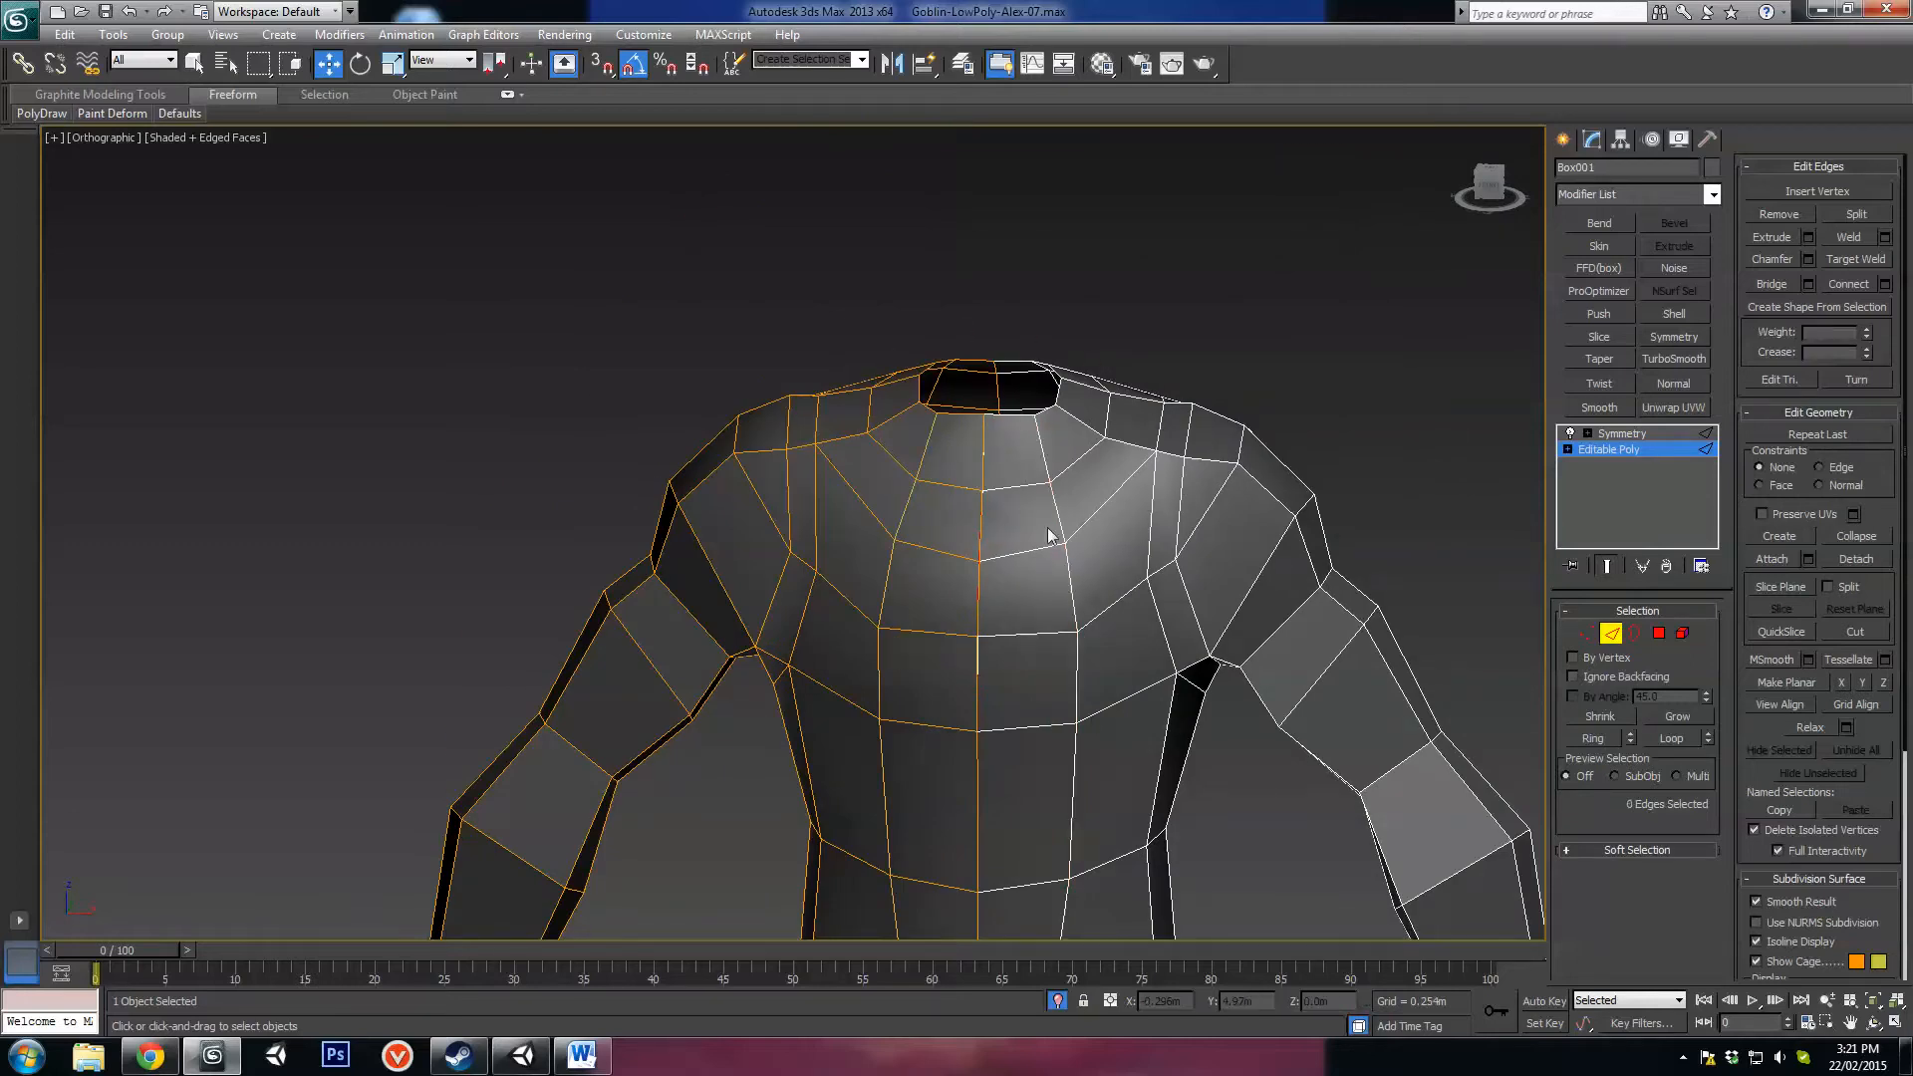
Step: Check the edge loop around the neck opening and move the vertex at the front side of the neck slightly inward
double_click(929, 485)
middle_click_drag(930, 486, 934, 609, "alt")
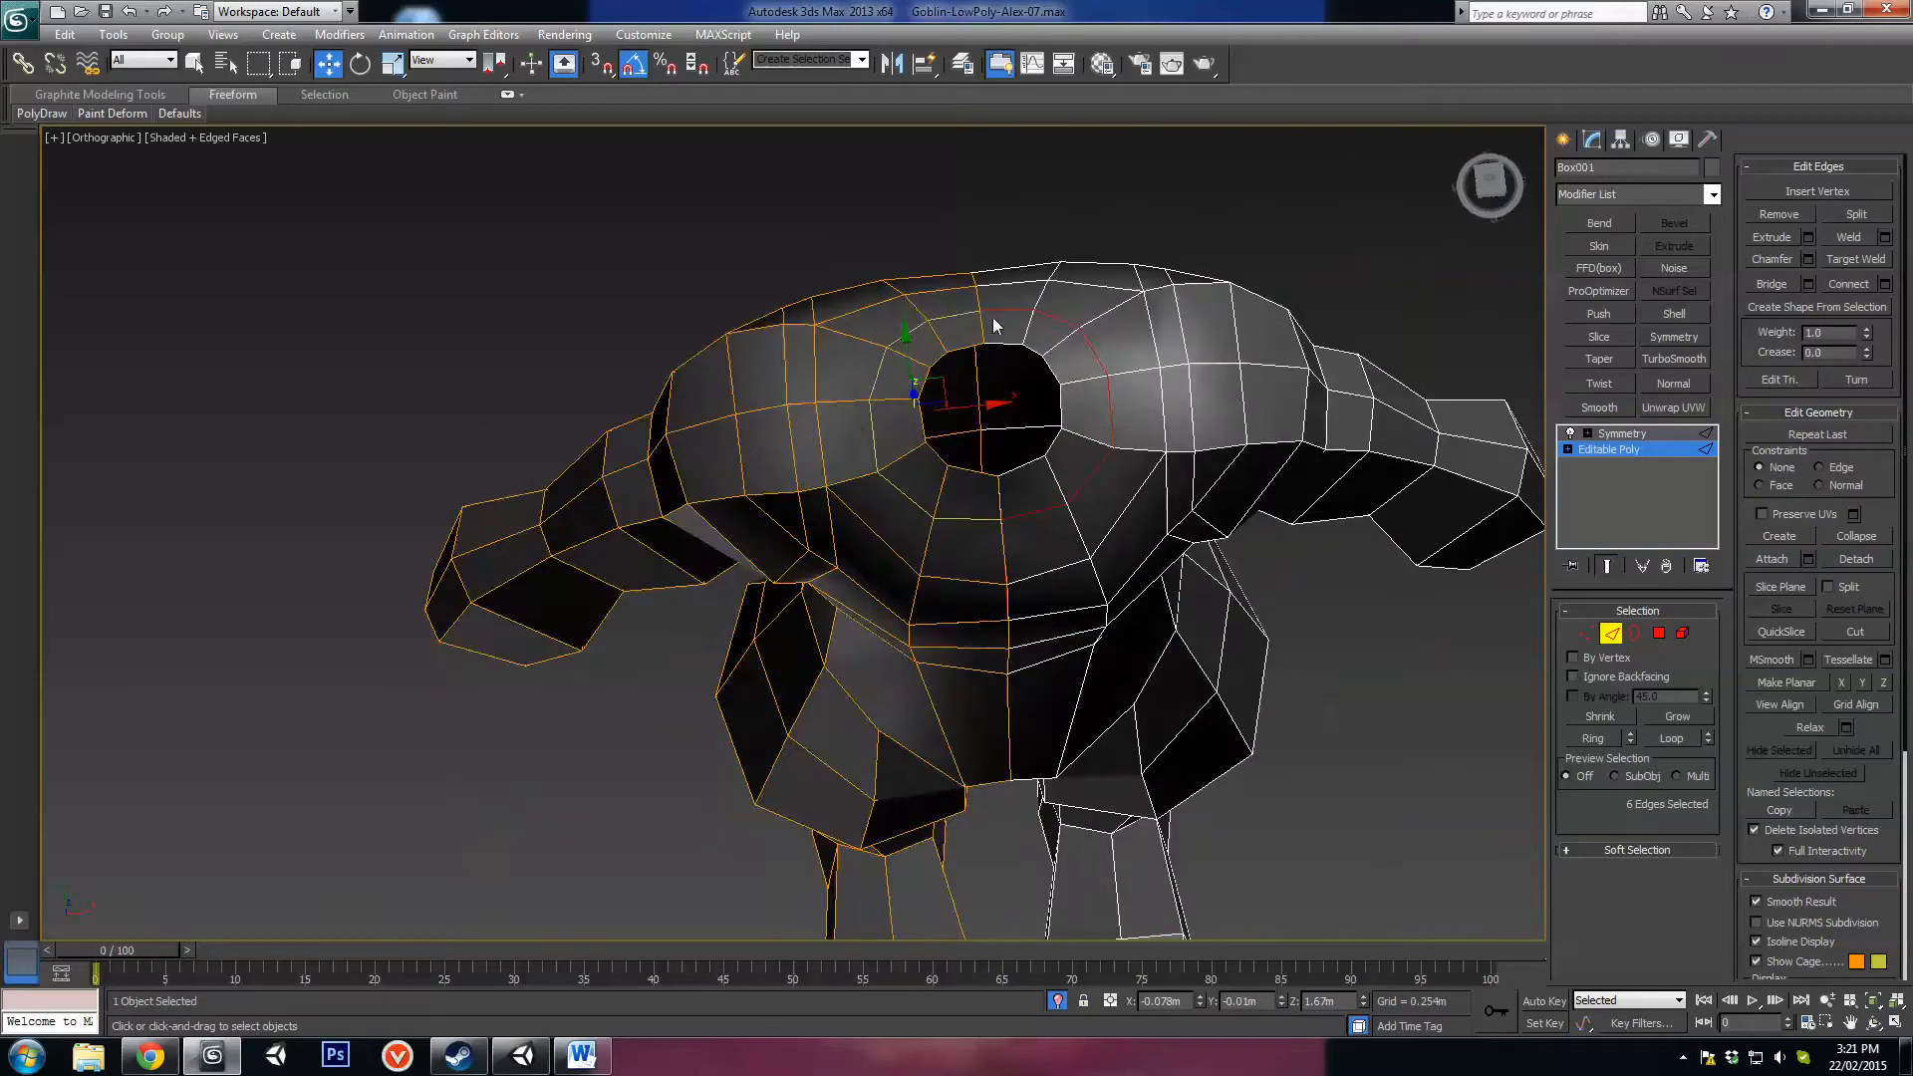
middle_click_drag(994, 326, 911, 464, "alt")
key("1")
left_click(870, 469)
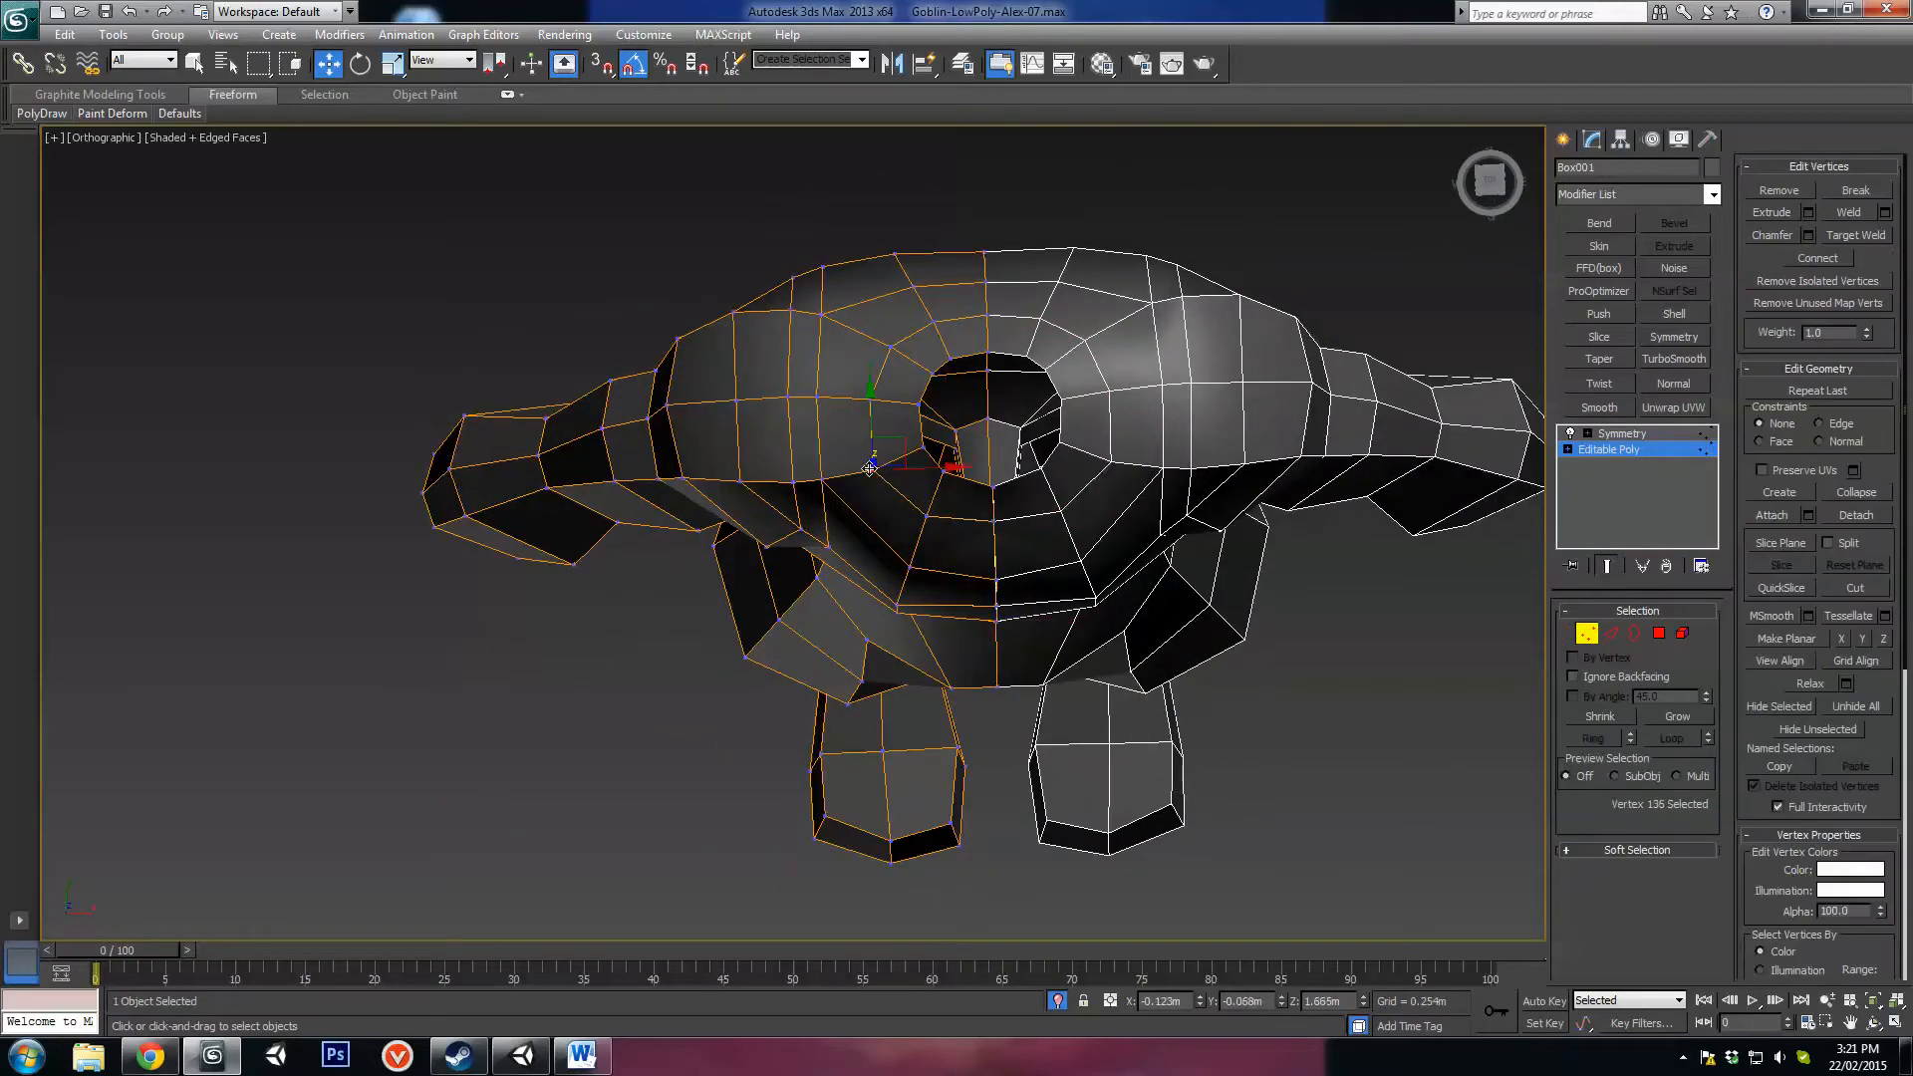
left_click_drag(870, 468, 881, 460)
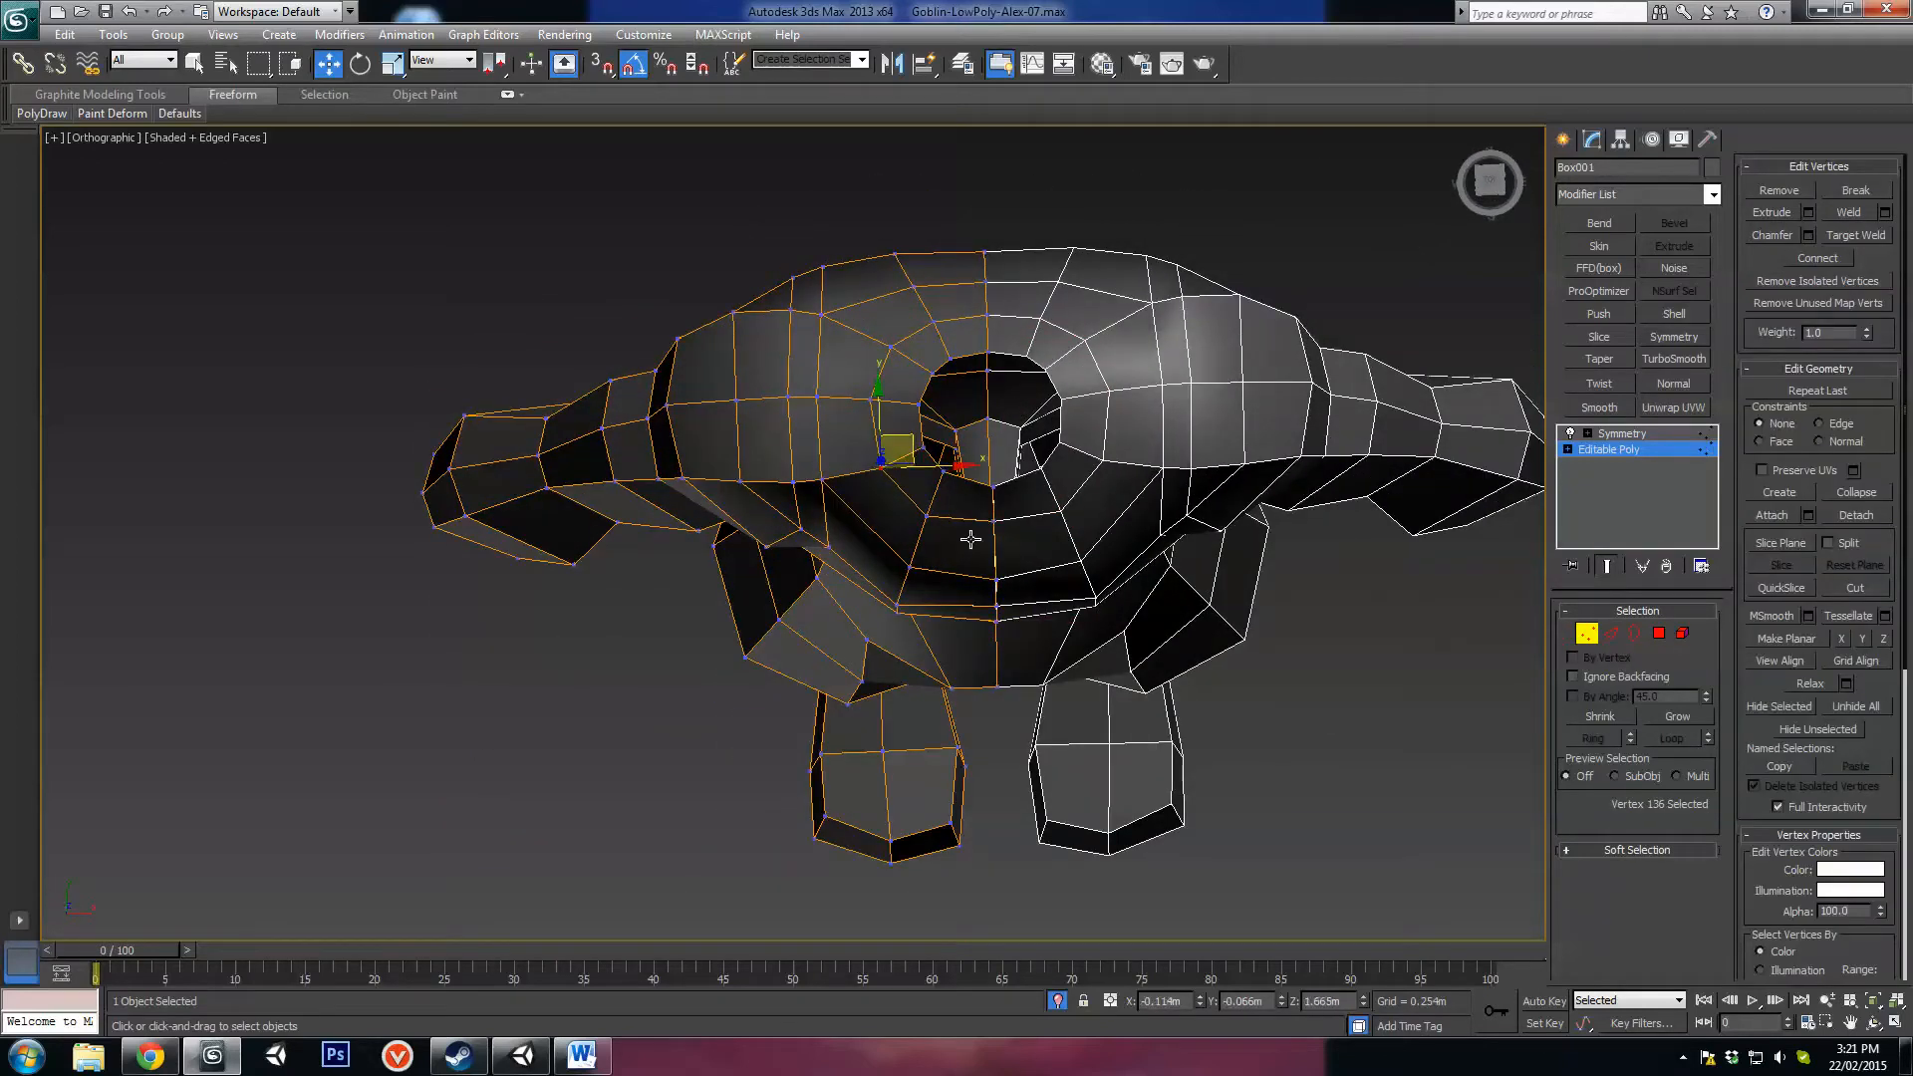
Step: Reposition the back, front and top vertices of the shoulder loop beside the neck to even out its curve
left_click(827, 310)
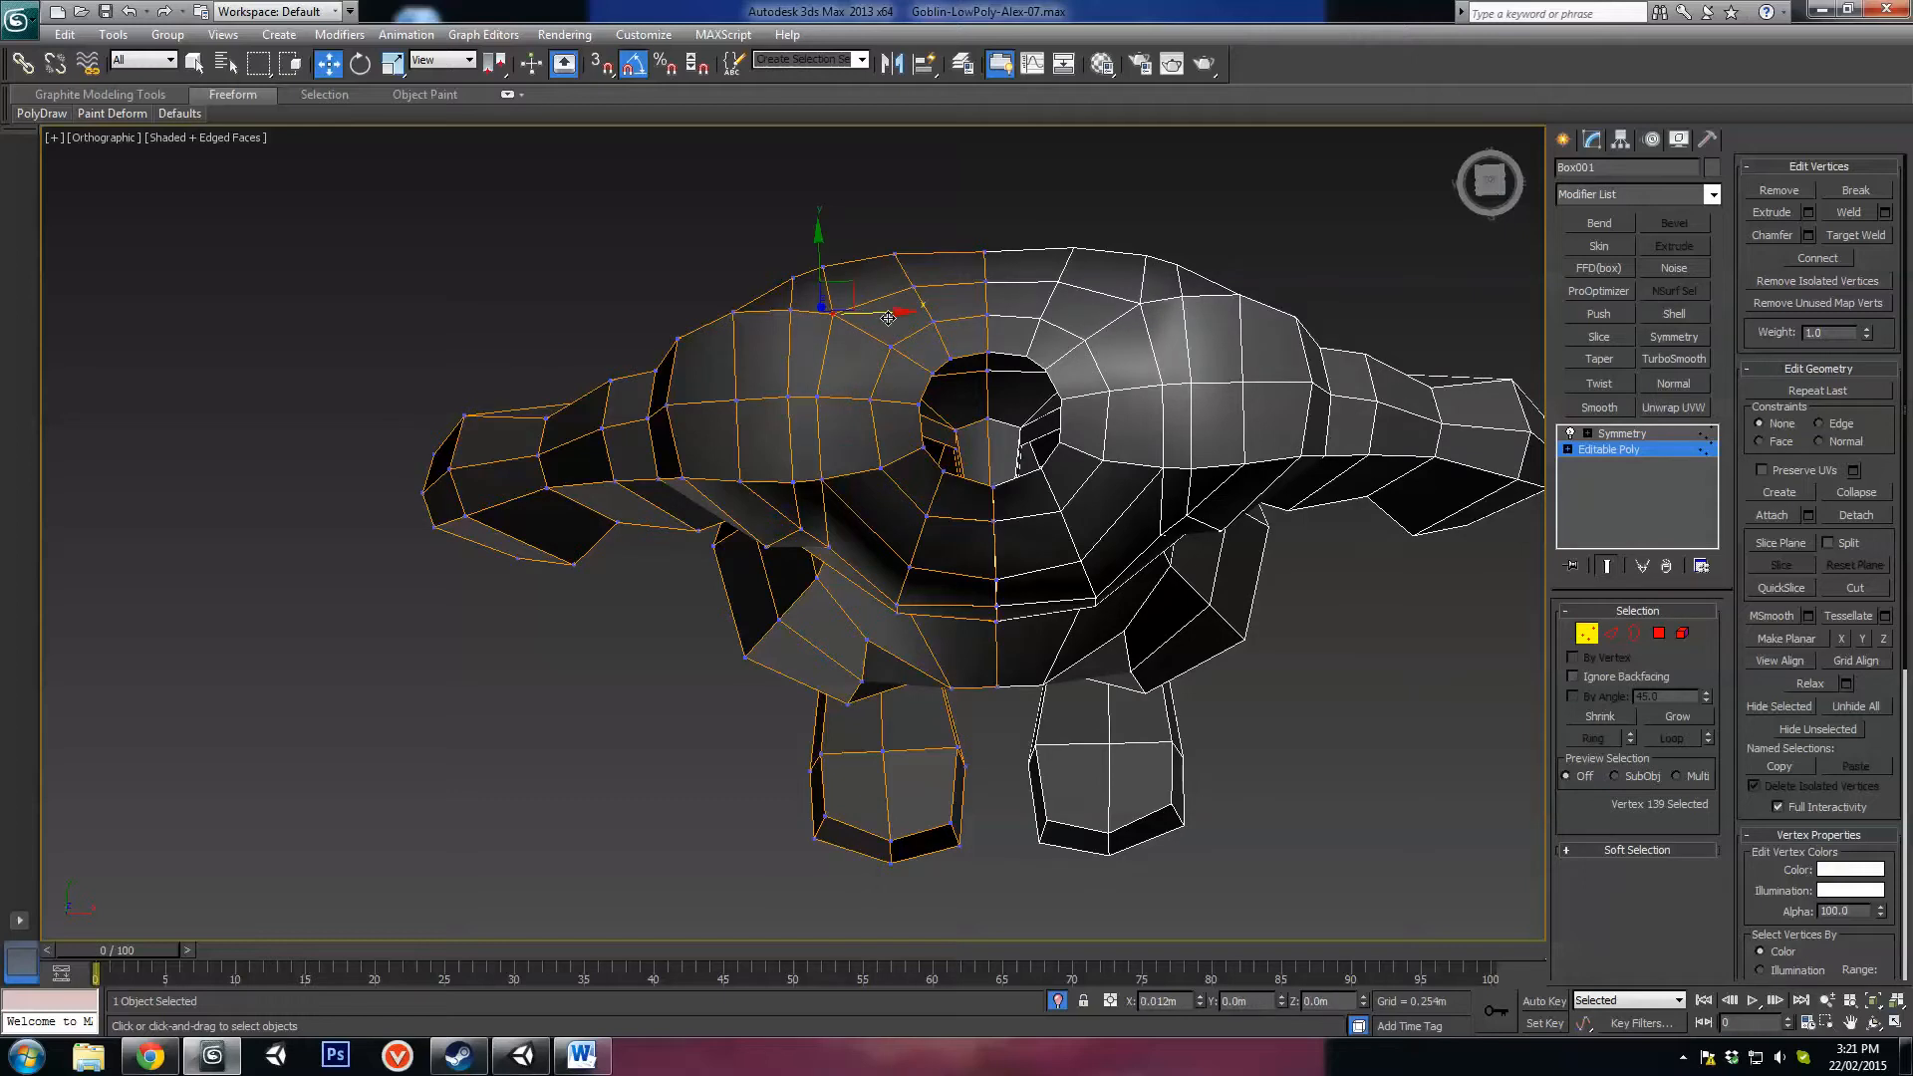
left_click(823, 483)
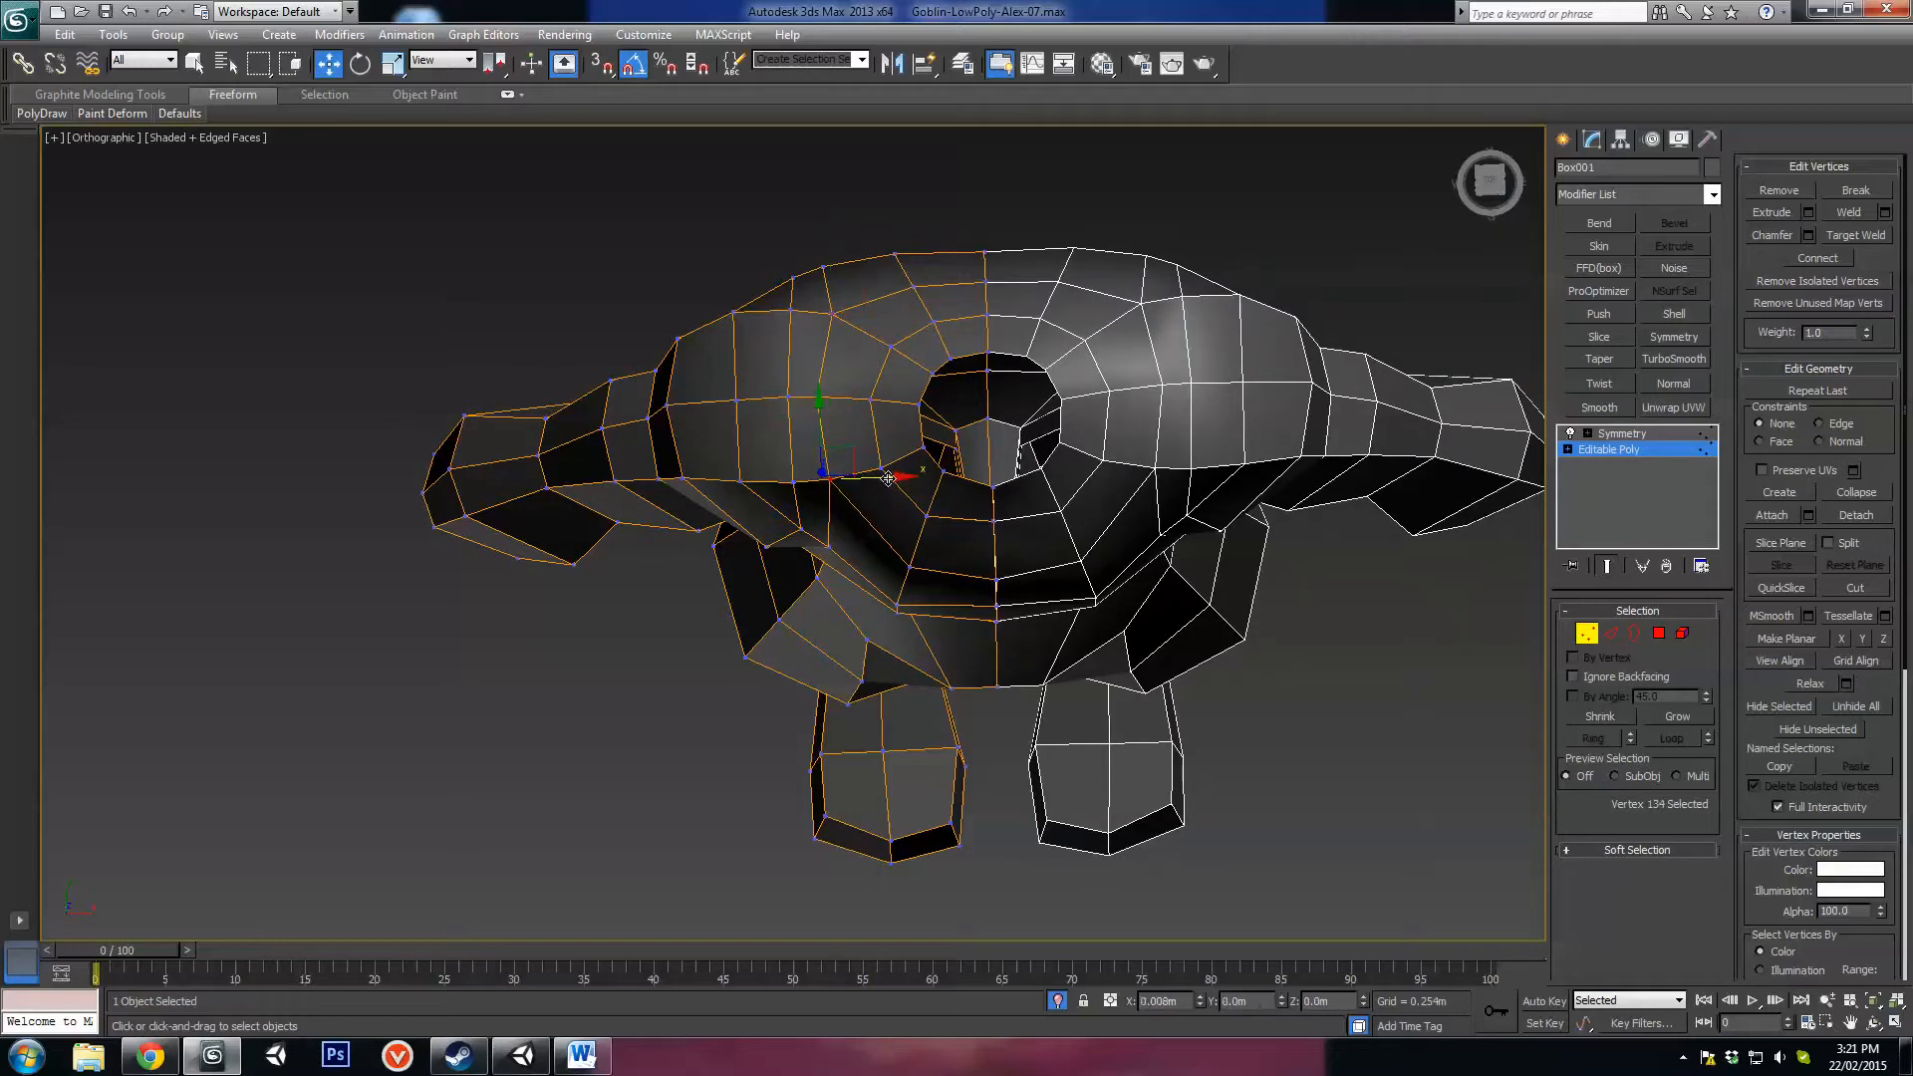
left_click(833, 309)
left_click_drag(872, 299, 878, 302)
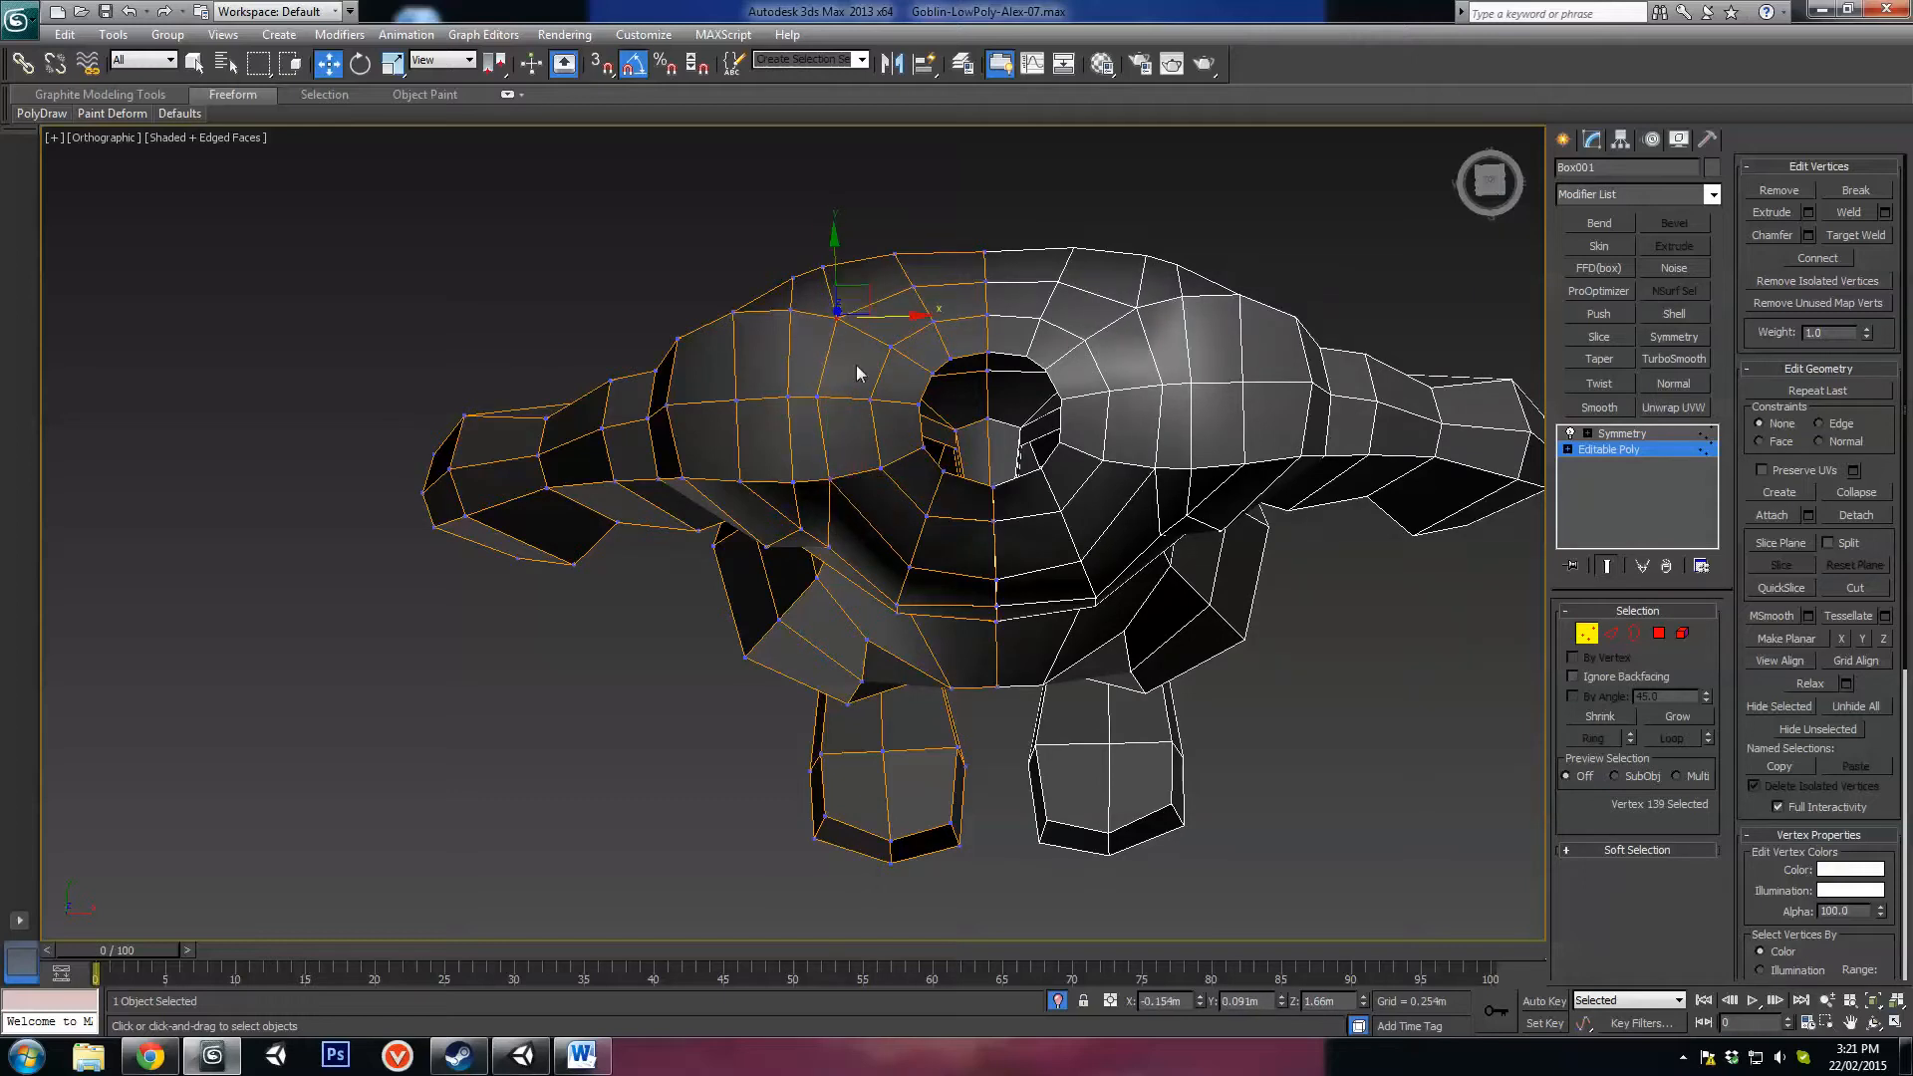
left_click(831, 477)
left_click(823, 394)
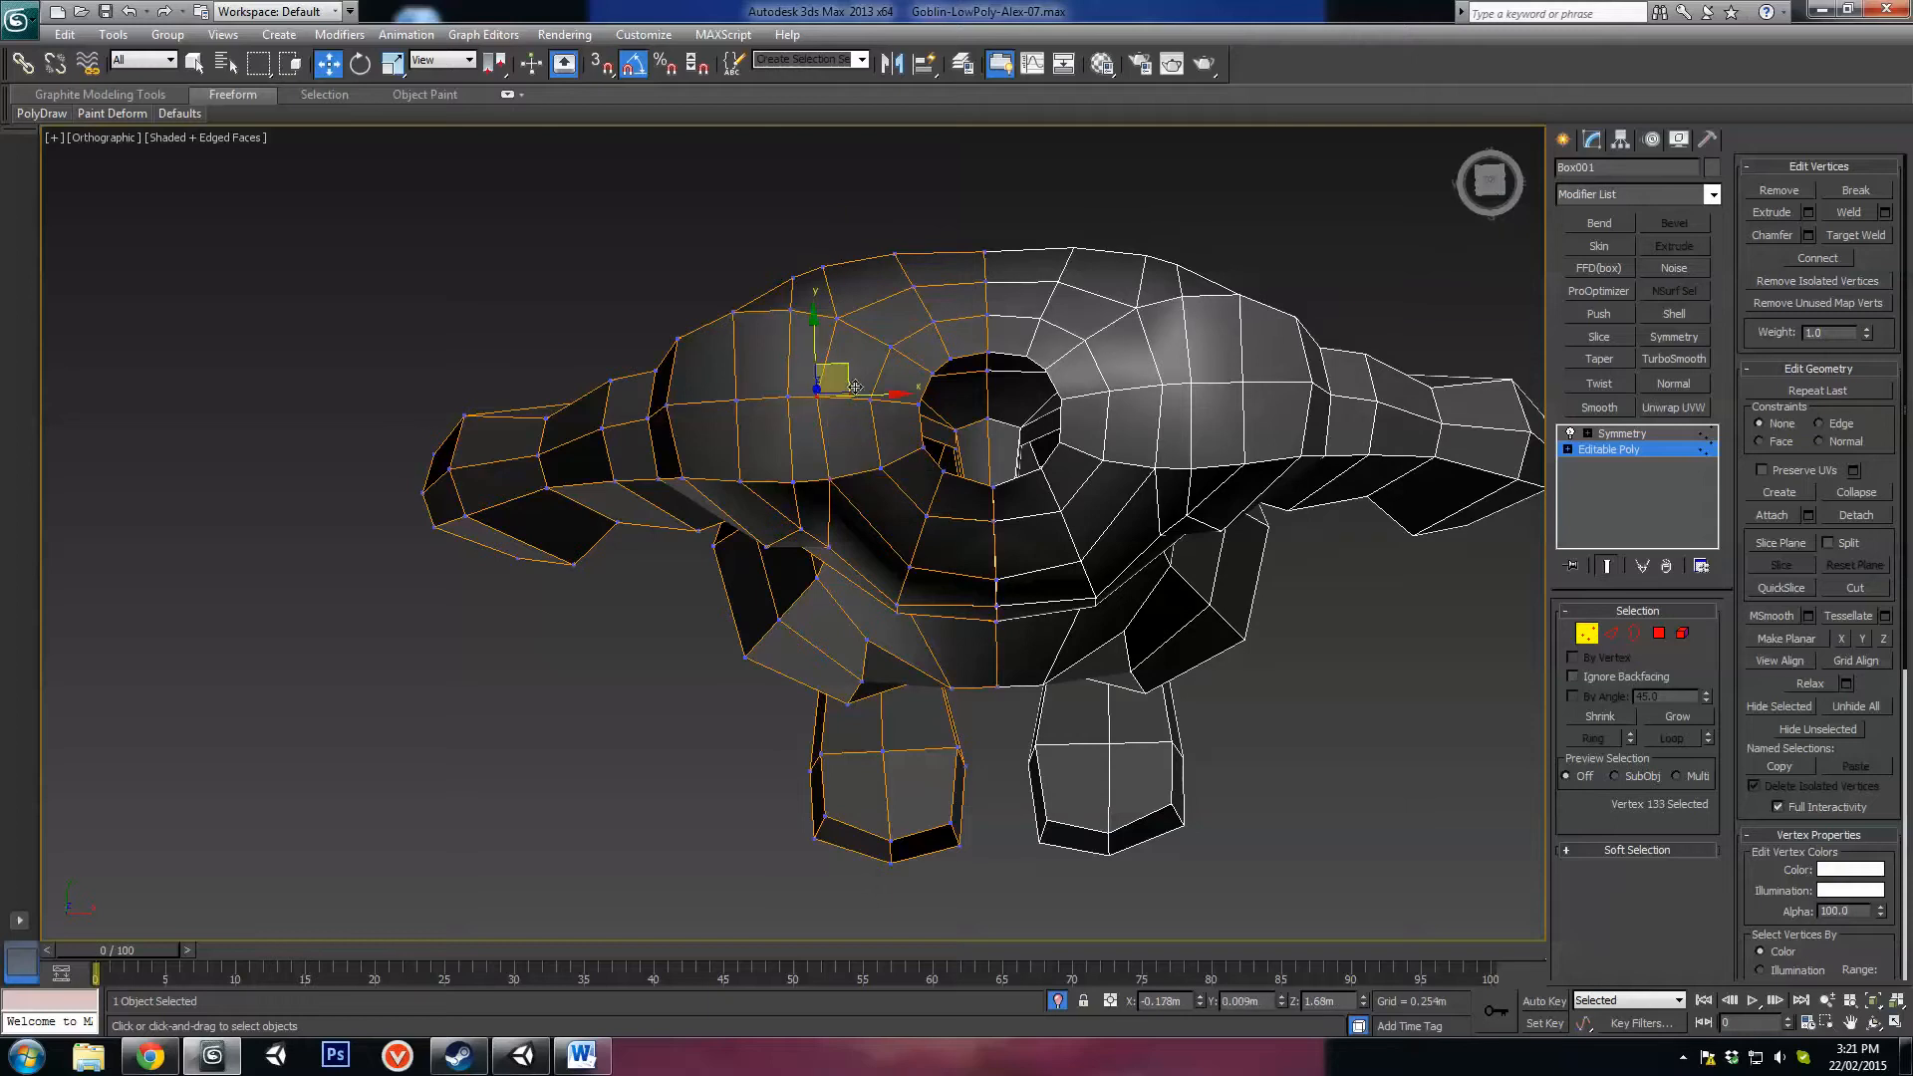
middle_click_drag(823, 394, 1039, 451, "alt")
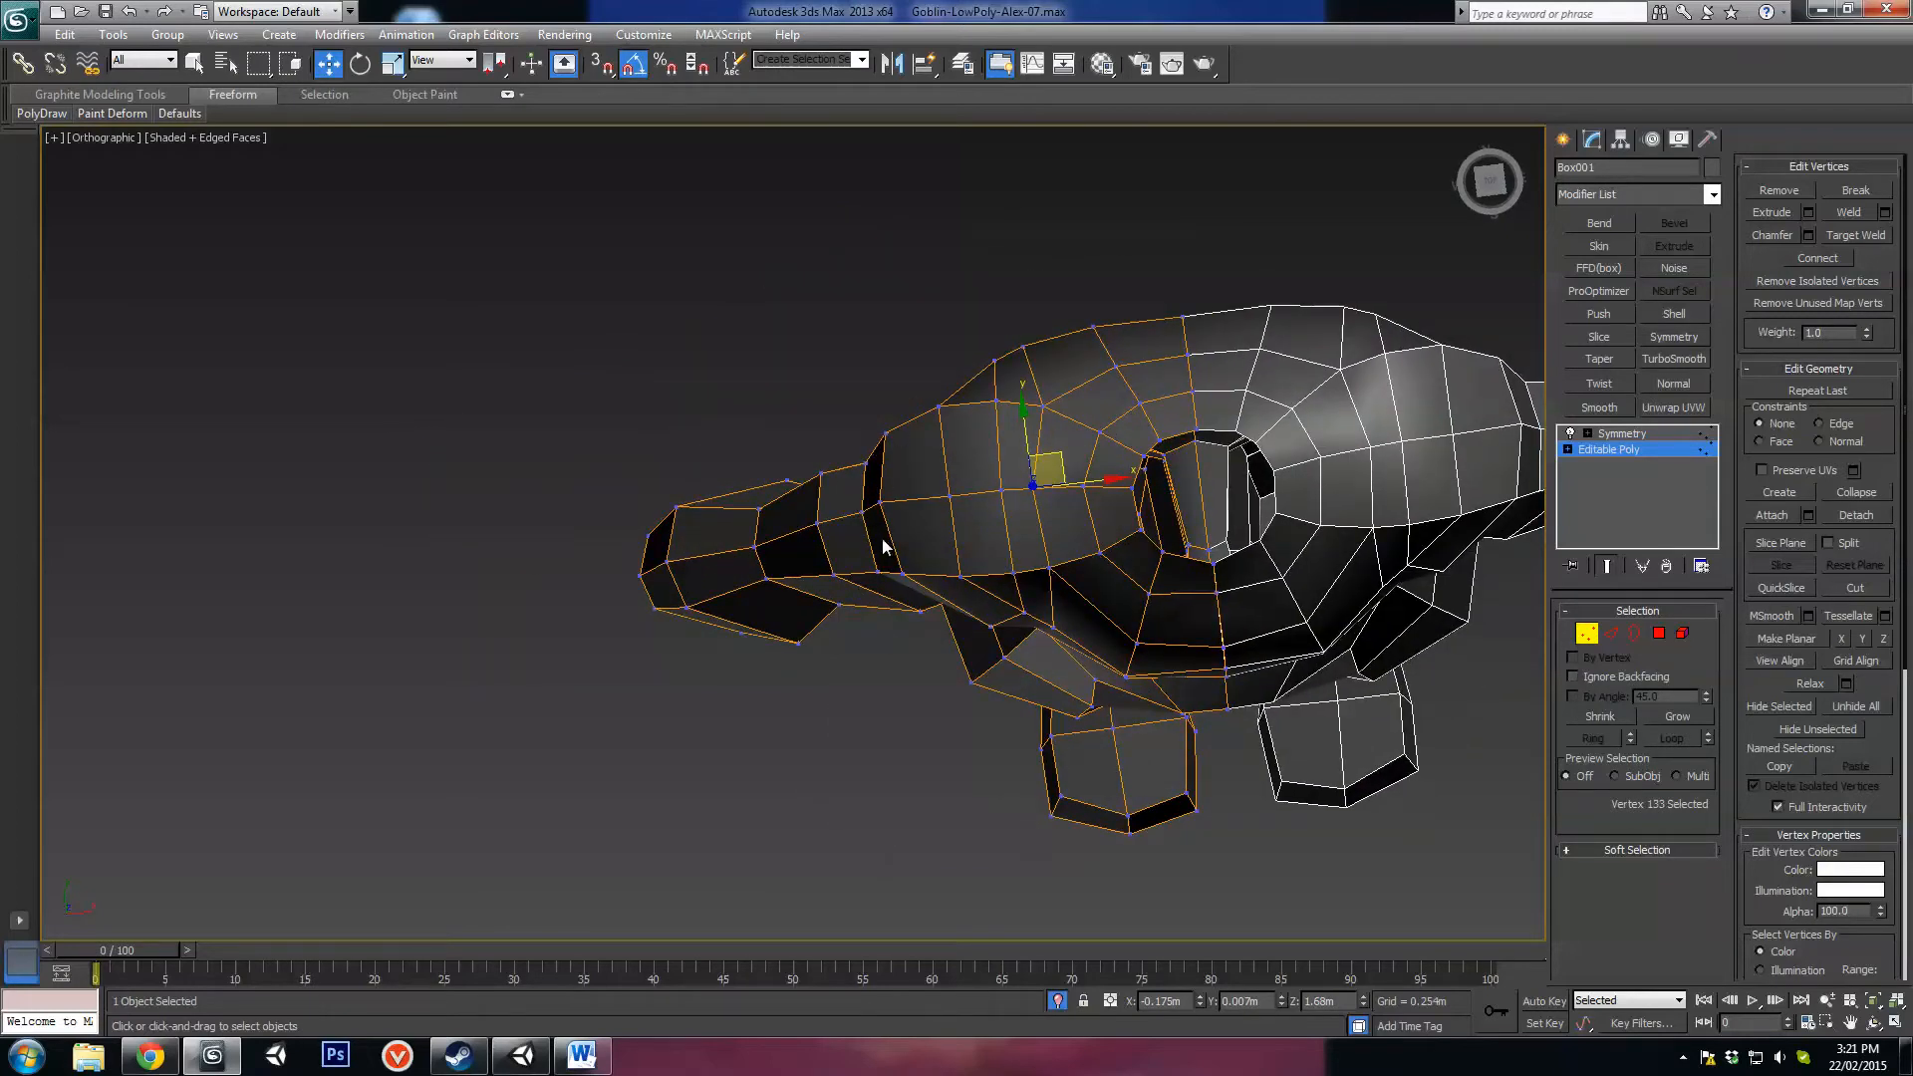
Step: Examine the front shoulder vertices, the upper torso and the arm from the front, above and the side
left_click(1011, 573)
middle_click_drag(1011, 574, 1058, 385, "alt")
scroll(1060, 516, "up", 3)
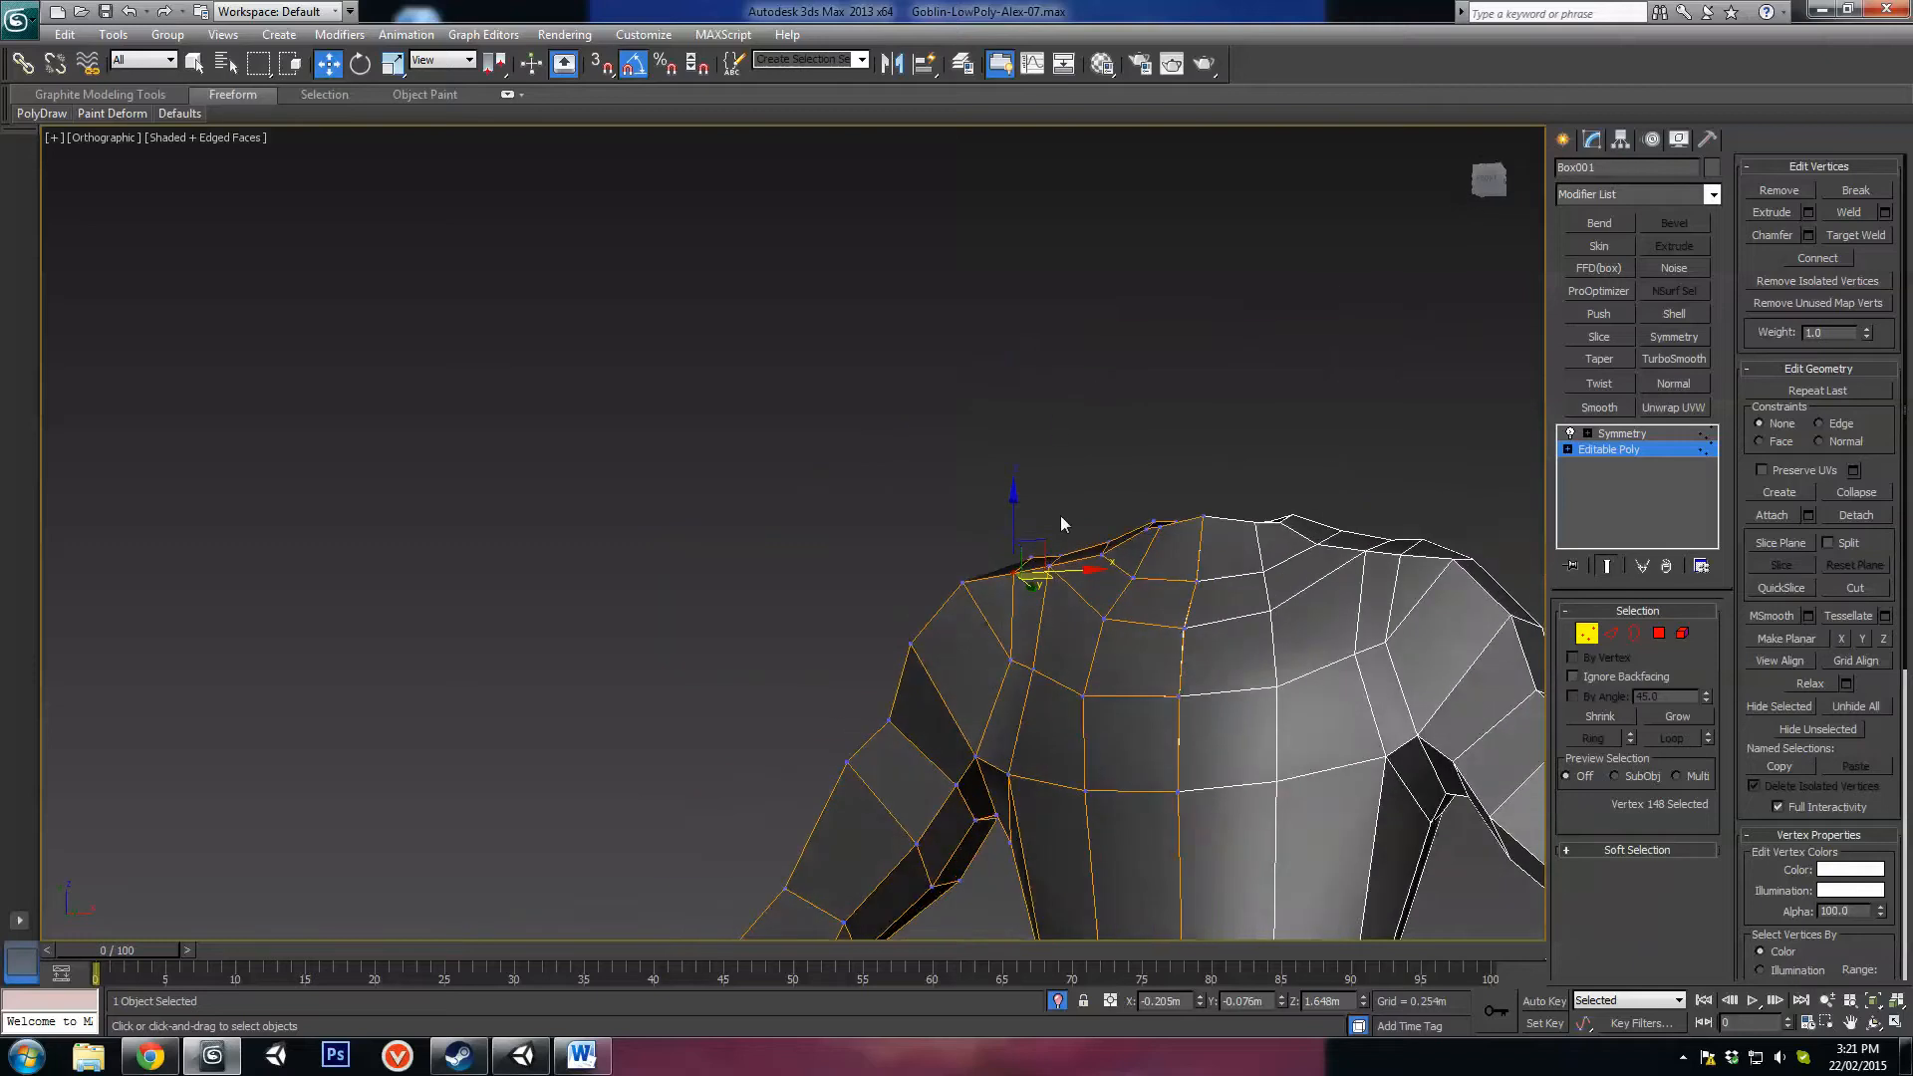
middle_click_drag(1078, 576, 1120, 476, "alt")
scroll(1076, 480, "down", 3)
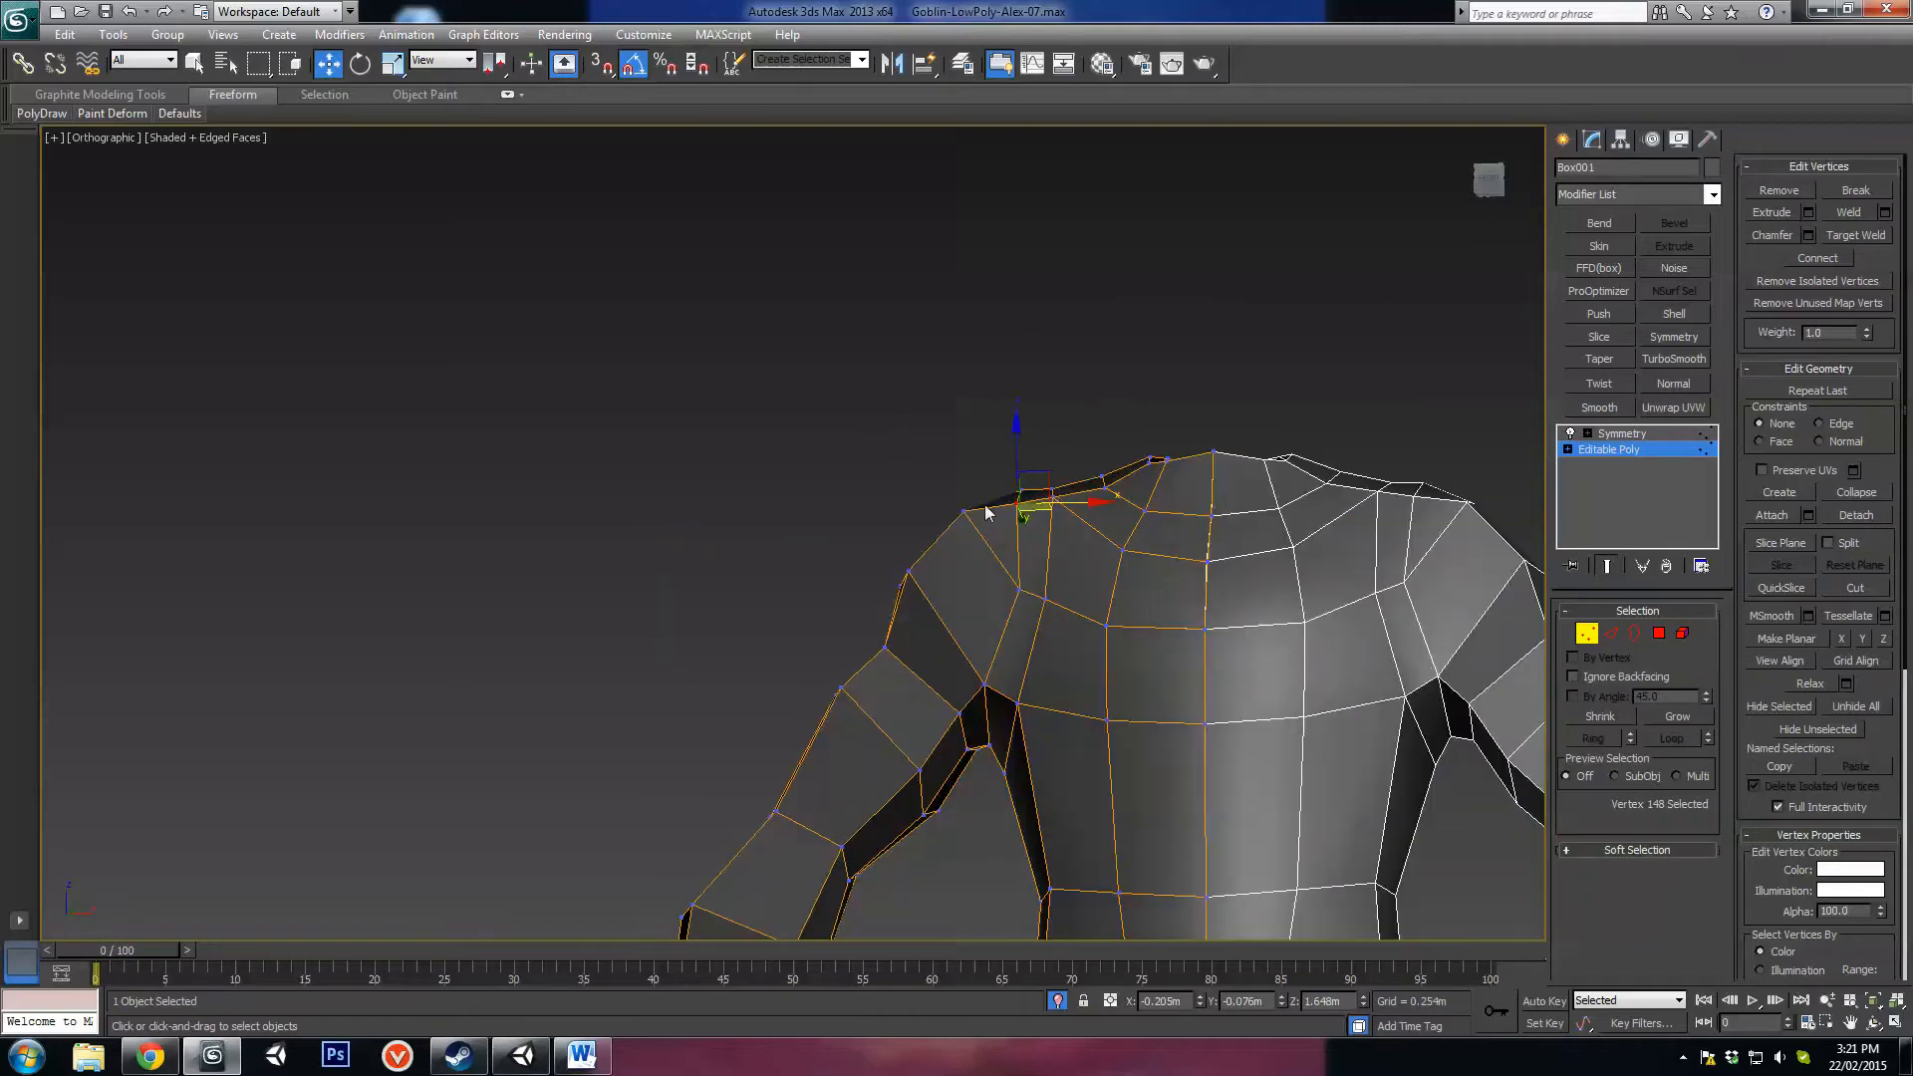
left_click(964, 514)
middle_click_drag(972, 503, 1061, 536, "alt")
scroll(1061, 538, "down", 4)
scroll(1000, 550, "up", 4)
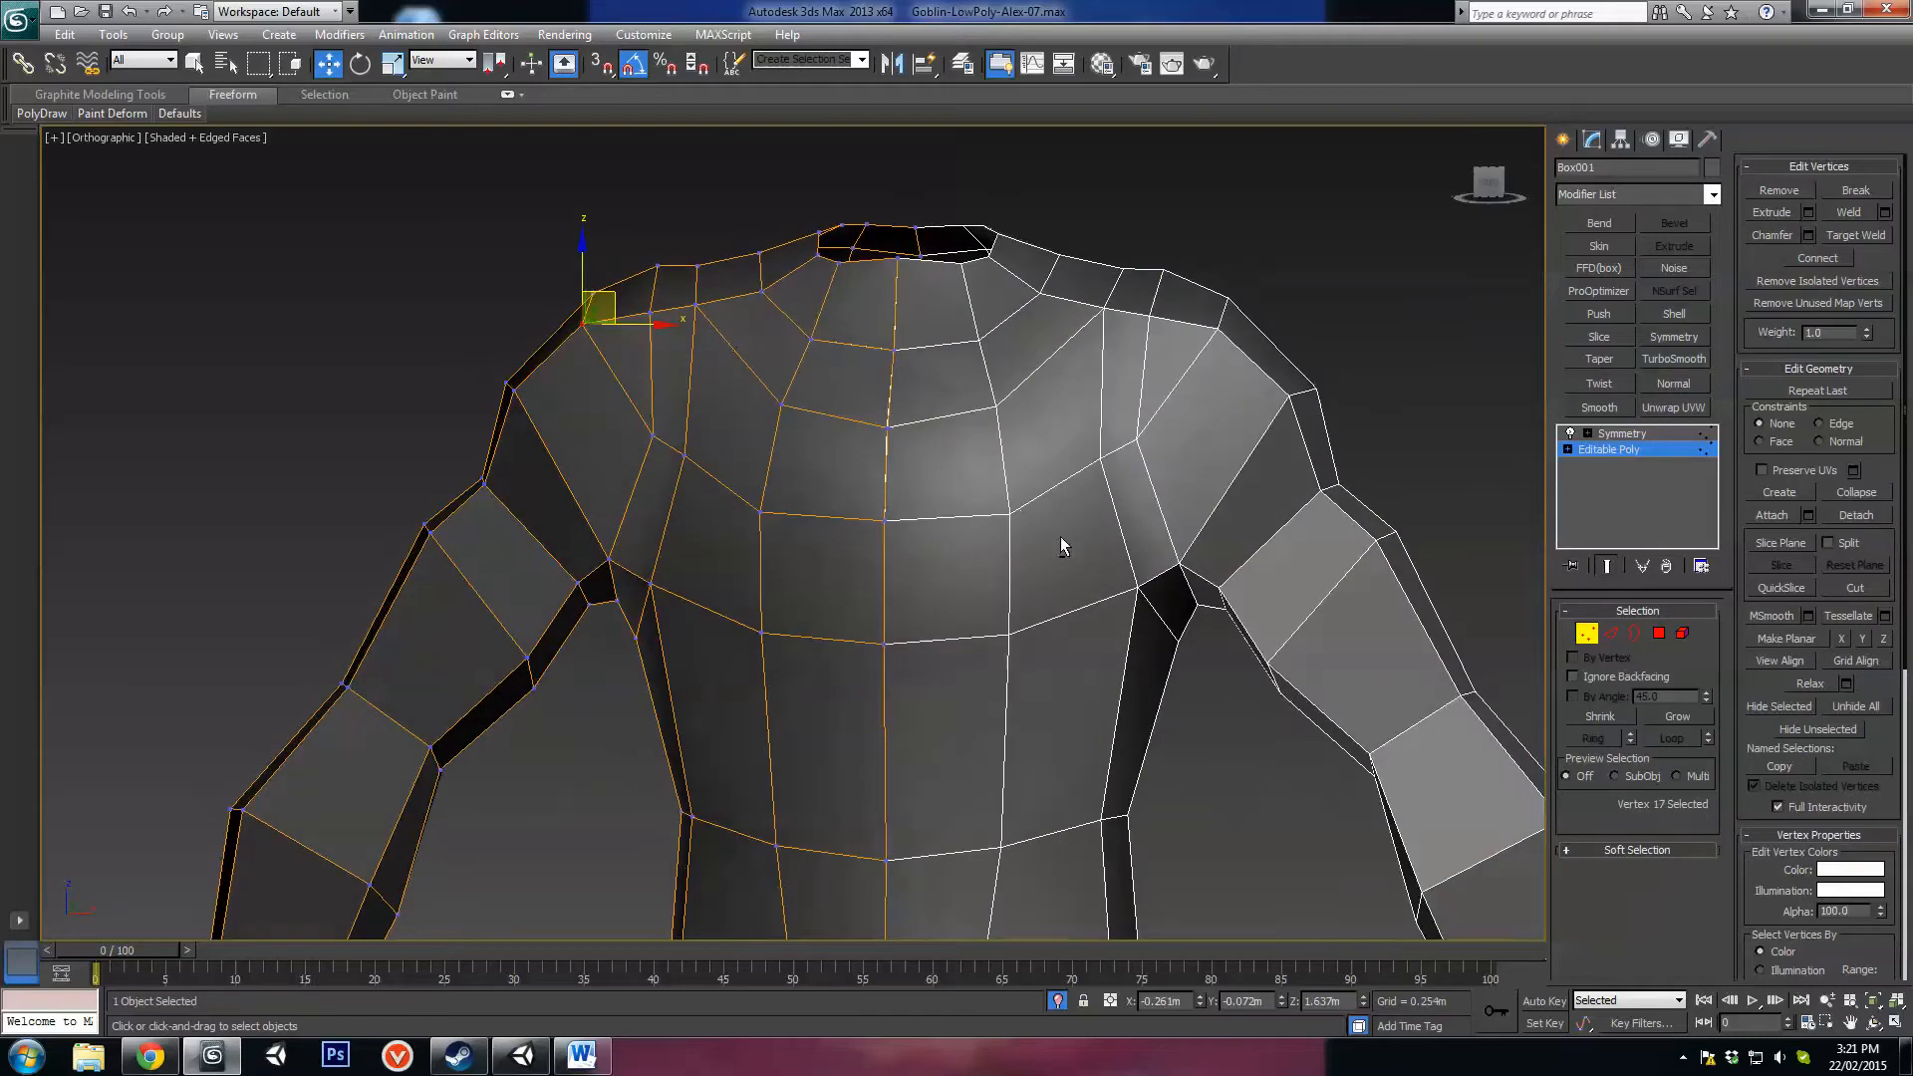
middle_click_drag(832, 372, 875, 565, "alt")
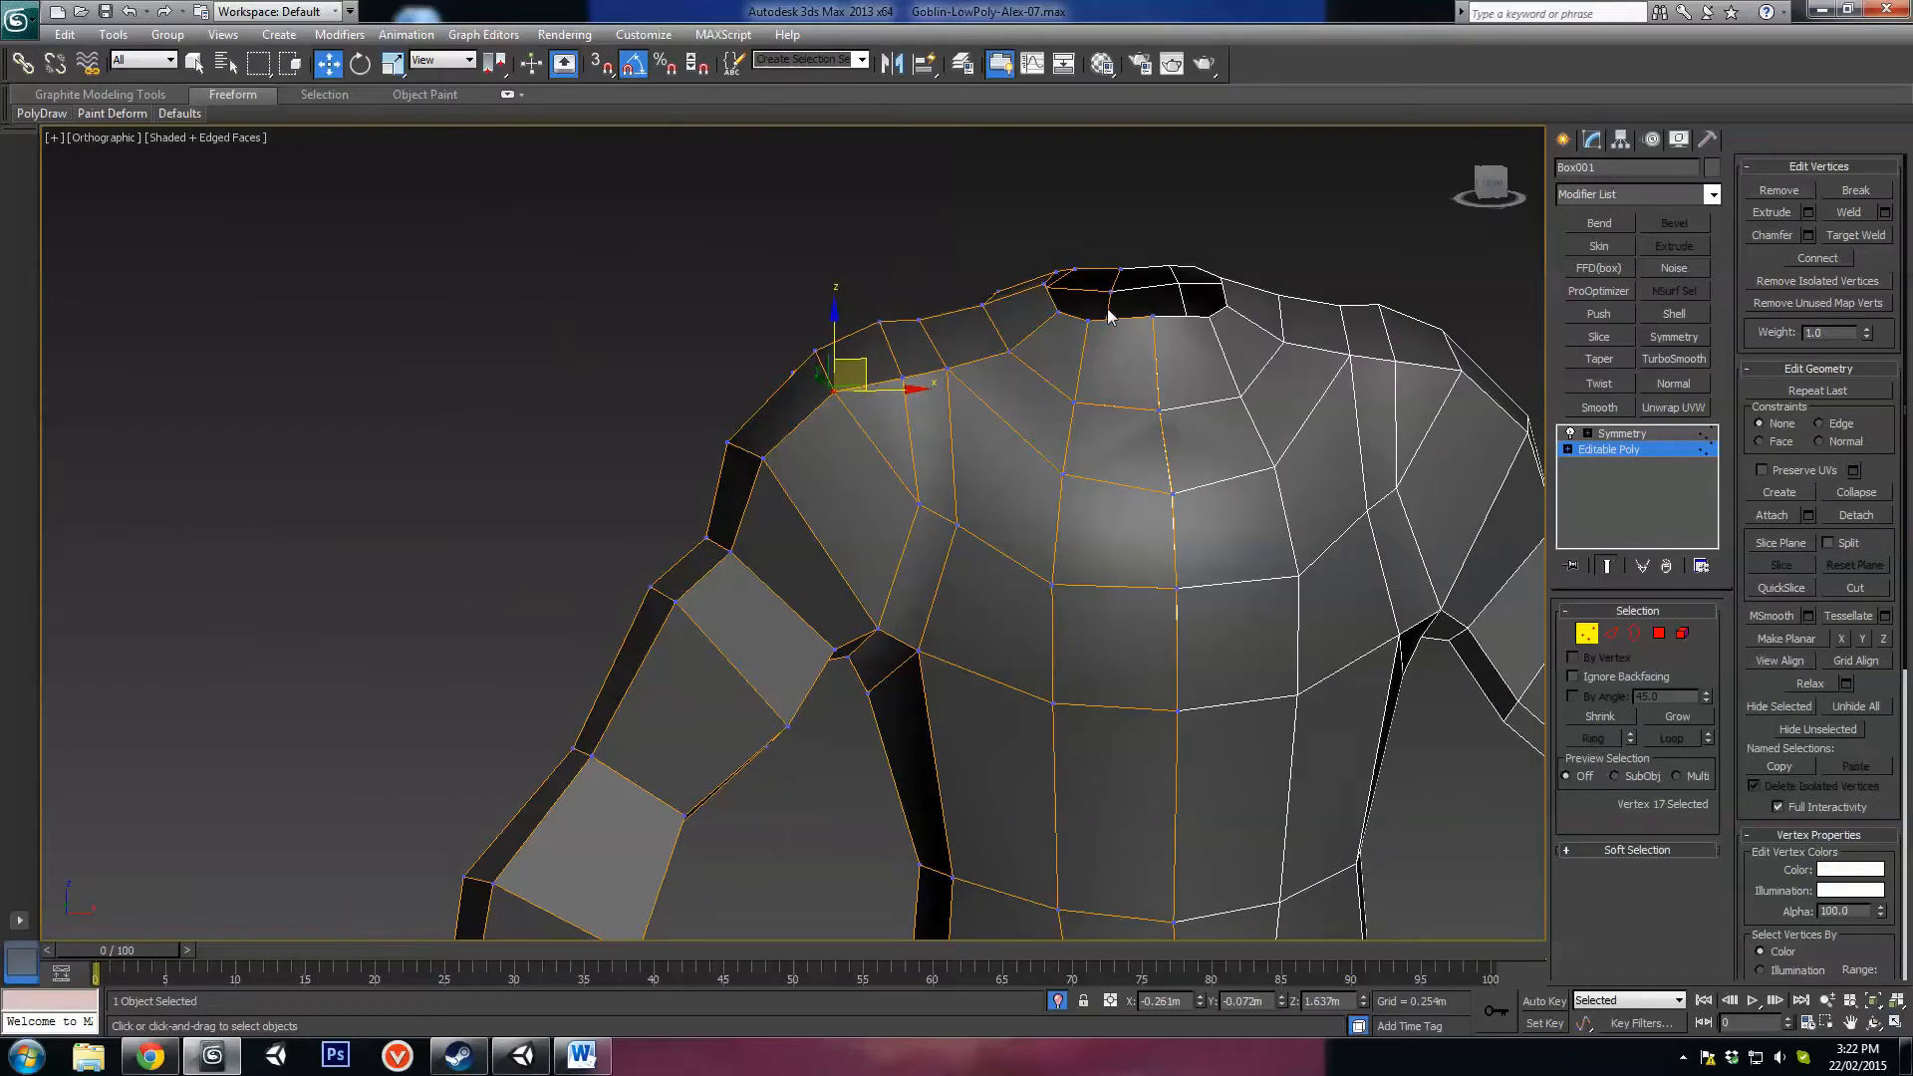
middle_click_drag(1156, 413, 1086, 540, "alt")
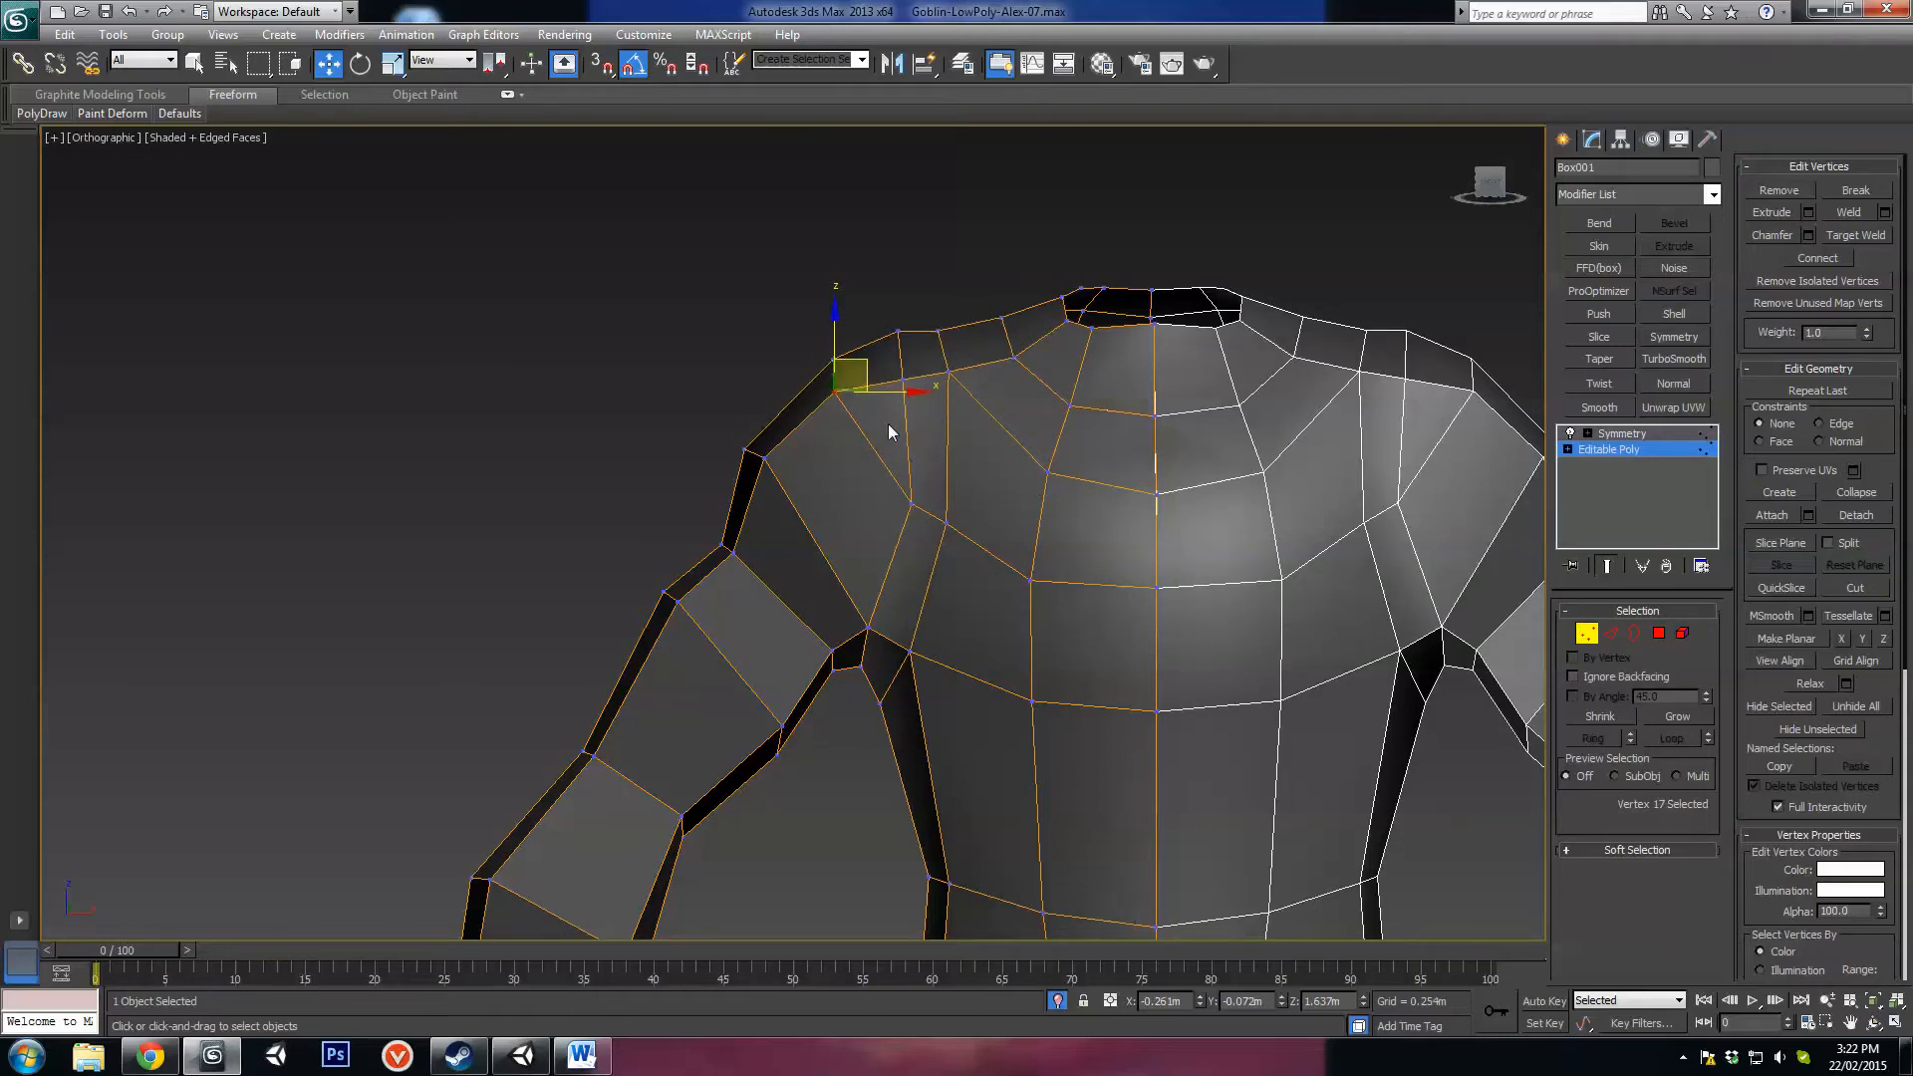
middle_click_drag(890, 431, 1097, 505)
scroll(1127, 457, "down", 4)
scroll(1050, 513, "up", 4)
middle_click_drag(981, 503, 1053, 442, "alt")
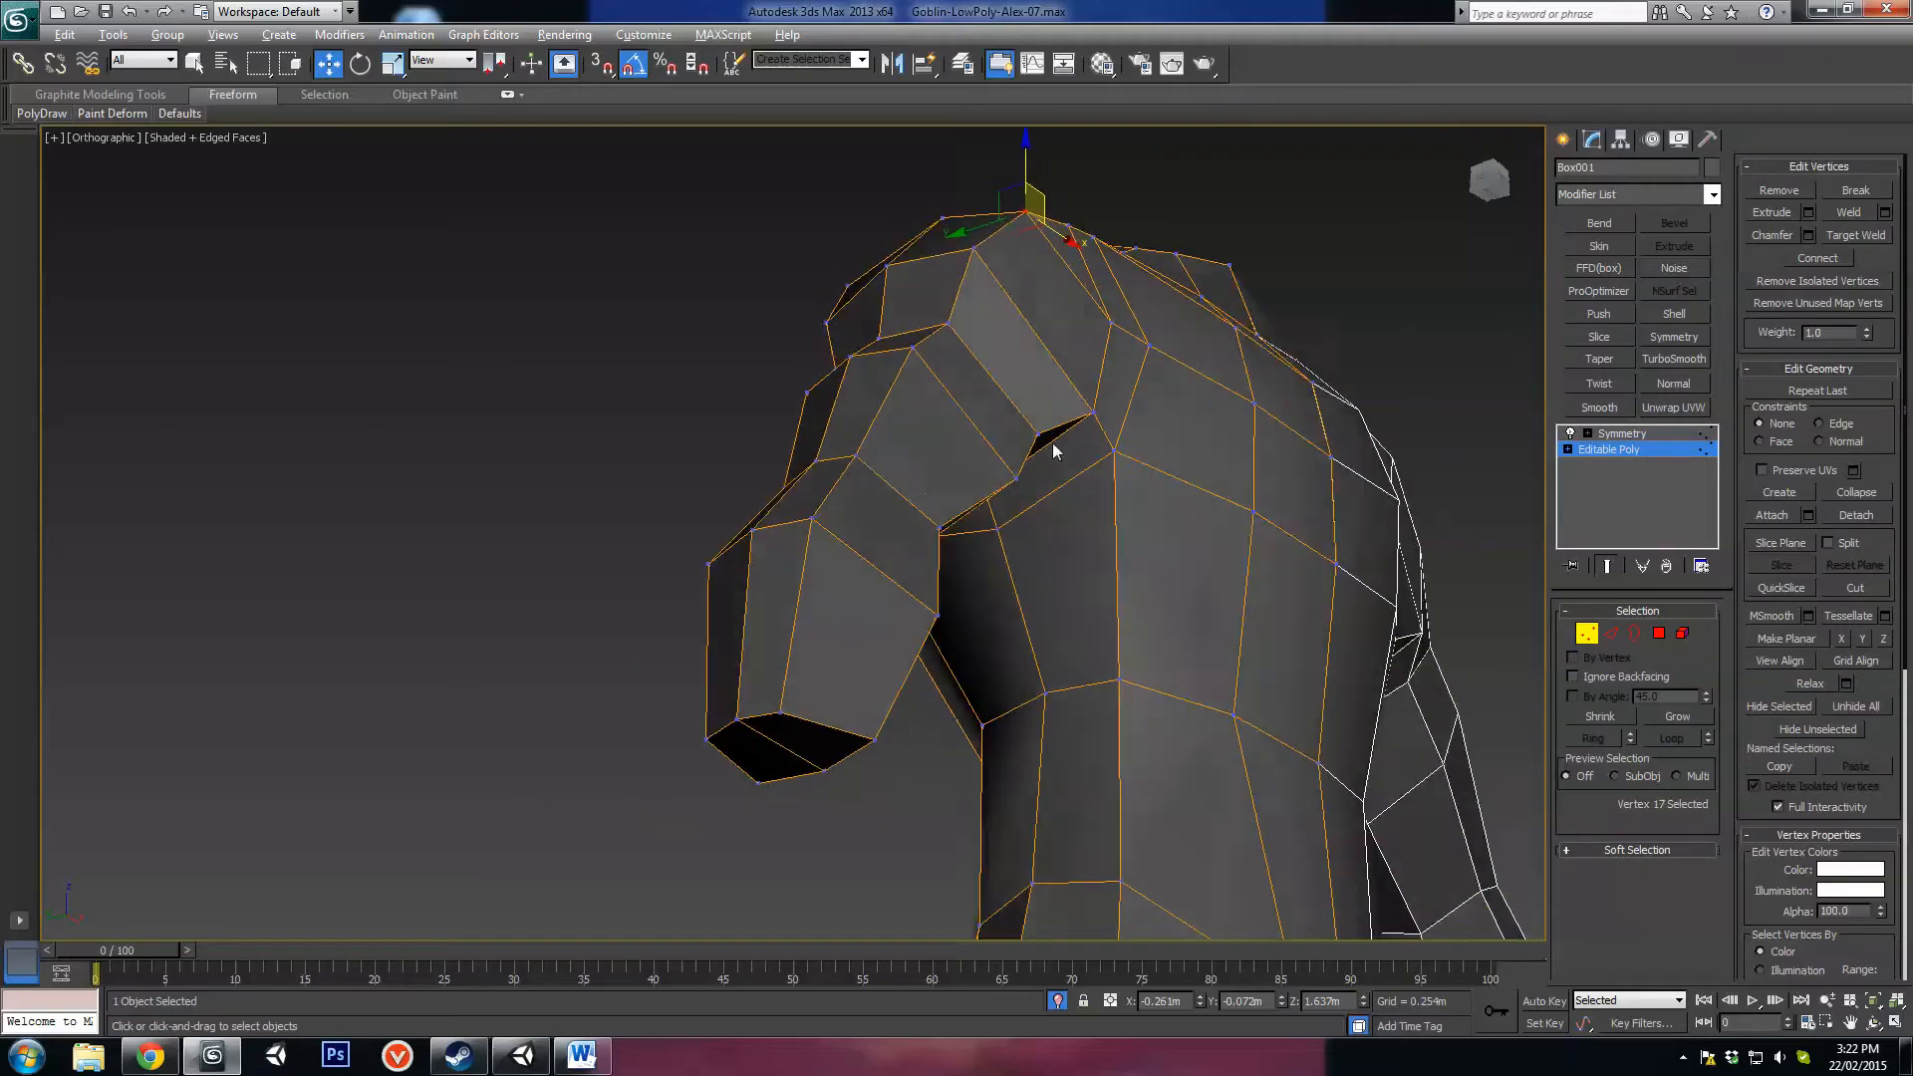
Step: Select the ring of edges across the arm and connect them with a new edge loop running lengthwise along the arm
left_click(1611, 633)
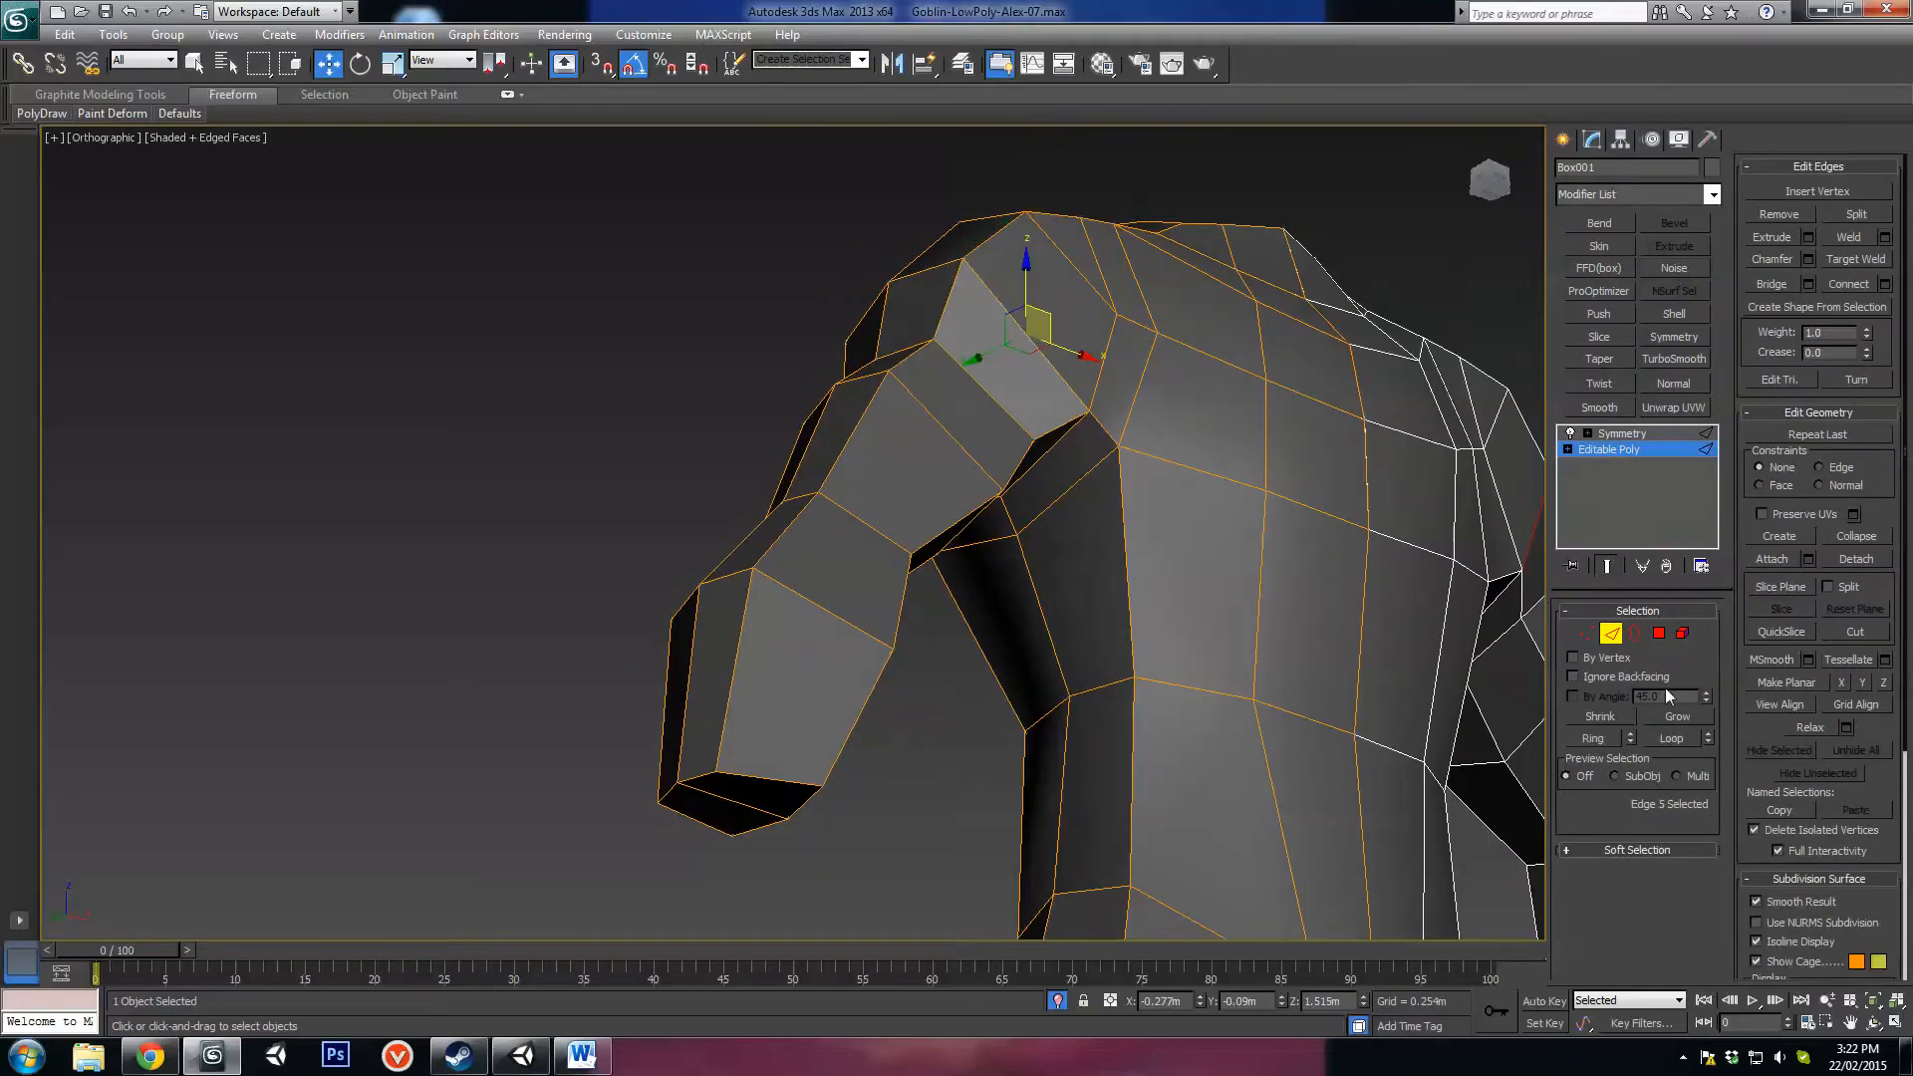
left_click(1594, 739)
middle_click_drag(1195, 640, 900, 636, "alt")
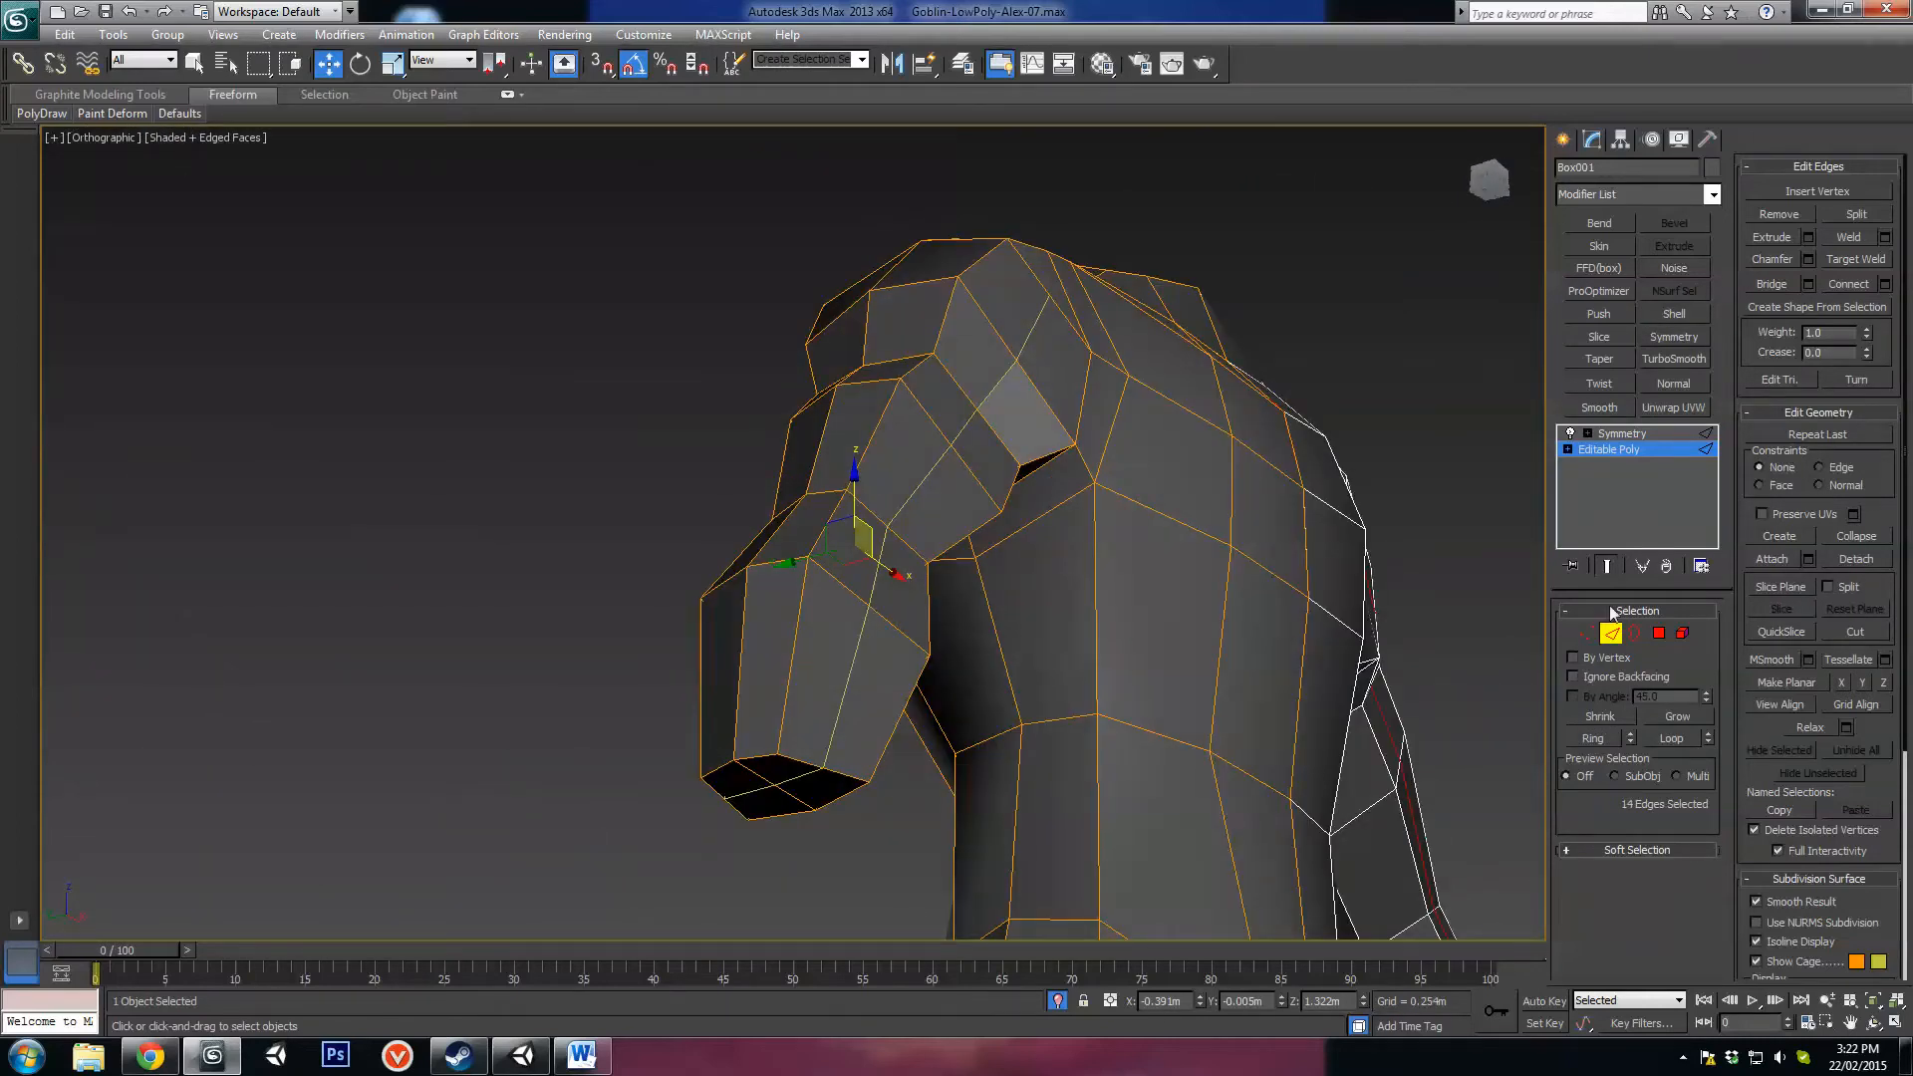
Step: Delete the four polygons capping the wrist end of the arm
left_click(1659, 635)
left_click(819, 788)
left_click(782, 766, "ctrl")
left_click(738, 780, "ctrl")
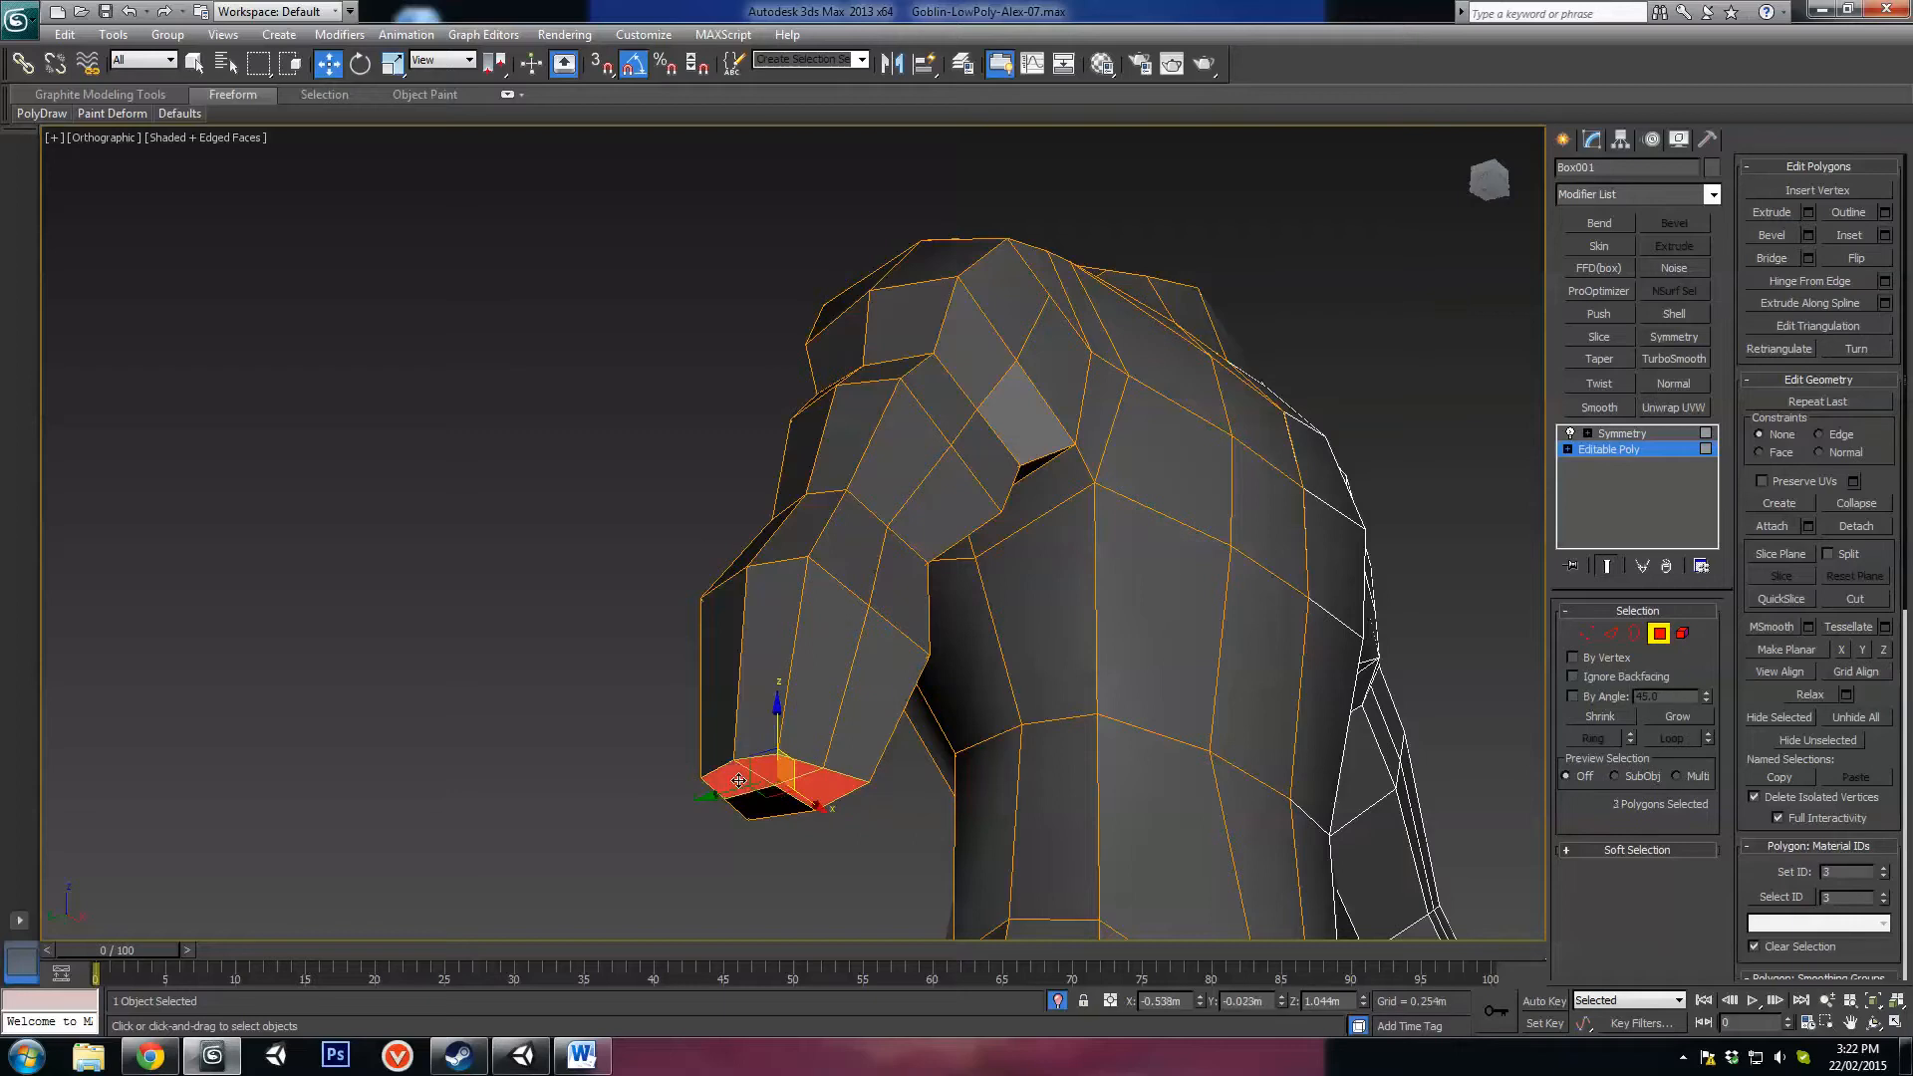
left_click(770, 808, "ctrl")
key("ctrl+d")
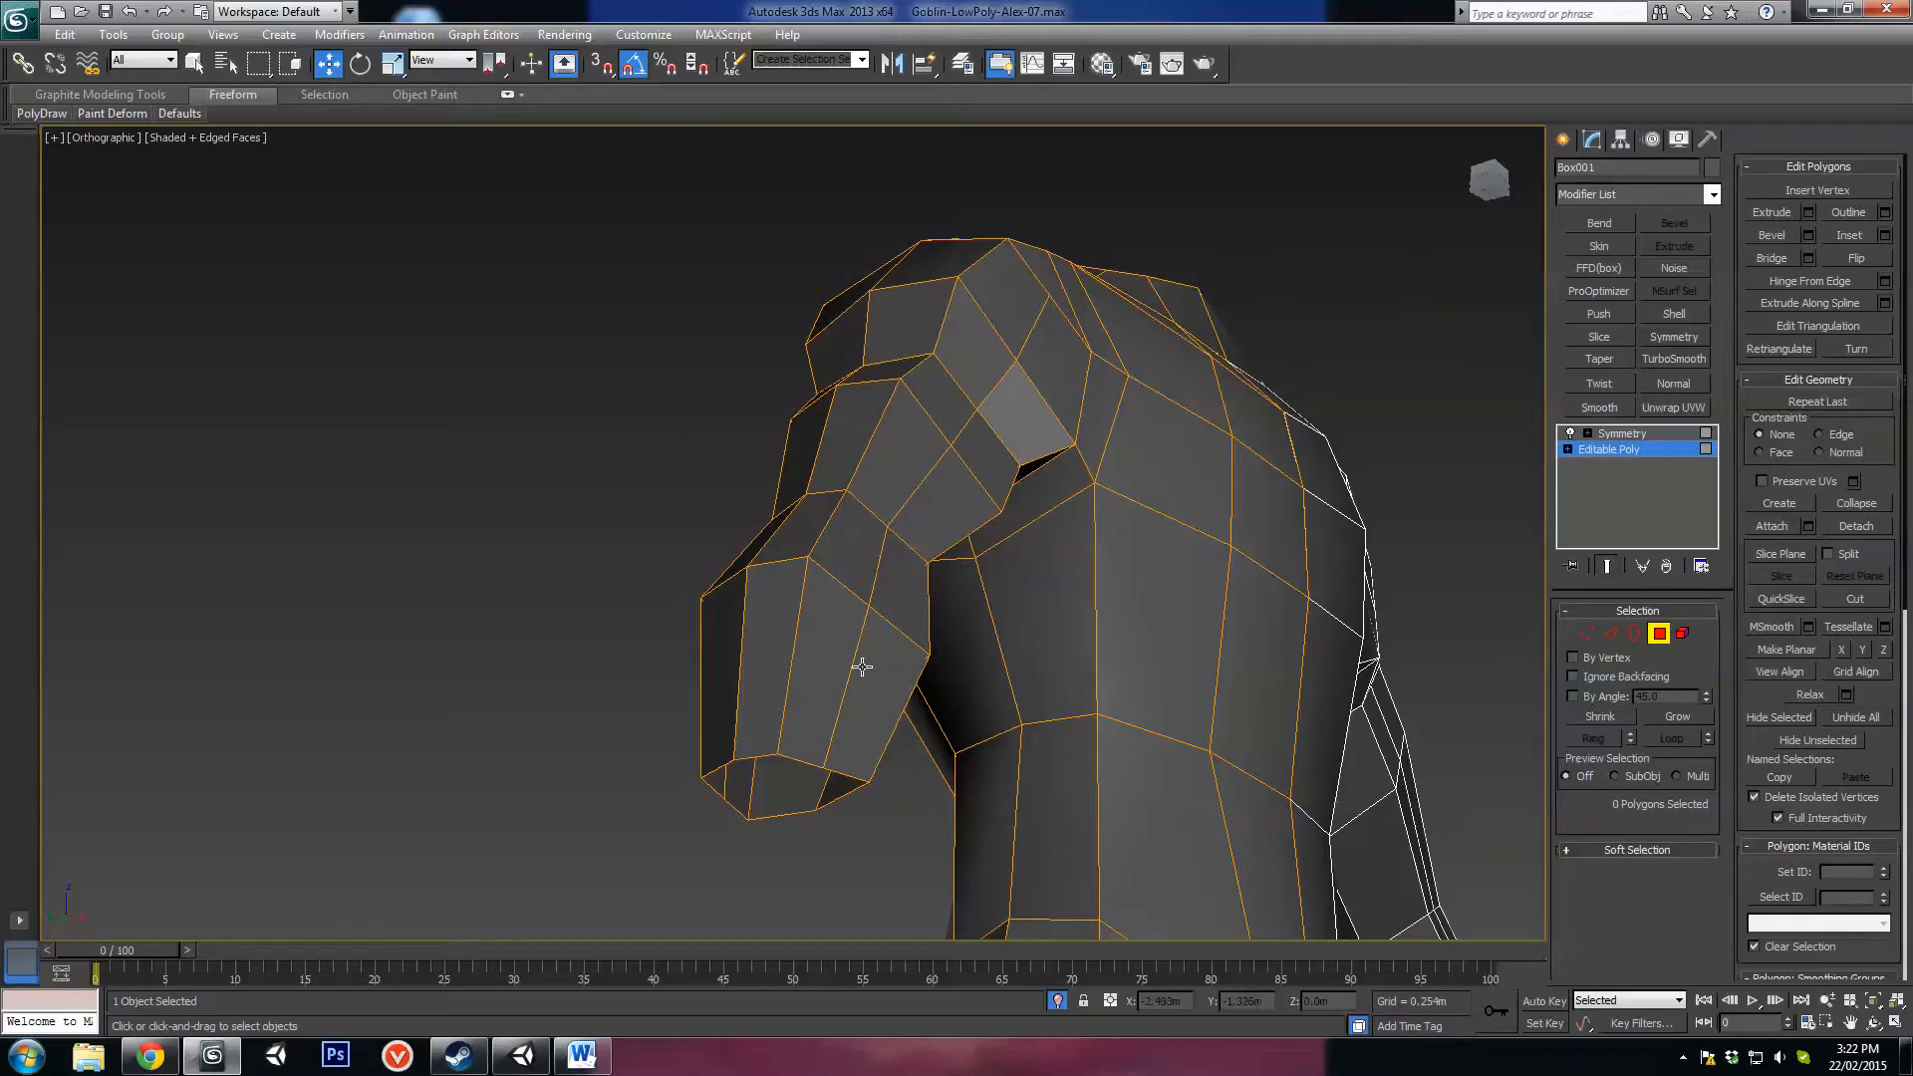
Step: Move the lengthwise edge loop on the front of the arm slightly outward, and select the four edges along the arm's inner side
key("2")
middle_click_drag(878, 666, 922, 676, "alt")
double_click(861, 667)
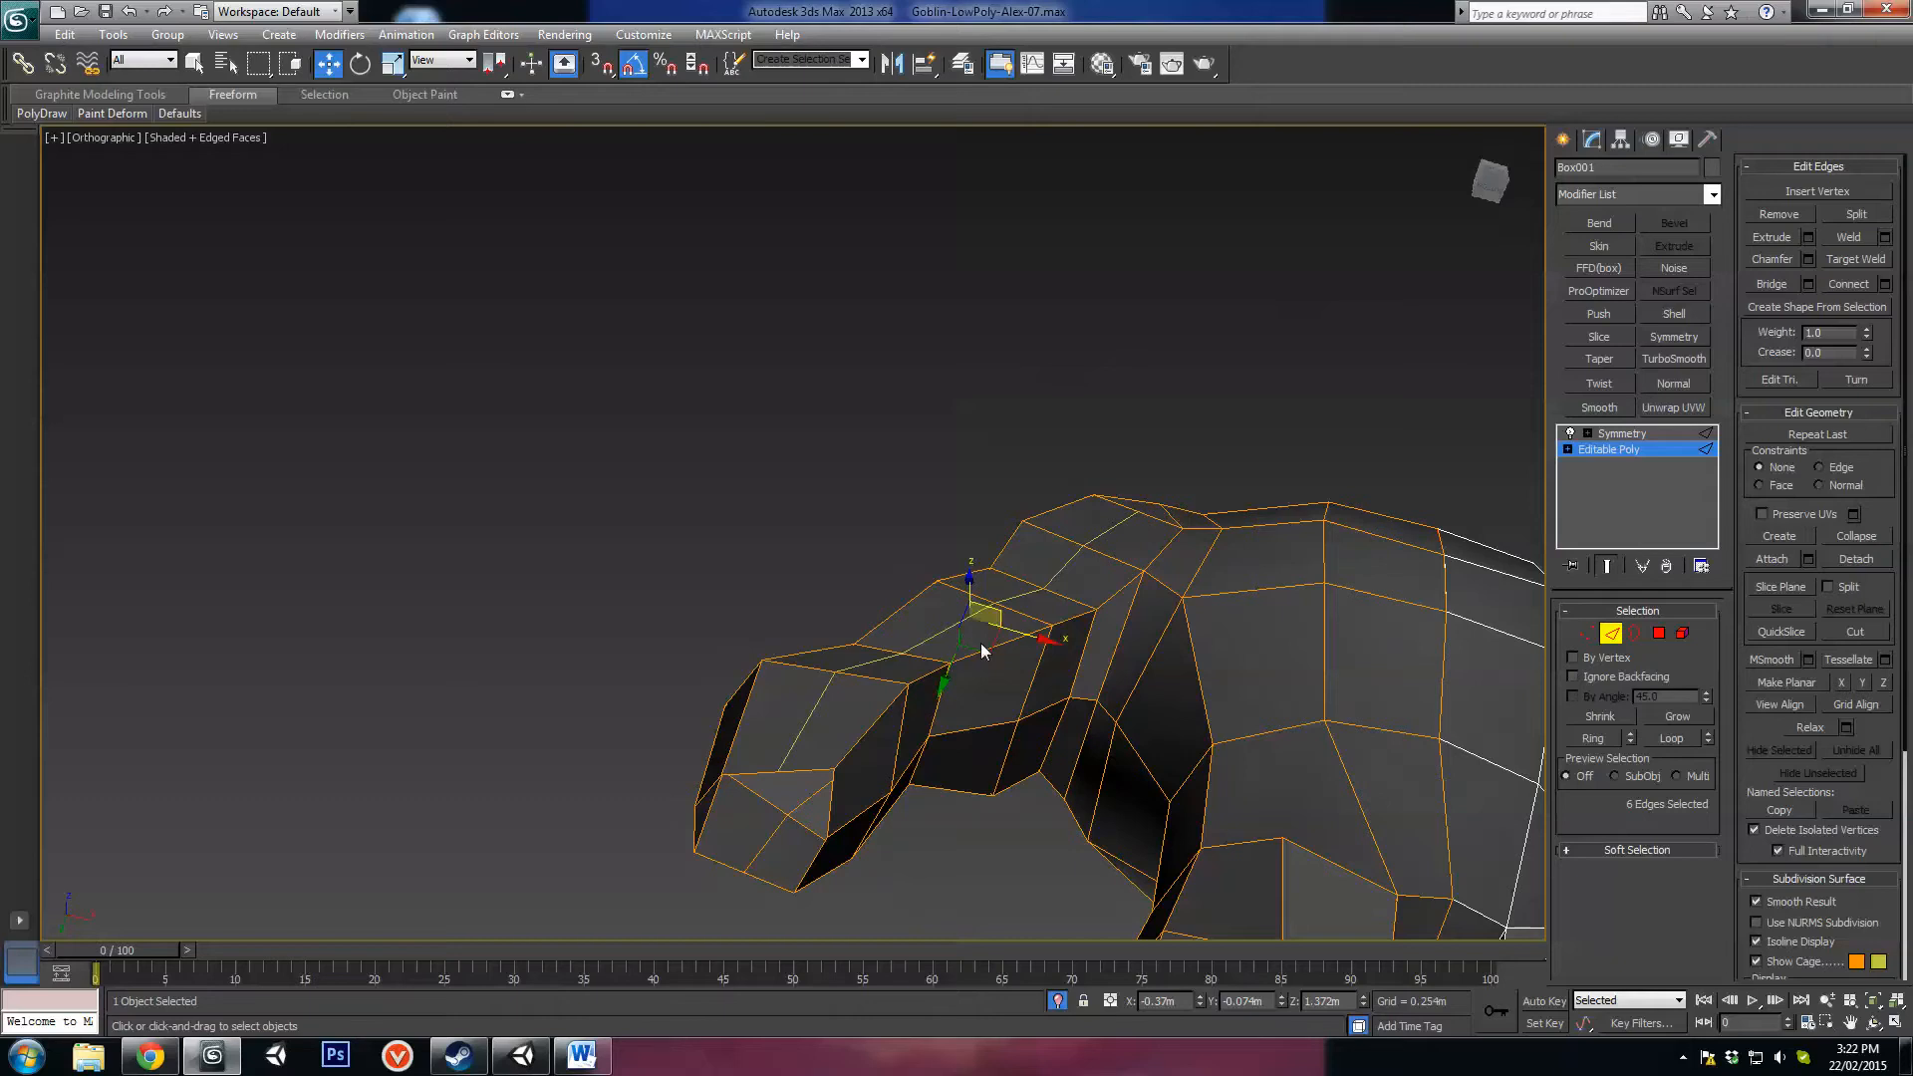
left_click_drag(986, 649, 976, 626)
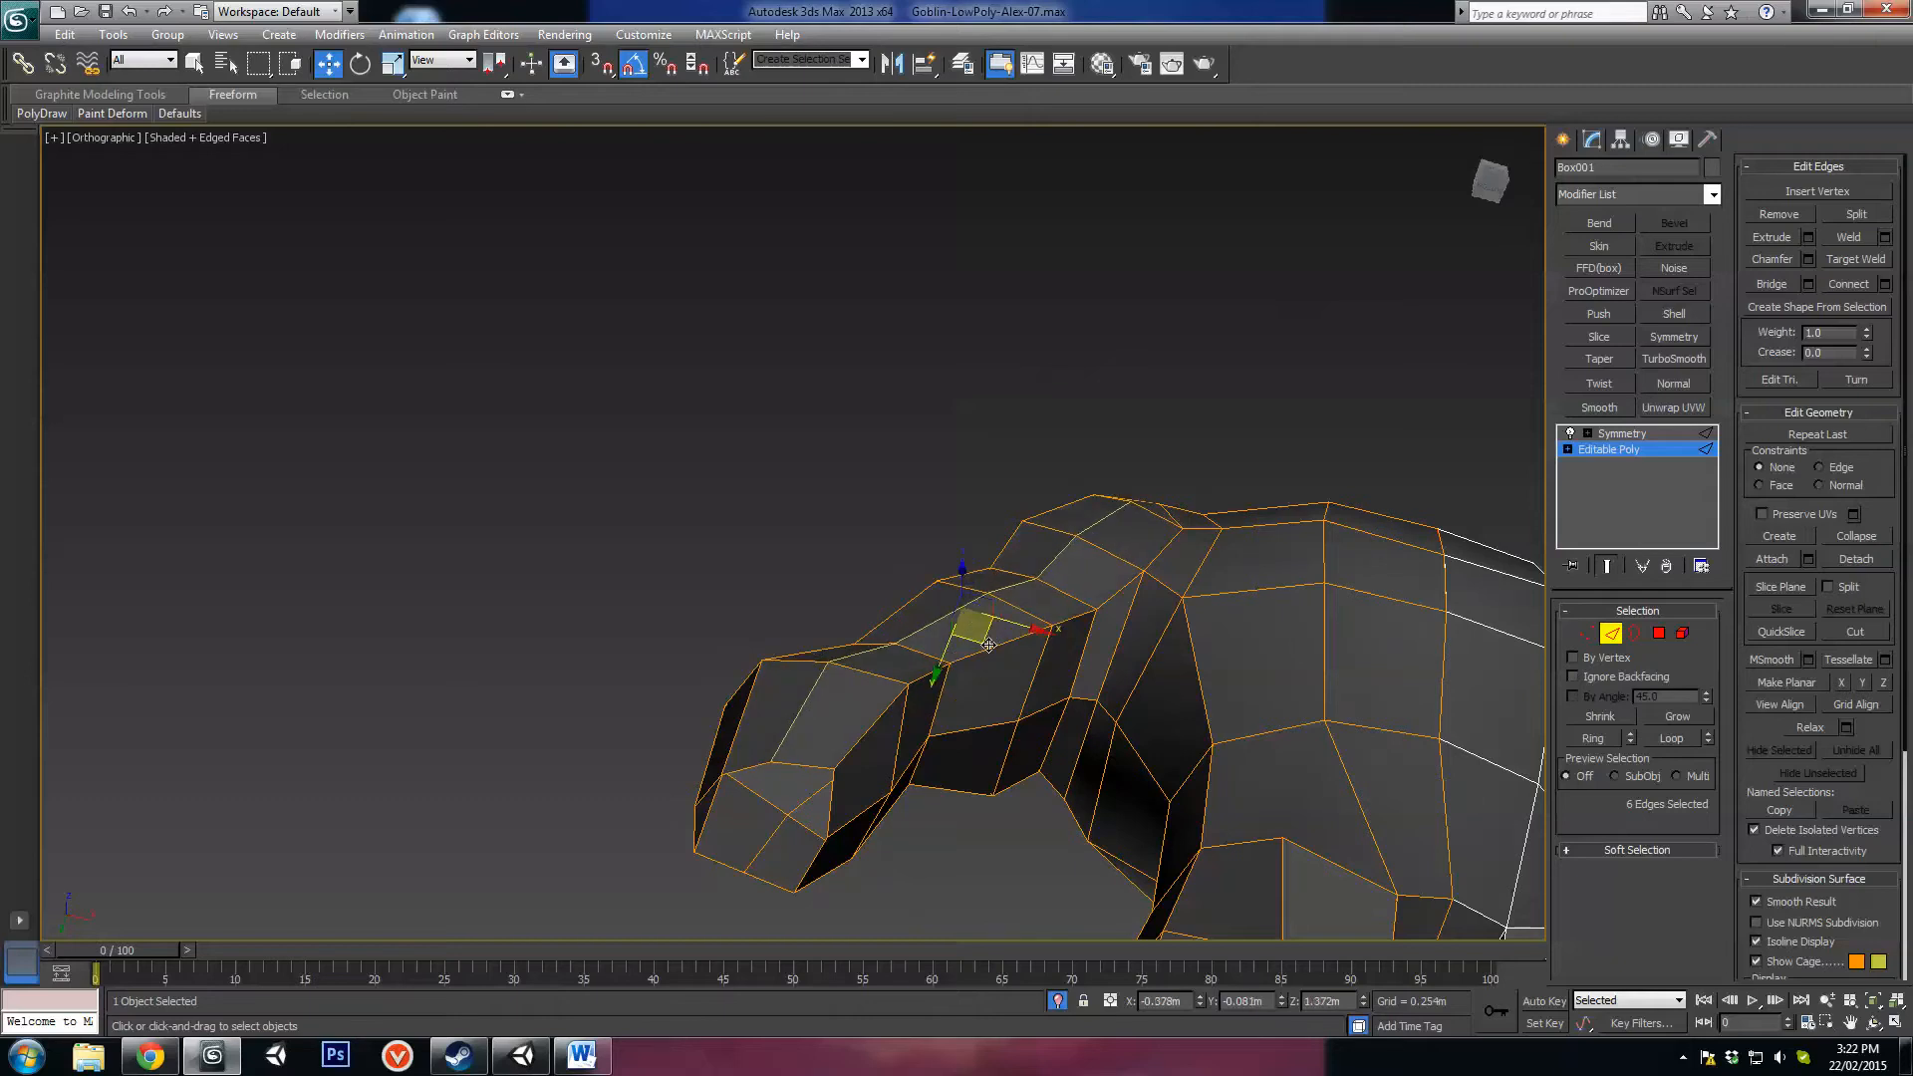
left_click(1075, 616)
left_click(1004, 641, "ctrl")
left_click(928, 676, "ctrl")
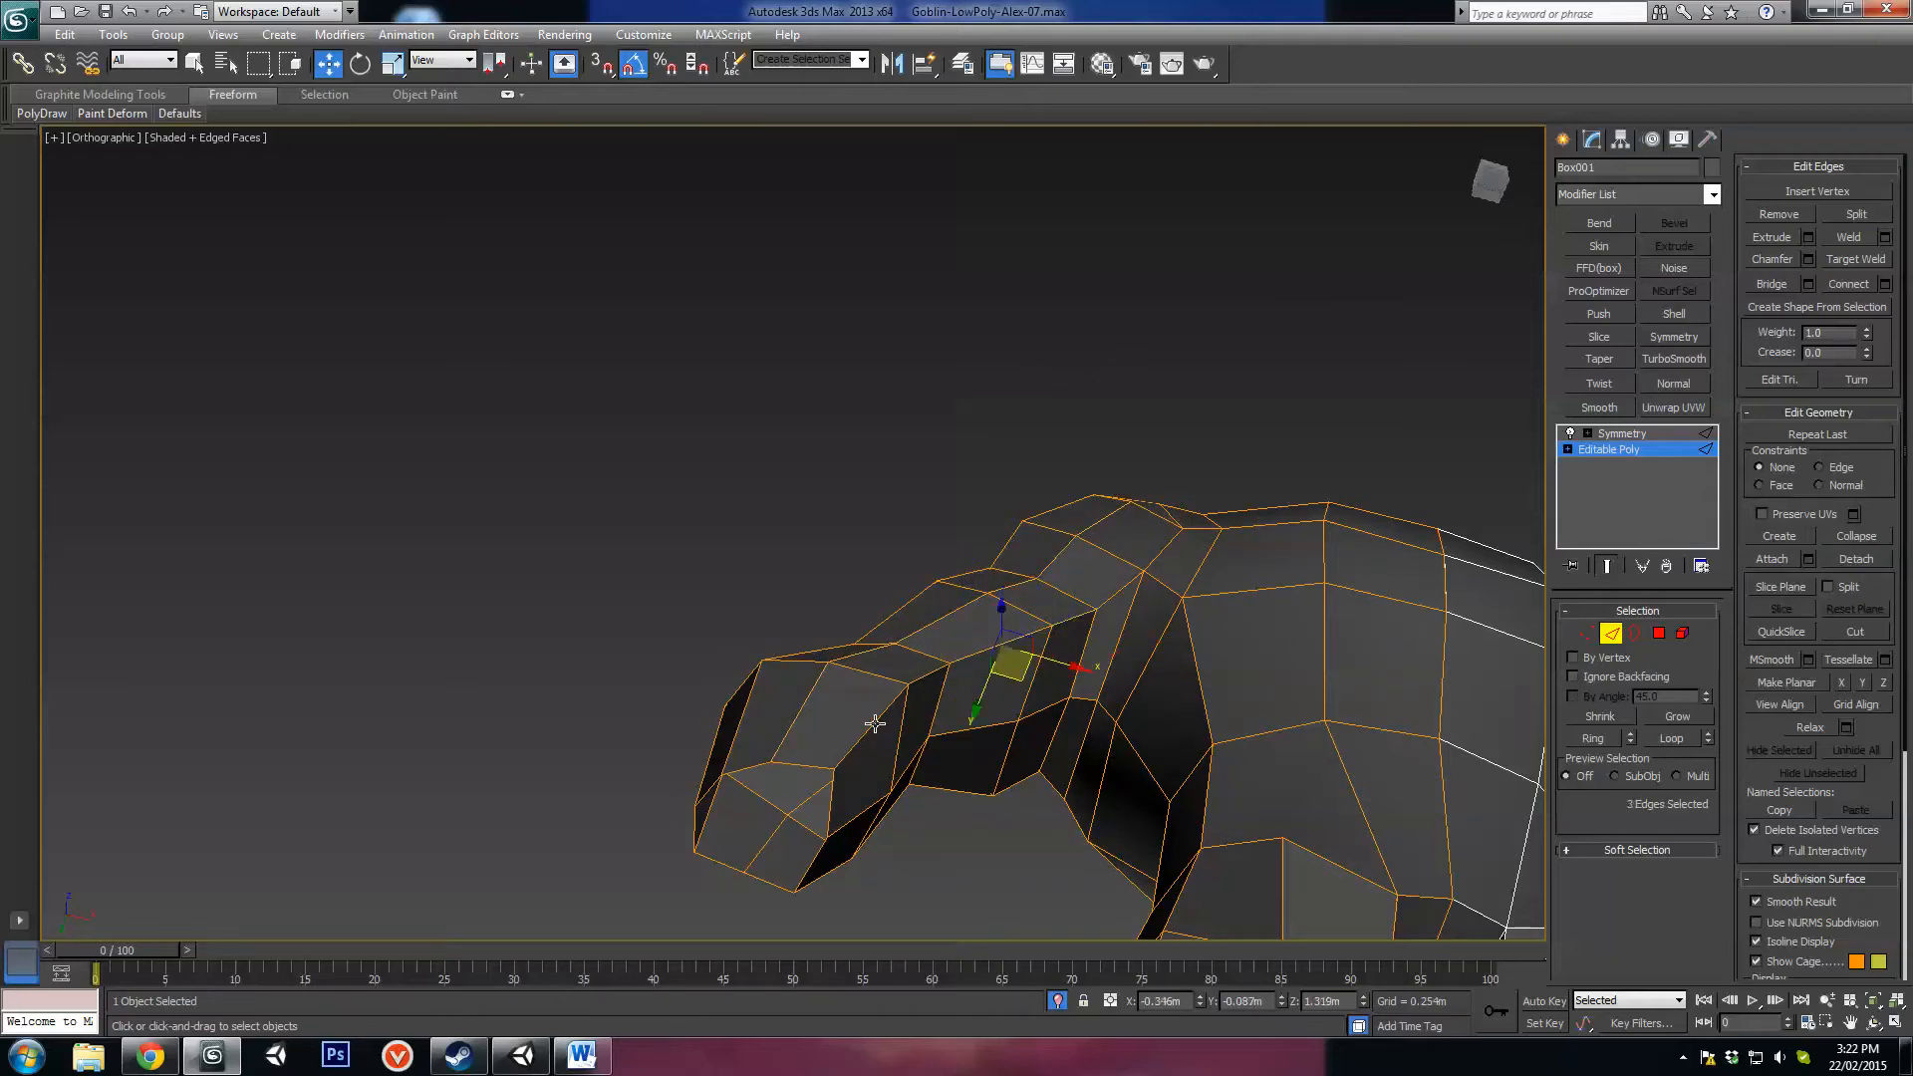
left_click(875, 725, "ctrl")
Step: Move the new vertex on the front of the shoulder slightly outward and down
middle_click_drag(947, 749, 1011, 788, "alt")
middle_click_drag(995, 722, 1116, 443, "alt")
left_click(1094, 419)
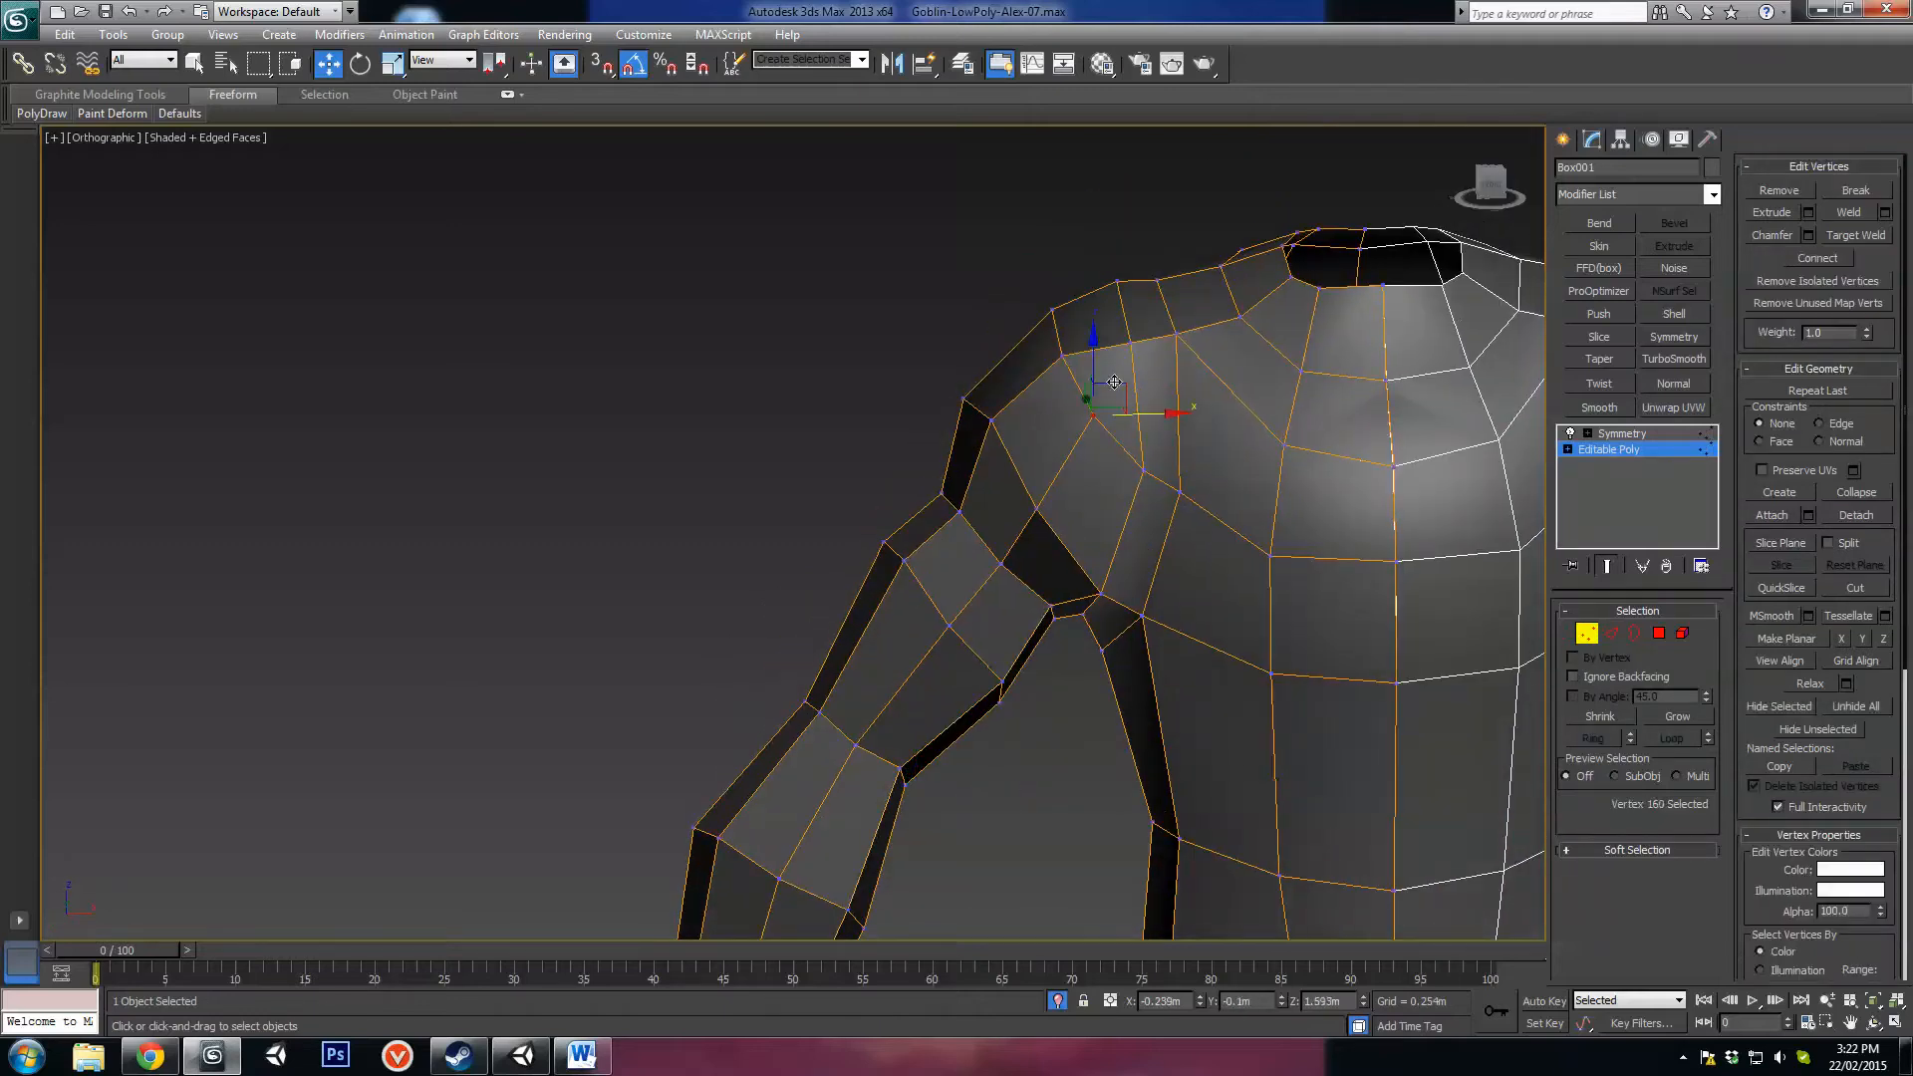
left_click_drag(1116, 406, 1093, 418)
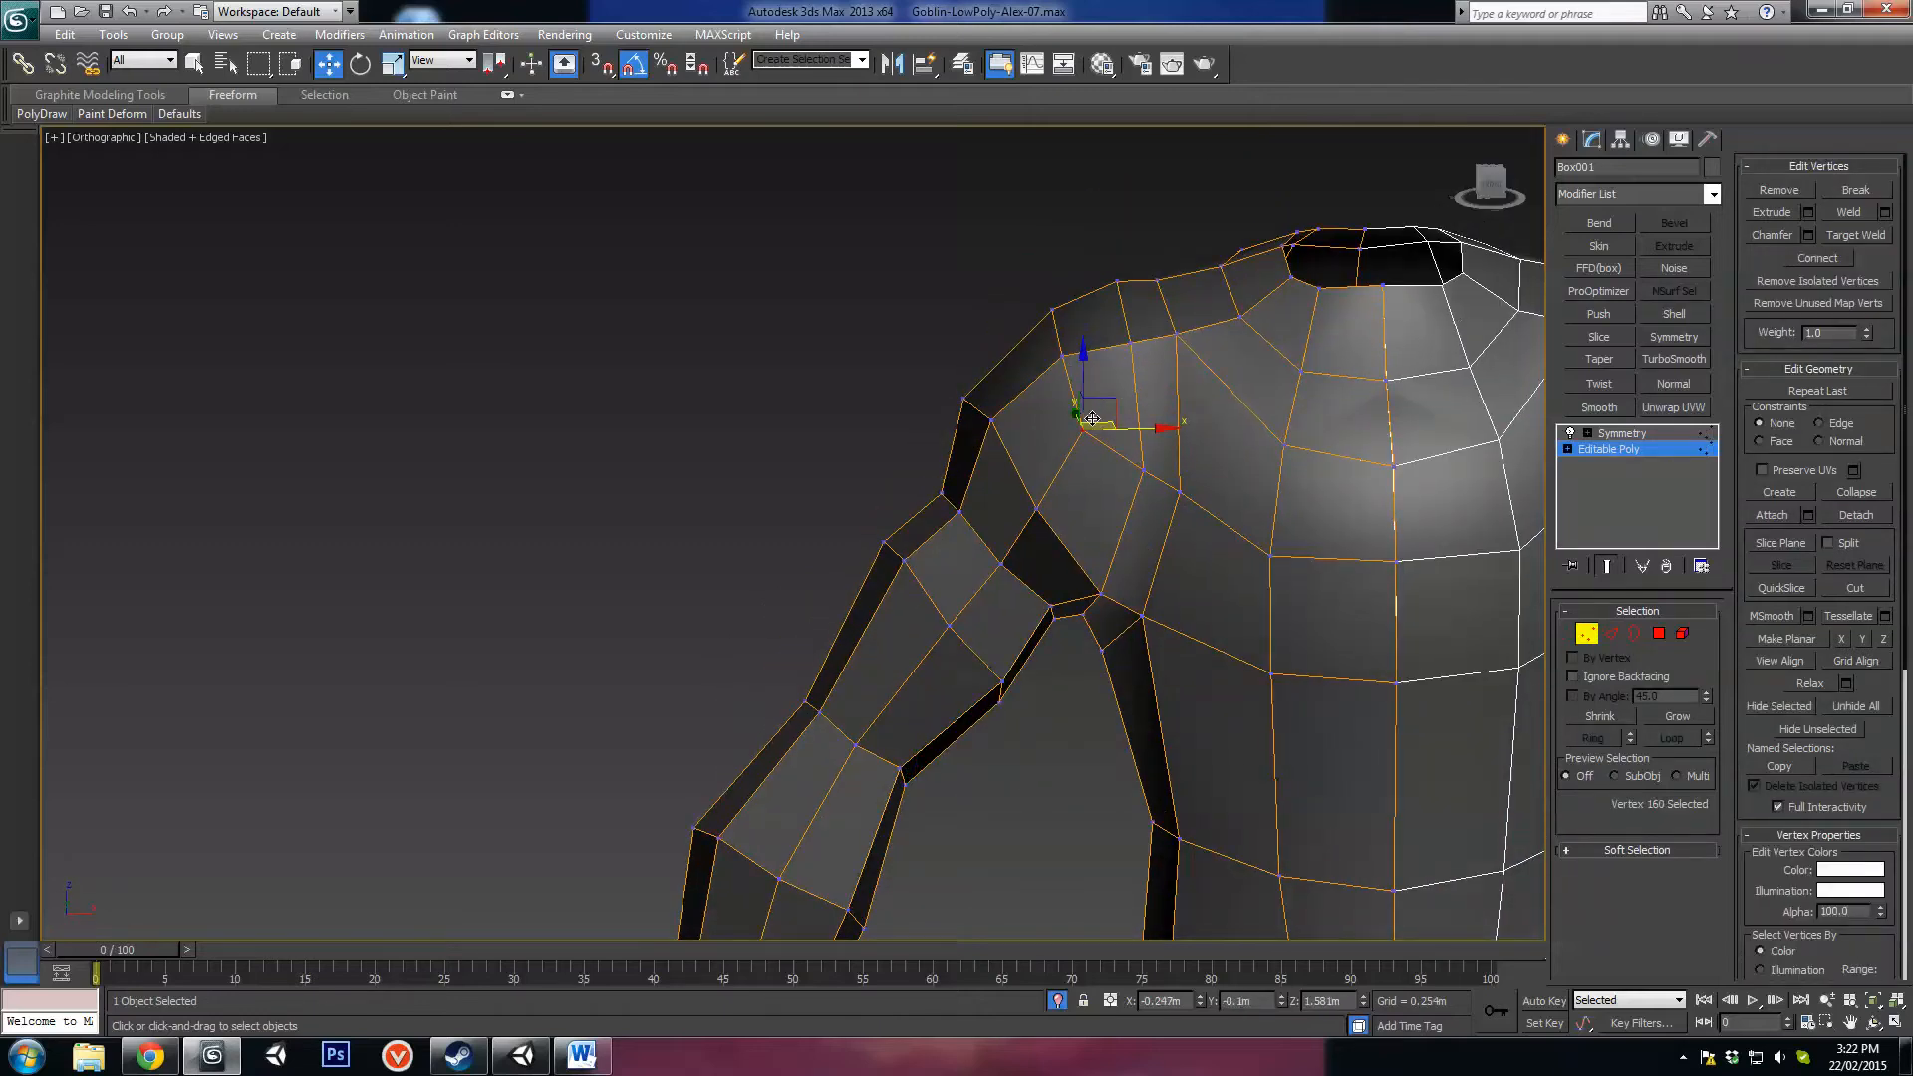
Step: Try to push the front shoulder vertex toward the back of the body, and undo the move
middle_click_drag(1162, 475, 1183, 465, "alt")
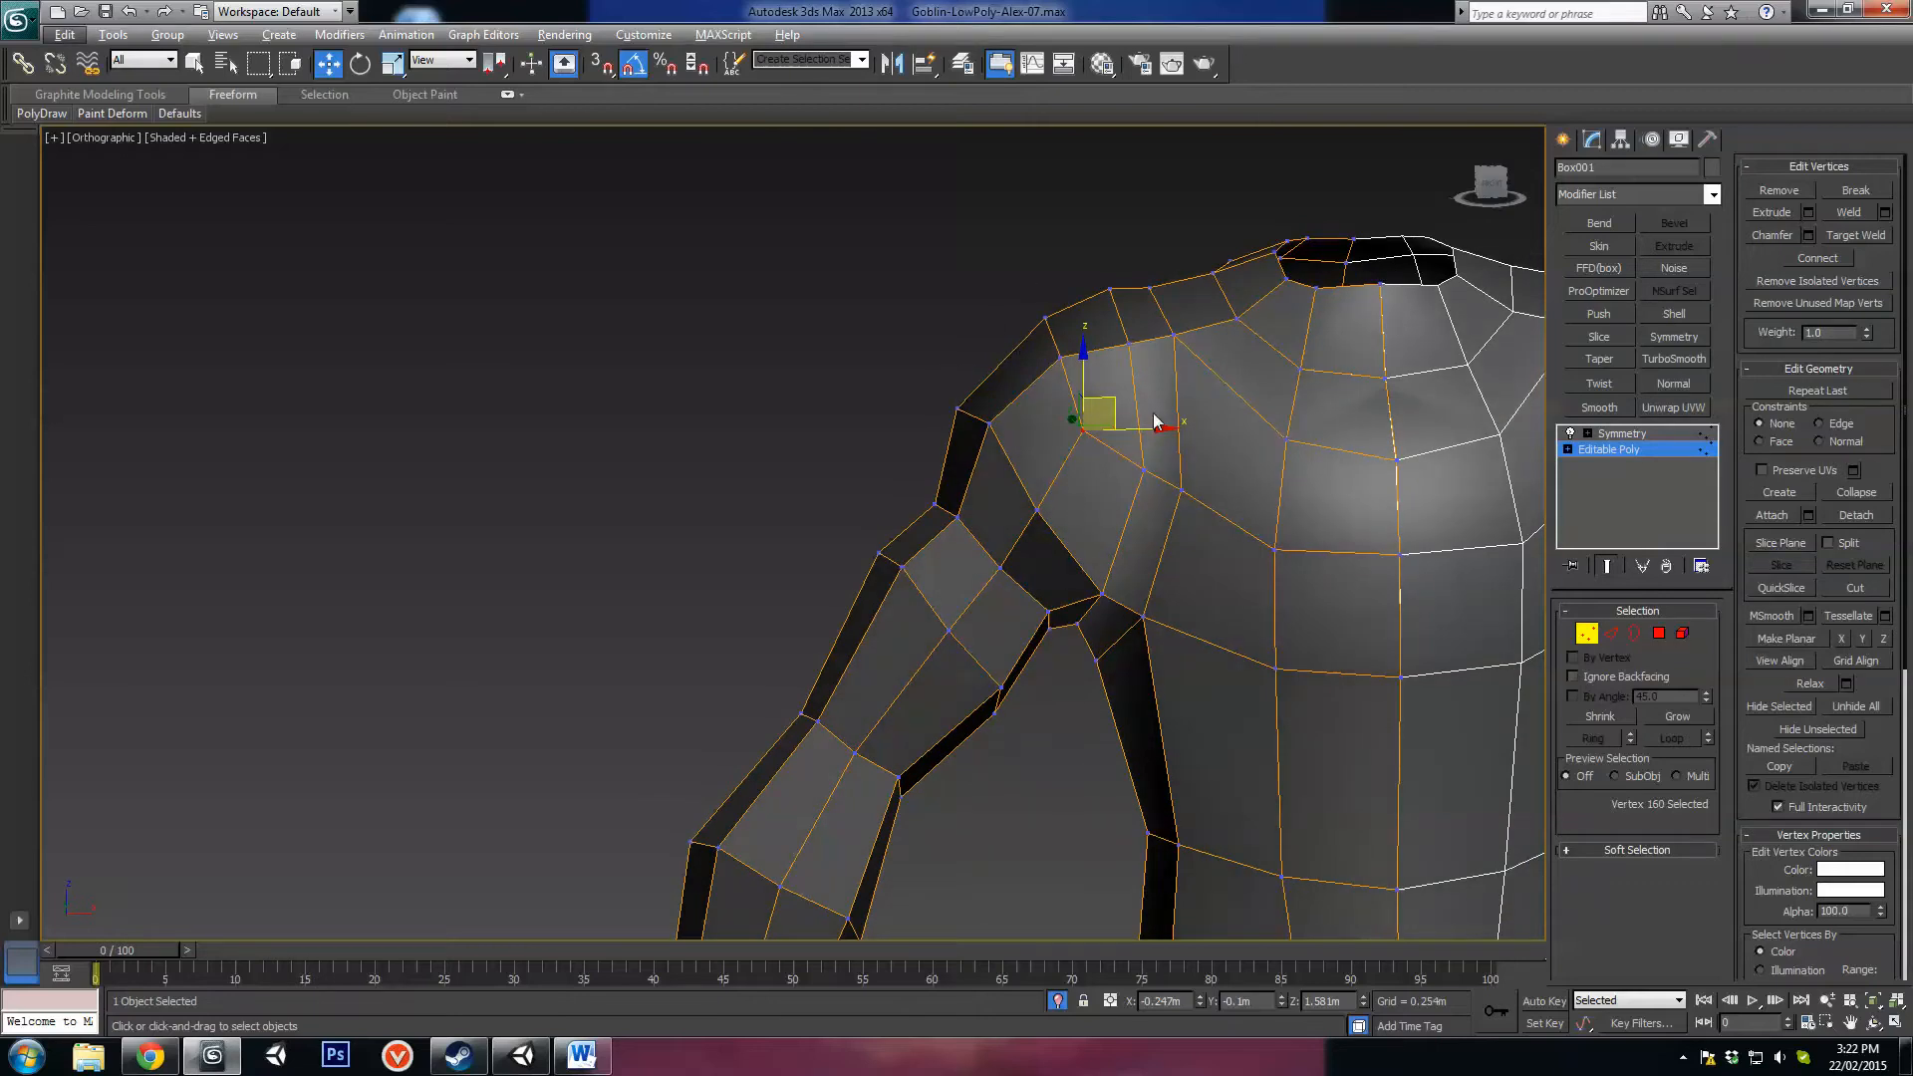
middle_click_drag(1155, 422, 1456, 511, "alt")
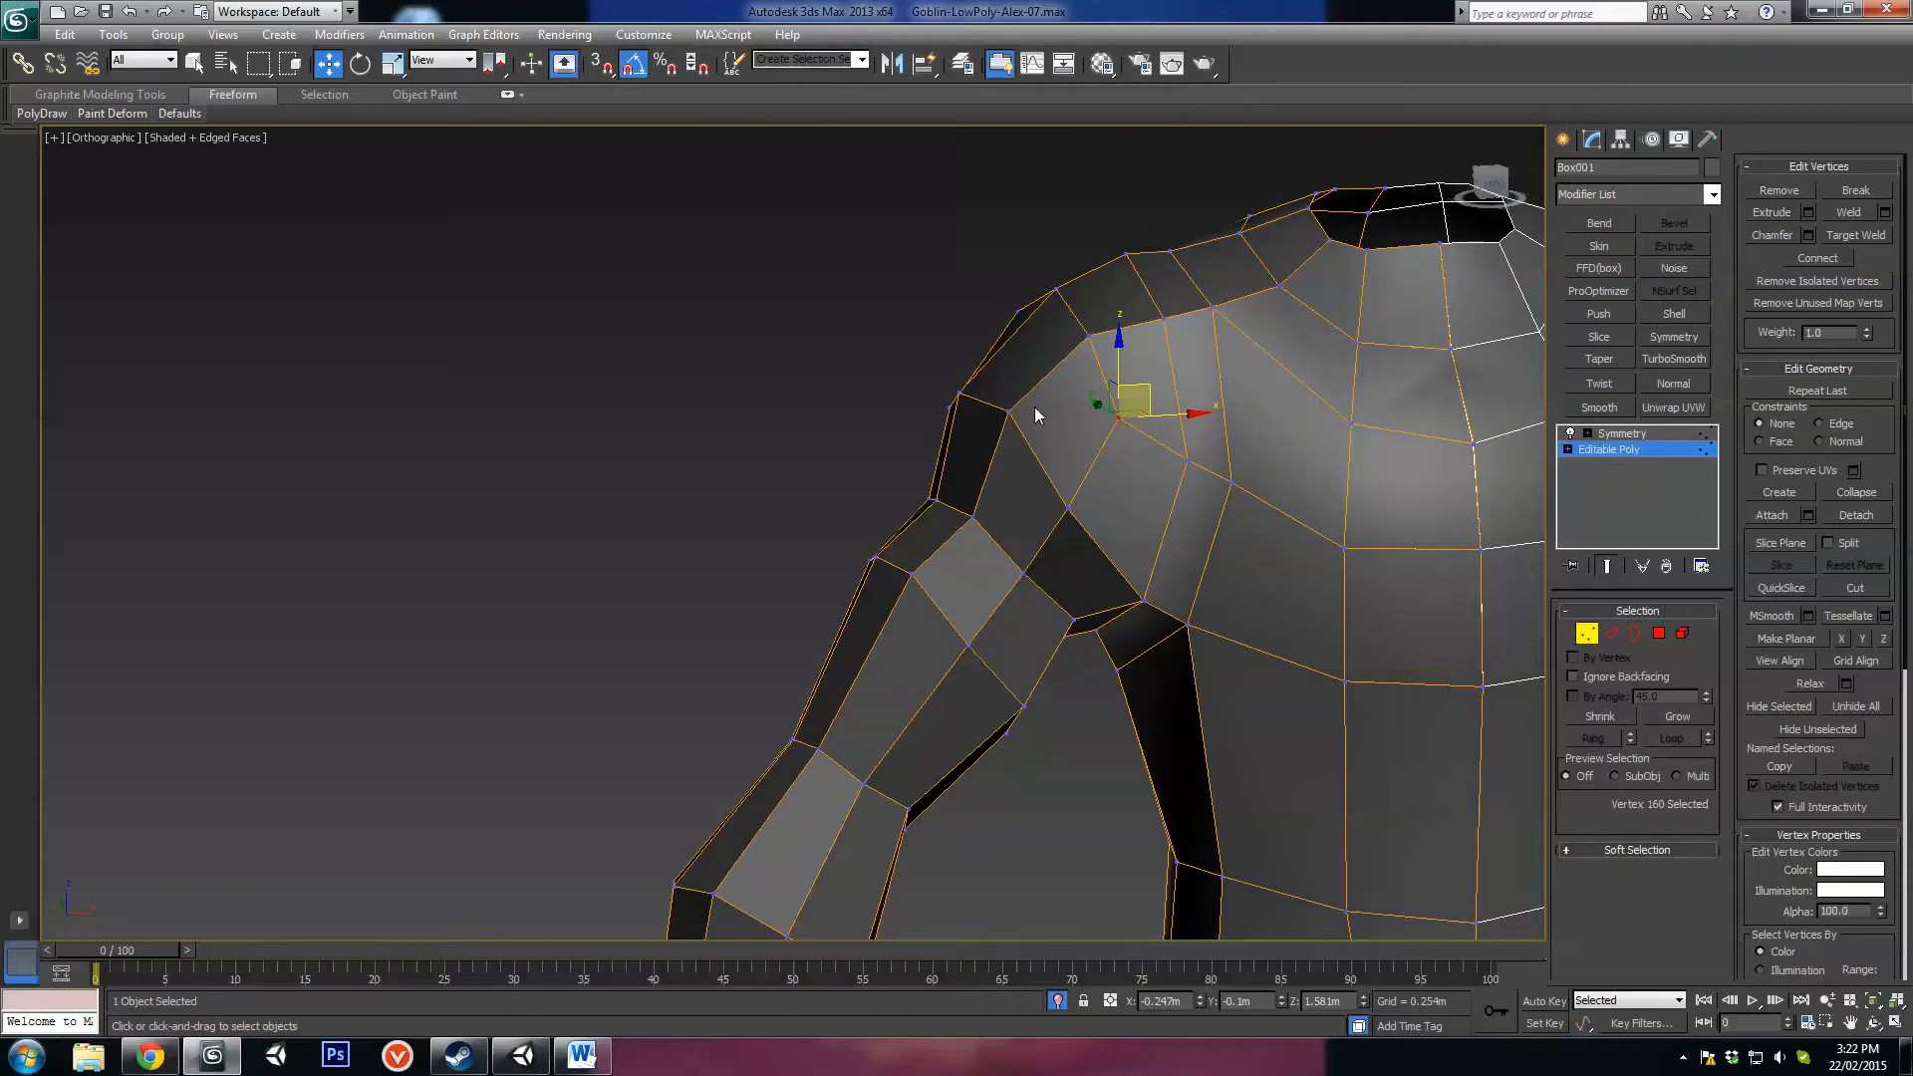
middle_click_drag(1444, 468, 1294, 528, "alt")
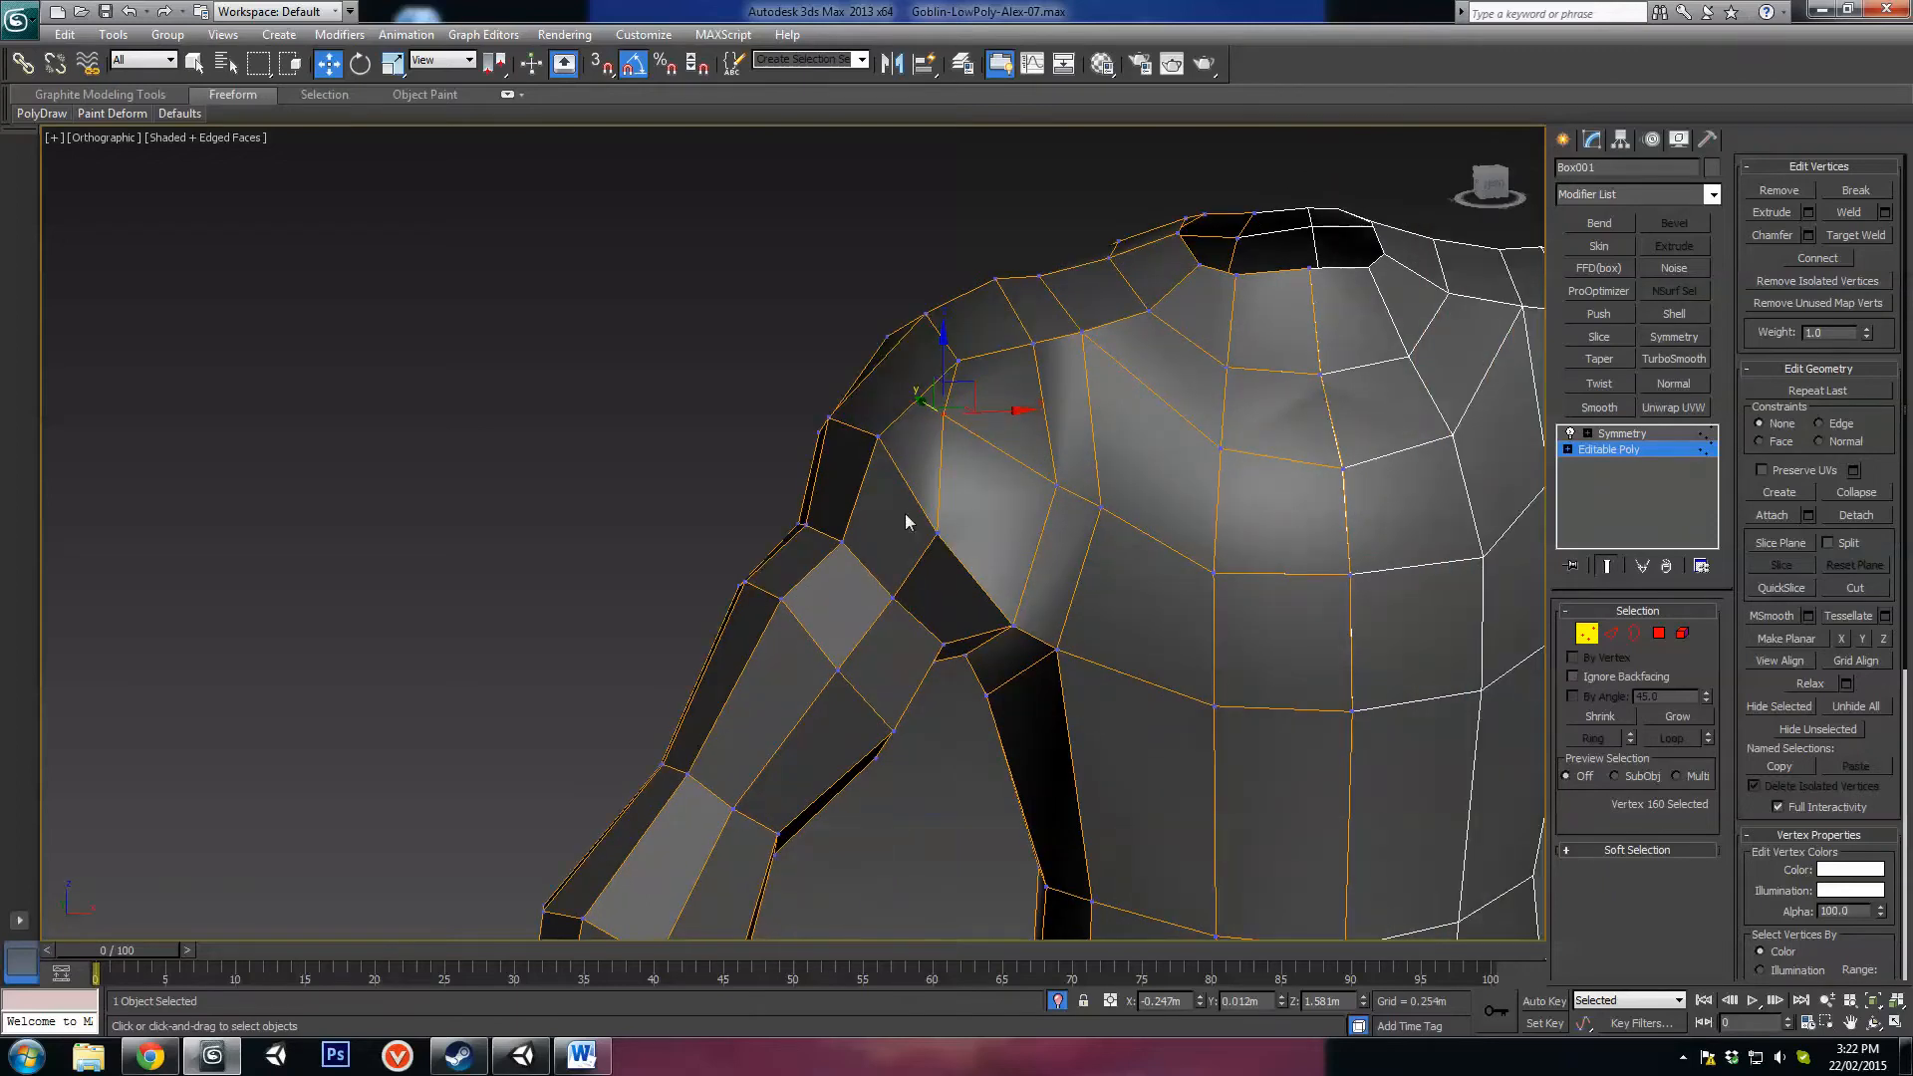
key("ctrl+z")
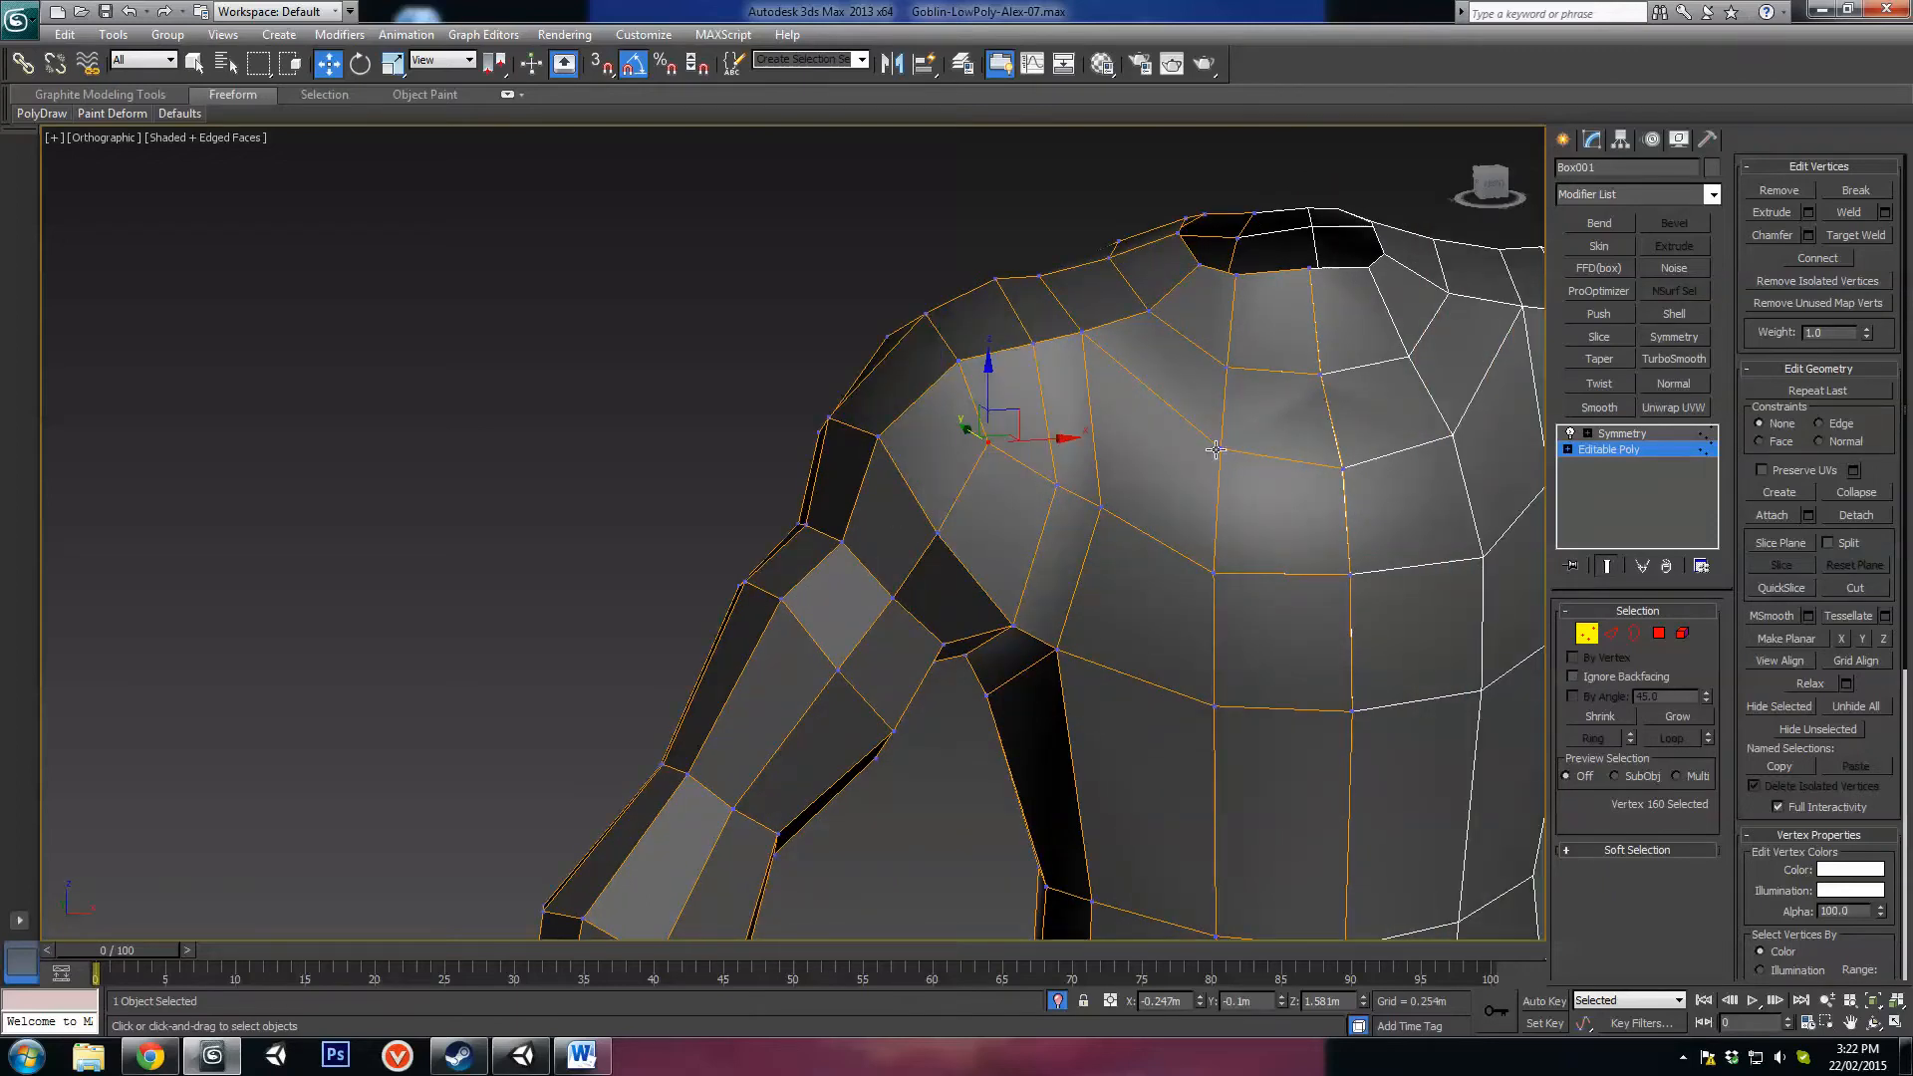
Step: Move the matching vertex on the back of the shoulder slightly outward and down
middle_click_drag(1138, 425, 1050, 367, "alt")
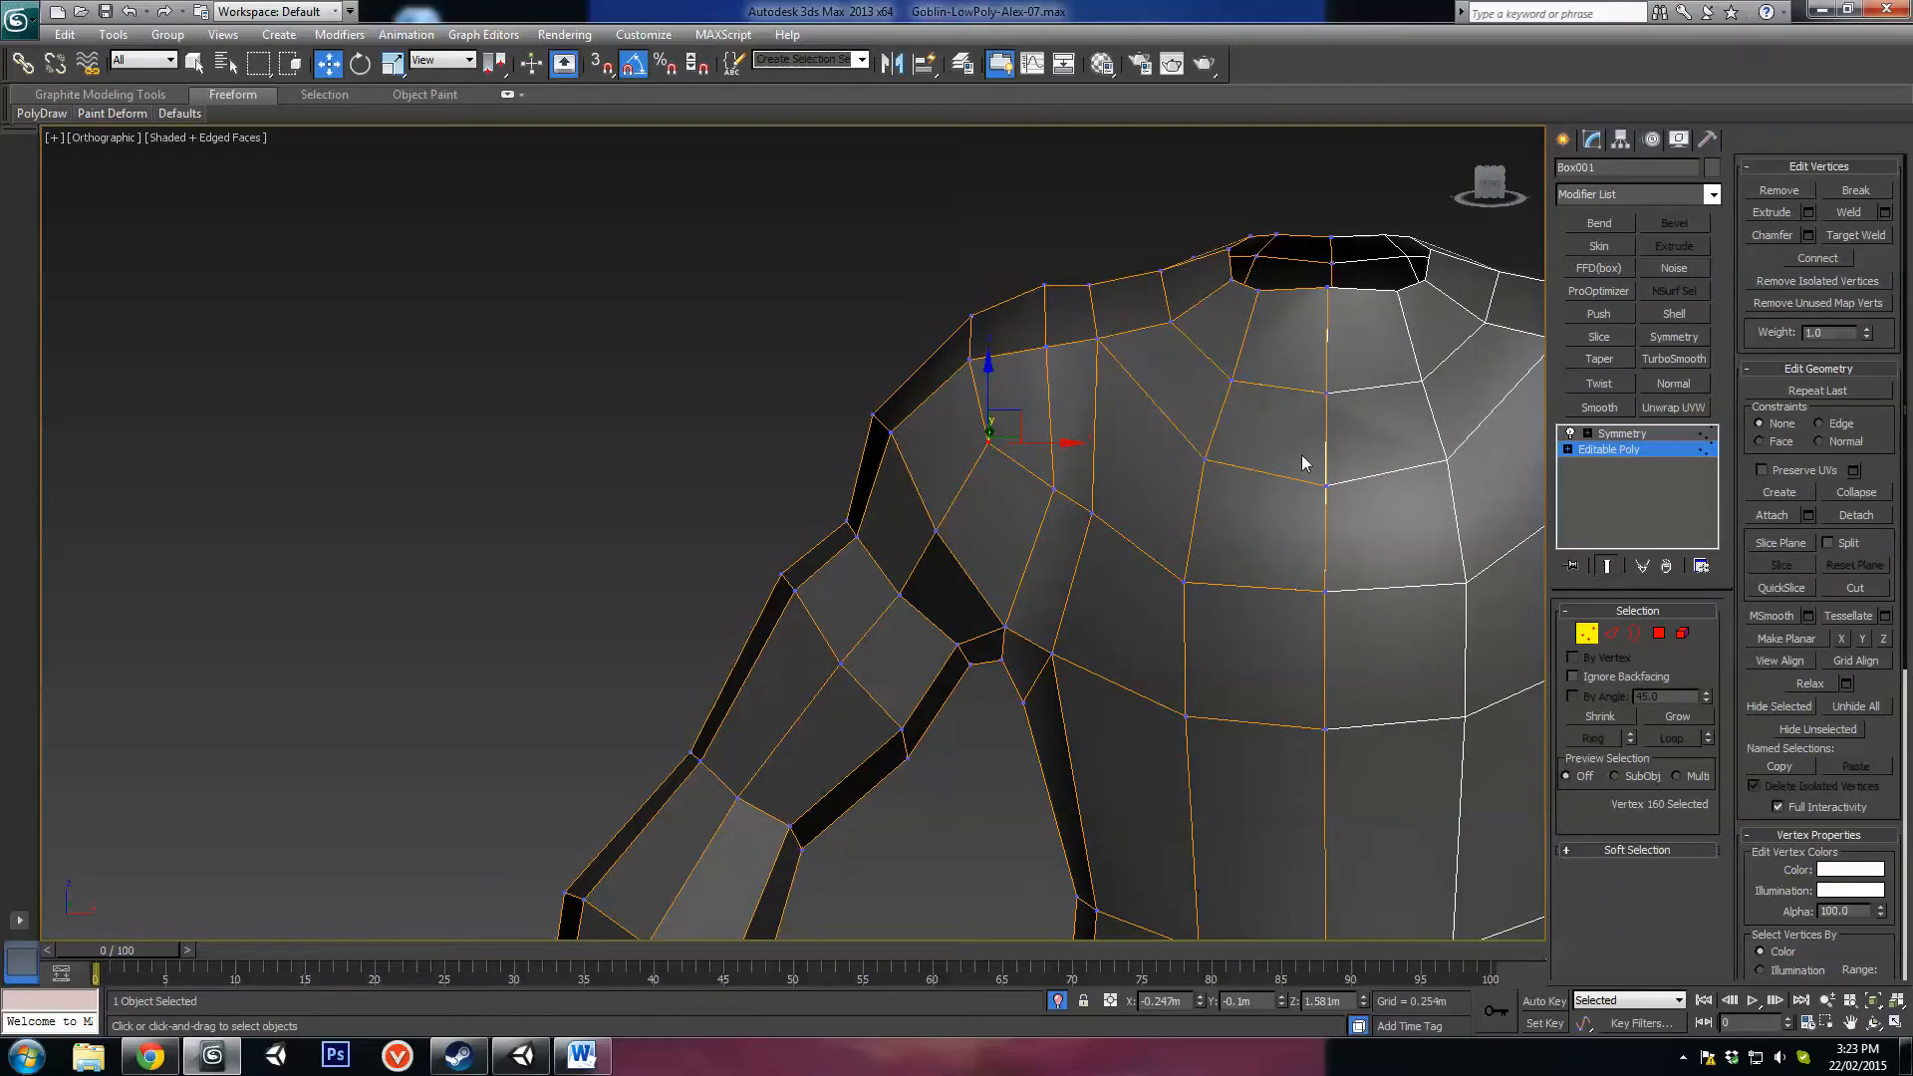
scroll(1305, 463, "down", 5)
middle_click_drag(1301, 468, 983, 469, "alt")
left_click(972, 464, "ctrl")
scroll(972, 468, "up", 4)
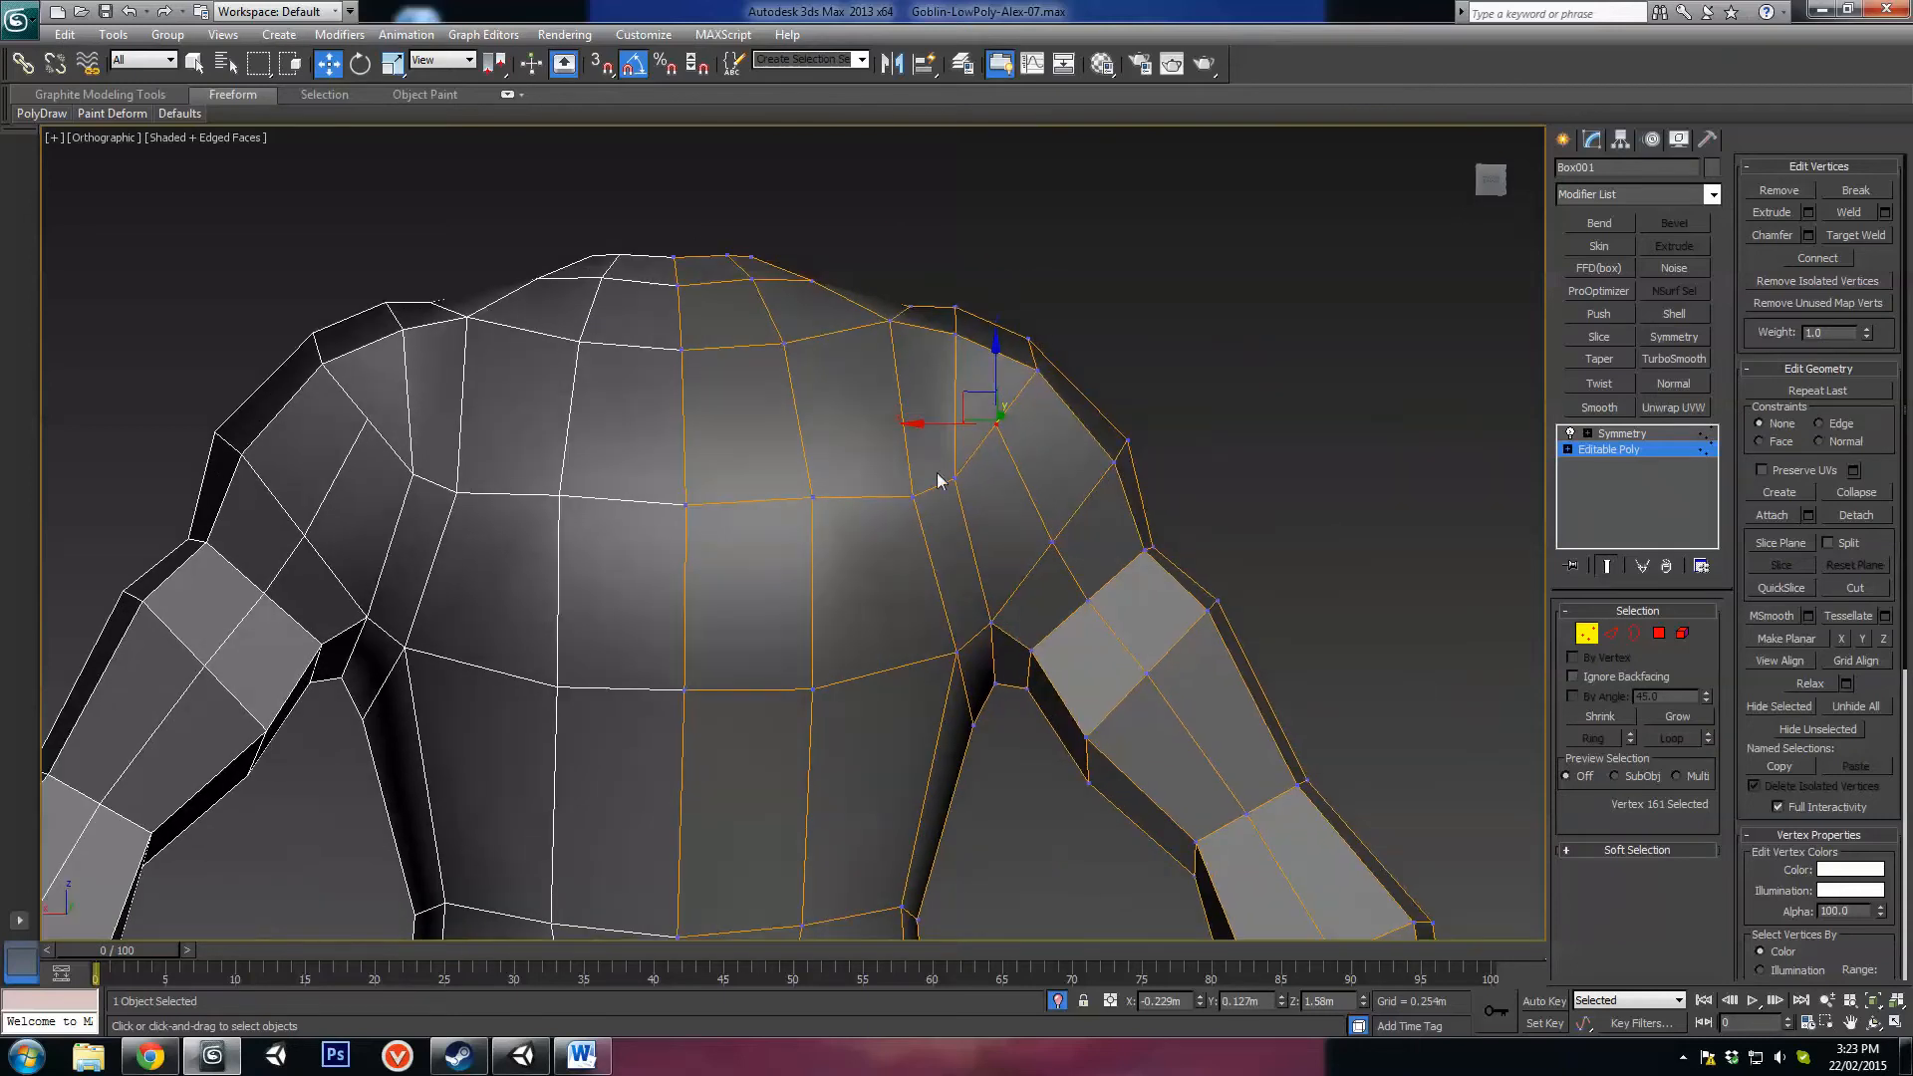
left_click_drag(973, 393, 1013, 439)
middle_click_drag(1027, 440, 807, 466, "alt")
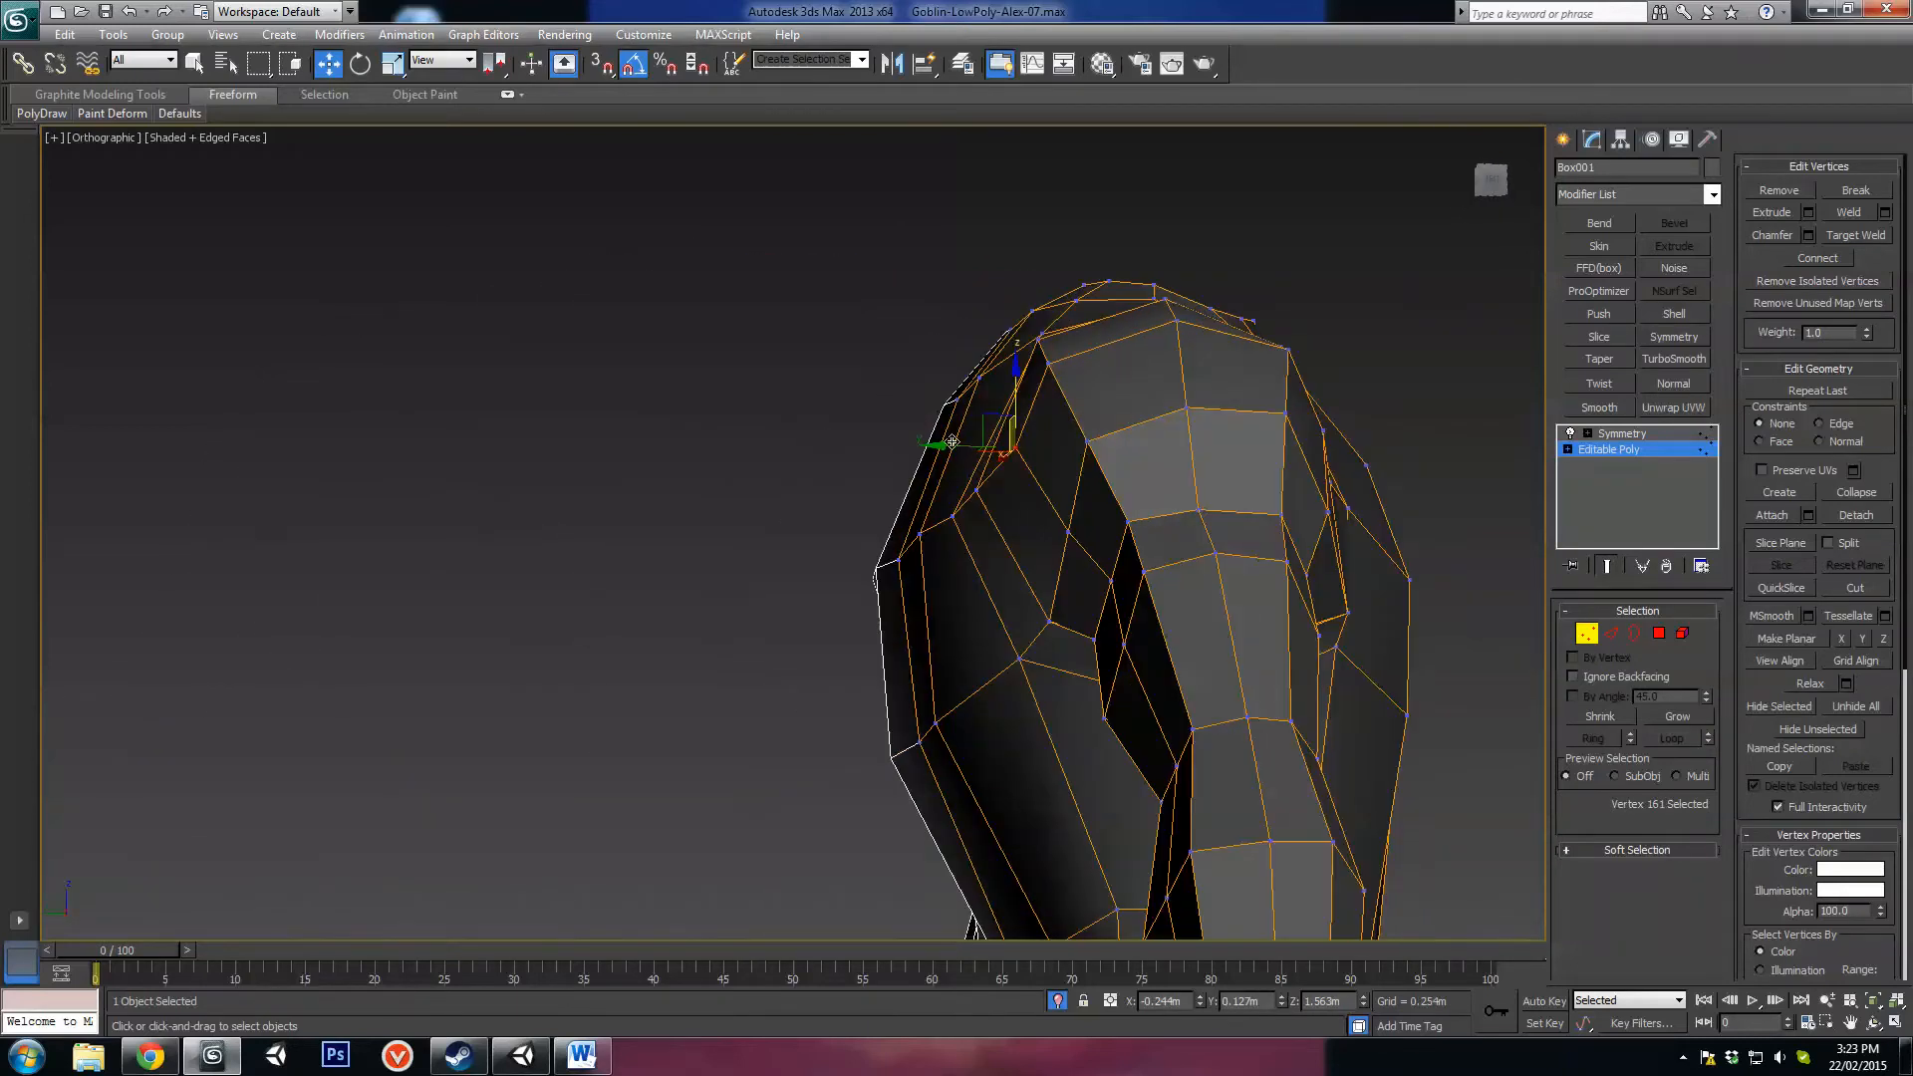
Step: Nudge the vertex on the underside of the upper arm slightly upward
middle_click_drag(955, 452, 1074, 617, "alt")
key("2")
double_click(1059, 498)
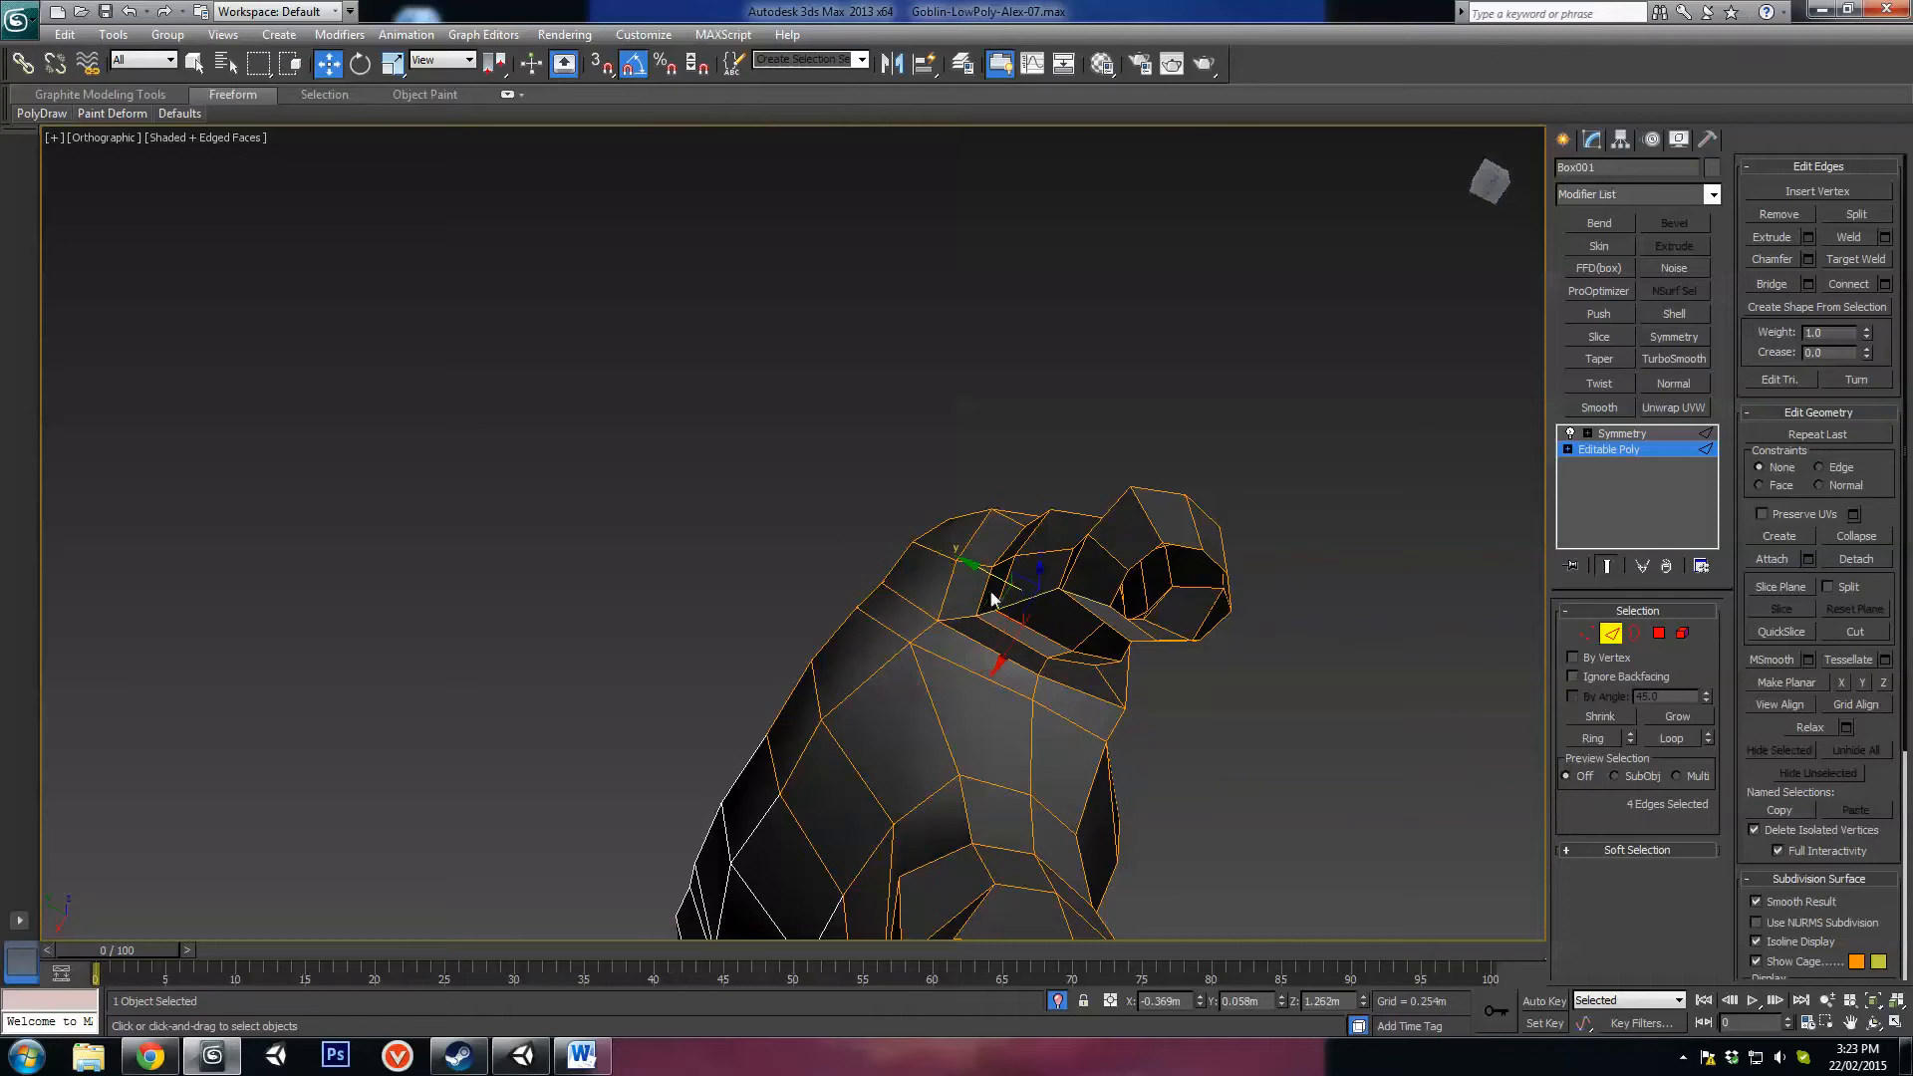
middle_click_drag(989, 575, 1253, 531, "alt")
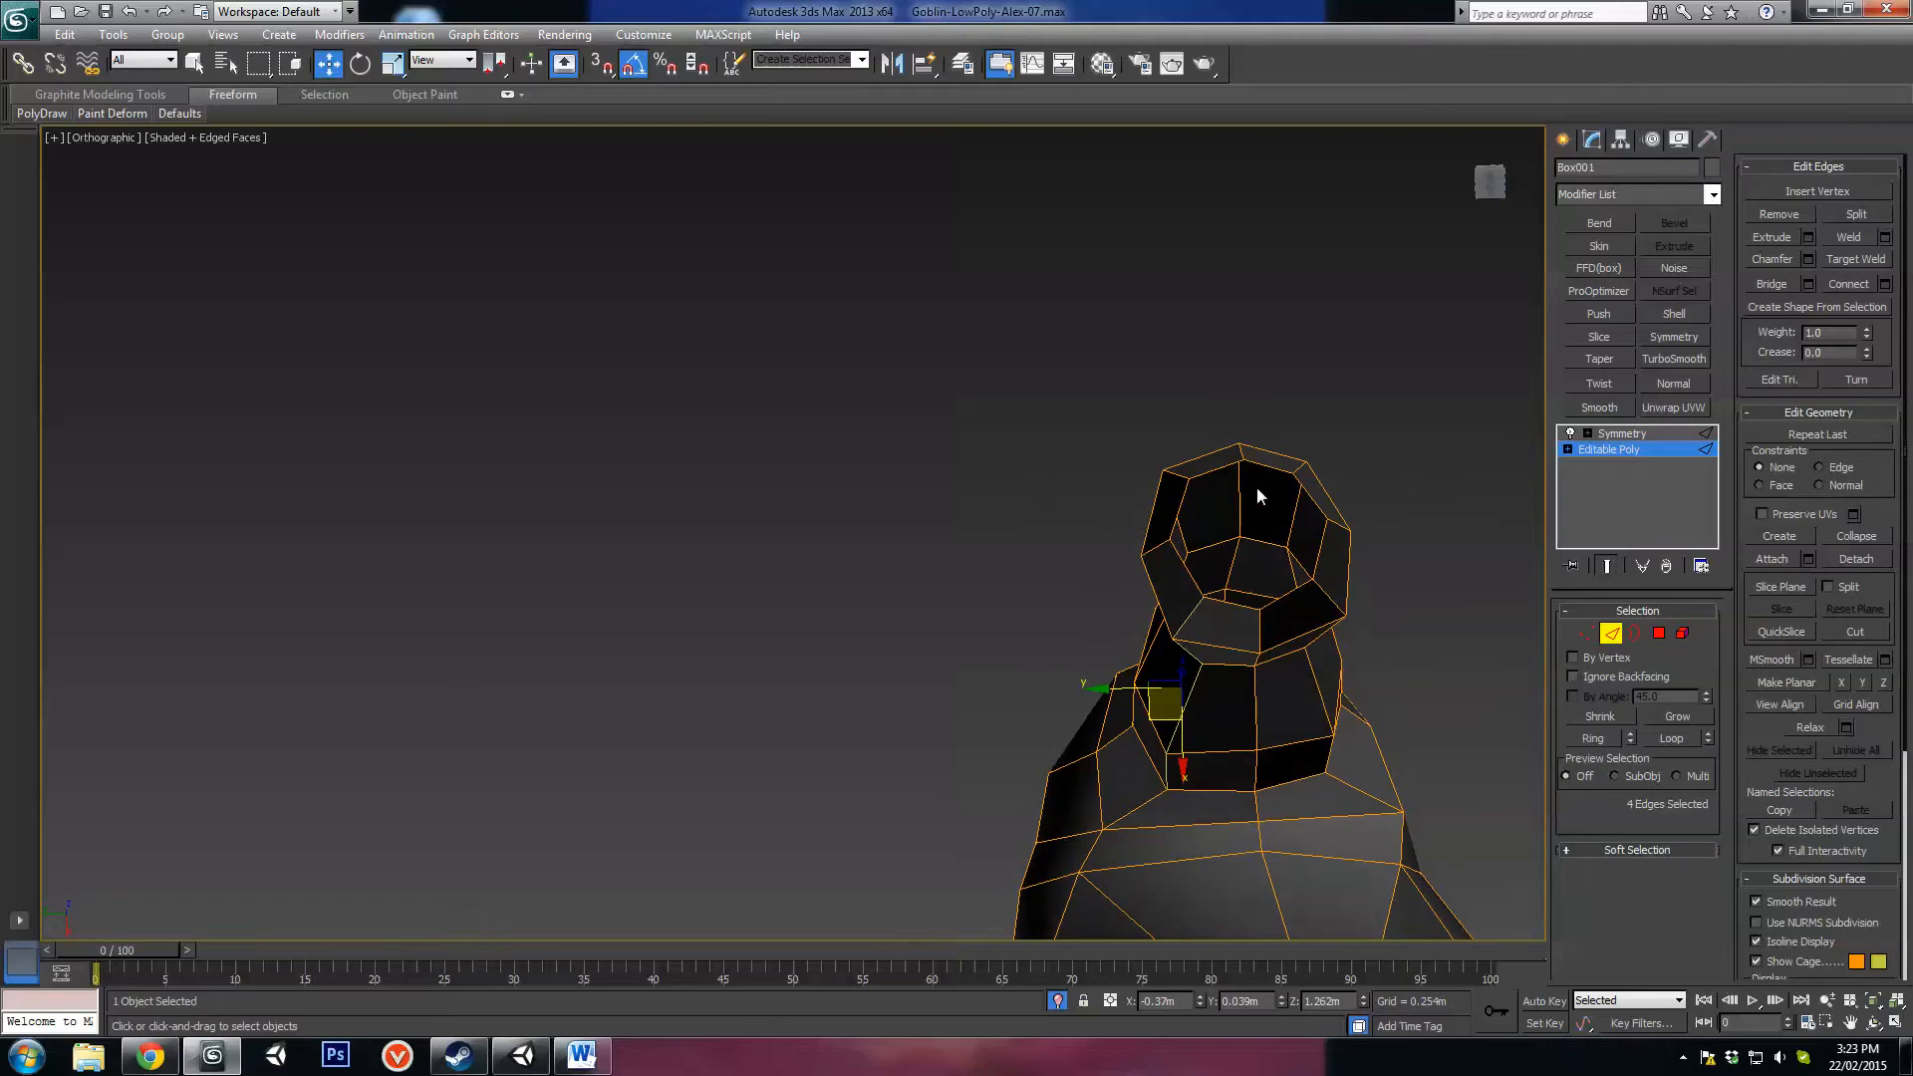
middle_click_drag(1214, 470, 1235, 543, "alt")
left_click(1038, 368)
middle_click_drag(1038, 368, 1294, 538, "alt")
key("1")
left_click(1287, 405)
left_click_drag(1325, 391, 1331, 380)
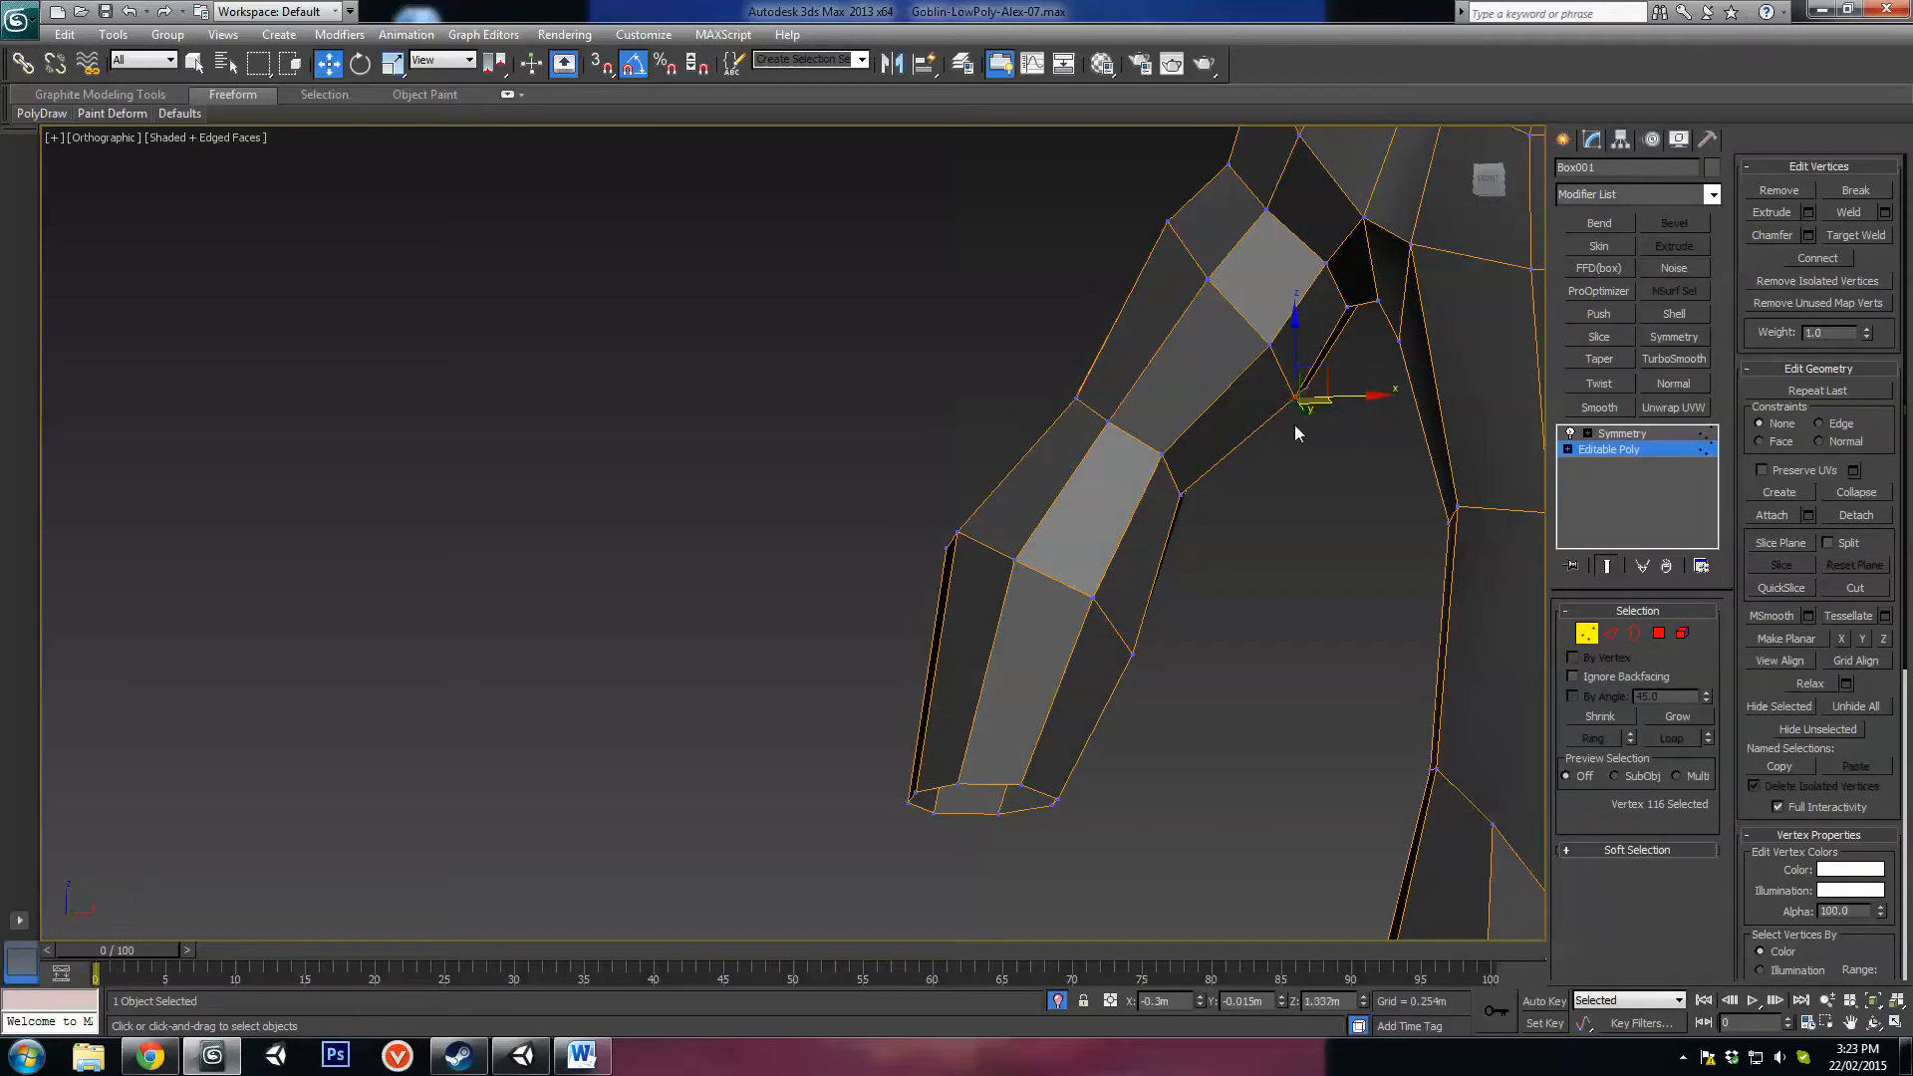
Step: Try to scale the edge across the upper arm, and undo the change
middle_click_drag(1296, 431, 1335, 418, "alt")
middle_click_drag(1248, 257, 1309, 320, "alt")
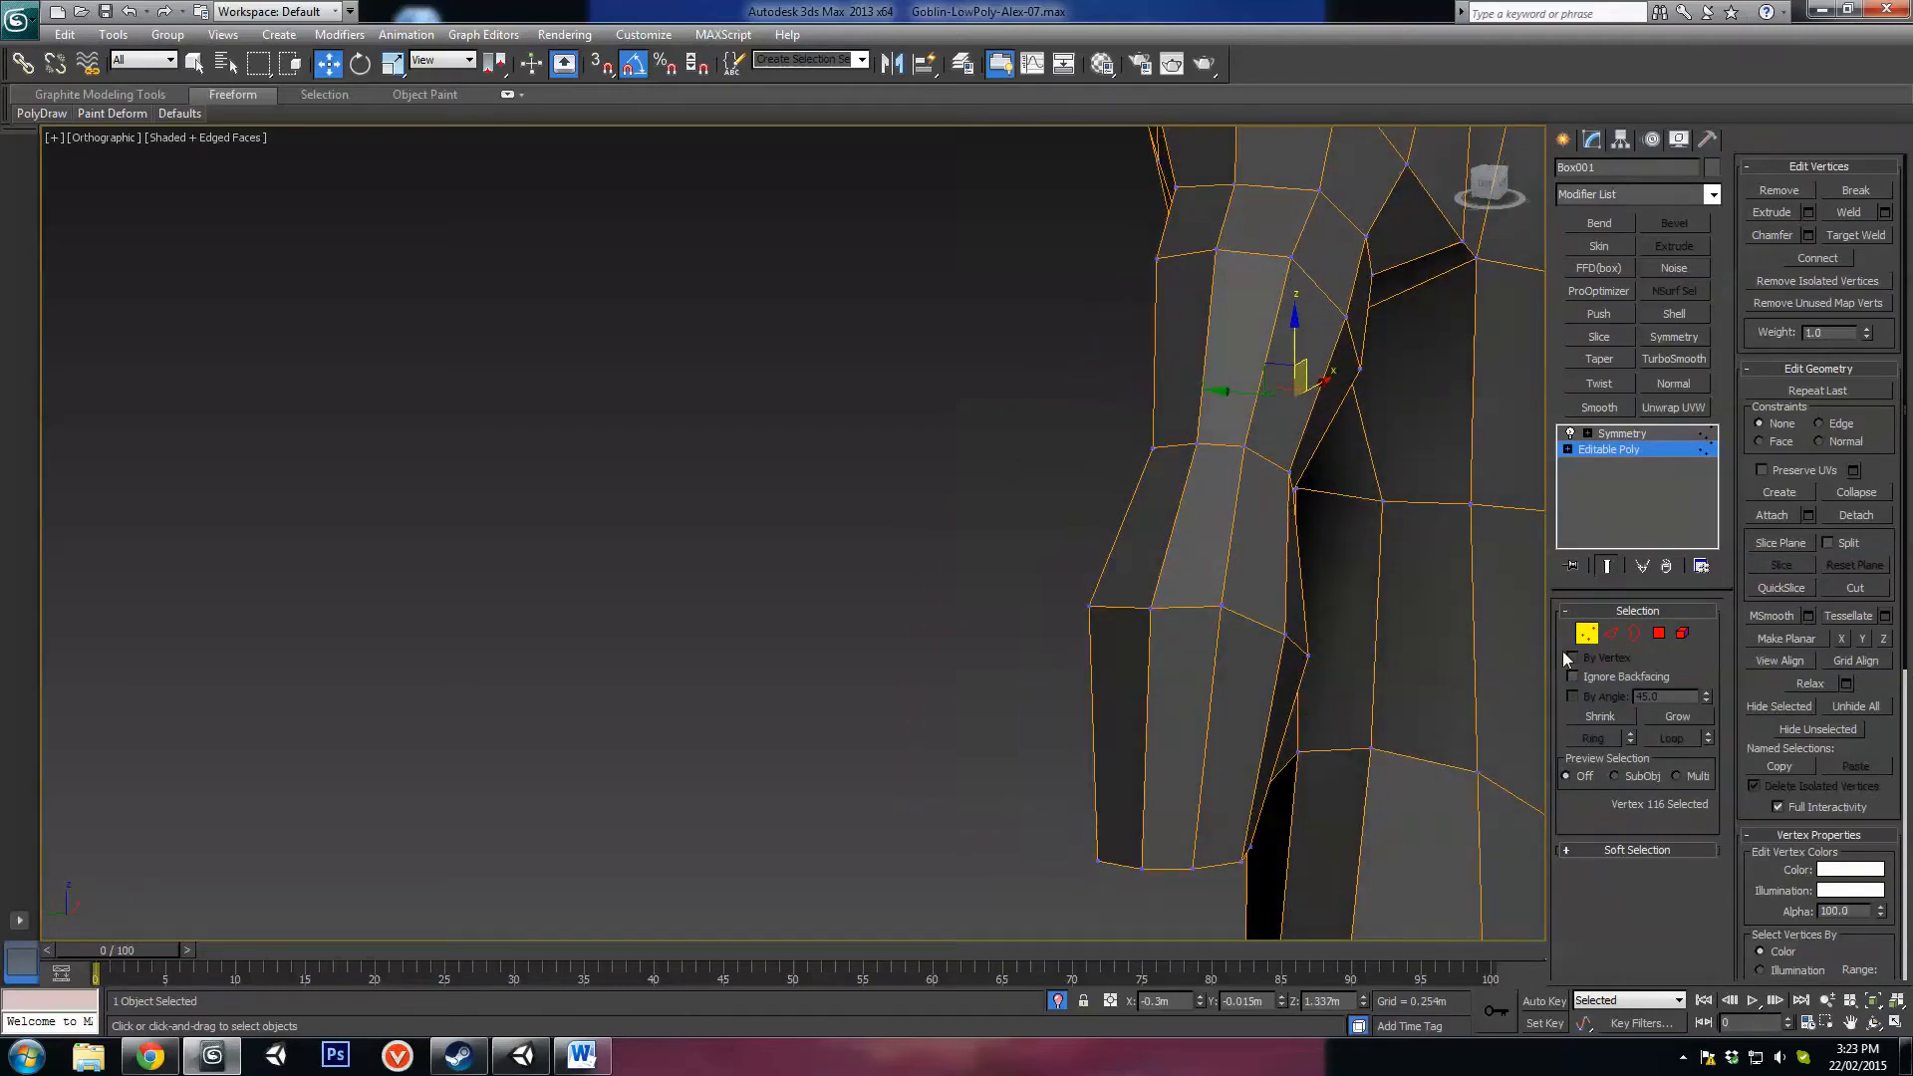
key("2")
left_click(1255, 251)
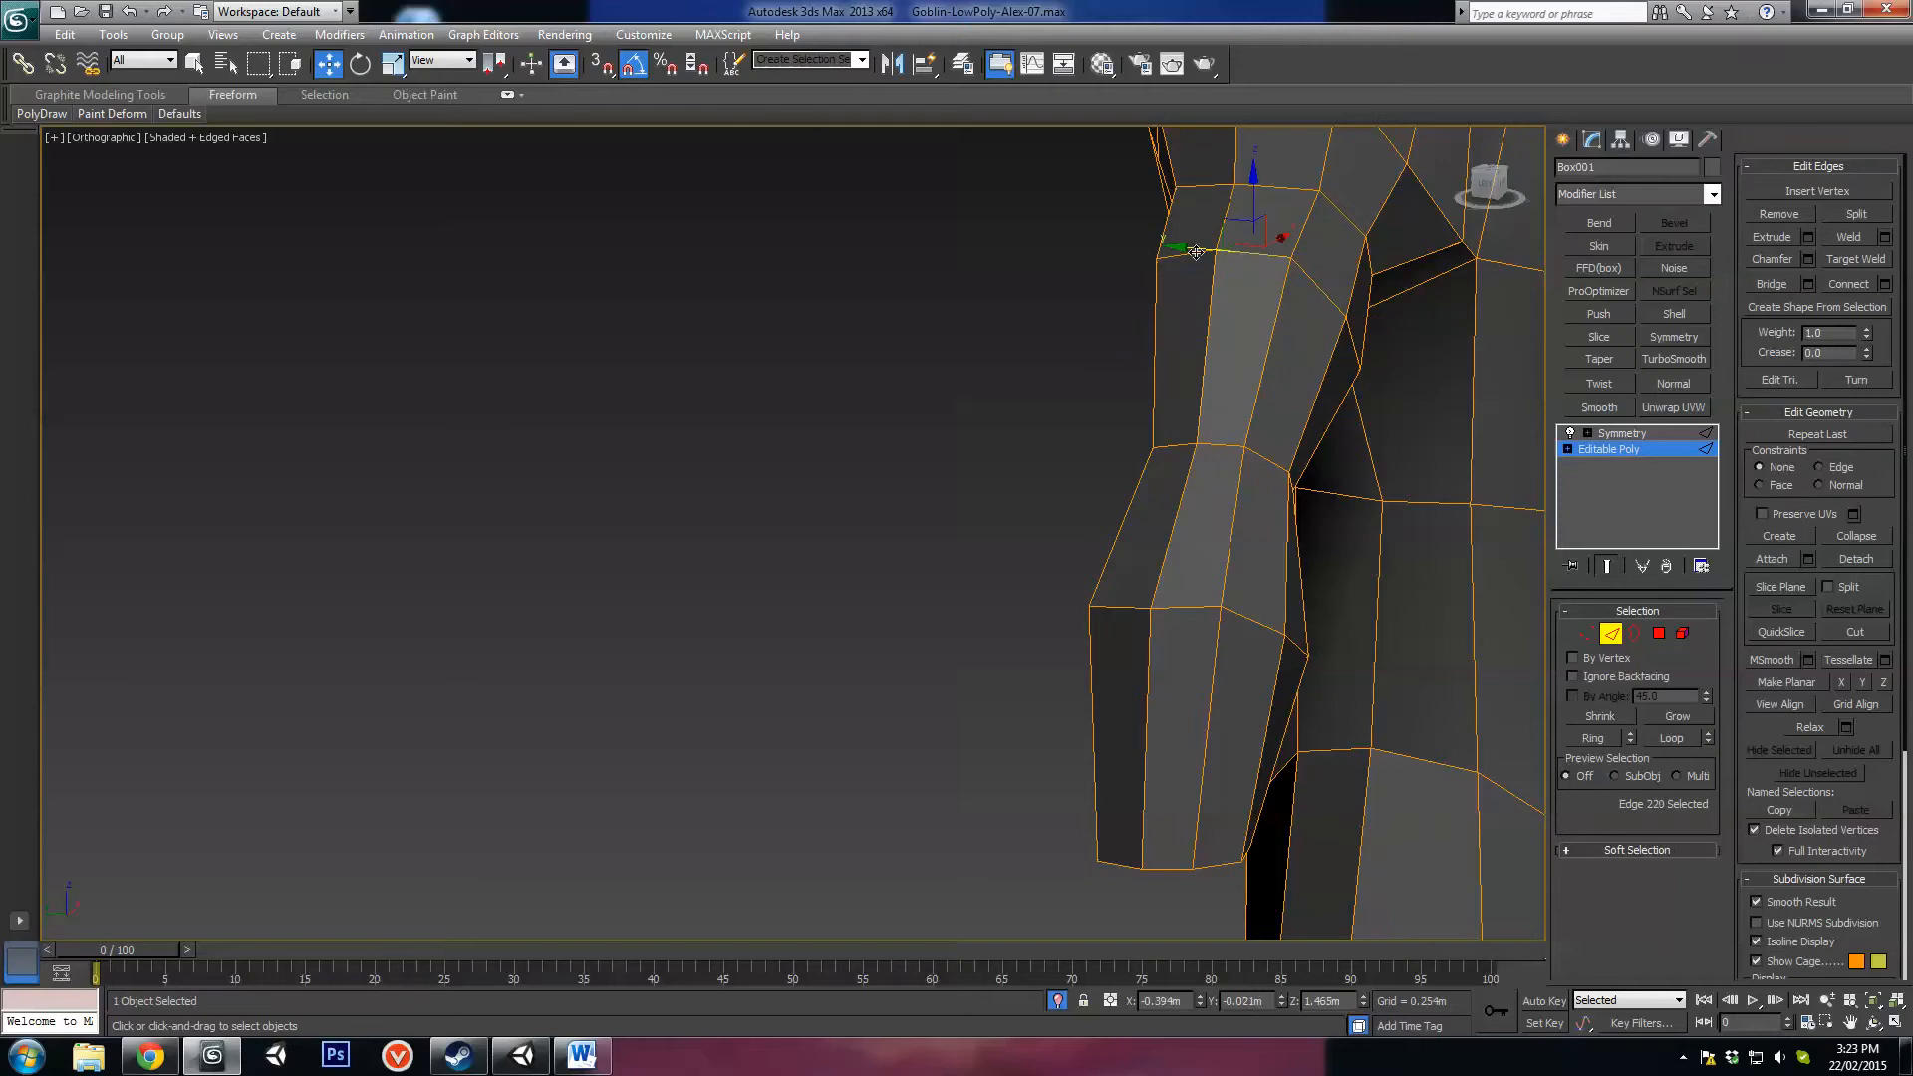
middle_click_drag(1256, 252, 1103, 365, "alt")
key("r")
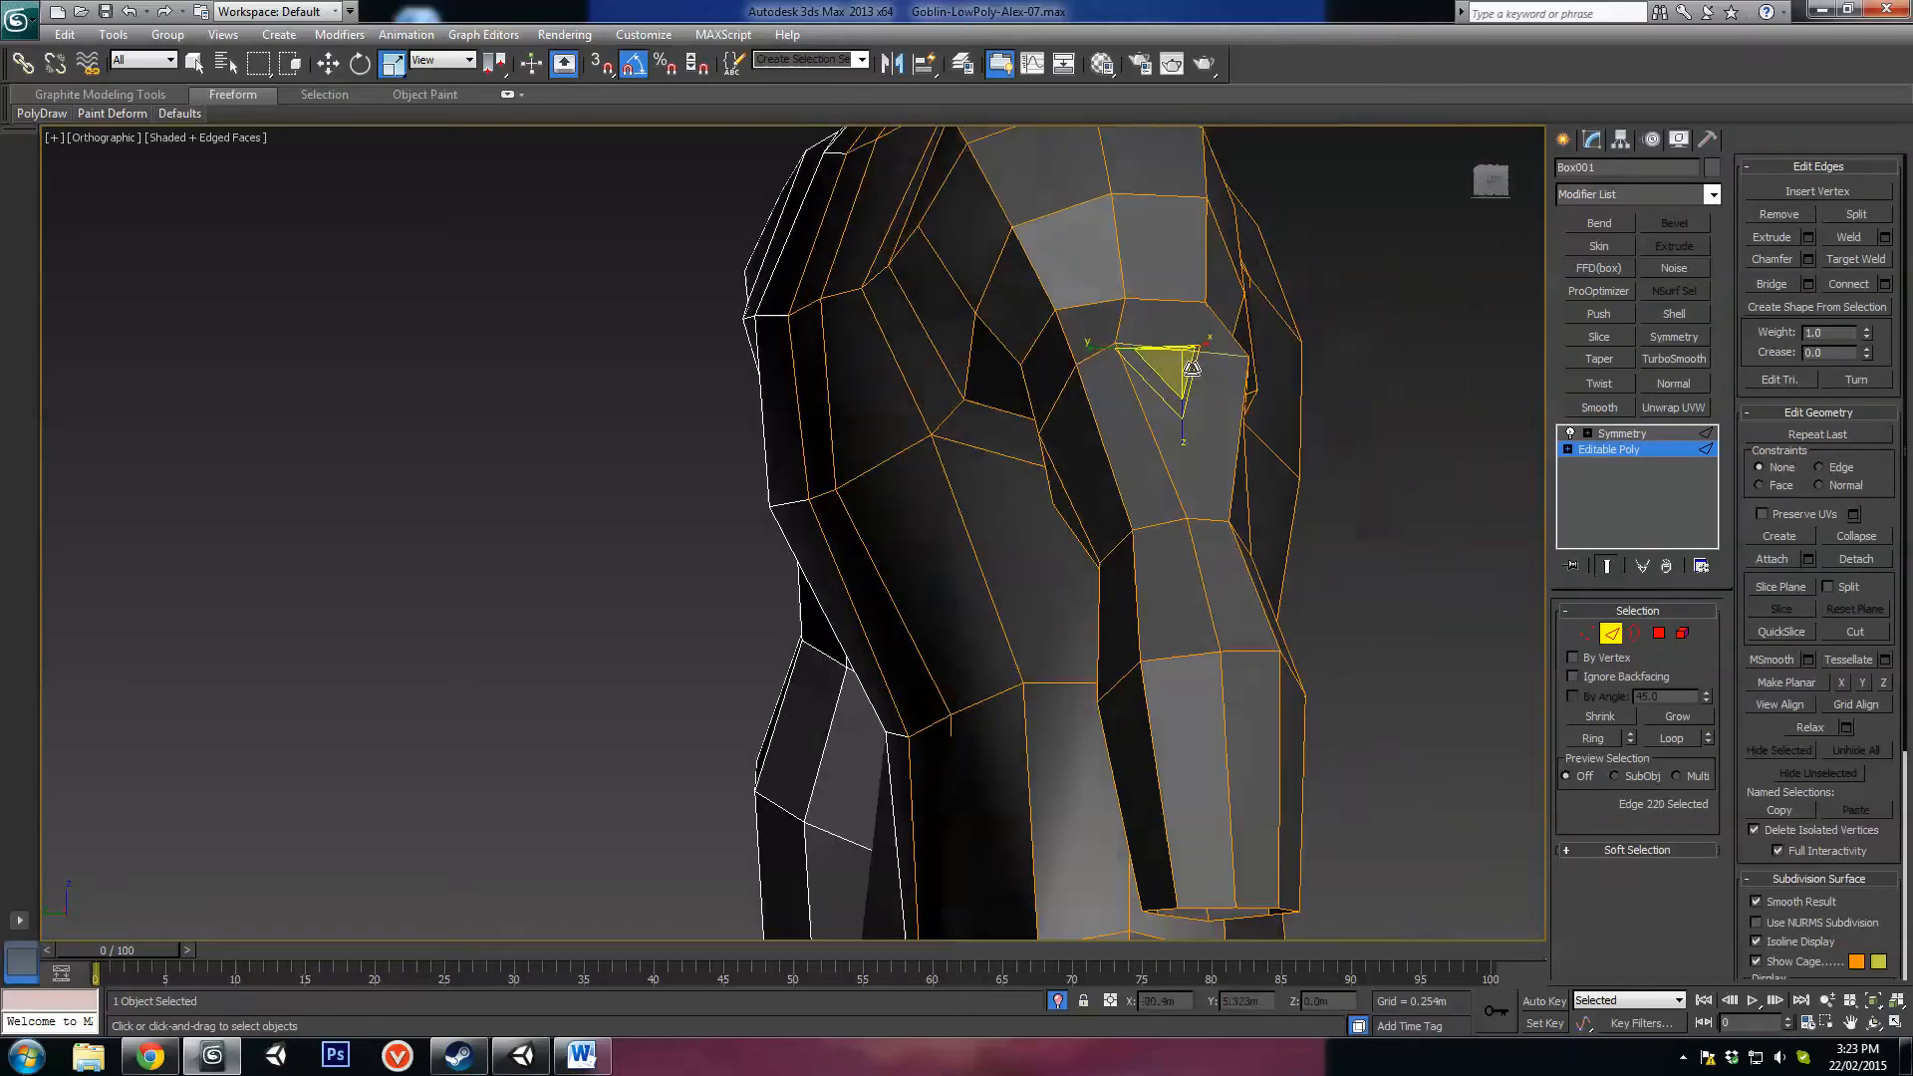
left_click(1089, 358)
left_click_drag(1089, 374, 1081, 444)
middle_click_drag(1084, 445, 1212, 508, "alt")
key("ctrl+z")
key("ctrl+z")
key("ctrl+z")
Step: Add an edge loop around the upper arm between the bicep and the elbow
middle_click_drag(1114, 556, 1231, 500, "alt")
middle_click_drag(1157, 450, 1115, 549)
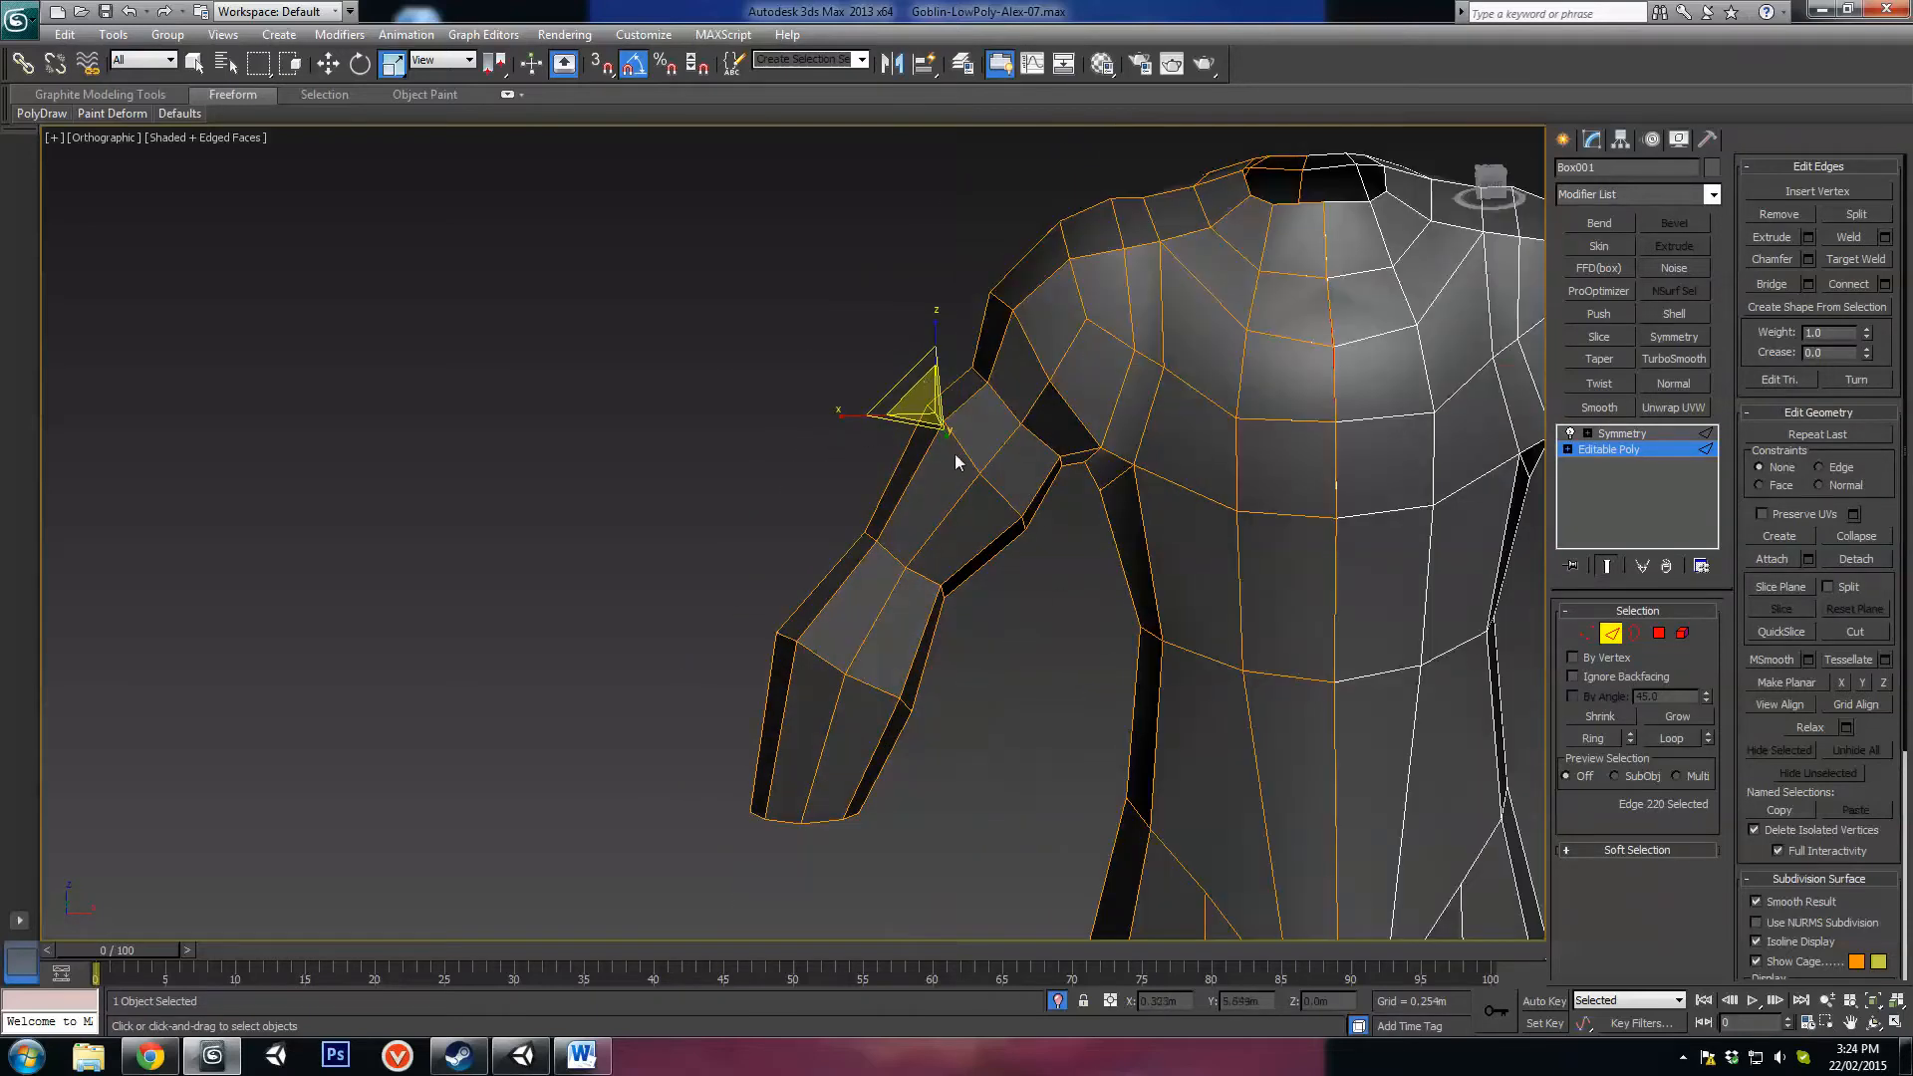
scroll(931, 646, "up", 2)
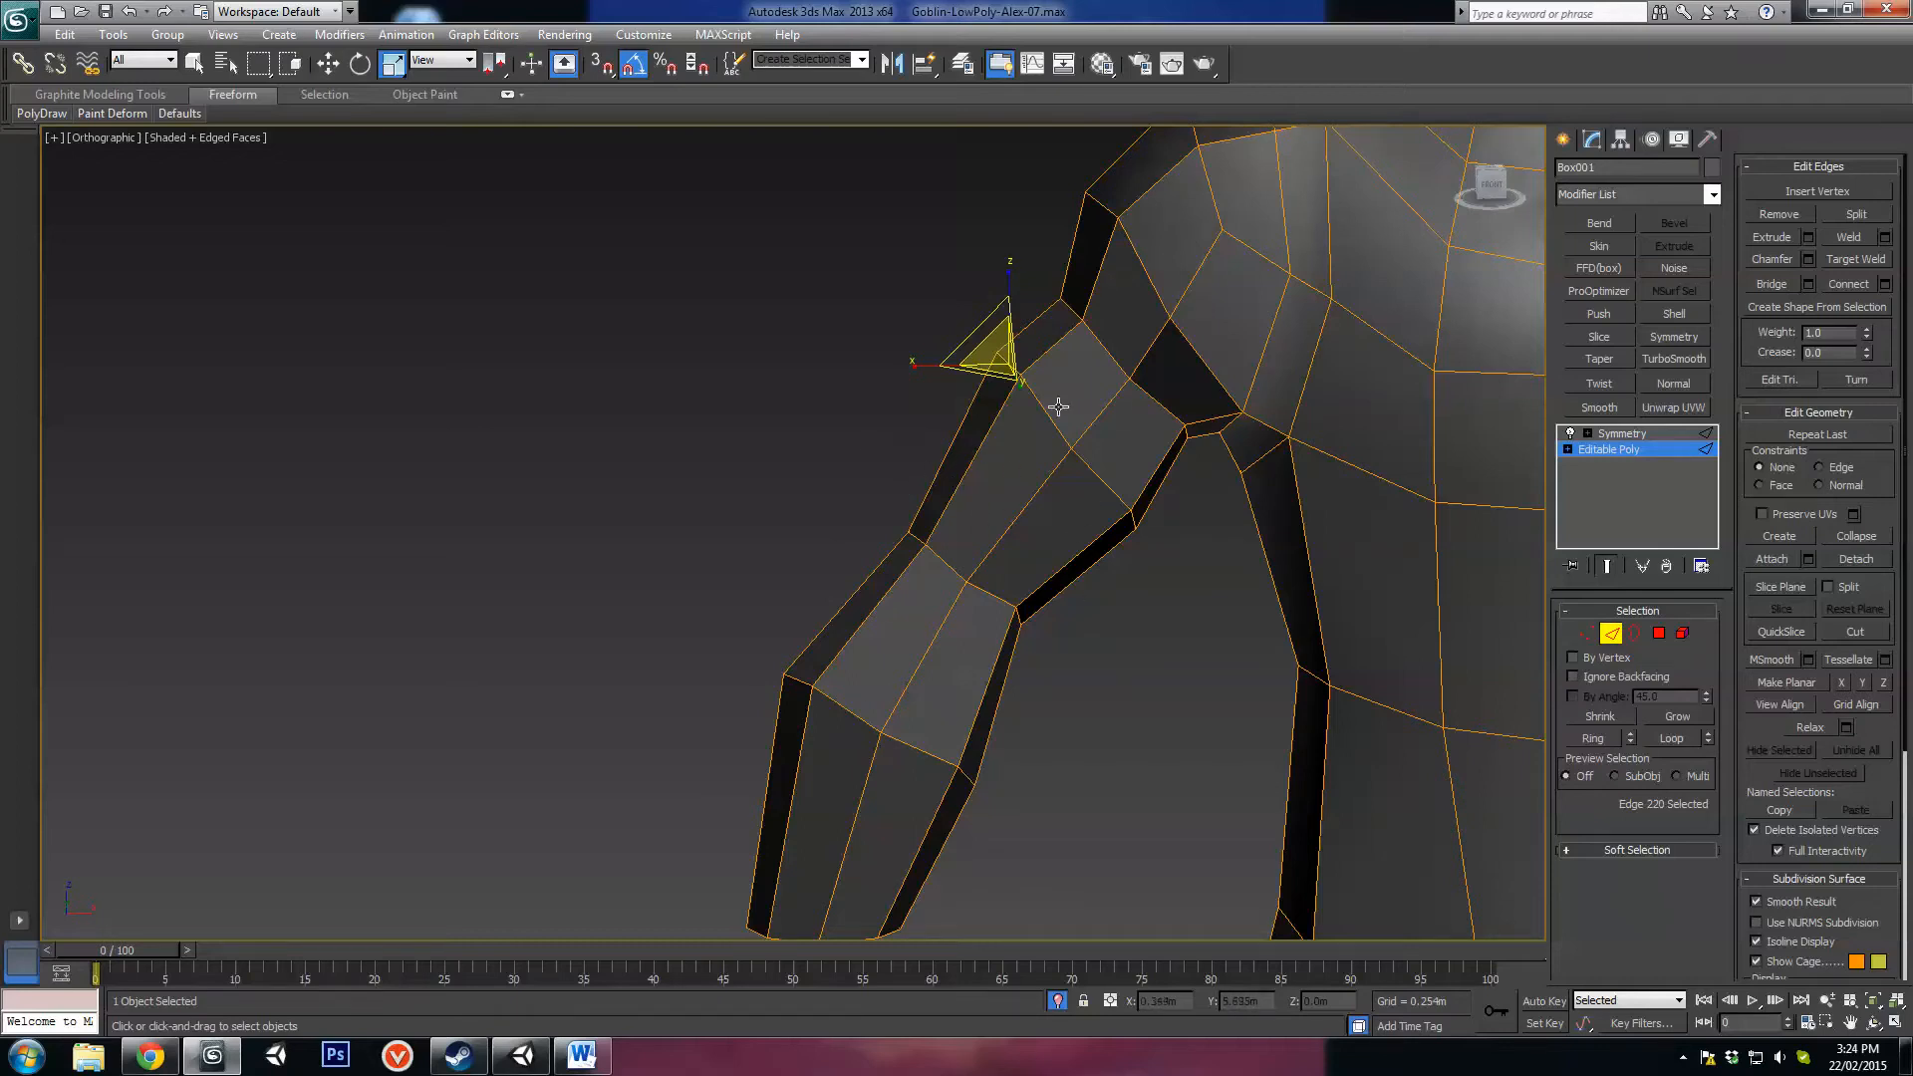
left_click_drag(1043, 543, 1043, 546)
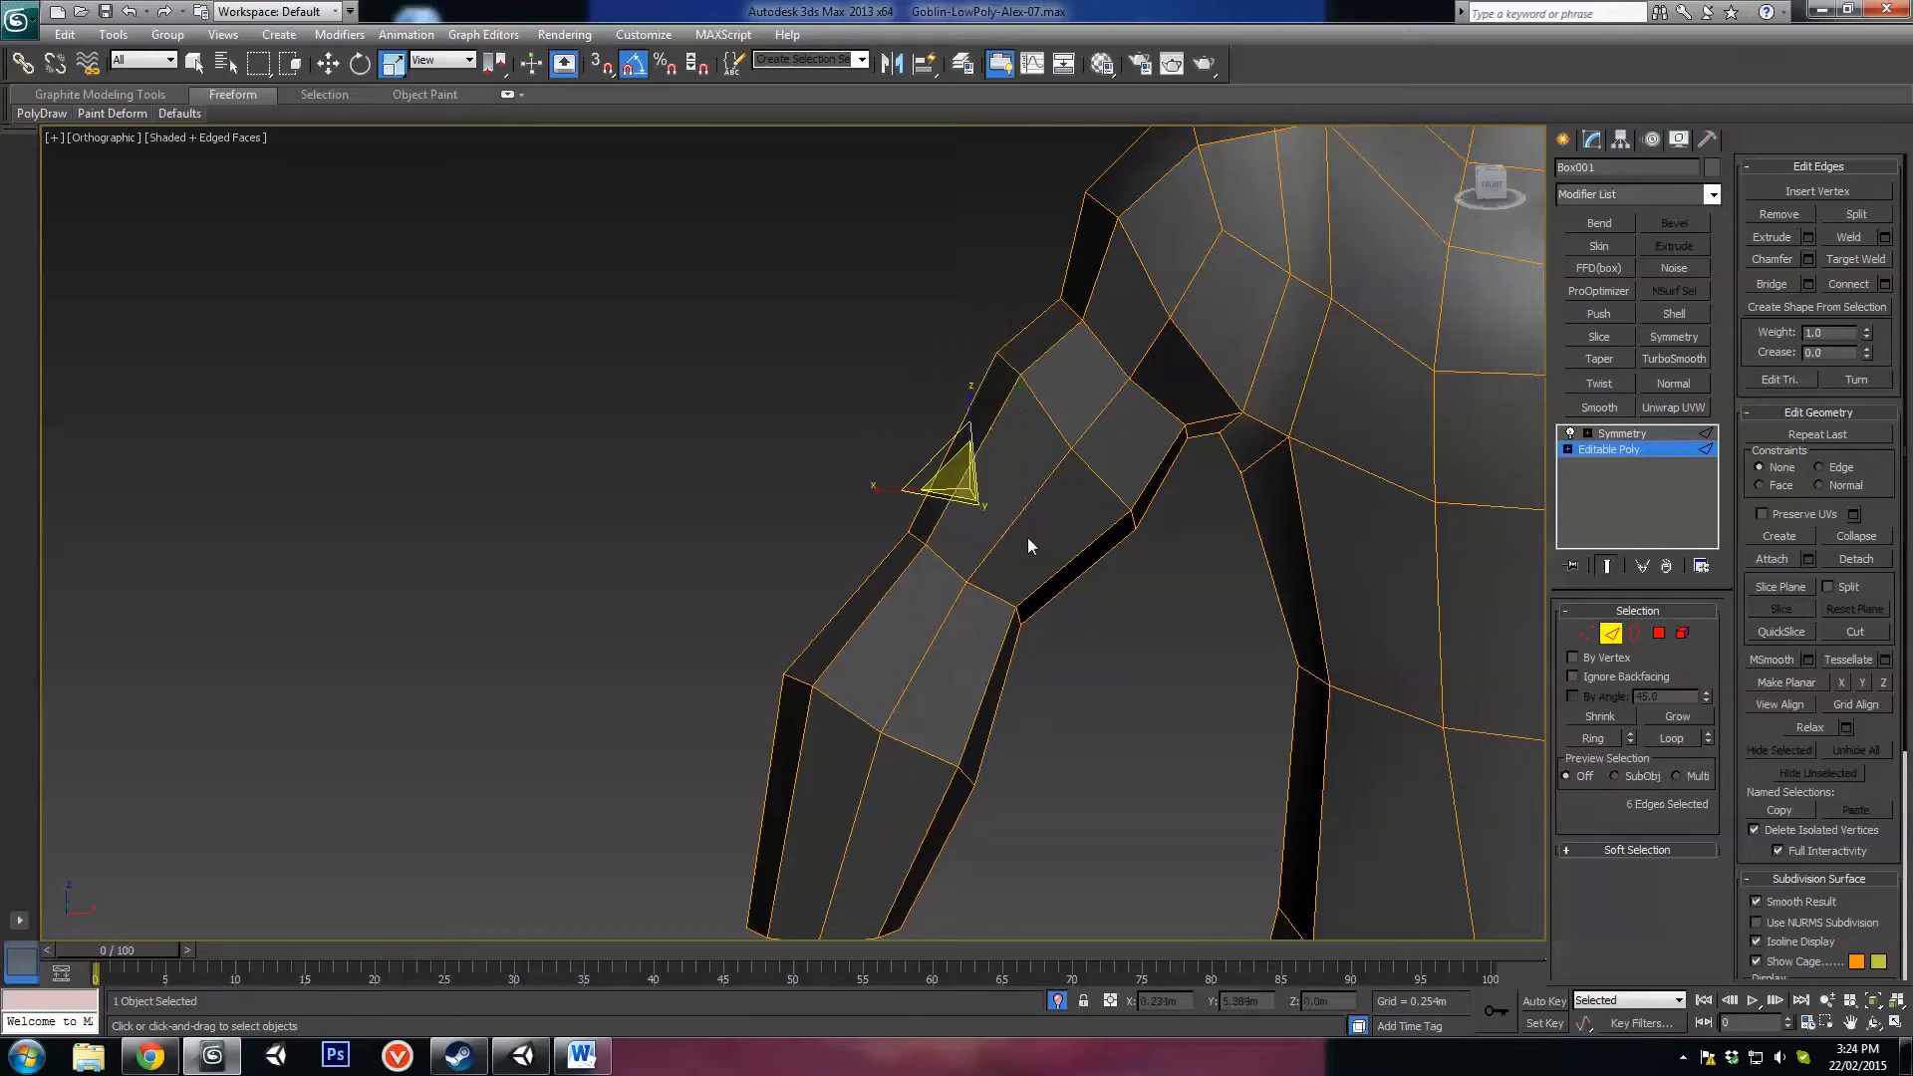
left_click(1592, 739)
scroll(1067, 609, "up", 3)
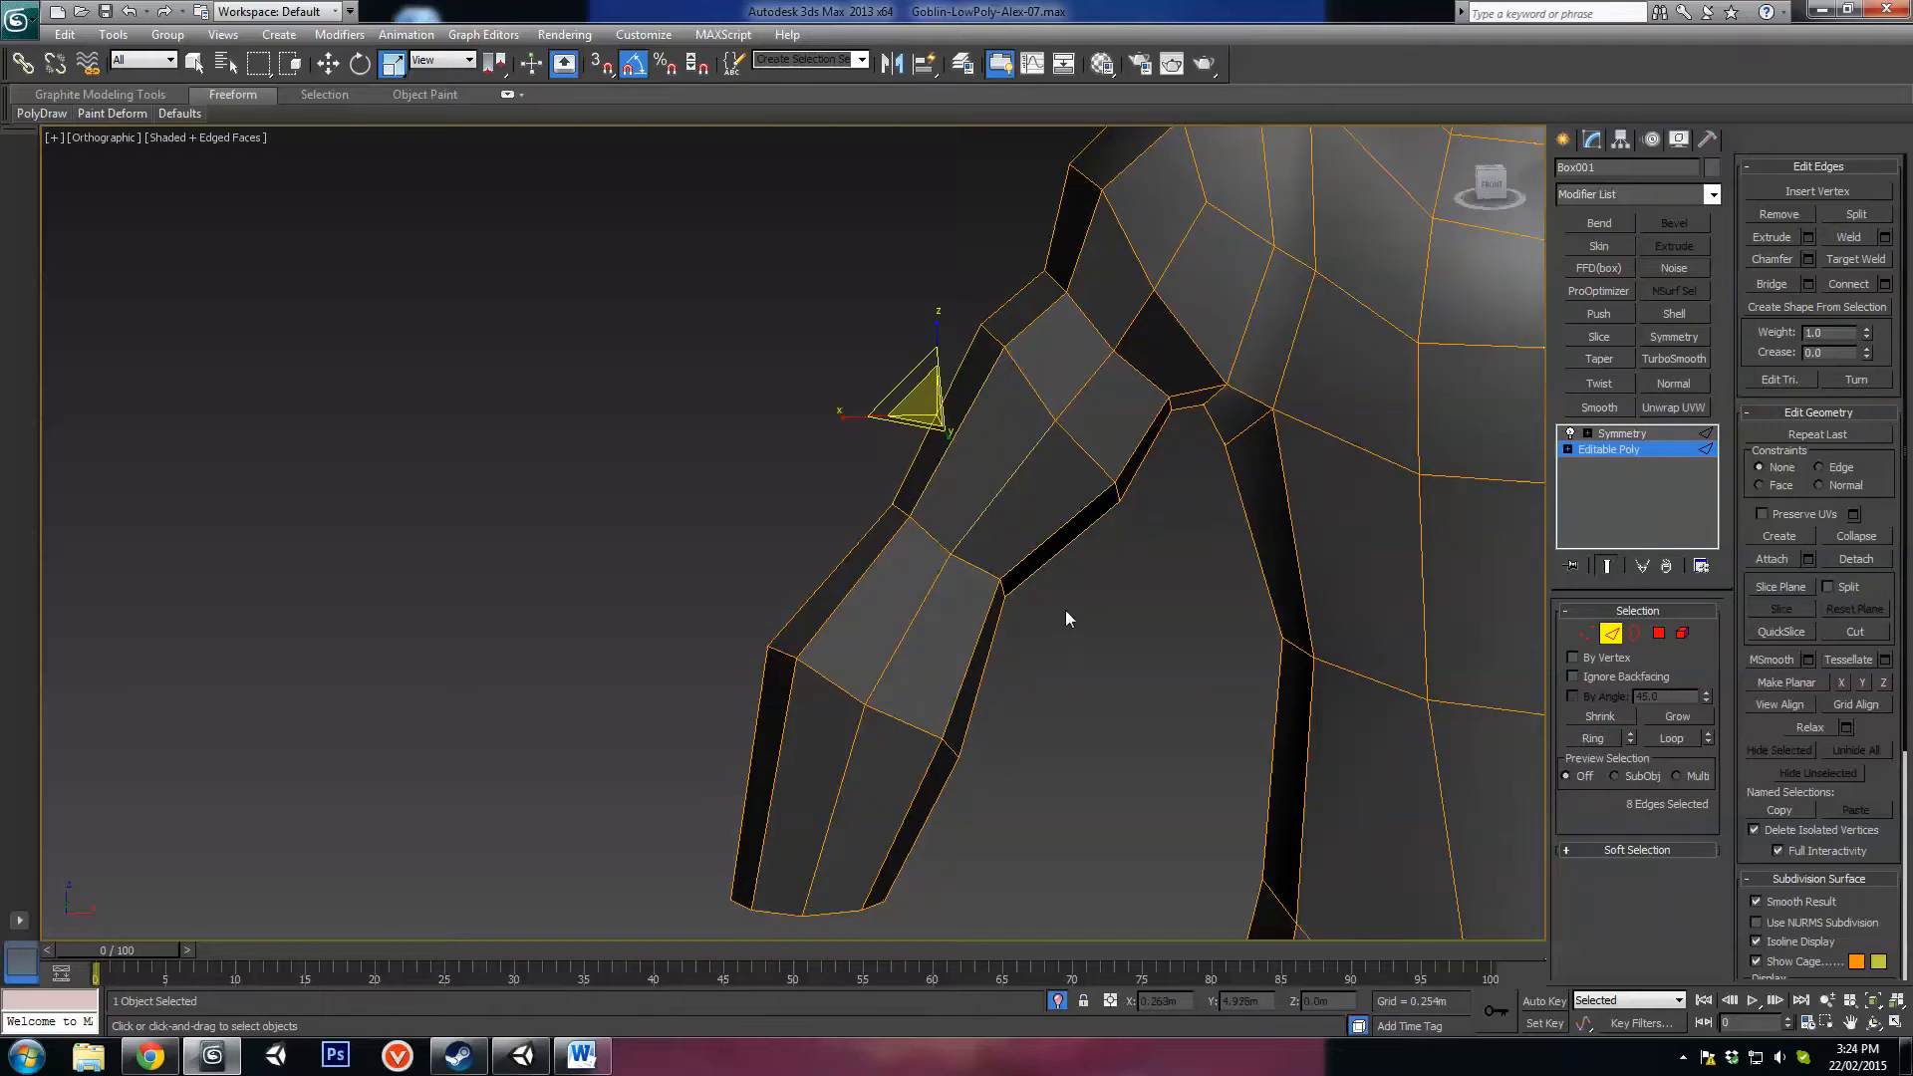
scroll(1135, 598, "down", 2)
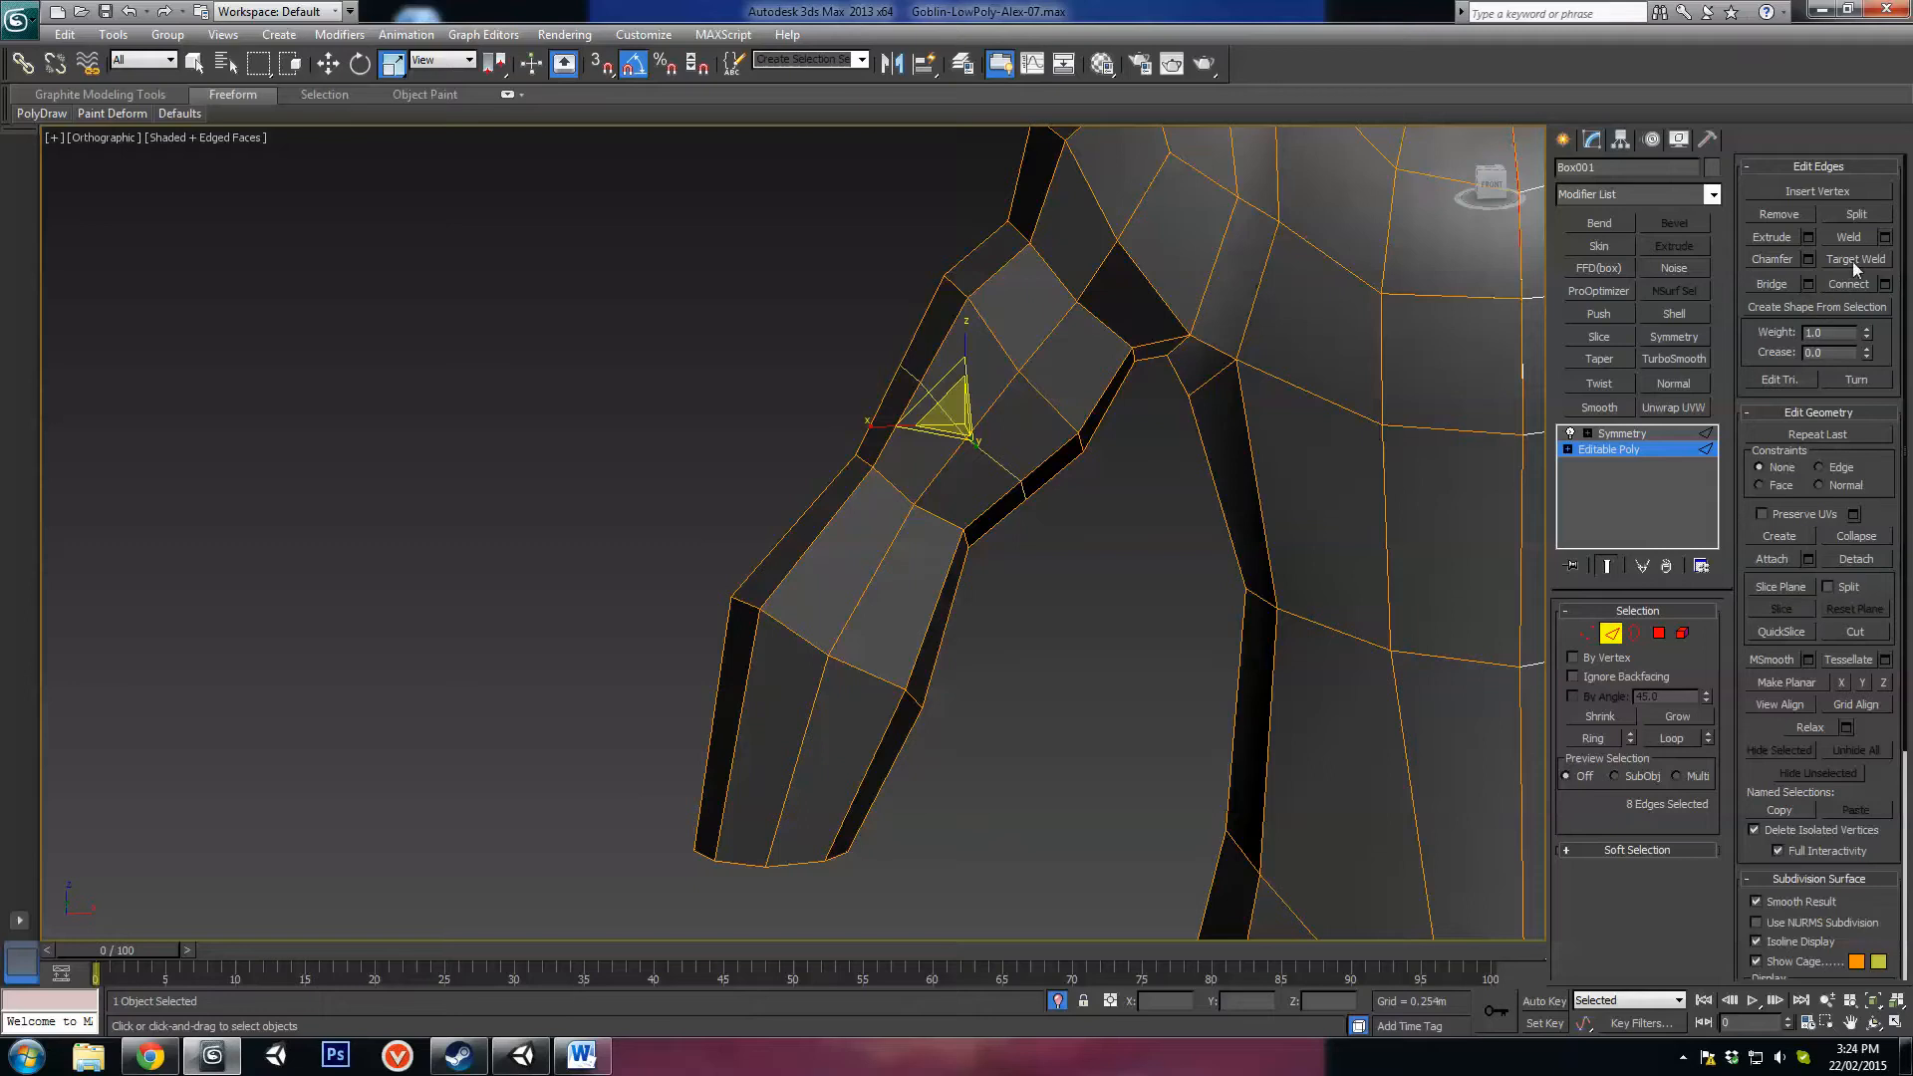
Step: Constrain movement to edges and slide the new upper-arm loop down toward the elbow
scroll(1026, 448, "up", 2)
key("w")
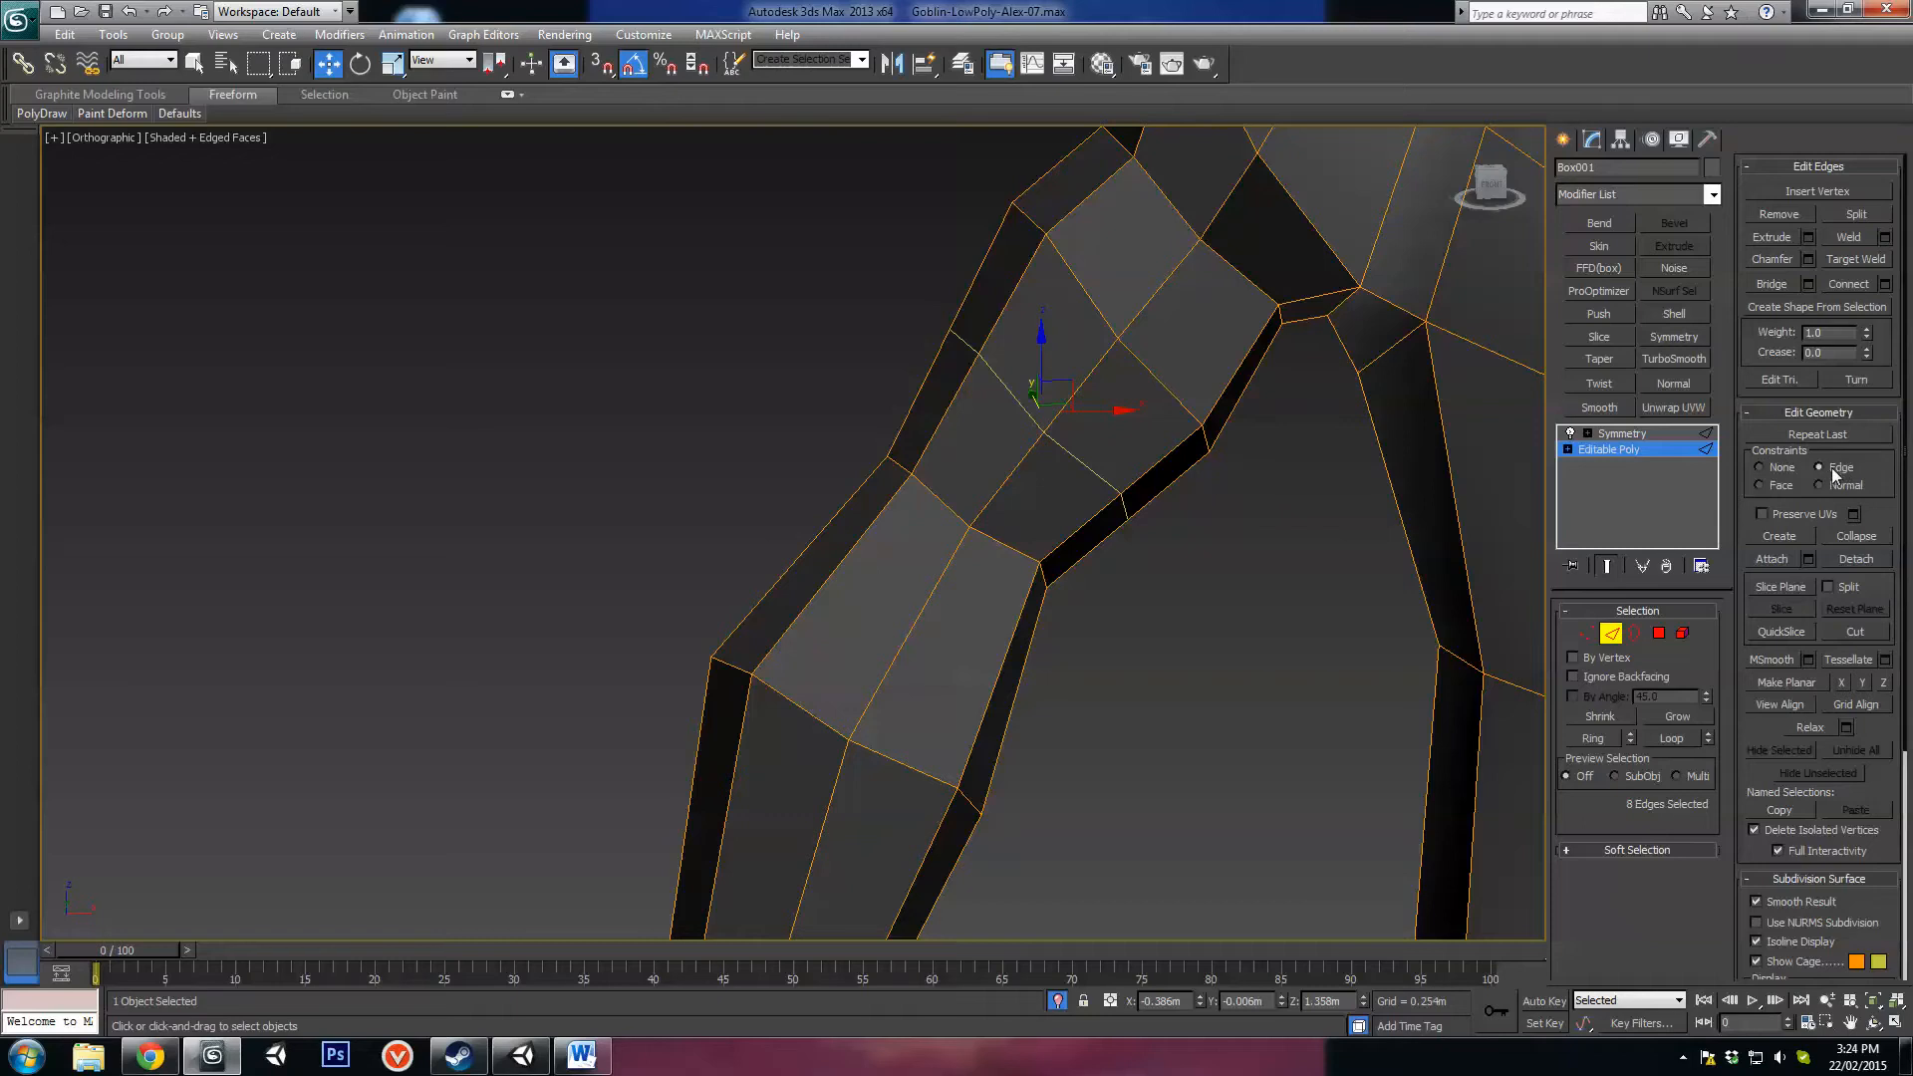
mouse_move(1071, 396)
left_mouse_down()
mouse_move(1145, 359)
mouse_move(1162, 312)
mouse_move(1062, 392)
mouse_move(1086, 349)
mouse_move(1052, 391)
mouse_move(1026, 369)
mouse_move(1071, 398)
mouse_move(1081, 382)
mouse_move(1027, 433)
mouse_move(1045, 421)
left_mouse_up()
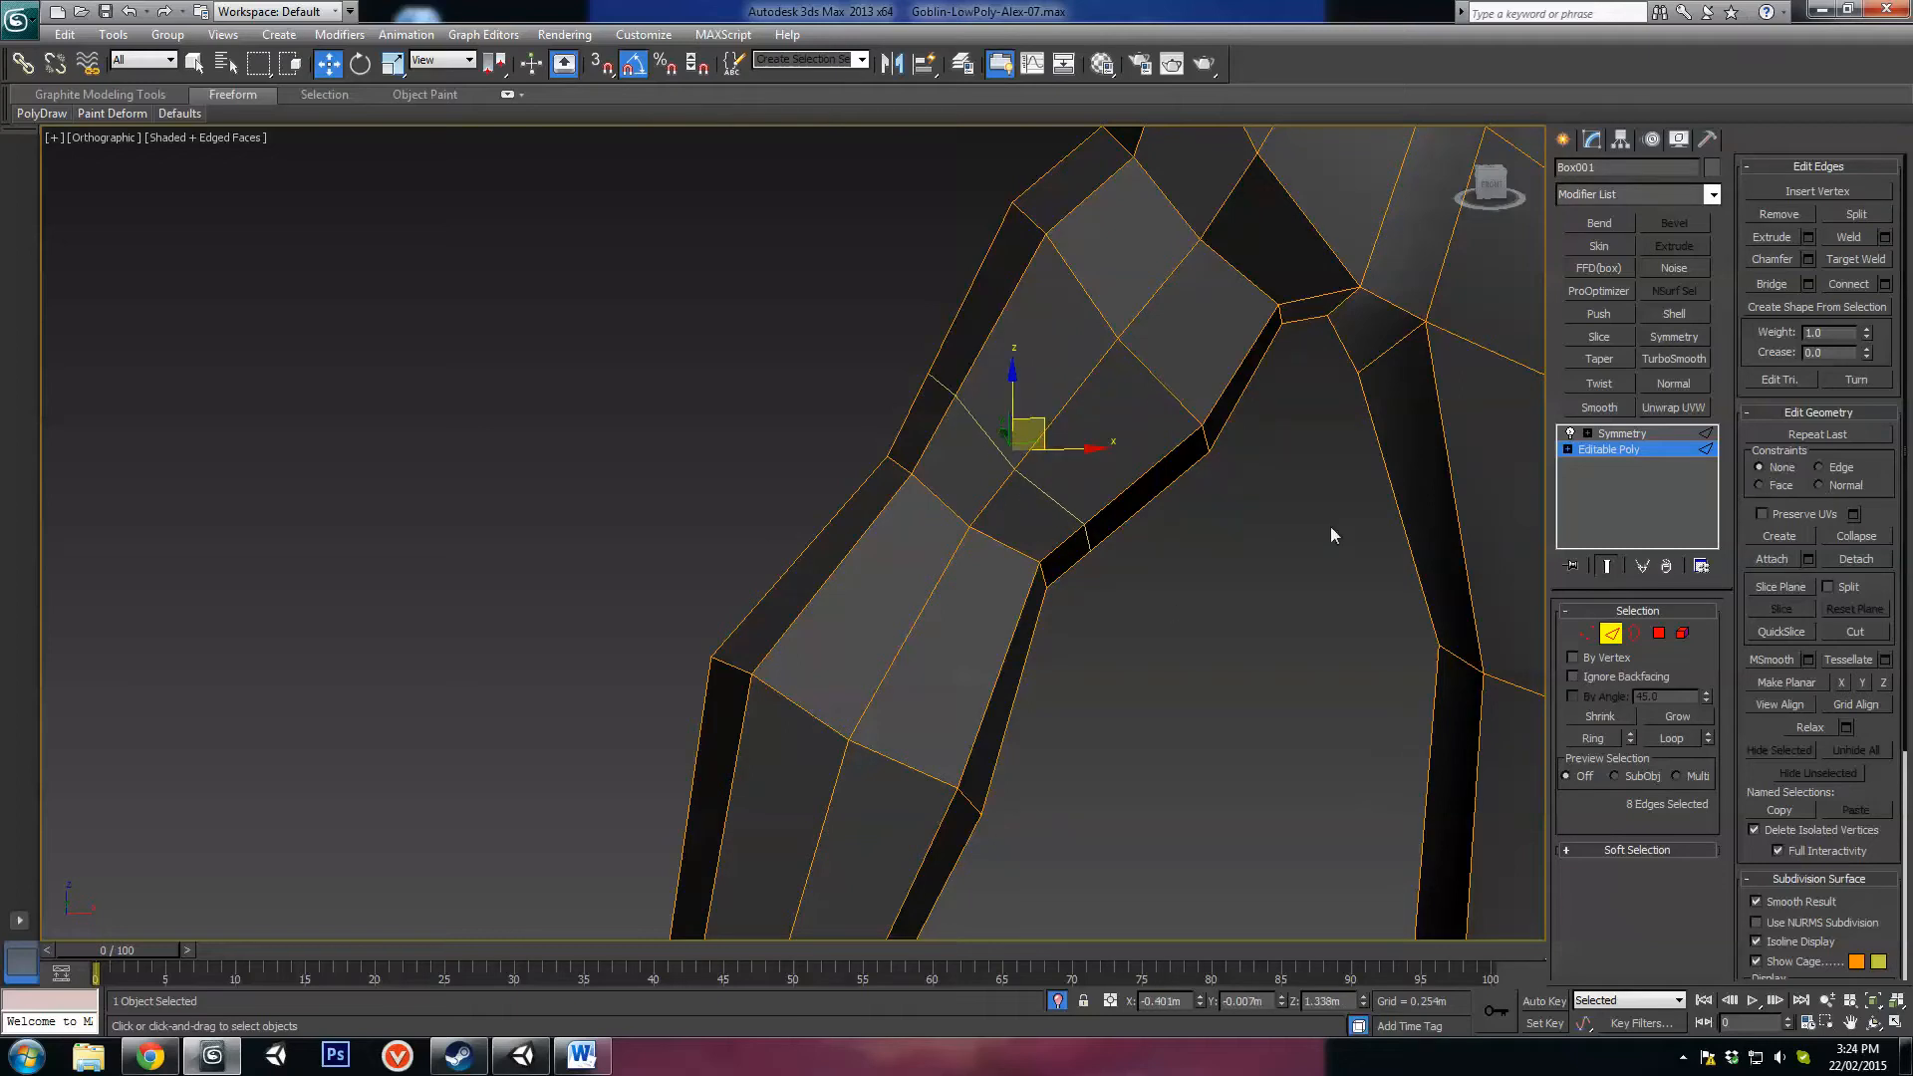
Step: Scale the loop just above the elbow slightly, and select the edge loop around the bicep
middle_click_drag(960, 547, 959, 569)
key("r")
left_click_drag(987, 473, 984, 475)
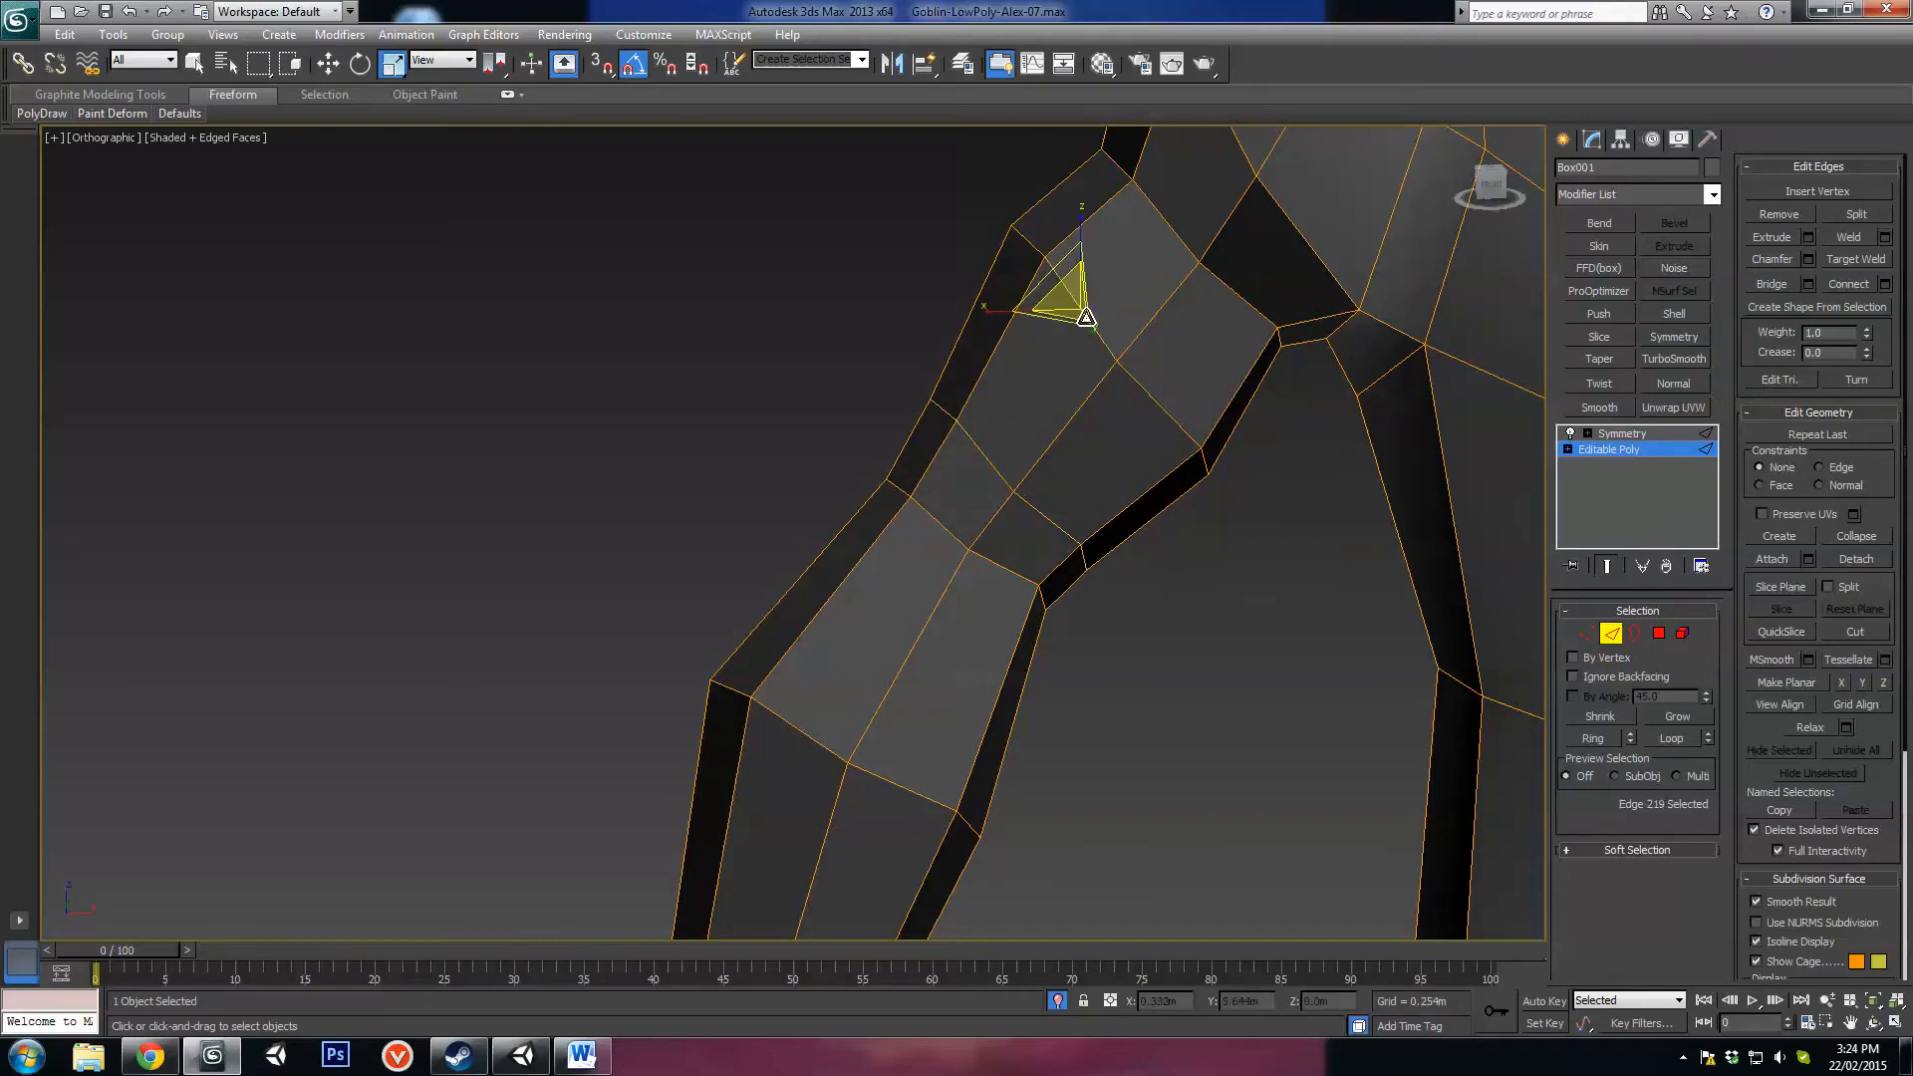
scroll(1130, 464, "down", 4)
middle_click_drag(1130, 465, 1084, 567, "alt")
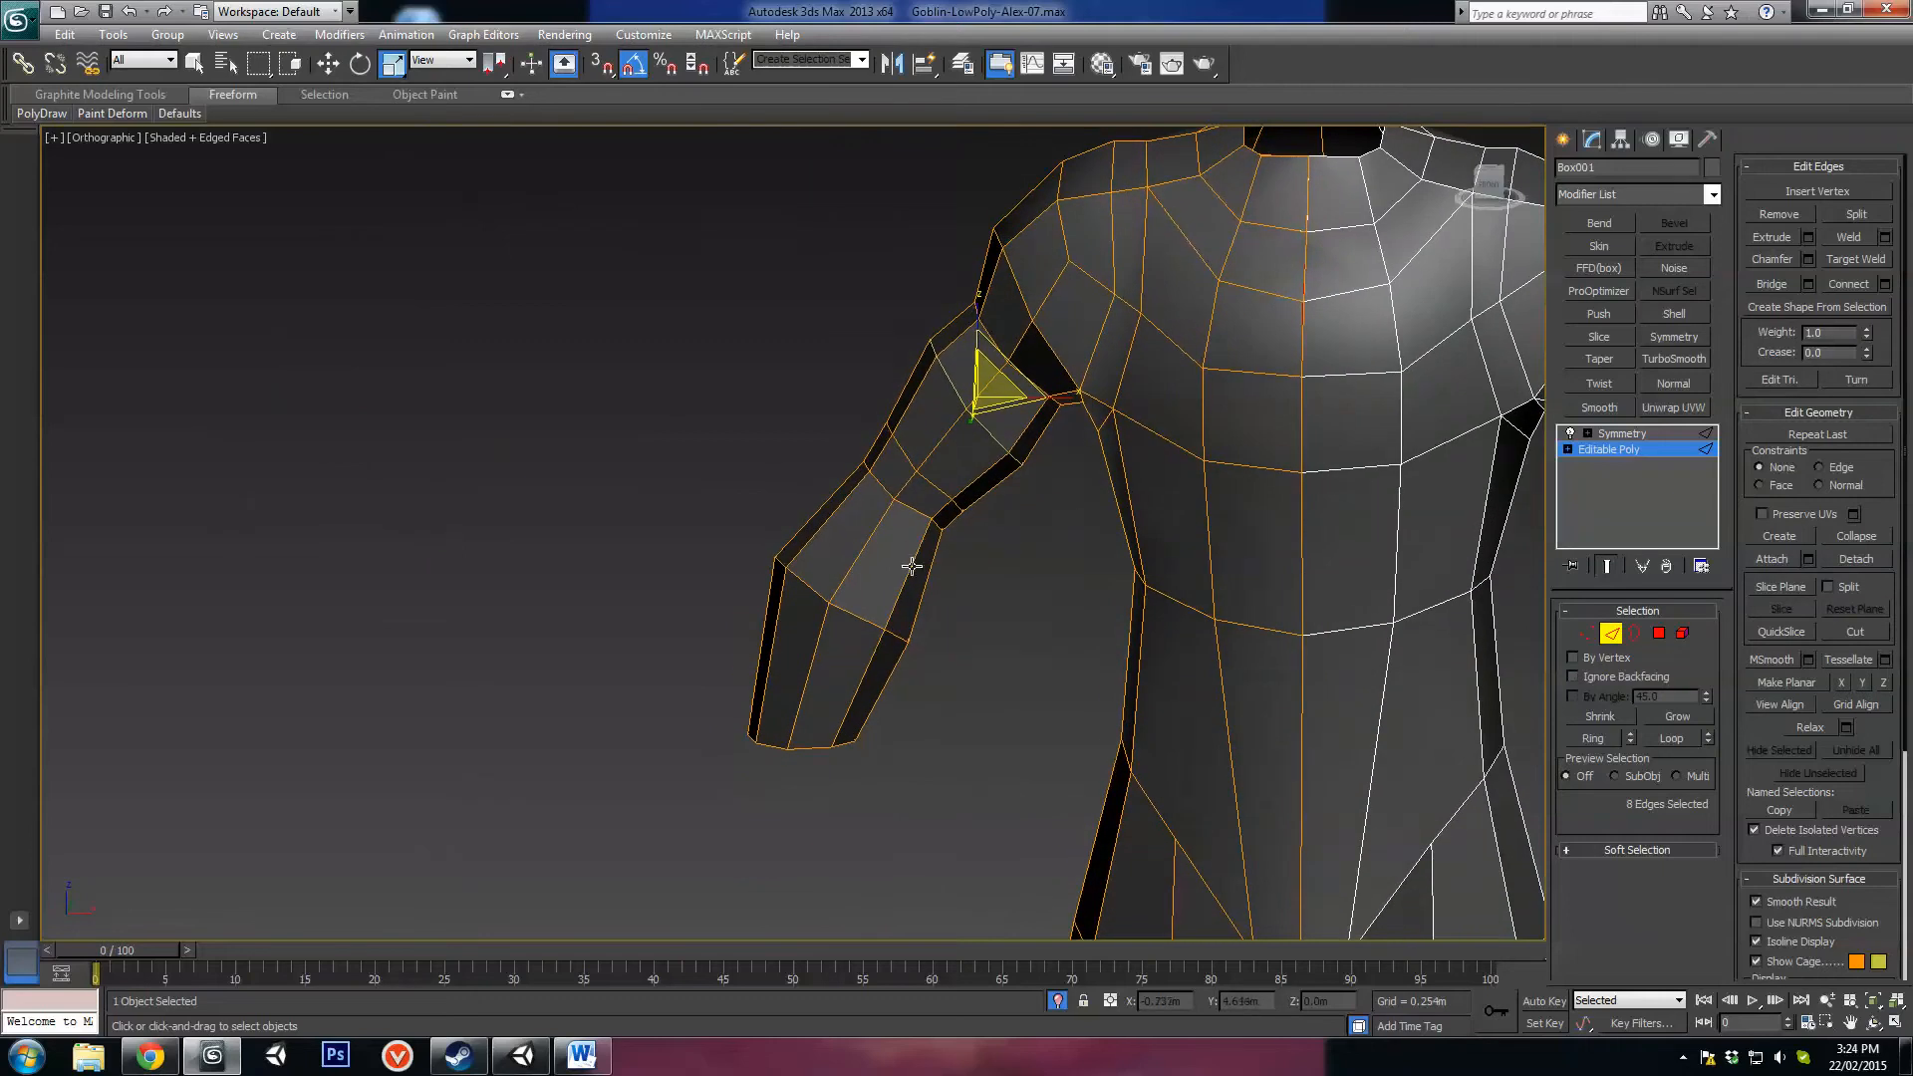
Step: Add an edge loop around the upper forearm and move it slightly up and toward the body
scroll(906, 555, "up", 5)
left_click(950, 498)
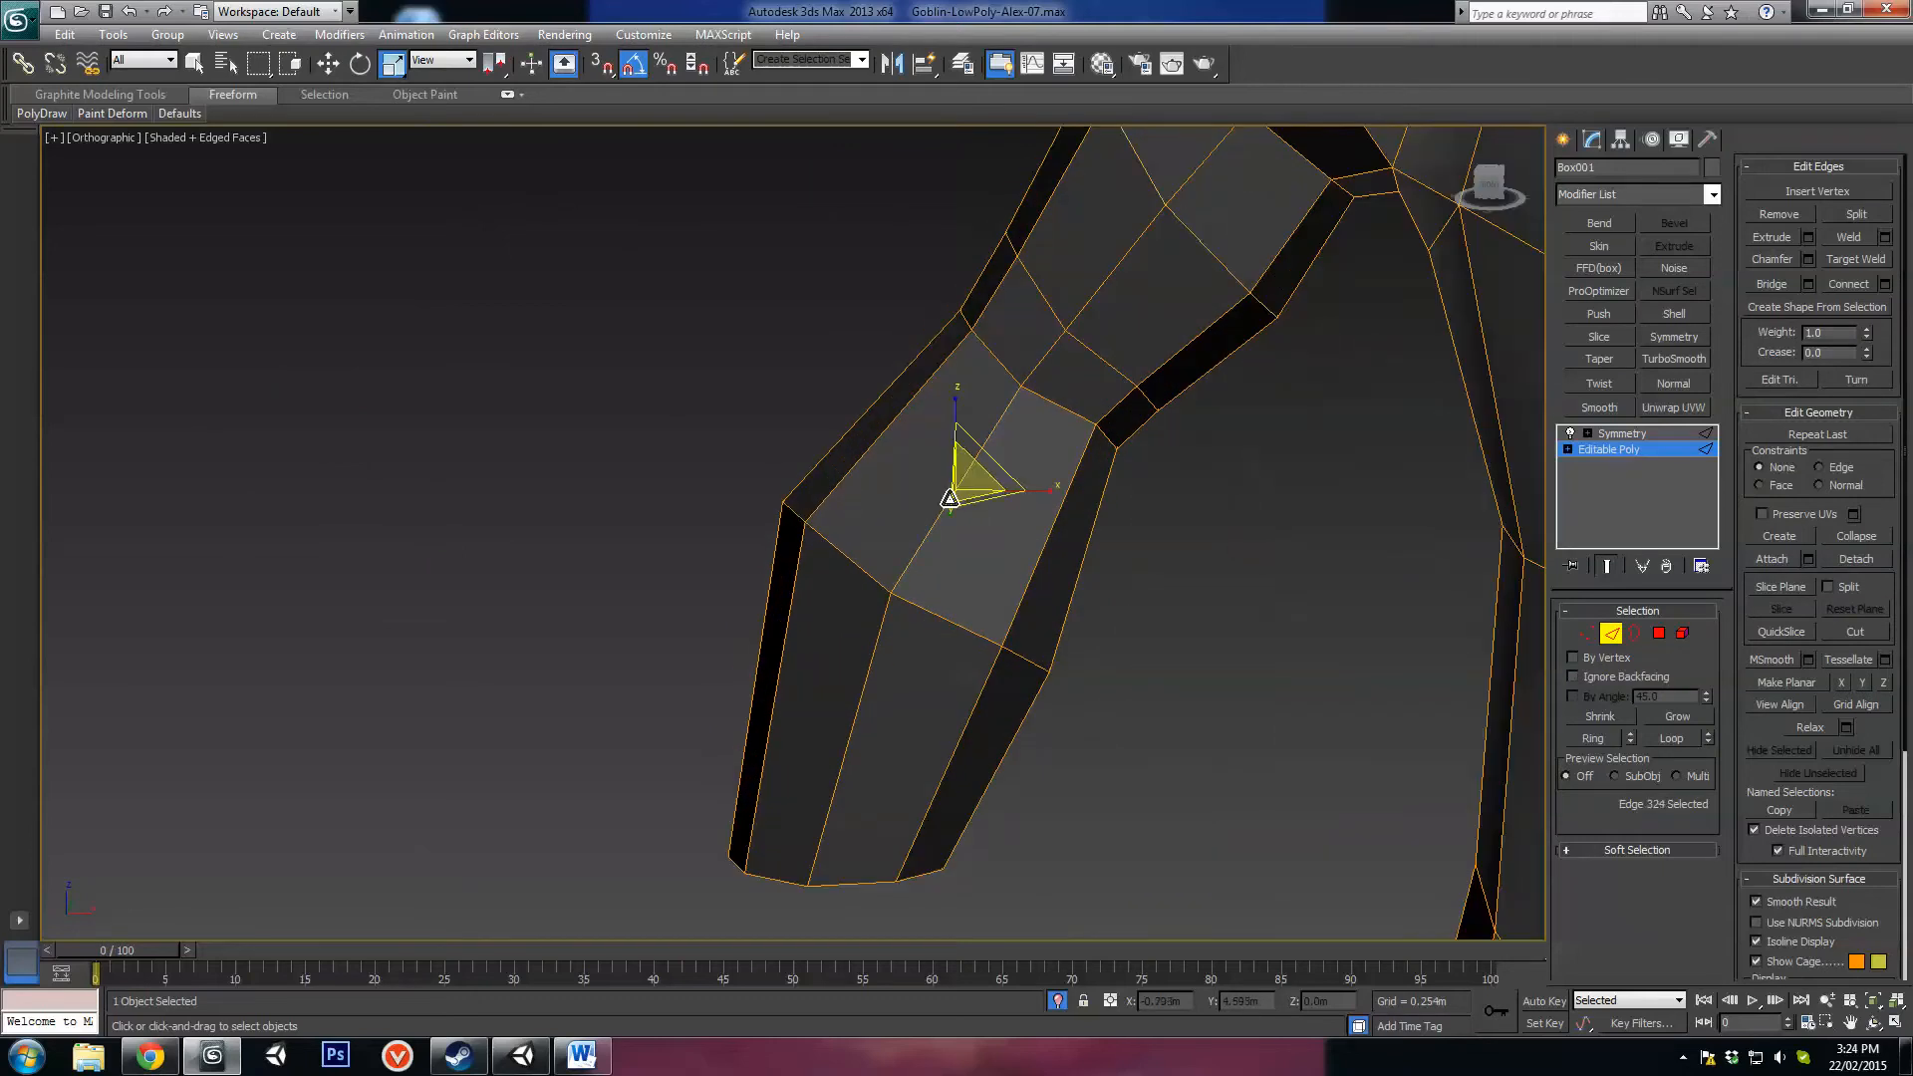
left_click(1594, 739)
key("w")
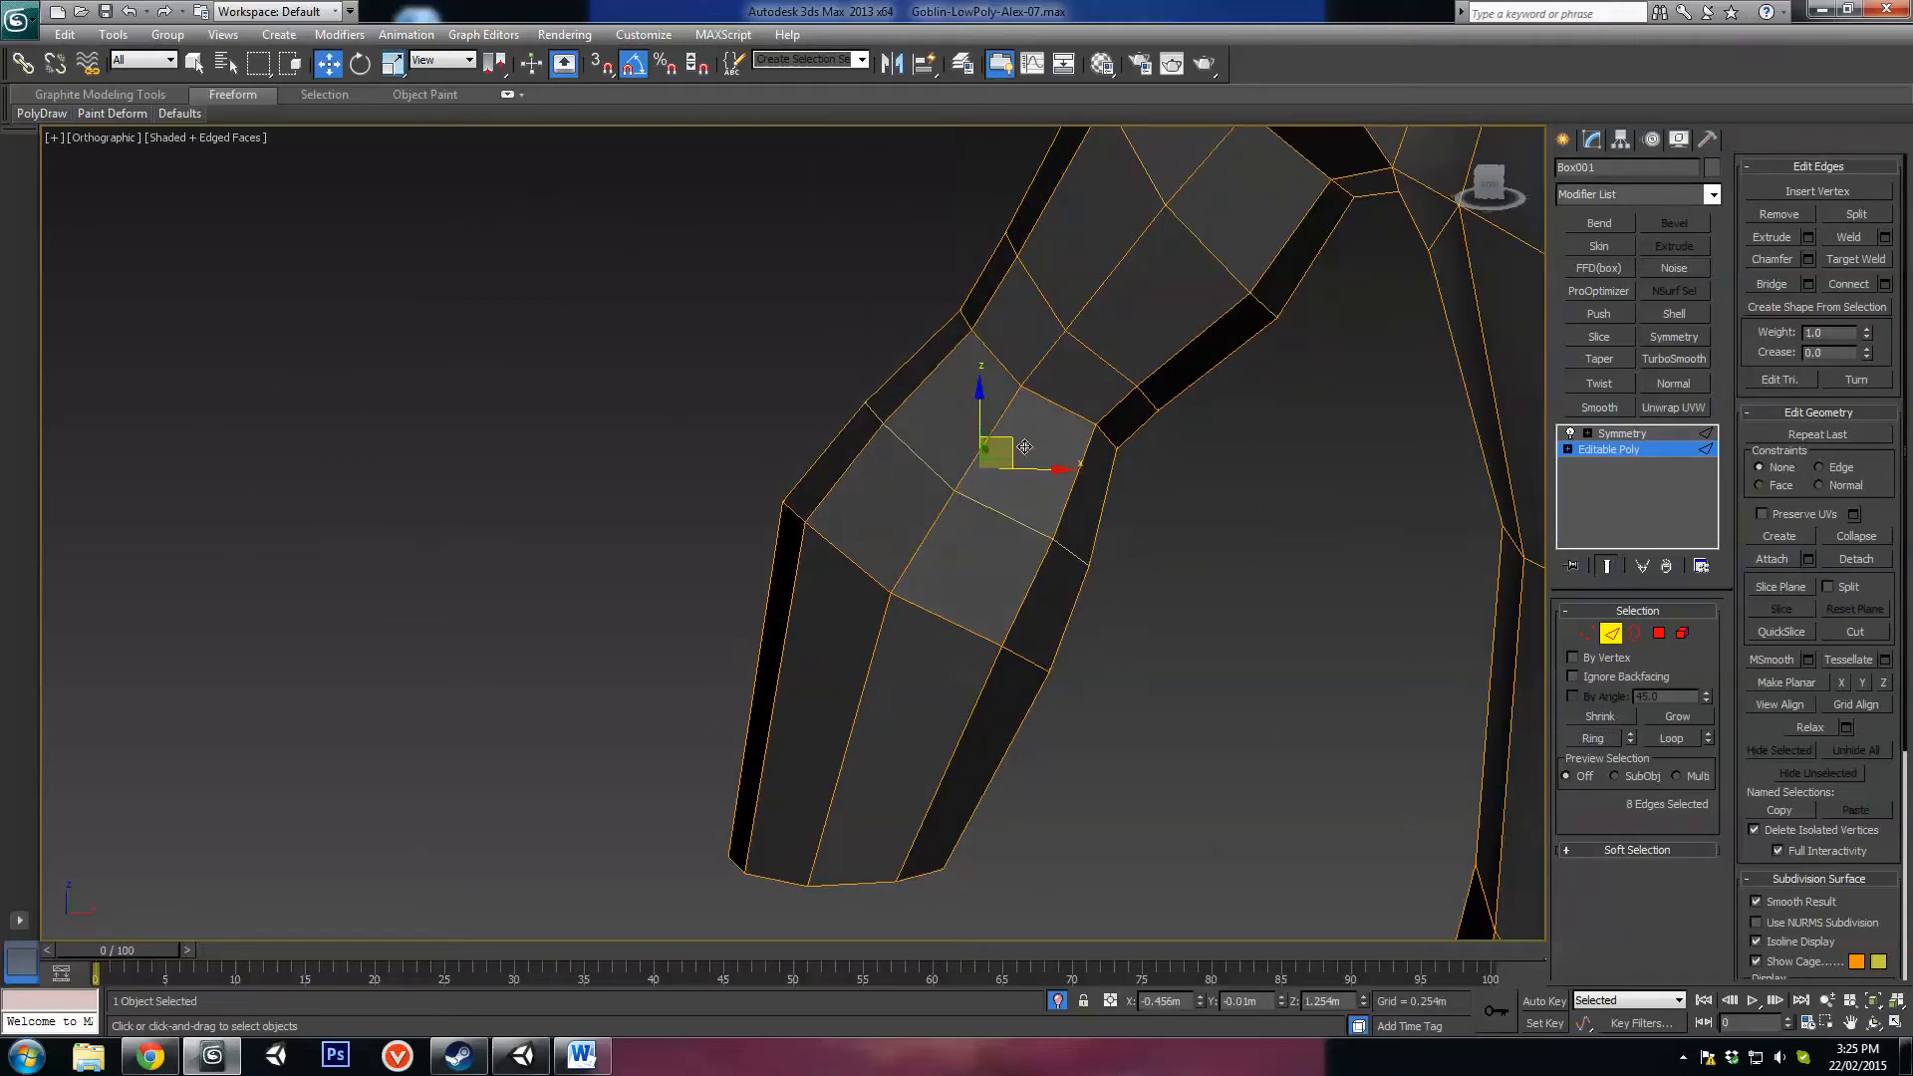
middle_click_drag(1024, 447, 1025, 430, "alt")
left_click_drag(1009, 440, 1020, 423)
Step: Add an edge loop around the lower forearm above the wrist
middle_click_drag(1039, 735, 1096, 660)
left_click(1005, 663)
key("alt+r")
key("ctrl+shift+e")
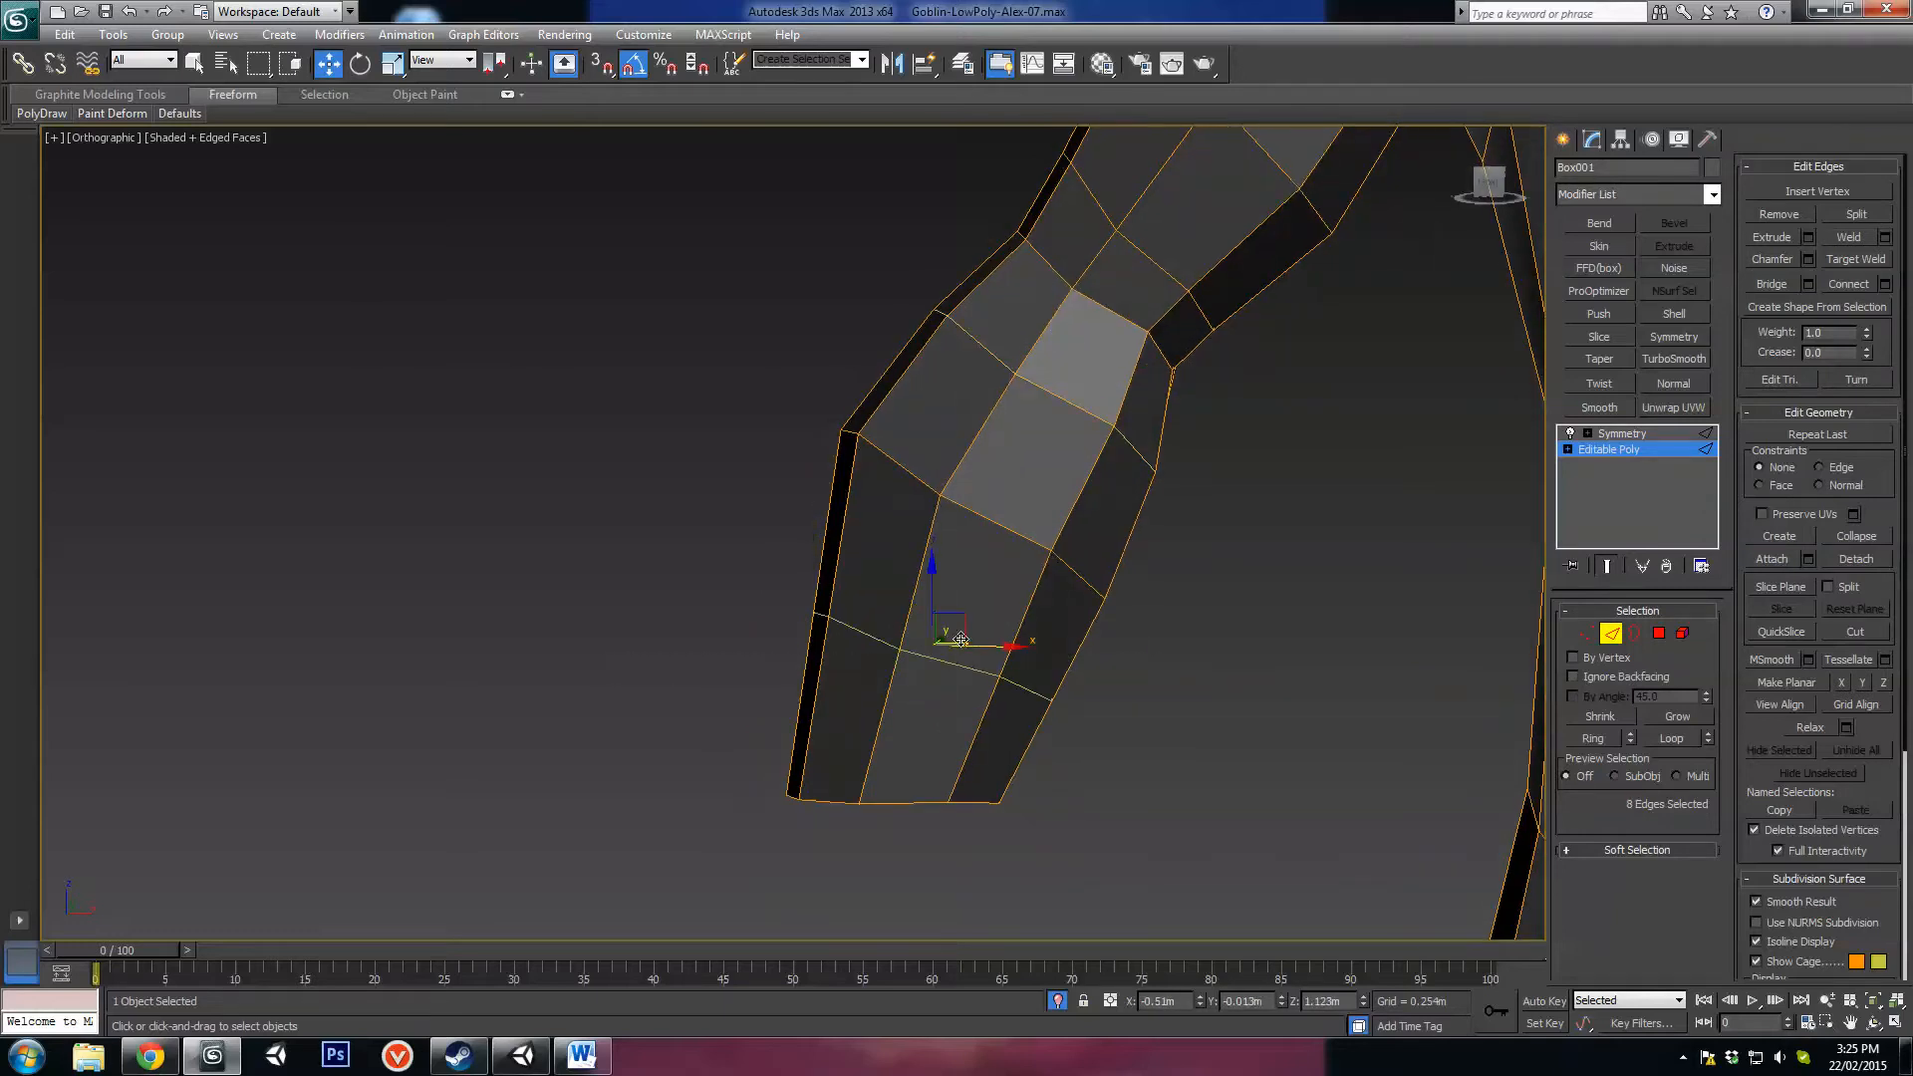
Step: Enlarge the lower forearm loop slightly and nudge it outward
key("r")
mouse_move(961, 640)
left_mouse_down()
mouse_move(964, 624)
mouse_move(945, 636)
mouse_move(962, 619)
left_mouse_up()
key("w")
key("r")
key("w")
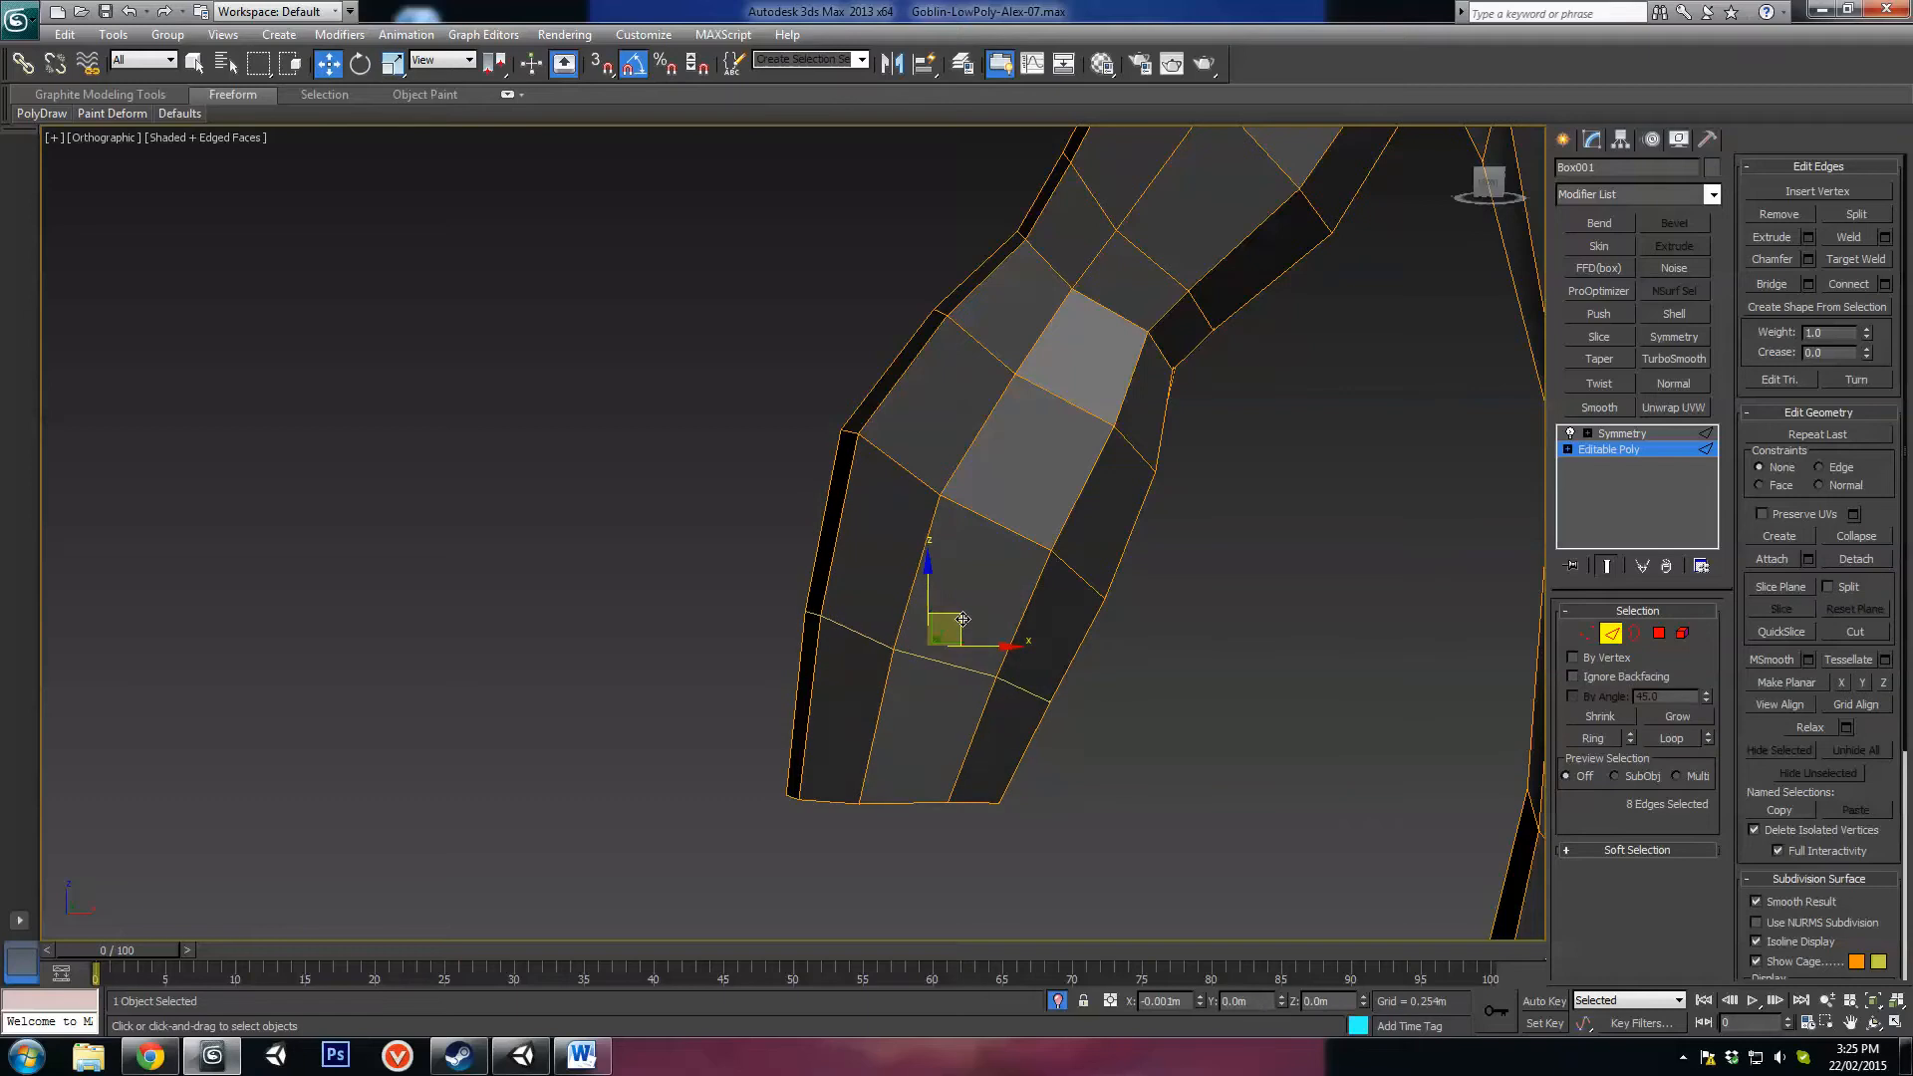
Step: Scale the edge loop at the middle of the forearm to about 92% and nudge it toward the body
double_click(989, 513)
key("r")
left_click_drag(987, 485, 989, 493)
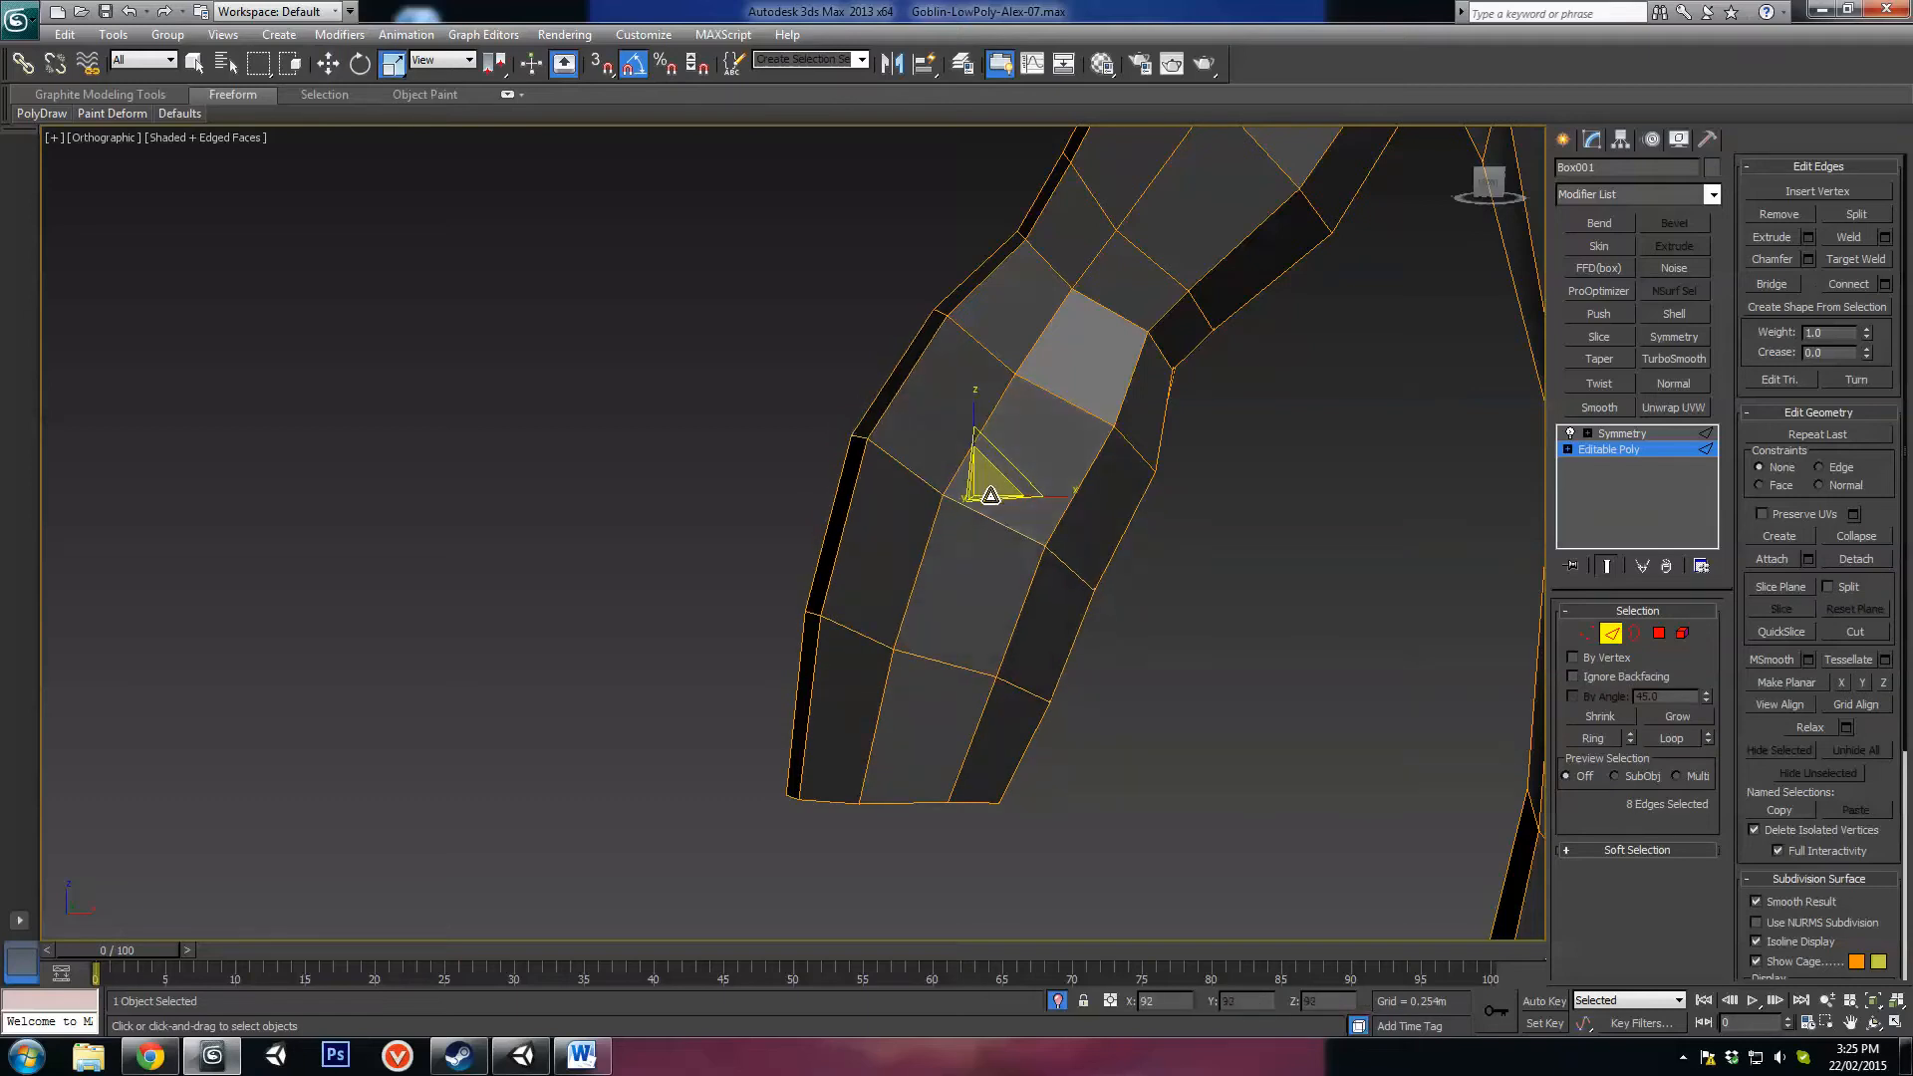
key("w")
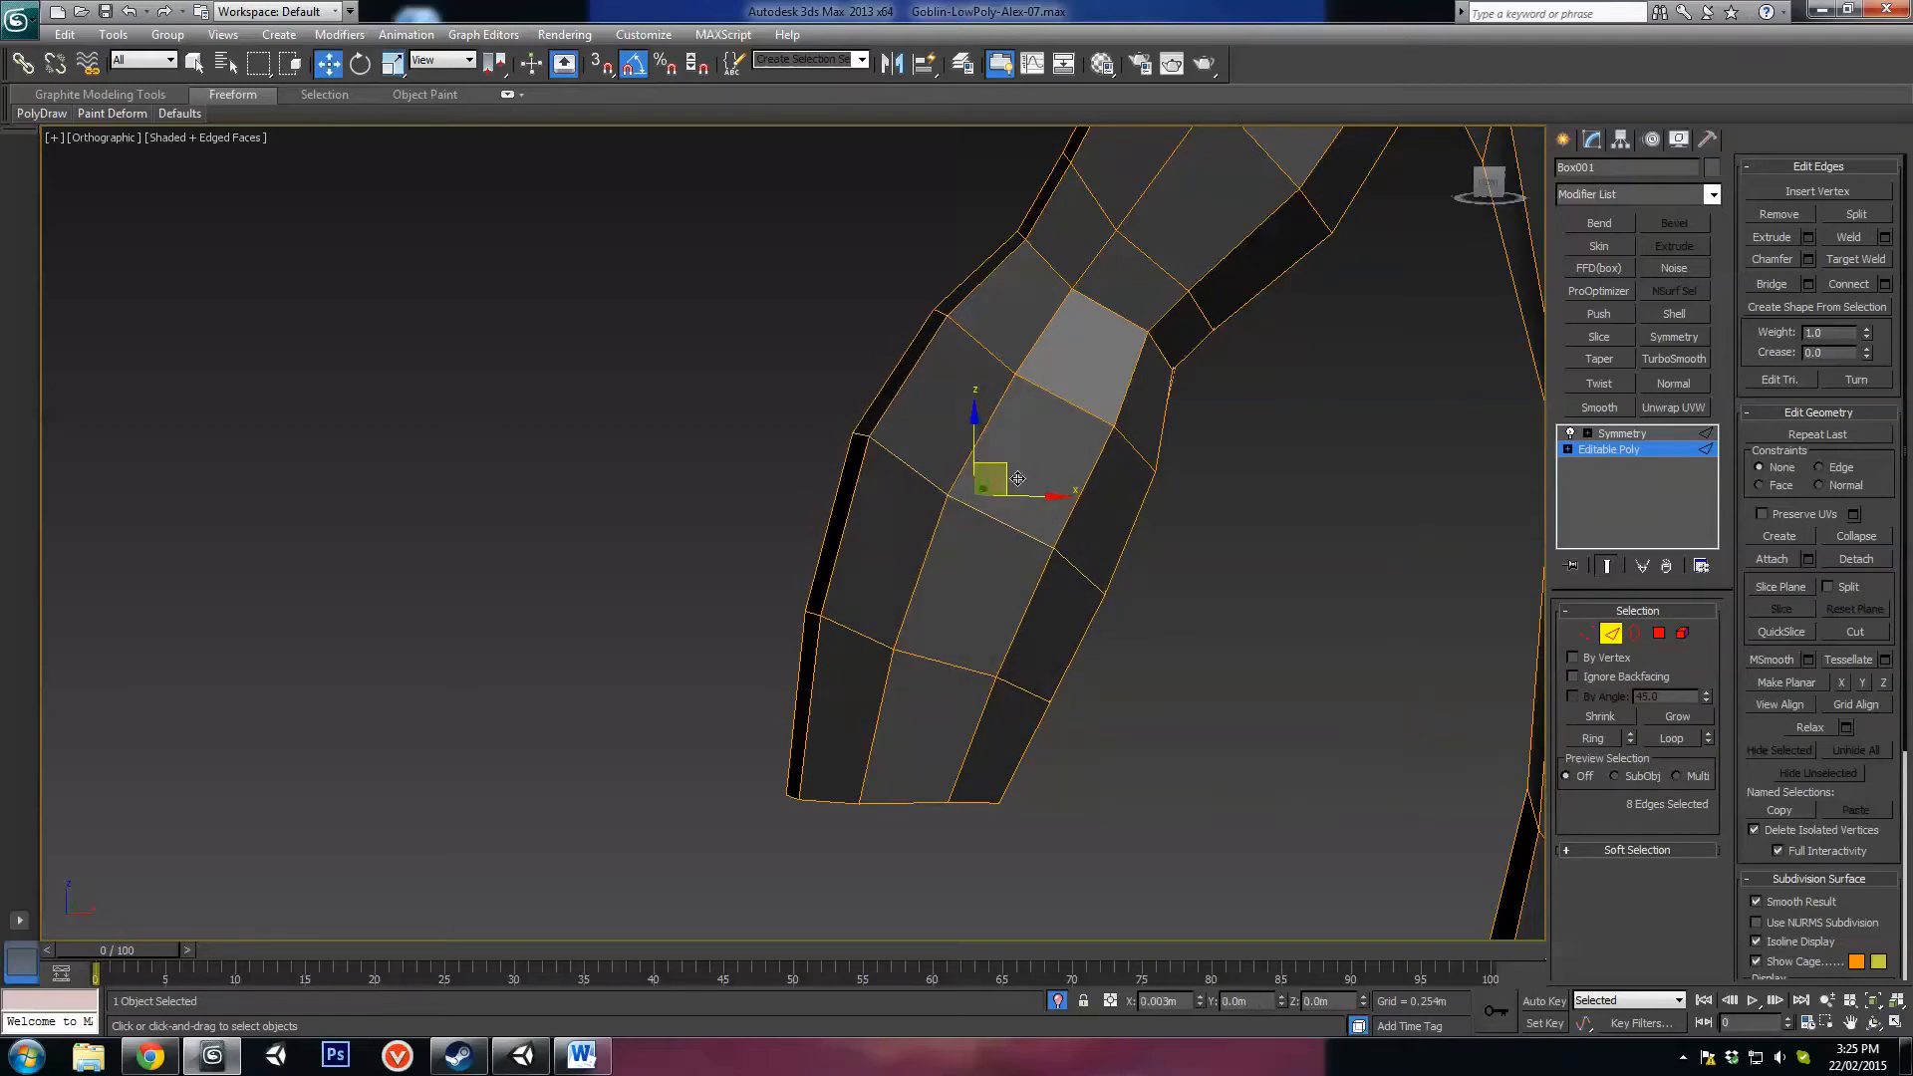
Step: Inspect the arm and the whole body from the front, down to the waist and hips
key("1")
left_click(950, 494)
mouse_move(1042, 560)
middle_mouse_down("alt")
mouse_move(1010, 565)
mouse_move(1116, 425)
mouse_move(1192, 469)
mouse_move(1084, 522)
mouse_move(1122, 538)
mouse_move(1030, 529)
middle_mouse_up("alt")
scroll(1010, 565, "down", 2)
middle_click_drag(1195, 507, 1041, 453)
scroll(1040, 453, "down", 4)
scroll(1032, 558, "up", 6)
middle_click_drag(1032, 558, 867, 559)
scroll(903, 575, "down", 2)
scroll(918, 625, "up", 2)
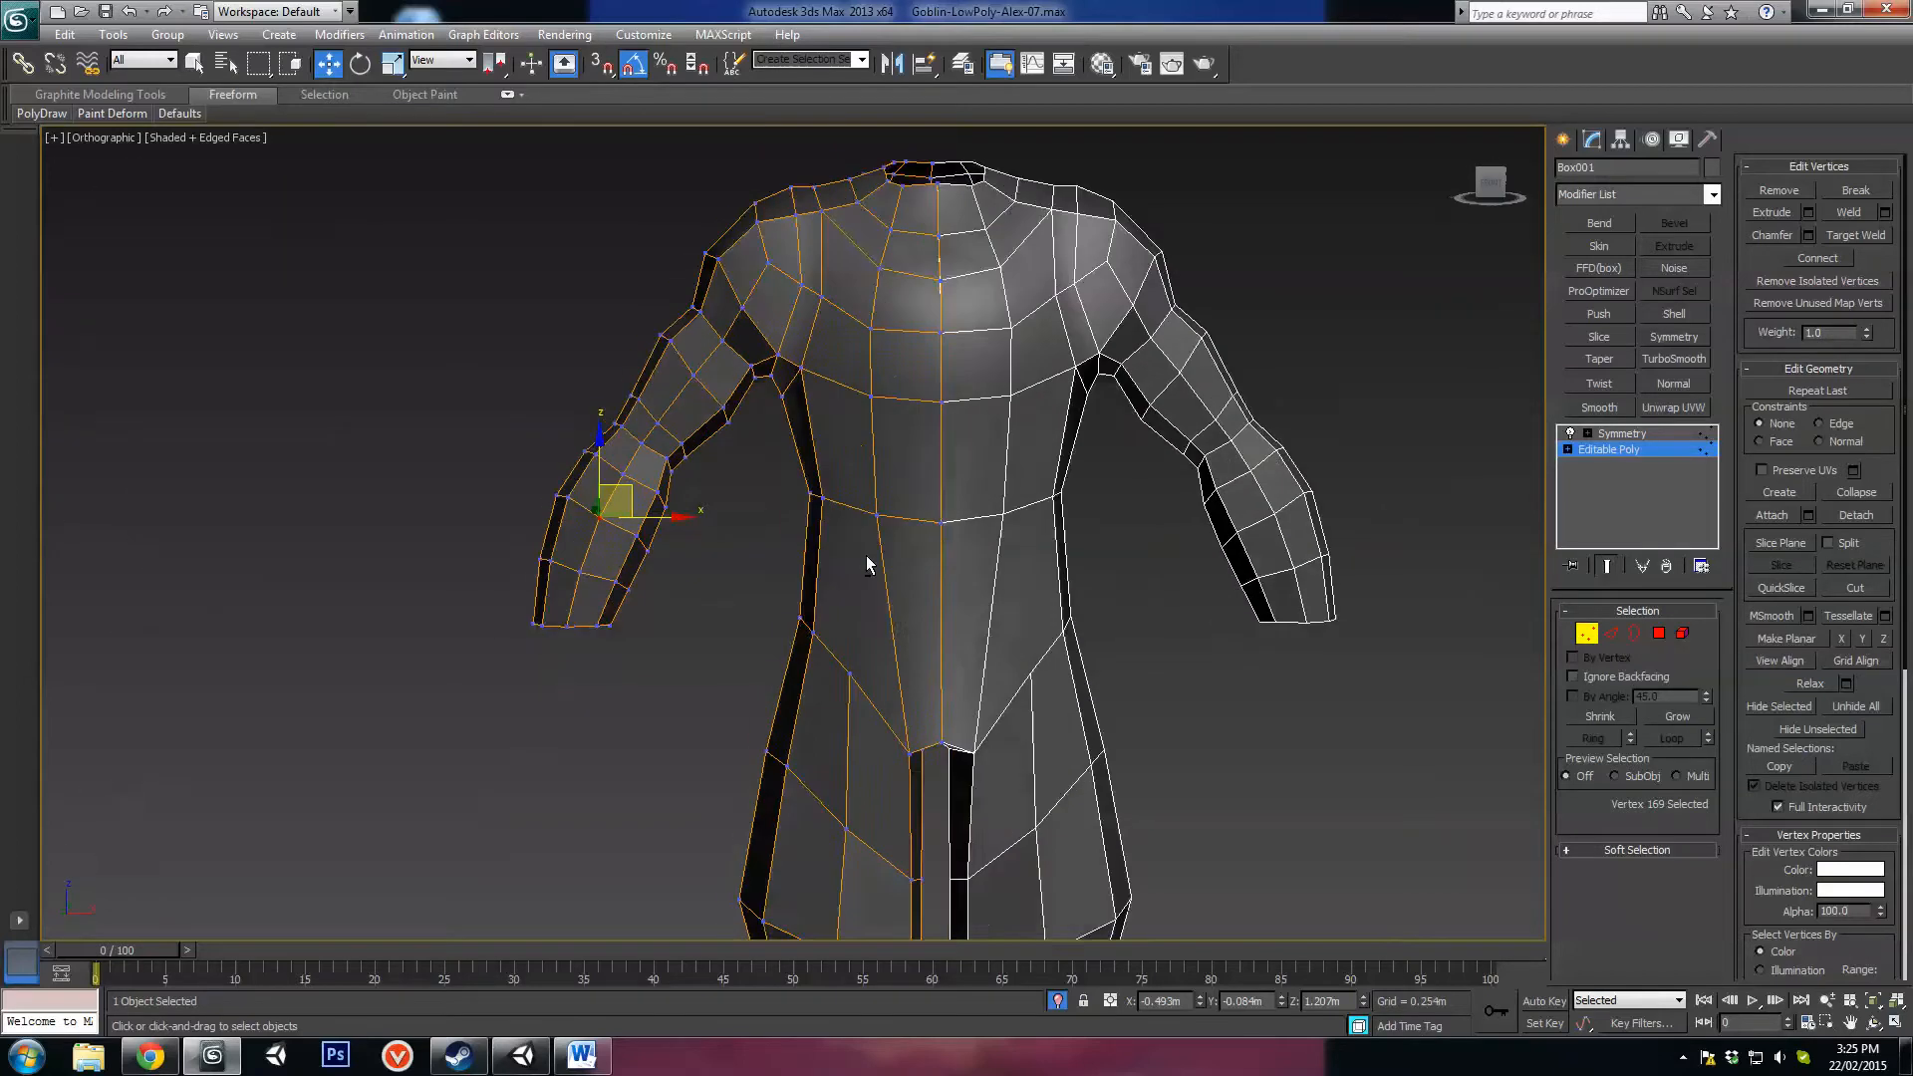
middle_click_drag(1027, 675, 897, 599)
scroll(912, 488, "up", 2)
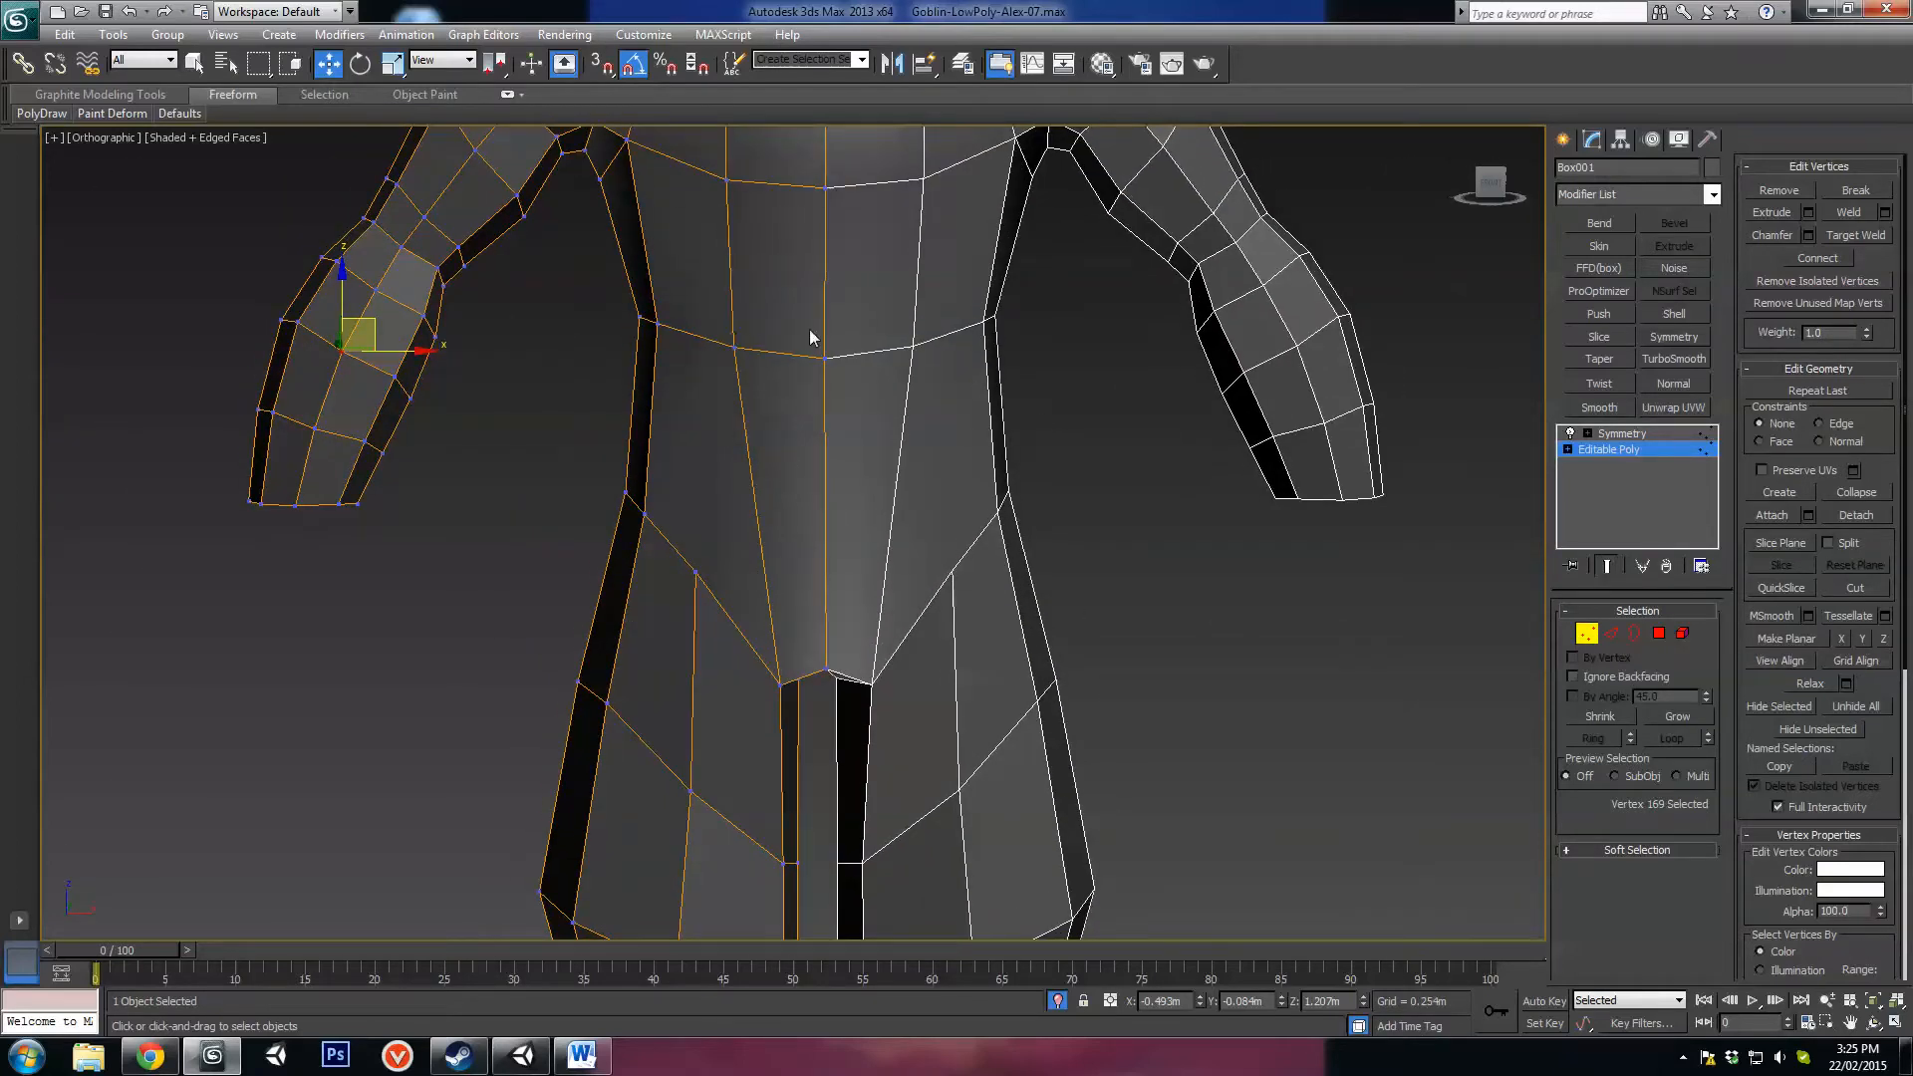
Step: Add an edge loop around the lower torso between the waist and the hips
left_click(1659, 633)
left_click(772, 501)
middle_click_drag(772, 501, 934, 646, "alt")
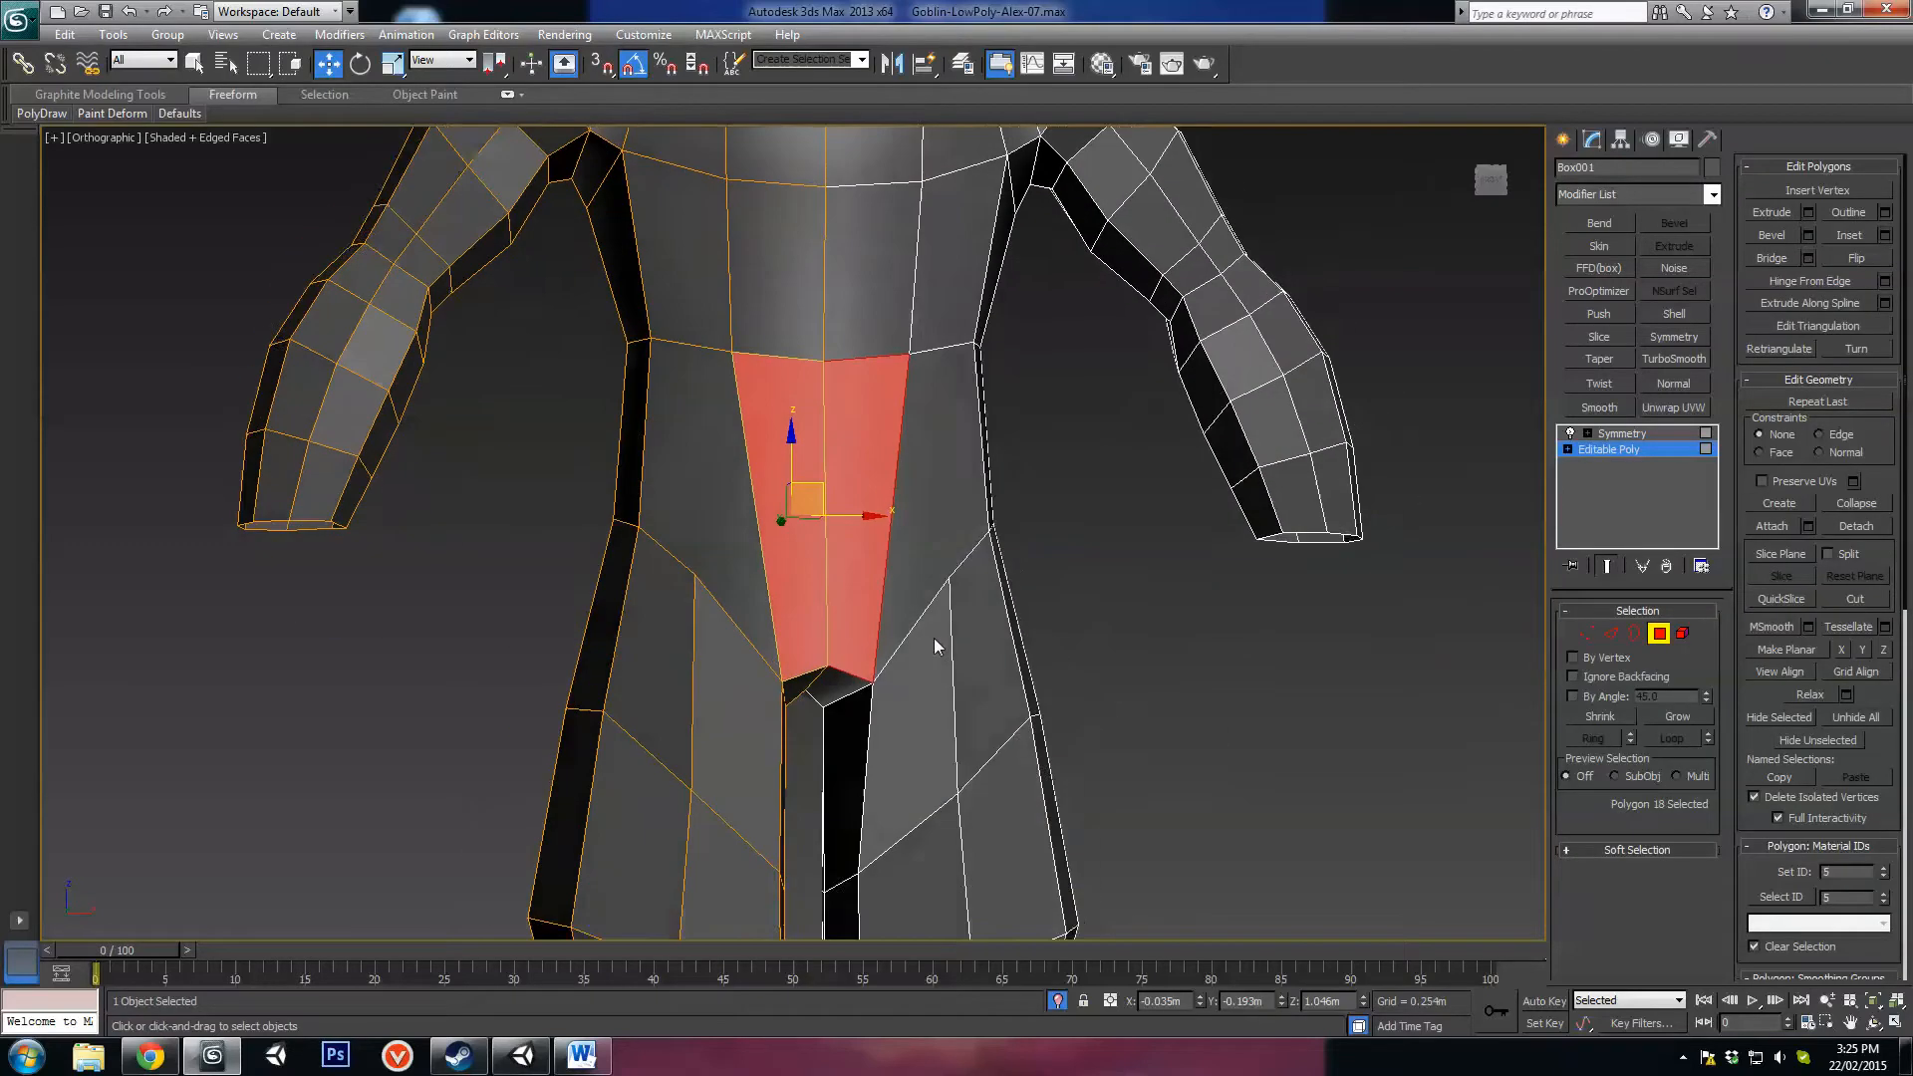
middle_click_drag(1050, 445, 1055, 561, "alt")
left_click(1617, 634)
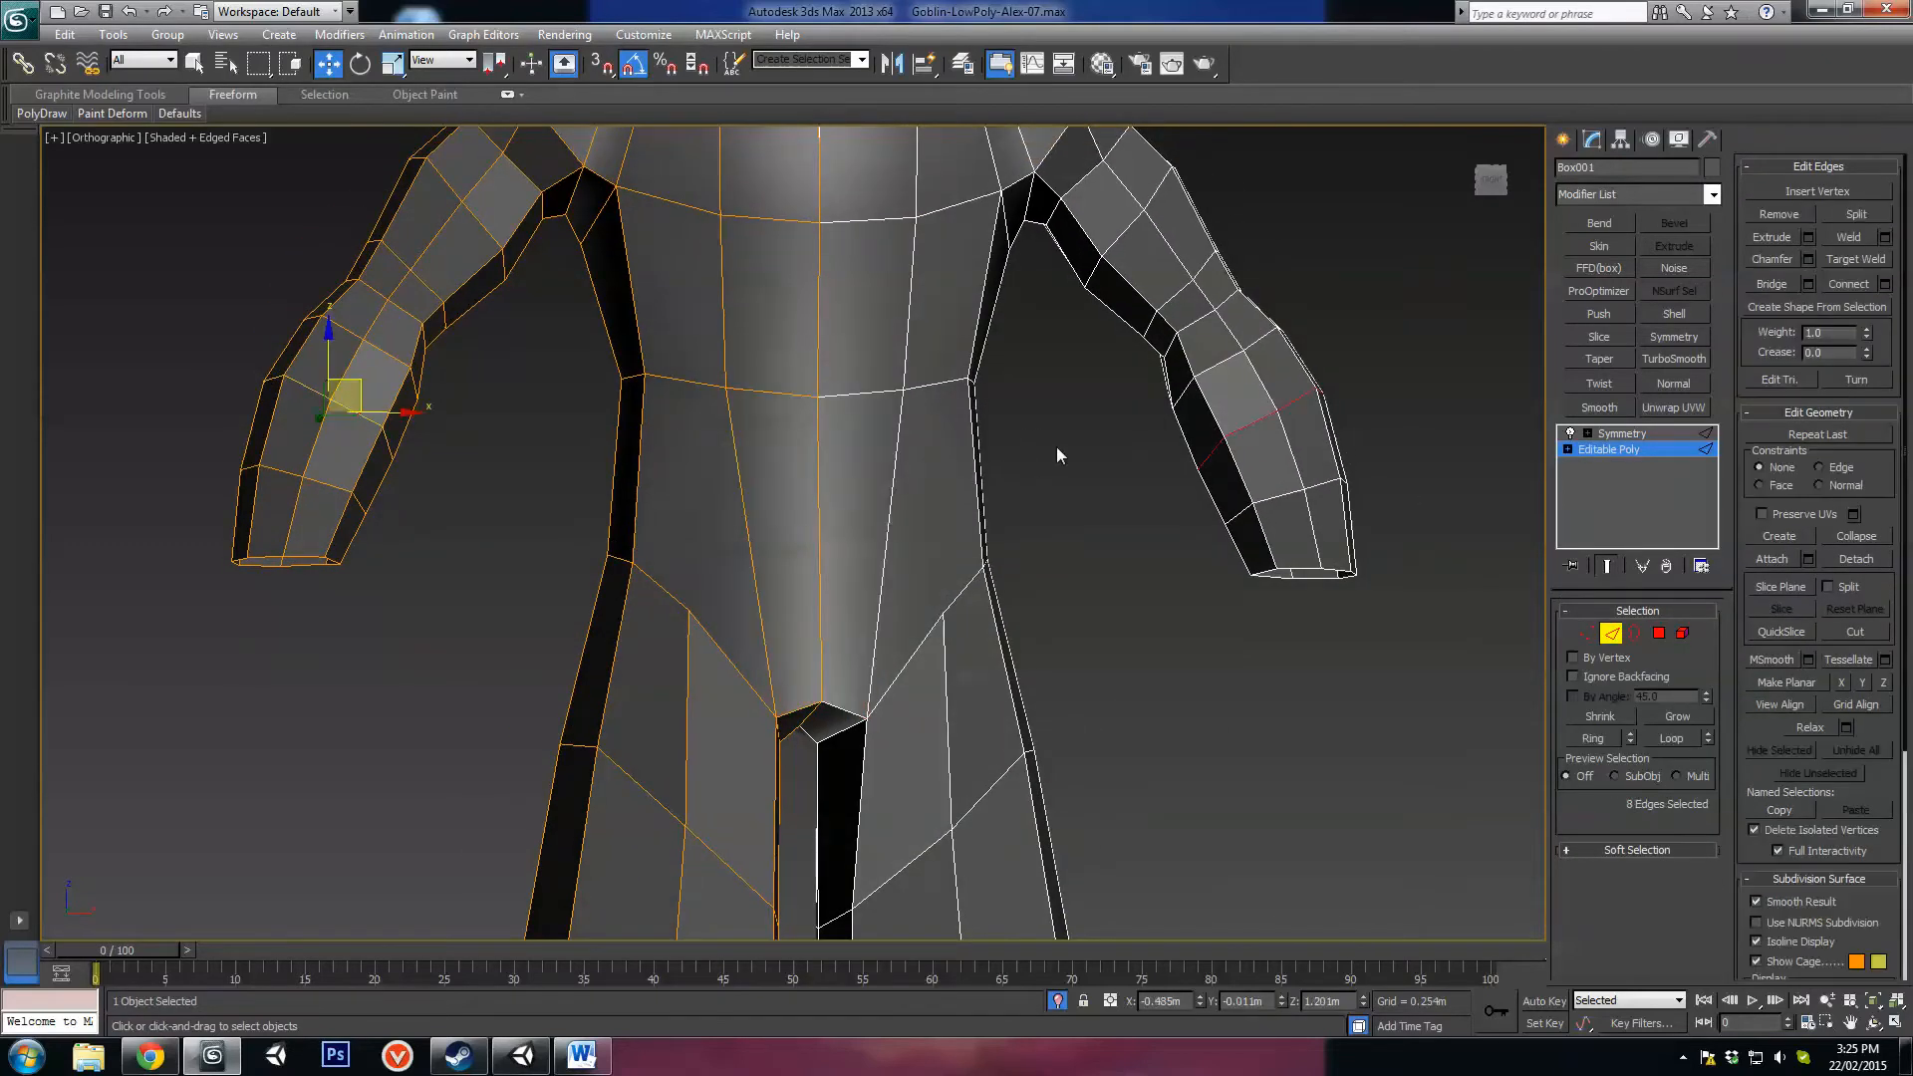
left_click_drag(1058, 446, 481, 459)
middle_click_drag(1008, 573, 947, 589, "alt")
key("ctrl+shift+e")
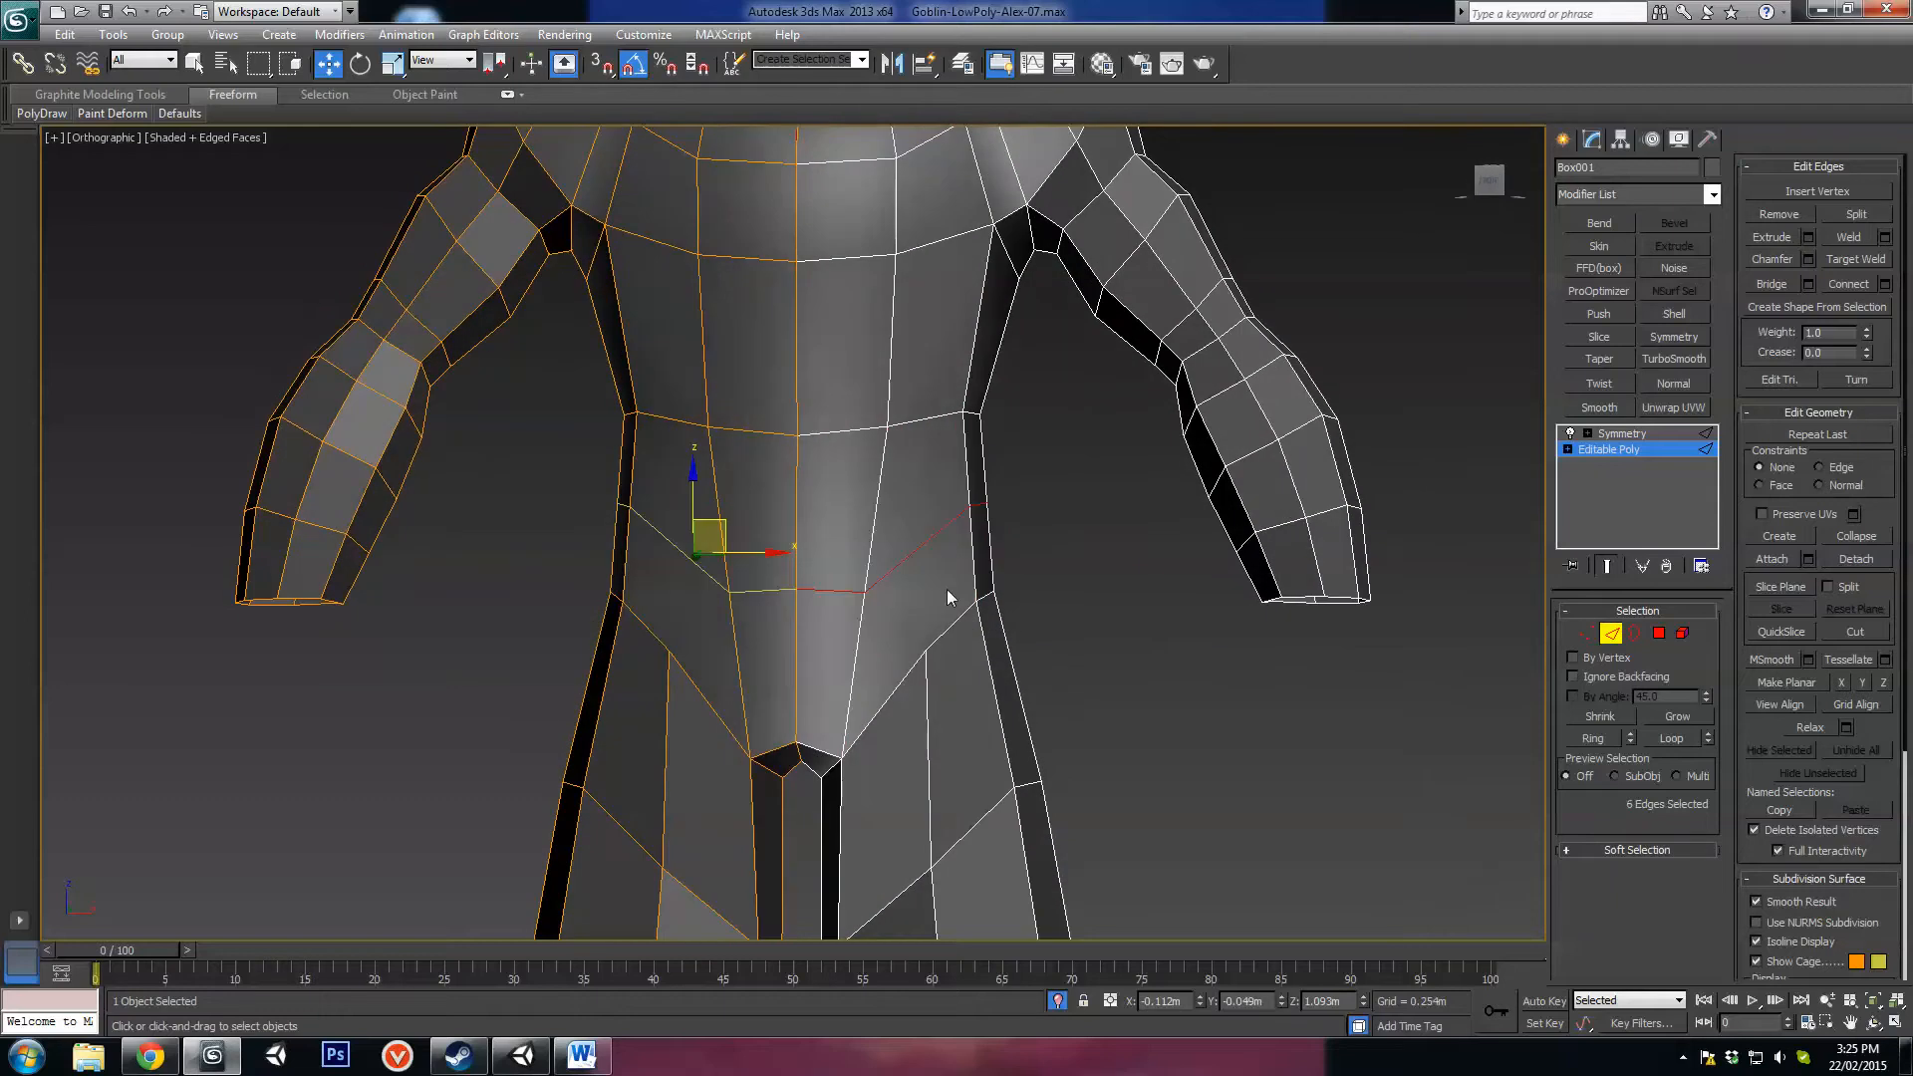
middle_click_drag(810, 564, 1007, 515, "alt")
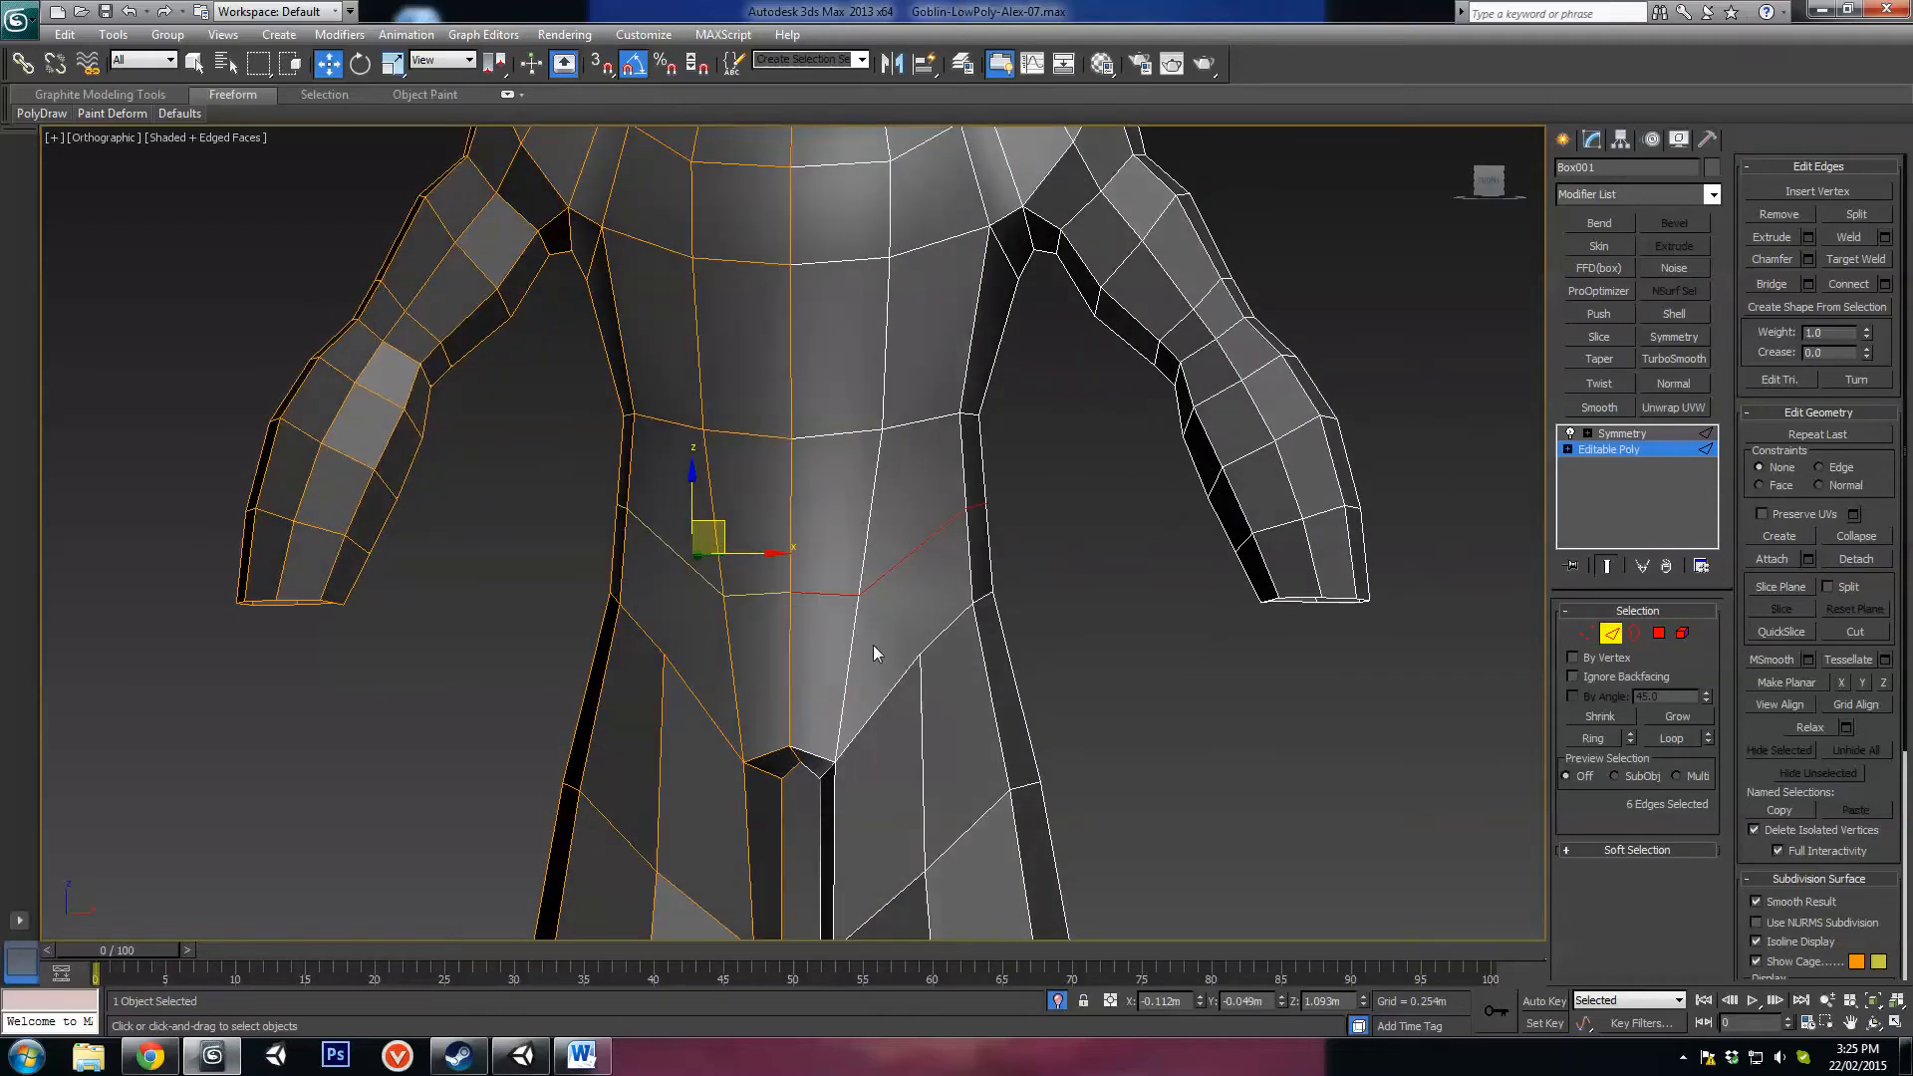
Step: Nudge the new lower-torso loop slightly inward and raise the waist edge loop above it
mouse_move(858, 638)
middle_mouse_down()
mouse_move(863, 594)
mouse_move(850, 661)
middle_mouse_up()
scroll(877, 590, "up", 2)
scroll(903, 583, "down", 2)
key("r")
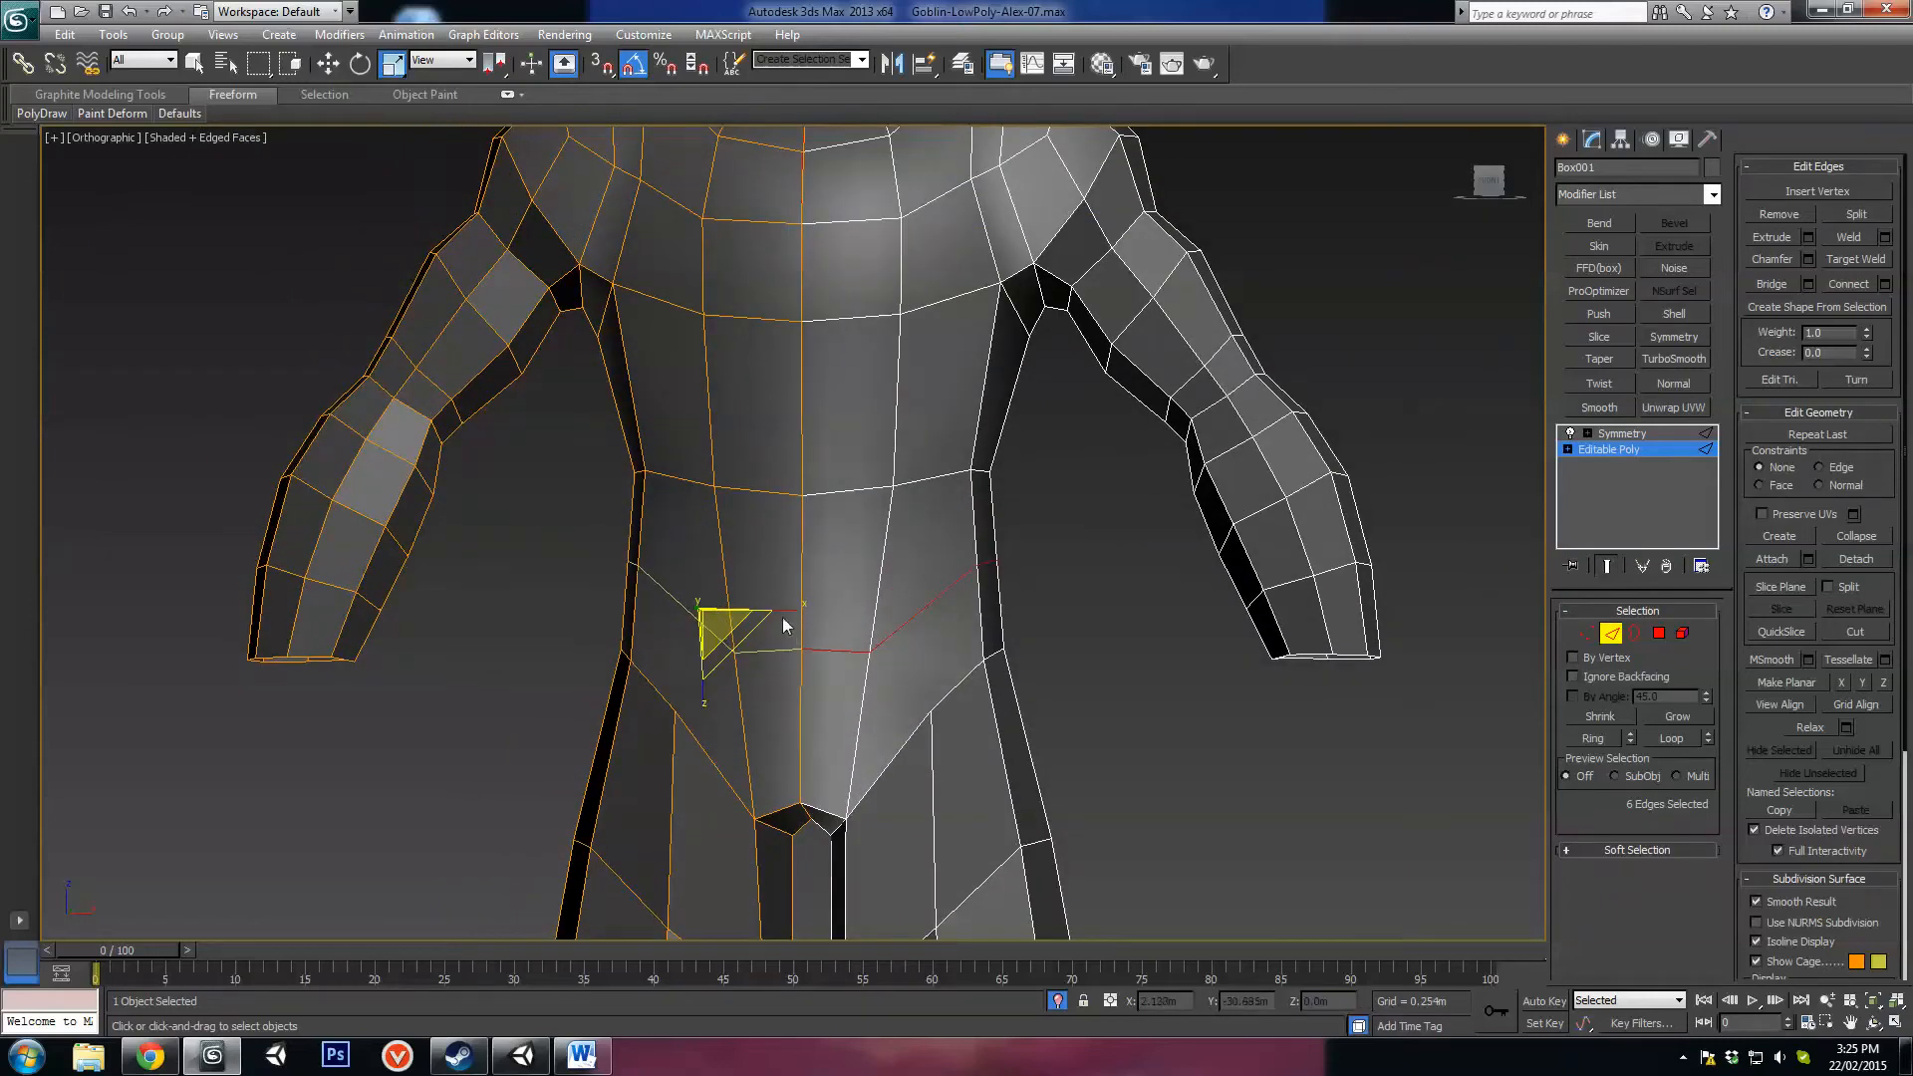
key("w")
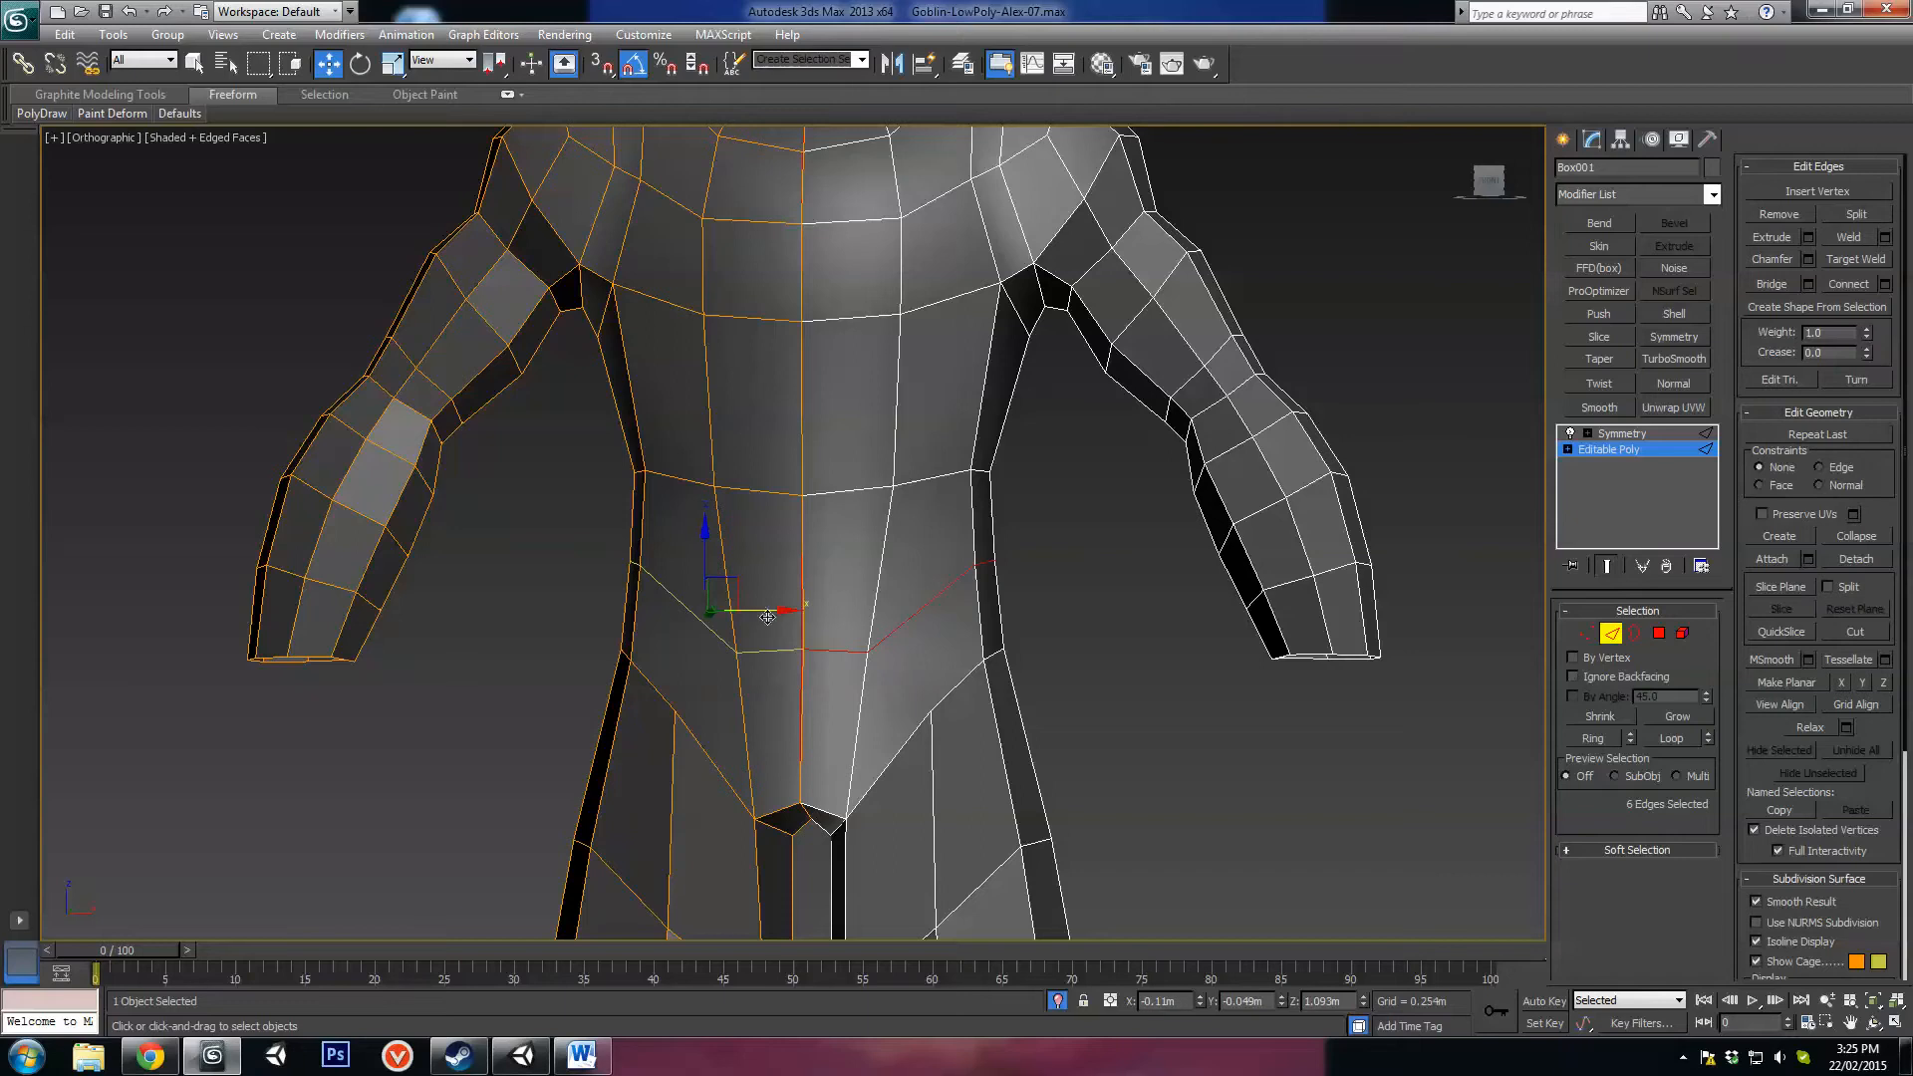
left_click_drag(767, 618, 686, 377)
Step: Level the front of the waist loop by raising its center and adjacent vertices and slightly lowering its side vertices
key("1")
left_click(799, 445)
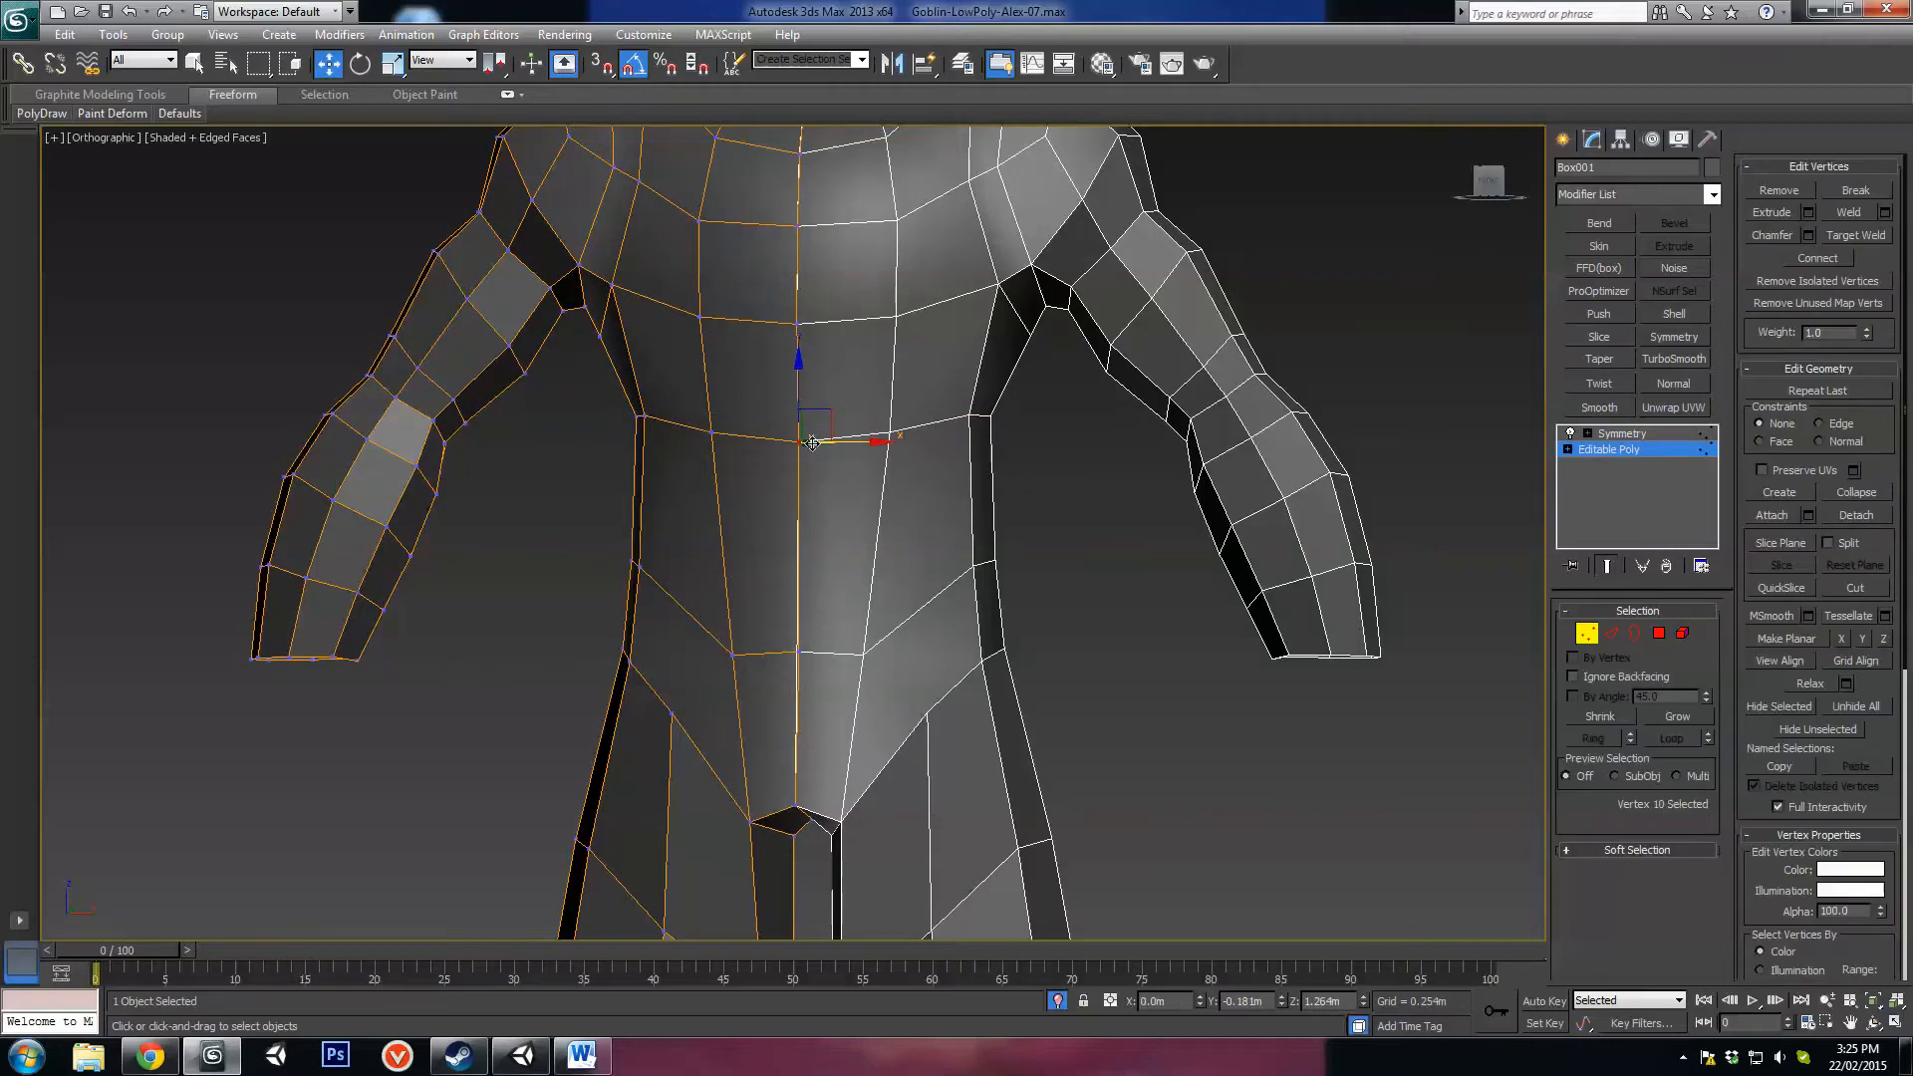
middle_click_drag(799, 444, 809, 412, "alt")
left_click_drag(801, 395, 721, 393)
left_click(710, 431)
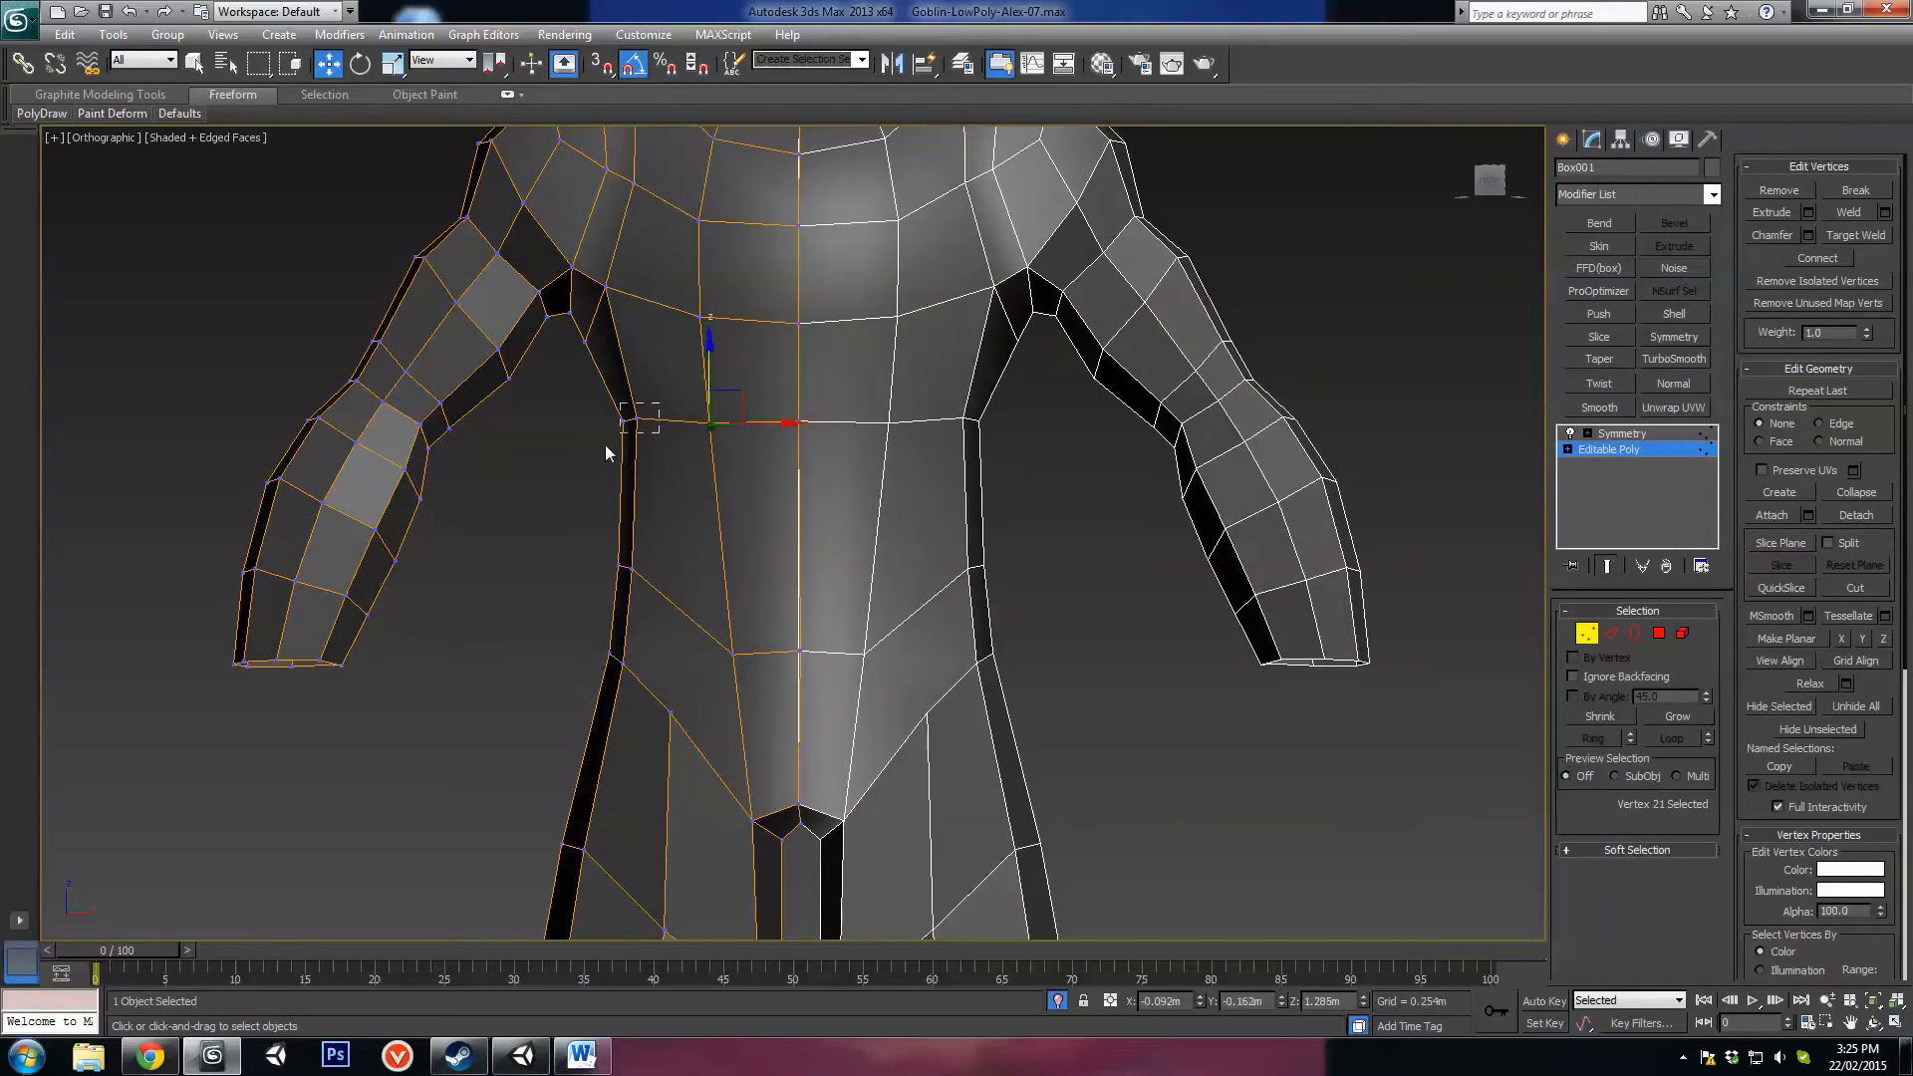
left_click_drag(606, 446, 602, 448)
left_click_drag(630, 368, 629, 378)
Step: Raise the side vertices and the two front vertices of the lower-torso loop so that it runs level across the belly
middle_click_drag(687, 423, 596, 510, "alt")
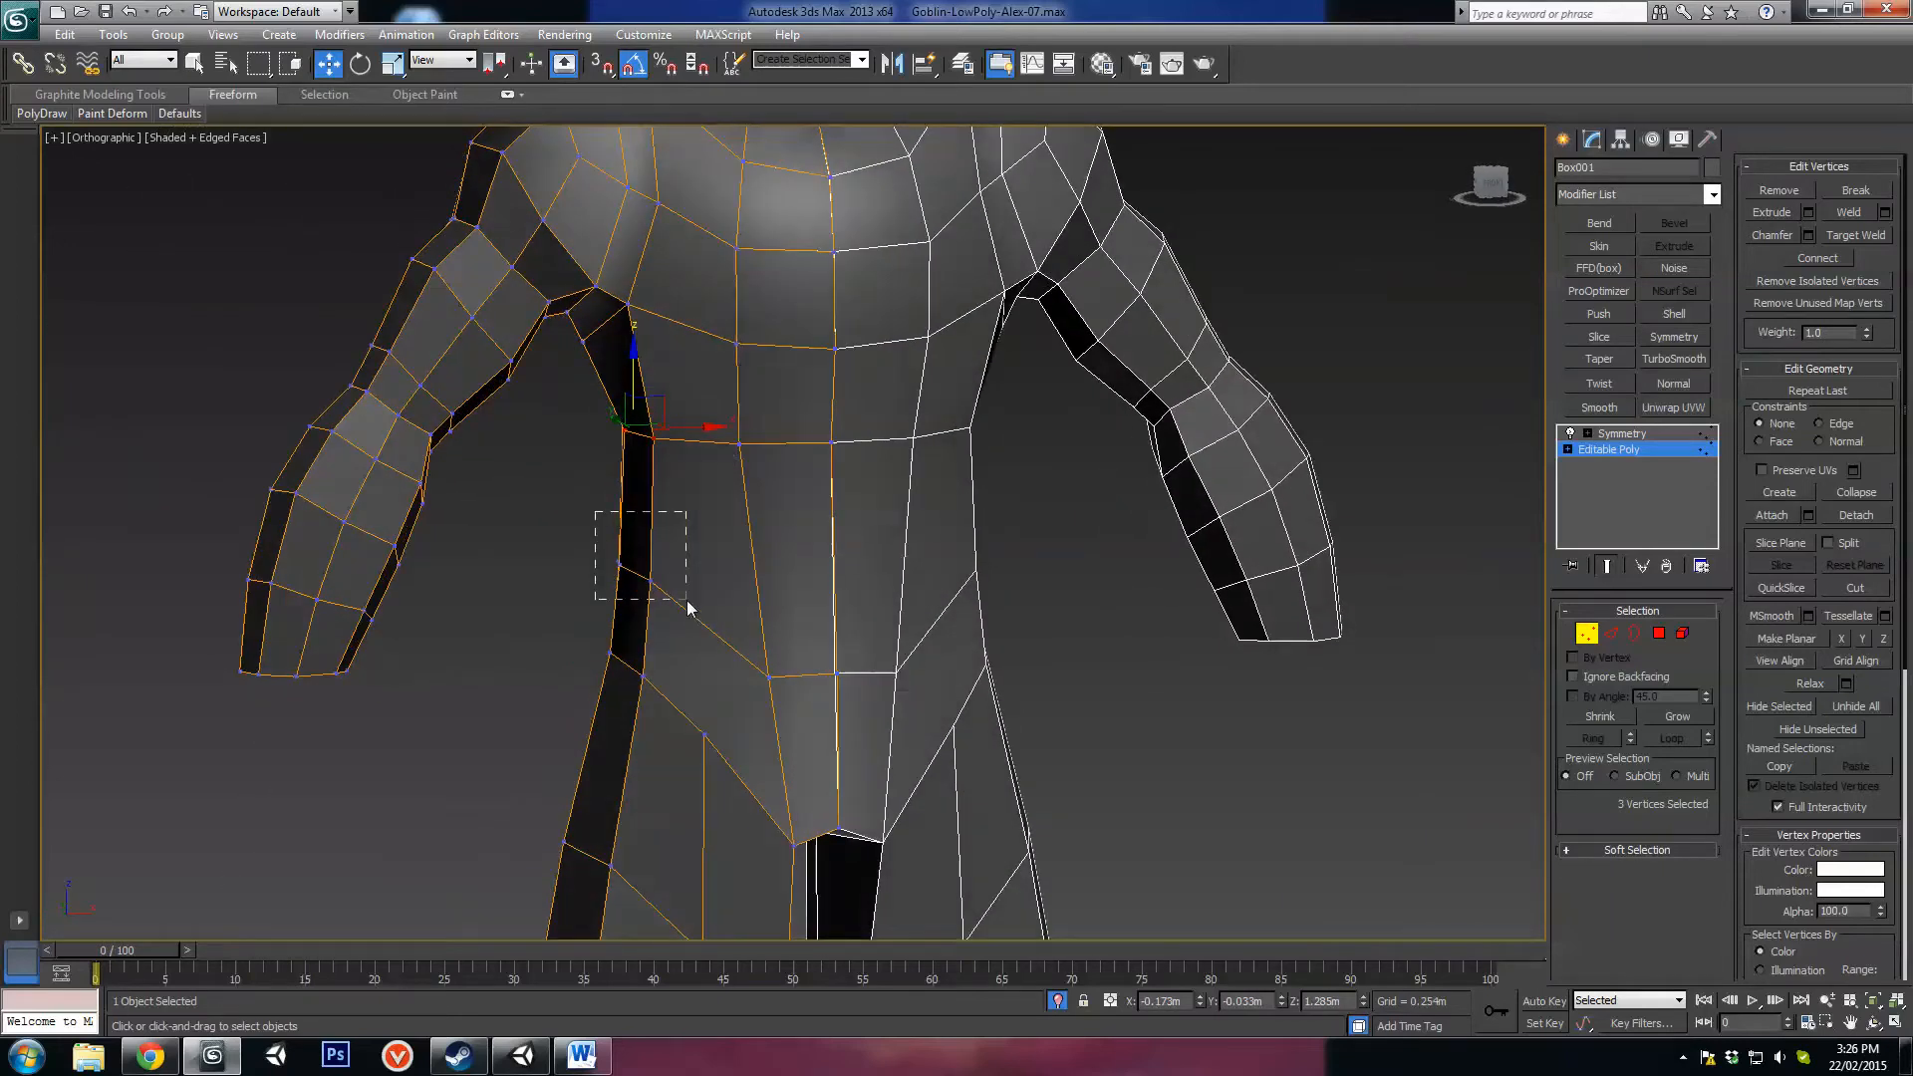
left_click_drag(688, 602, 714, 615)
middle_click_drag(713, 615, 703, 540)
left_click_drag(663, 469, 680, 428)
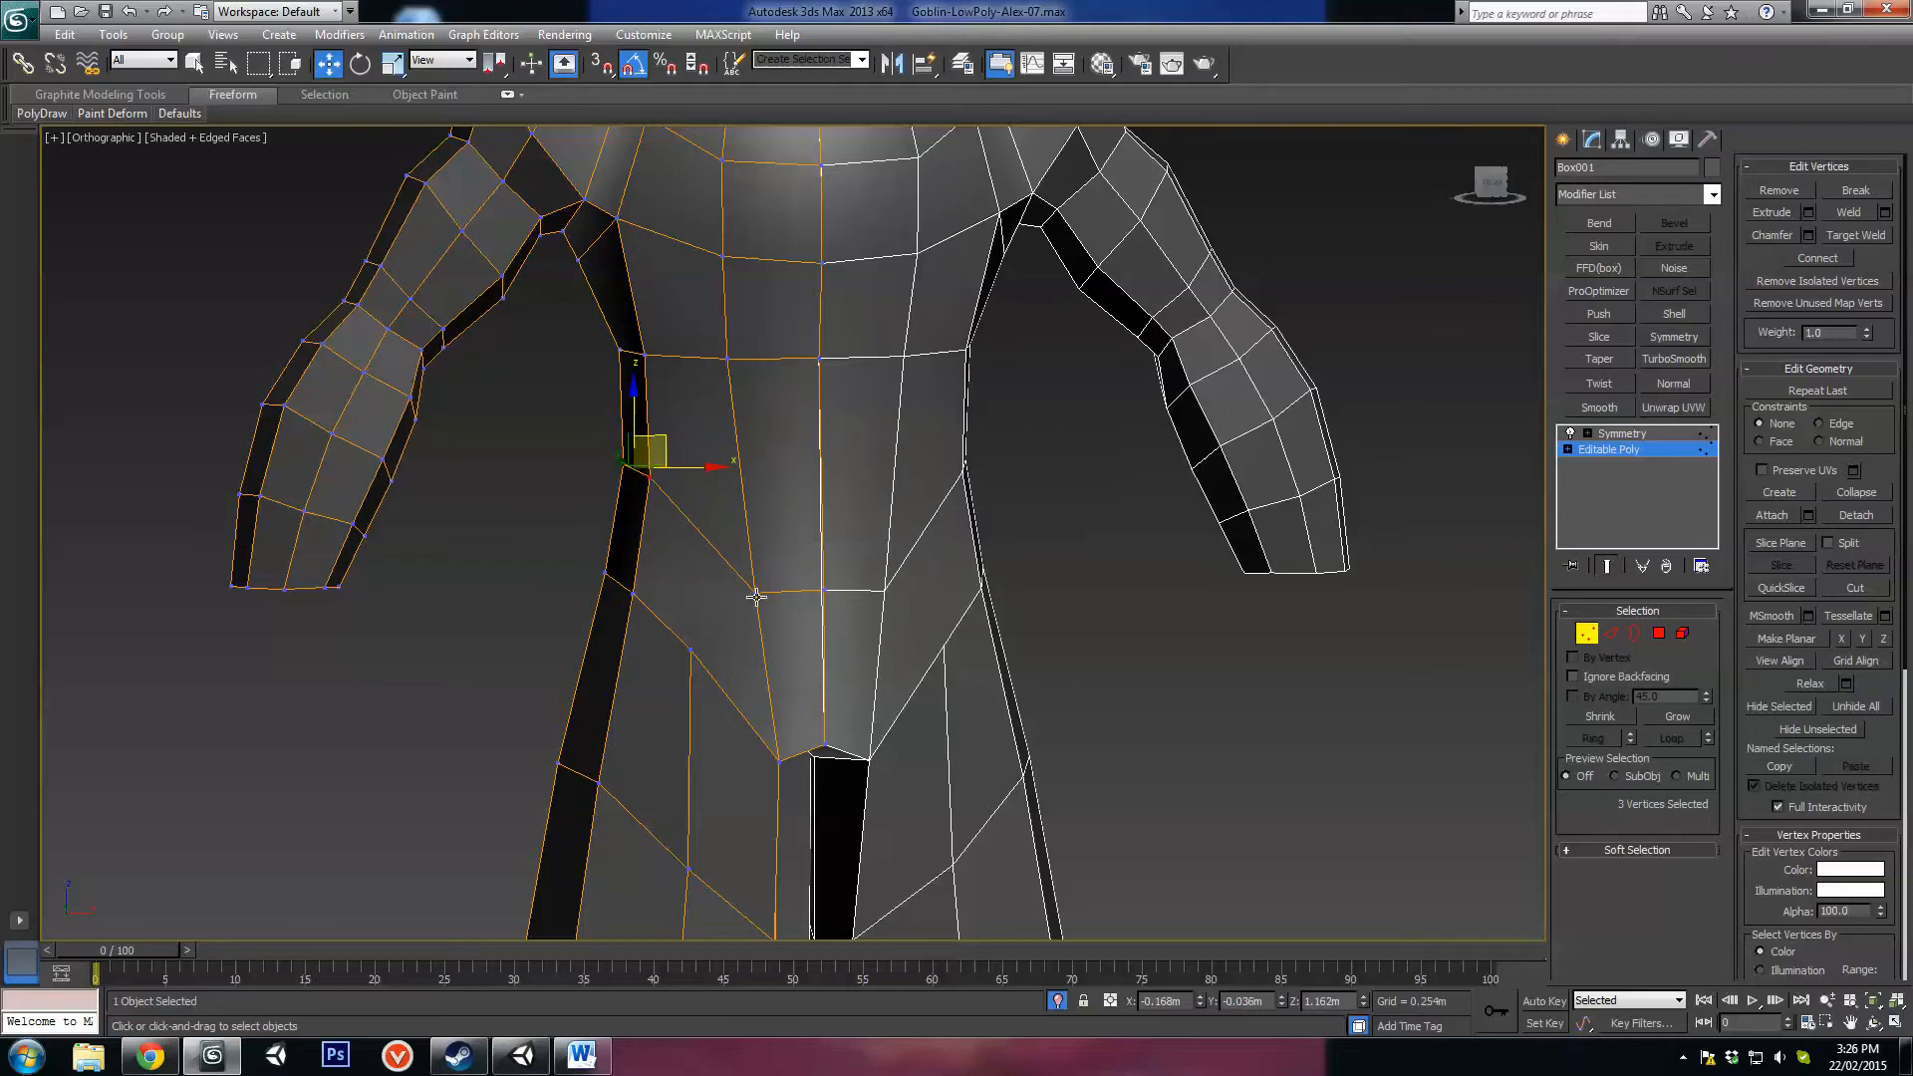
left_click(757, 596)
left_click_drag(792, 536, 780, 426)
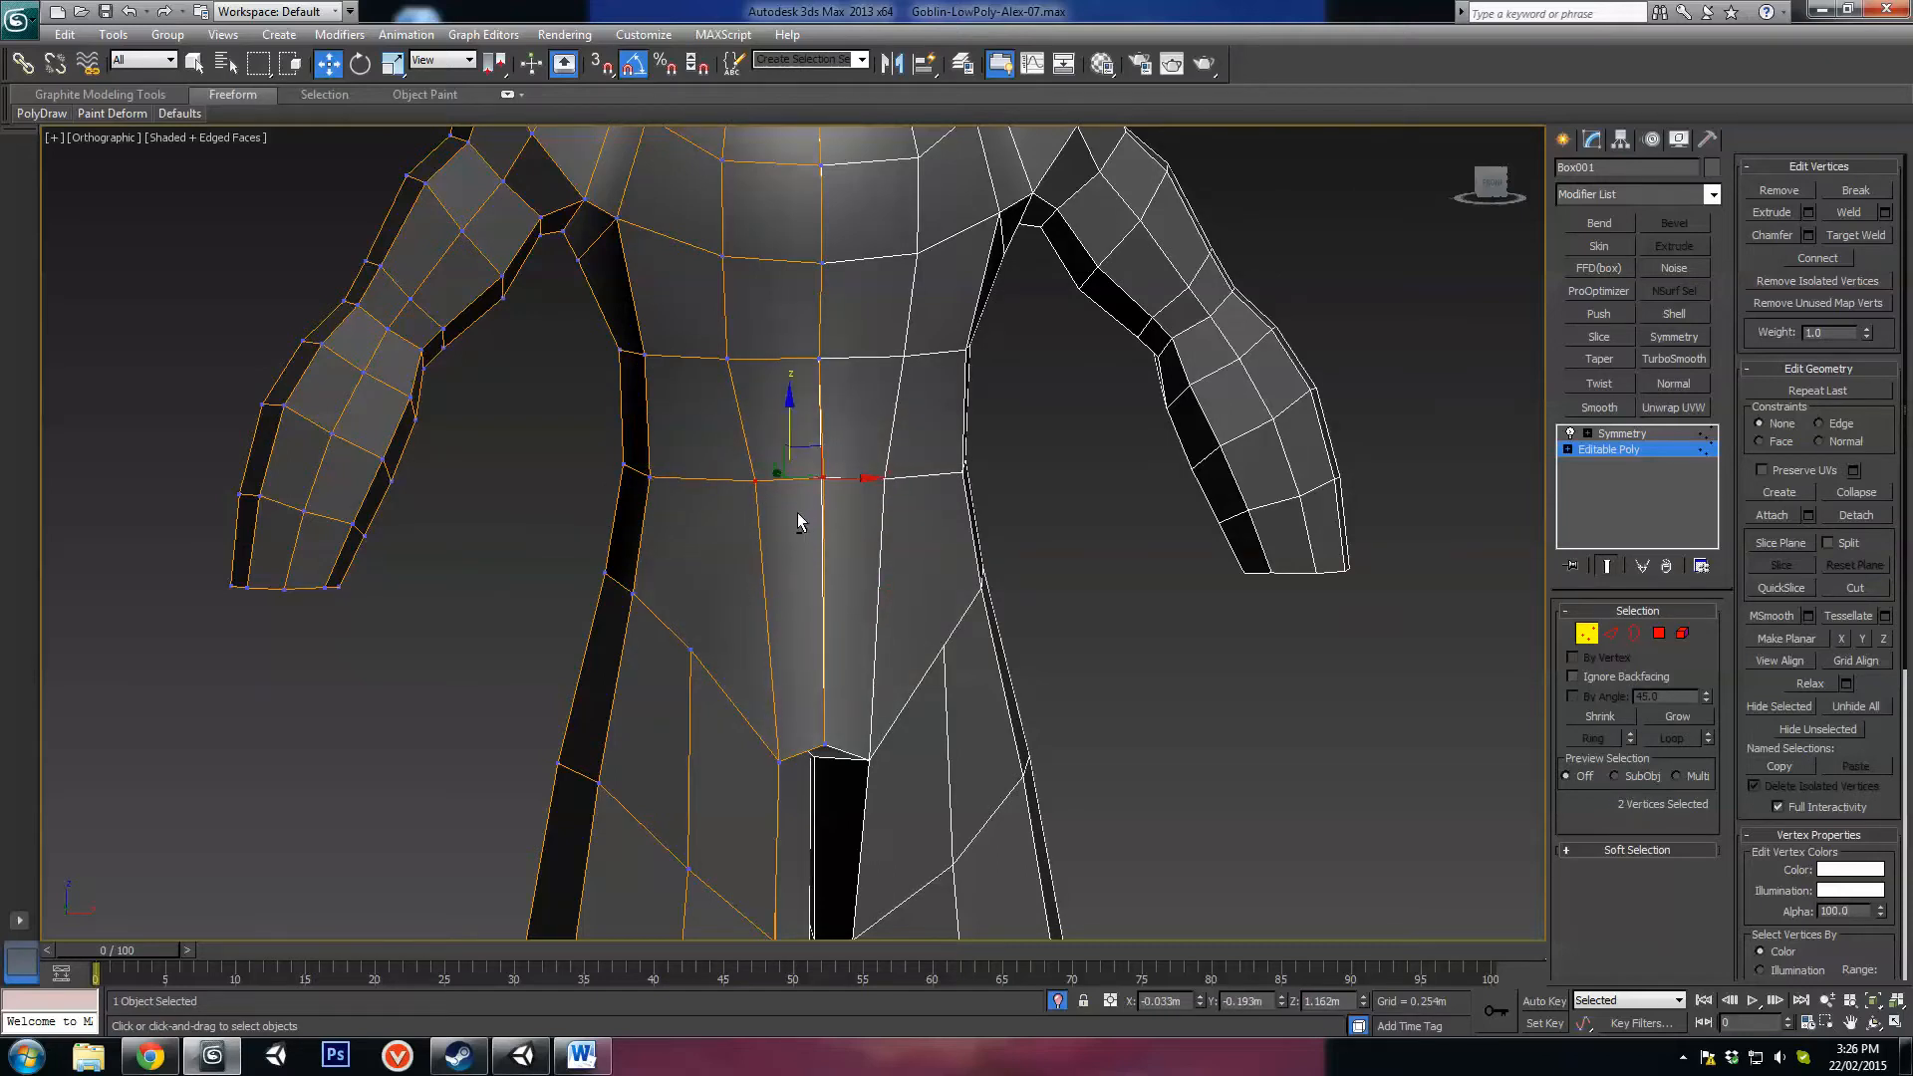
Step: Nudge the off-center front vertex of the lower-torso loop outward, and move it and the center vertex slightly back into the belly
middle_click_drag(797, 513, 774, 498, "alt")
left_click(756, 480)
left_click_drag(799, 481, 787, 482)
middle_click_drag(787, 494, 932, 506, "alt")
left_click_drag(810, 453, 733, 508)
middle_click_drag(758, 510, 792, 503, "alt")
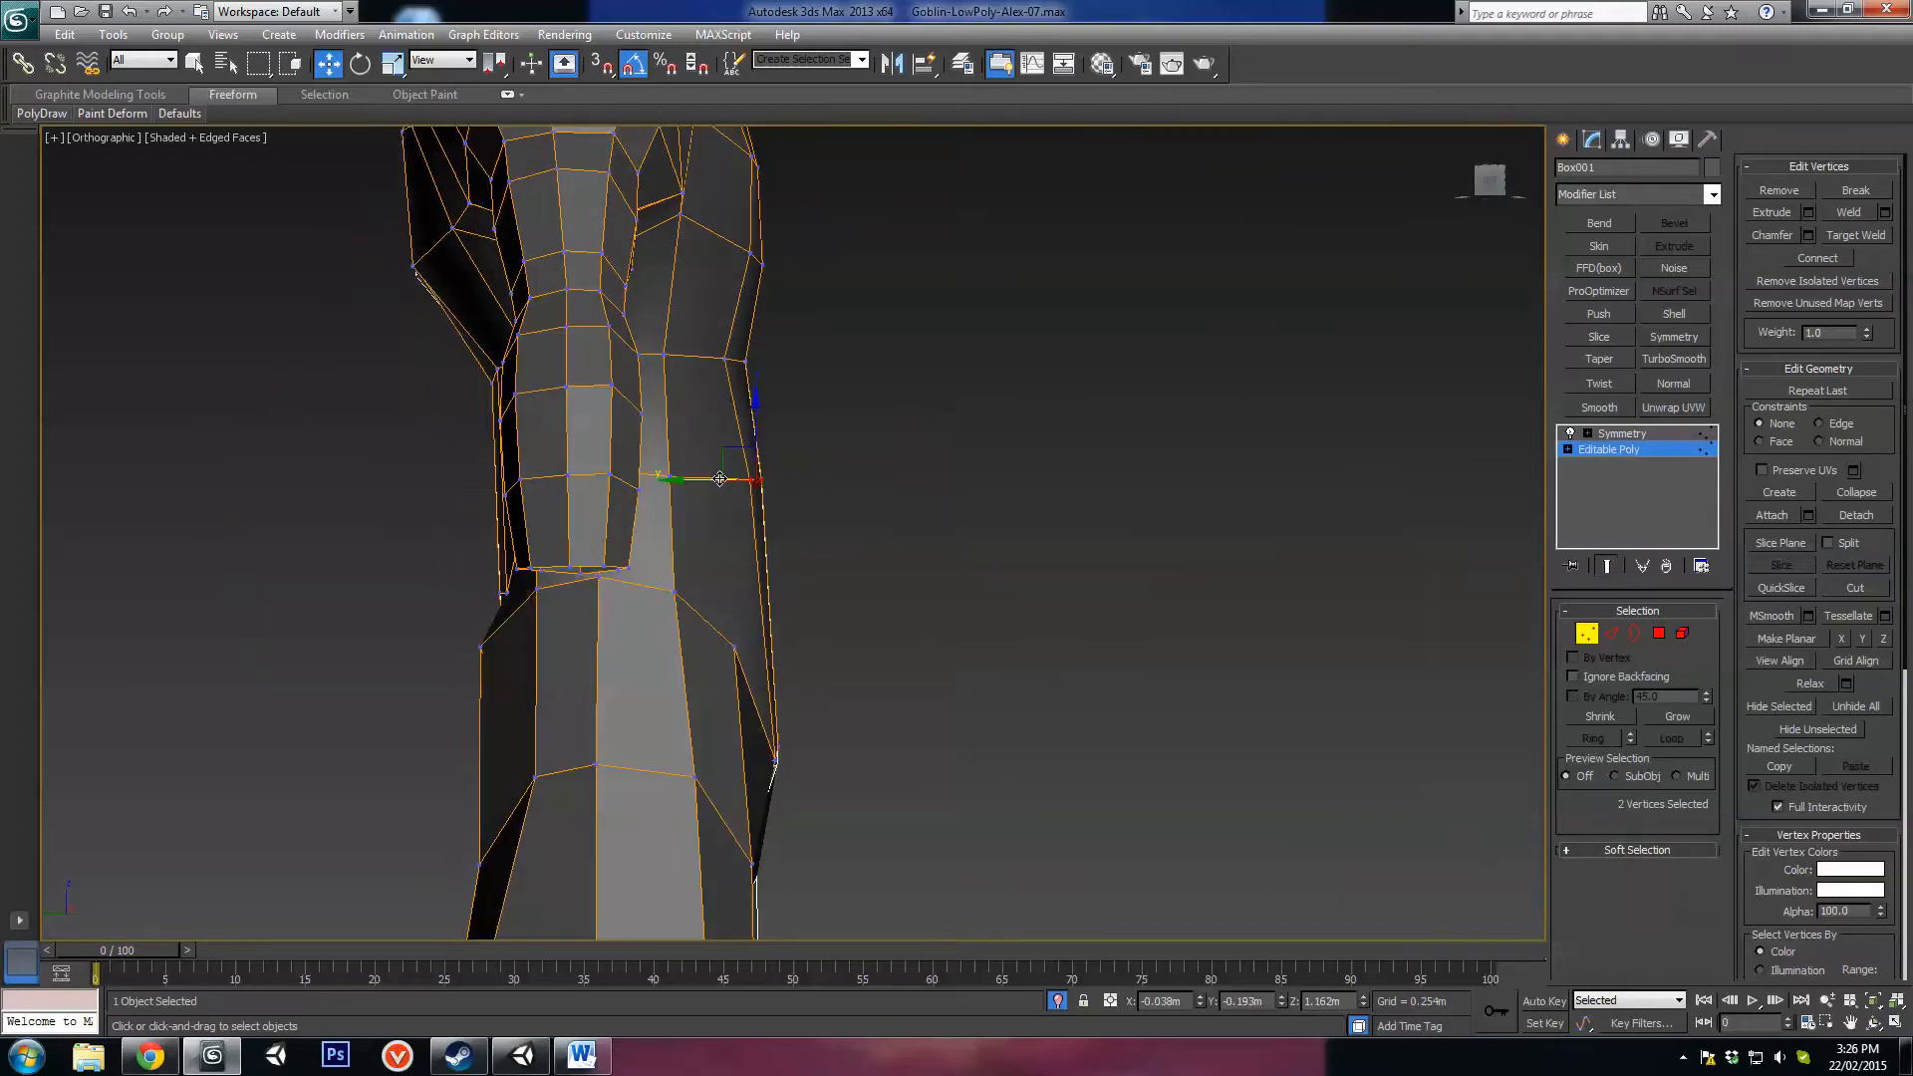
left_click_drag(719, 480, 709, 479)
mouse_move(794, 359)
middle_mouse_down("alt")
mouse_move(794, 380)
mouse_move(790, 343)
middle_mouse_up("alt")
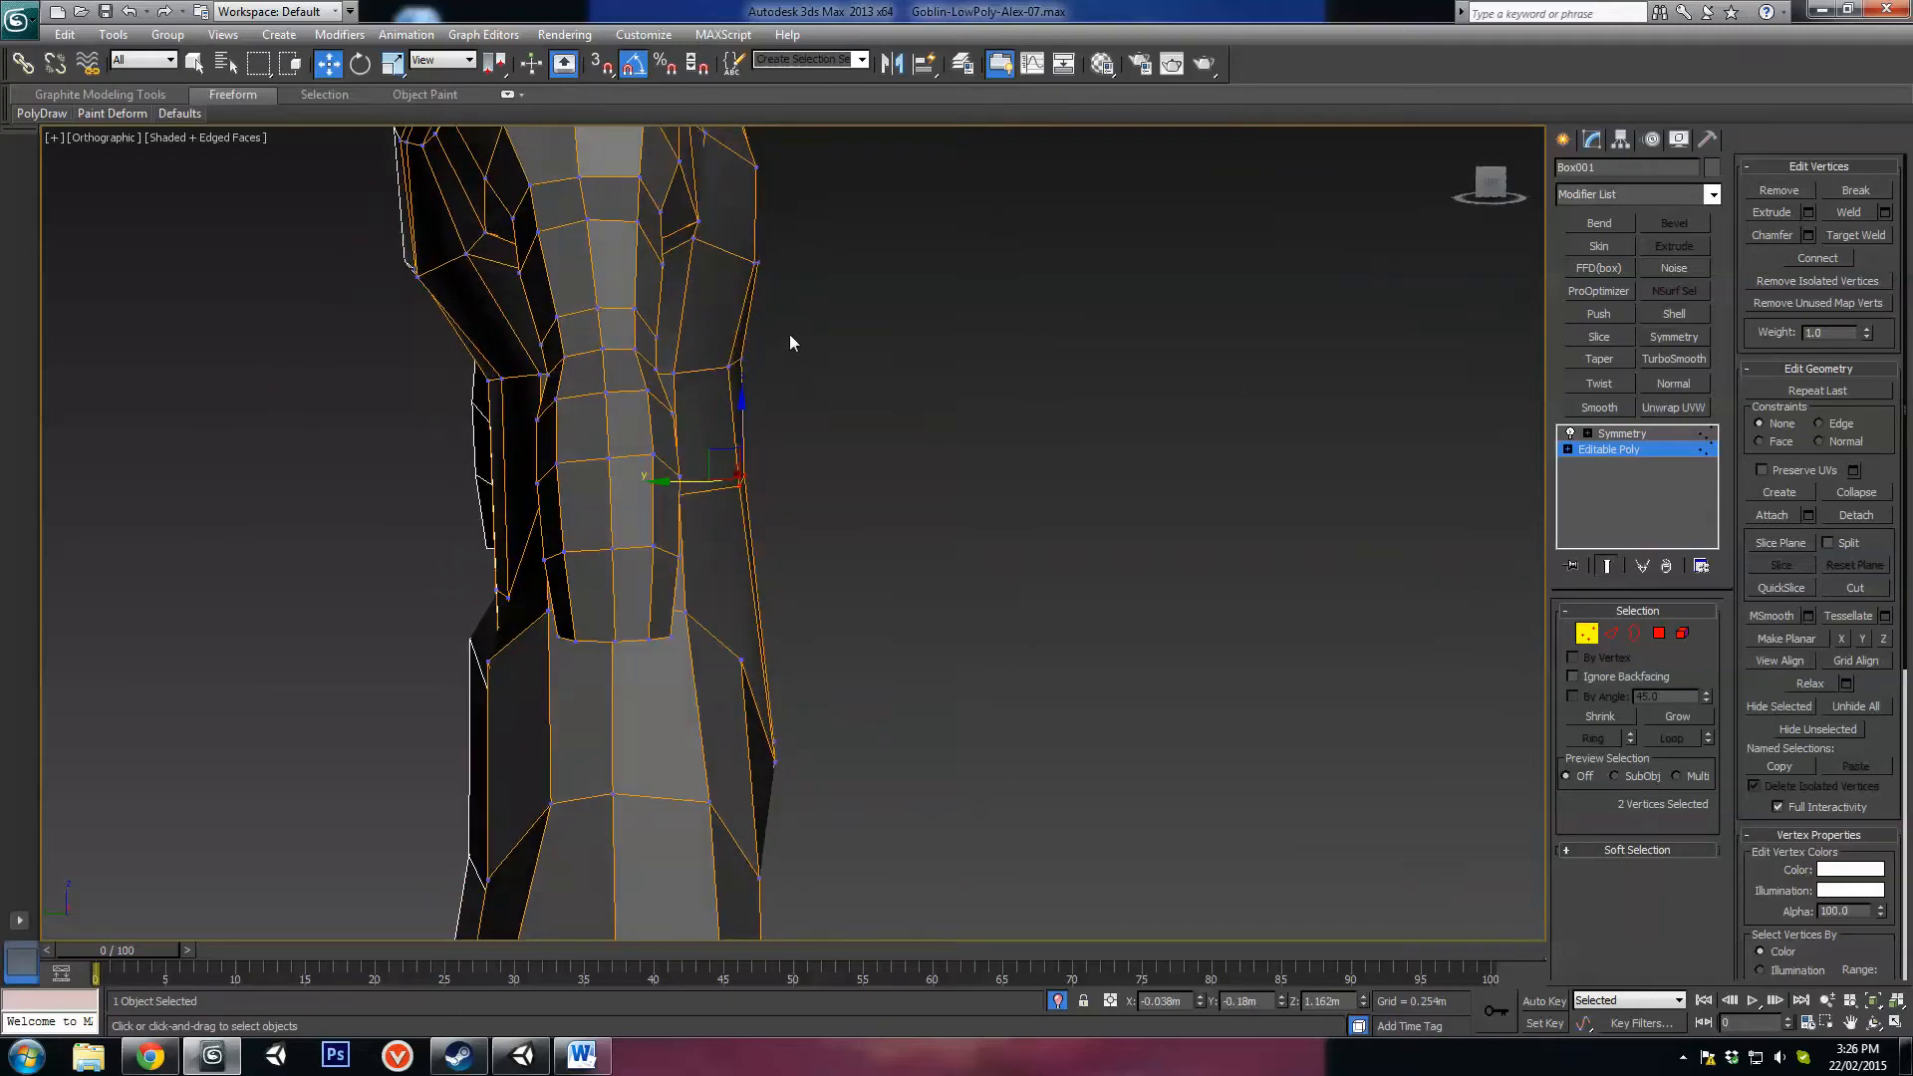
left_click_drag(685, 366, 689, 366)
Step: Raise the two back vertices of the lower-torso loop level with its sides, move them slightly inward, and reposition the off-center one
middle_click_drag(595, 496, 738, 593, "alt")
left_click(707, 672)
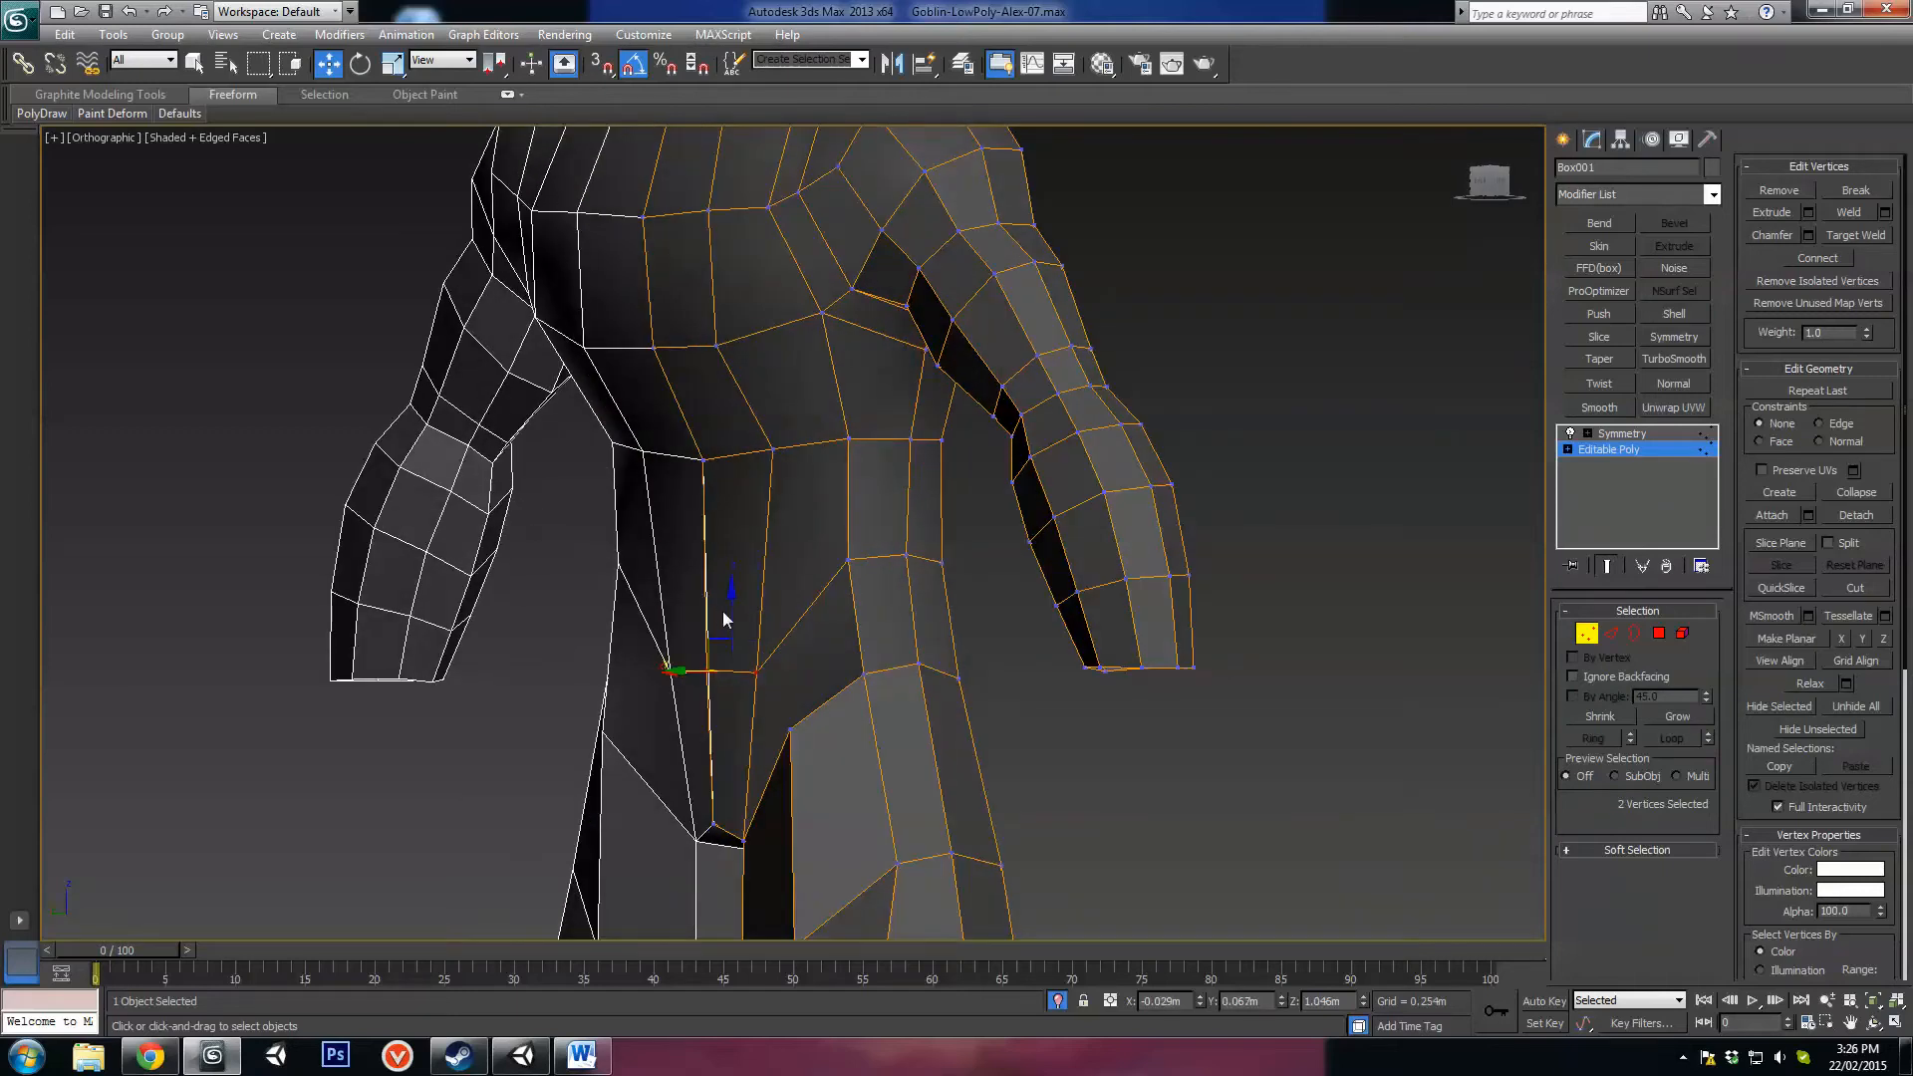
left_click_drag(728, 617, 727, 528)
middle_click_drag(728, 528, 724, 595, "alt")
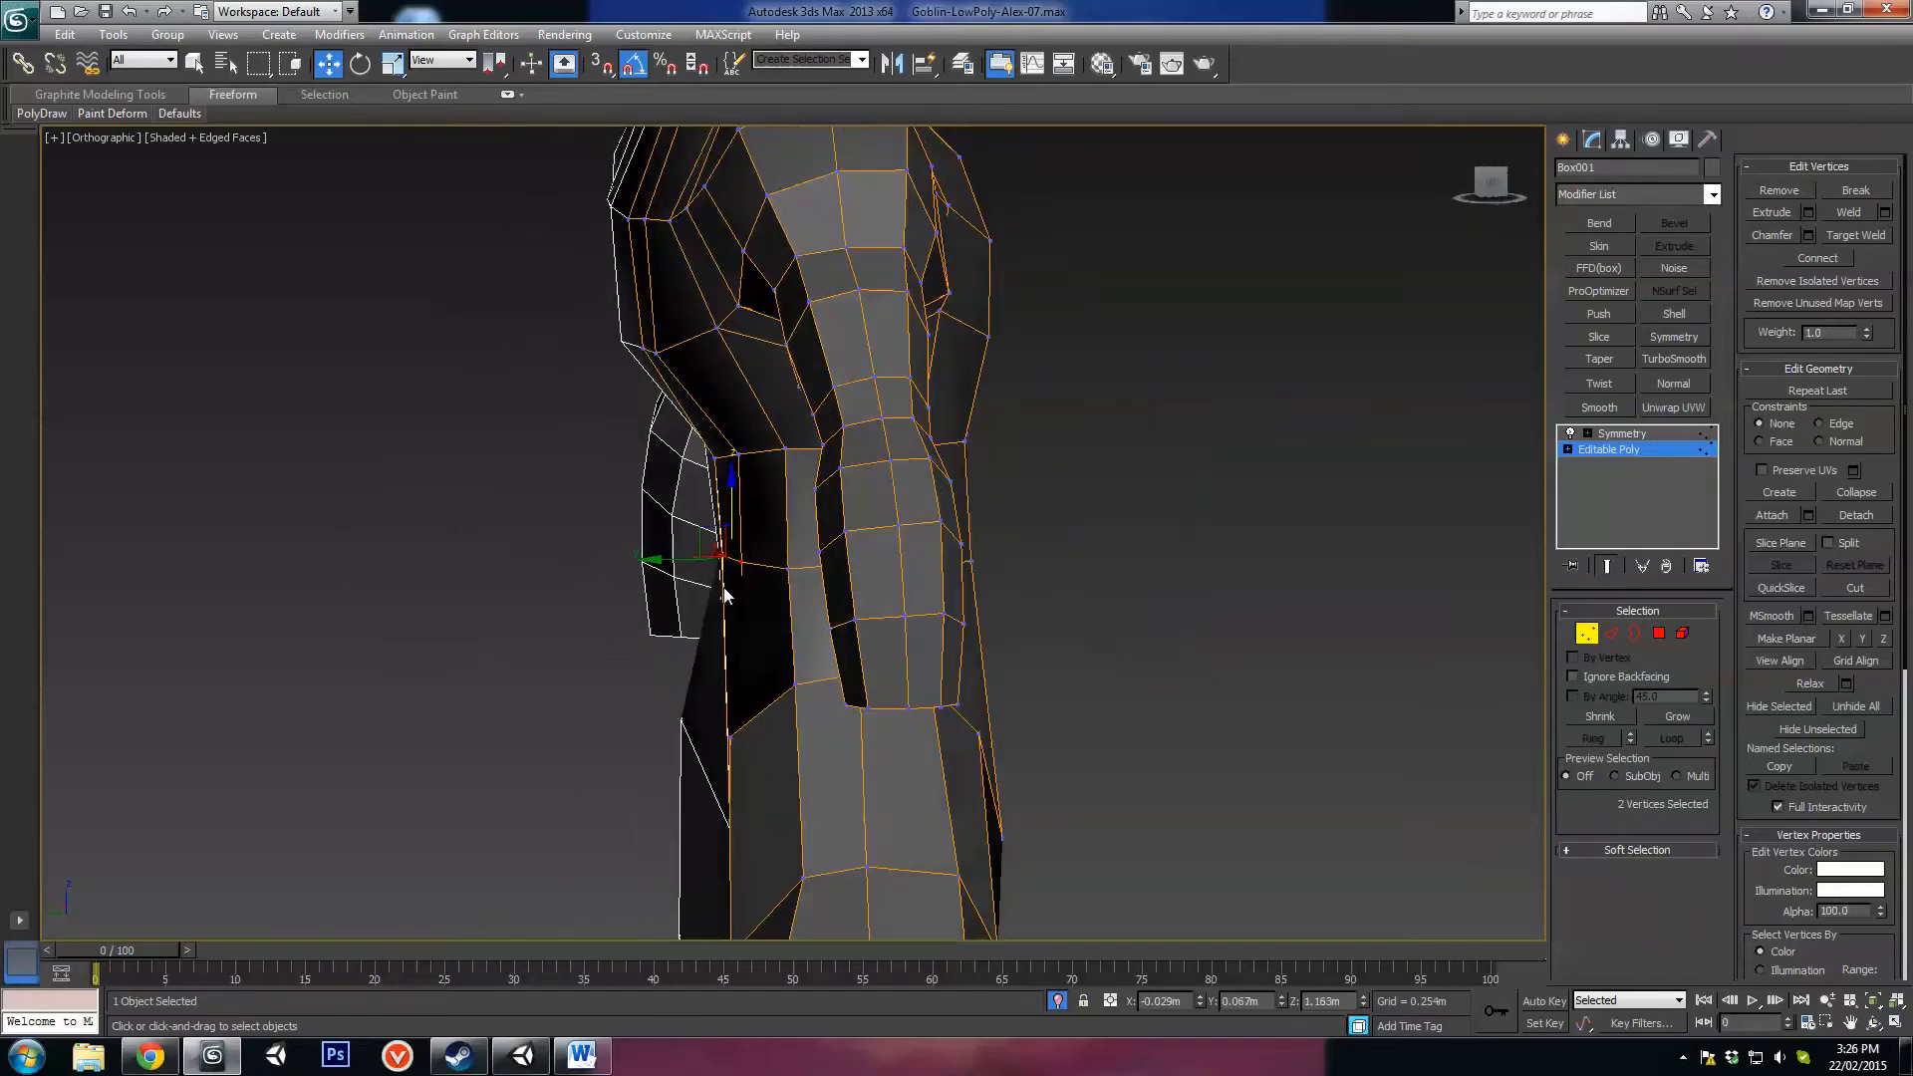
left_click_drag(673, 556, 687, 563)
middle_click_drag(685, 562, 922, 541, "alt")
left_click(843, 572)
left_click_drag(782, 569, 758, 551)
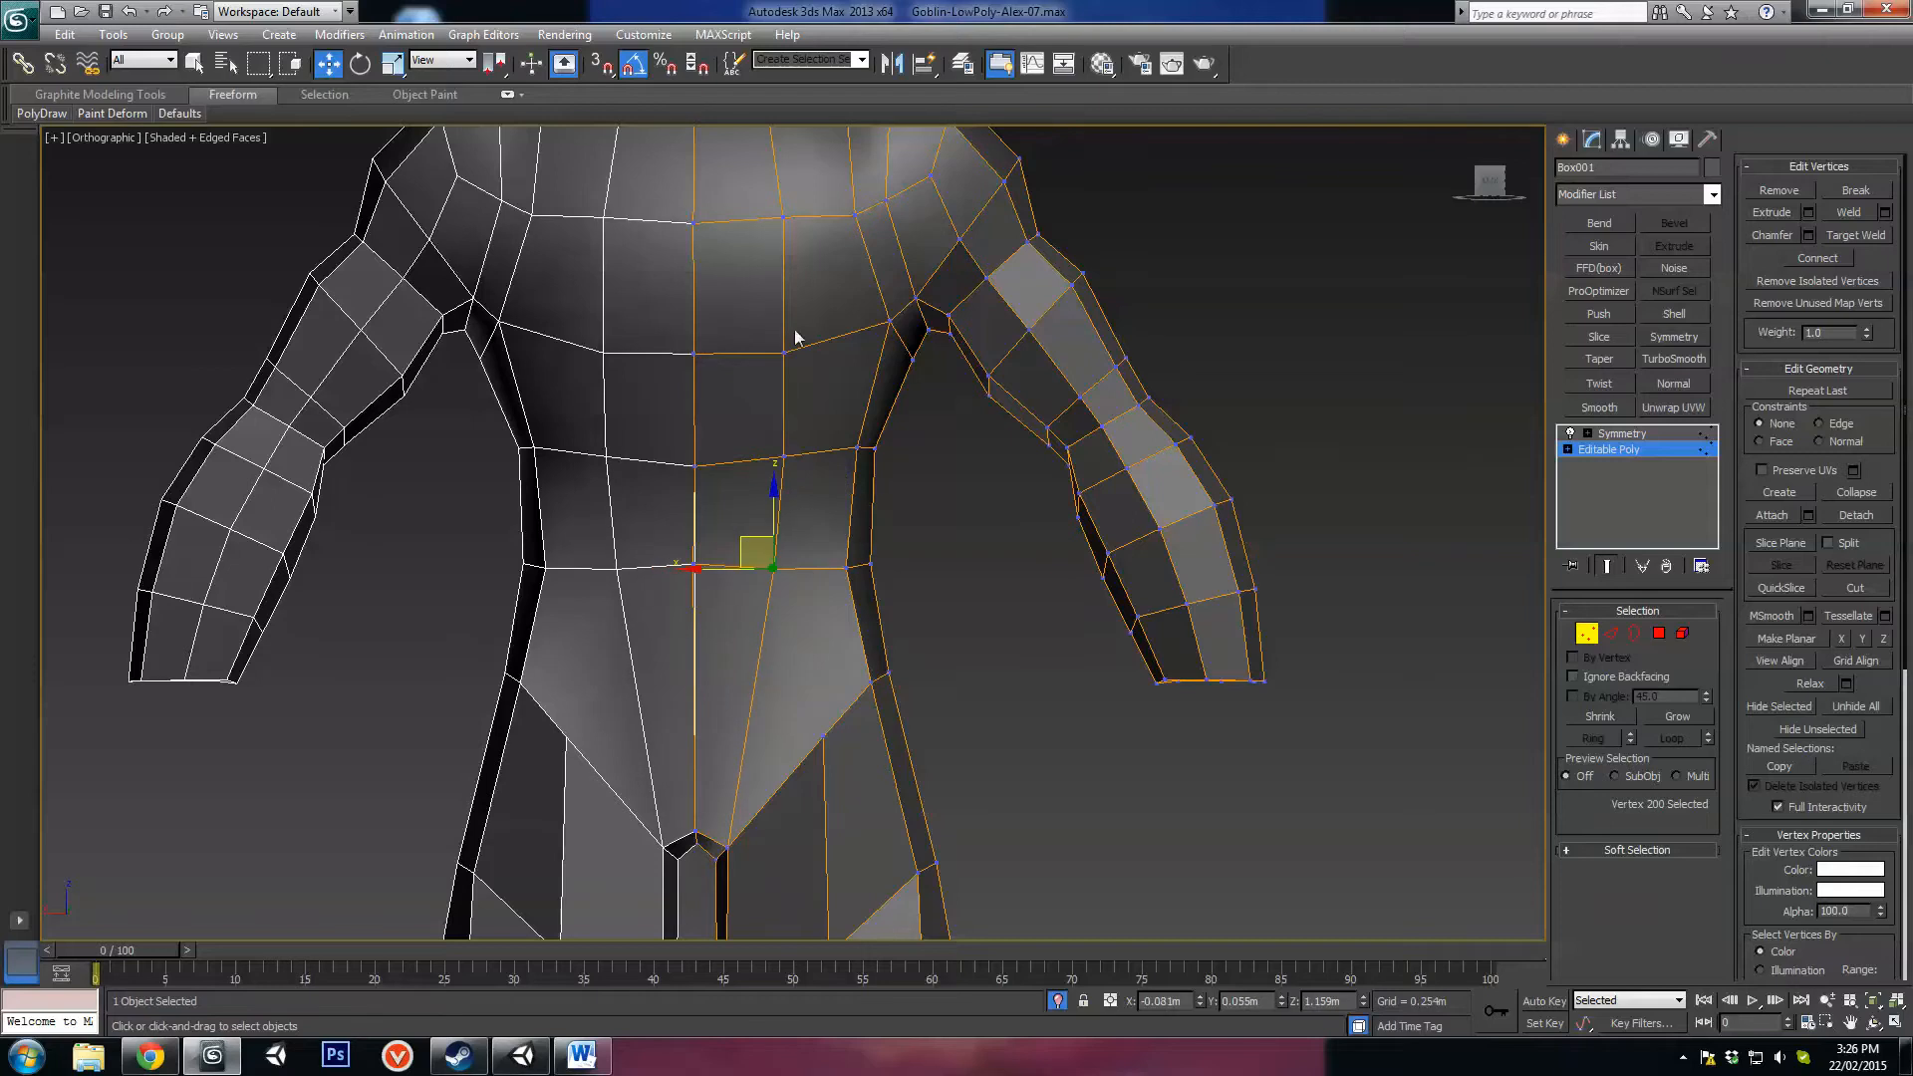
Step: Examine the large polygons and edges between the lower-torso loop and the tops of the legs, front and side
middle_click_drag(773, 387, 776, 361)
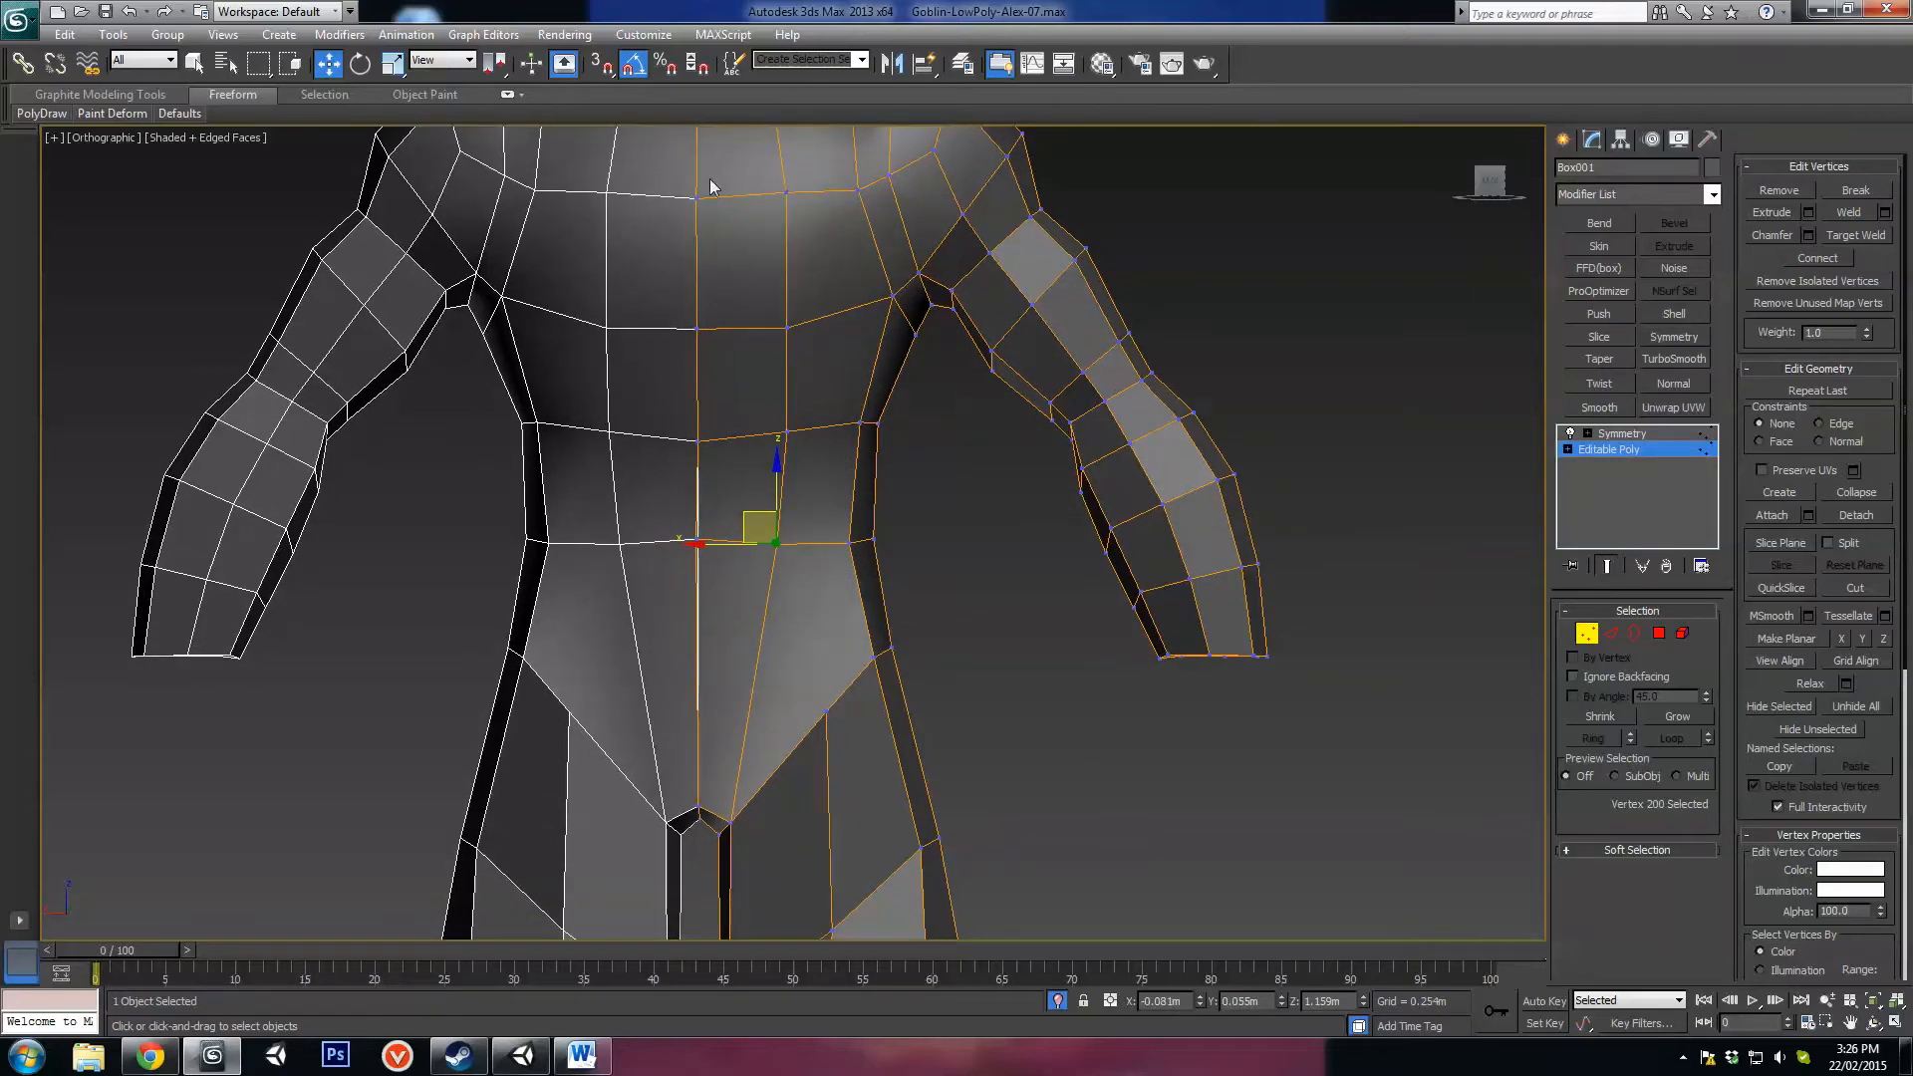
middle_click_drag(748, 661, 524, 664, "alt")
middle_click_drag(952, 696, 907, 373, "alt")
scroll(905, 619, "up", 2)
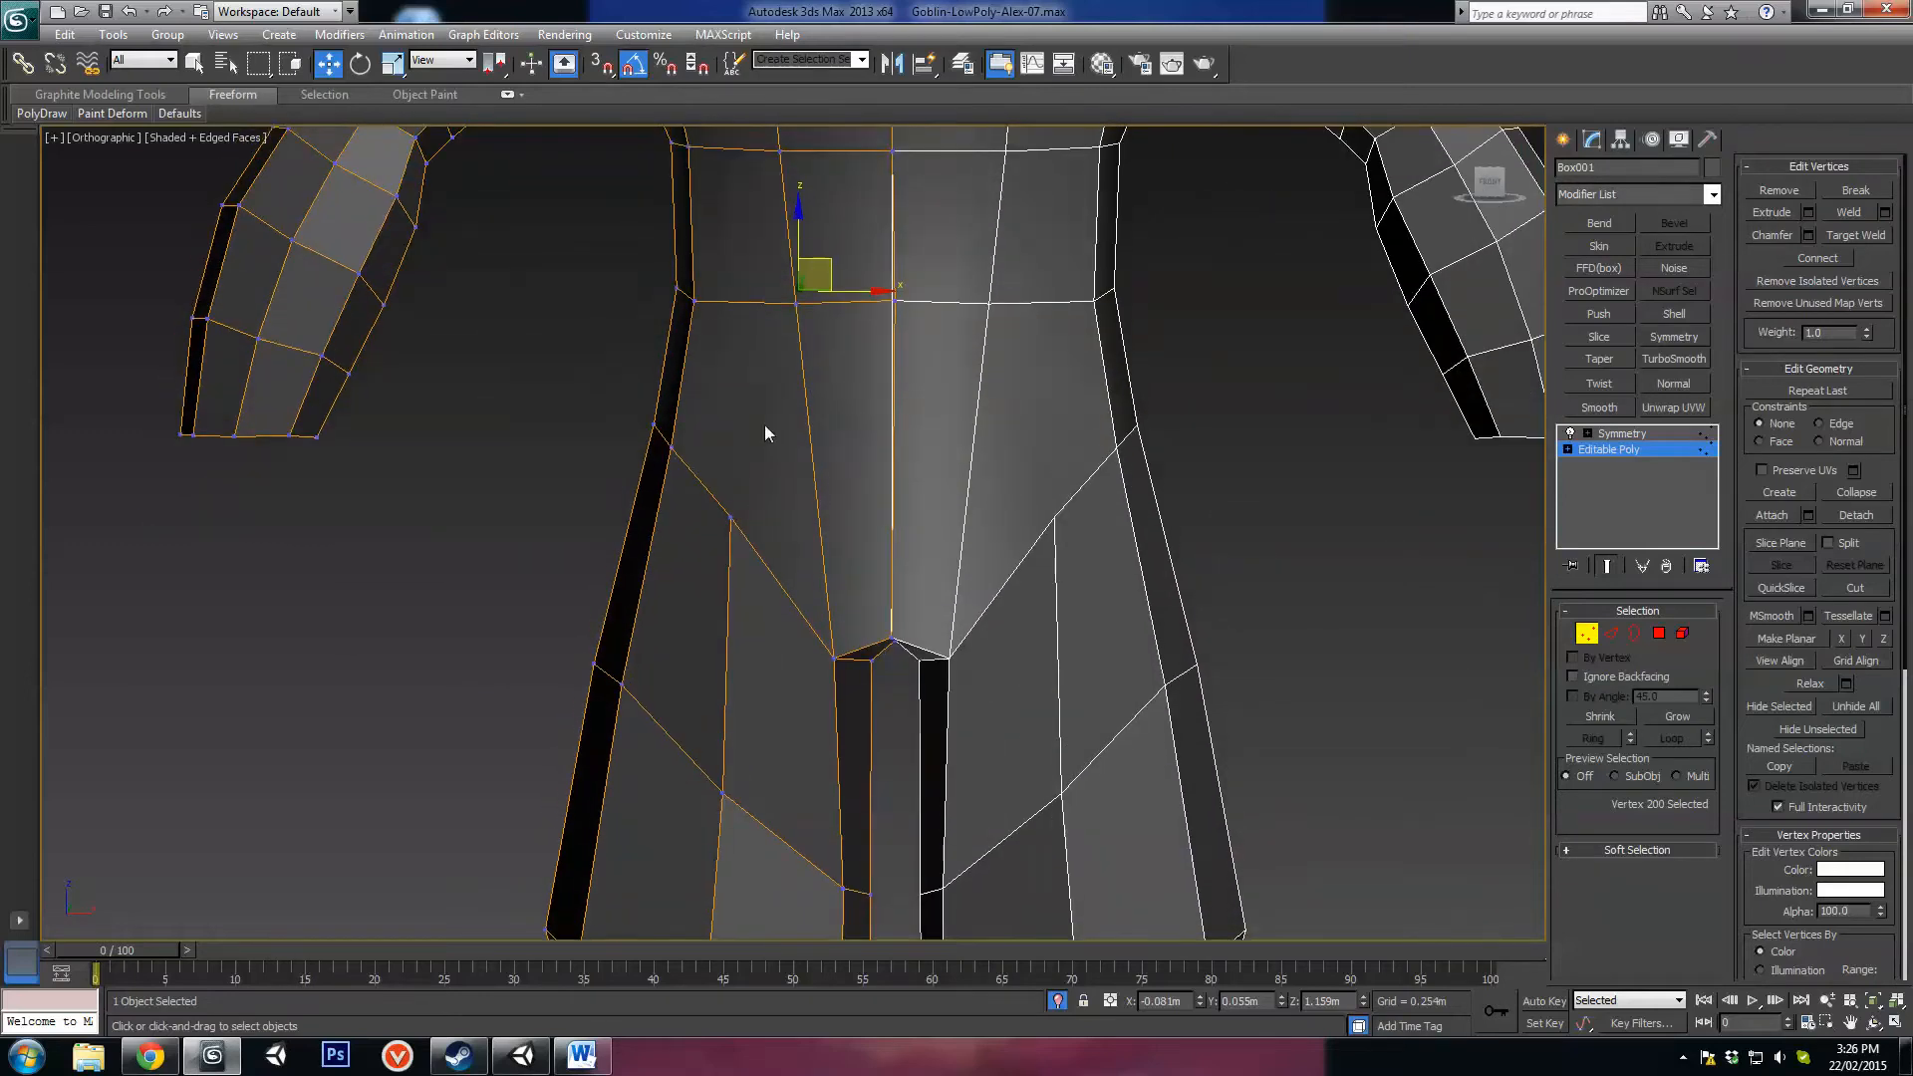
left_click(1658, 634)
left_click(922, 427)
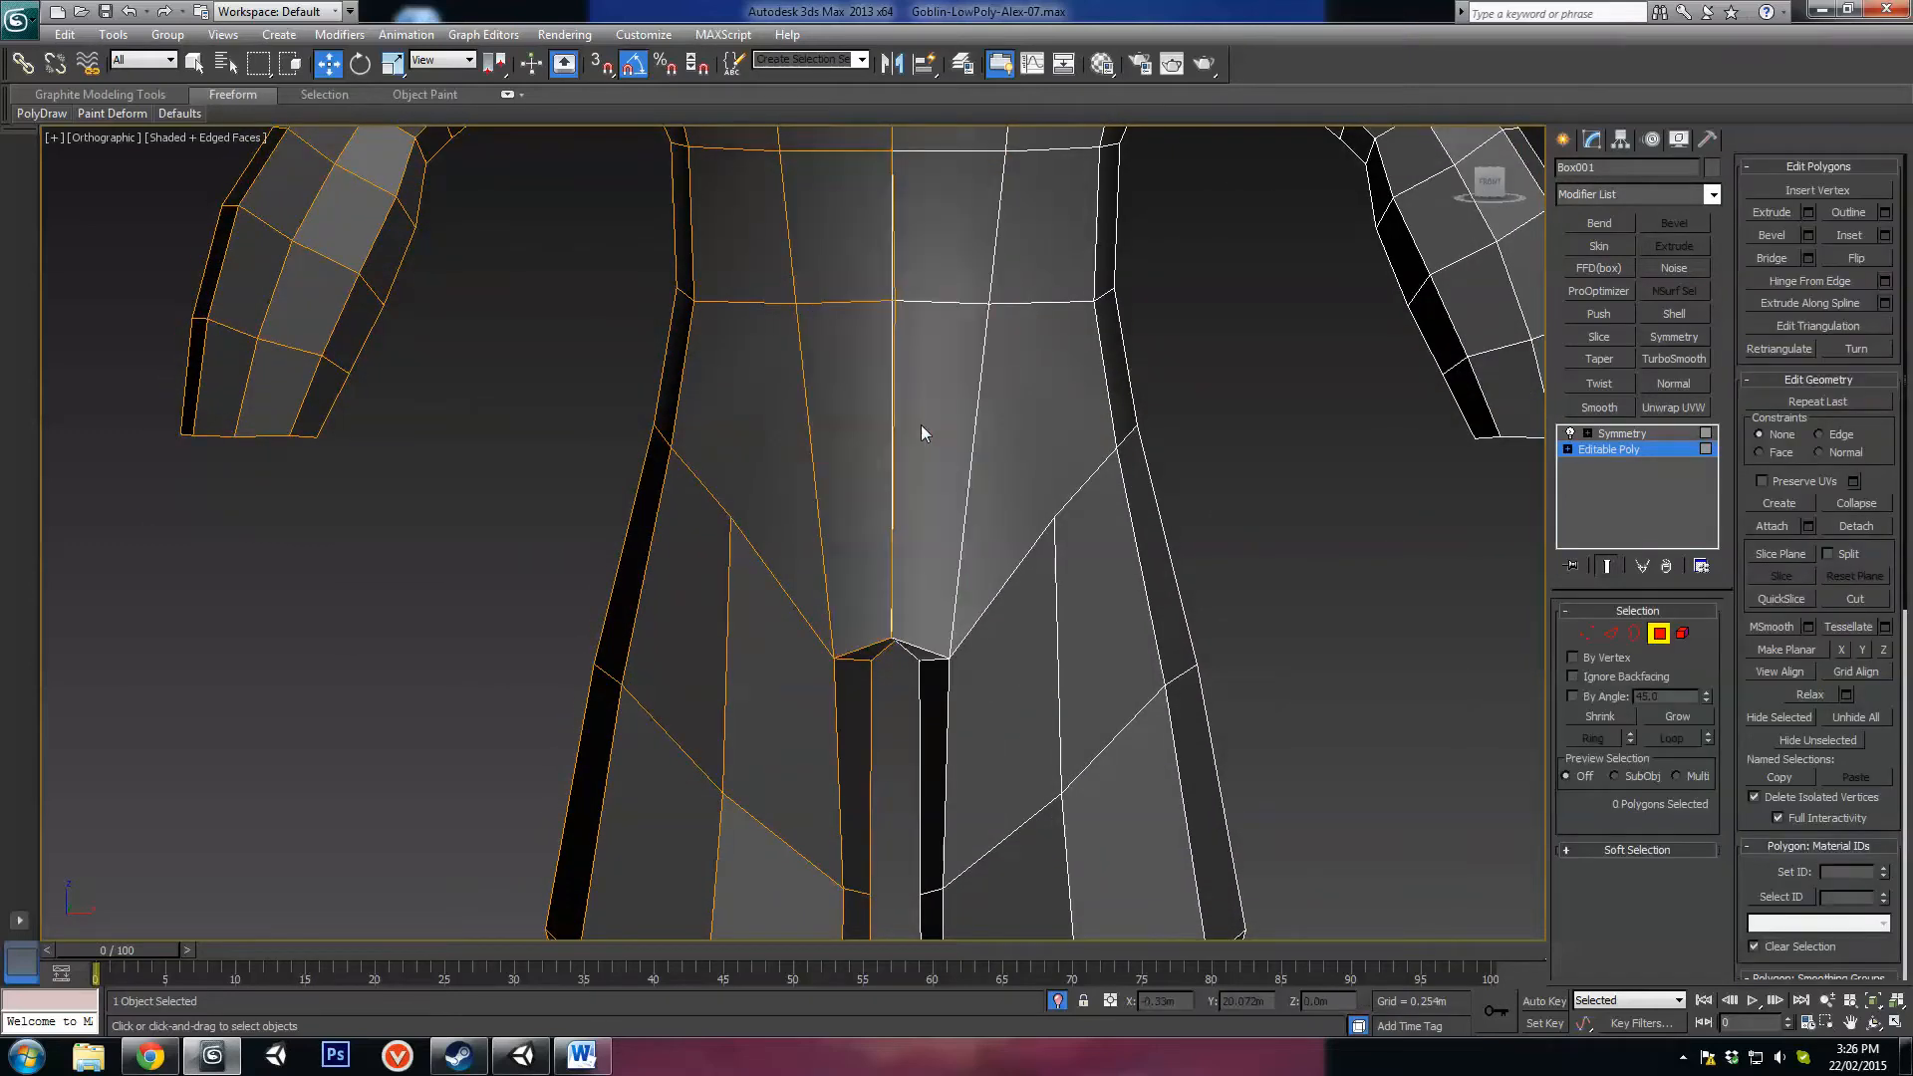
left_click(667, 379)
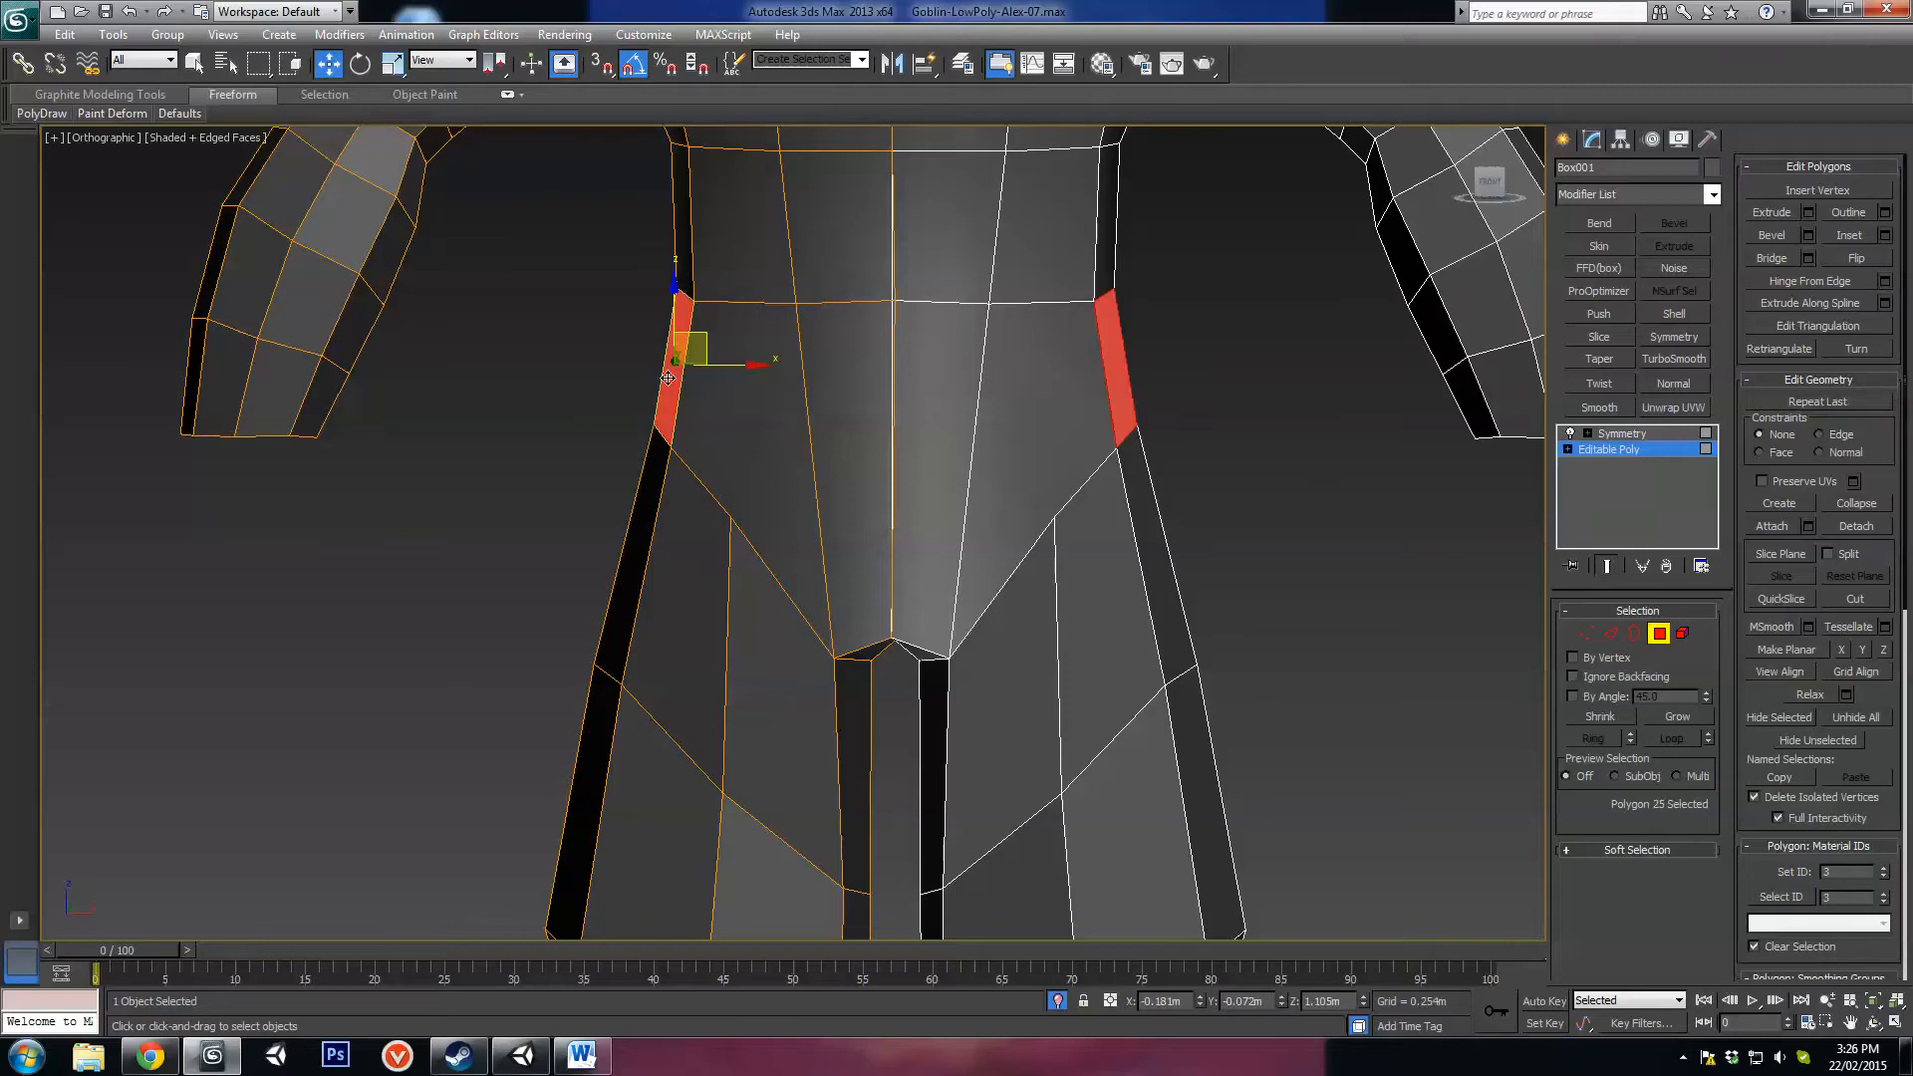
left_click(1611, 636)
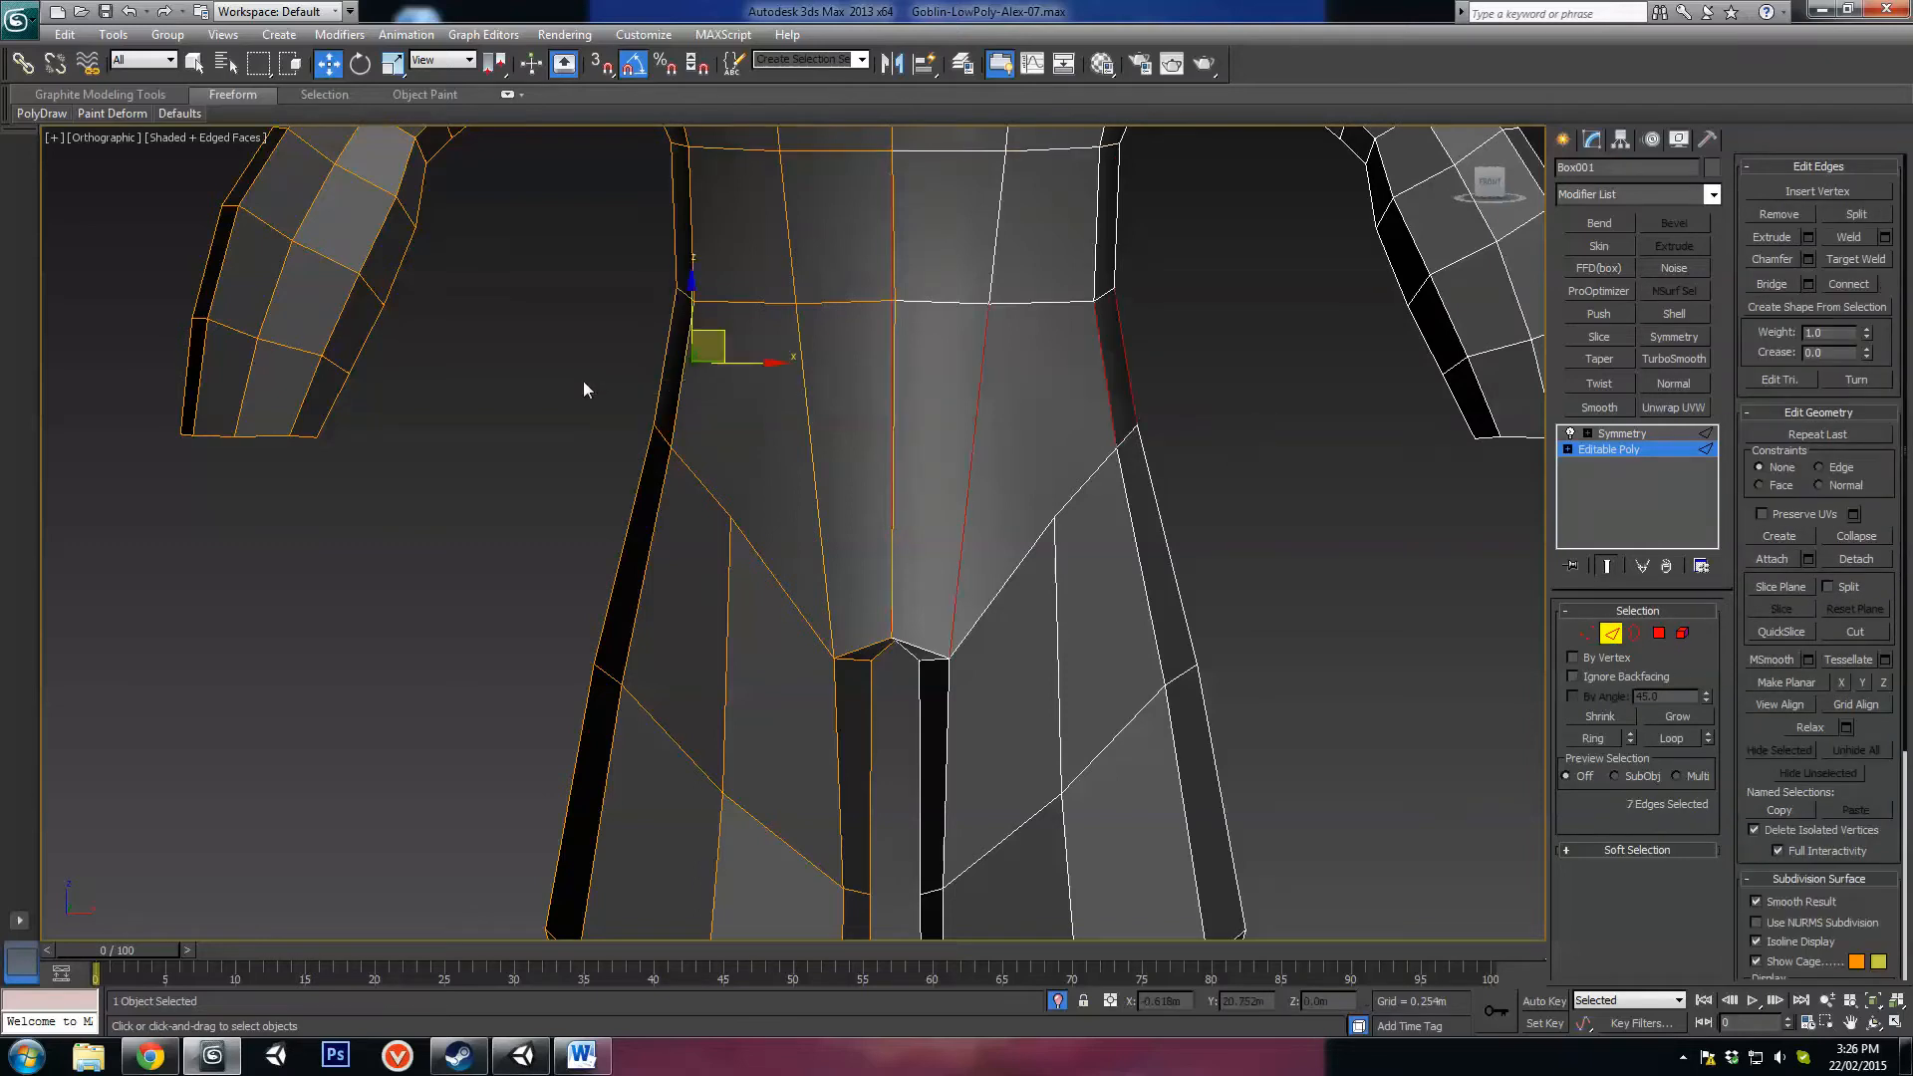
left_click(888, 490)
left_click(1659, 635)
left_click(764, 447)
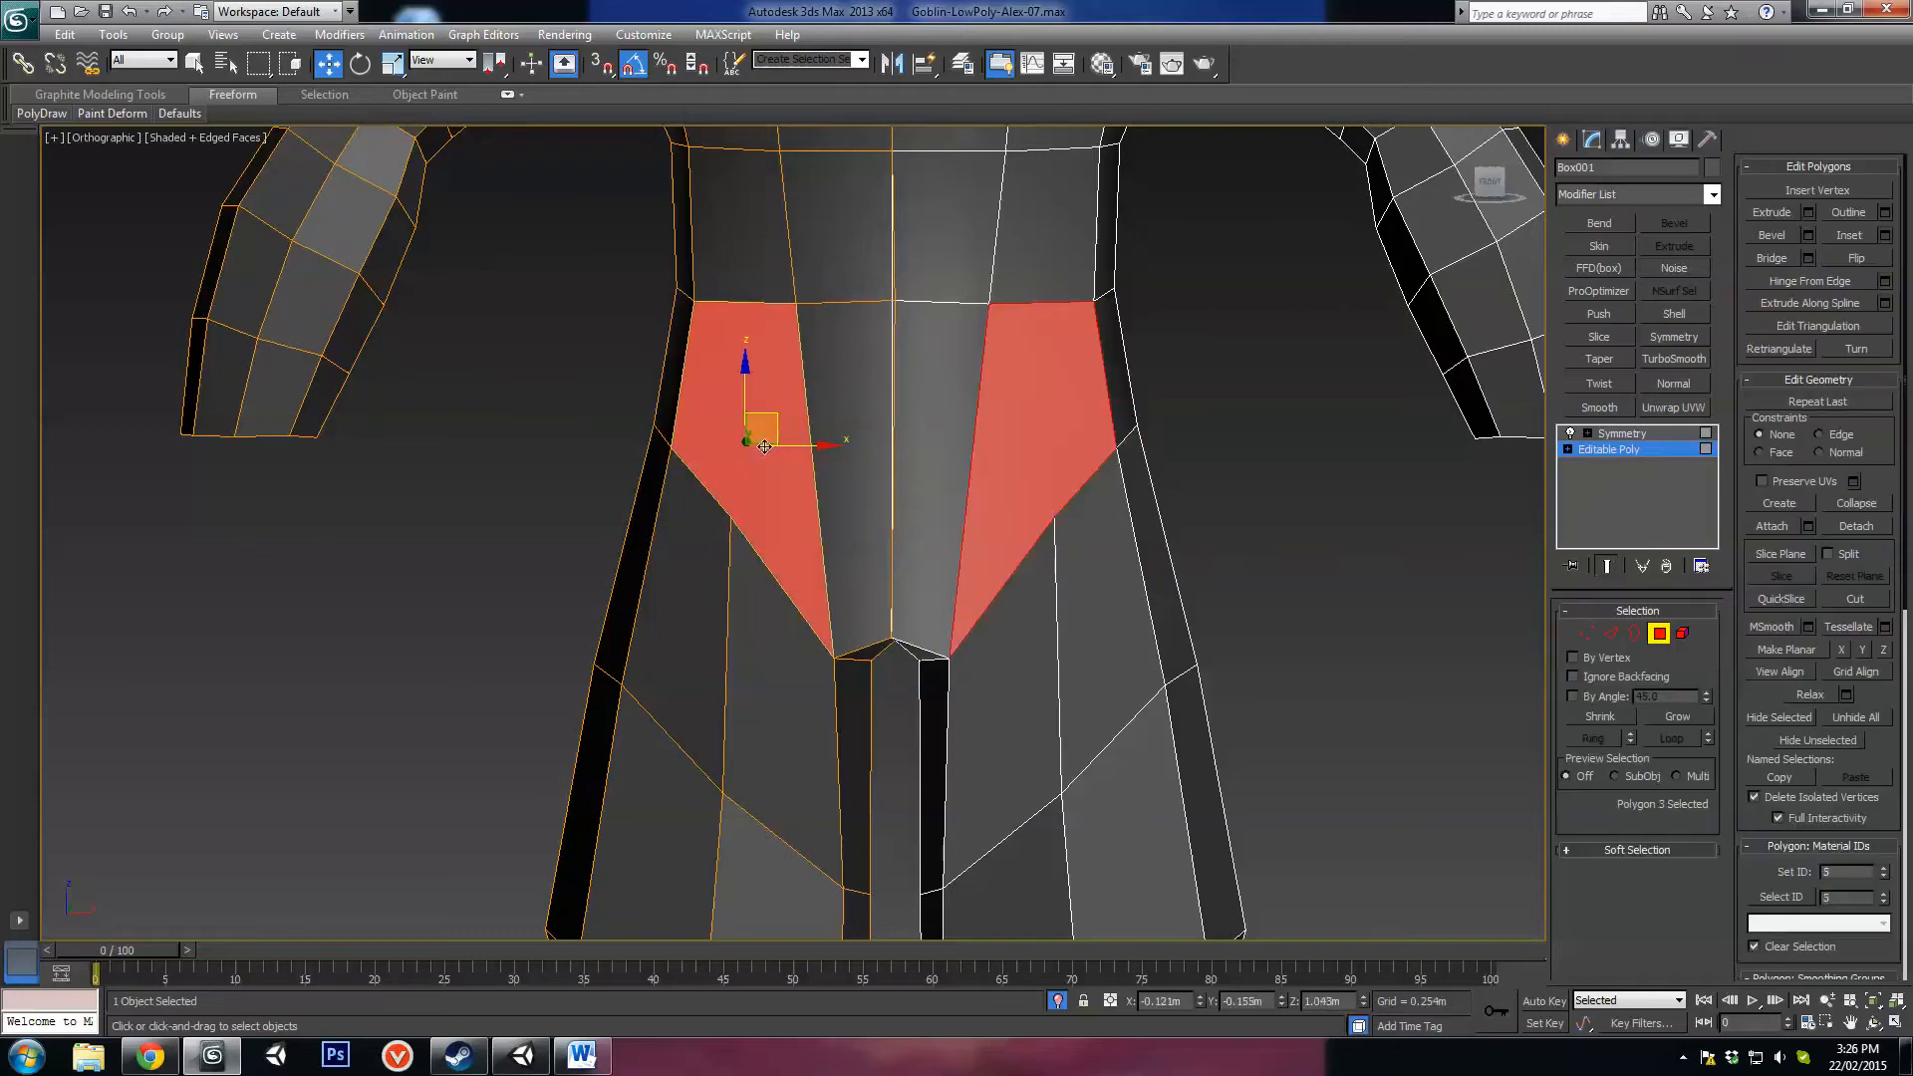
Step: Cut a new row of edges from the front vertex at the top of the thigh across the pelvis to the center line
left_click(1609, 634)
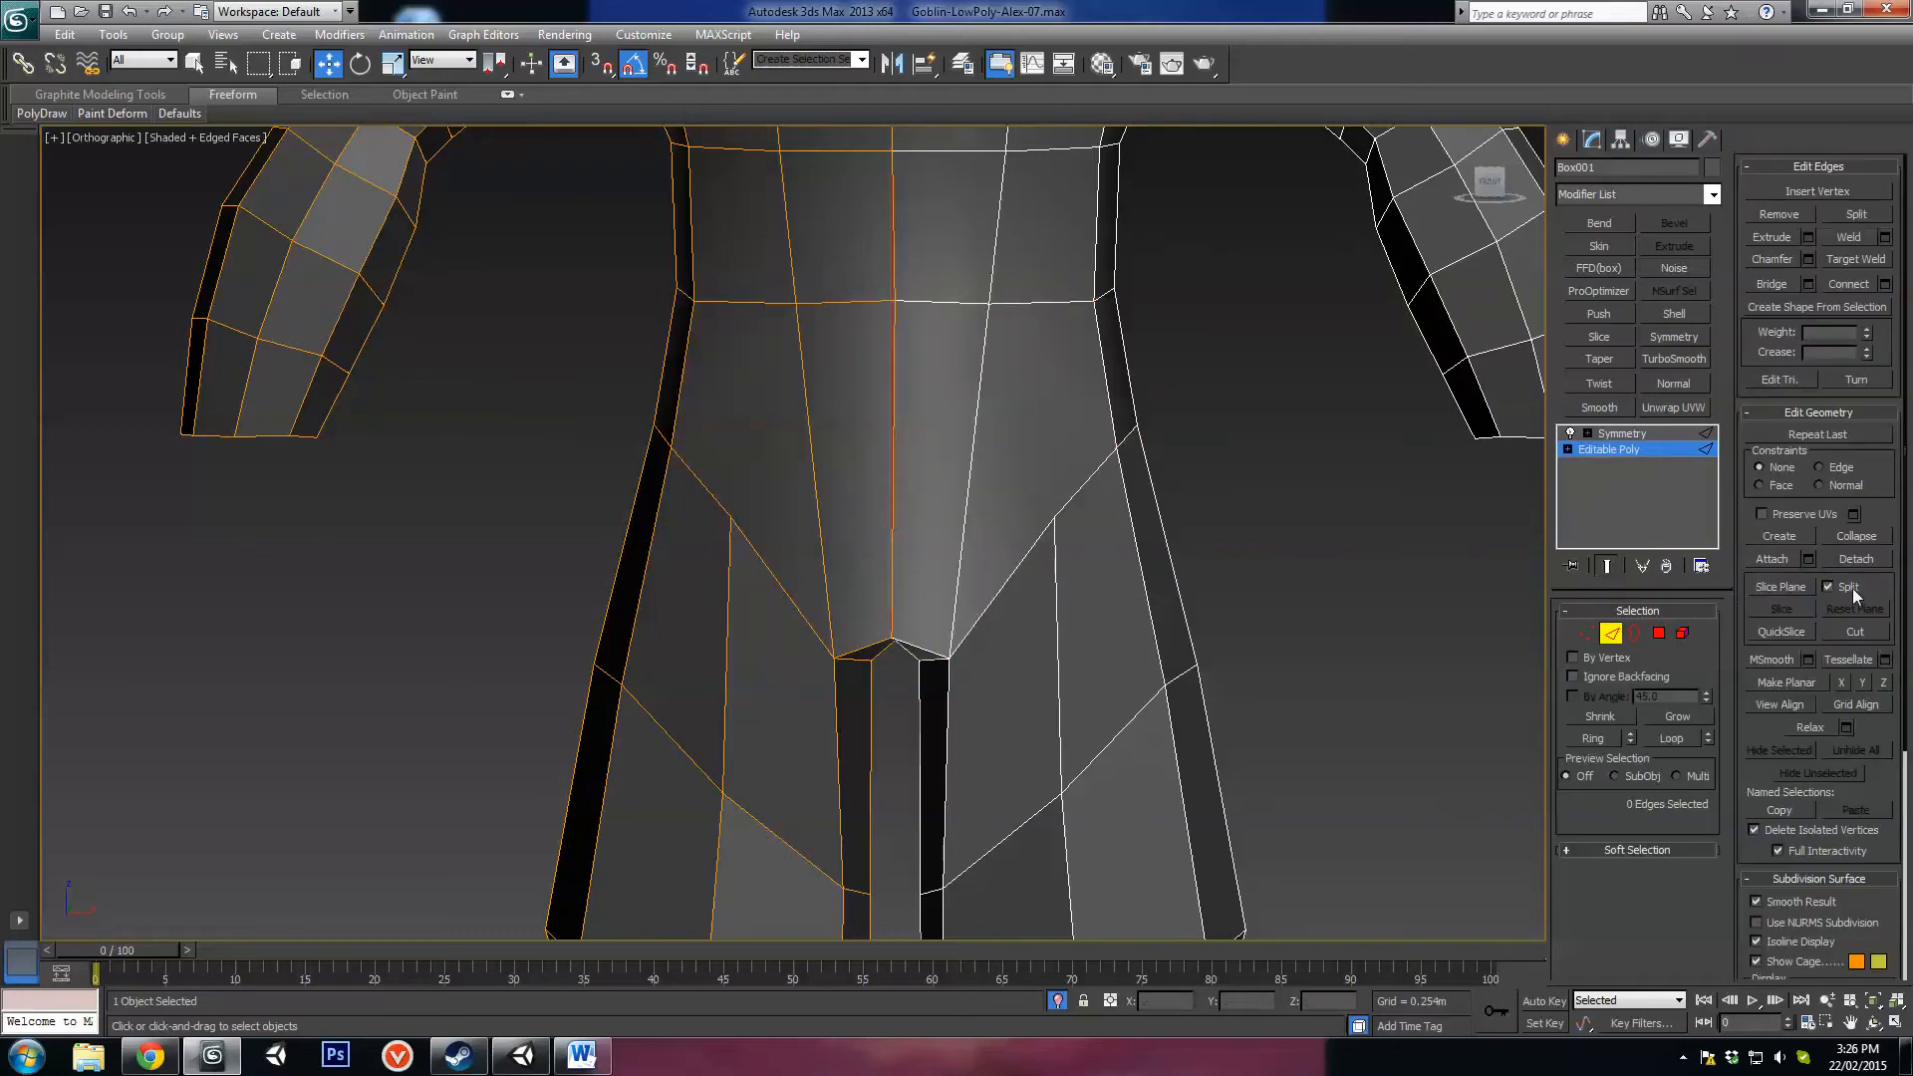
left_click(1848, 633)
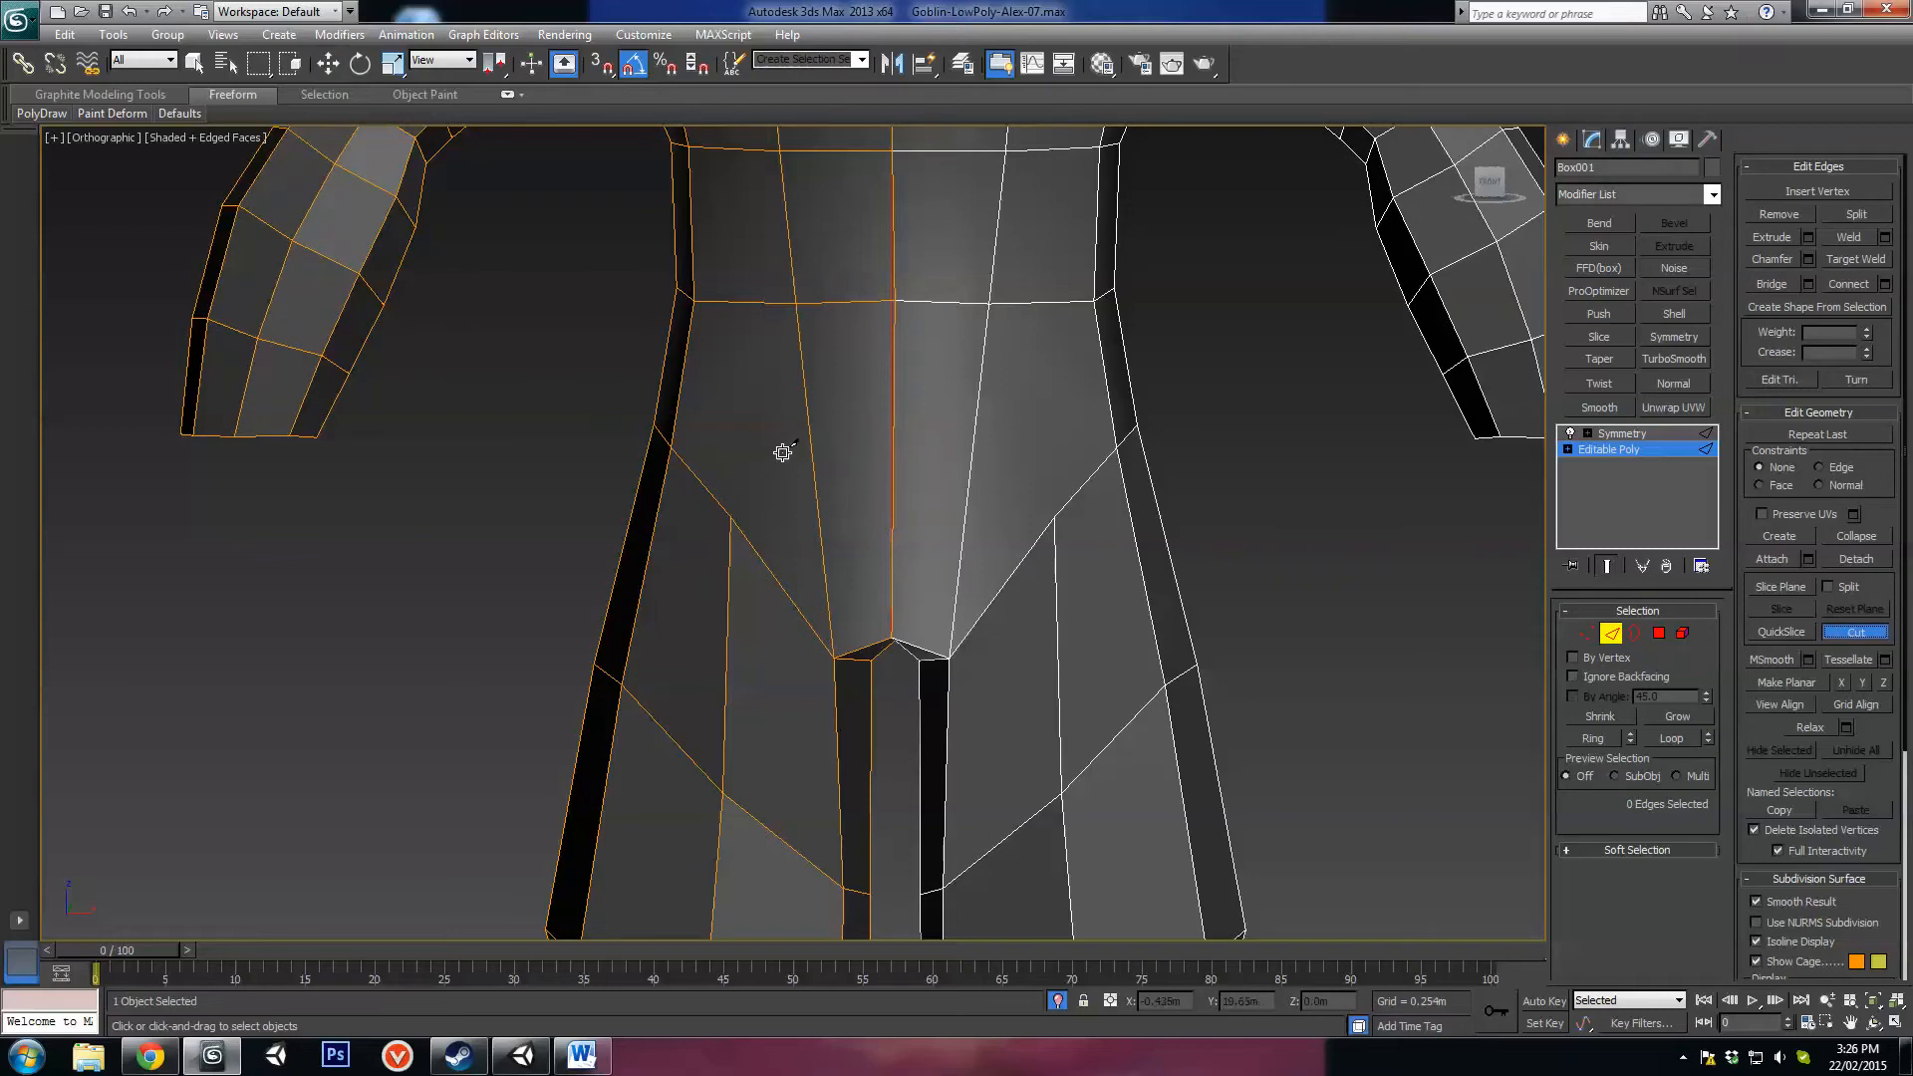
left_click(731, 518)
key("1")
key("w")
Step: Move the front thigh-top vertex down and inward, and nudge the off-center vertex of the new cut slightly outward
left_click(731, 517)
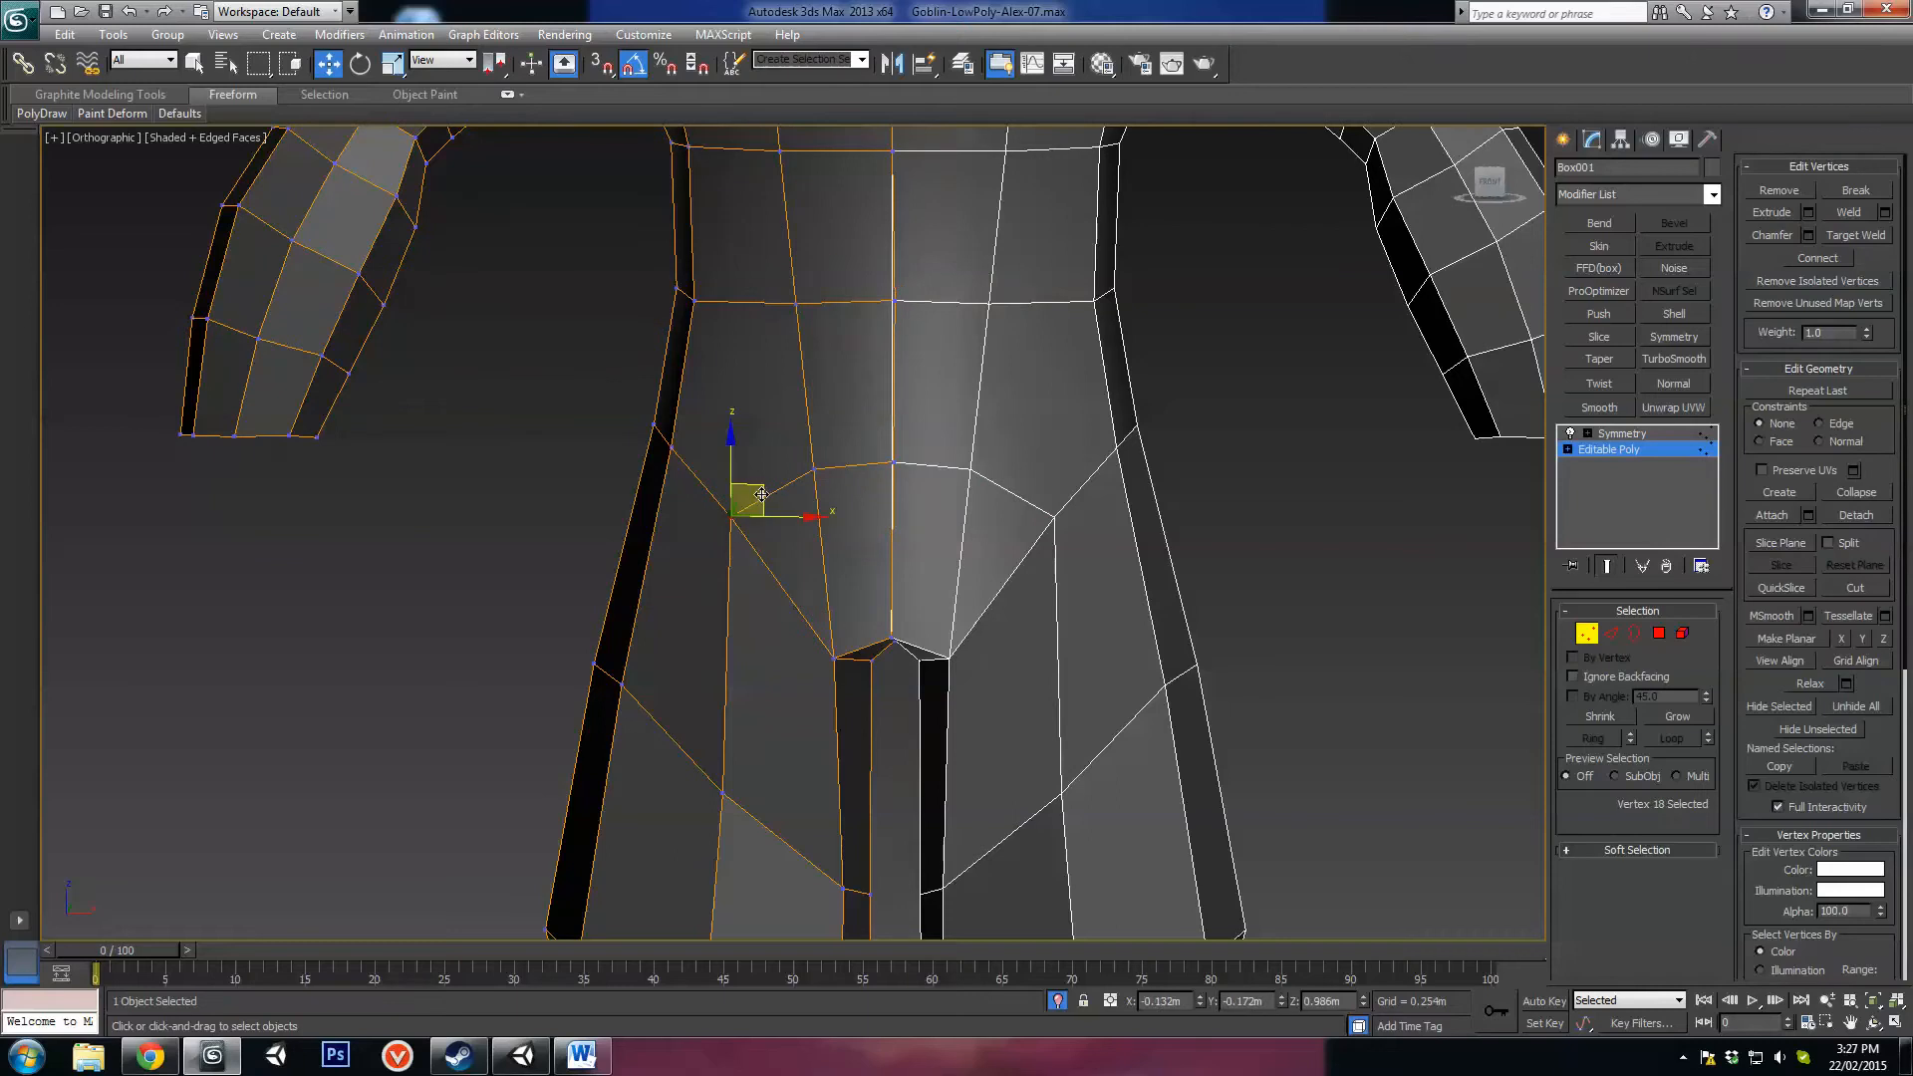
left_click_drag(761, 495, 773, 518)
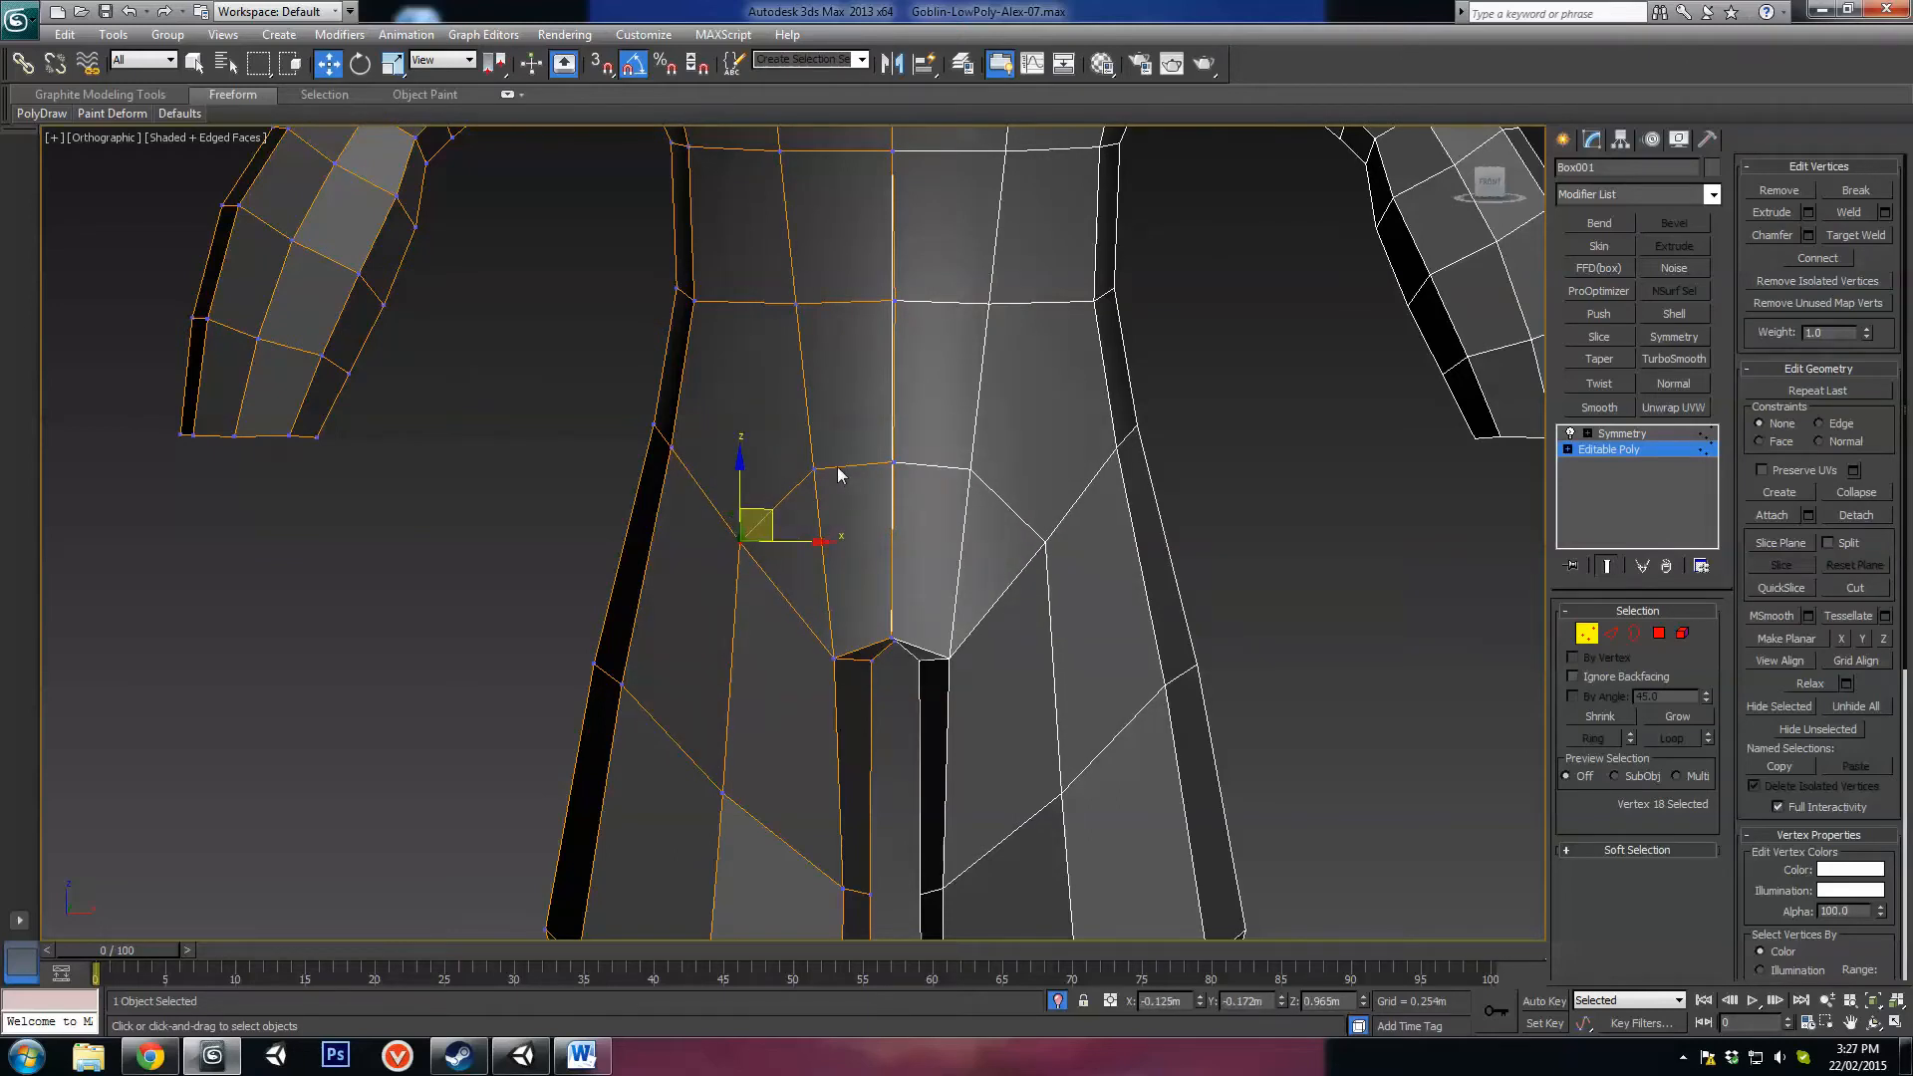
left_click(815, 469)
left_click_drag(845, 454, 843, 454)
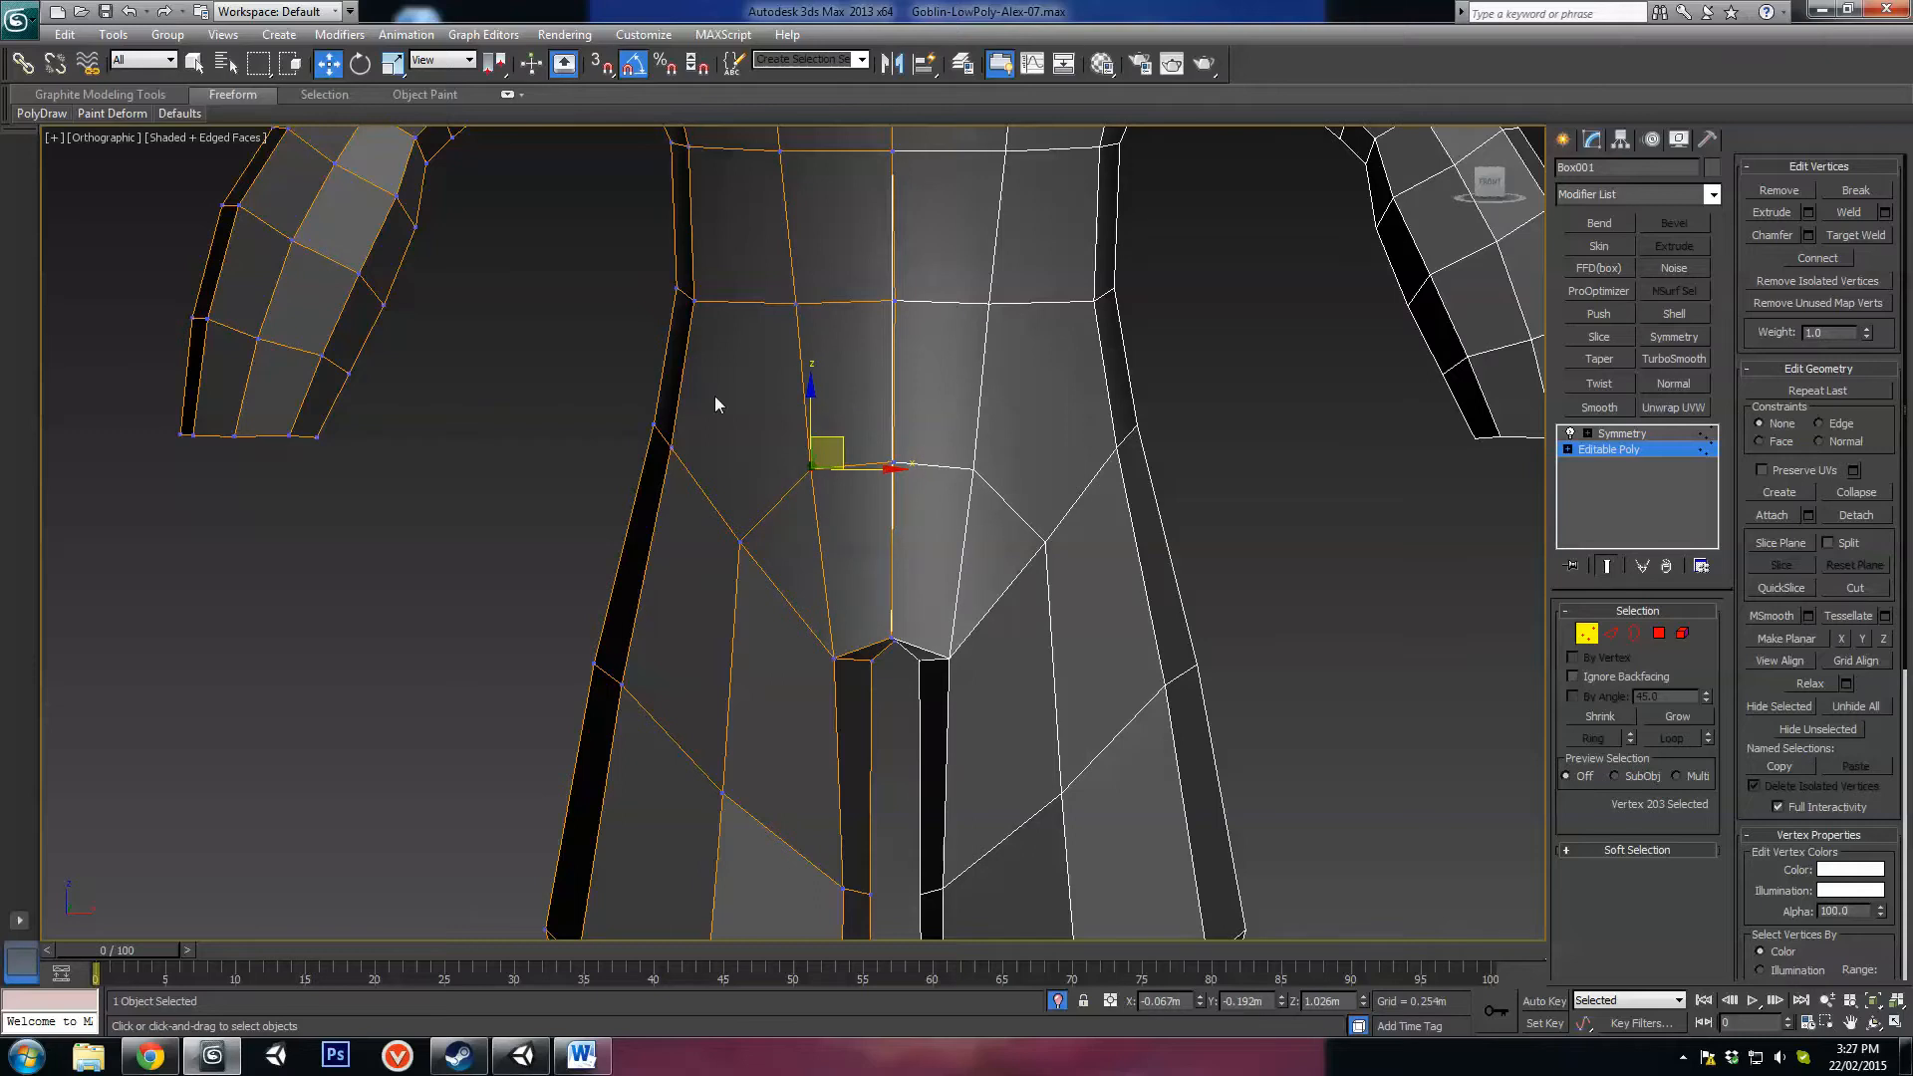
Step: Lower the two front vertices of the new cut and the thigh-top vertex toward the crotch, fine-tuning the height of the center vertex
middle_click_drag(867, 587, 865, 612)
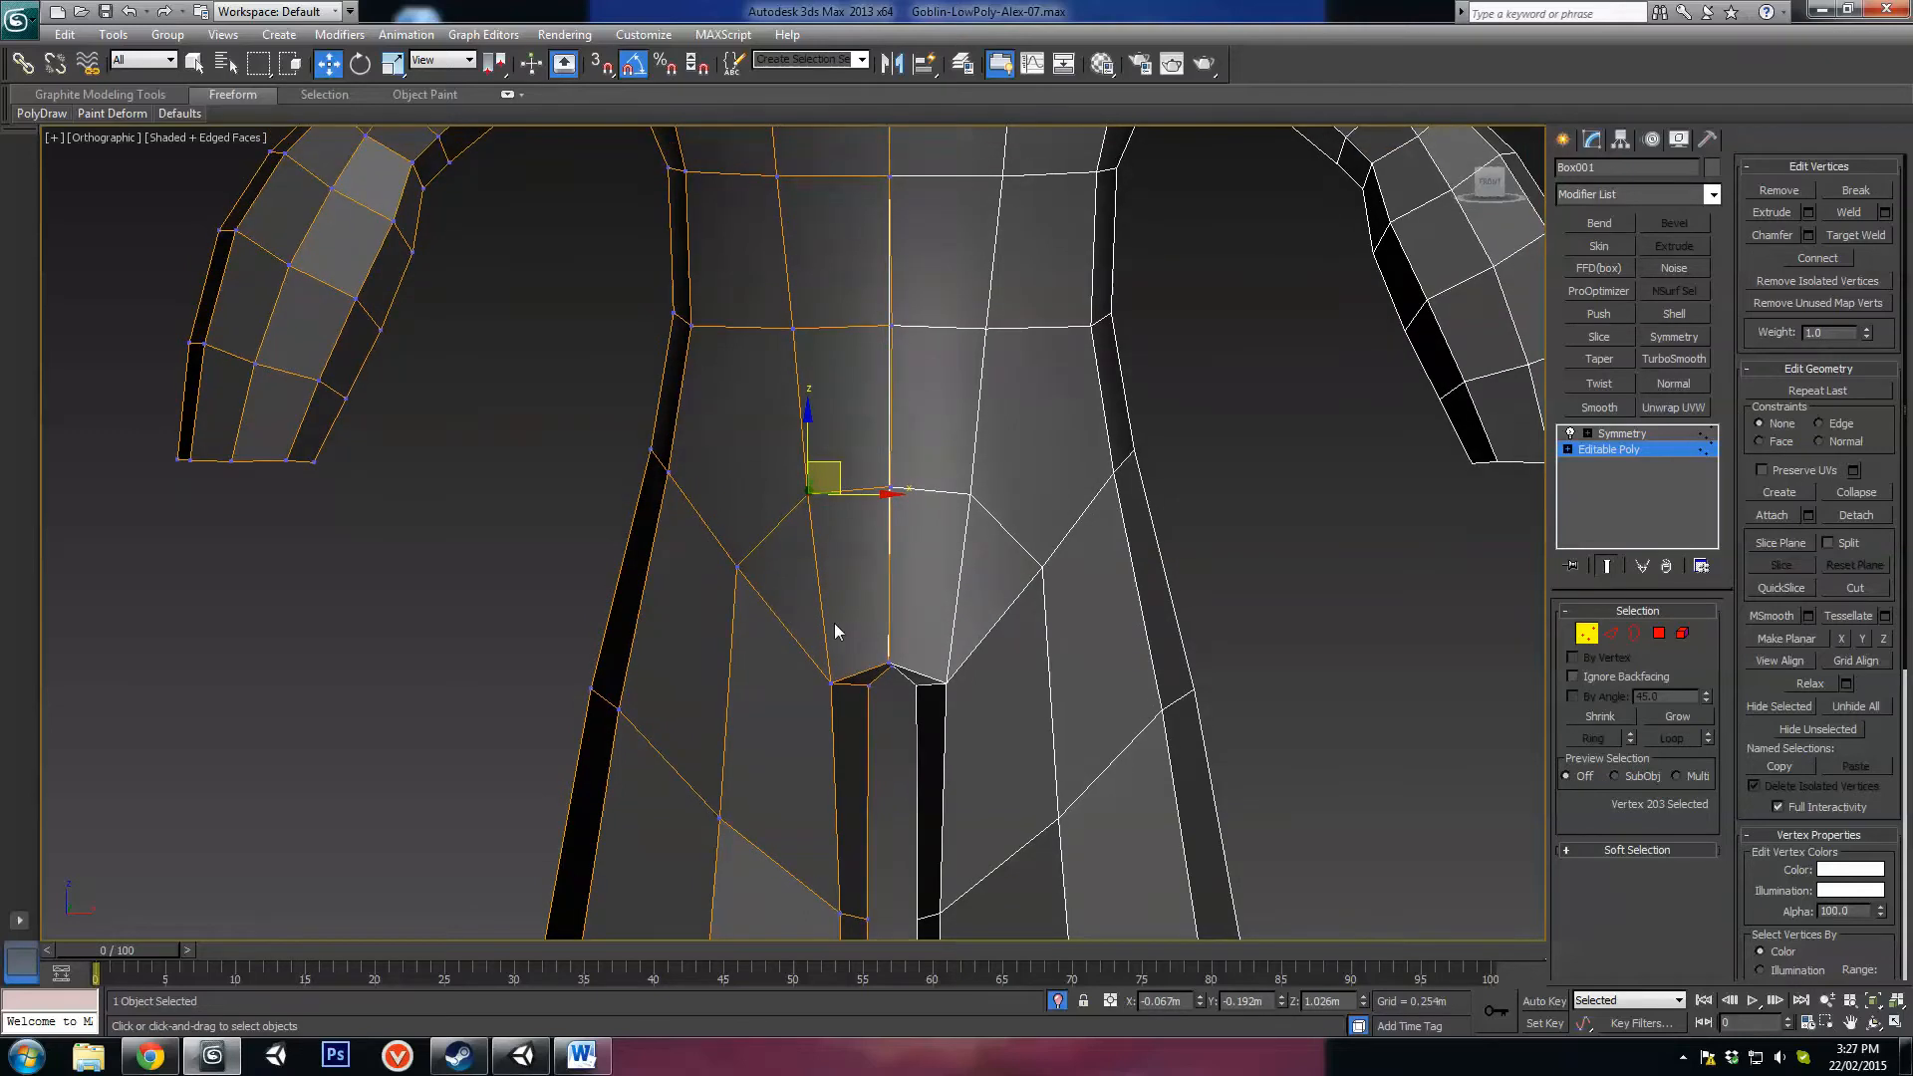
left_click(890, 489, "ctrl")
left_click_drag(850, 433, 785, 589)
left_click(740, 567)
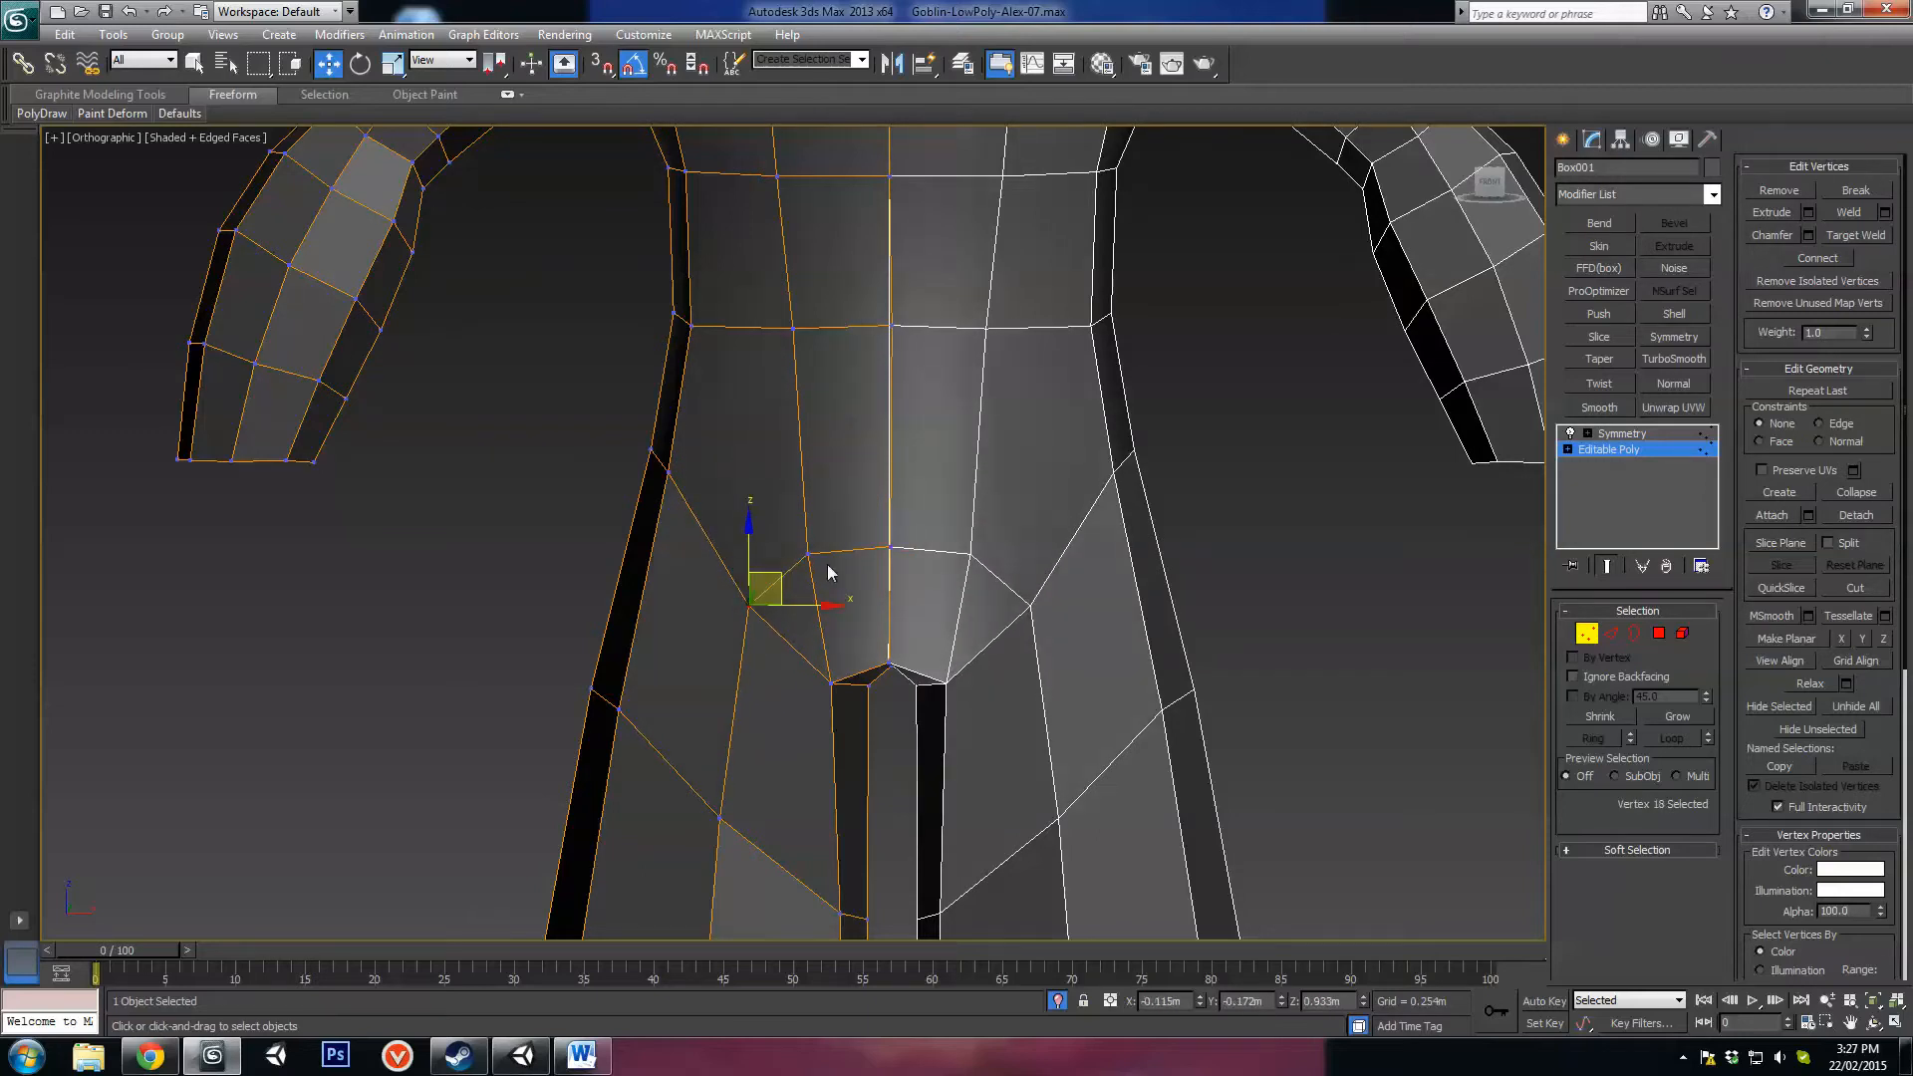
left_click(890, 549)
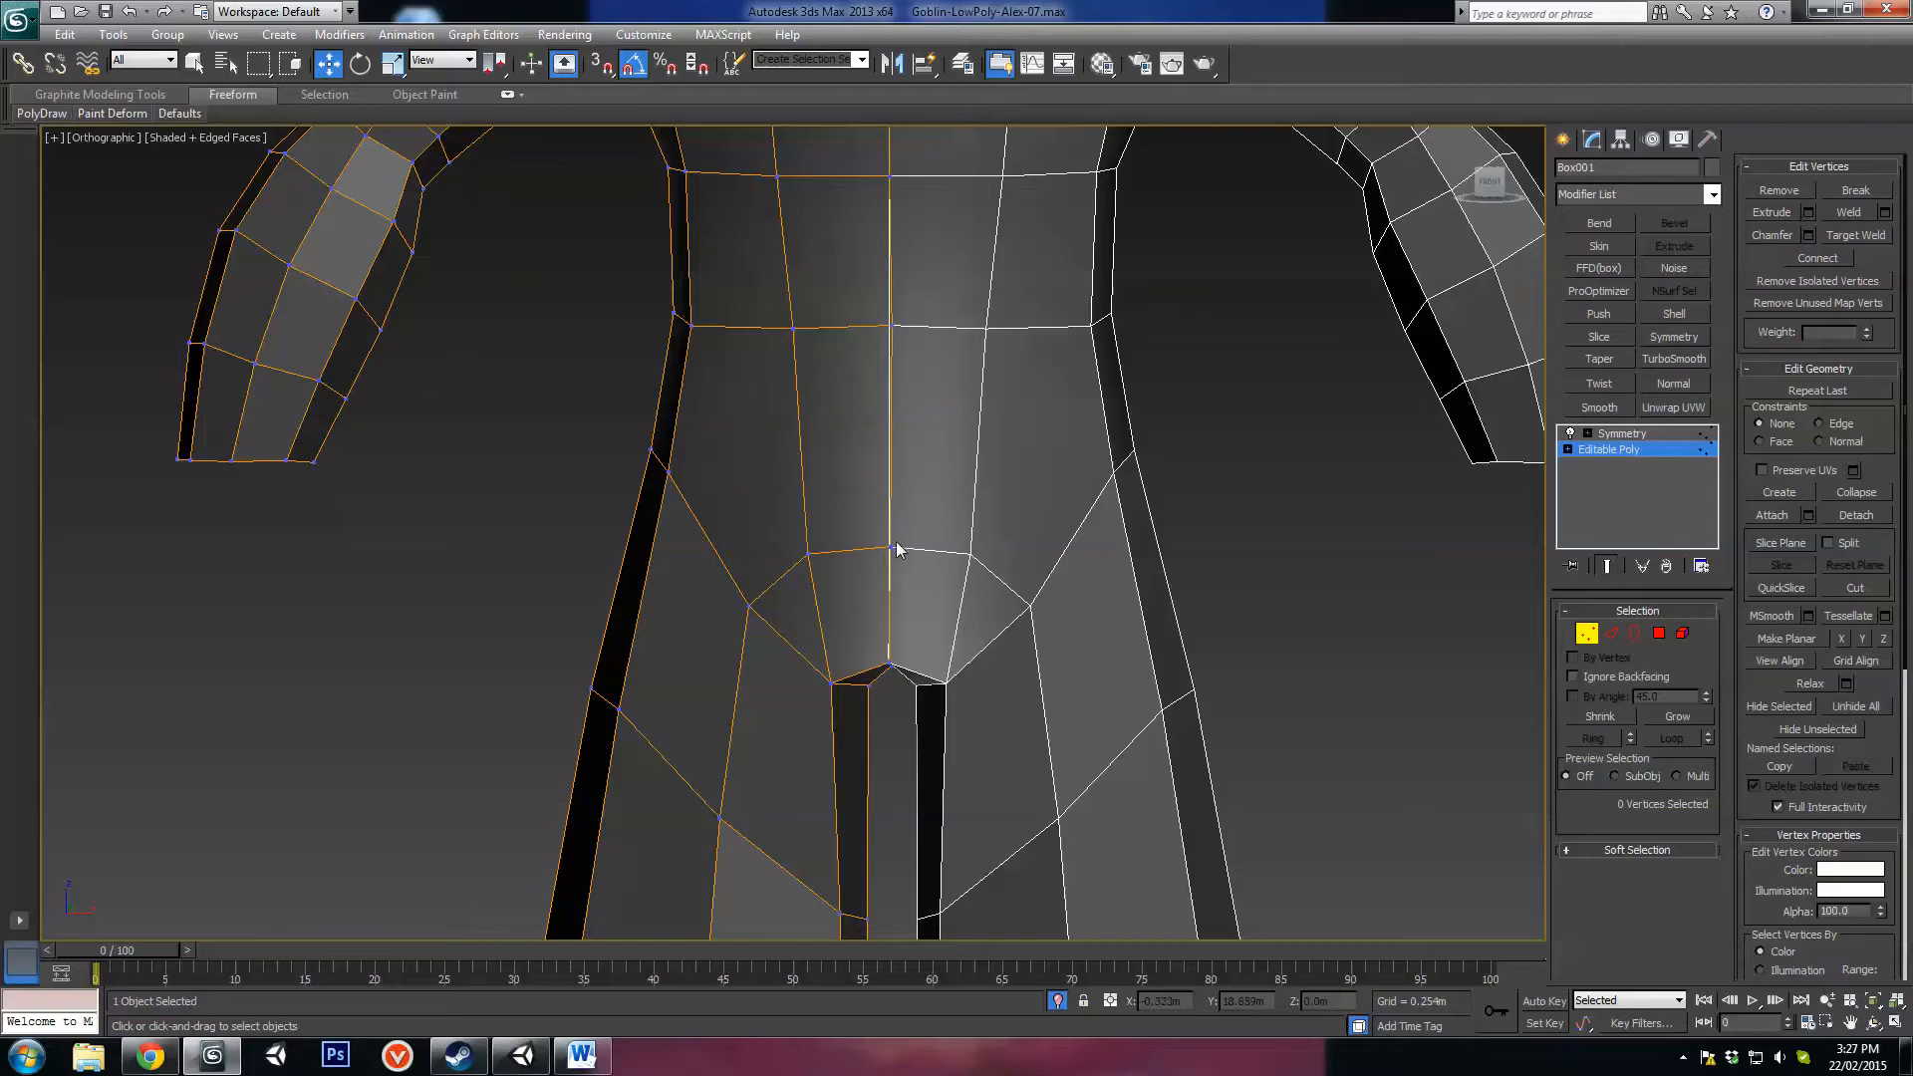
left_click_drag(890, 507, 890, 503)
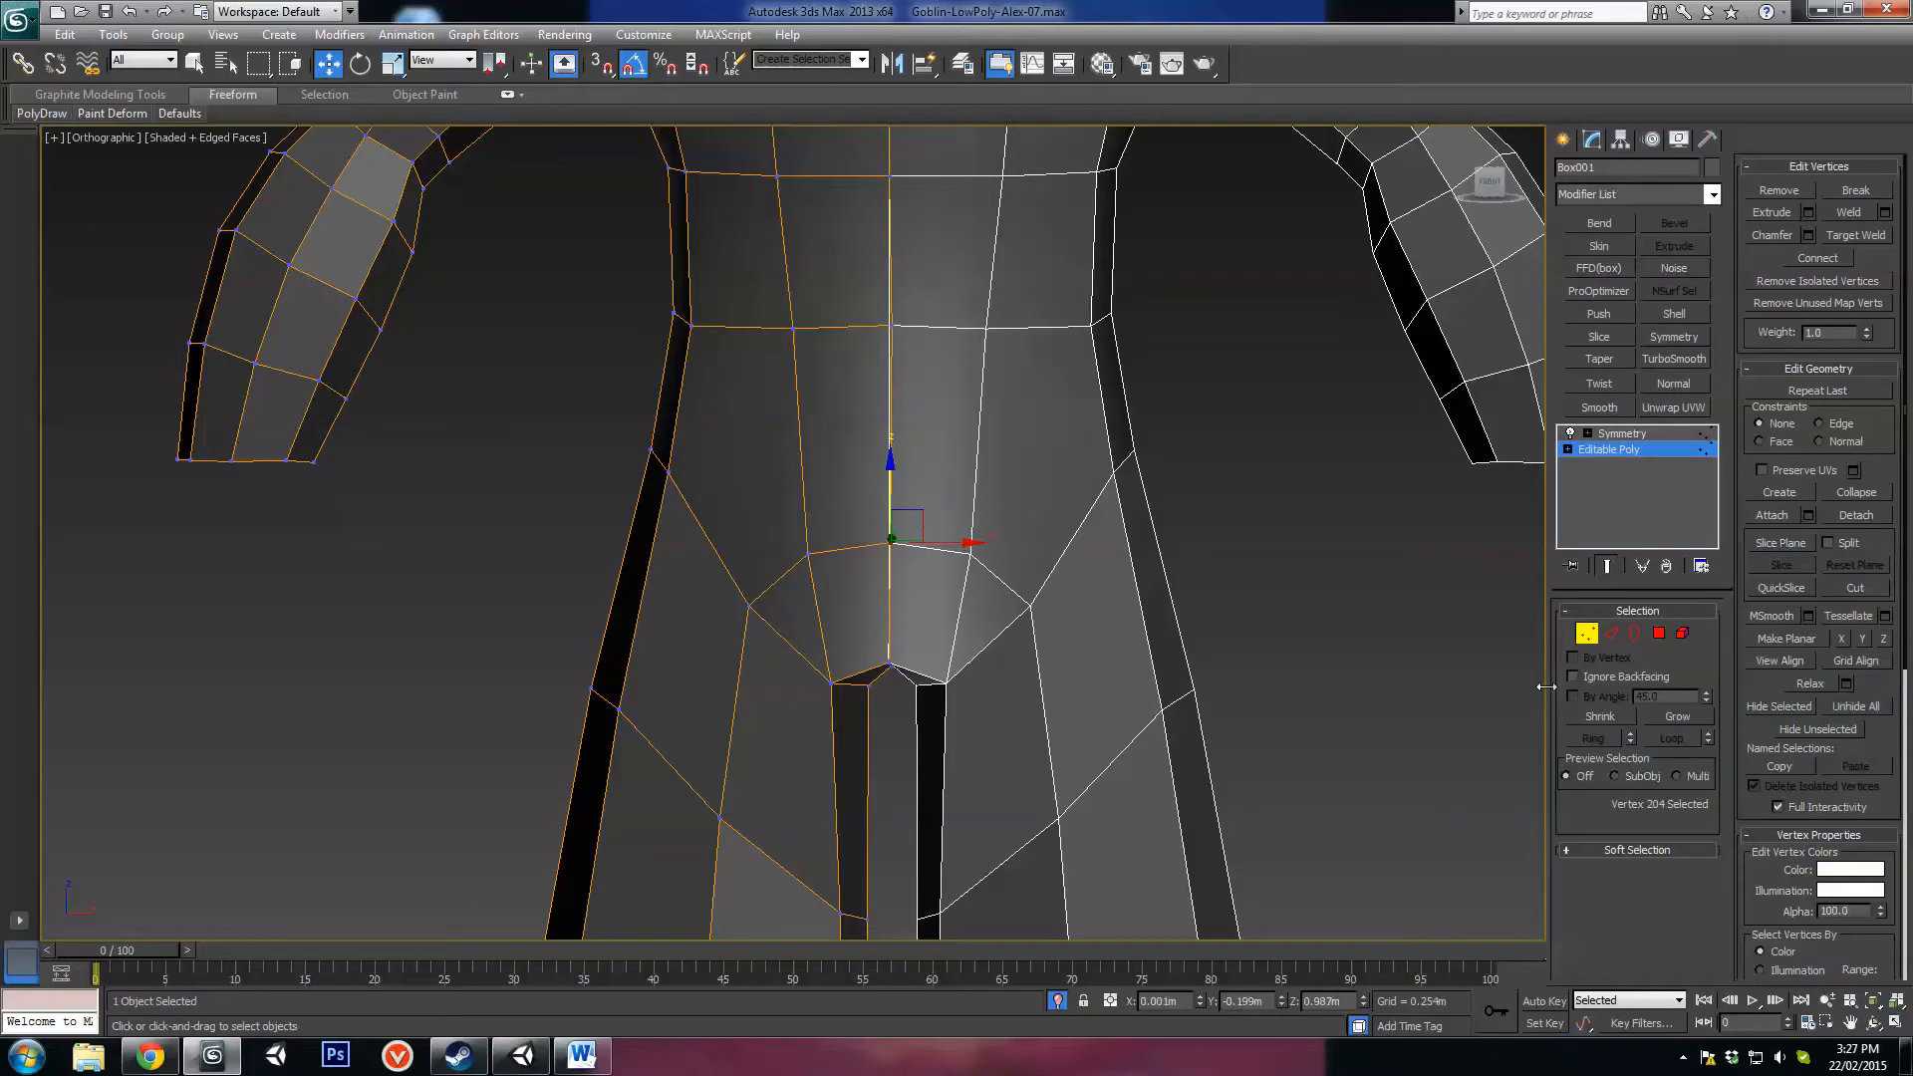
Step: Cut a second row of edges from the outer front hip vertex across the pelvis to the center line
left_click(1608, 634)
left_click(1855, 634)
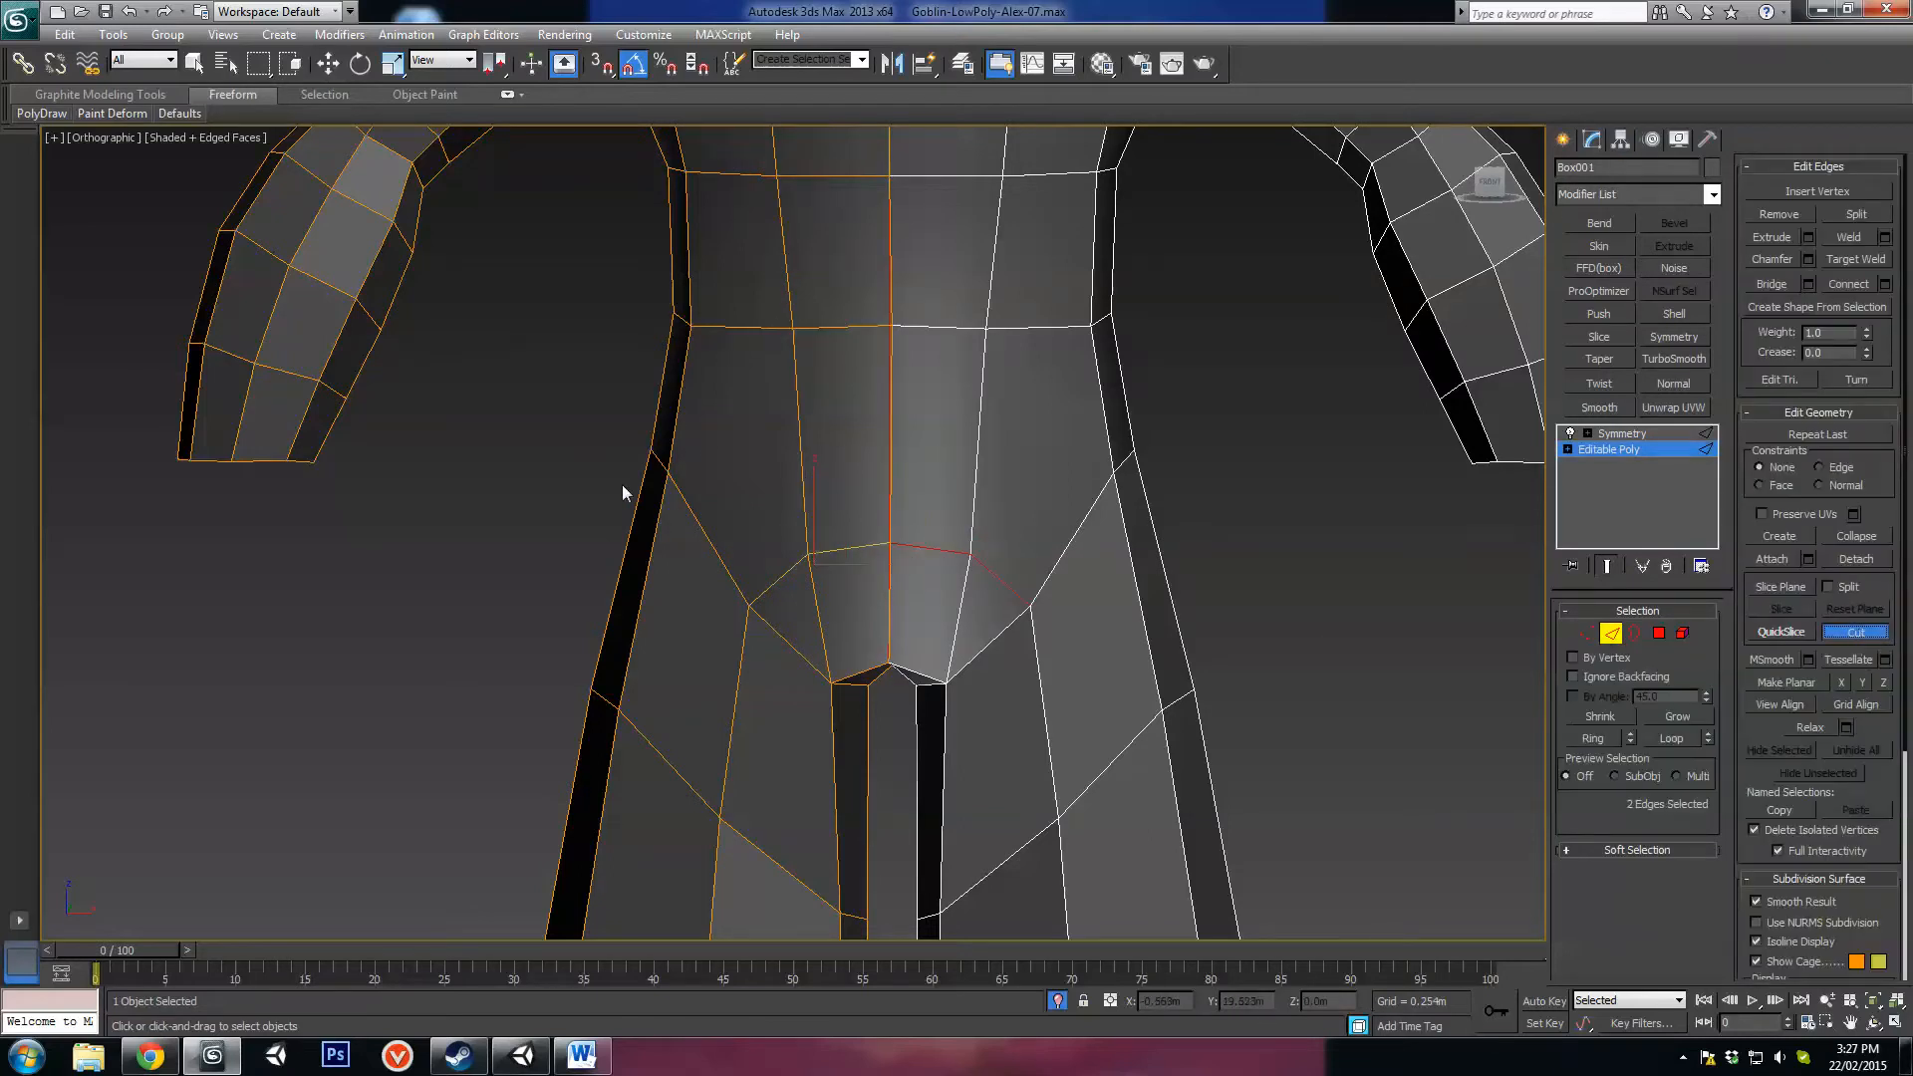
left_click(667, 471)
scroll(928, 488, "down", 5)
mouse_move(934, 615)
middle_mouse_down("alt")
mouse_move(978, 578)
mouse_move(957, 573)
mouse_move(1013, 565)
mouse_move(936, 604)
middle_mouse_up("alt")
scroll(964, 577, "up", 6)
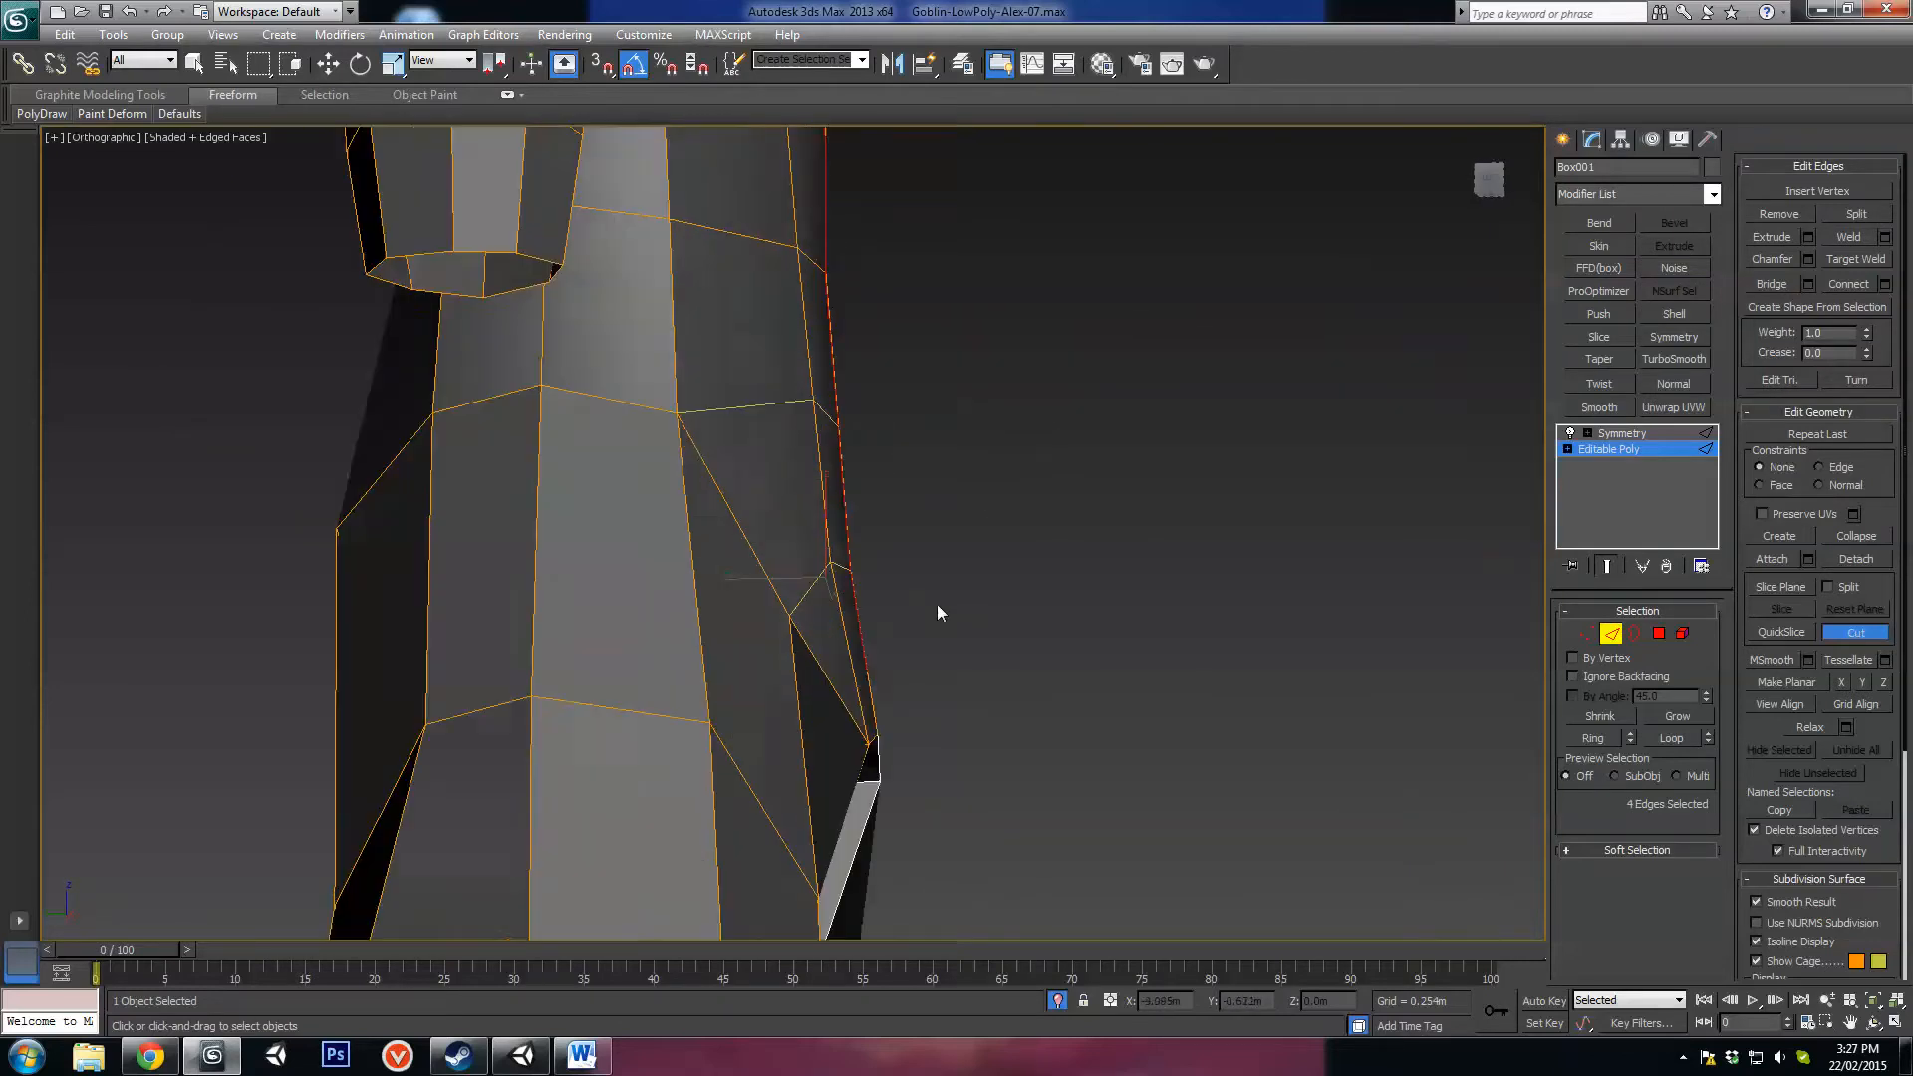
right_click(930, 607)
Step: Move the two front crotch vertices back between the legs to round the underside of the pelvis
scroll(914, 747, "down", 2)
middle_click_drag(914, 748, 774, 614, "alt")
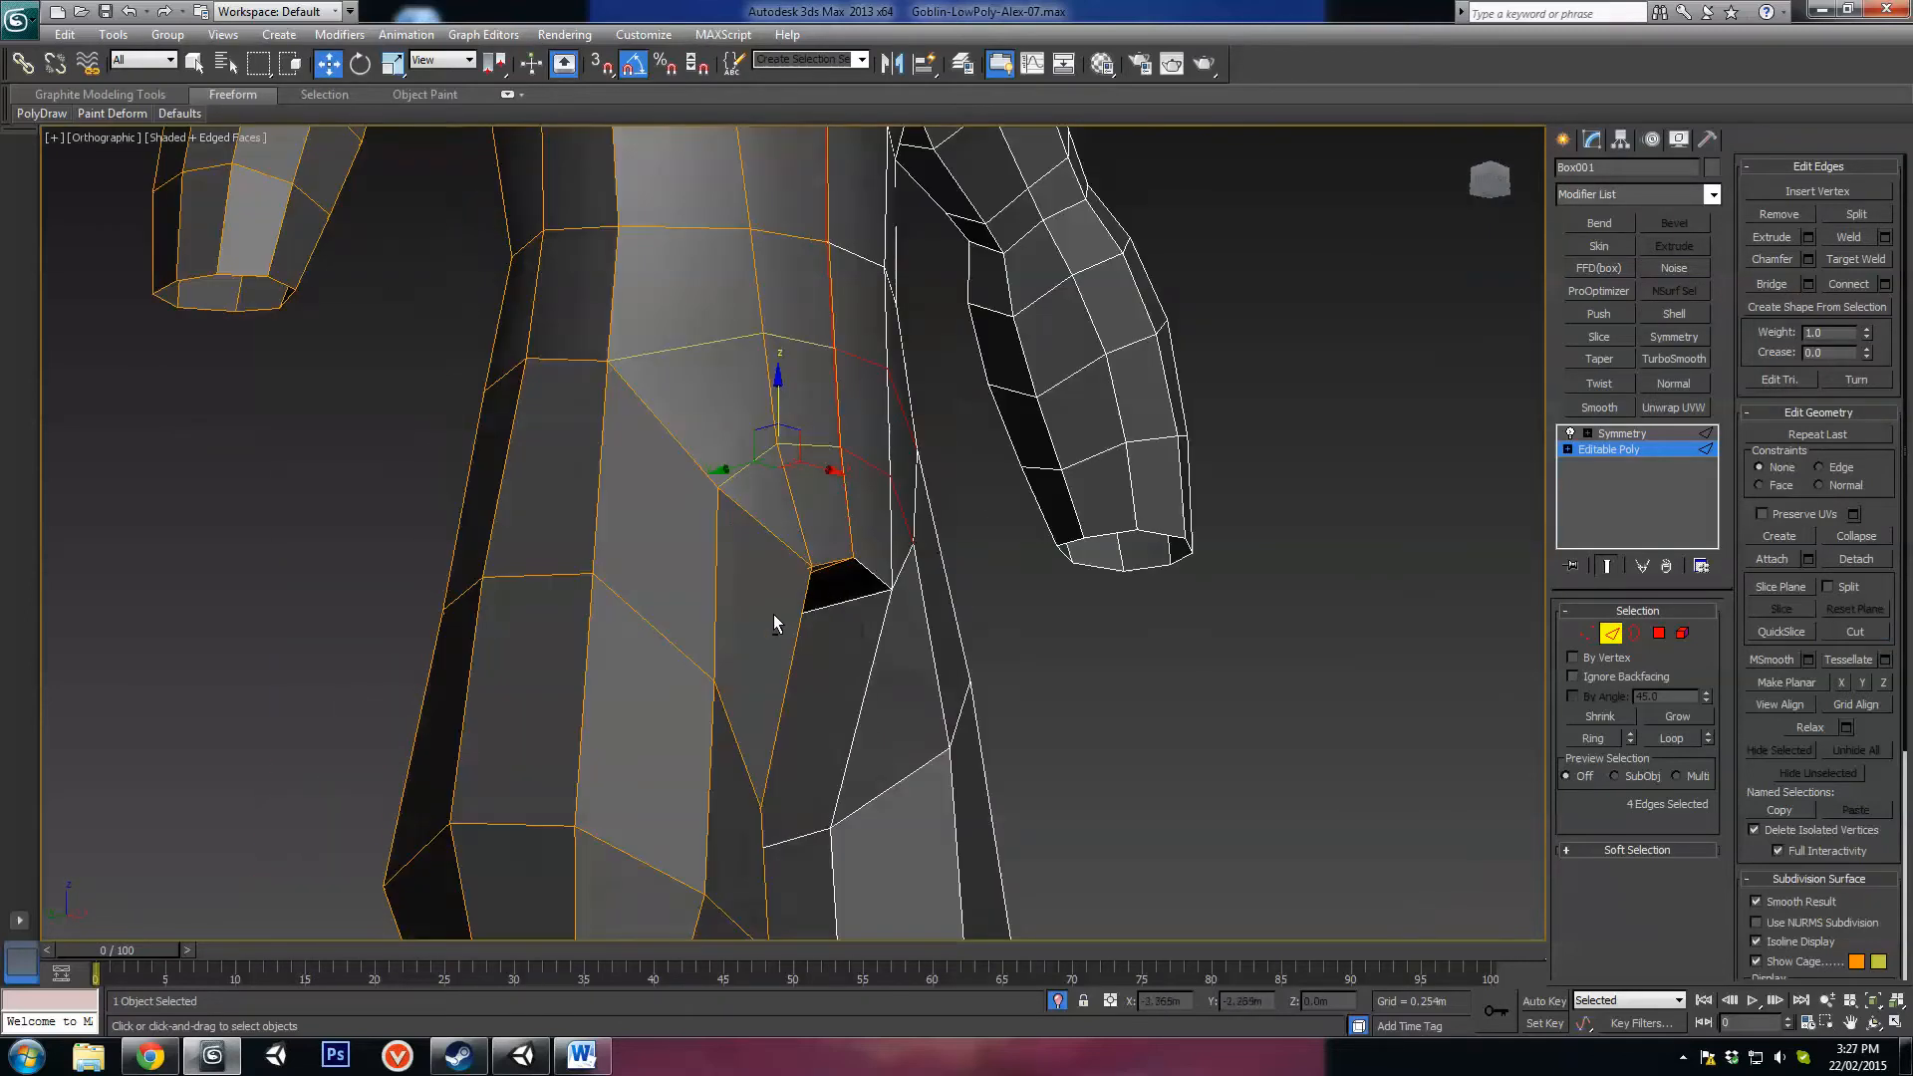
left_click(1586, 634)
left_click(811, 570)
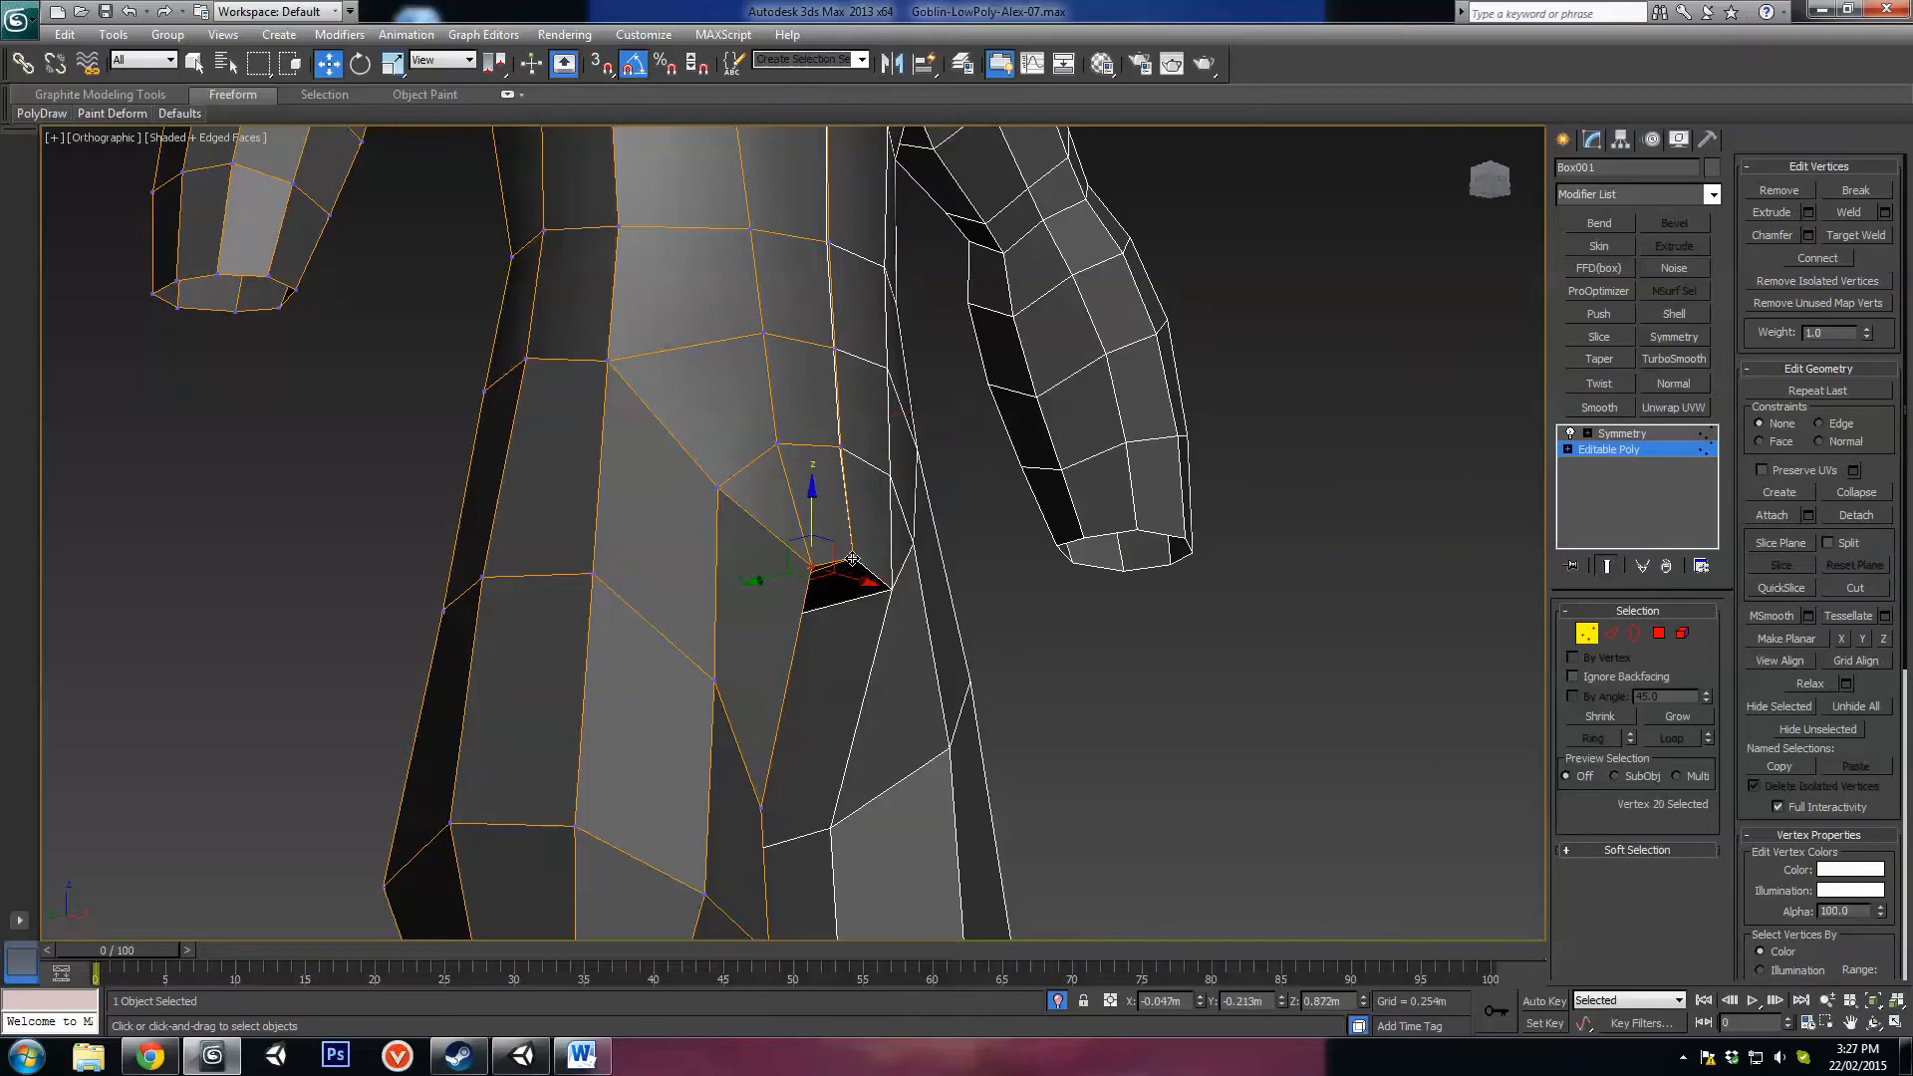
left_click(852, 559, "ctrl")
left_click_drag(791, 574, 733, 589)
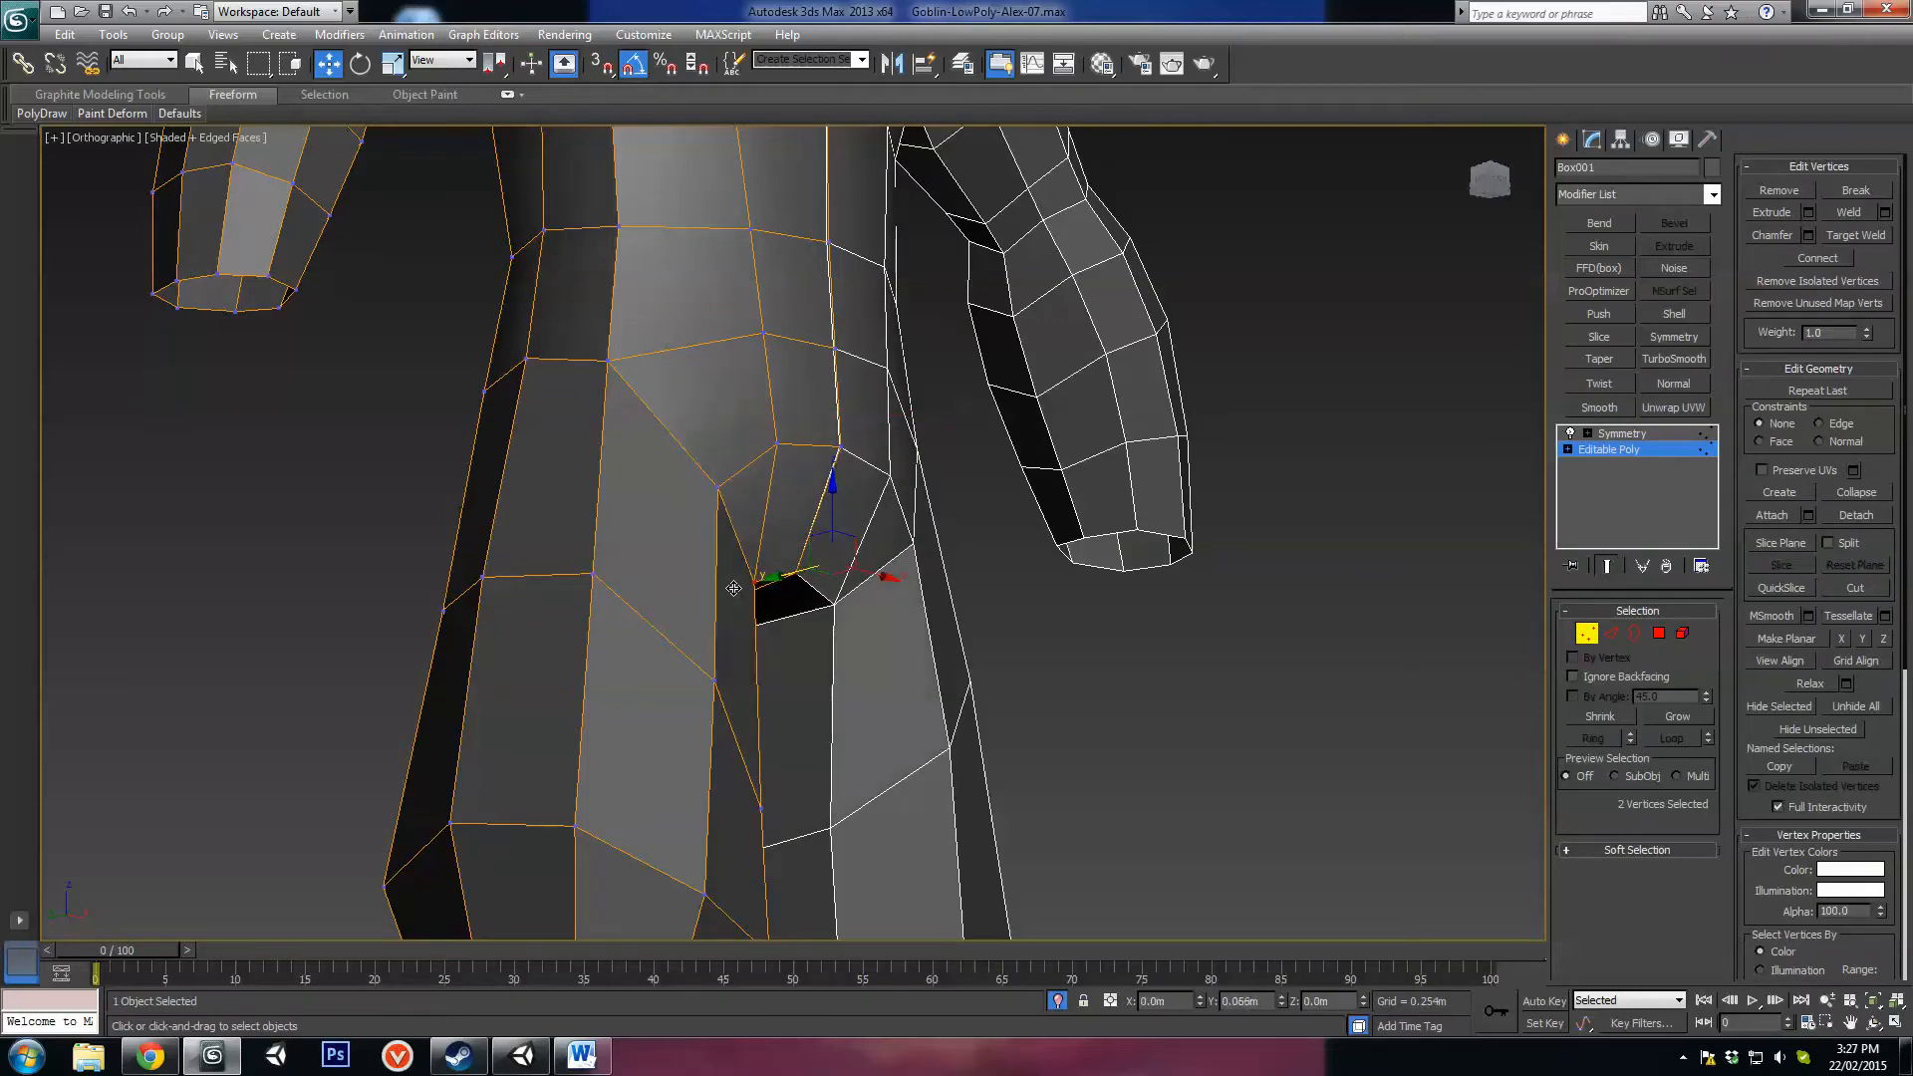
middle_click_drag(732, 589, 847, 550, "alt")
left_click_drag(847, 550, 855, 560)
Step: Push the off-center and center vertices of the lower front pelvis cut slightly back, one after the other
middle_click_drag(855, 560, 791, 433, "alt")
left_click(743, 419)
left_click_drag(777, 404, 783, 403)
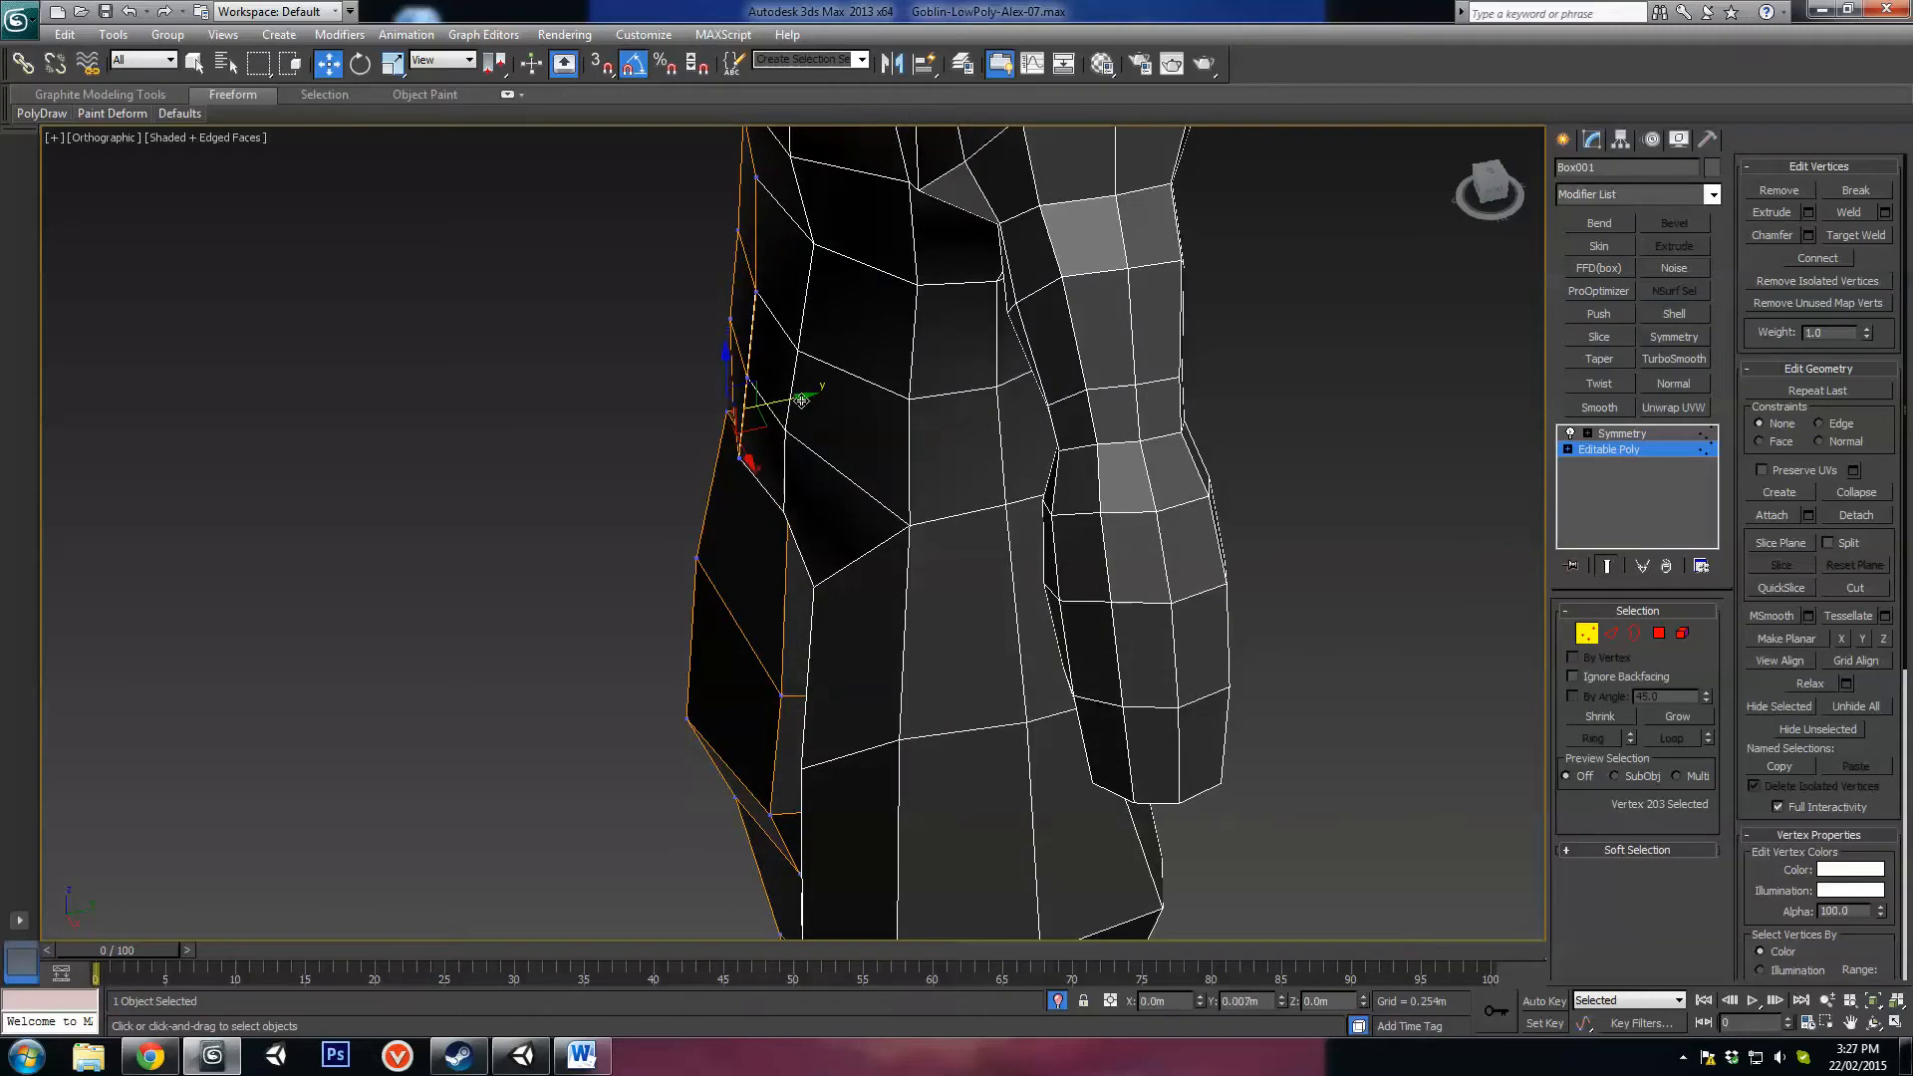
left_click(737, 460)
left_click_drag(798, 448, 802, 447)
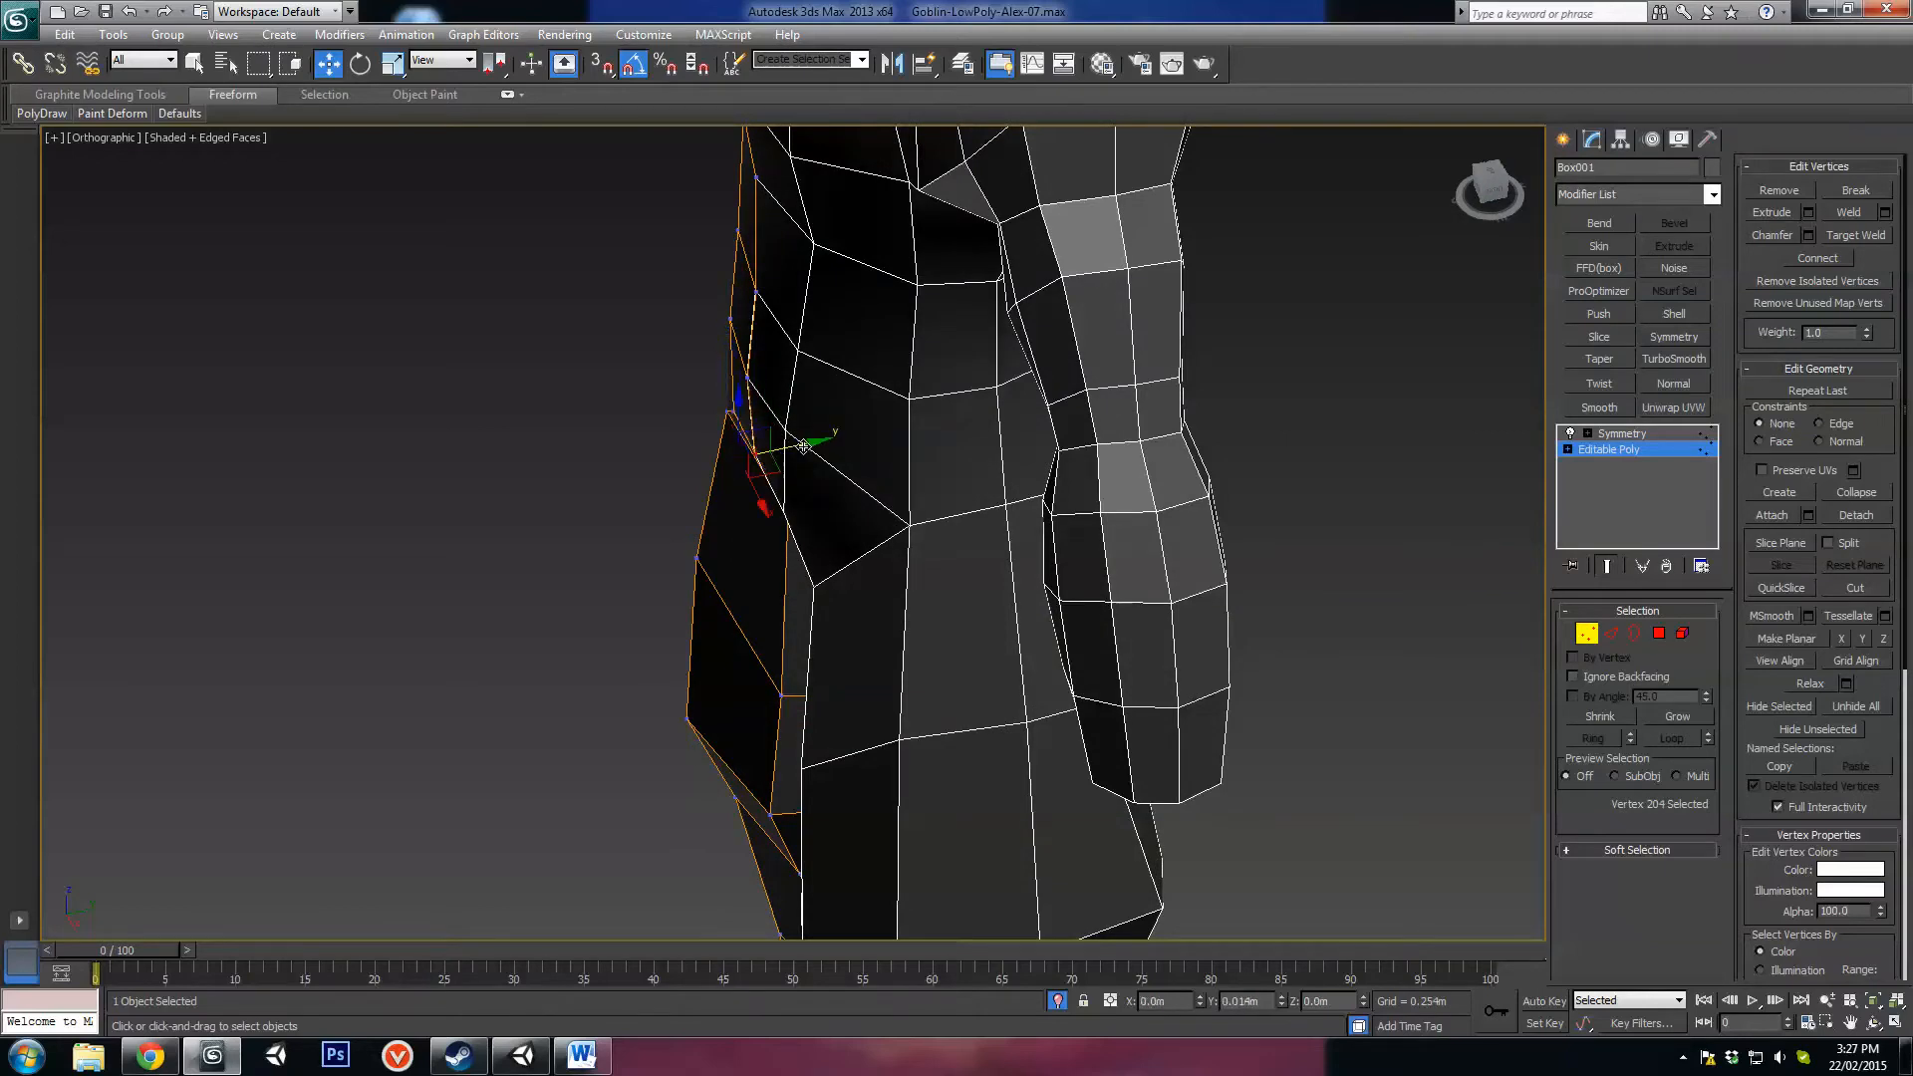
Step: Cut a row of edges across the back of the pelvis from the rear thigh-top vertex to the center line
middle_click_drag(801, 447, 809, 565, "alt")
scroll(959, 385, "down", 3)
left_click(620, 437)
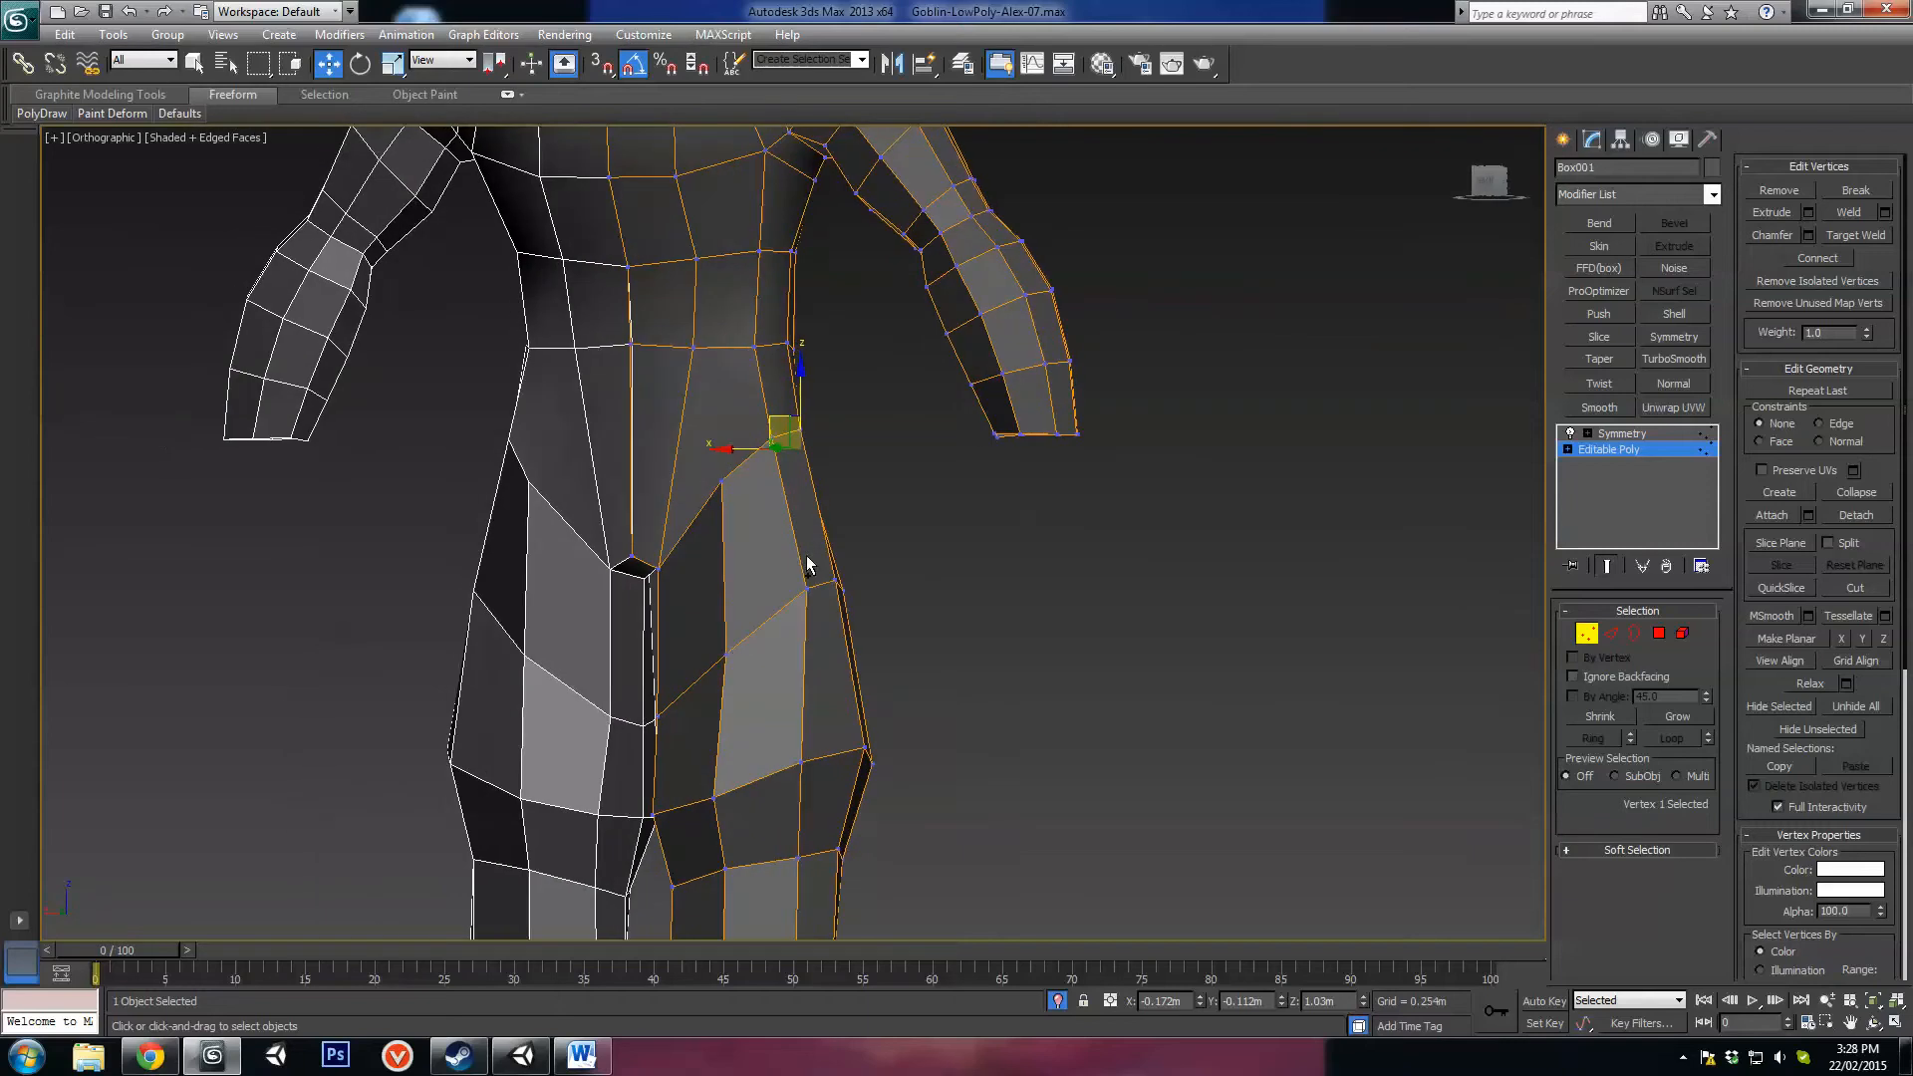
left_click(1611, 632)
middle_click_drag(1102, 646, 869, 665, "alt")
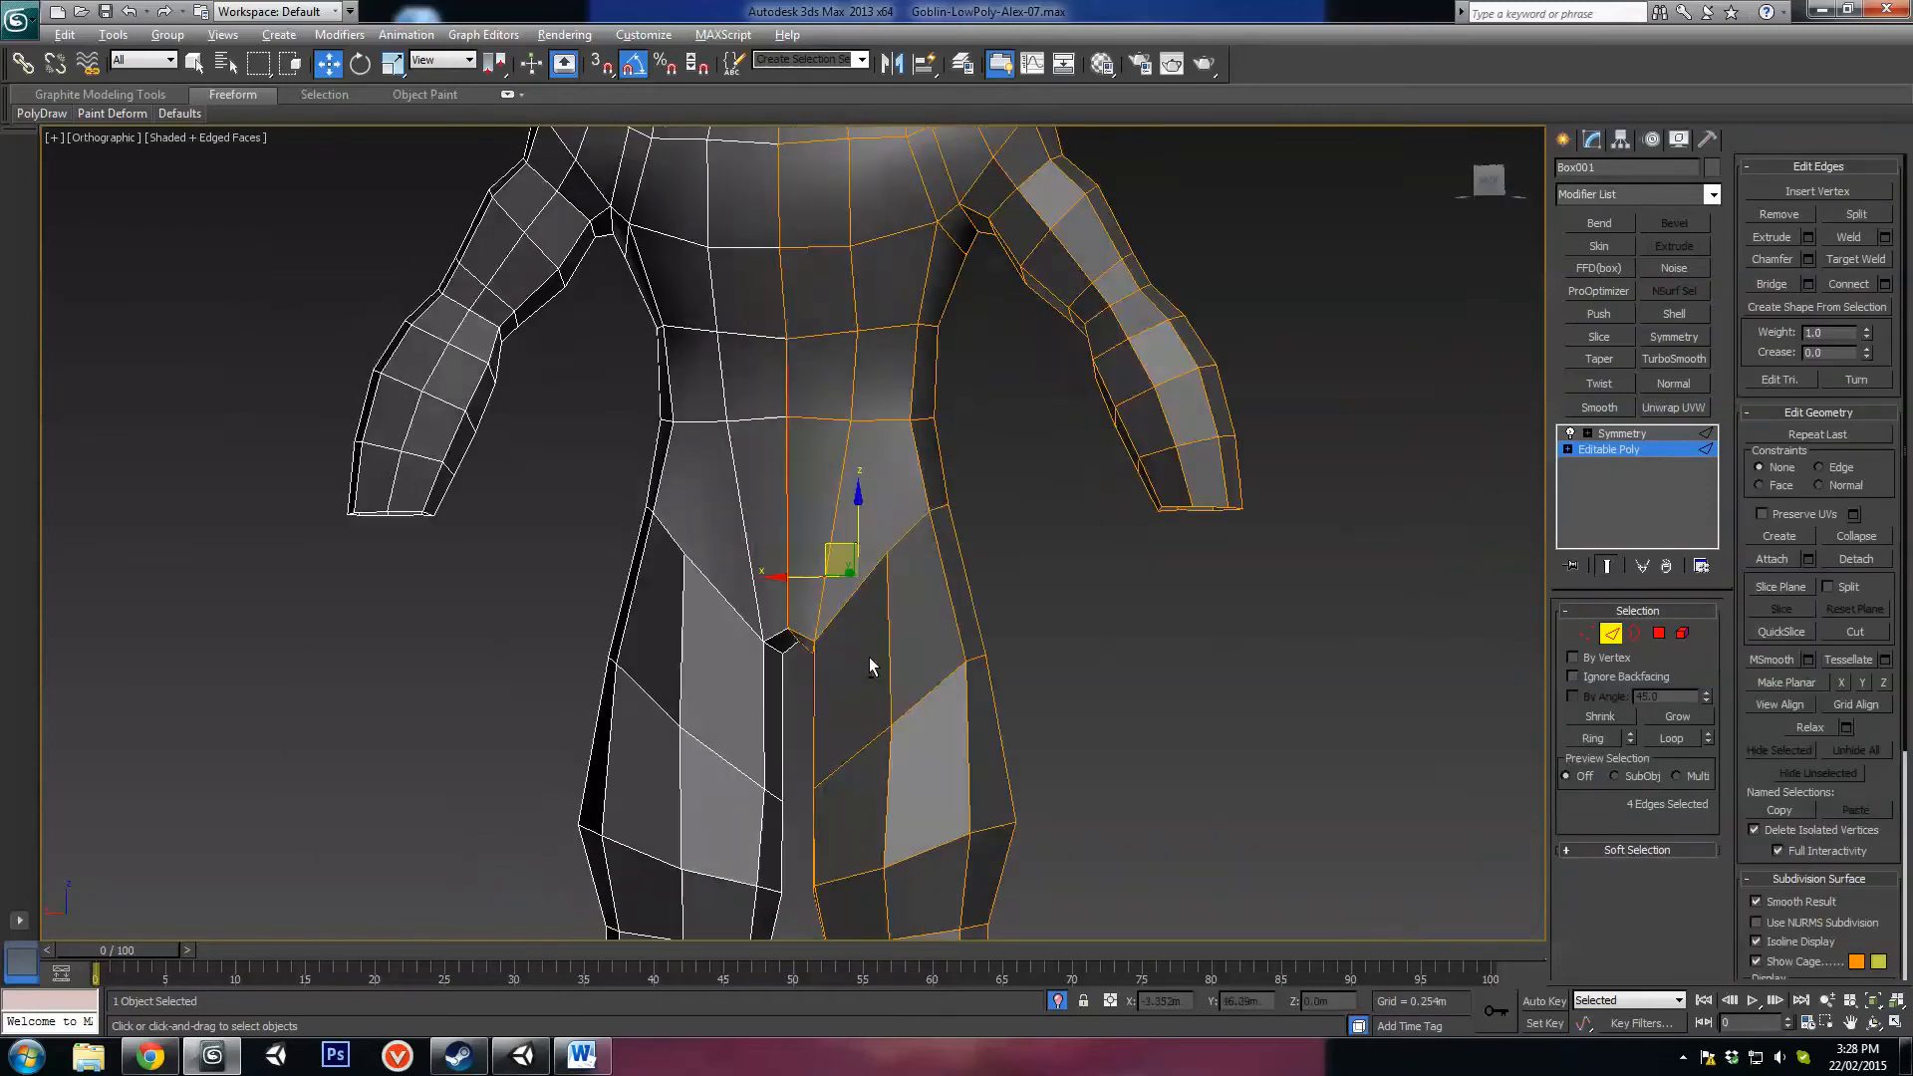
scroll(869, 666, "up", 3)
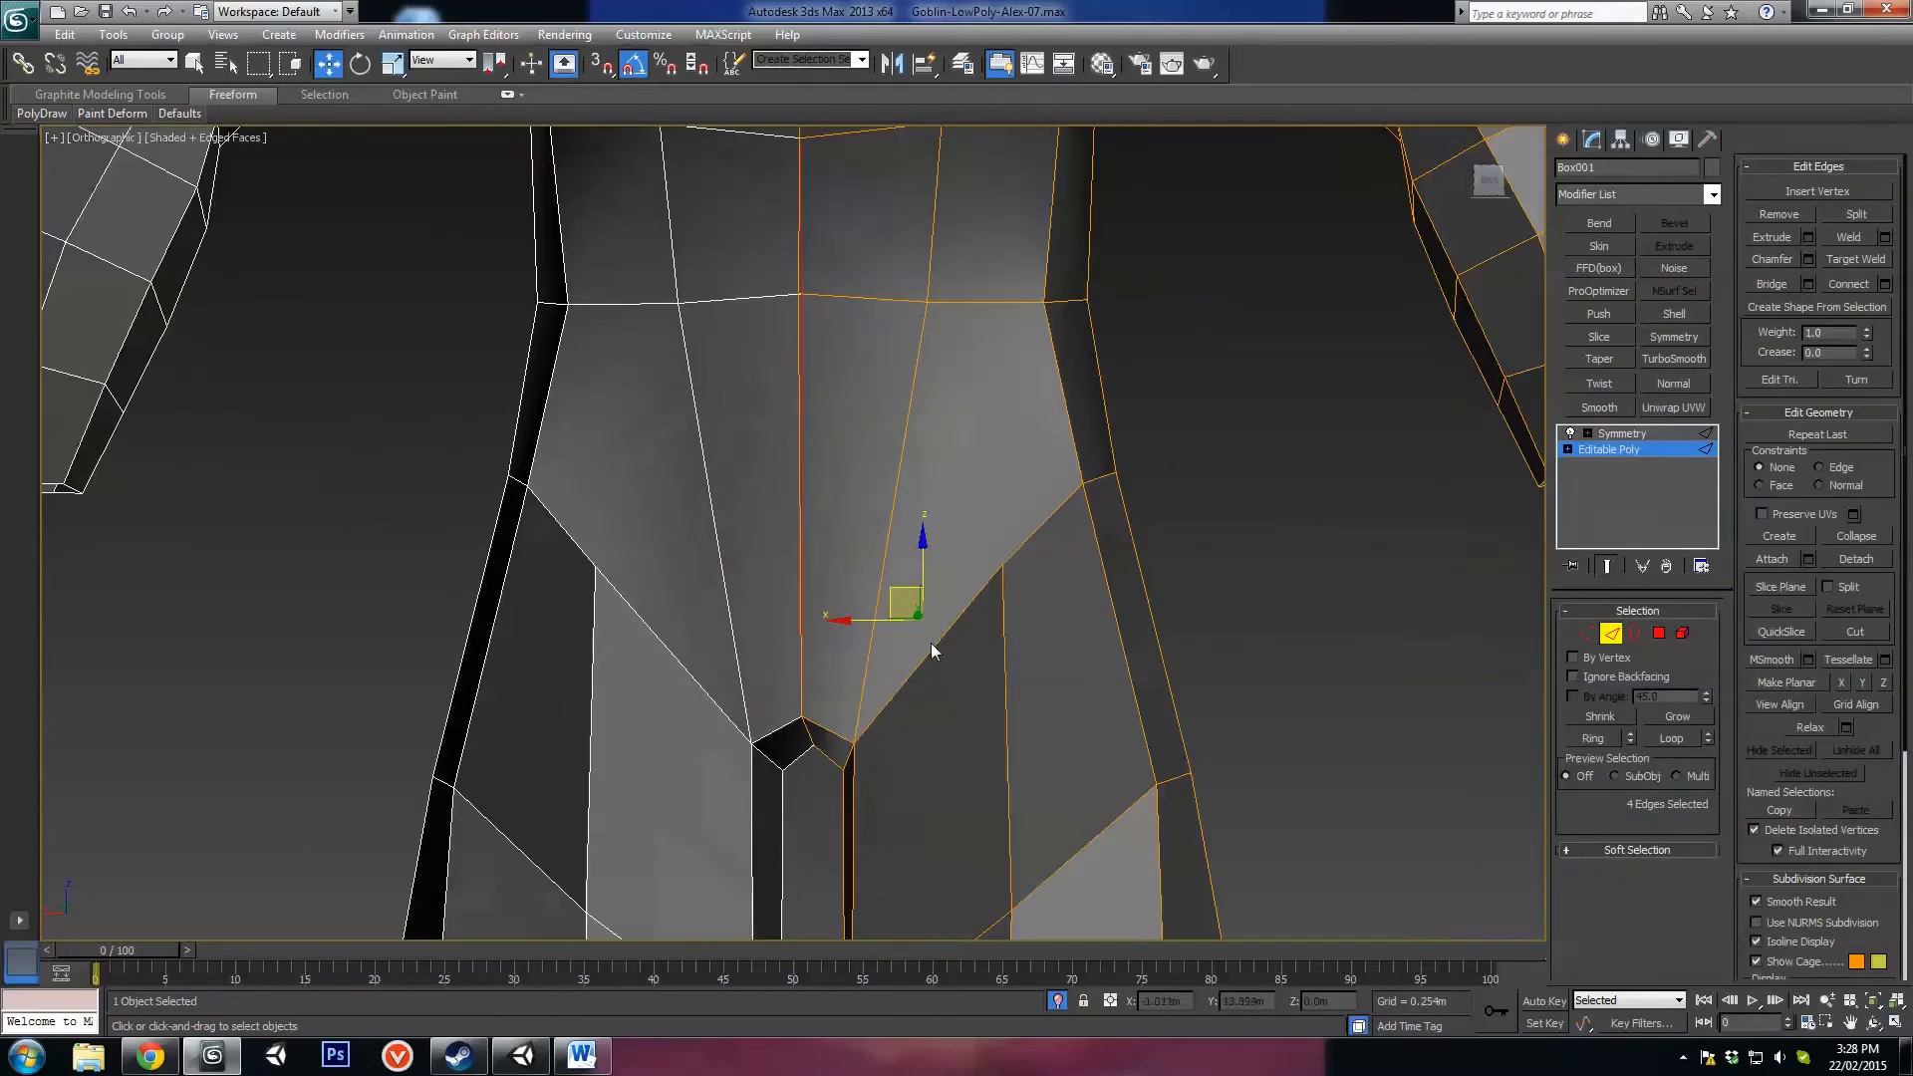
left_click(1854, 632)
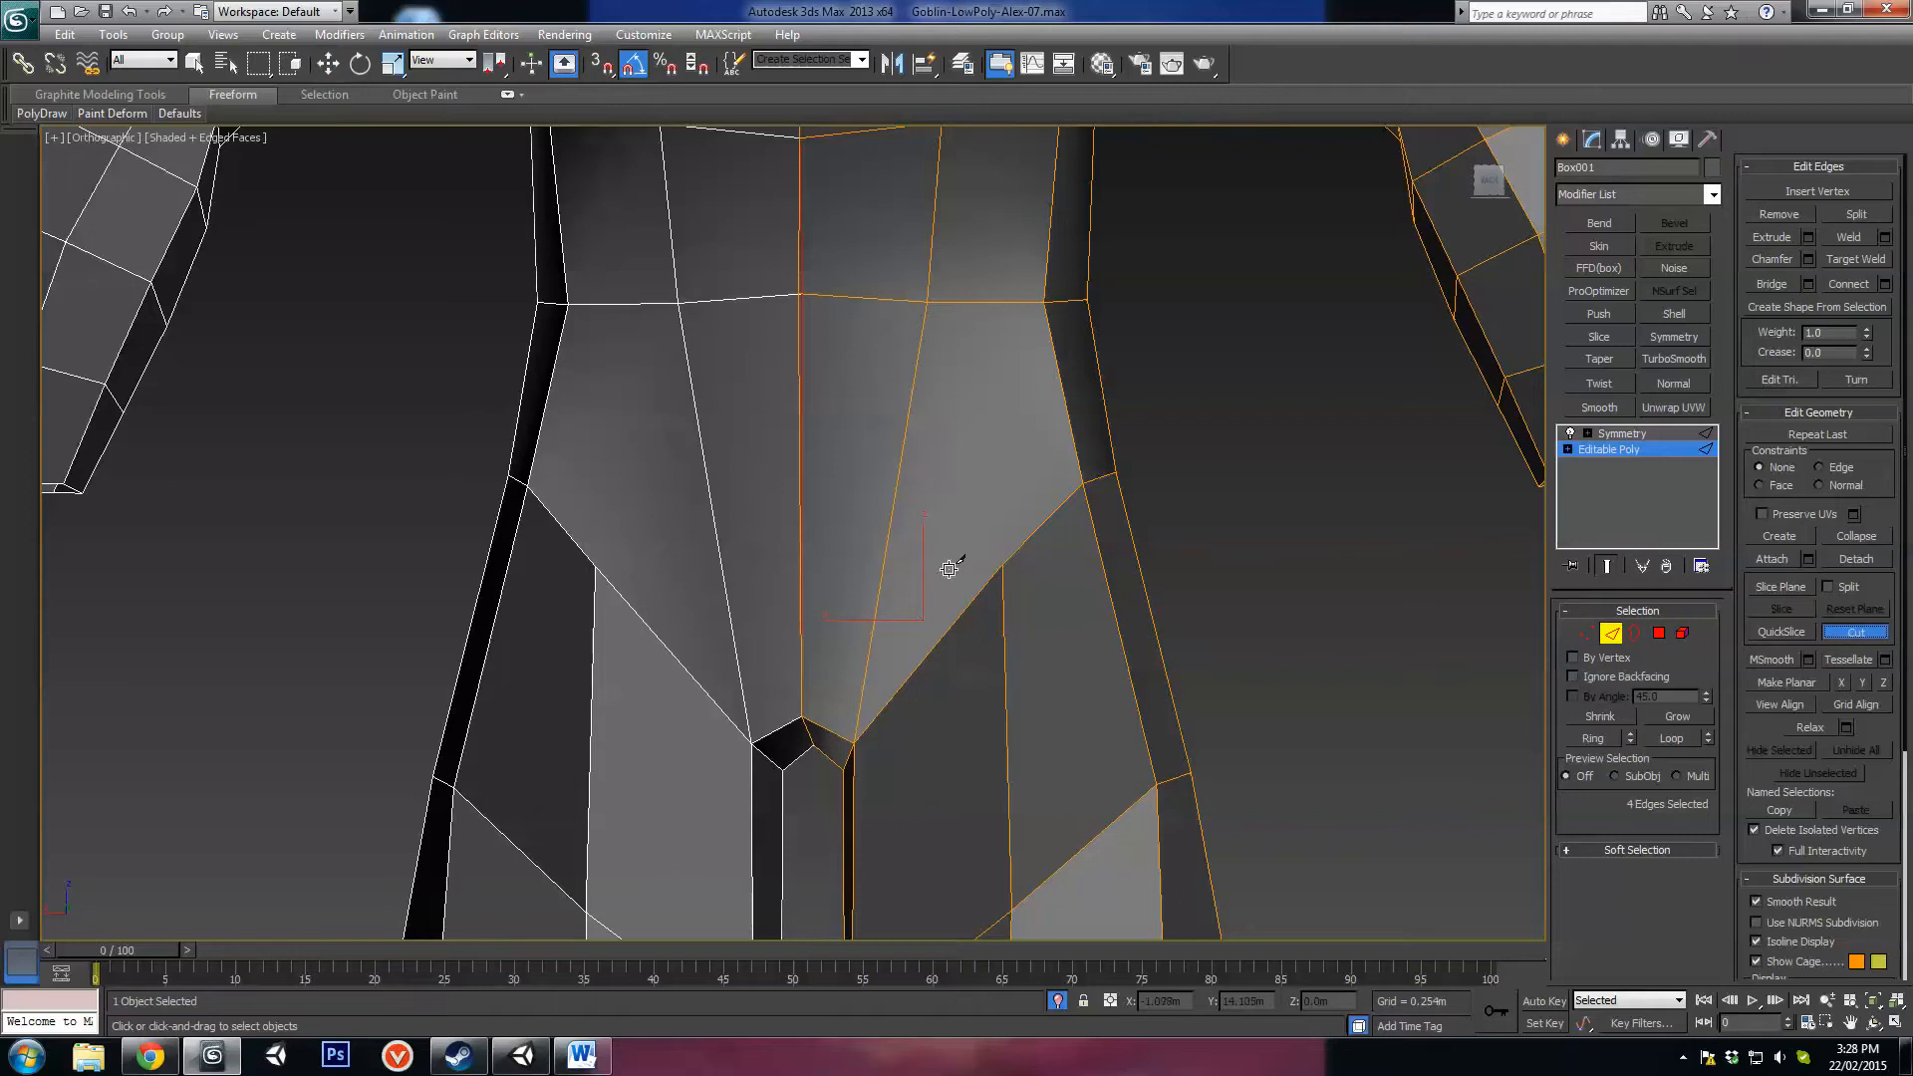
left_click(999, 564)
left_click(802, 533)
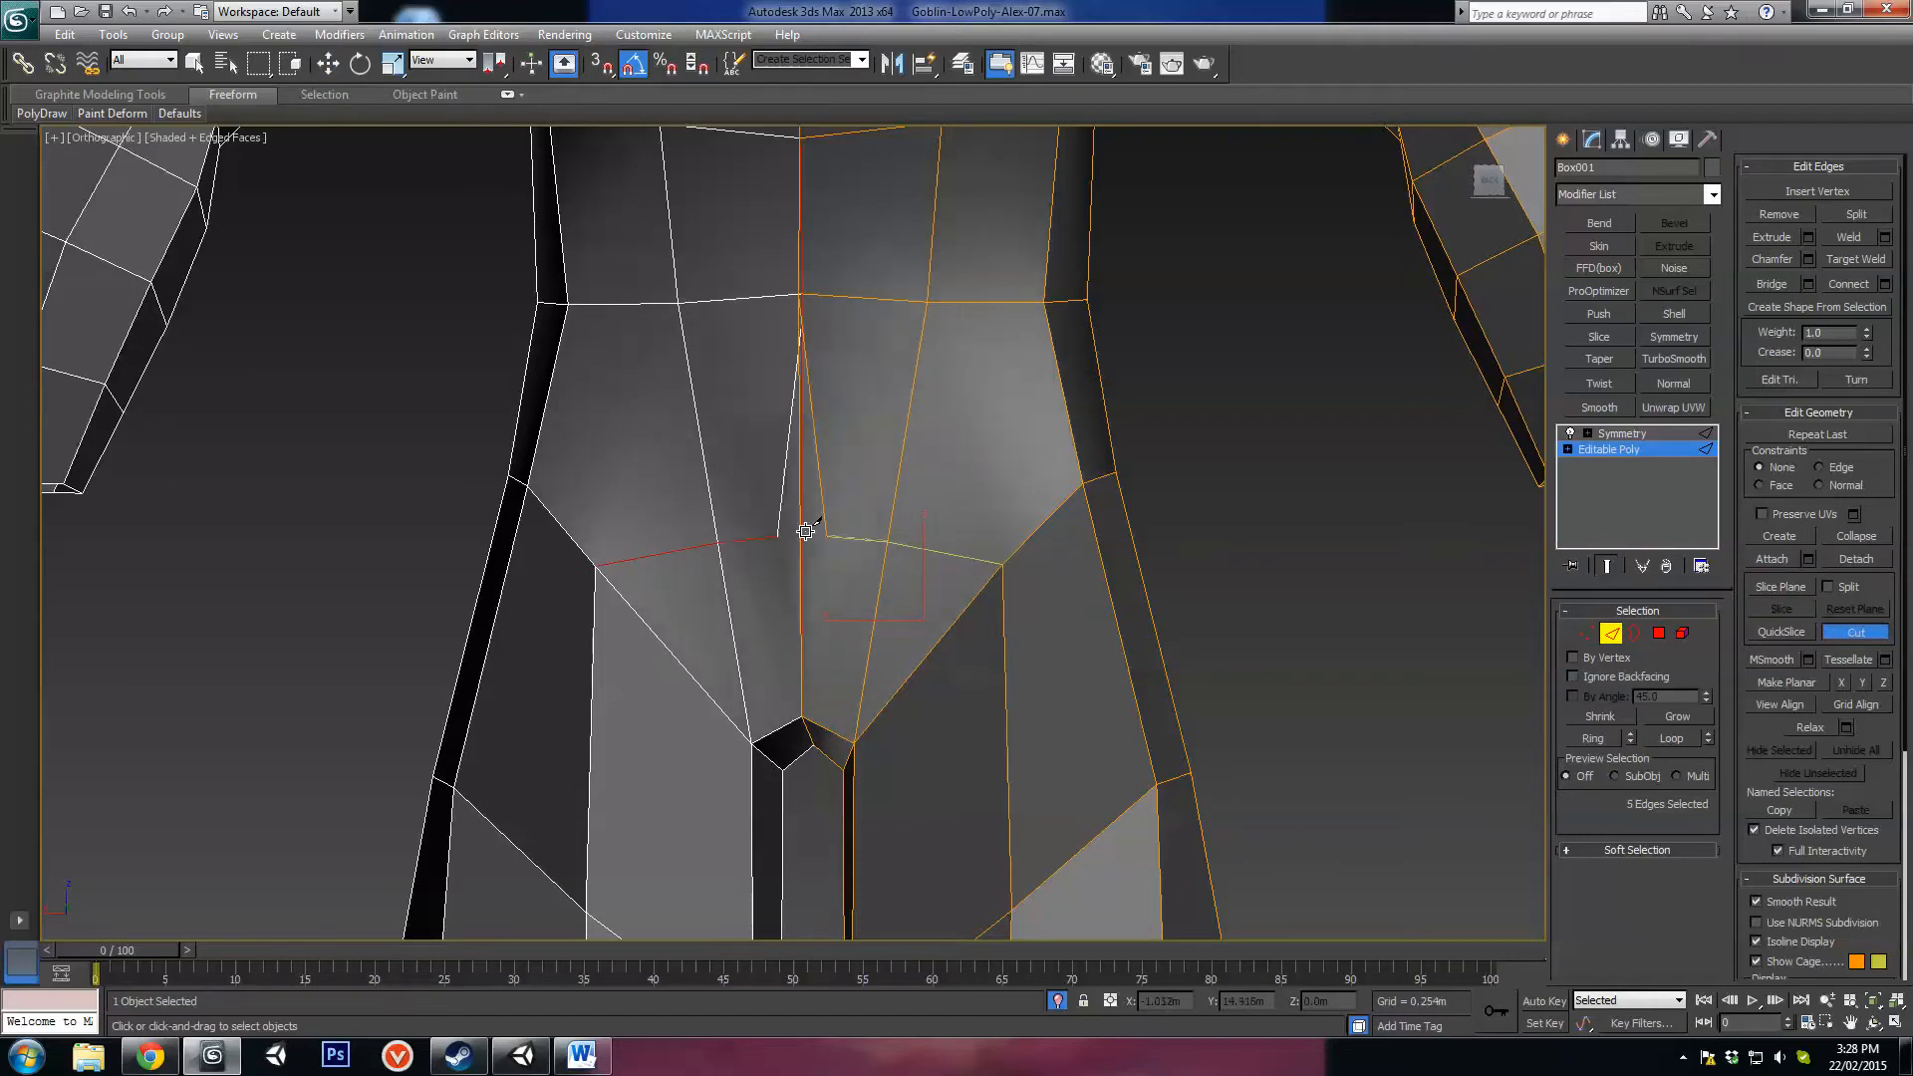
Step: Cut a second, higher row of edges from the outer rear hip vertex across the back to the center line
left_click(1086, 485)
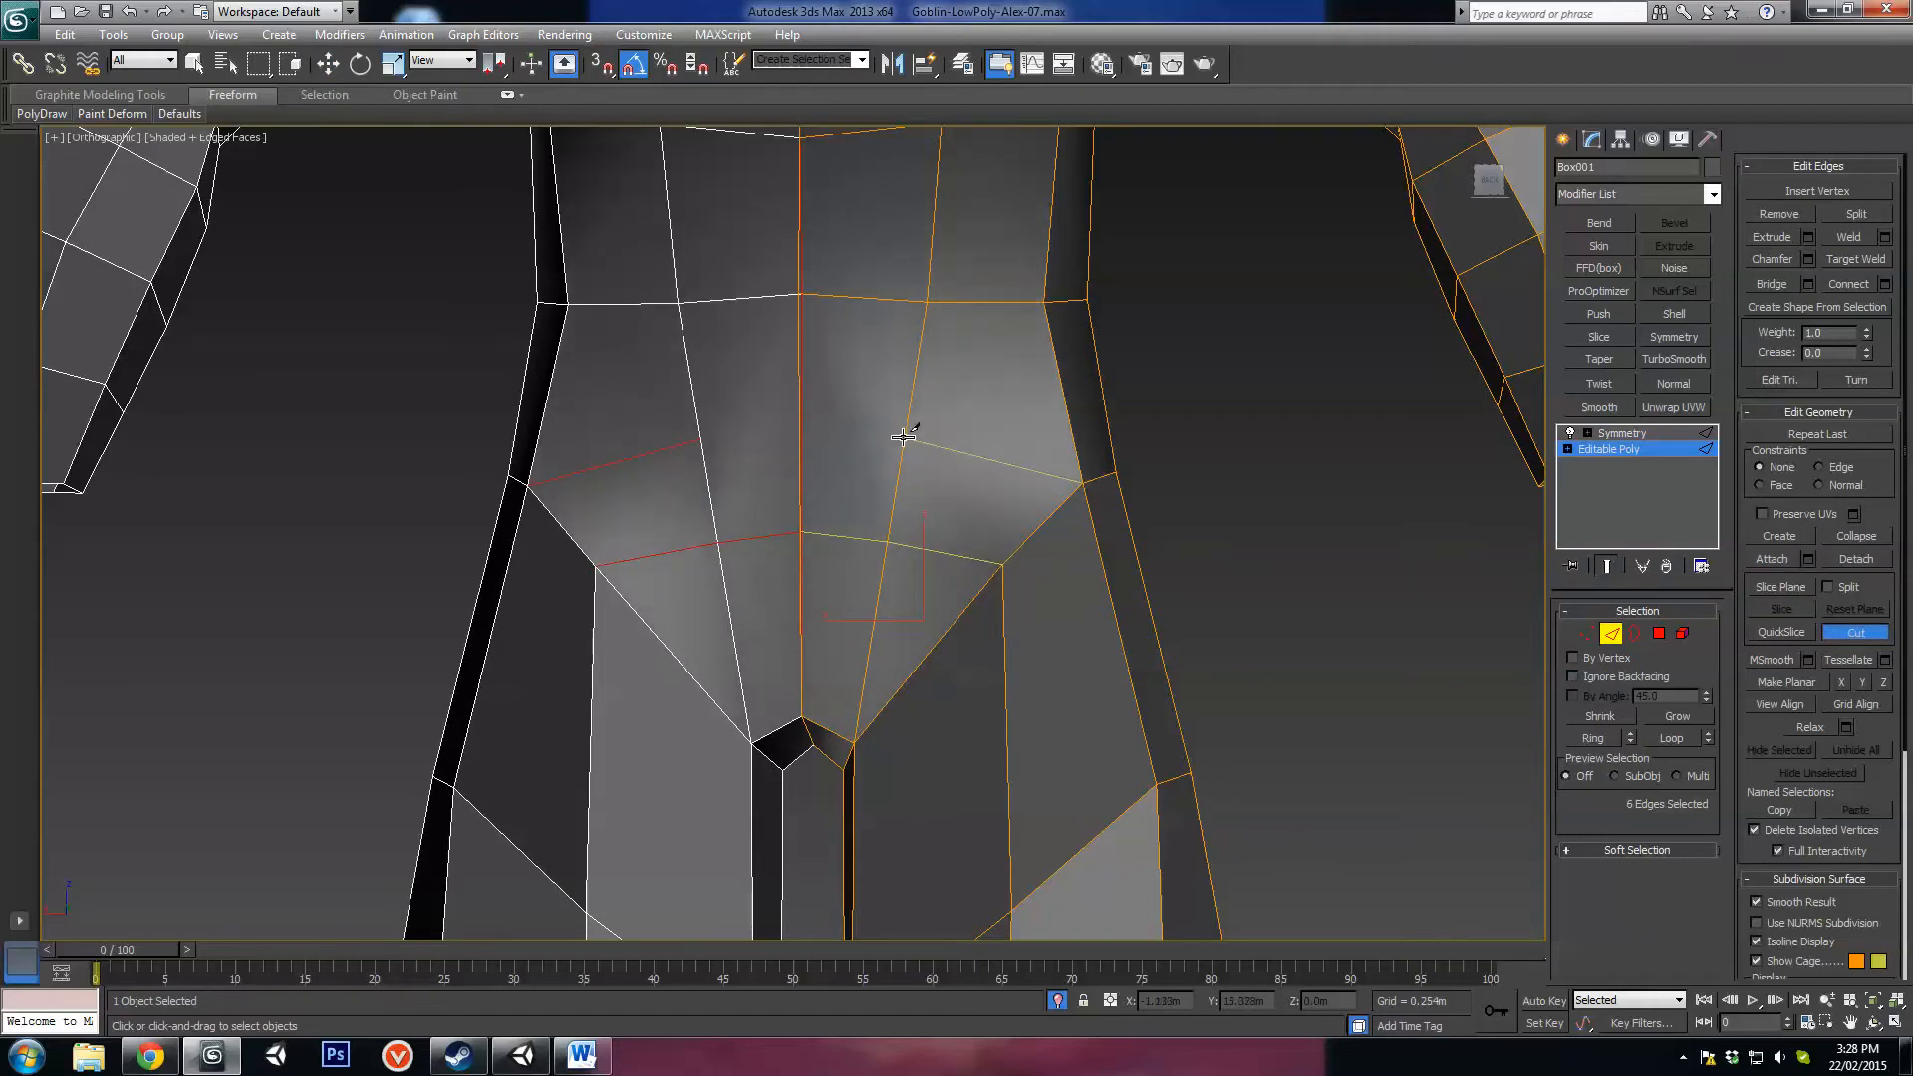
left_click(801, 435)
key("w")
Step: Move the rear thigh-top vertex down and inward along the buttock crease toward the crotch
mouse_move(1089, 662)
middle_mouse_down()
mouse_move(1164, 585)
mouse_move(1147, 576)
middle_mouse_up()
key("1")
left_click(1076, 488)
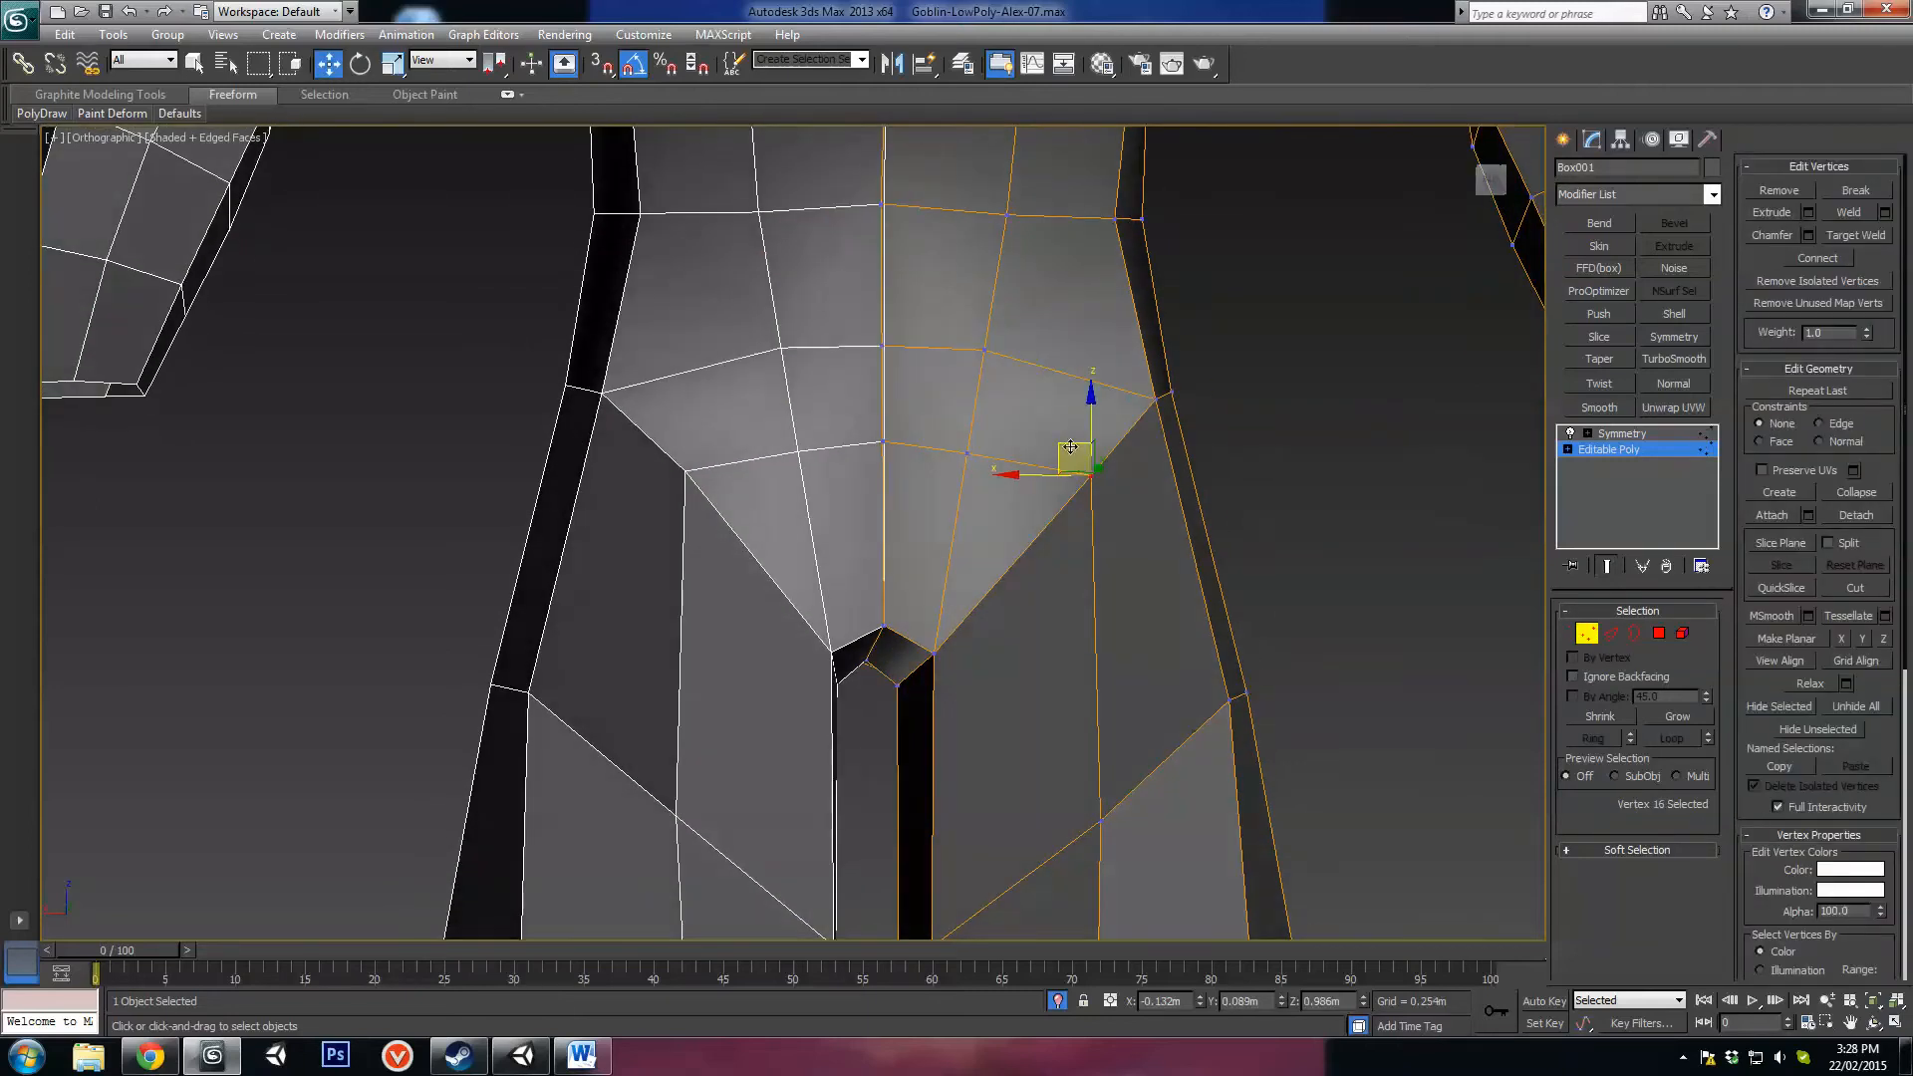
left_click_drag(1070, 448, 967, 456)
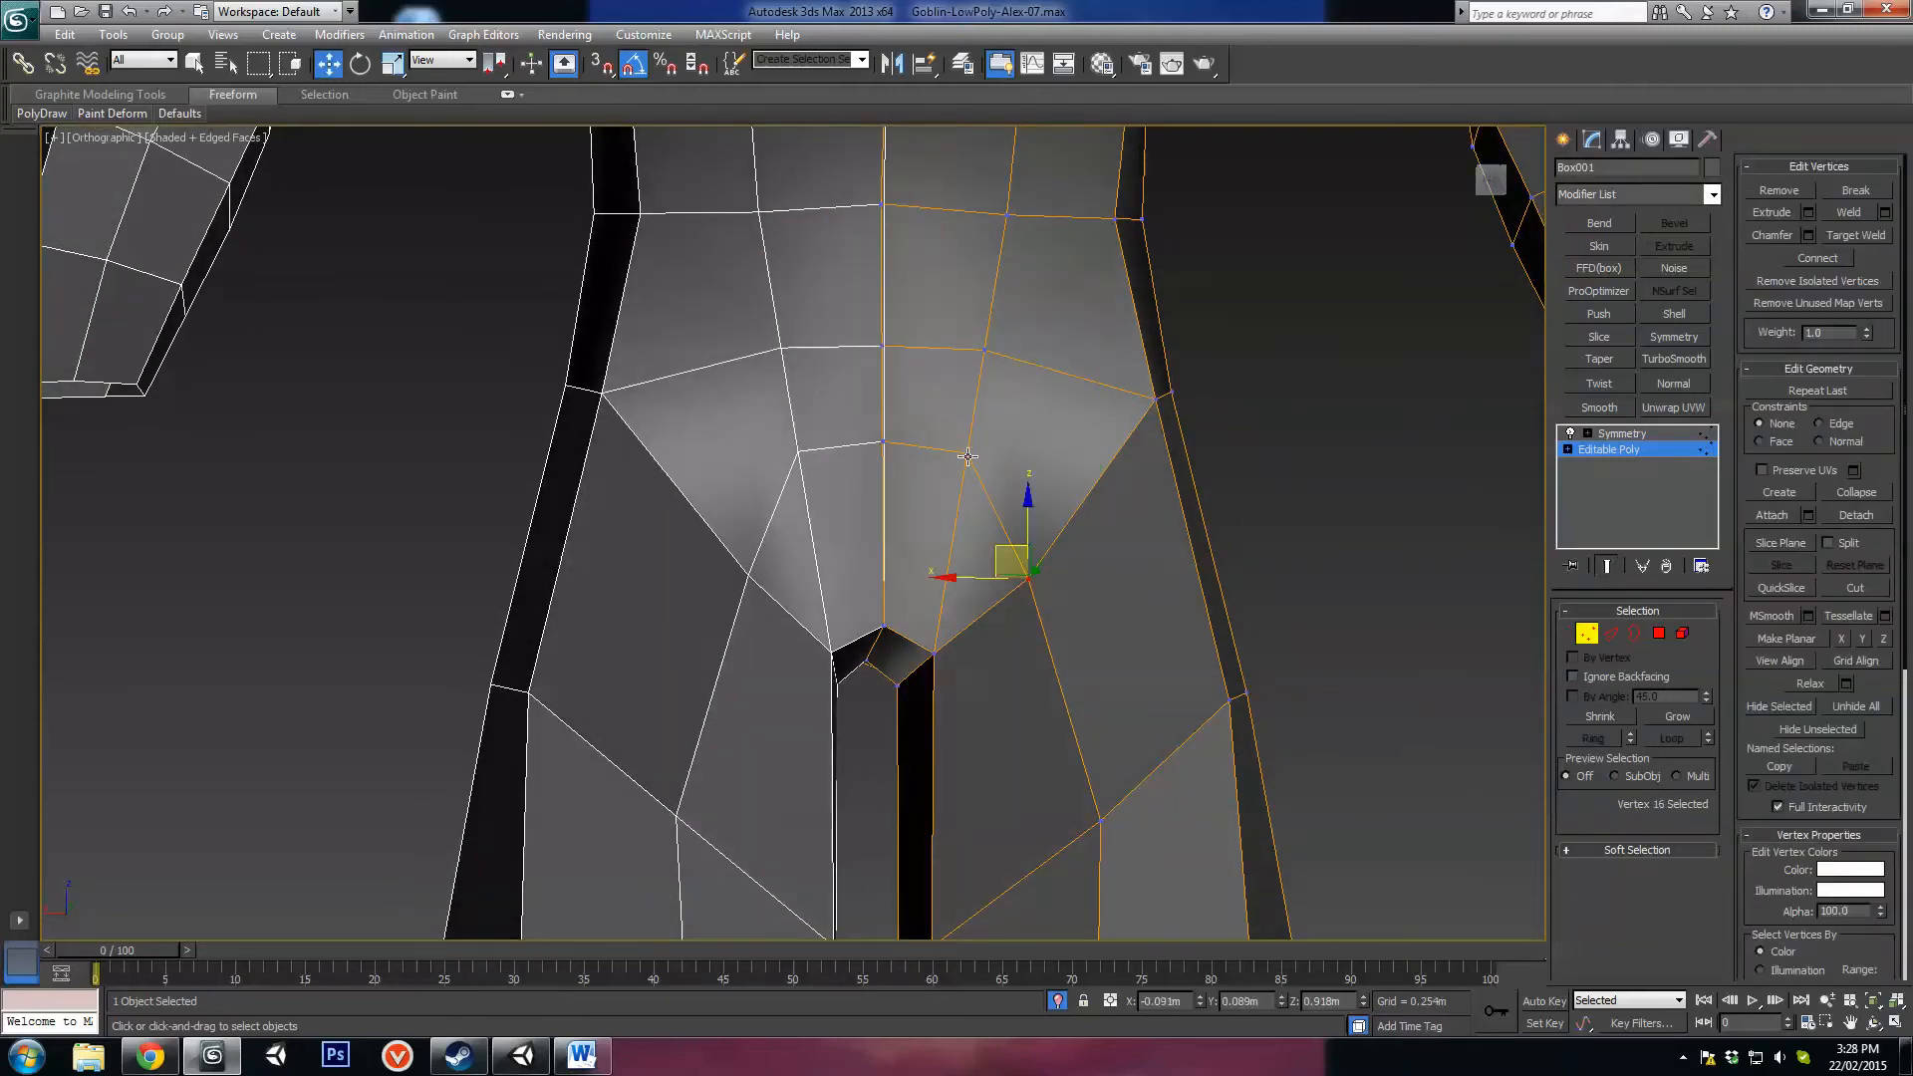
Step: Move the off-center and center vertices of the lower rear pelvis row backward together to push out the buttocks
left_click(967, 456)
left_click(884, 439, "ctrl")
left_click_drag(925, 381, 926, 467)
middle_click_drag(926, 467, 957, 737, "alt")
left_click(965, 535)
left_click(886, 506, "ctrl")
middle_click_drag(929, 558, 859, 558, "alt")
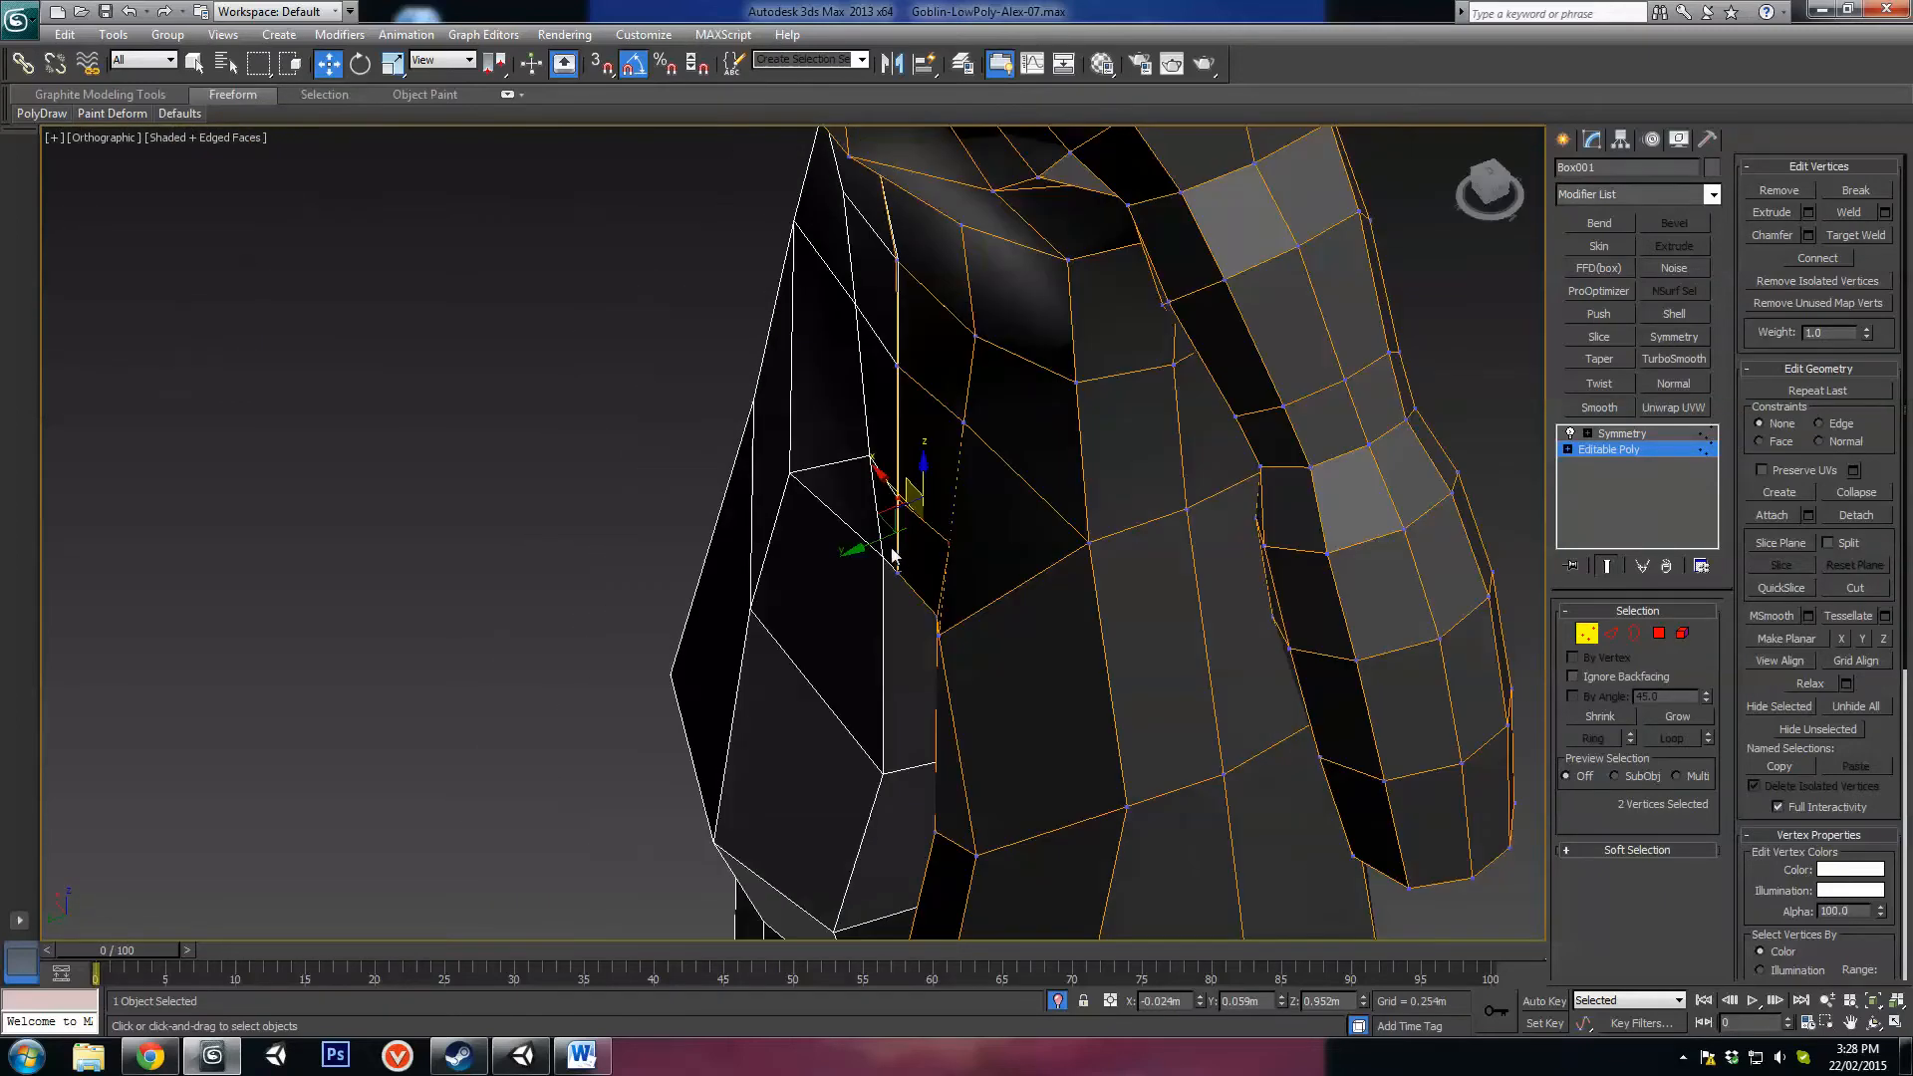
left_click_drag(879, 539, 817, 568)
middle_click_drag(898, 637, 857, 538, "alt")
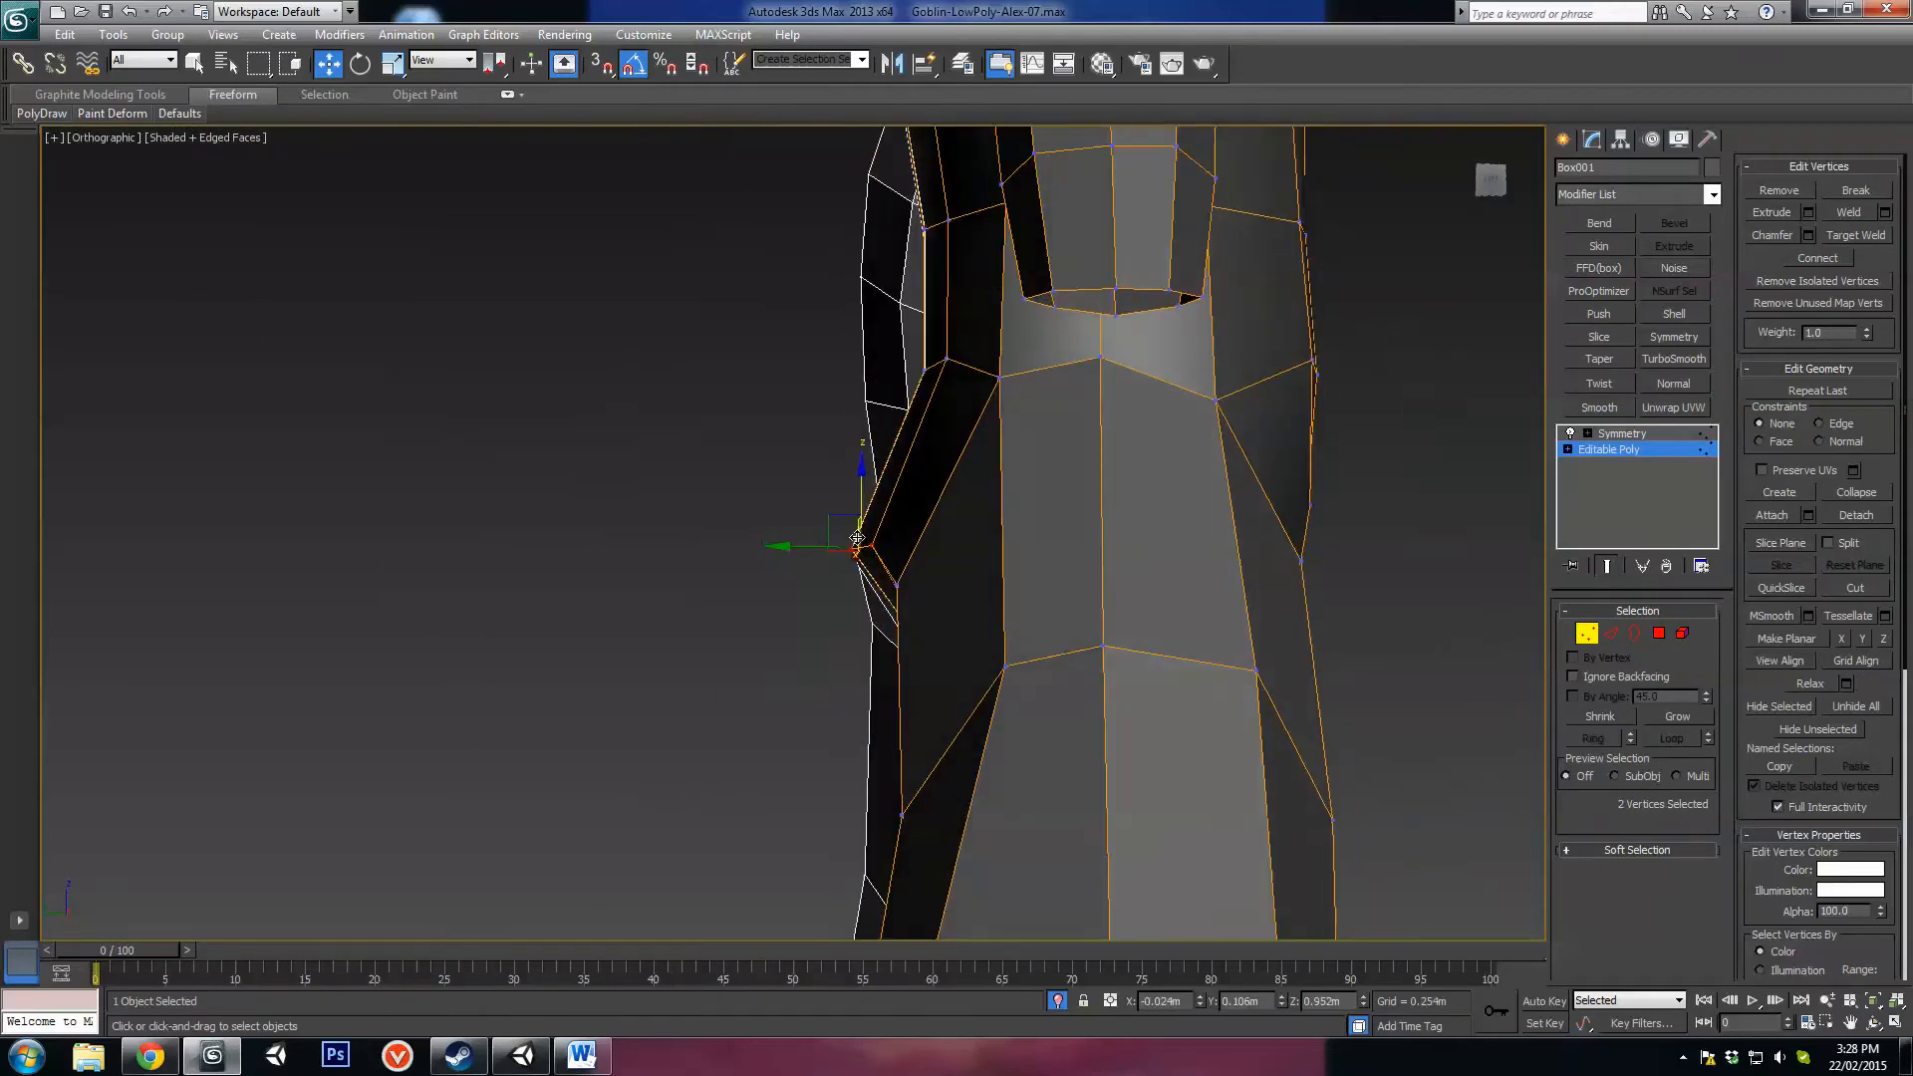
left_click_drag(840, 520, 815, 533)
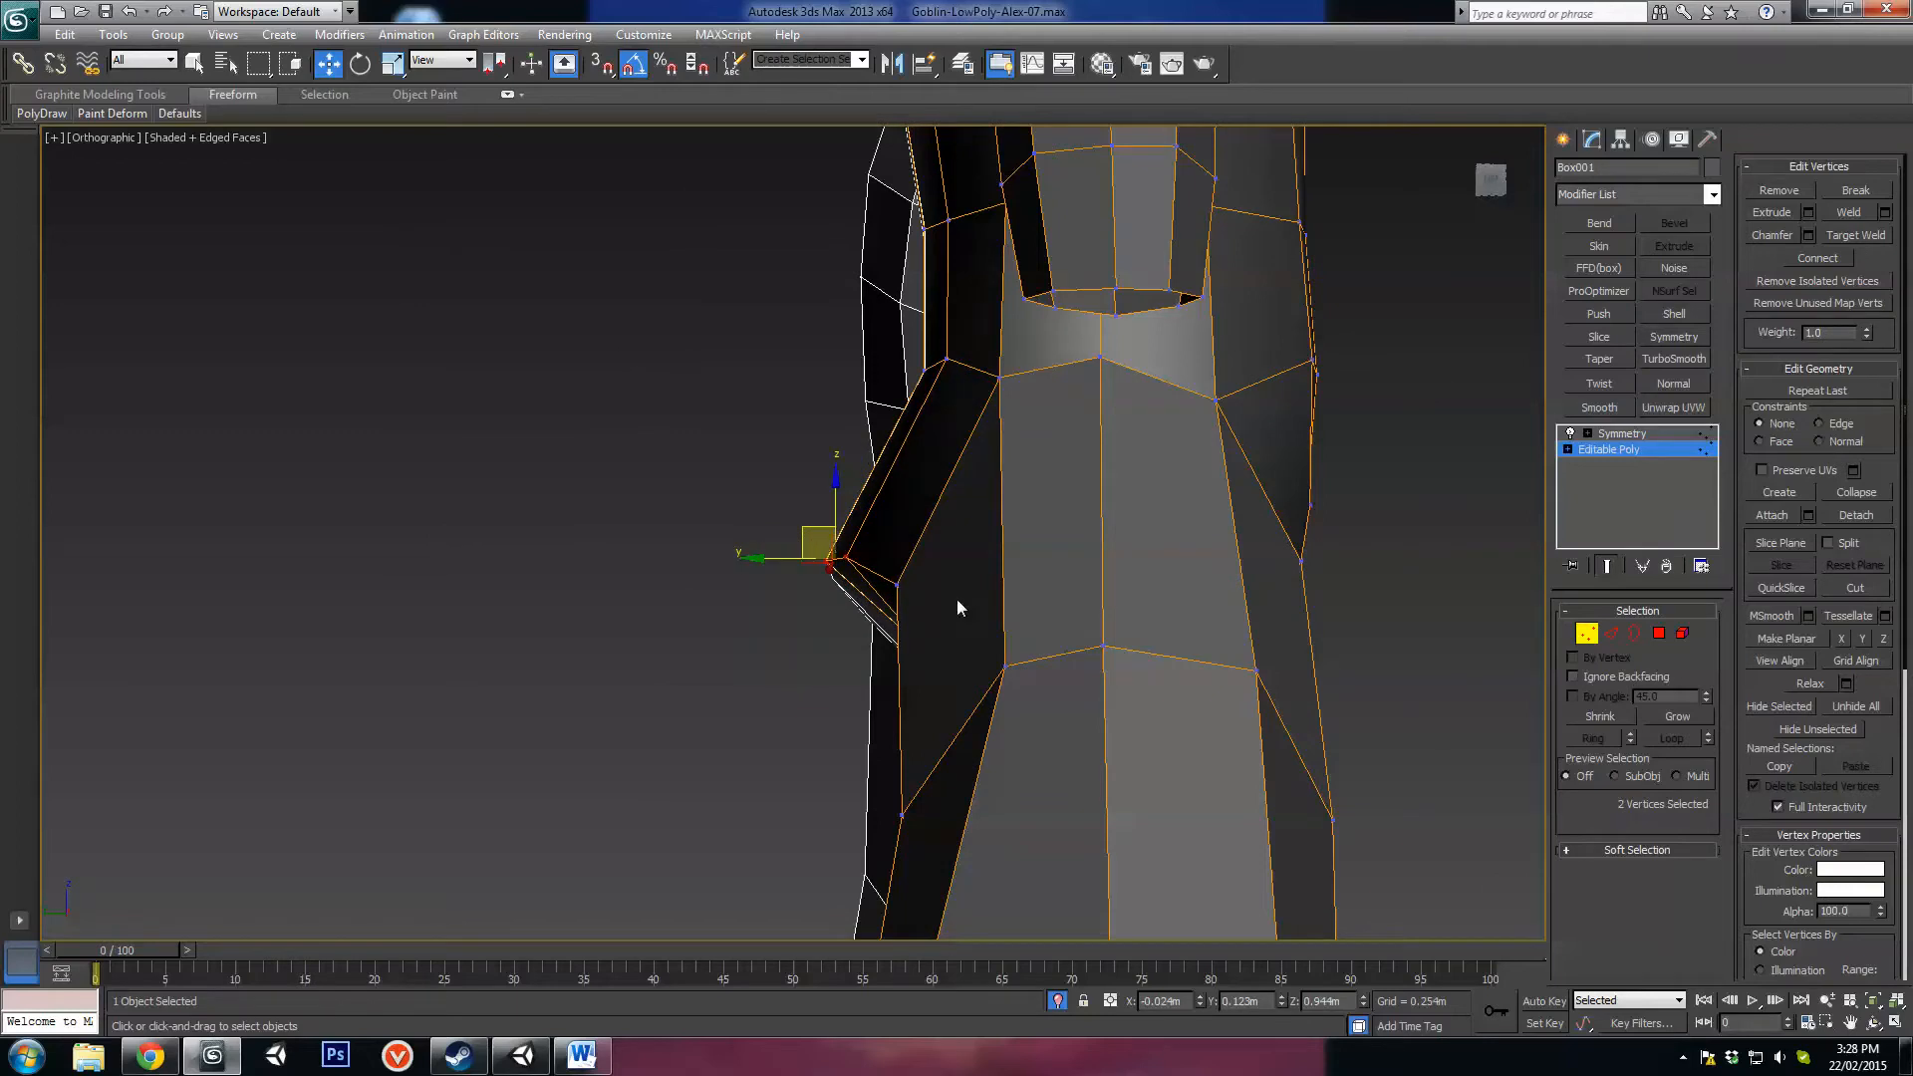
Step: Pull the rear thigh-top vertex at the buttock crease slightly backward
middle_click_drag(957, 600, 887, 577, "alt")
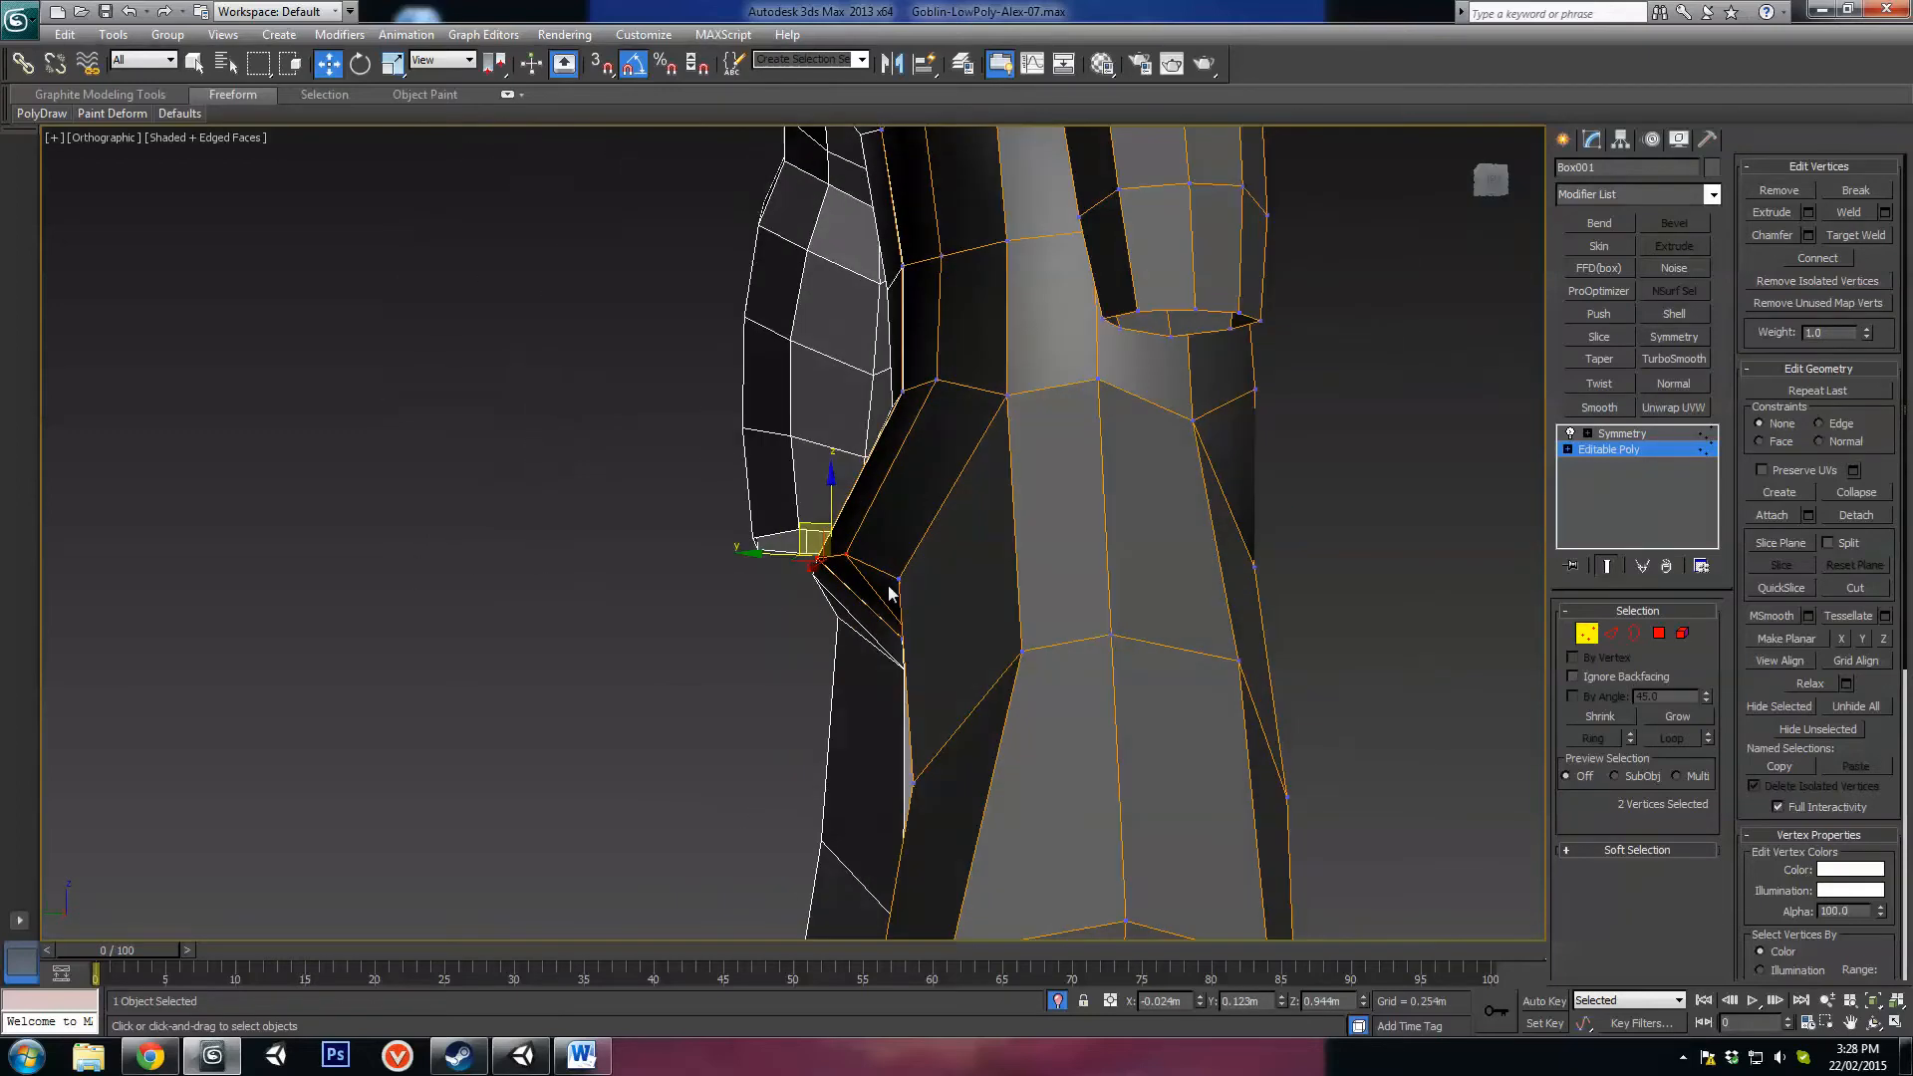
left_click(900, 579)
left_click(900, 579)
left_click_drag(850, 578, 823, 586)
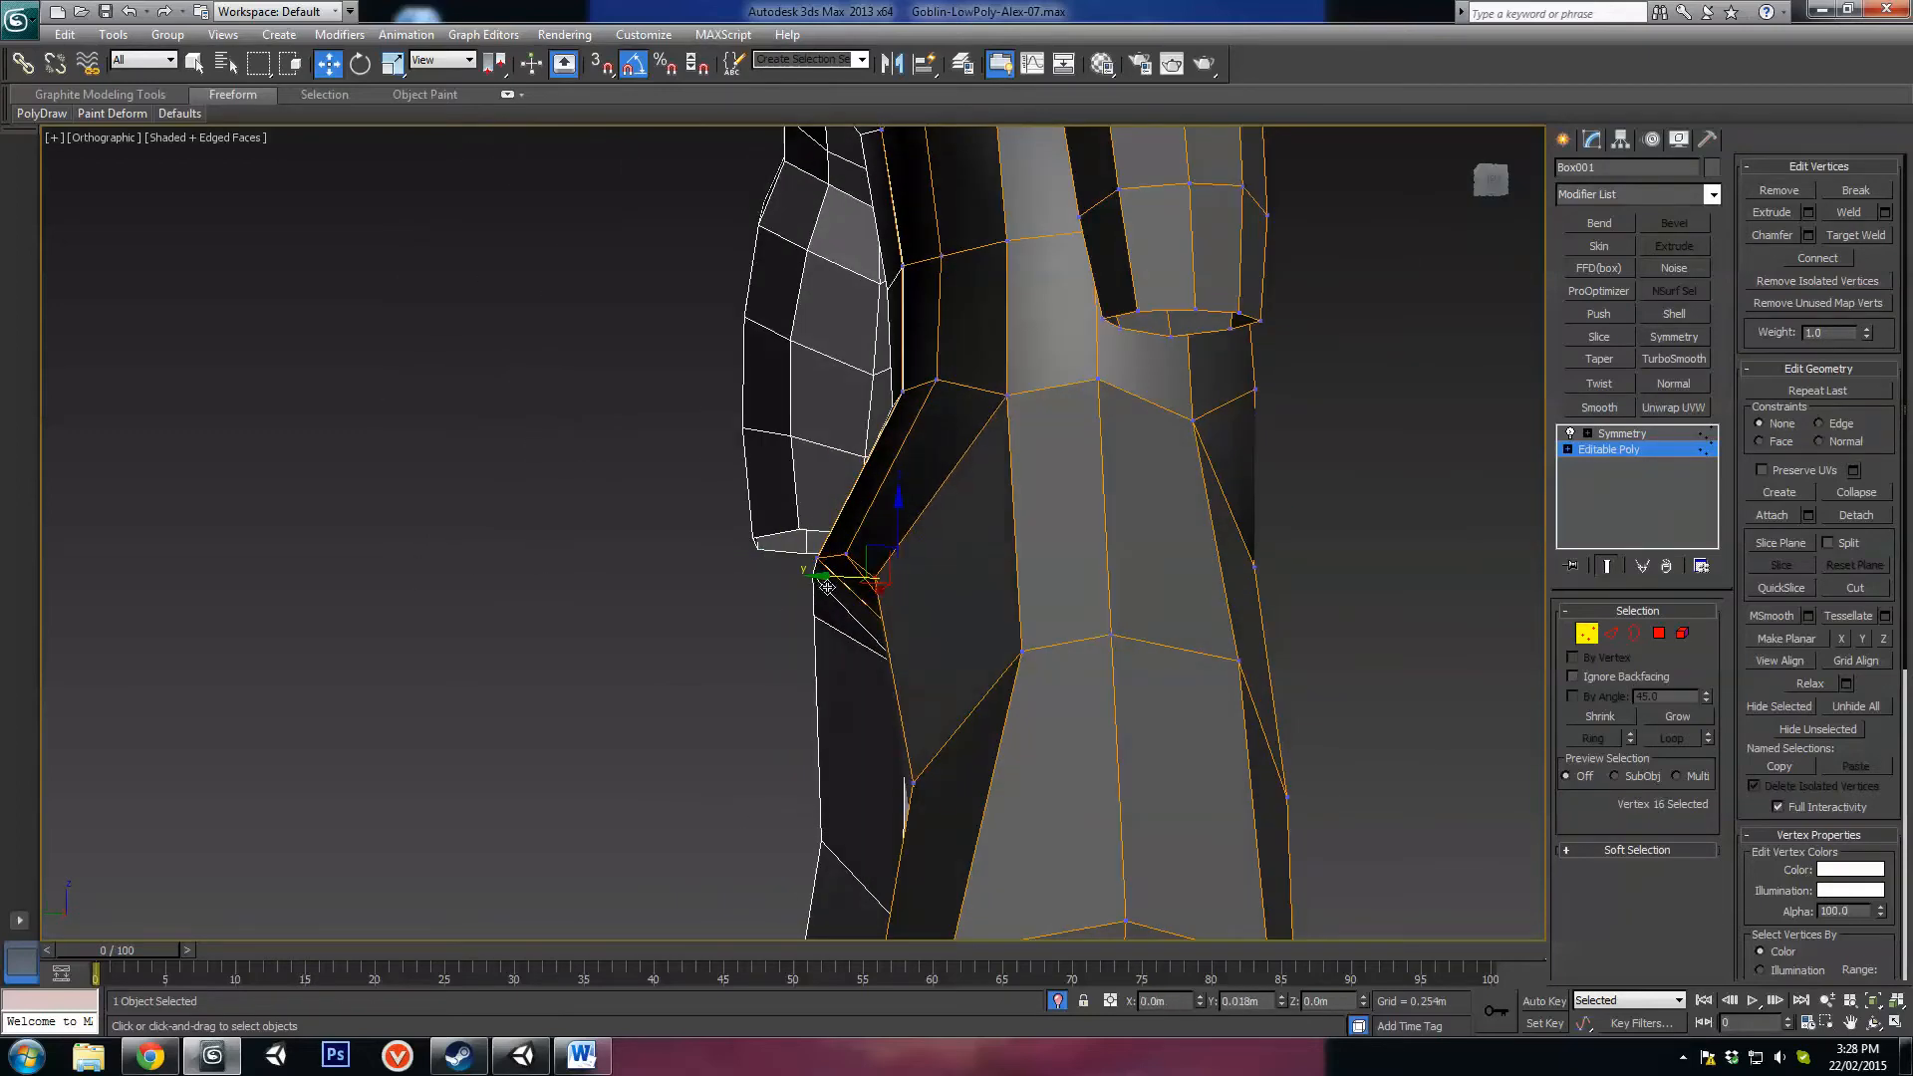
scroll(950, 678, "down", 3)
scroll(941, 523, "up", 5)
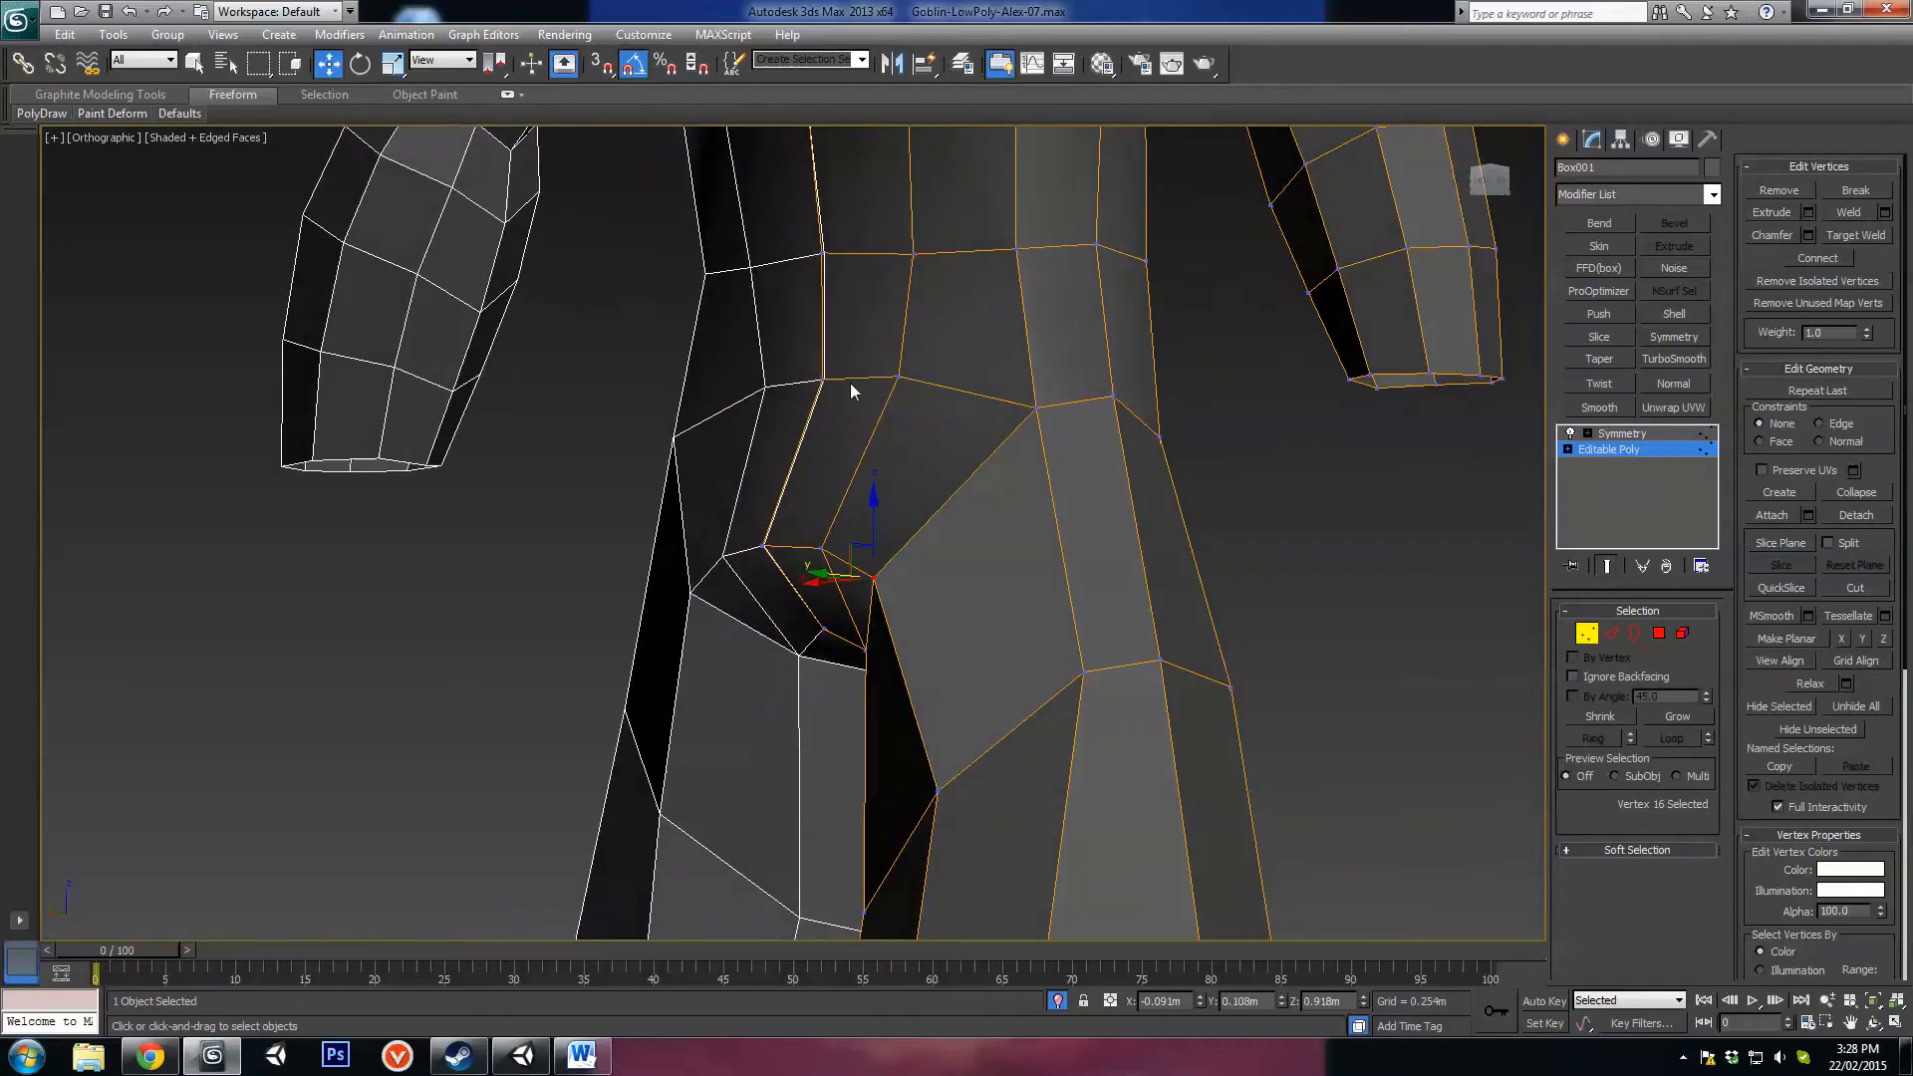
Step: Move the center and off-center vertices of the upper rear pelvis row backward together
left_click(821, 380)
left_click(897, 379, "ctrl")
middle_click_drag(1013, 522, 844, 361, "alt")
left_click_drag(844, 361, 757, 349)
scroll(933, 448, "down", 6)
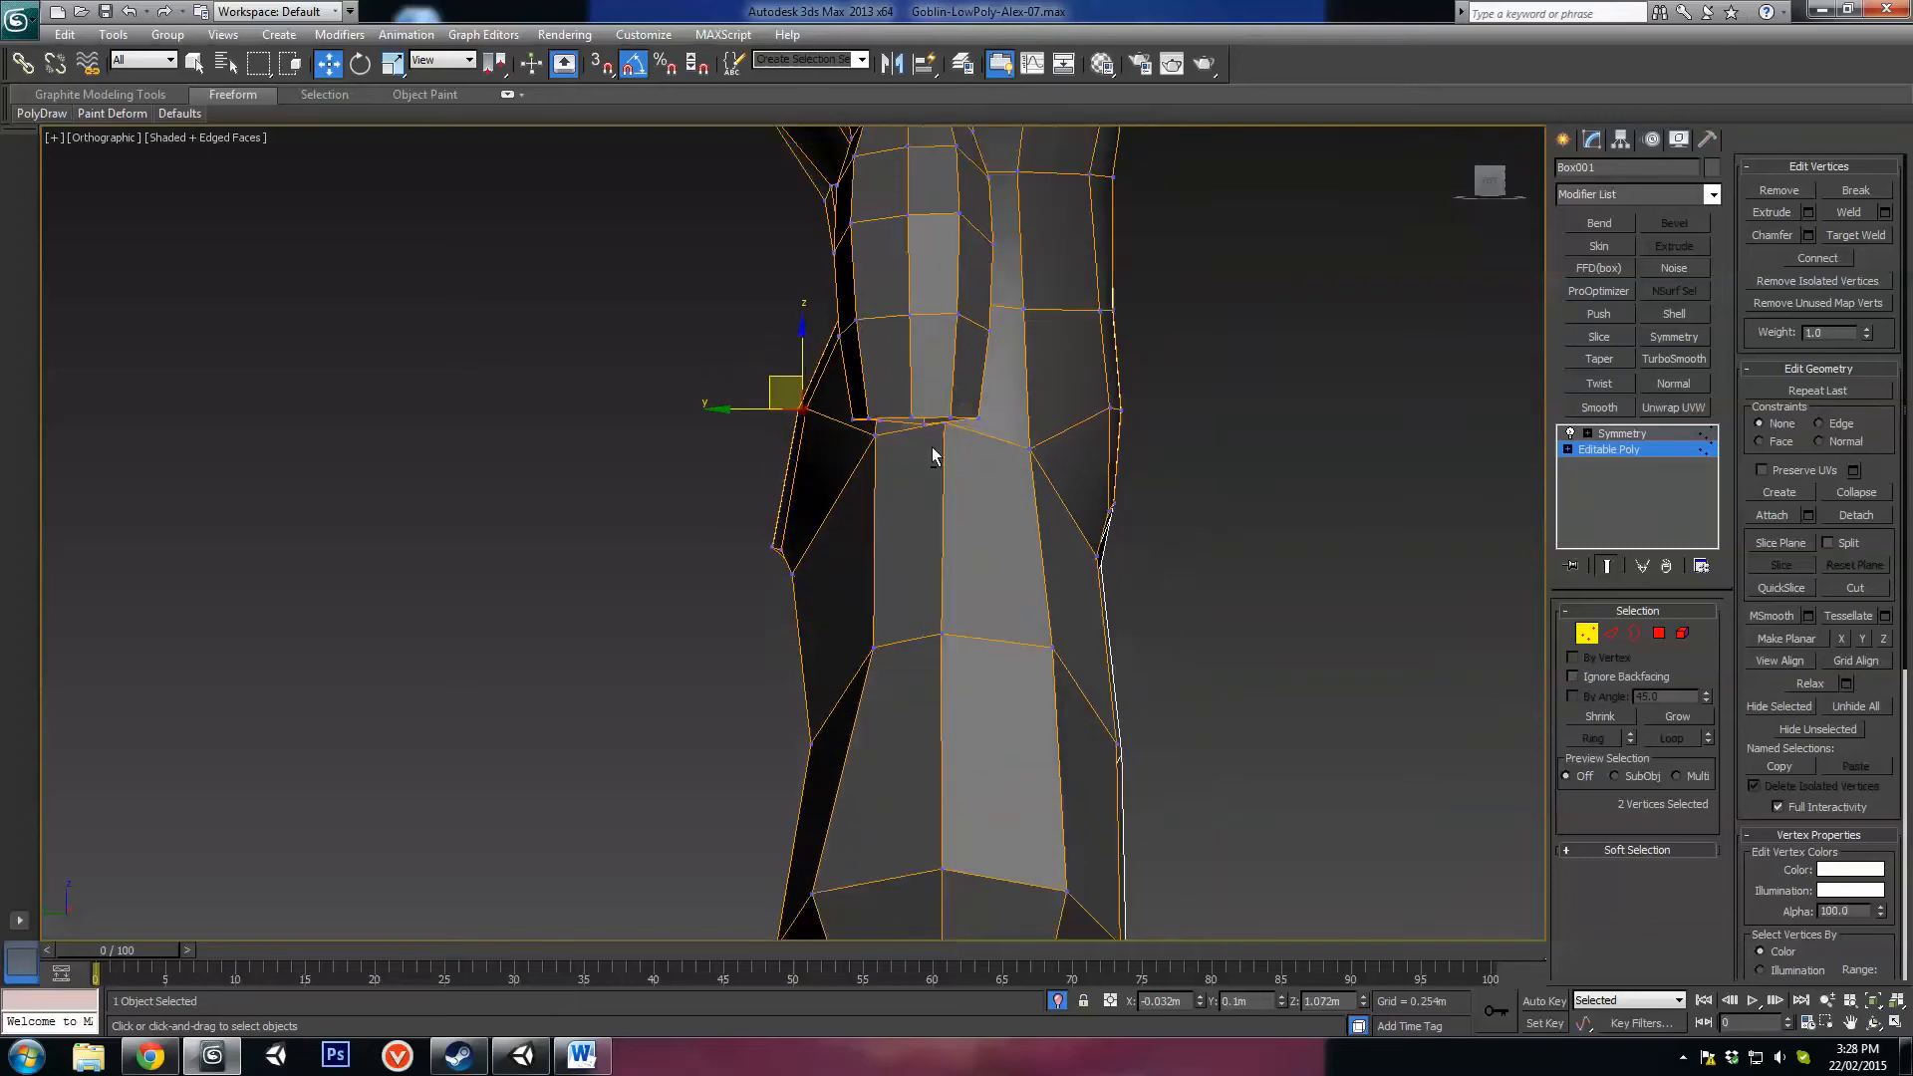
middle_click_drag(932, 454, 811, 542, "alt")
scroll(908, 516, "down", 2)
scroll(961, 526, "up", 5)
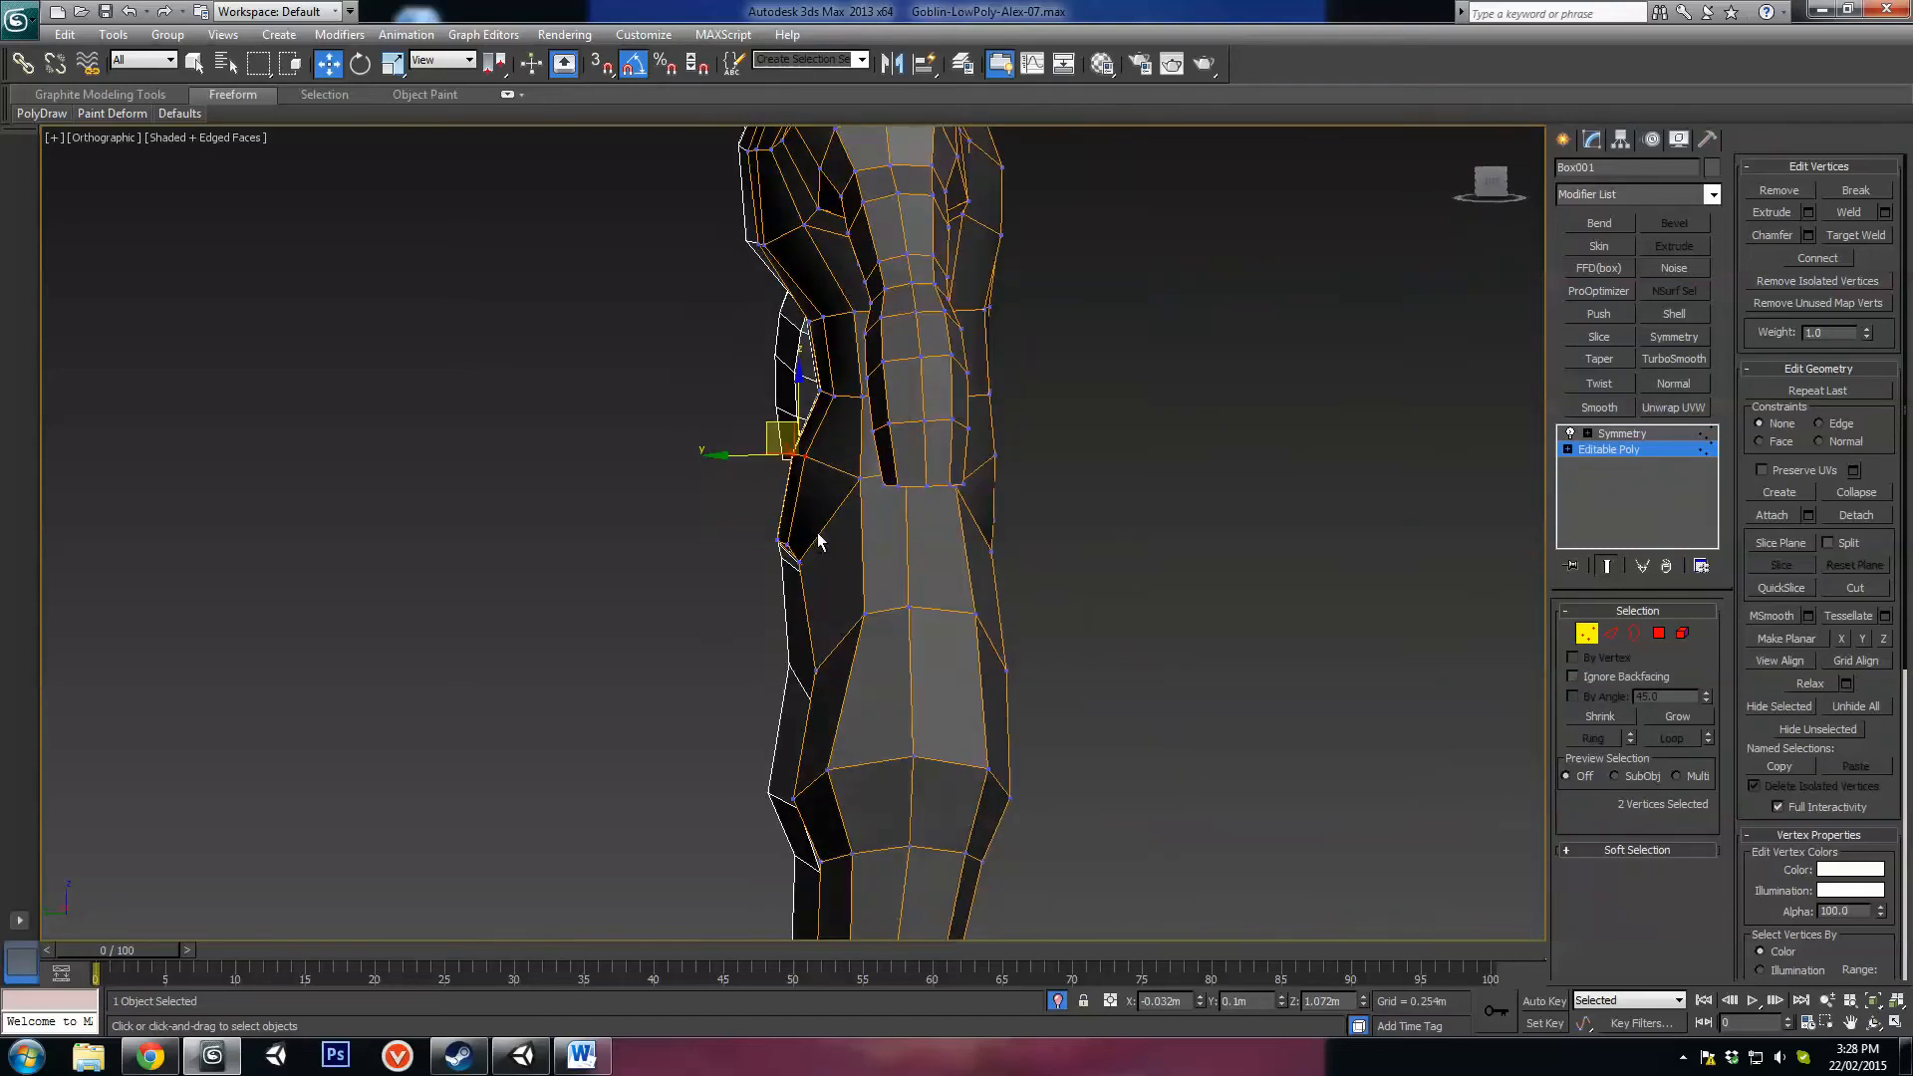
Step: Nudge the outer rear hip vertex slightly backward and shift the upper off-center rear vertex away from the center line
scroll(931, 457, "up", 3)
left_click(926, 424)
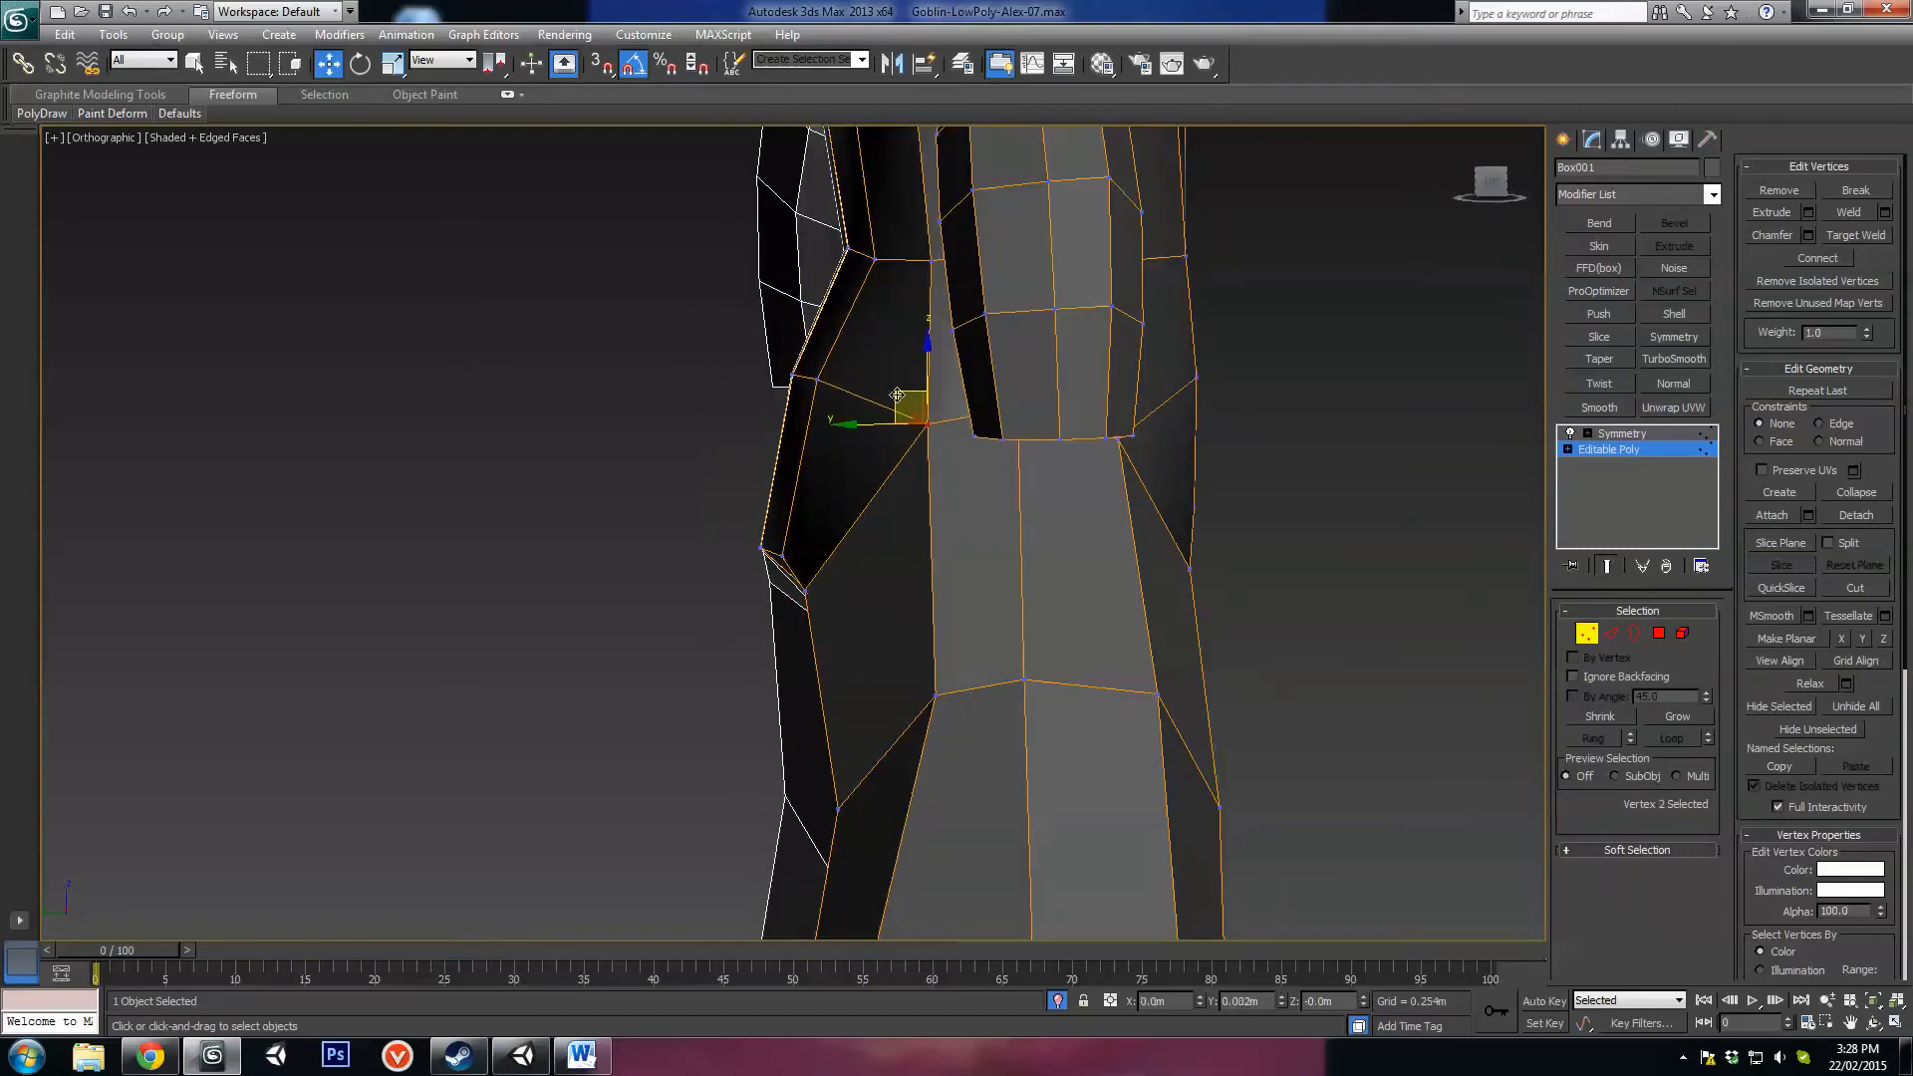
middle_click_drag(897, 395, 953, 456, "alt")
scroll(819, 419, "up", 3)
left_click(734, 382)
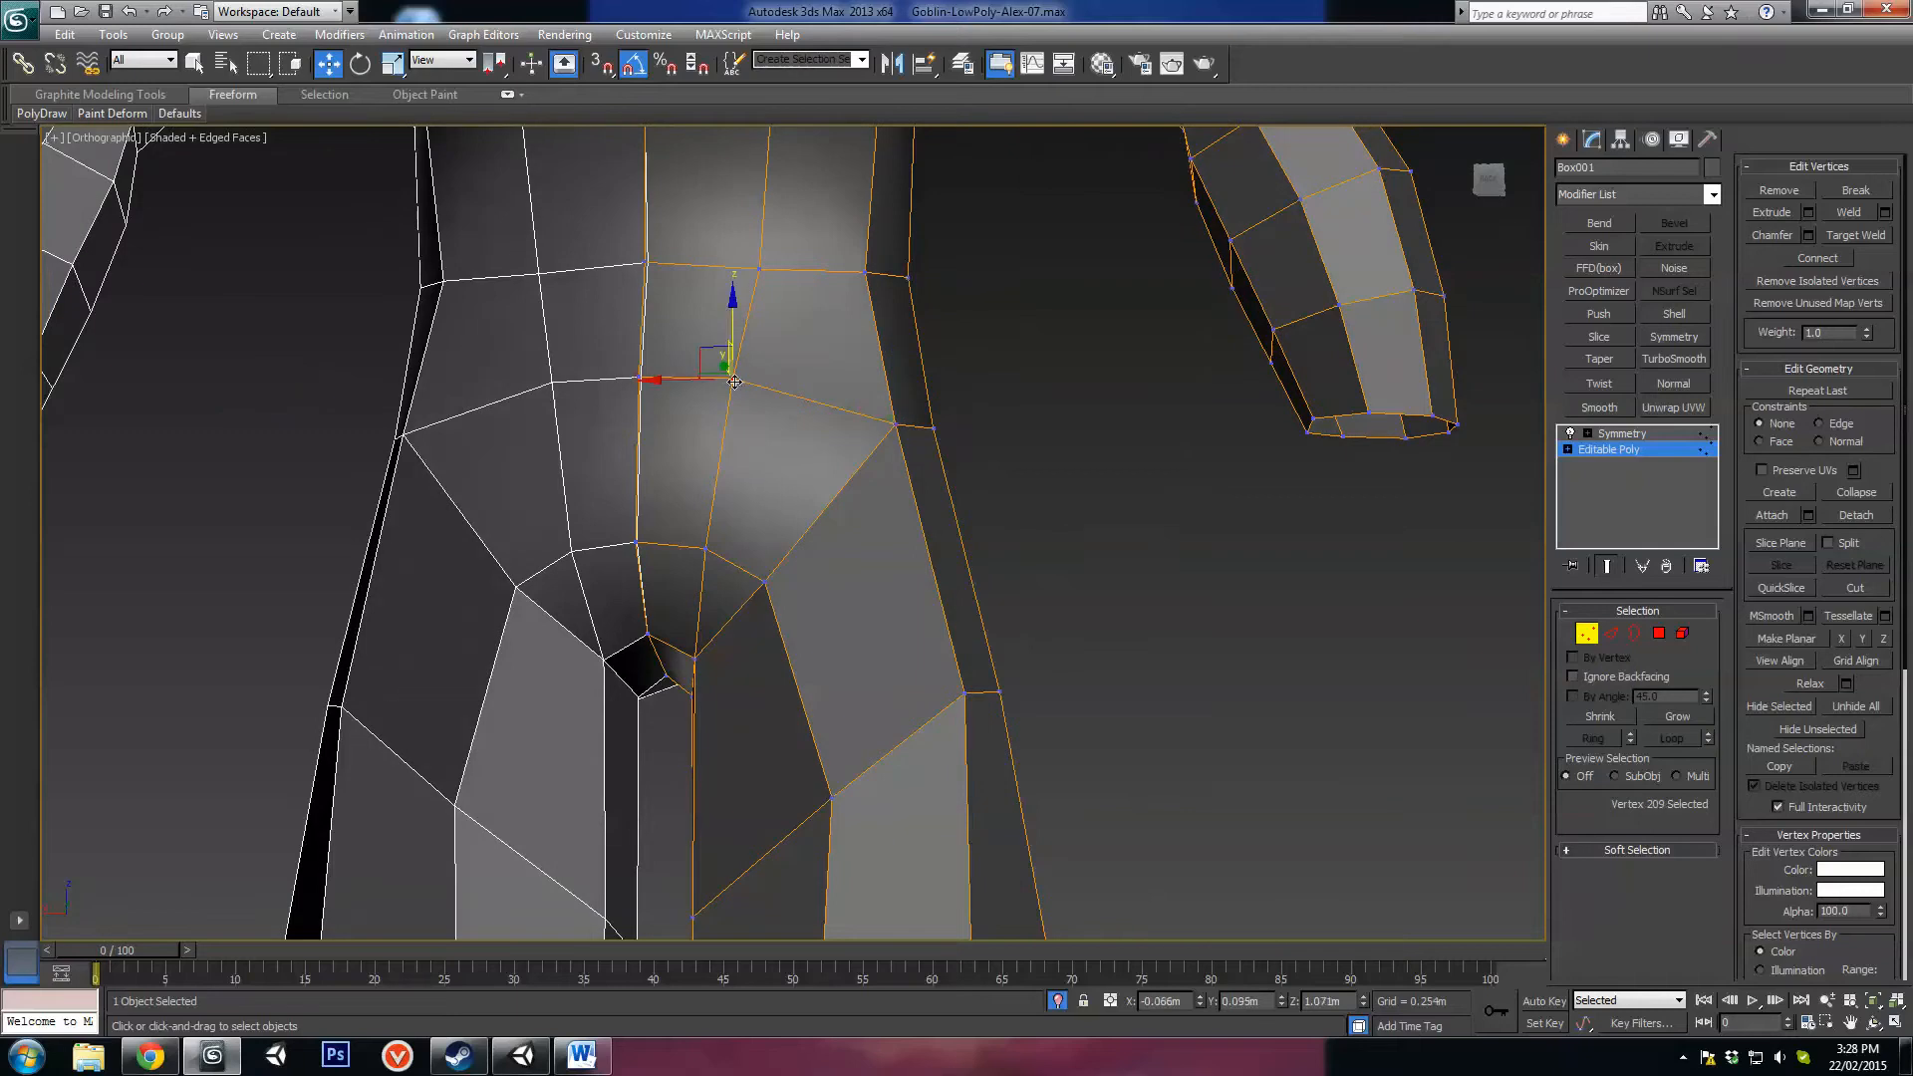
left_click_drag(734, 381, 762, 332)
middle_click_drag(762, 331, 765, 417, "alt")
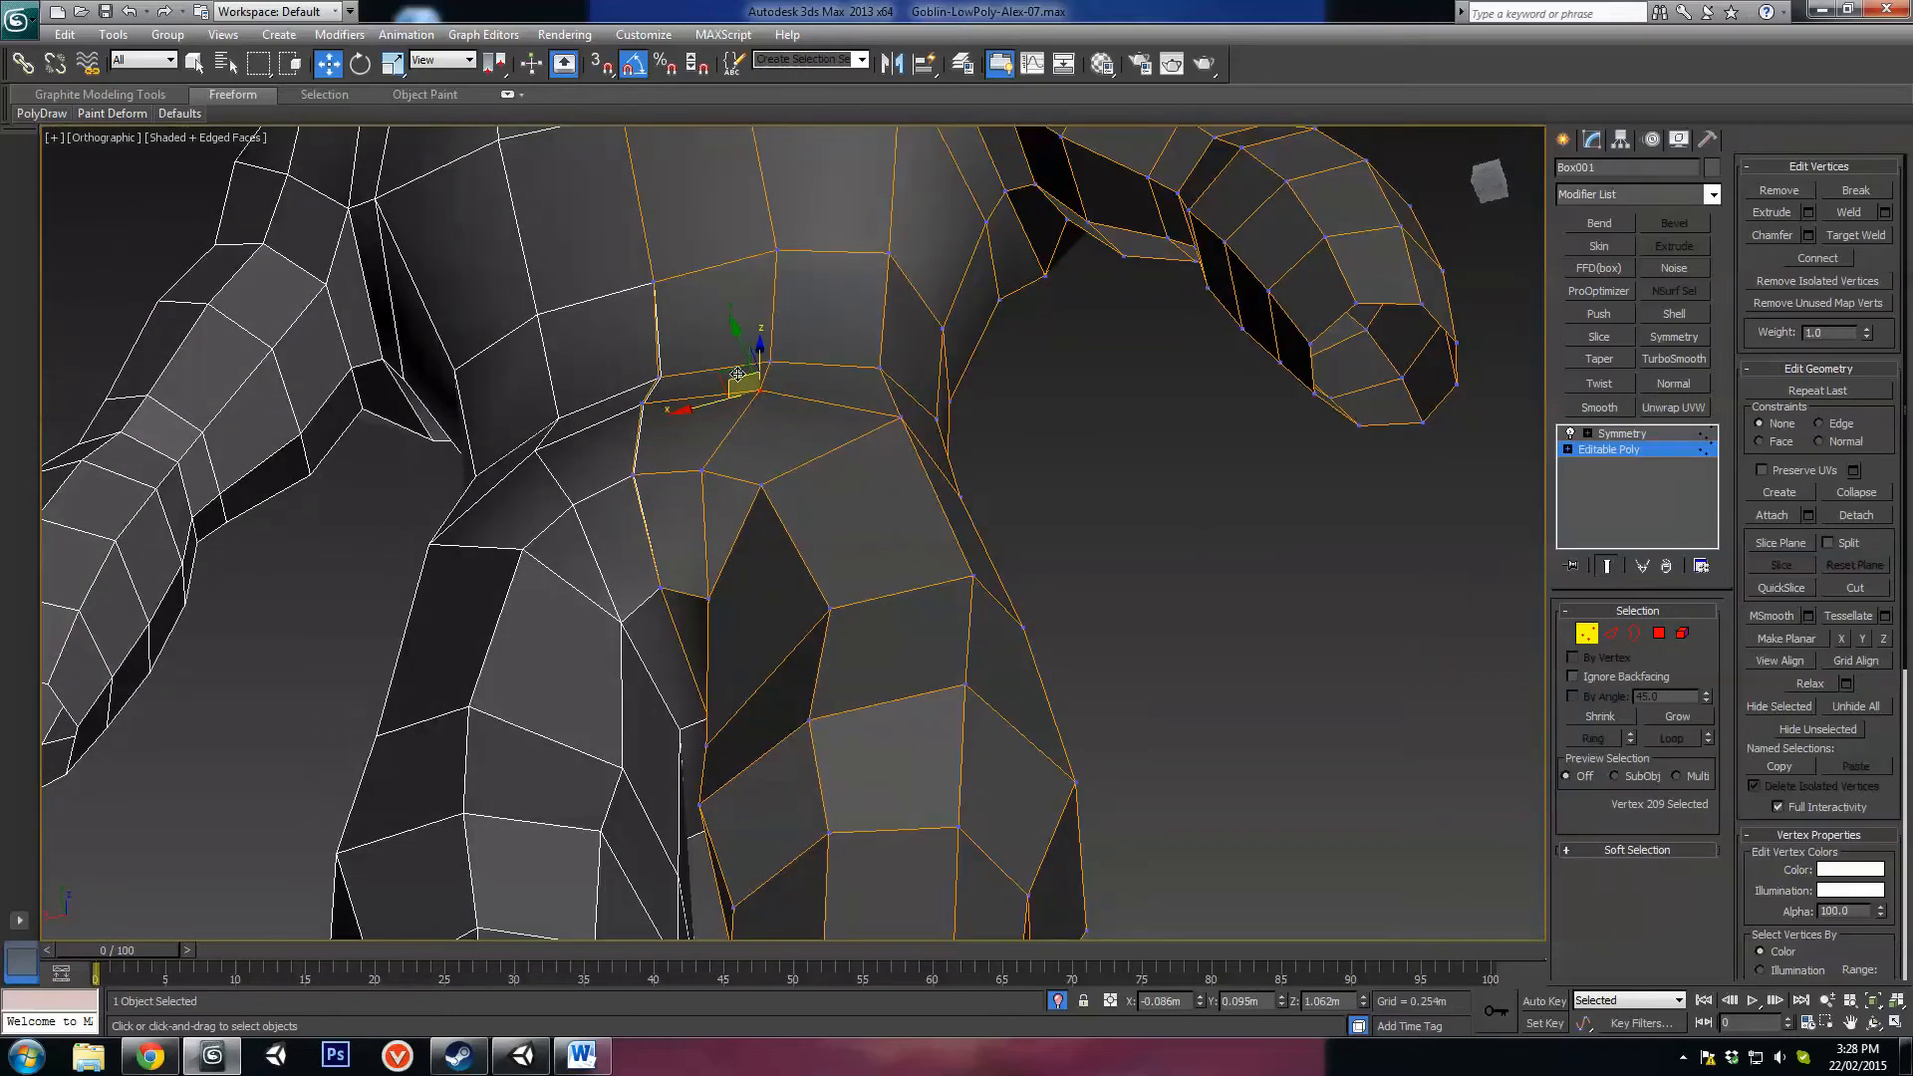
left_click(702, 470)
middle_click_drag(703, 469, 703, 438, "alt")
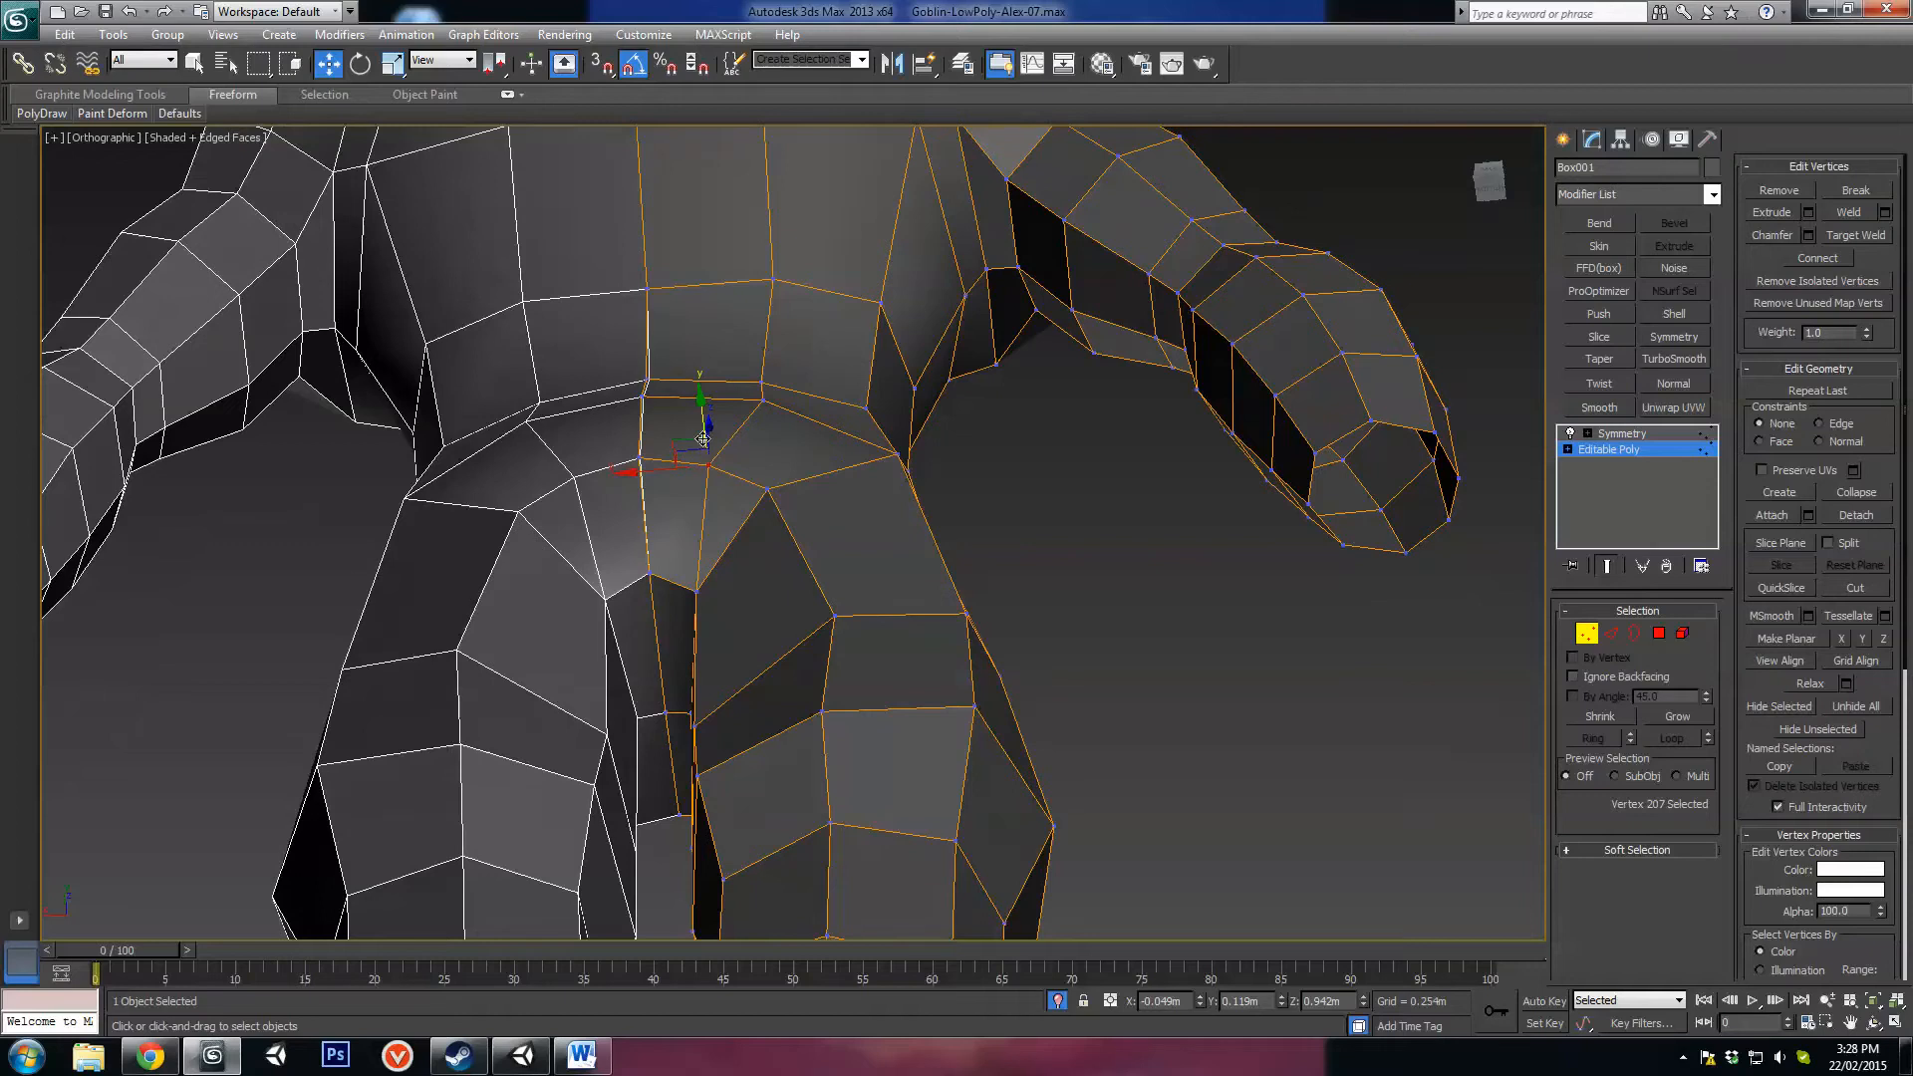
left_click(640, 460)
left_click_drag(640, 460, 638, 369)
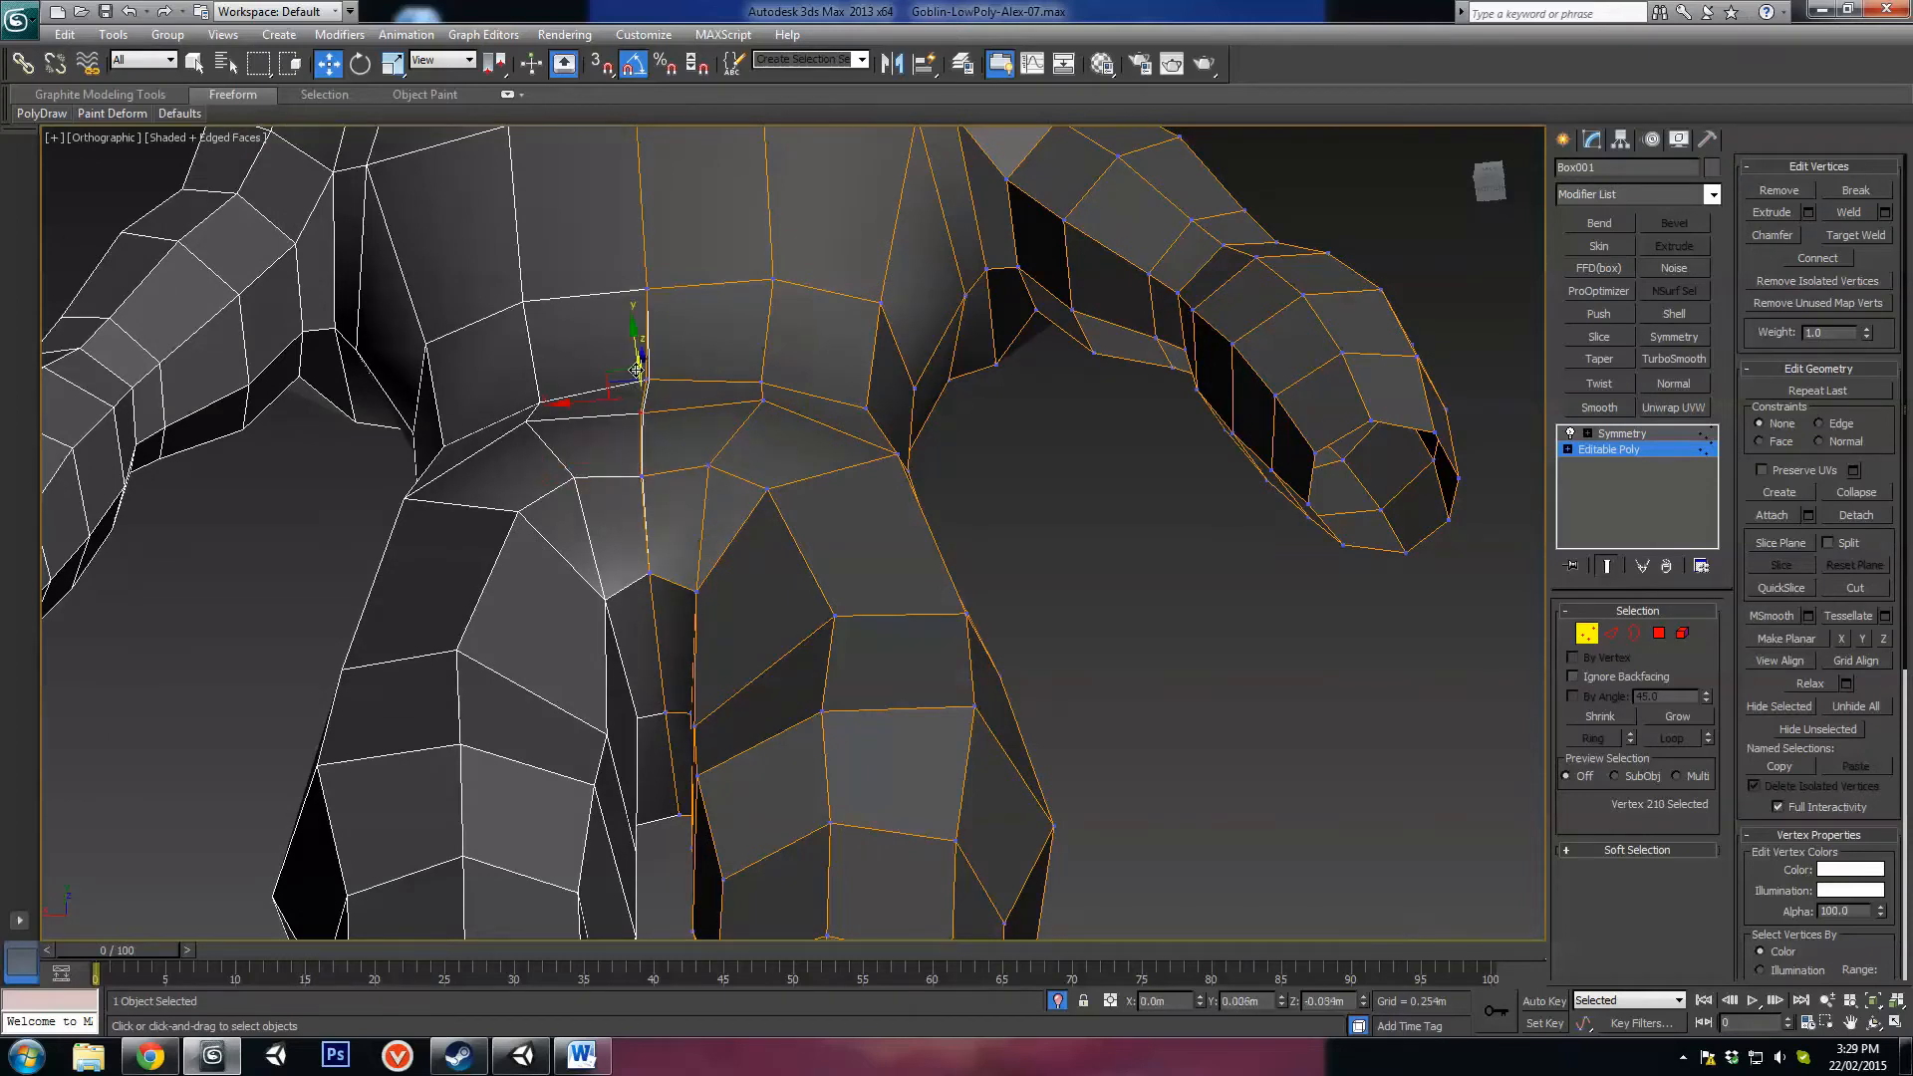
key("ctrl+z")
Step: Adjust the depth of the center vertex in the upper rear pelvis row
middle_click_drag(688, 363, 643, 349, "alt")
left_click_drag(613, 345, 612, 355)
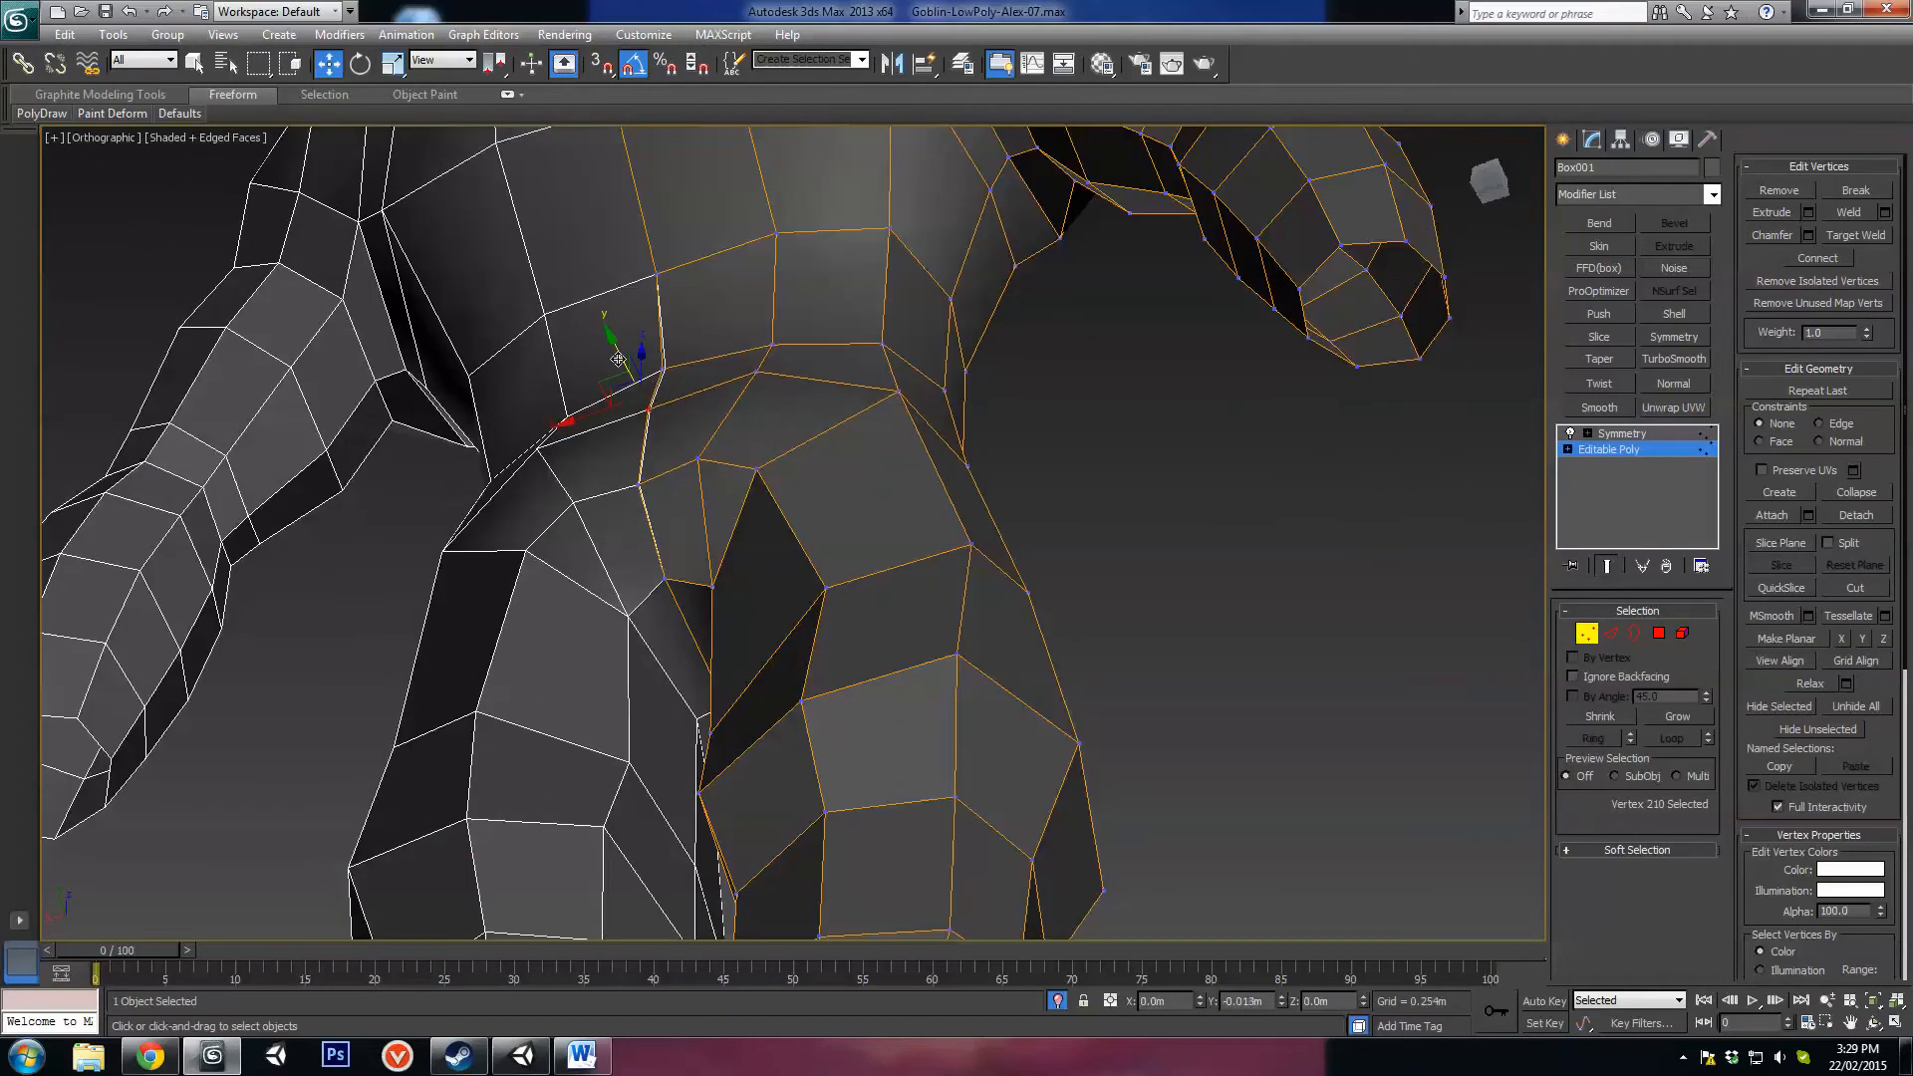
middle_click_drag(613, 354, 590, 438, "alt")
left_click_drag(590, 438, 587, 441)
scroll(738, 558, "down", 5)
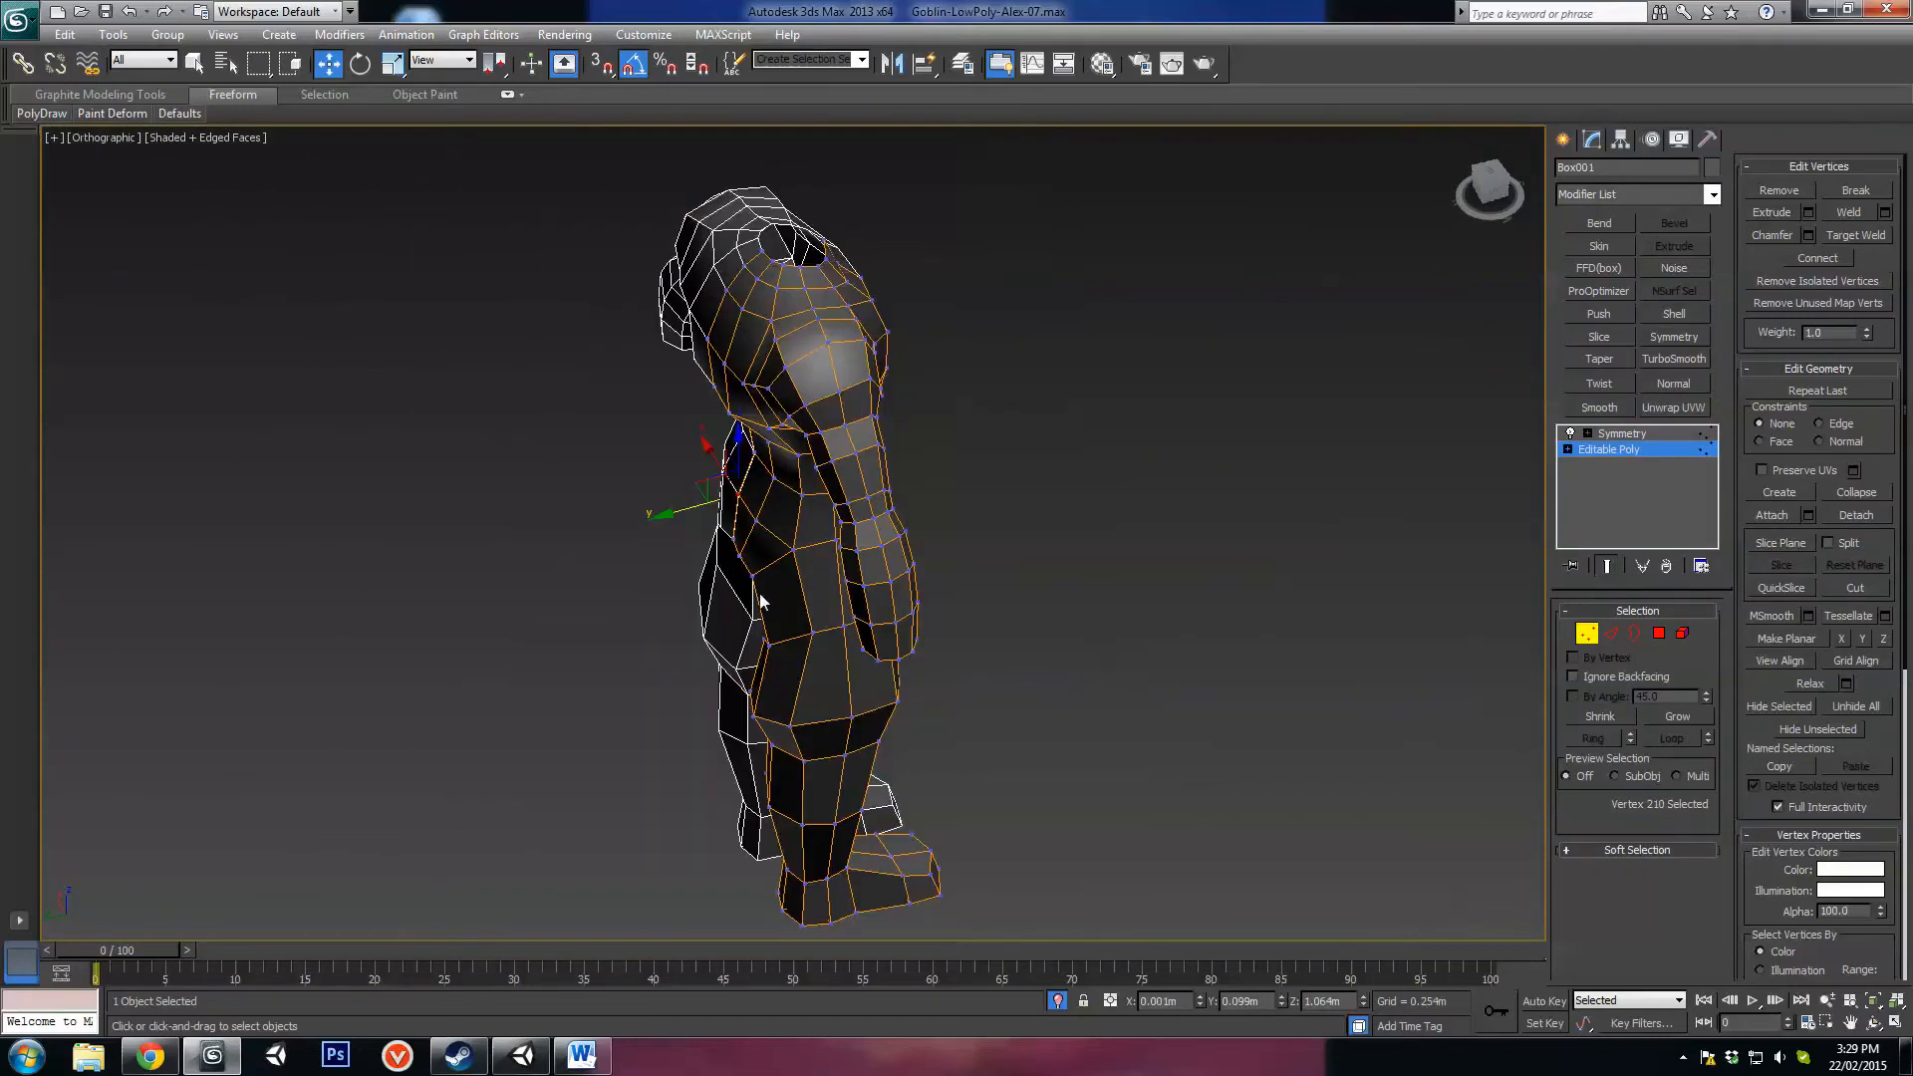
Step: Add the lower center rear vertex to the selection and pull both center vertices slightly backward
scroll(864, 645, "up", 5)
left_click(673, 543, "ctrl")
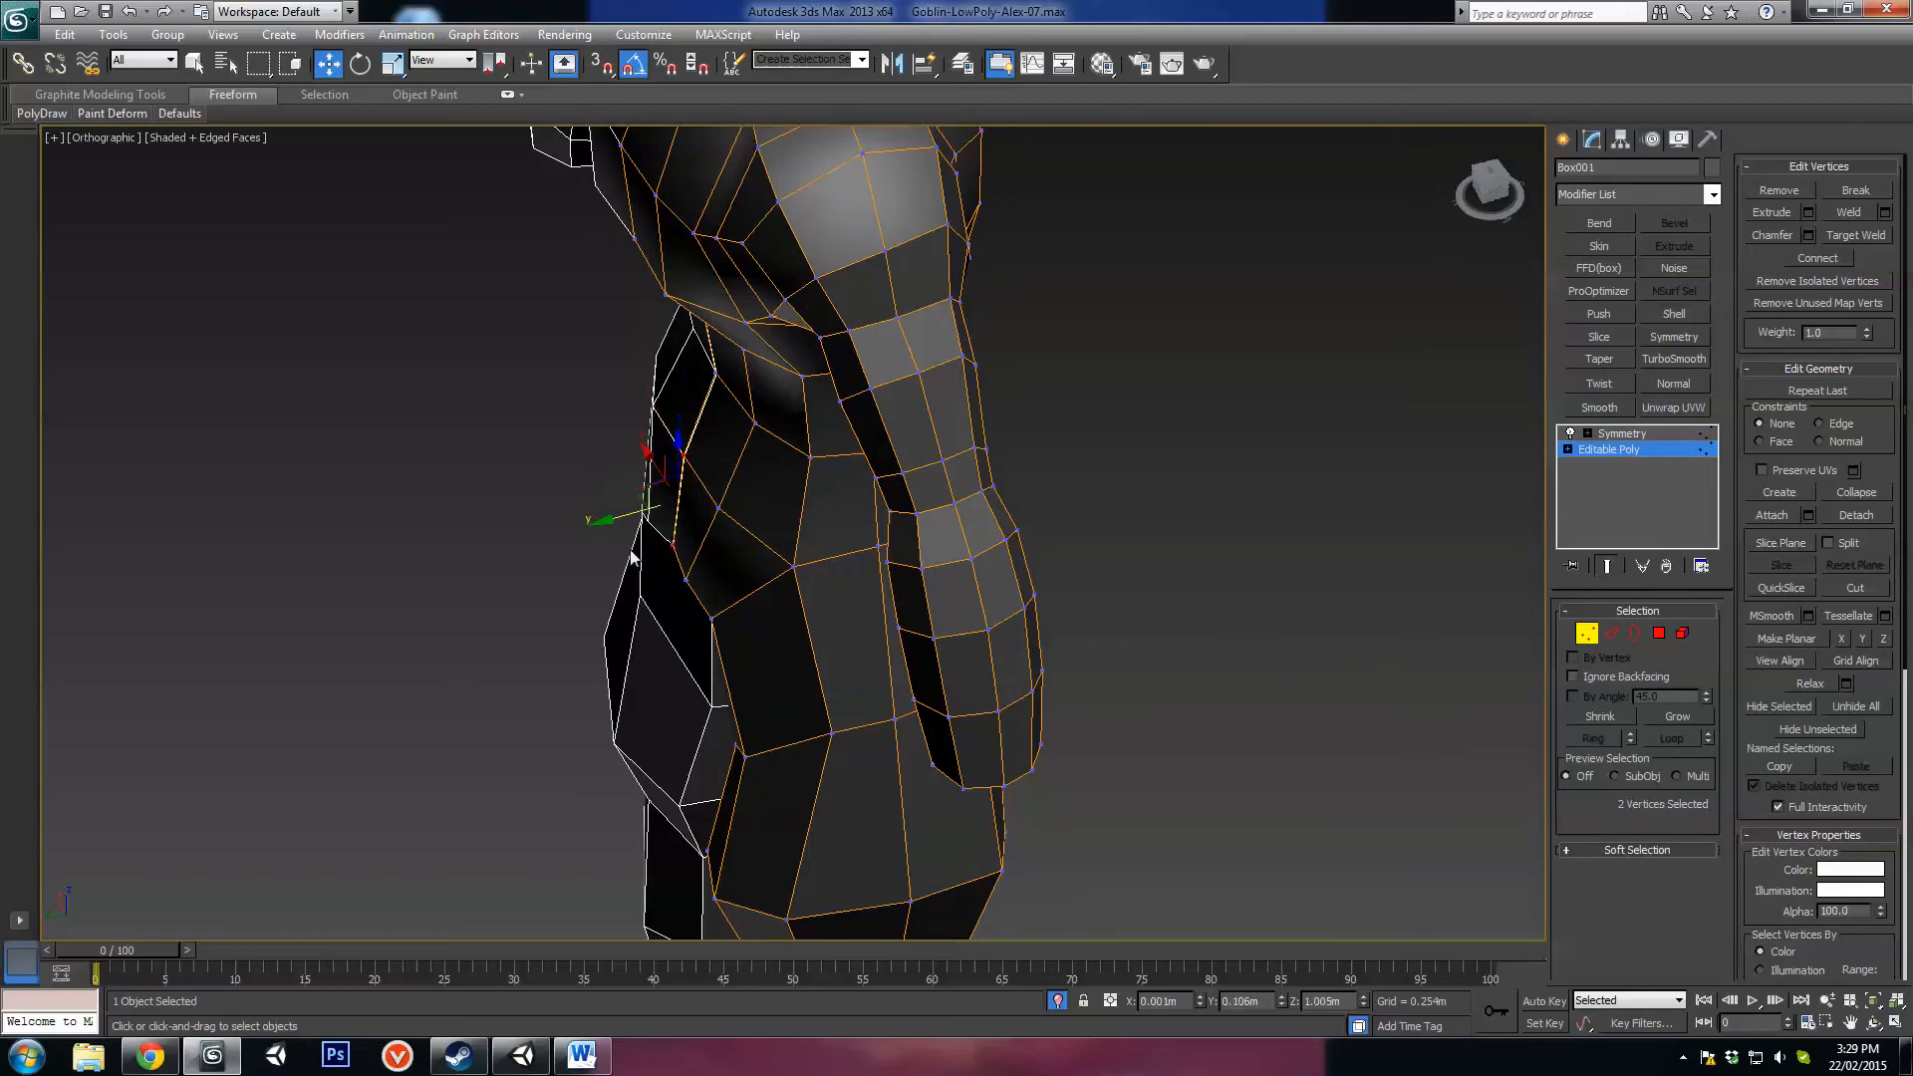
left_click_drag(626, 513, 614, 517)
Step: Cut a row of edges from the lower off-center rear vertex under the crotch to the matching front pelvis vertex
middle_click_drag(614, 517, 823, 548, "alt")
scroll(749, 530, "up", 5)
scroll(823, 548, "up", 4)
middle_click_drag(828, 670, 976, 564)
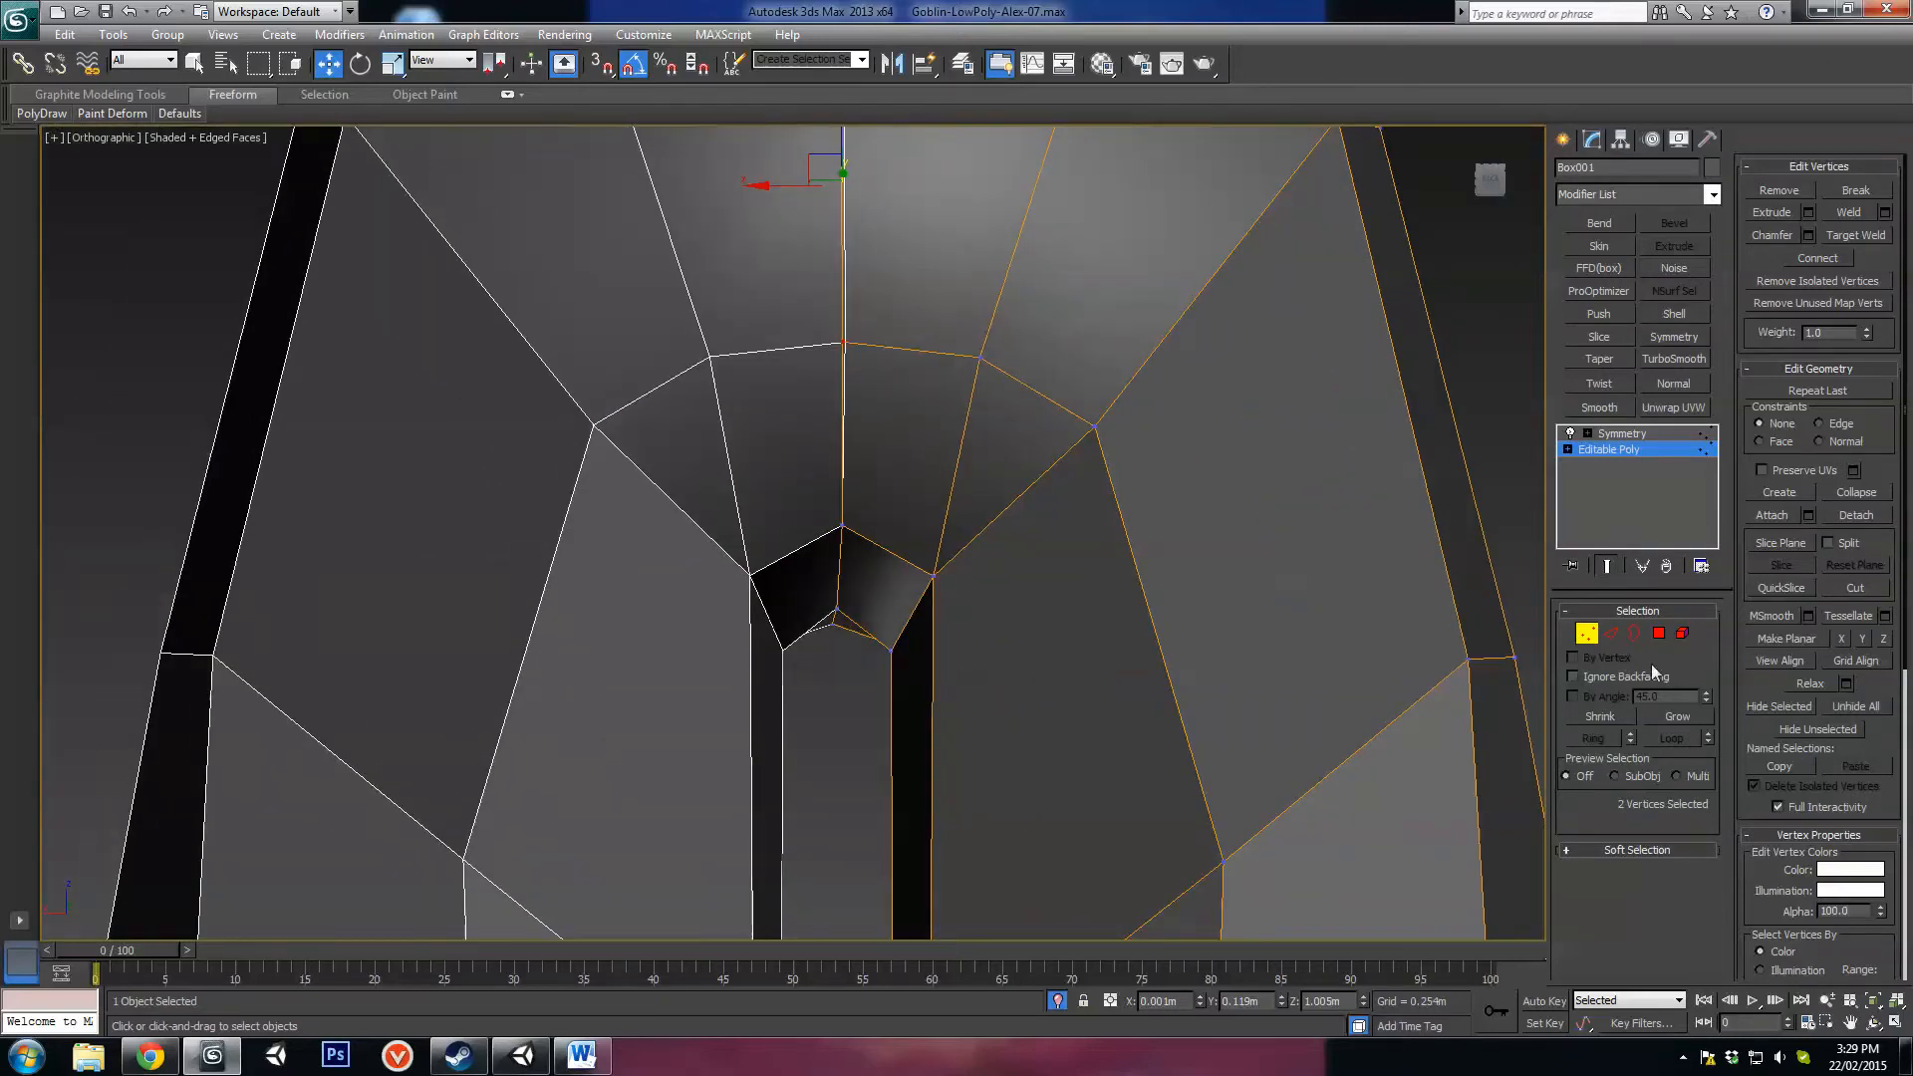
left_click(1611, 633)
left_click(1865, 637)
scroll(1252, 589, "up", 5)
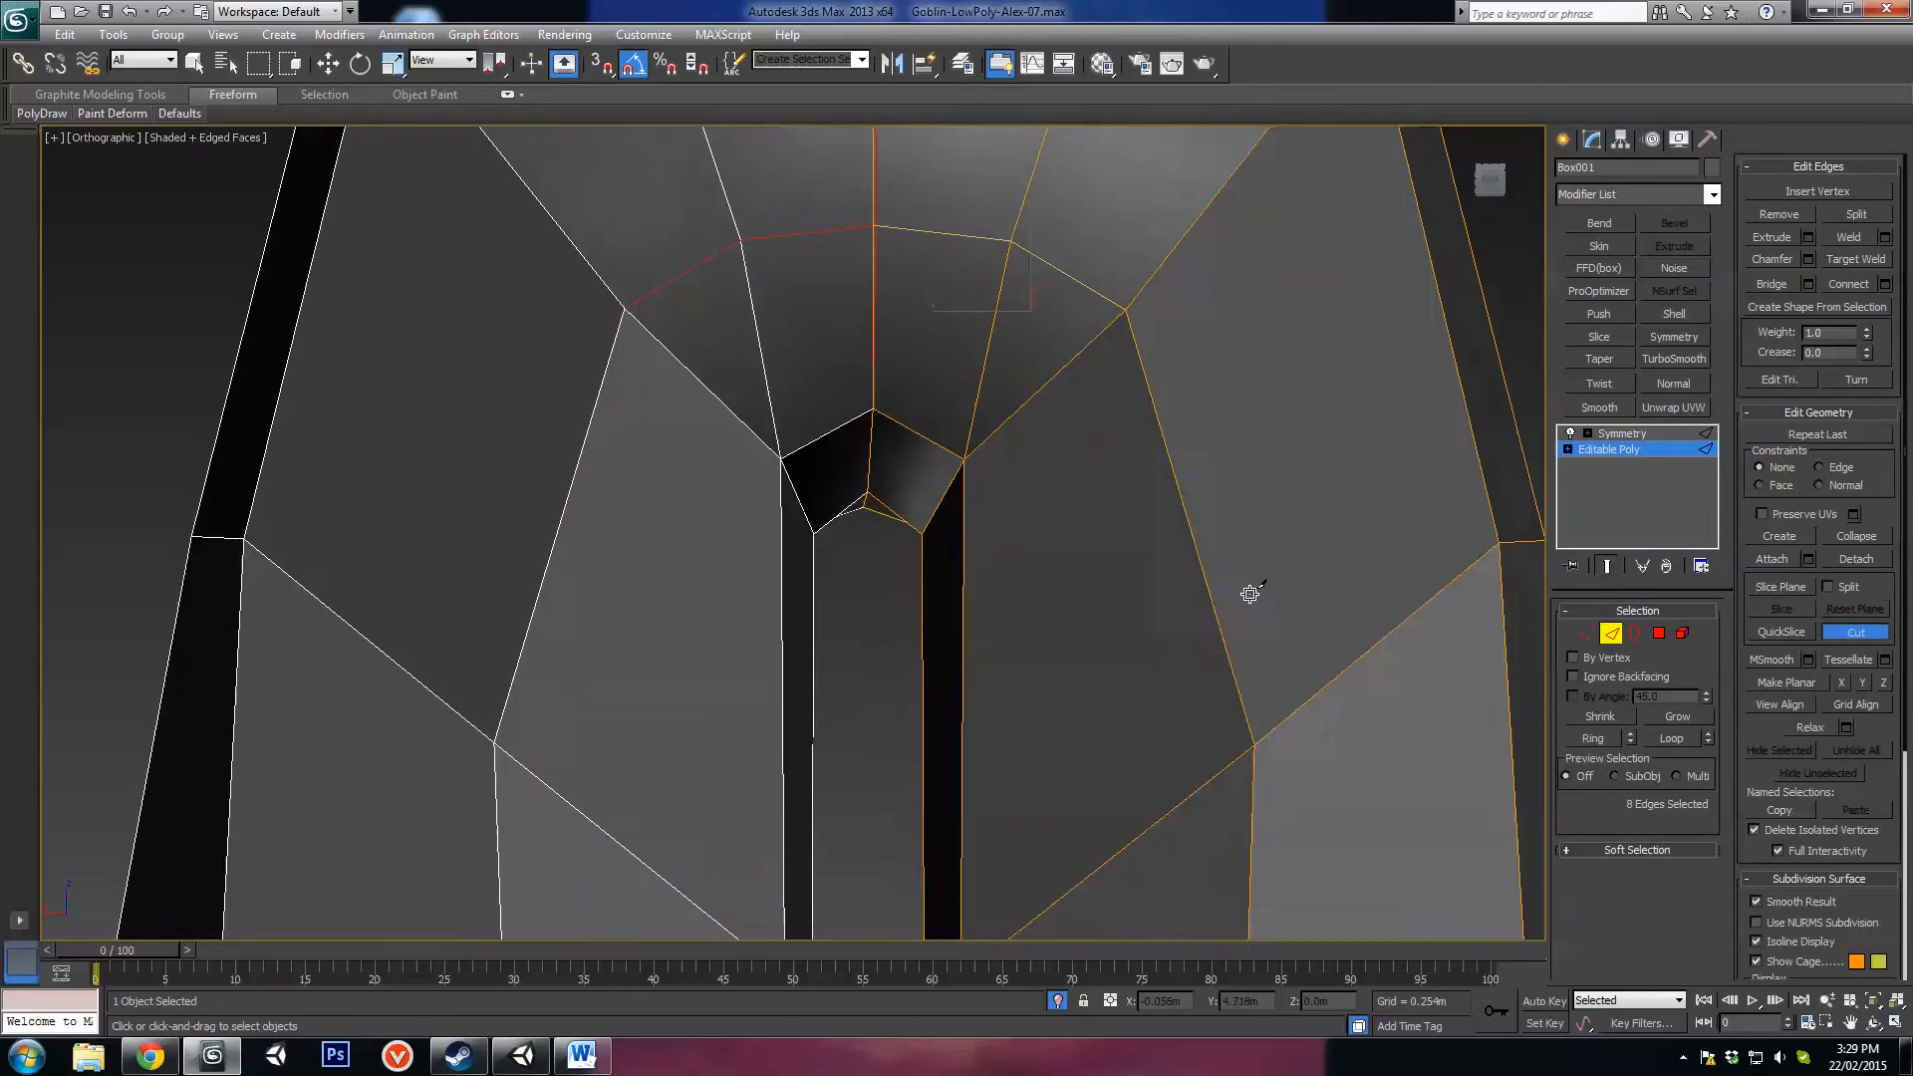
middle_click_drag(963, 322, 1029, 231, "alt")
left_click(1020, 183)
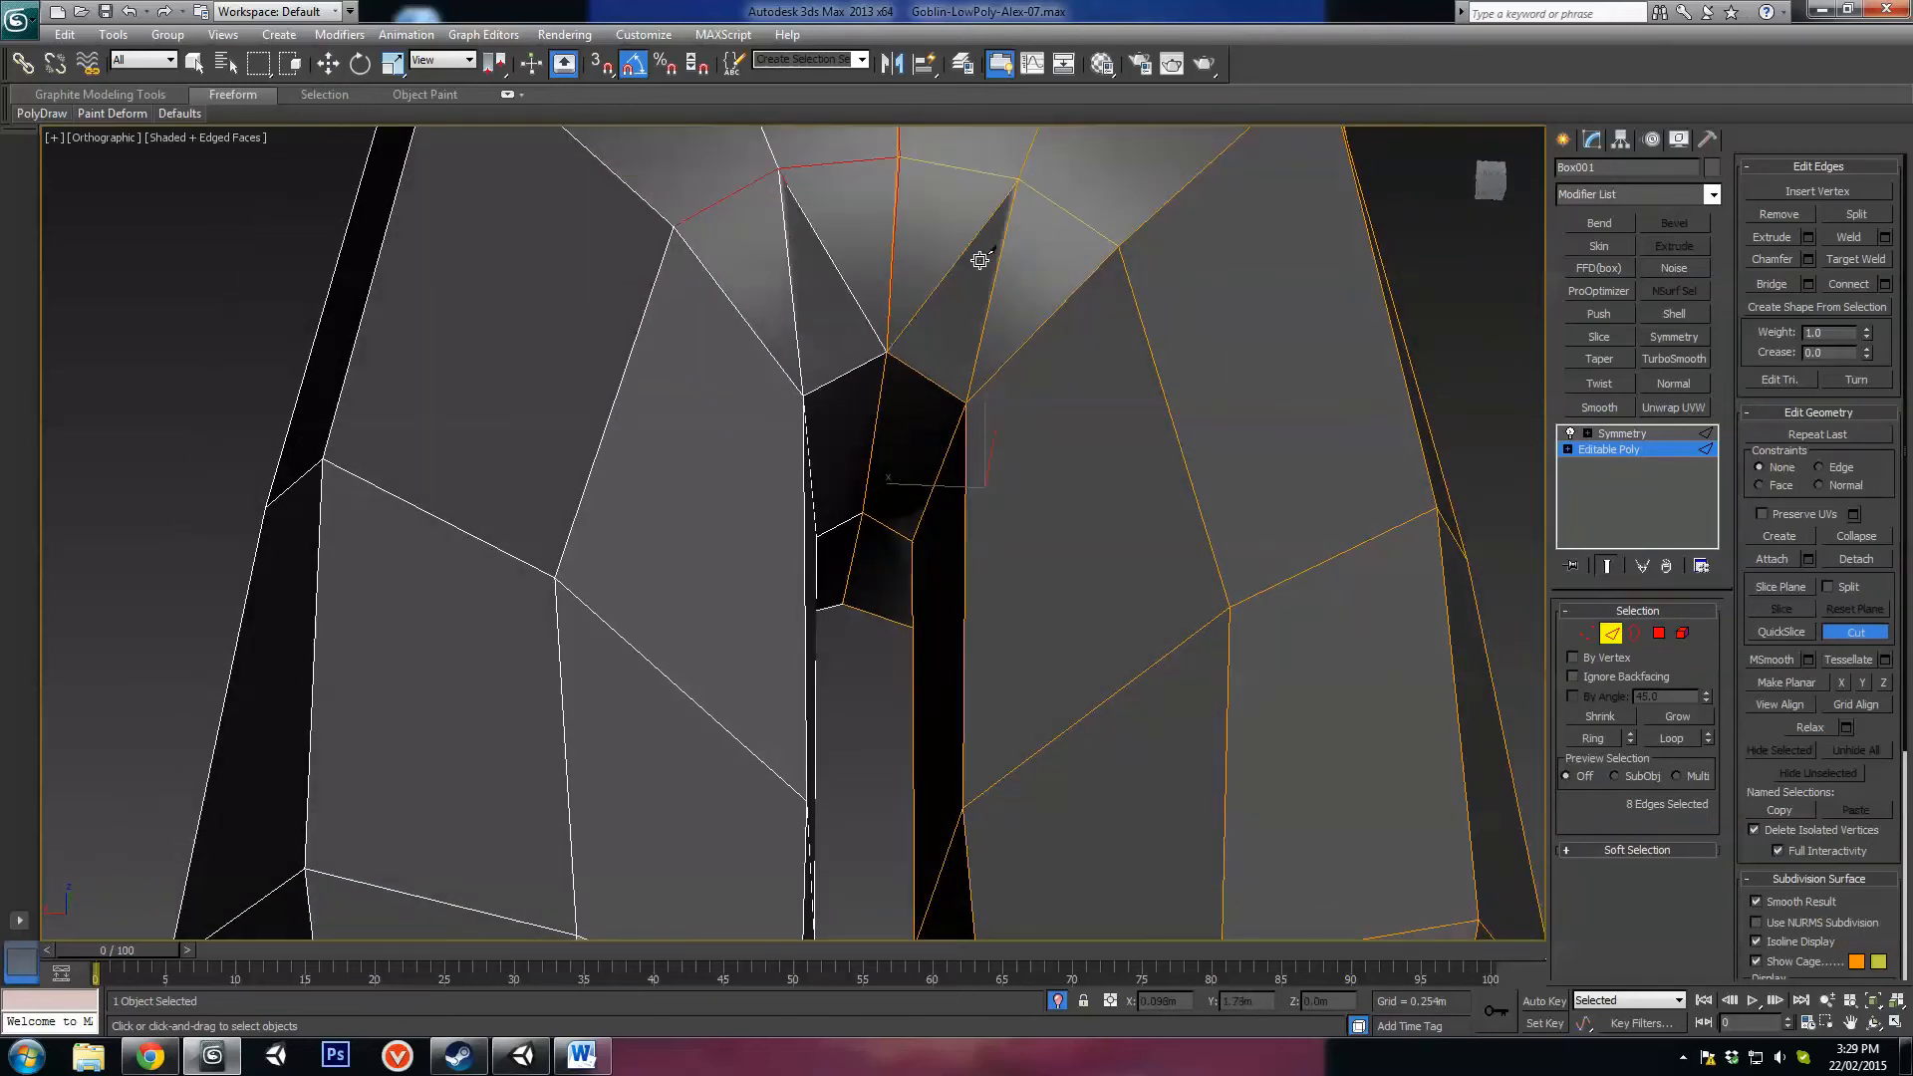
left_click(890, 527)
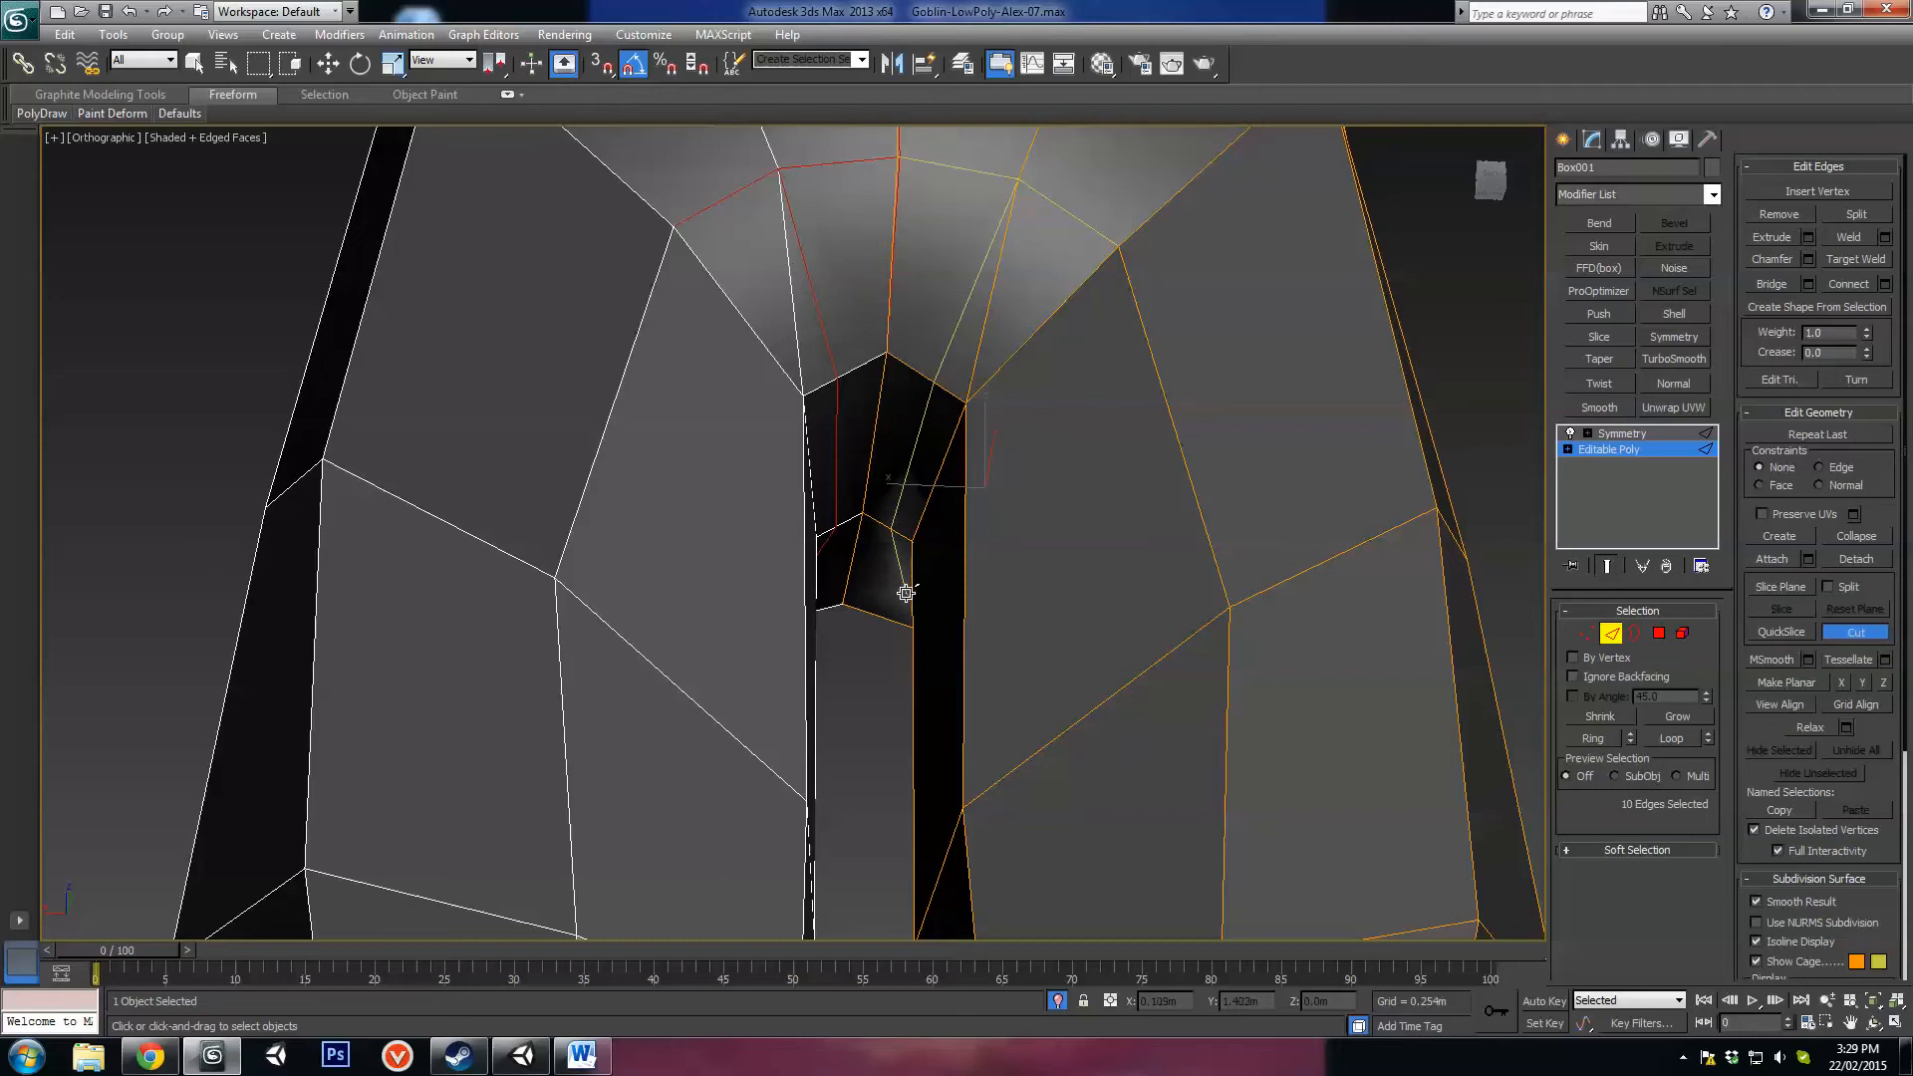
middle_click_drag(839, 616, 1033, 382, "alt")
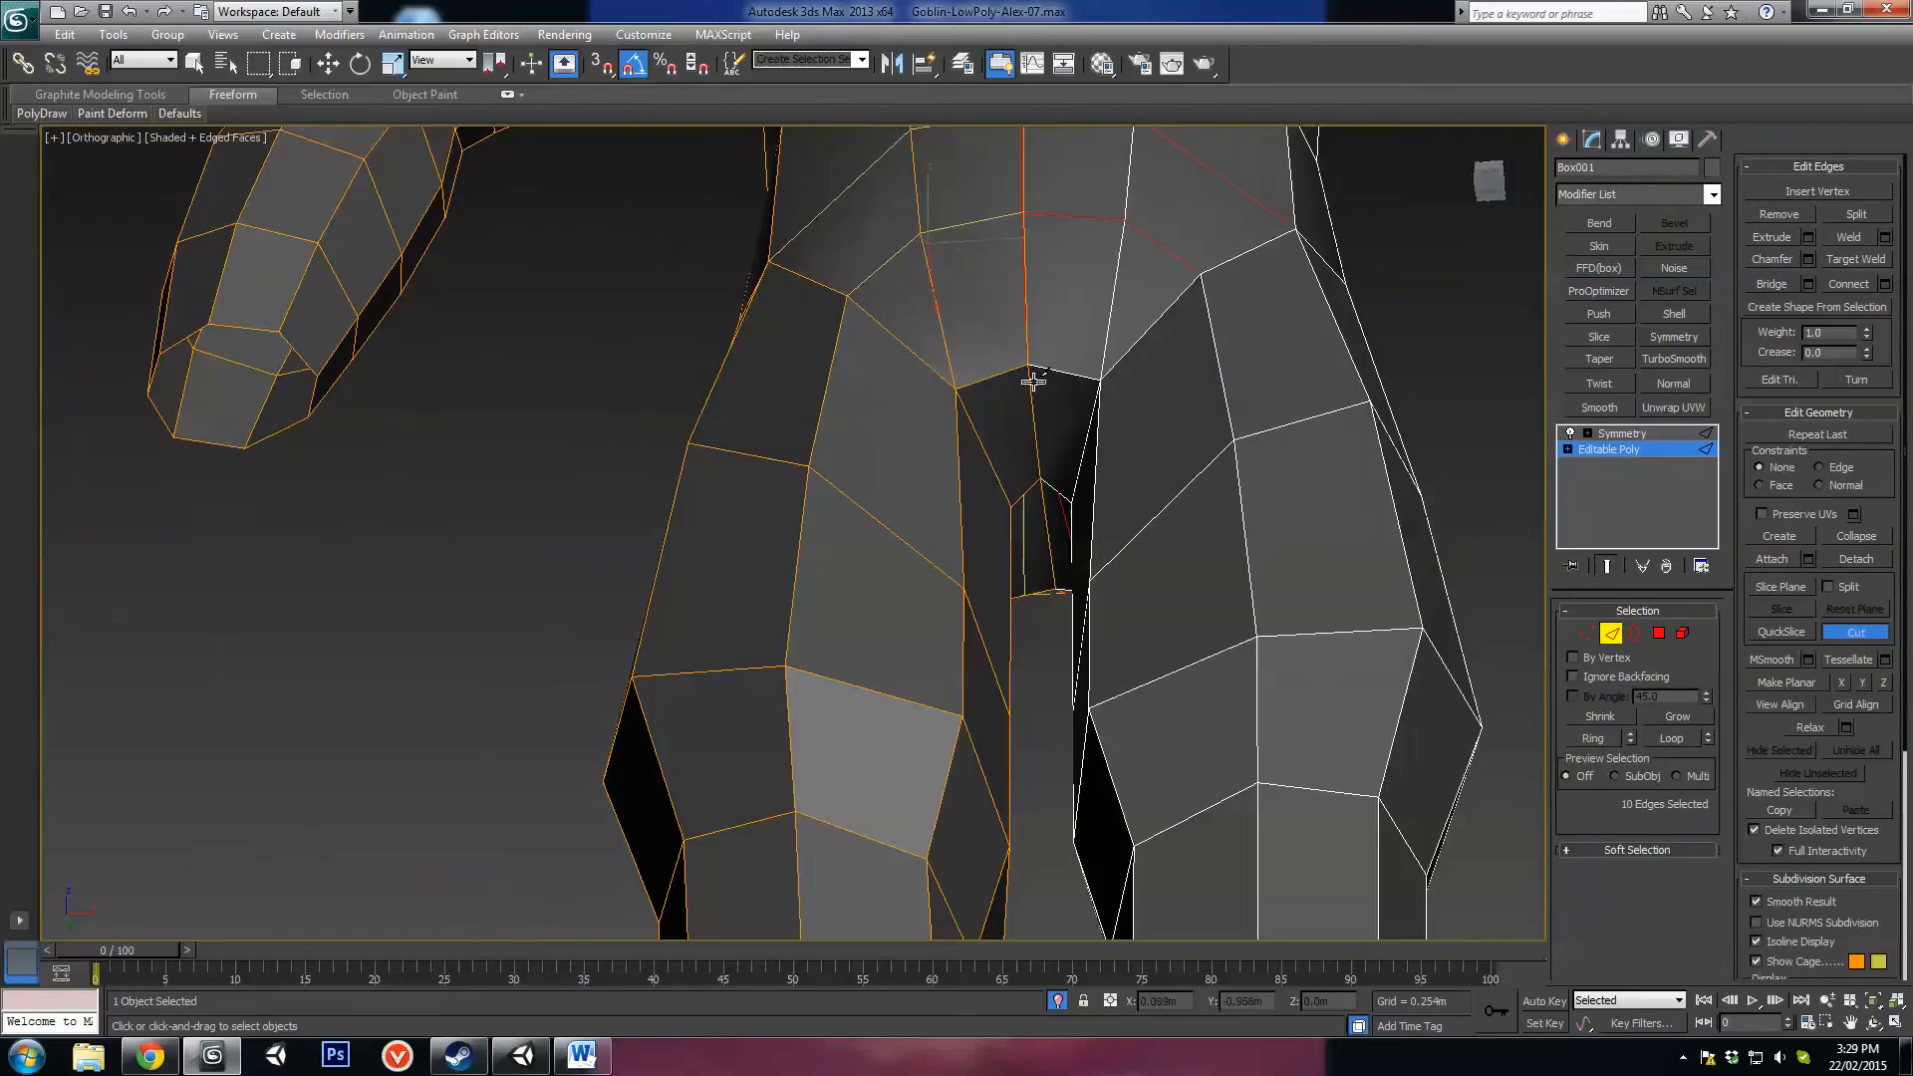
left_click(920, 235)
Step: Remove the redundant front edge between the lower off-center pelvis vertex and the inner thigh-top corner
key("w")
left_click(1612, 634)
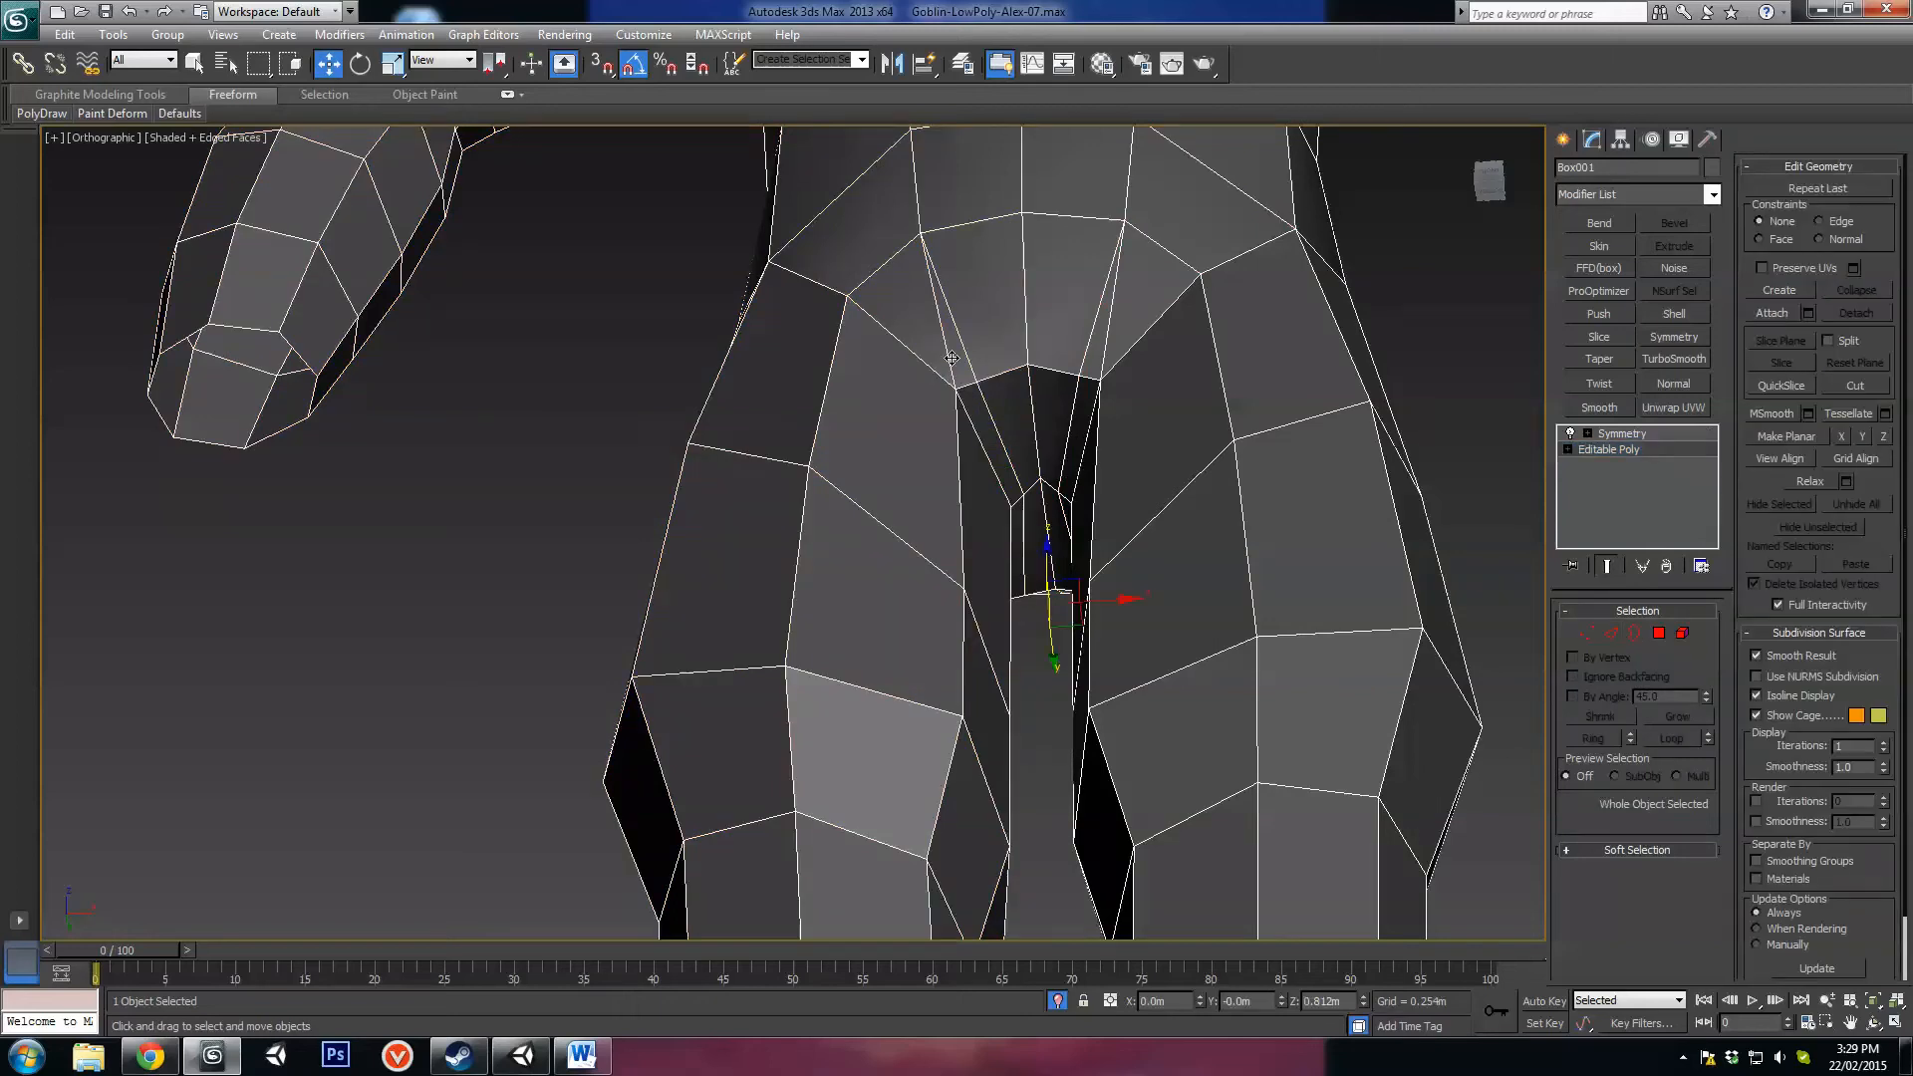
left_click(1622, 433)
left_click(1610, 450)
left_click(1611, 633)
left_click(942, 354)
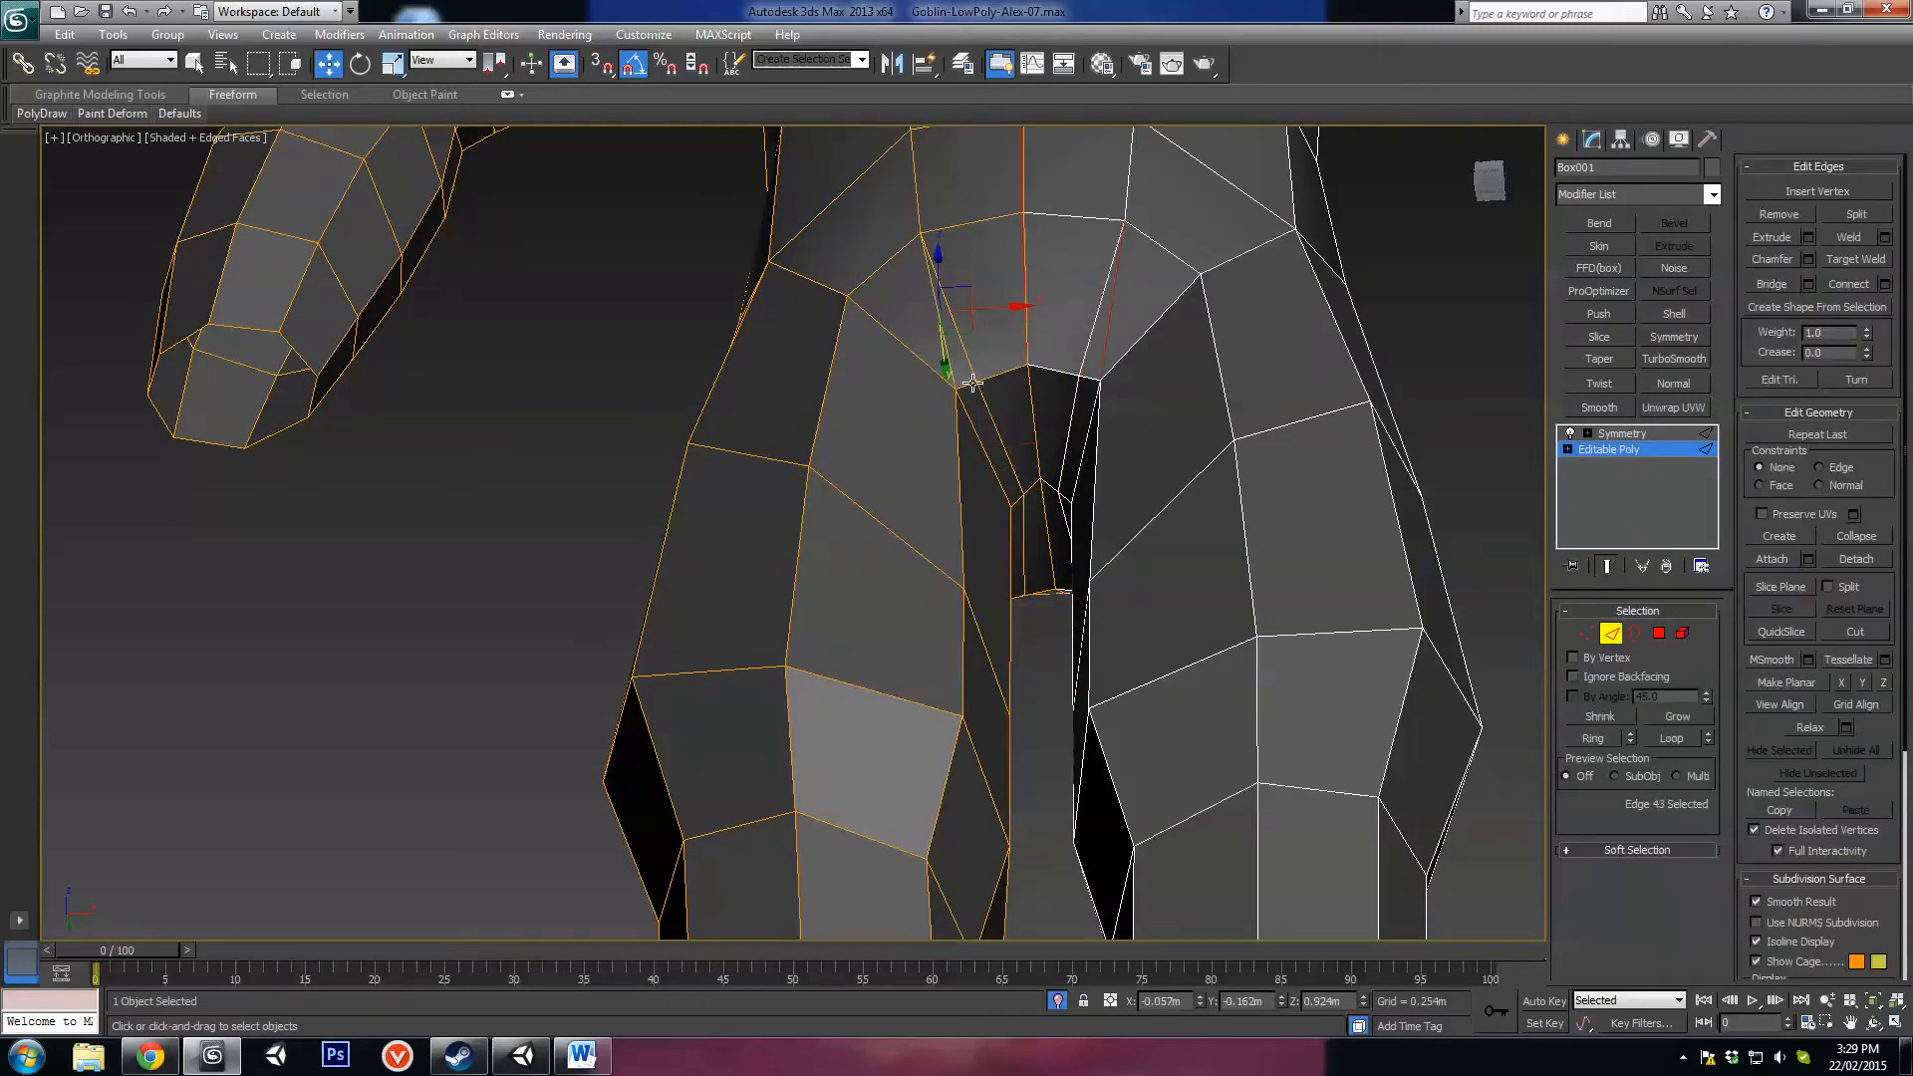
key("F11")
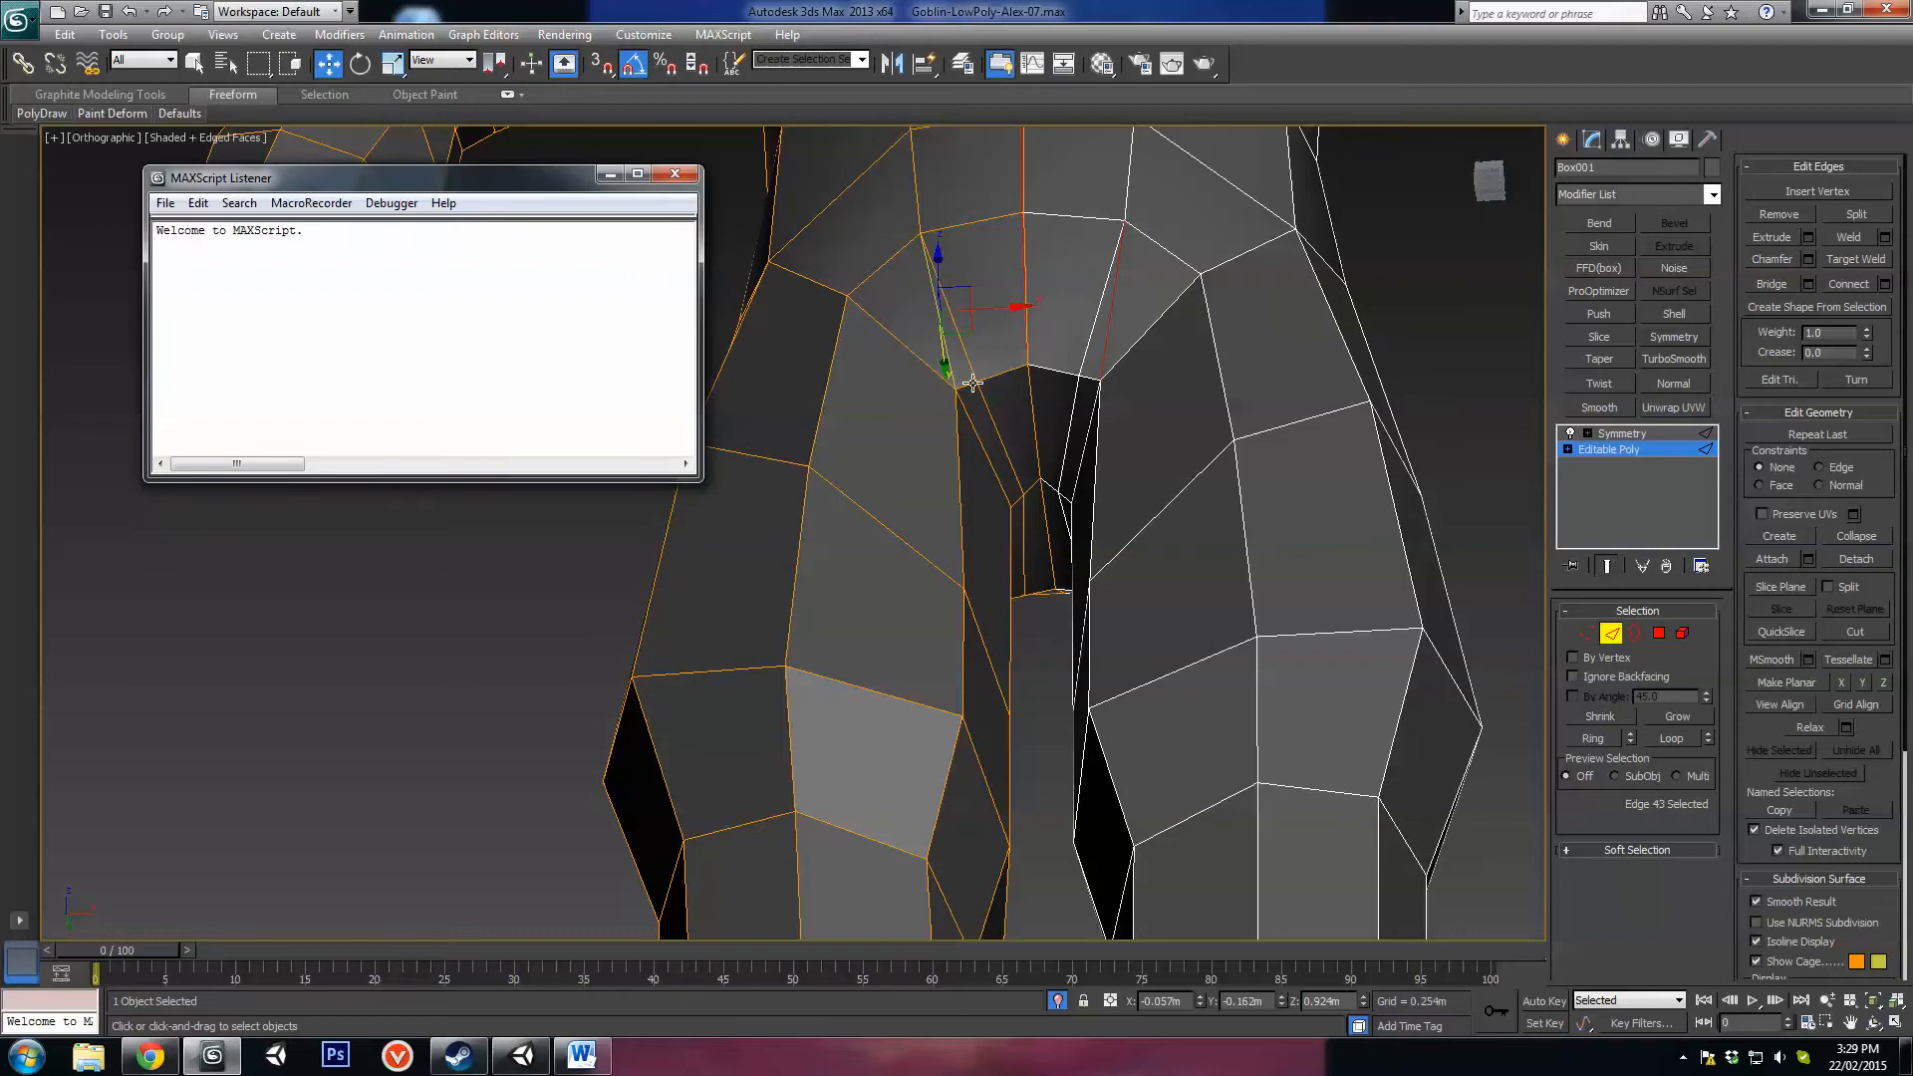
left_click(676, 177)
left_click(678, 174)
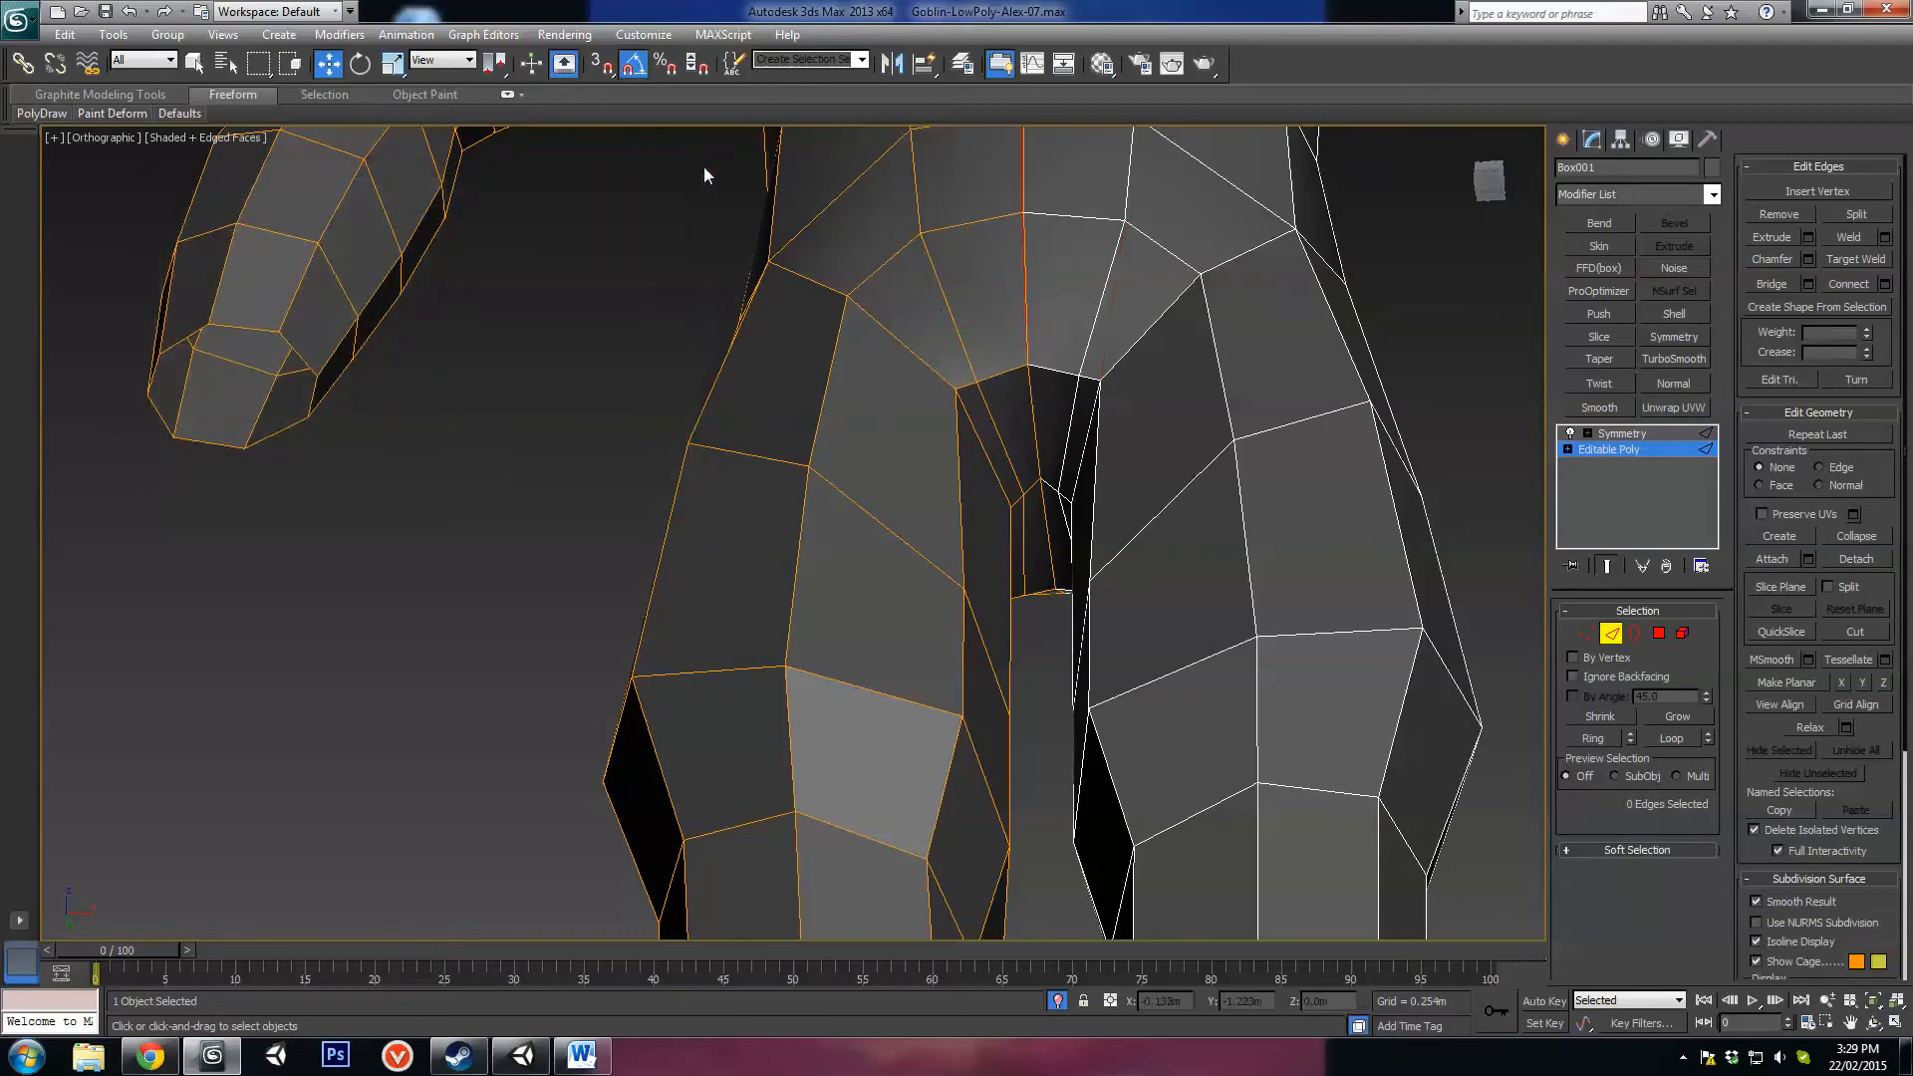
Step: Raise the new edge under the front of the crotch and shift the front inner thigh-top vertex slightly inward
left_click(1017, 480)
mouse_move(1018, 480)
middle_mouse_down("alt")
mouse_move(1047, 572)
mouse_move(1037, 464)
middle_mouse_up("alt")
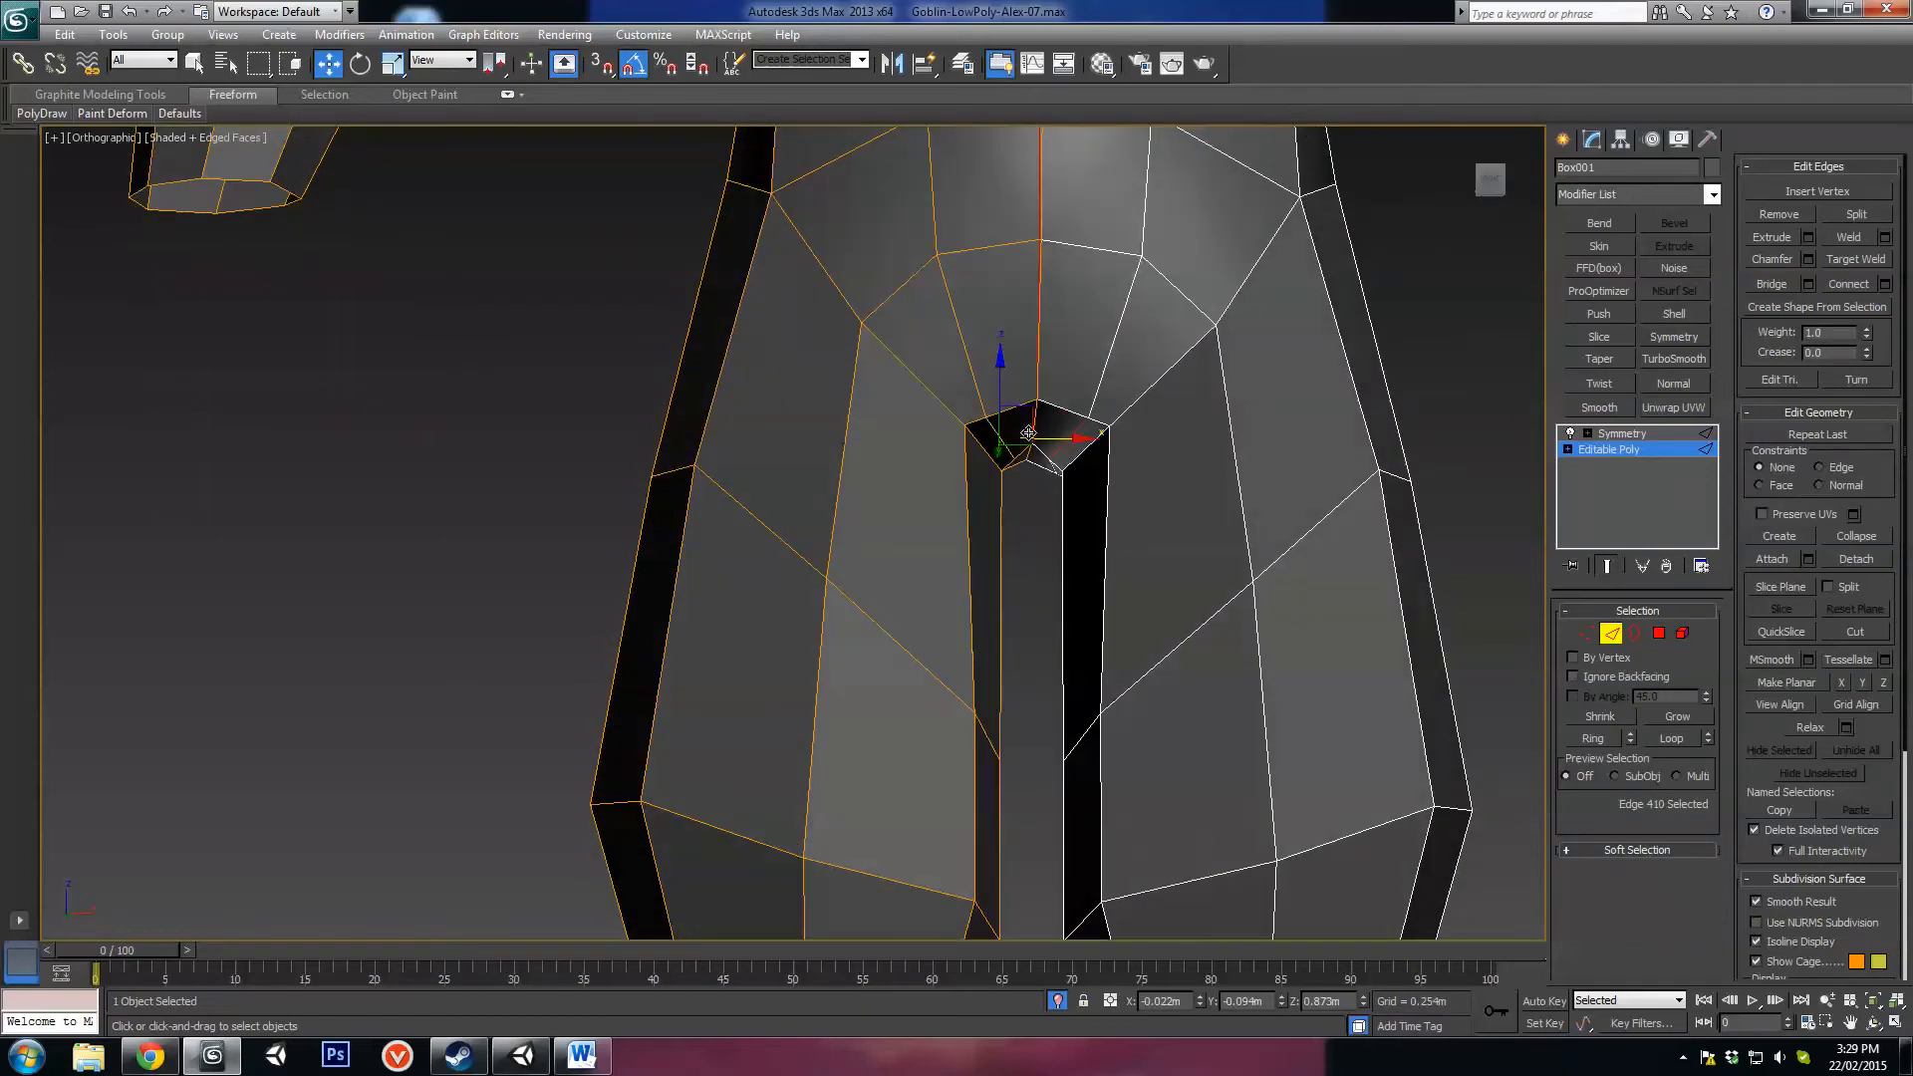
left_click_drag(1035, 431, 1029, 395)
key("1")
left_click(984, 412)
middle_click_drag(1027, 396, 1013, 420, "alt")
left_click(967, 428)
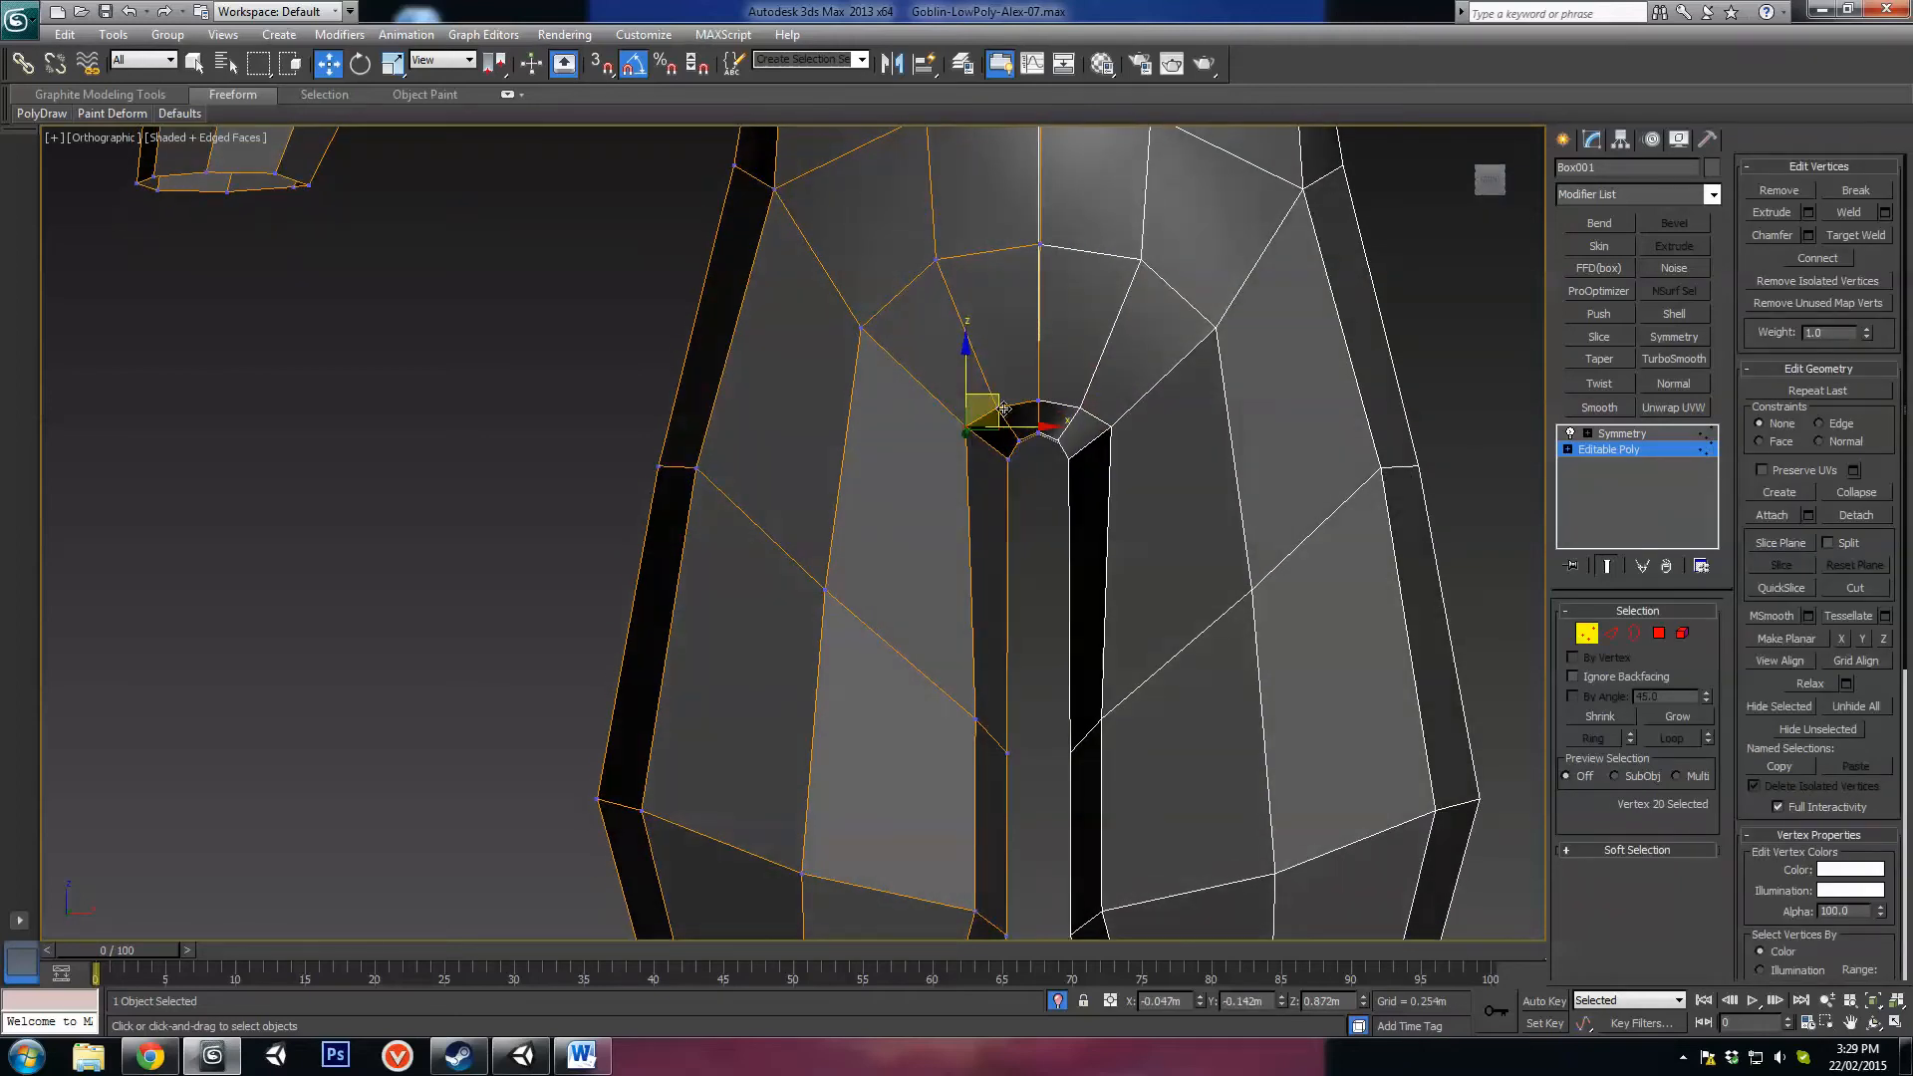
left_click_drag(998, 411, 1008, 418)
Step: Remove the redundant rear edge between the lower off-center buttock vertex and the inner thigh-top corner
left_click(938, 261)
middle_click_drag(987, 304, 897, 546, "alt")
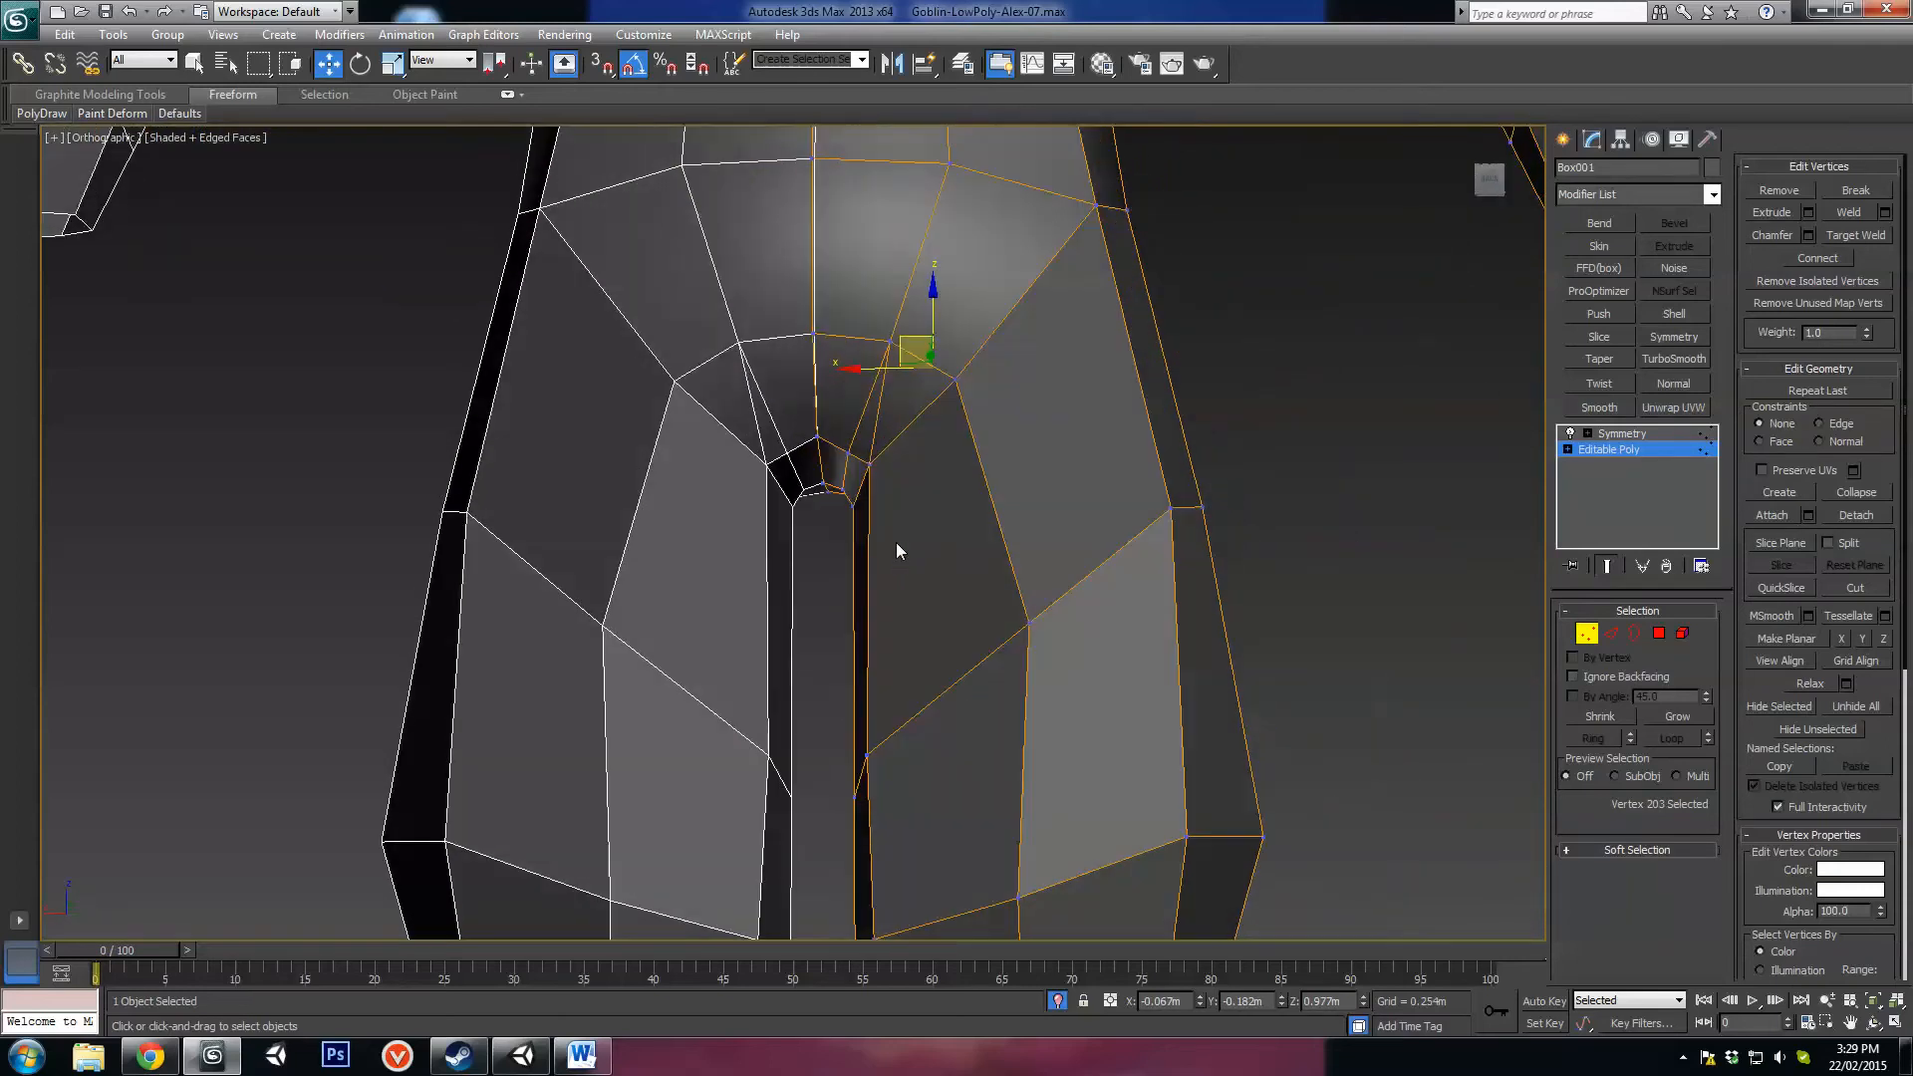
key("2")
left_click(877, 423)
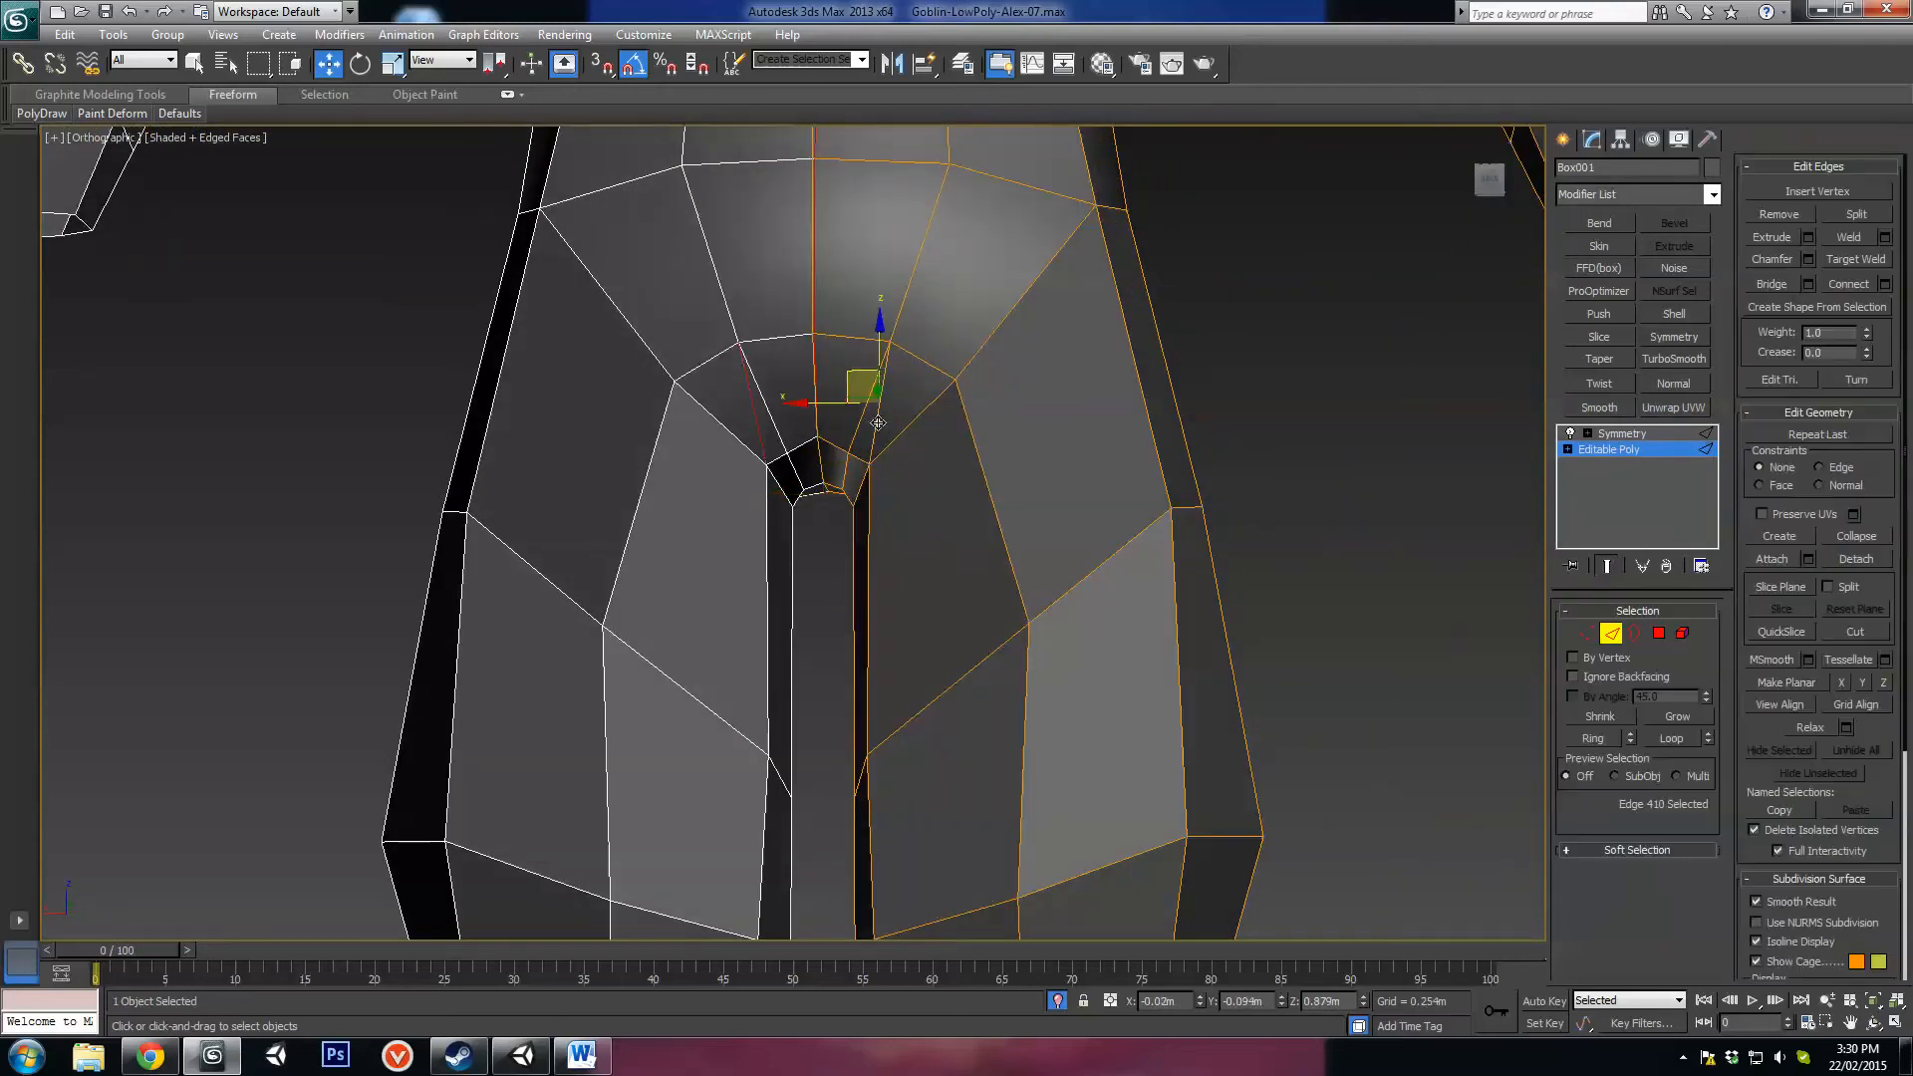
middle_click_drag(1065, 522, 868, 401, "alt")
Step: Nudge the lower off-center rear vertex slightly inward and the center crotch vertex slightly down
key("1")
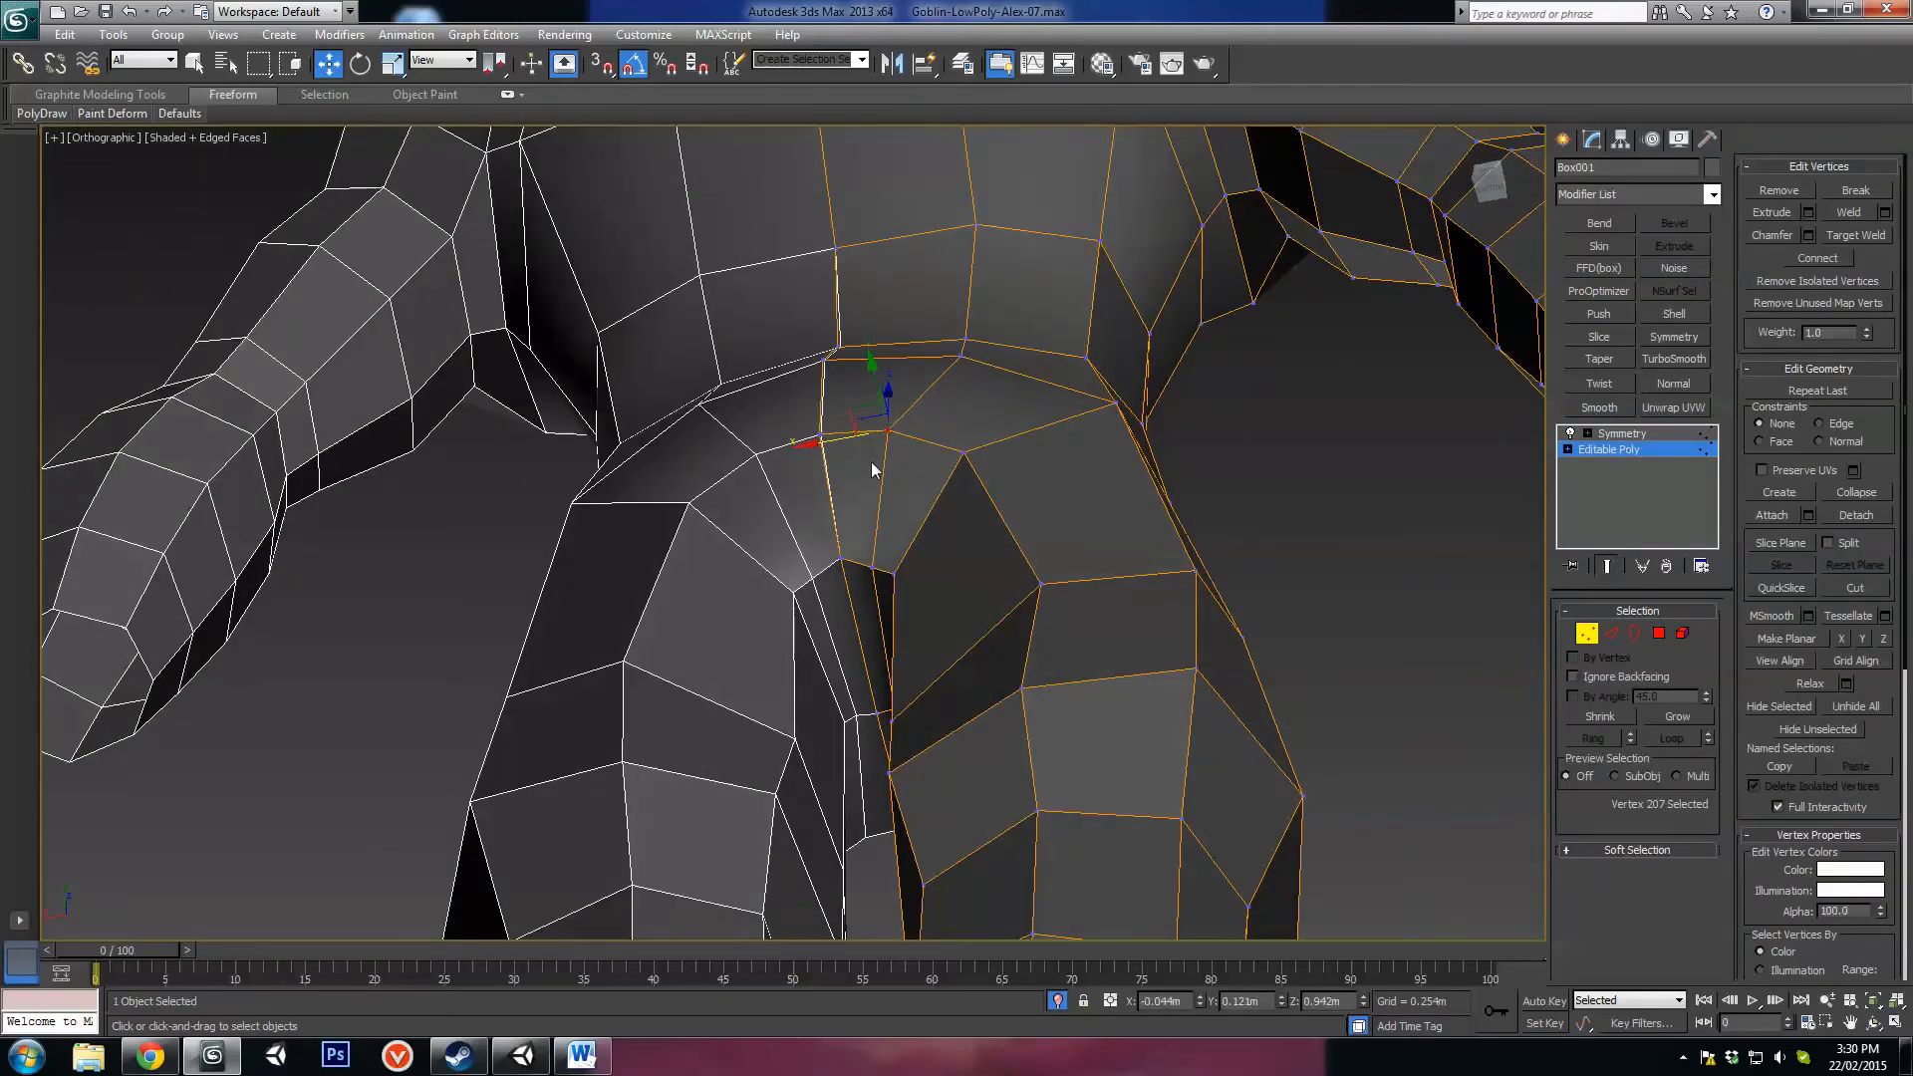
middle_click_drag(871, 468, 821, 474, "alt")
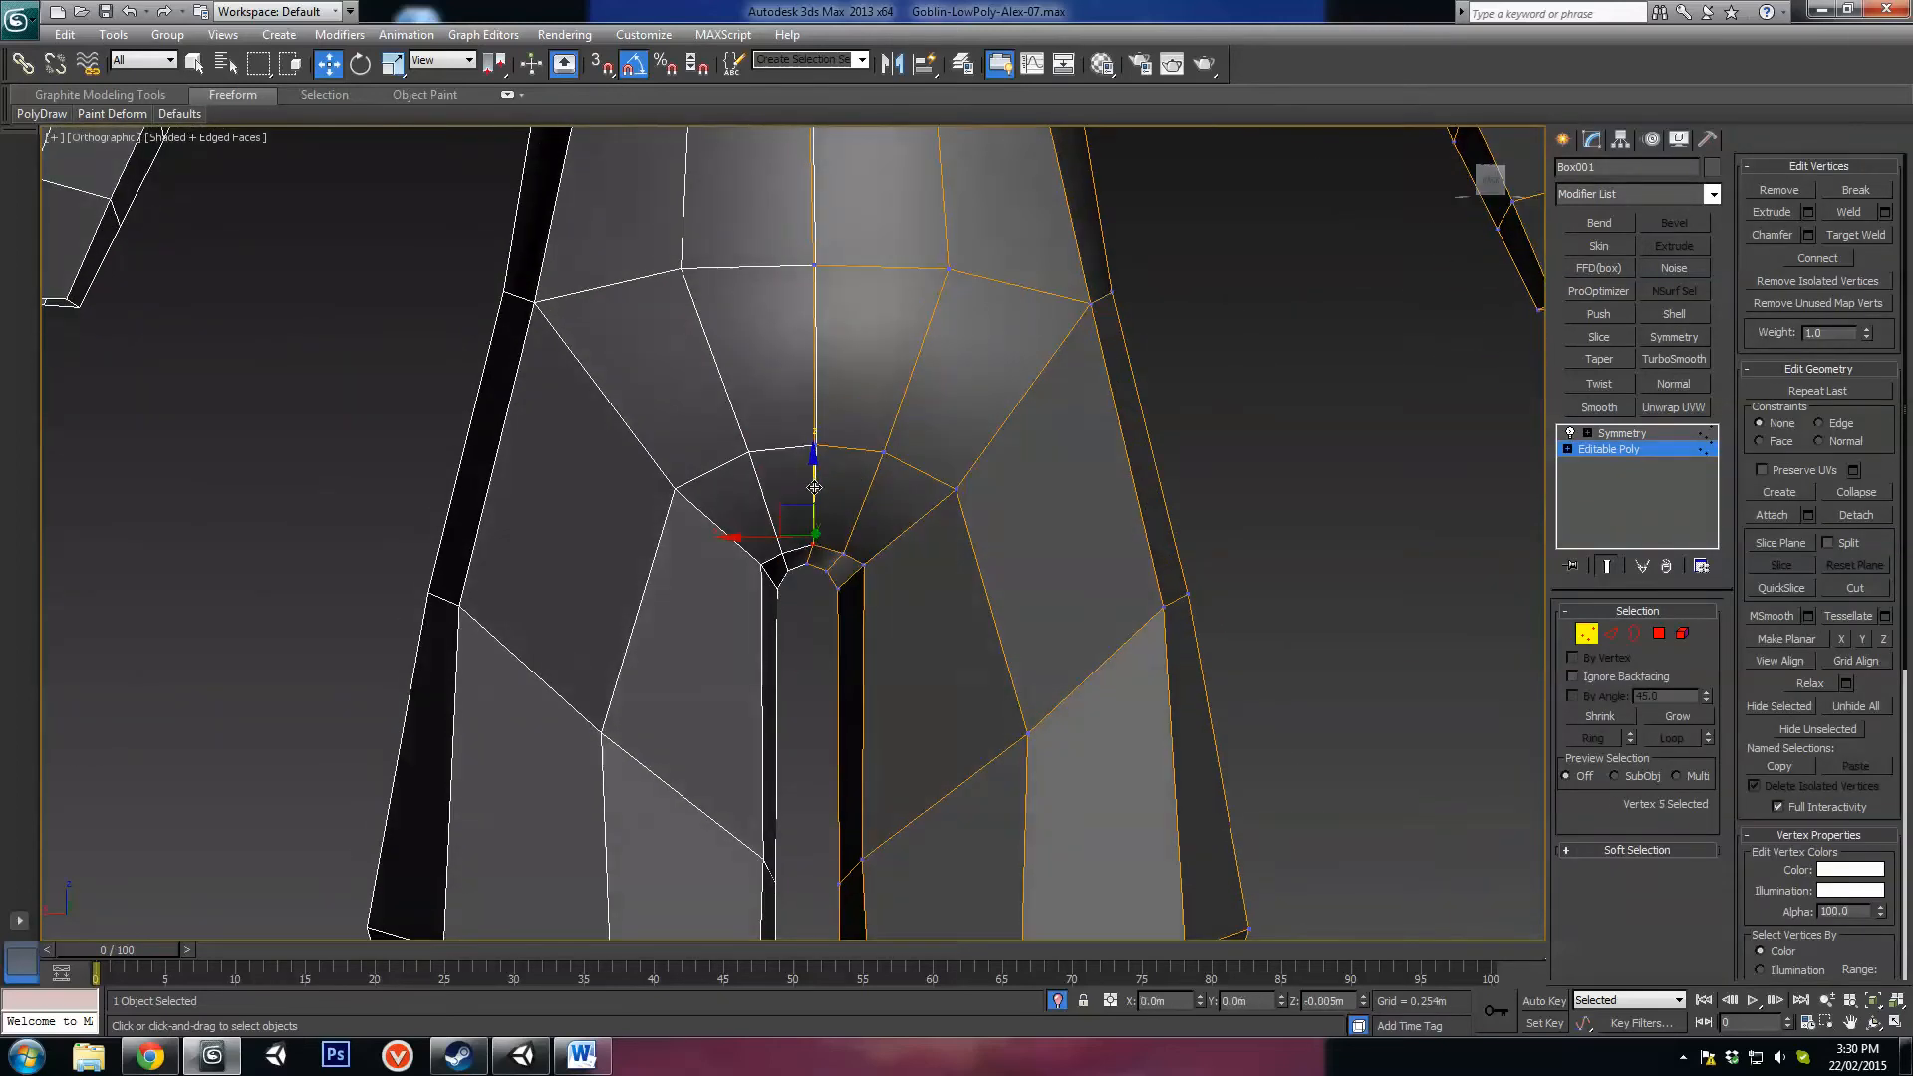
left_click_drag(813, 491, 813, 488)
Step: Examine the reshaped crotch, pelvis and thighs from several angles
middle_click_drag(893, 619, 828, 542, "alt")
middle_click_drag(986, 598, 797, 628, "alt")
scroll(963, 658, "down", 5)
middle_click_drag(963, 658, 1037, 548, "alt")
scroll(943, 654, "down", 3)
scroll(1038, 548, "up", 3)
middle_click_drag(962, 466, 954, 600)
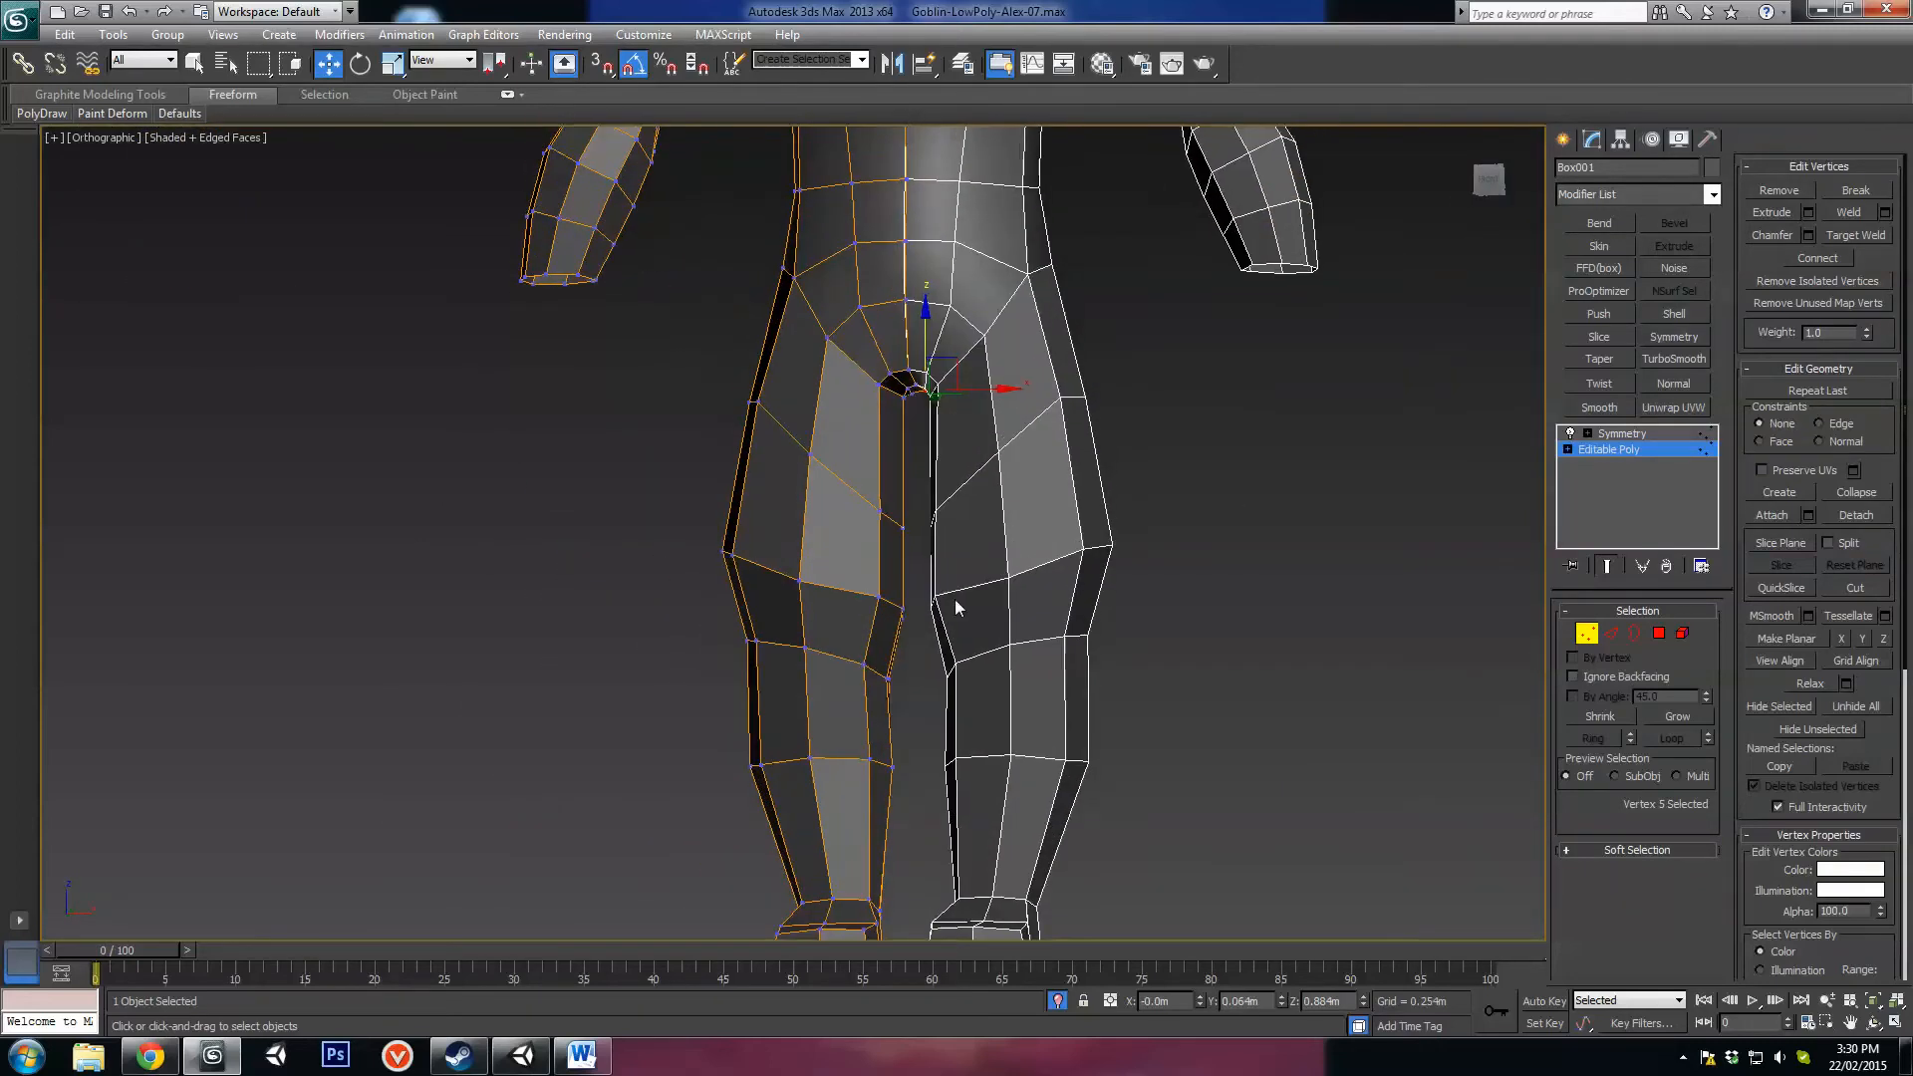
scroll(960, 481, "down", 2)
middle_click_drag(961, 481, 971, 586)
scroll(971, 587, "up", 3)
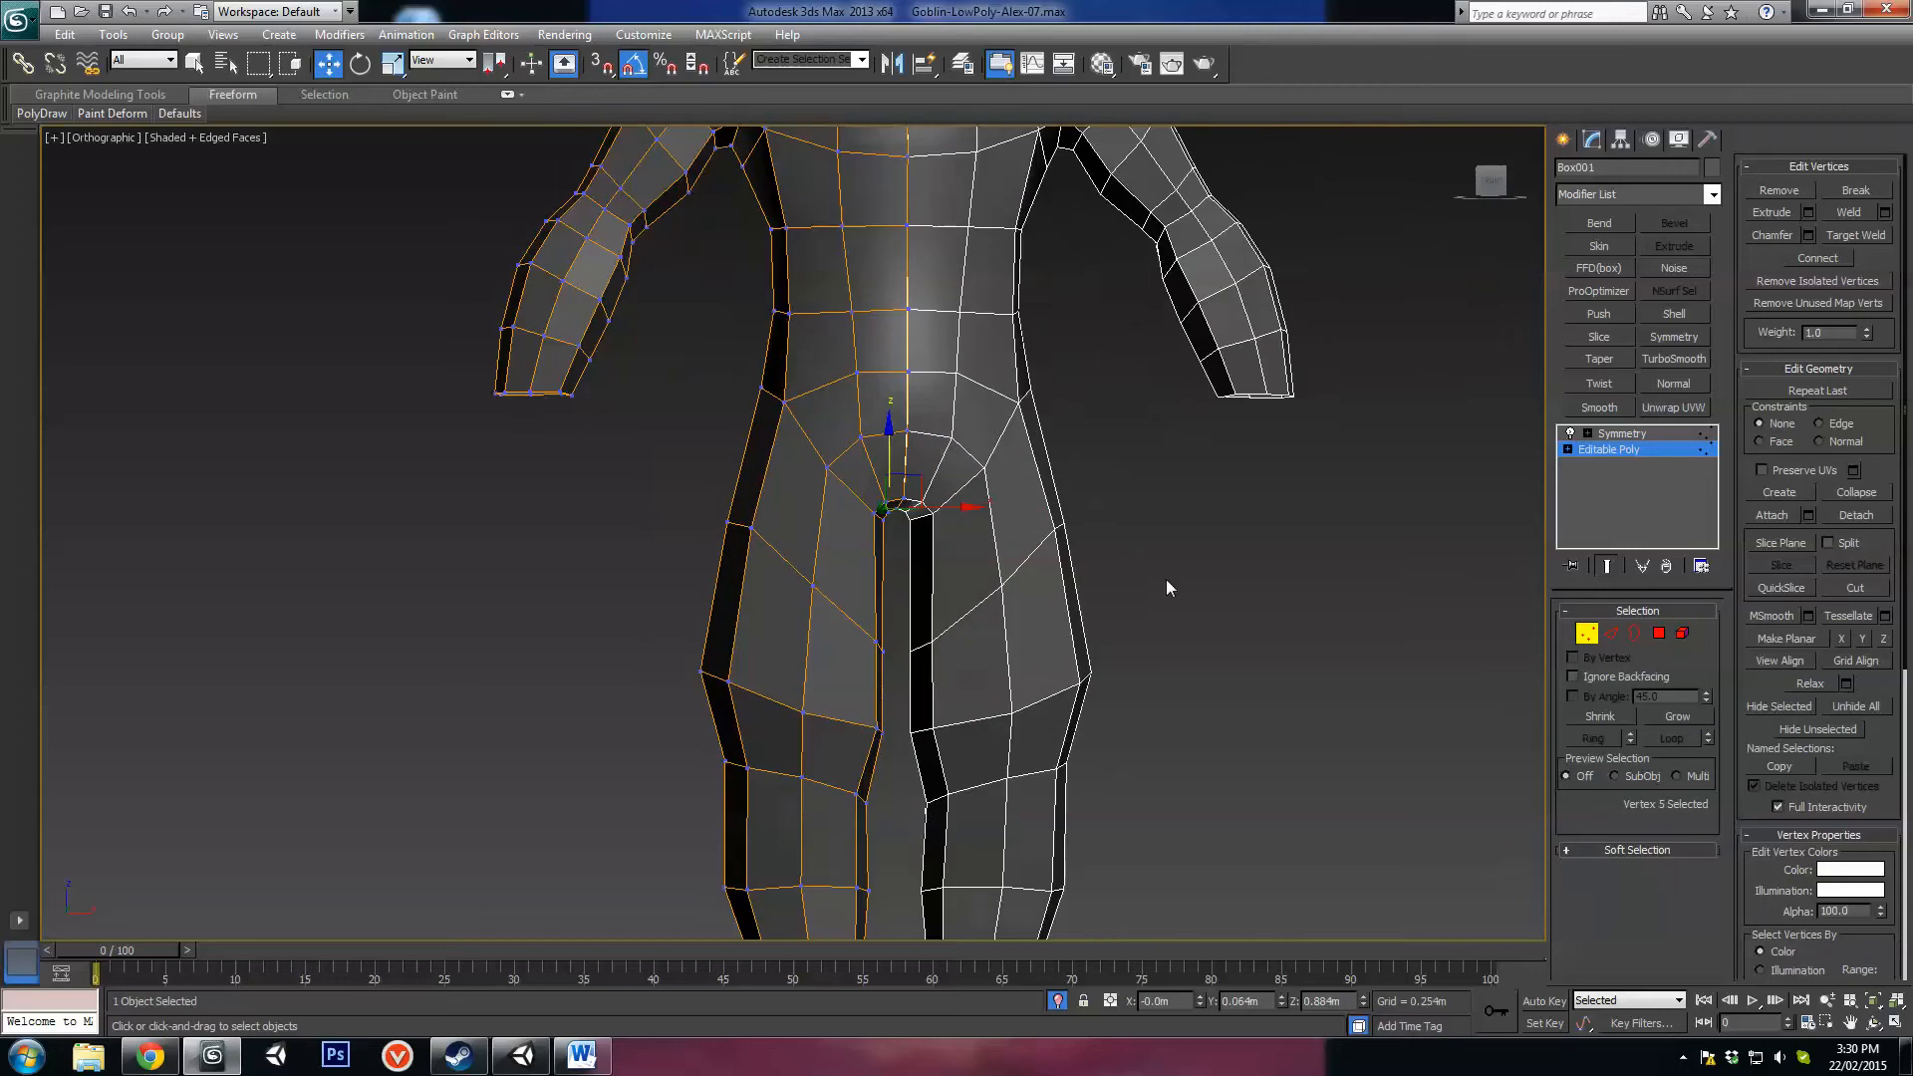
Step: Select the edge loop around the upper thigh and raise it slightly toward the hip
left_click(1612, 632)
scroll(996, 522, "down", 4)
middle_click_drag(996, 522, 965, 550, "alt")
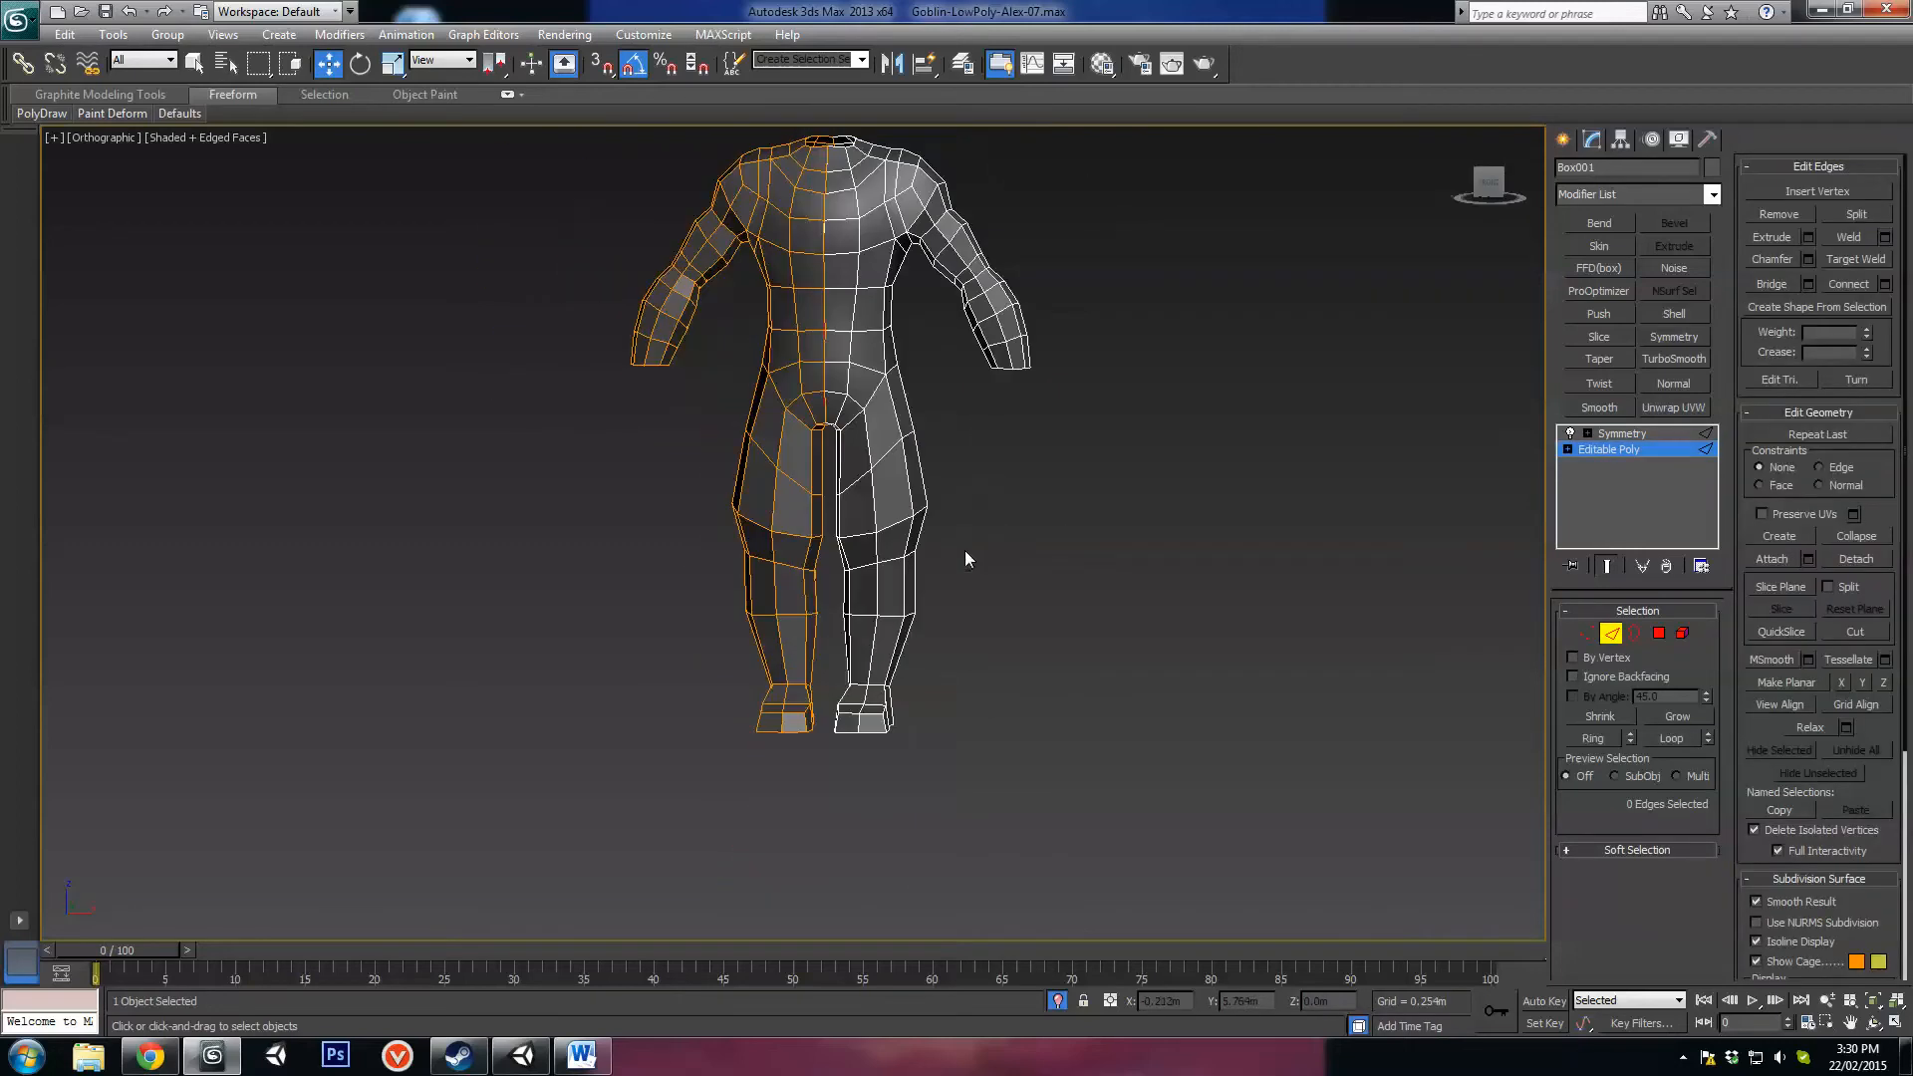
middle_click_drag(984, 617, 815, 528, "alt")
scroll(878, 525, "up", 4)
double_click(800, 554)
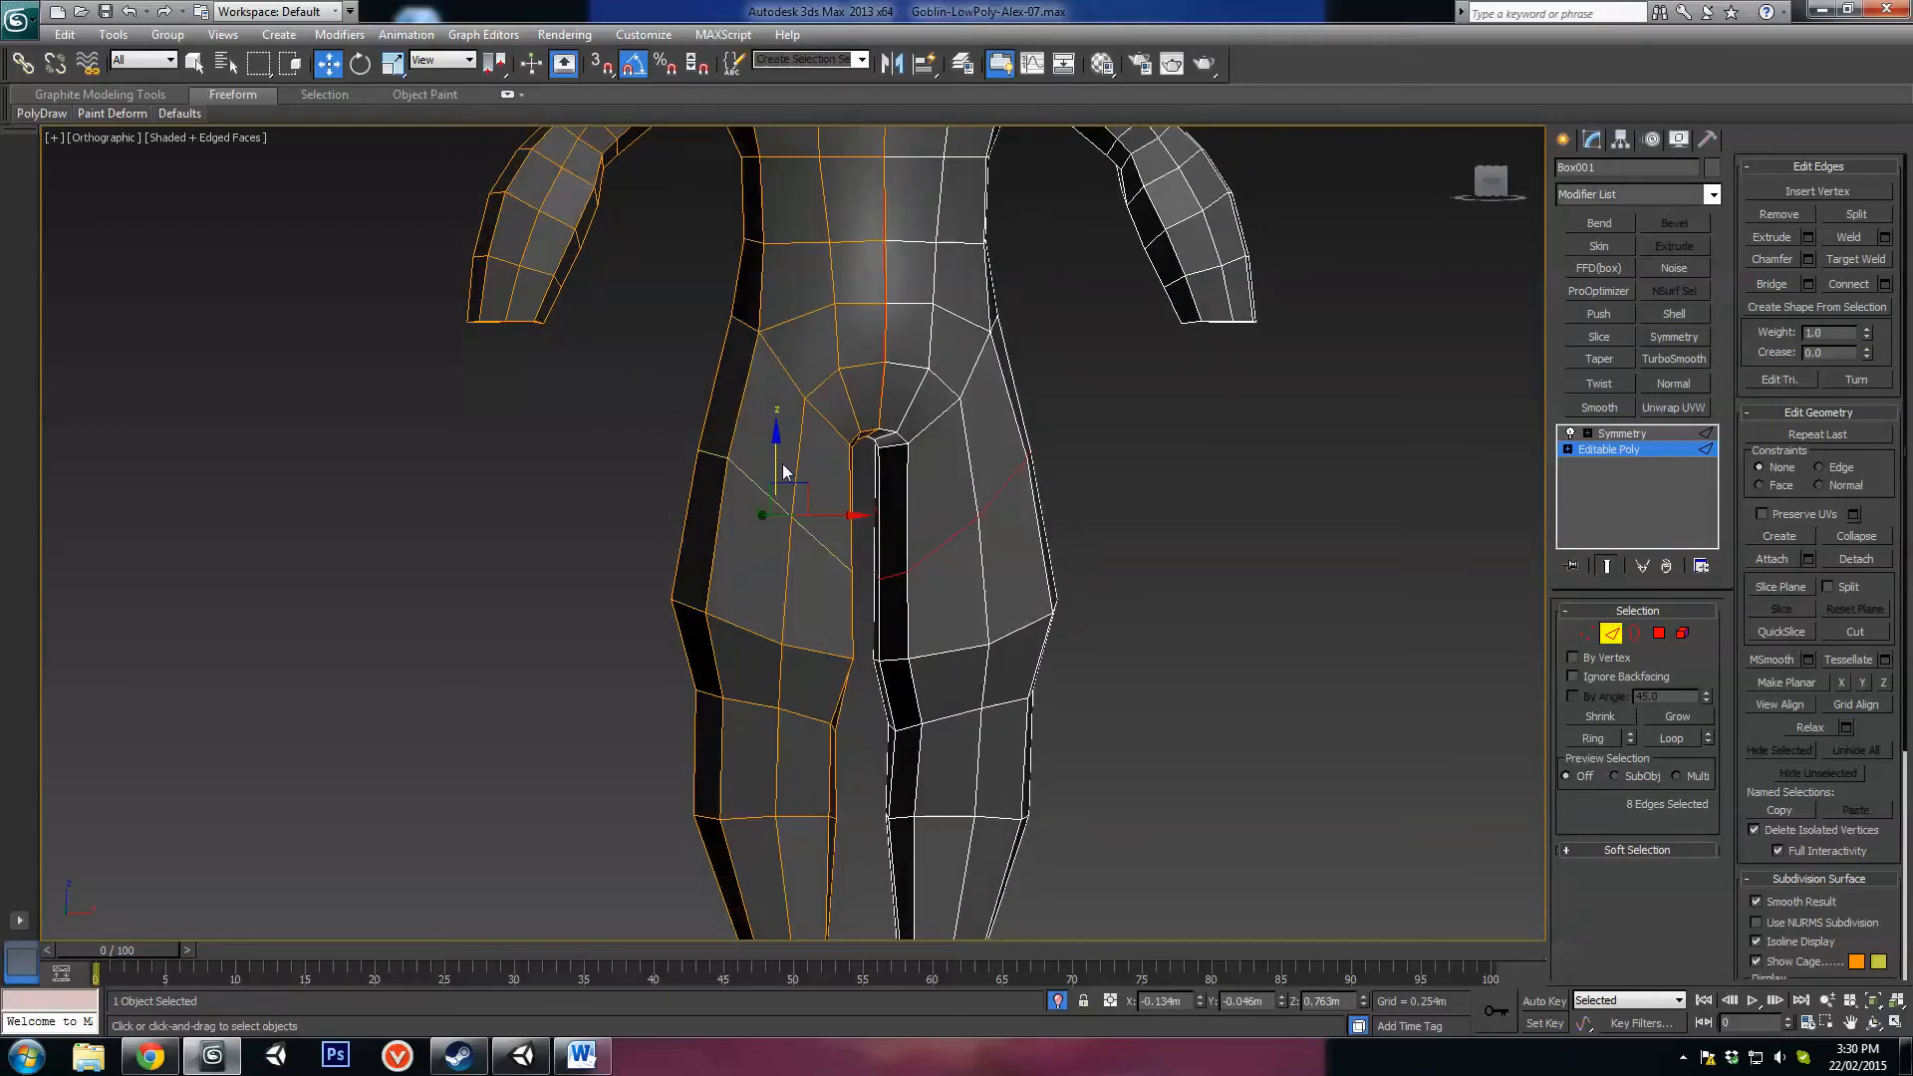
left_click_drag(777, 459, 776, 419)
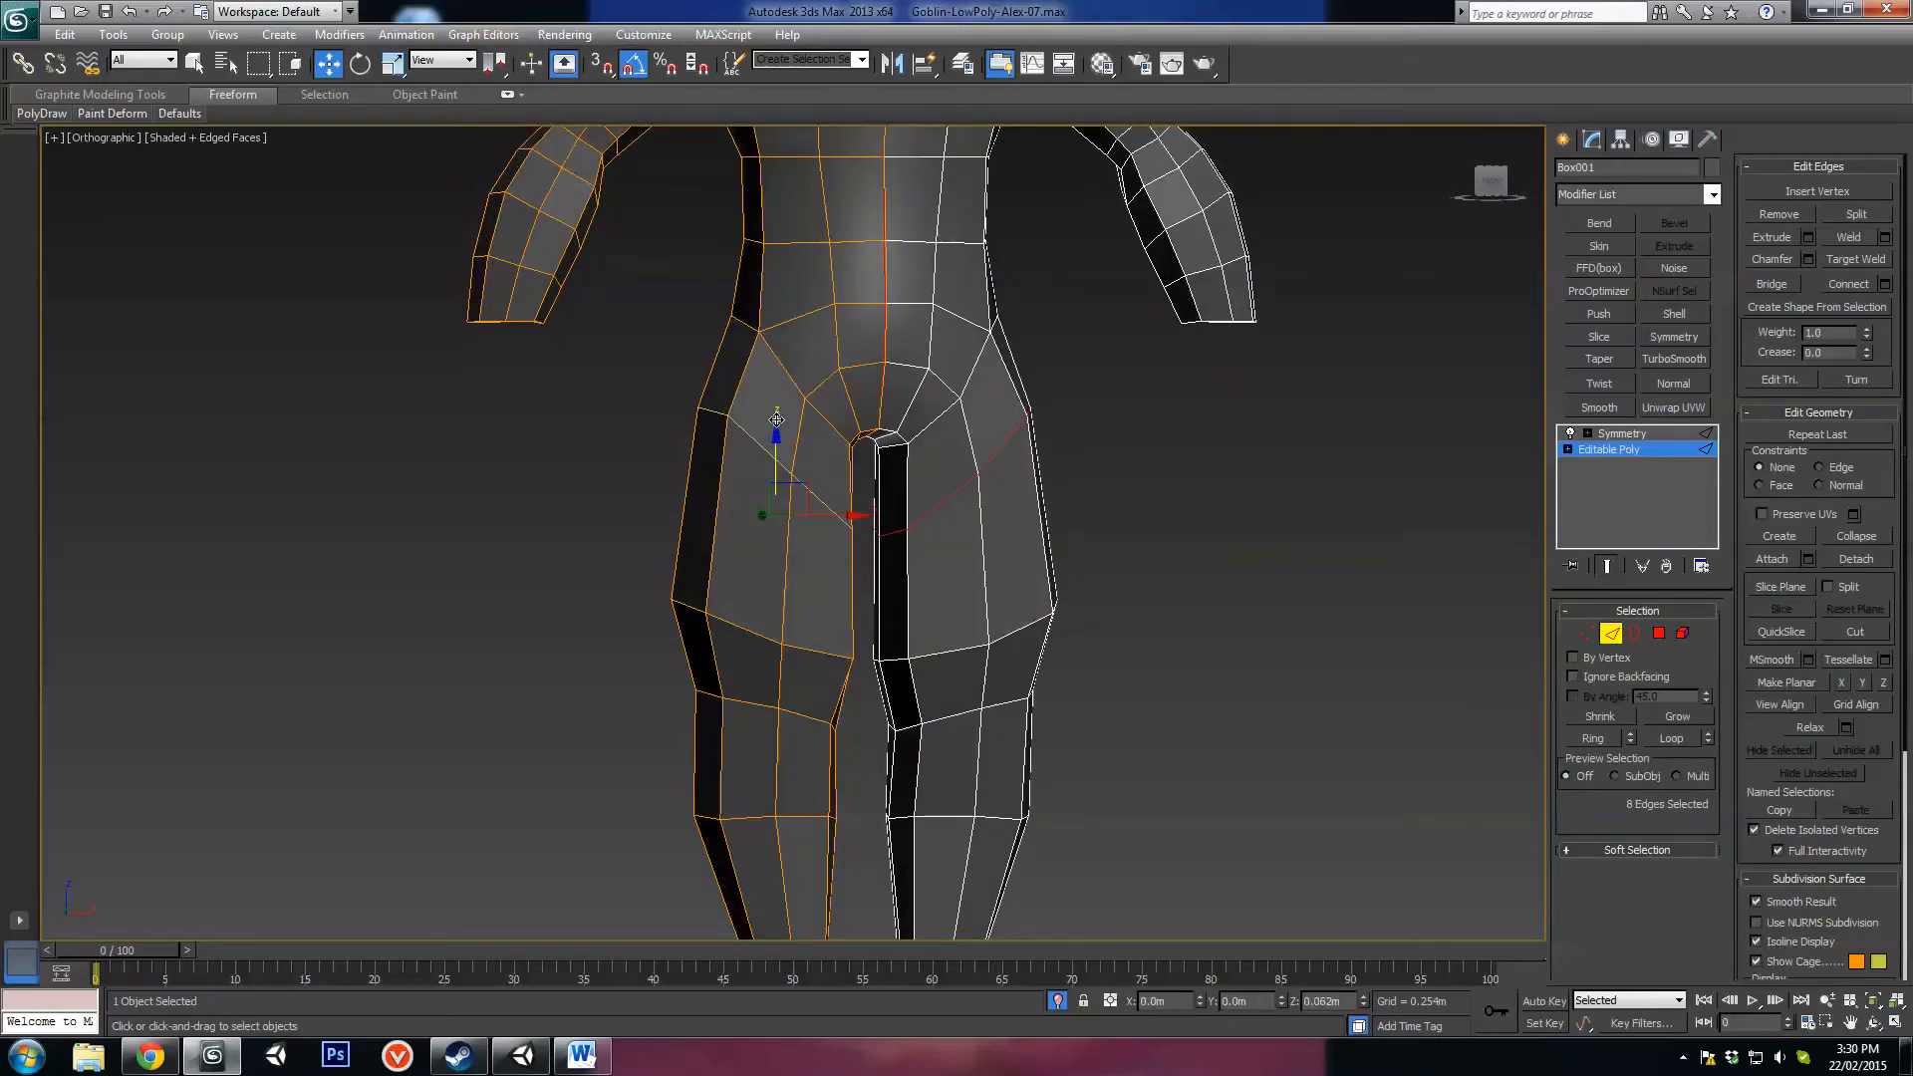
Step: Add an edge loop around the thigh between the raised loop and the knee, and scale it to round the thigh
left_click(791, 560)
left_click(1591, 738)
middle_click_drag(973, 577, 813, 501, "alt")
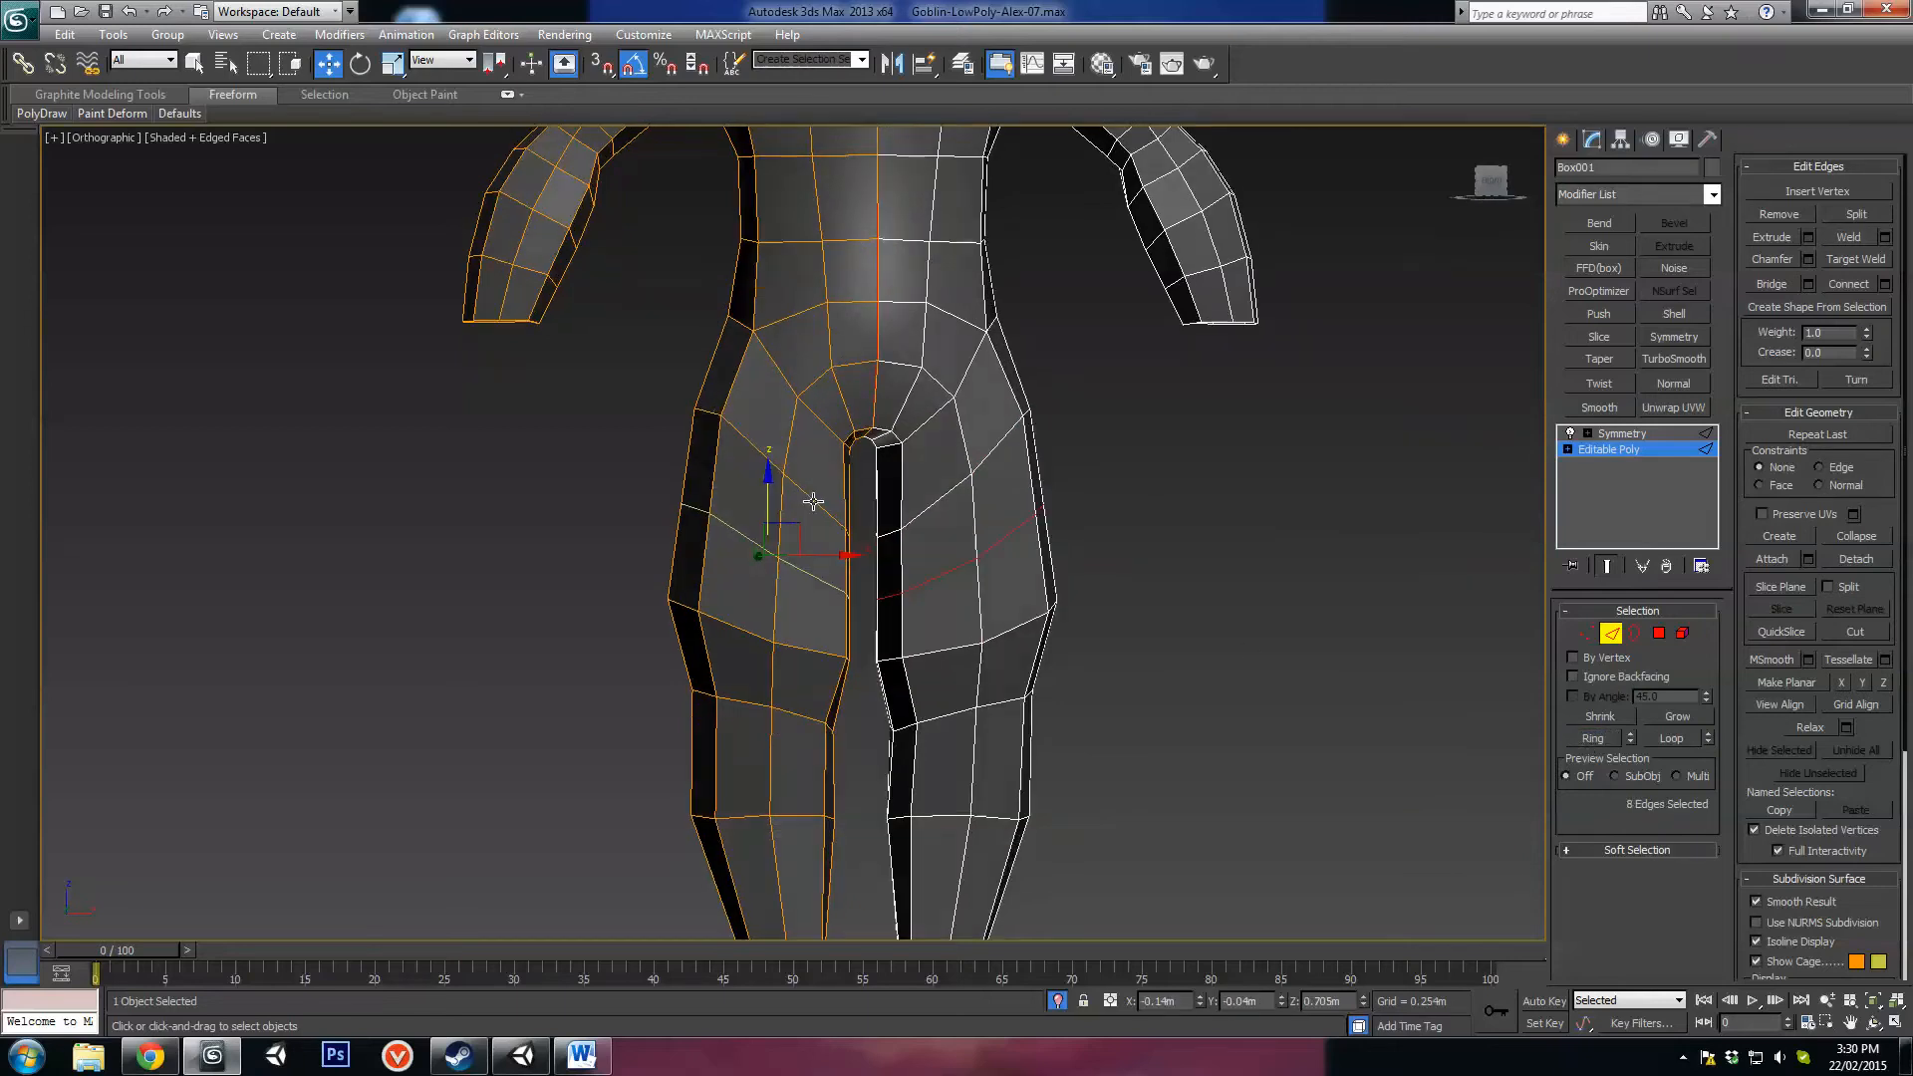
key("r")
left_click_drag(768, 568, 799, 539)
key("w")
scroll(848, 551, "up", 2)
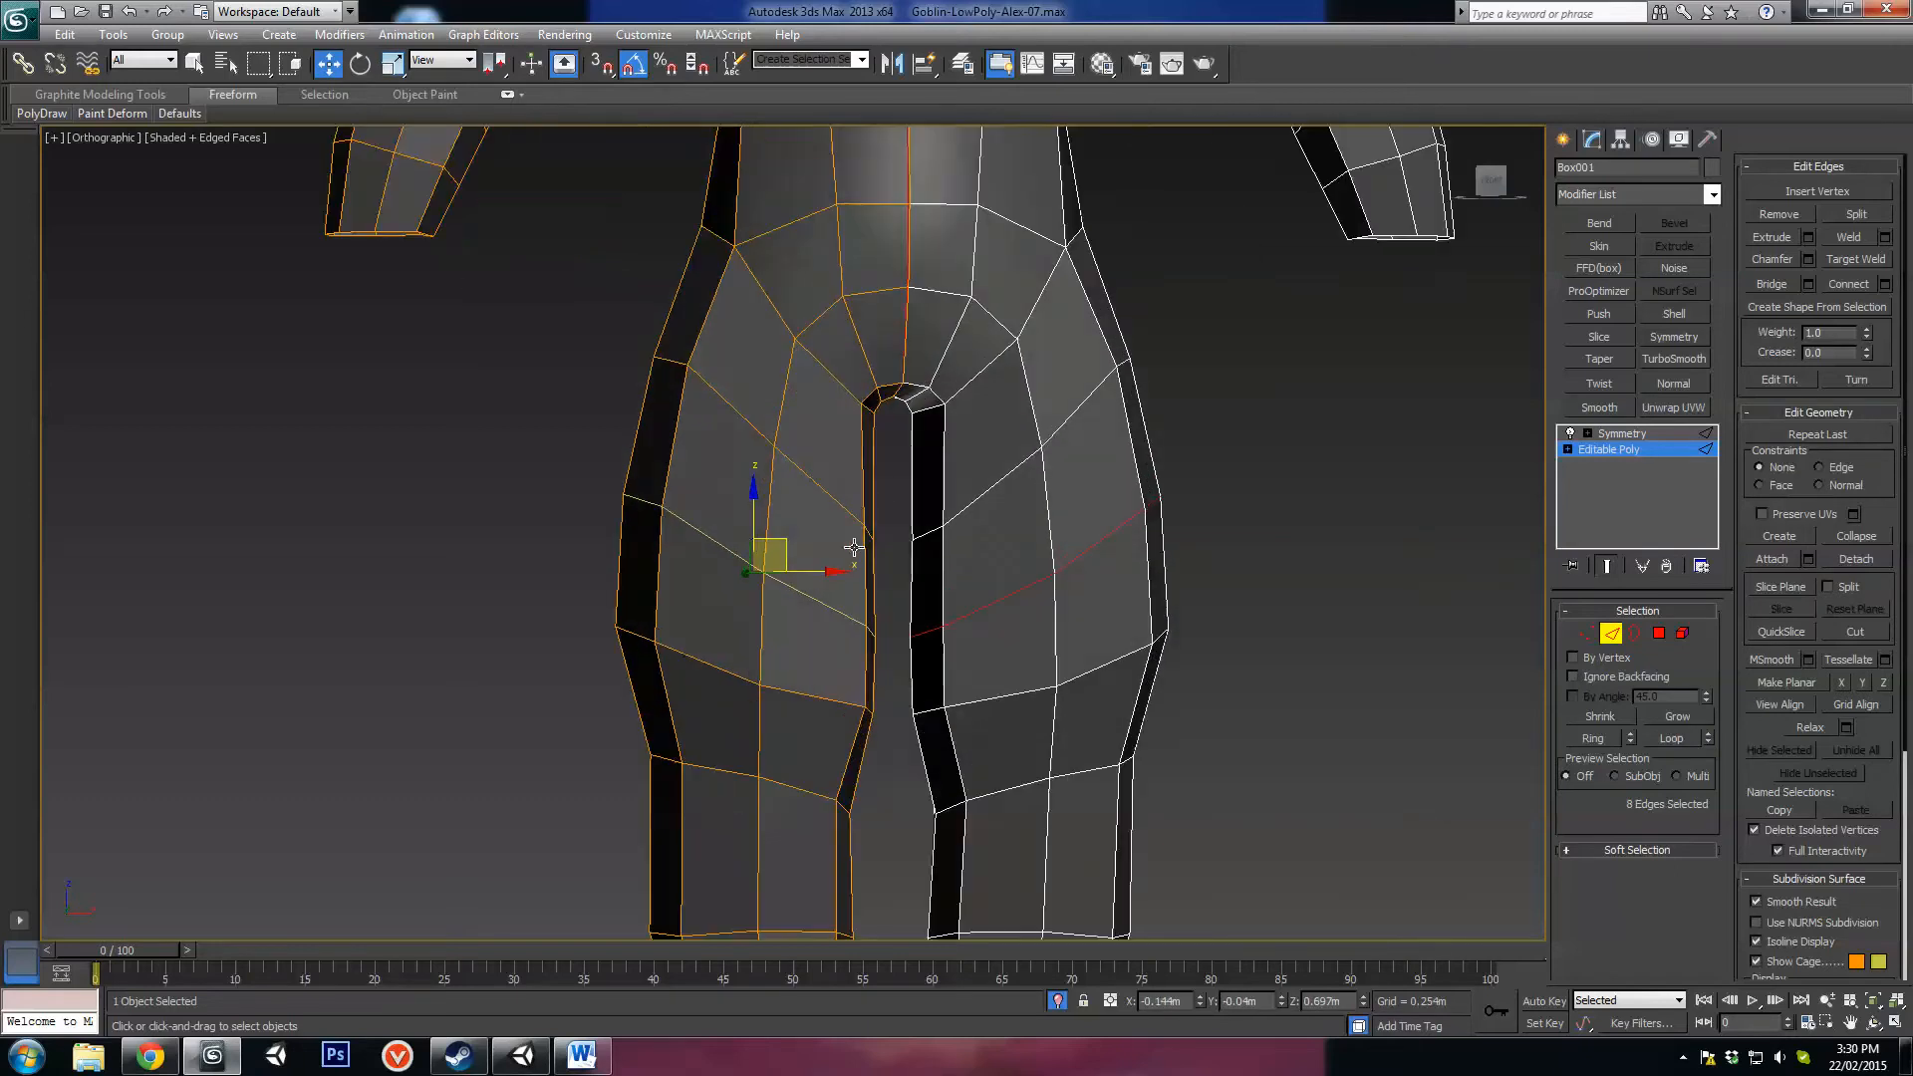
Step: In the front view, shift the four inner thigh-top vertices and the three inner thigh vertices below them slightly toward the body's center
scroll(873, 483, "down", 3)
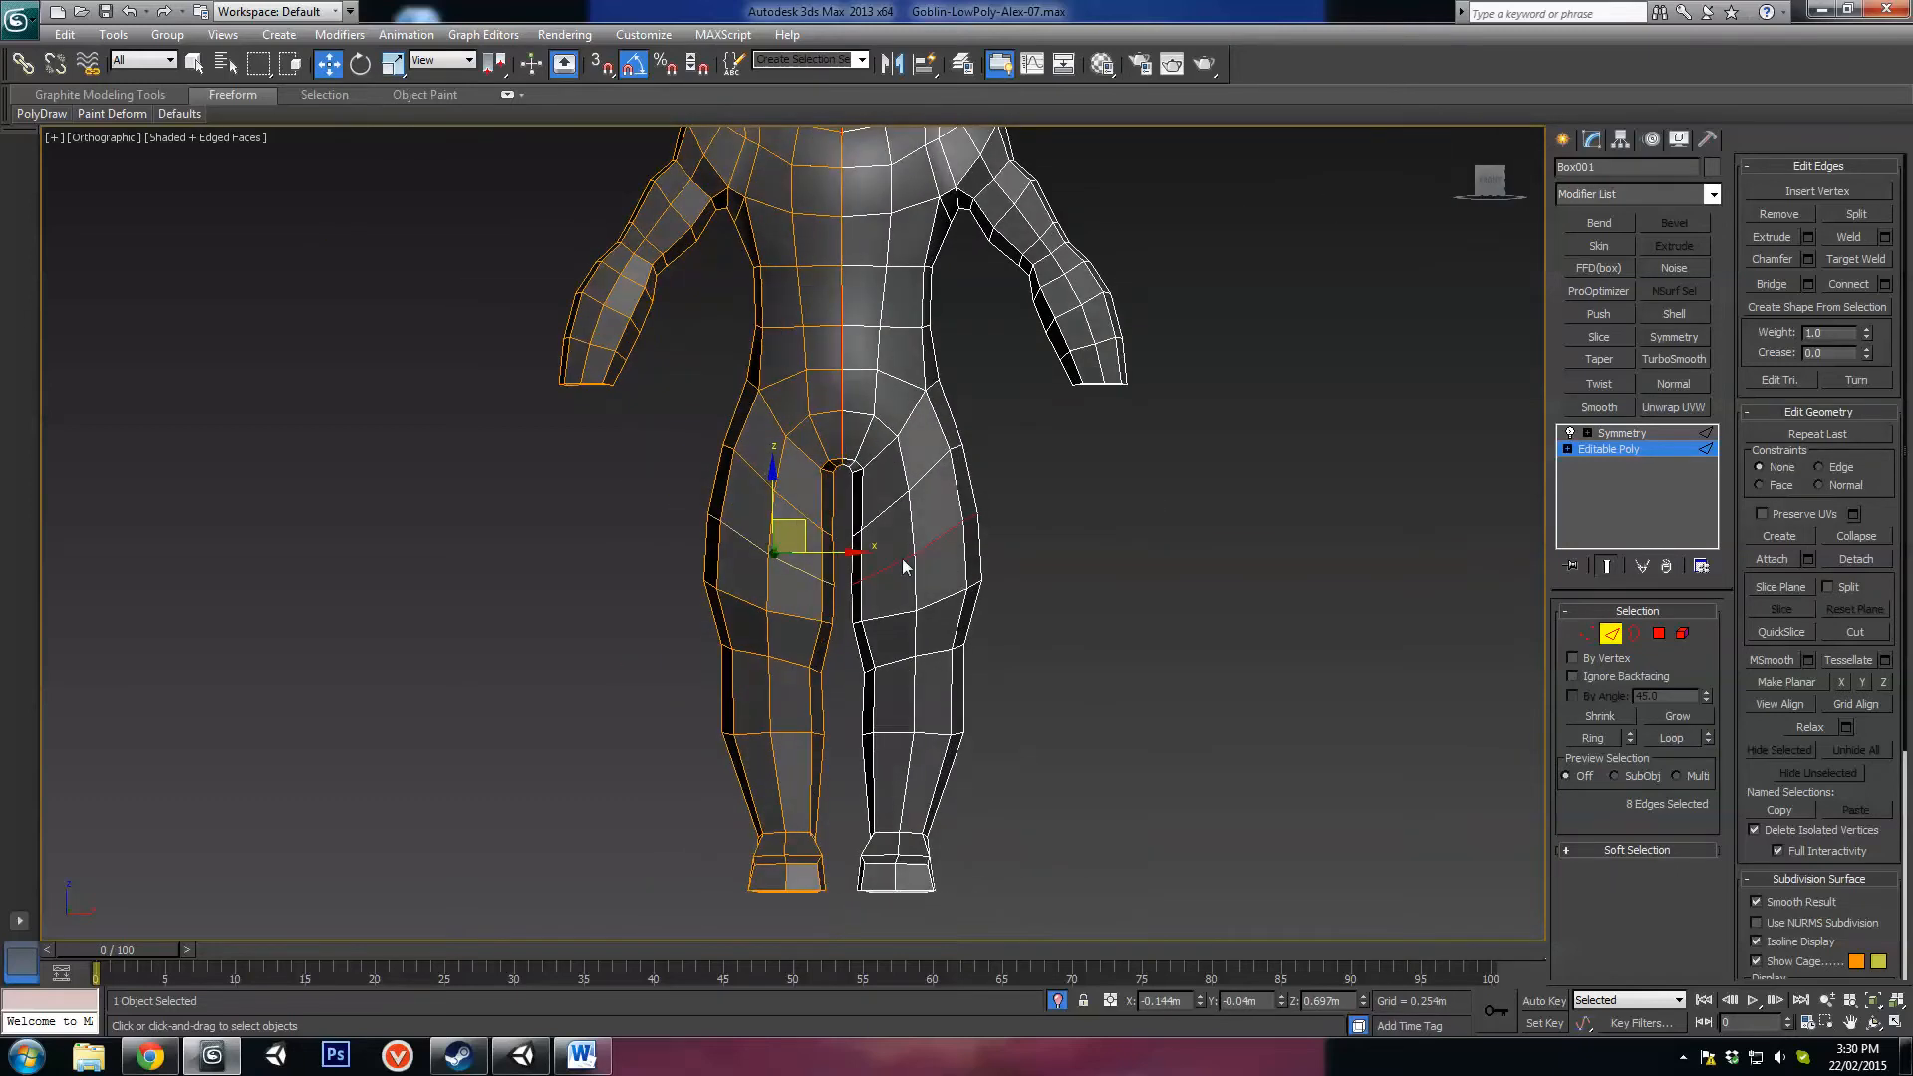
middle_click_drag(835, 547, 871, 550)
key("f")
key("z")
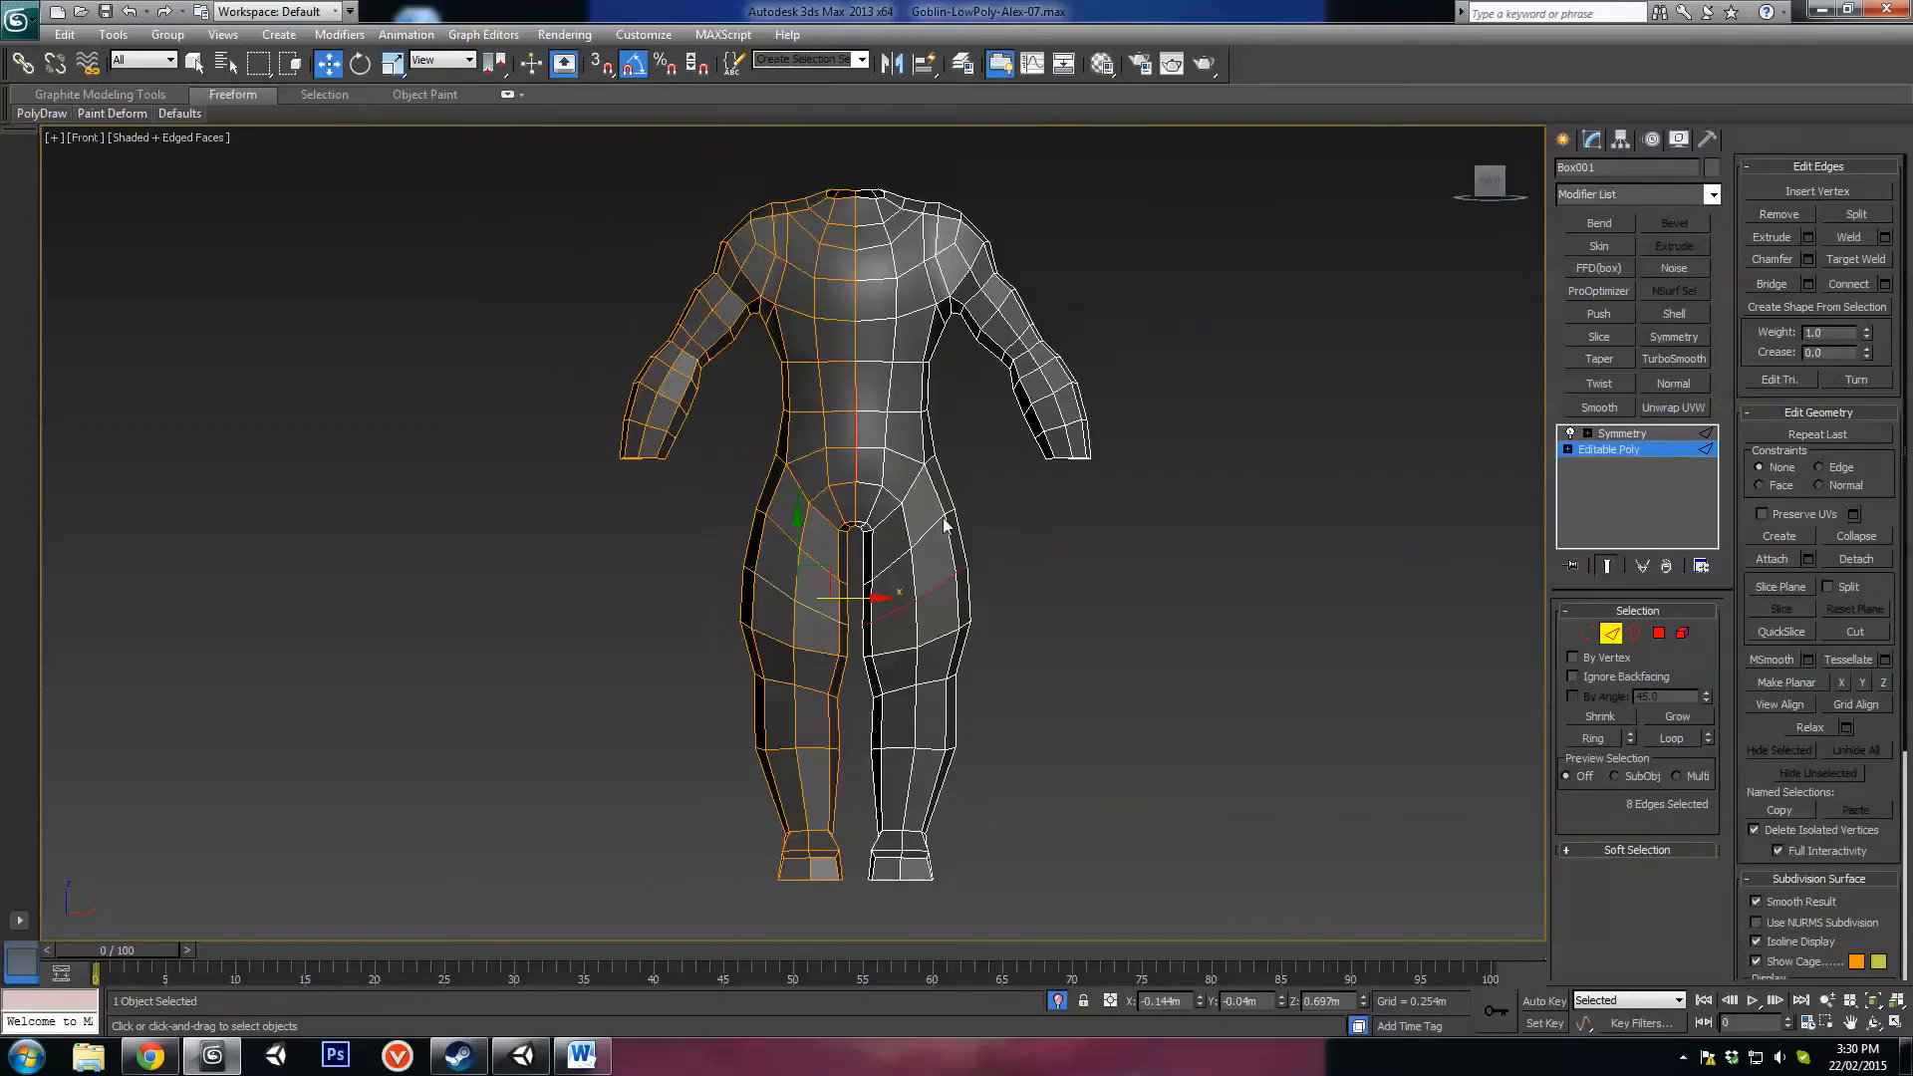
scroll(945, 528, "up", 3)
middle_click_drag(938, 608, 965, 453)
scroll(835, 475, "up", 2)
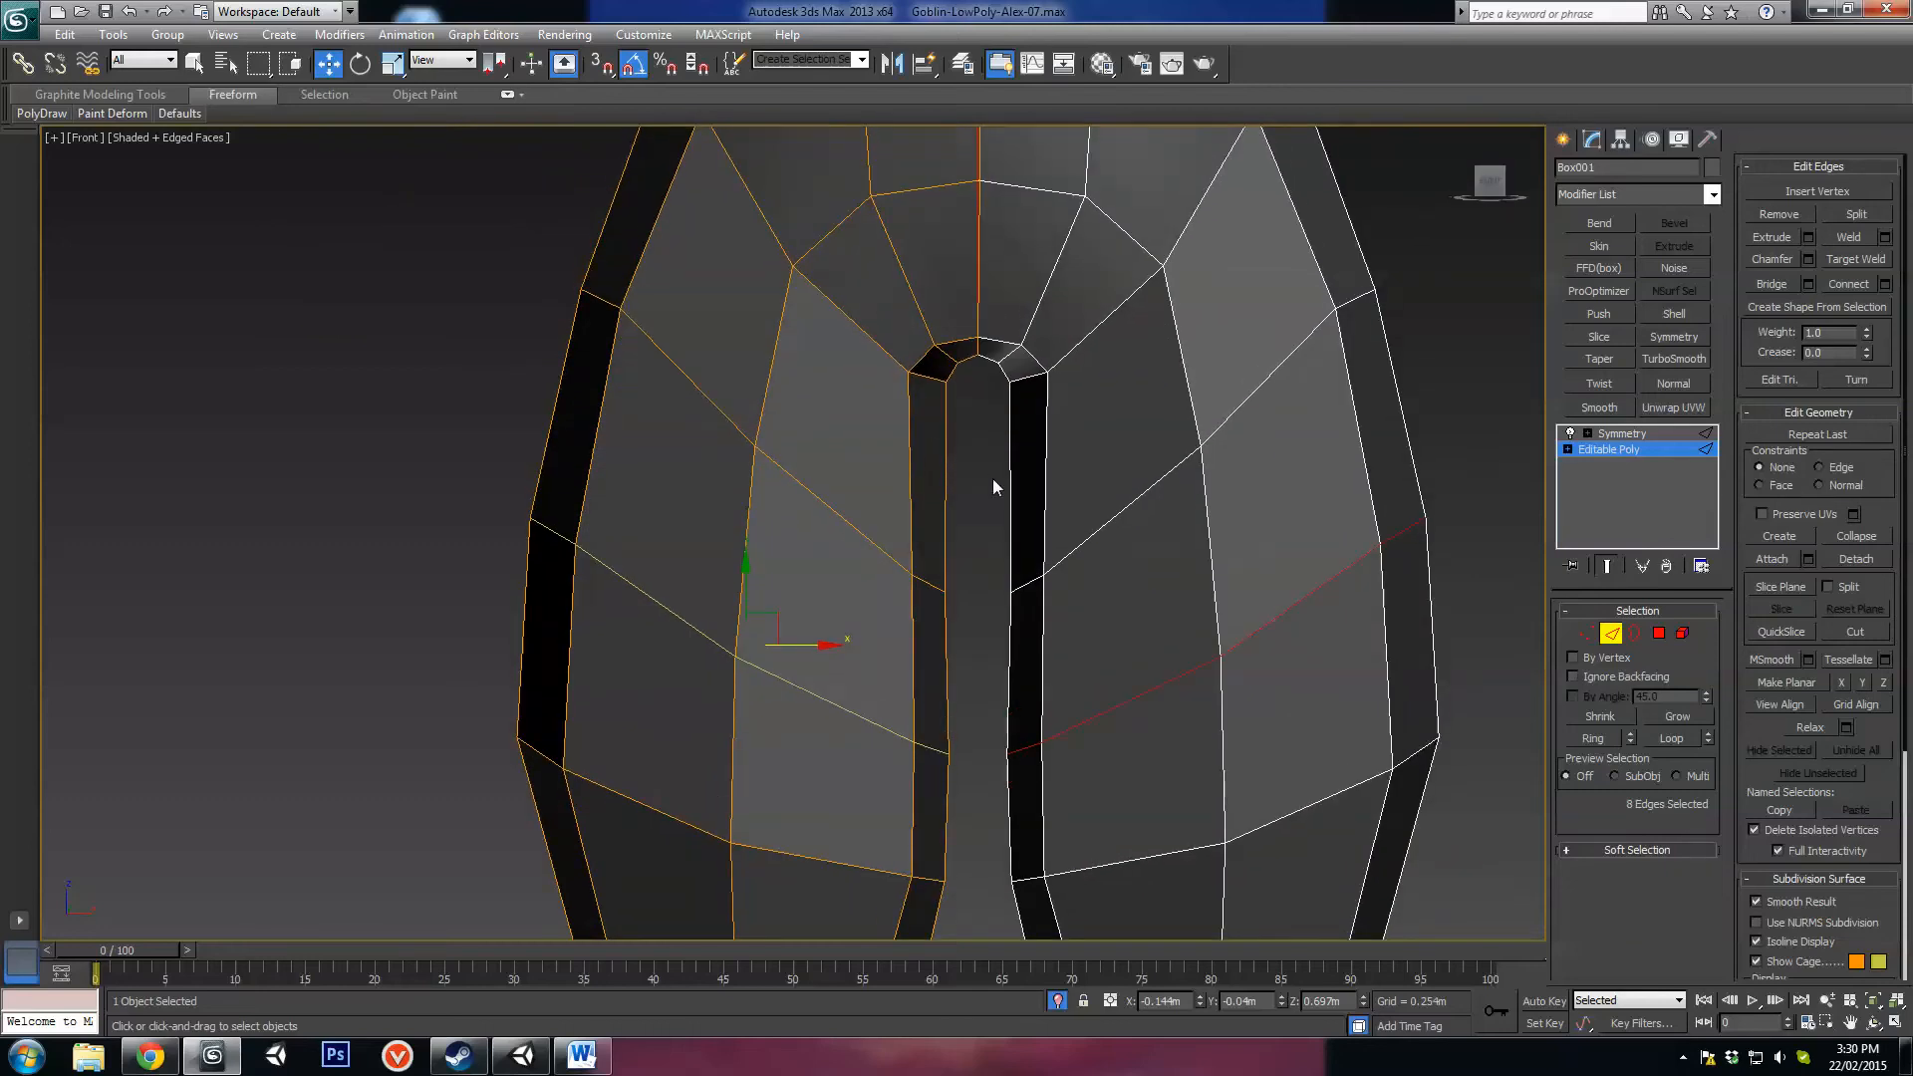
key("1")
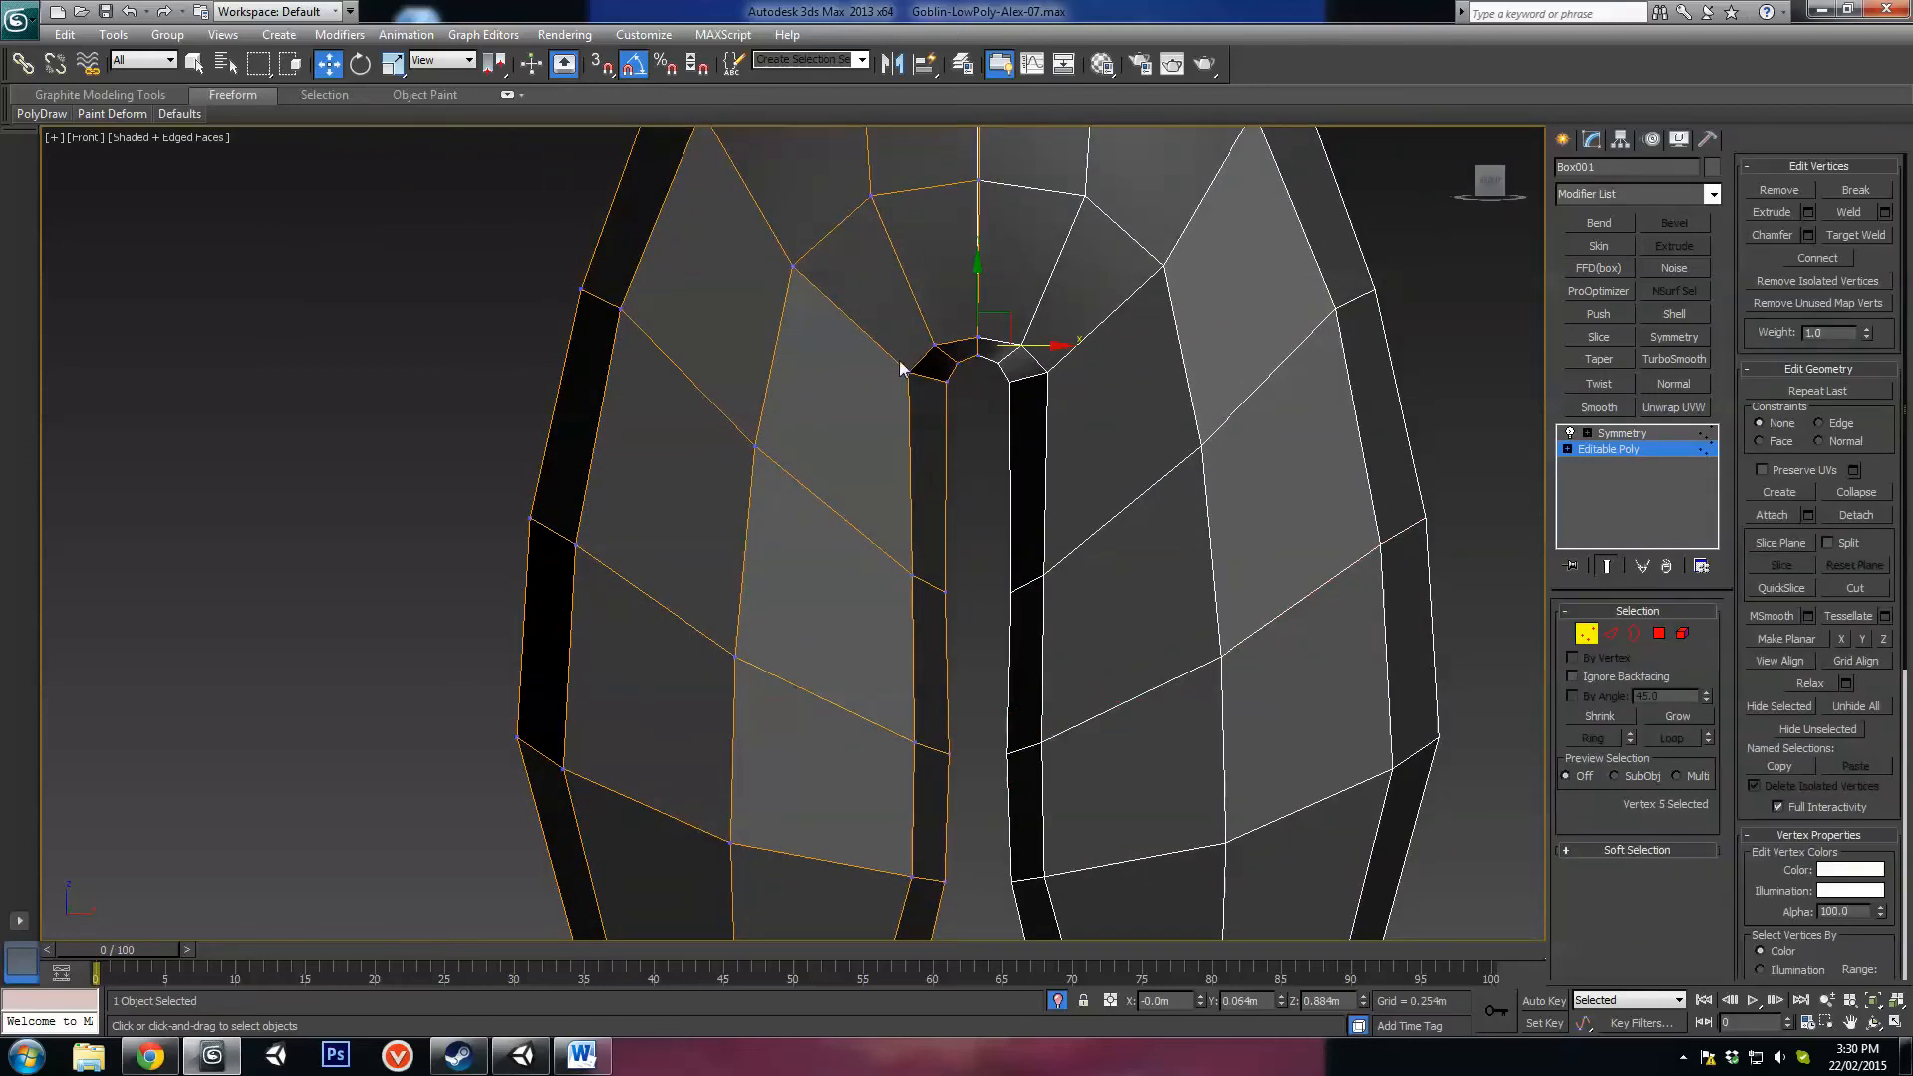
left_click_drag(967, 366, 982, 335)
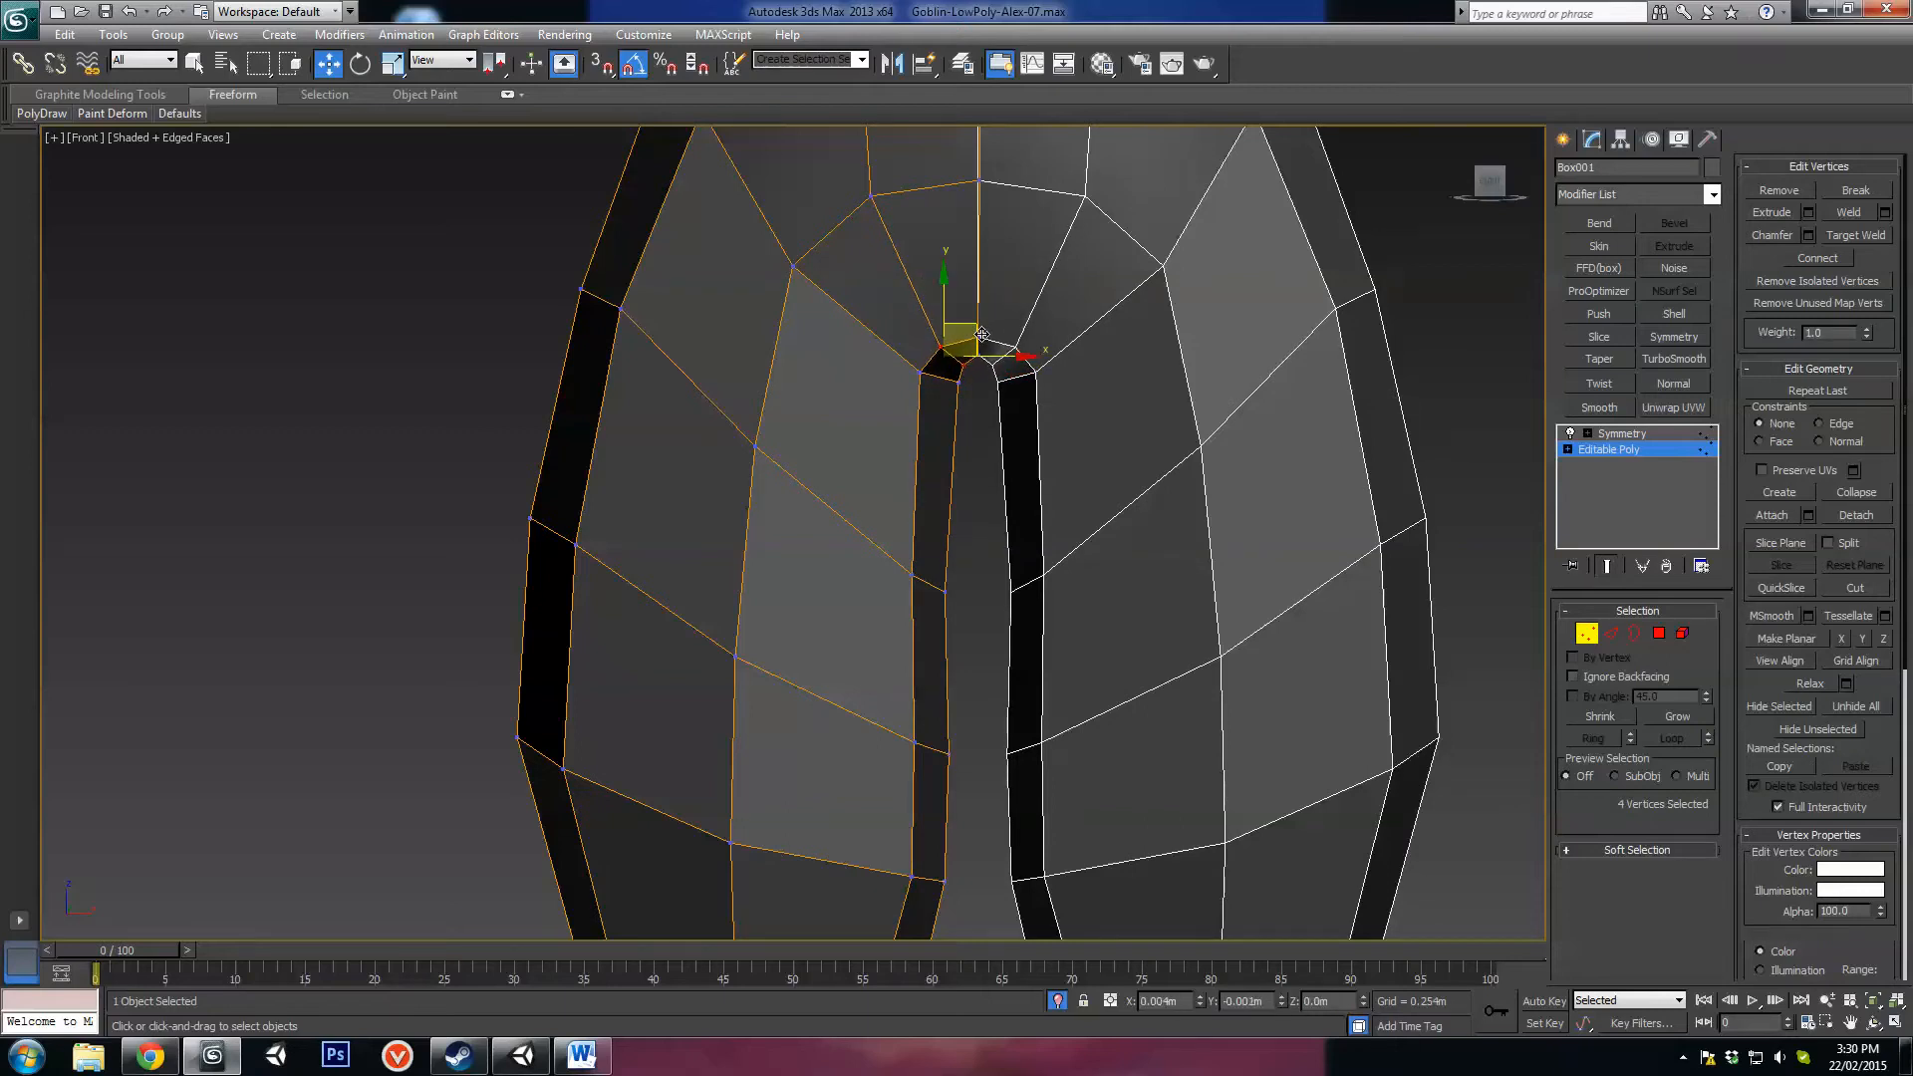
left_click_drag(874, 608, 972, 545)
scroll(798, 428, "down", 4)
middle_click_drag(797, 420, 795, 459)
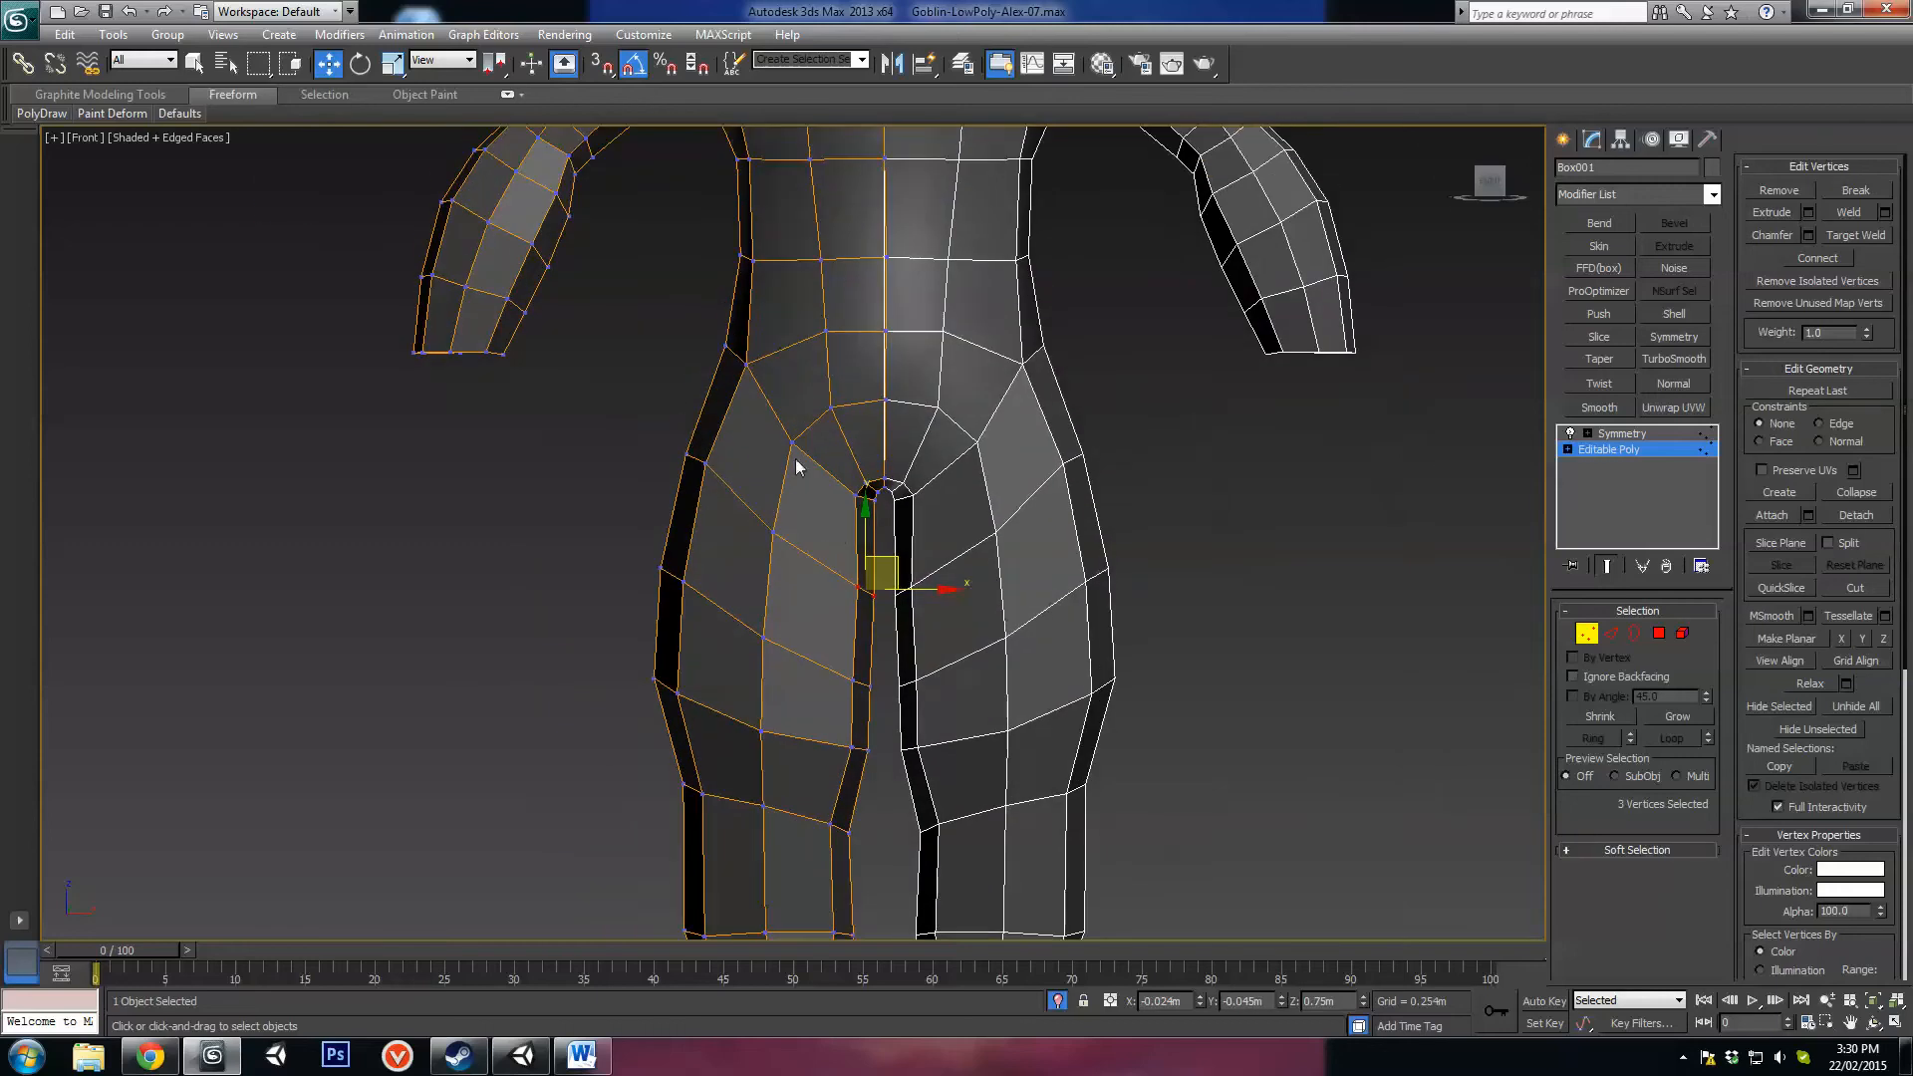
Step: Add an edge loop around the lower leg midway between the calf and the ankle, and adjust its scale
middle_click_drag(963, 669, 957, 451)
scroll(946, 613, "down", 2)
middle_click_drag(903, 610, 917, 576)
scroll(900, 591, "up", 1)
scroll(1392, 709, "up", 3)
left_click(1611, 633)
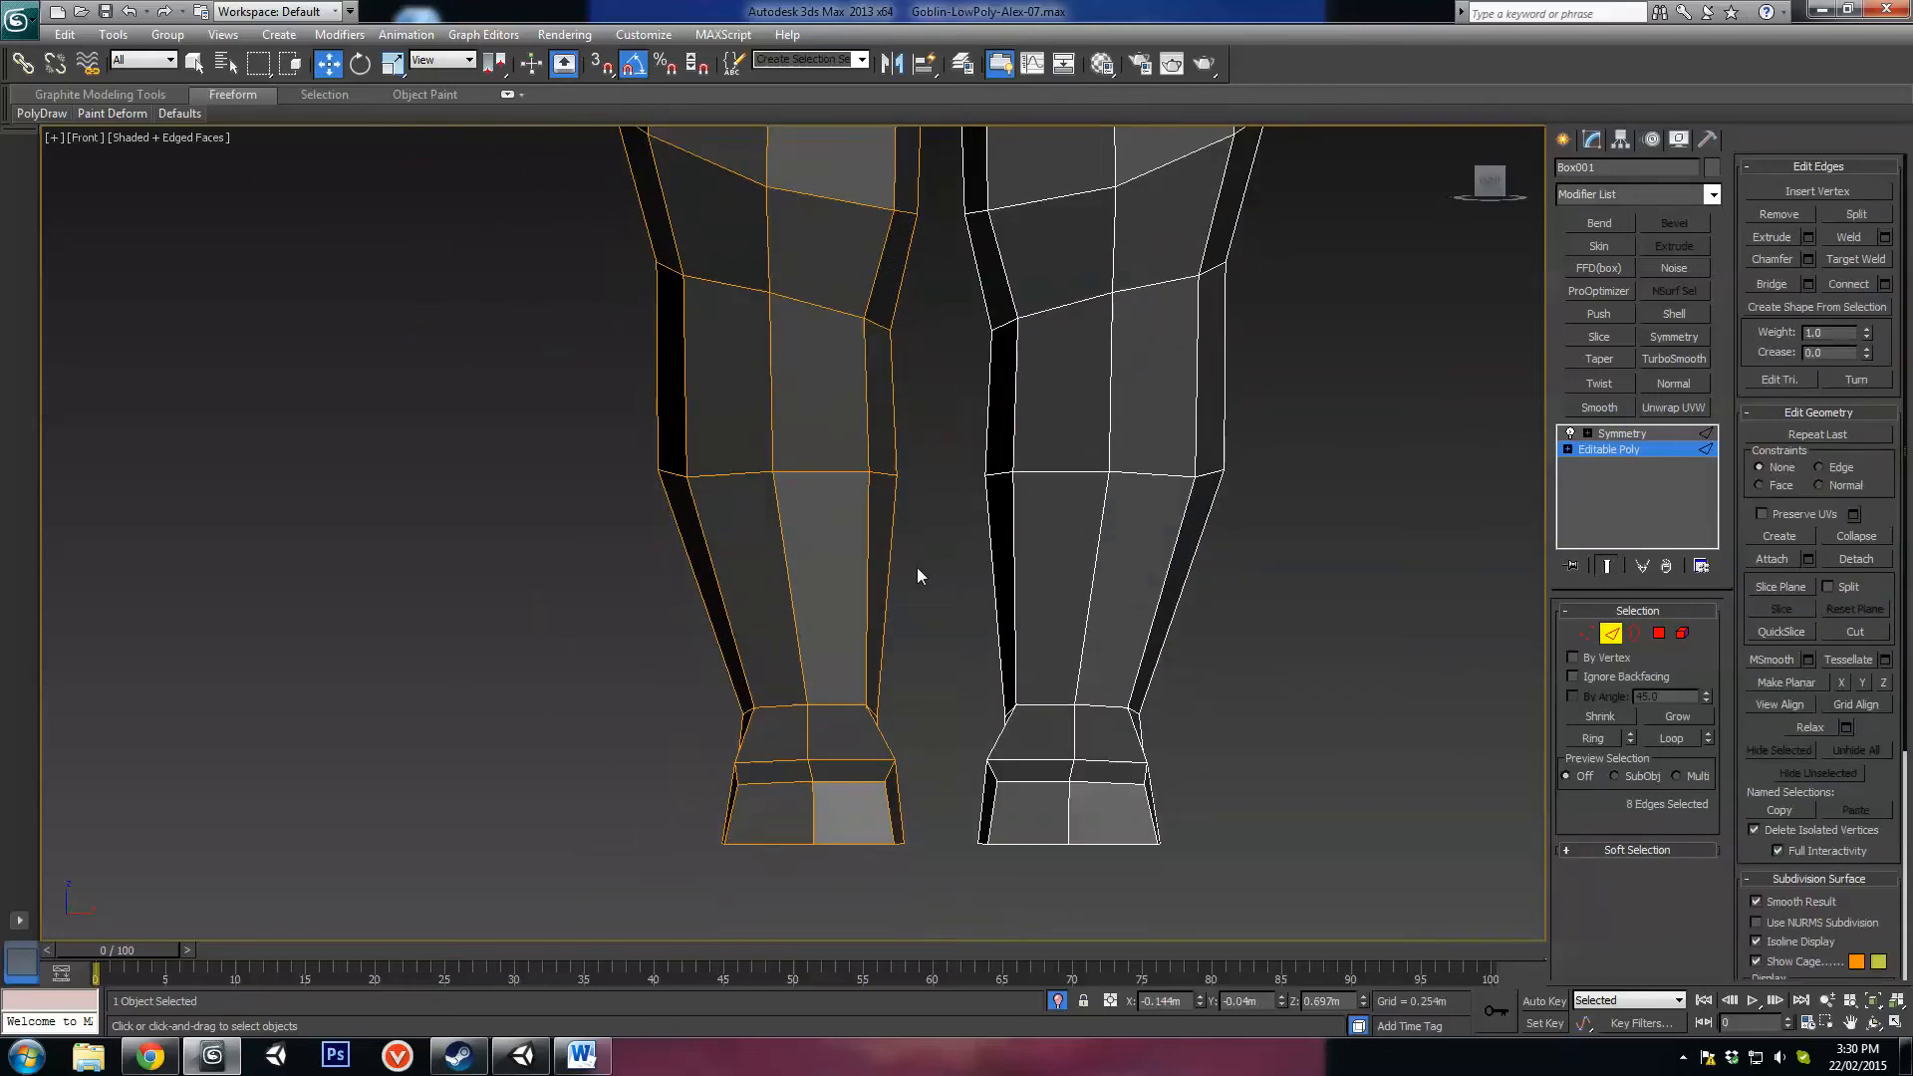
key("r")
left_click_drag(803, 585, 805, 608)
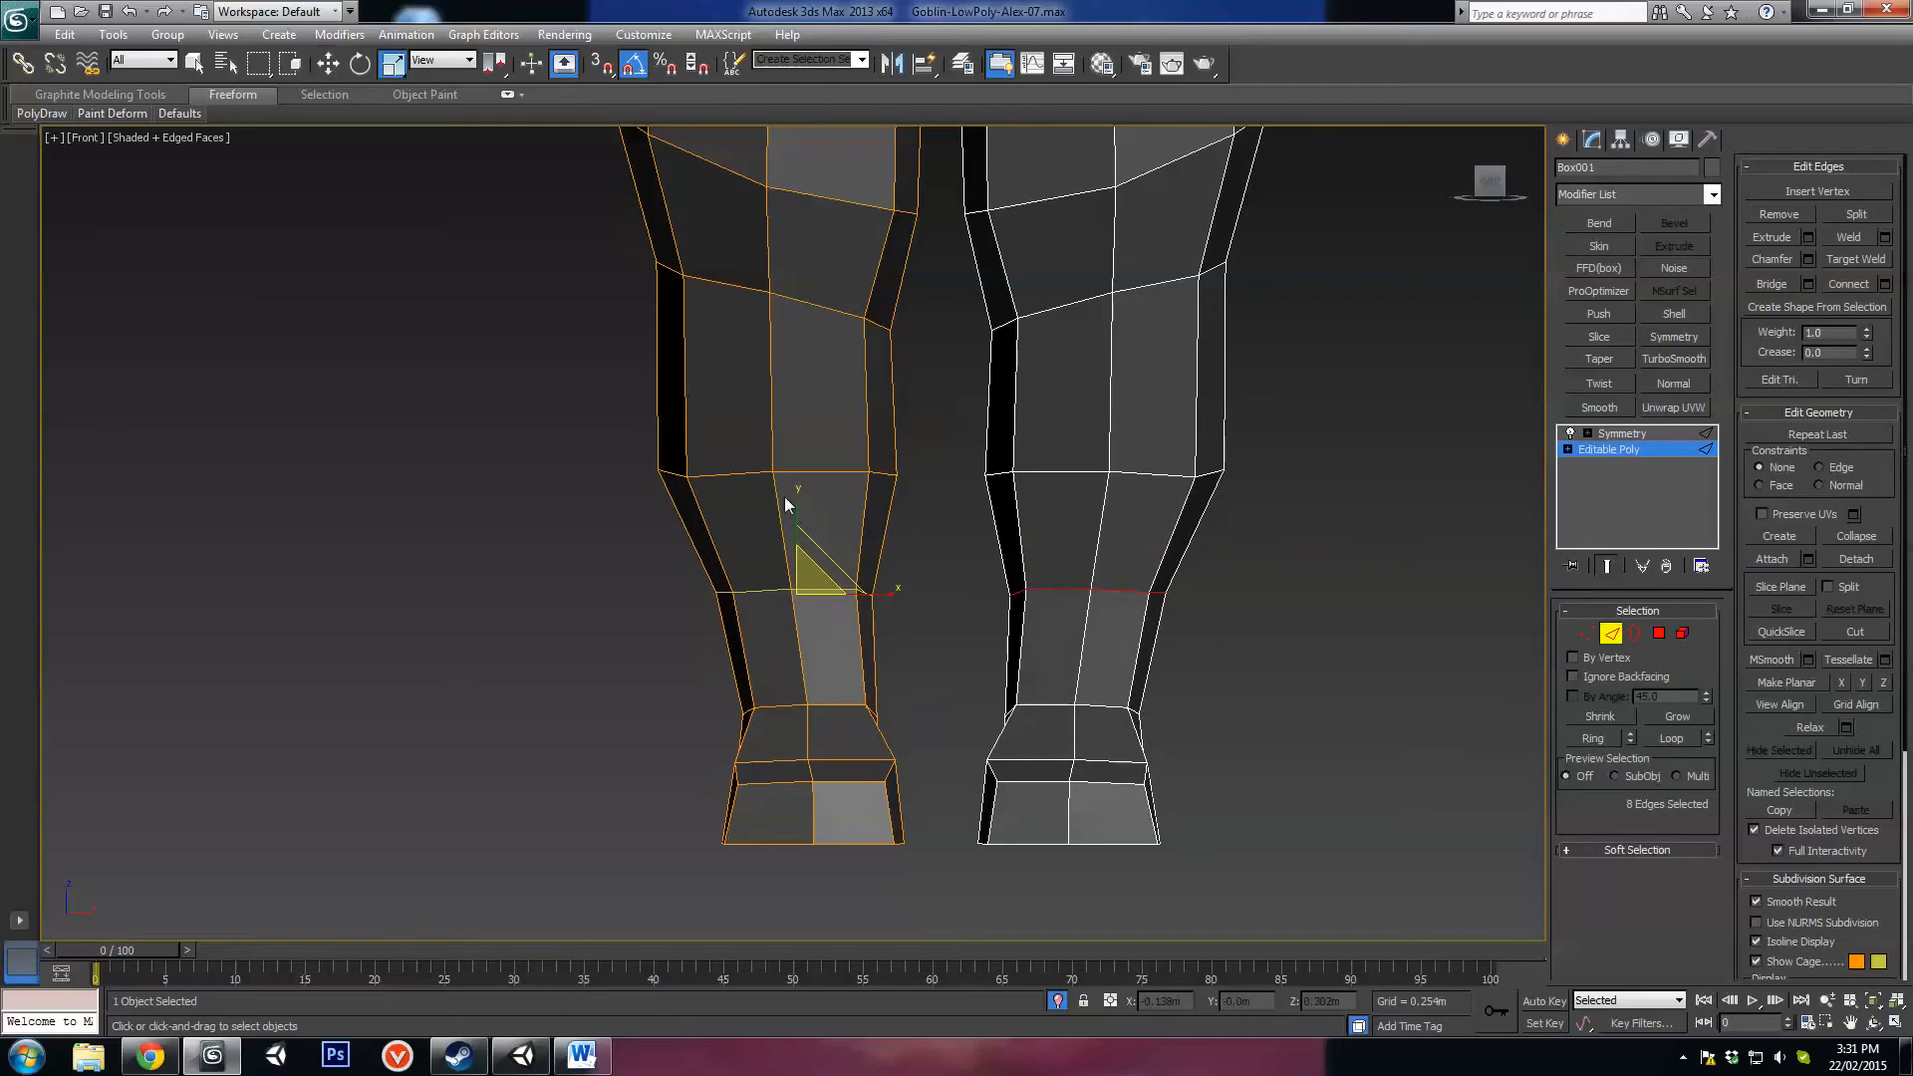
Step: Add another edge loop around the calf and even out the spacing of the neighboring calf loops
double_click(807, 470)
left_click_drag(809, 467, 795, 380)
key("w")
key("r")
Step: Connect the six lengthwise foot edges between the ankle and the toe to add a crosswise cut over the instep
scroll(942, 532, "down", 5)
middle_click_drag(942, 532, 945, 448, "alt")
scroll(945, 449, "down", 3)
middle_click_drag(970, 512, 907, 525, "alt")
scroll(975, 598, "up", 5)
middle_click_drag(910, 681, 897, 762)
scroll(845, 662, "up", 2)
left_click(845, 694)
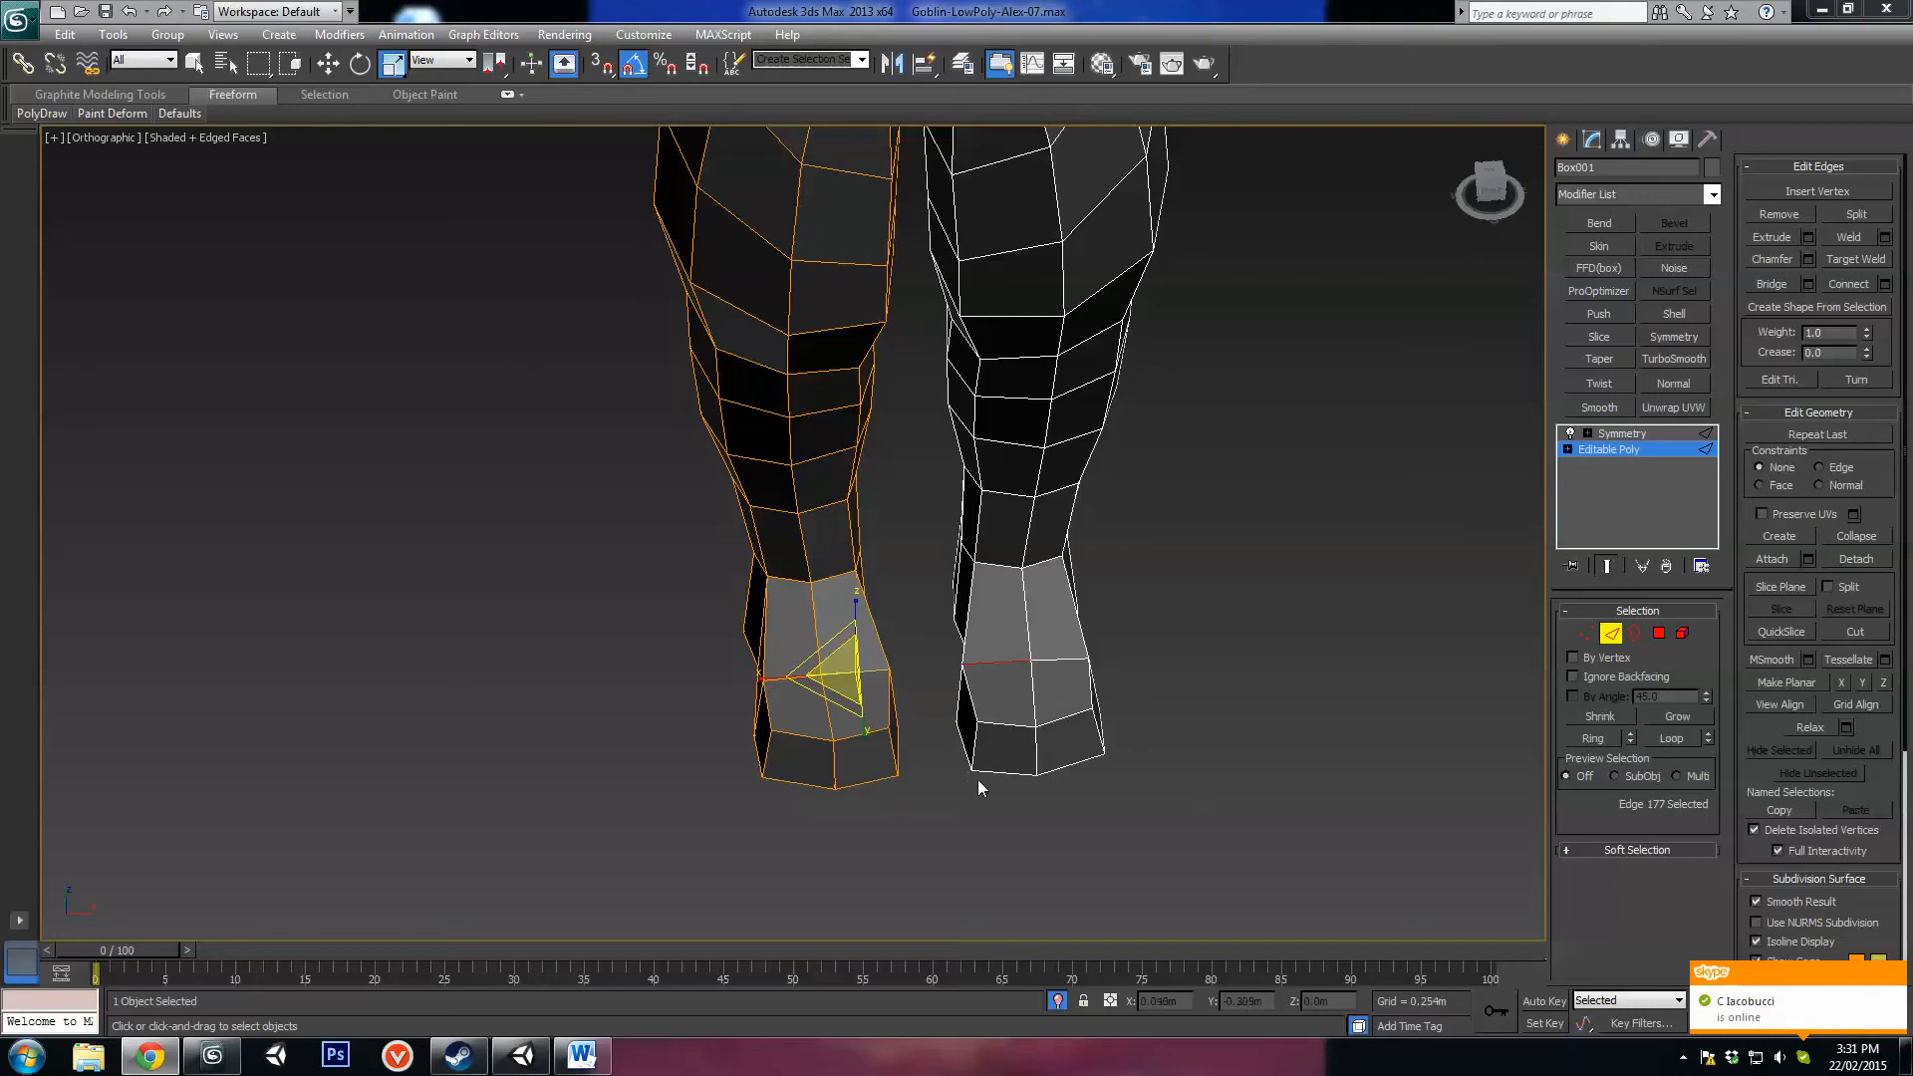
middle_click_drag(980, 787, 1196, 687, "alt")
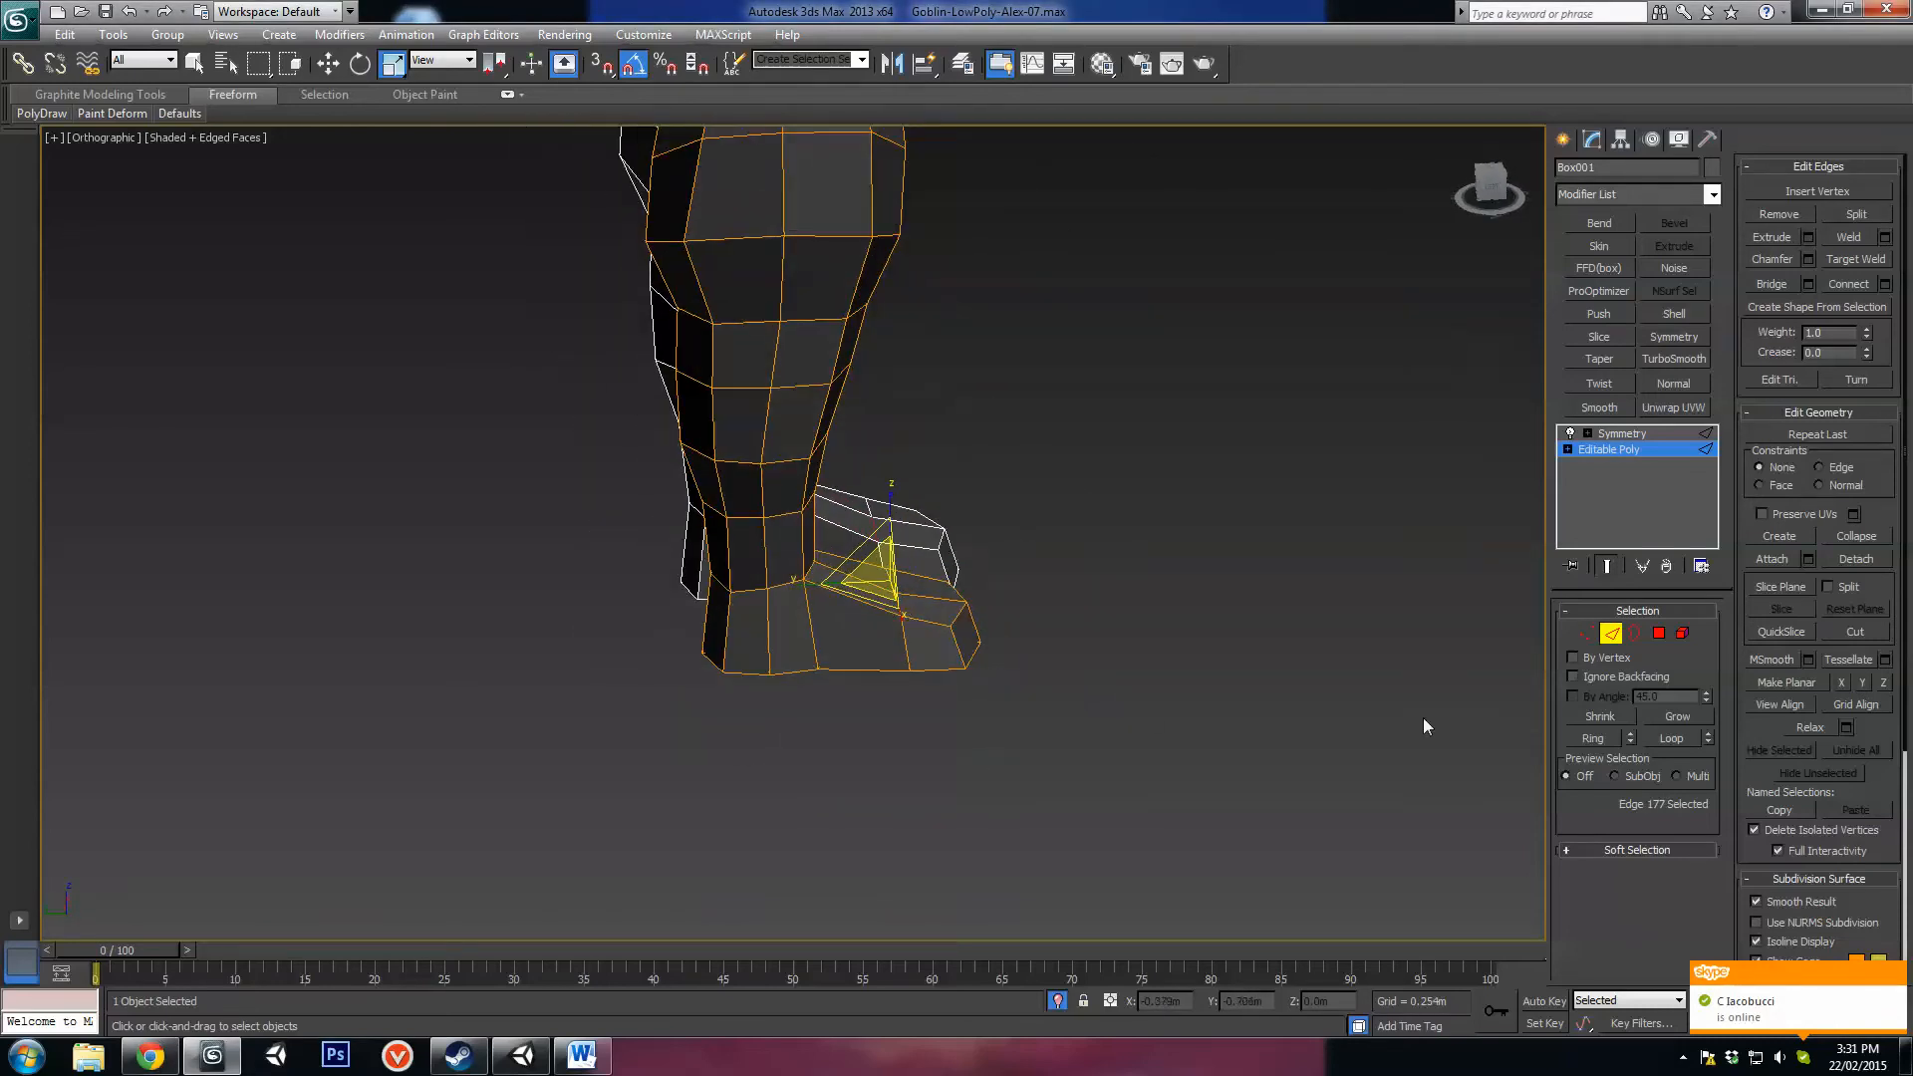
scroll(965, 654, "up", 2)
middle_click_drag(1032, 618, 888, 709, "alt")
scroll(927, 667, "up", 2)
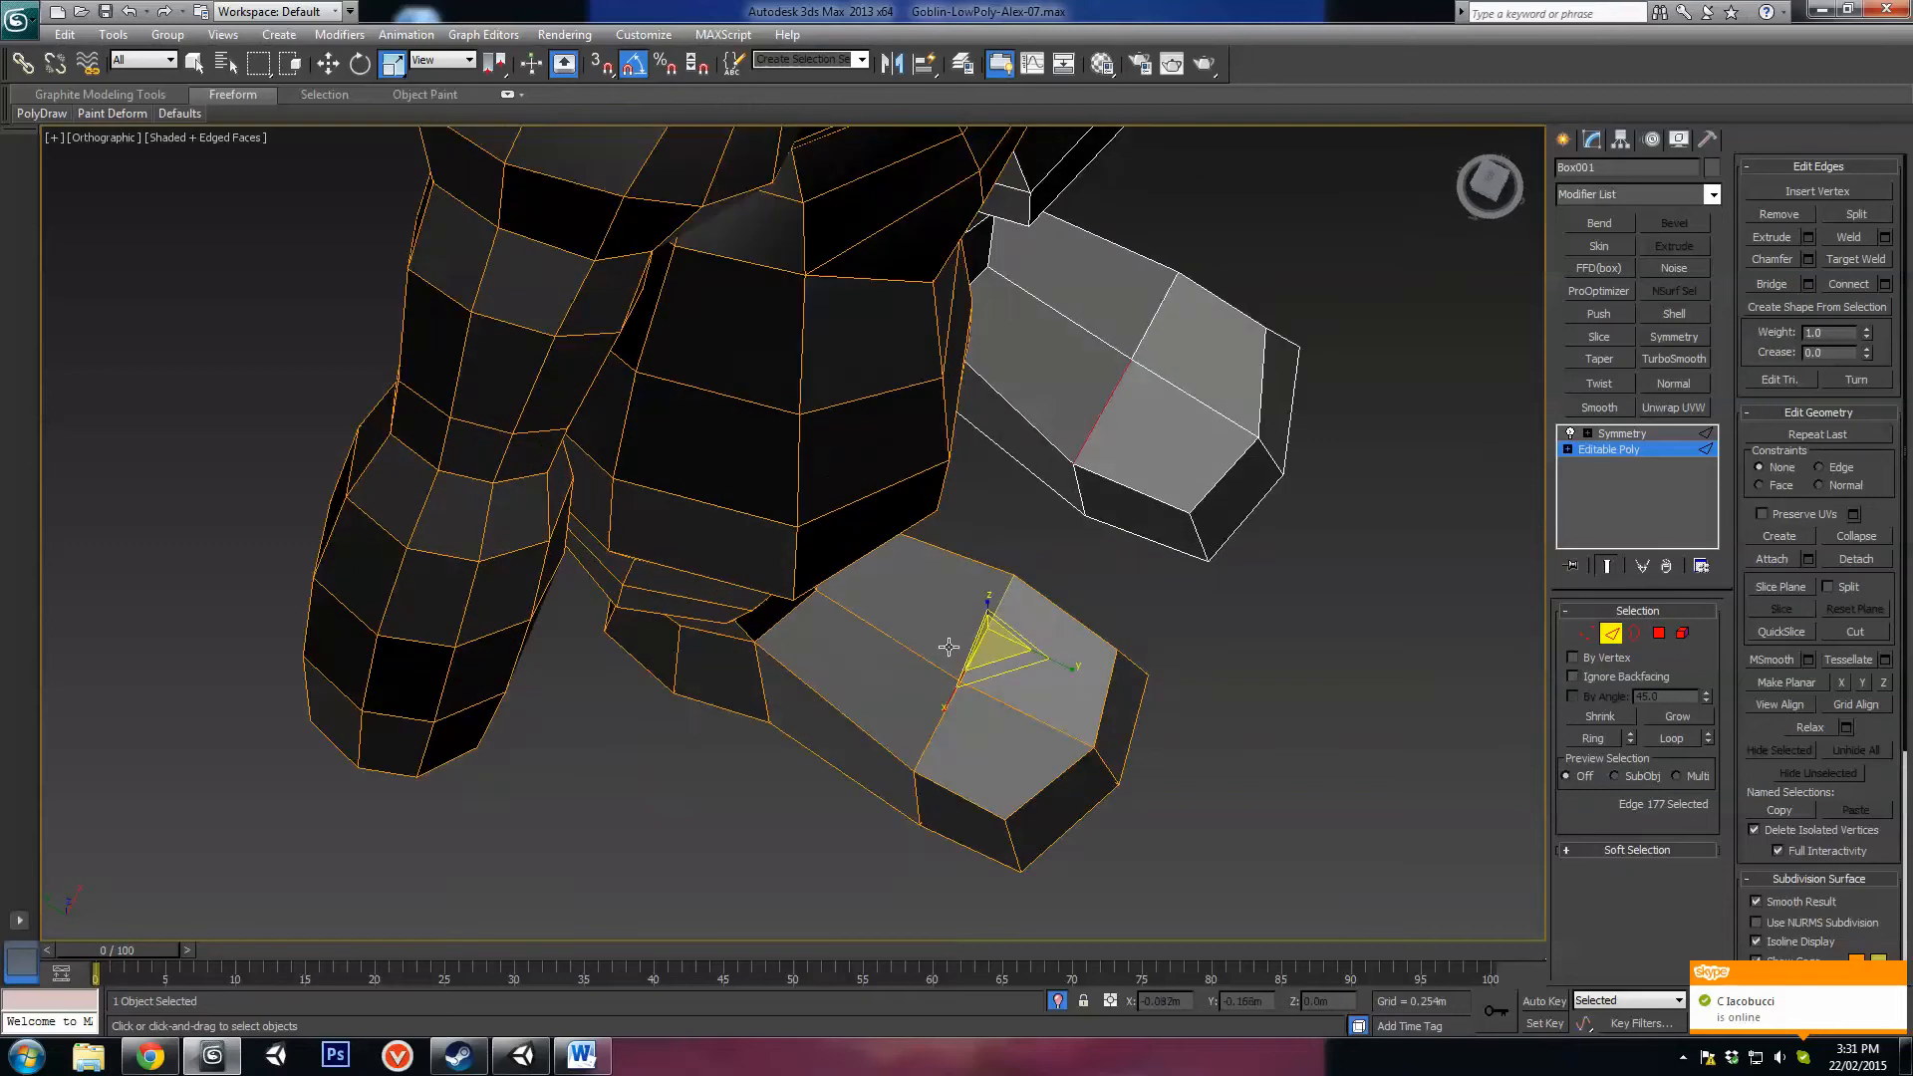
middle_click_drag(947, 649, 971, 588, "alt")
scroll(882, 534, "down", 2)
left_click_drag(866, 778, 866, 777)
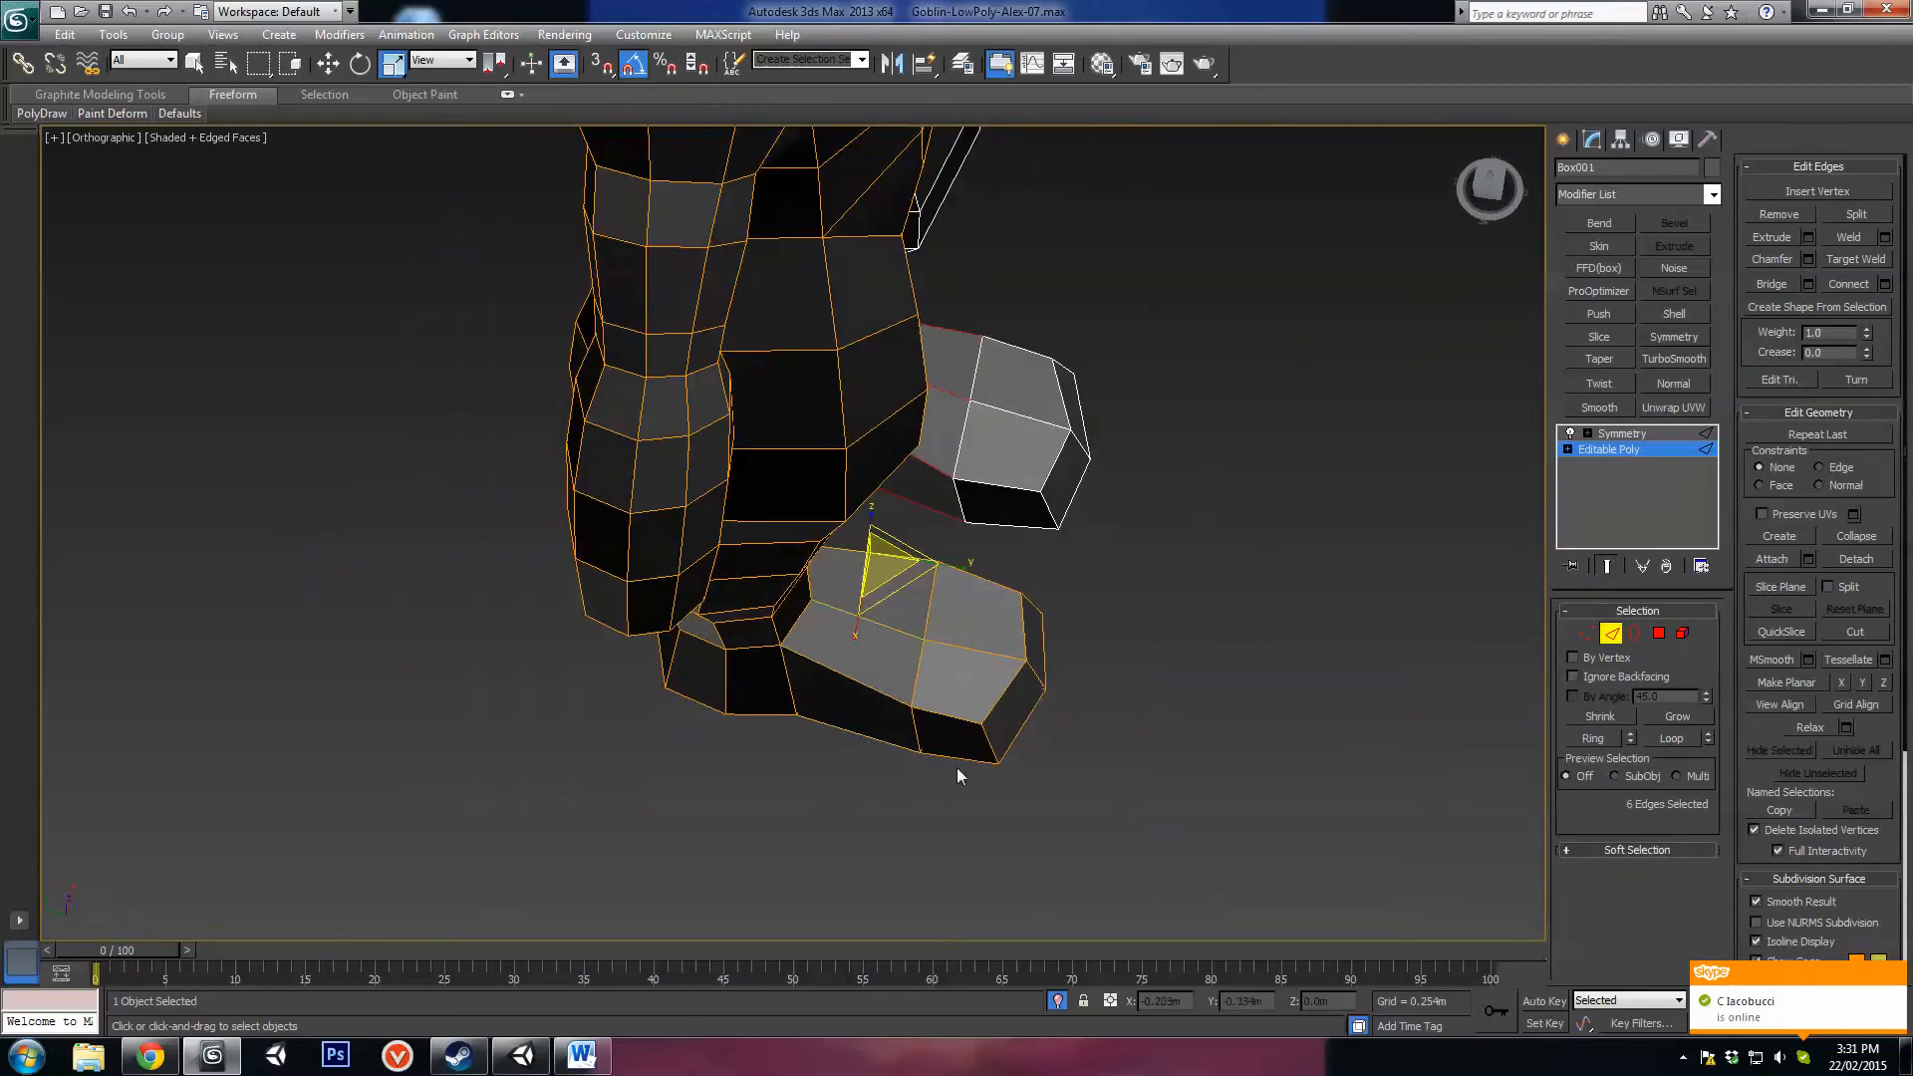
key("ctrl+shift+e")
Step: Lower the two top edges of the new instep cut slightly to smooth the slope of the foot
middle_click_drag(905, 751, 963, 688, "alt")
scroll(934, 615, "up", 3)
left_click(929, 645)
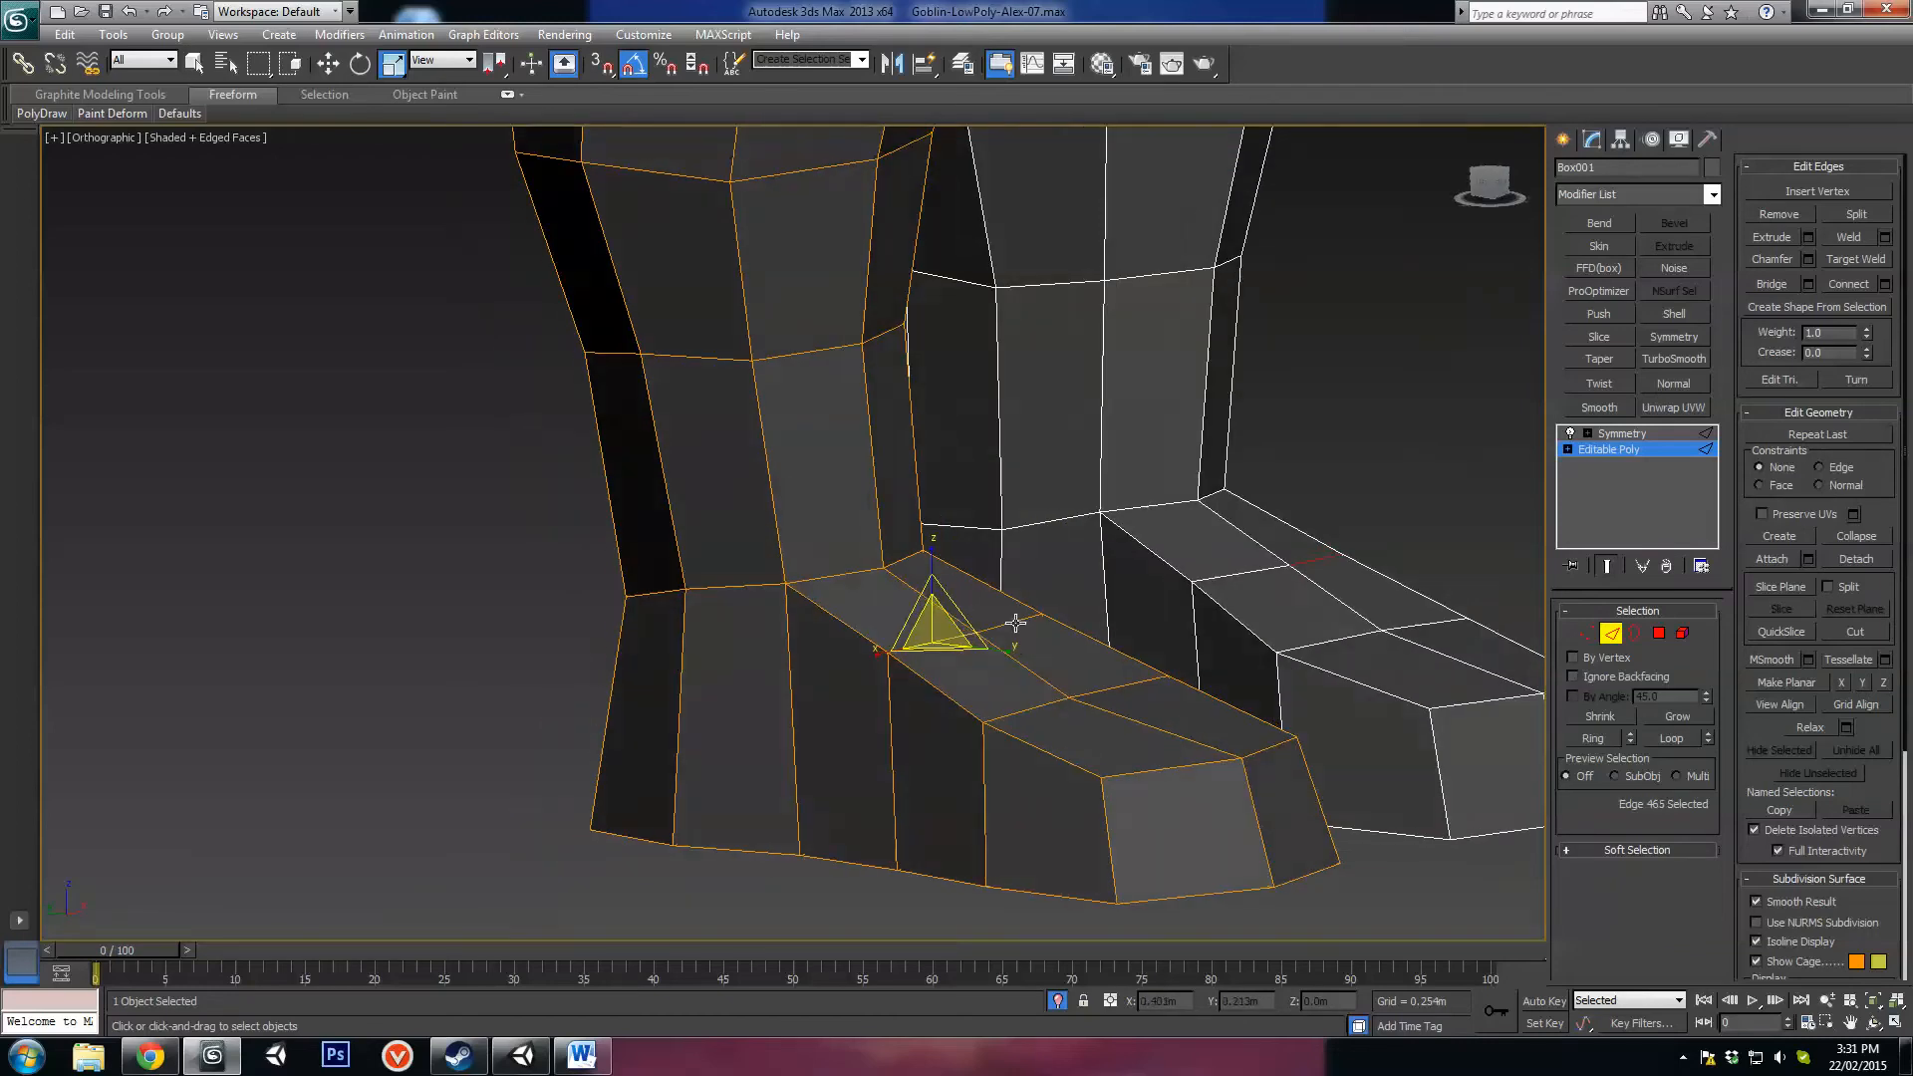
left_click(1016, 624, "ctrl")
middle_click_drag(1016, 624, 974, 570, "alt")
key("w")
left_click_drag(972, 570, 971, 583)
middle_click_drag(971, 582, 911, 665, "alt")
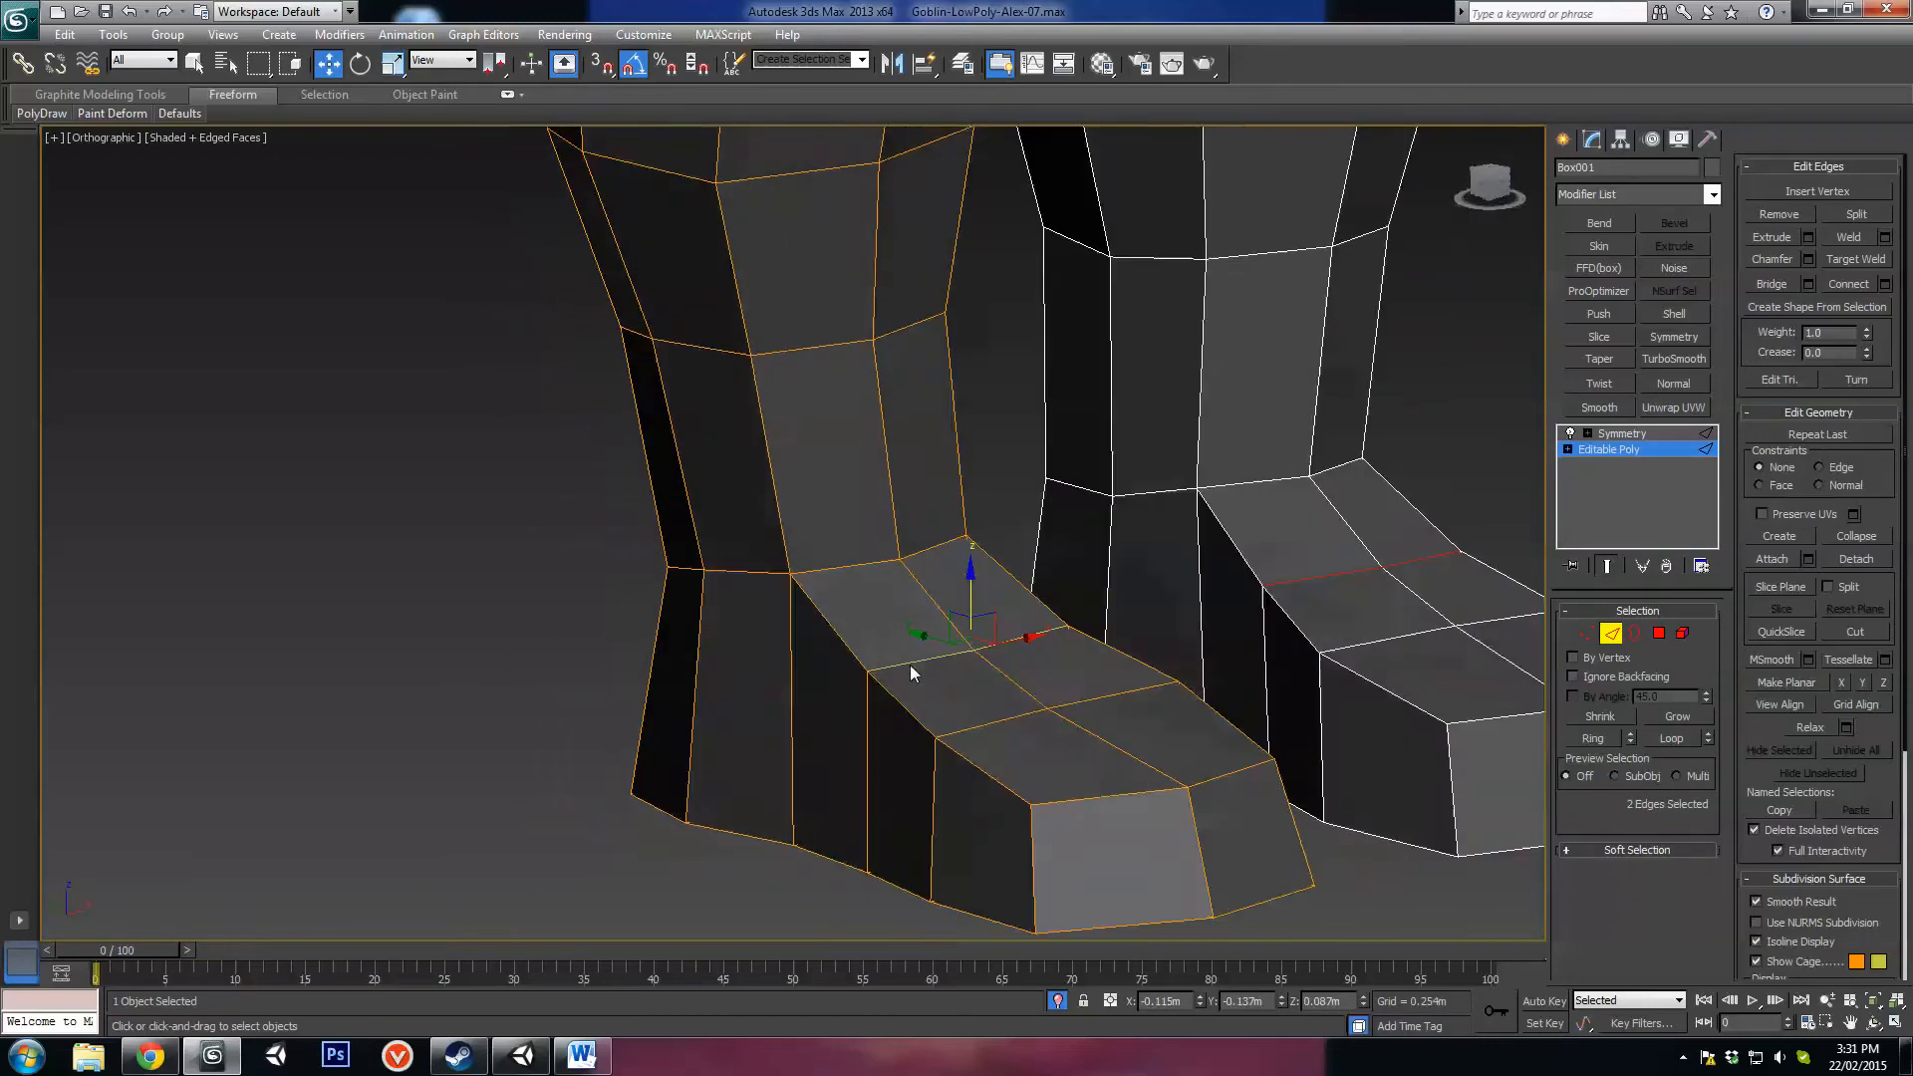
Step: Connect the foot's vertical side edges to add a horizontal edge loop around the whole foot
scroll(869, 660, "up", 3)
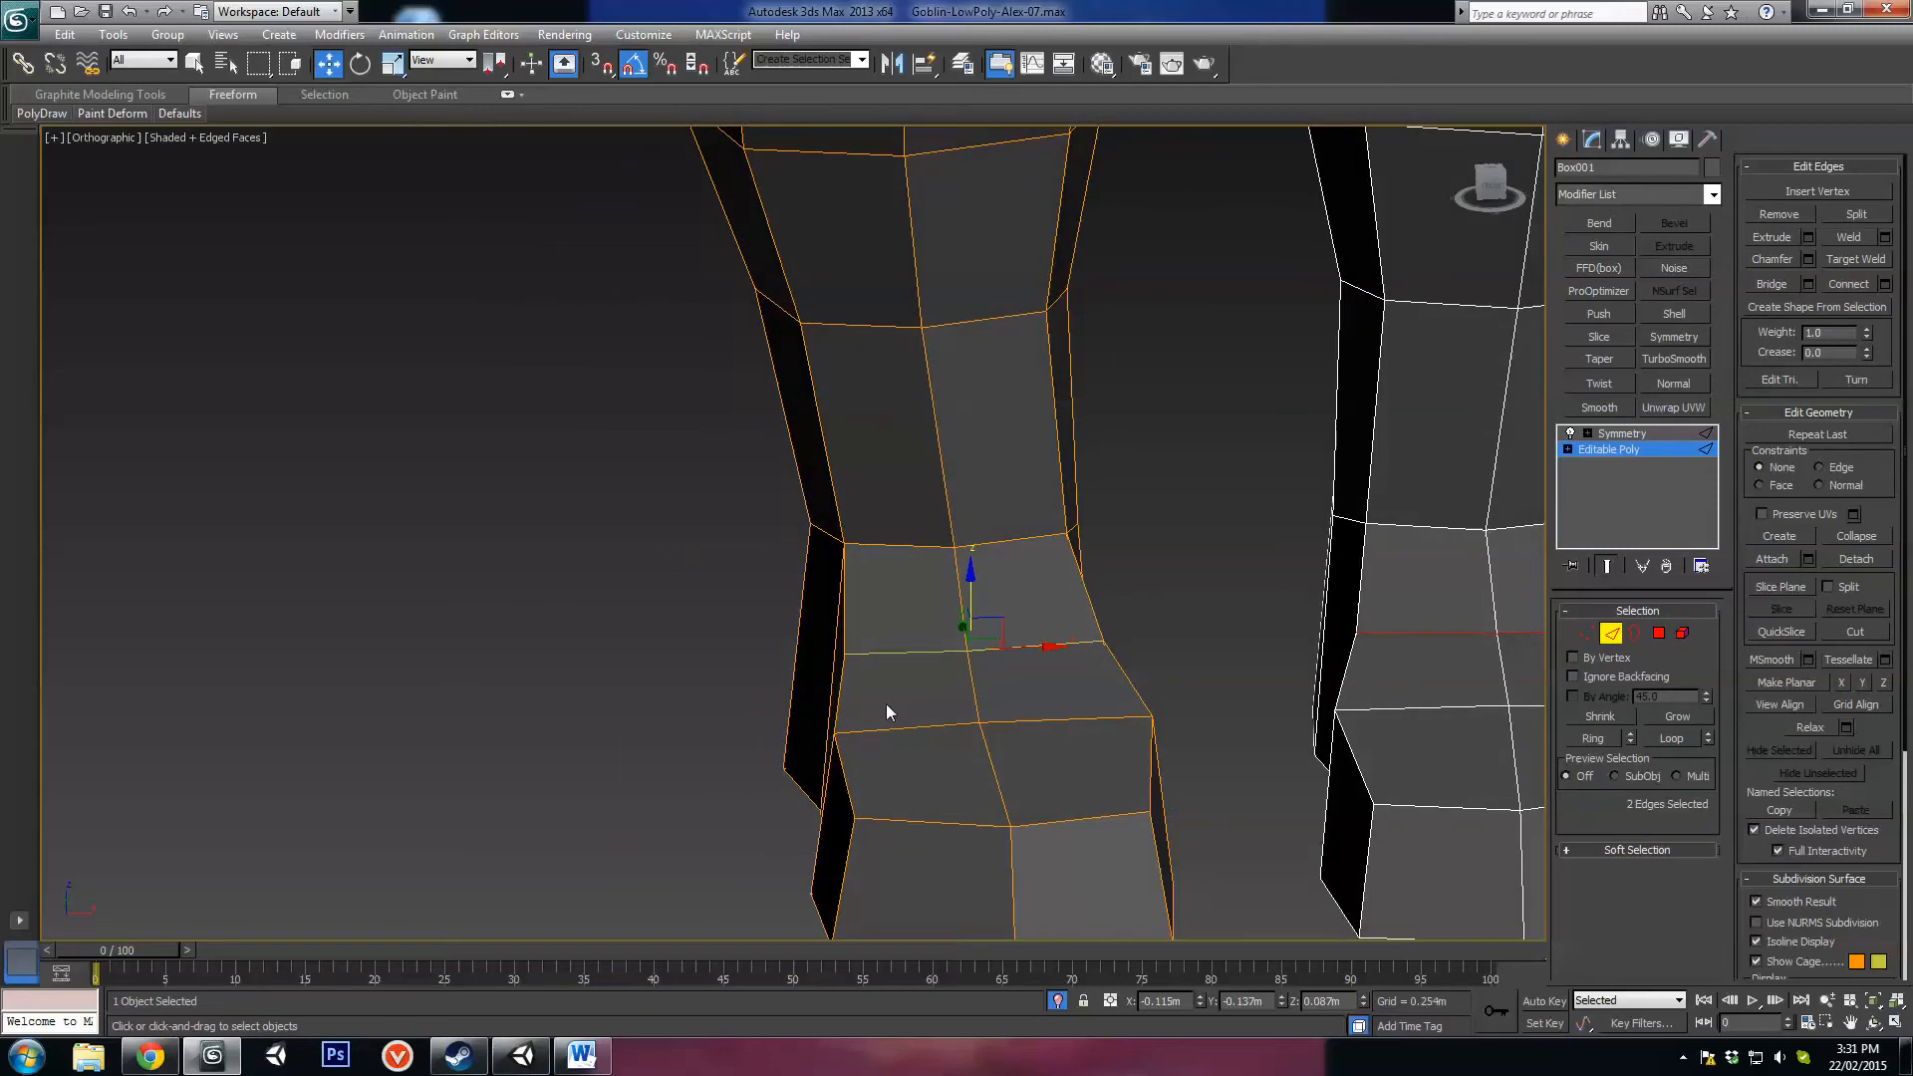
middle_click_drag(914, 705, 1136, 747, "alt")
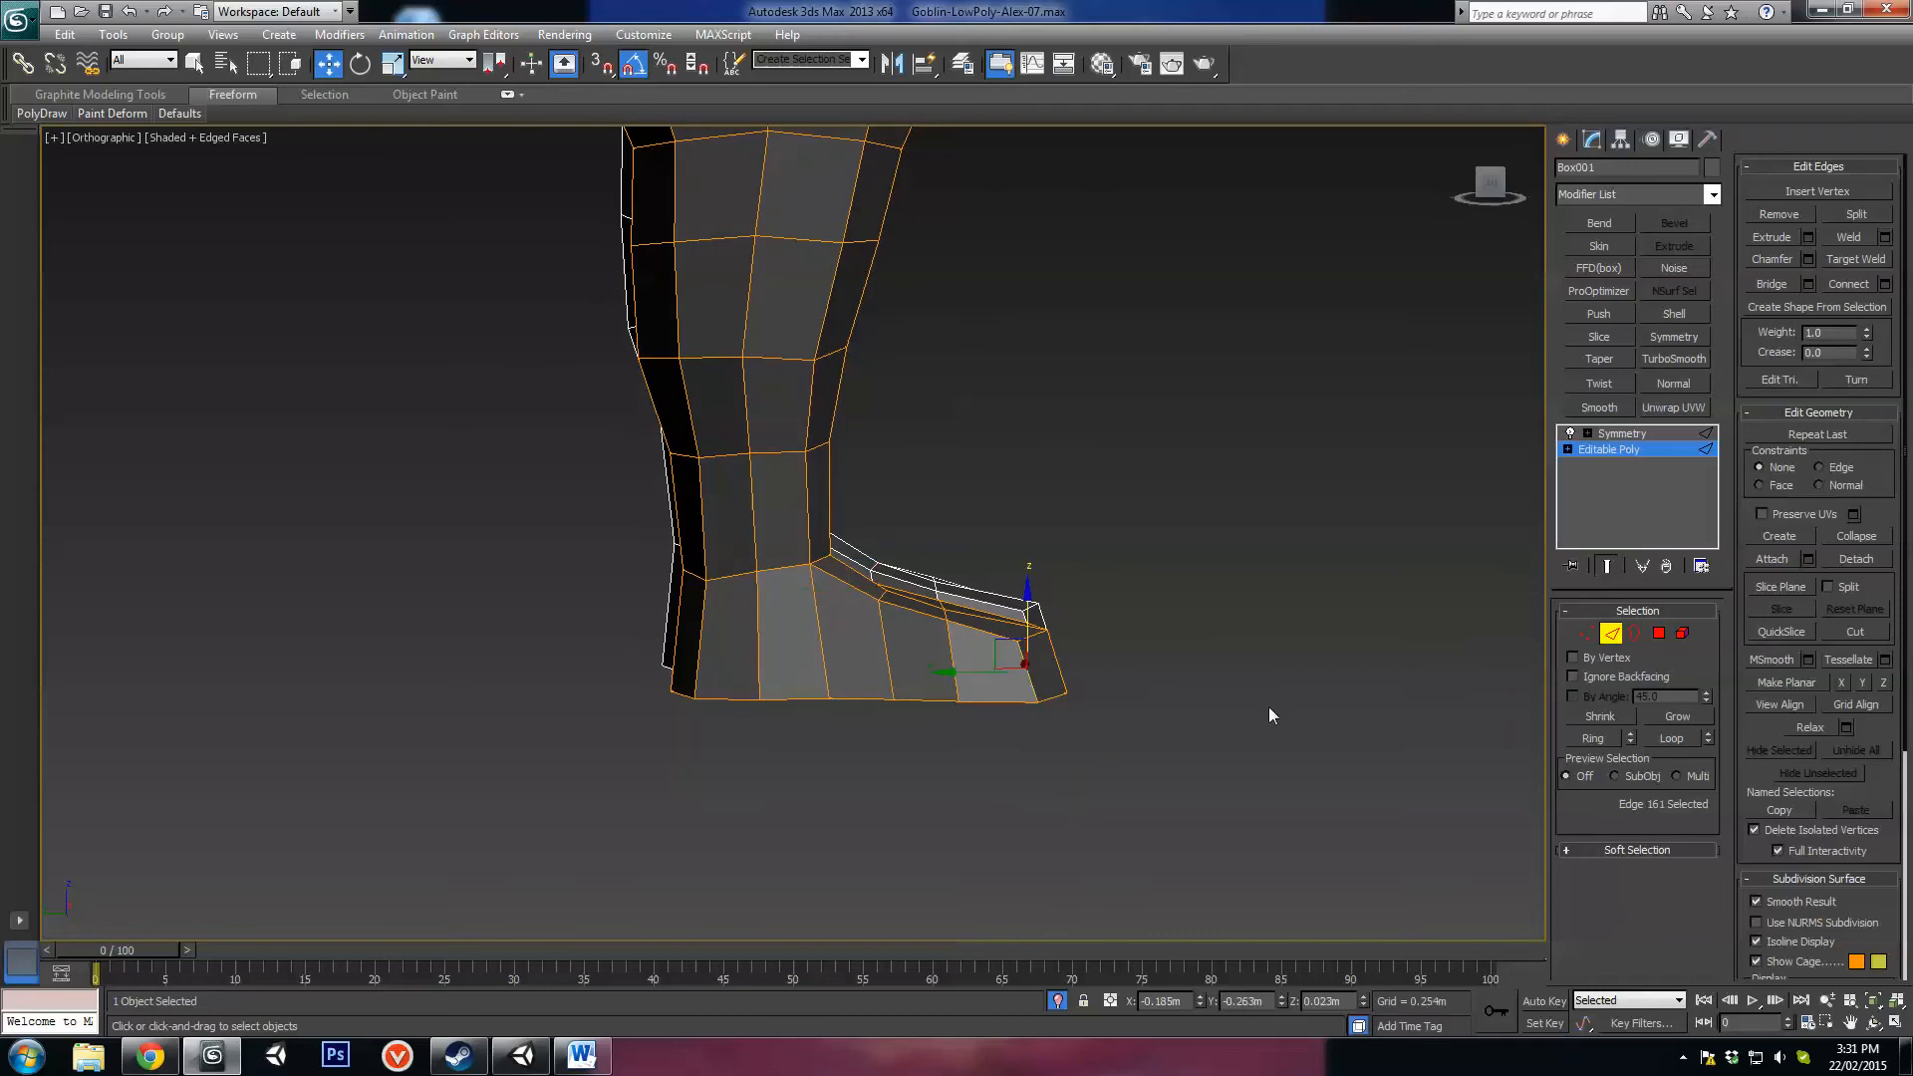
left_click(1595, 737)
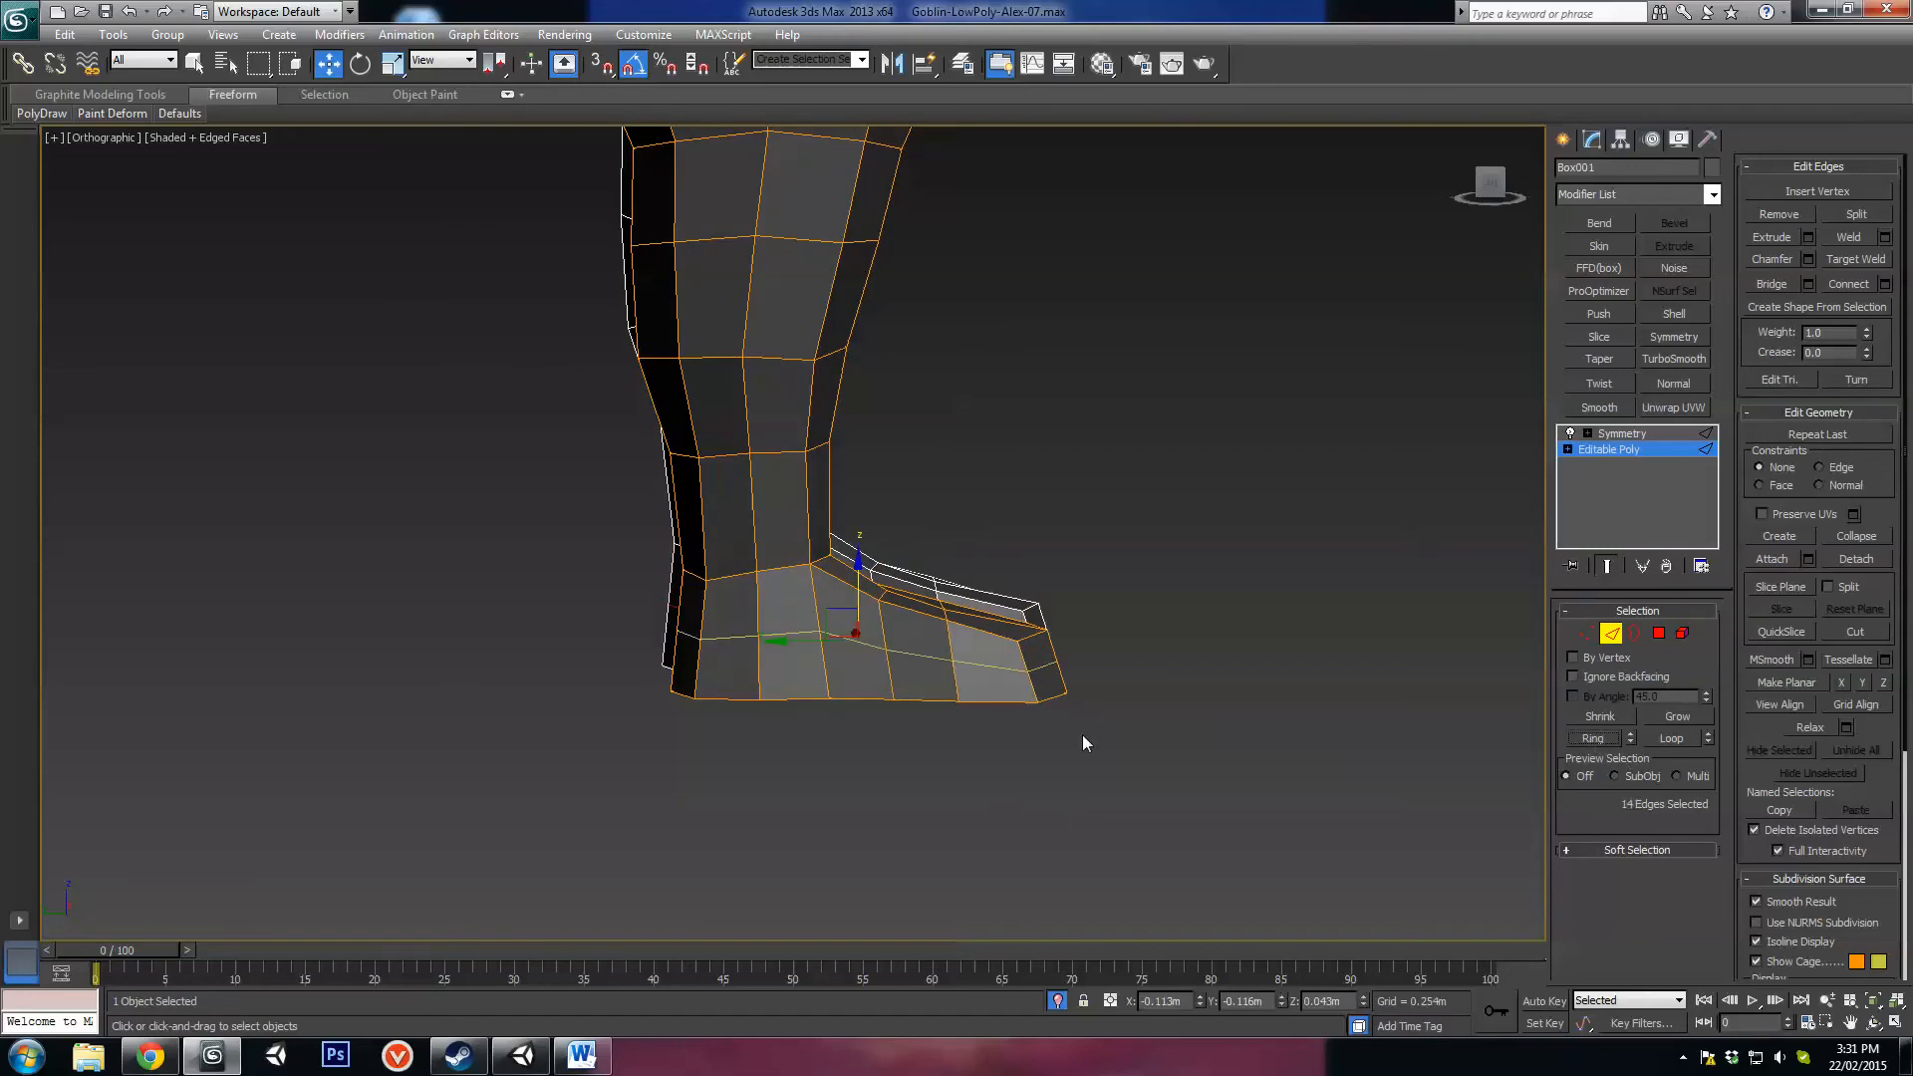
middle_click_drag(1084, 744, 944, 758, "alt")
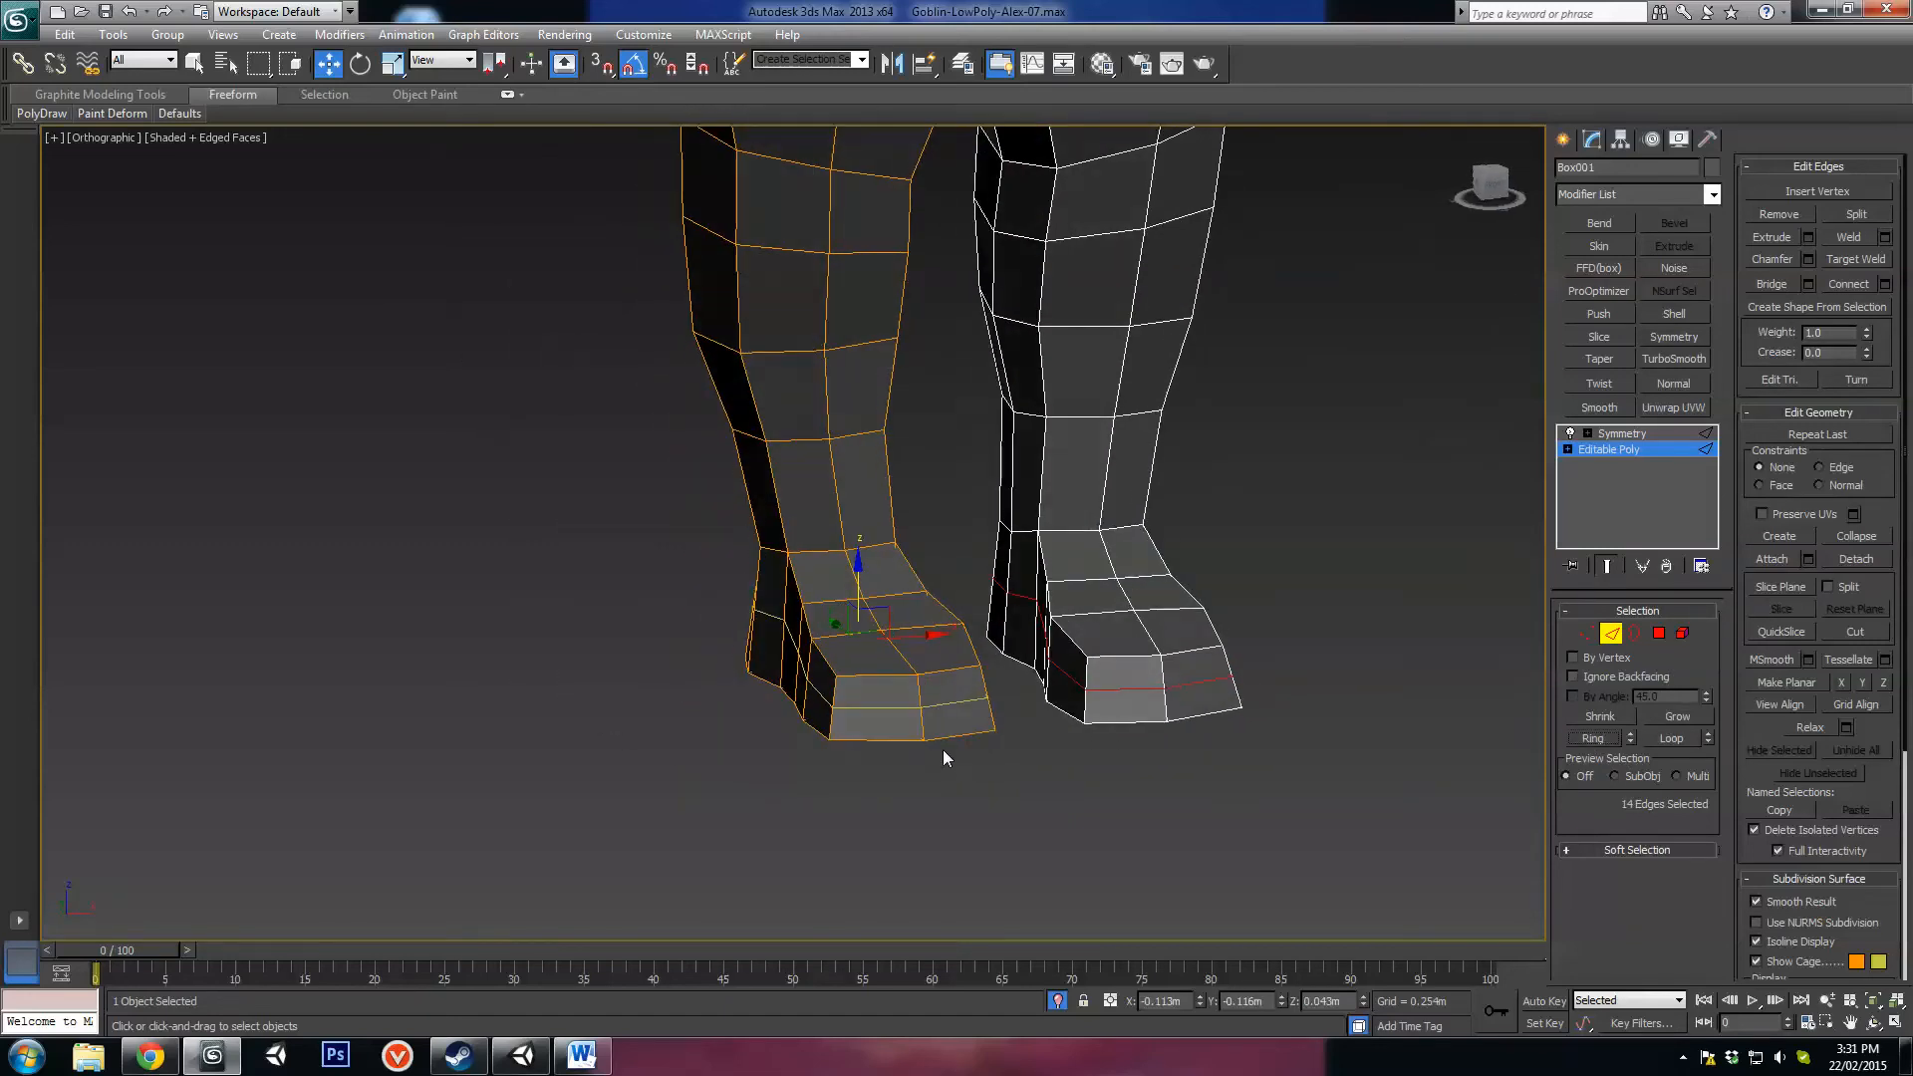
Step: Widen the horizontal foot loop to about 104% sideways and pull its two heel edges slightly backward
scroll(872, 663, "up", 3)
key("r")
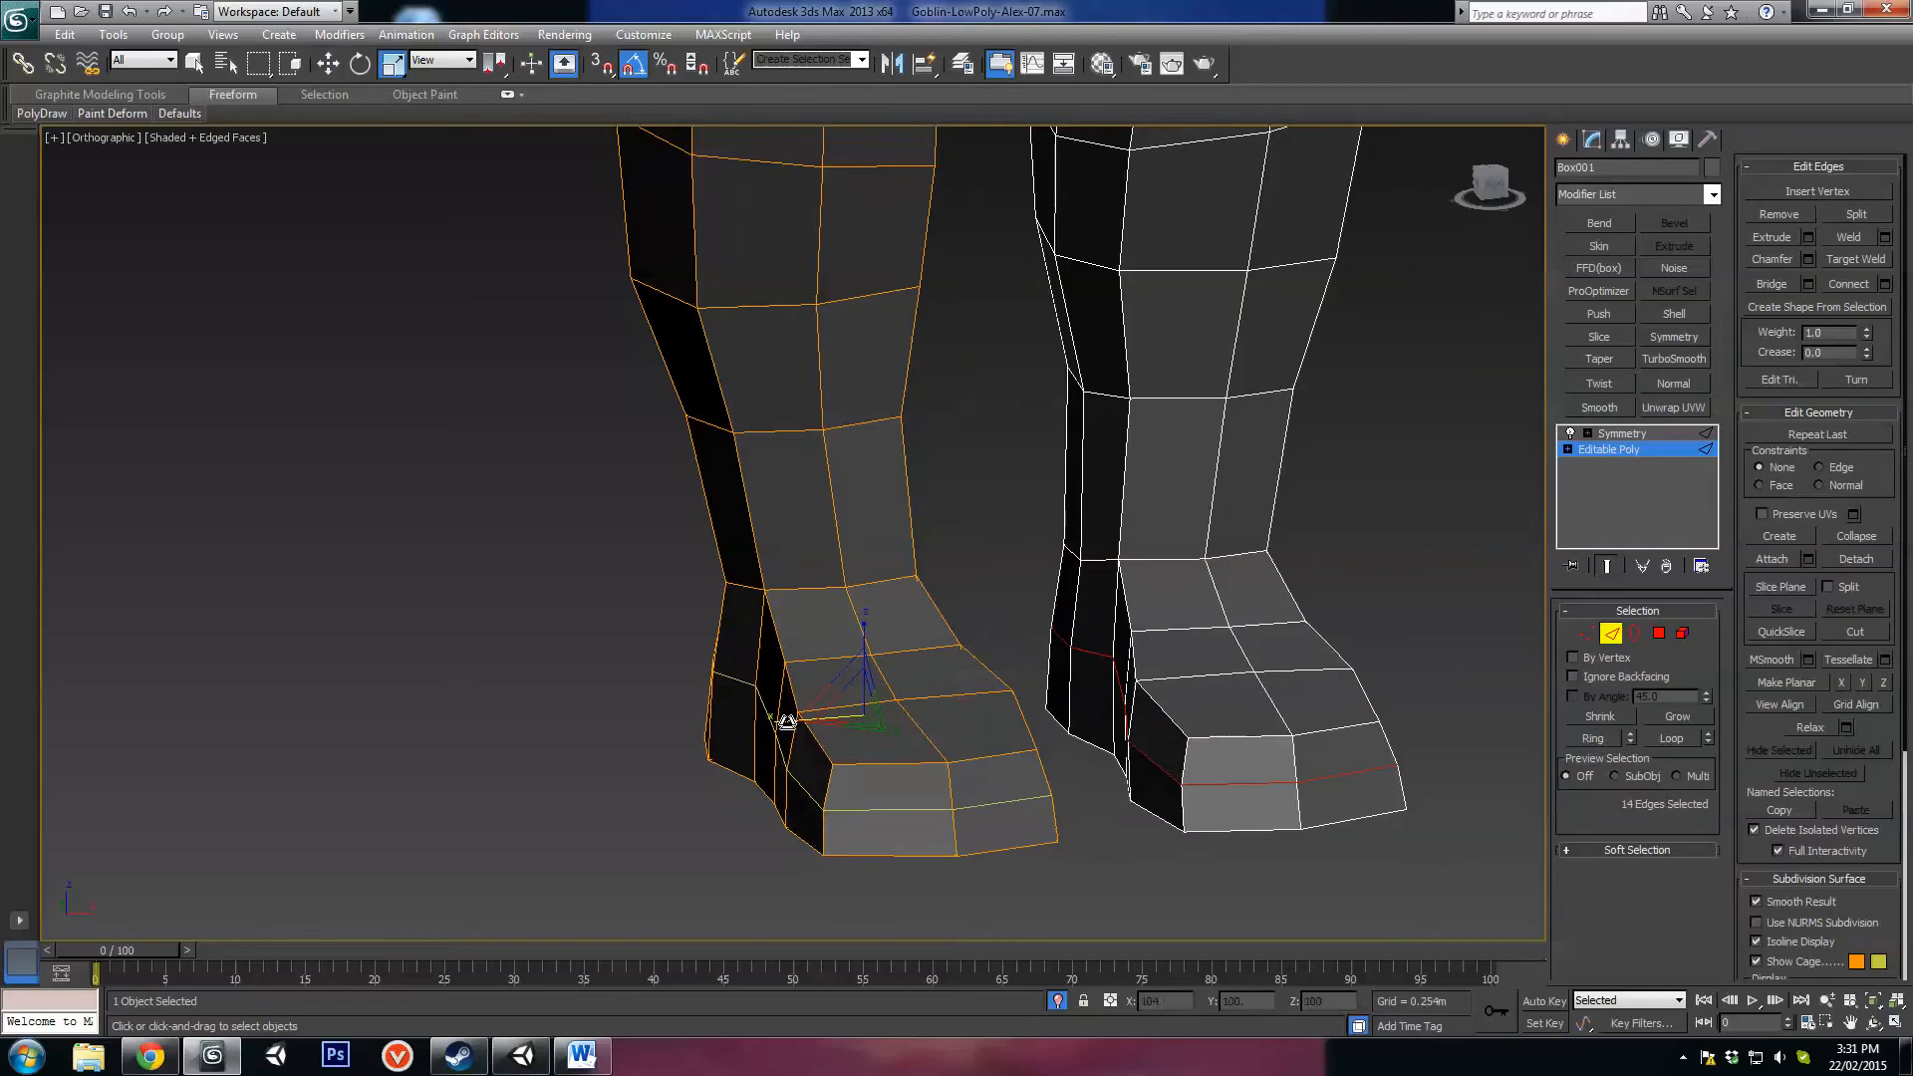
middle_click_drag(787, 722, 835, 742, "alt")
left_click(905, 718)
left_click(879, 717, "ctrl")
key("w")
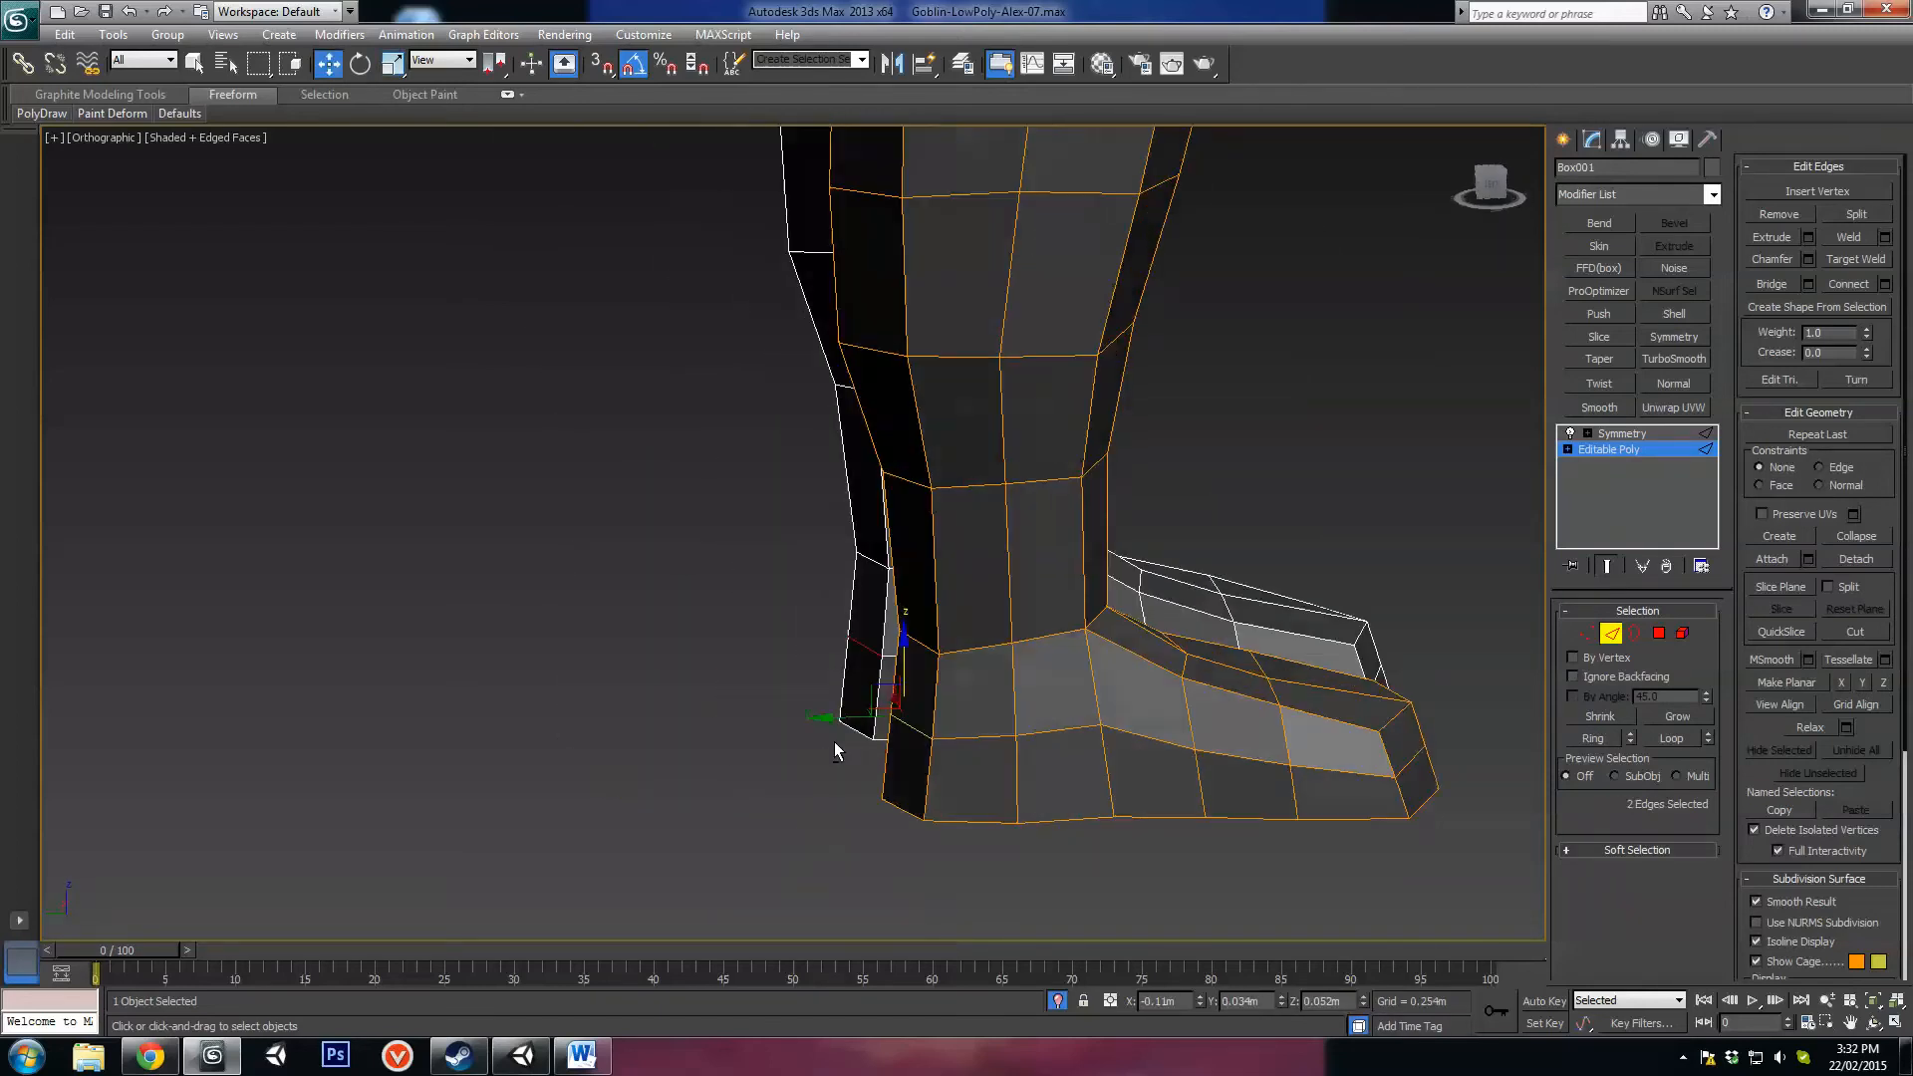
Step: Move the two bottom edges at the tip of the foot slightly back toward the heel
middle_click_drag(1271, 853, 1409, 734, "alt")
left_click(1336, 672)
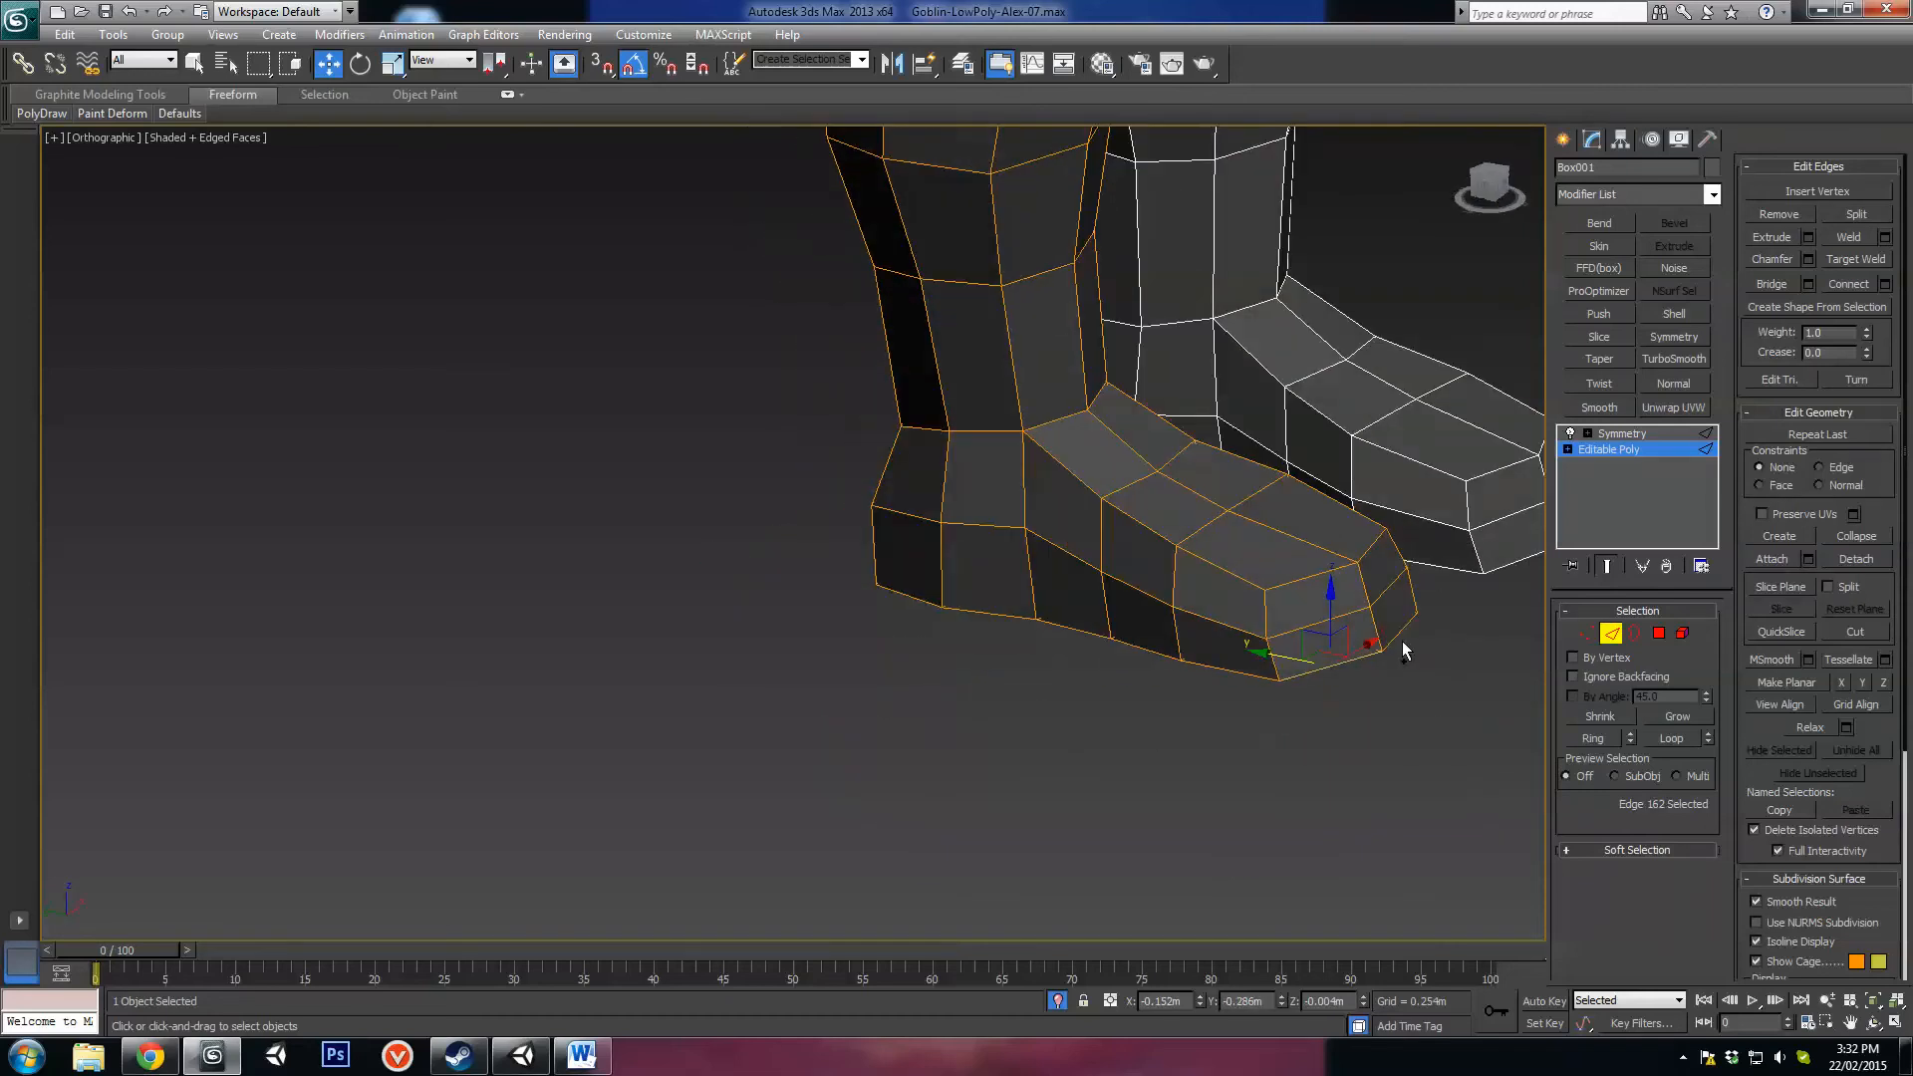
left_click_drag(1313, 642, 1311, 641)
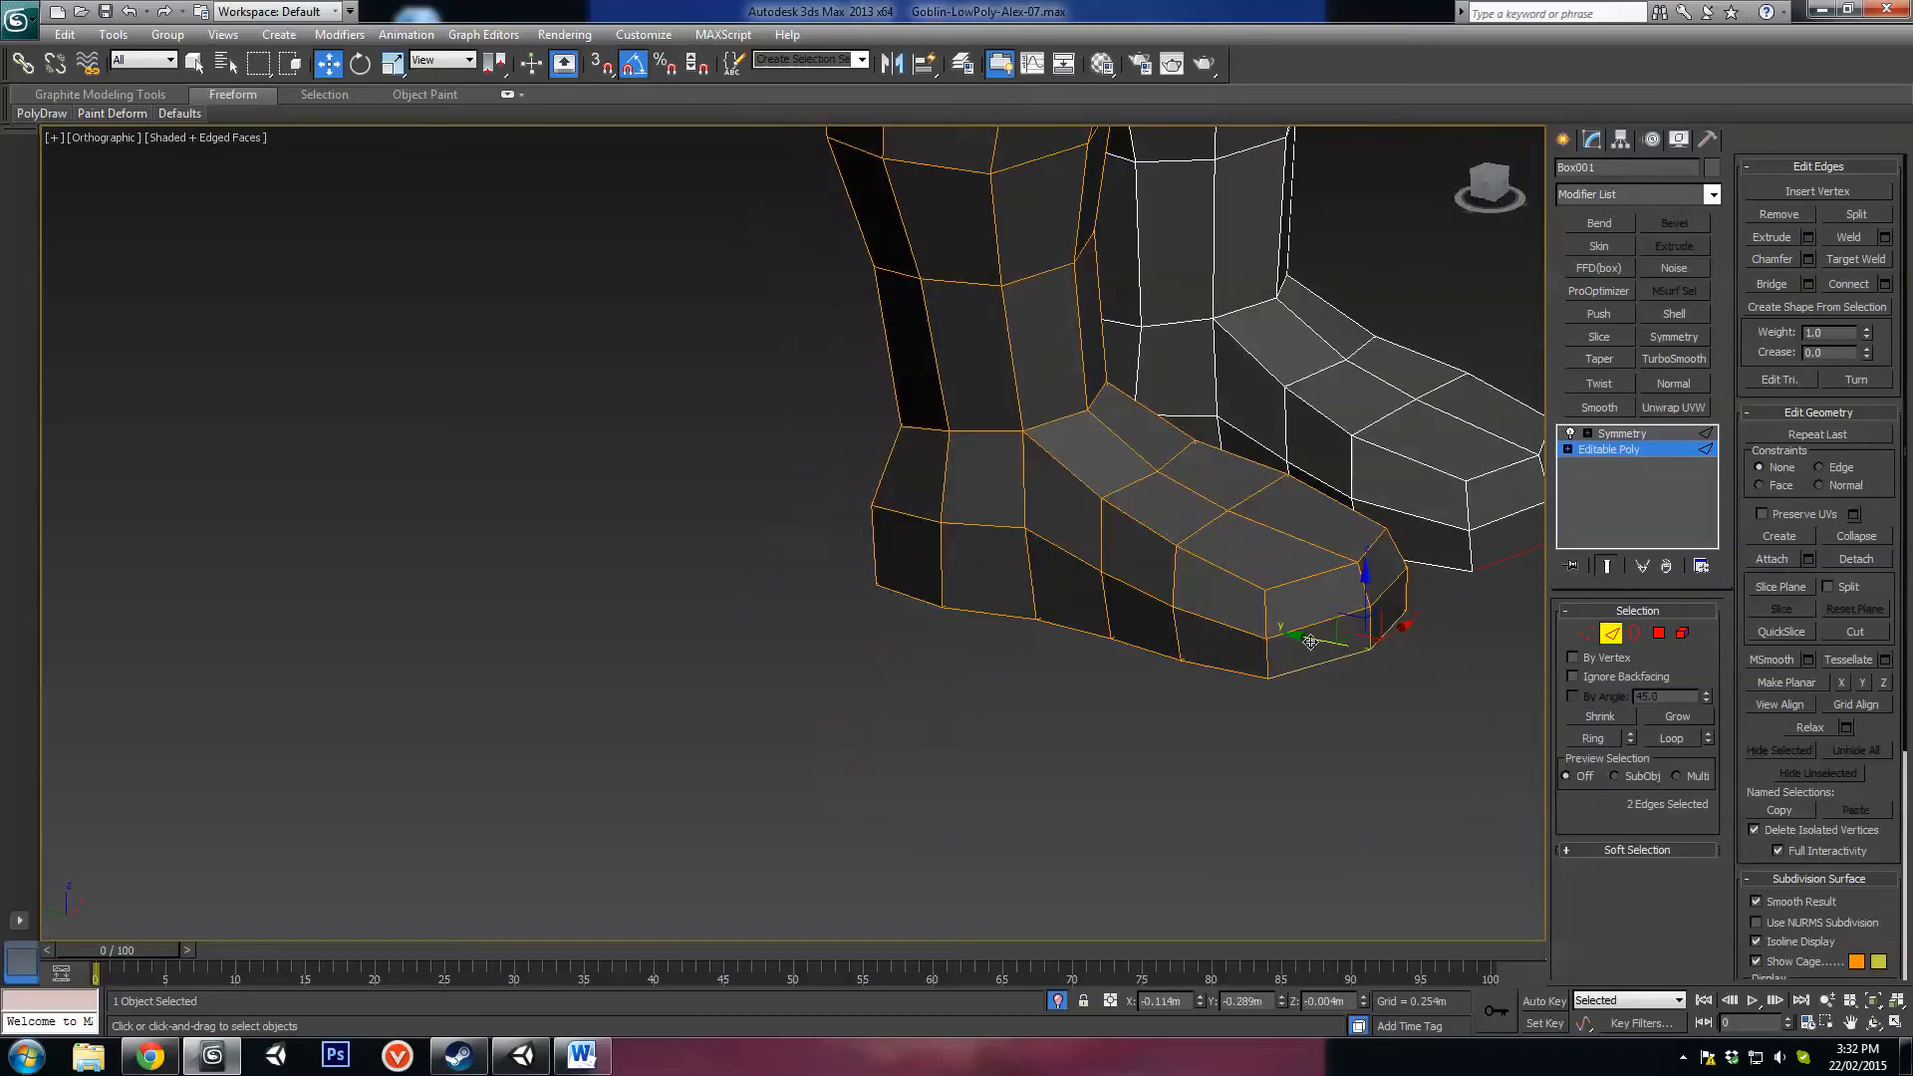
Step: Nudge the inner and outer side vertices on top of the foot slightly toward the foot's centerline
middle_click_drag(1311, 642, 1254, 692, "alt")
key("1")
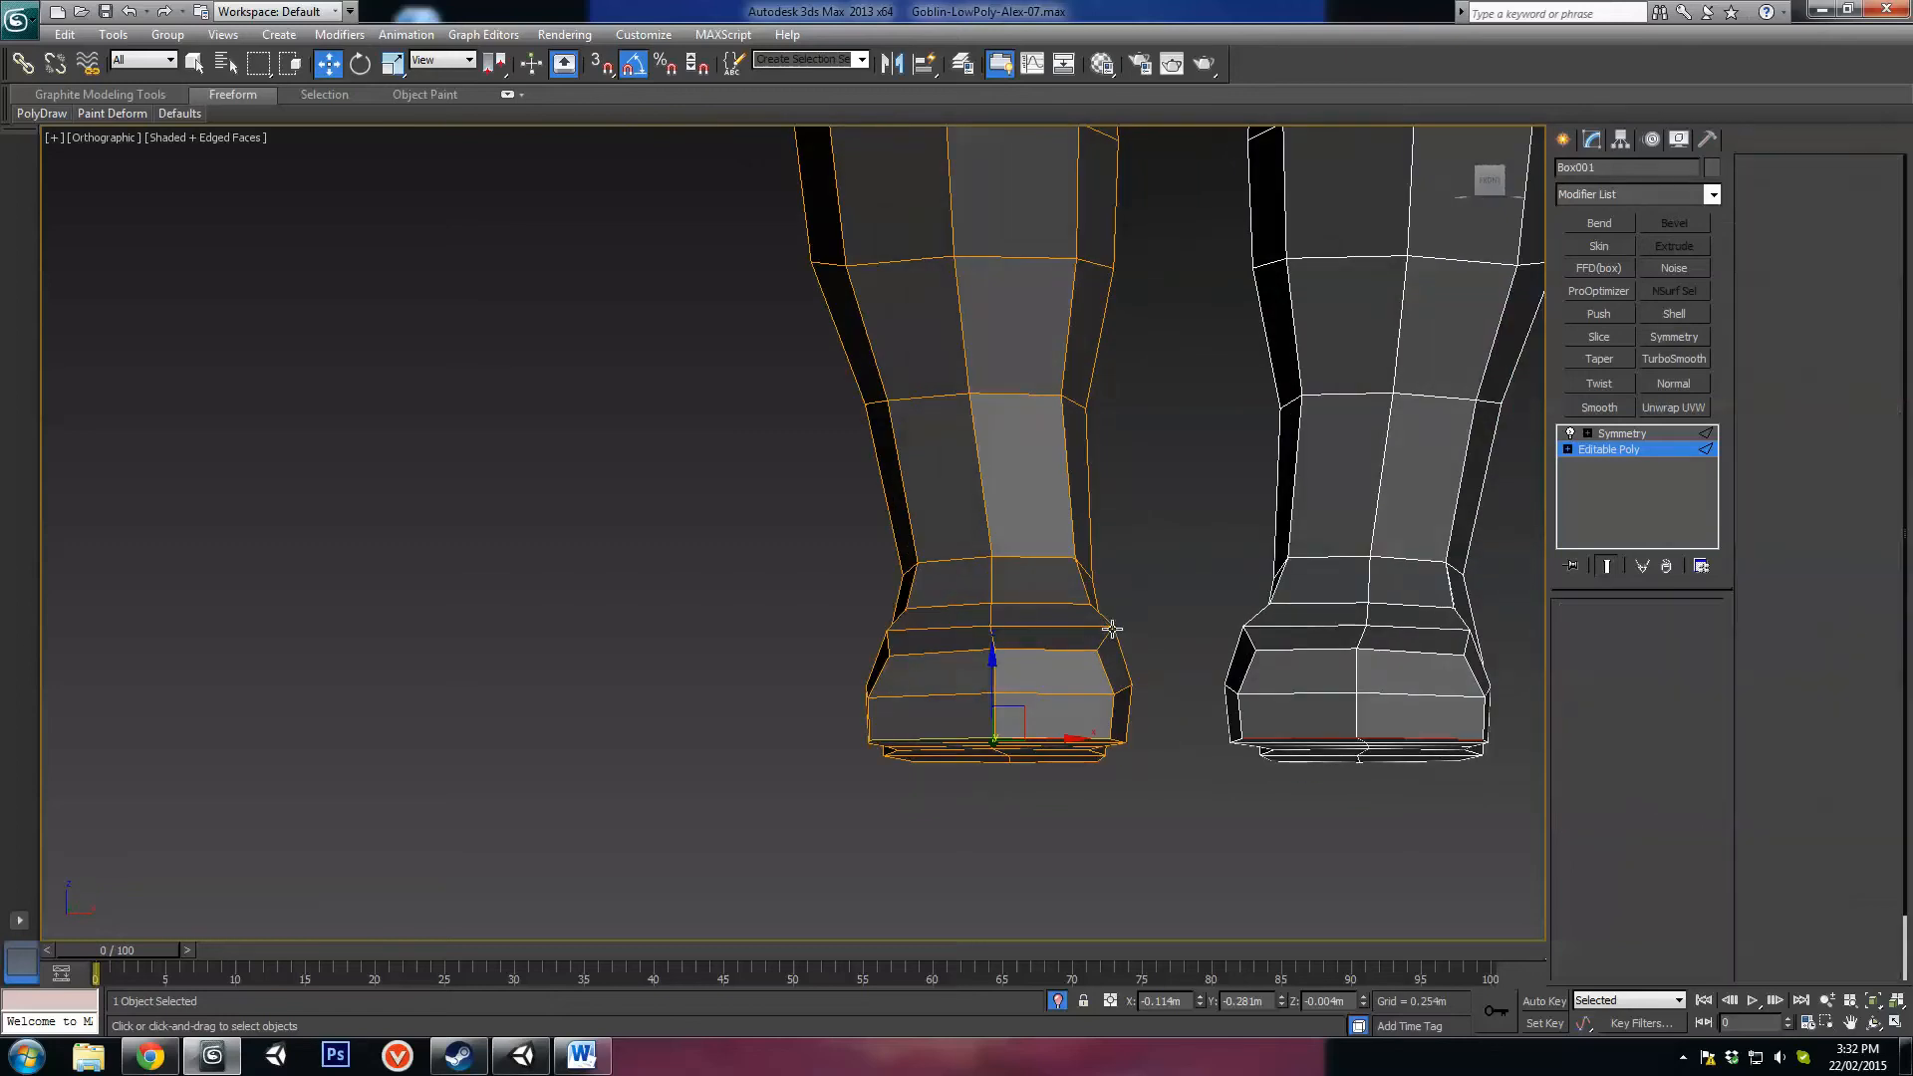
left_click(1113, 627)
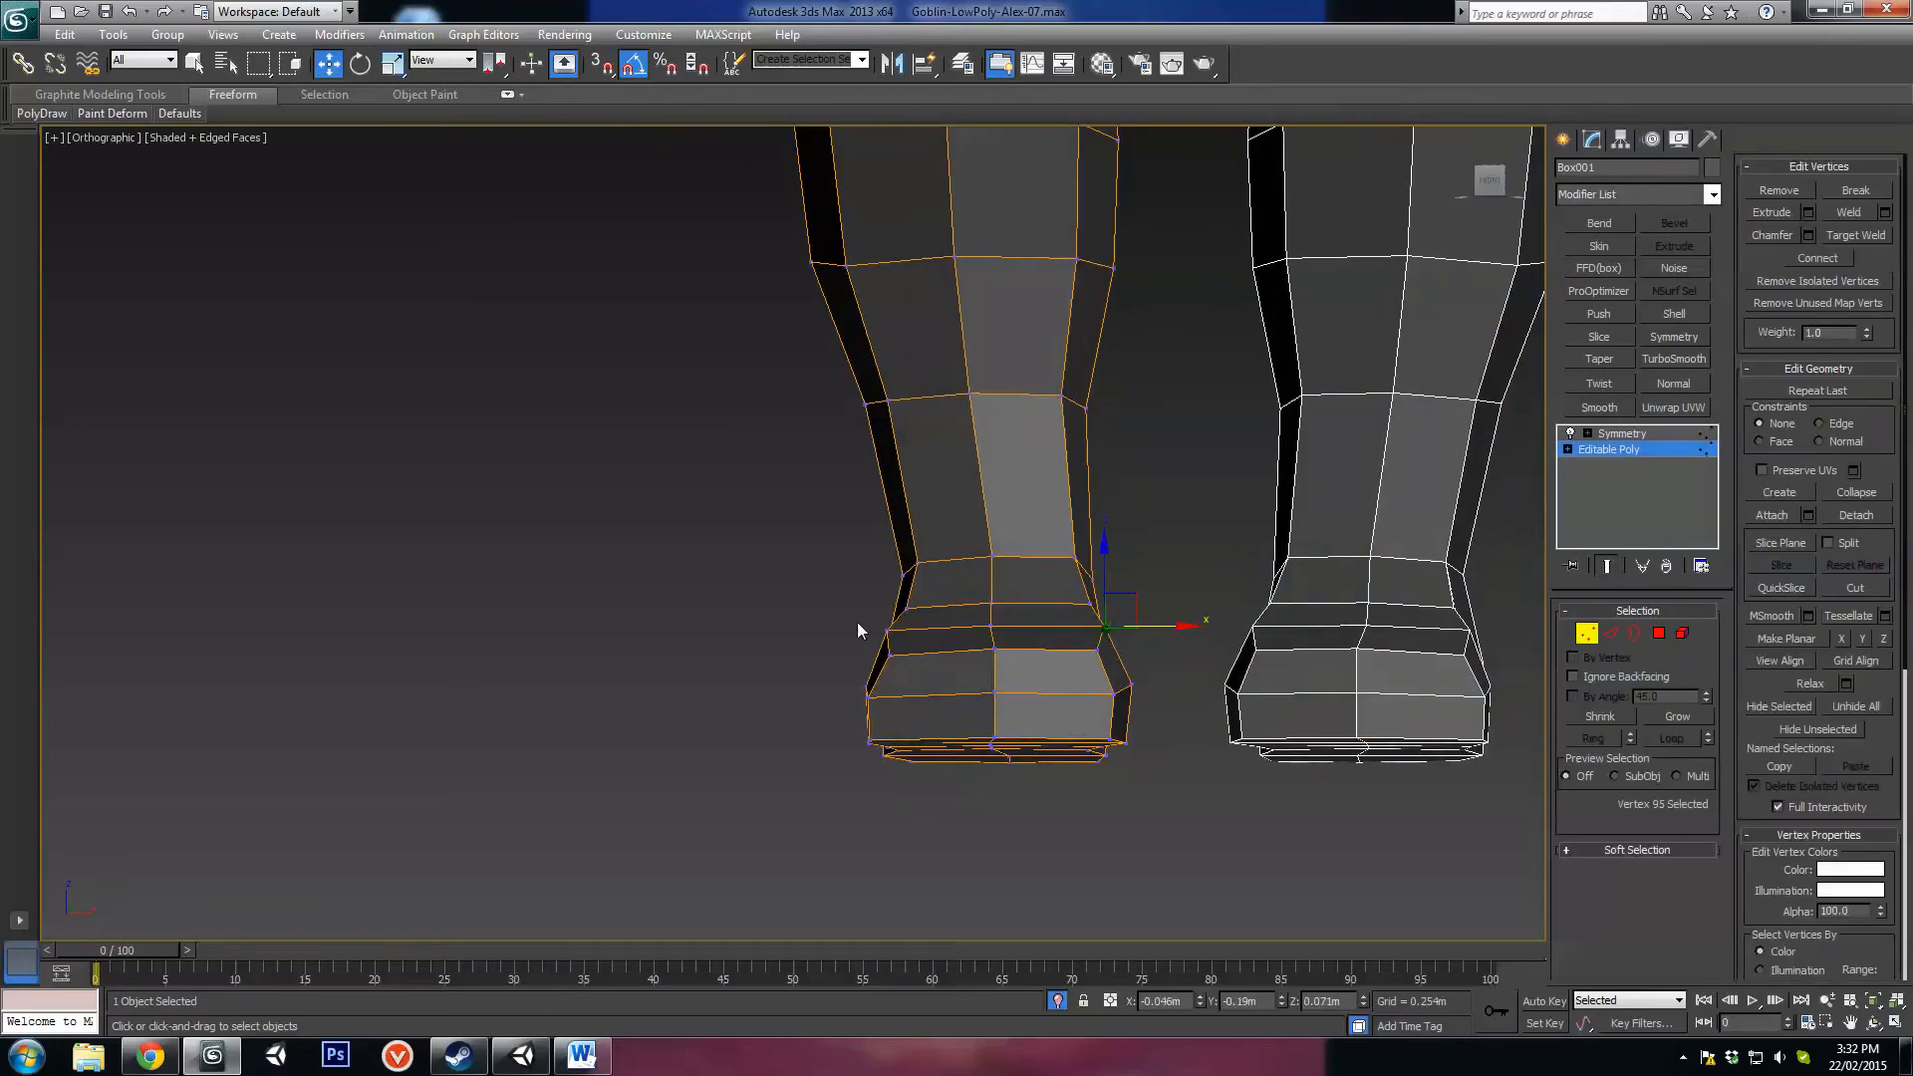
left_click_drag(927, 632, 947, 635)
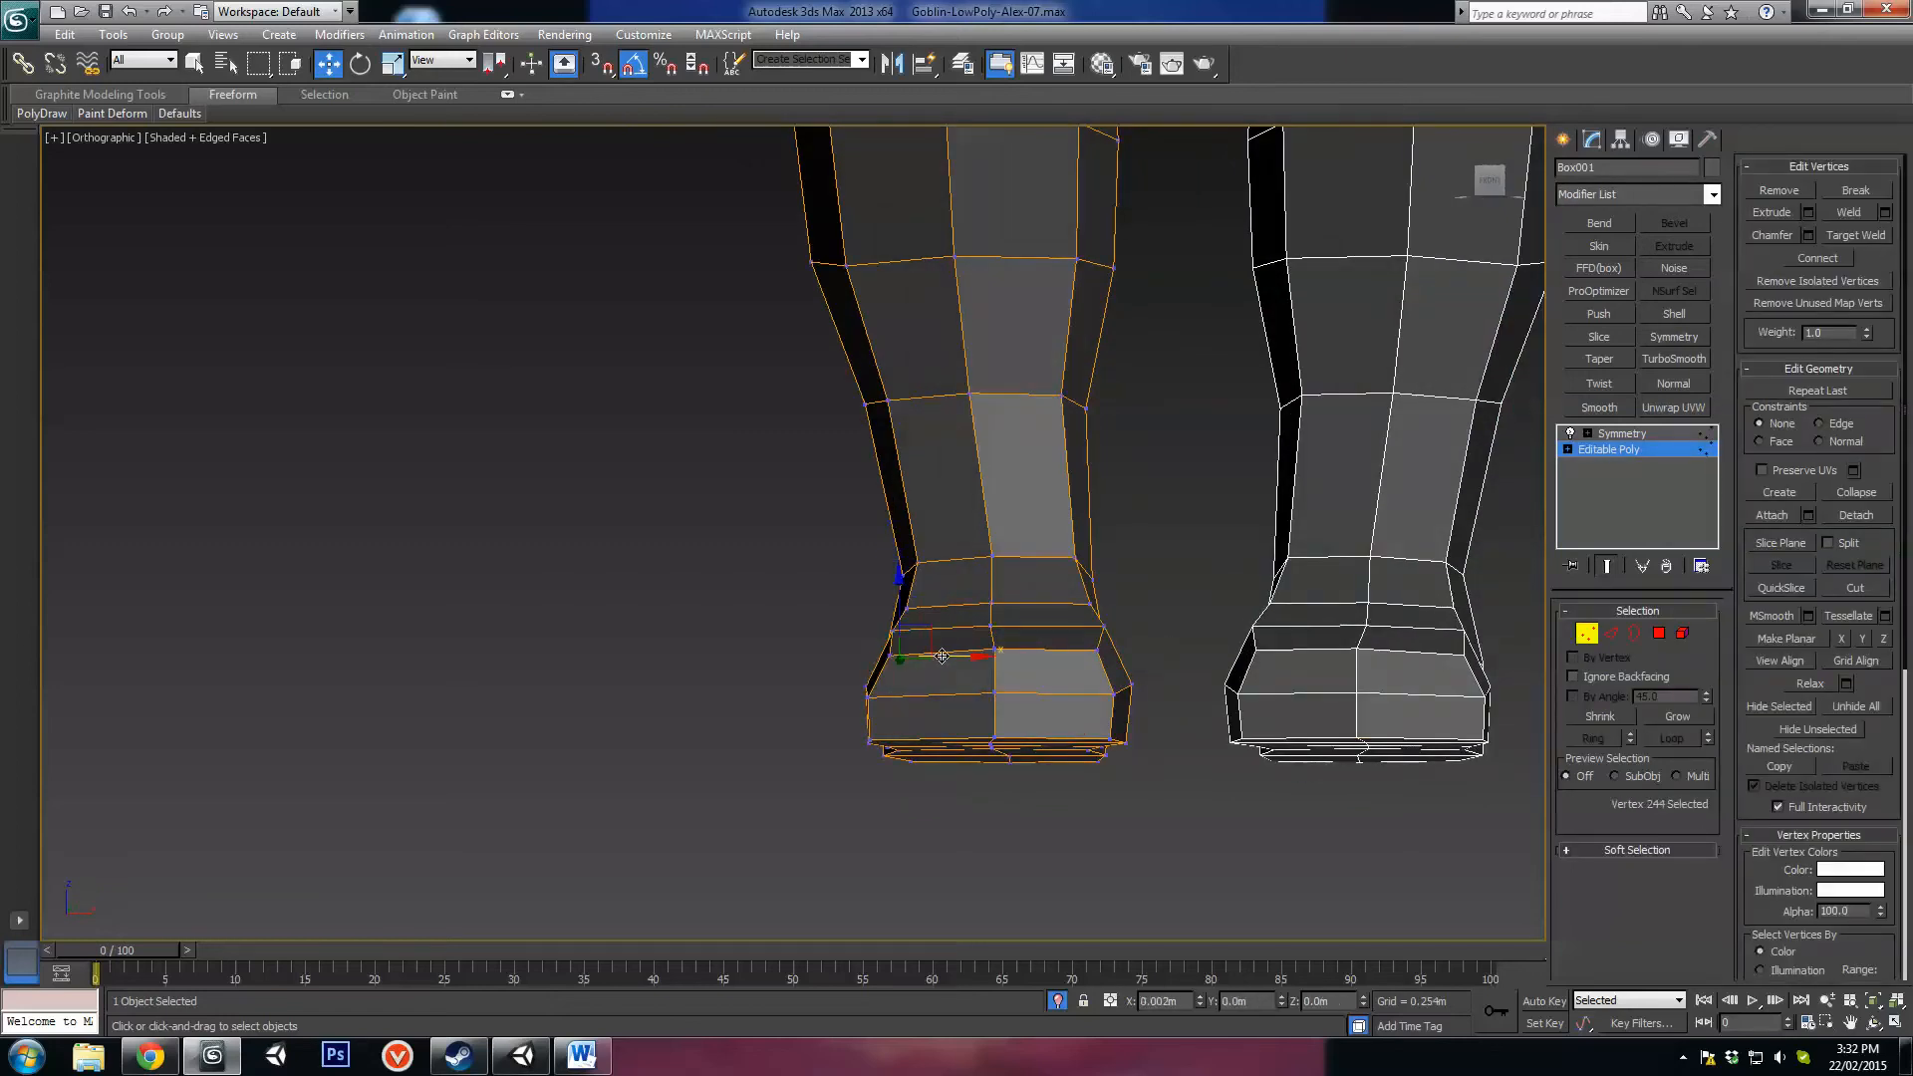
Step: Raise the four center vertices along the top of the foot by about 0.011 m to round the instep
middle_click_drag(942, 656, 1026, 684, "alt")
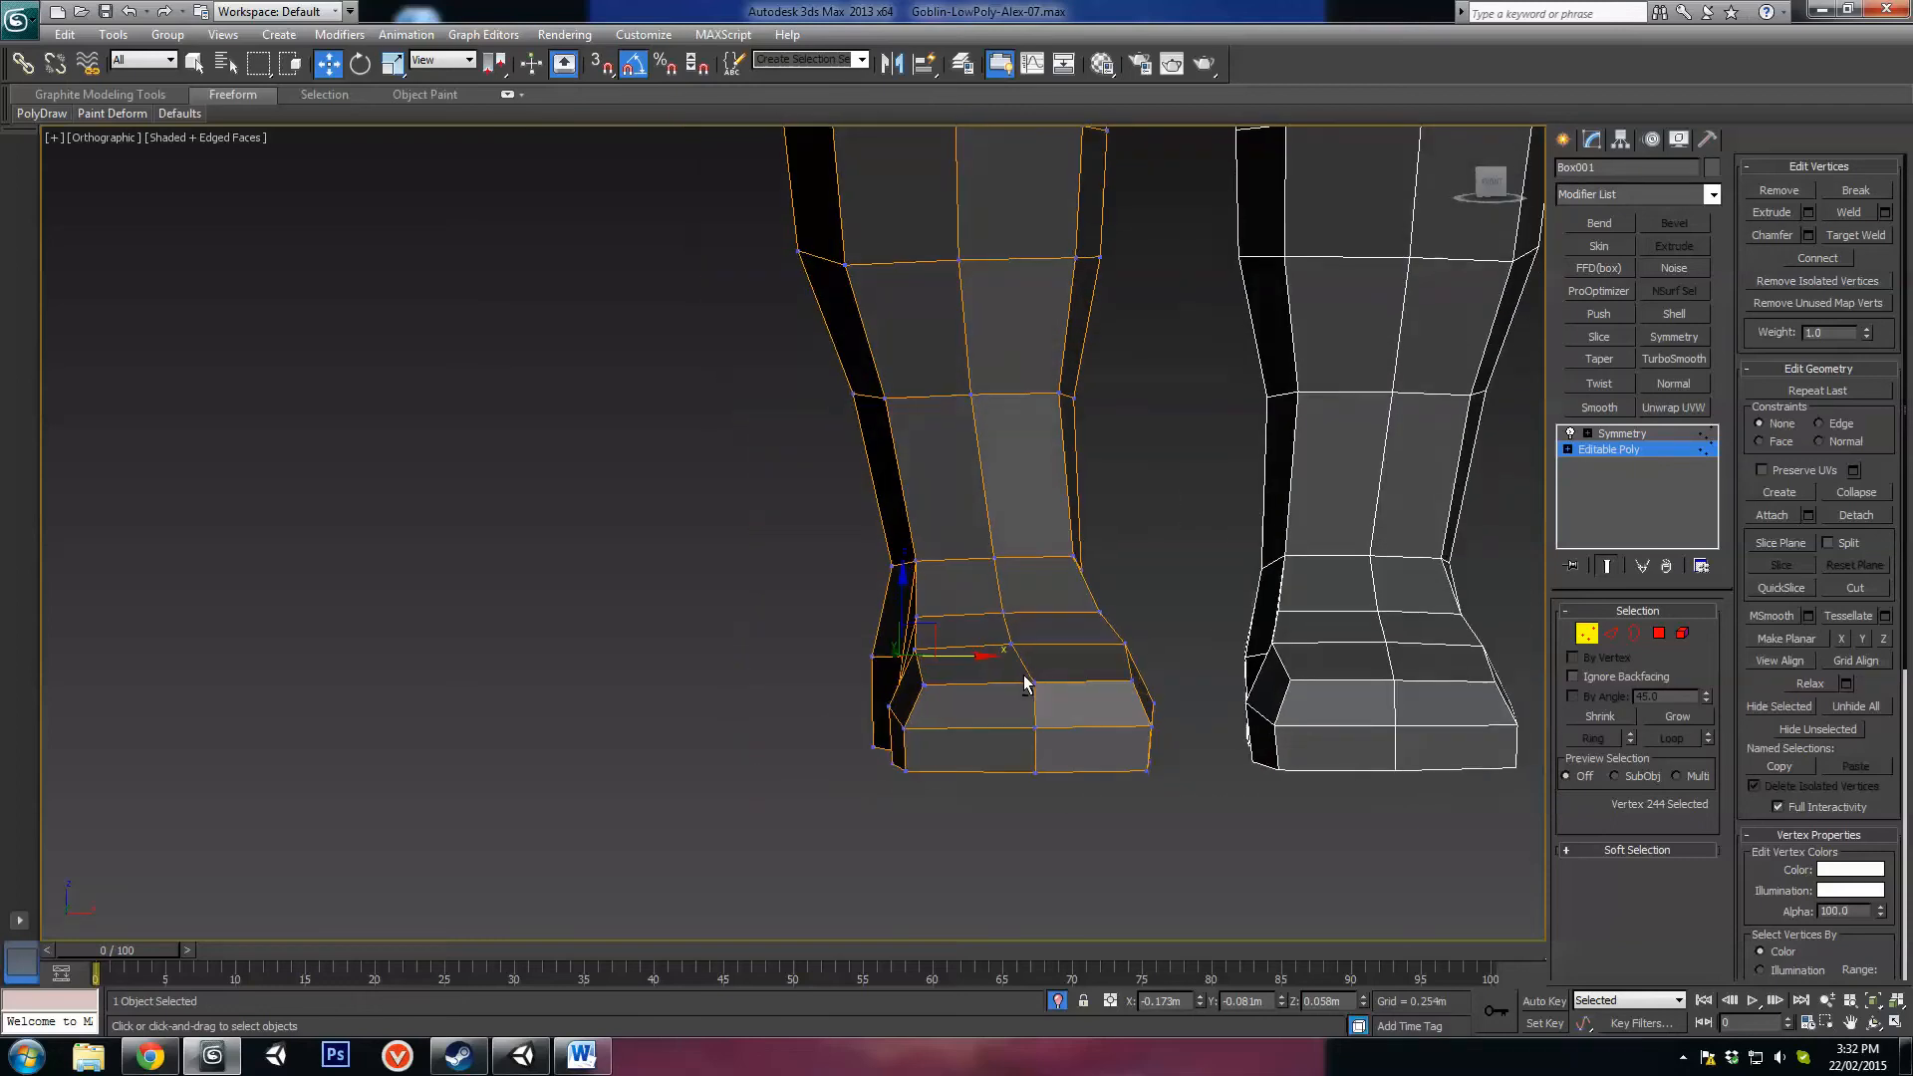
scroll(1014, 682, "up", 3)
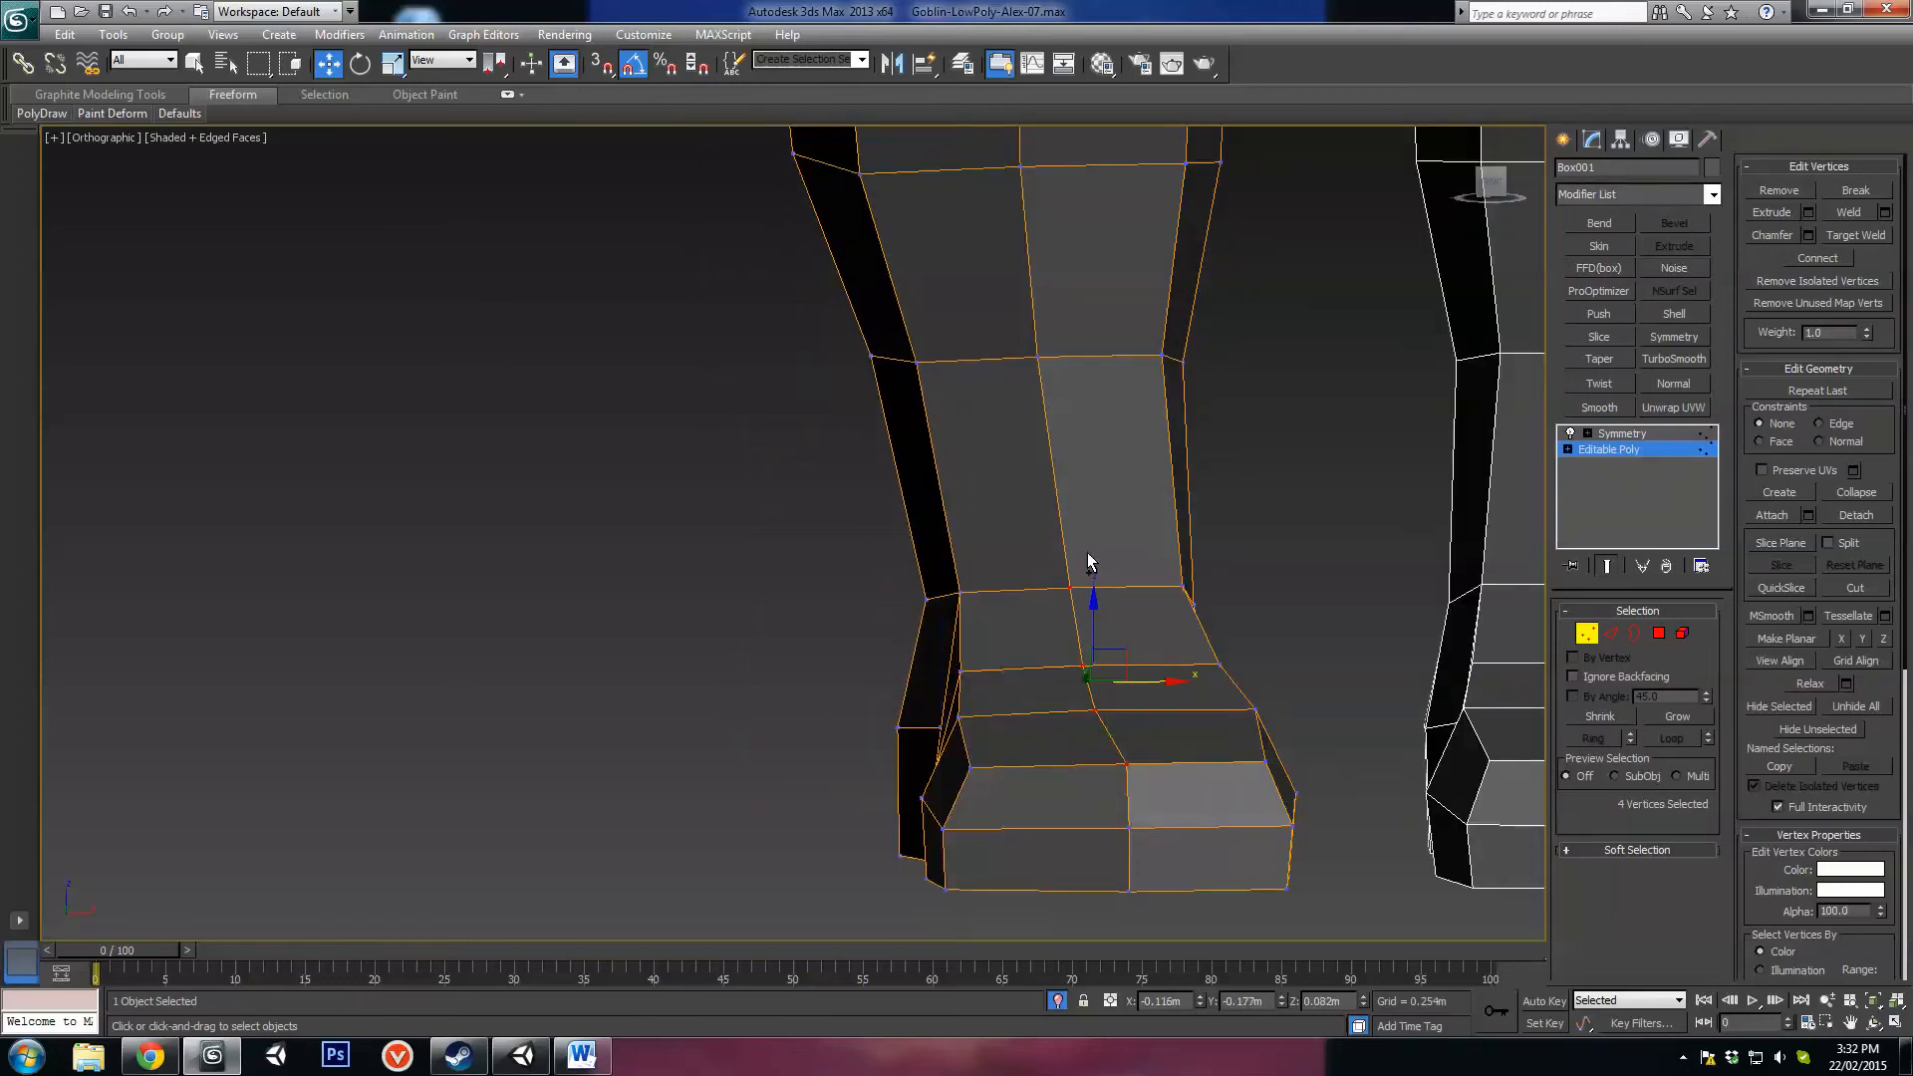
left_click_drag(1093, 625, 1093, 601)
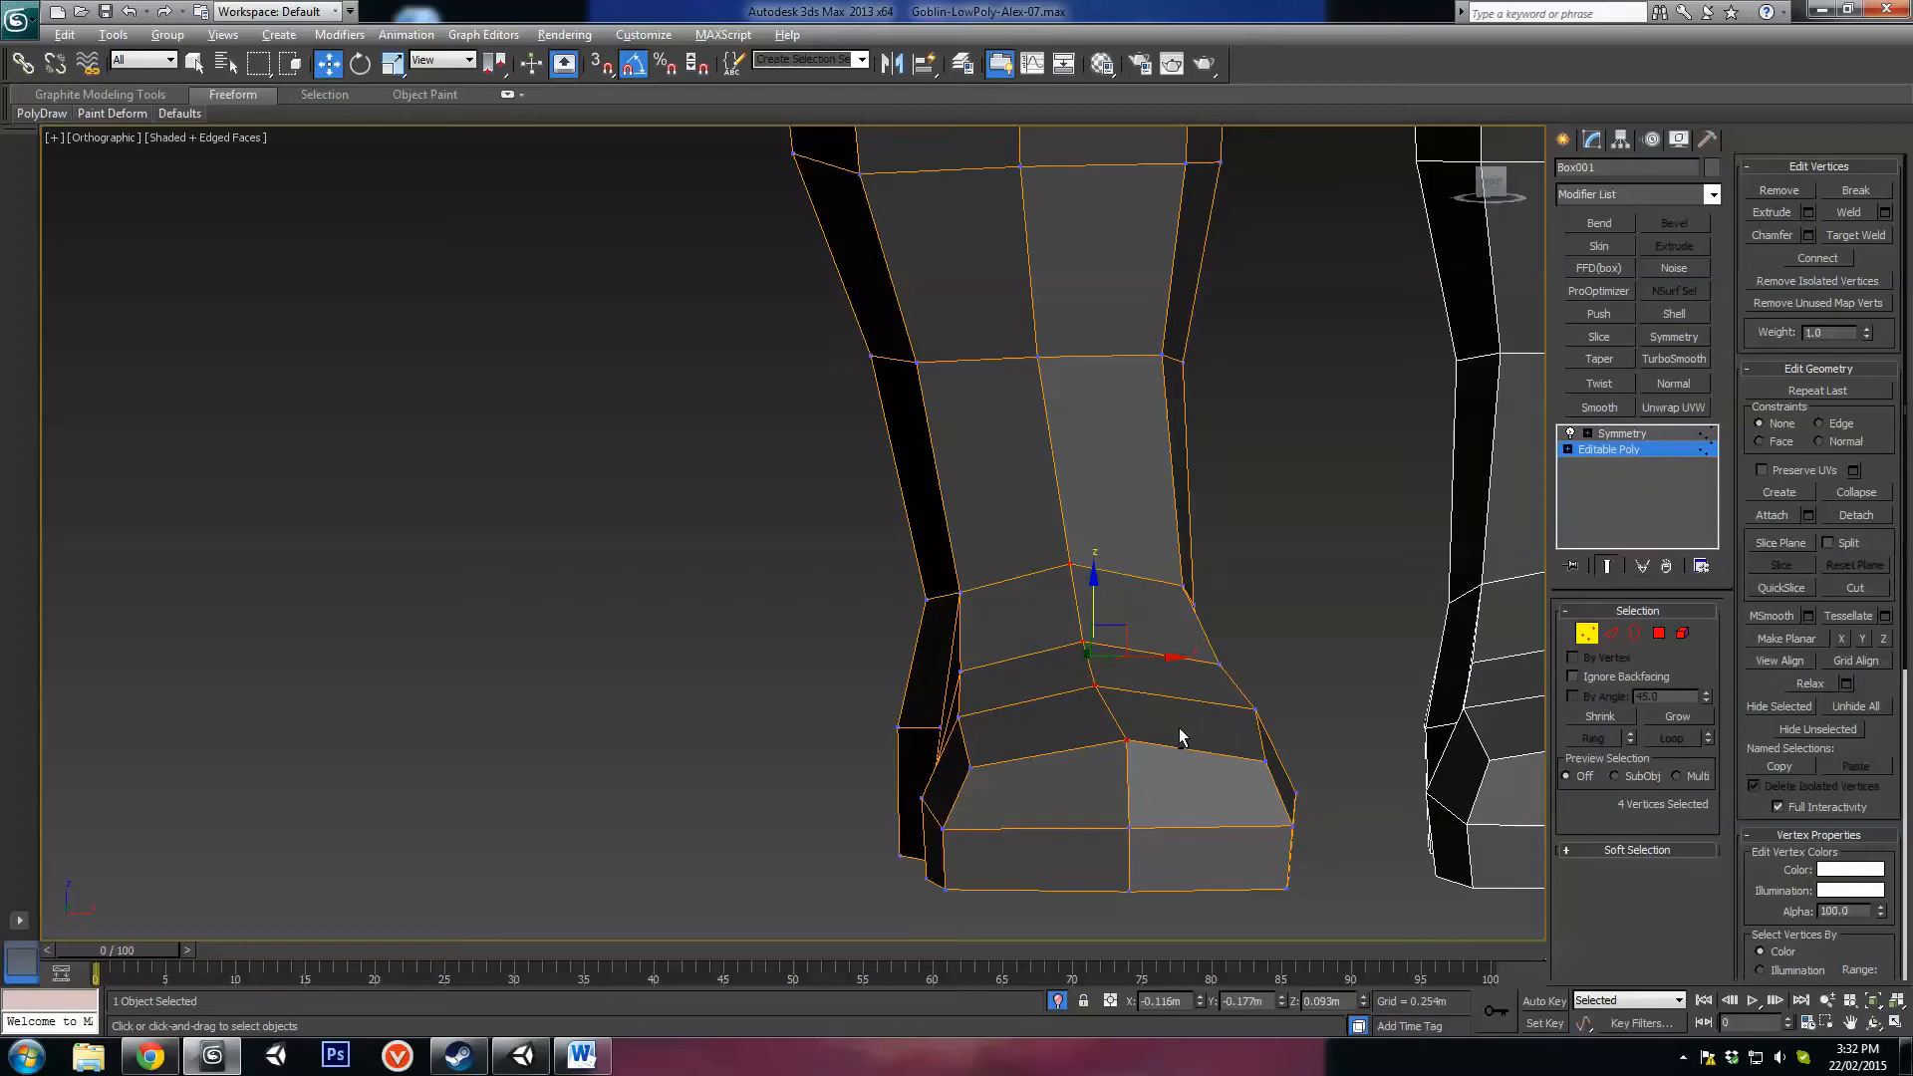
Step: Examine the reshaped foot and its underside from several angles
middle_click_drag(1179, 737, 1144, 632, "alt")
scroll(1201, 738, "down", 4)
scroll(1031, 832, "up", 3)
scroll(1149, 738, "down", 3)
scroll(1145, 632, "up", 5)
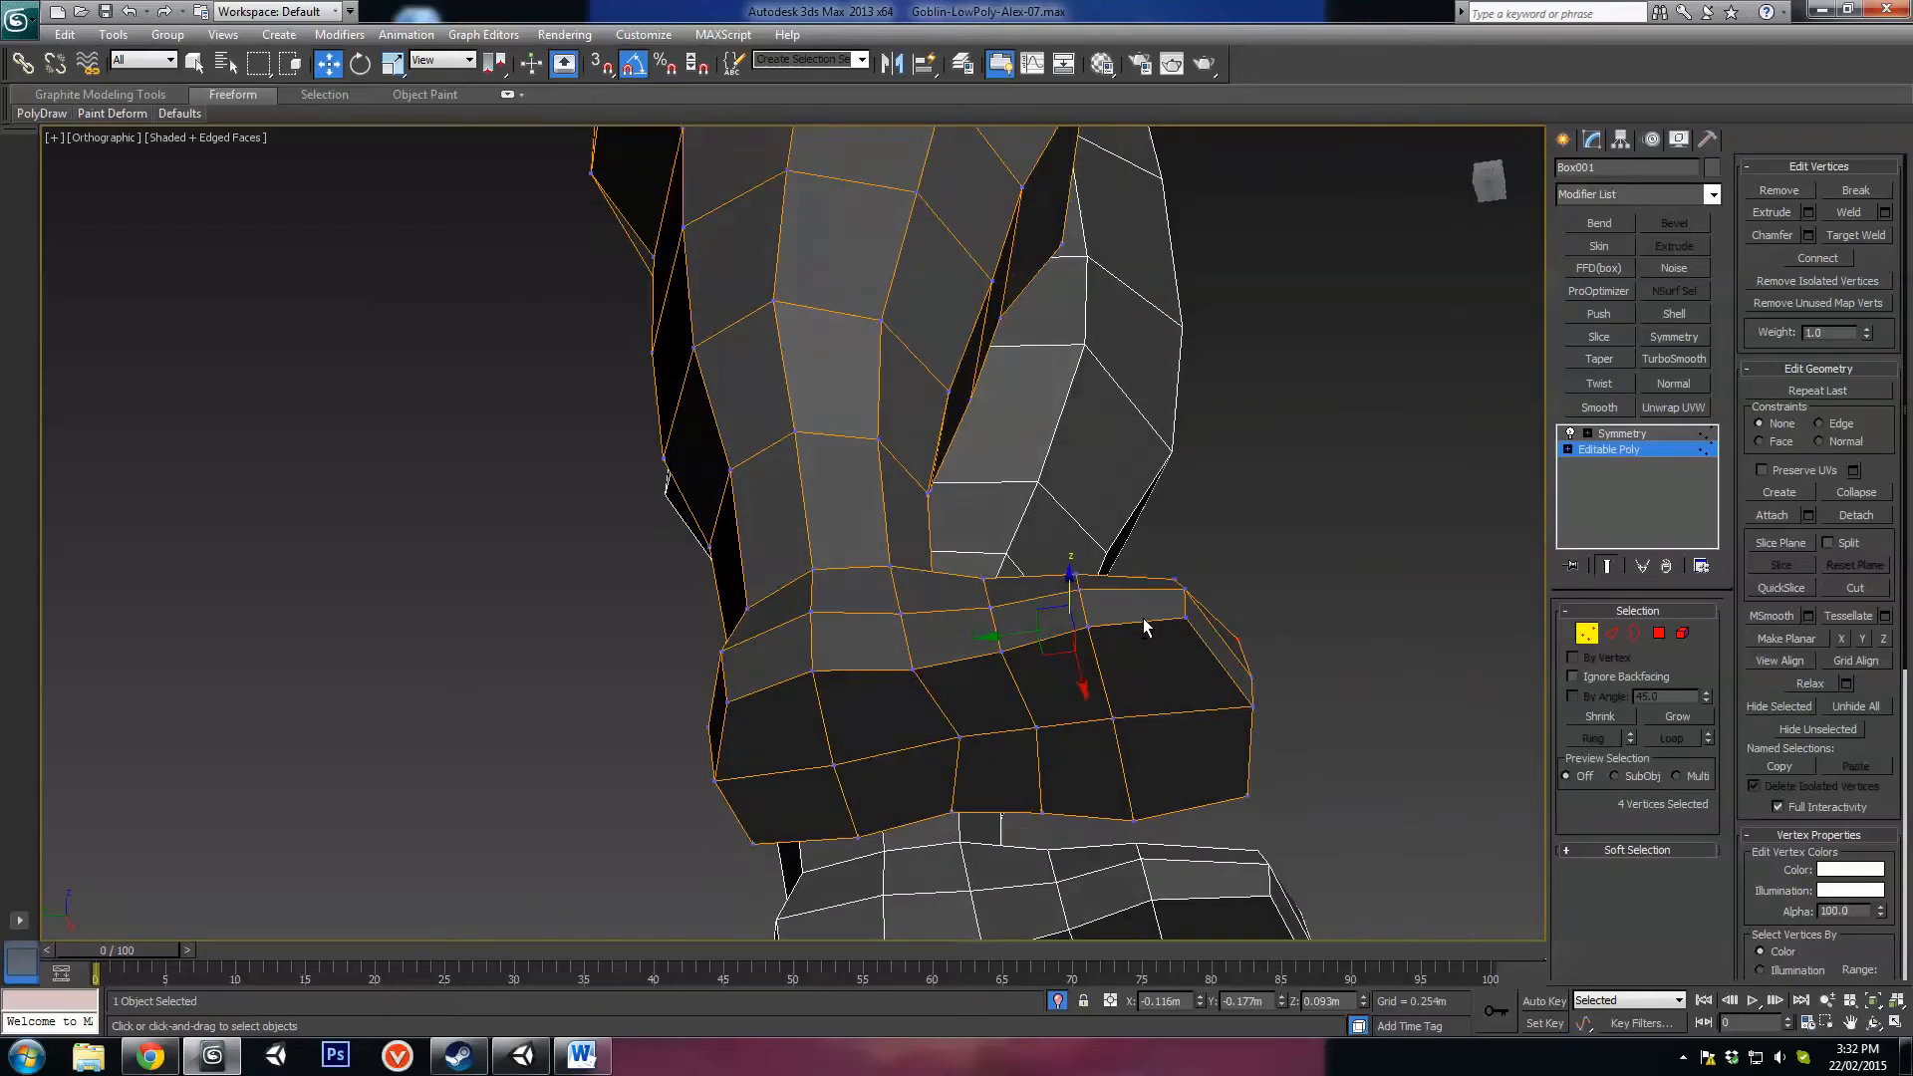
scroll(1144, 620, "down", 4)
middle_click_drag(1120, 709, 1351, 728, "alt")
scroll(1161, 755, "up", 4)
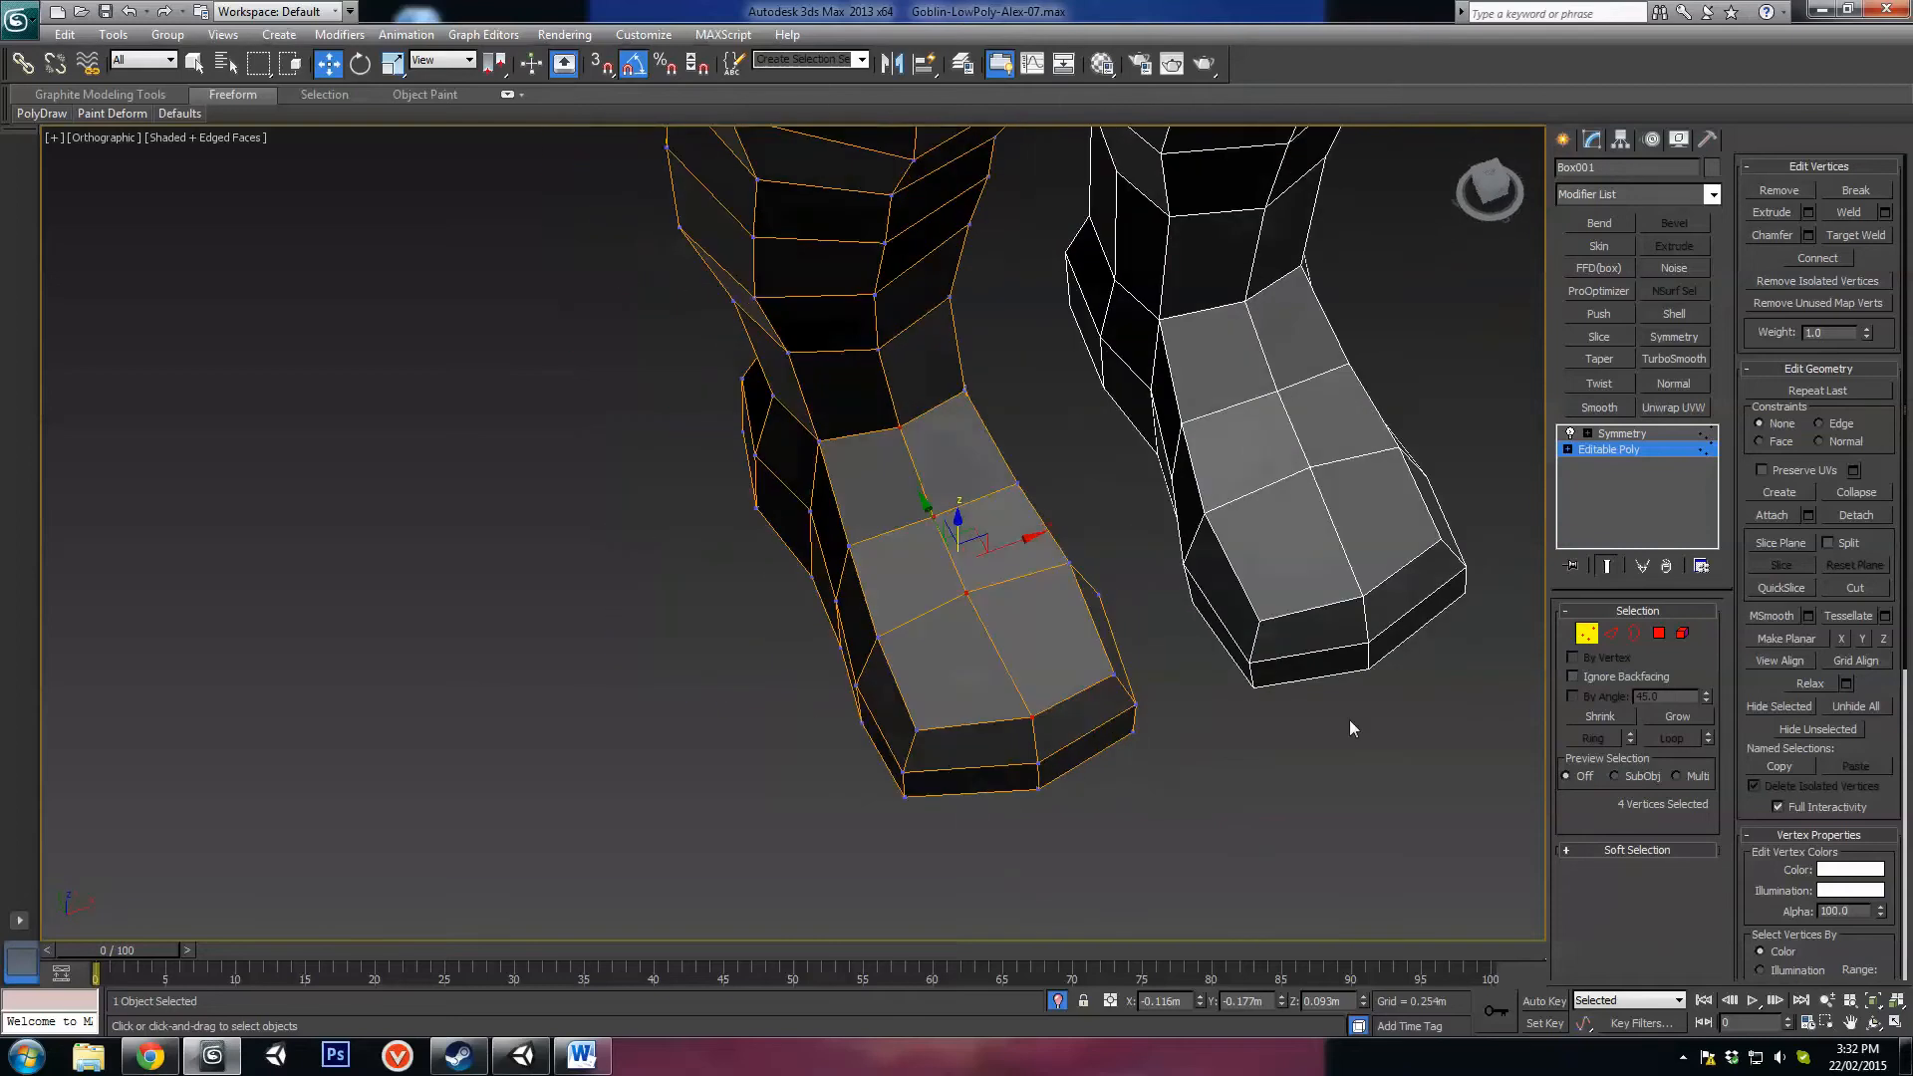
Step: Examine the front half of the foot and the polygons at its toe end
left_click(1611, 634)
scroll(1108, 769, "down", 5)
middle_click_drag(1108, 769, 1078, 807, "alt")
scroll(1074, 786, "up", 6)
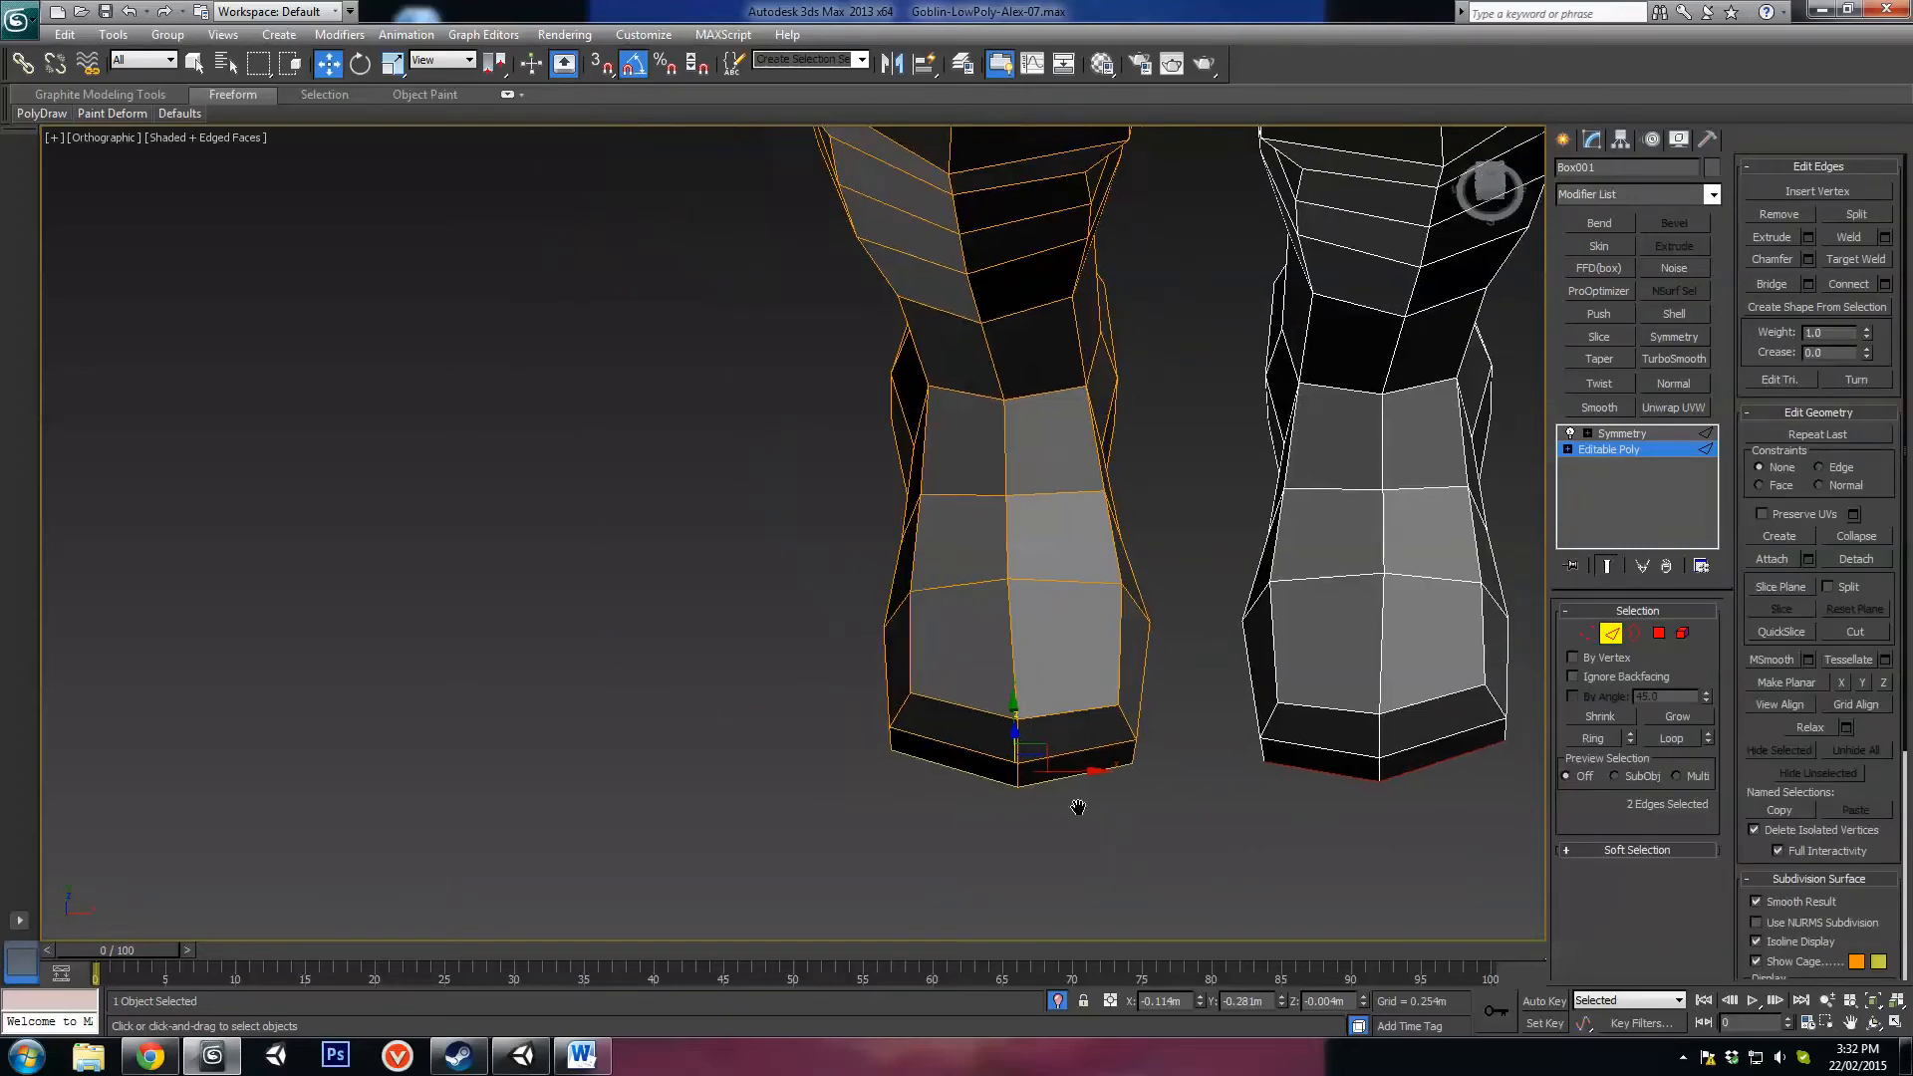
scroll(1046, 736, "up", 3)
scroll(1049, 716, "down", 3)
scroll(1060, 696, "up", 2)
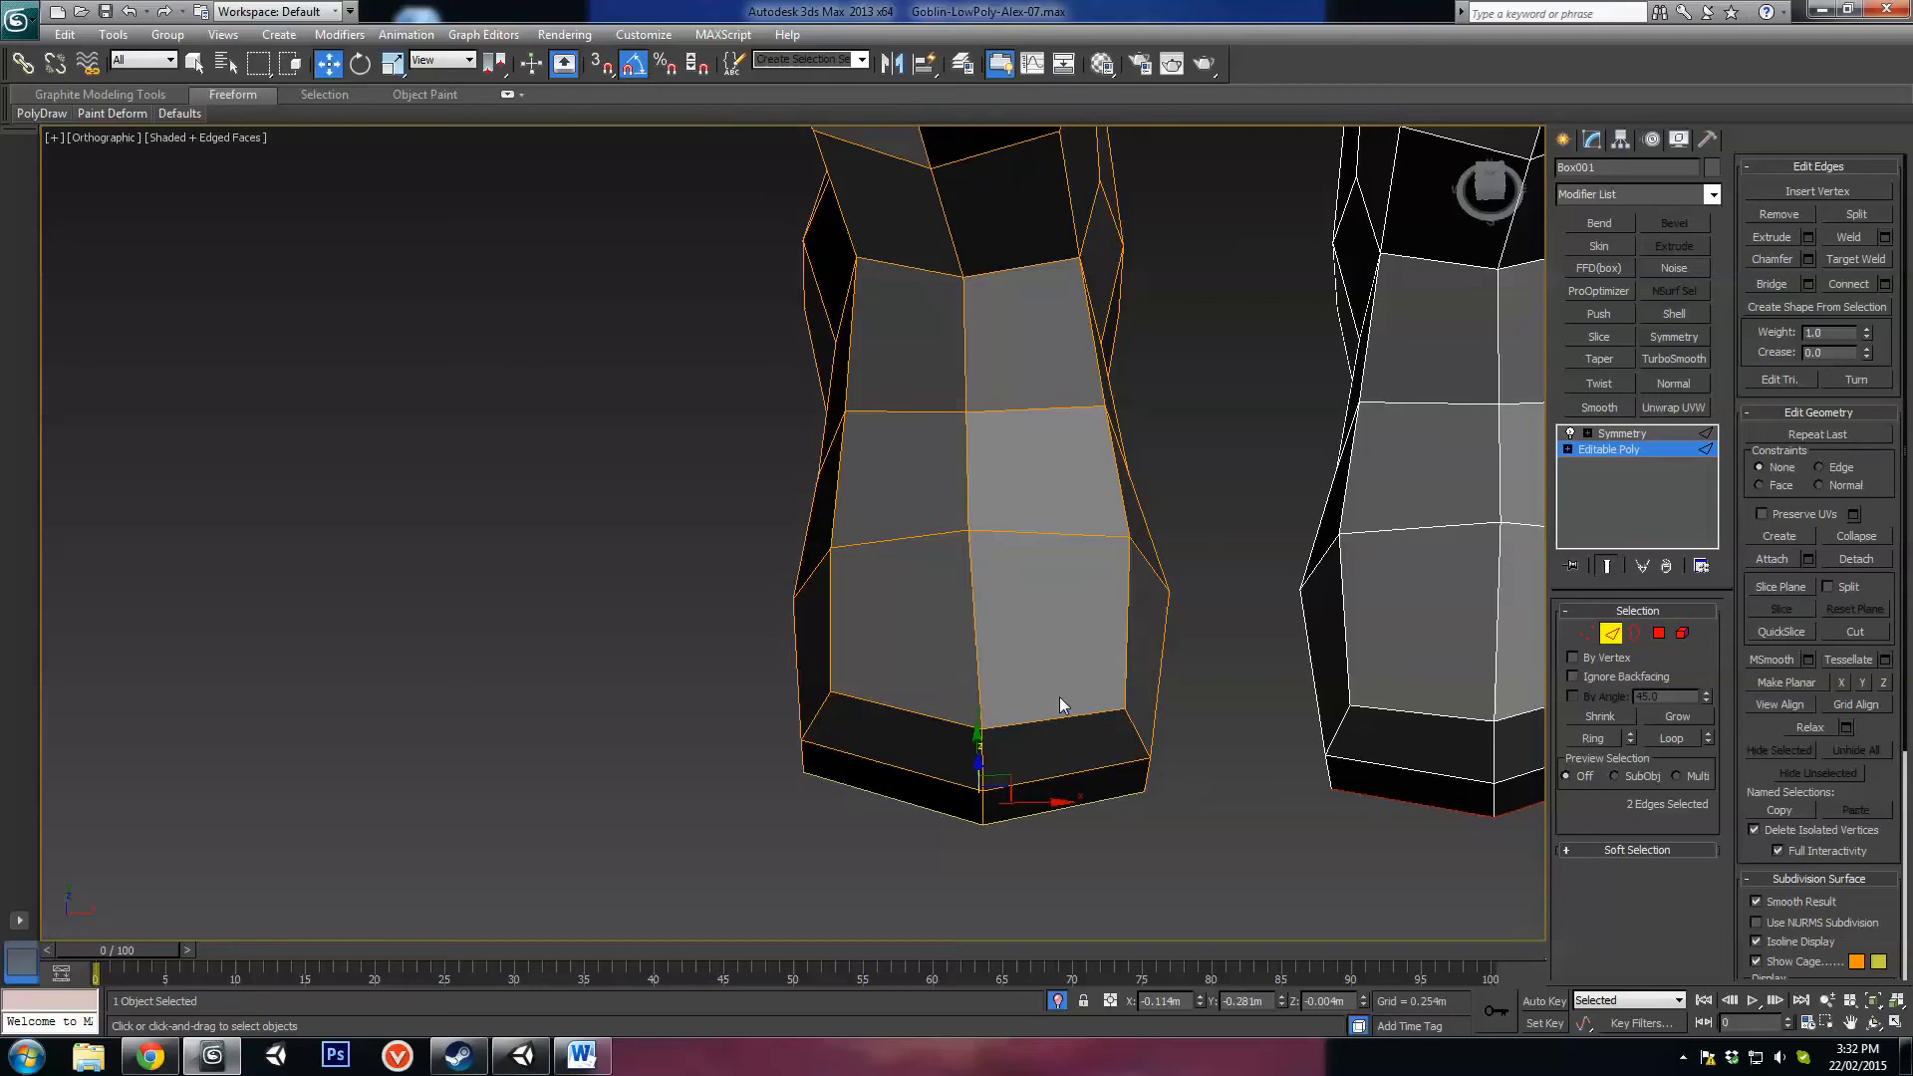
middle_click_drag(1433, 707, 1110, 671)
left_click(1659, 634)
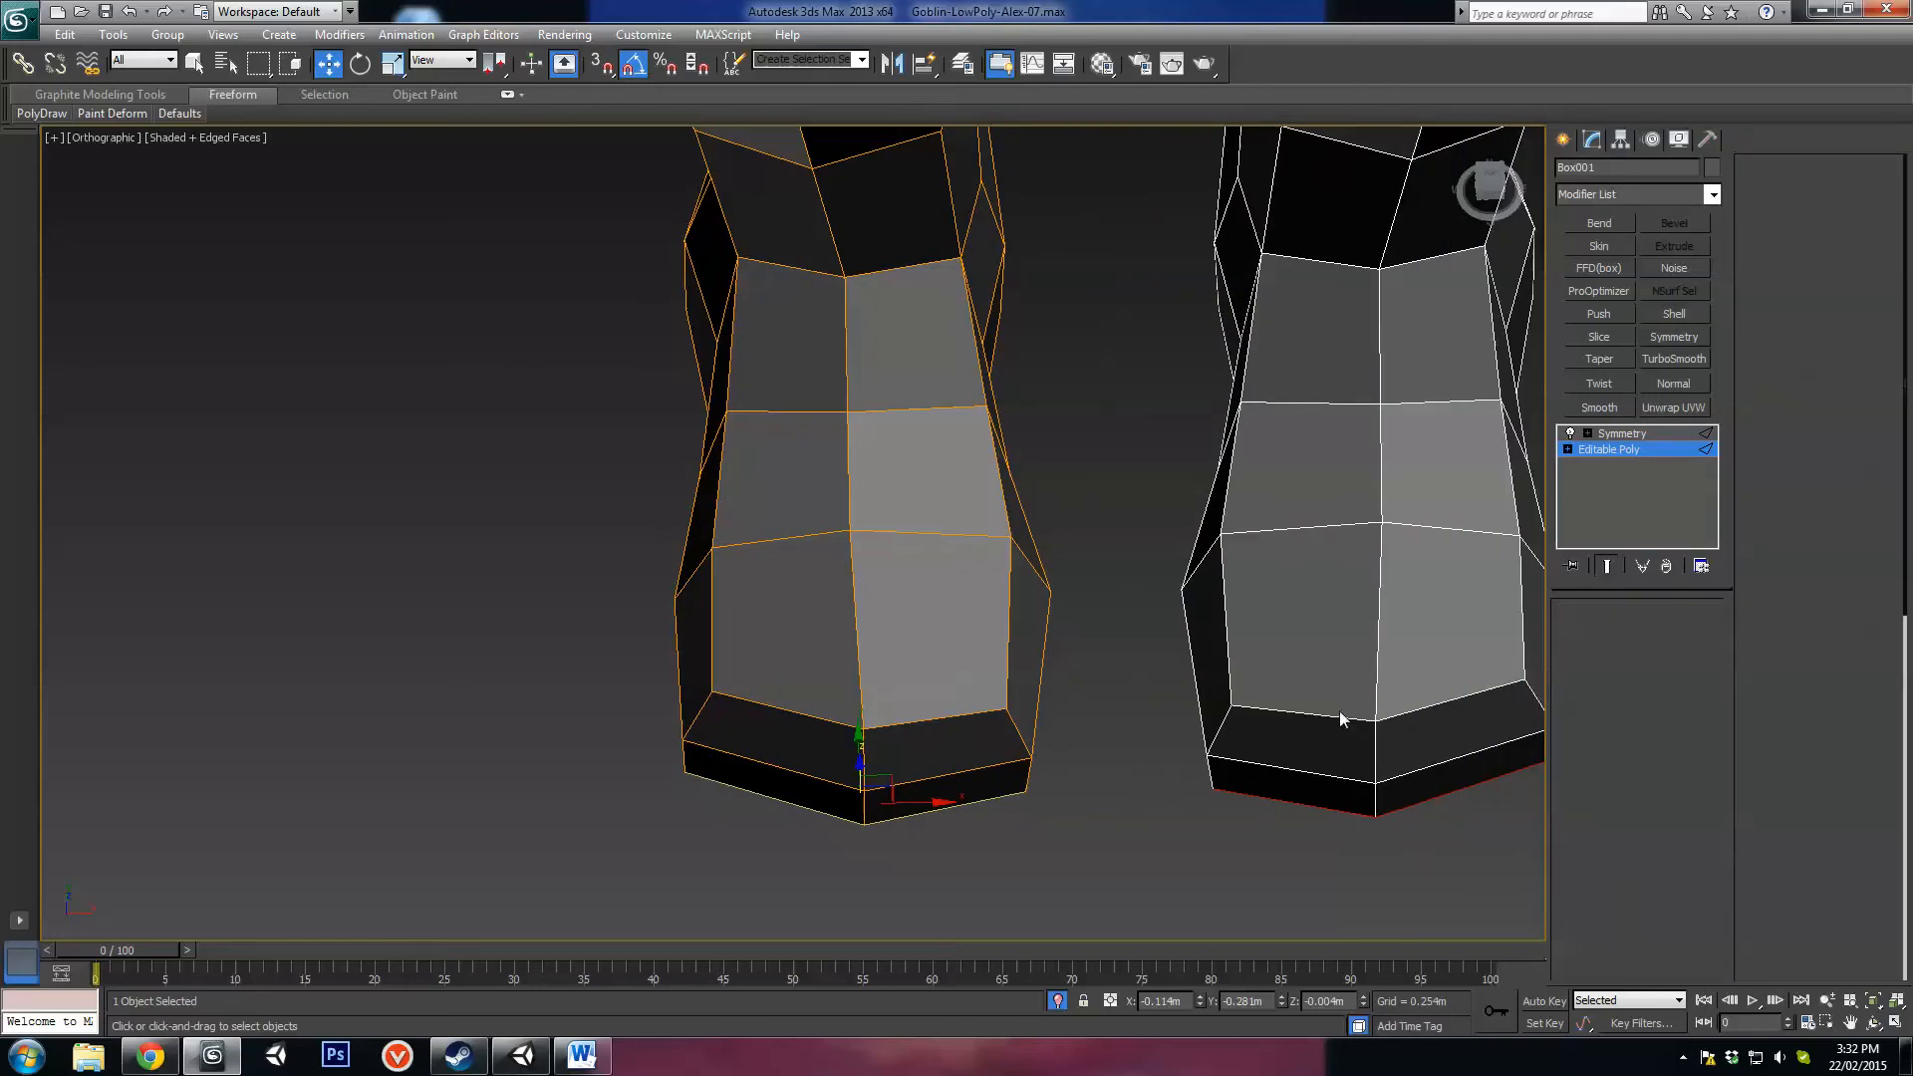
scroll(1339, 709, "down", 2)
left_click(798, 643)
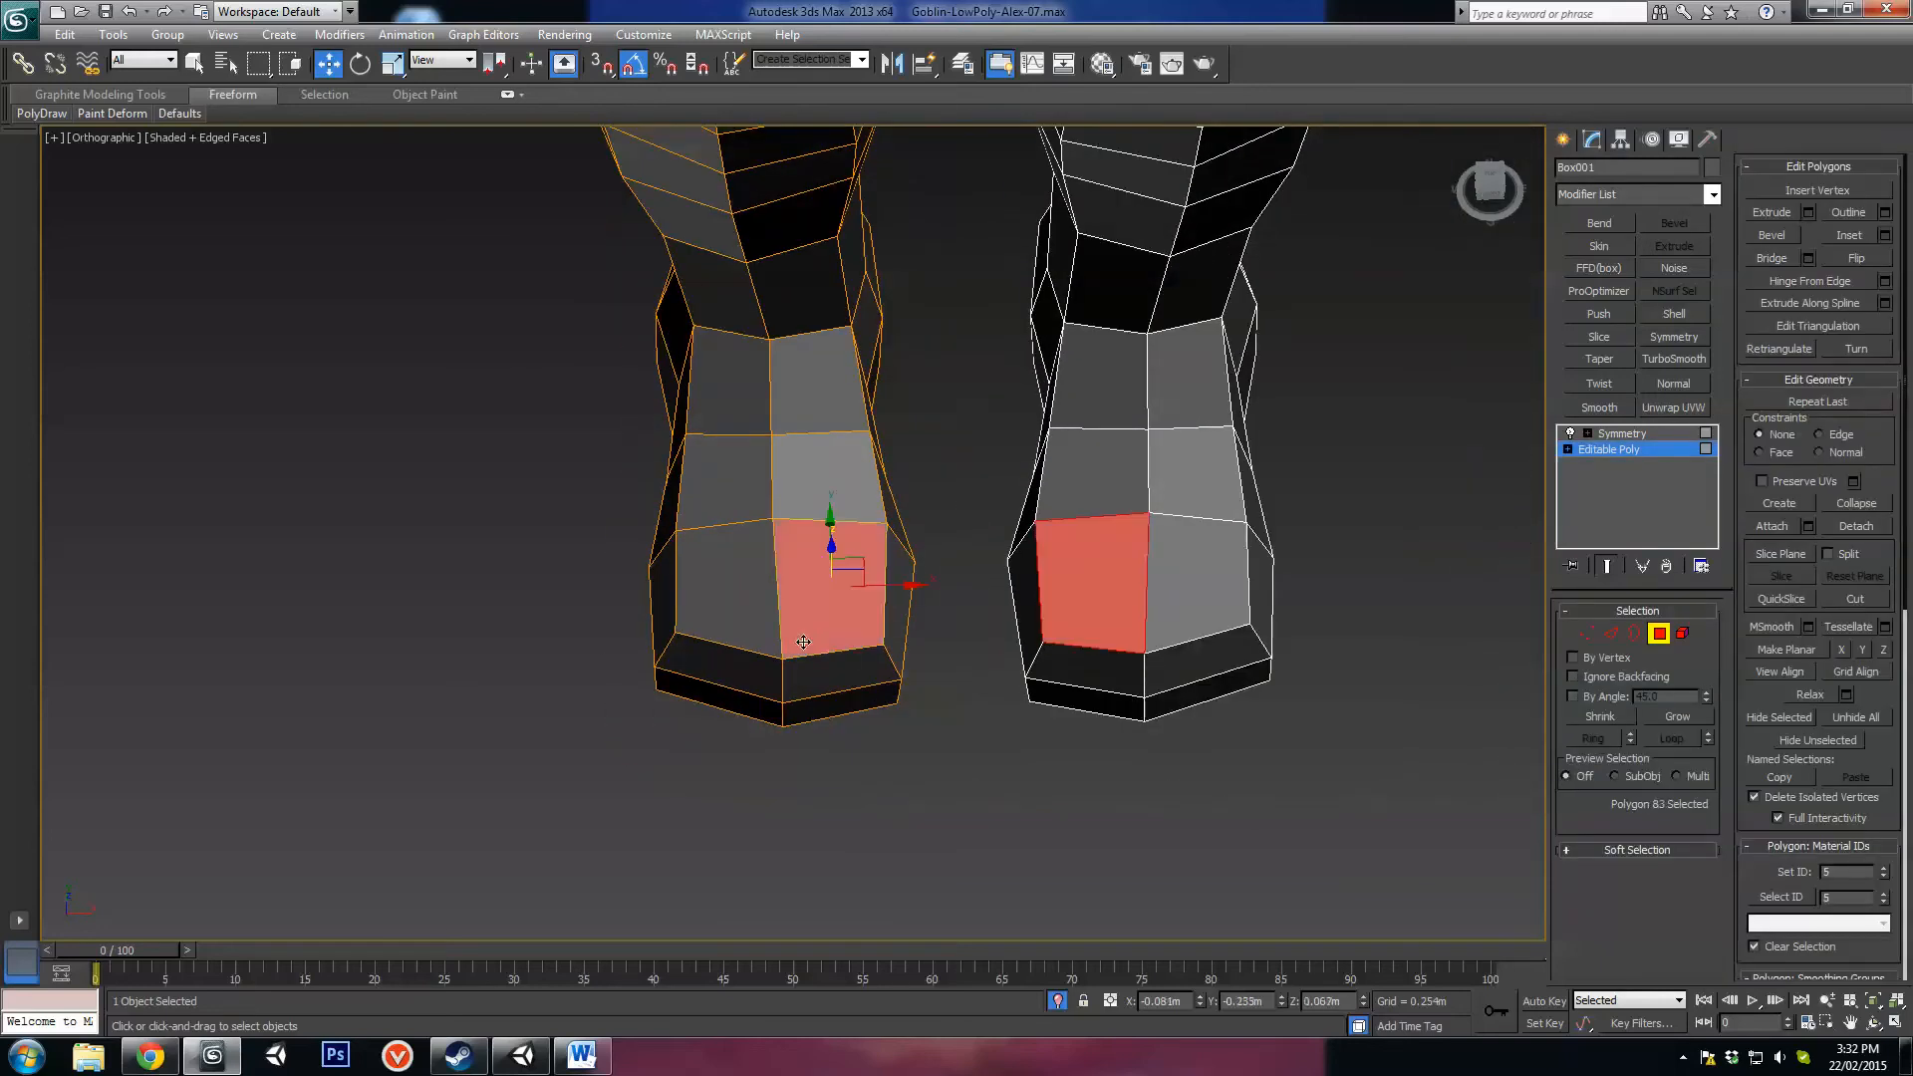
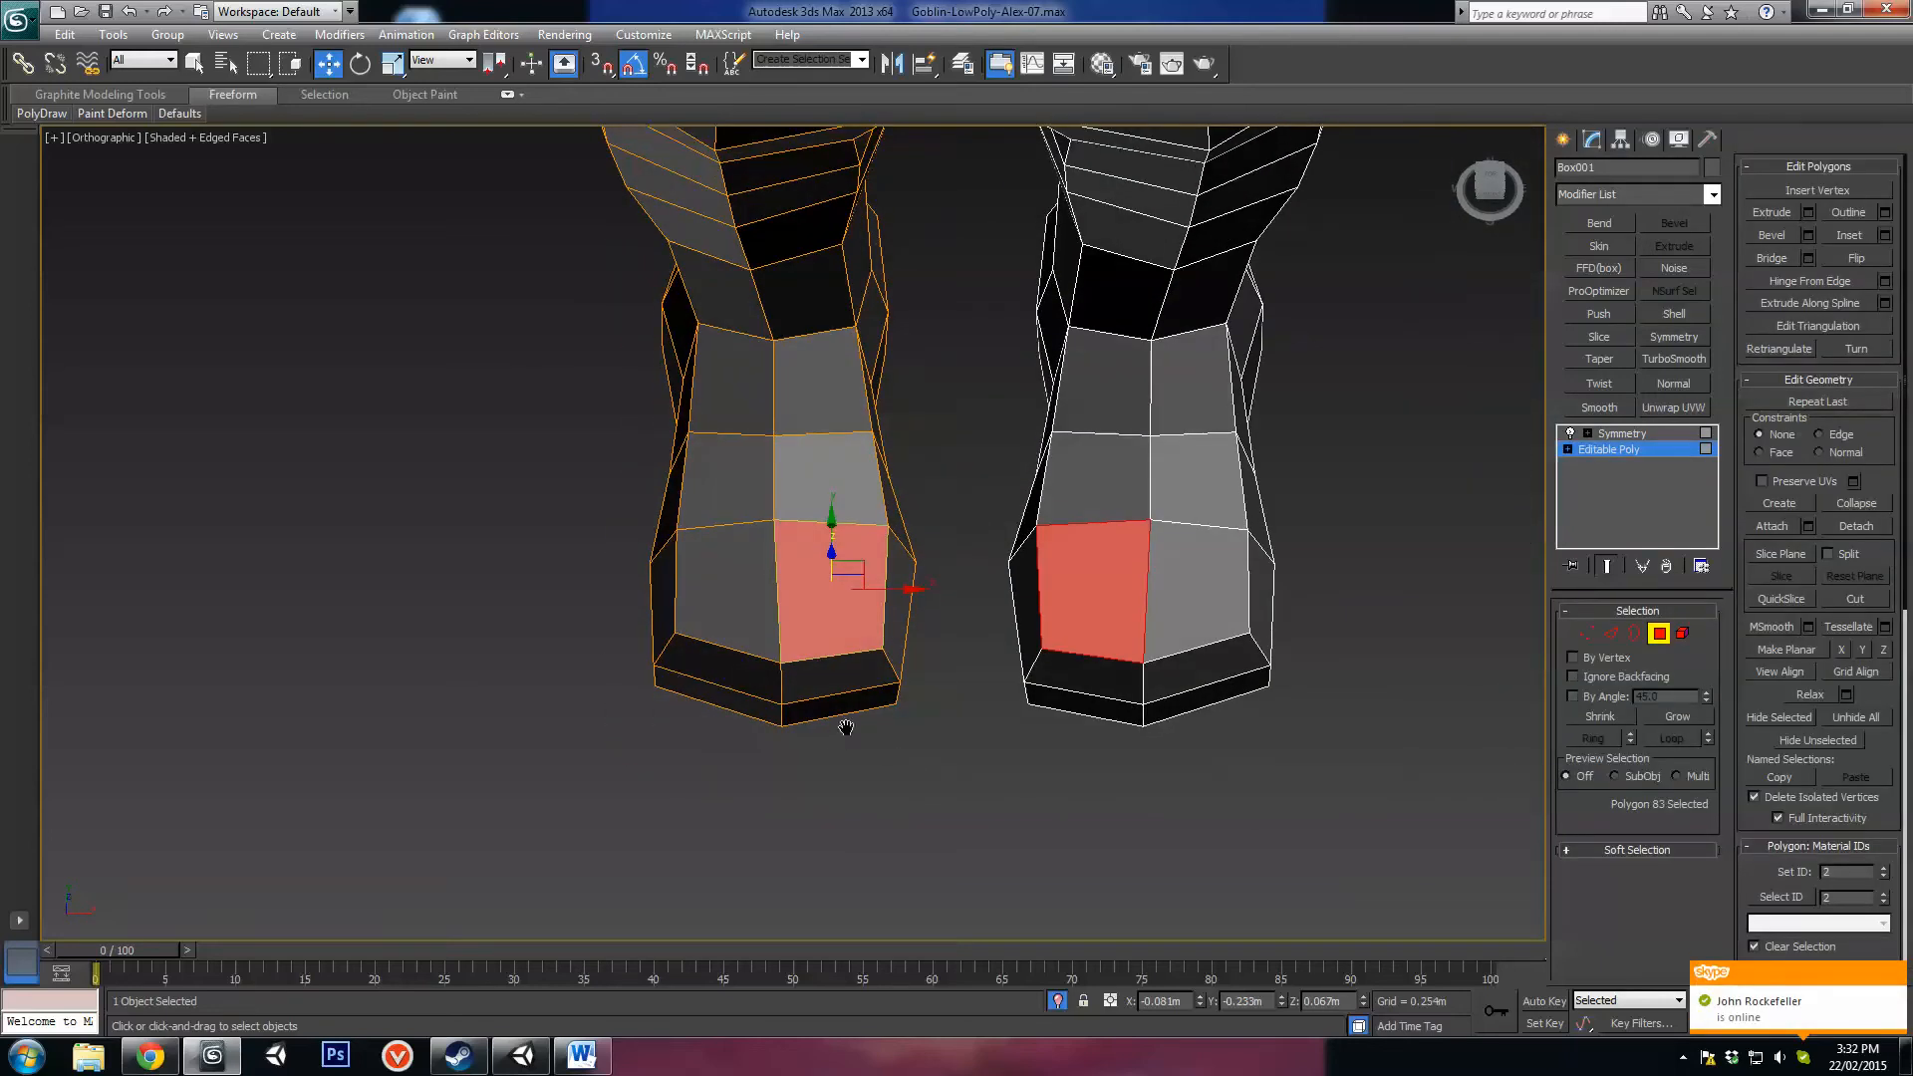
scroll(867, 730, "up", 2)
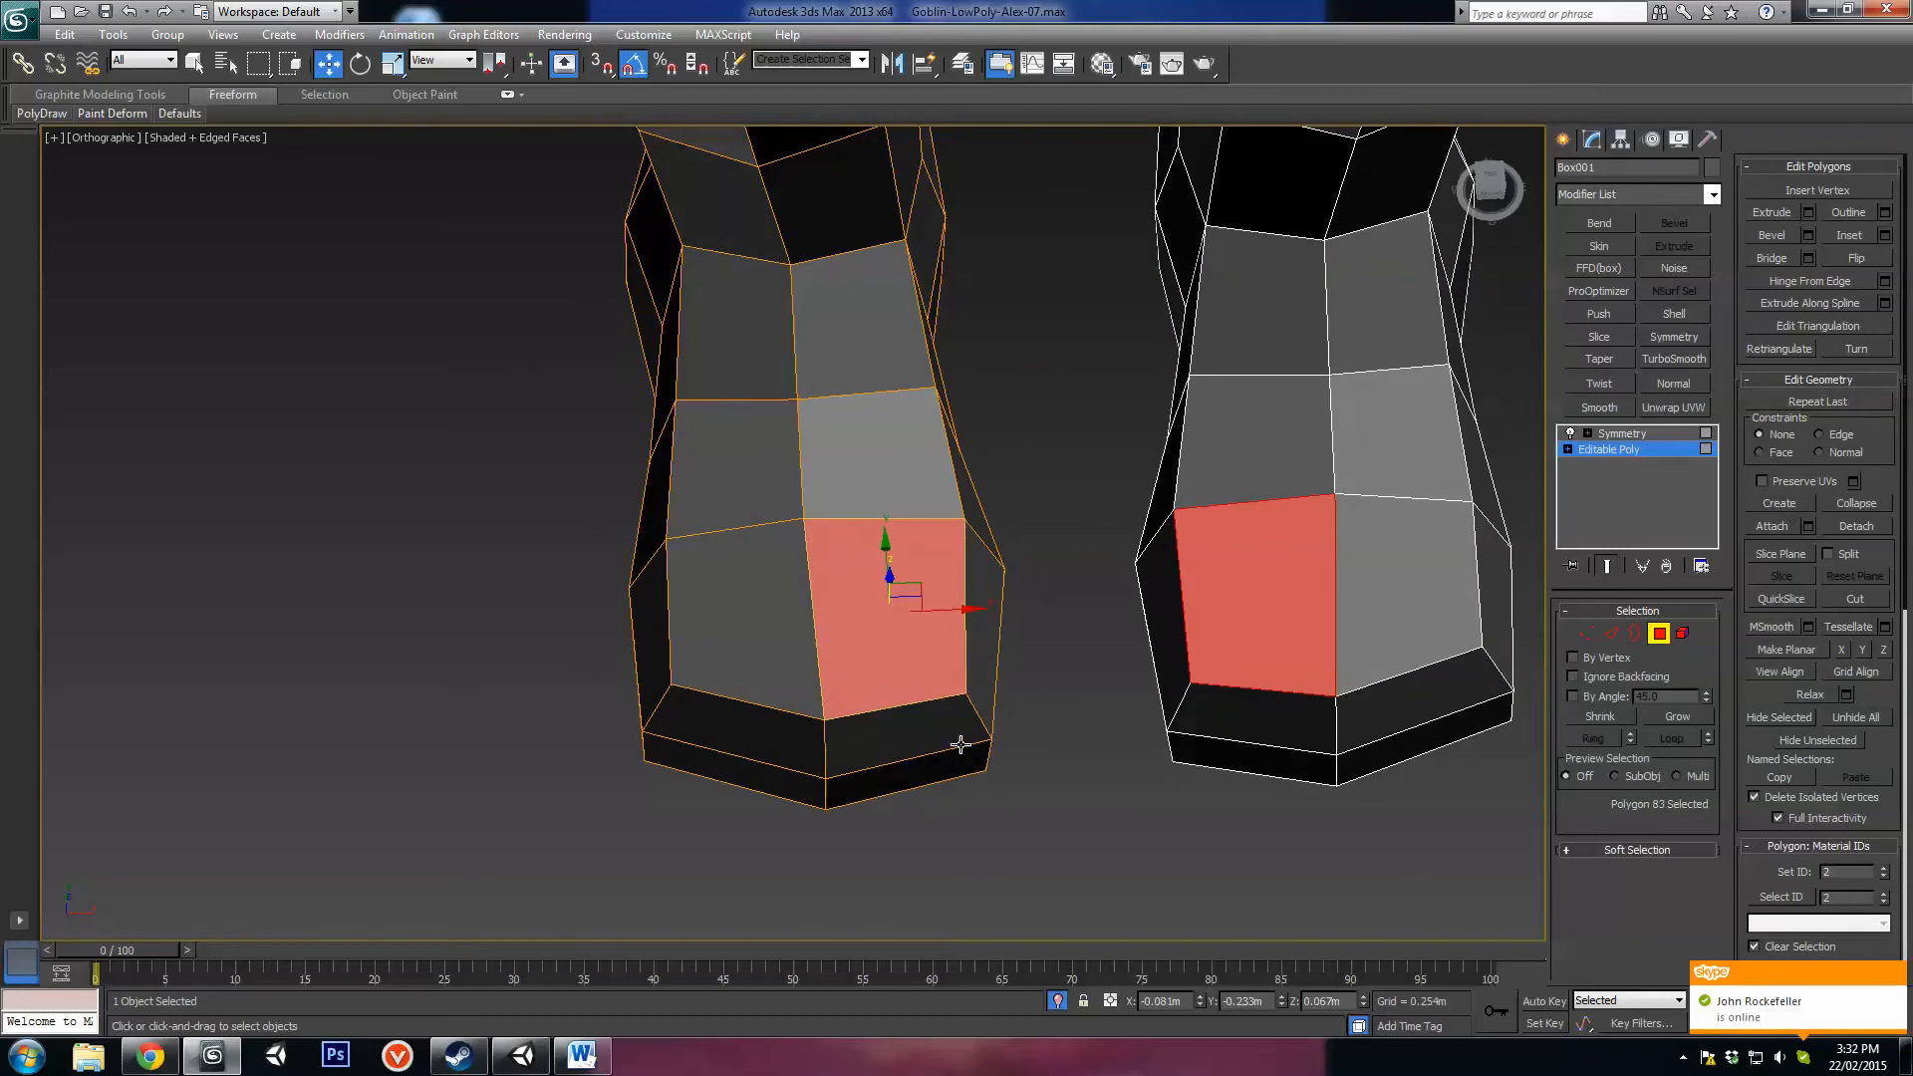
middle_click_drag(960, 745, 1017, 688)
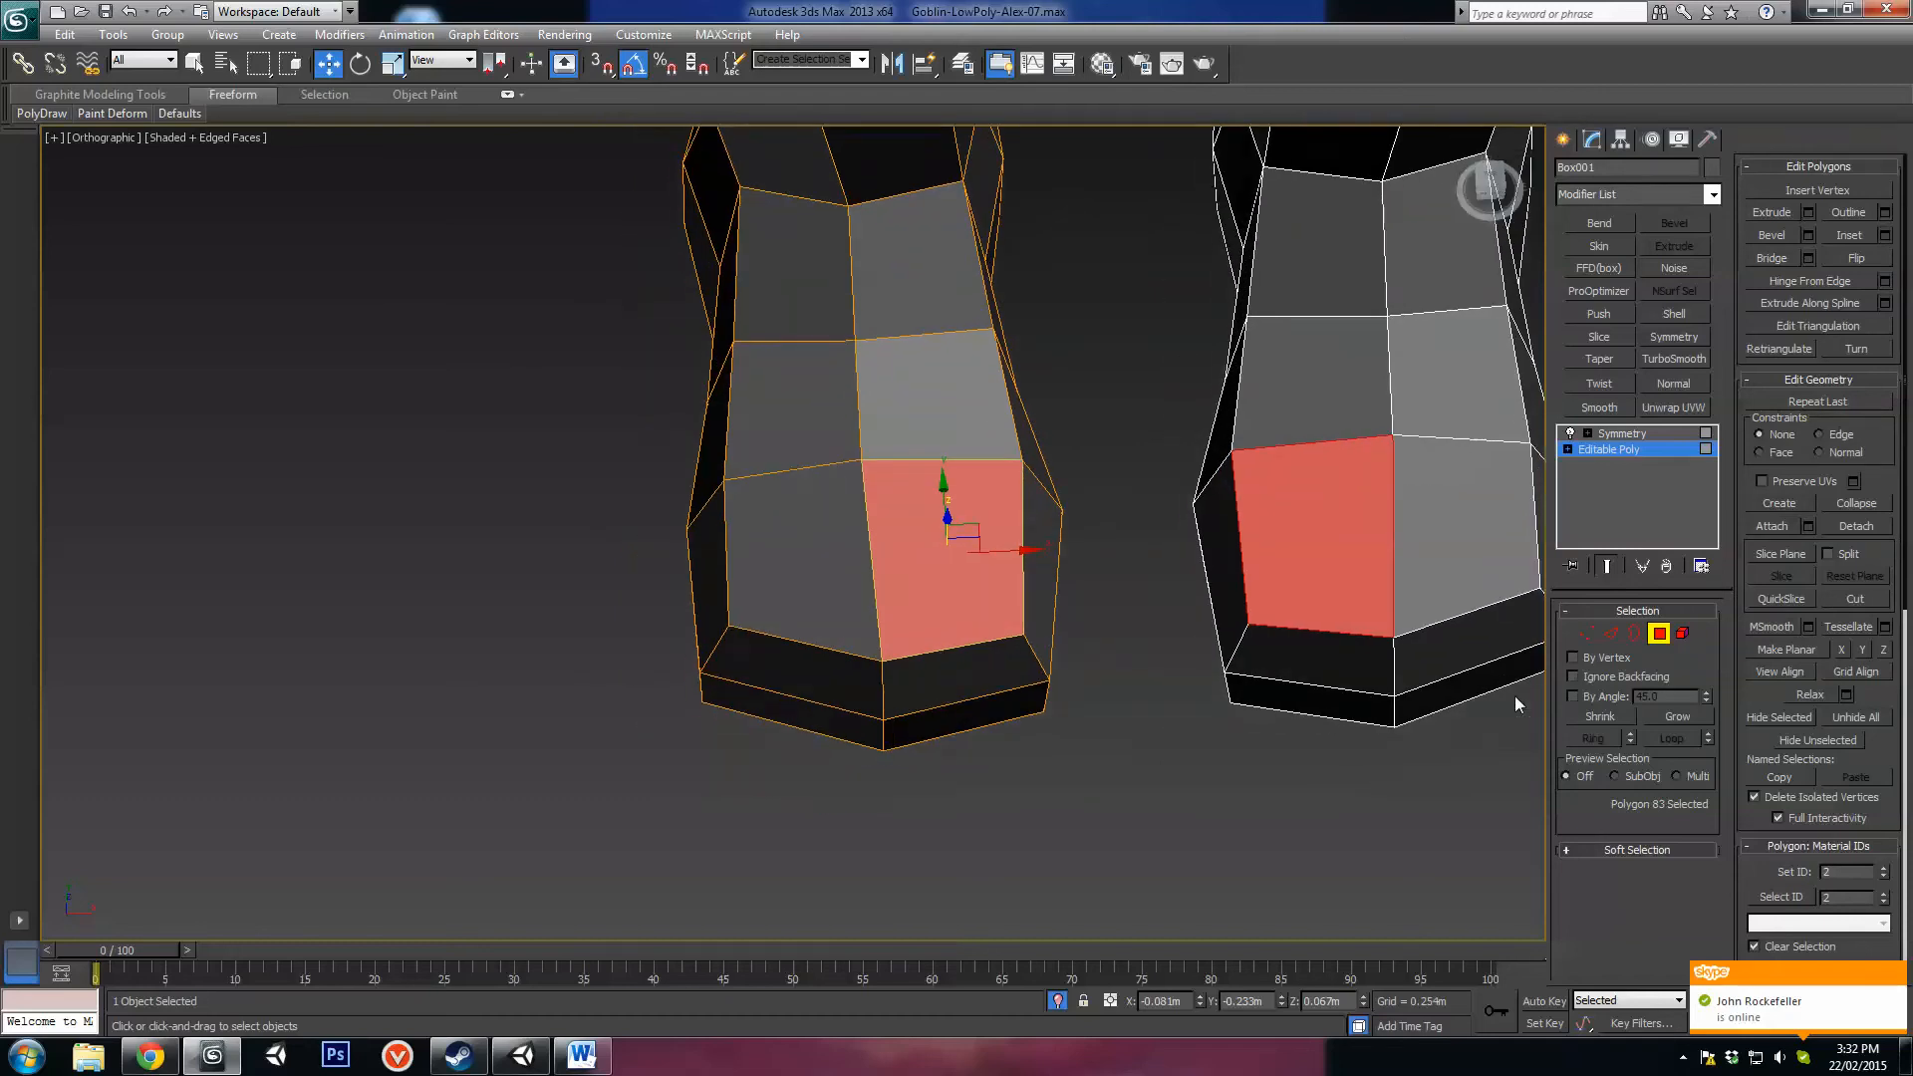
Step: Cut a line from the center vertex atop the forefoot, over the toe tip, to the matching center vertex on the sole
left_click(1611, 633)
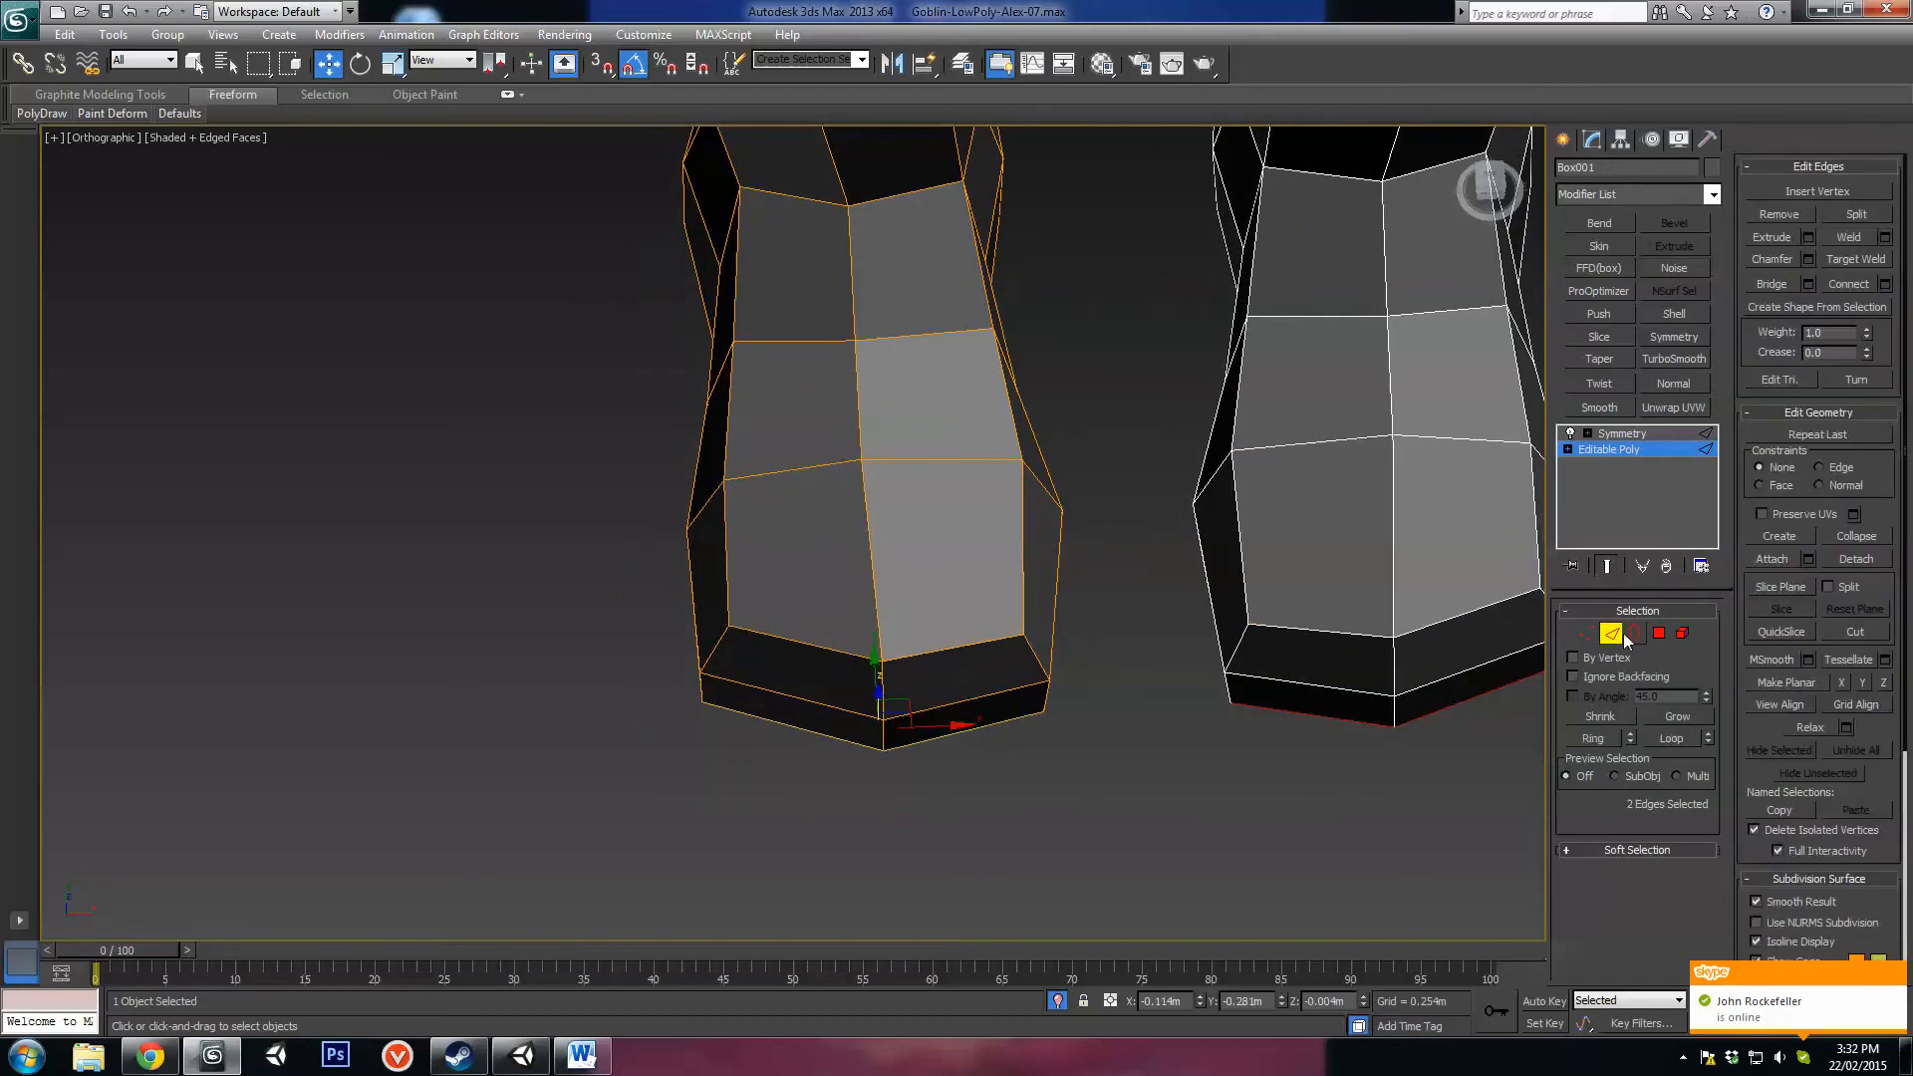
left_click(1855, 633)
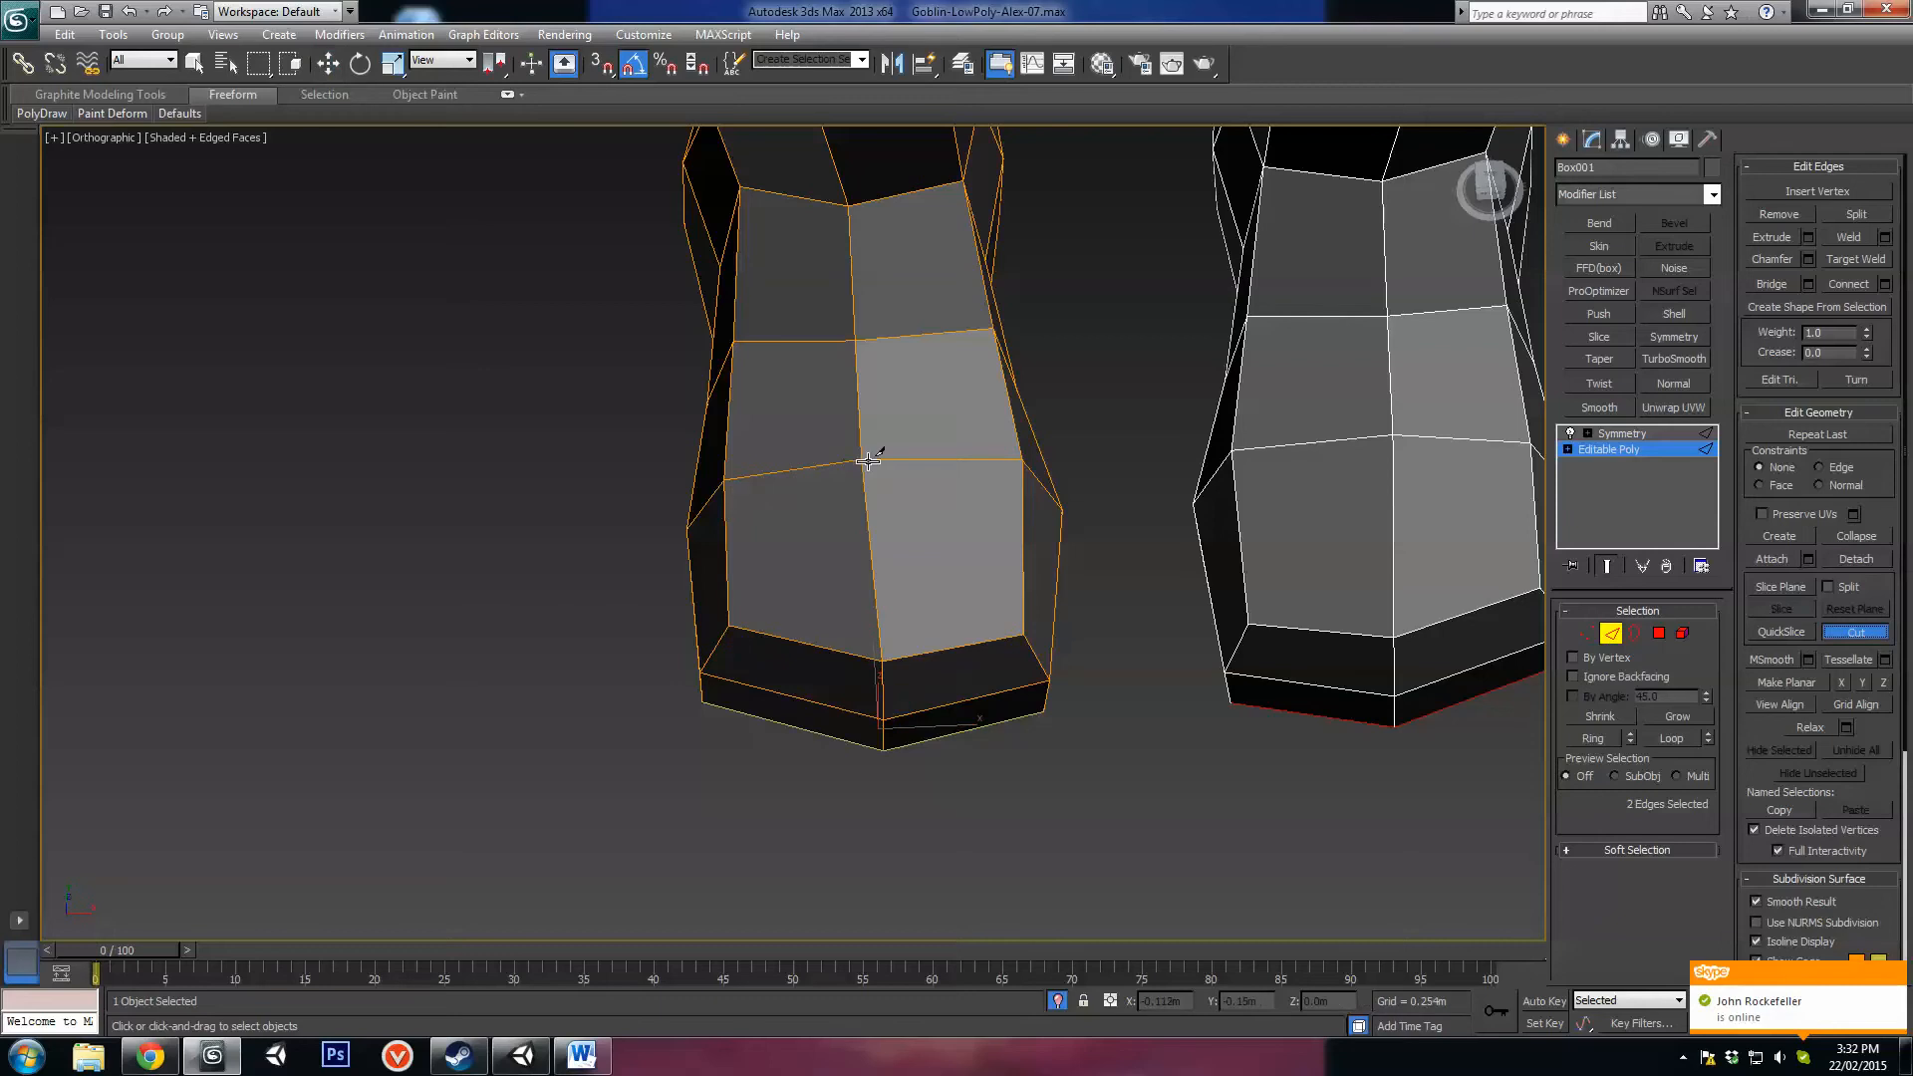
left_click(868, 460)
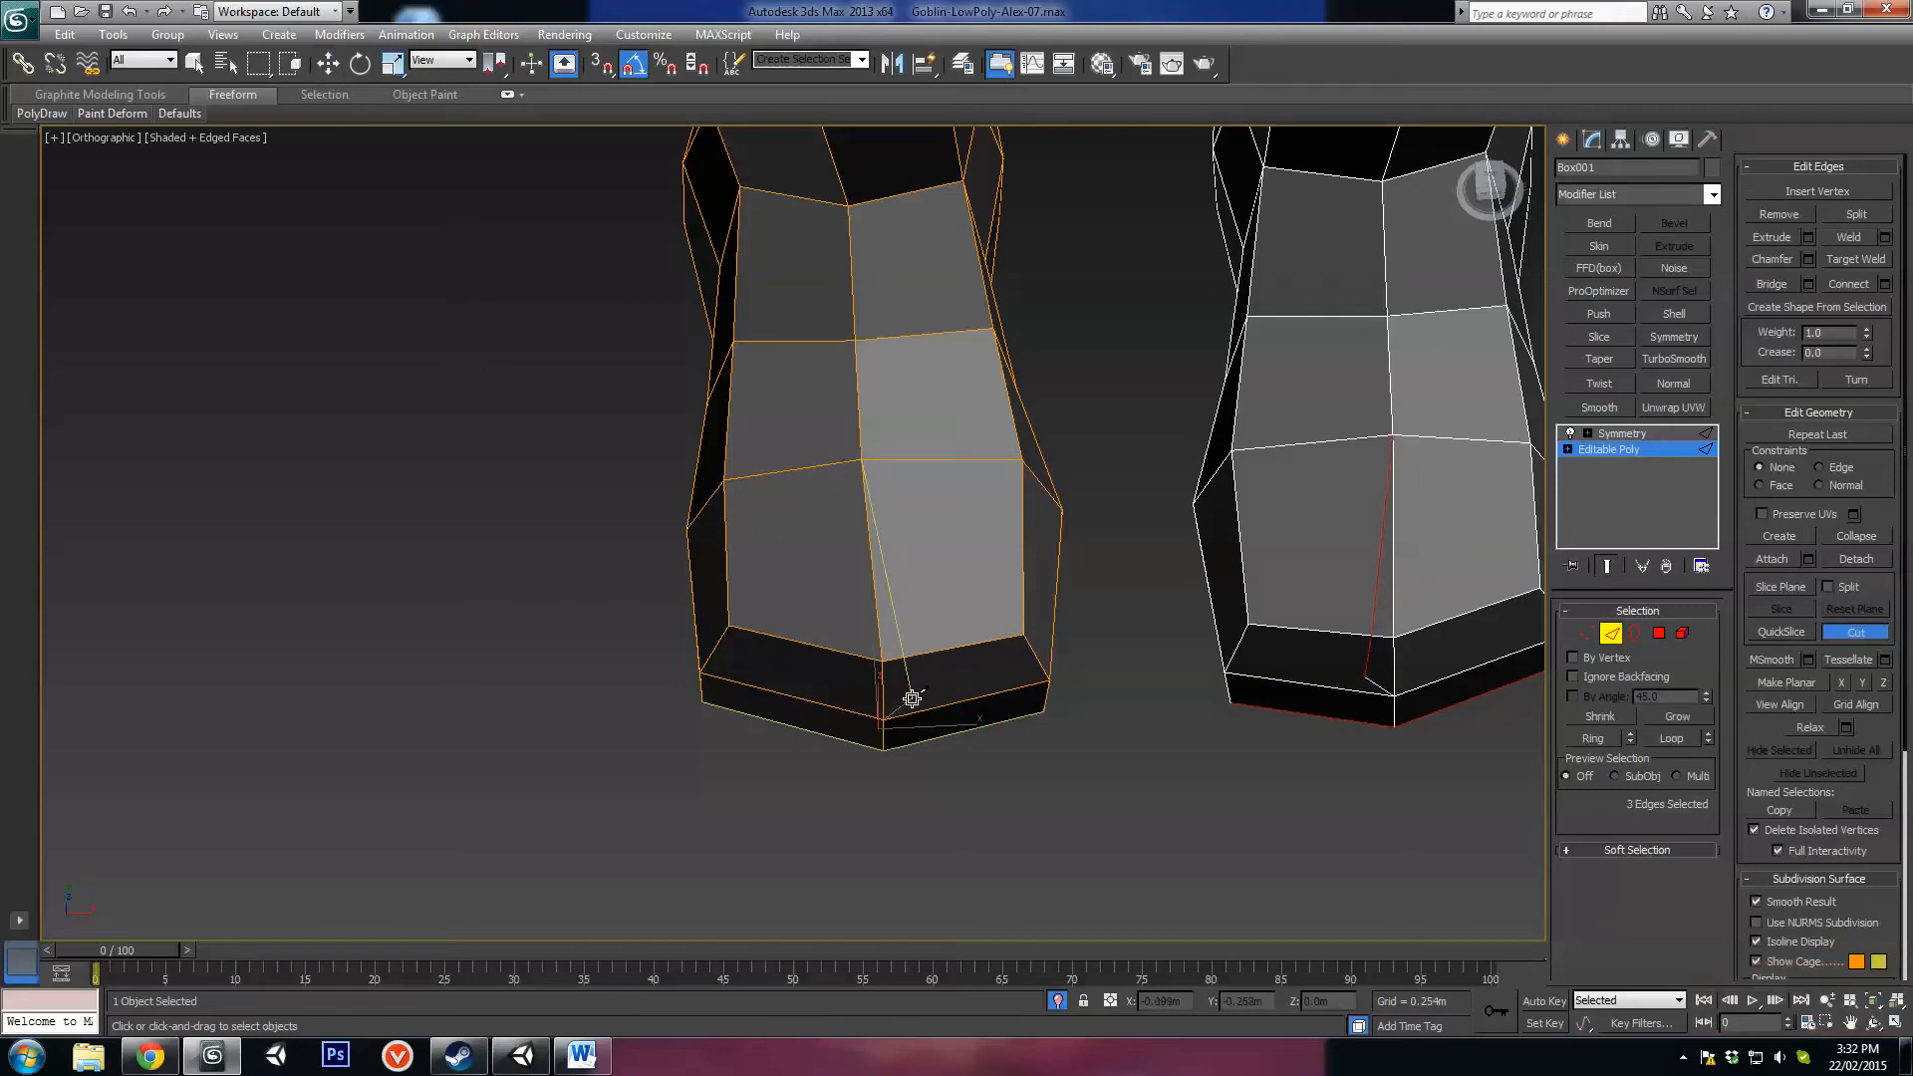
left_click(843, 654)
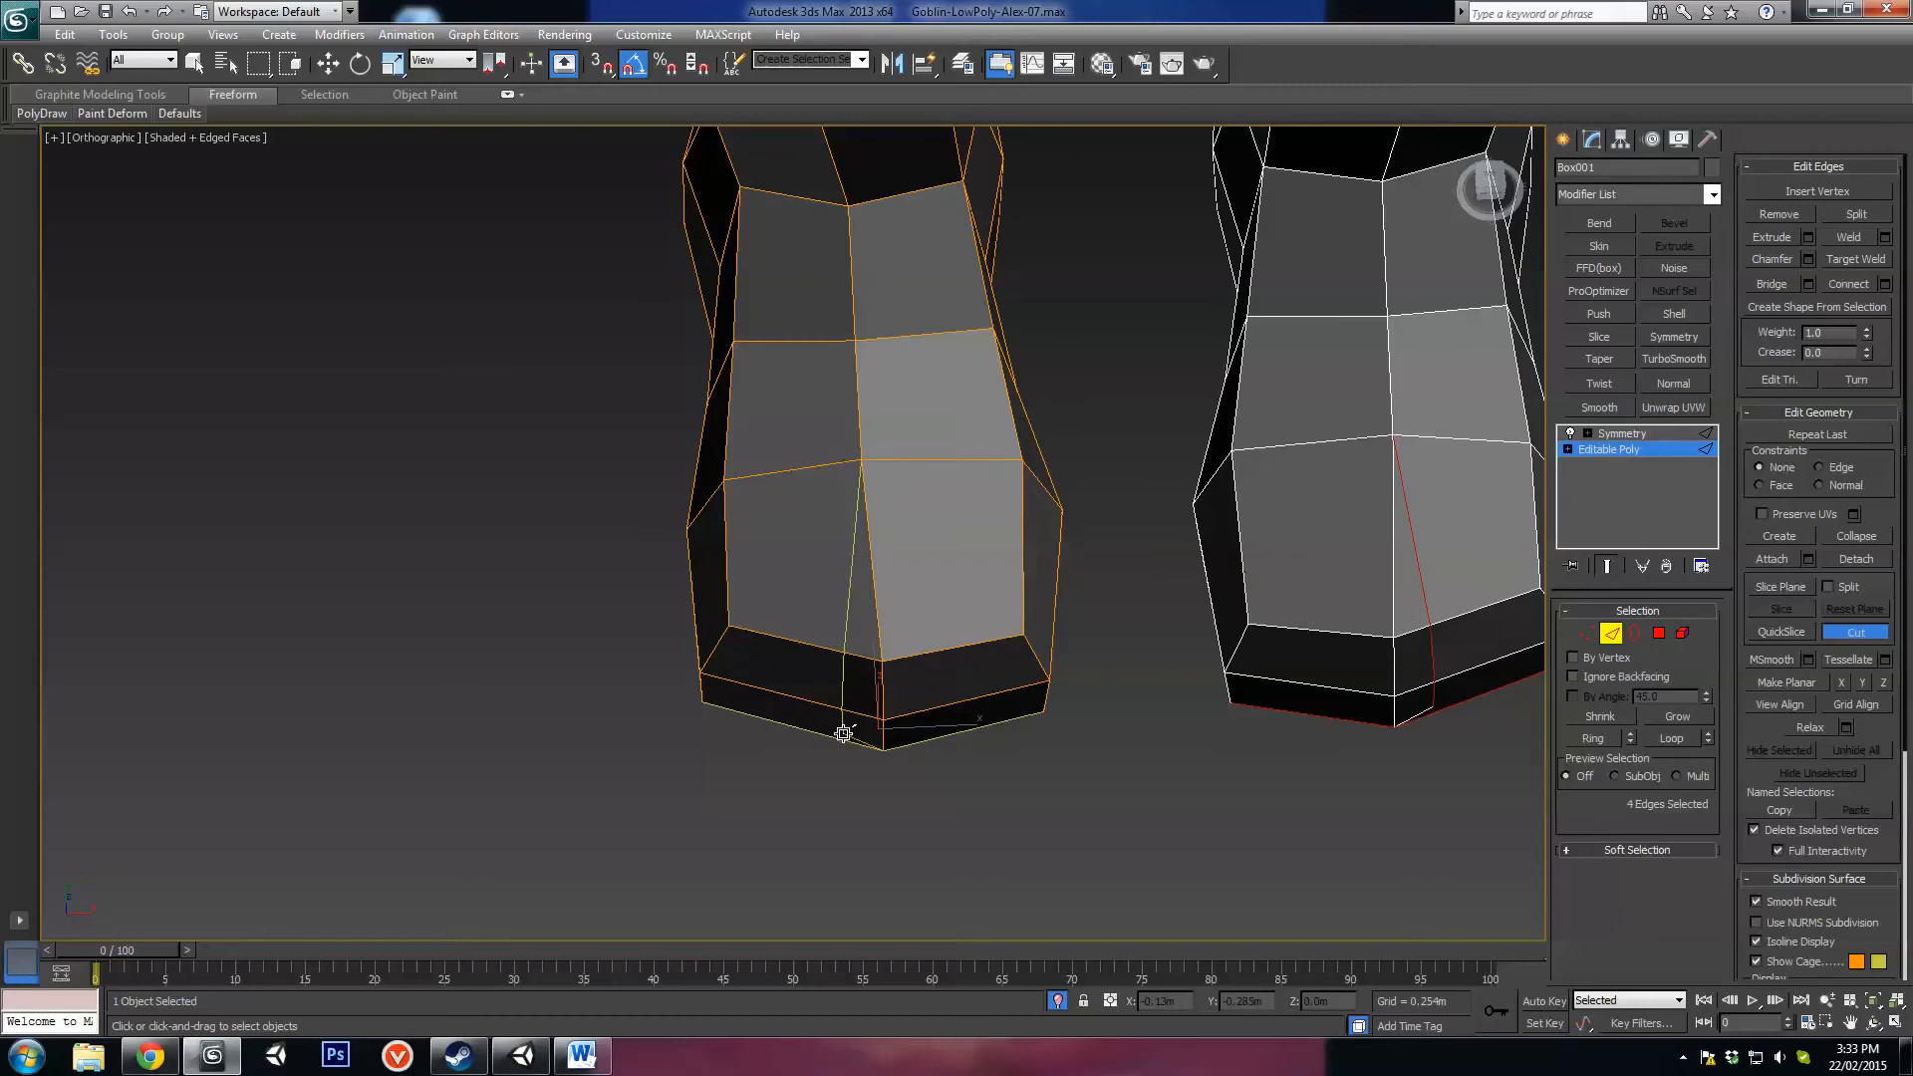
left_click(842, 736)
middle_click_drag(845, 739, 867, 508, "alt")
middle_click_drag(862, 696, 849, 539)
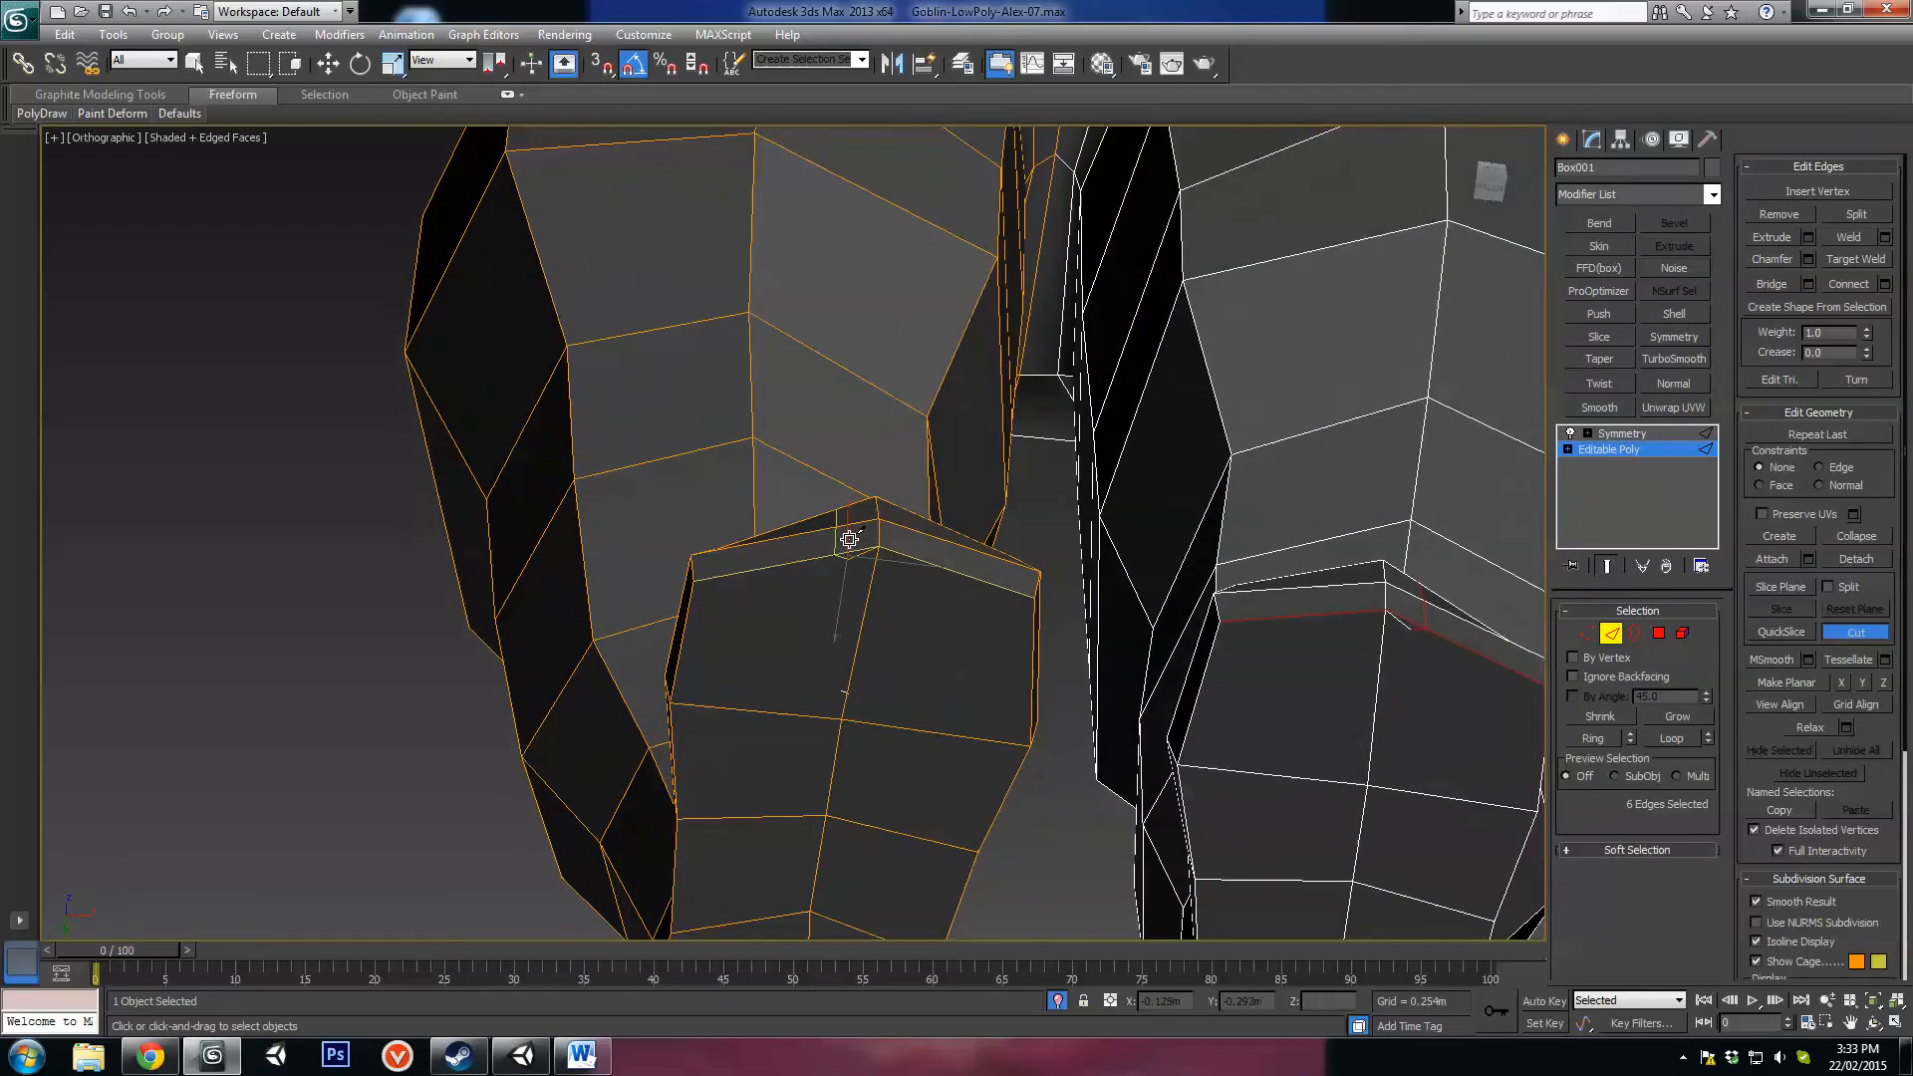
left_click(839, 719)
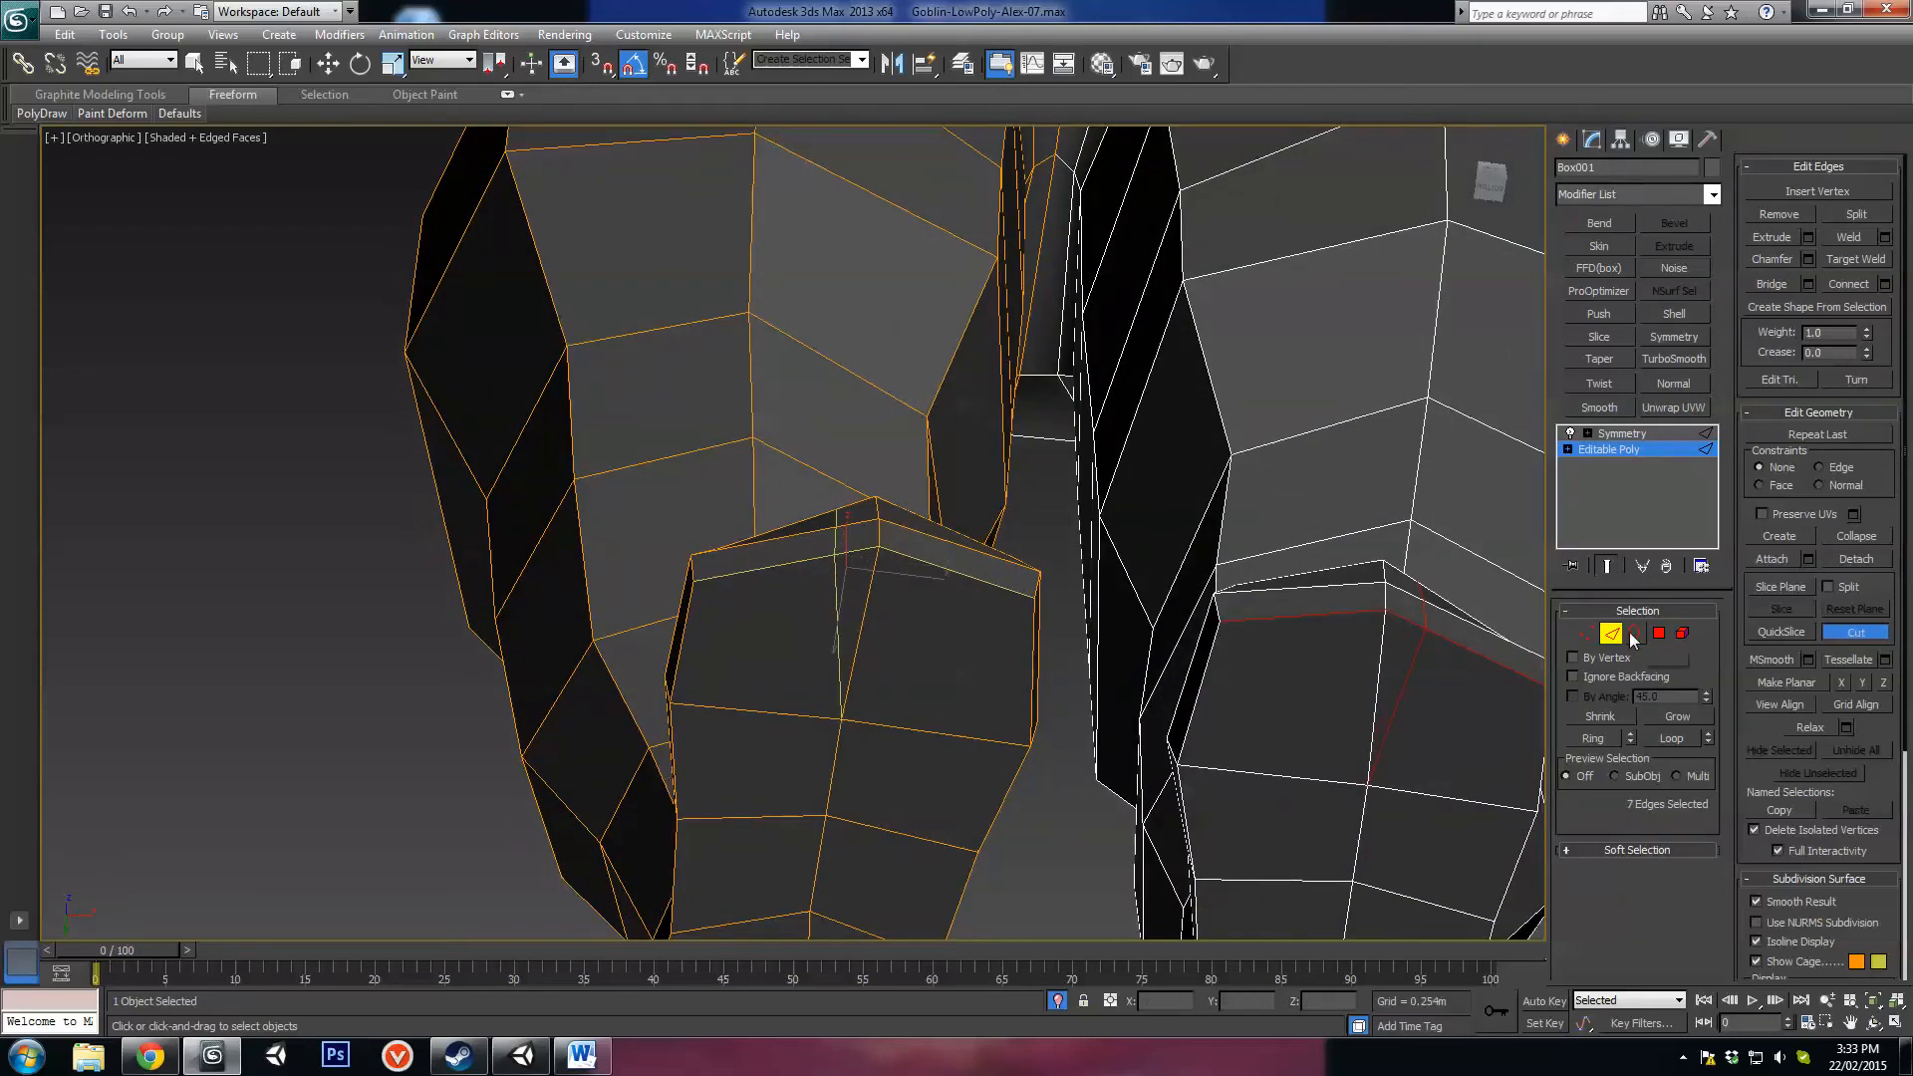
key("w")
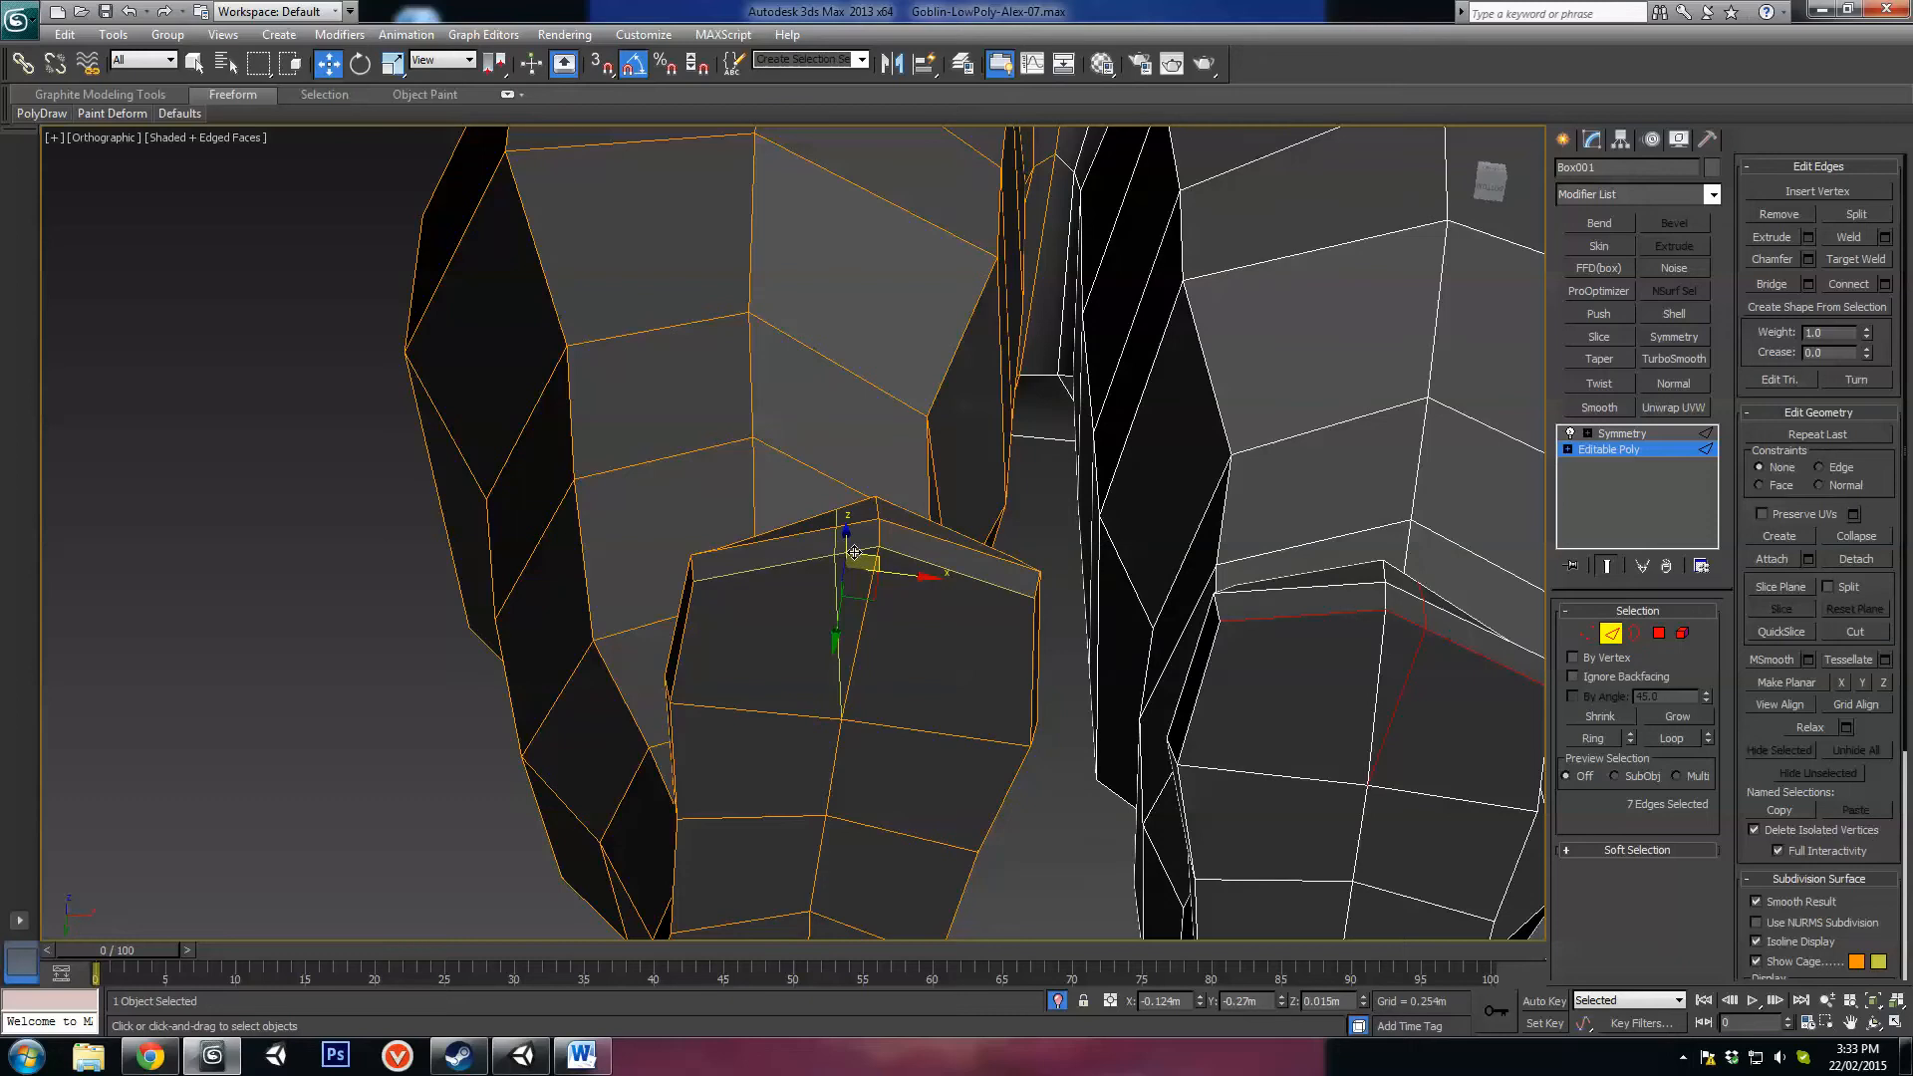
Step: Delete the edges crossing the narrow strip between the new cut and the center line, opening a gap between two toes
left_click(854, 552)
left_click(858, 522, "ctrl")
middle_click_drag(863, 532, 892, 778, "alt")
middle_click_drag(828, 419, 877, 518, "alt")
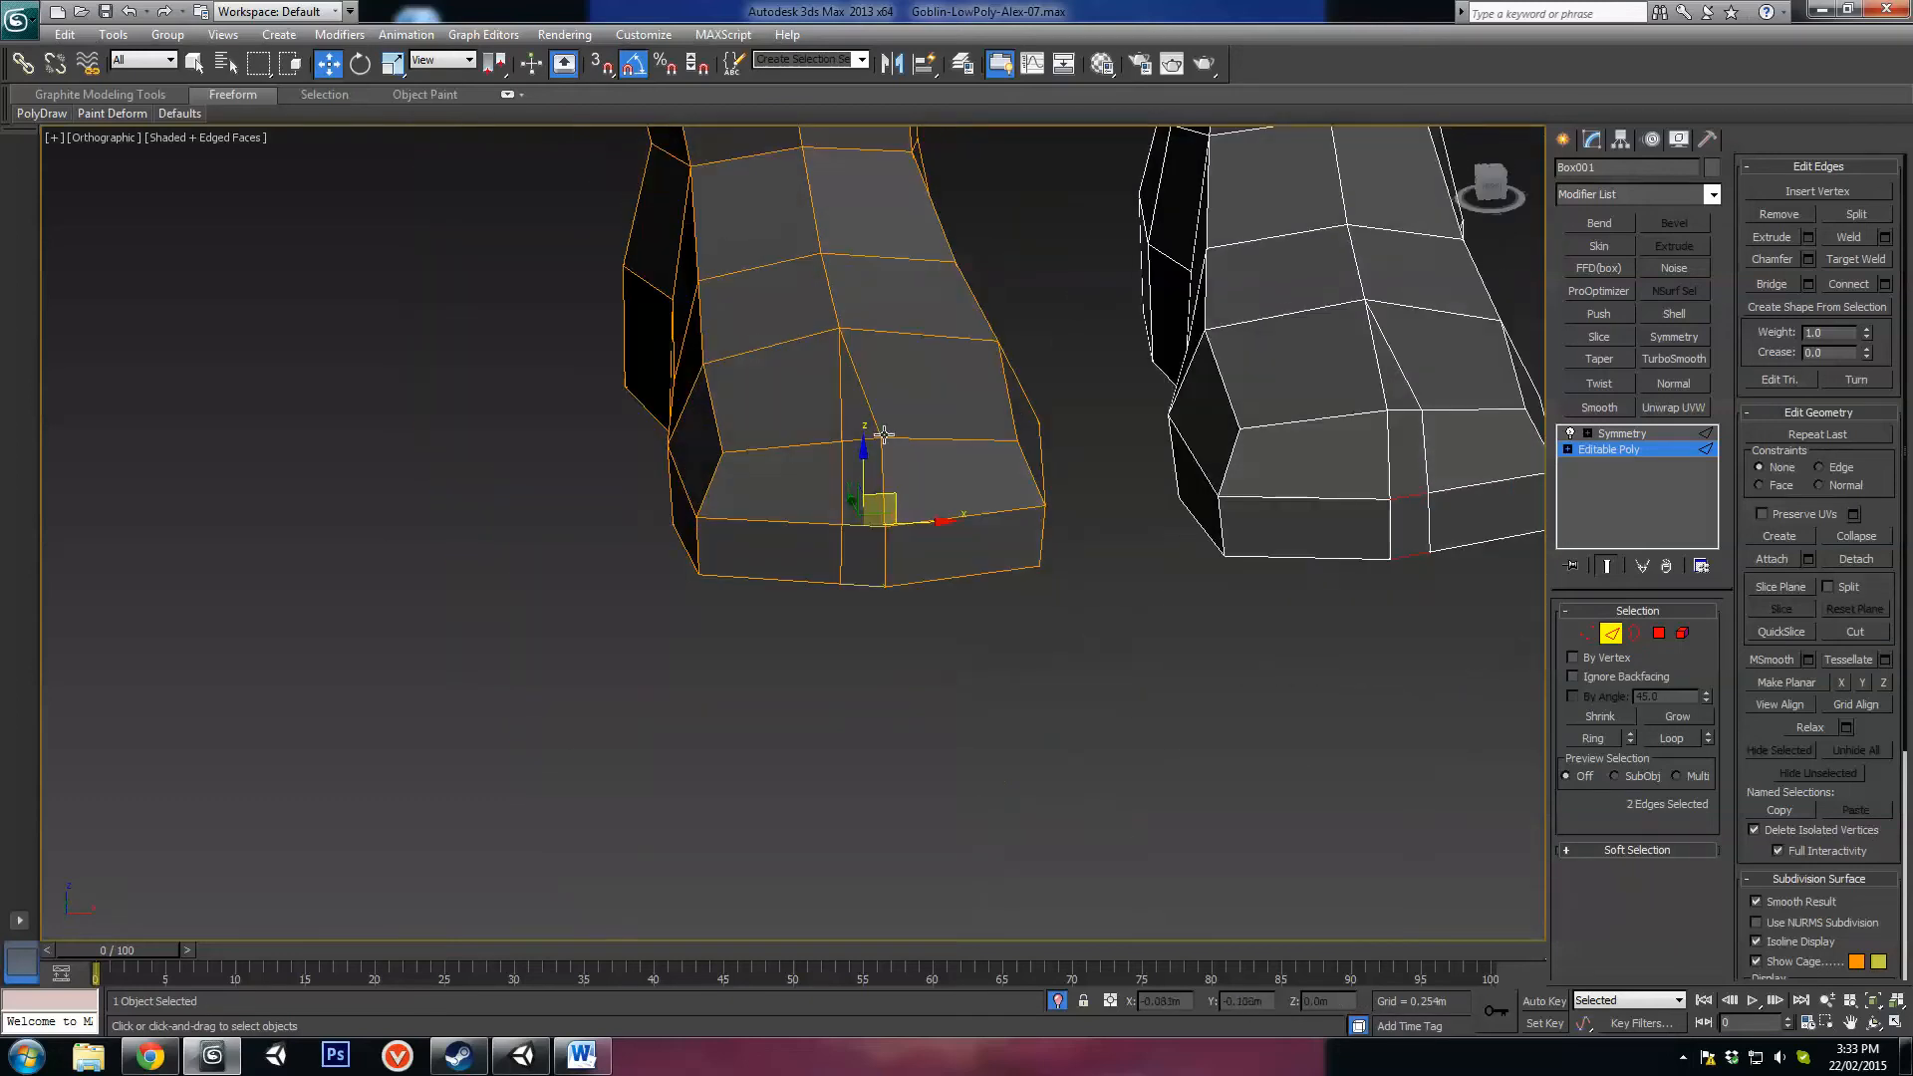
left_click(862, 441, "ctrl")
key("Delete")
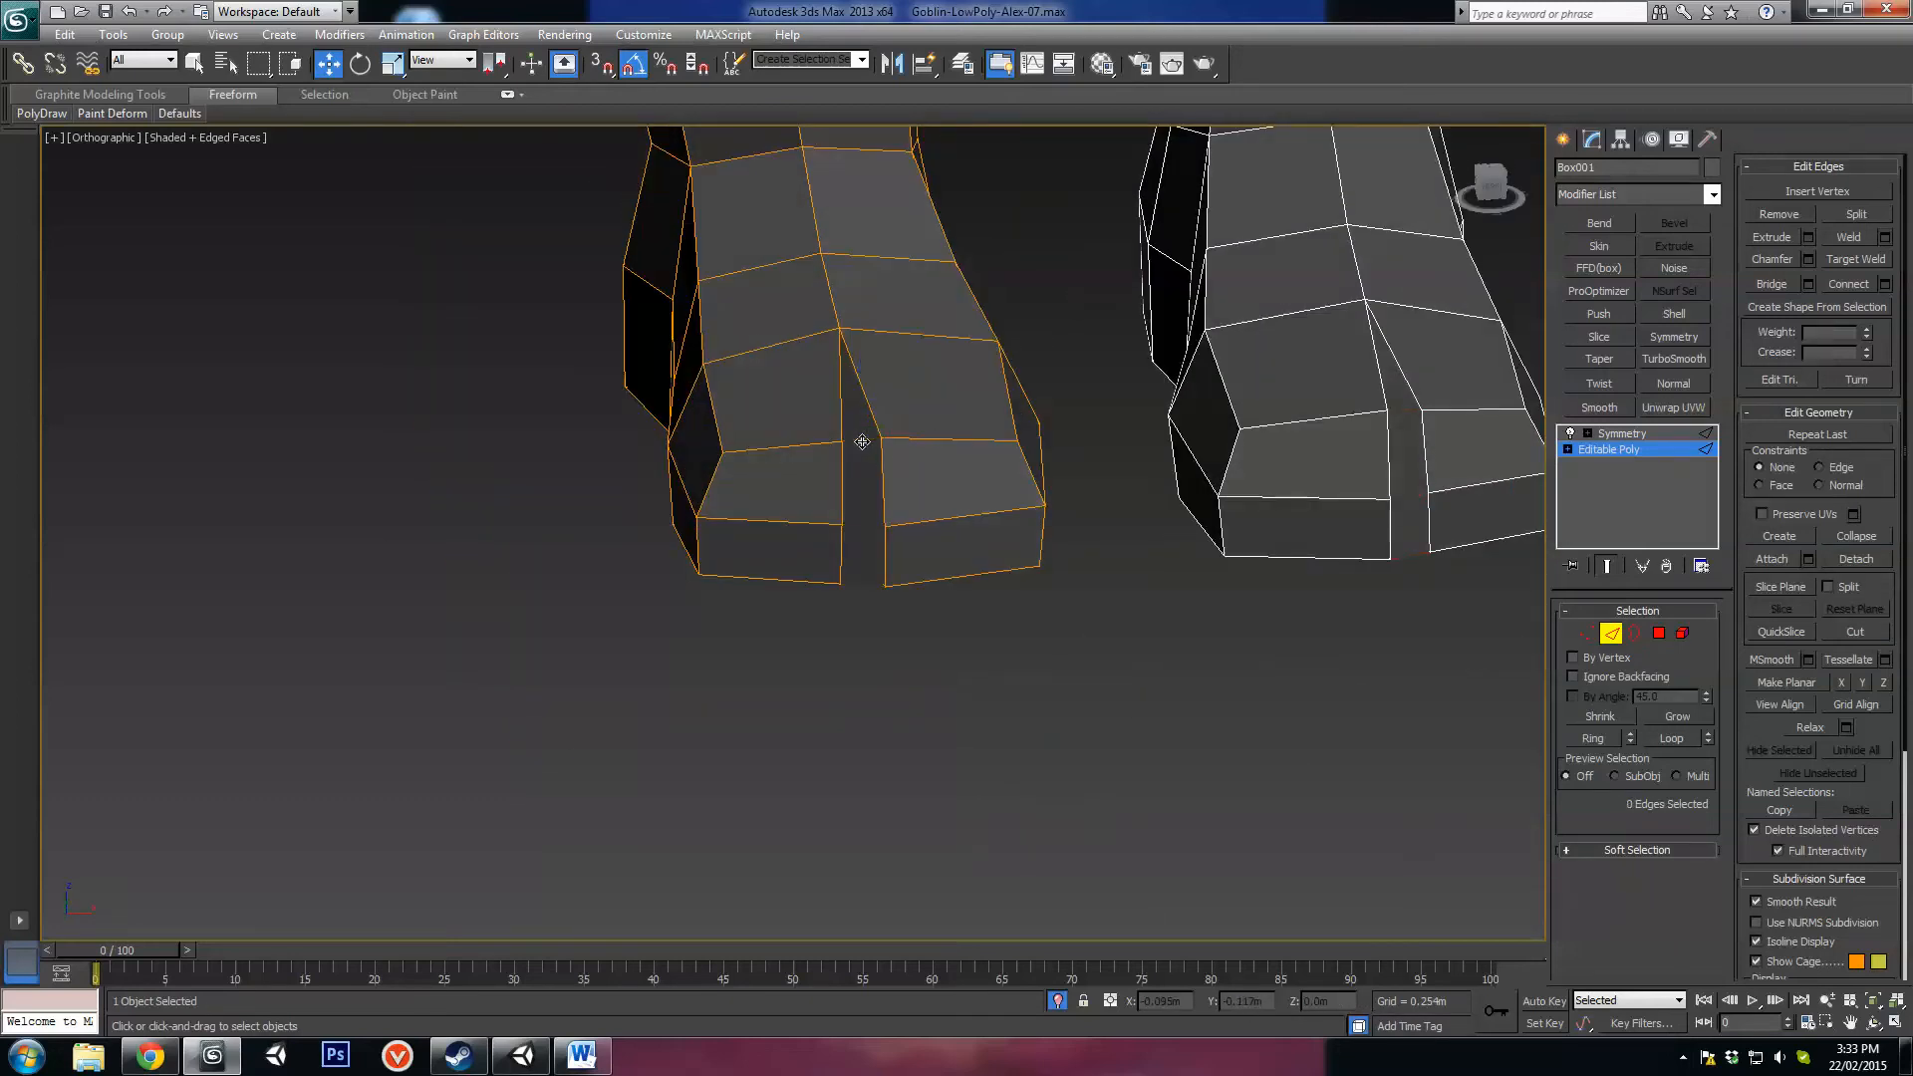
Step: Close the open gap between the toes with faces and connect its top and bottom vertices with a center edge
left_click(1634, 628)
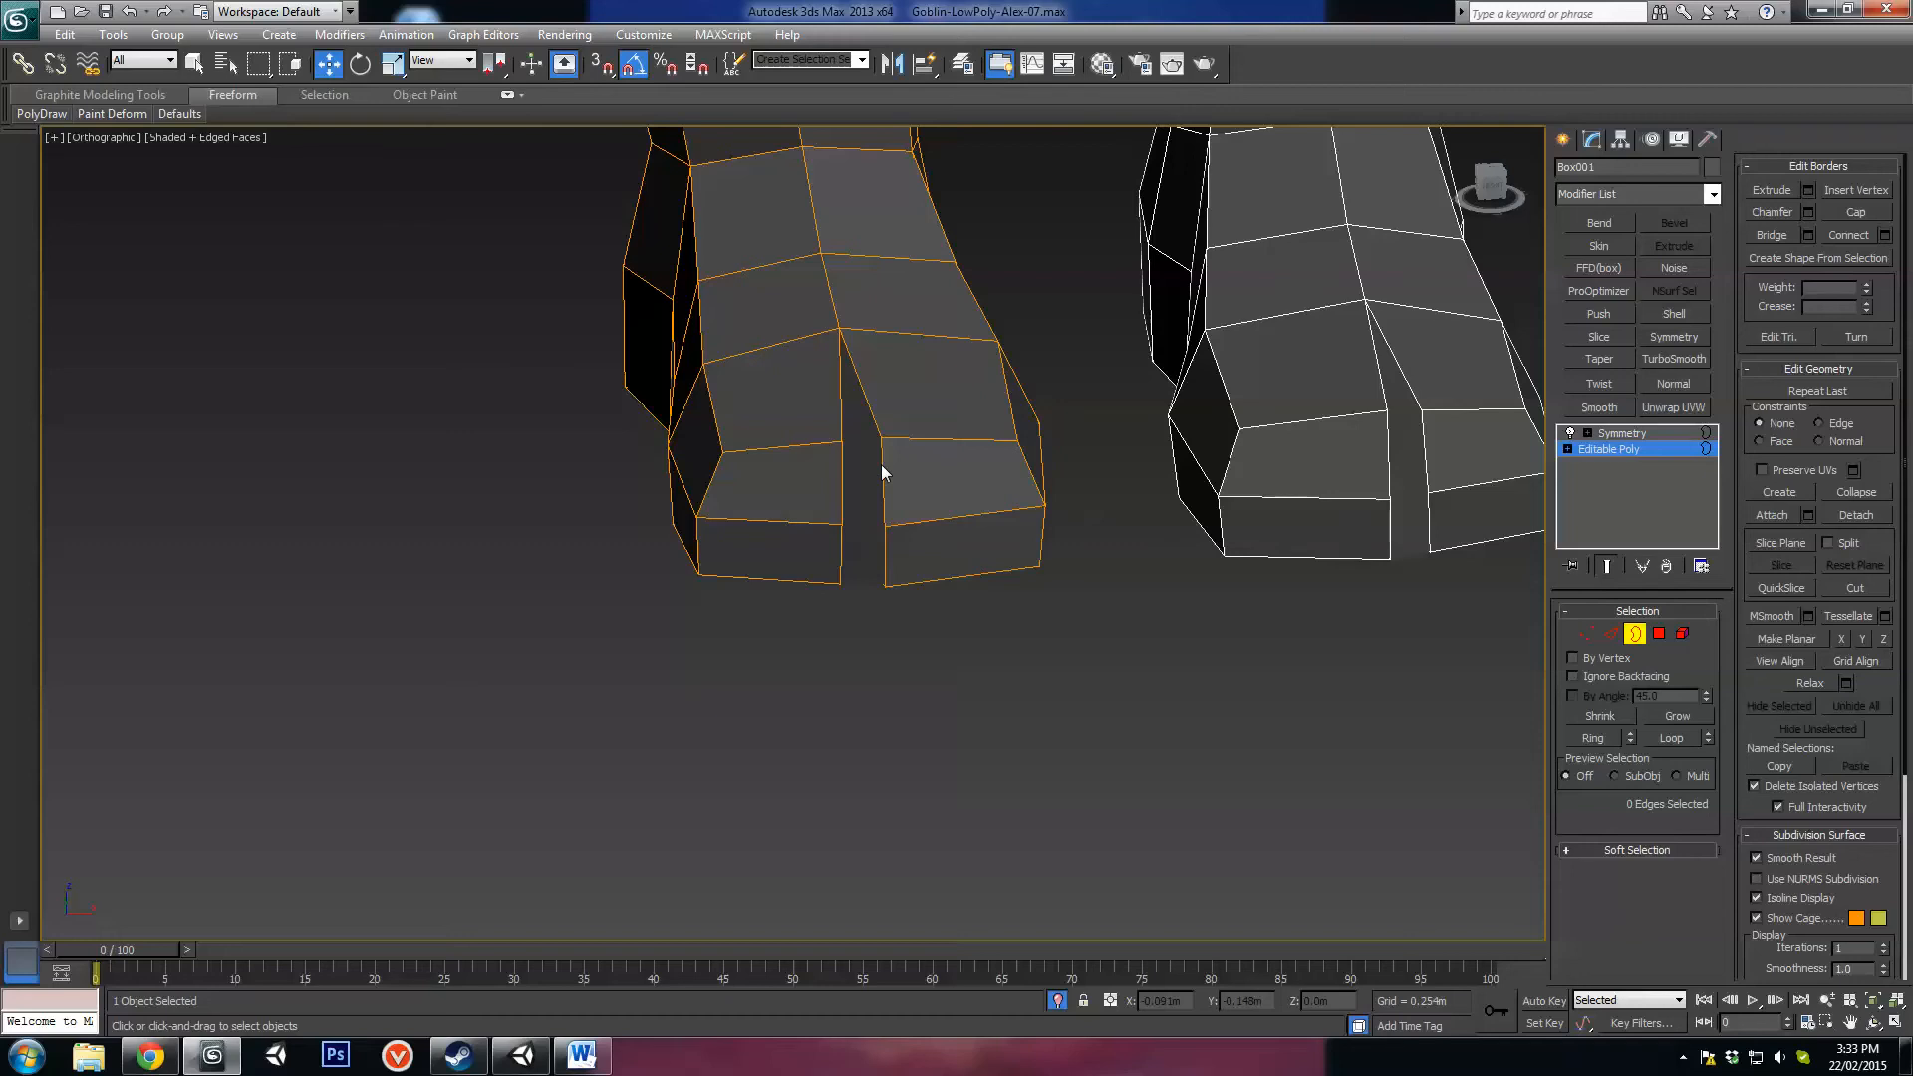
key("1")
middle_click_drag(849, 344, 837, 445, "alt")
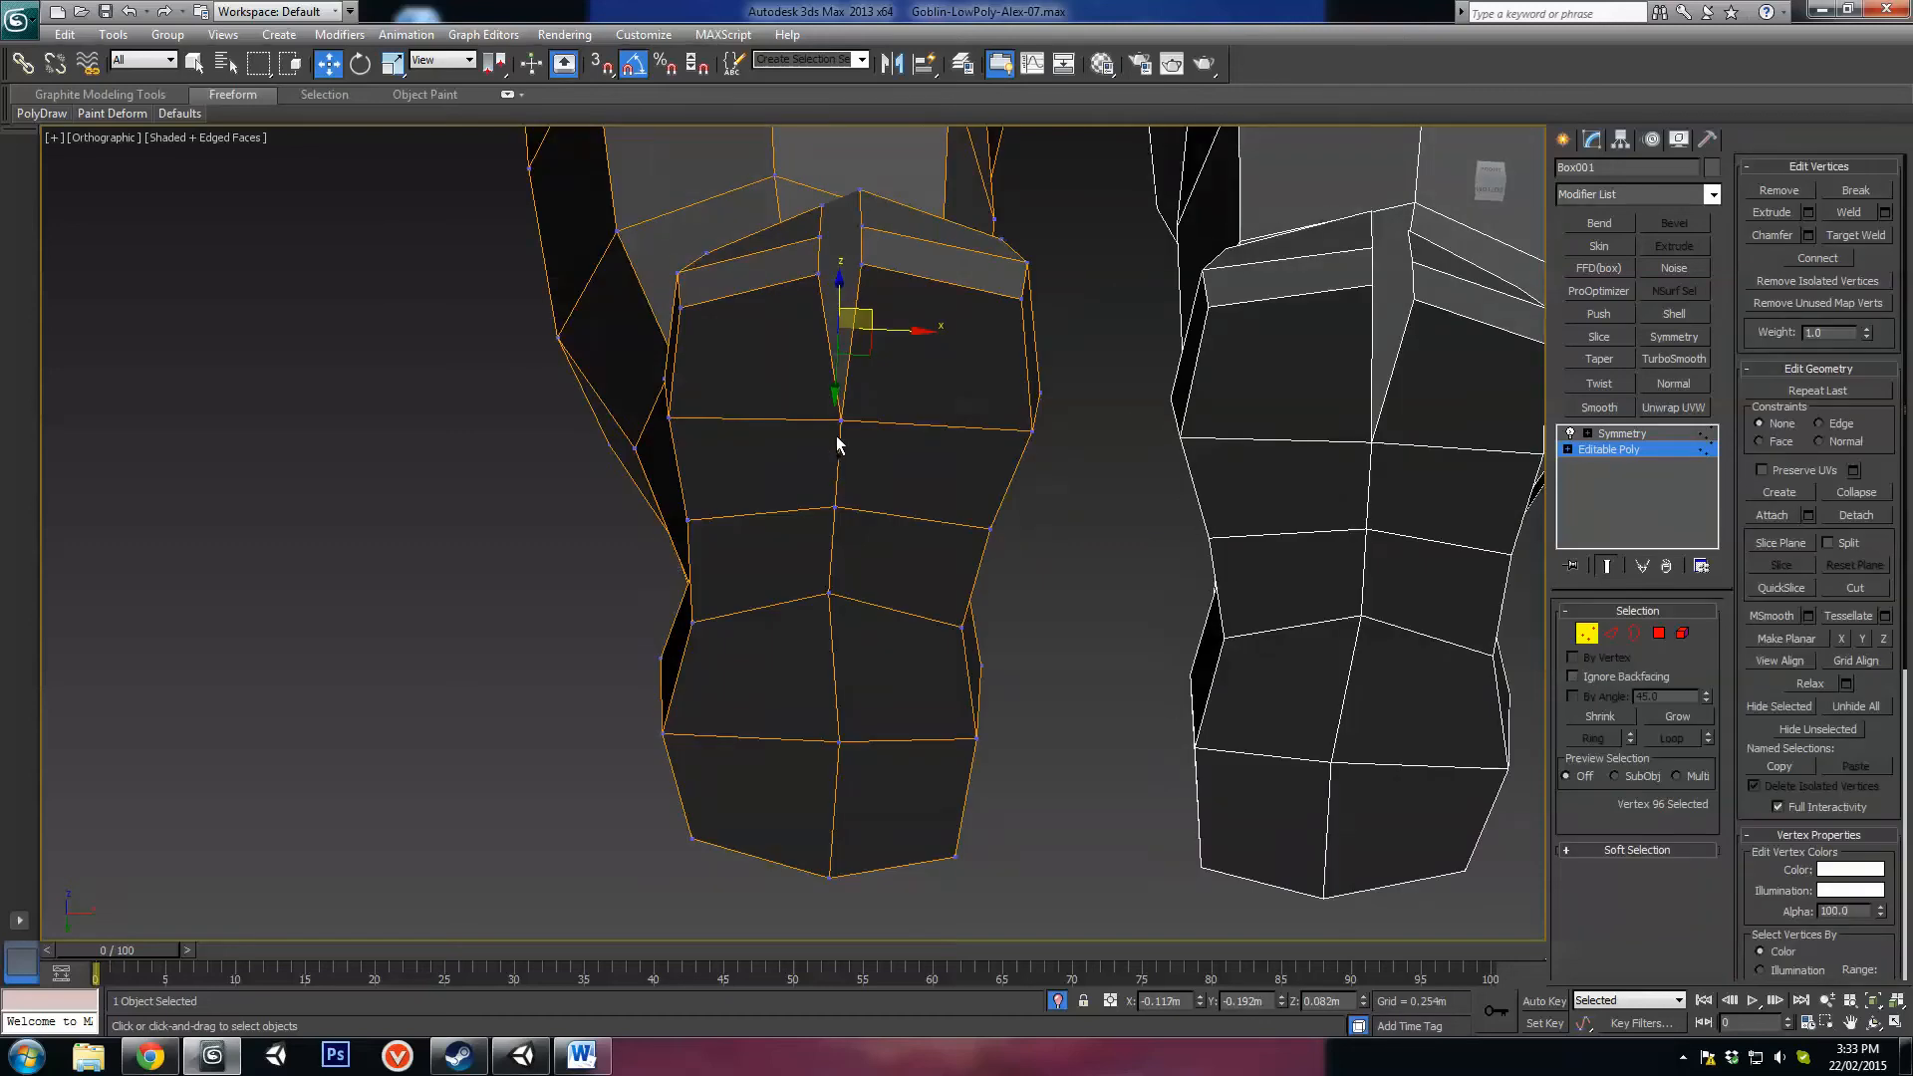
left_click(845, 423)
middle_click_drag(1029, 496, 972, 684, "alt")
Step: Cut across the inner walls of the toe gap, linking the front upper corners of both toes through the center edge
left_click(1611, 633)
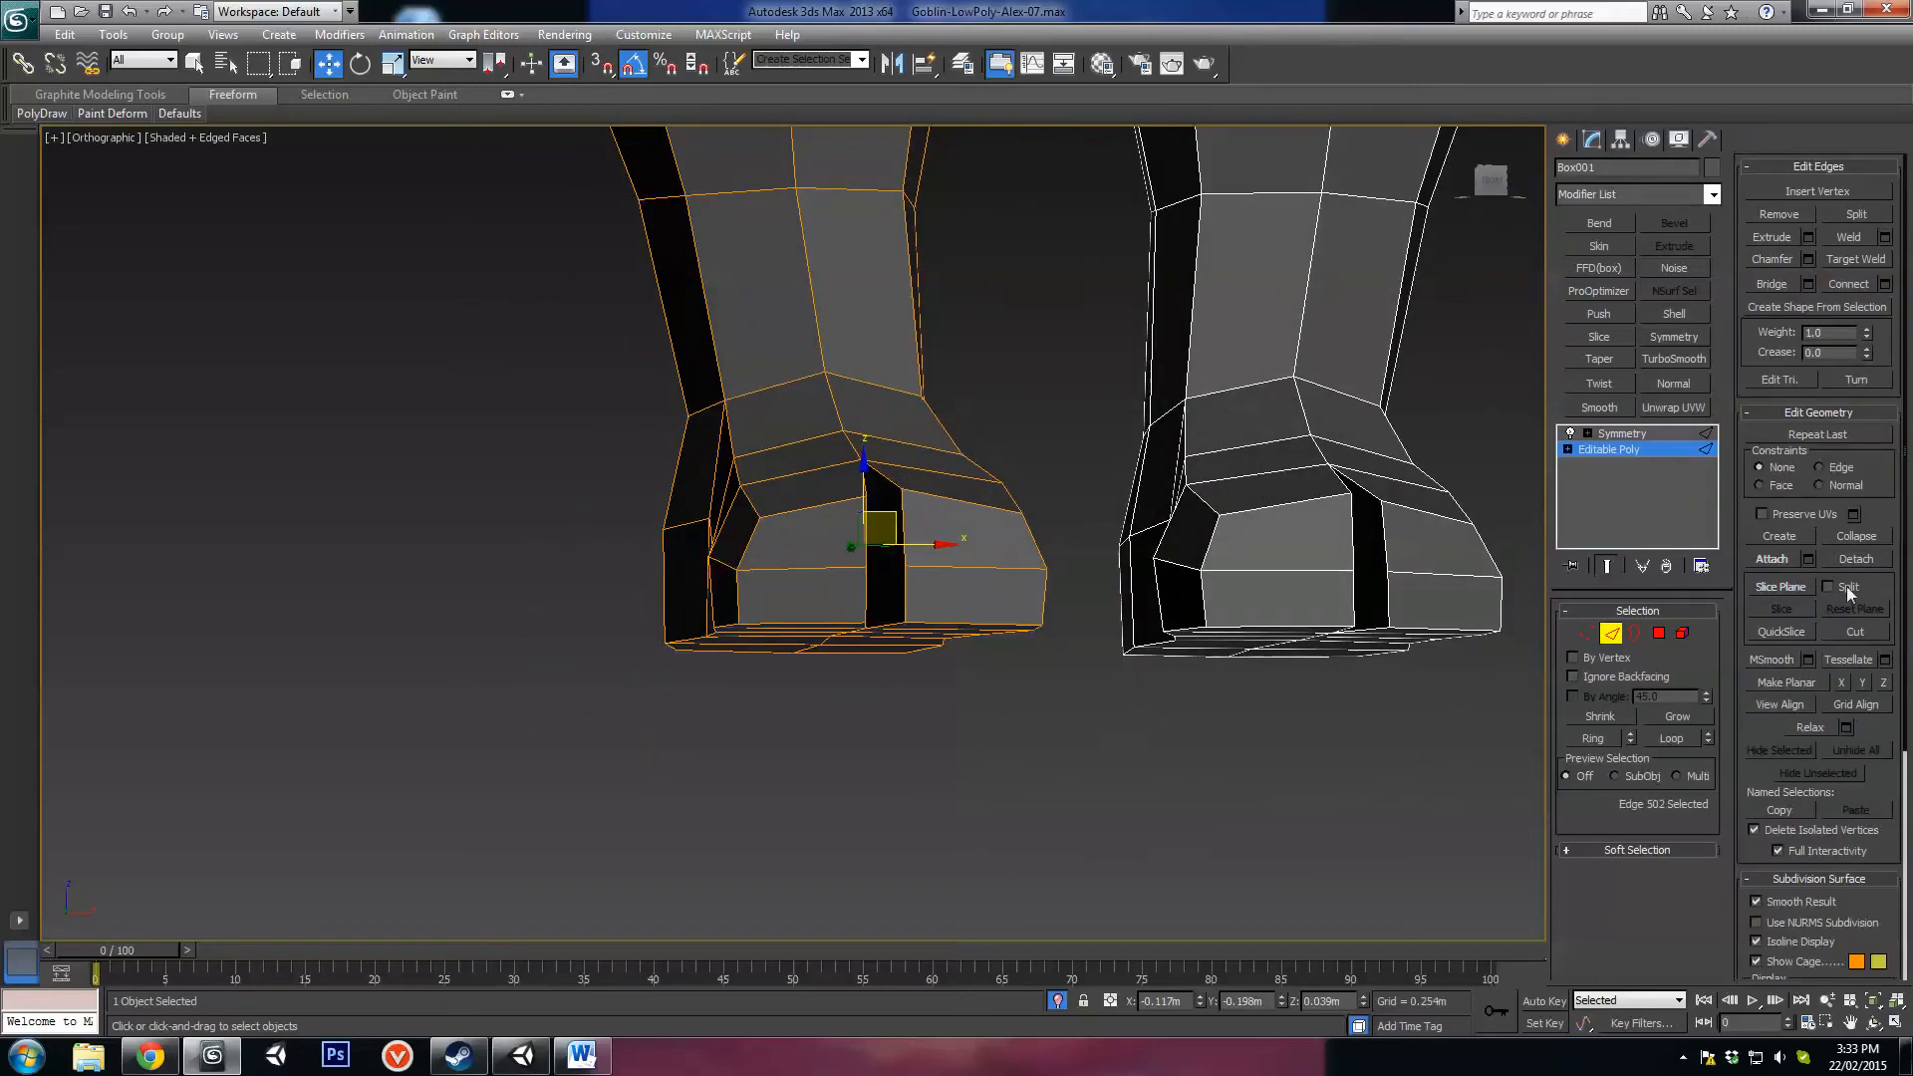
left_click(1855, 632)
scroll(897, 633, "up", 4)
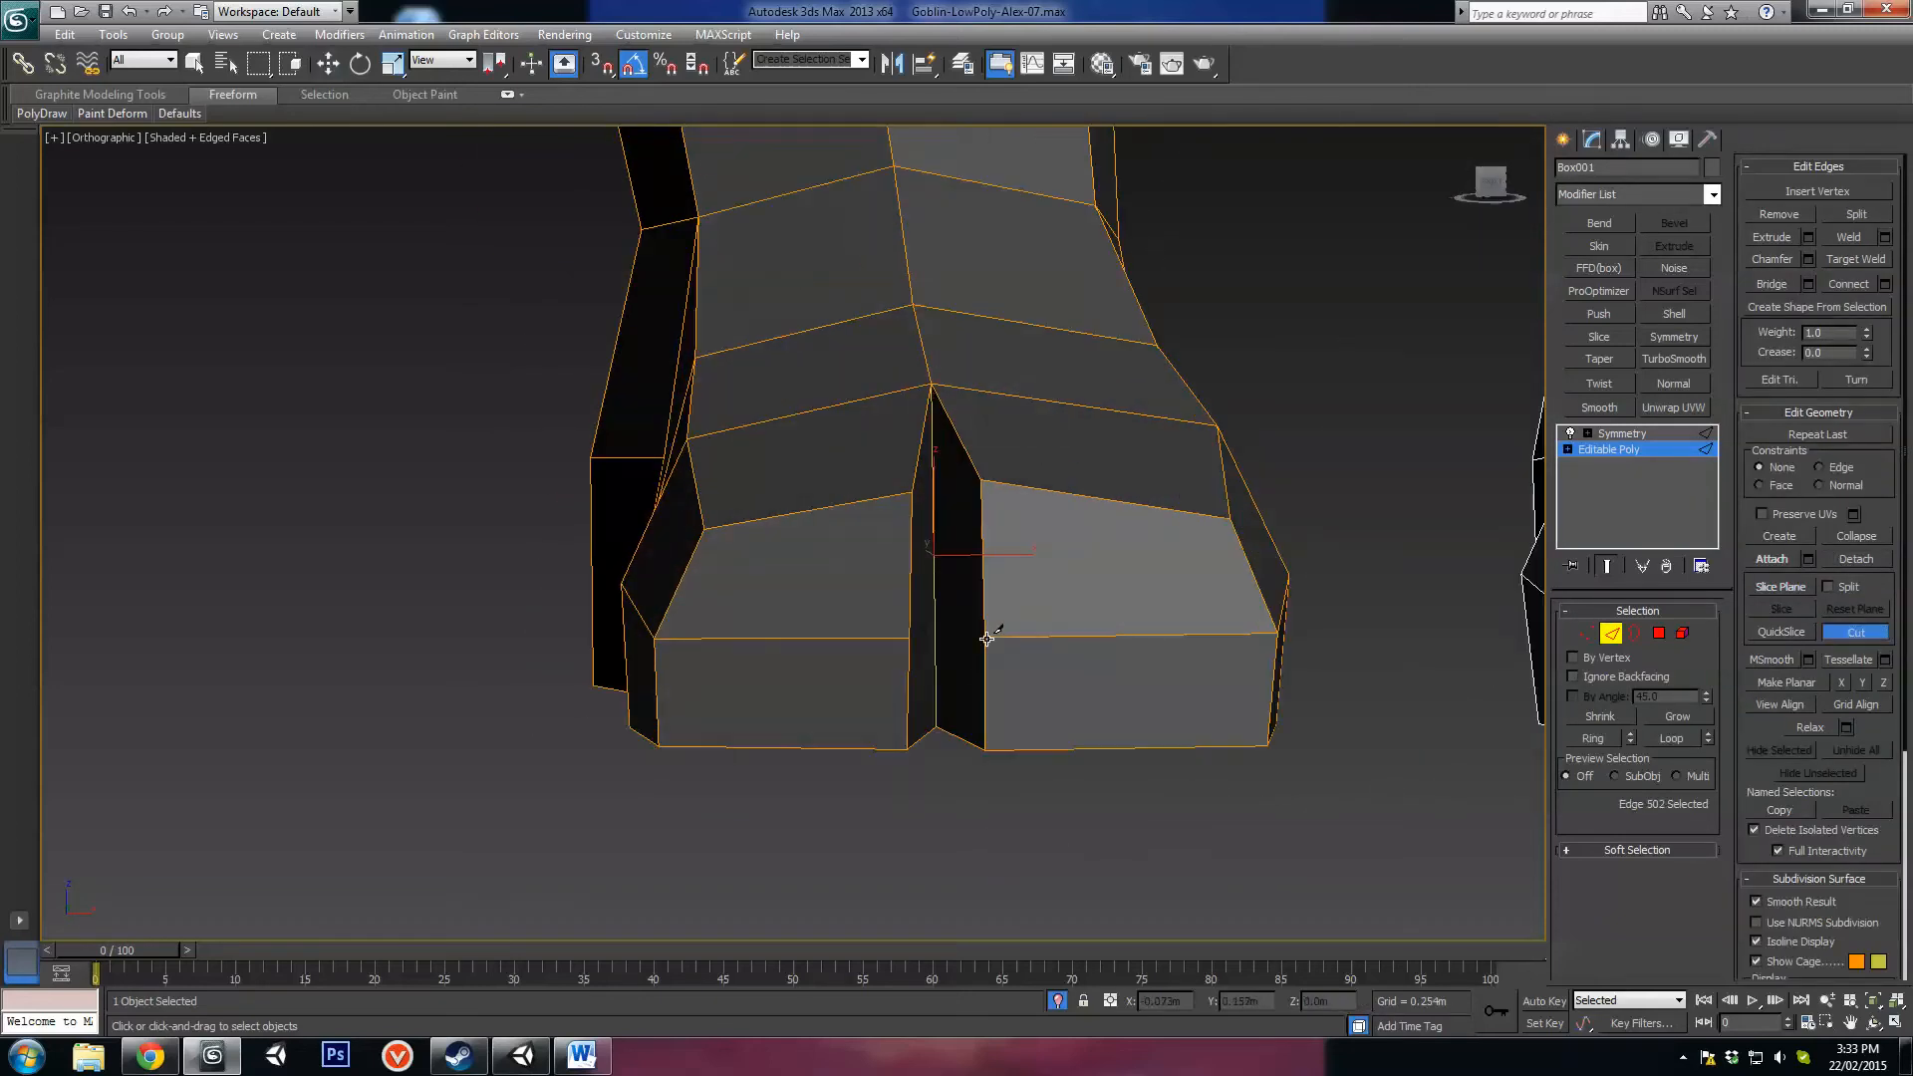
left_click(987, 637)
left_click(934, 599)
left_click(909, 638)
right_click(910, 639)
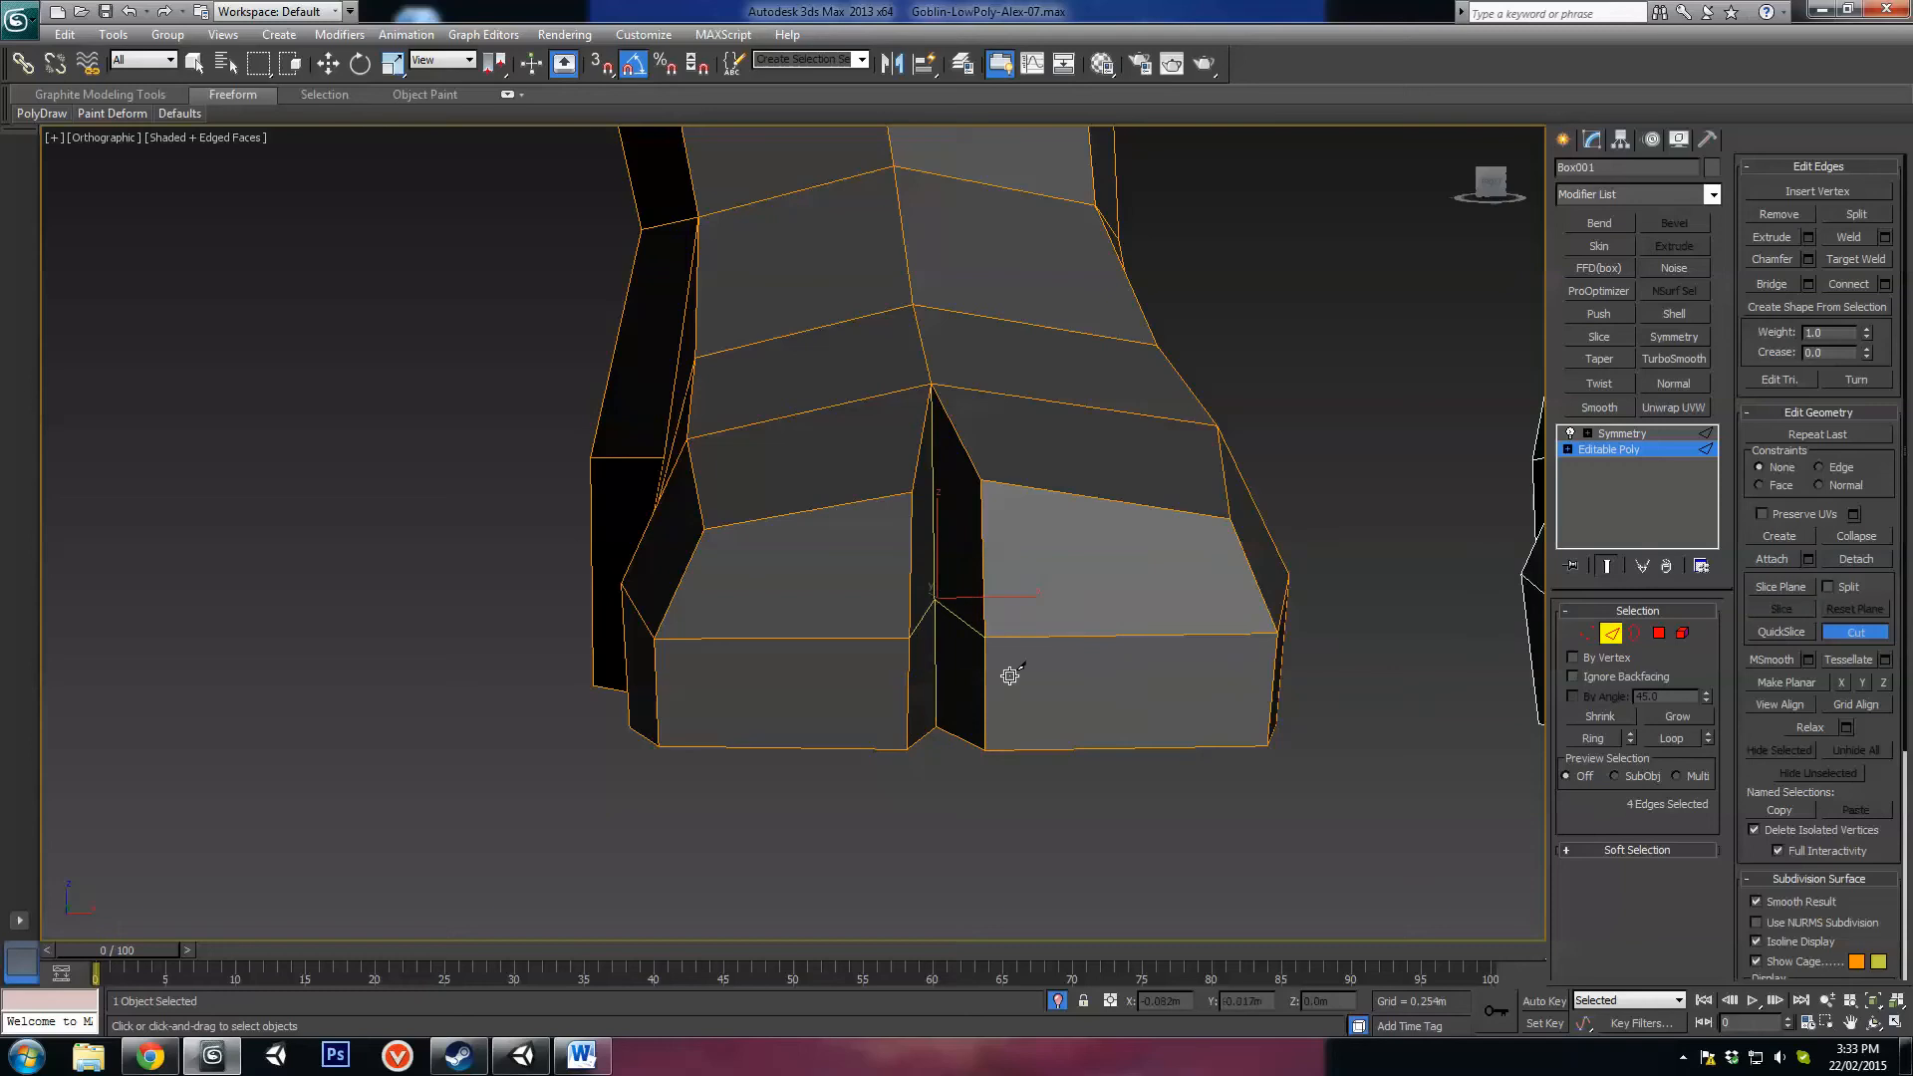
scroll(1036, 740, "down", 4)
middle_click_drag(1019, 729, 1033, 824, "alt")
scroll(1032, 825, "up", 3)
key("w")
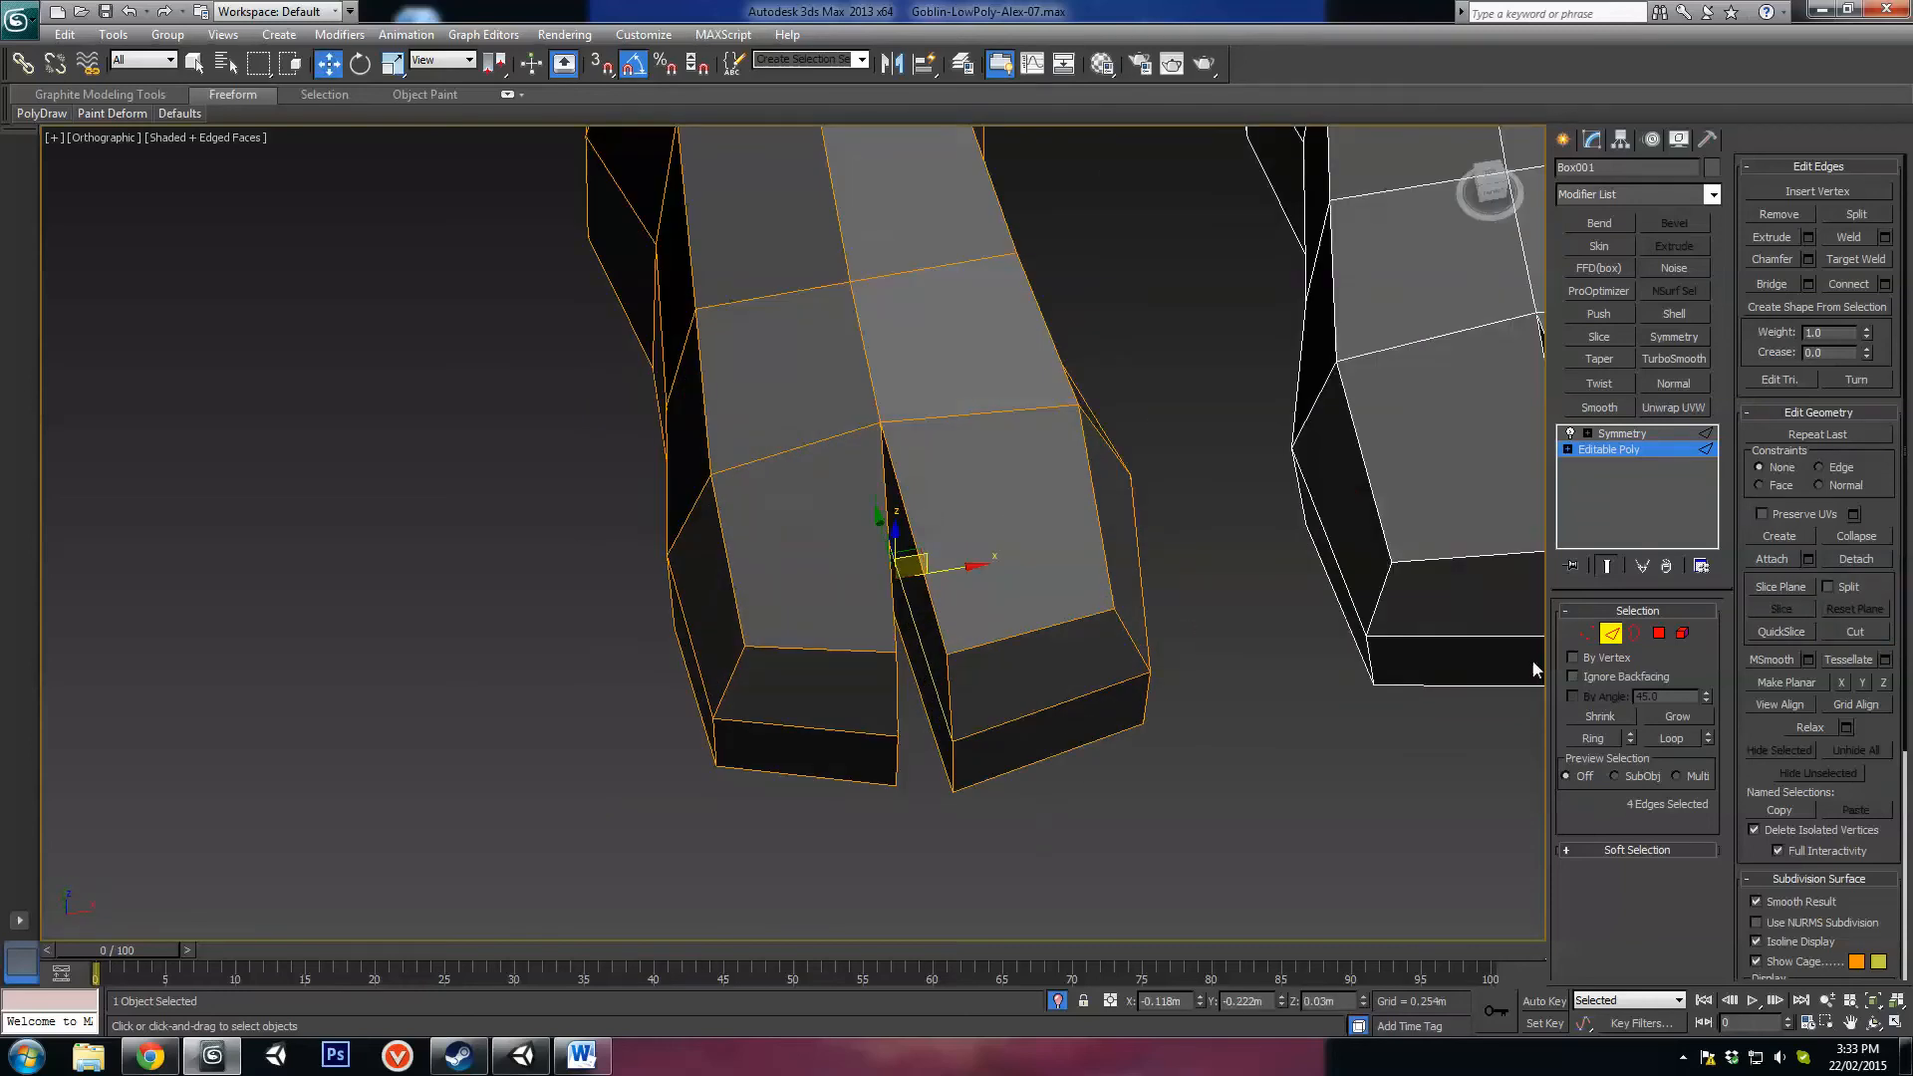
Step: Spread the upper inner vertices of the two toes away from each other to widen the gap
left_click(1586, 632)
left_click(907, 642)
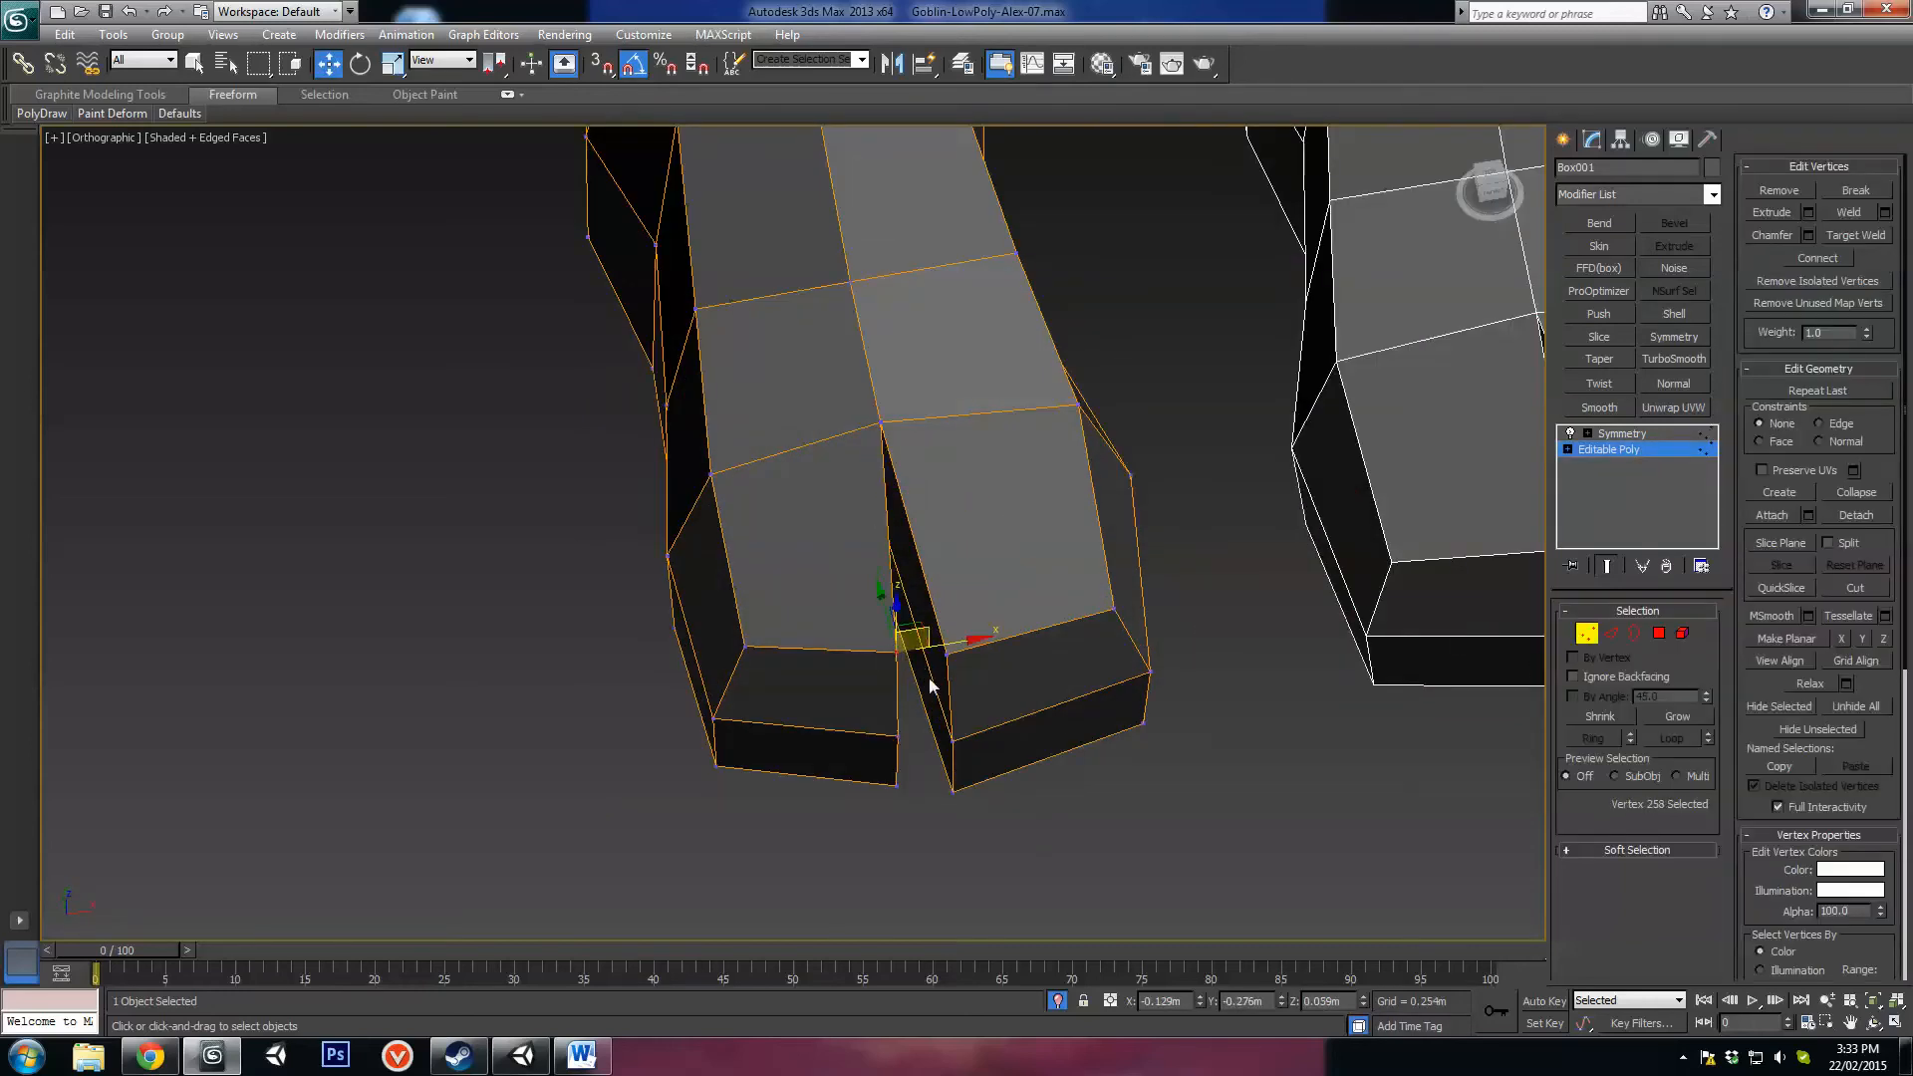
middle_click_drag(906, 643, 943, 645, "alt")
left_click_drag(941, 647, 918, 641)
middle_click_drag(935, 732, 907, 523, "alt")
middle_click_drag(950, 690, 956, 647, "alt")
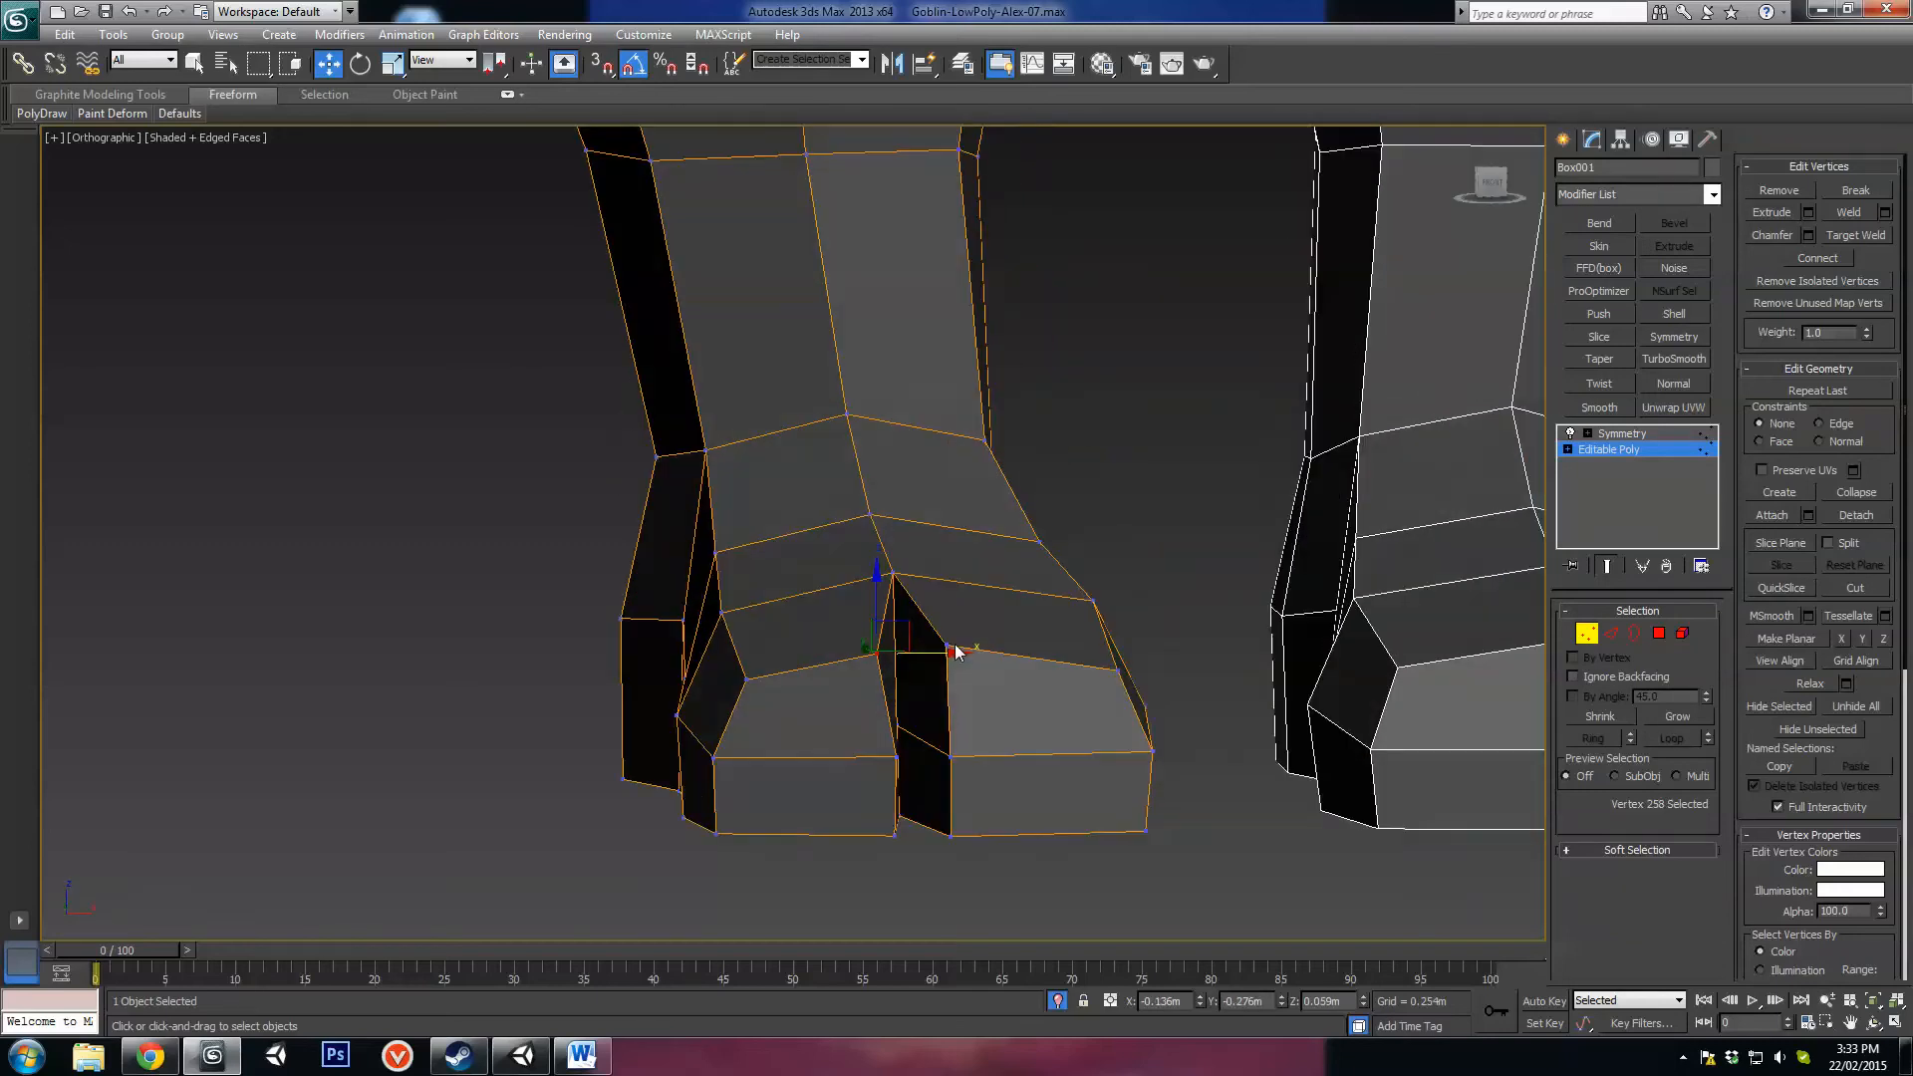
left_click(947, 646)
left_click_drag(973, 622, 1003, 636)
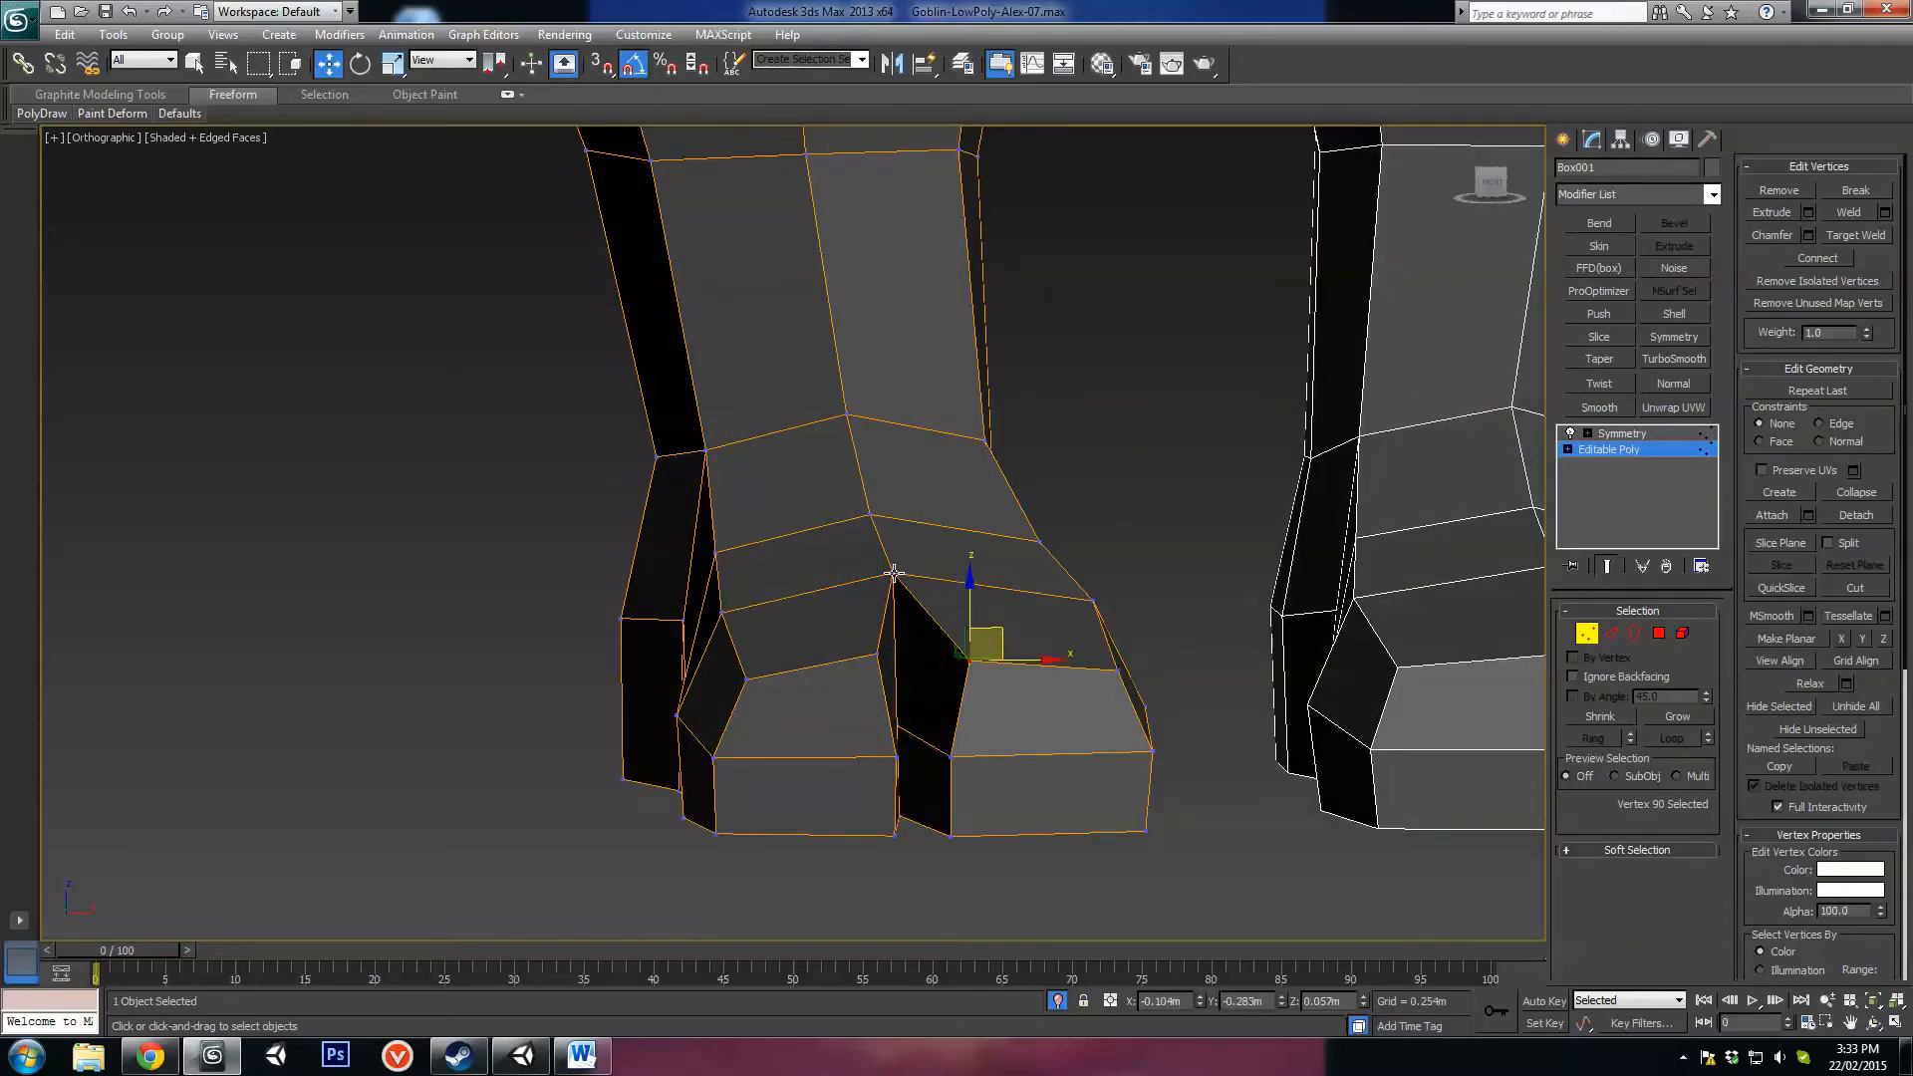
middle_click_drag(892, 571, 931, 645, "alt")
middle_click_drag(999, 575, 1255, 655, "alt")
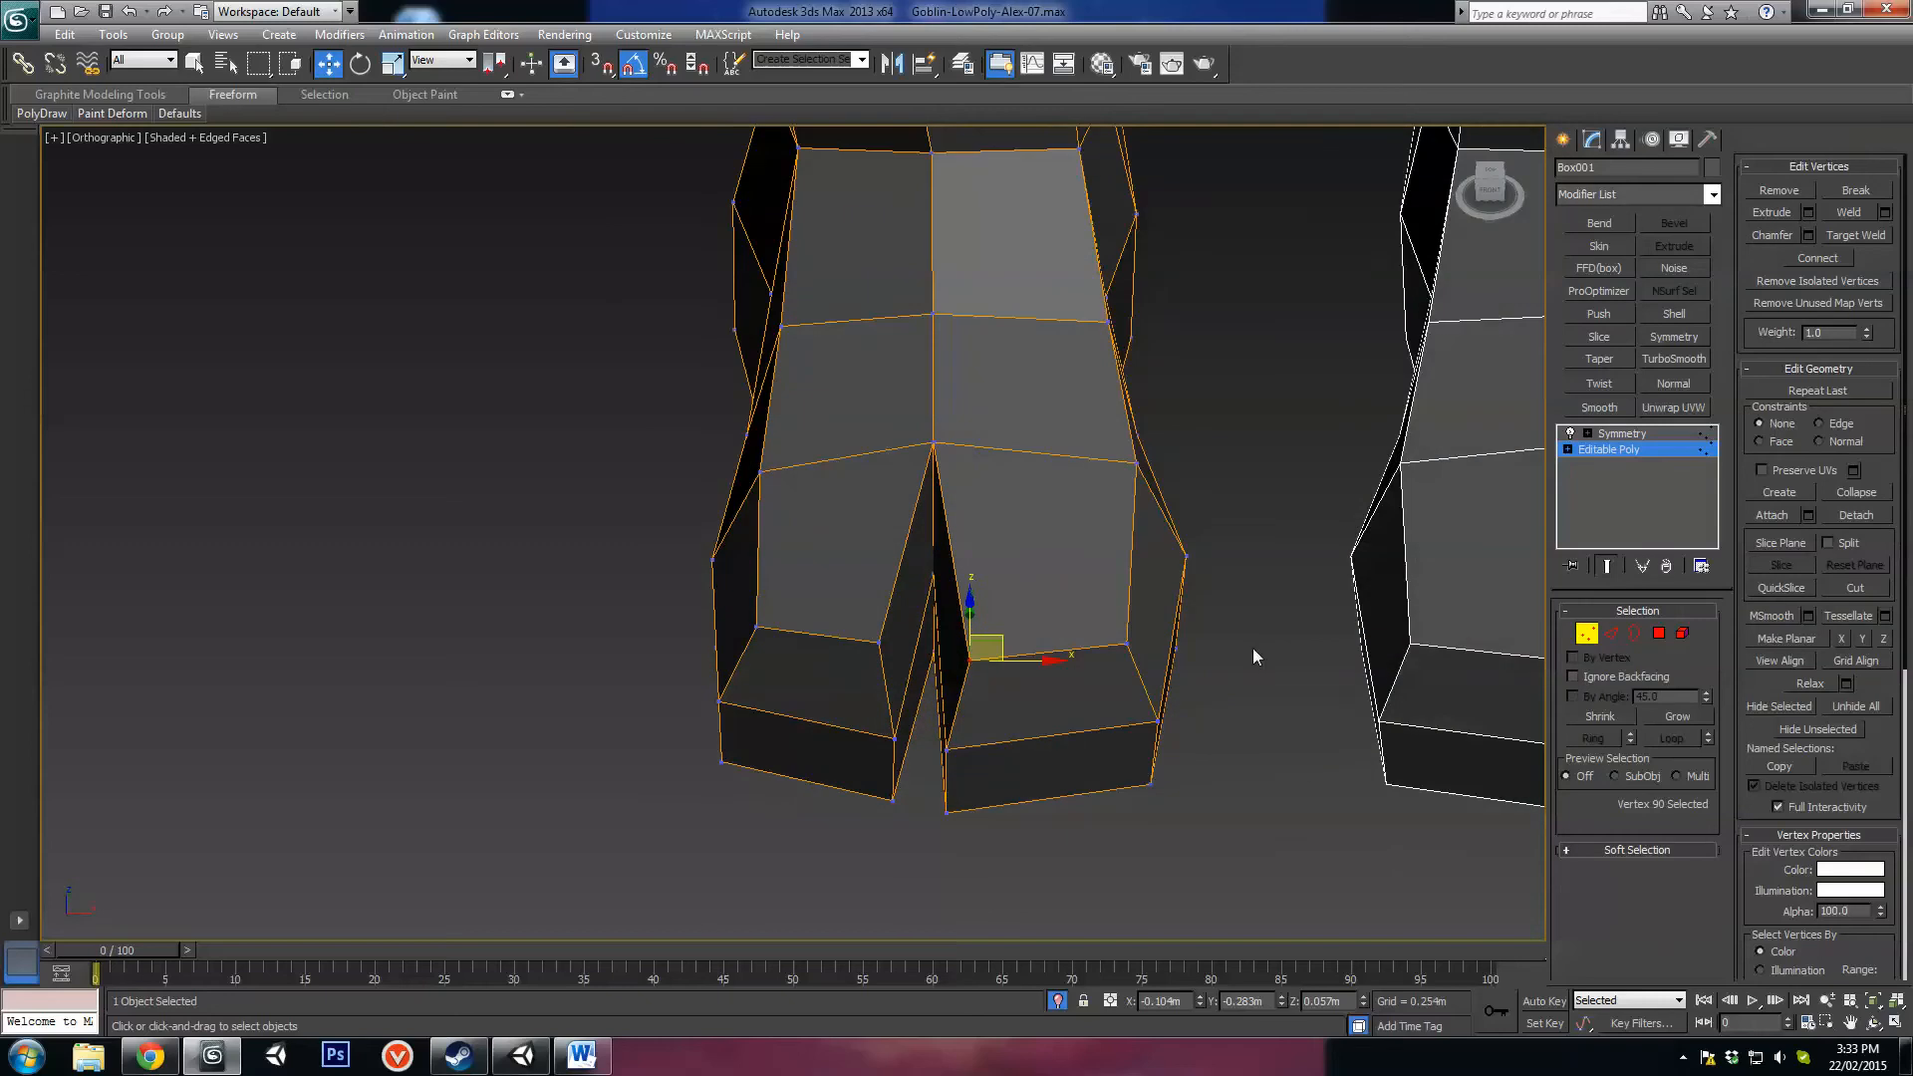
Step: Chamfer the two vertical center edges at the back of the toe gap into a narrow strip
left_click(1610, 634)
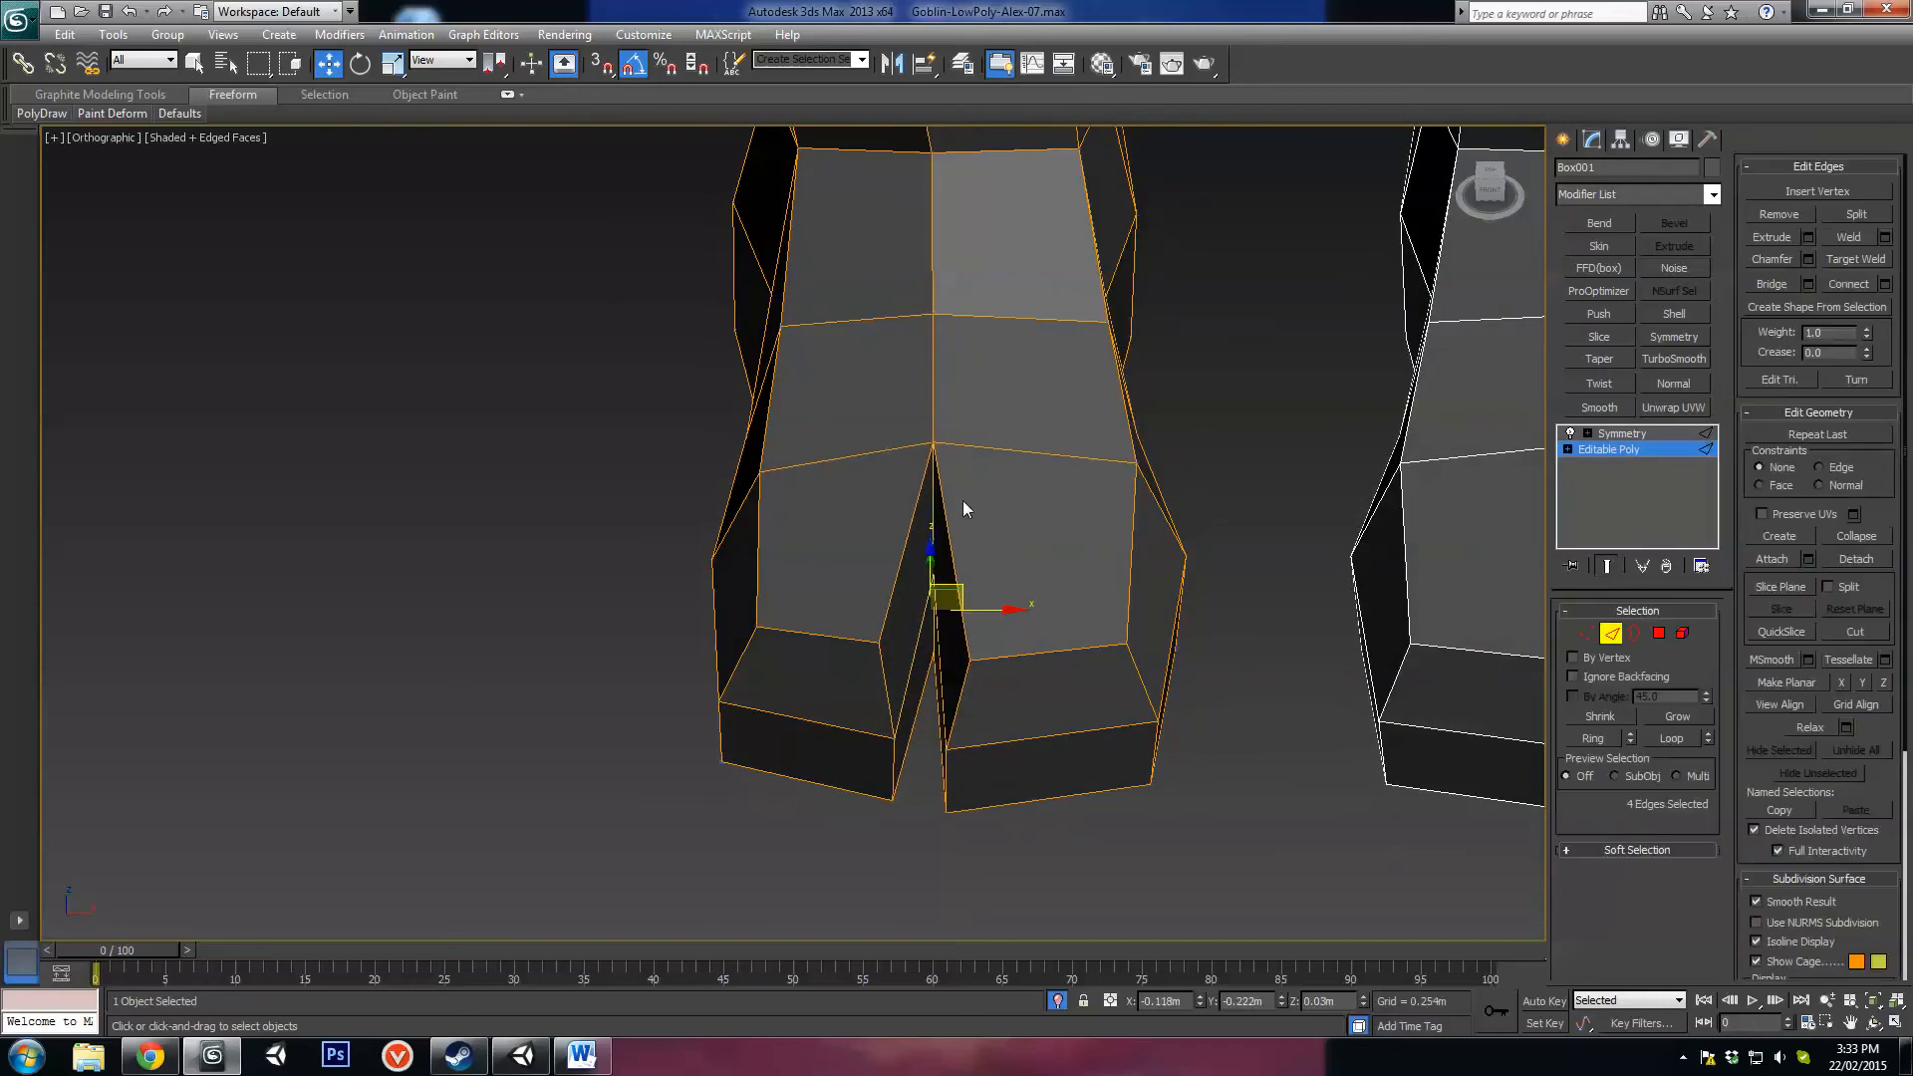
middle_click_drag(939, 512, 977, 539, "alt")
left_click(928, 519)
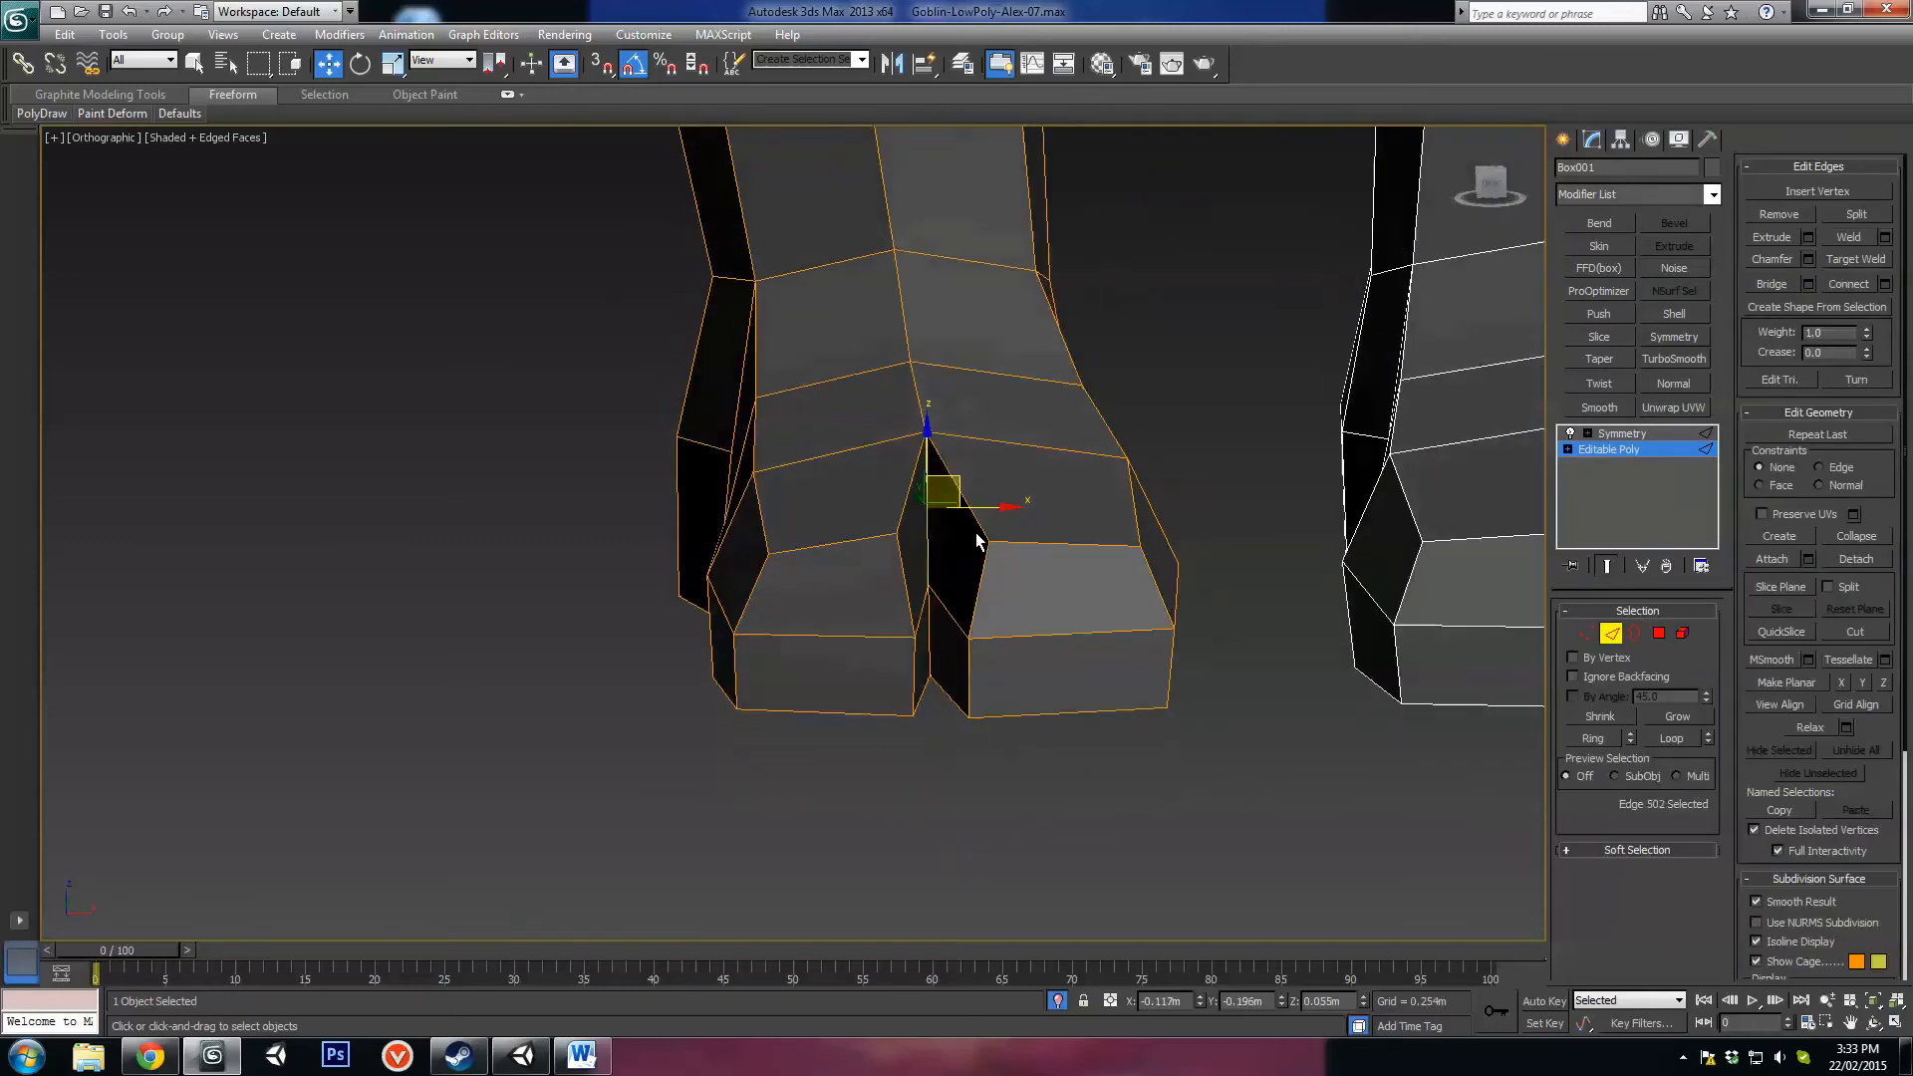
left_click(932, 631, "ctrl")
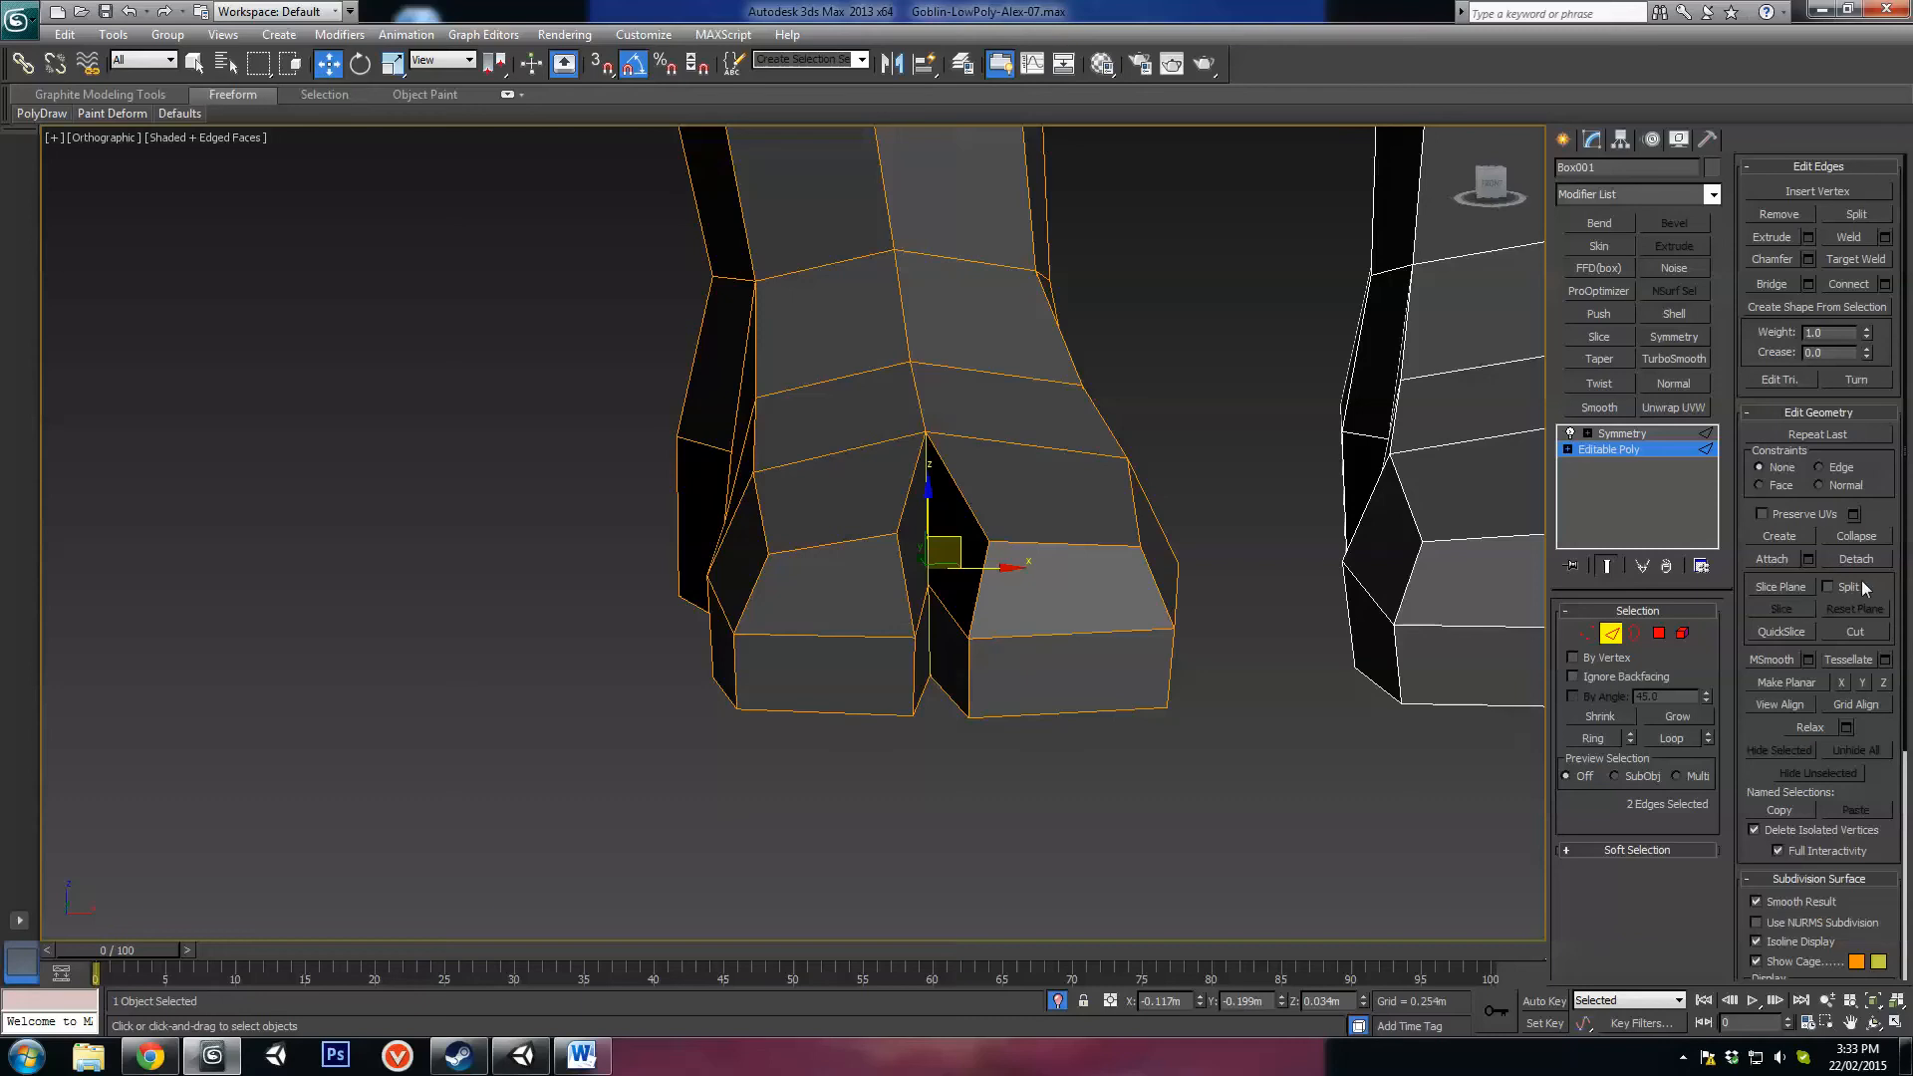
left_click(1772, 259)
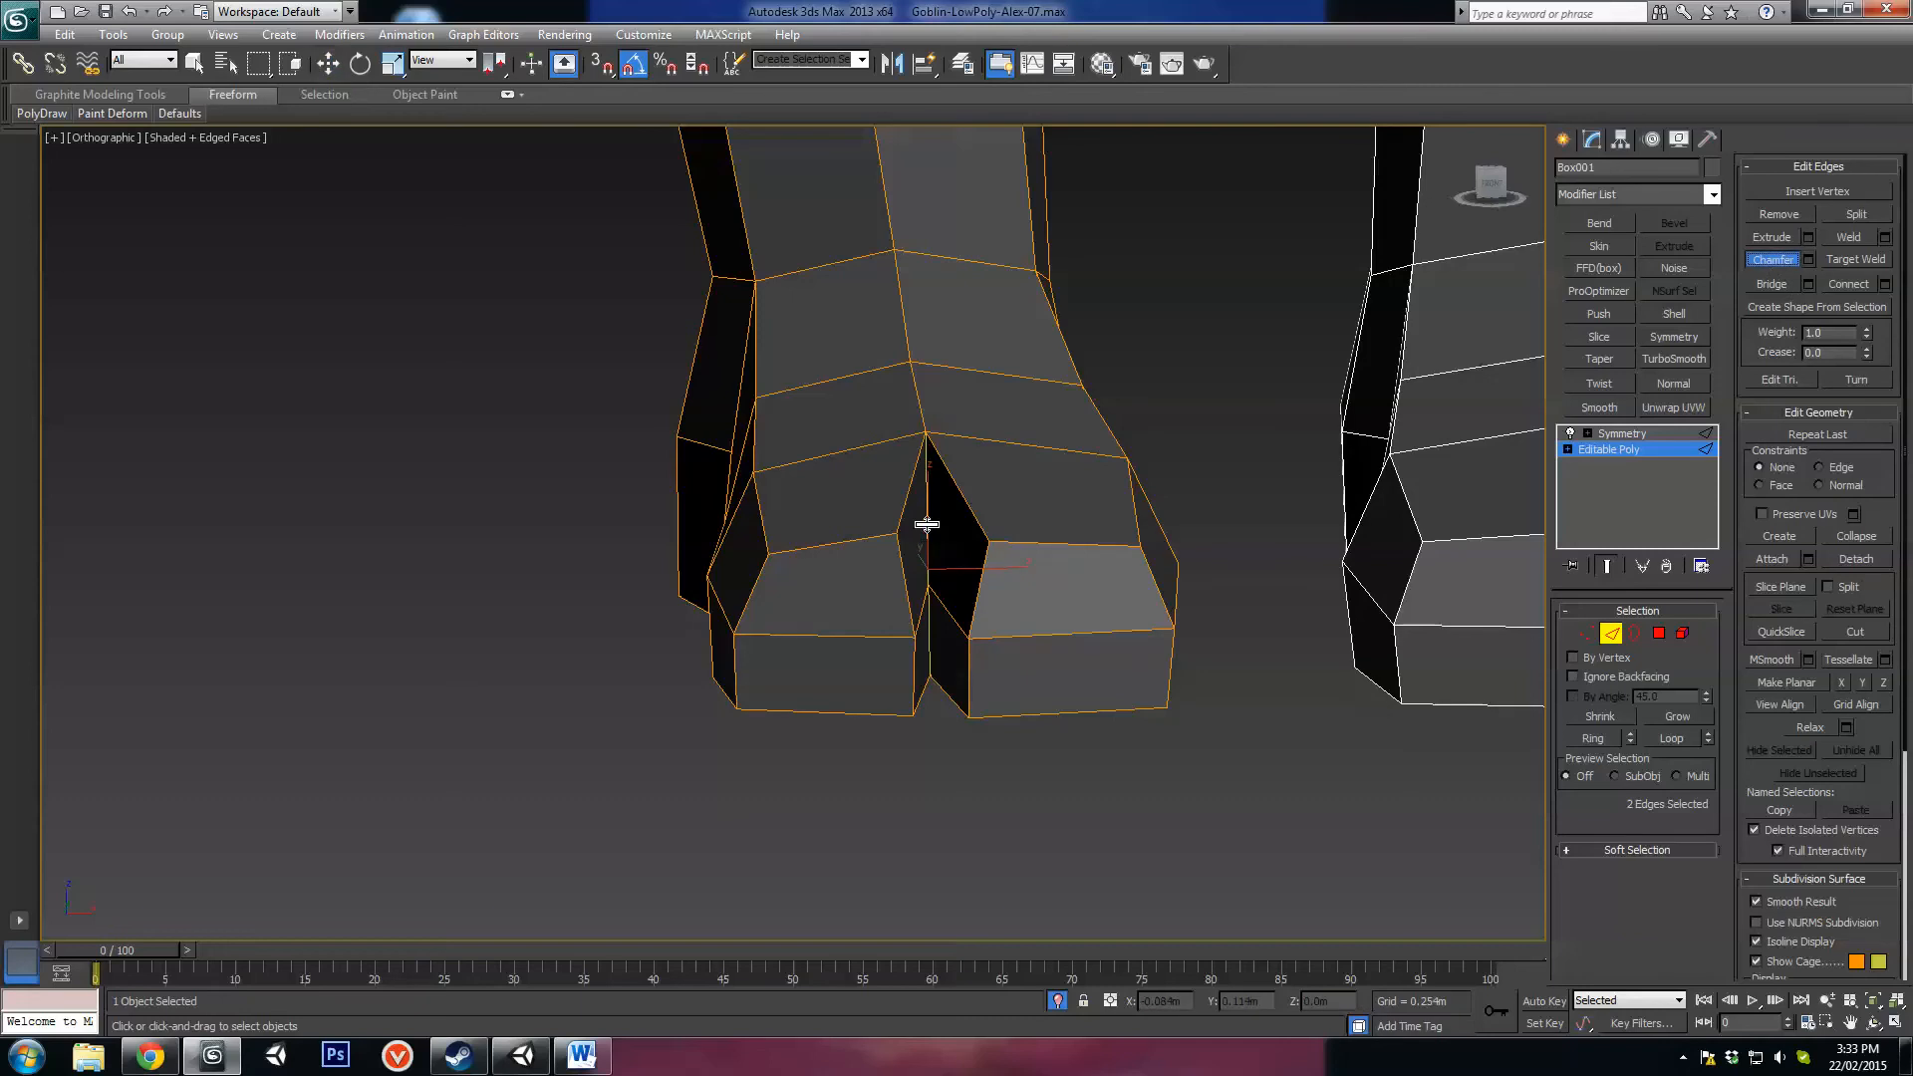
left_click_drag(927, 524, 923, 491)
middle_click_drag(977, 547, 939, 513, "alt")
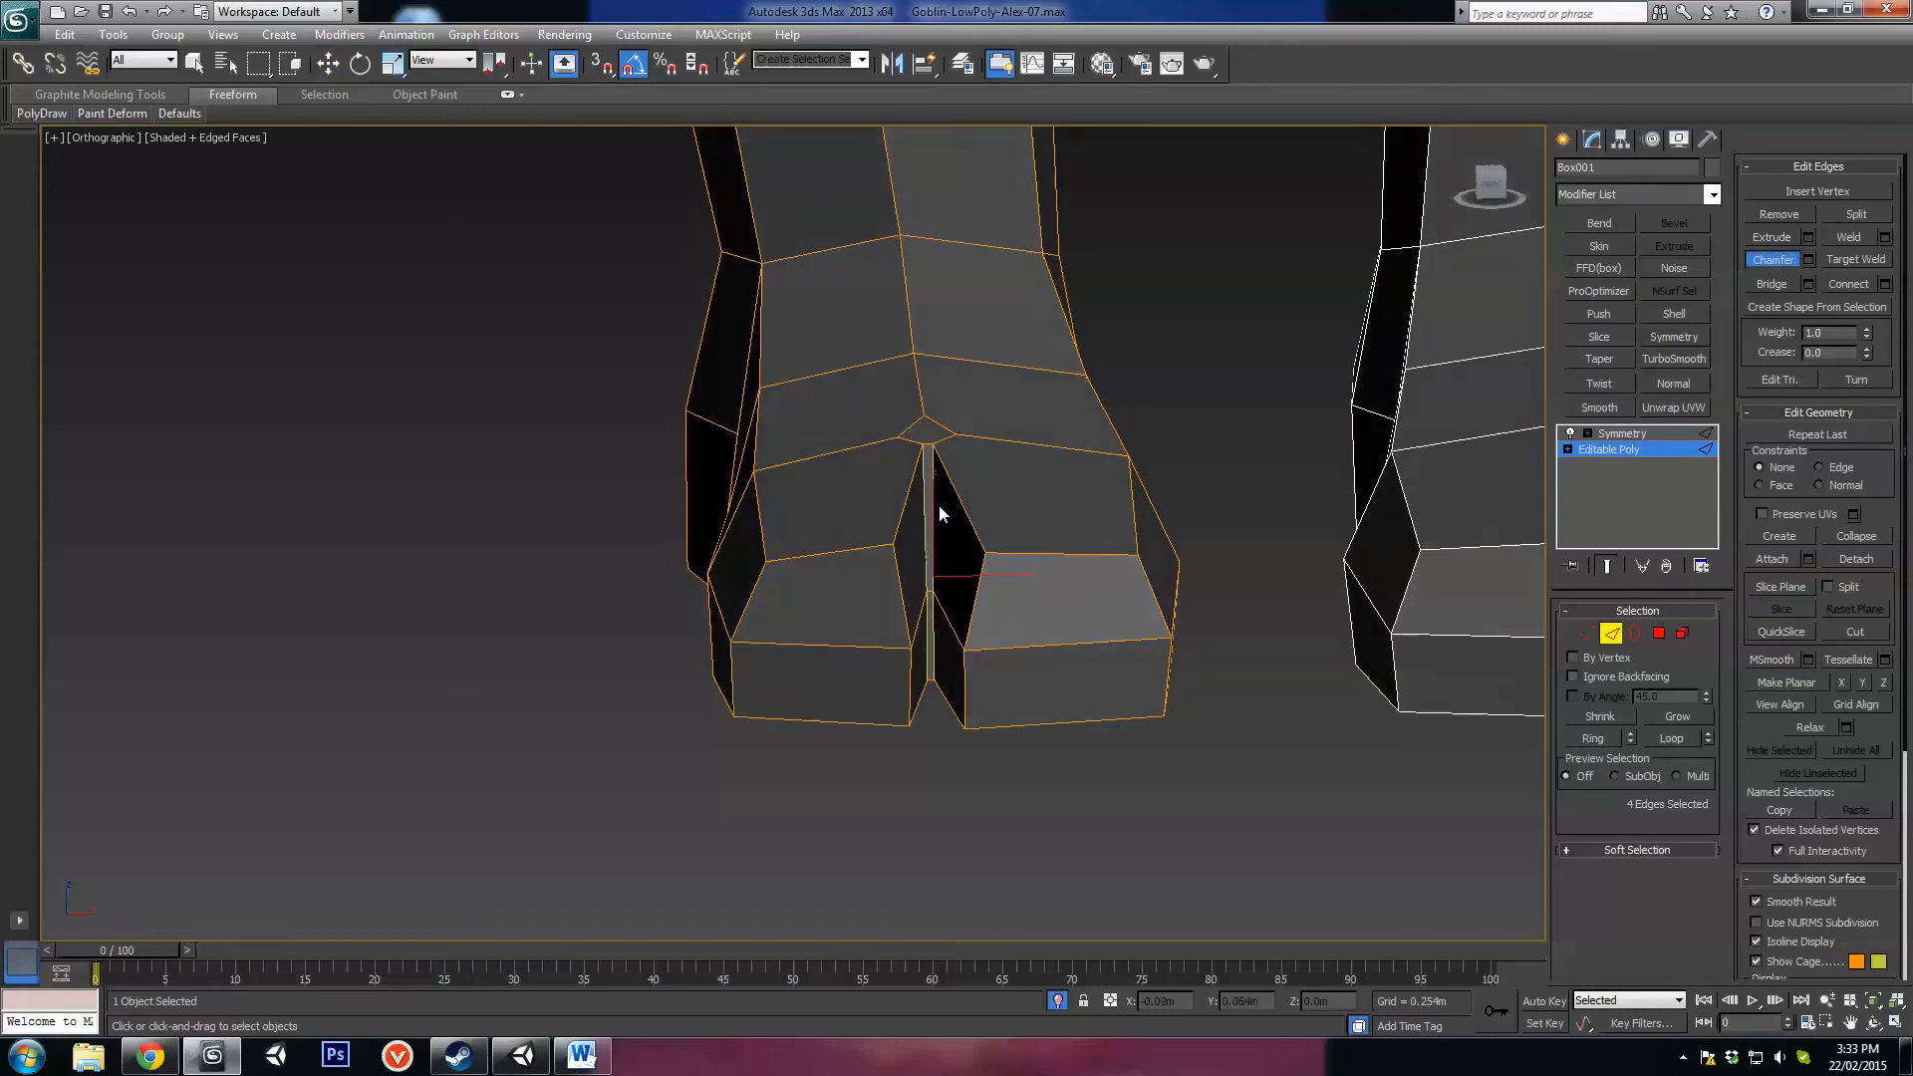
key("w")
Step: Move the chamfered strip's two edges on the outer-toe side outward to widen the gap's back wall
left_click(932, 502)
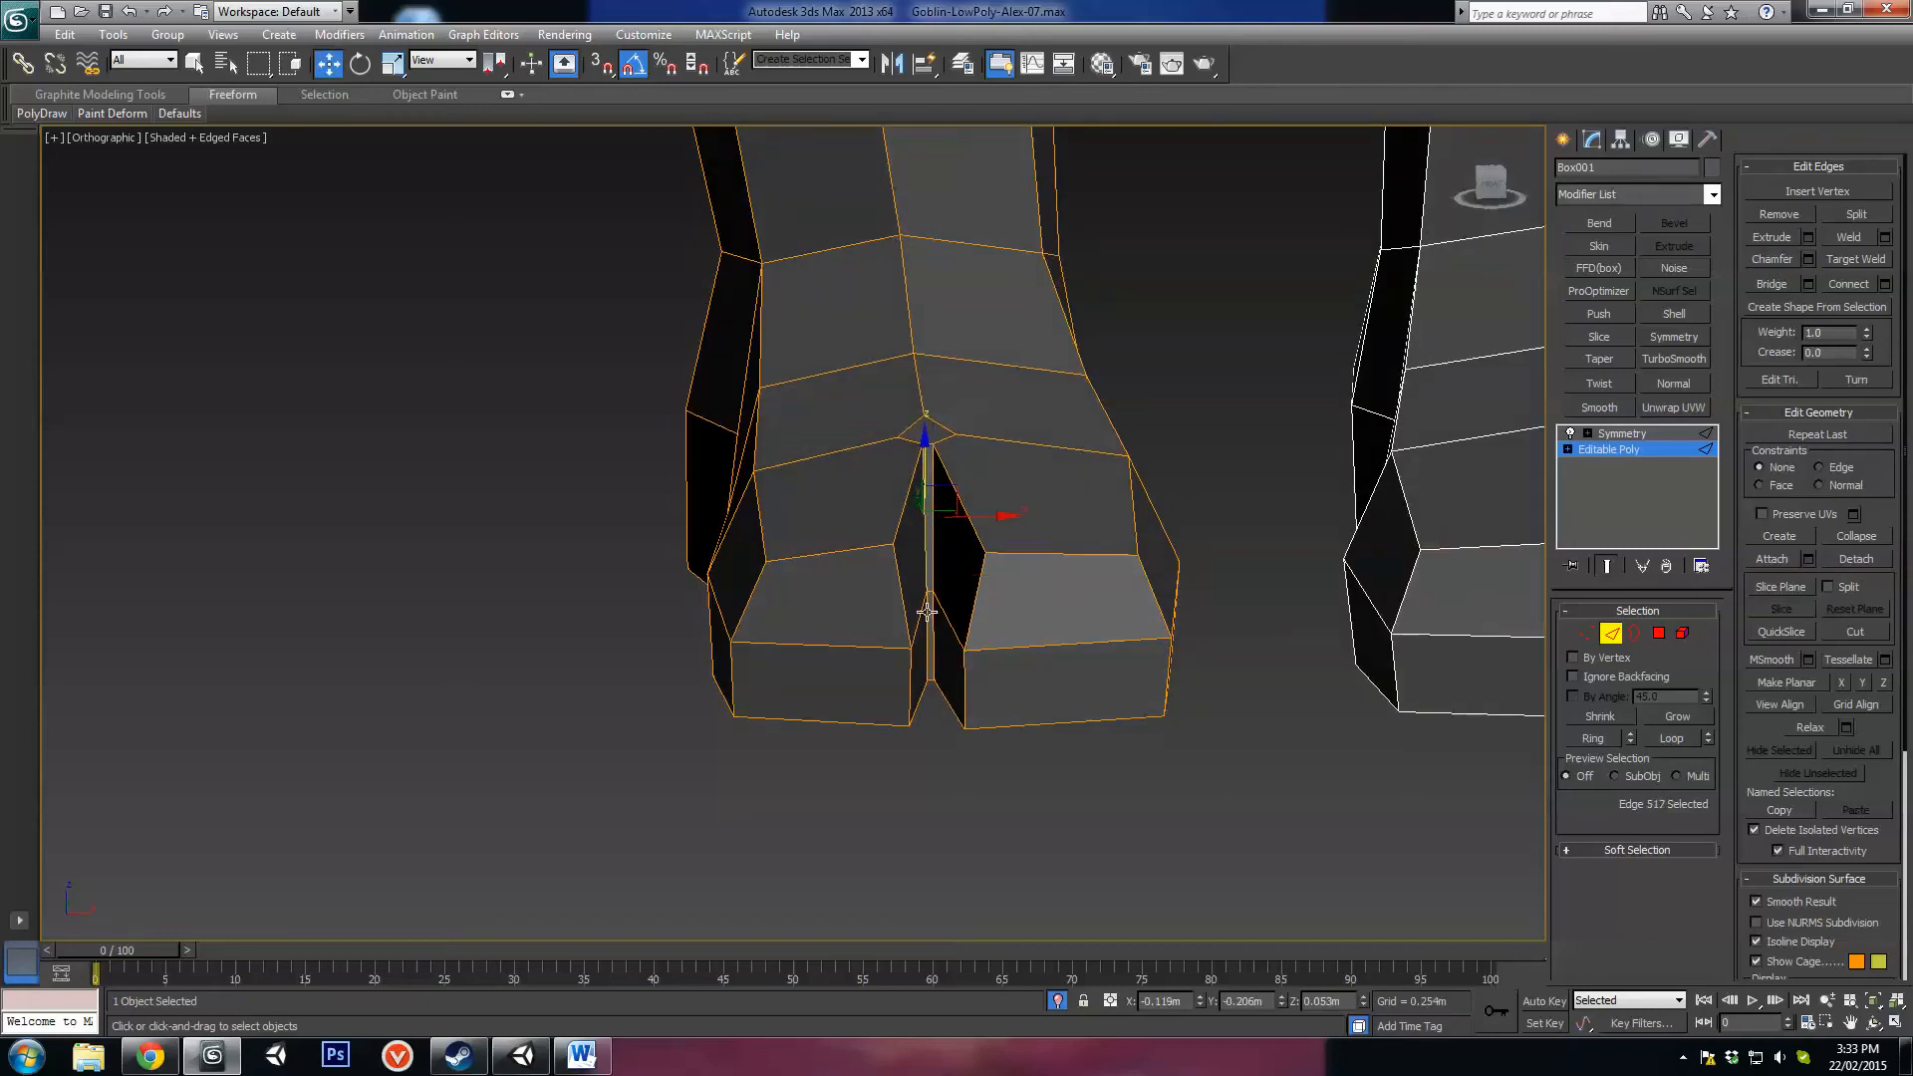
left_click(925, 626, "ctrl")
left_click_drag(981, 580, 966, 579)
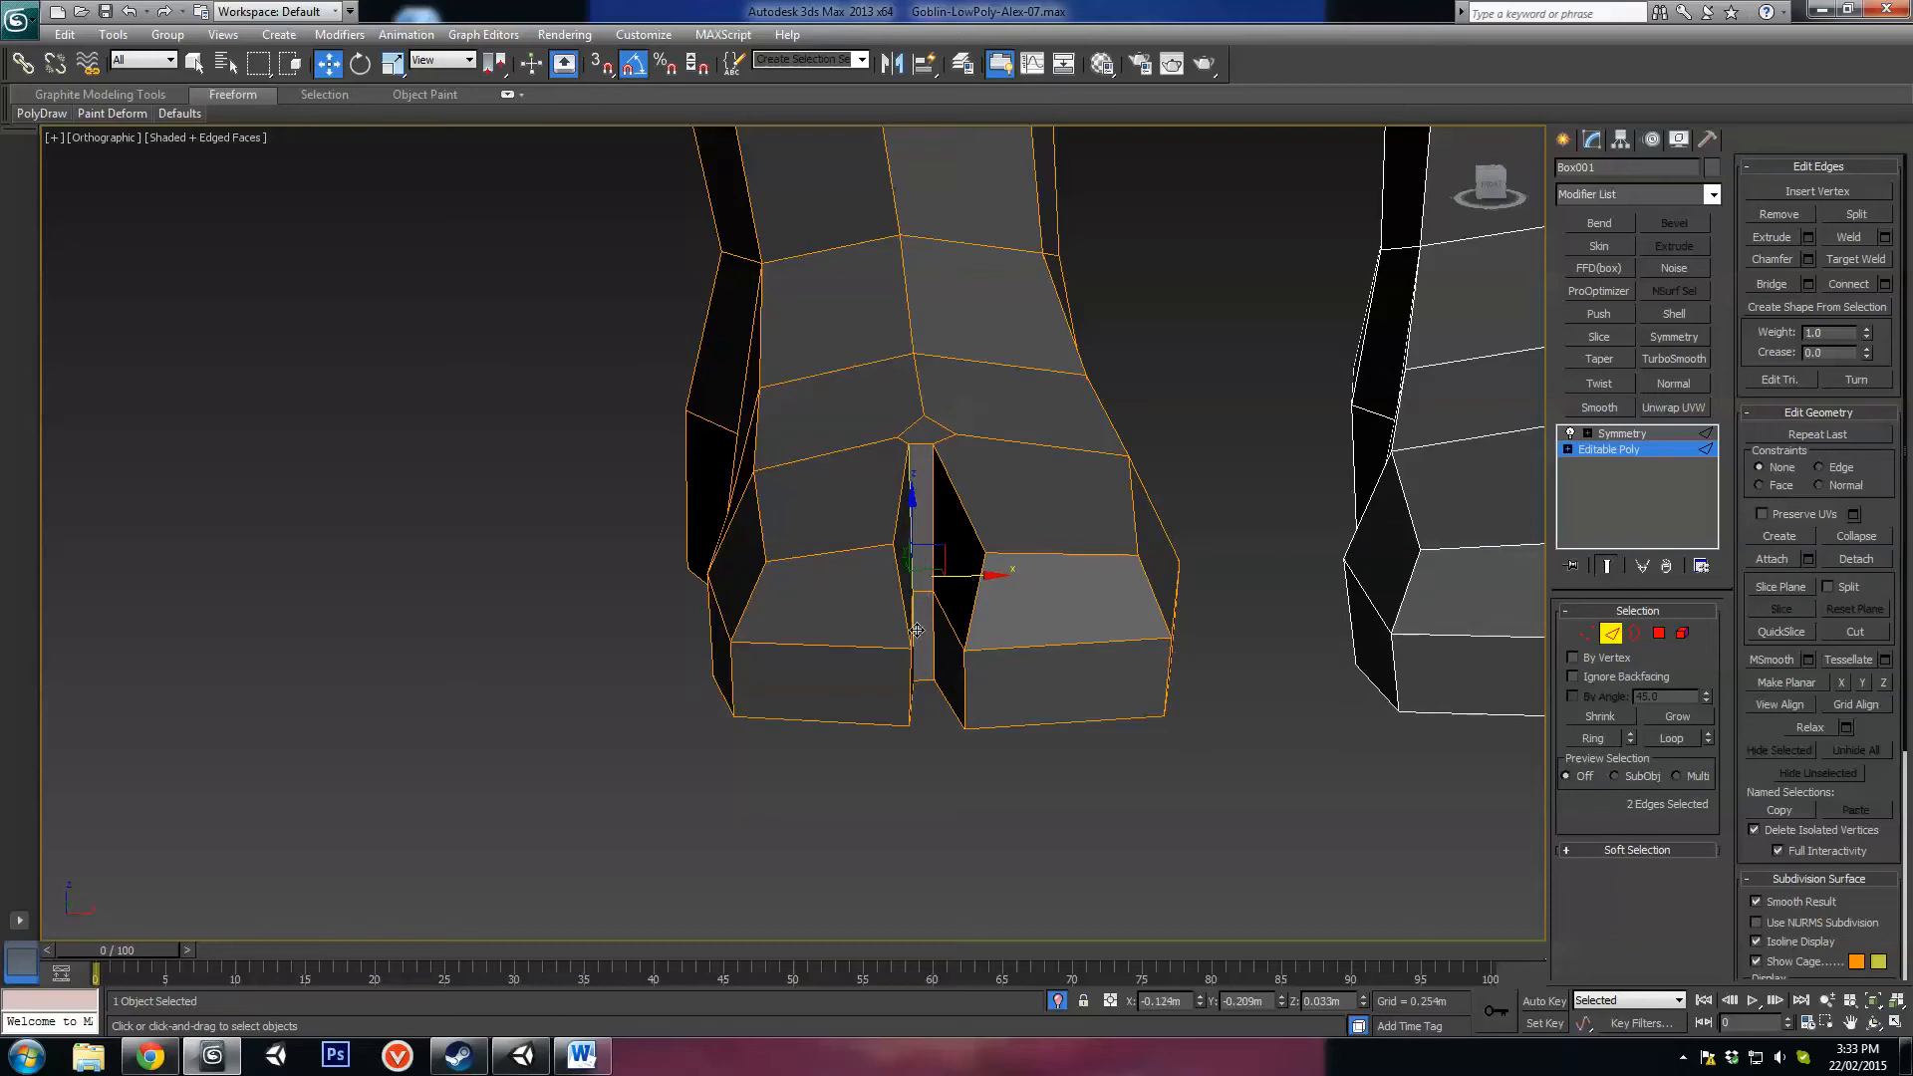
Step: Shift the two inner front edges of the outer toe outward, away from the larger toe
middle_click_drag(914, 659, 901, 688, "alt")
left_click(901, 690)
left_click(973, 666, "ctrl")
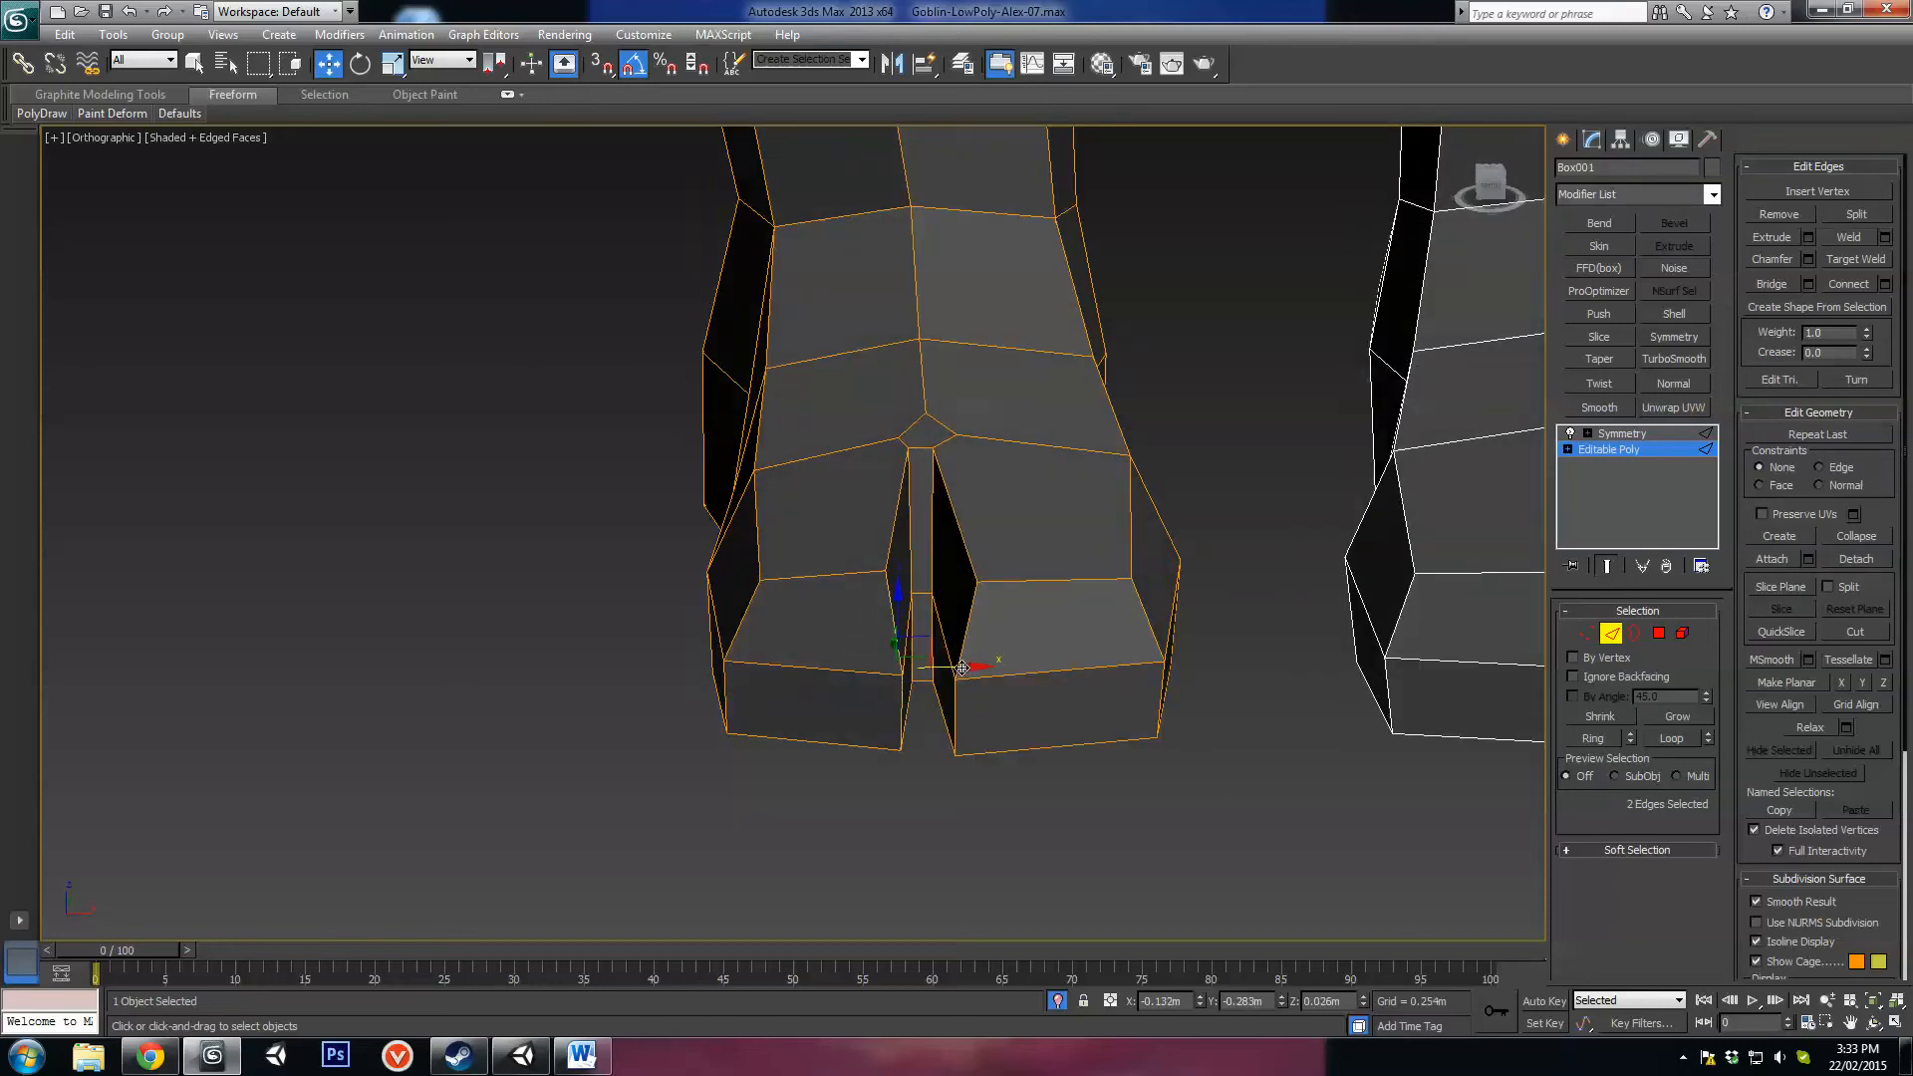
left_click_drag(962, 667, 940, 669)
middle_click_drag(940, 666, 1002, 627, "alt")
scroll(956, 620, "up", 3)
key("1")
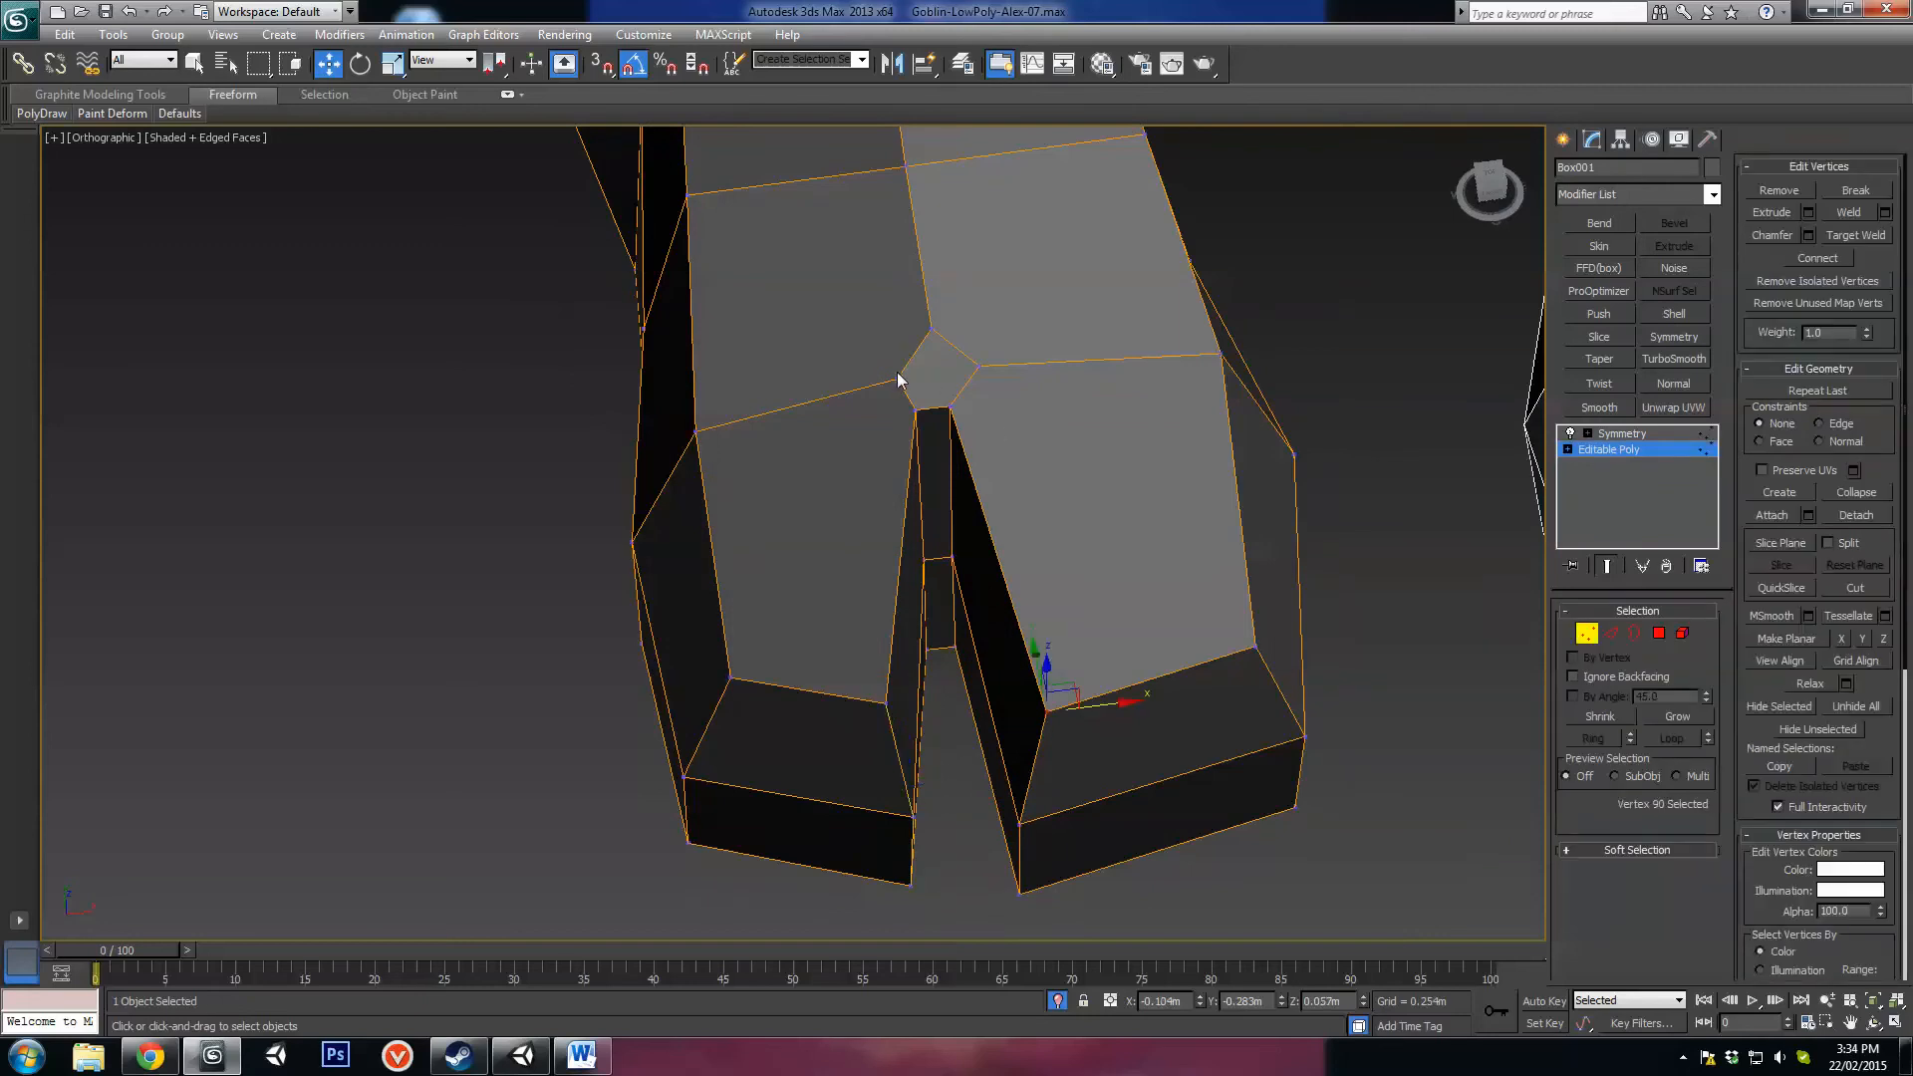
Step: Connect each upper back corner of the toe gap to the outer side vertex of the adjacent toe on top of the foot
left_click(897, 380)
left_click(977, 367, "ctrl")
middle_click_drag(1073, 387, 944, 581, "alt")
scroll(931, 530, "down", 2)
scroll(933, 528, "up", 2)
scroll(811, 500, "down", 2)
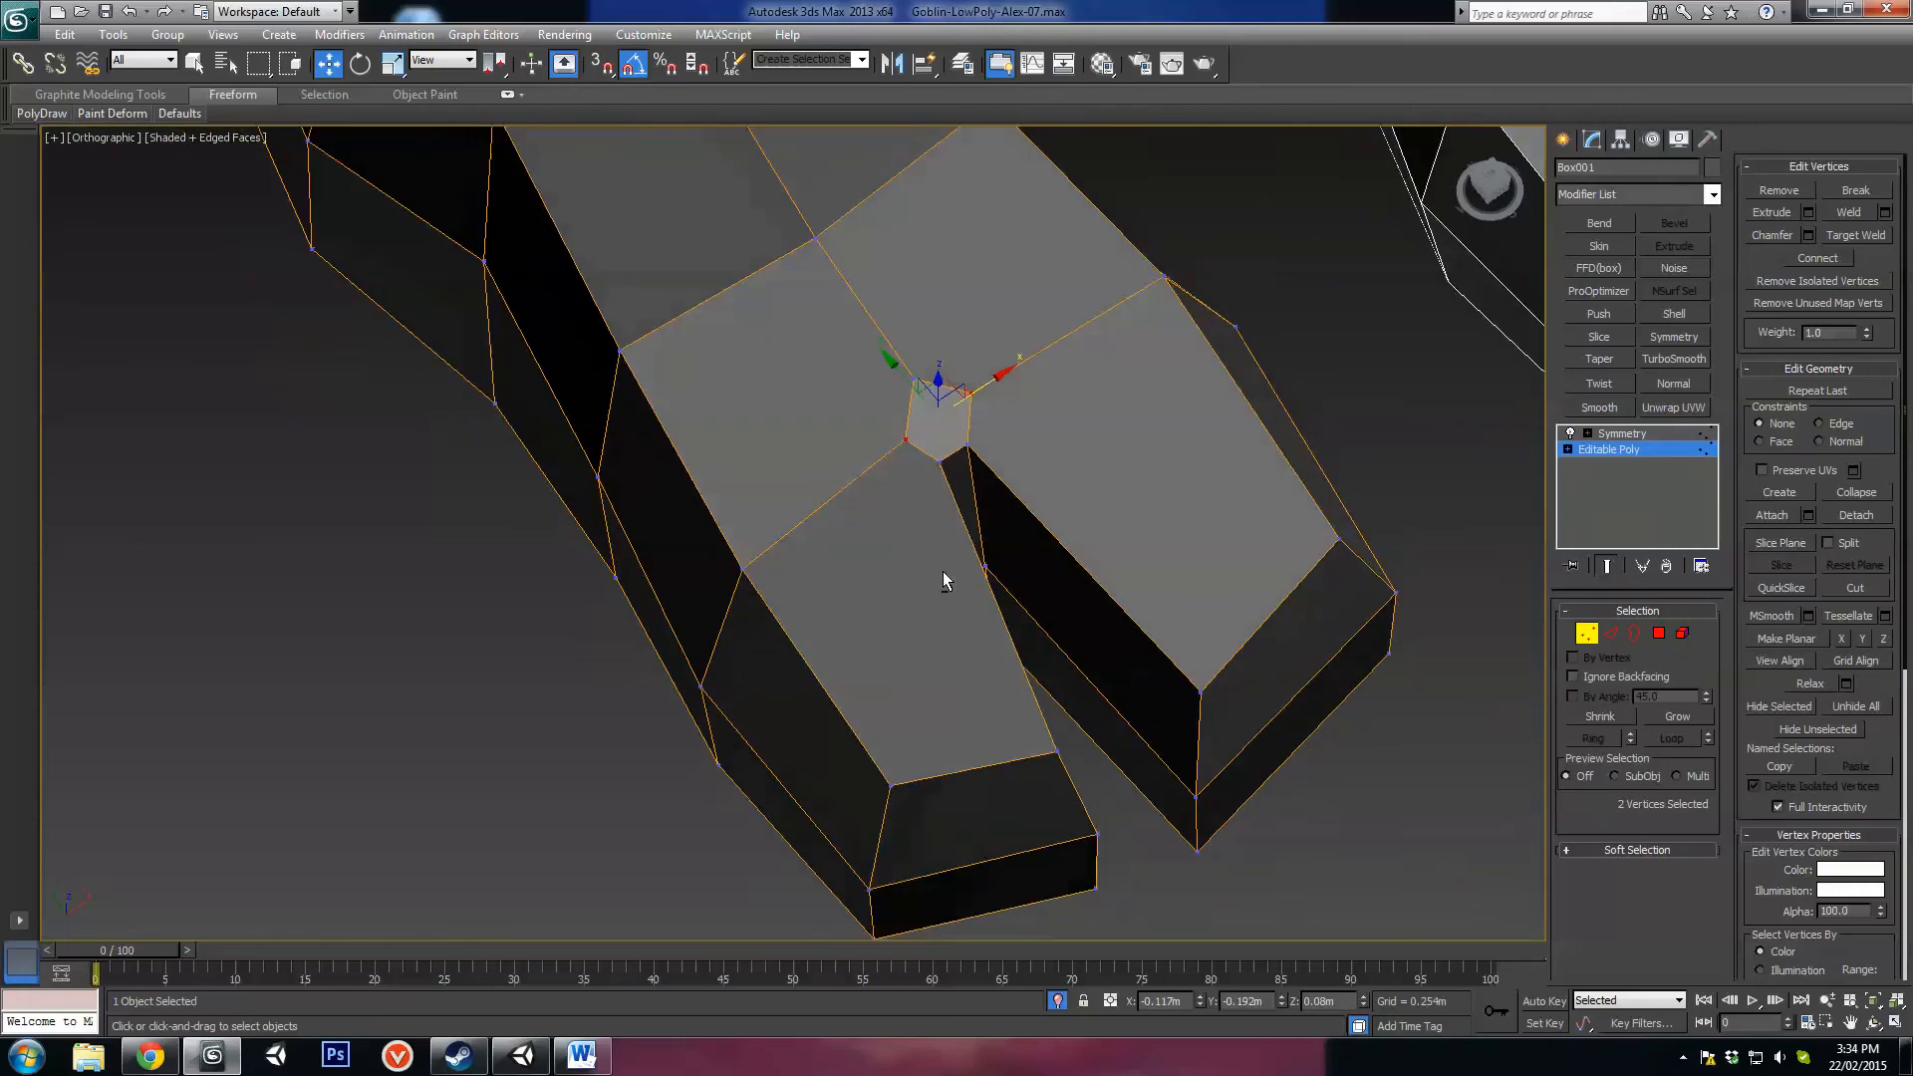
left_click(938, 462)
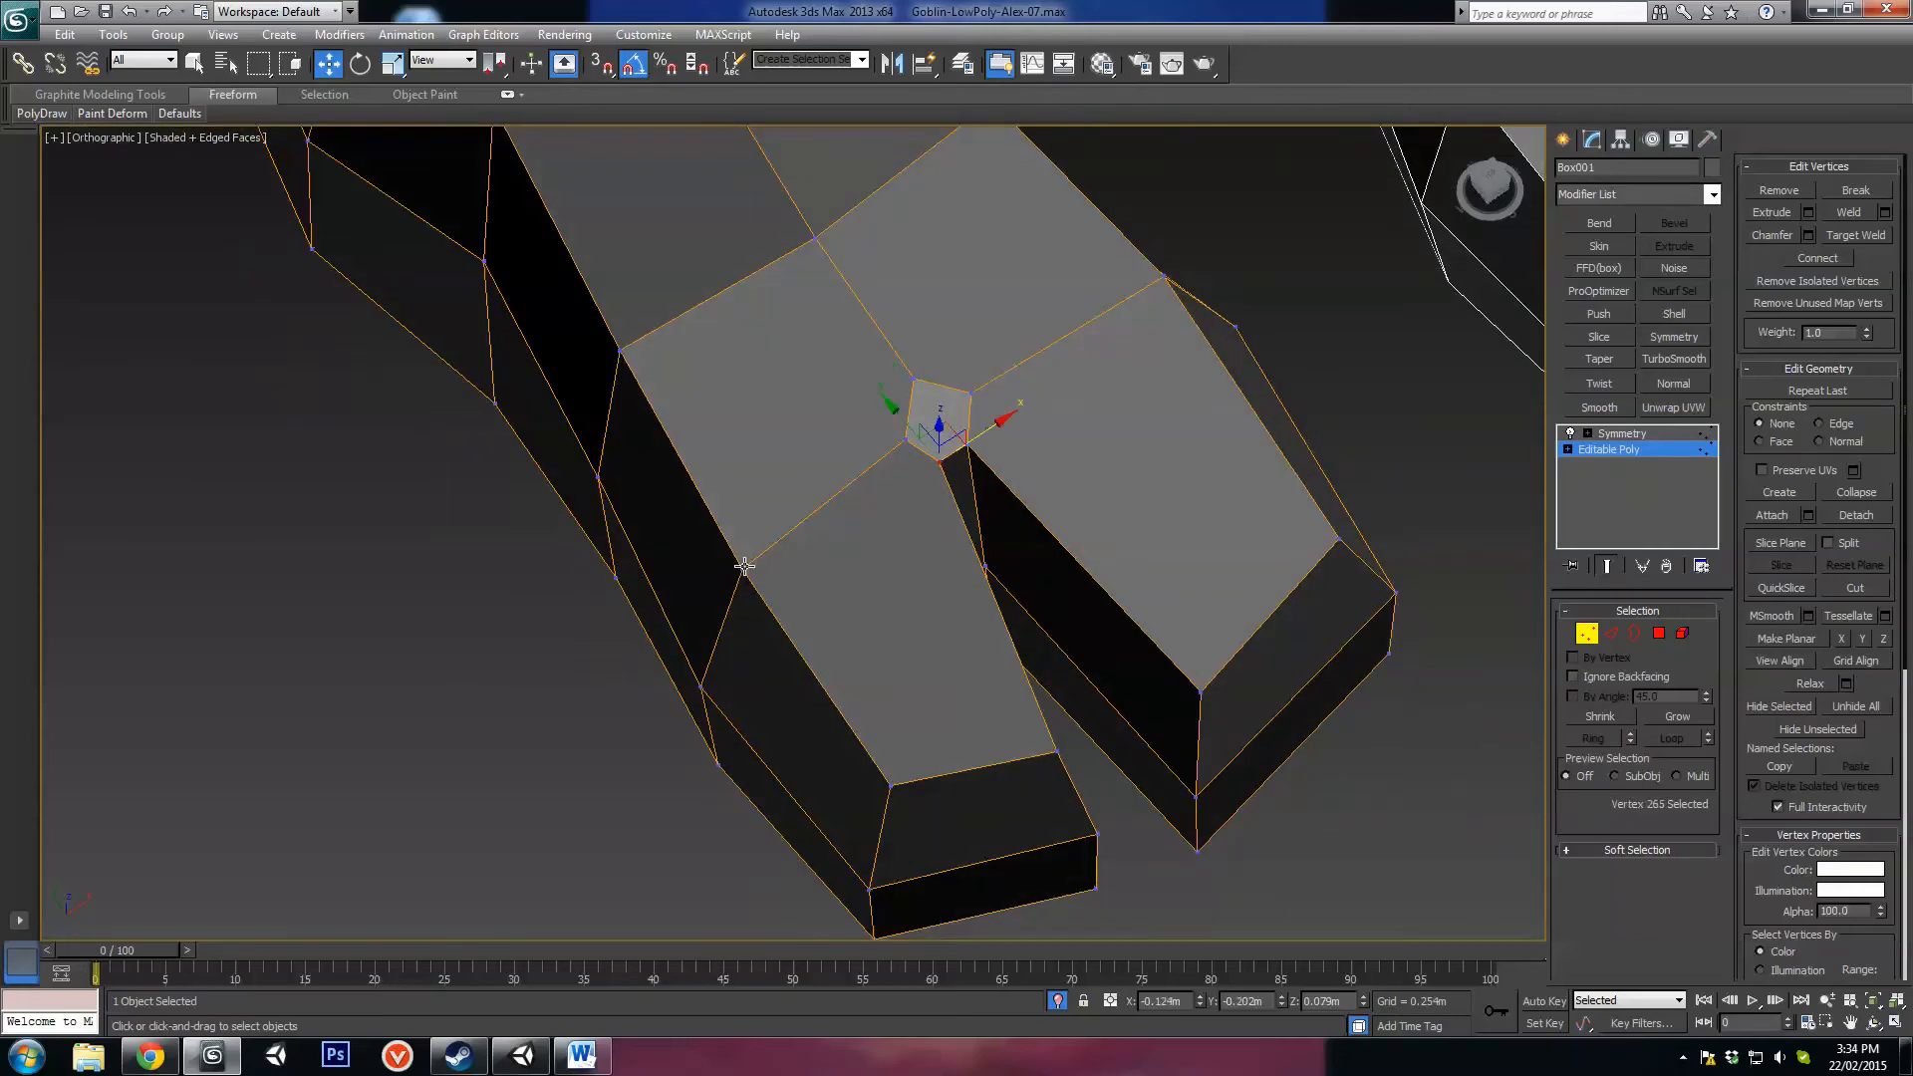
left_click(744, 566, "ctrl")
left_click(970, 442)
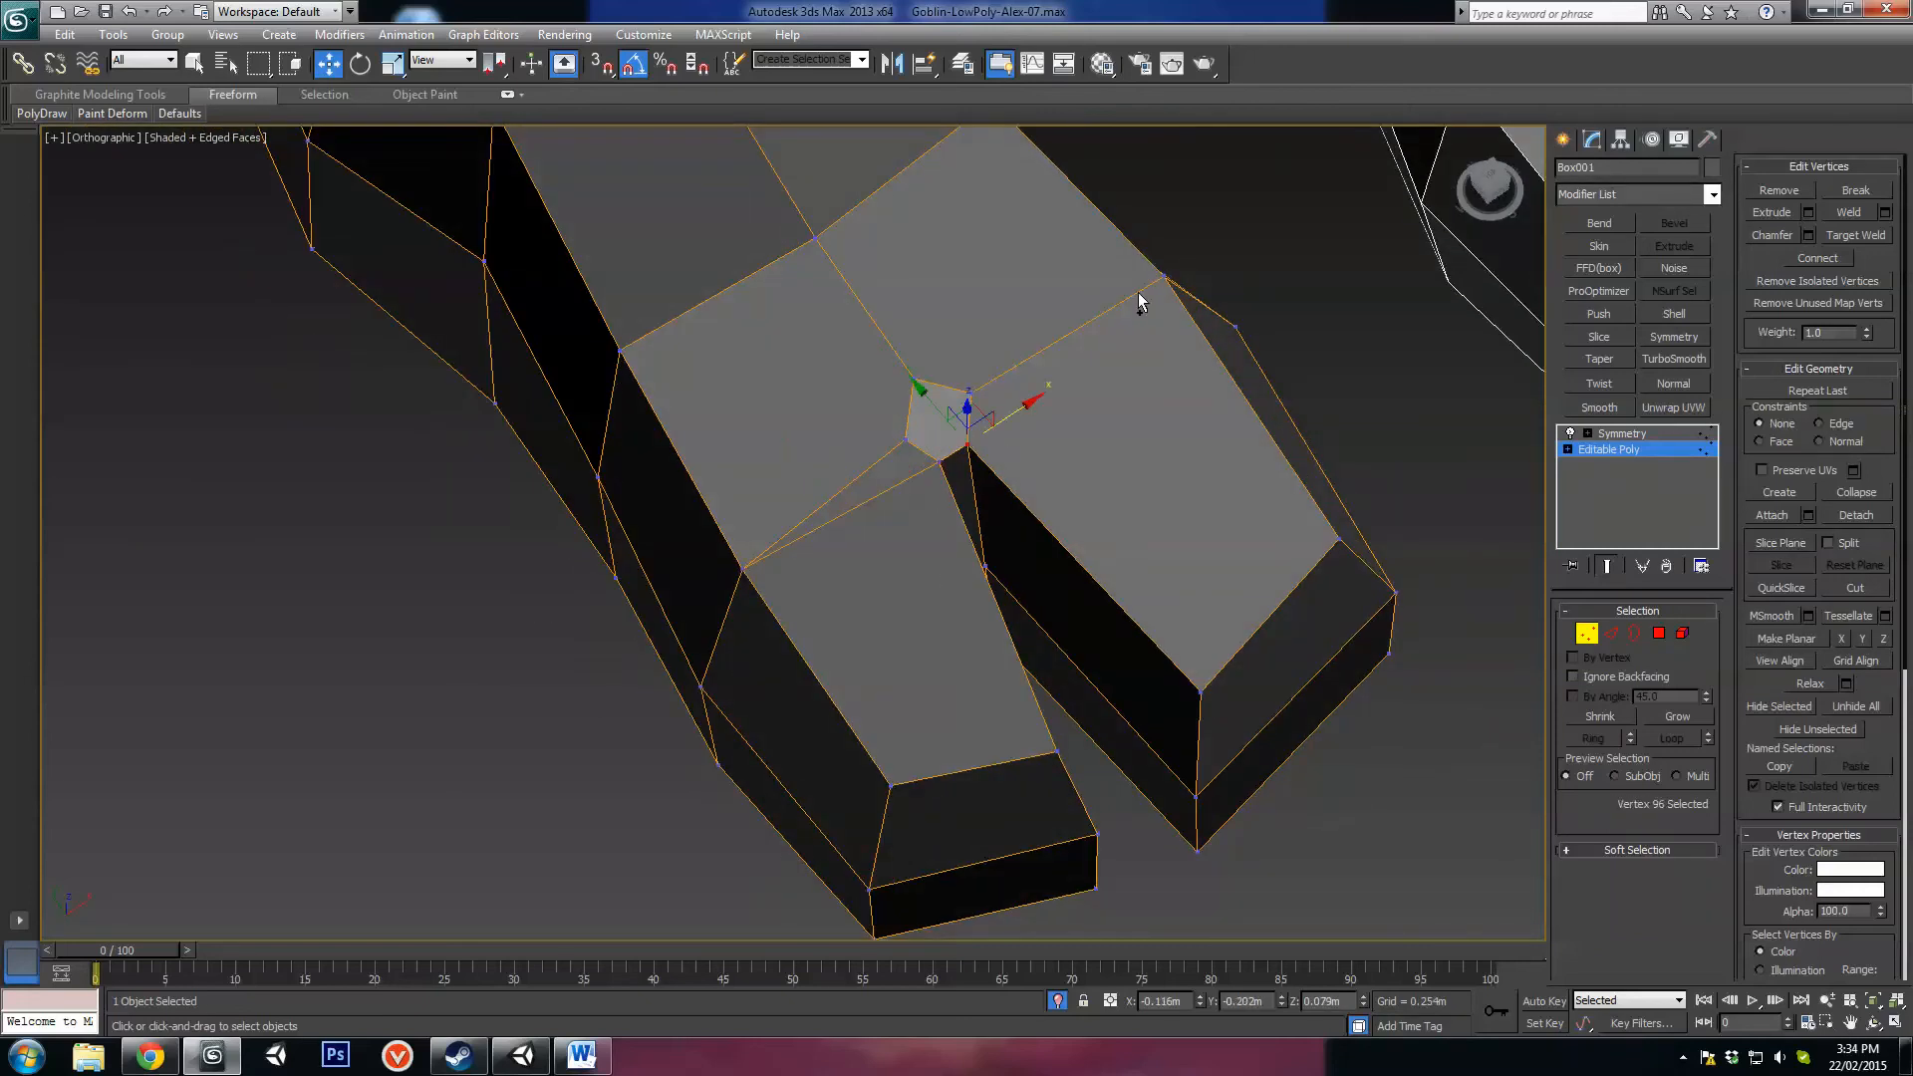
left_click(1163, 277)
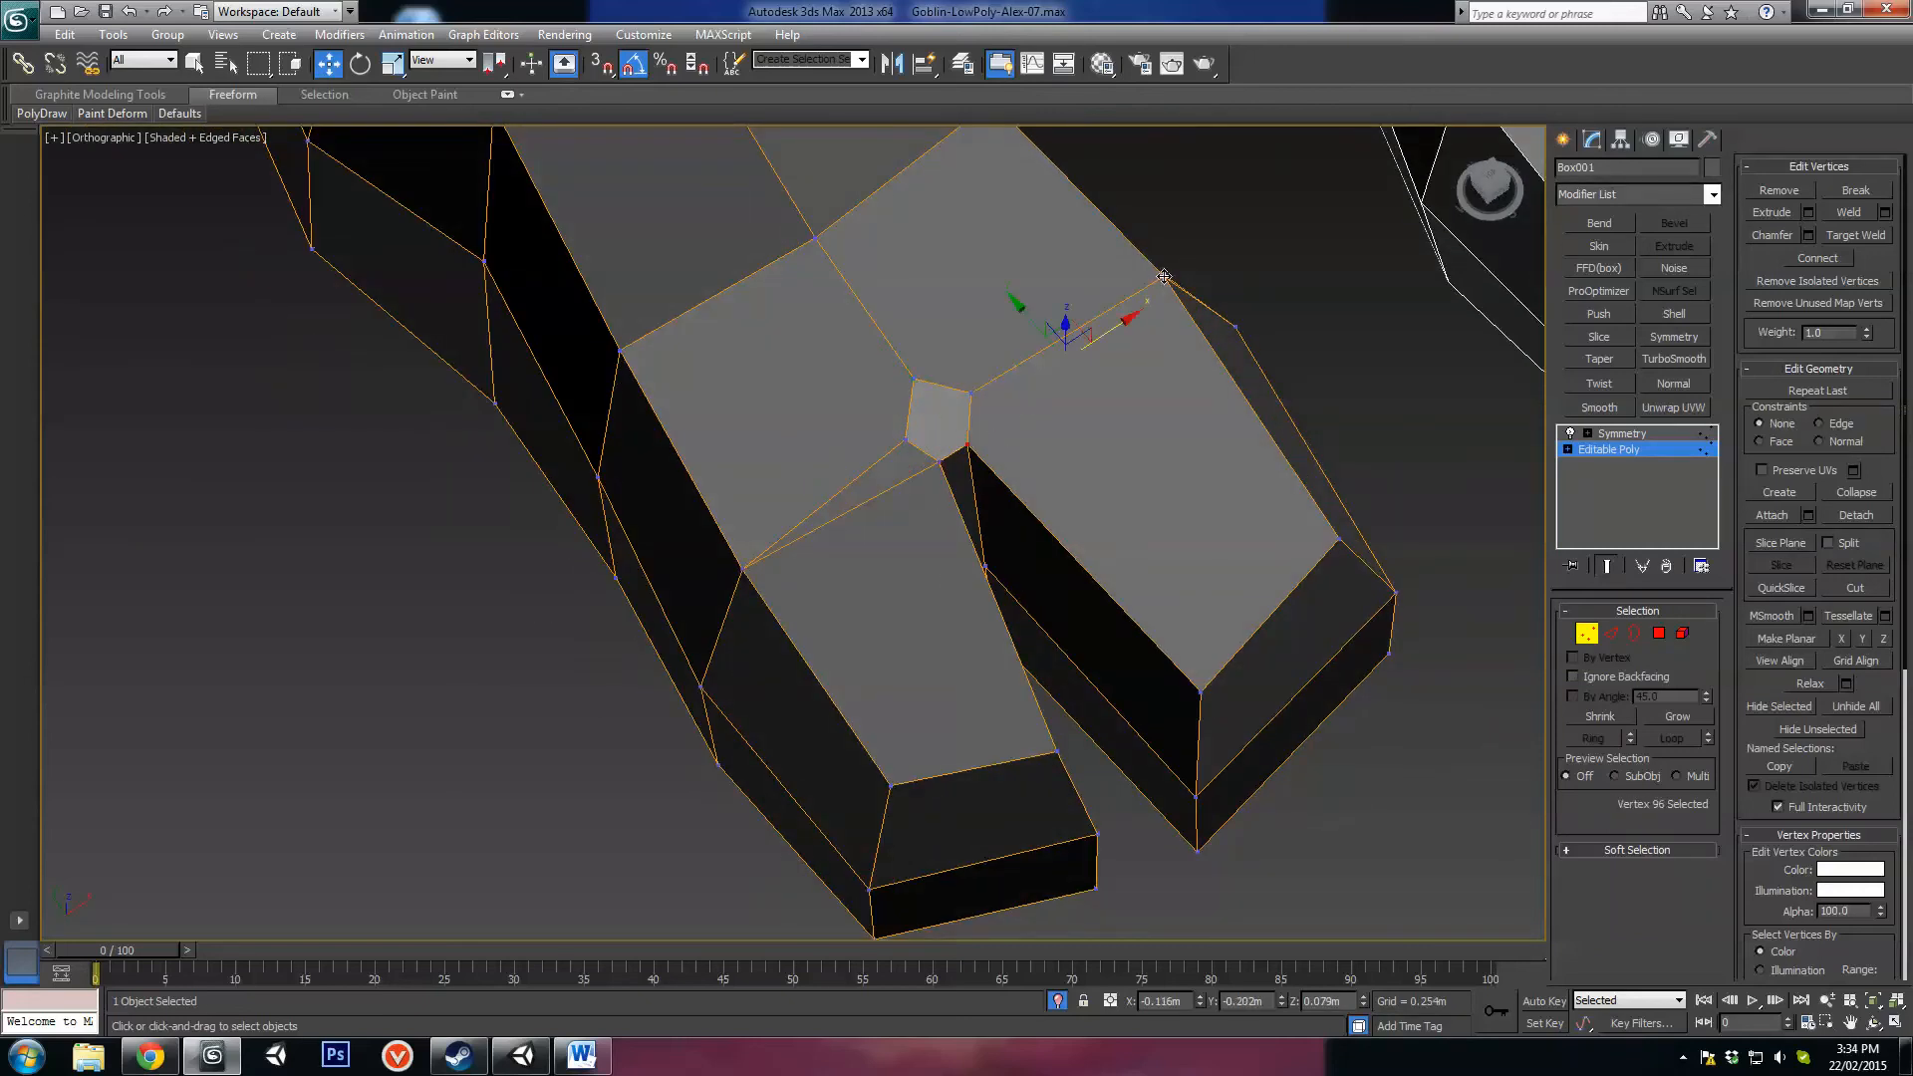
left_click(975, 426)
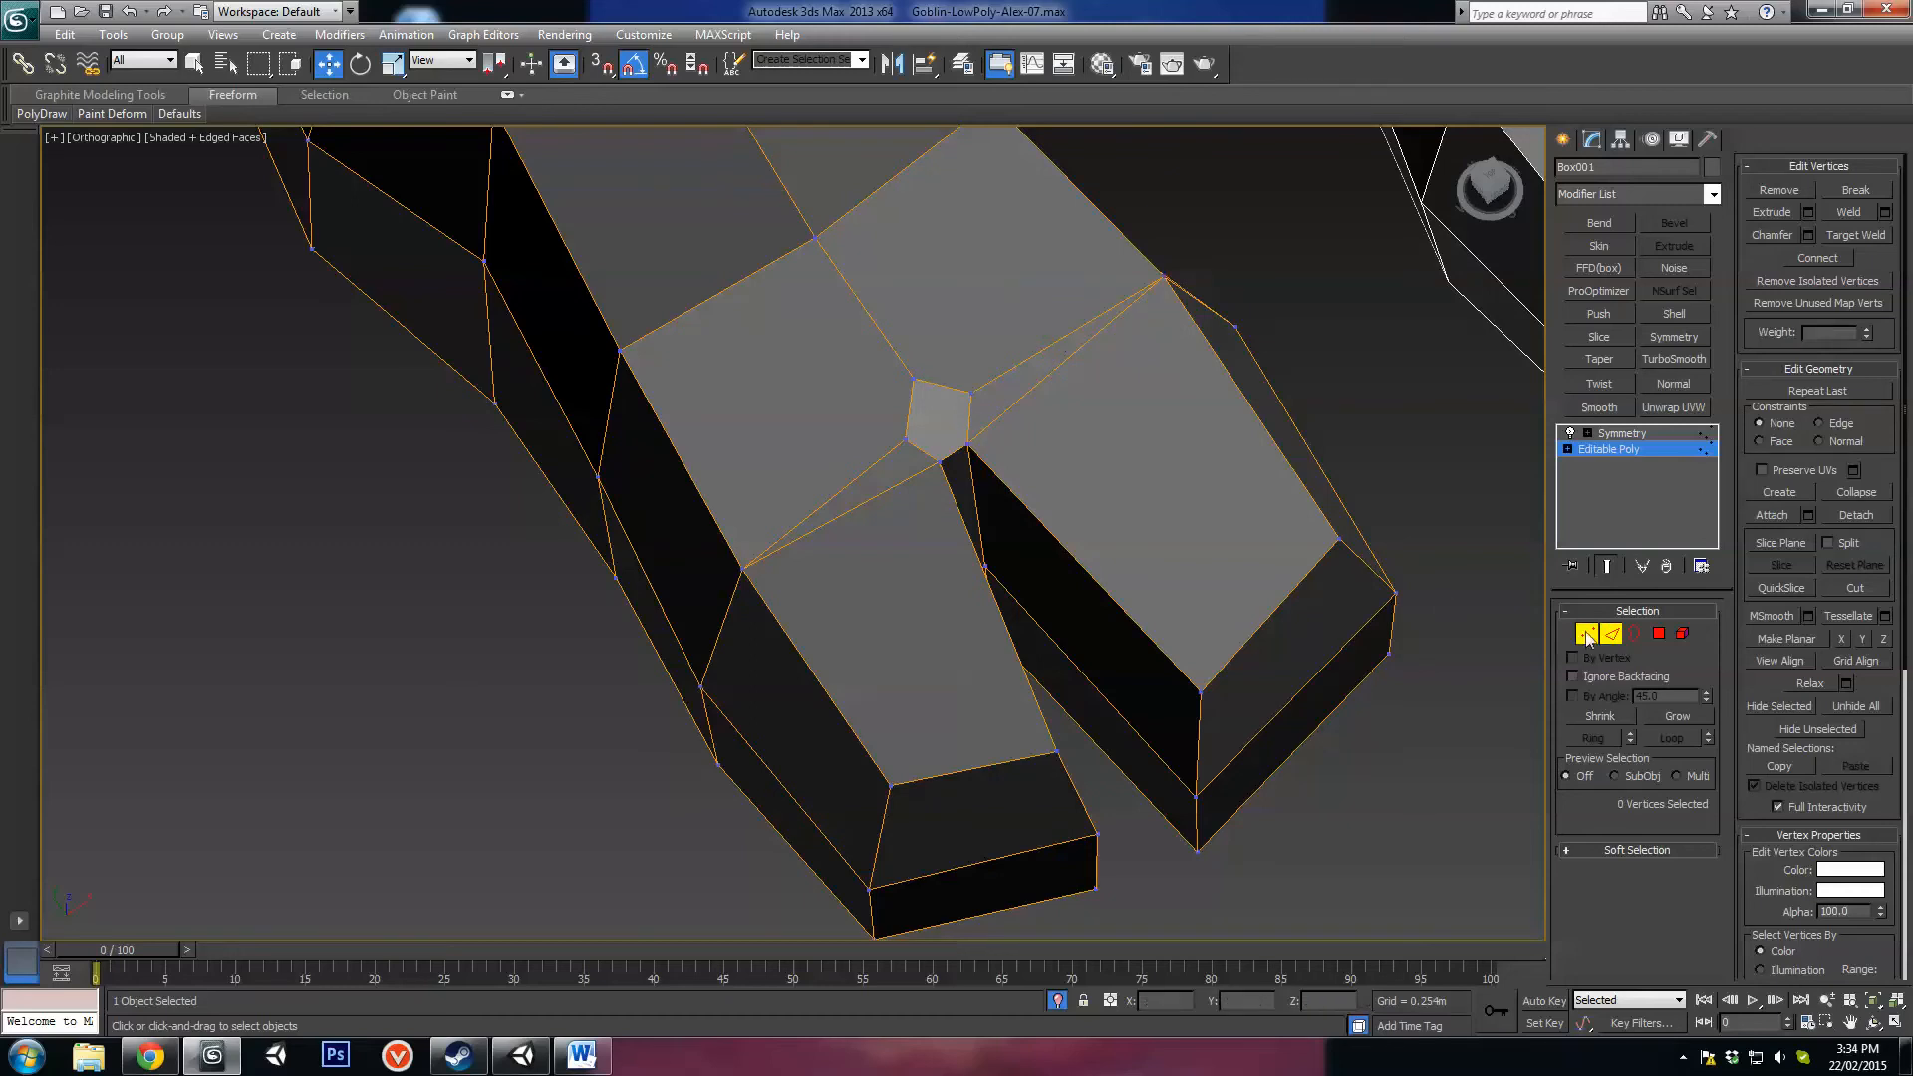
Step: Remove the two side edges of the small pentagon behind the toe gap on top of the foot
left_click(1609, 634)
left_click(922, 452)
left_click(971, 419, "ctrl")
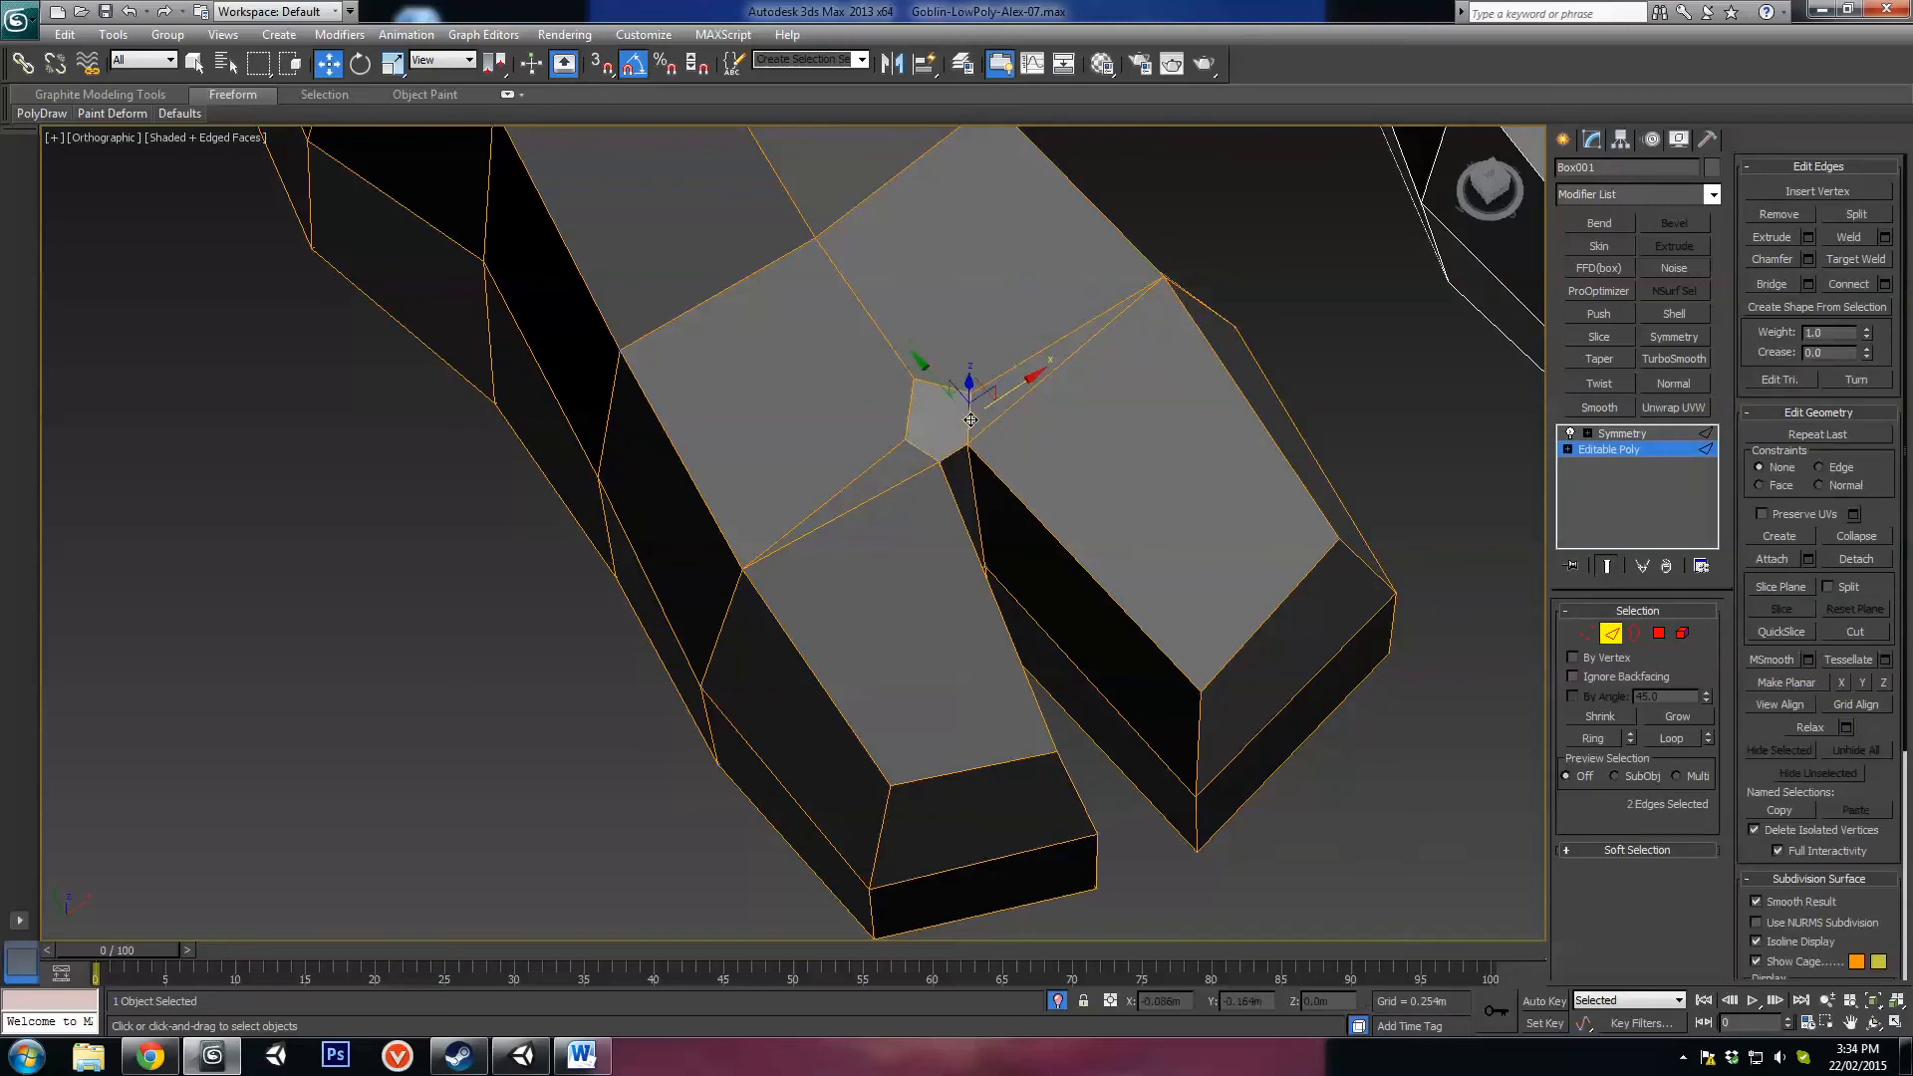
key("BackSpace")
Step: Lower the short top edge at the back of the toe gap slightly
left_click(903, 367)
middle_click_drag(904, 368, 965, 444, "alt")
left_click(868, 388)
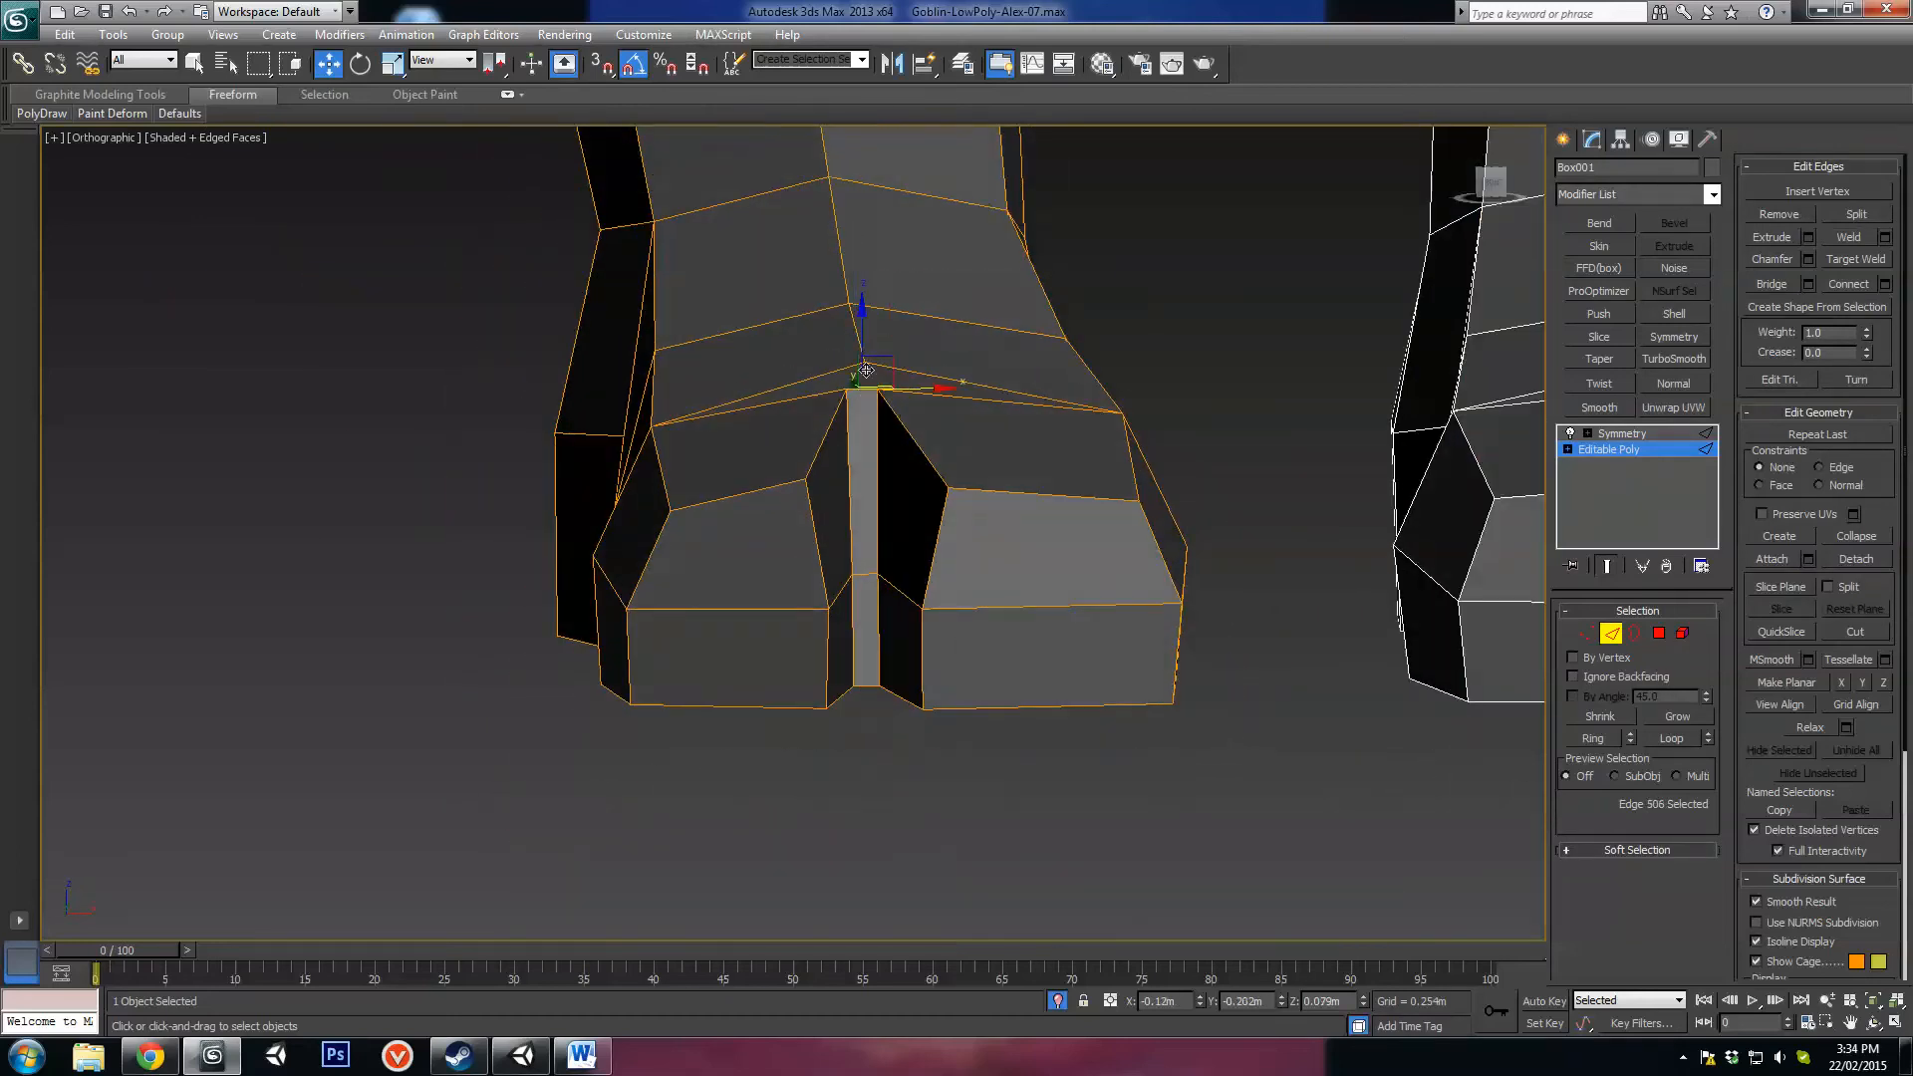
left_click_drag(860, 346, 857, 369)
middle_click_drag(857, 368, 934, 417, "alt")
left_click_drag(858, 363, 860, 345)
middle_click_drag(861, 345, 801, 653, "alt")
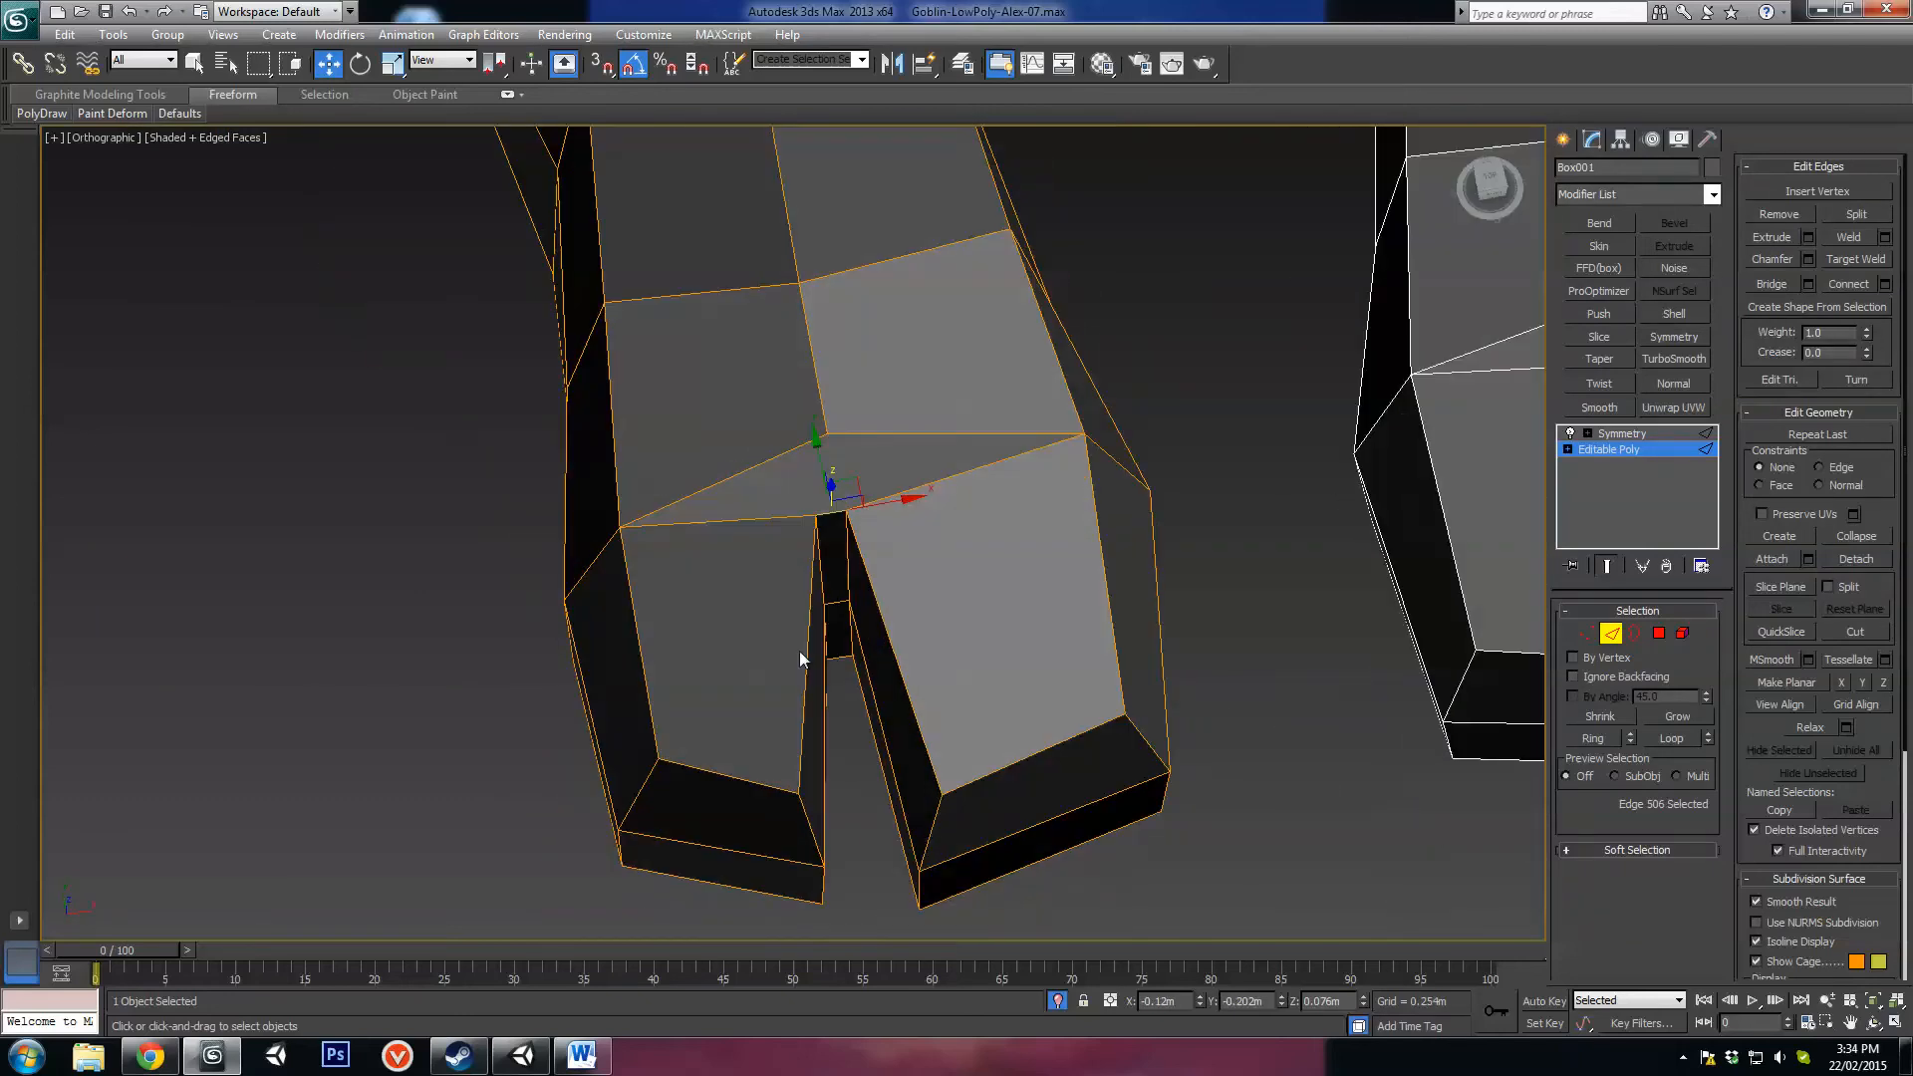
Step: Connect the toe gap's back-wall edges with a vertical center line and push it back about 0.003 m
middle_click_drag(875, 547, 866, 646)
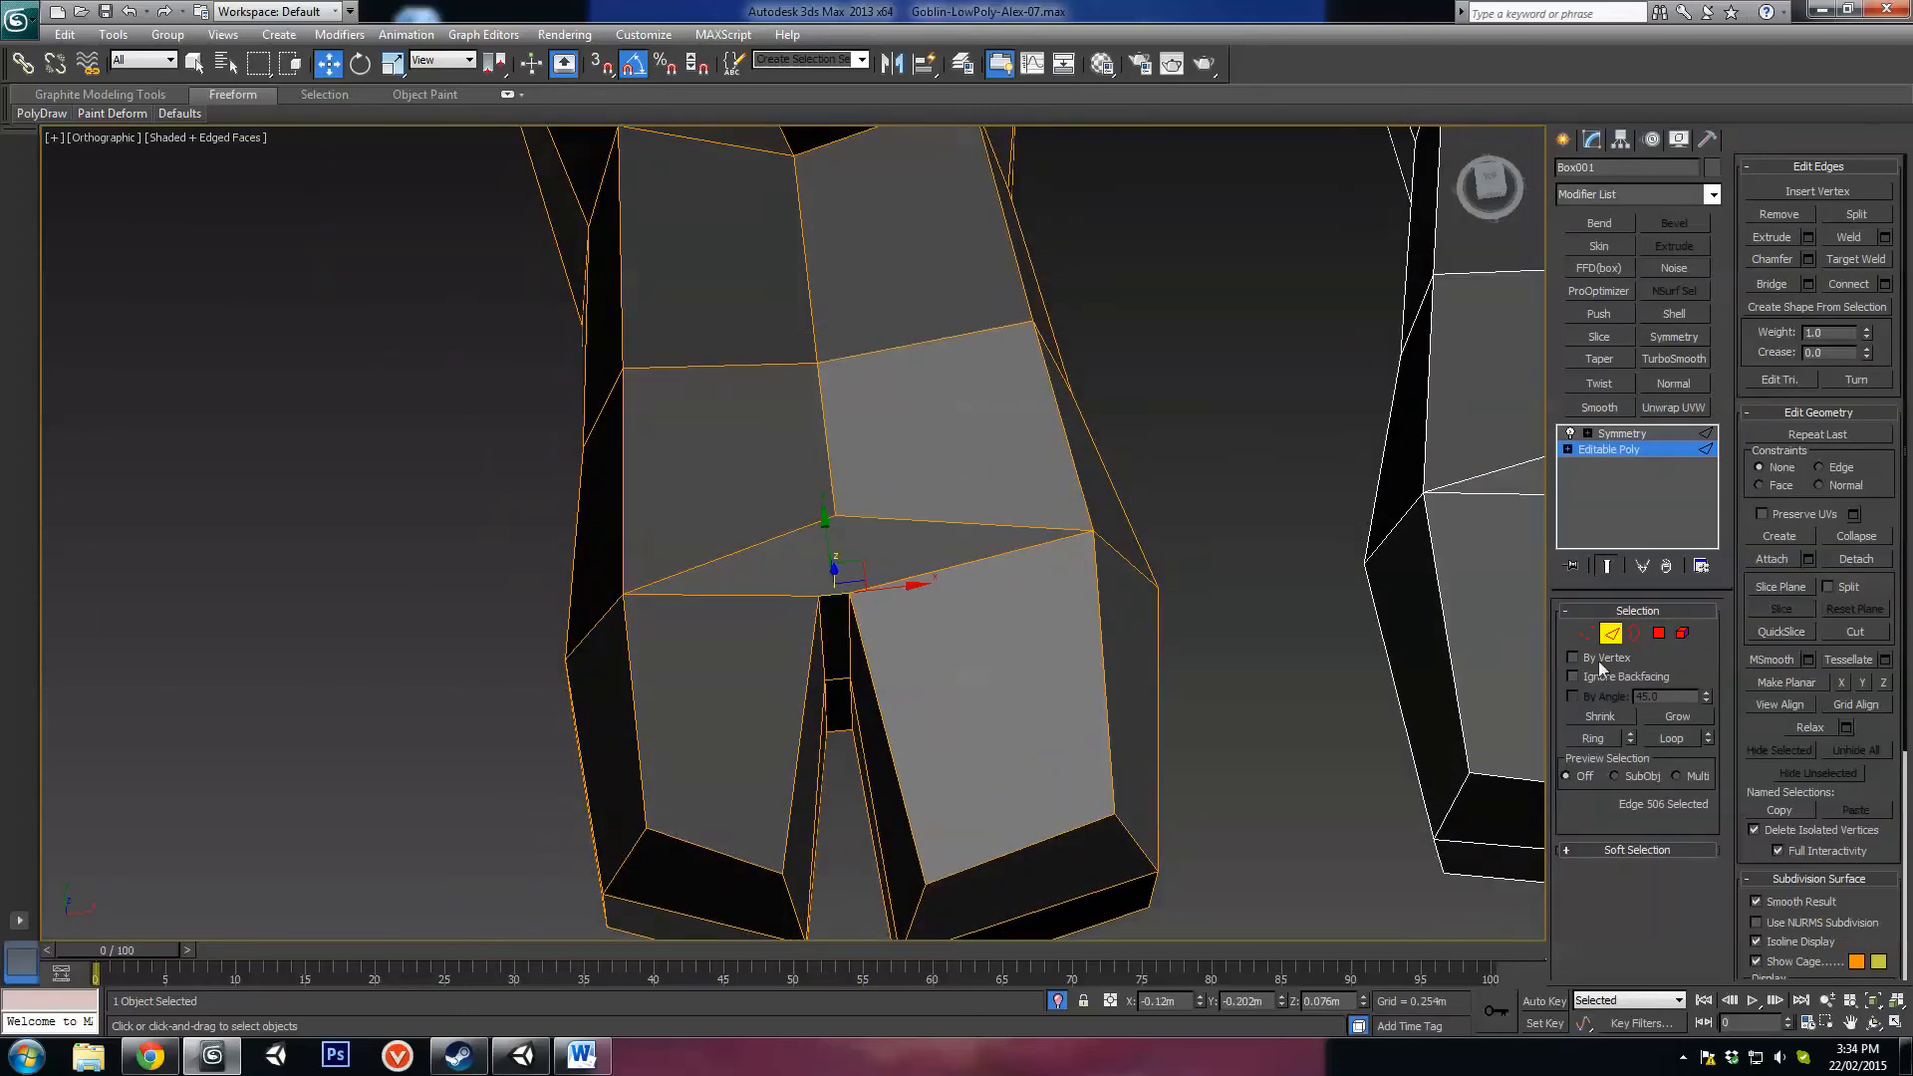
left_click(841, 683, "ctrl")
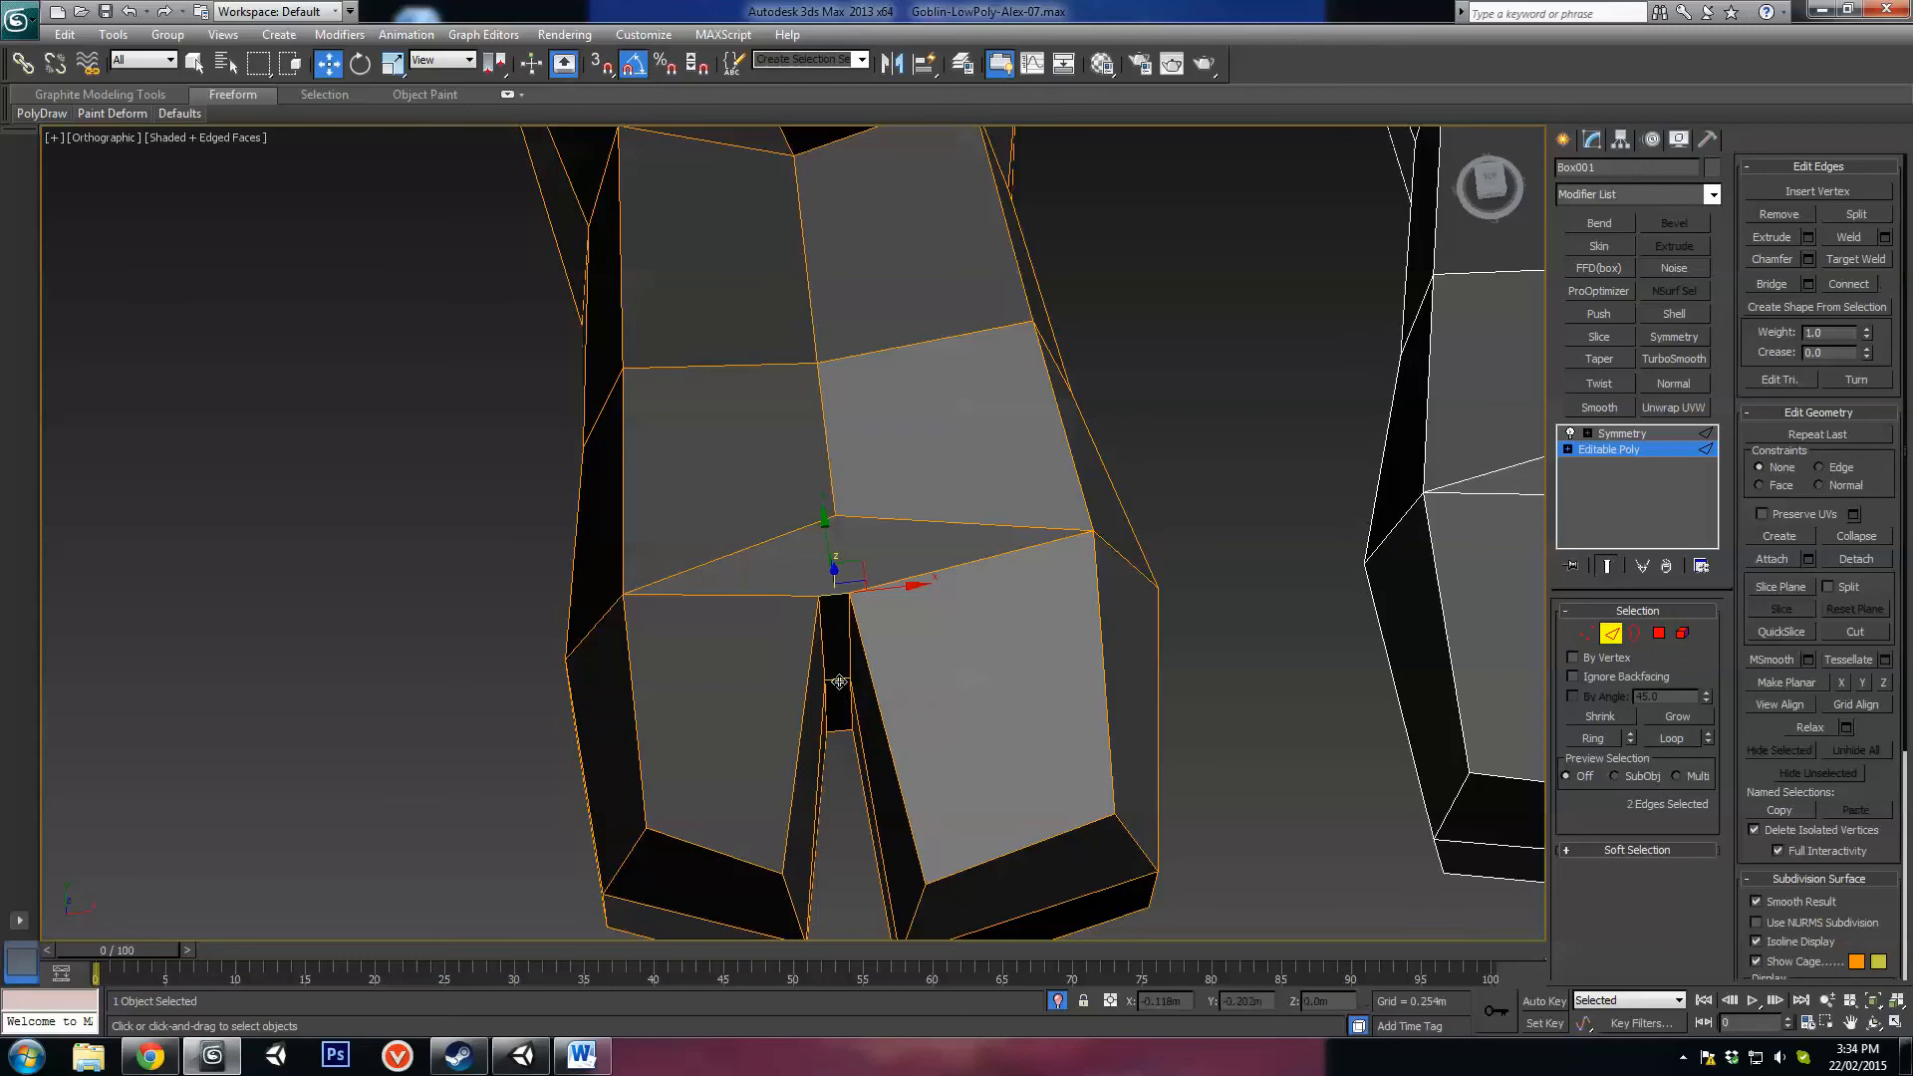
left_click_drag(836, 611, 828, 599)
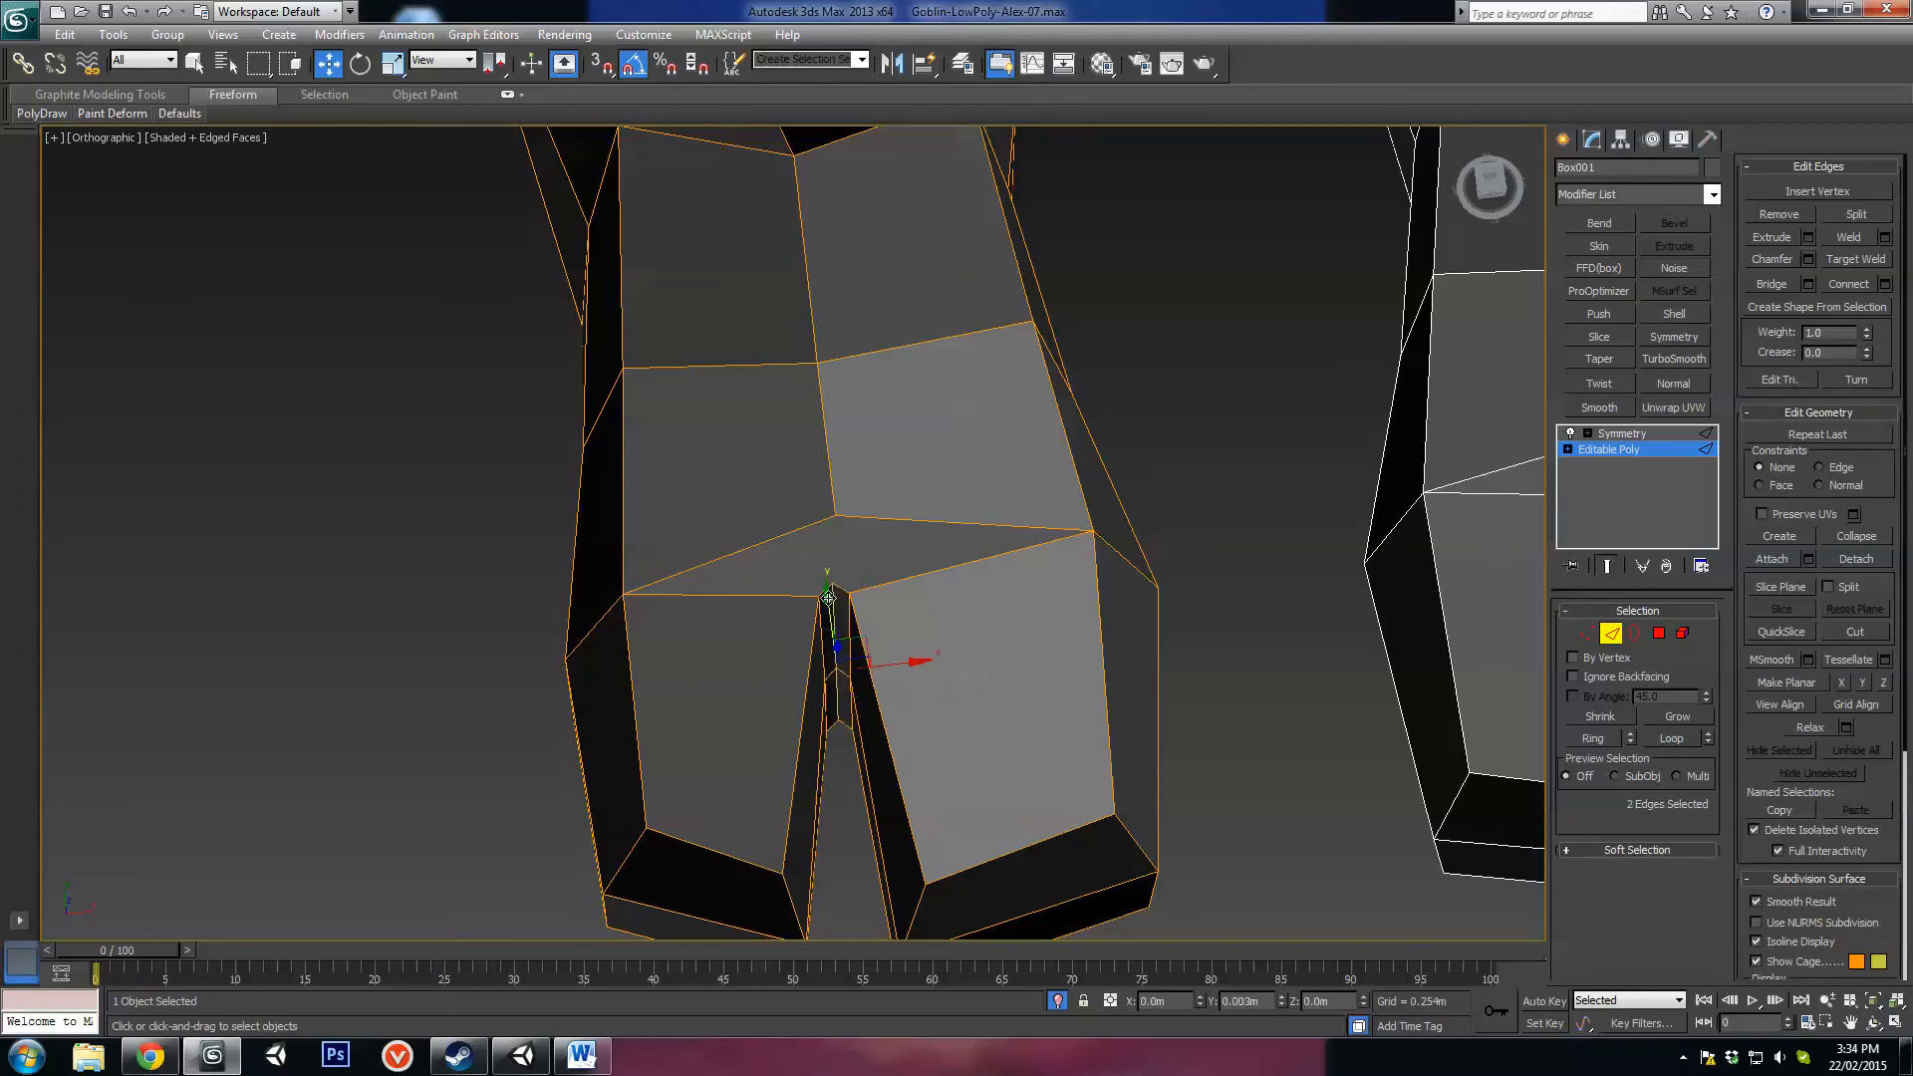
Step: Connect the top vertex of the gap's center line to the foot's center vertex just behind it
key("1")
left_click(835, 517)
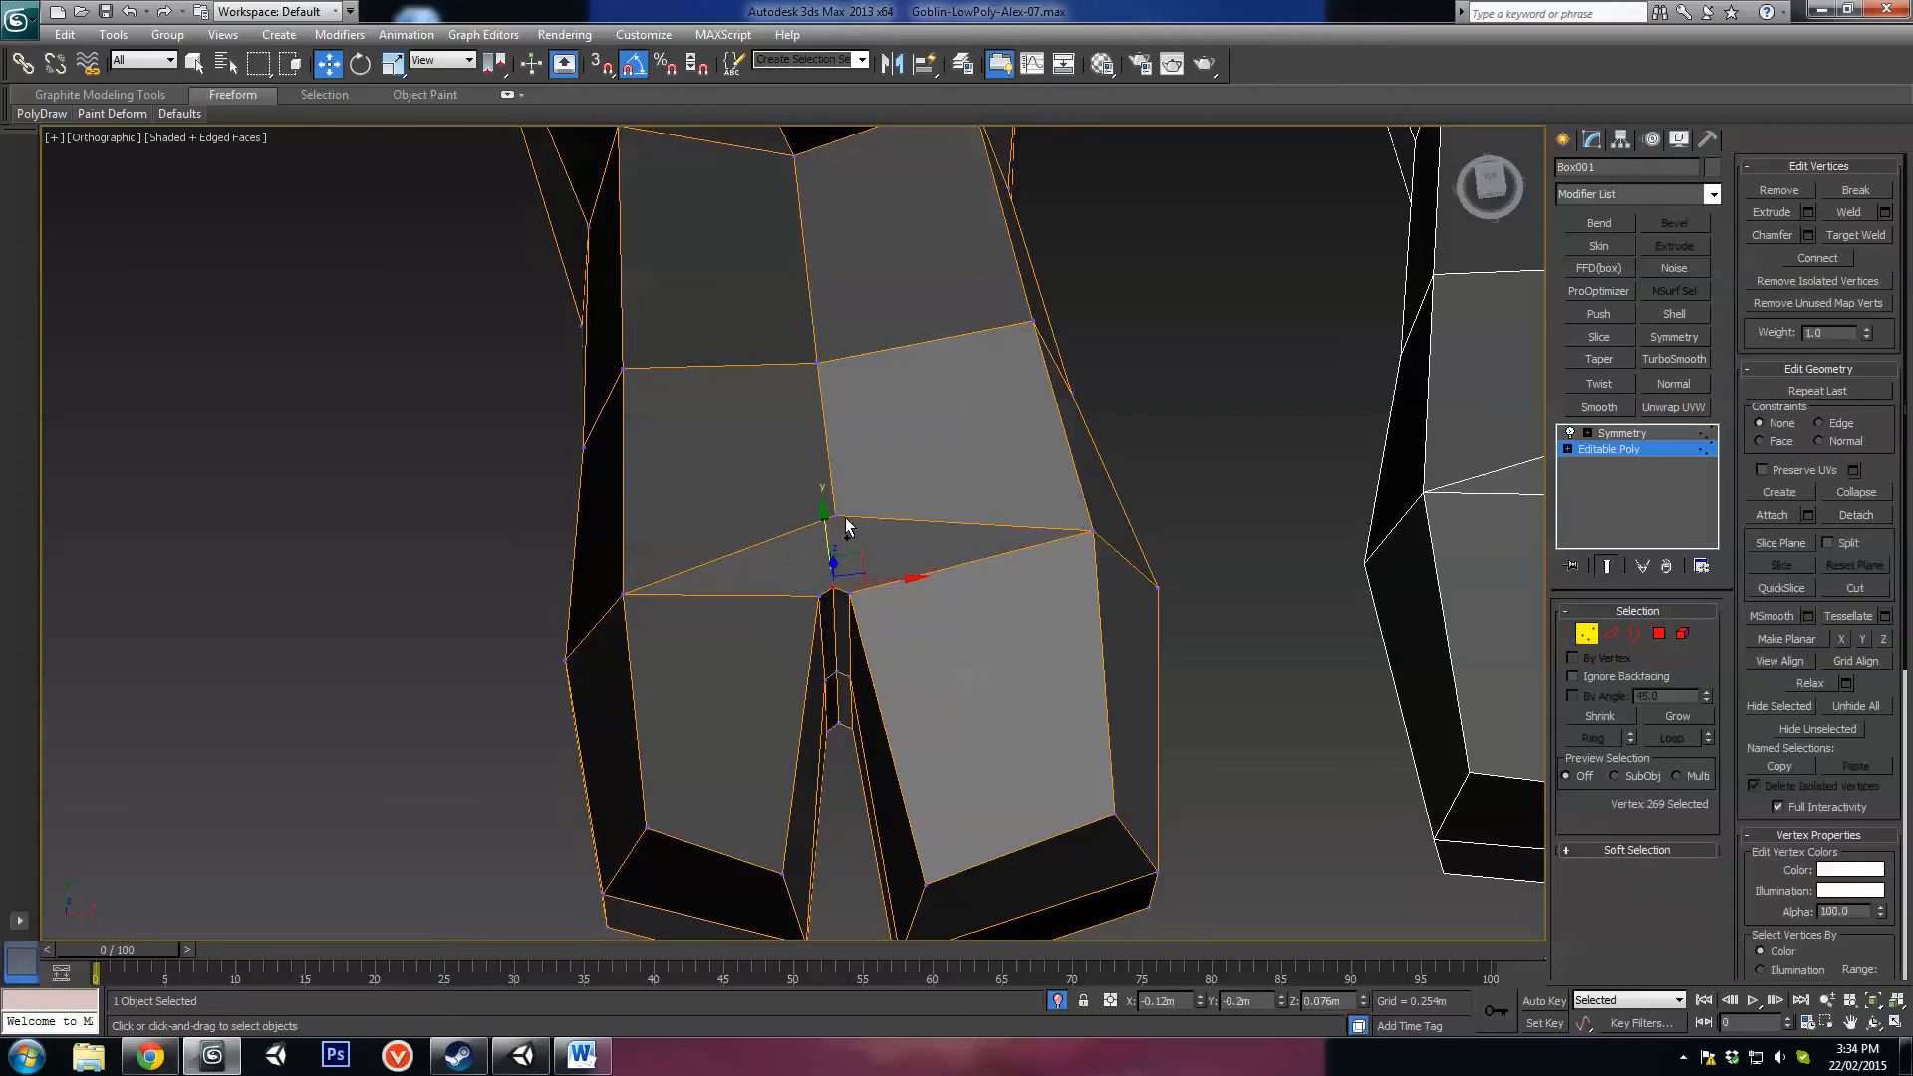
middle_click_drag(837, 515, 958, 616, "alt")
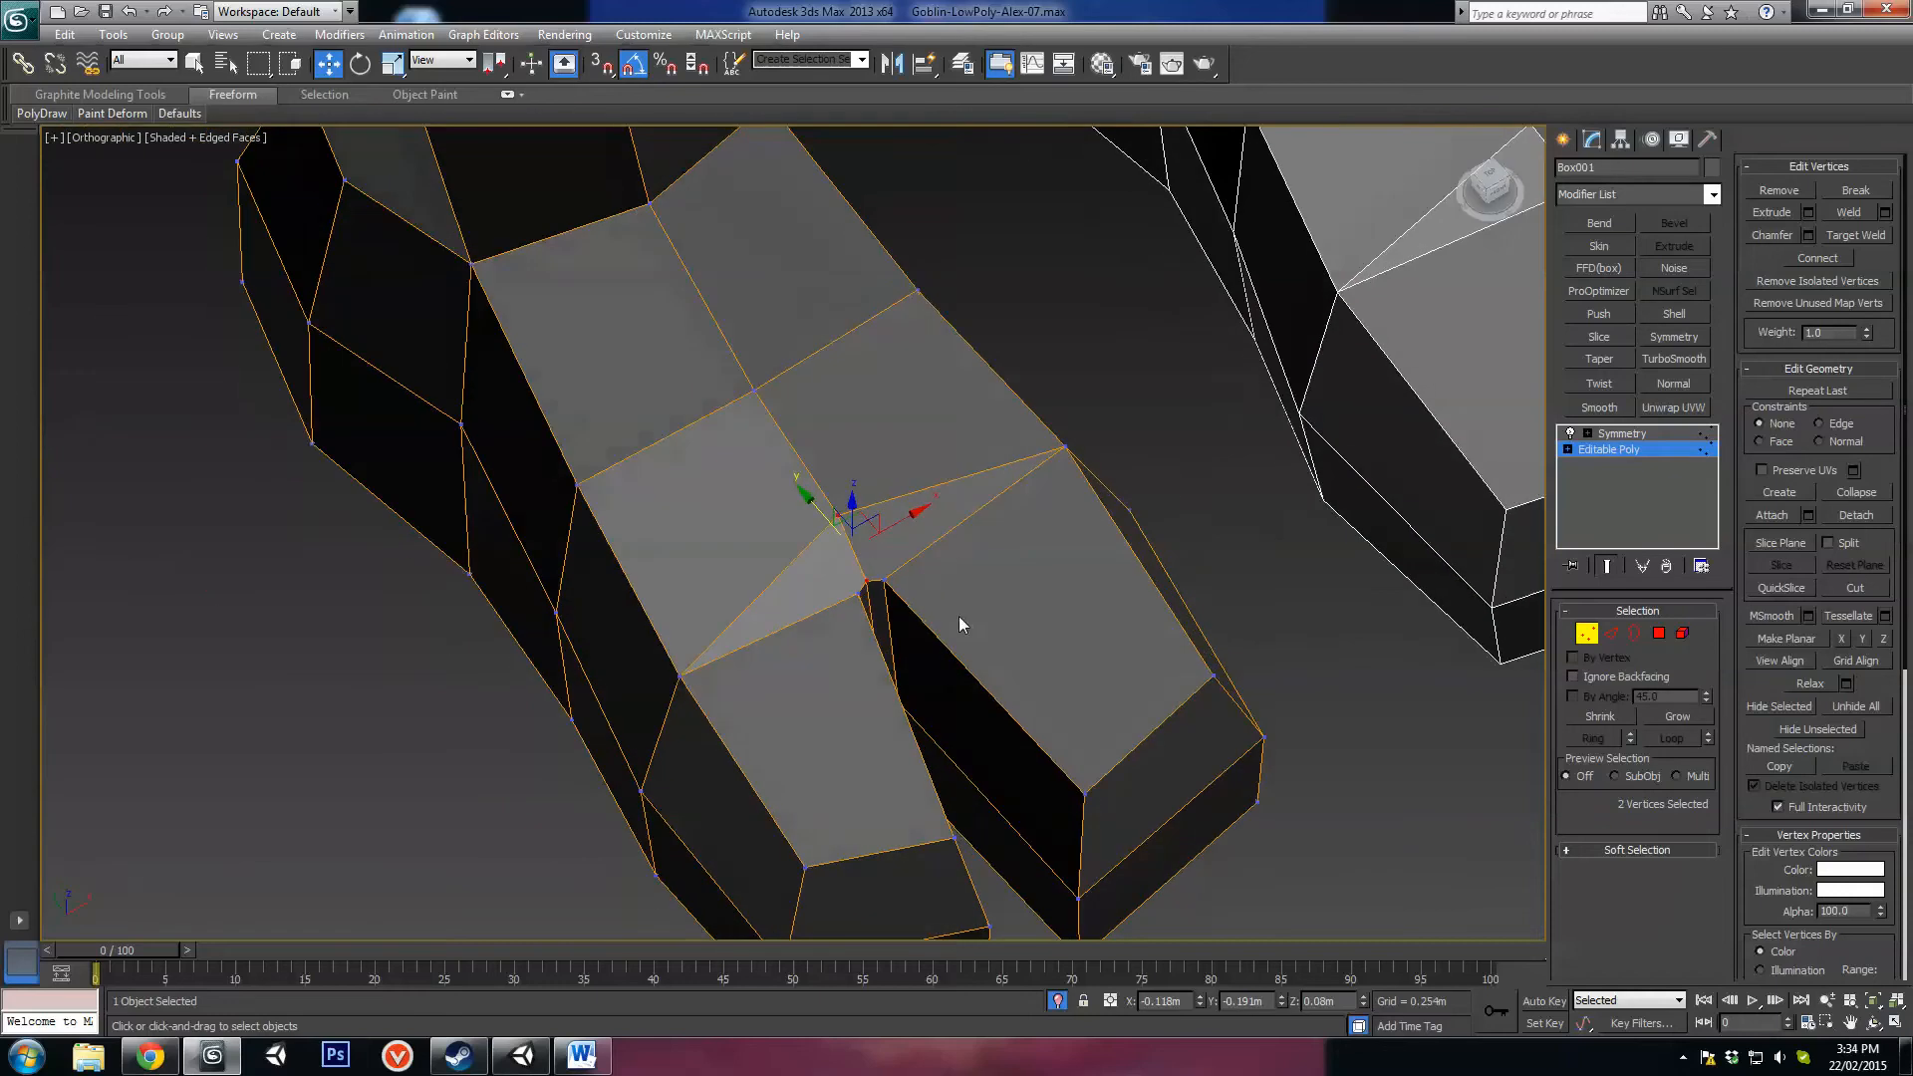
Step: Remove the two diagonal edges behind the toe gap and the leftover vertex on the foot's center line
left_click(1611, 633)
left_click(811, 538)
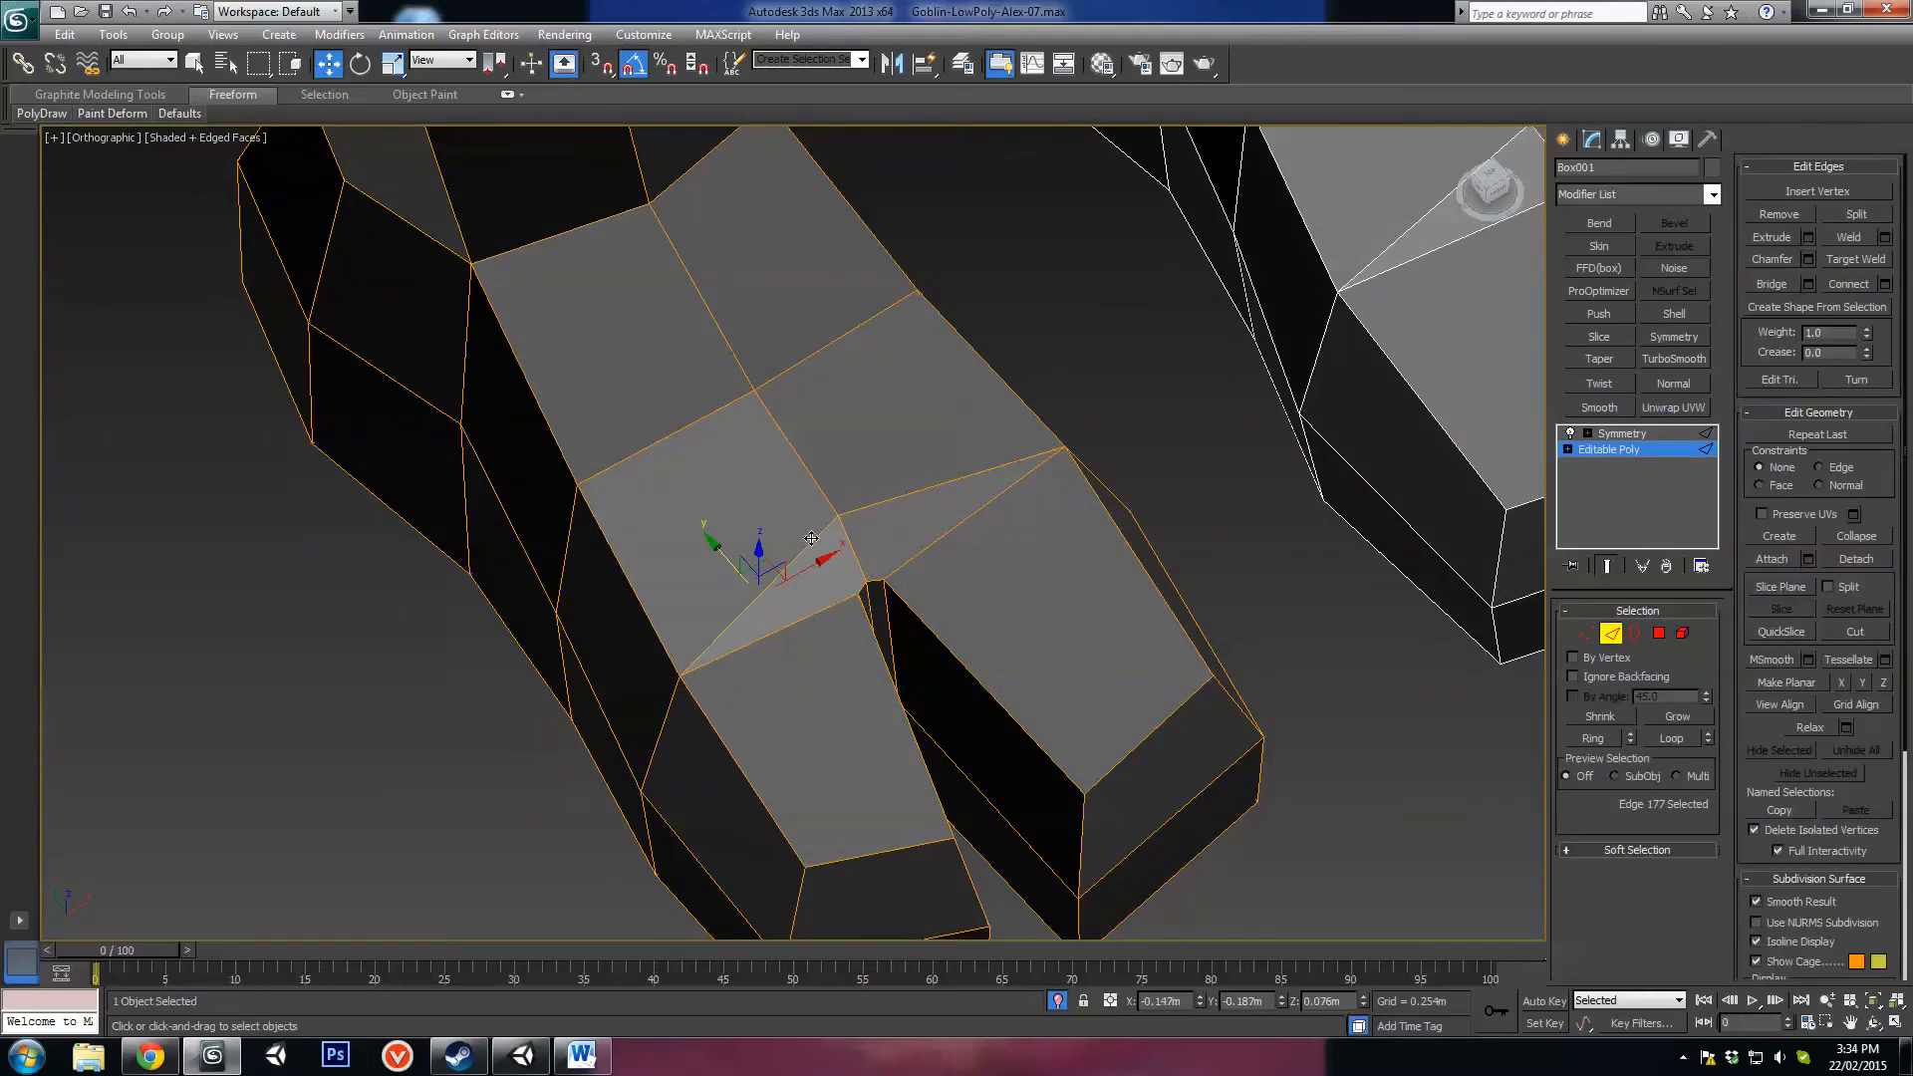
left_click(900, 580)
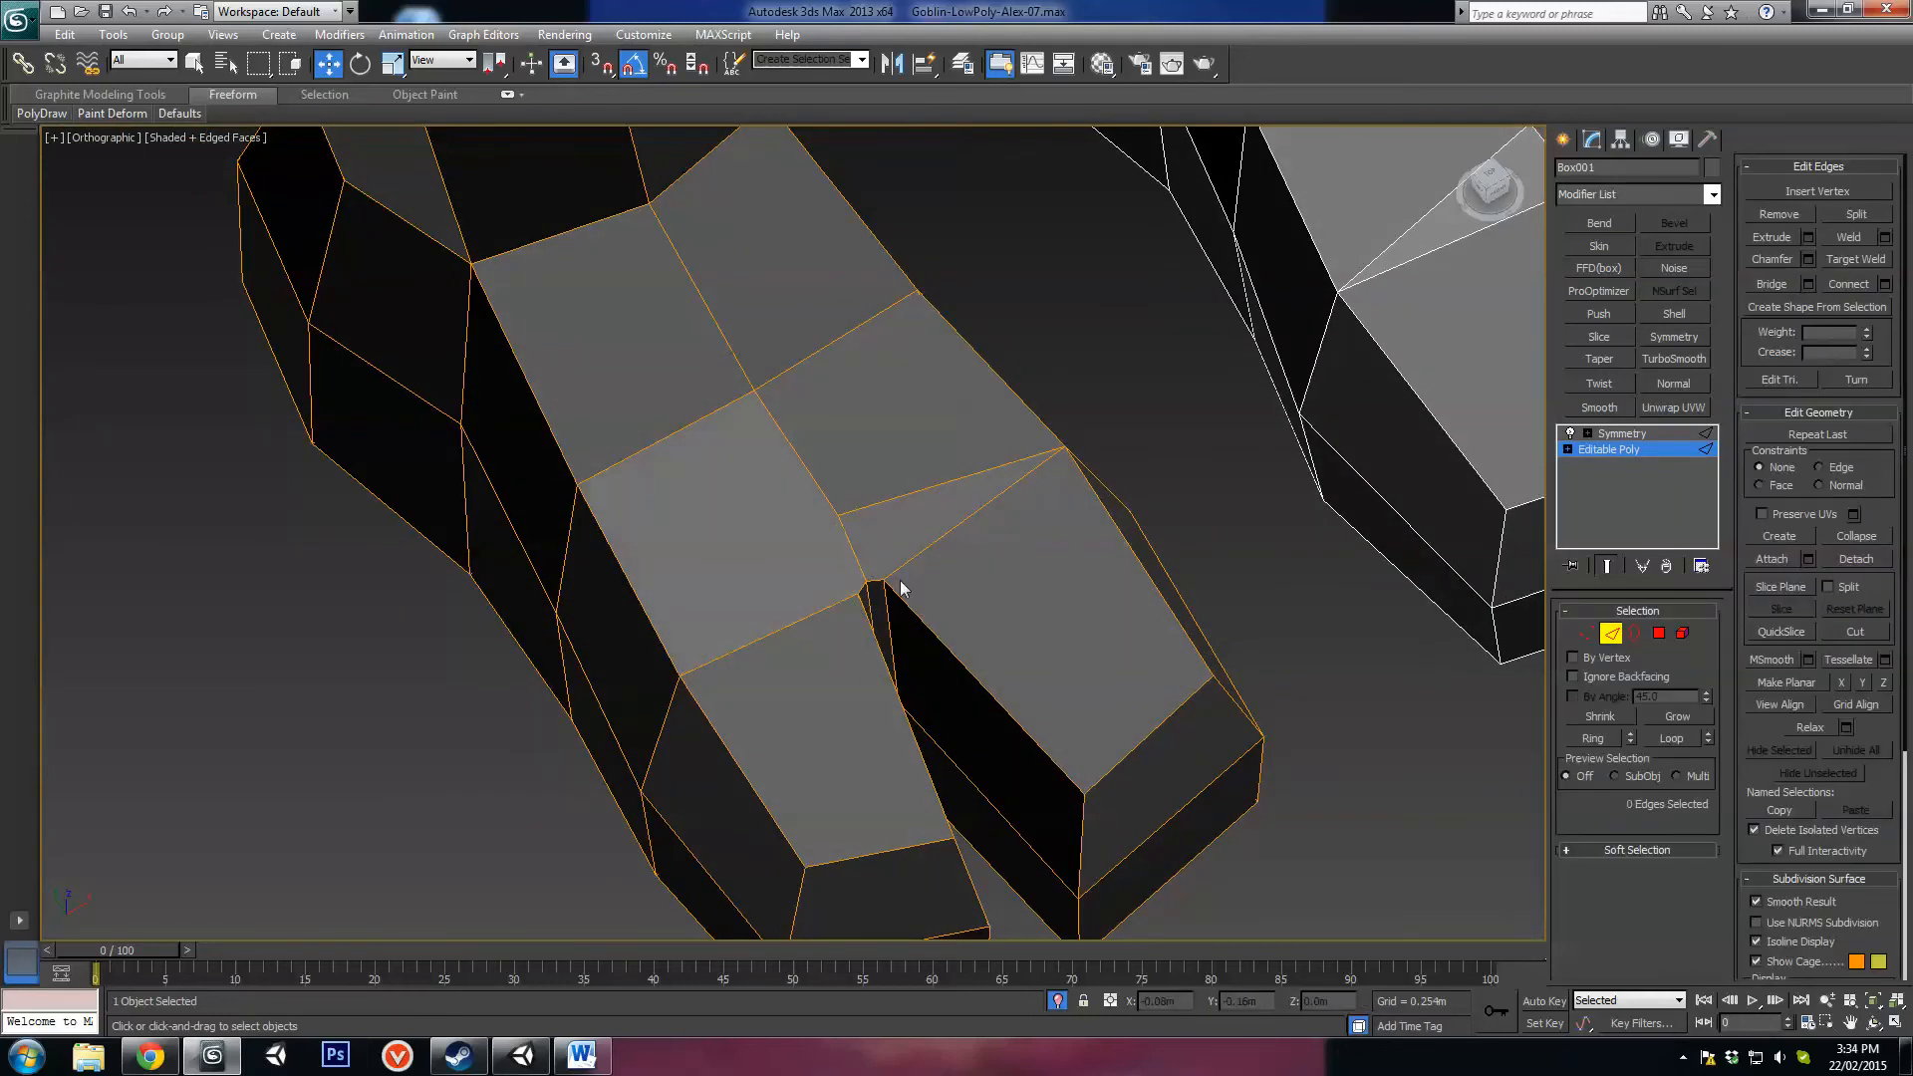
left_click(895, 500)
key("BackSpace")
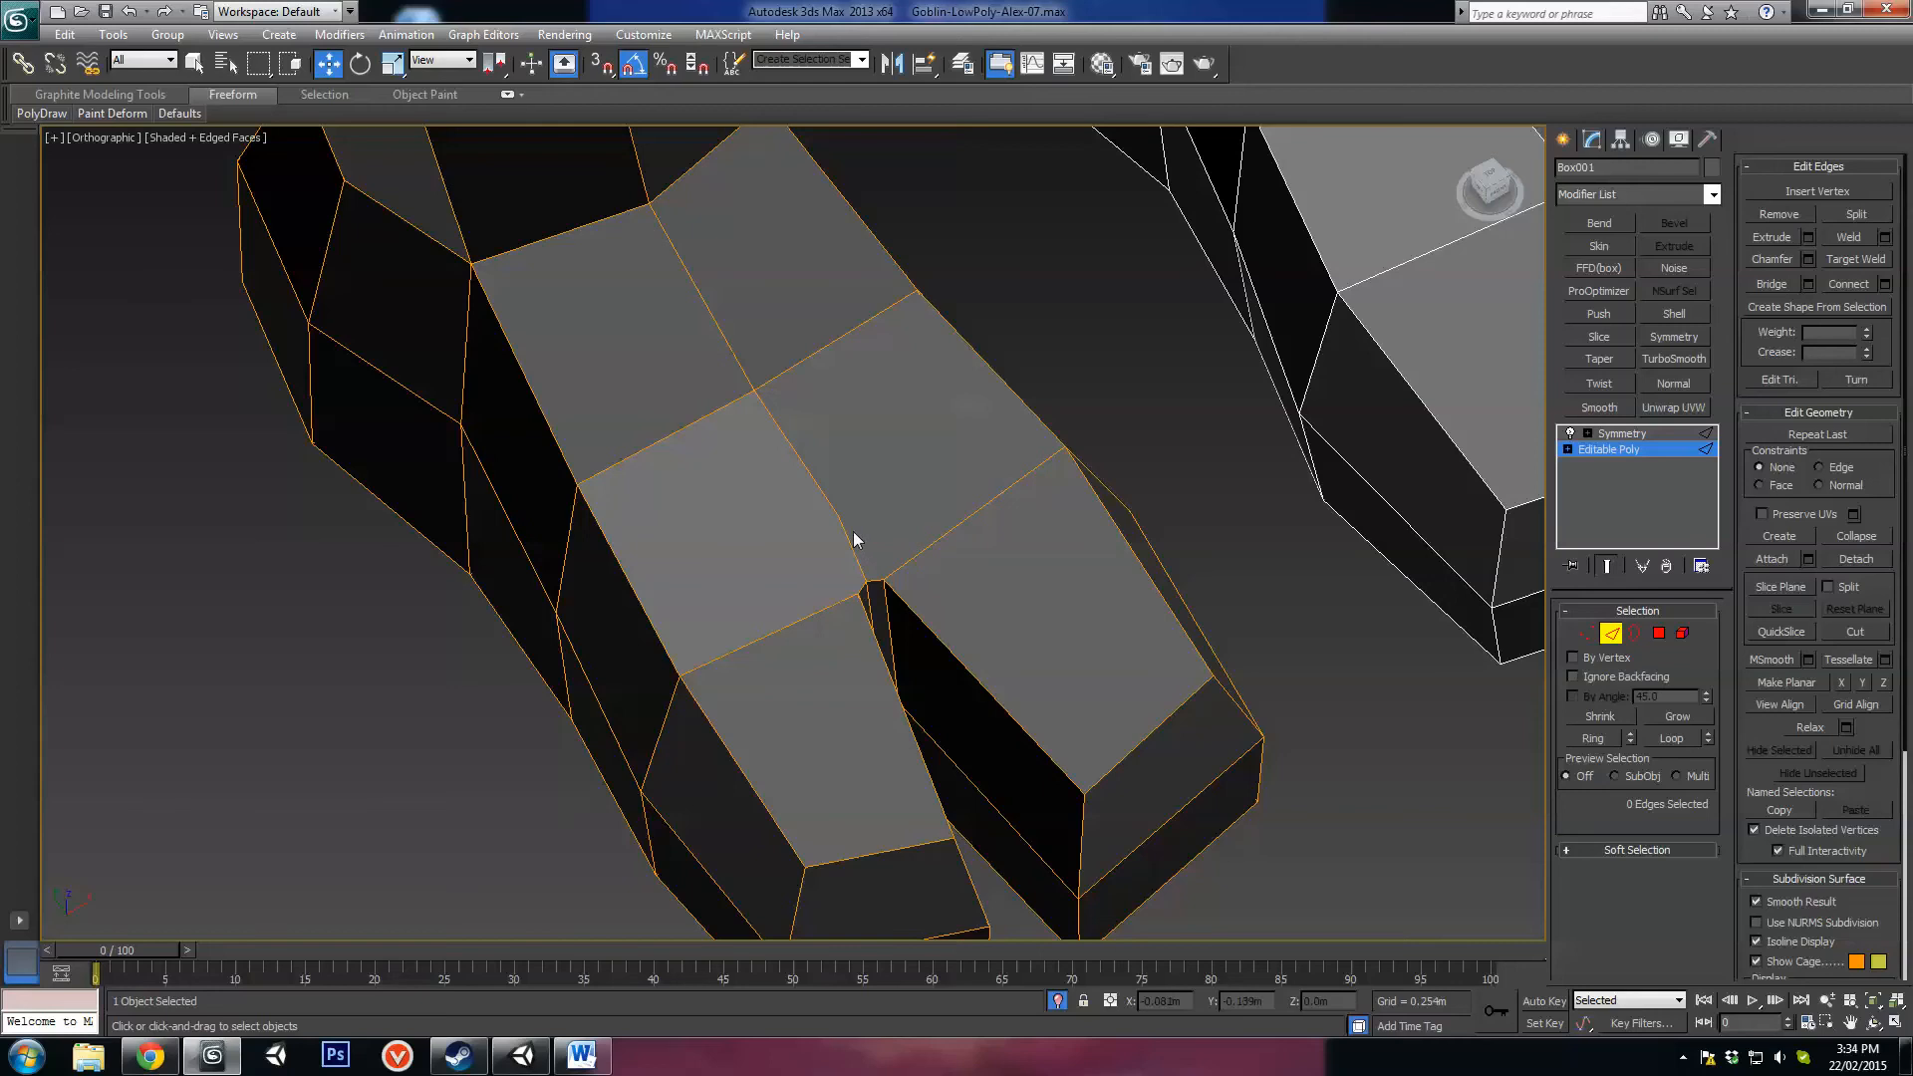
key("1")
left_click(936, 619)
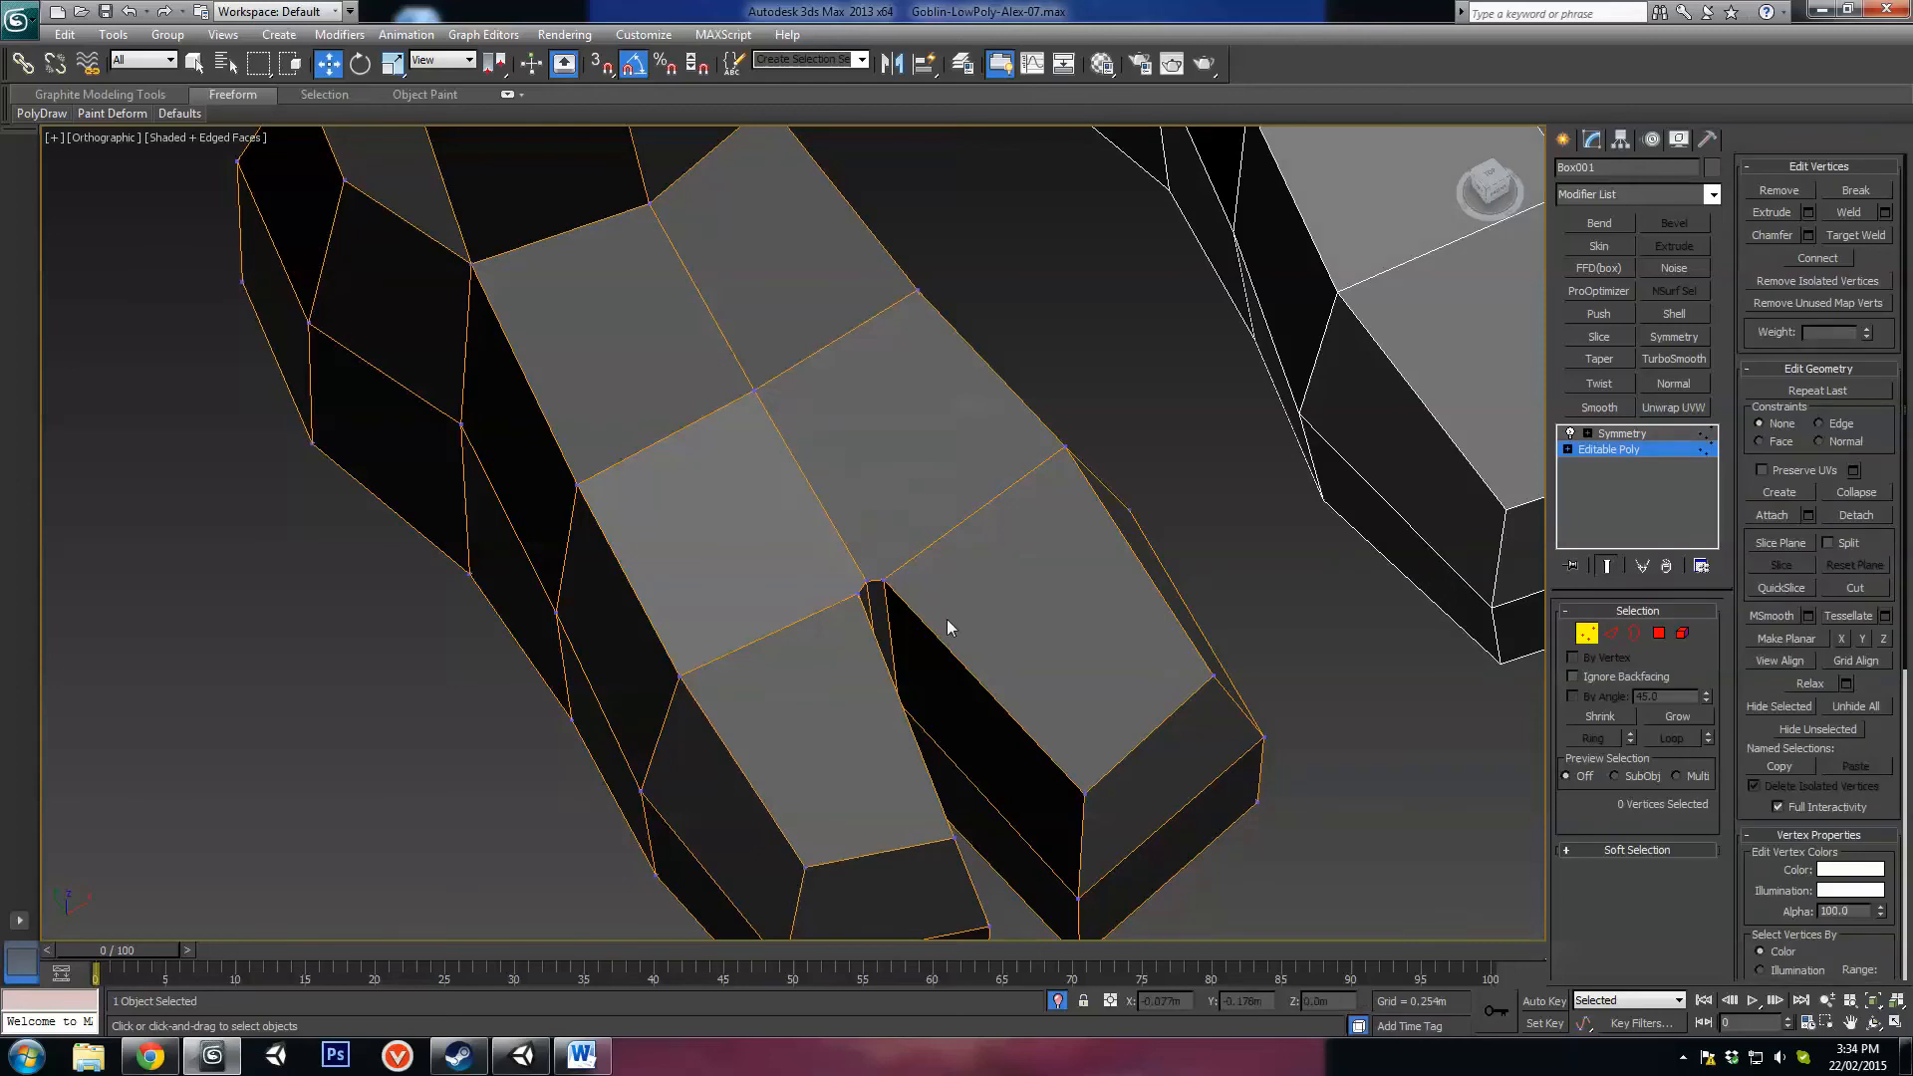
Step: Cut a new edge from the toe gap's middle top vertex across the outer toe and down the side of the foot
left_click(1855, 588)
middle_click_drag(877, 558, 897, 775, "alt")
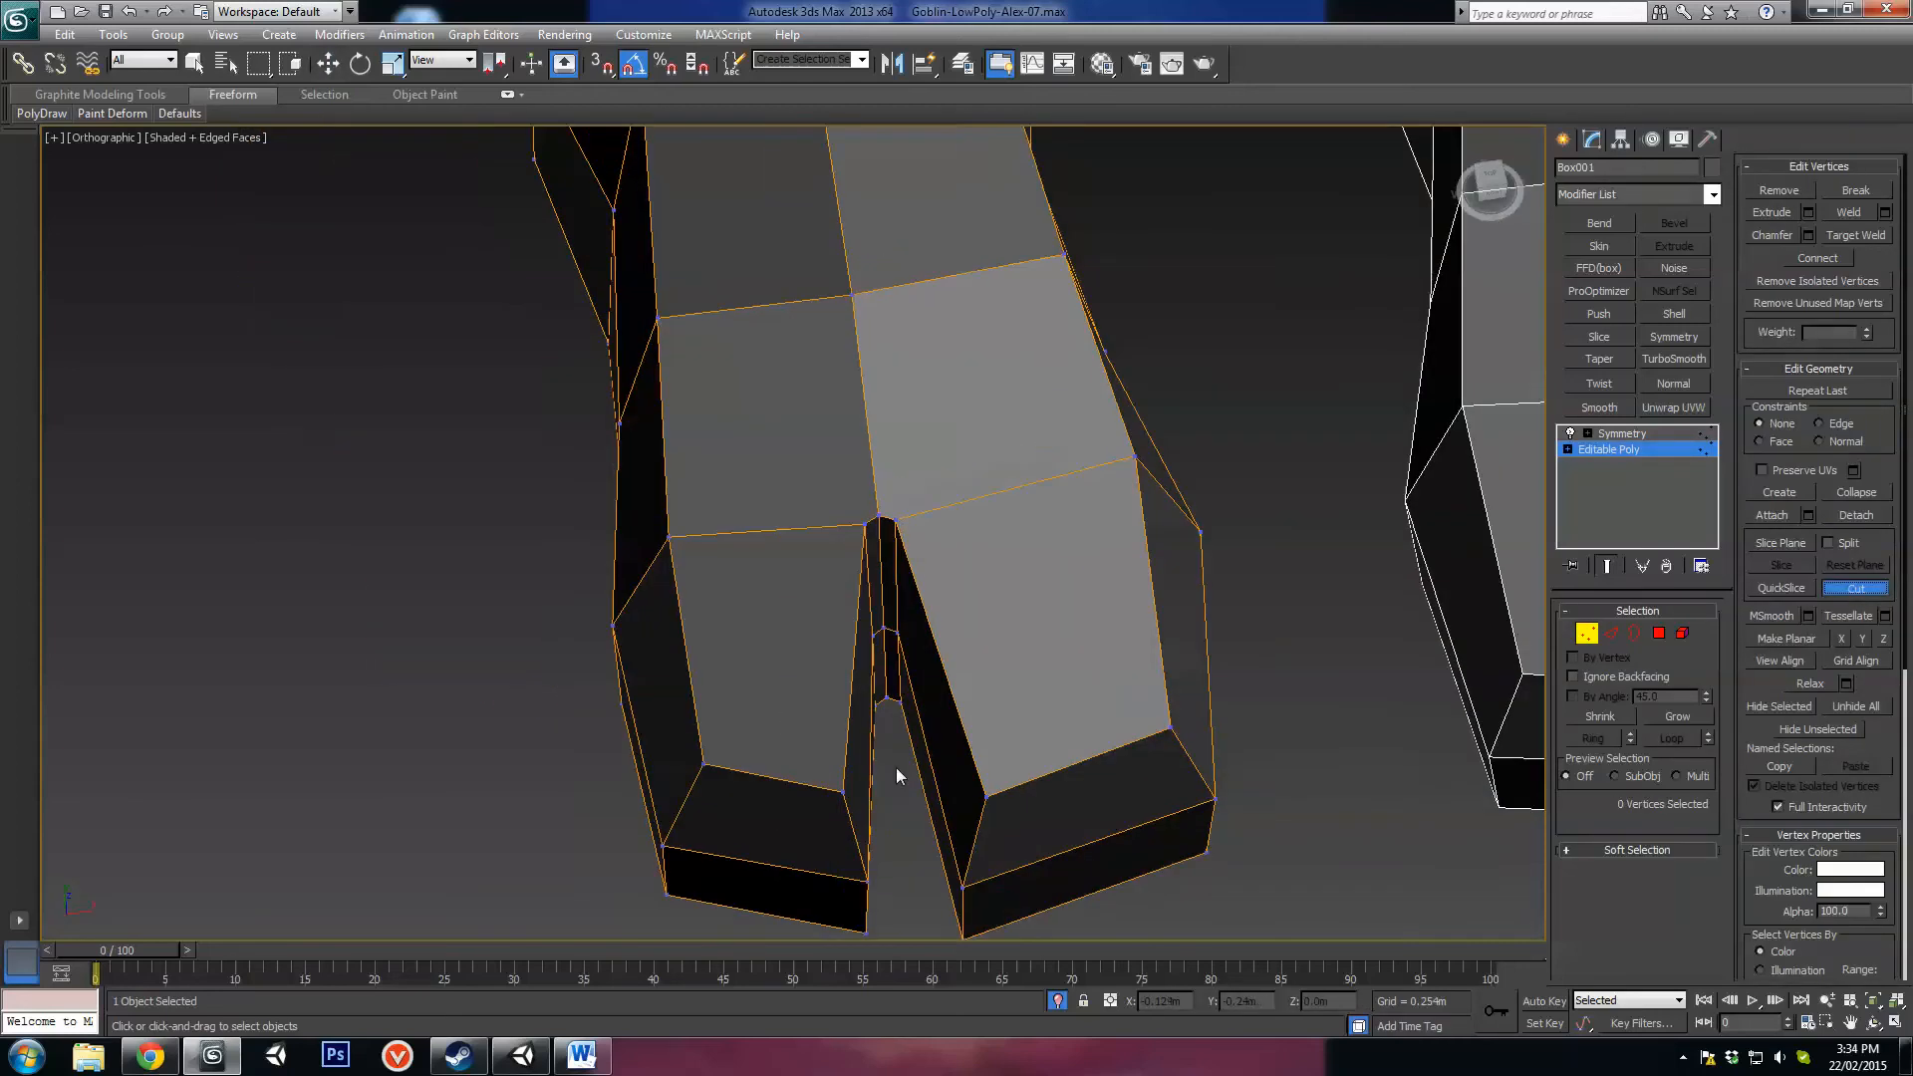
left_click(878, 515)
left_click(661, 429)
left_click(615, 494)
middle_click_drag(614, 494, 973, 744, "alt")
scroll(974, 743, "down", 5)
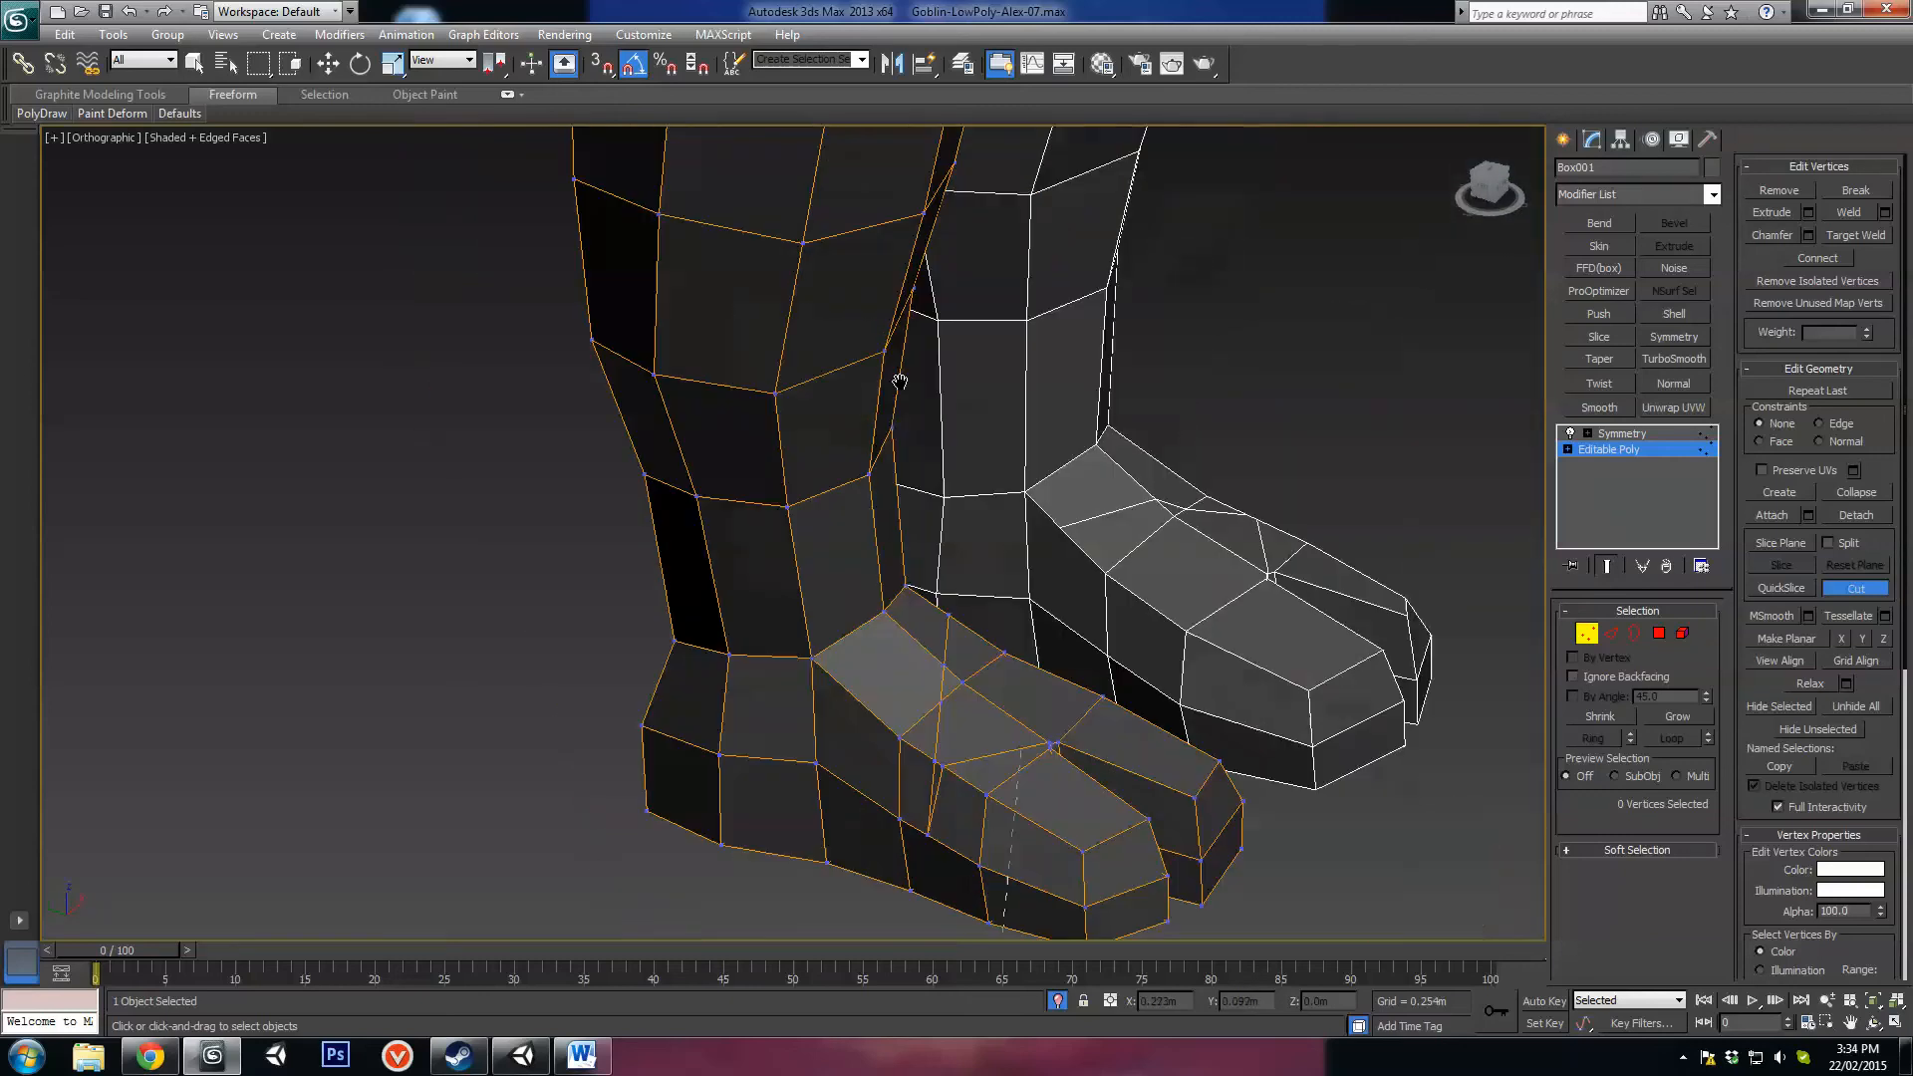
middle_click_drag(901, 384, 959, 608, "alt")
middle_click_drag(960, 598, 941, 448)
middle_click_drag(1034, 599, 1019, 650, "alt")
middle_click_drag(1022, 533, 1029, 755)
scroll(1028, 755, "up", 4)
key("w")
Step: Move the three vertices of the new cut on the foot's outer side forward and outward to round the side
left_click(838, 420)
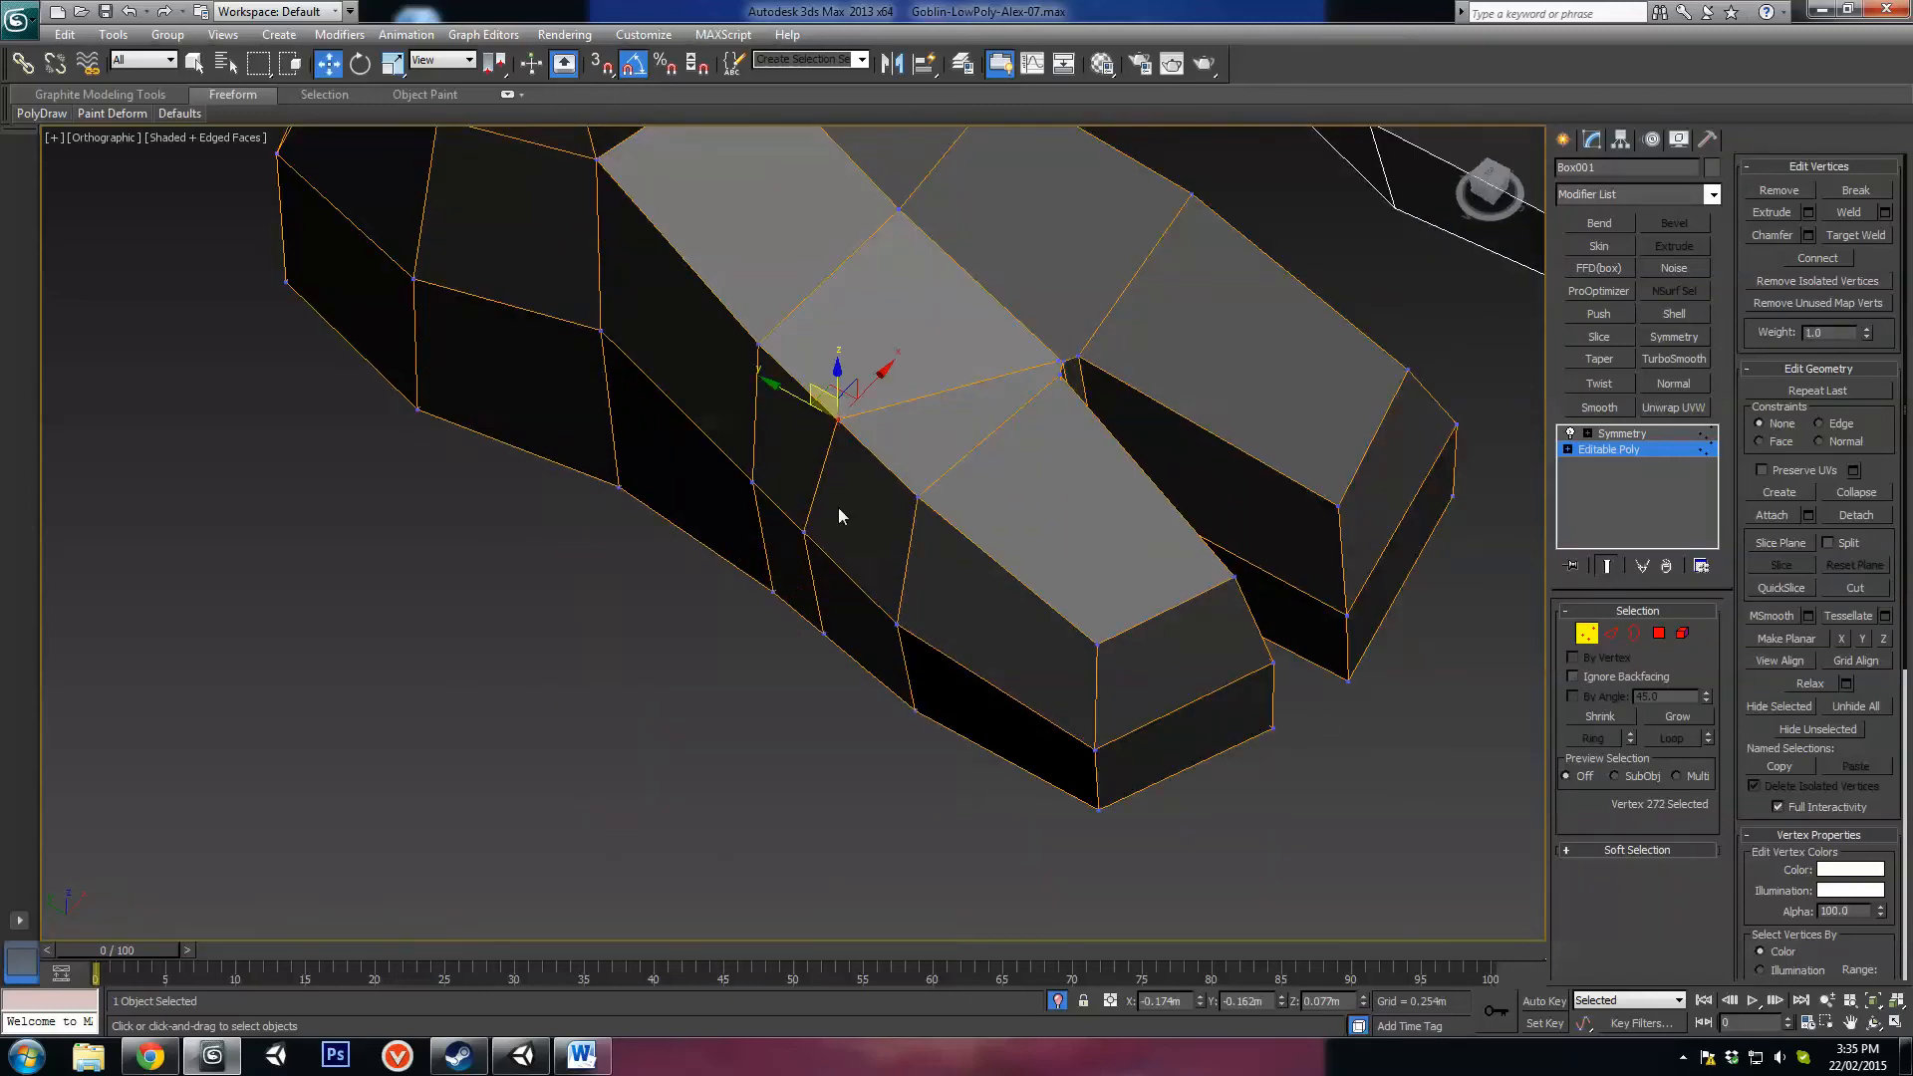
left_click(804, 532, "ctrl")
left_click(823, 633, "ctrl")
middle_click_drag(930, 606, 851, 463, "alt")
left_click_drag(836, 491, 852, 533)
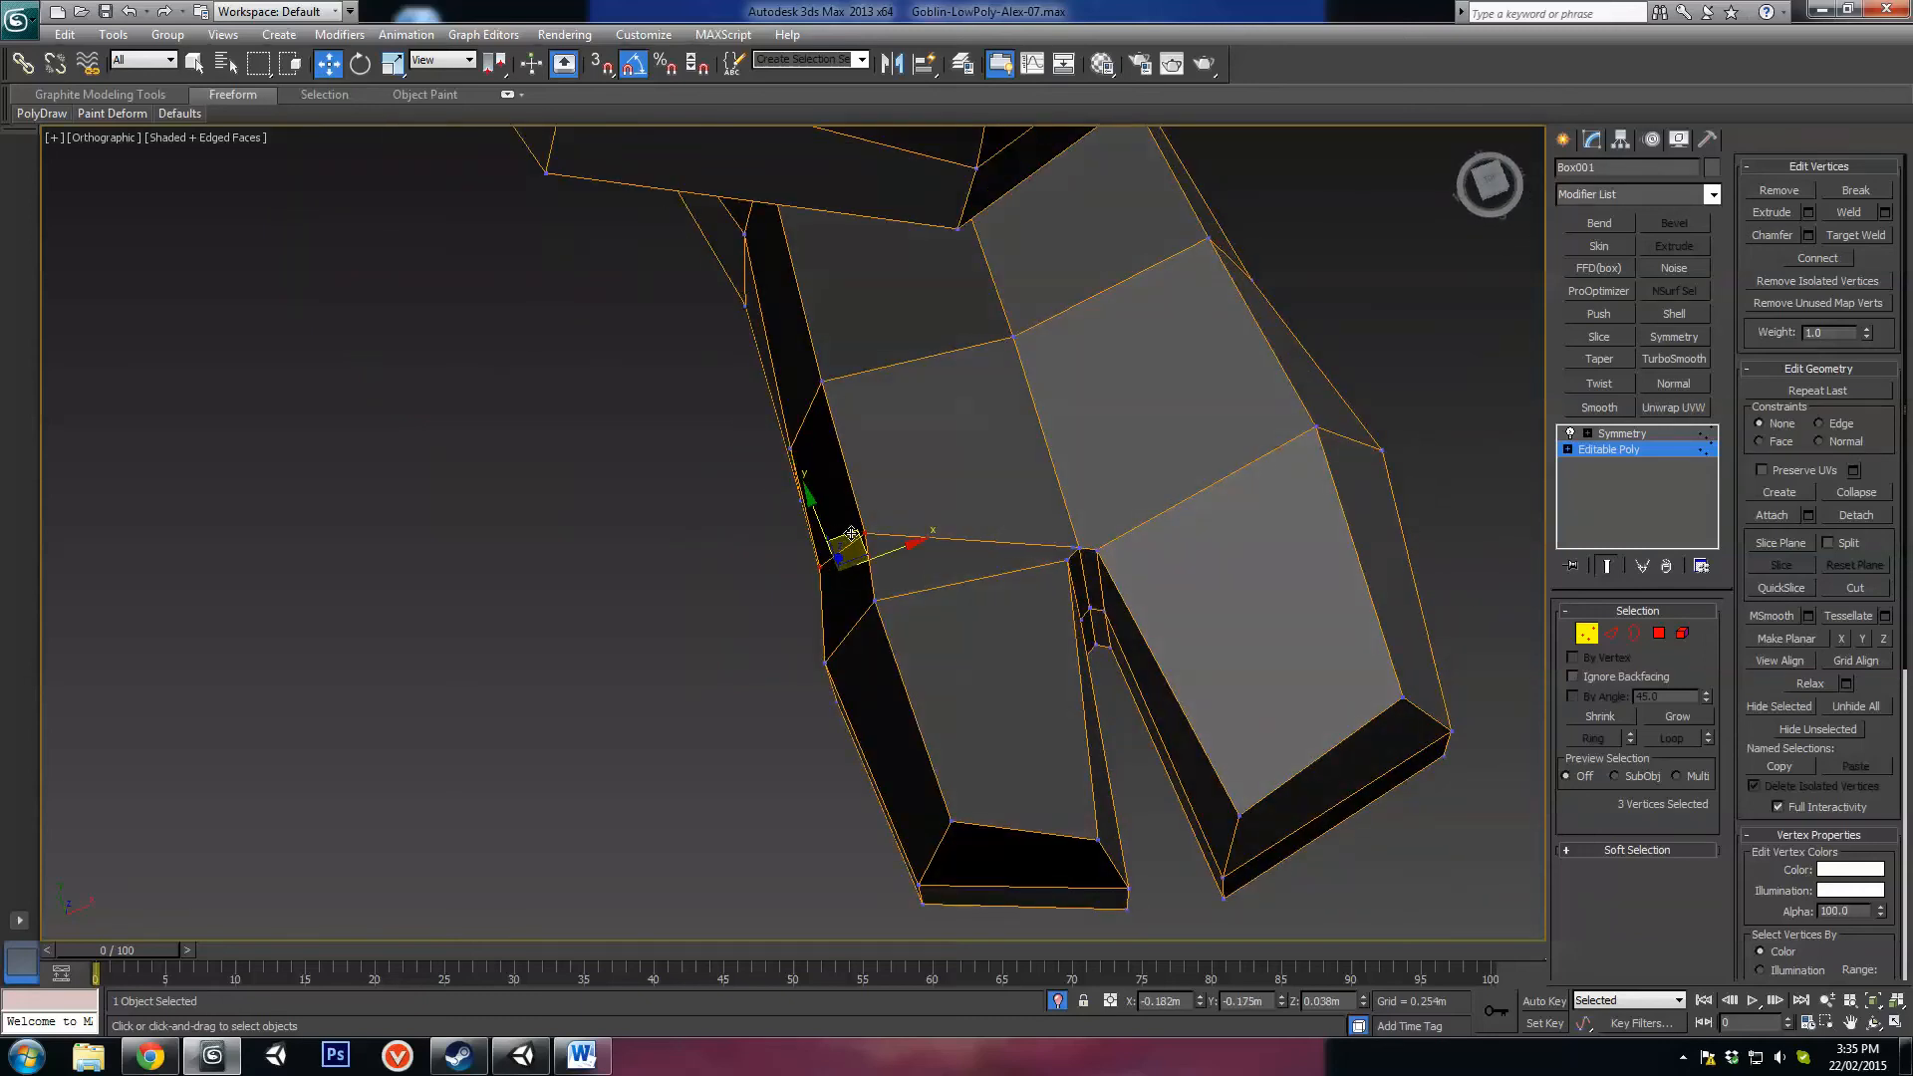
Step: Bring the stray vertex at the cut's inner end onto the toe gap's middle top vertex
scroll(1088, 658, "up", 6)
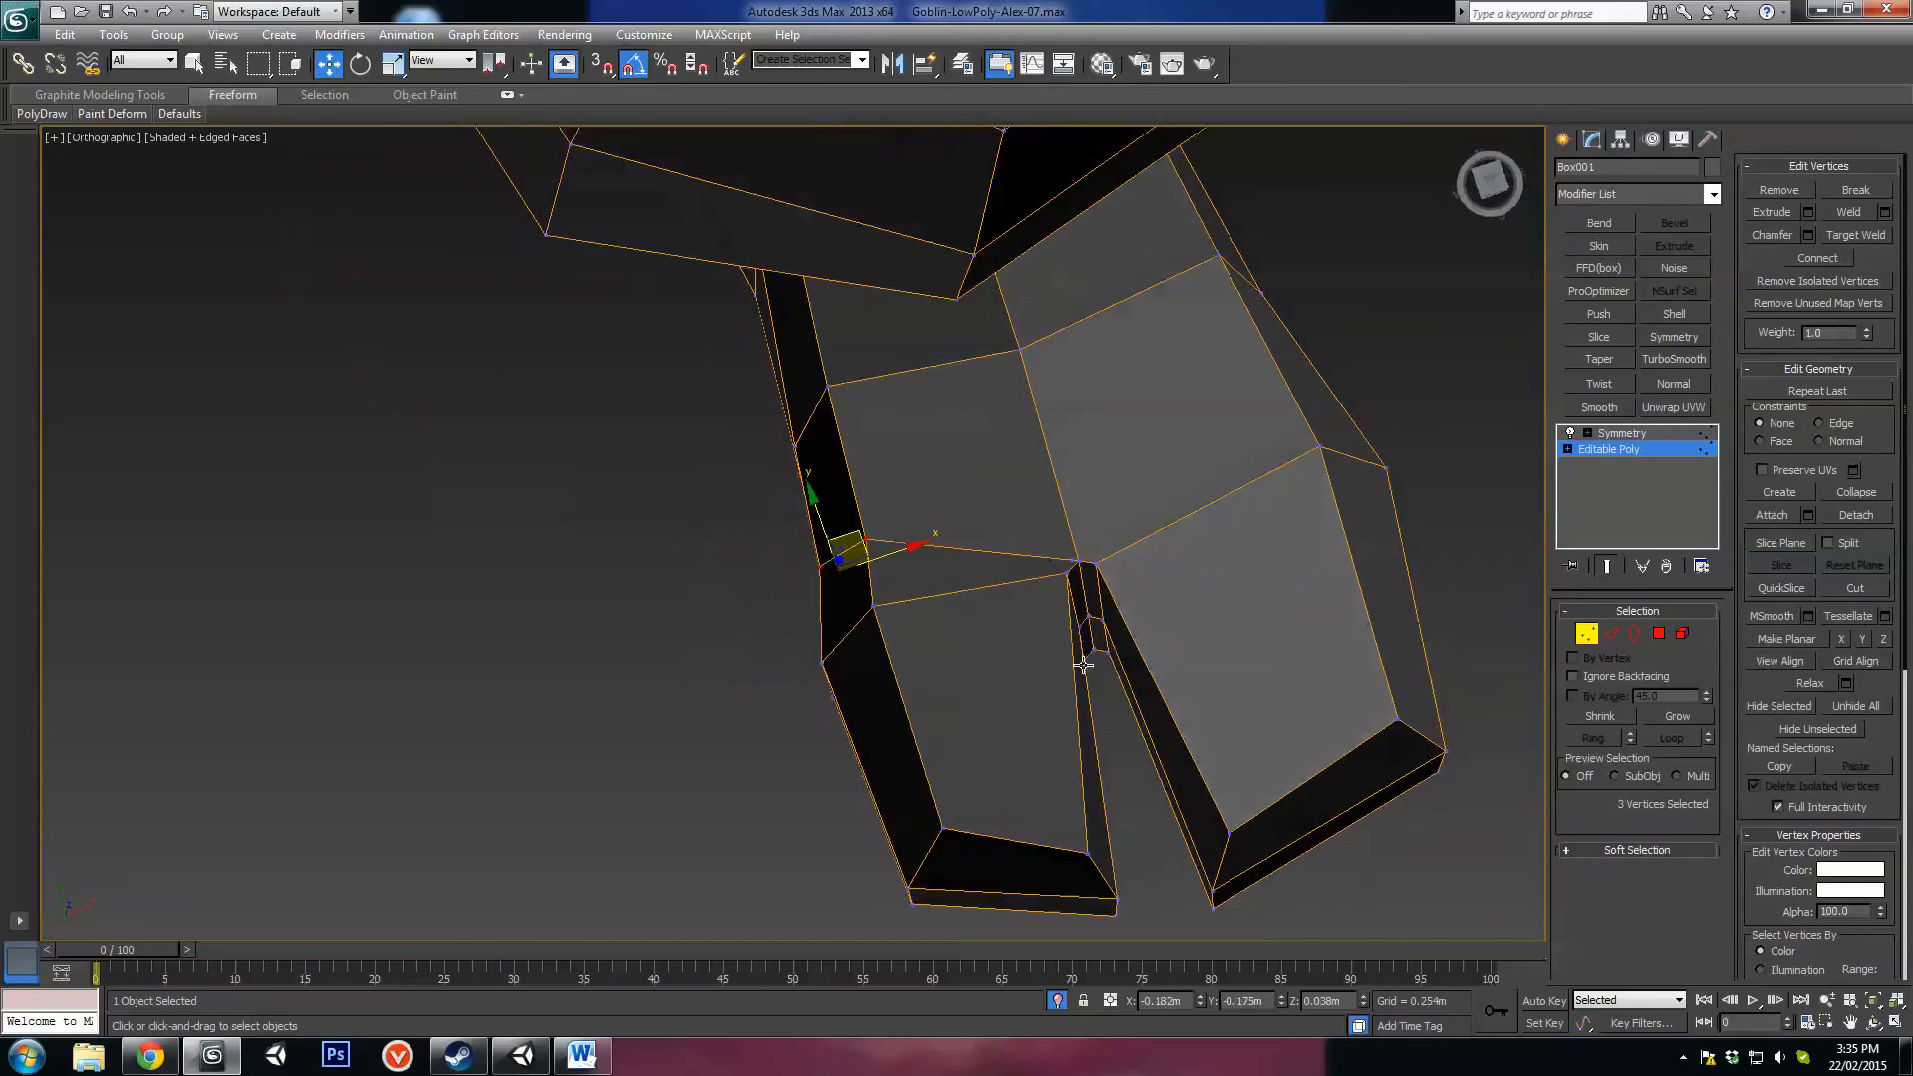
left_click_drag(1130, 552, 1141, 554)
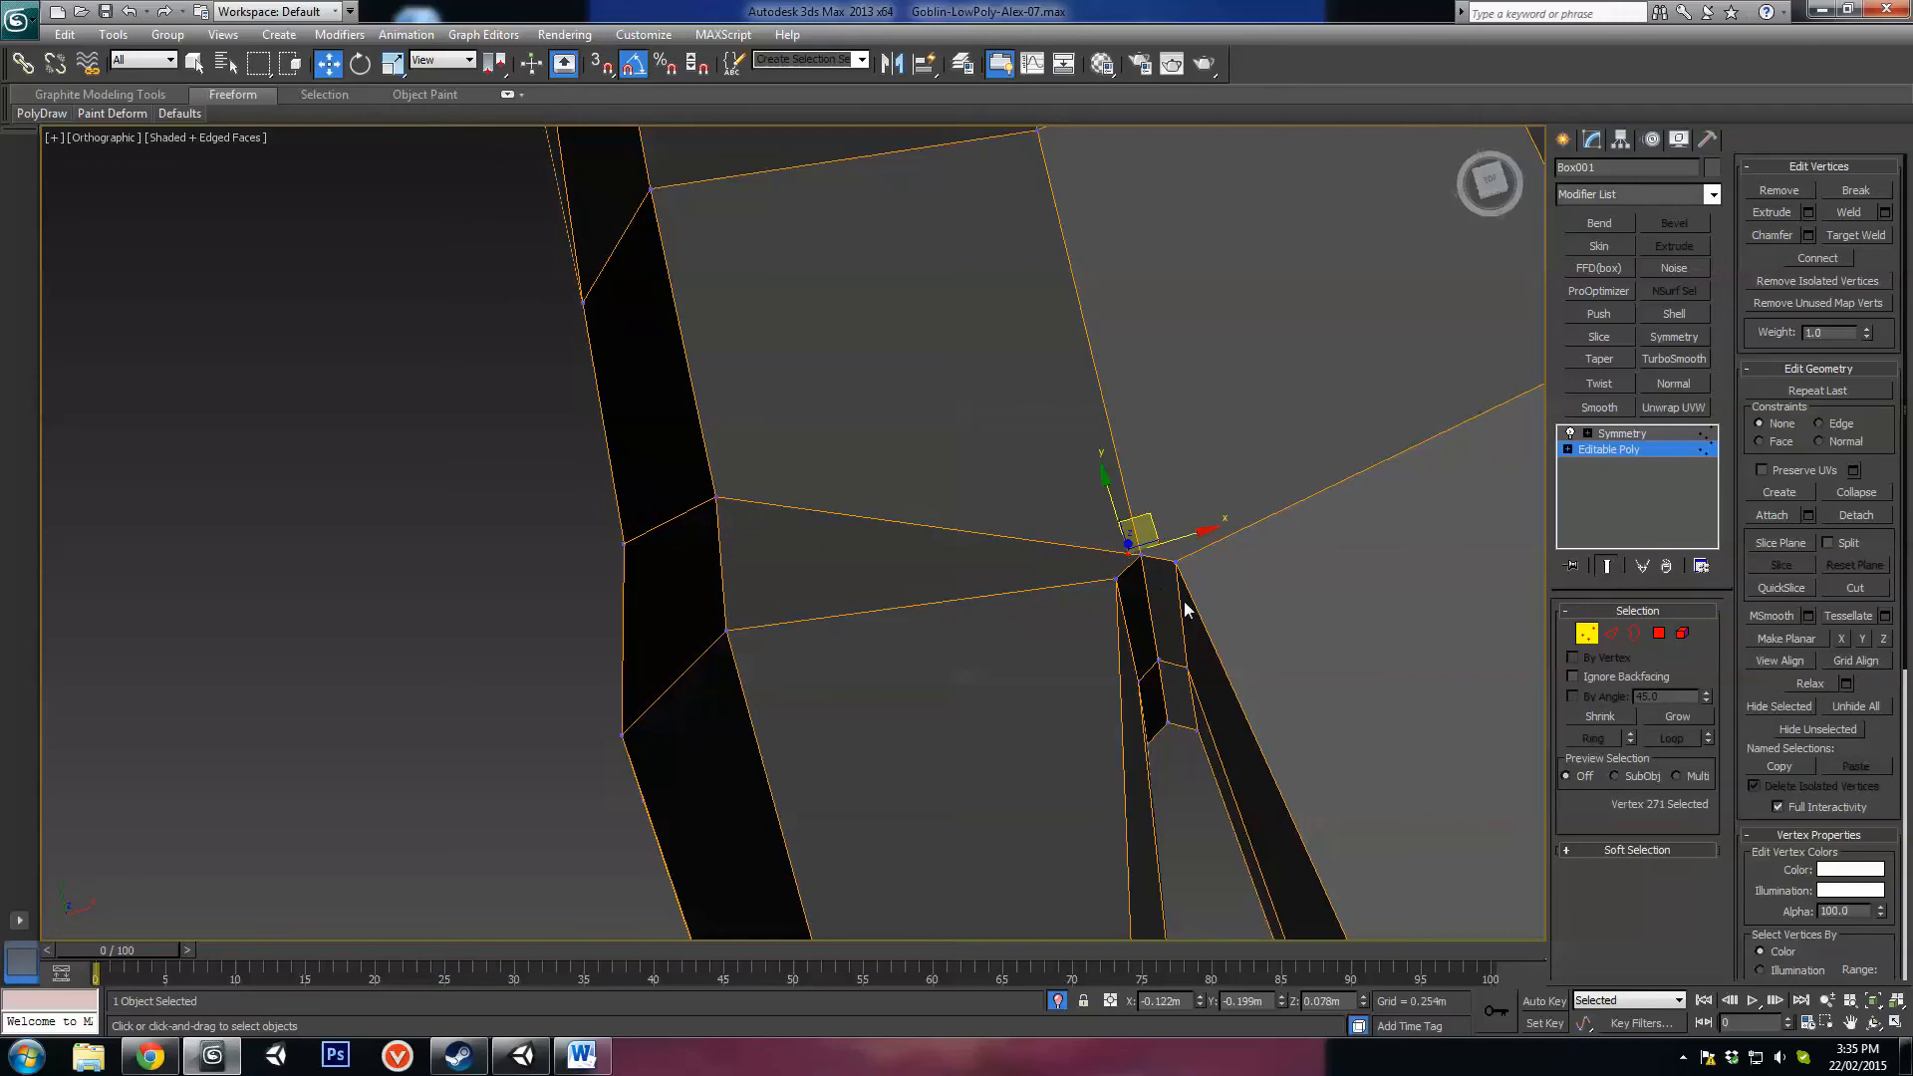
left_click(1184, 610)
left_click(1138, 552)
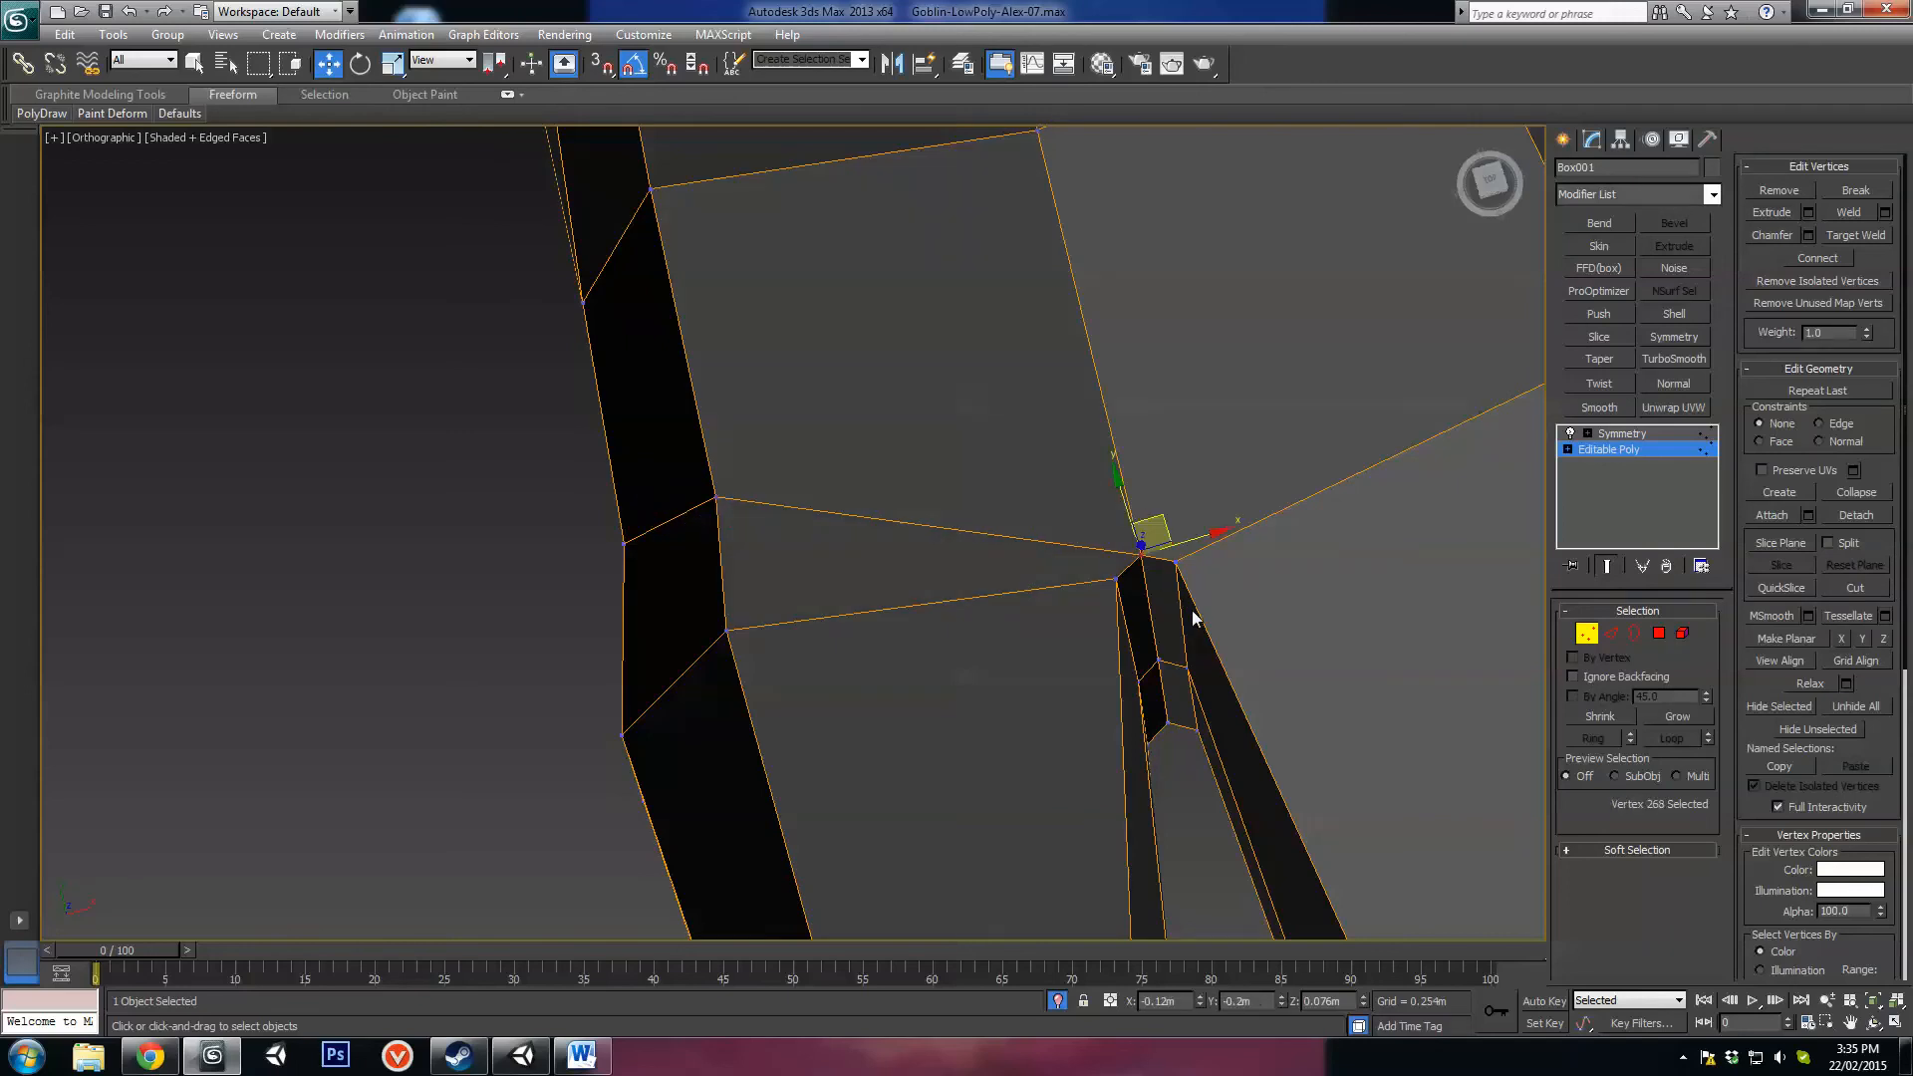
Step: Remove the side and rear vertices of the small pentagon on the sole behind the toe gap
scroll(1191, 614, "down", 4)
middle_click_drag(1192, 614, 1042, 560, "alt")
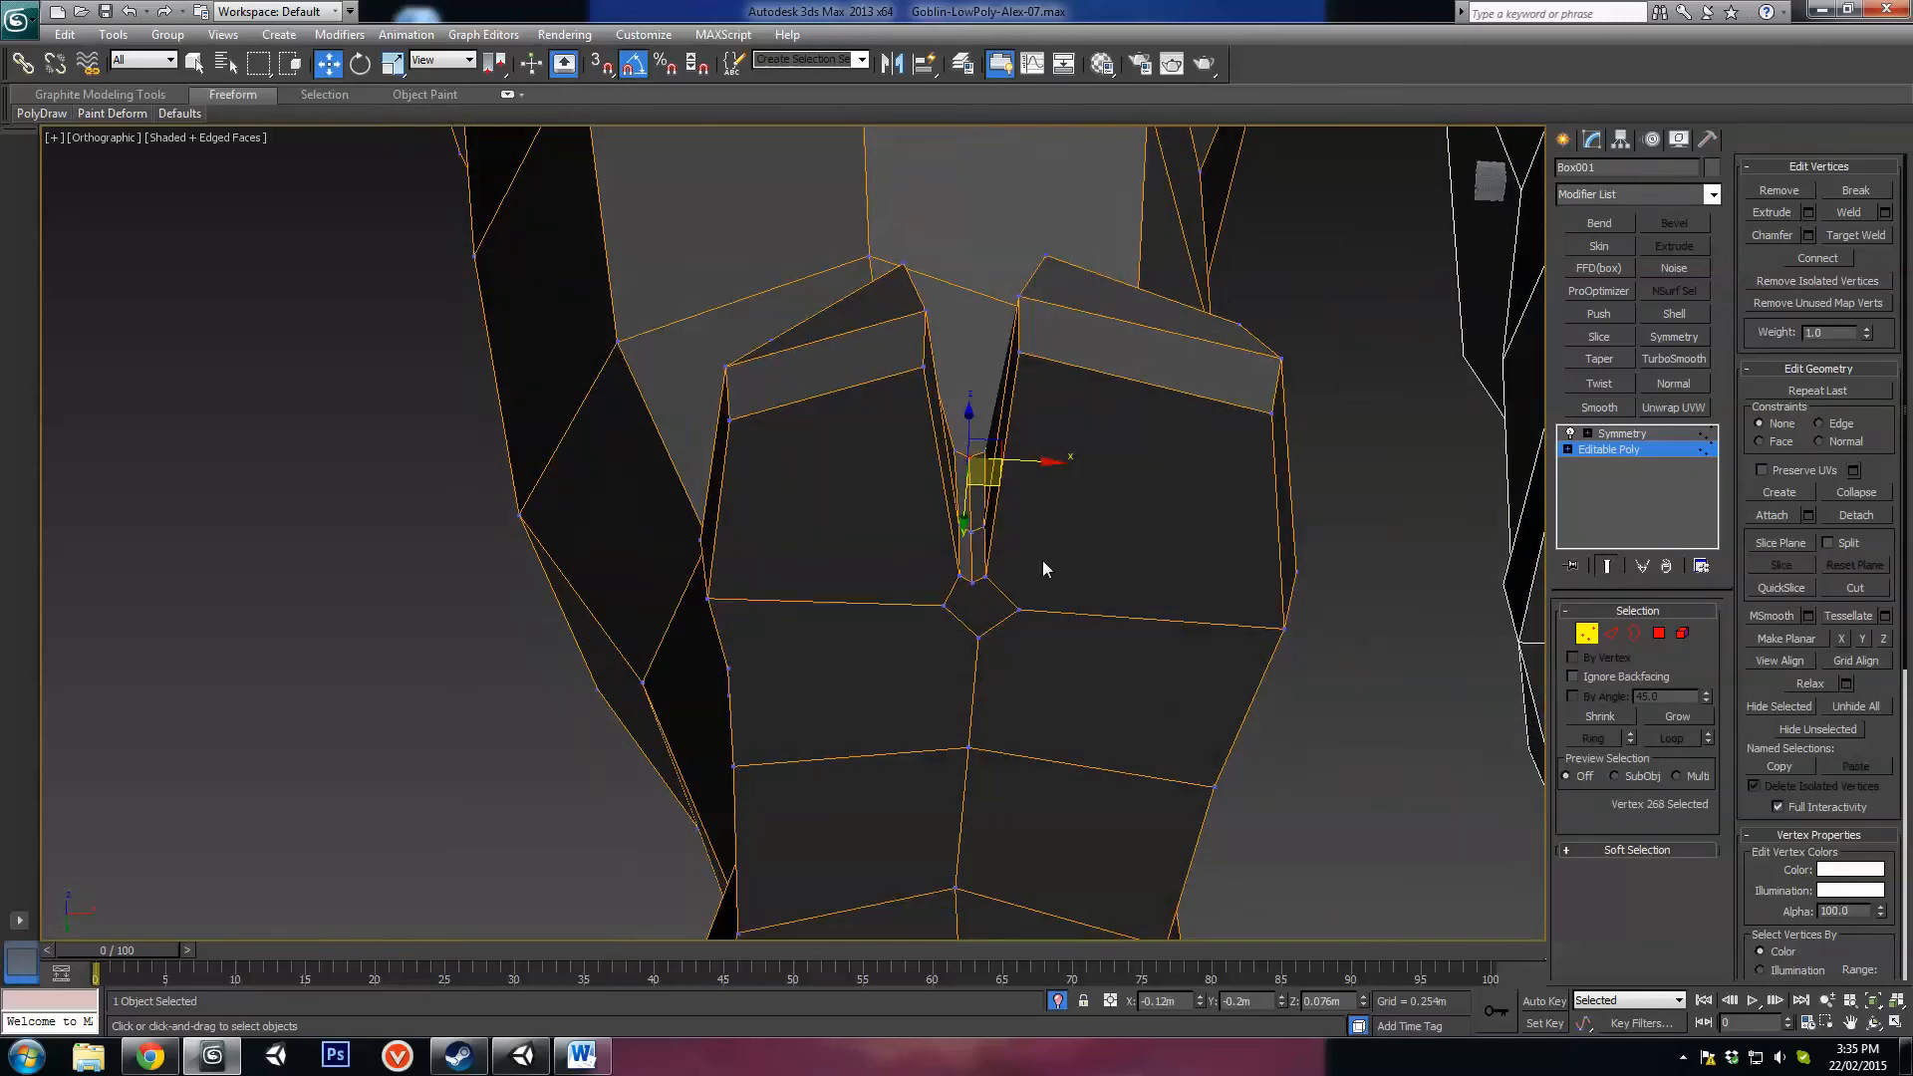
scroll(1016, 641, "up", 2)
left_click(1007, 640)
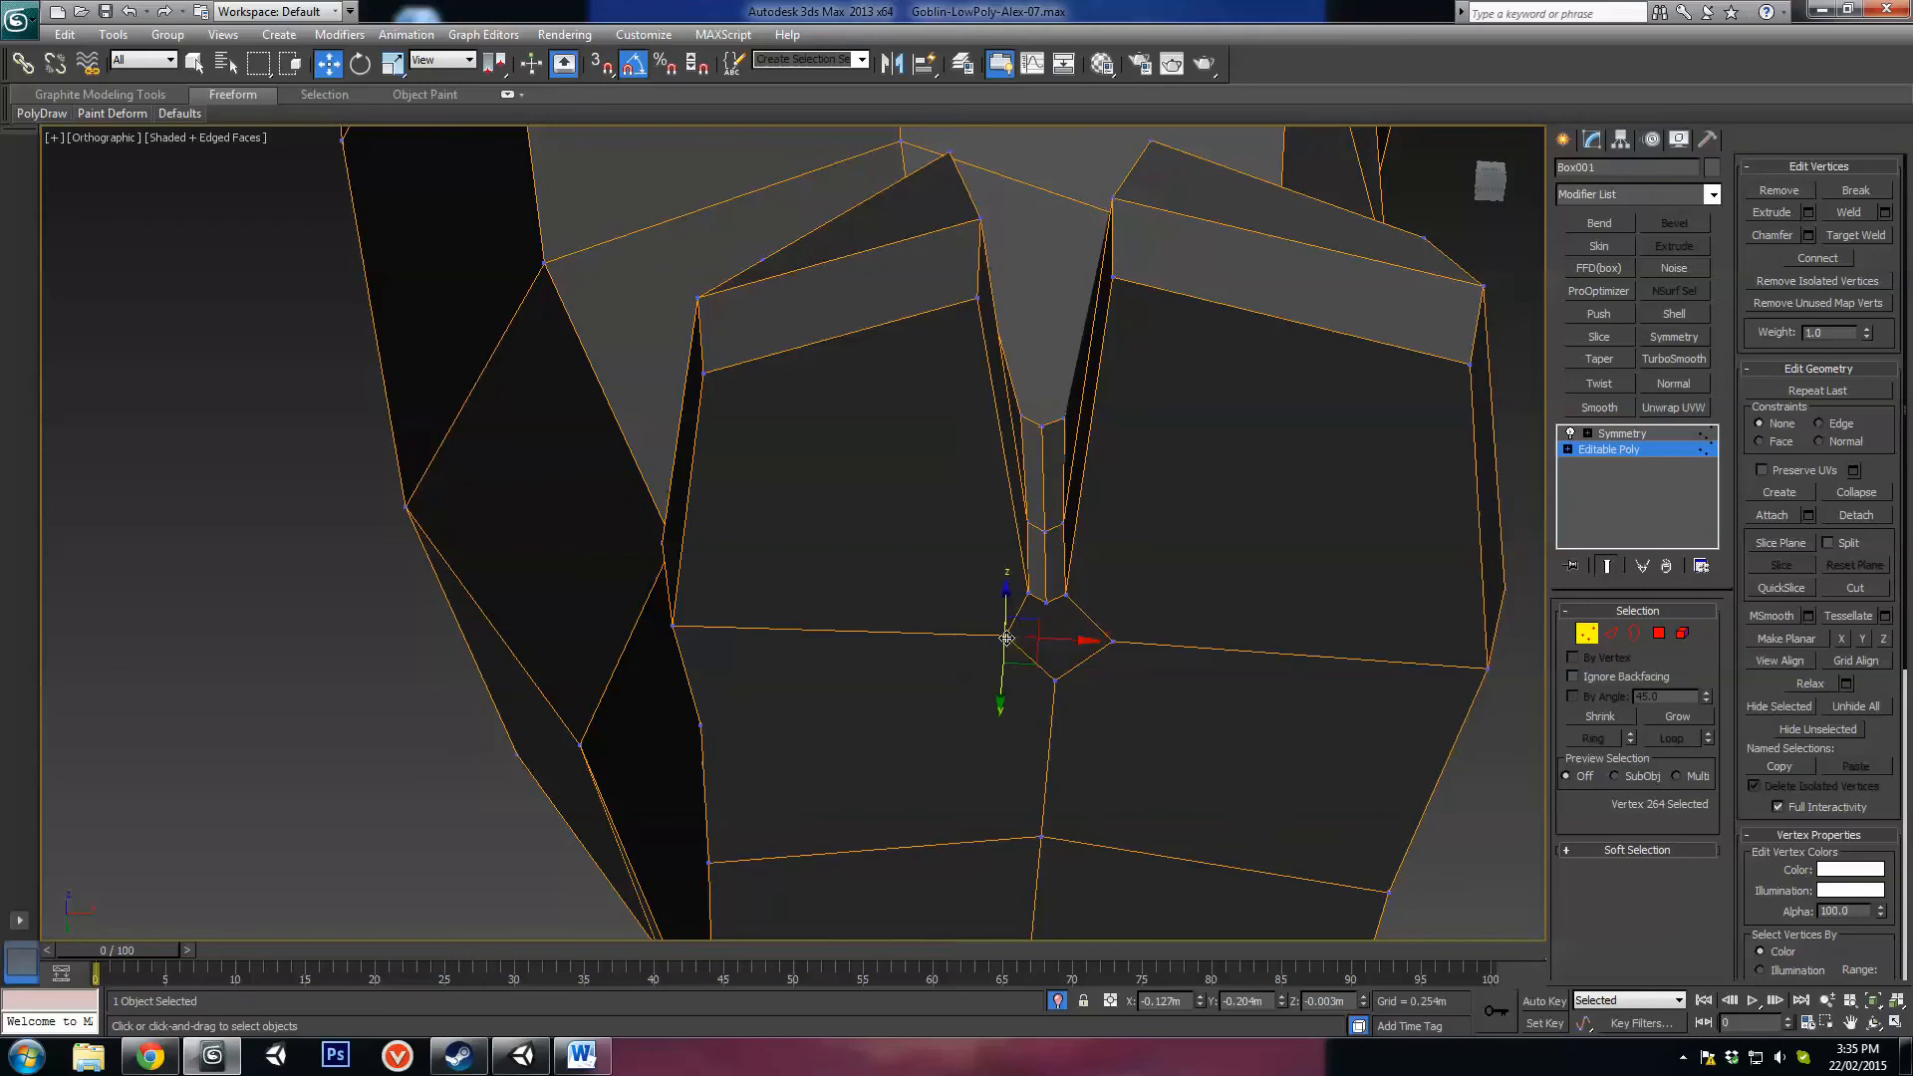
left_click_drag(1037, 652, 1018, 641)
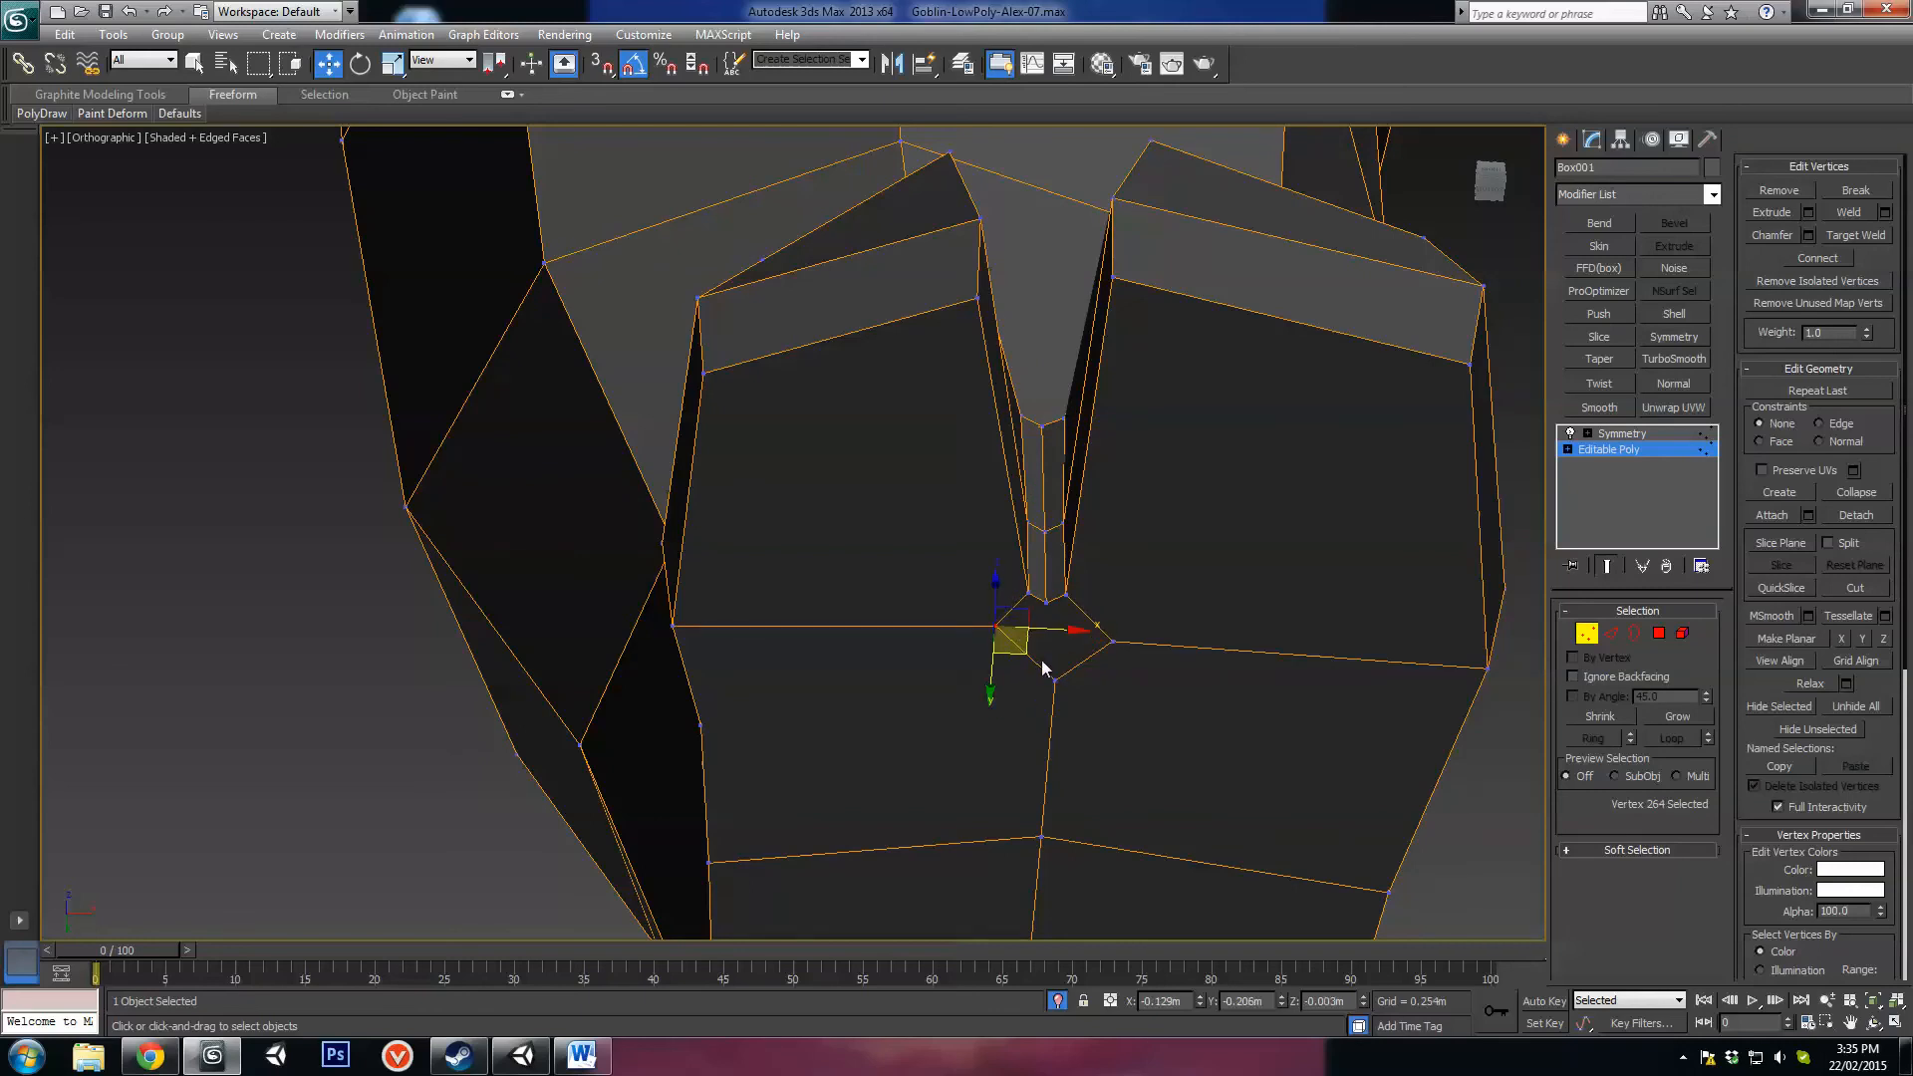
key("BackSpace")
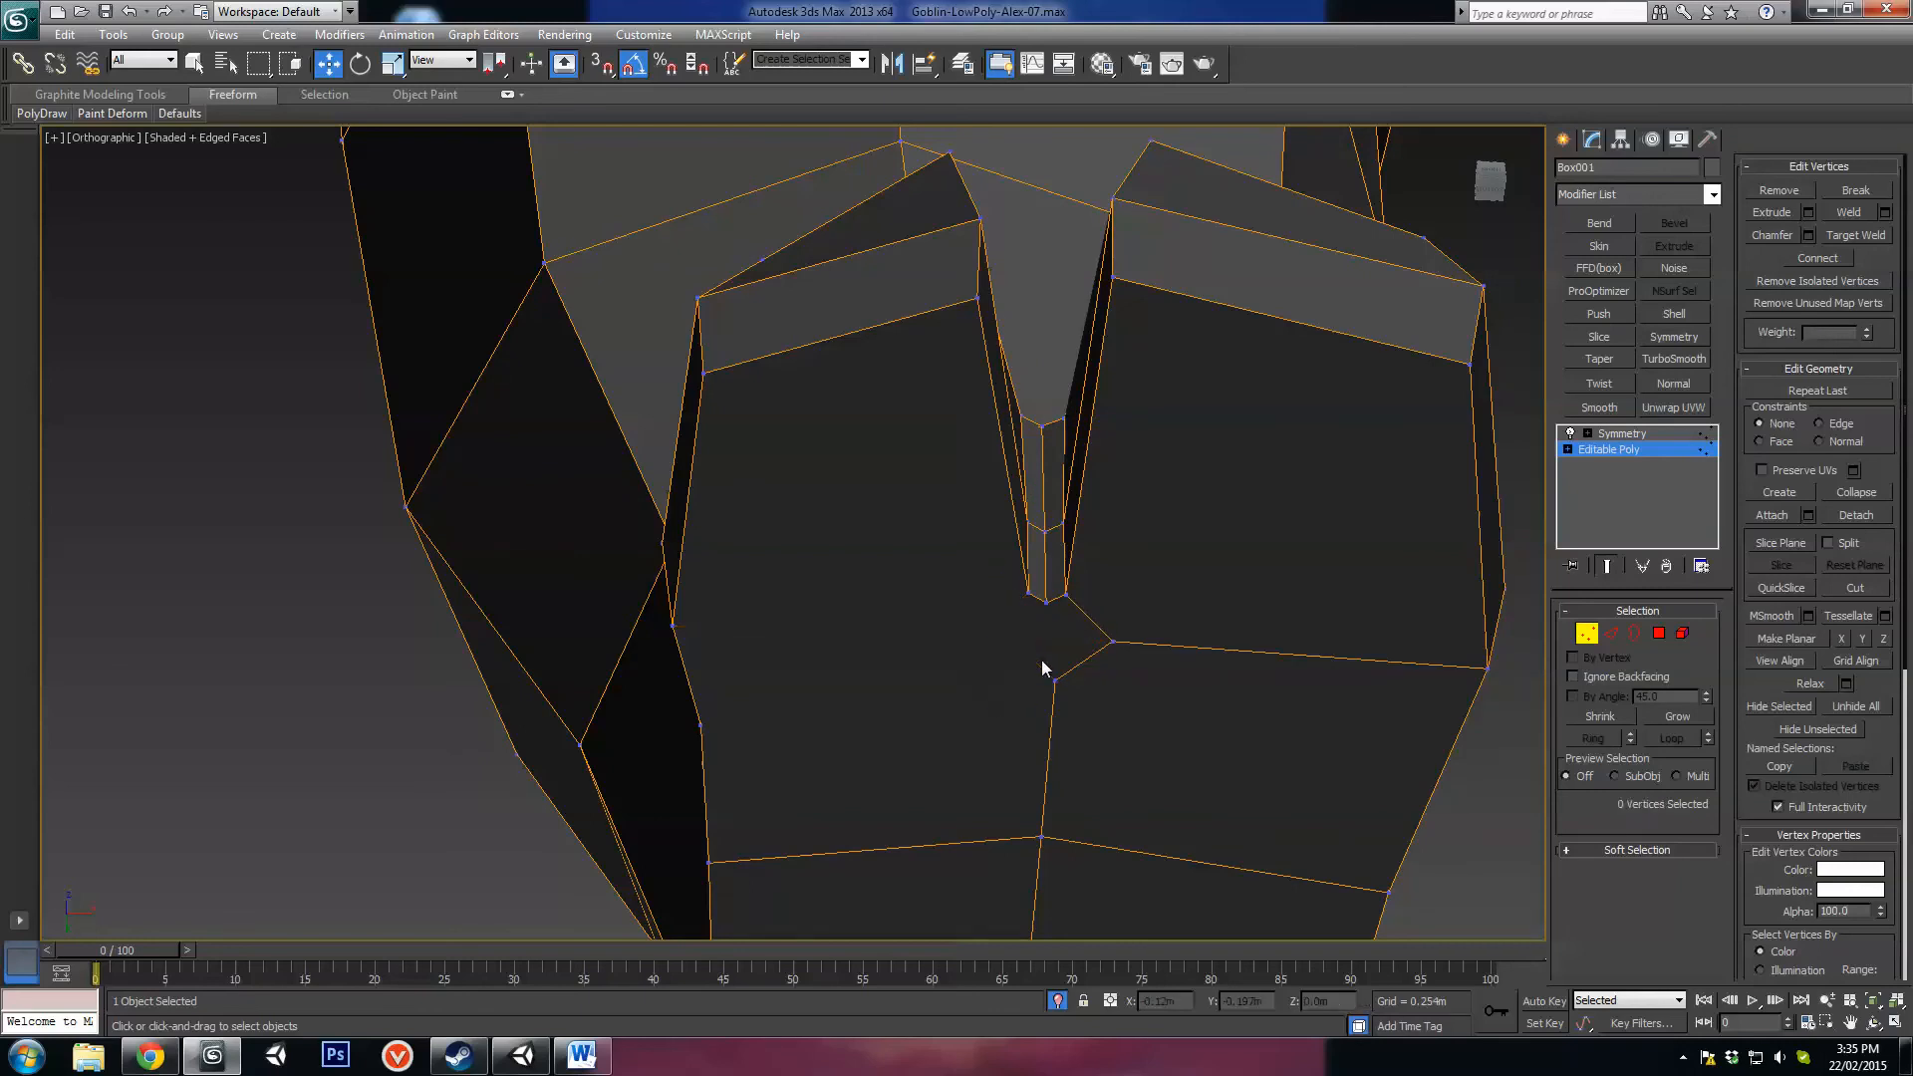
left_click(1114, 643)
key("BackSpace")
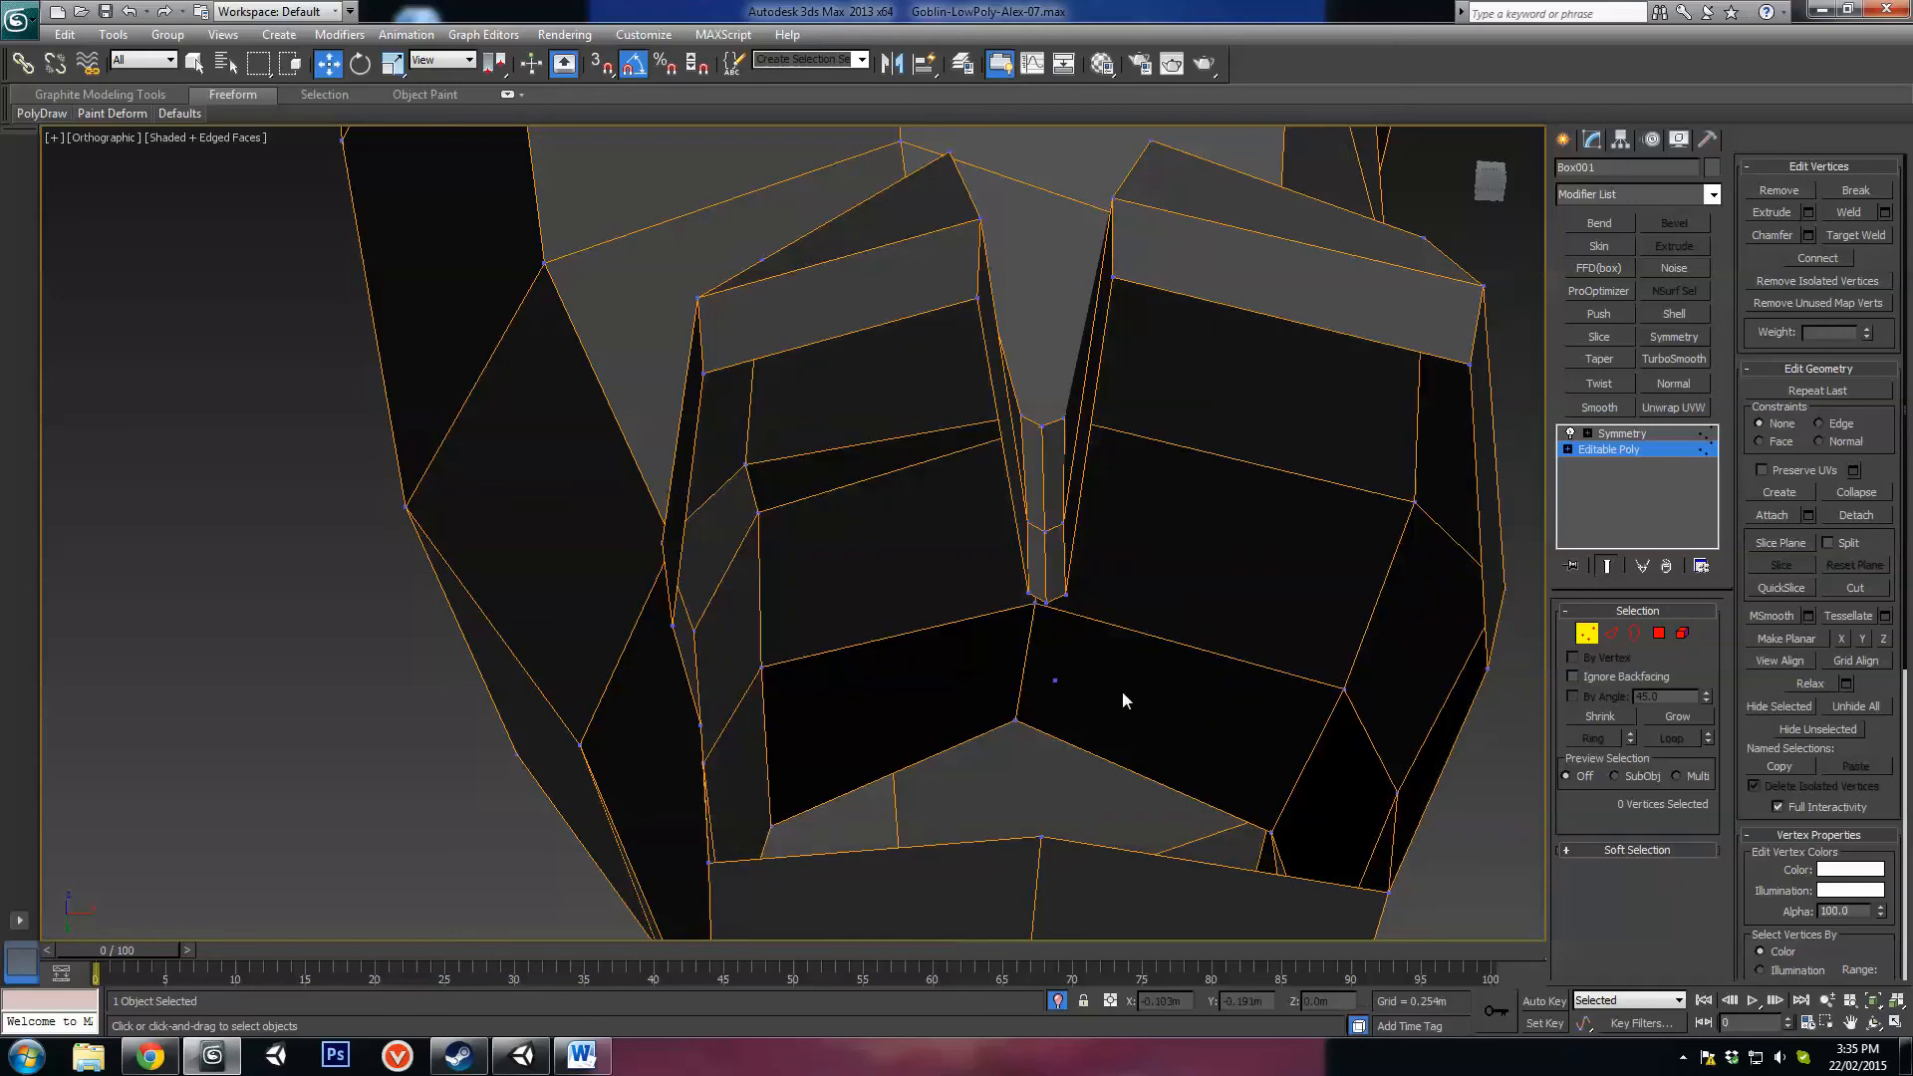
key("ctrl+z")
key("BackSpace")
middle_click_drag(1122, 692, 1118, 597)
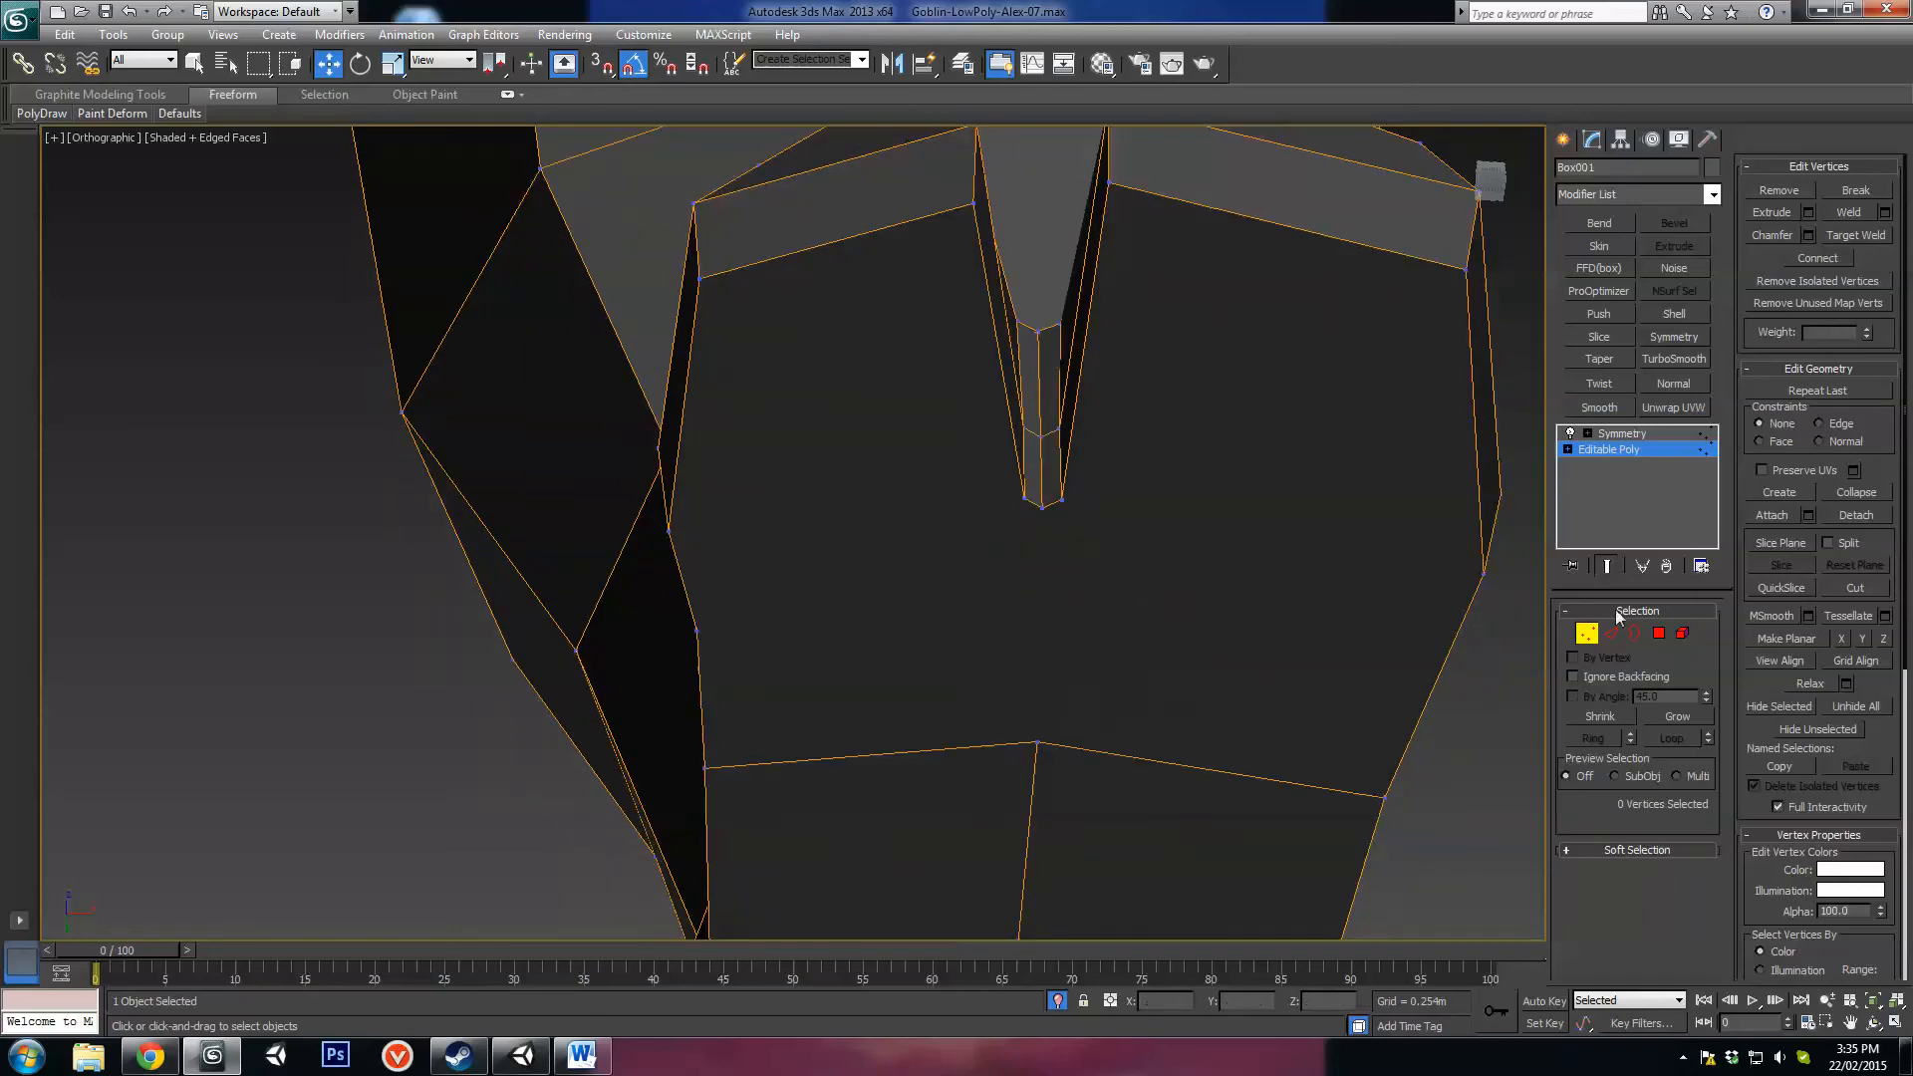
Step: Connect both lower corners of the toe gap to the outer side vertices of their toes across the sole
left_click(1486, 576)
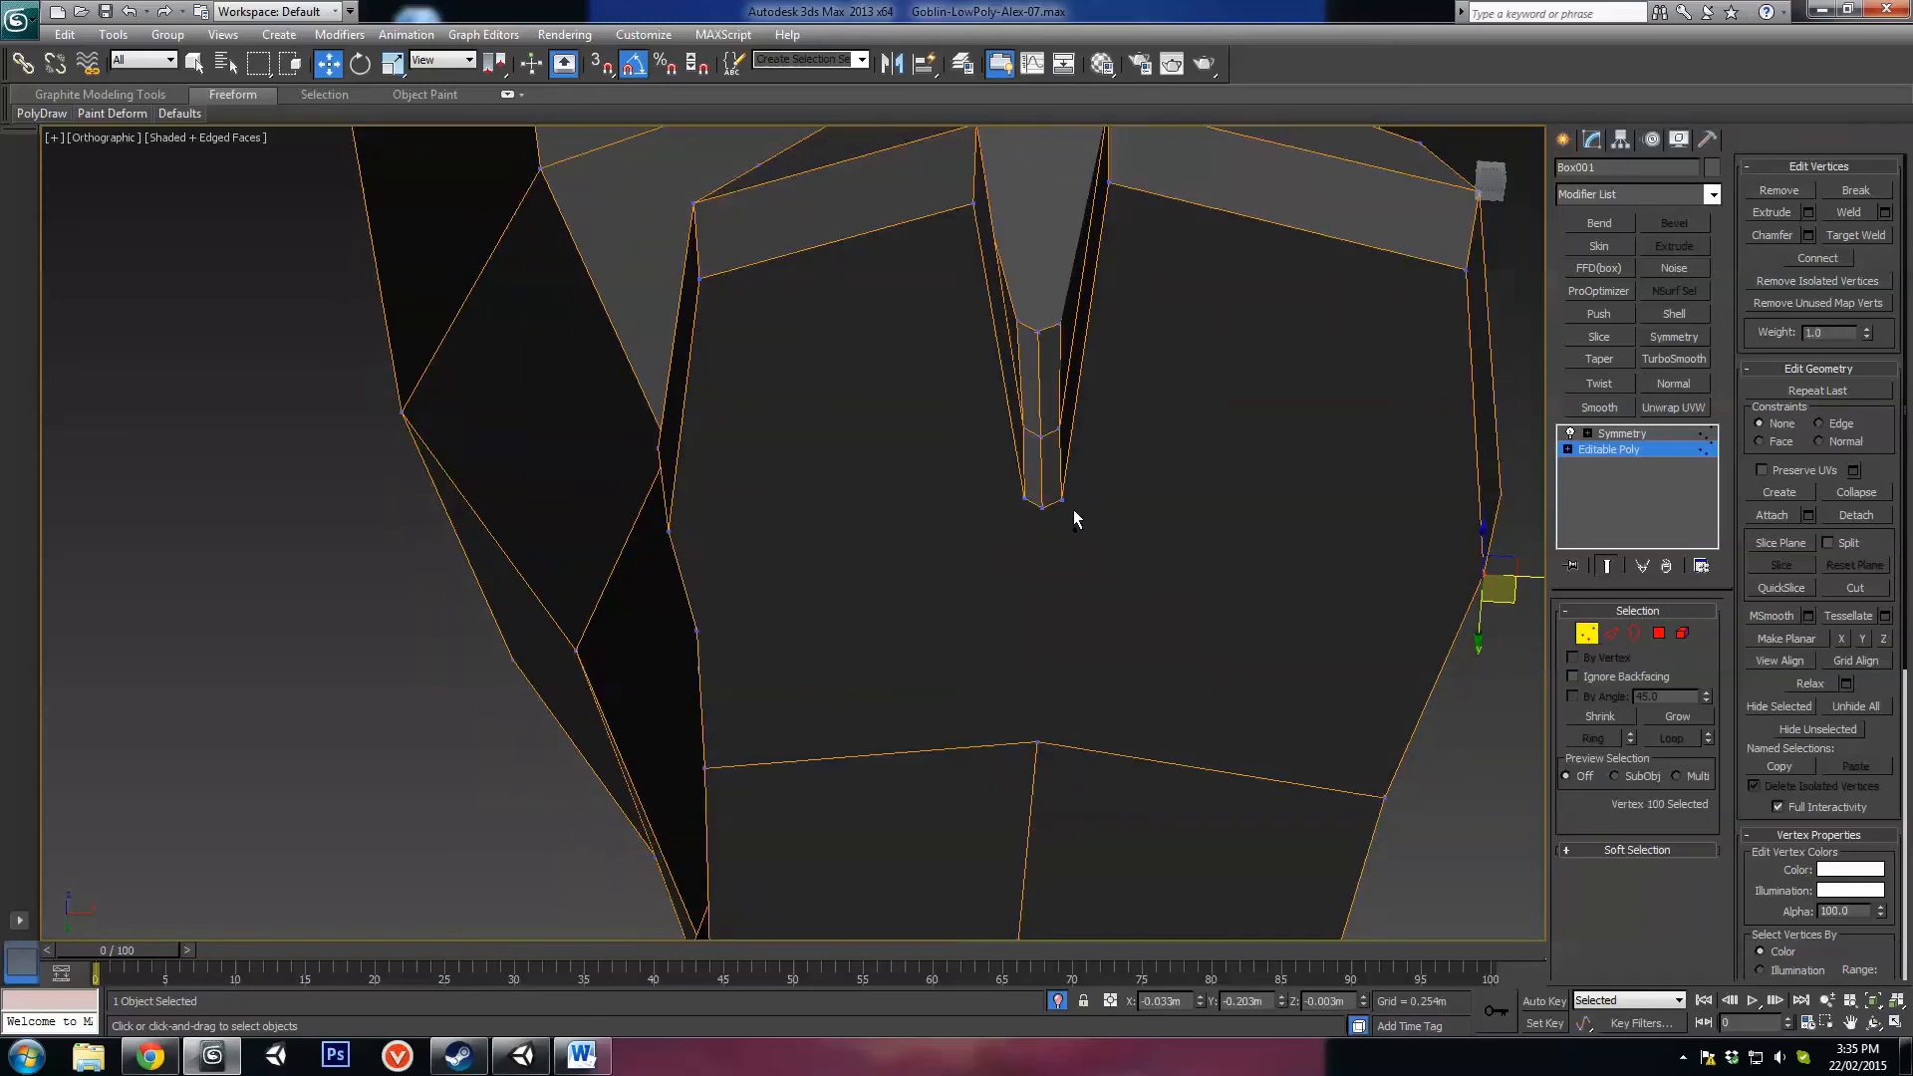
left_click(1062, 501, "ctrl")
key("ctrl+shift+e")
left_click(1041, 507)
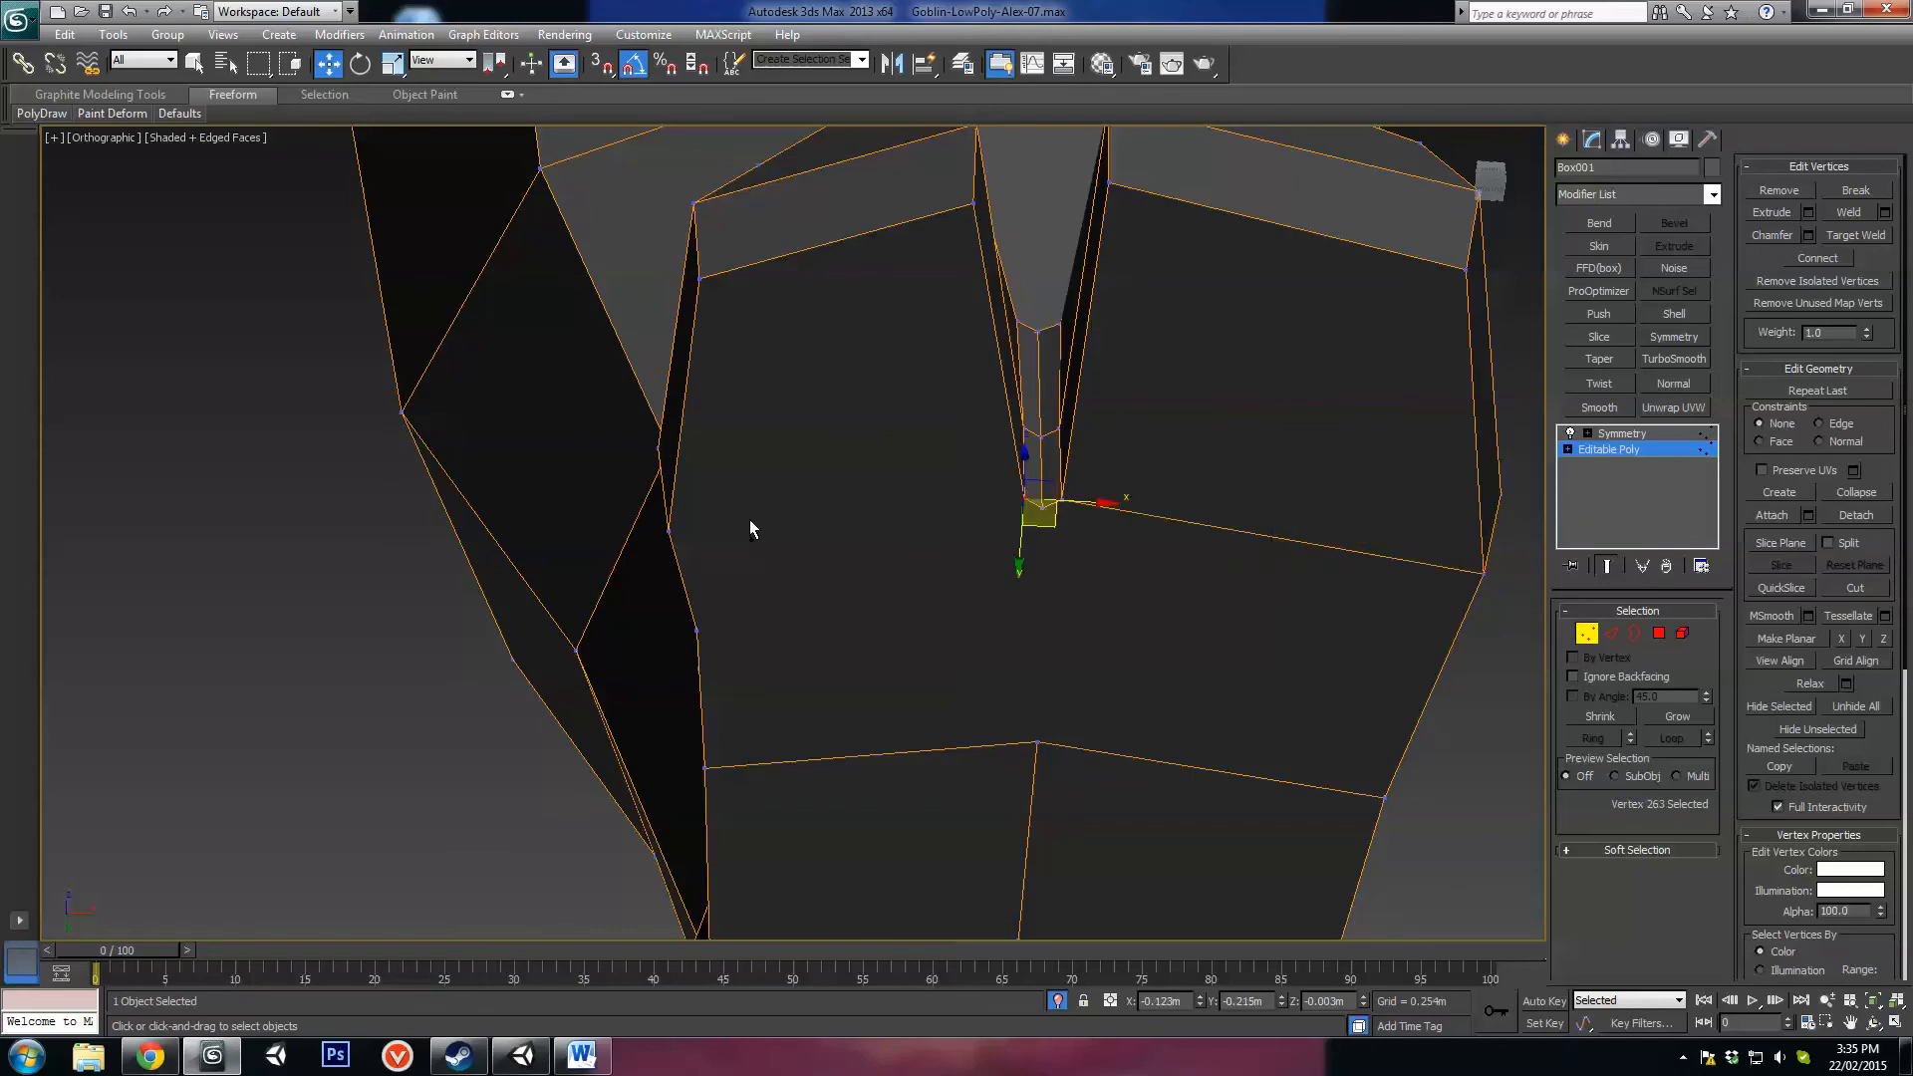
left_click(664, 535, "ctrl")
Step: Connect the gap's middle vertex on the sole to the new cut's side vertex and to the sole's center-line vertex
left_click(1041, 508)
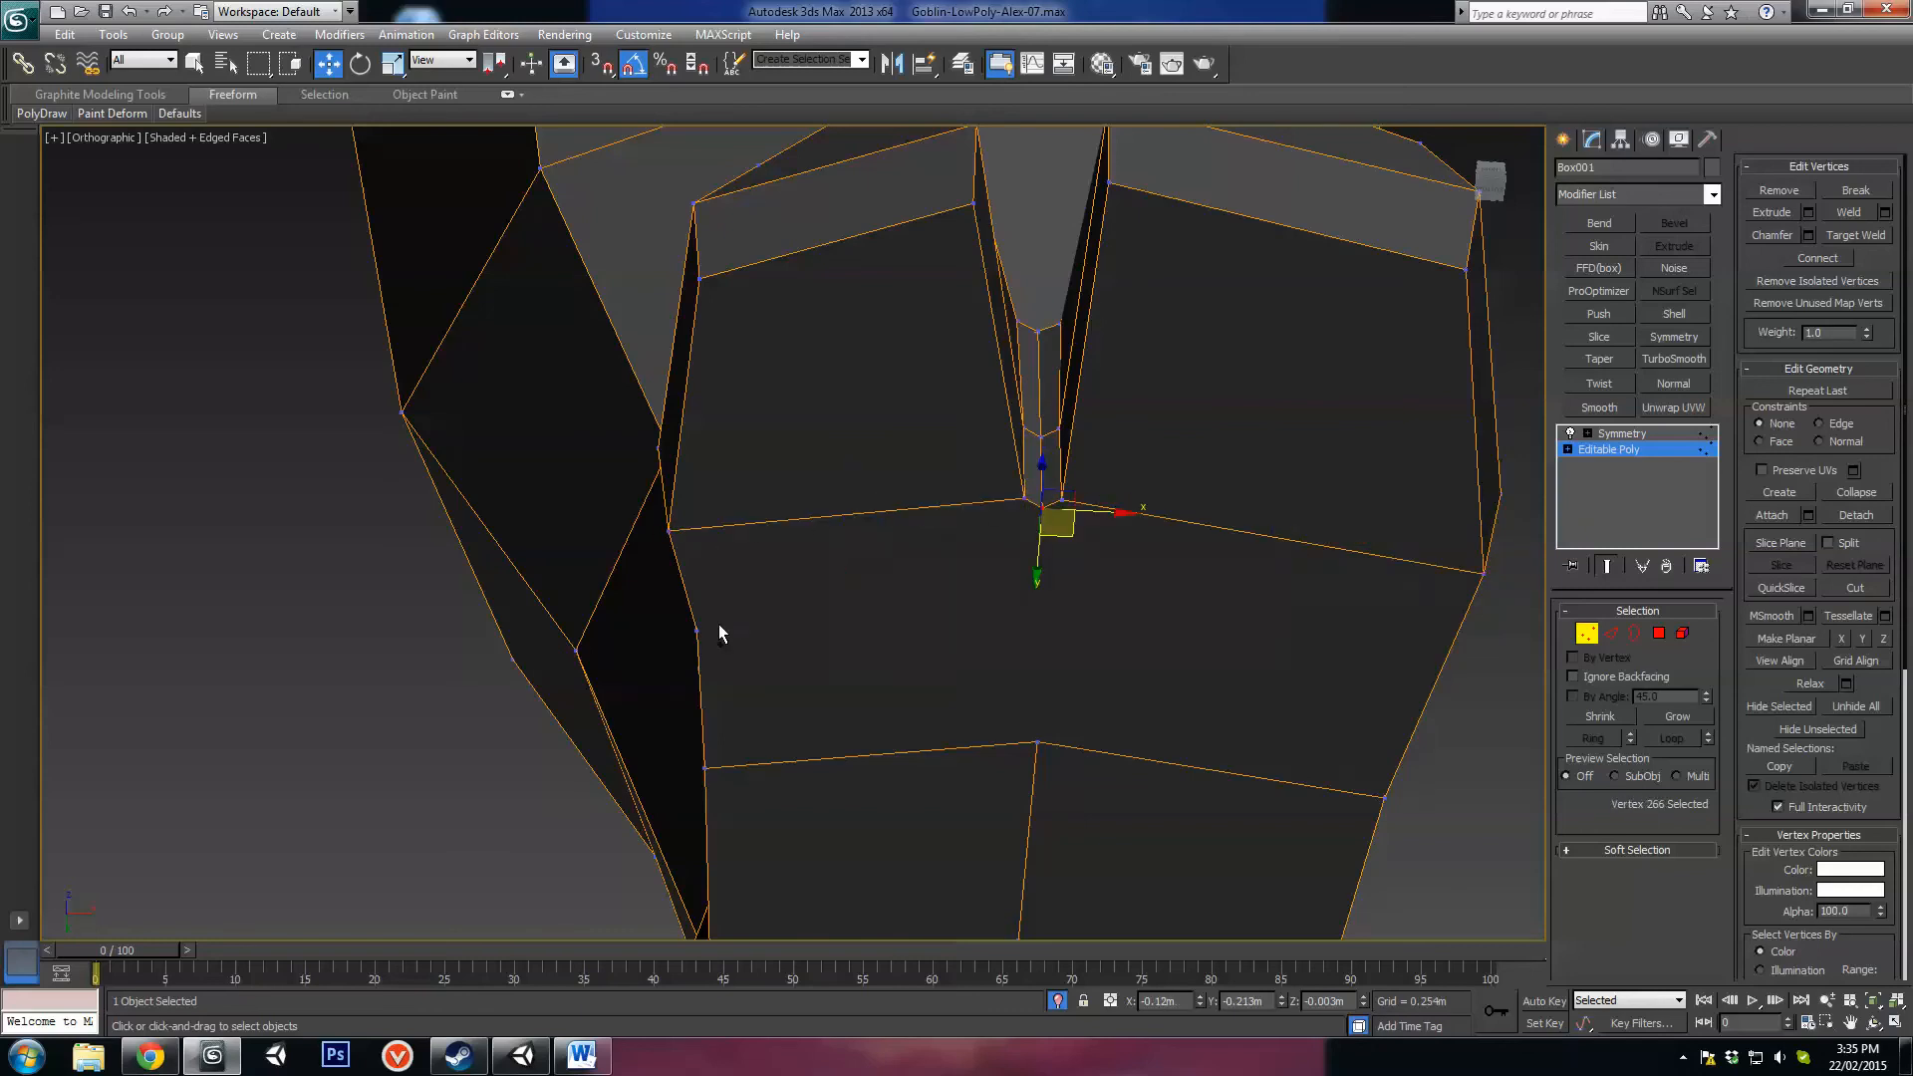
left_click(696, 632, "ctrl")
key("ctrl+shift+e")
scroll(1018, 717, "down", 2)
middle_click_drag(1019, 717, 1001, 643, "alt")
left_click(955, 668)
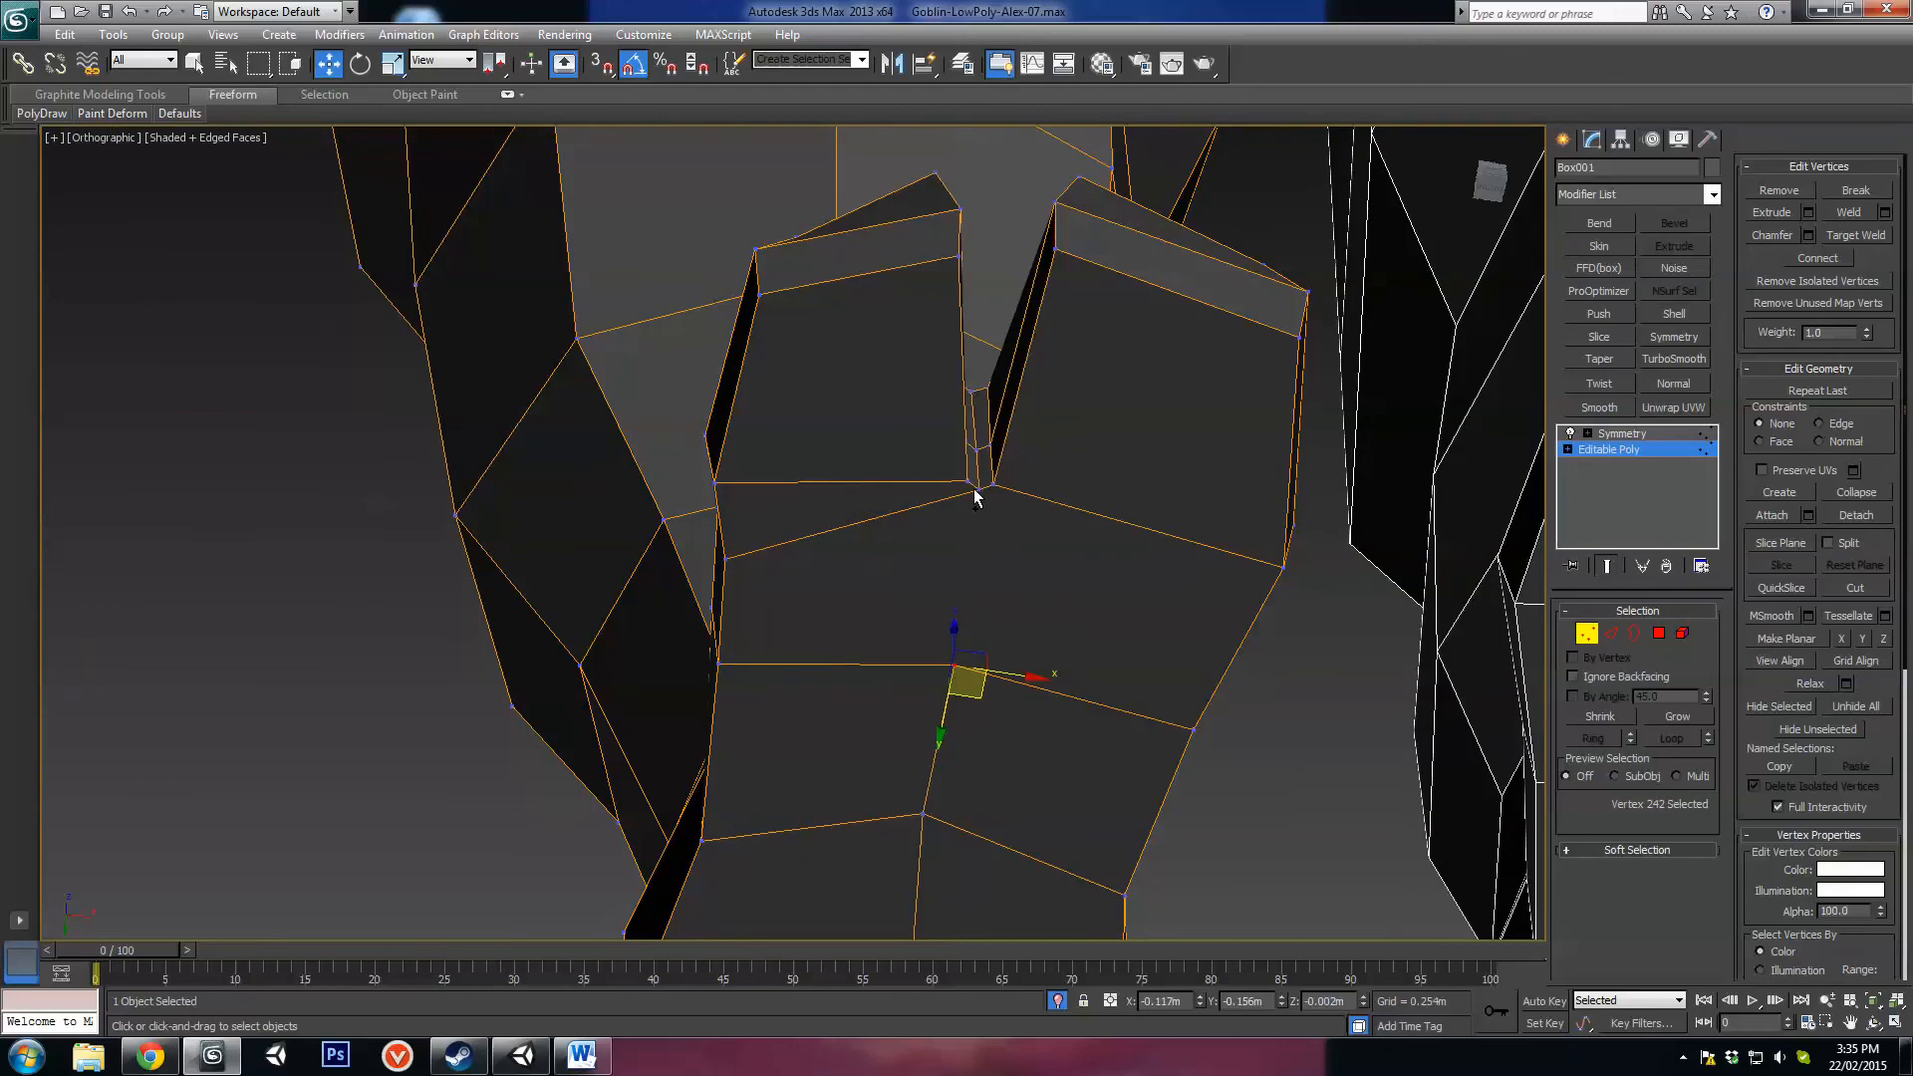
left_click(973, 488, "ctrl")
key("ctrl+shift+e")
middle_click_drag(1150, 636, 1299, 911, "alt")
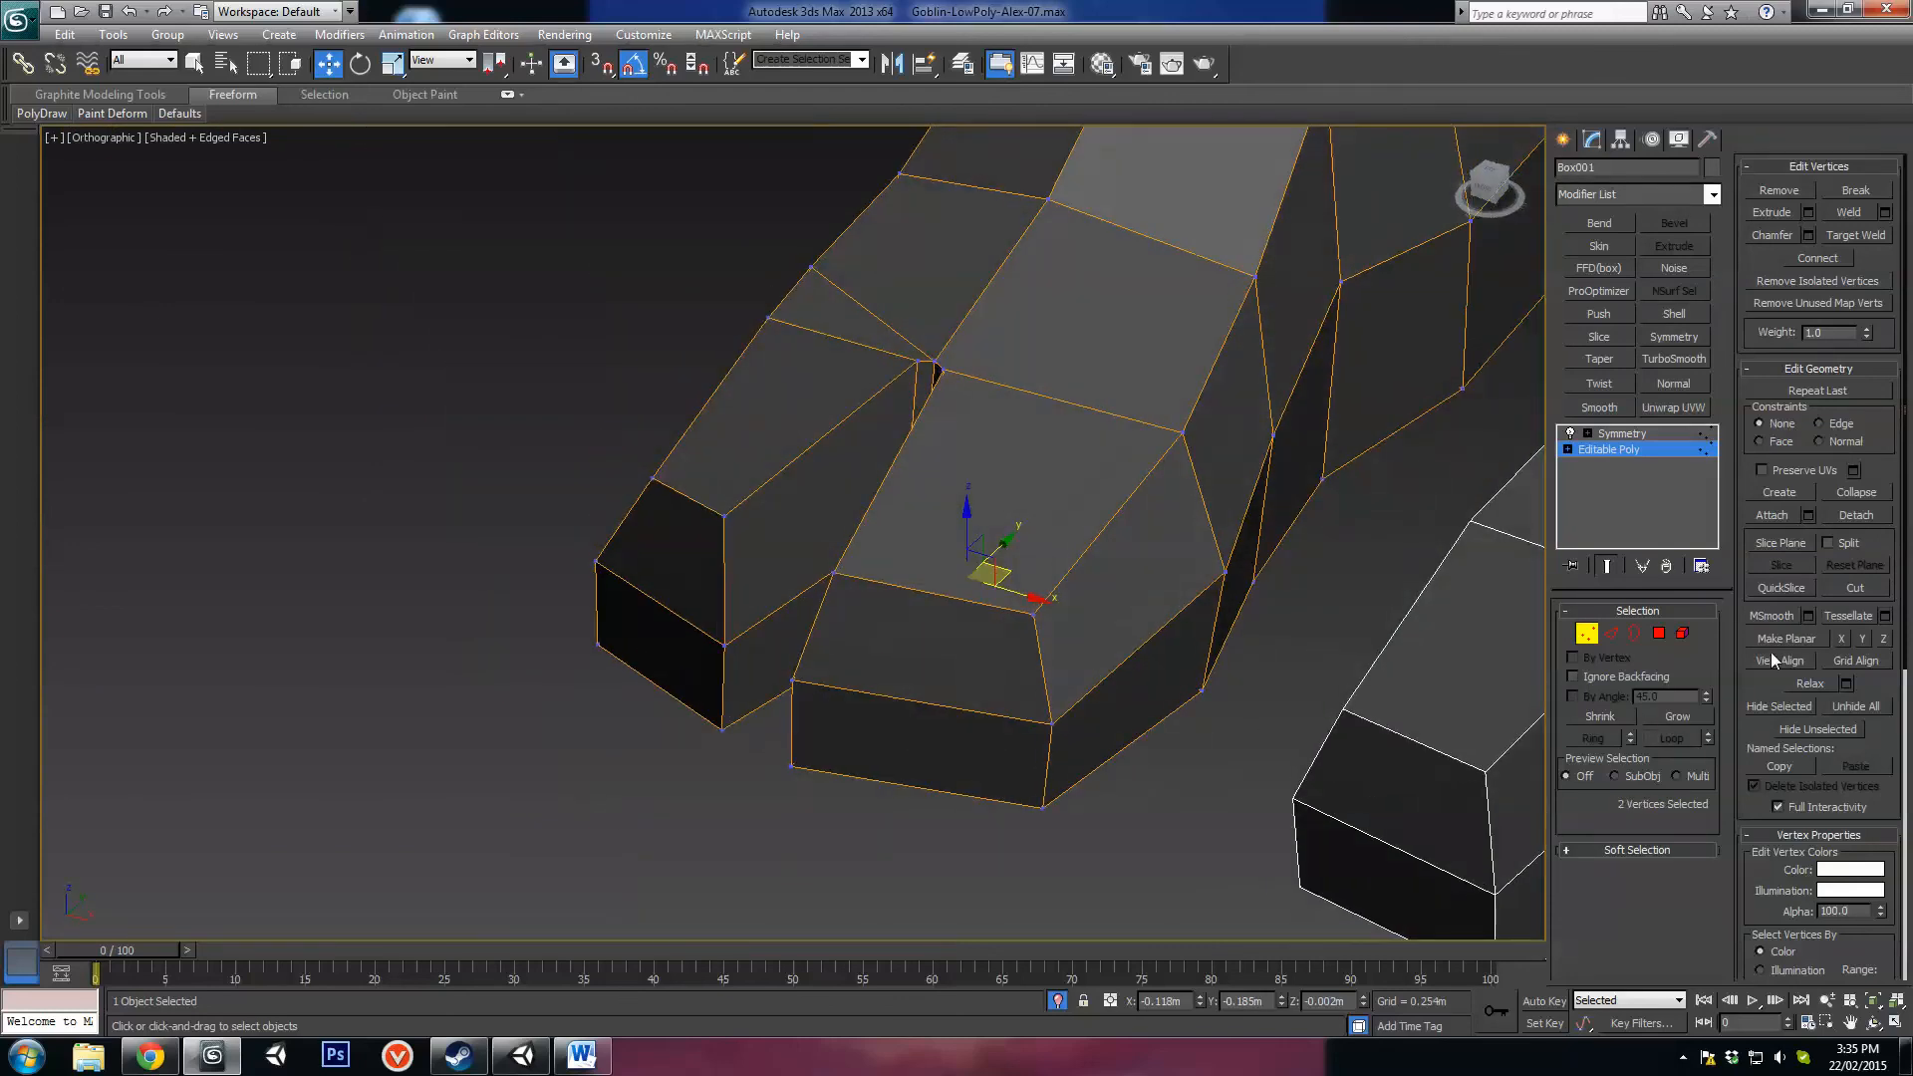
Step: Cut a new edge from the toe gap's top across the big toe and down its outer side to the sole
left_click(1611, 634)
key("alt+c")
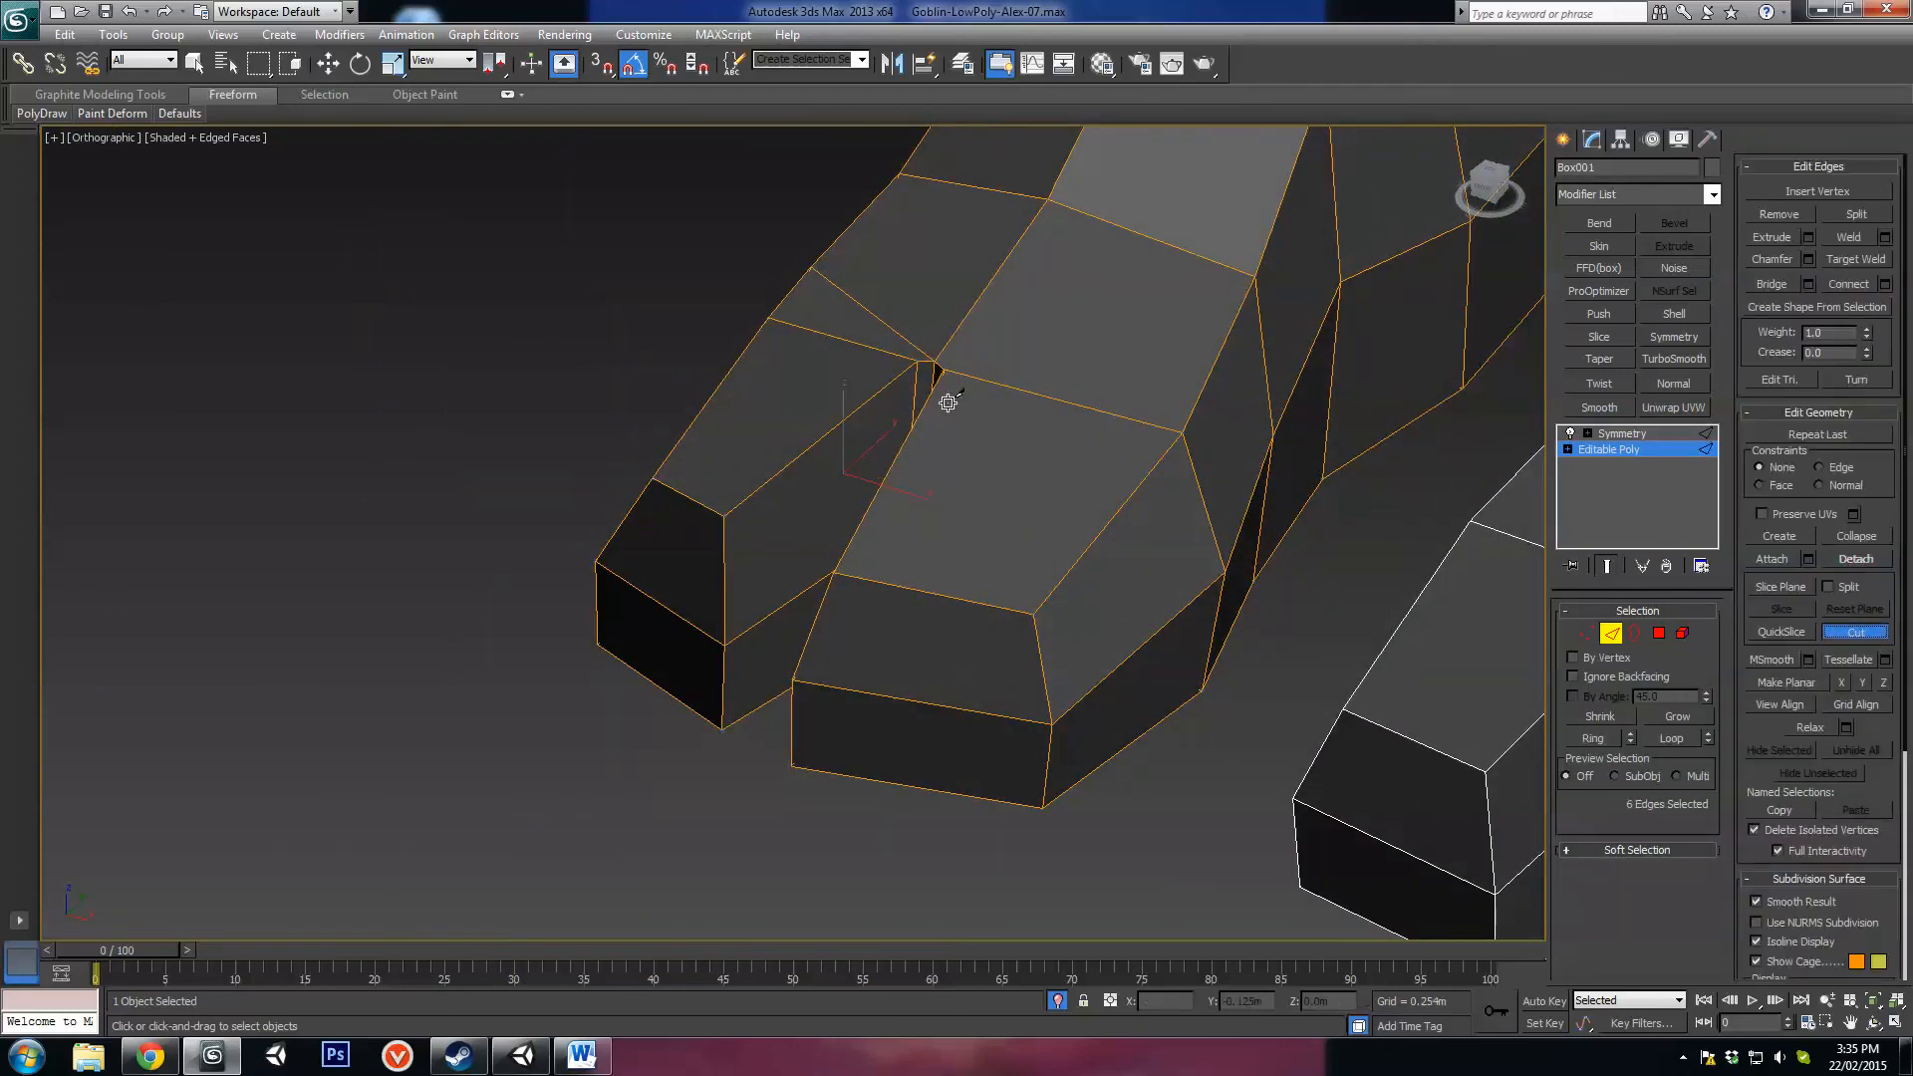
left_click(934, 360)
left_click(1194, 406)
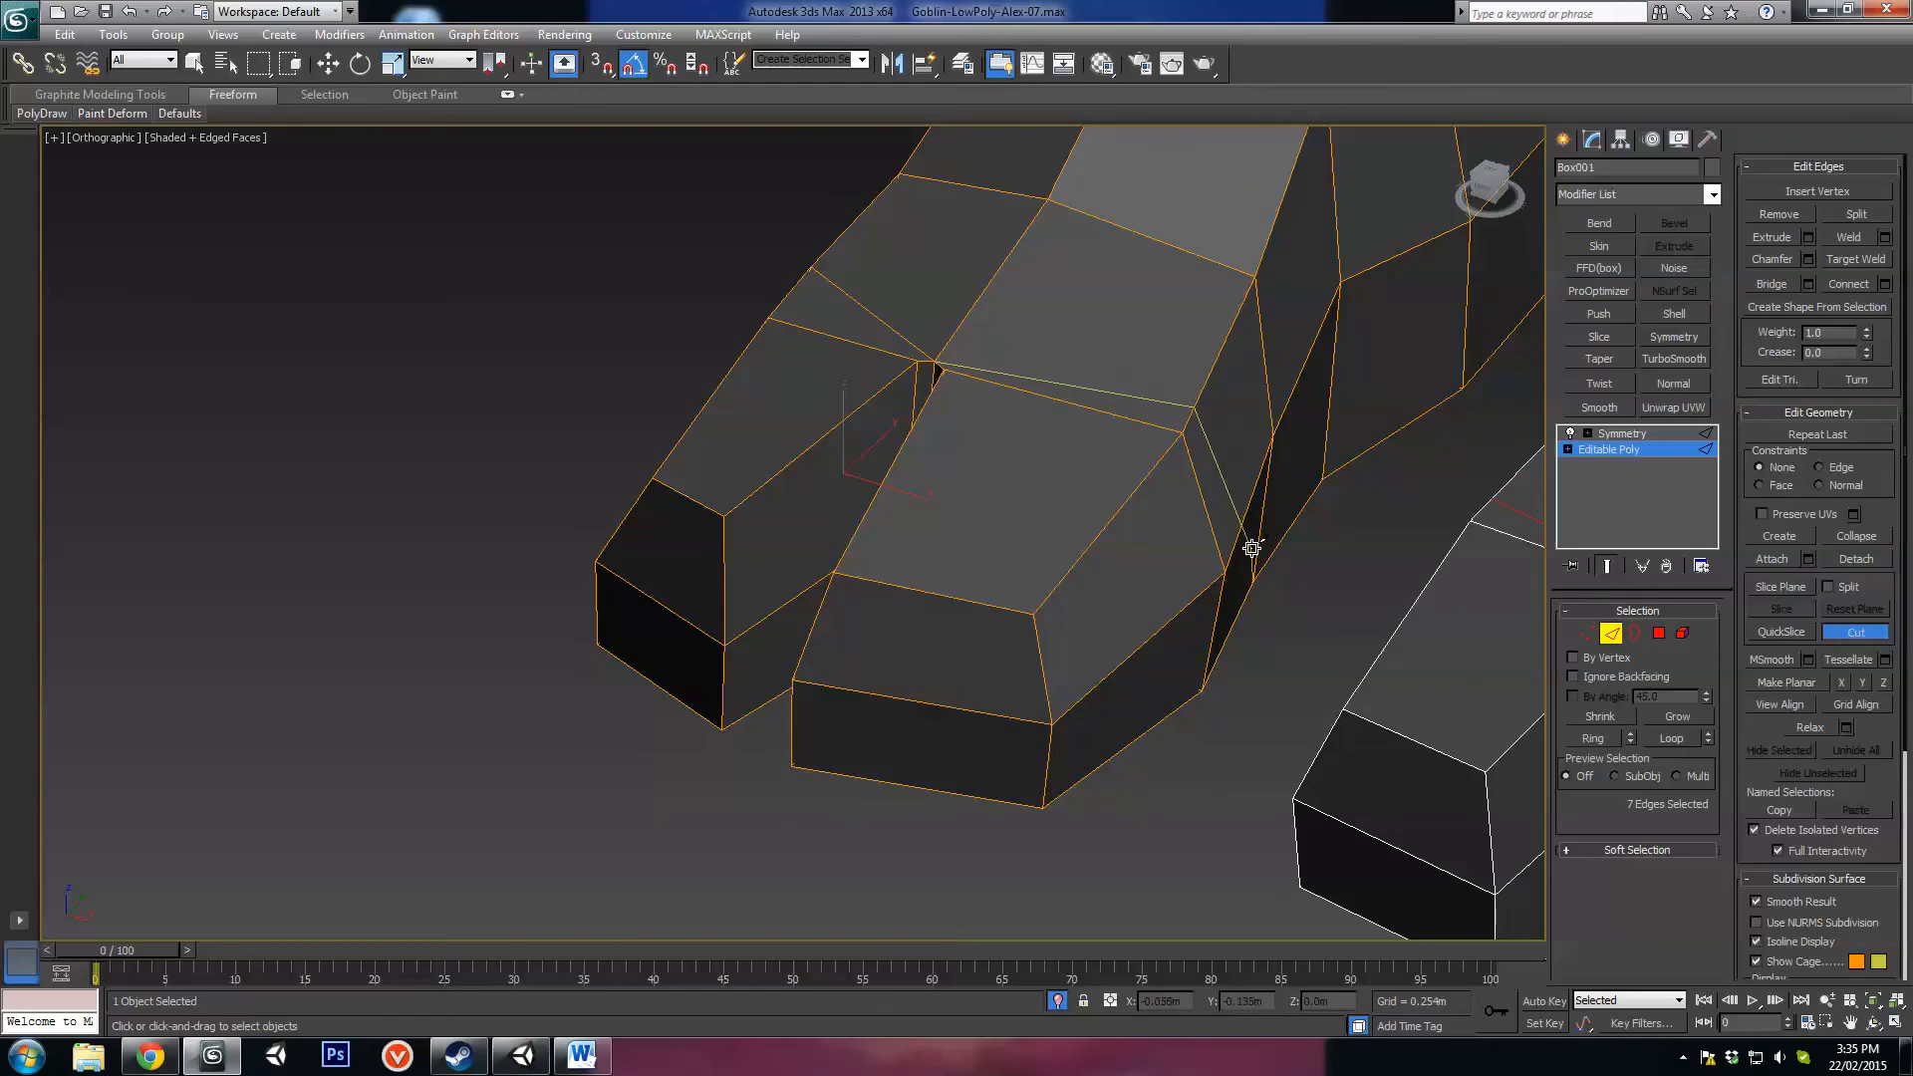
left_click(1239, 537)
middle_click_drag(1242, 586, 1004, 388, "alt")
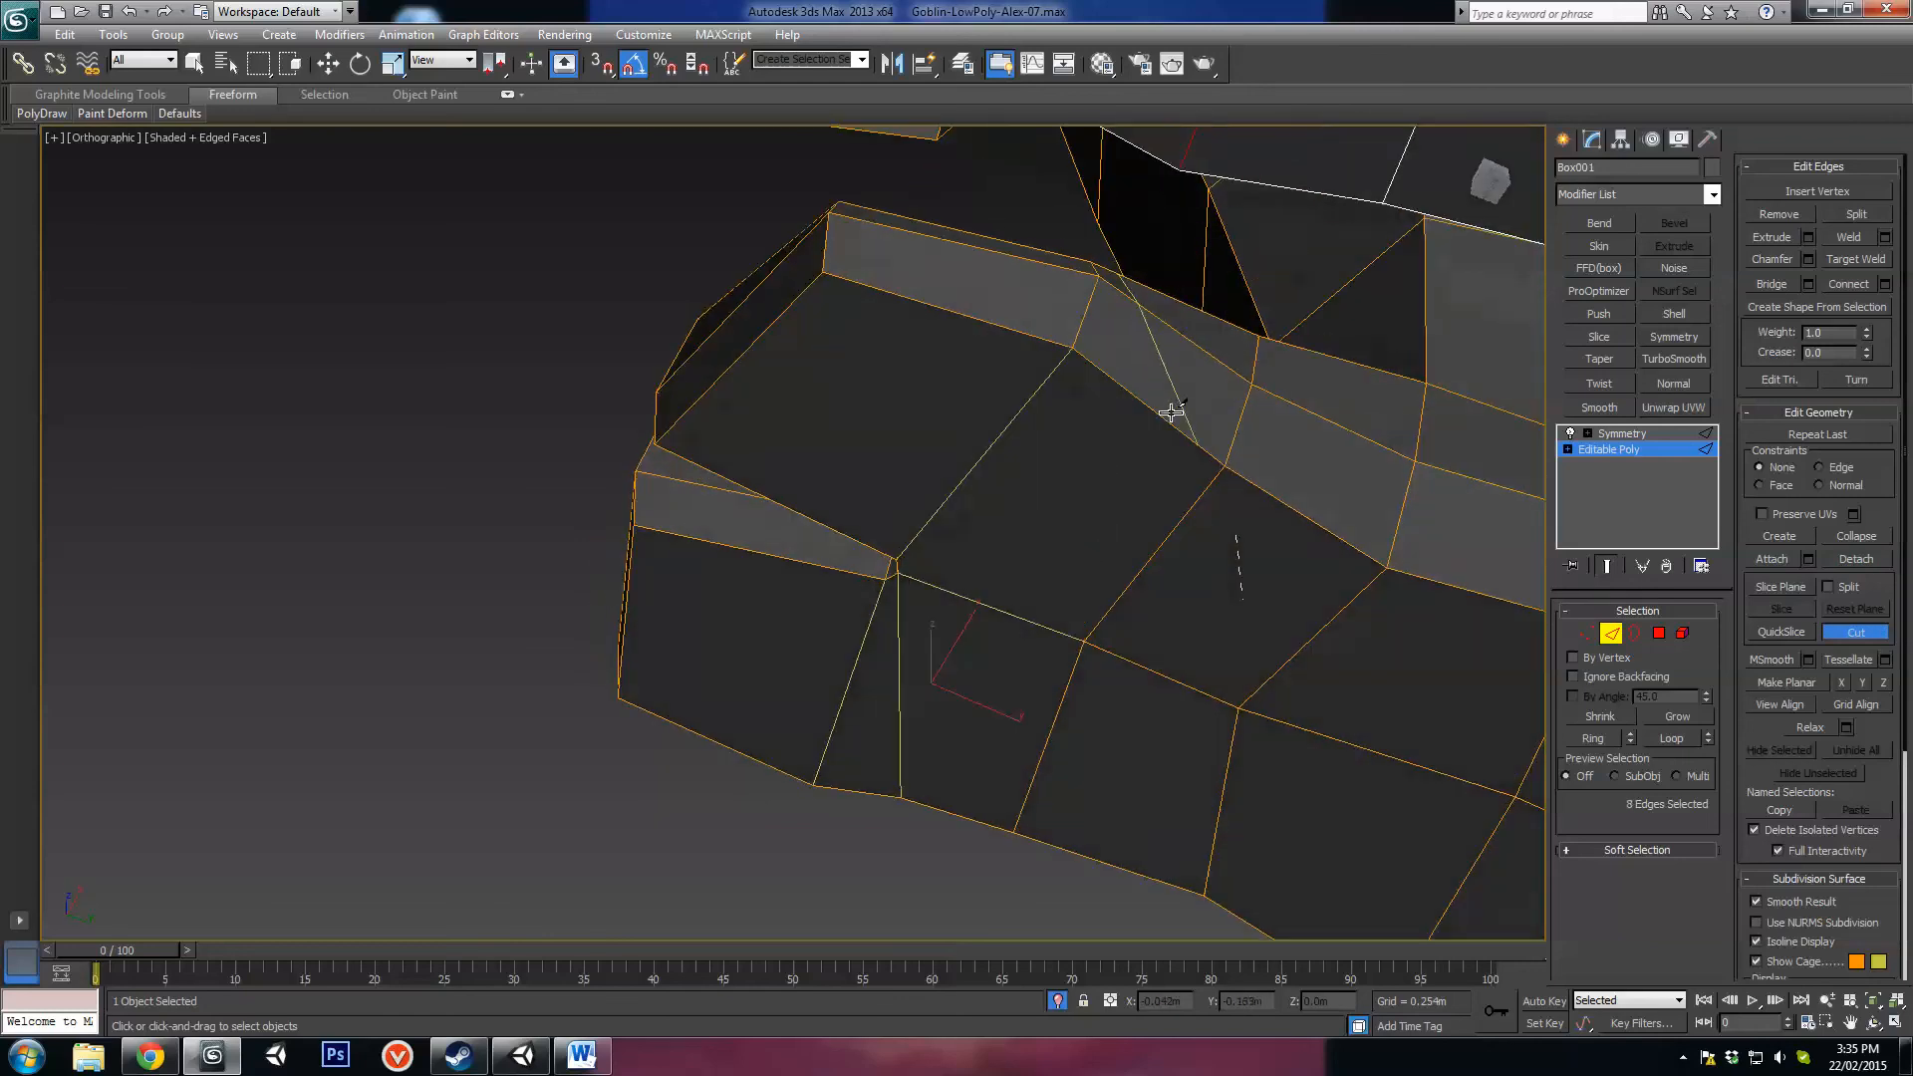
left_click(1125, 390)
middle_click_drag(1036, 582, 1245, 776, "alt")
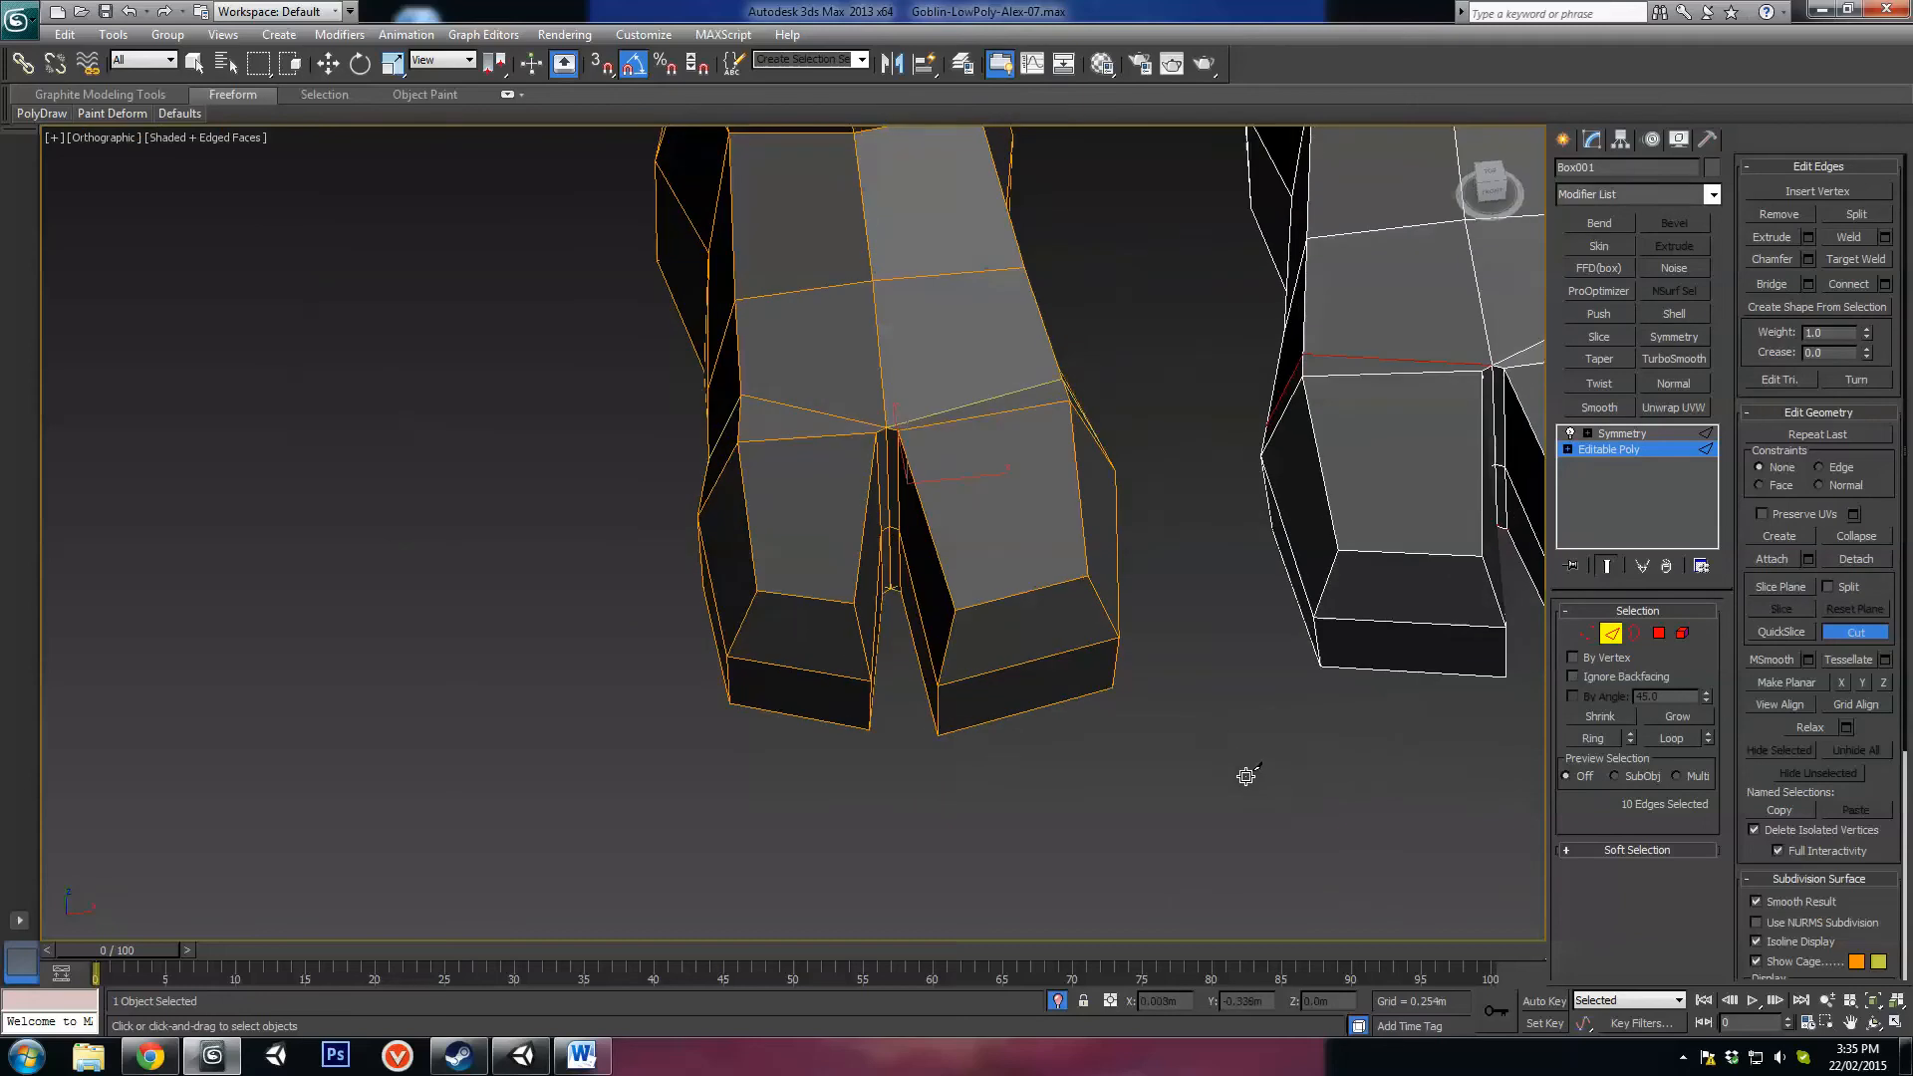
middle_click_drag(1119, 683, 1174, 654, "alt")
key("w")
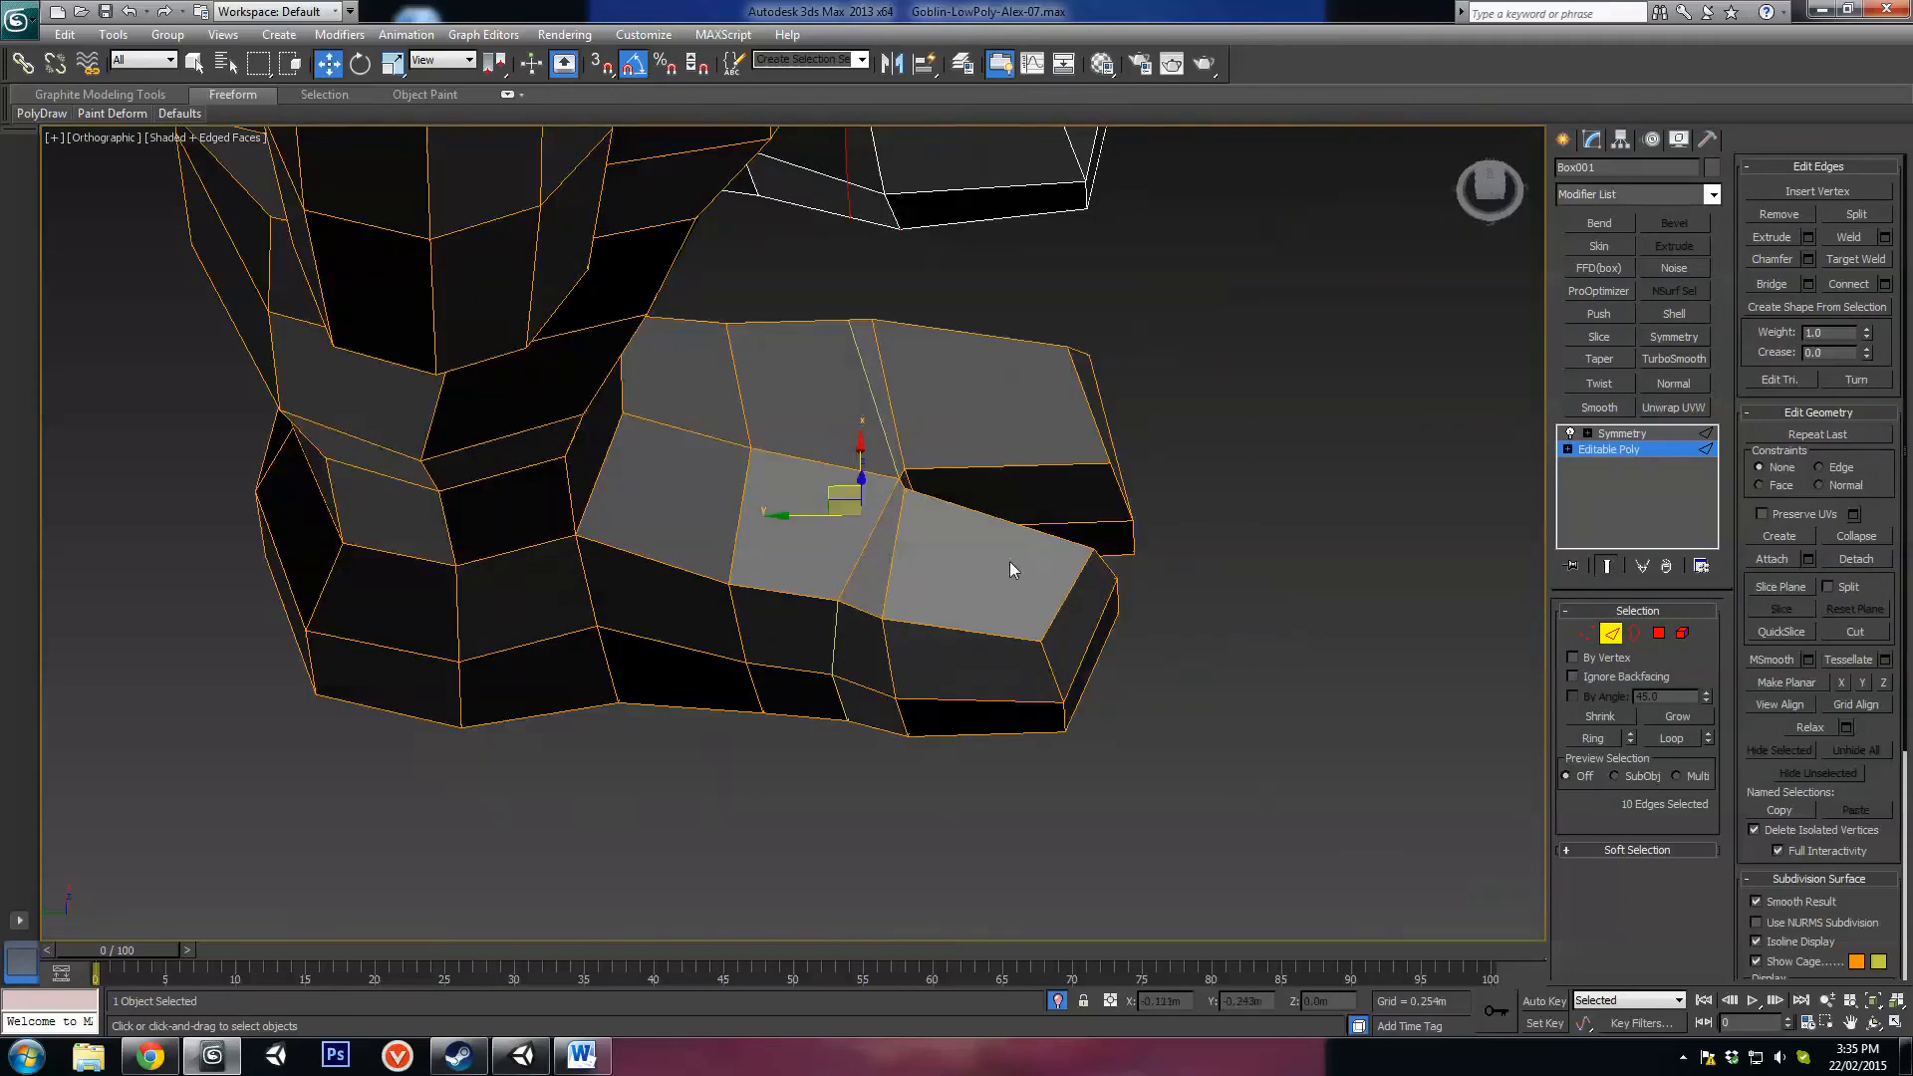
Step: Add a connecting edge loop around the middle of both the big toe and the small toe
middle_click_drag(1013, 564, 1004, 296, "alt")
left_click_drag(1010, 562, 1009, 567)
key("ctrl+shift+e")
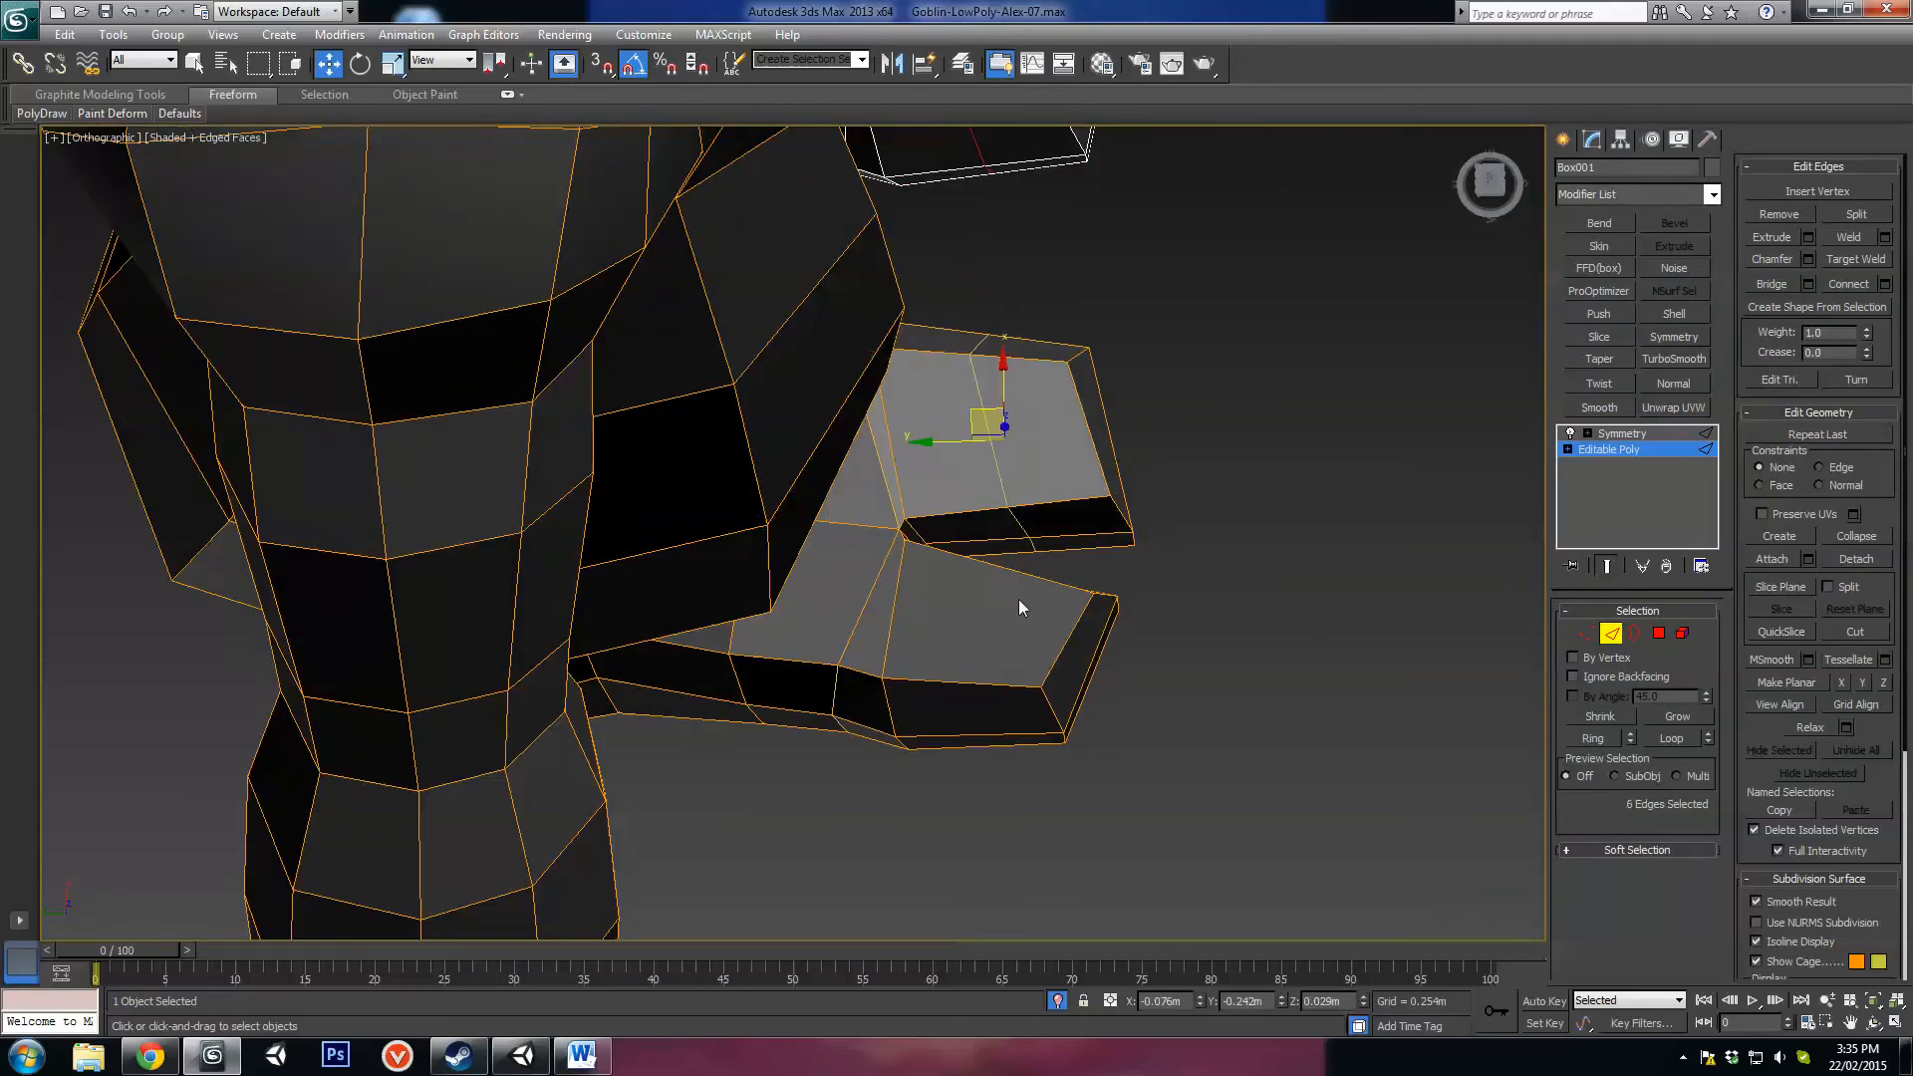
middle_click_drag(1019, 600, 1040, 567, "alt")
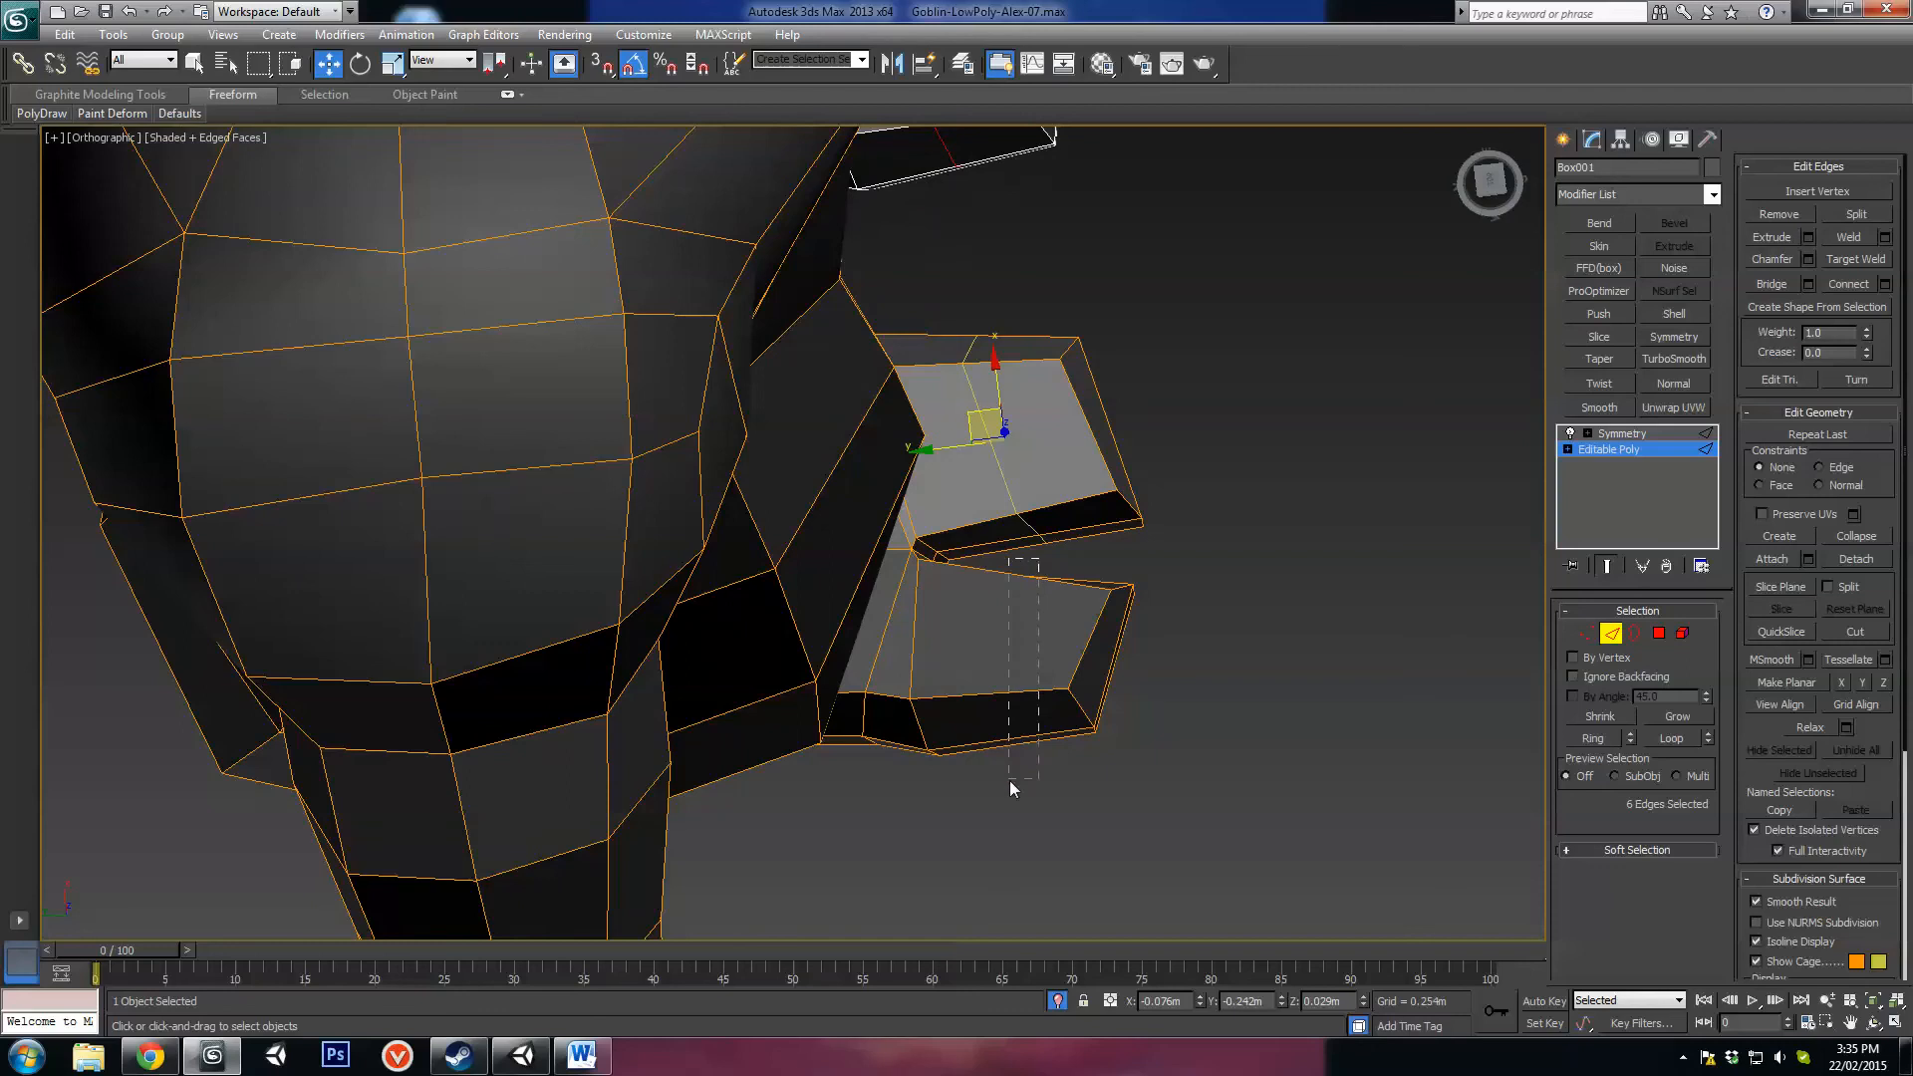
left_click_drag(1010, 785, 1009, 783)
Step: Lower the top edge of the middle loop on each toe to shape a dip behind the toe tips
middle_click_drag(1123, 781, 1125, 608, "alt")
scroll(1109, 655, "up", 2)
left_click(1094, 570)
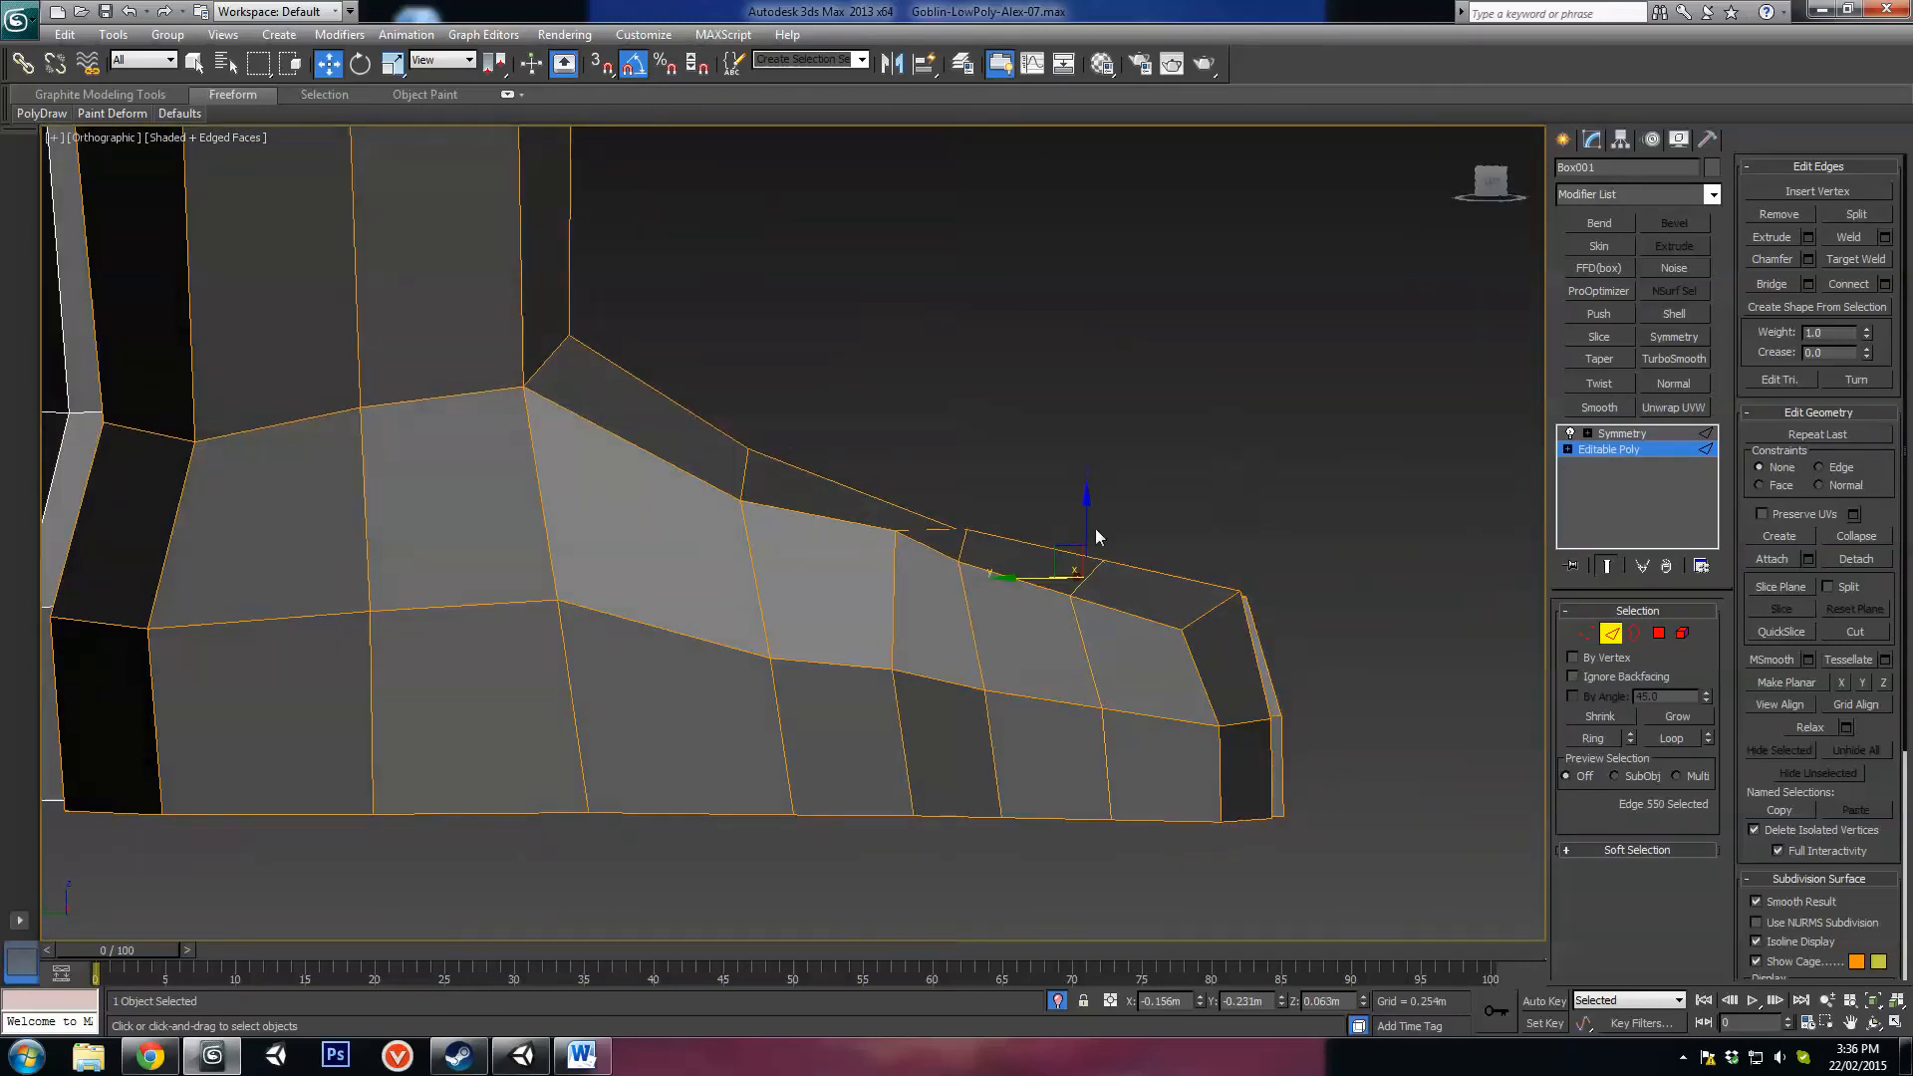
left_click_drag(1087, 527, 1081, 554)
middle_click_drag(1189, 511, 1146, 529, "alt")
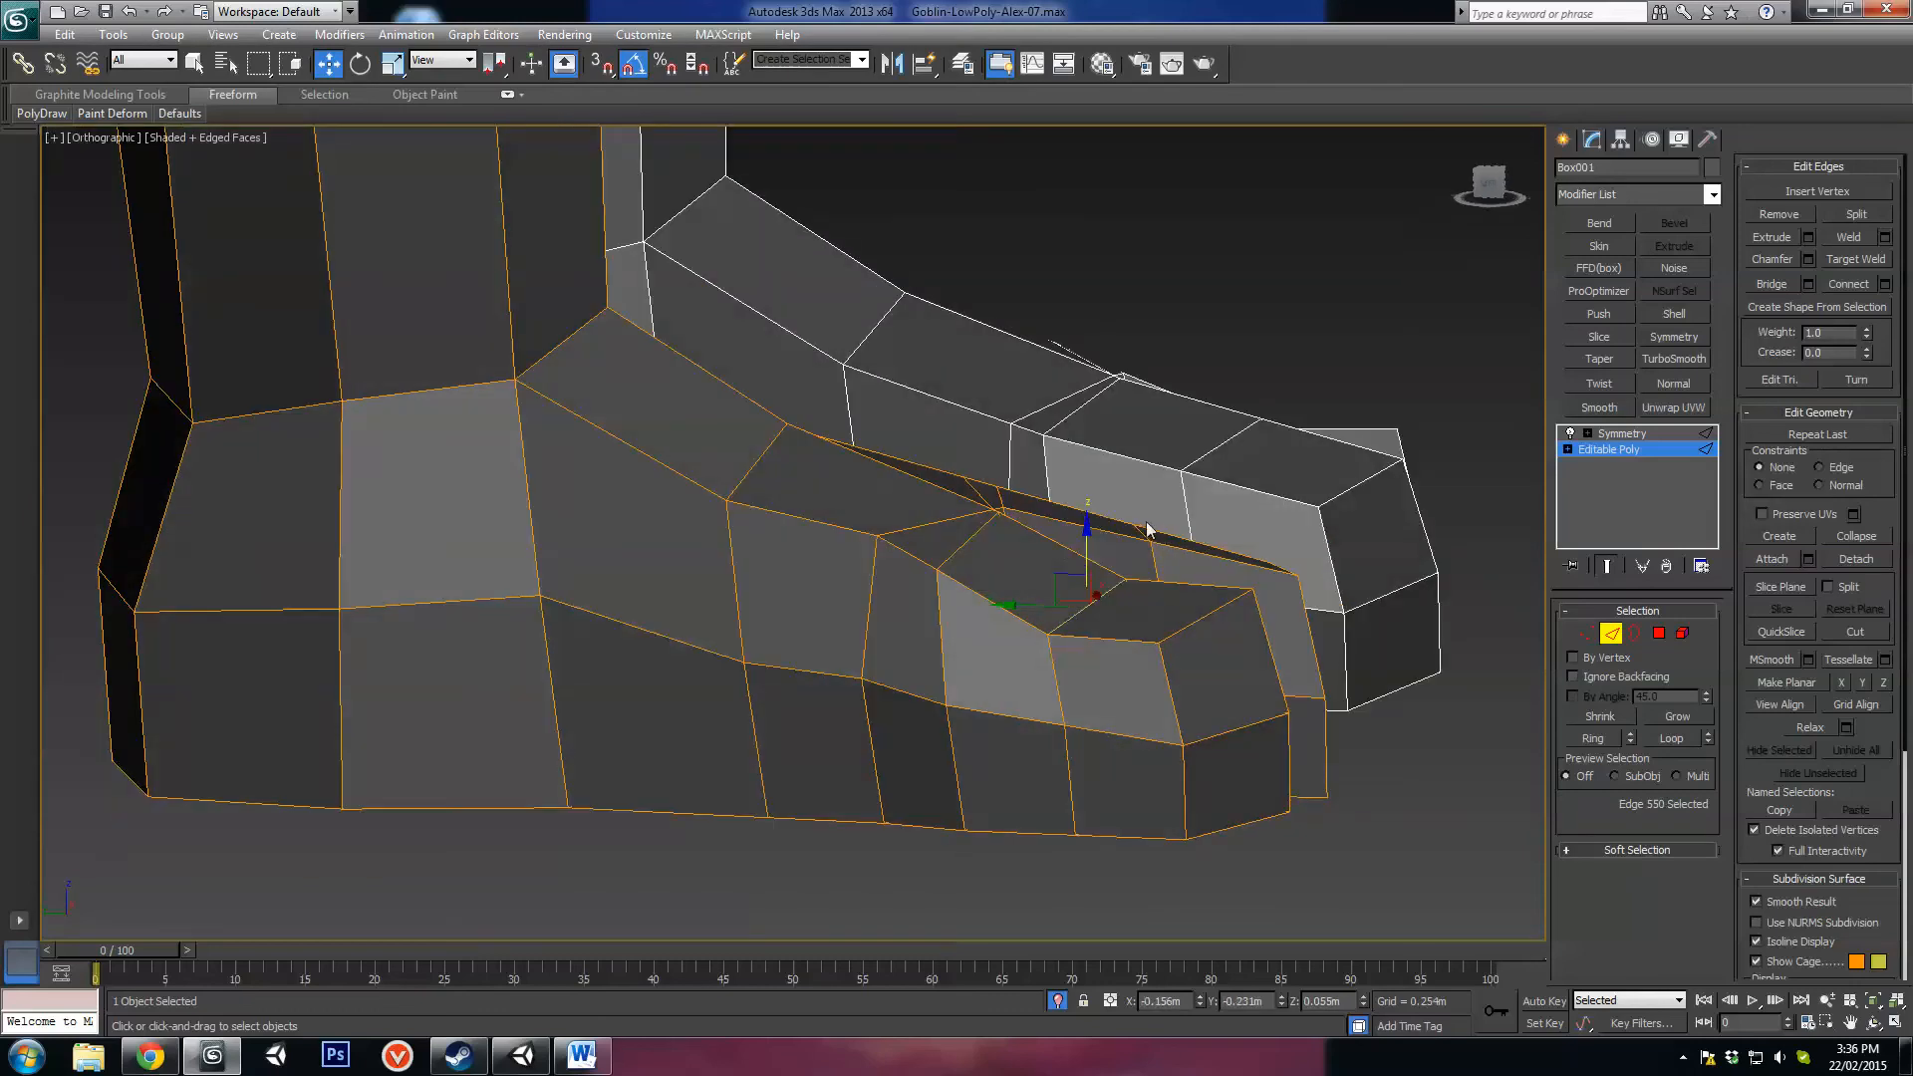
left_click(1142, 532)
left_click_drag(1141, 505, 1141, 535)
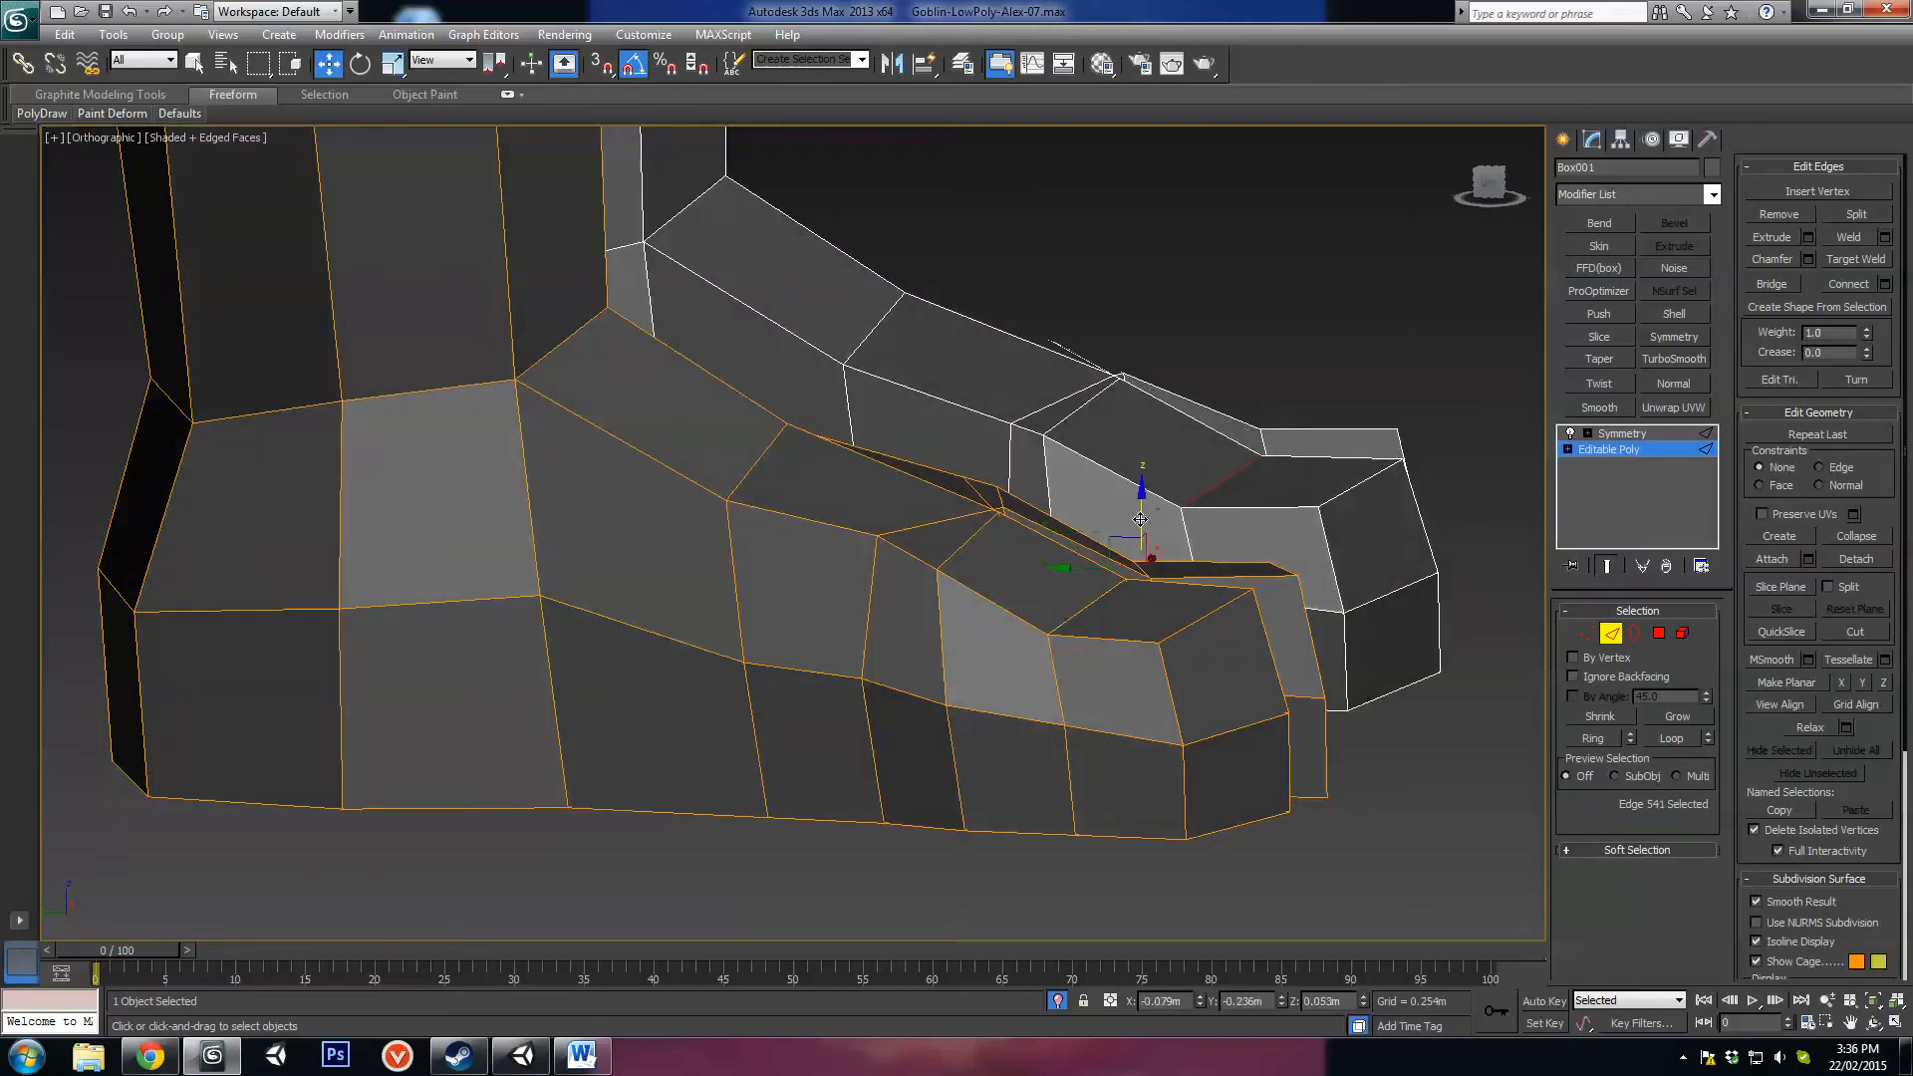
middle_click_drag(1139, 538, 1045, 808, "alt")
Step: Widen the base of the toe gap by moving the lower inner vertices of both toes apart
key("1")
left_click(1000, 824)
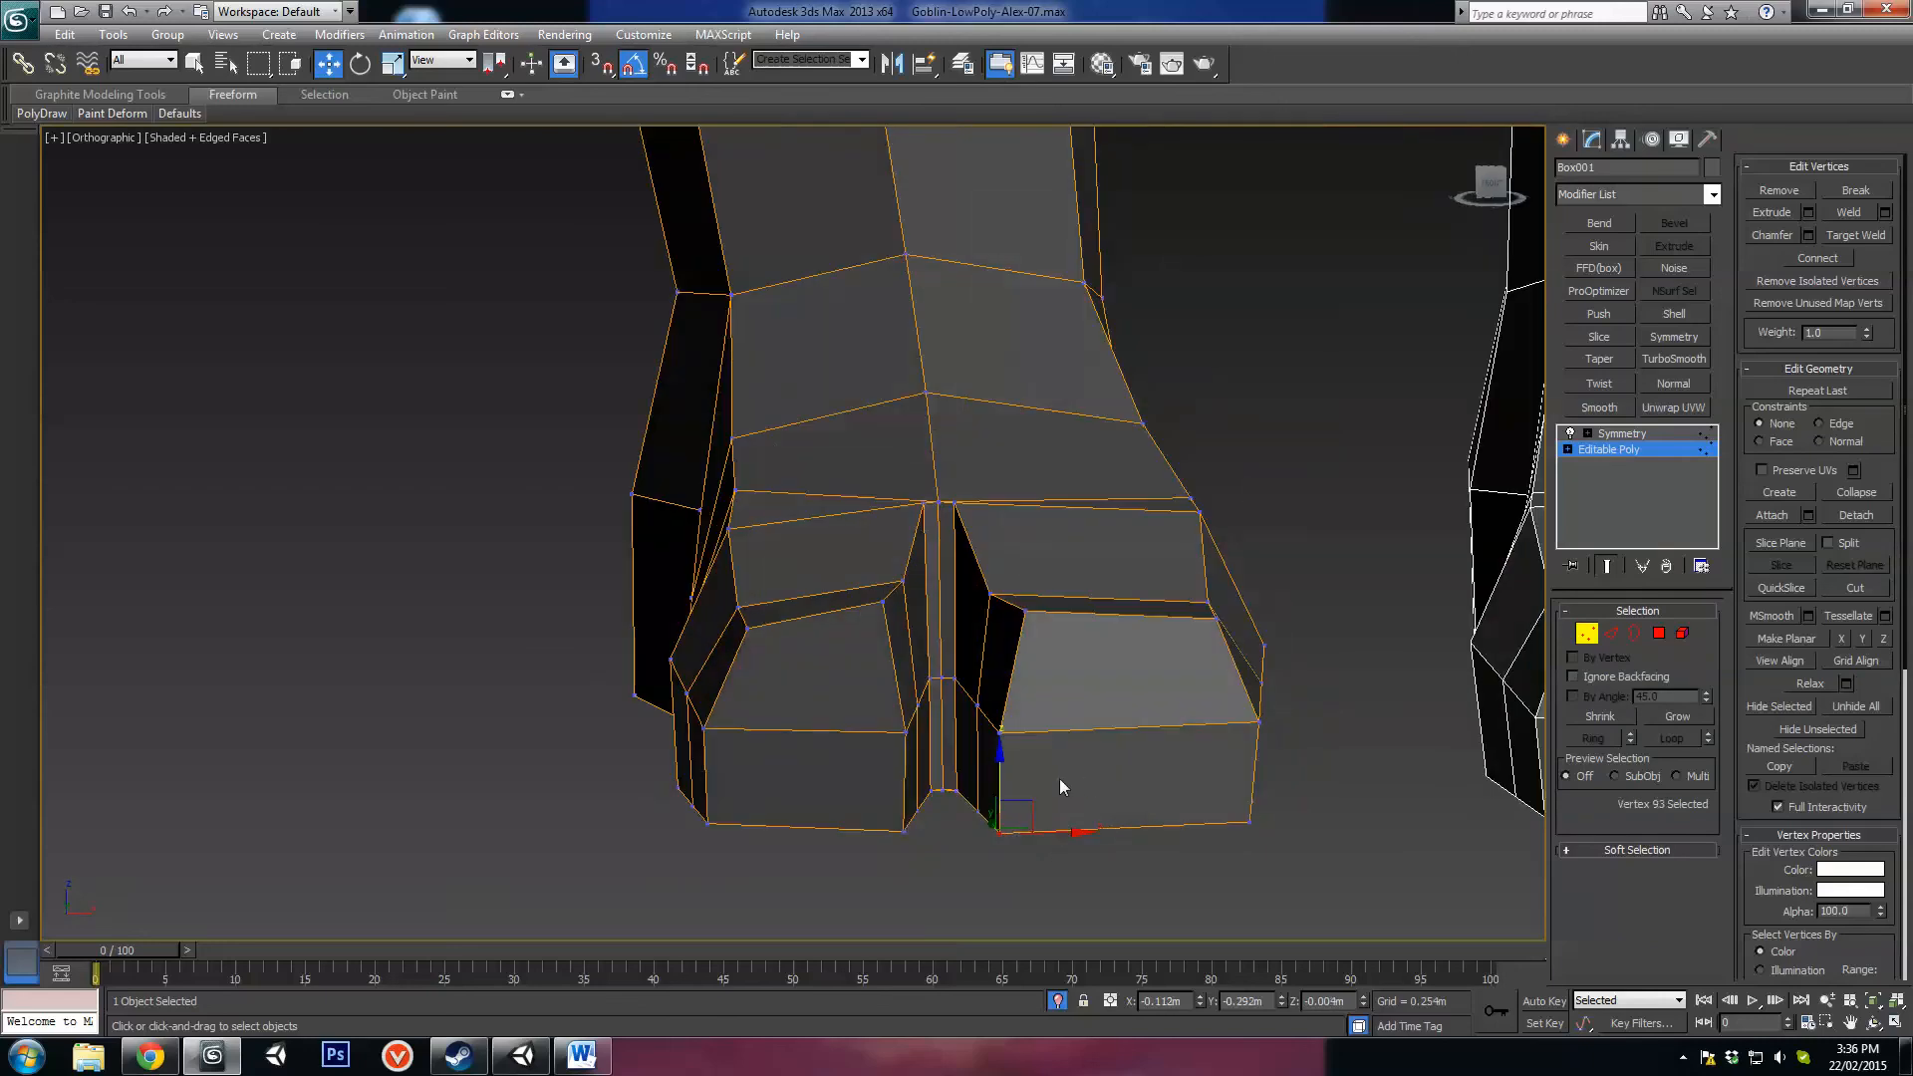
left_click_drag(960, 846, 1058, 814)
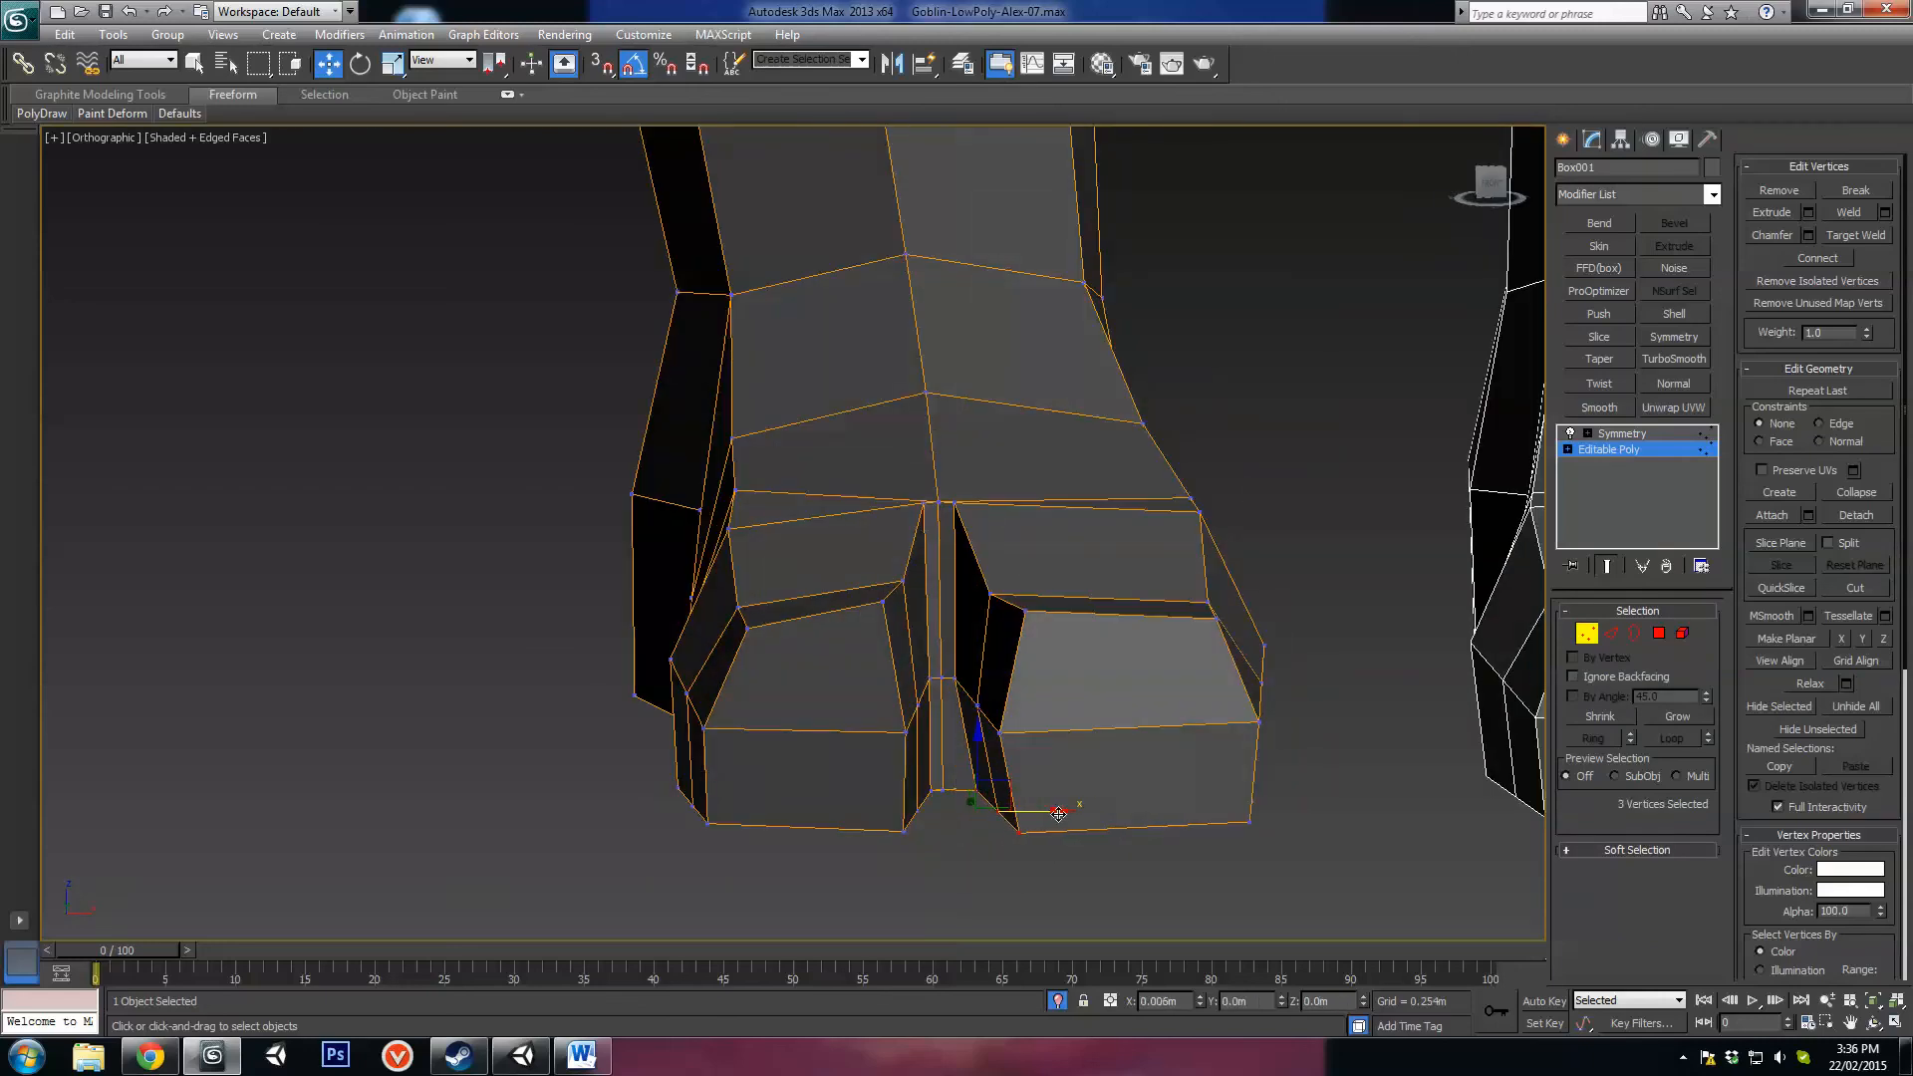
left_click(933, 790)
left_click(916, 811, "ctrl")
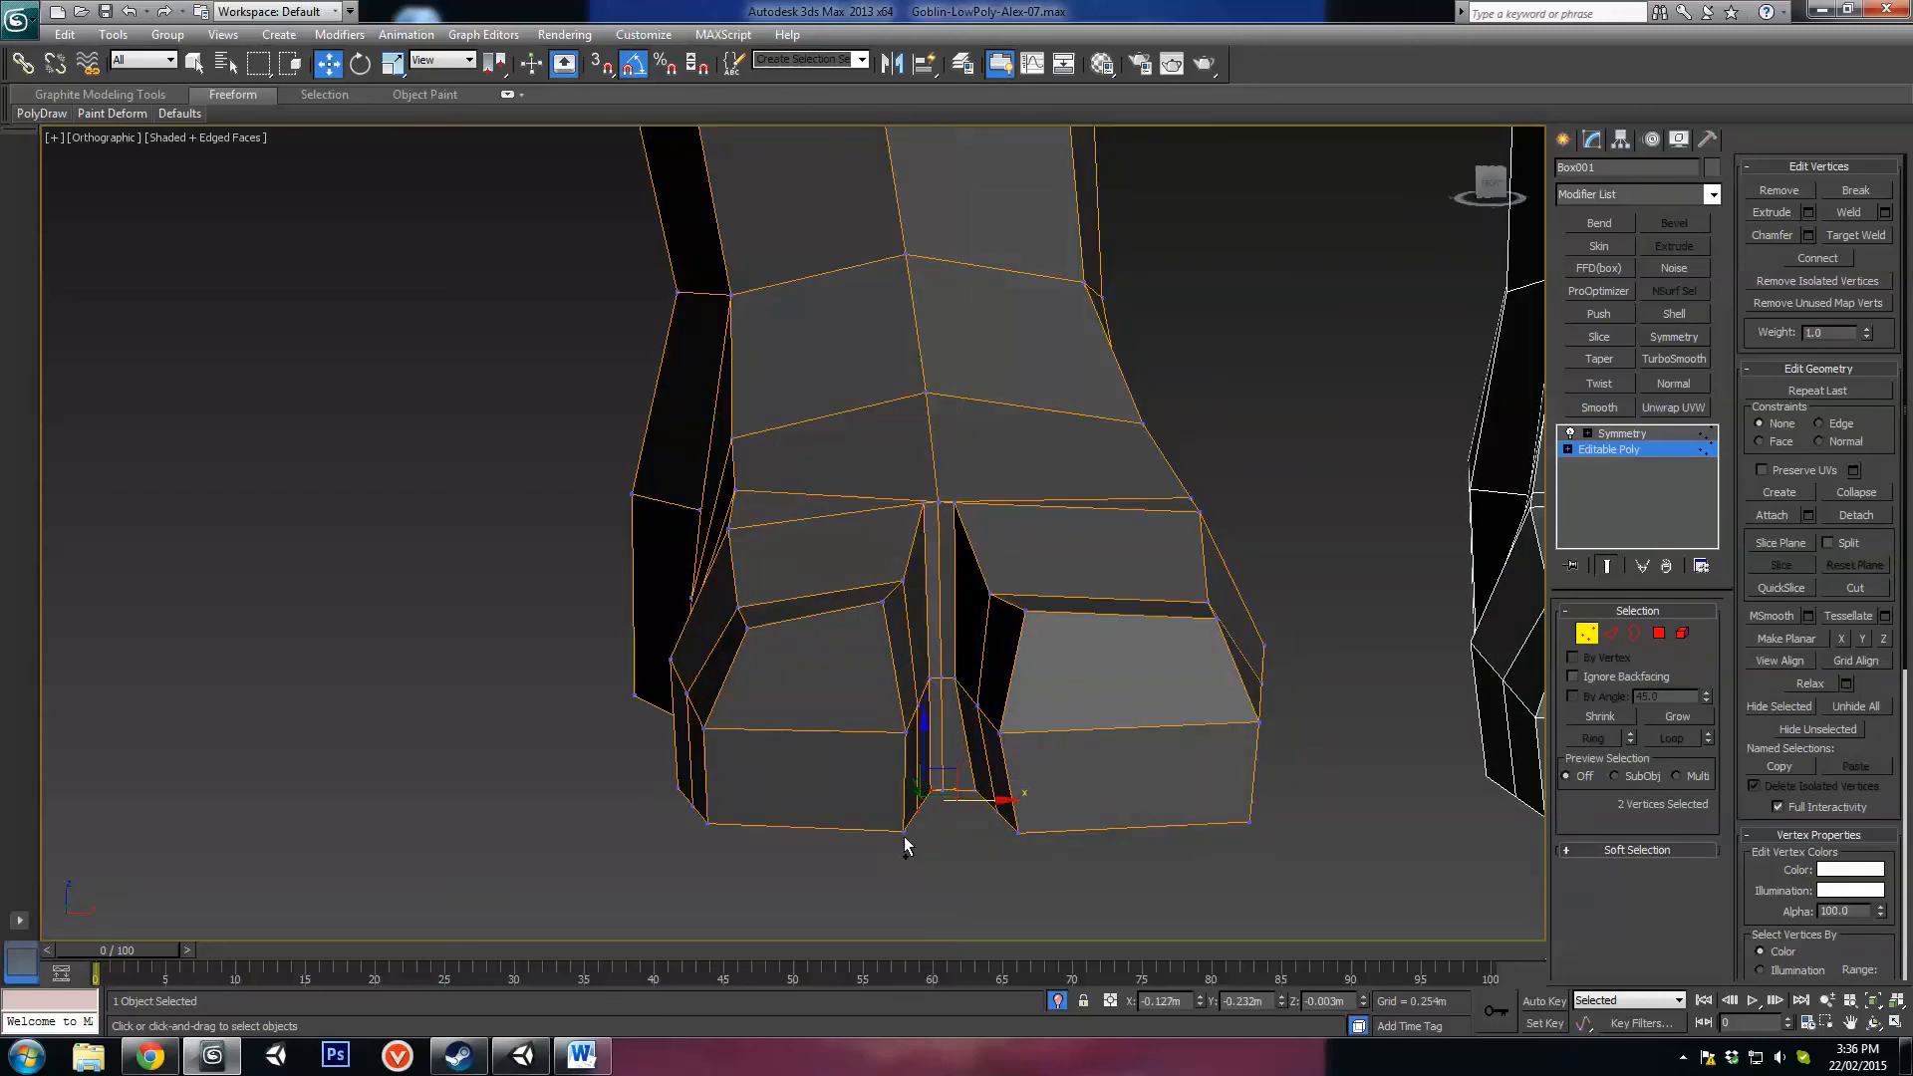
left_click(905, 833, "ctrl")
left_click_drag(961, 812, 939, 812)
Step: Move the four lower front vertices of the toe tips slightly back toward the heel
middle_click_drag(946, 817, 1060, 550, "alt")
key("F3")
left_click_drag(1074, 538, 923, 626)
middle_click_drag(923, 626, 946, 590, "alt")
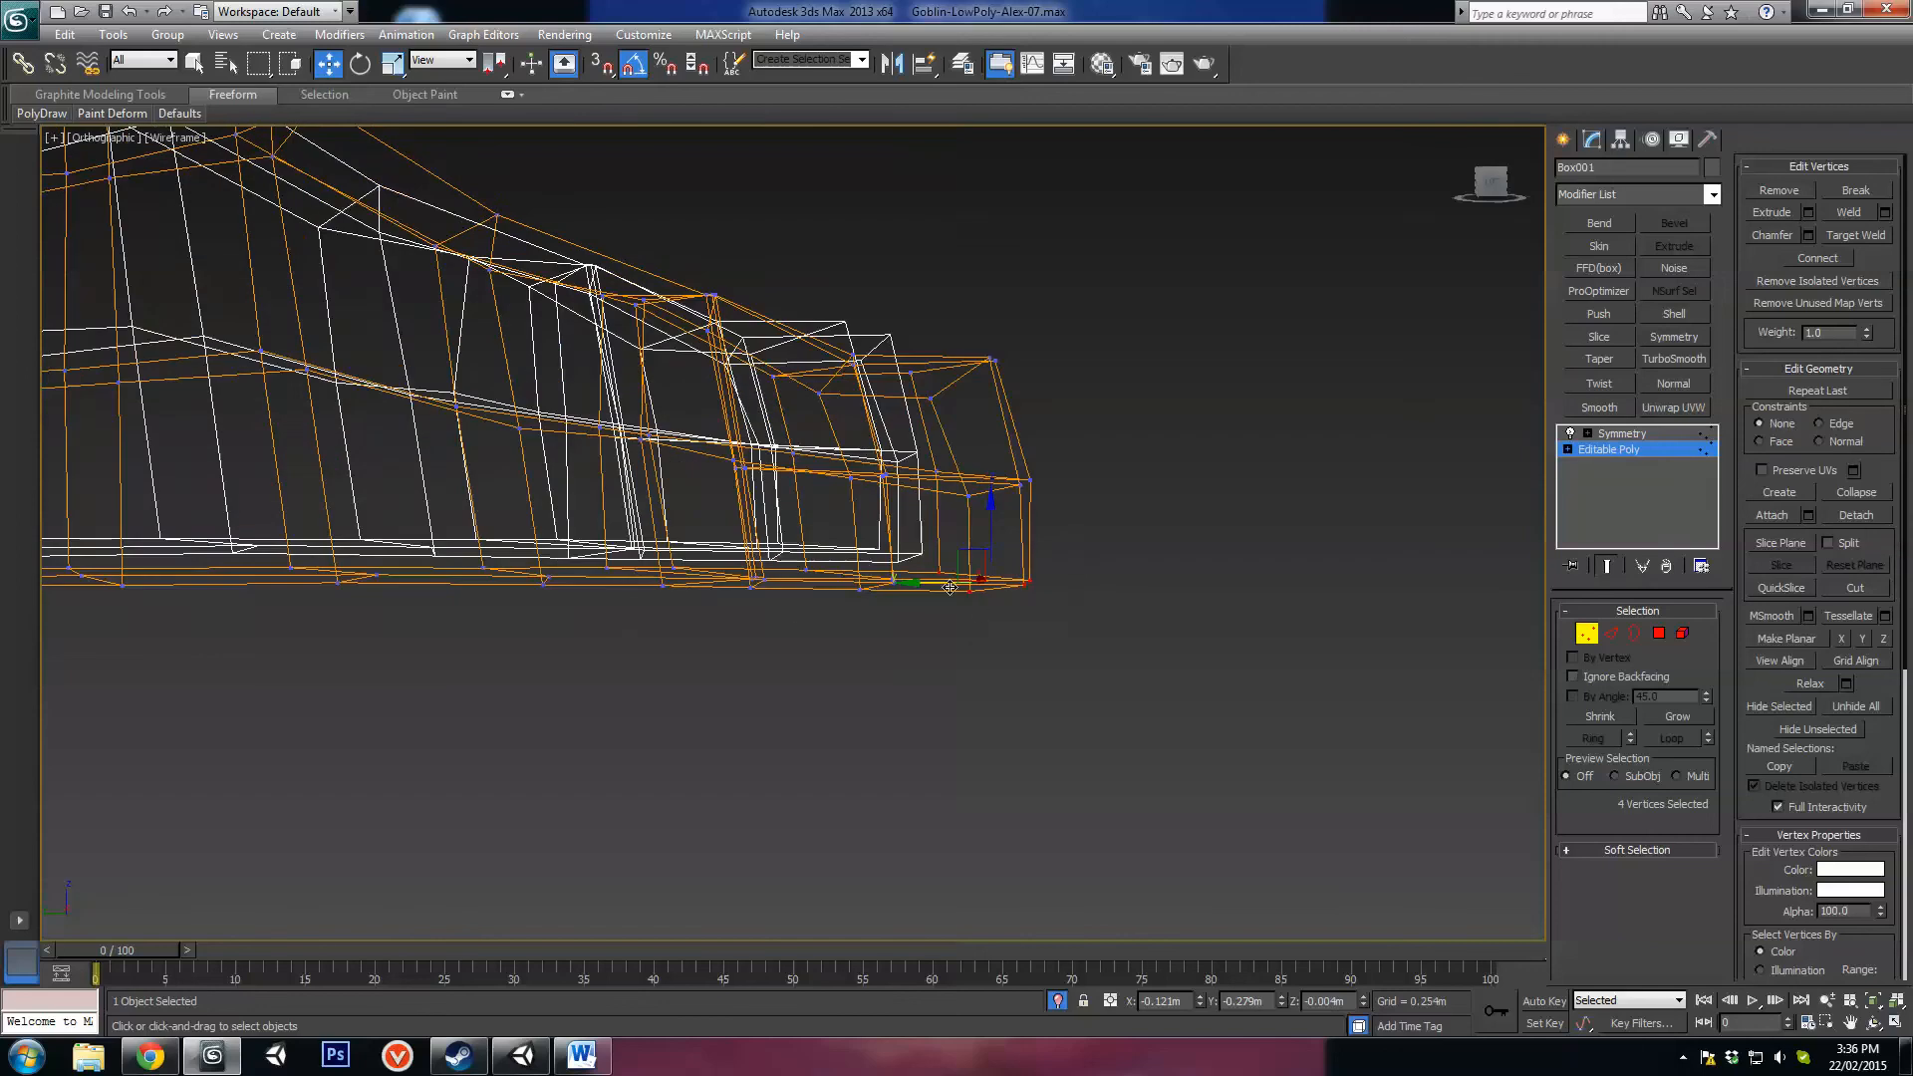
key("F3")
left_click_drag(950, 588, 916, 590)
Step: Lengthen the big toe by moving its tip and middle loop vertices forward
middle_click_drag(1060, 597, 1321, 472, "alt")
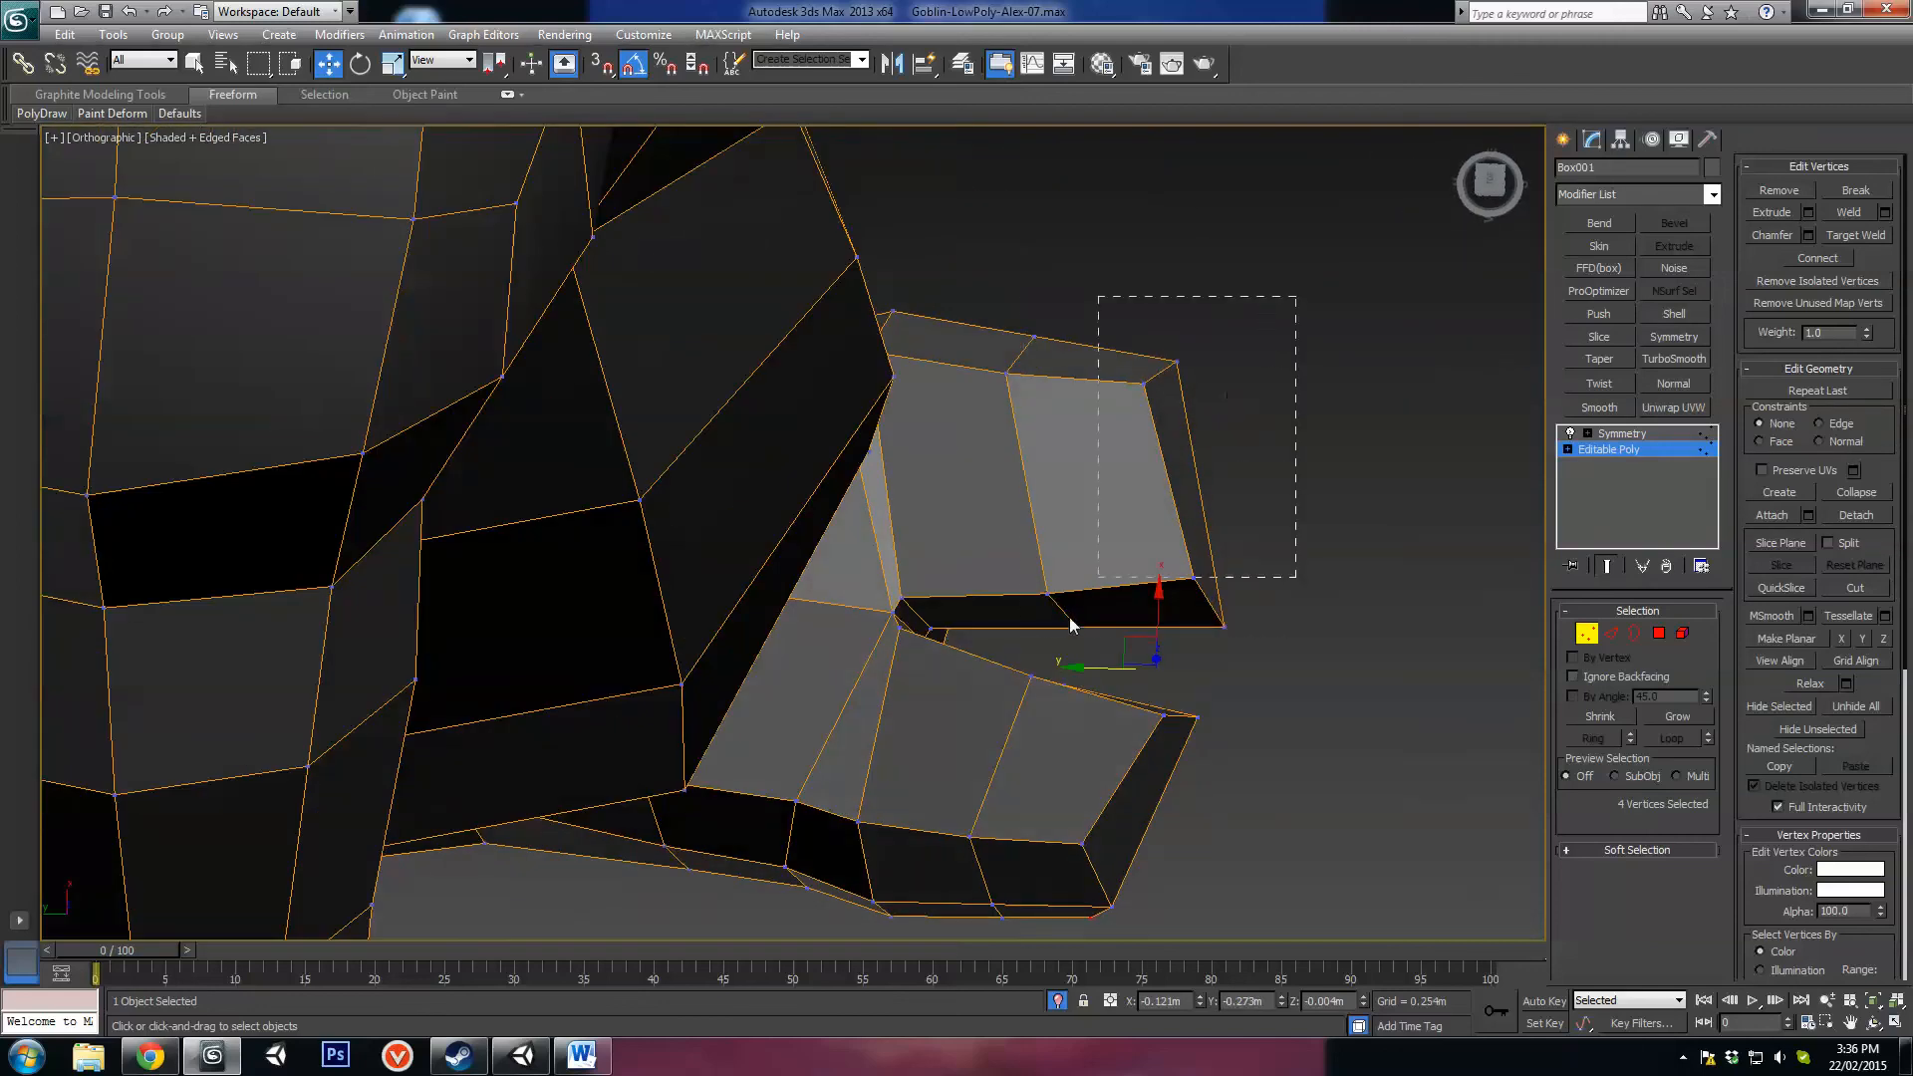
left_click_drag(996, 649, 997, 646)
left_click_drag(1096, 458, 1148, 457)
Step: Round the big toe's outline from above by repositioning its inner and outer tip vertices and the middle loop's outer vertices
left_click_drag(1317, 543, 1225, 658)
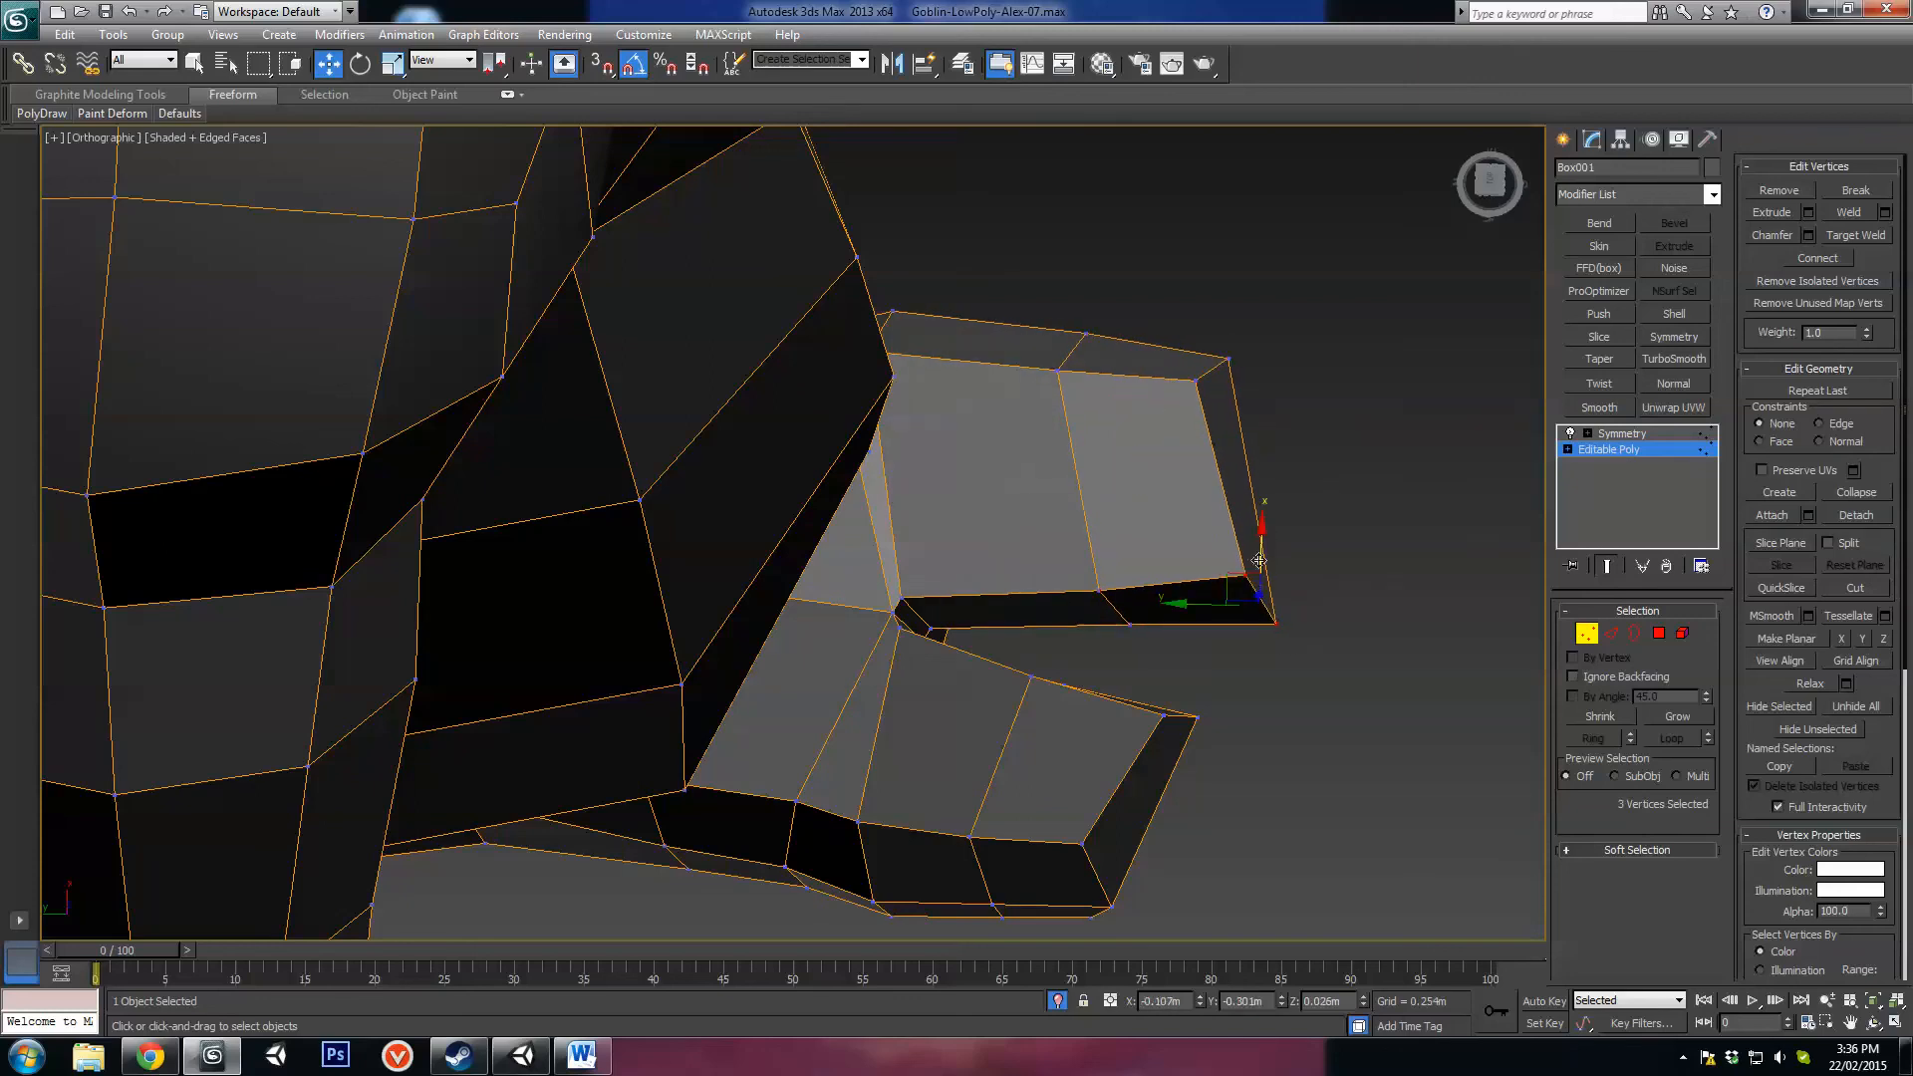
left_click_drag(1244, 573, 1232, 573)
left_click_drag(1267, 332, 1136, 425)
left_click_drag(1198, 342, 1180, 348)
left_click_drag(1103, 278, 1032, 408)
left_click_drag(1058, 327, 1001, 310)
left_click_drag(1313, 531, 1208, 648)
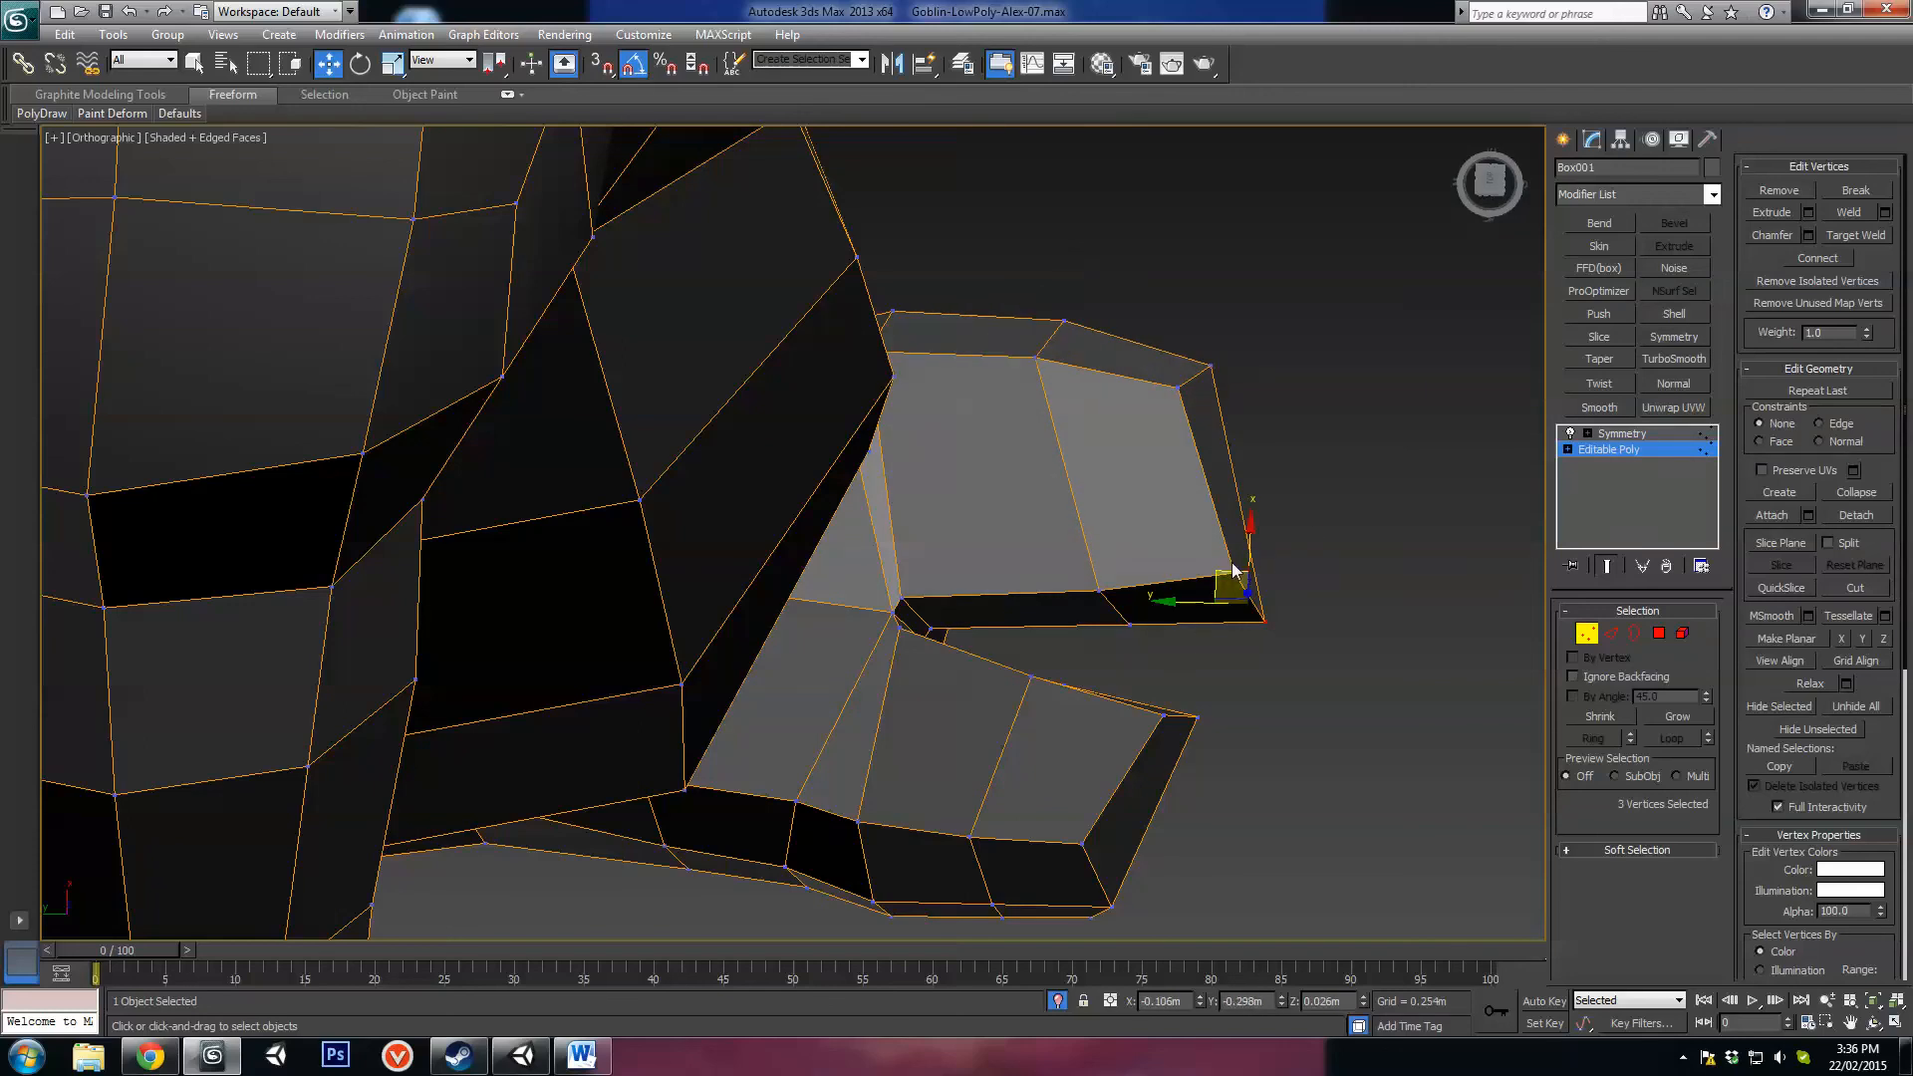
left_click_drag(1221, 569, 1212, 561)
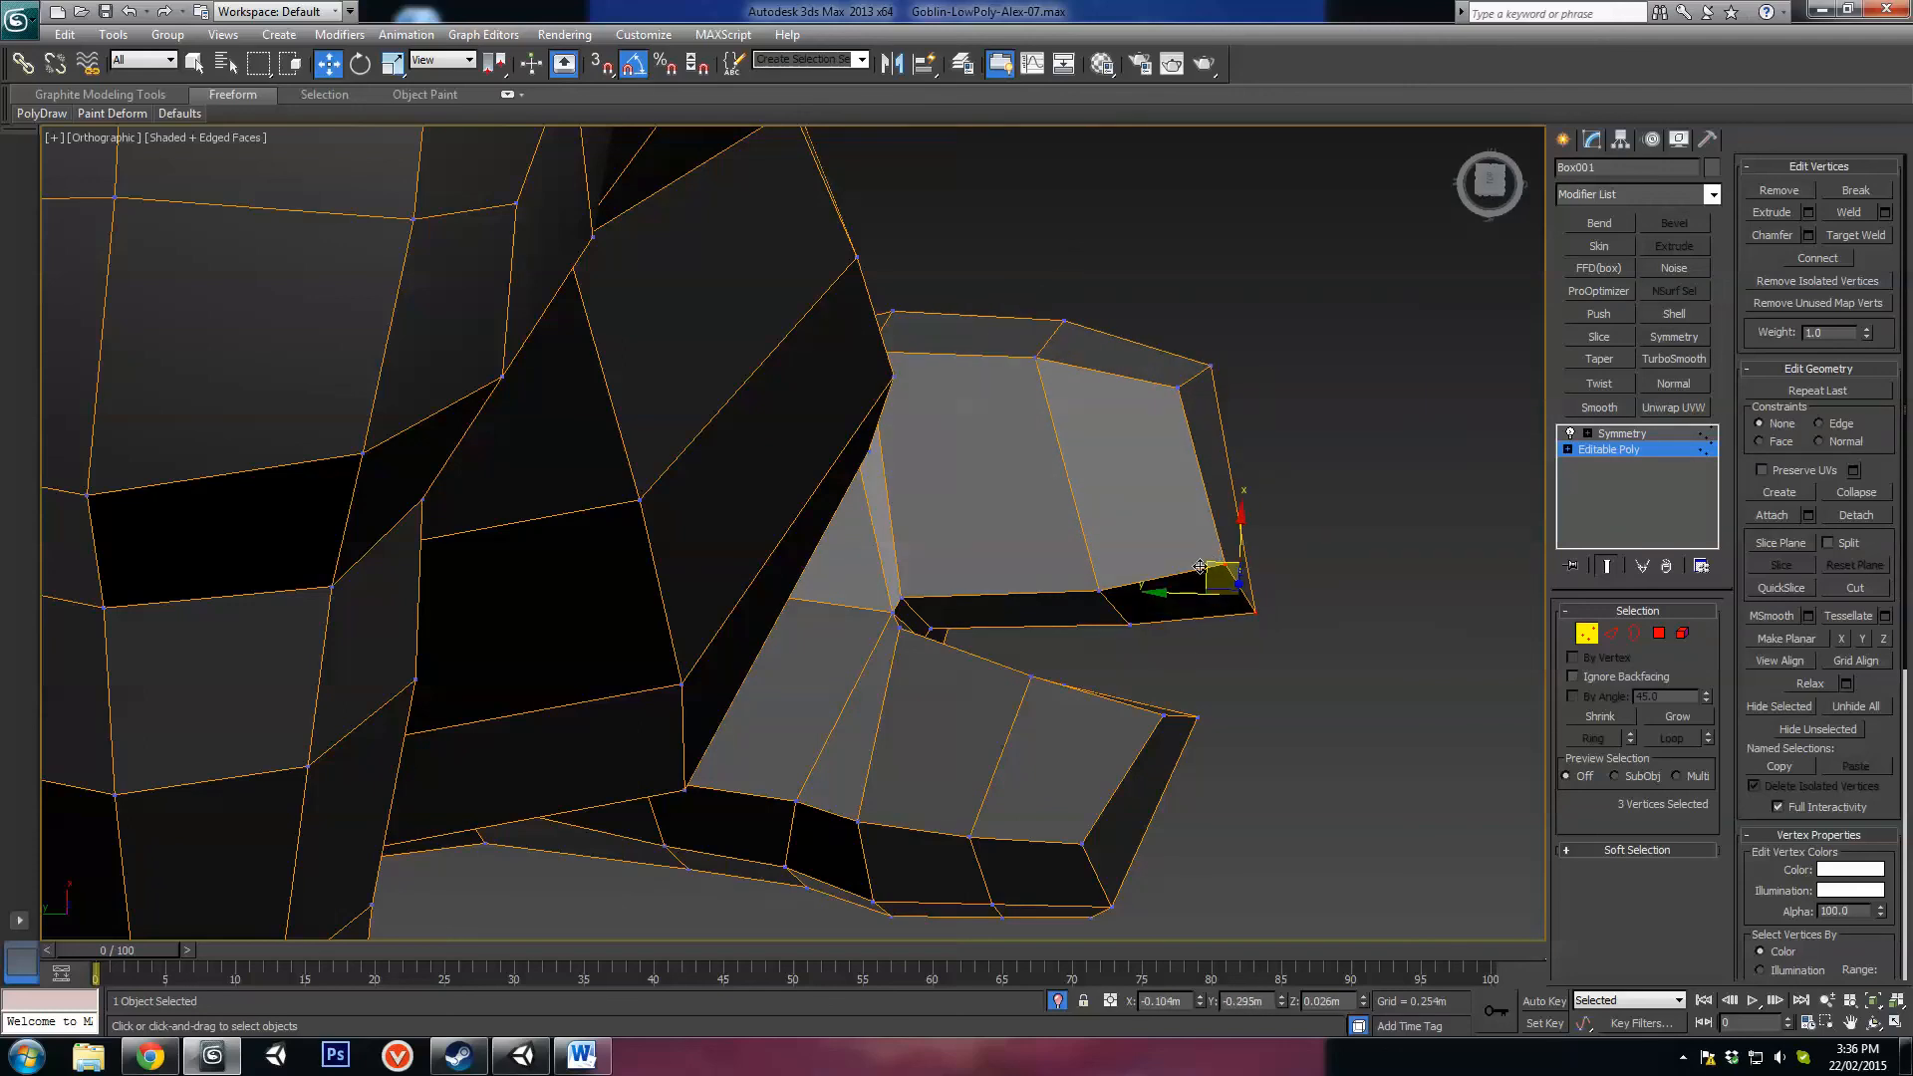
Step: Shift the small toe's front tip vertices slightly back toward the heel
middle_click_drag(1240, 719, 1272, 648)
left_click_drag(1258, 619, 1171, 636)
middle_click_drag(1146, 692, 1269, 637, "alt")
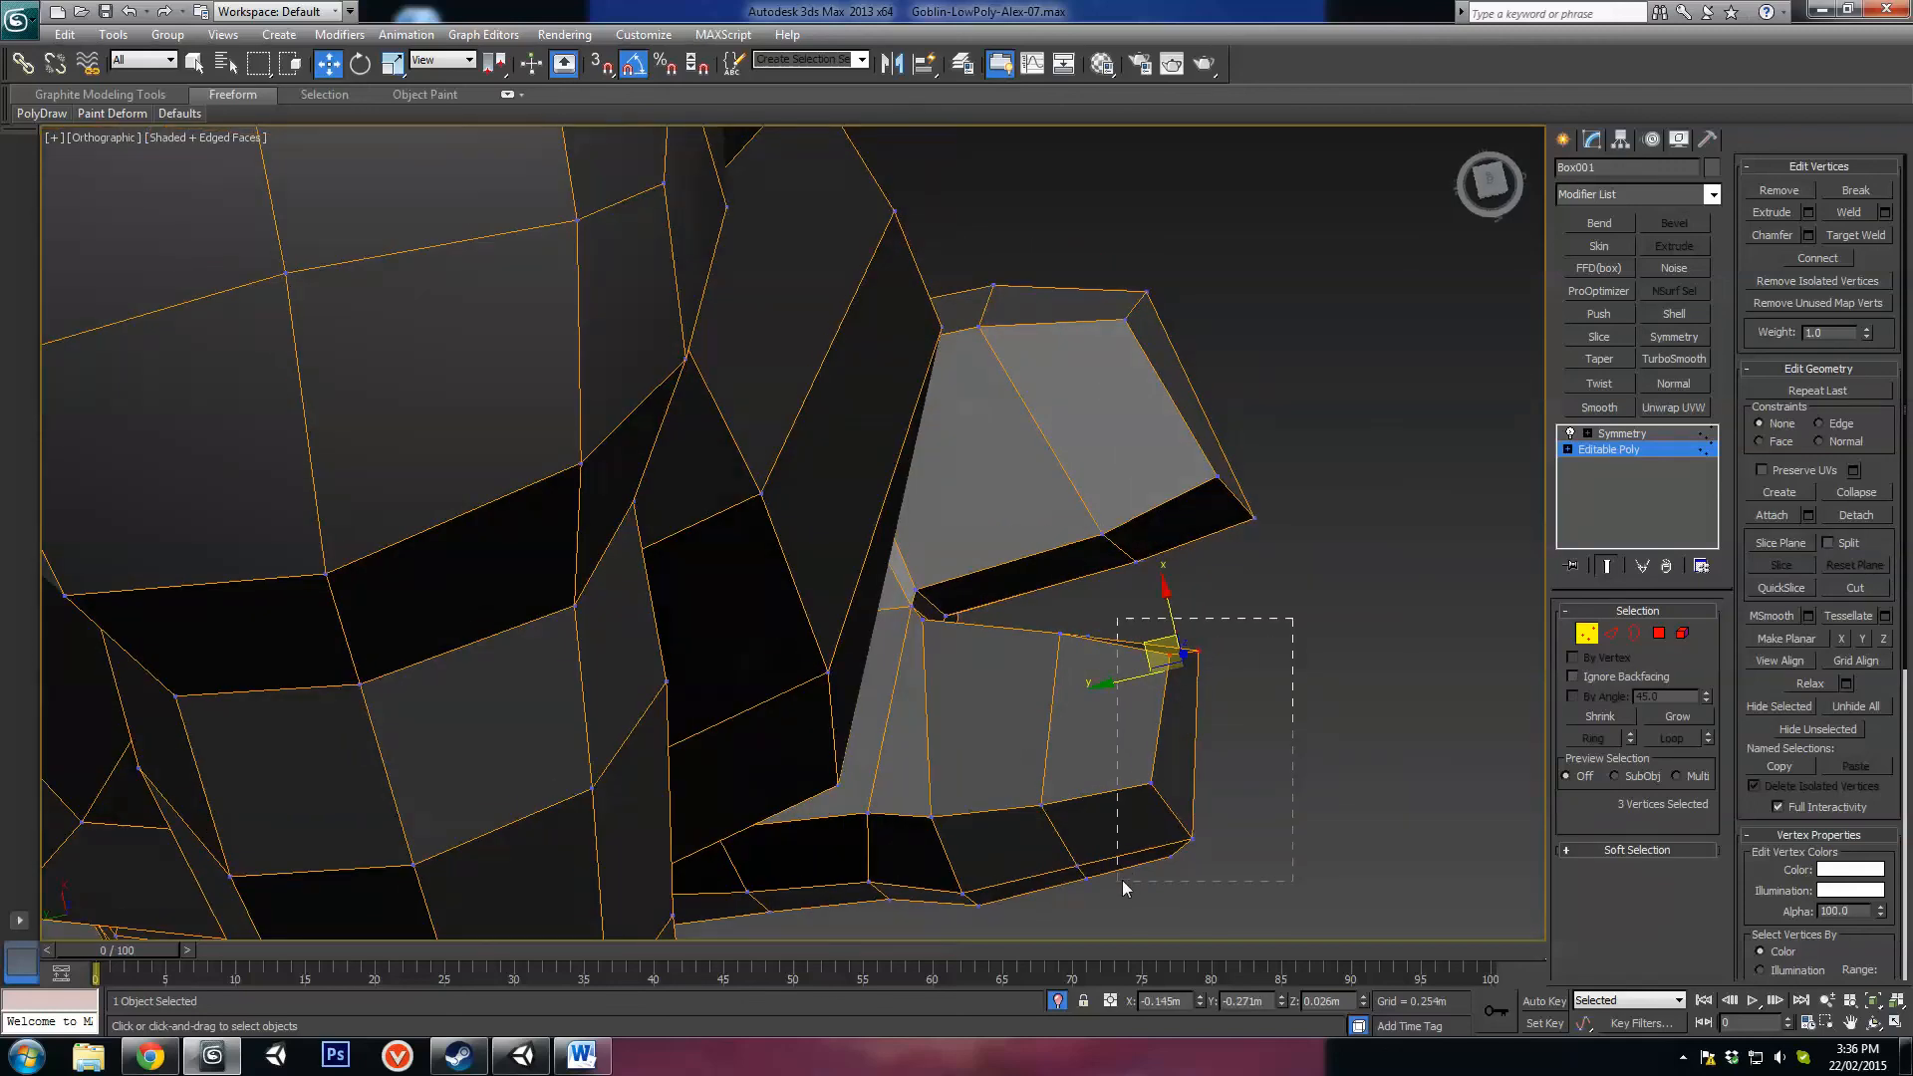
left_click_drag(1122, 881, 1132, 877)
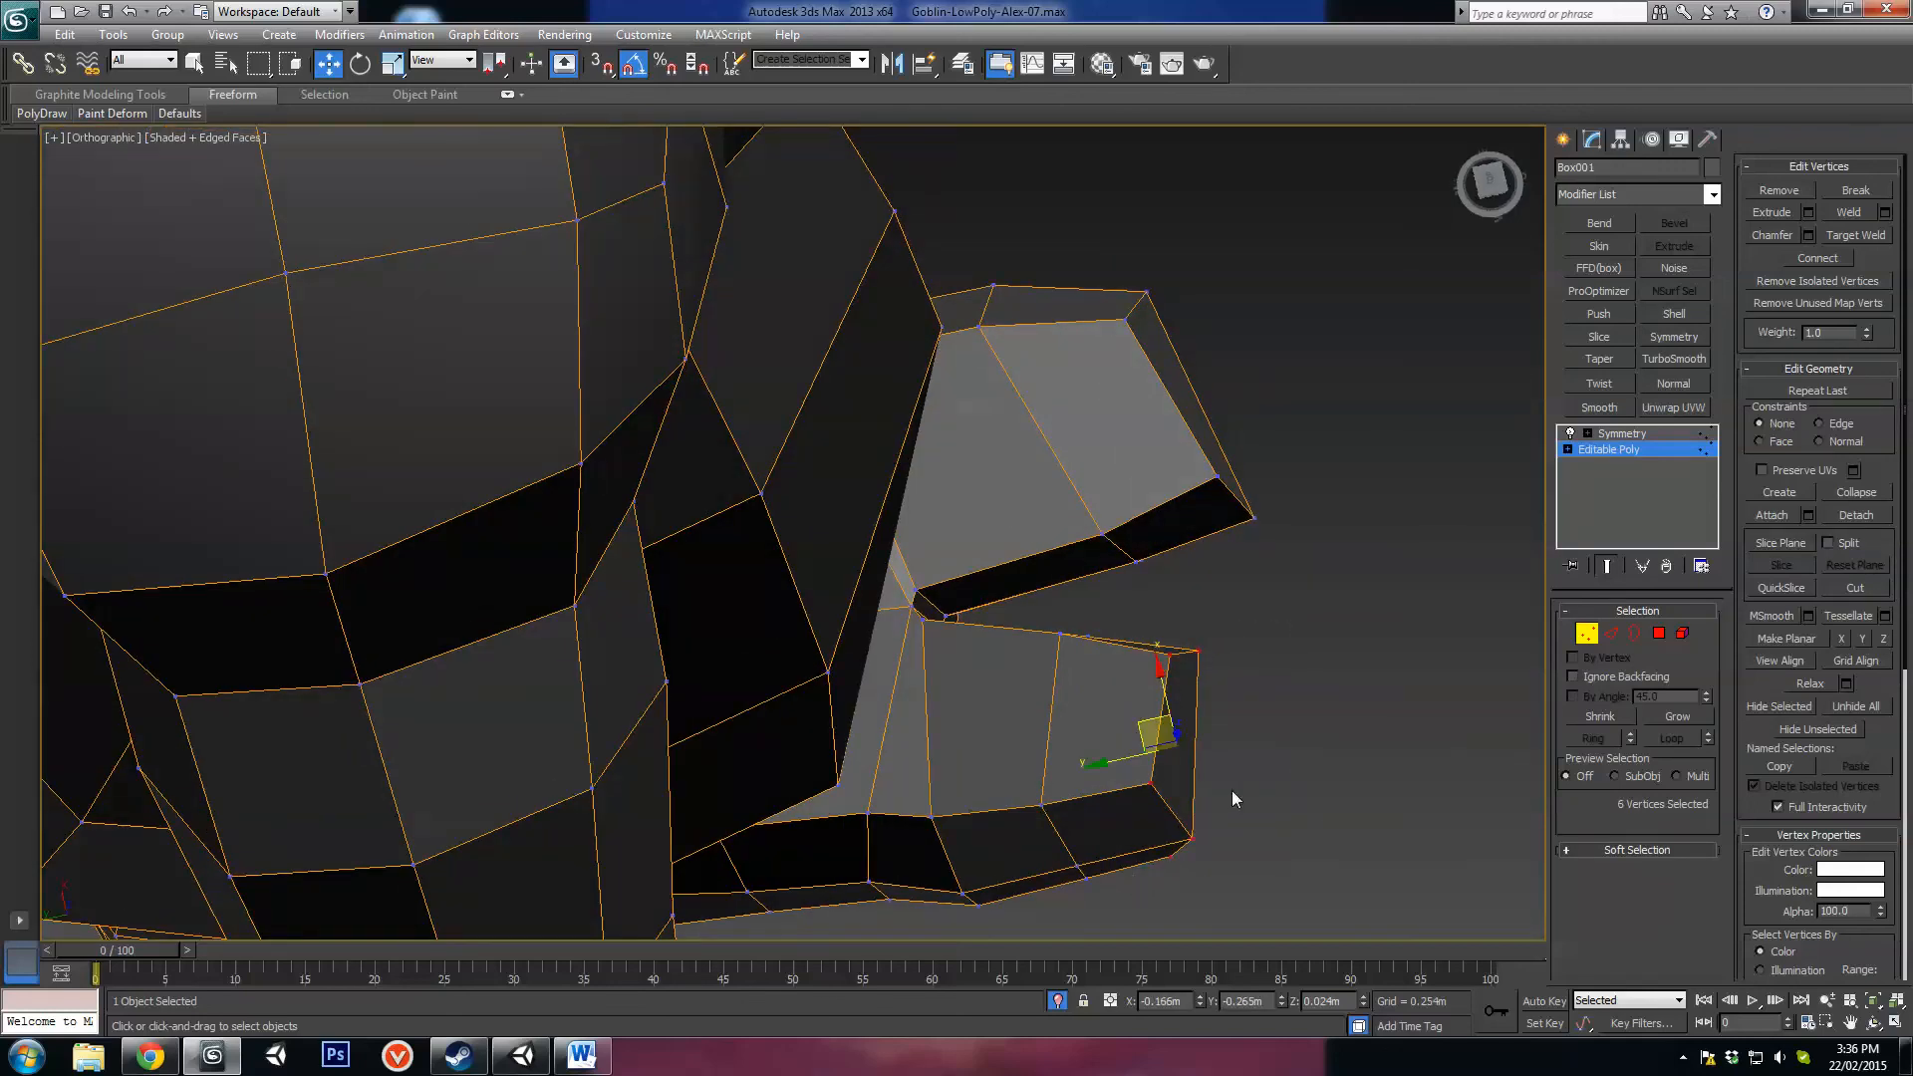
scroll(1231, 791, "down", 5)
middle_click_drag(1276, 737, 1112, 494)
scroll(1112, 494, "down", 1)
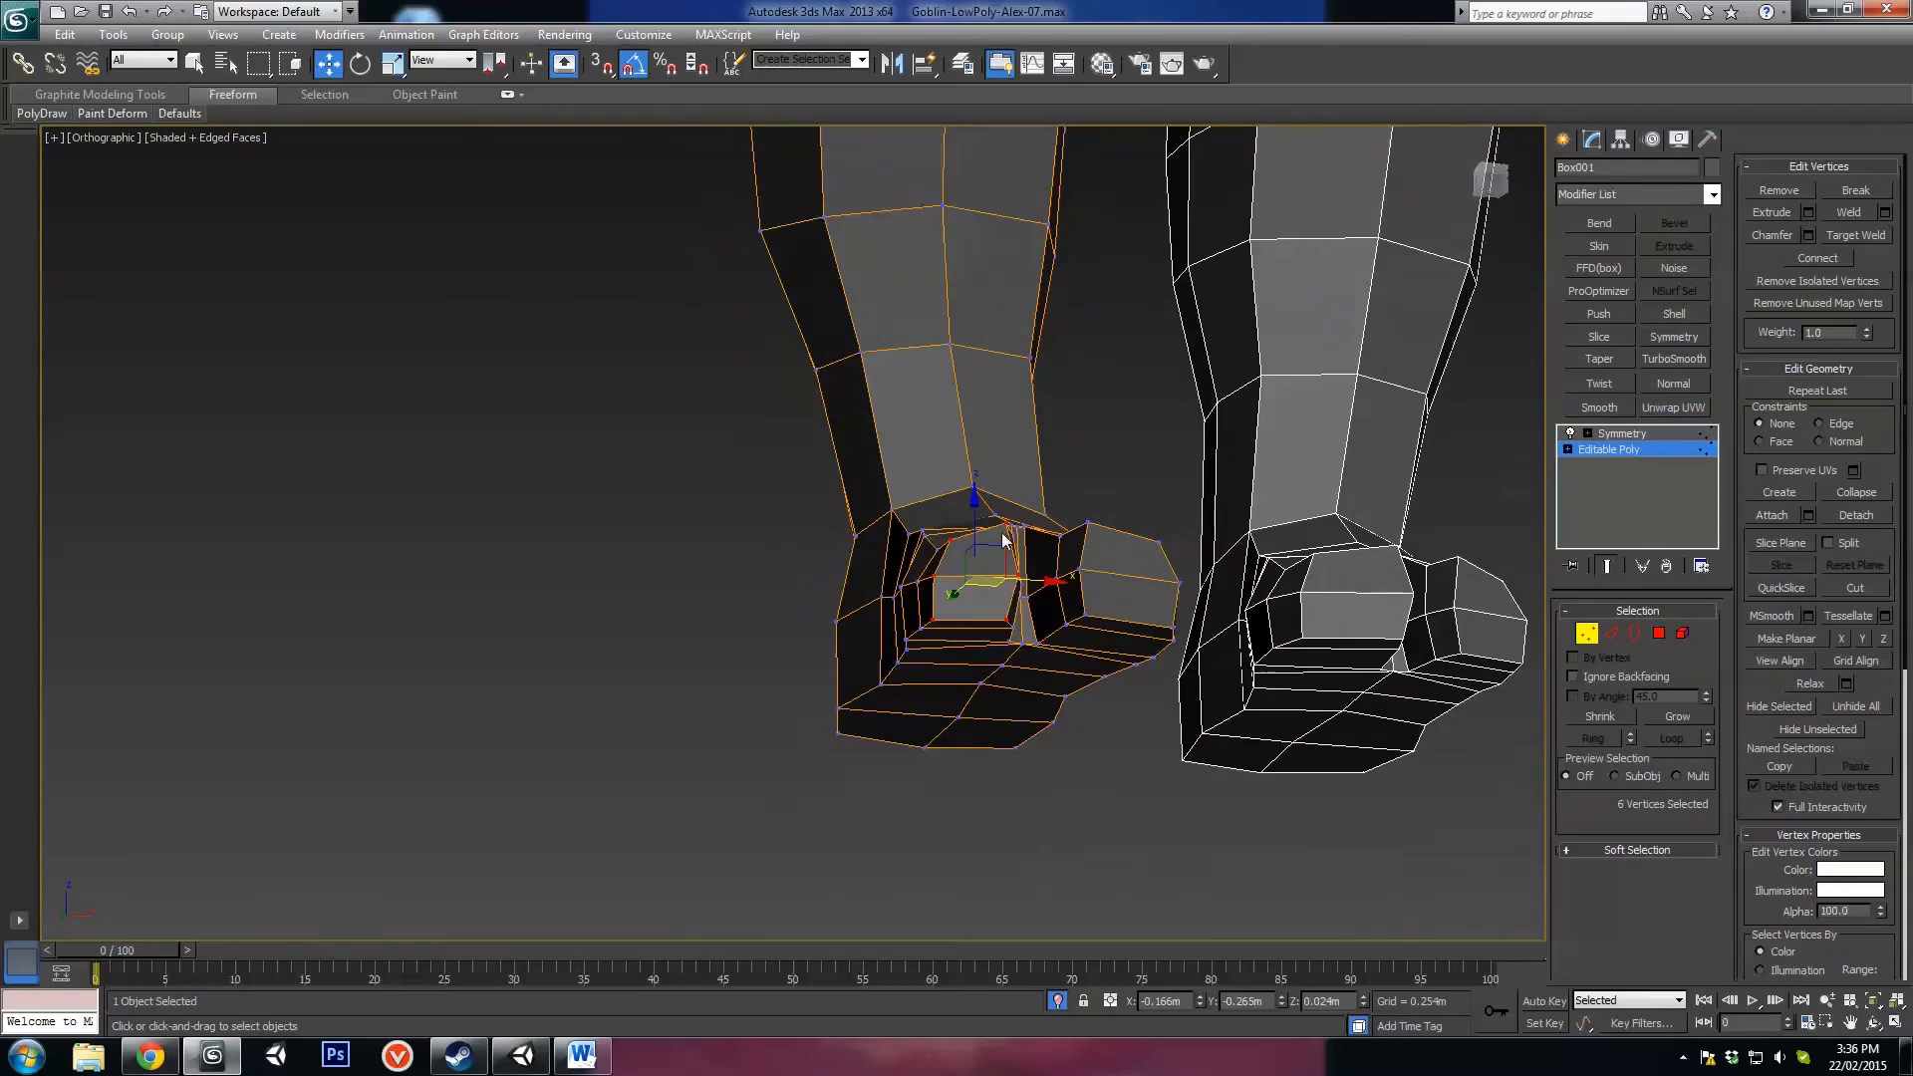
Step: Lower the small toe's inner top front vertex and adjust the outer top front vertex beside it
left_click(1004, 527)
middle_click_drag(1006, 528, 1063, 572, "alt")
scroll(1070, 570, "up", 5)
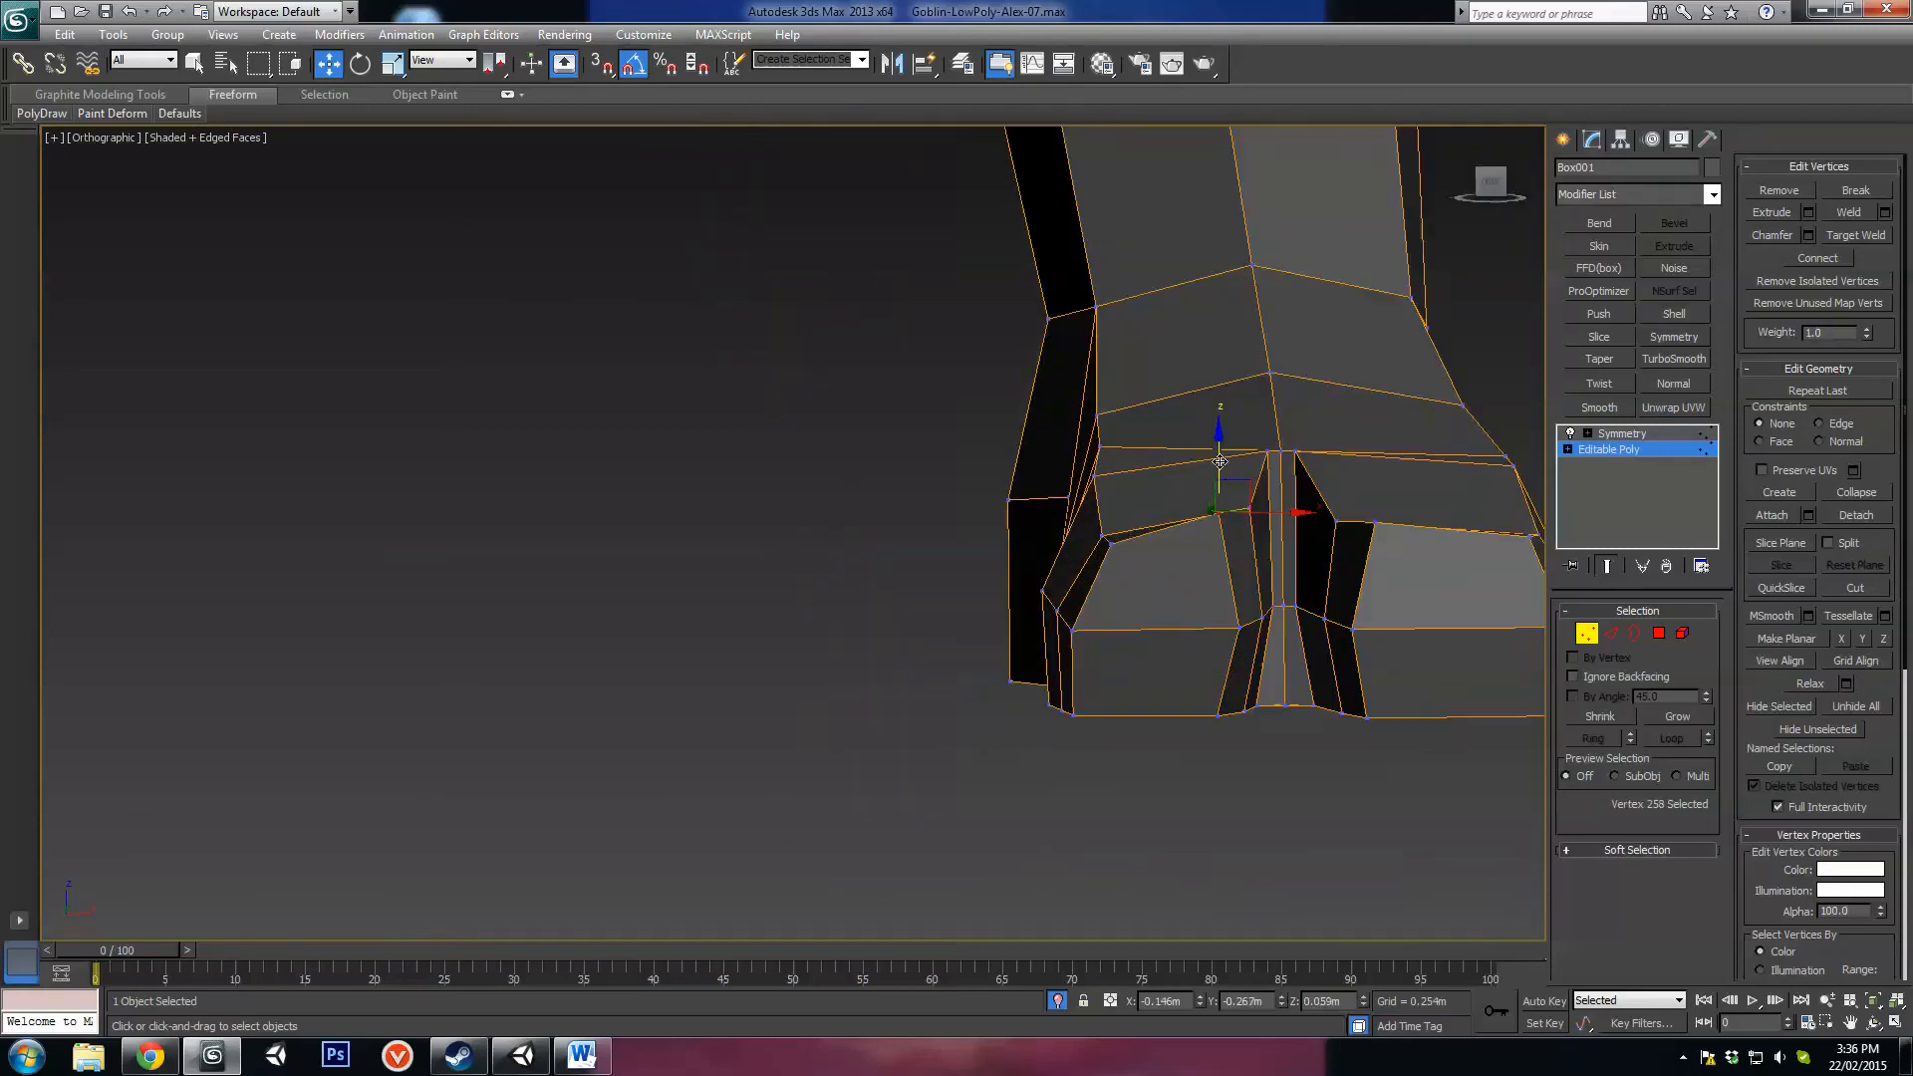
left_click_drag(1217, 463, 1217, 484)
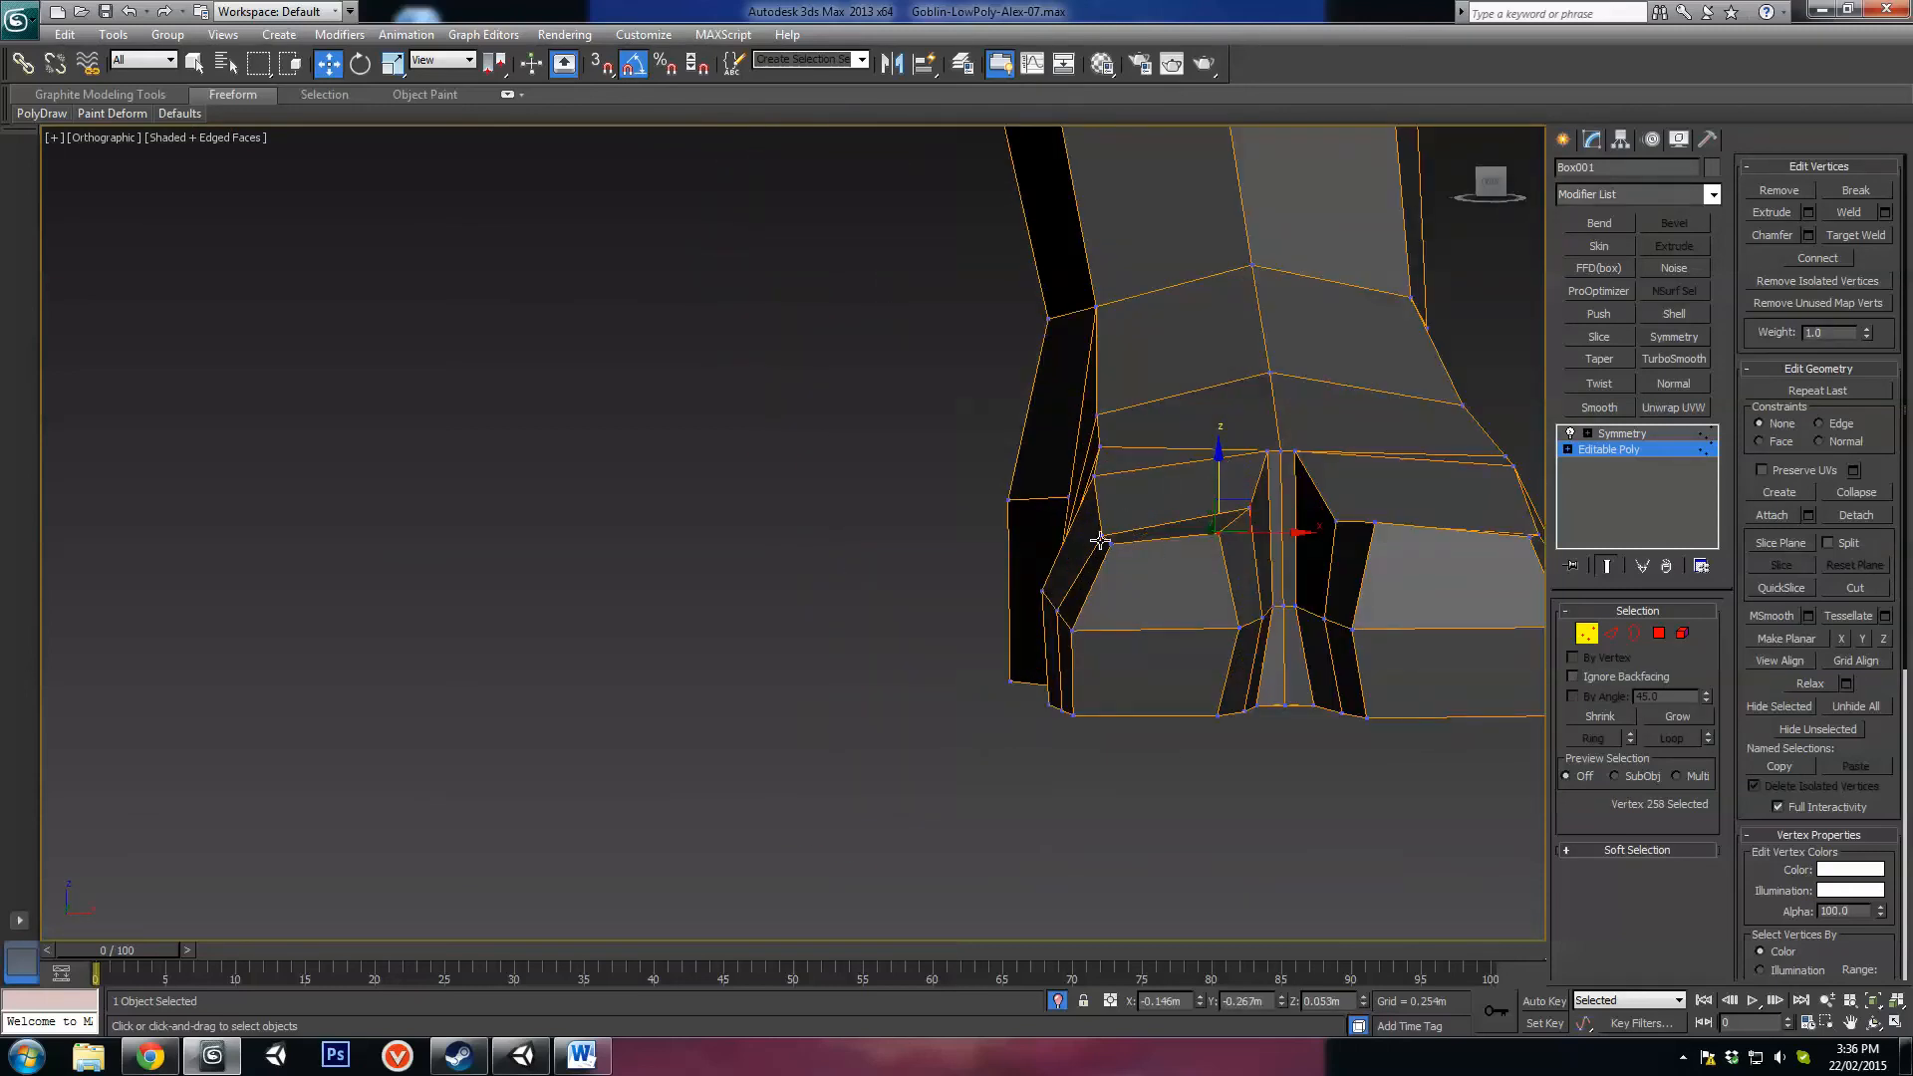
left_click(1100, 540)
middle_click_drag(1100, 540, 1112, 510, "alt")
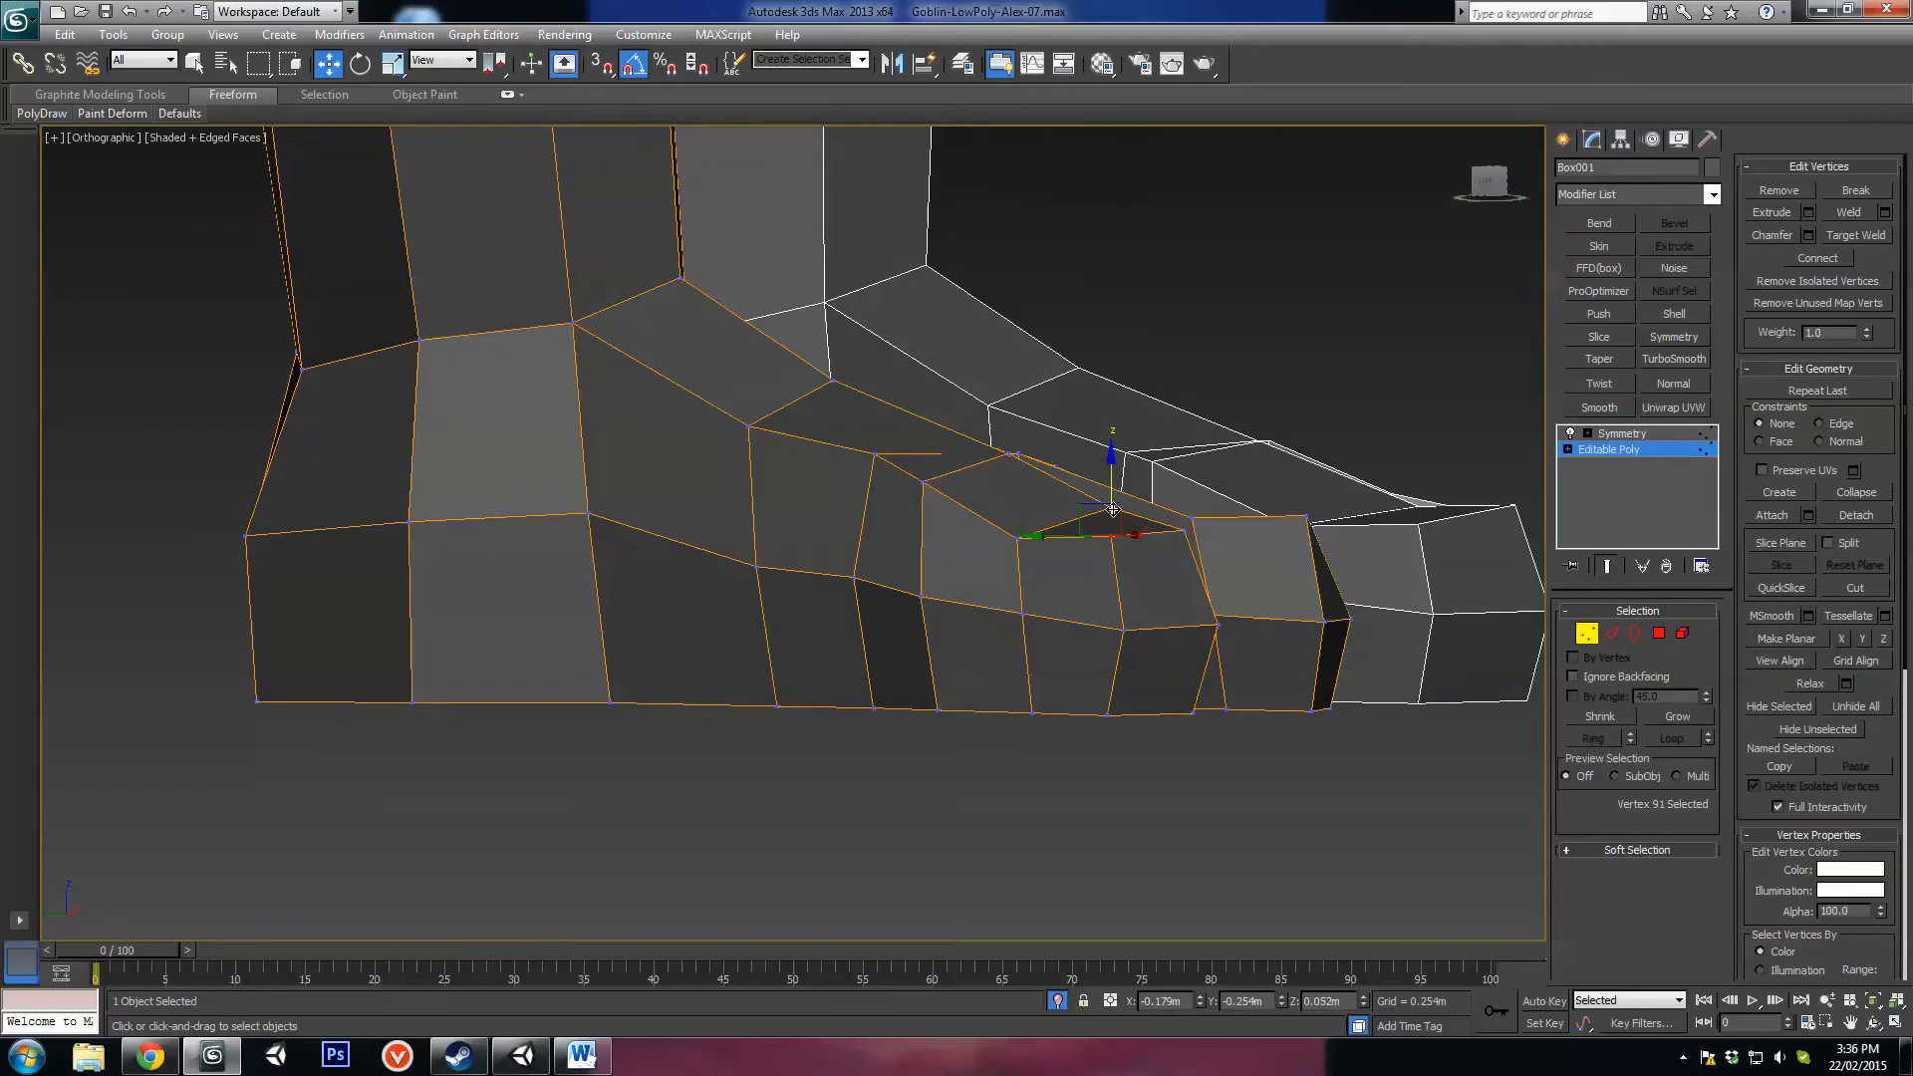
left_click_drag(1114, 479, 1107, 476)
middle_click_drag(1199, 558, 1327, 678, "alt")
Step: Leave vertex editing and examine the mirrored feet, soles and whole body from all sides
left_click(1587, 634)
key("F4")
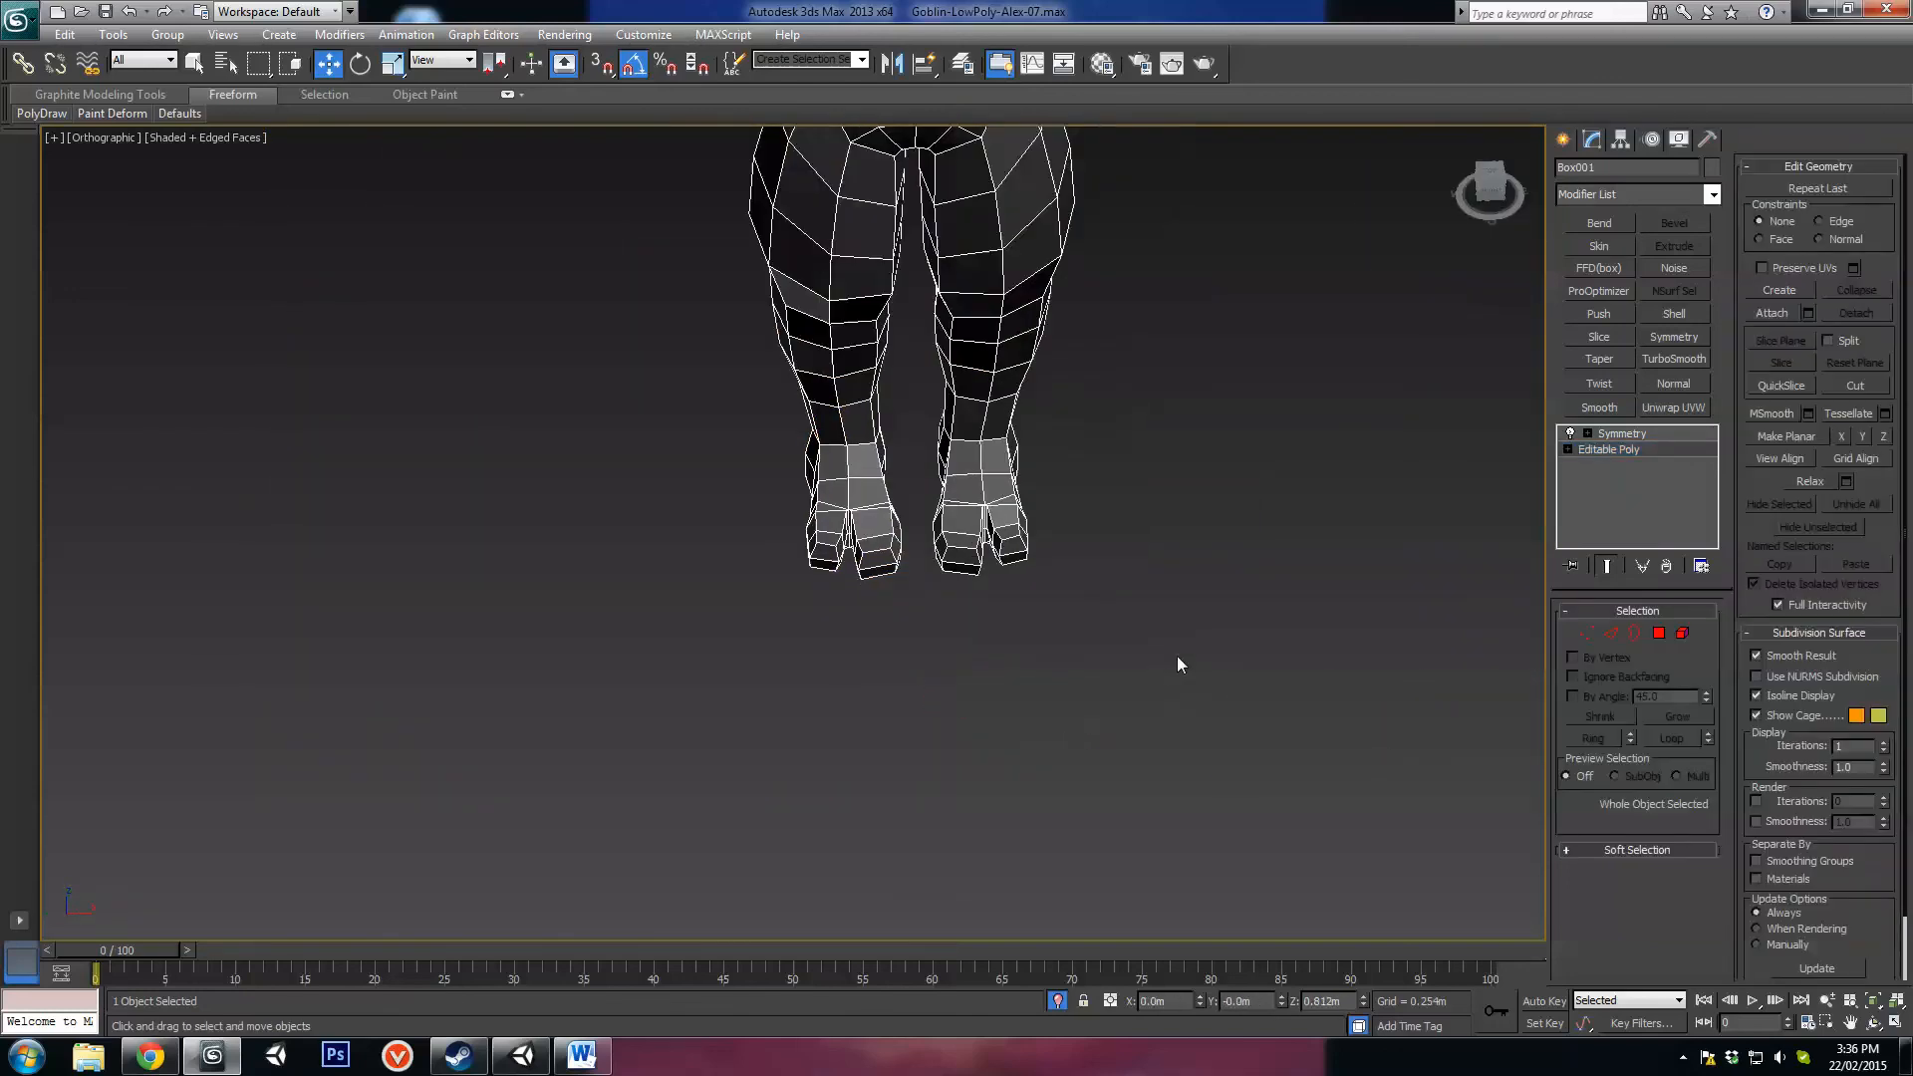
mouse_move(1179, 662)
middle_mouse_down("alt")
mouse_move(1029, 674)
mouse_move(1179, 661)
mouse_move(1114, 661)
mouse_move(1040, 712)
mouse_move(984, 556)
mouse_move(996, 594)
middle_mouse_up("alt")
key("F4")
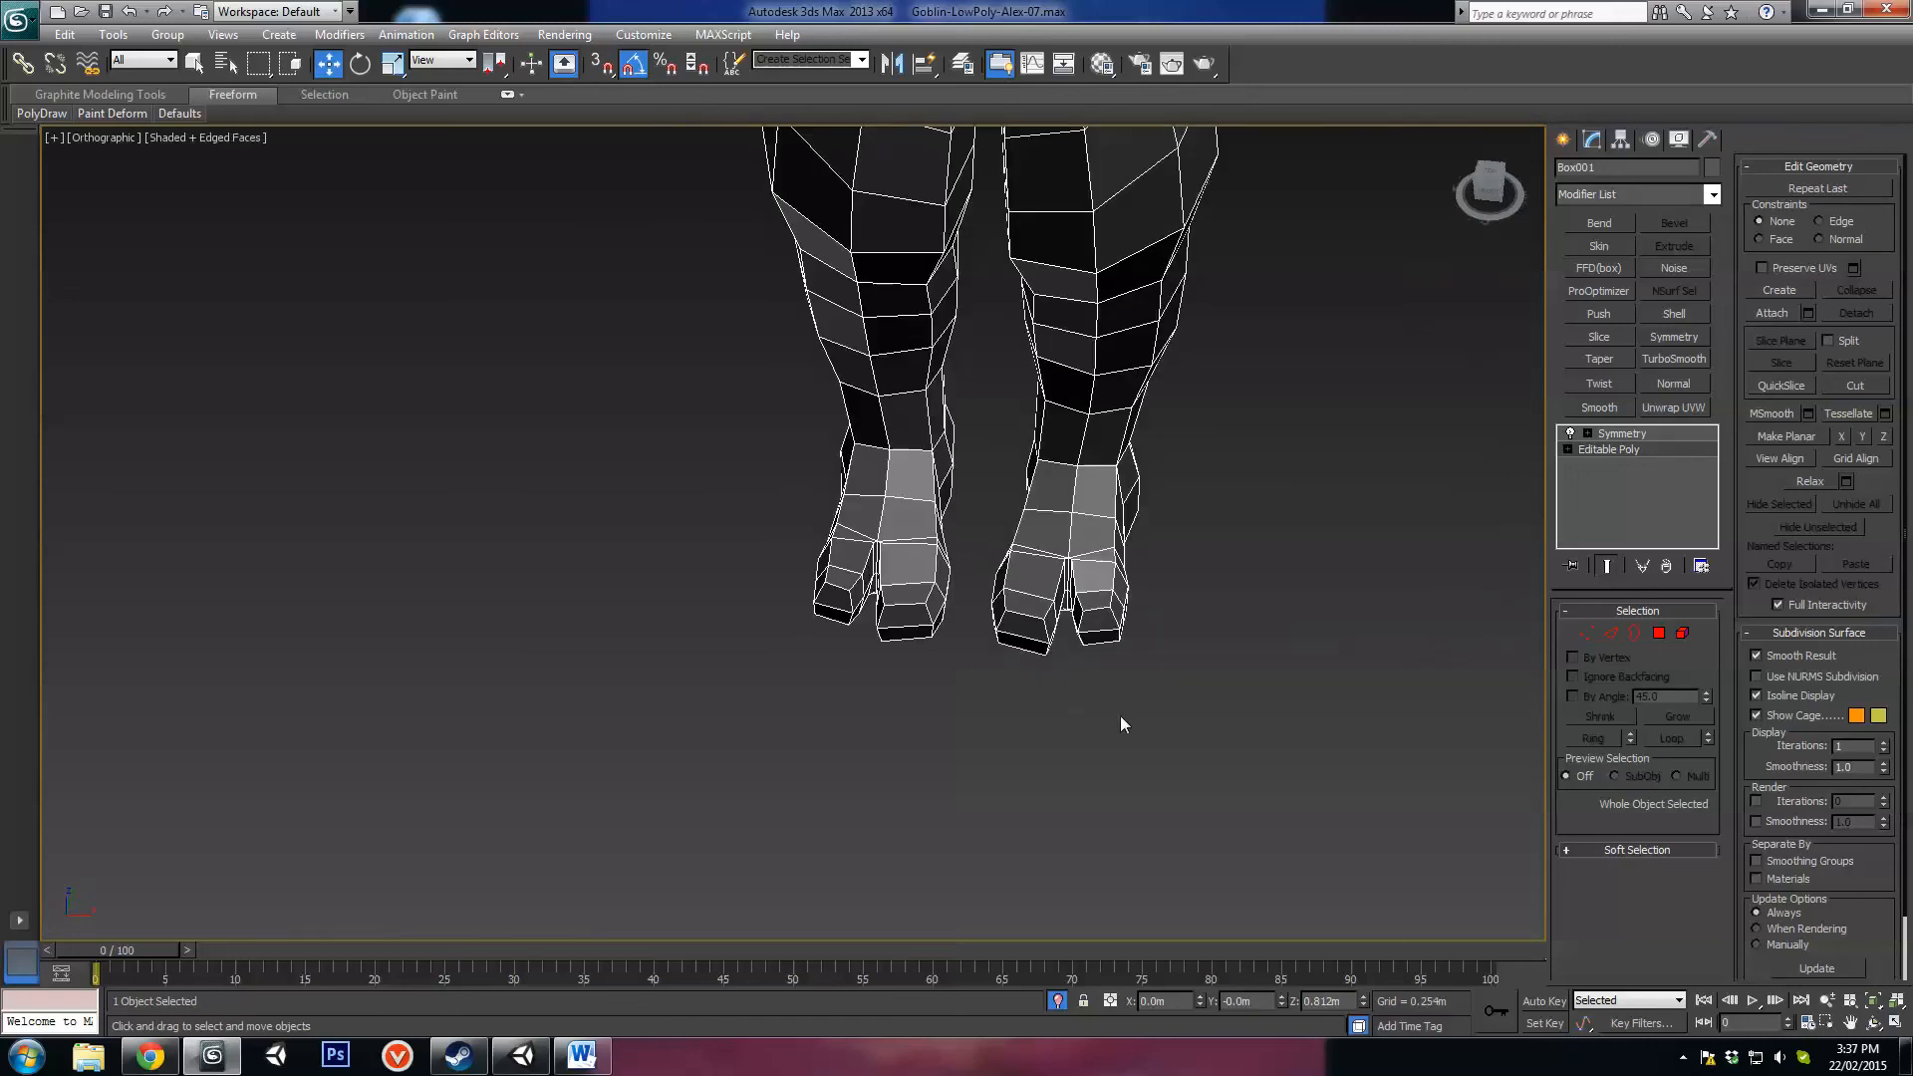
scroll(1121, 718, "up", 5)
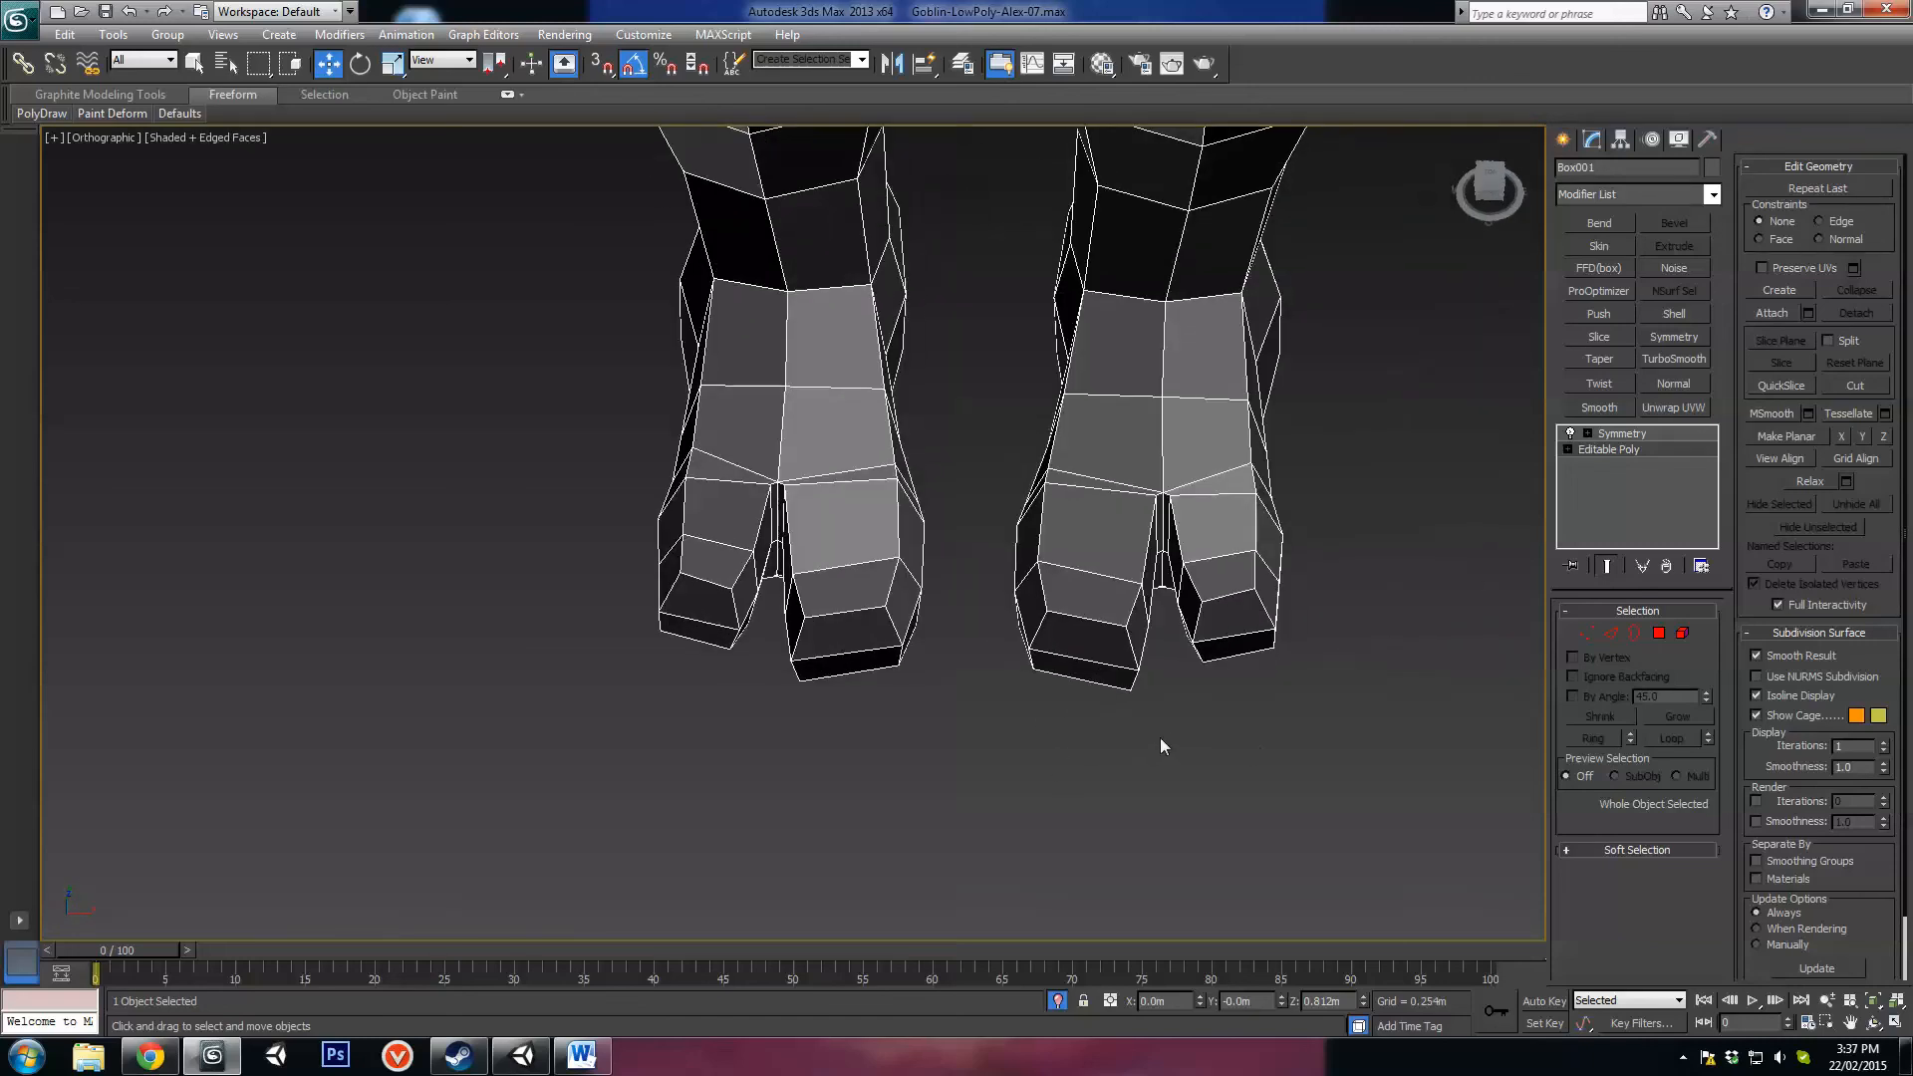
scroll(1145, 727, "down", 3)
middle_click_drag(1145, 727, 1283, 675, "alt")
middle_click_drag(1052, 681, 1039, 637, "alt")
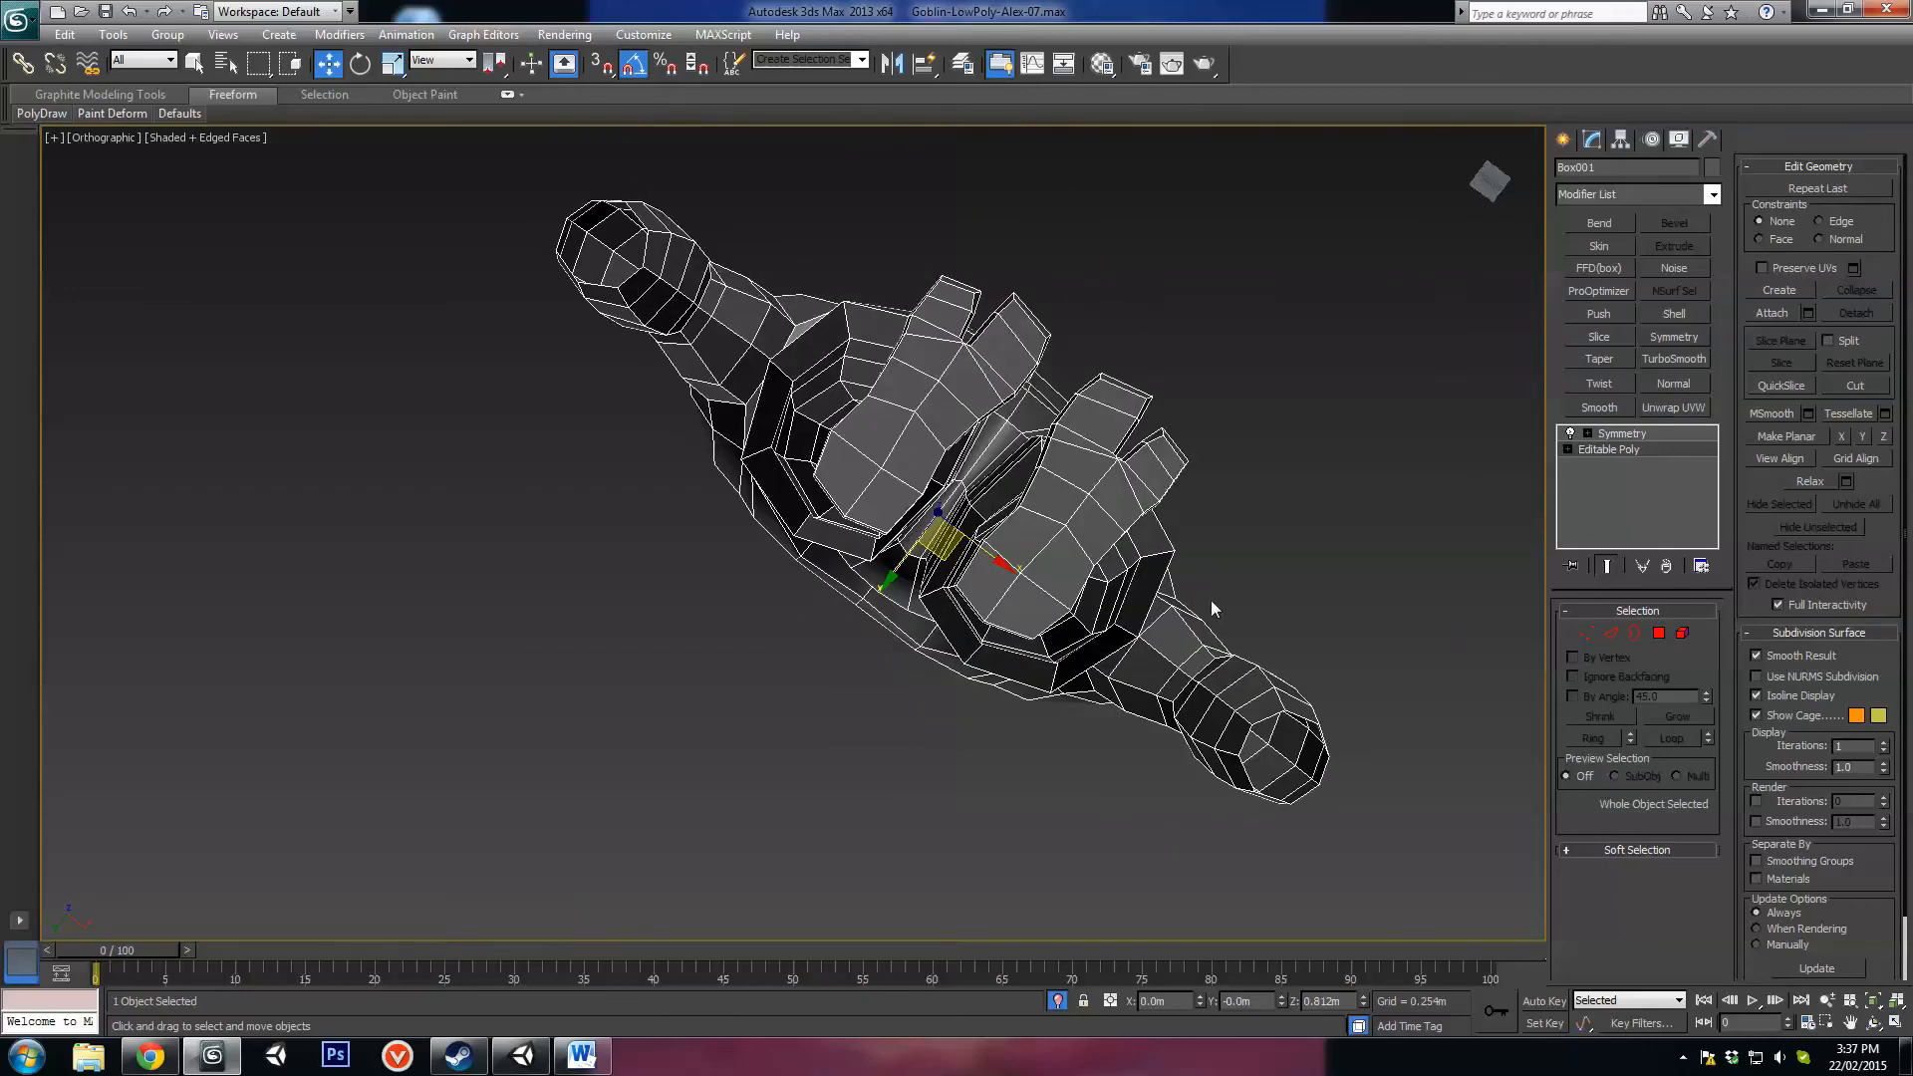
middle_click_drag(1265, 632, 1222, 872, "alt")
scroll(1222, 872, "down", 4)
middle_click_drag(1104, 778, 982, 648, "alt")
scroll(1036, 655, "up", 4)
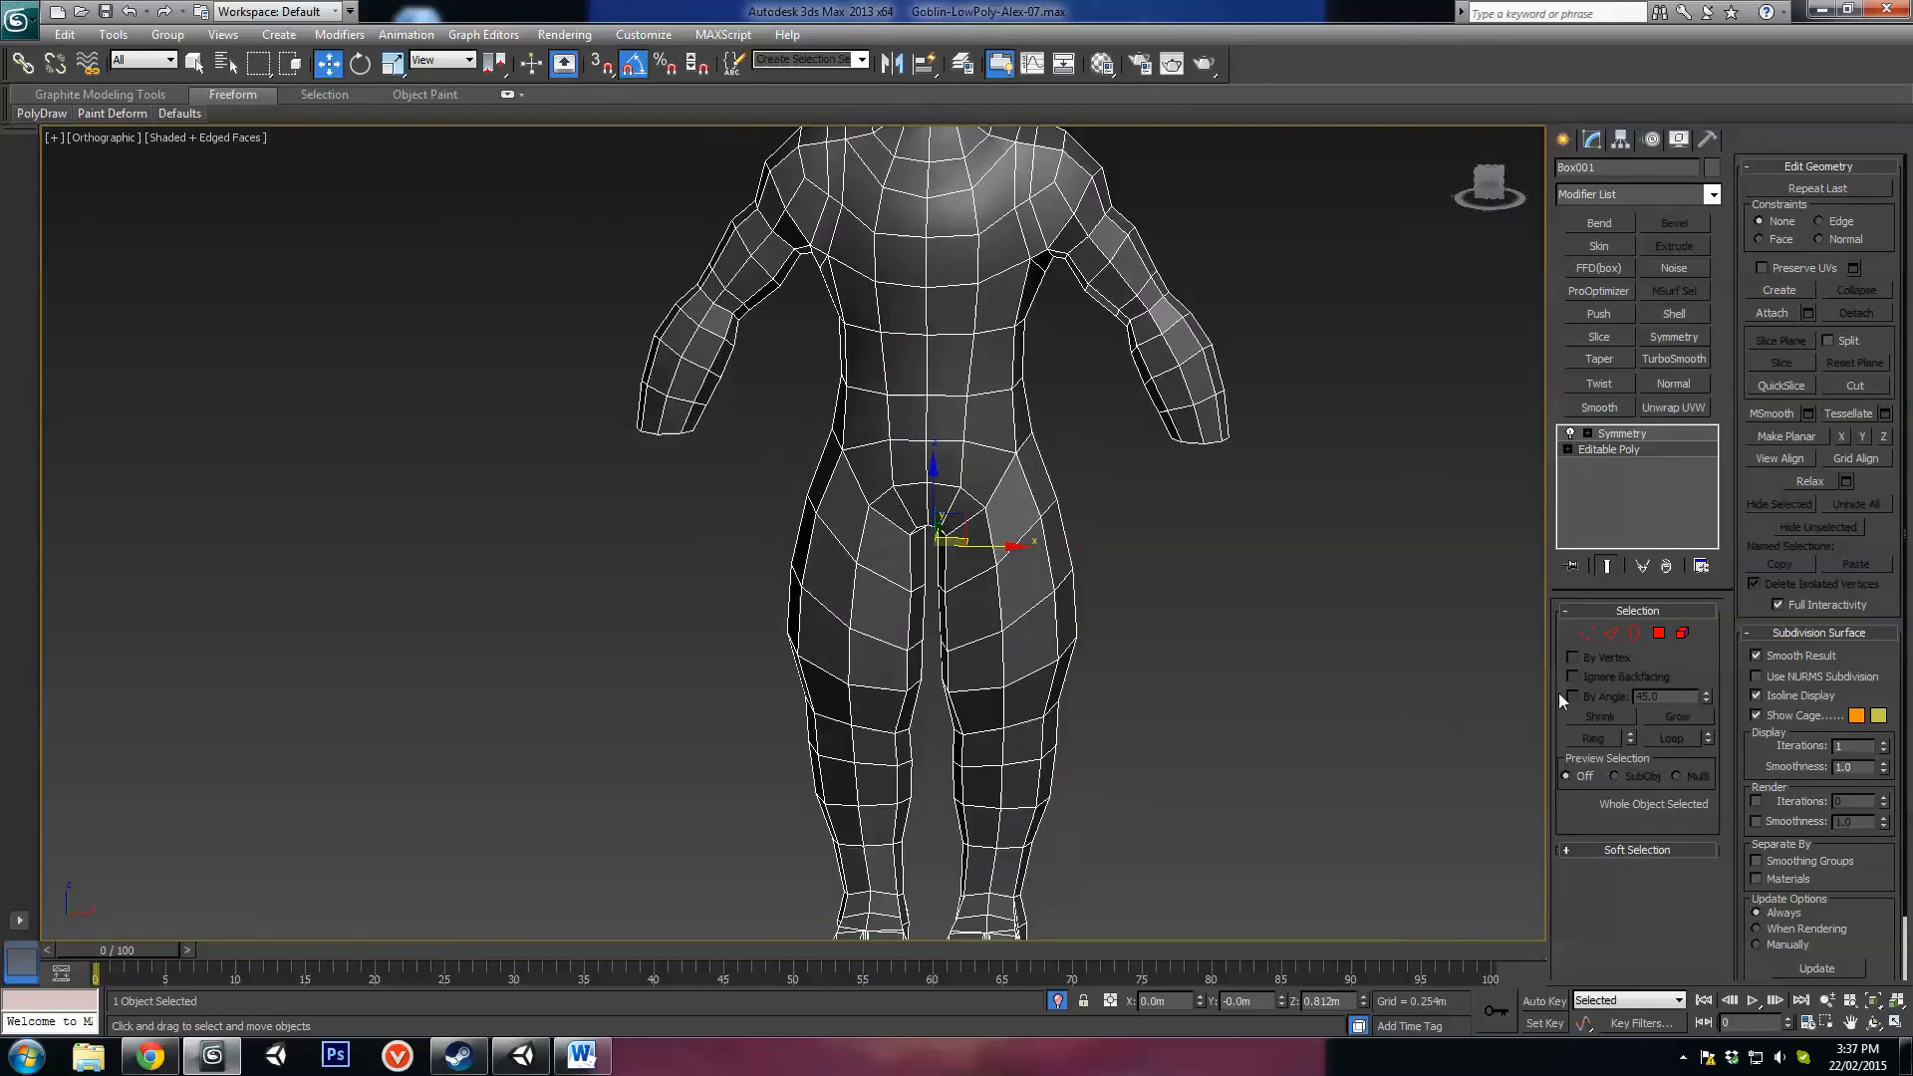
middle_click_drag(1210, 732, 1250, 692, "alt")
scroll(1250, 692, "down", 3)
left_click(1170, 632)
middle_click_drag(1170, 633, 1098, 552, "alt")
left_click(892, 459)
middle_click_drag(1029, 661, 974, 453, "alt")
scroll(725, 615, "up", 3)
middle_click_drag(724, 615, 1007, 565, "alt")
scroll(1087, 750, "down", 5)
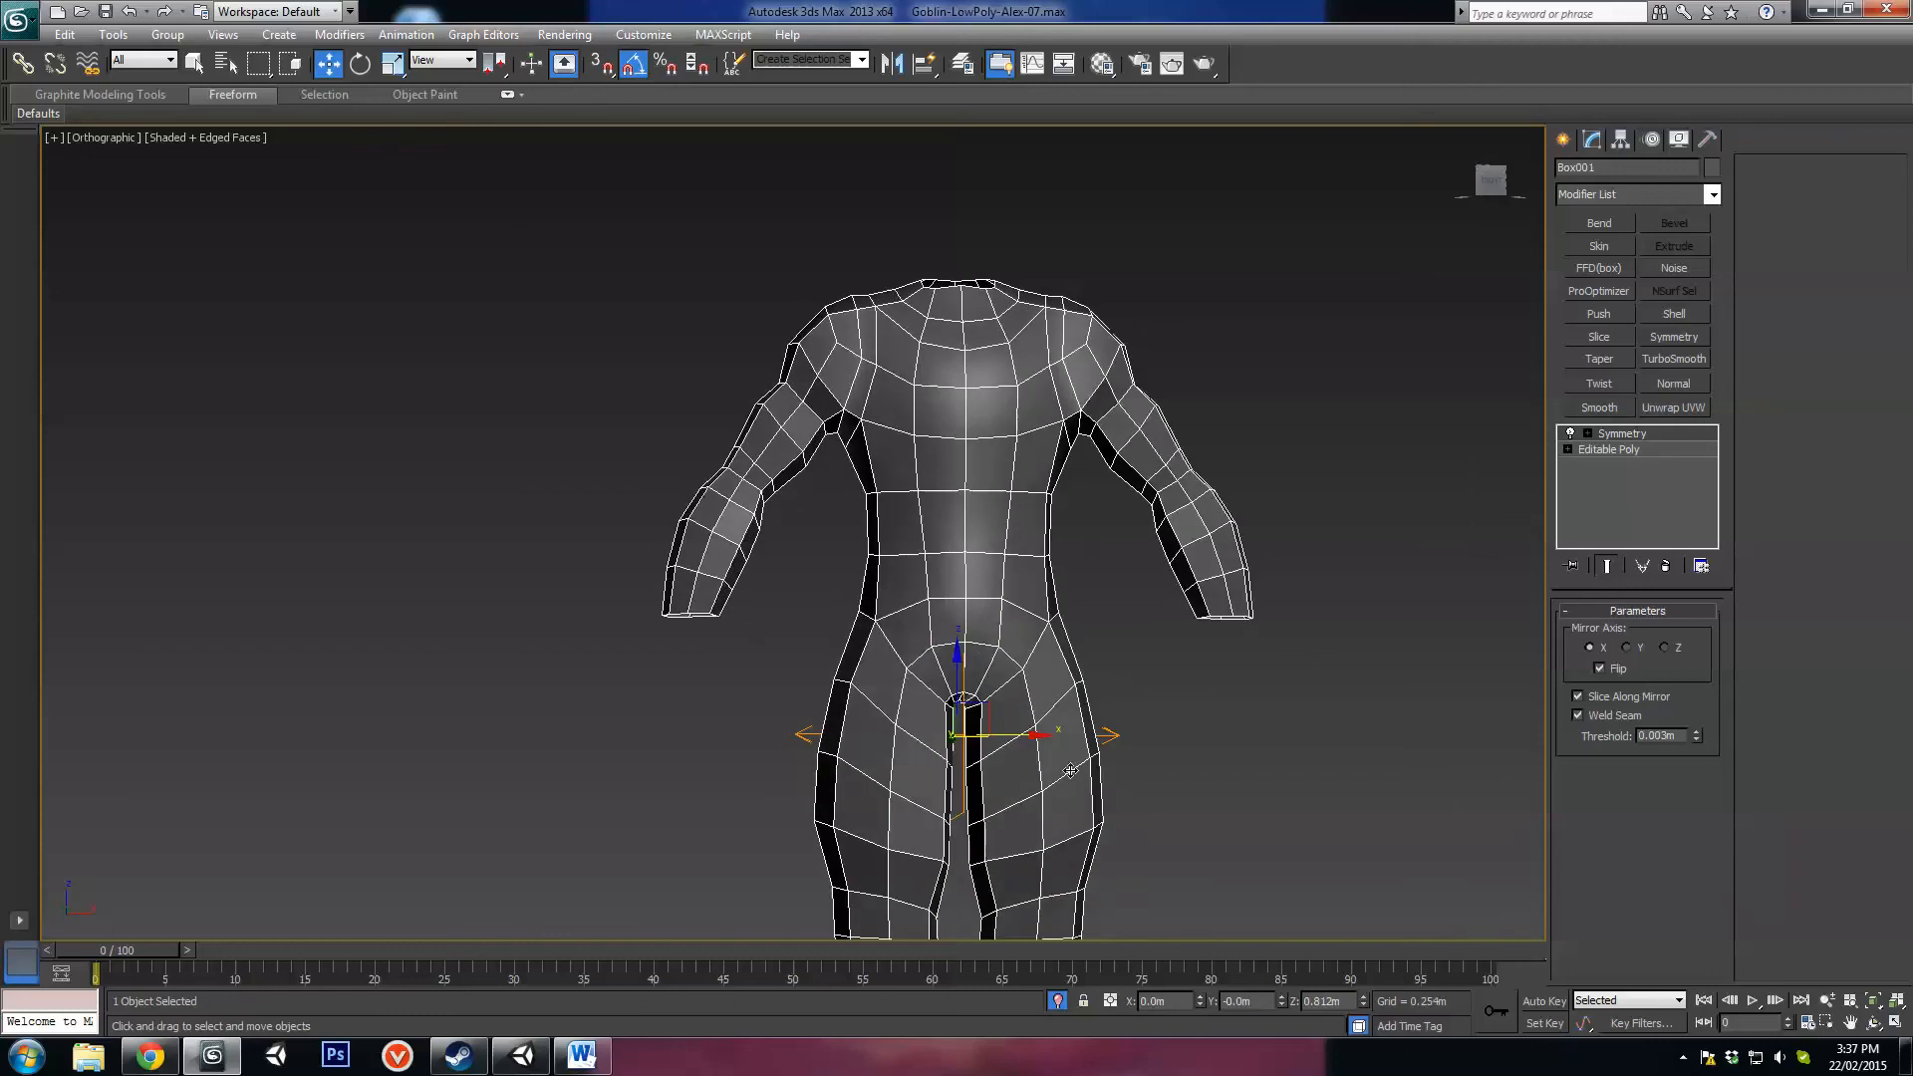
middle_click_drag(1112, 811, 995, 684, "alt")
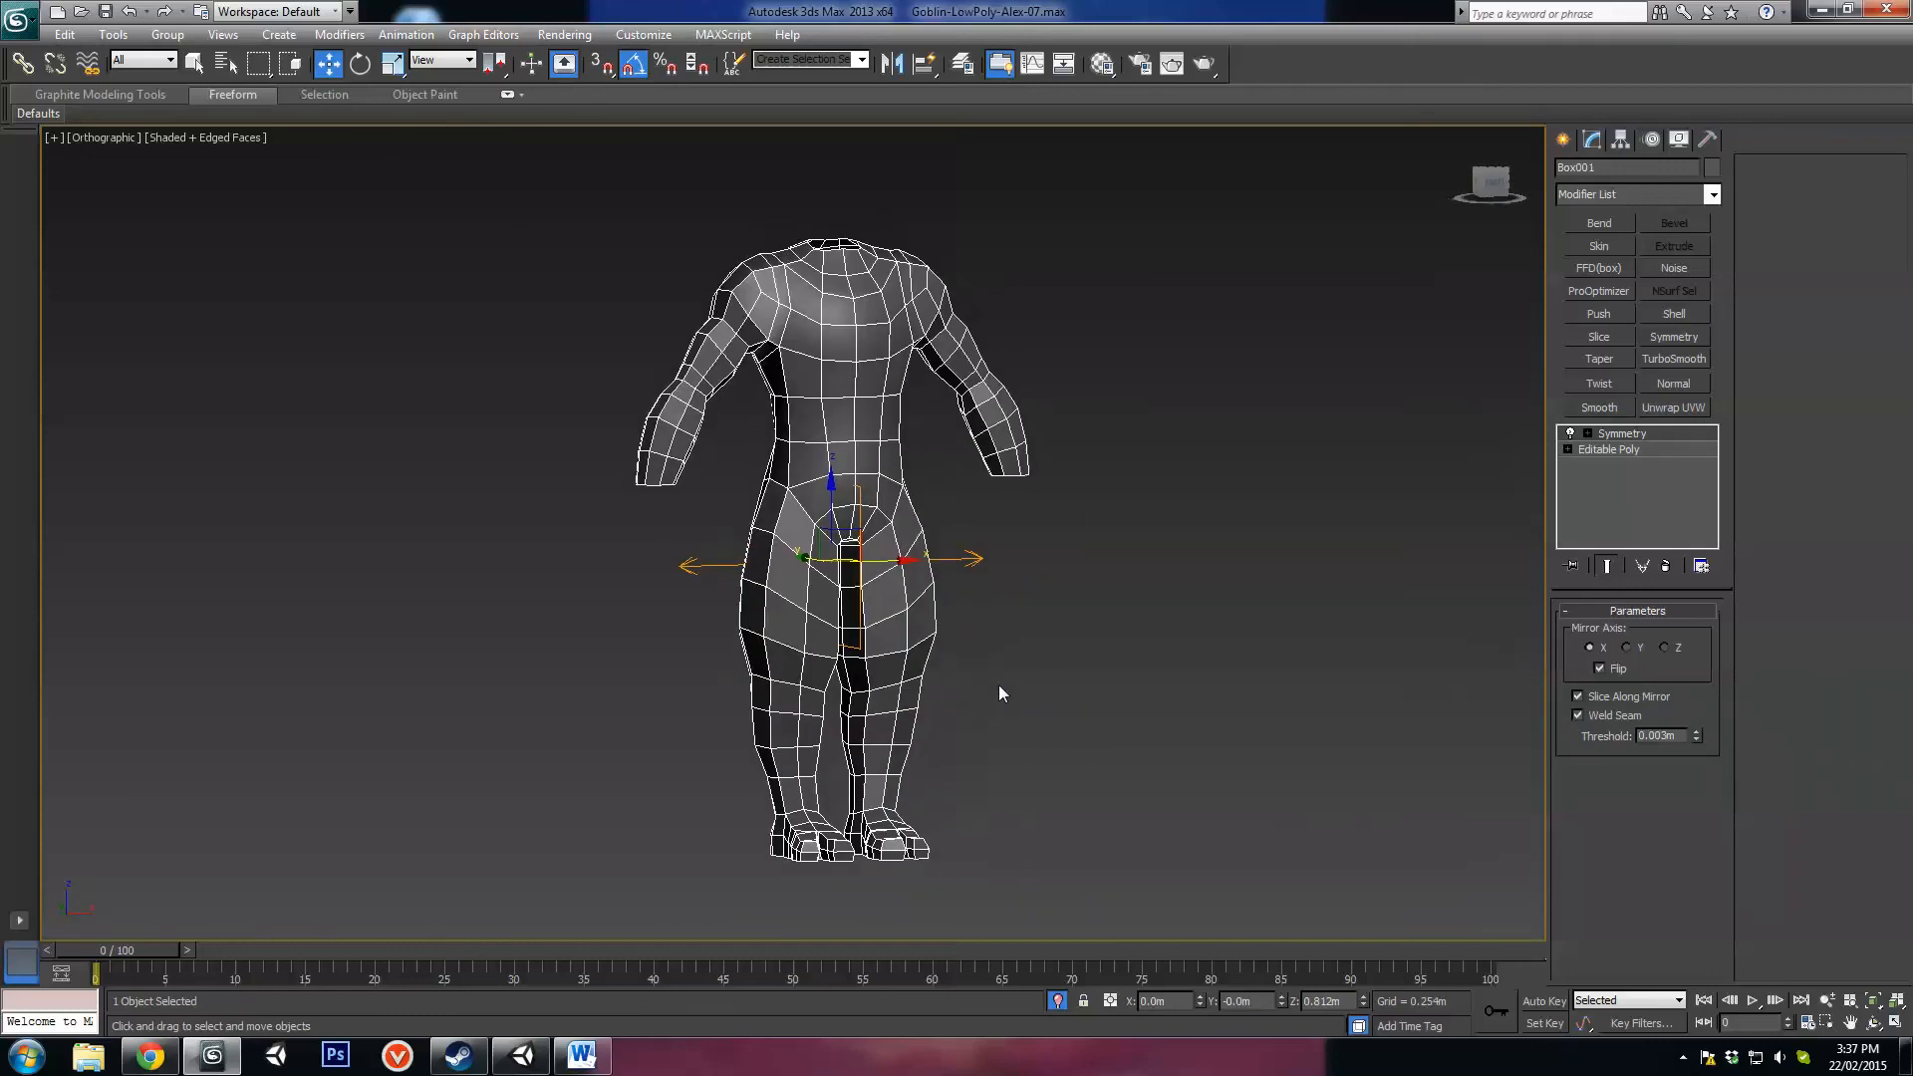
Step: Compare the body with the unhidden reference image in the front view, and hide the reference again
key("f")
left_click(1074, 650)
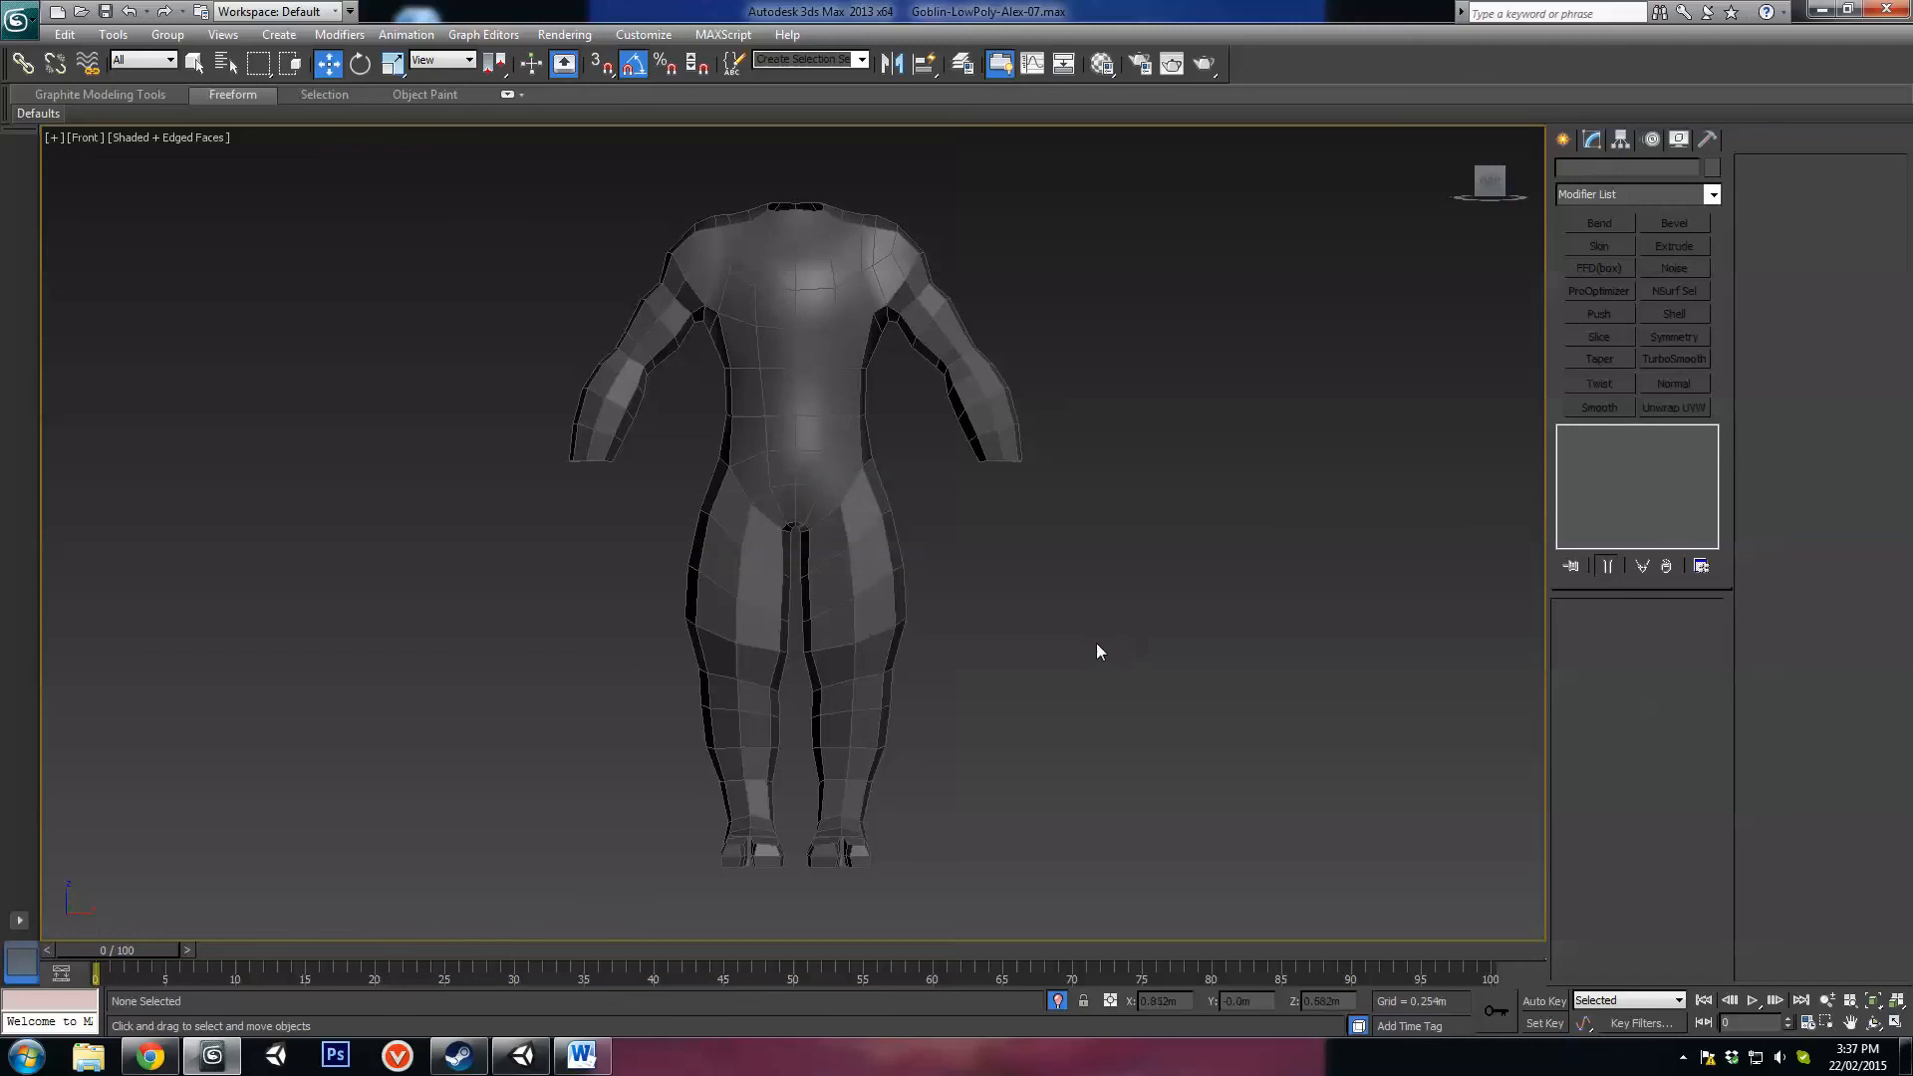
right_click(1037, 622)
left_click(1102, 528)
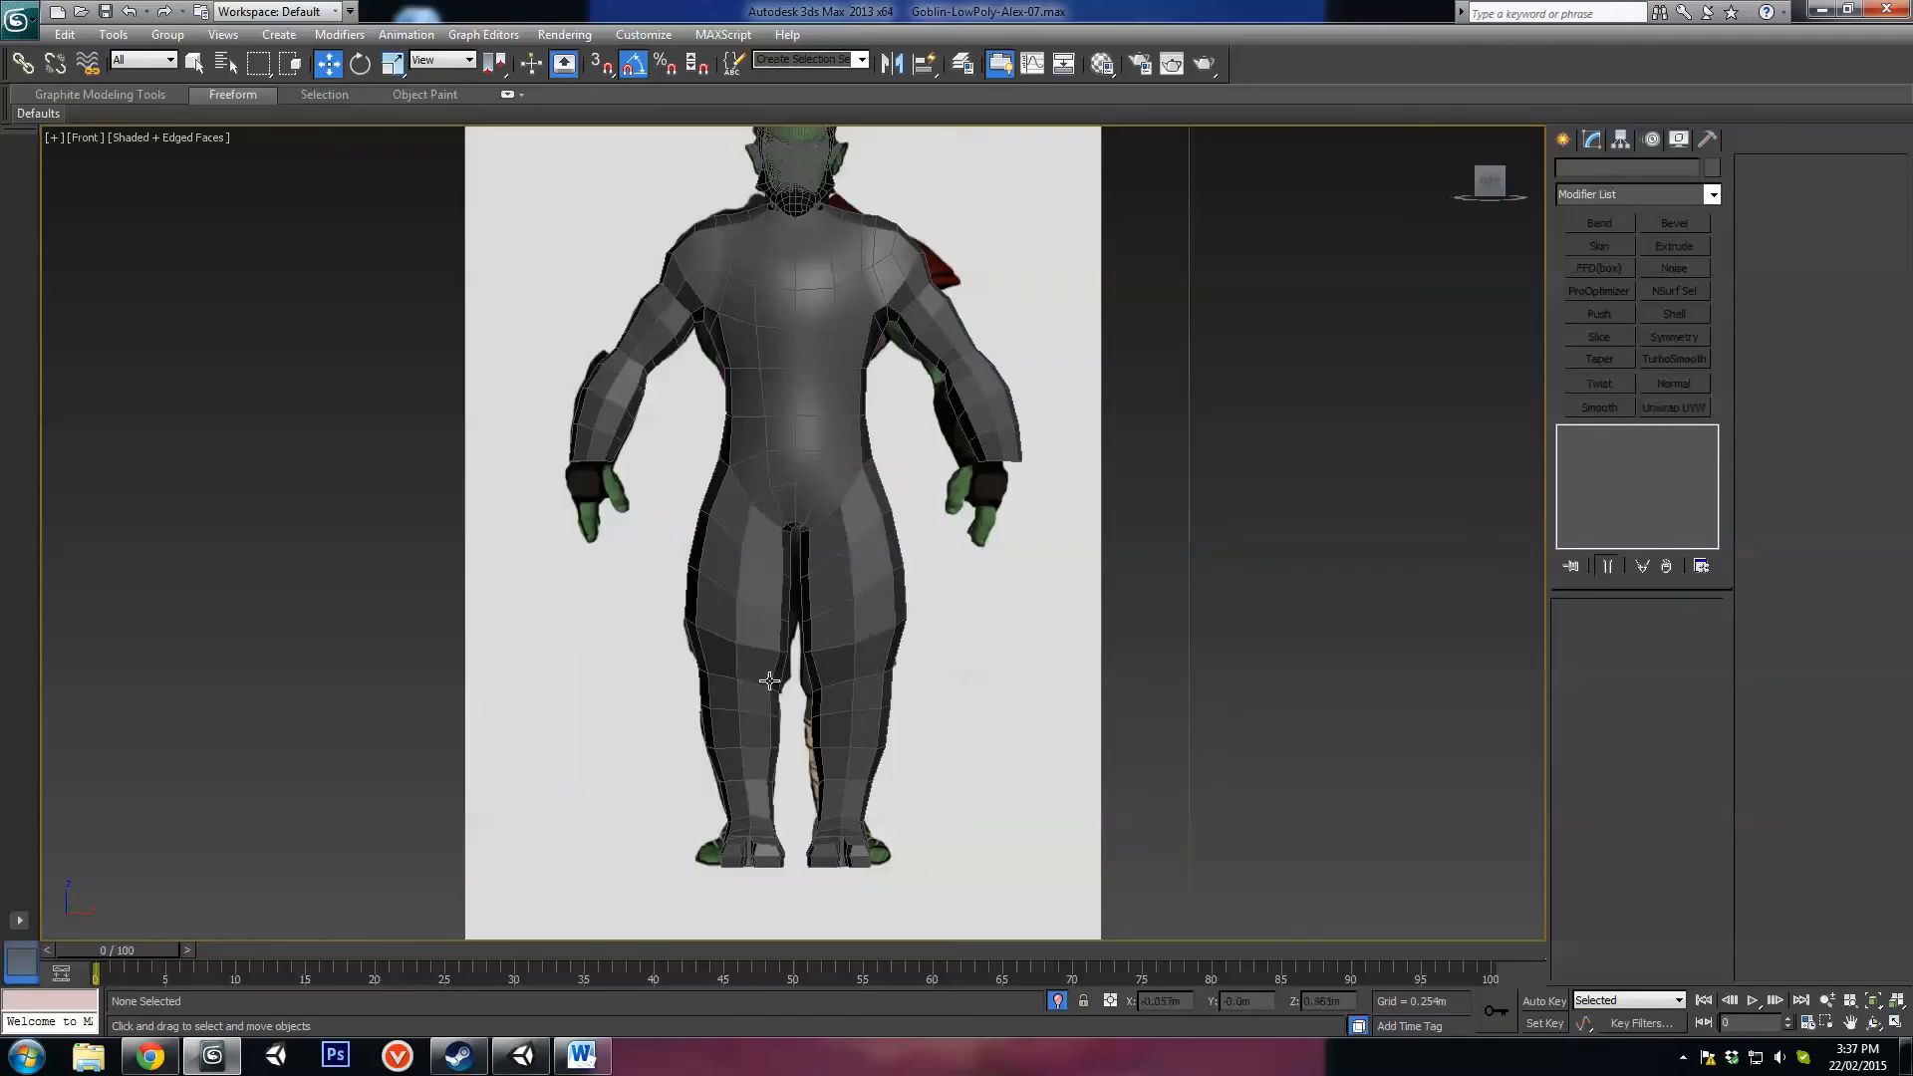
key("ctrl+z")
left_click(896, 596)
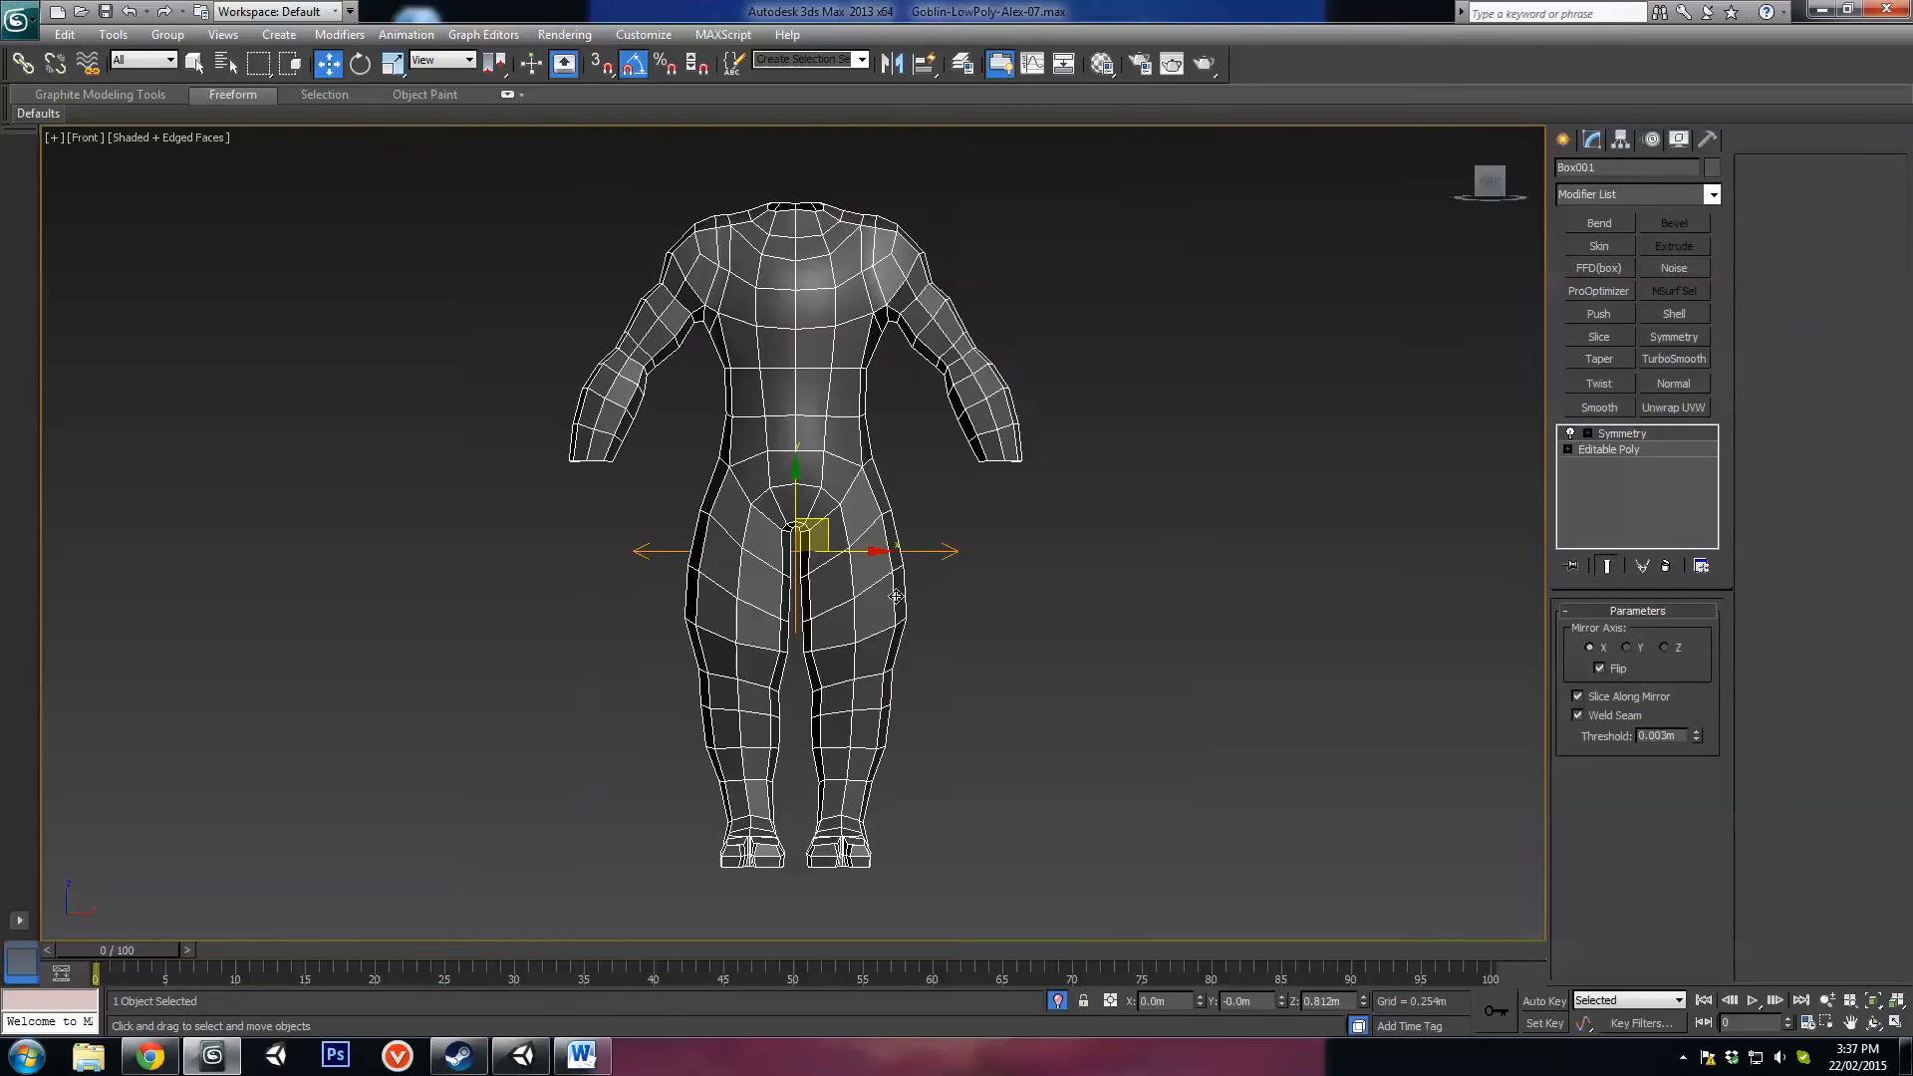
Step: Check the body's profile in the left view with and without selection, and return to a frontal view of the whole body
key("l")
left_click(1019, 757)
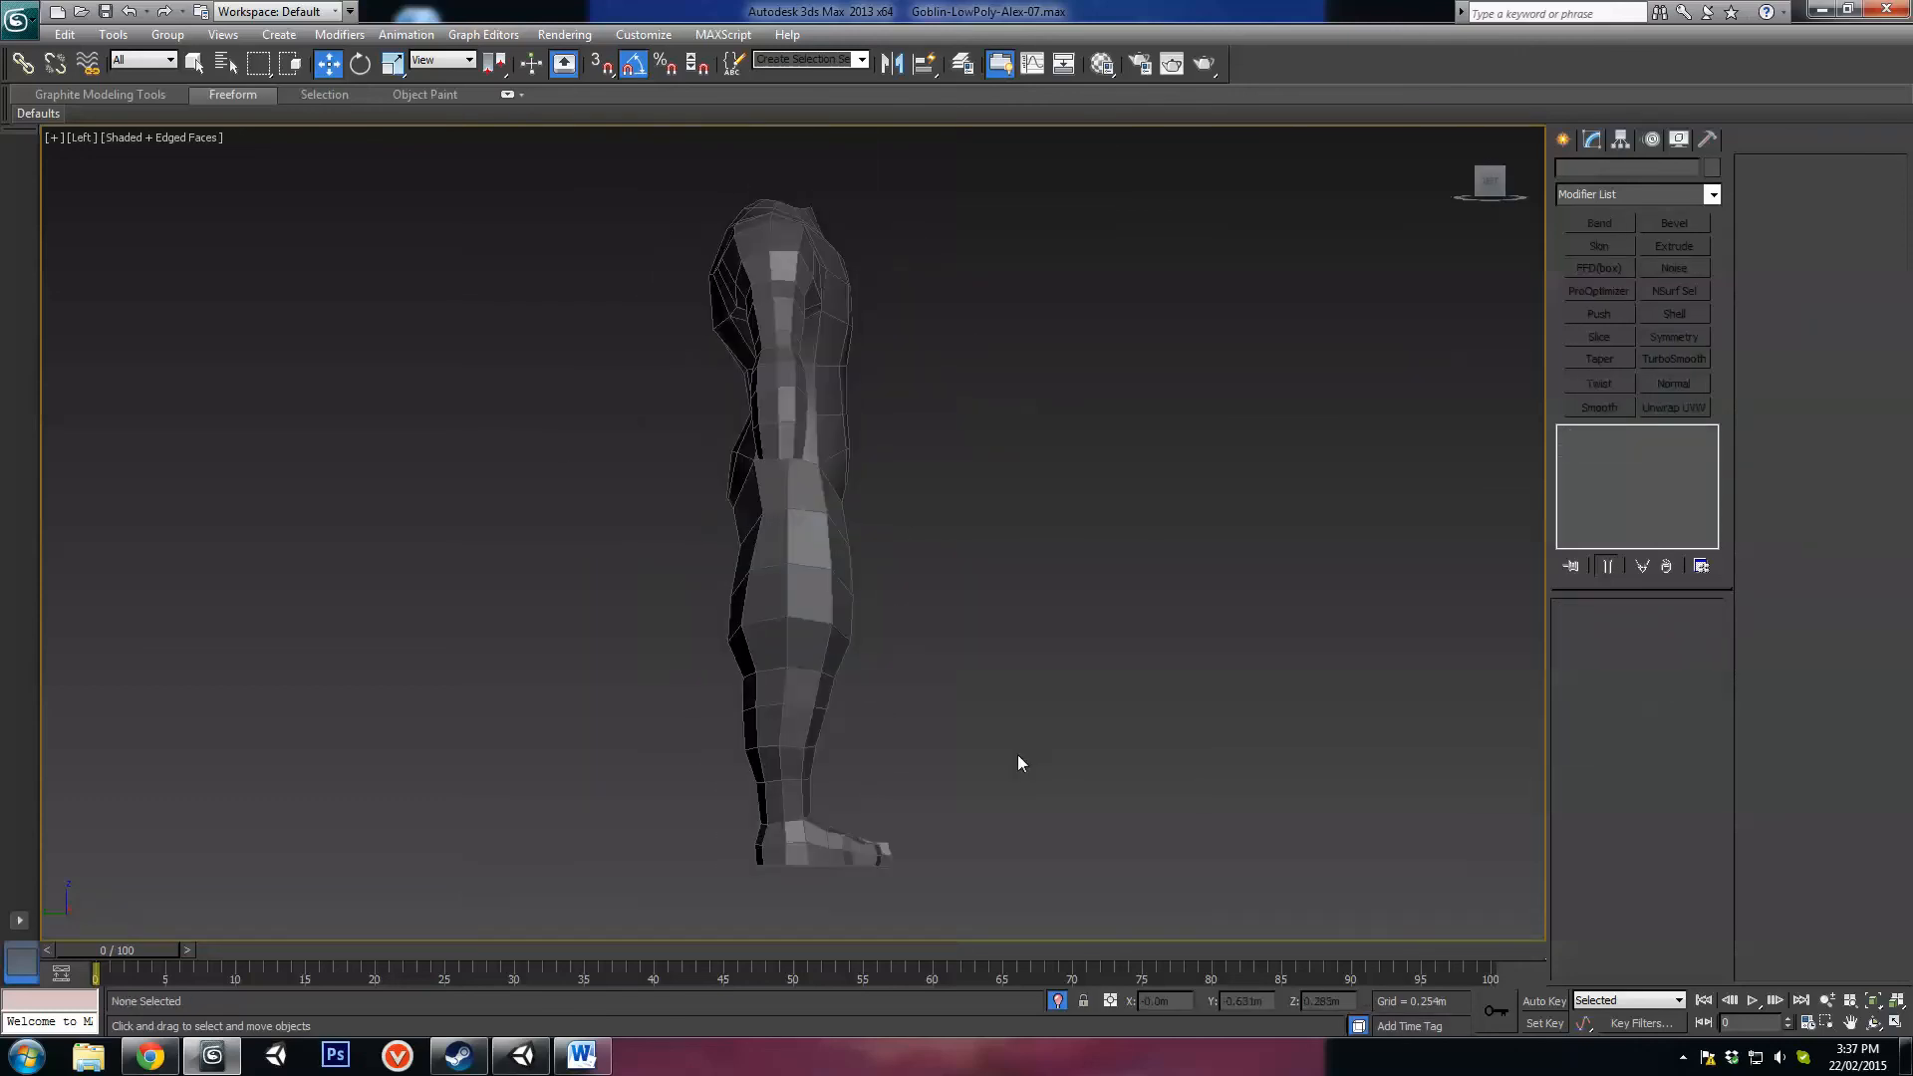
left_click(852, 590)
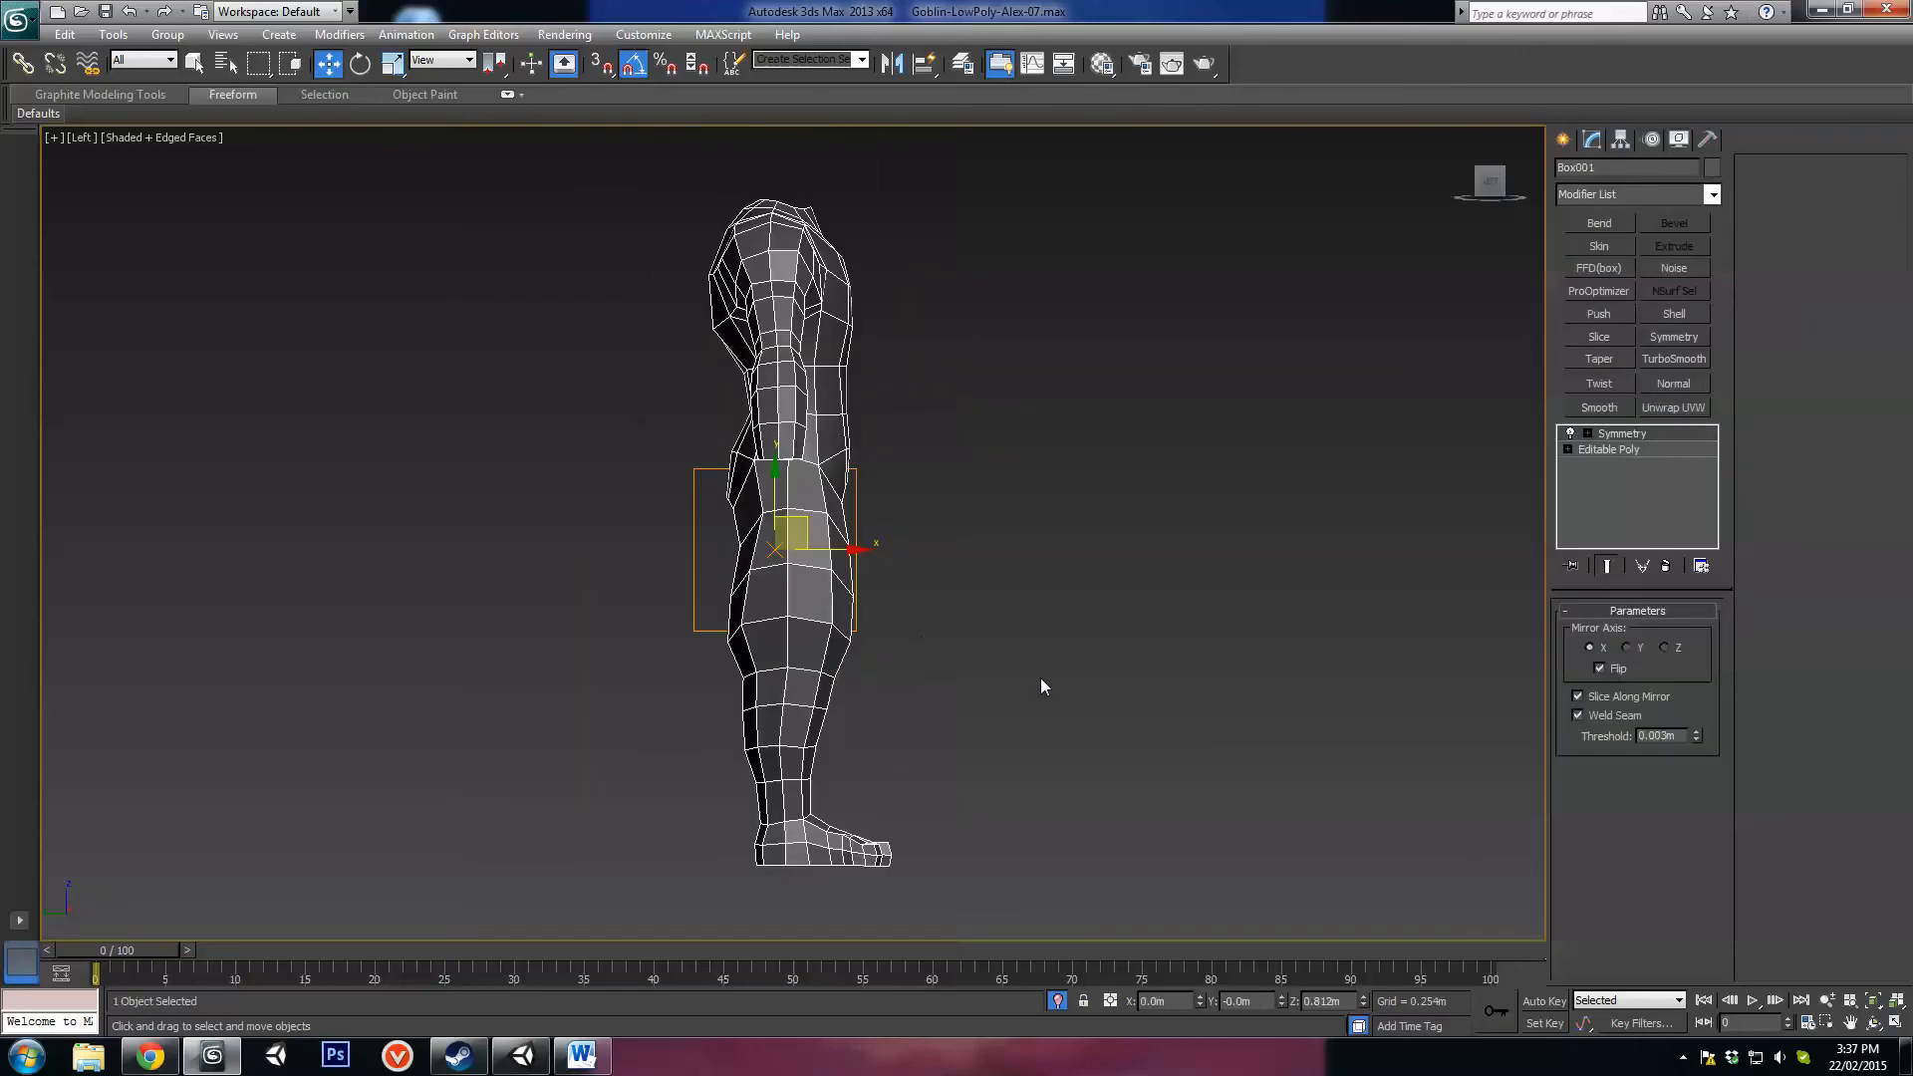
middle_click_drag(935, 666, 1110, 589, "alt")
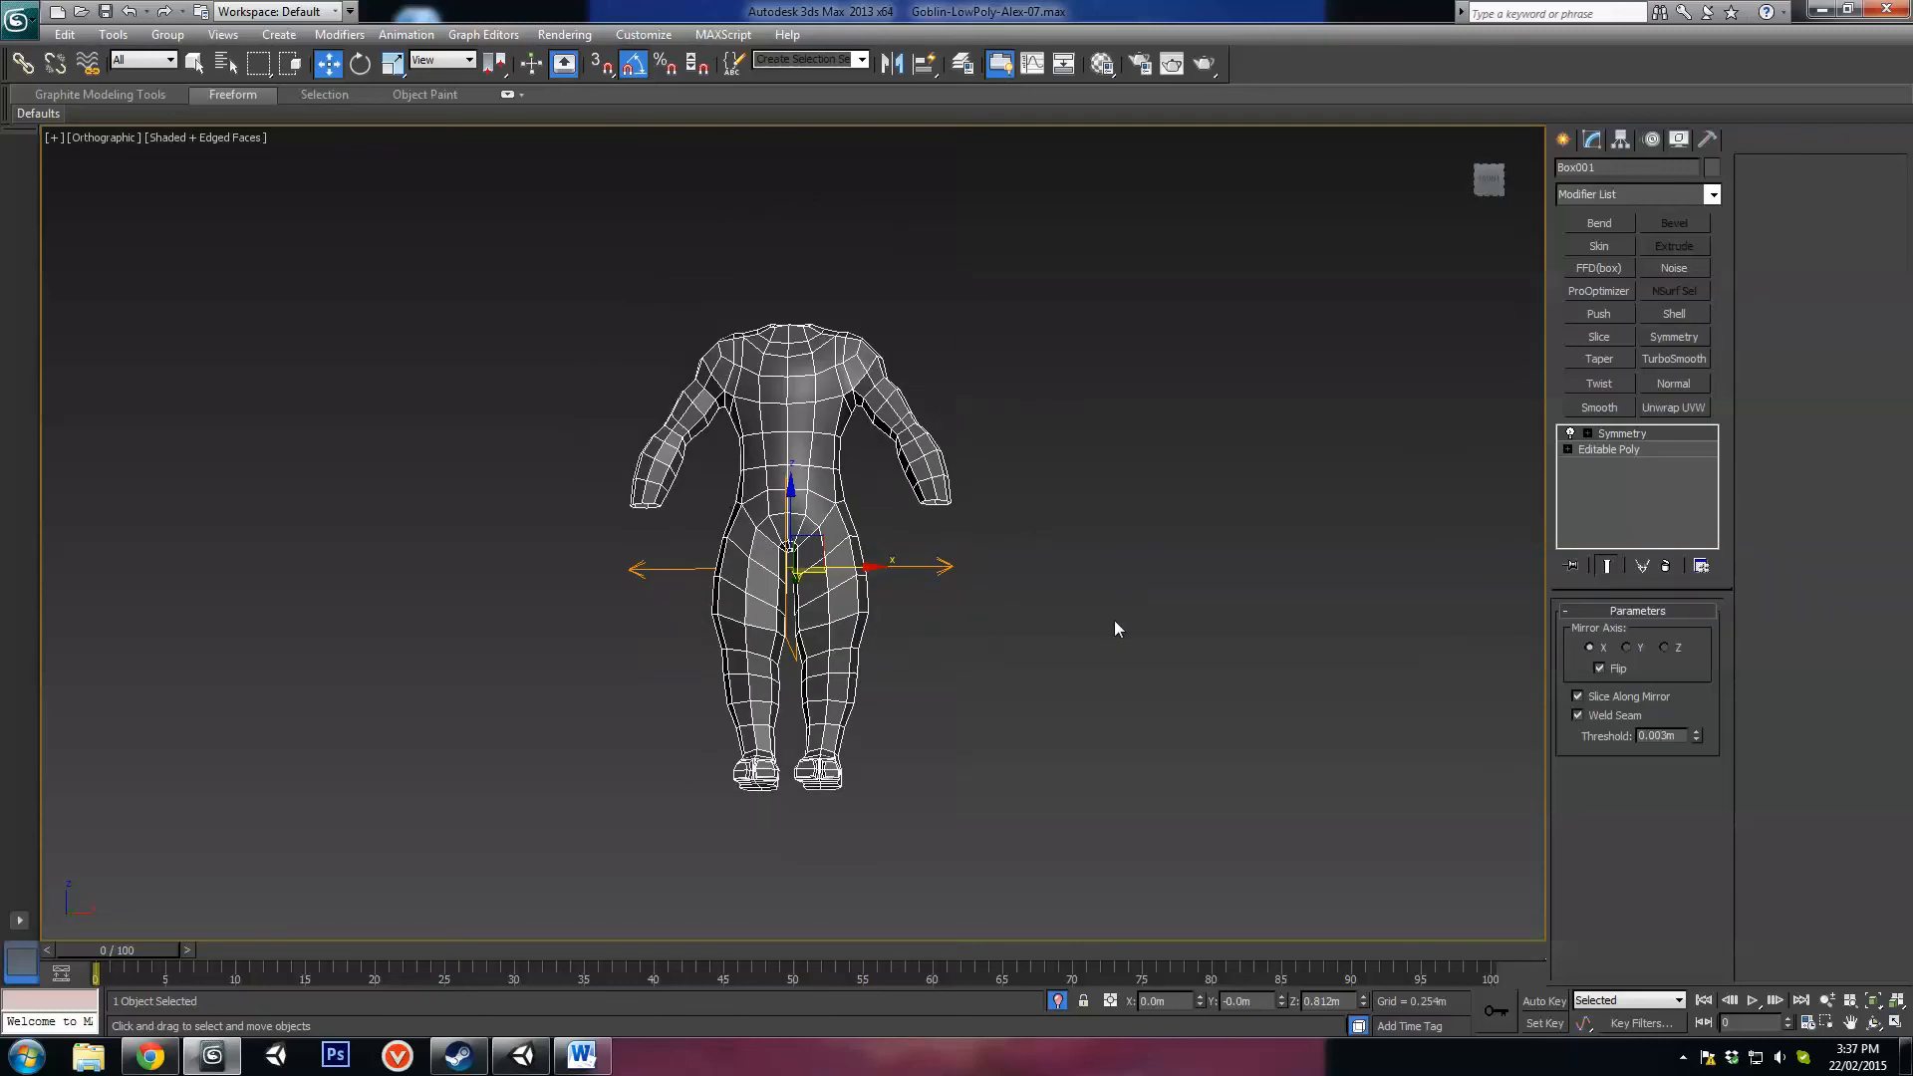
left_click(1686, 1060)
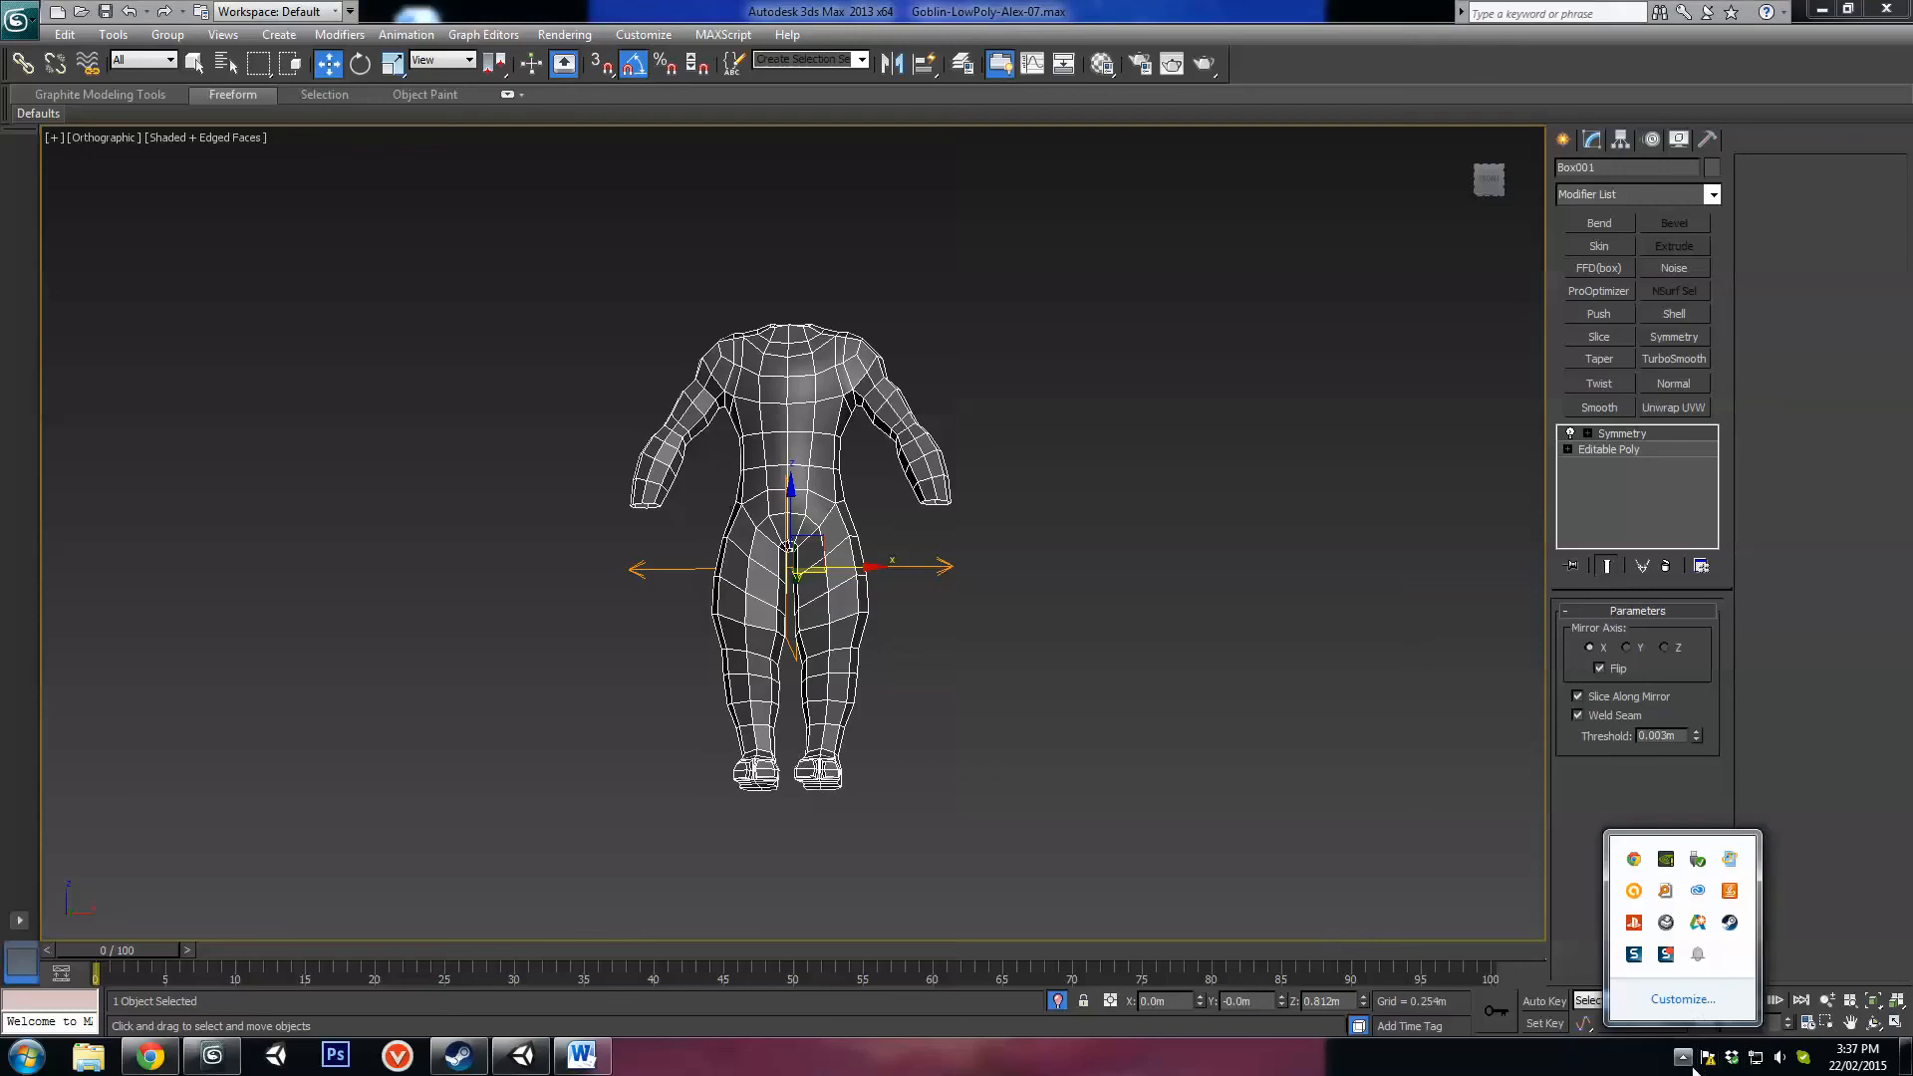